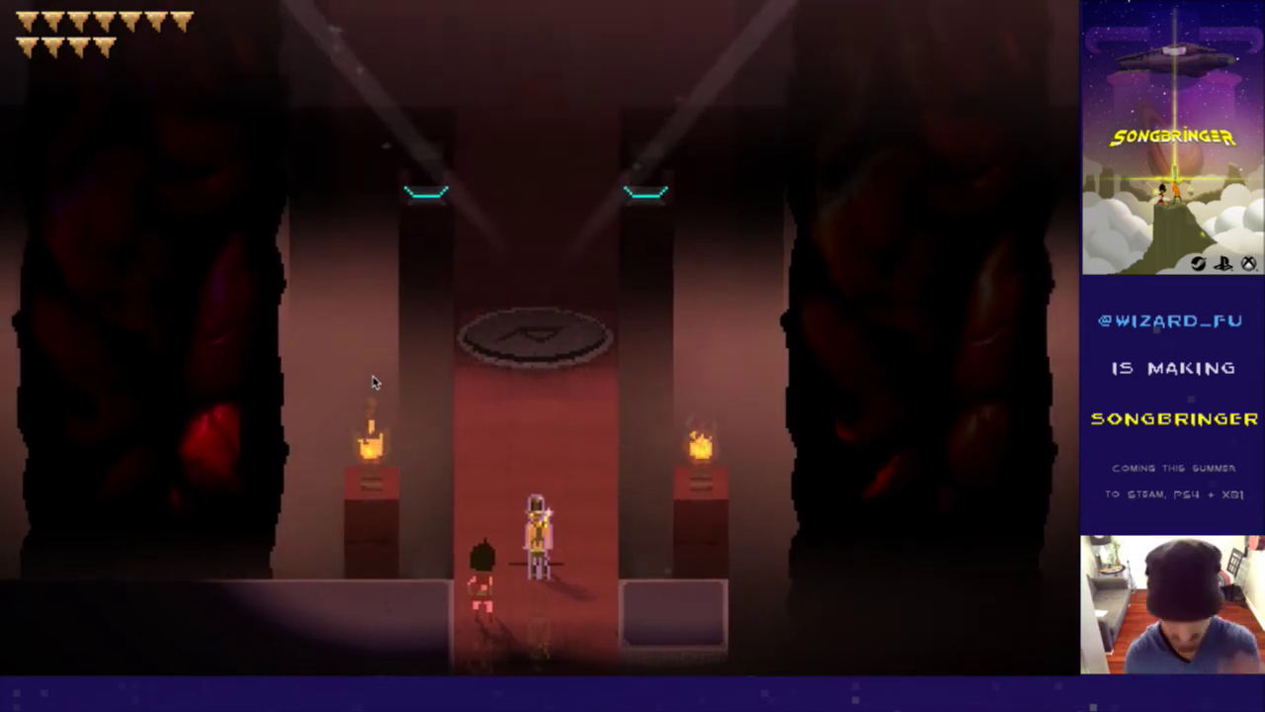
- Open the paused game's settings and examine the display options such as window mode, ratio, FPS and quality
key(Escape)
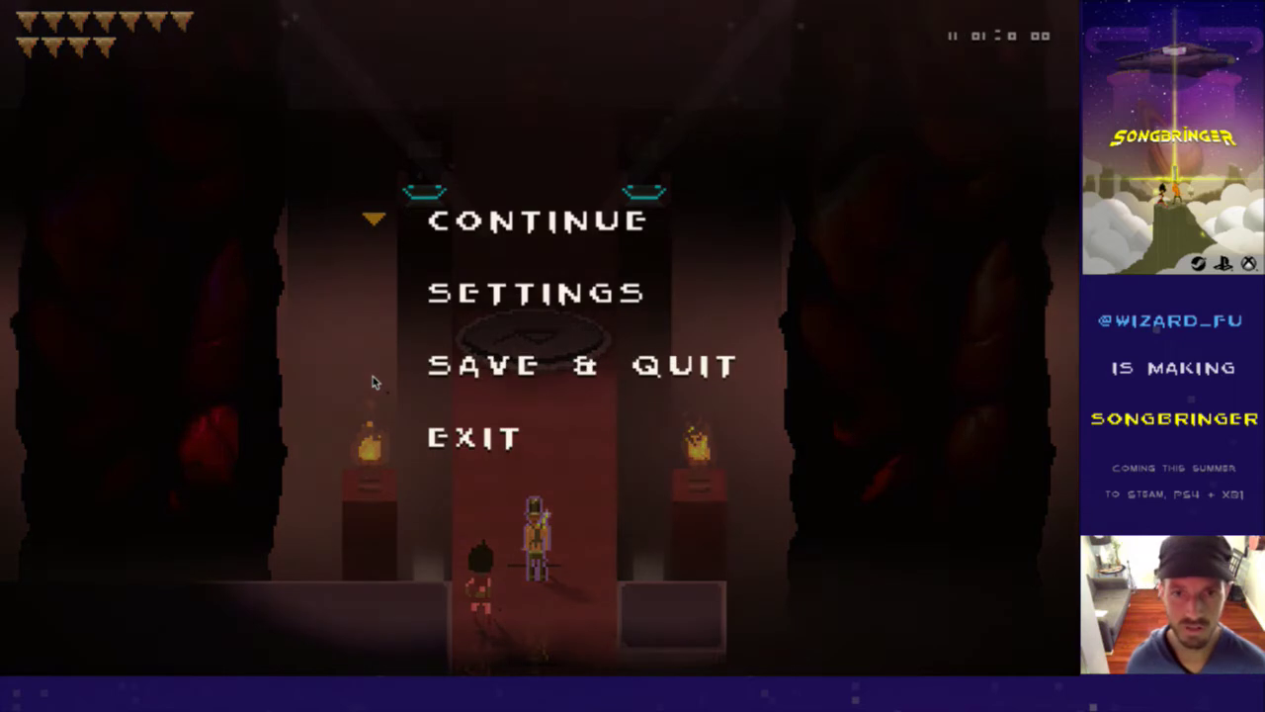
key(Down)
key(Return)
key(Down)
key(Up)
key(Return)
key(Down)
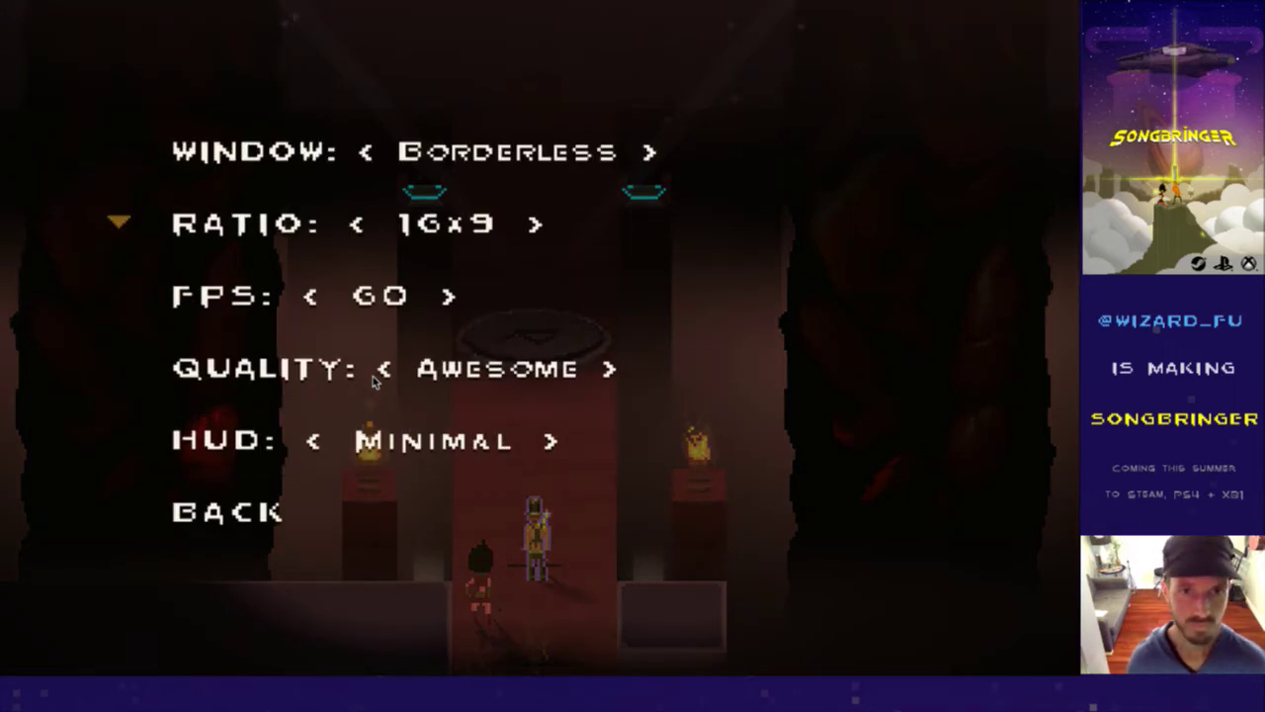
key(Down)
key(Left)
key(Escape)
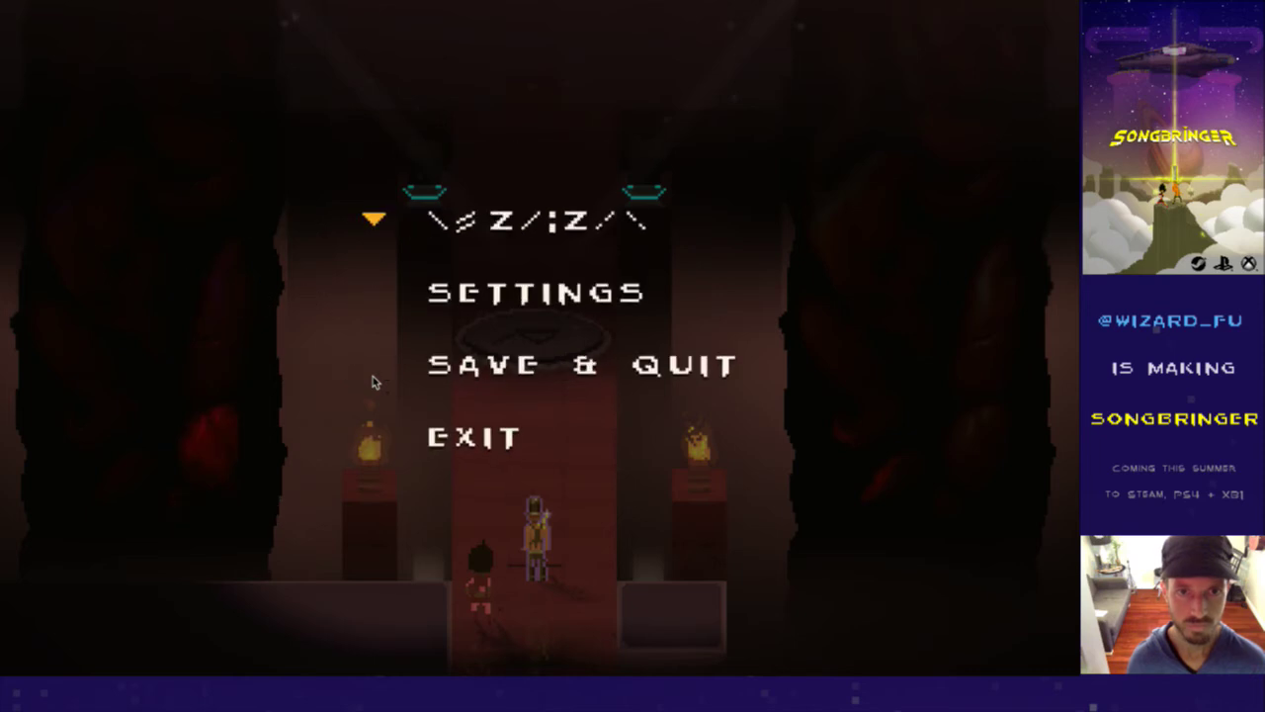
- Set the game's music volume to 5 and sound volume to 2 in the audio settings
key(Down)
key(Return)
key(Down)
key(Return)
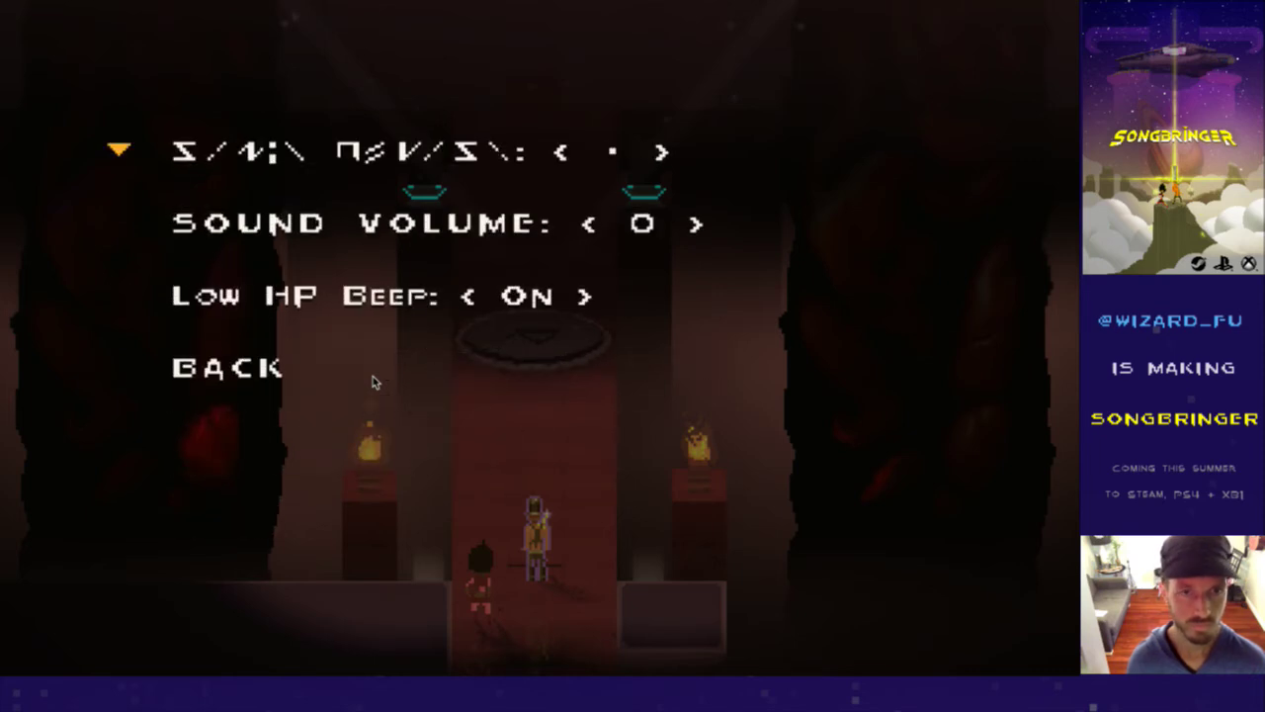
key(Right)
key(Down)
key(Right)
key(Right)
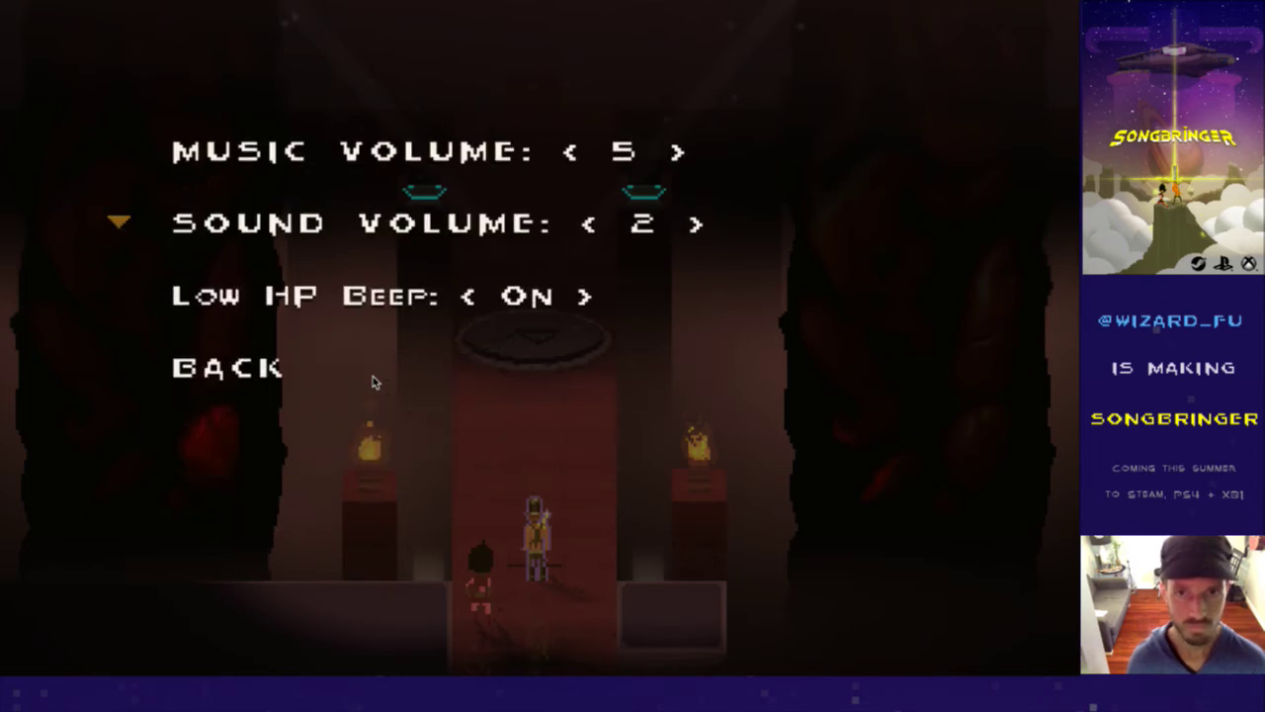
key(Escape)
key(Escape)
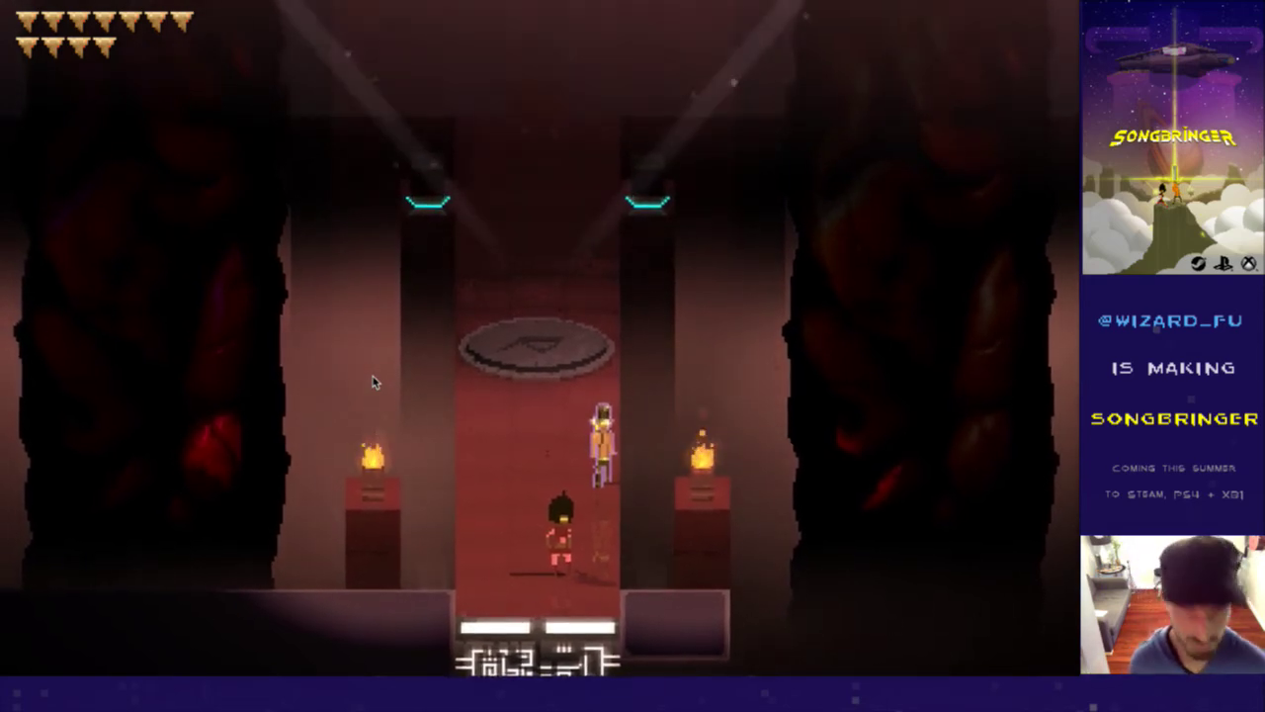
- Quit the game and check the messages in the Twitch chat window
key(super+q)
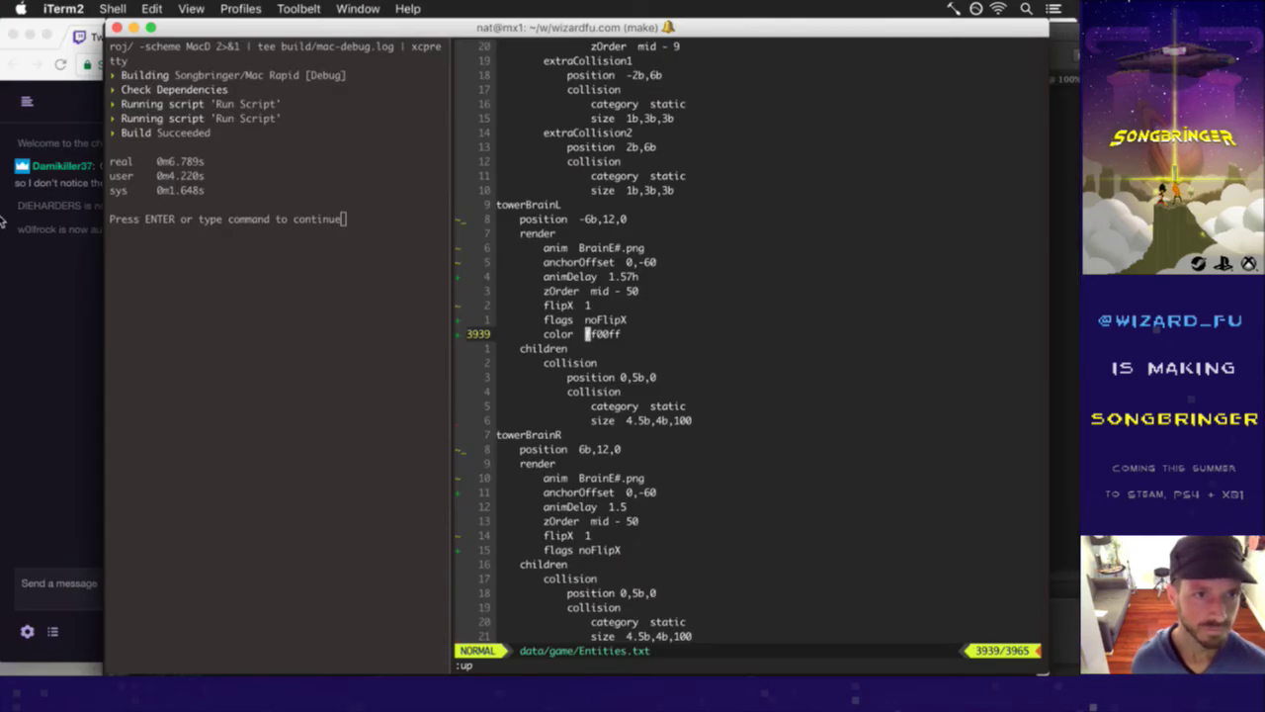
click(32, 265)
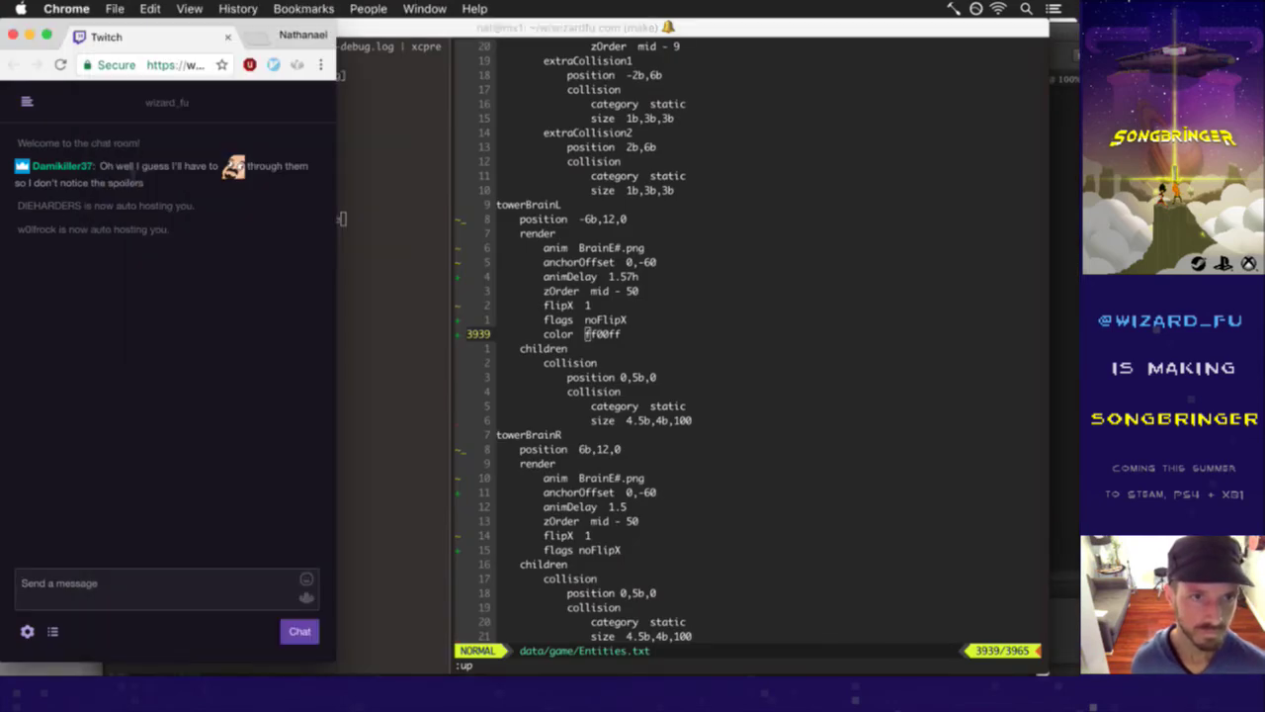
drag(130, 168, 151, 190)
click(164, 212)
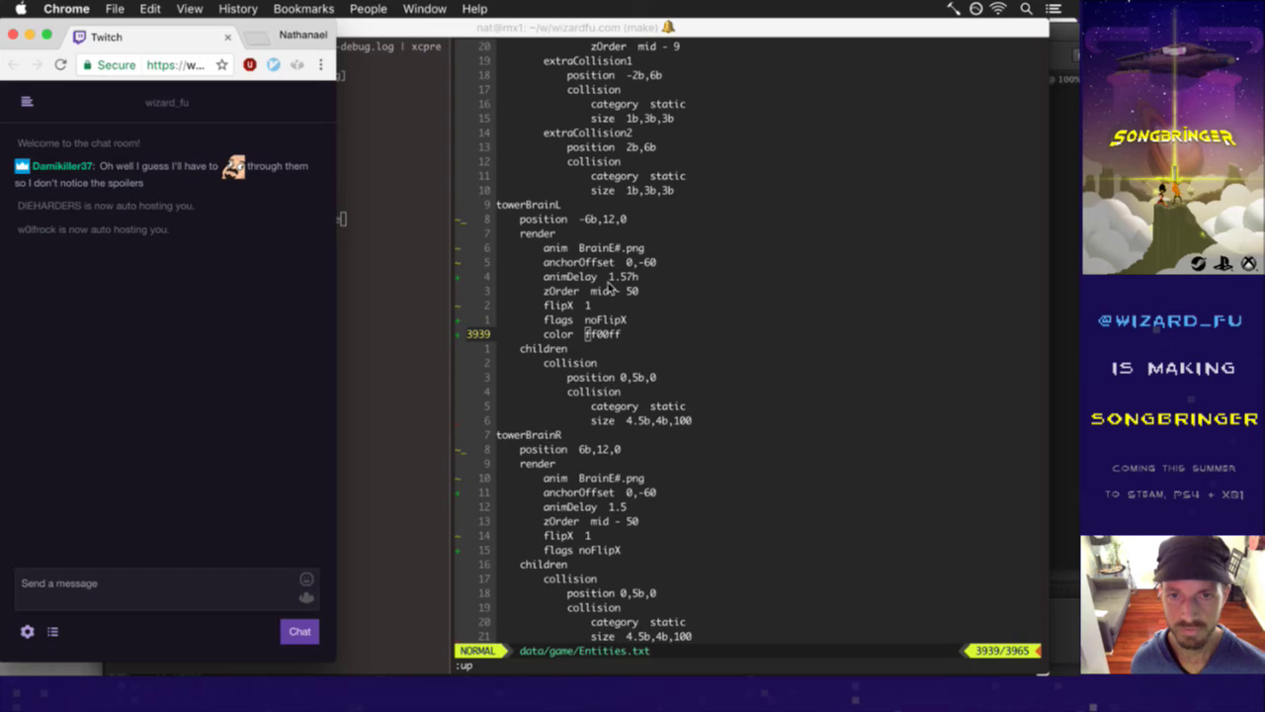
- In the iTerm2 editor, extend patternTowerBrain's isWithinWalls condition in the kTileWall loop with && abs(x - a.w2) <= 2
click(597, 324)
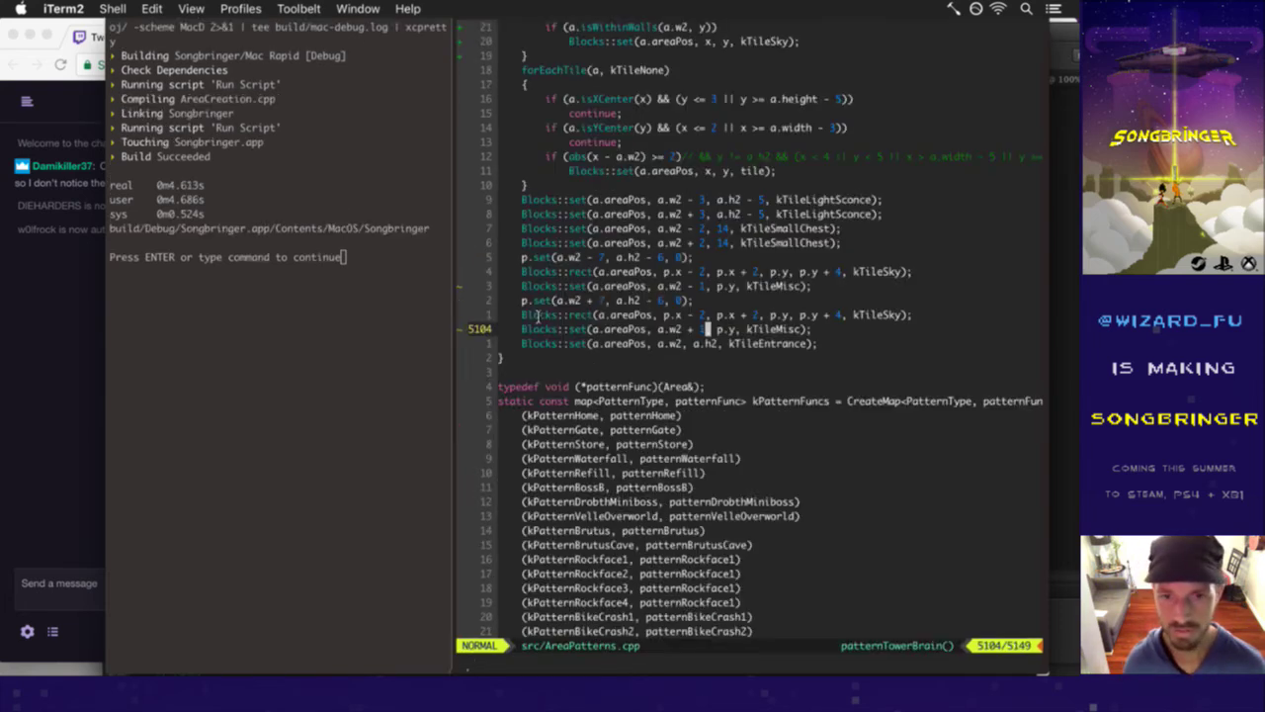
scroll(539, 314, up, 8)
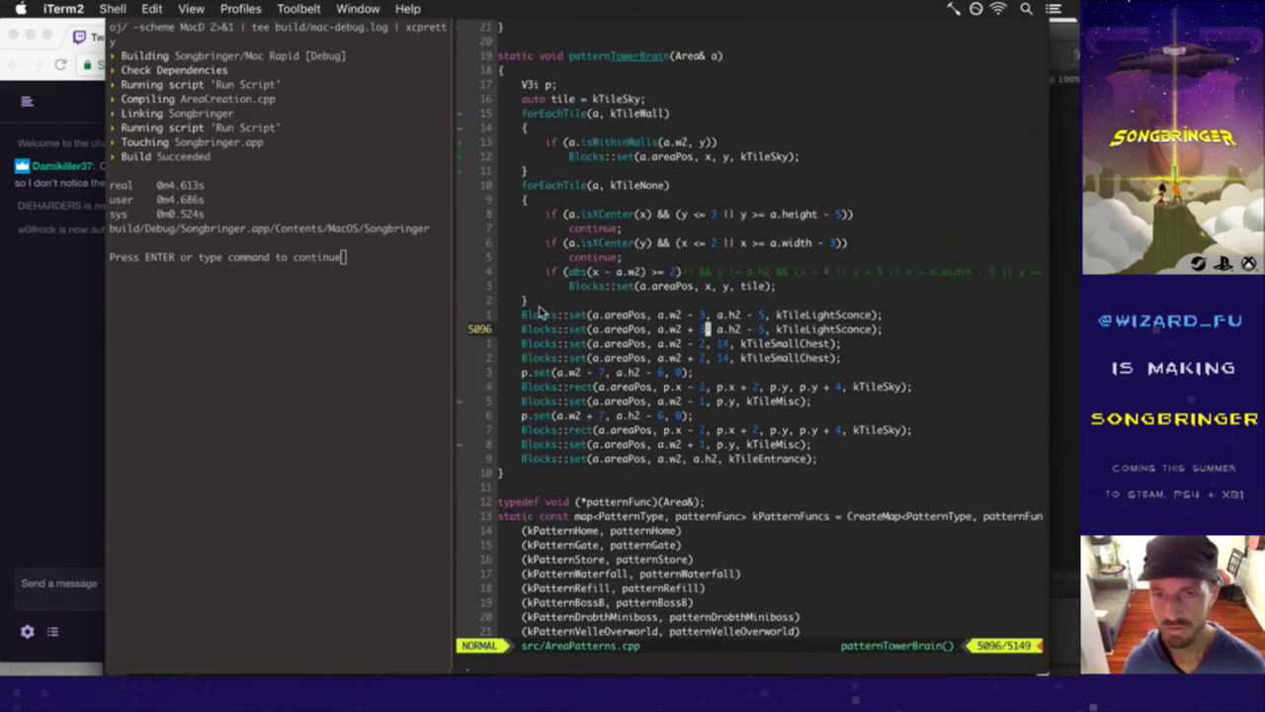
scroll(539, 314, up, 2)
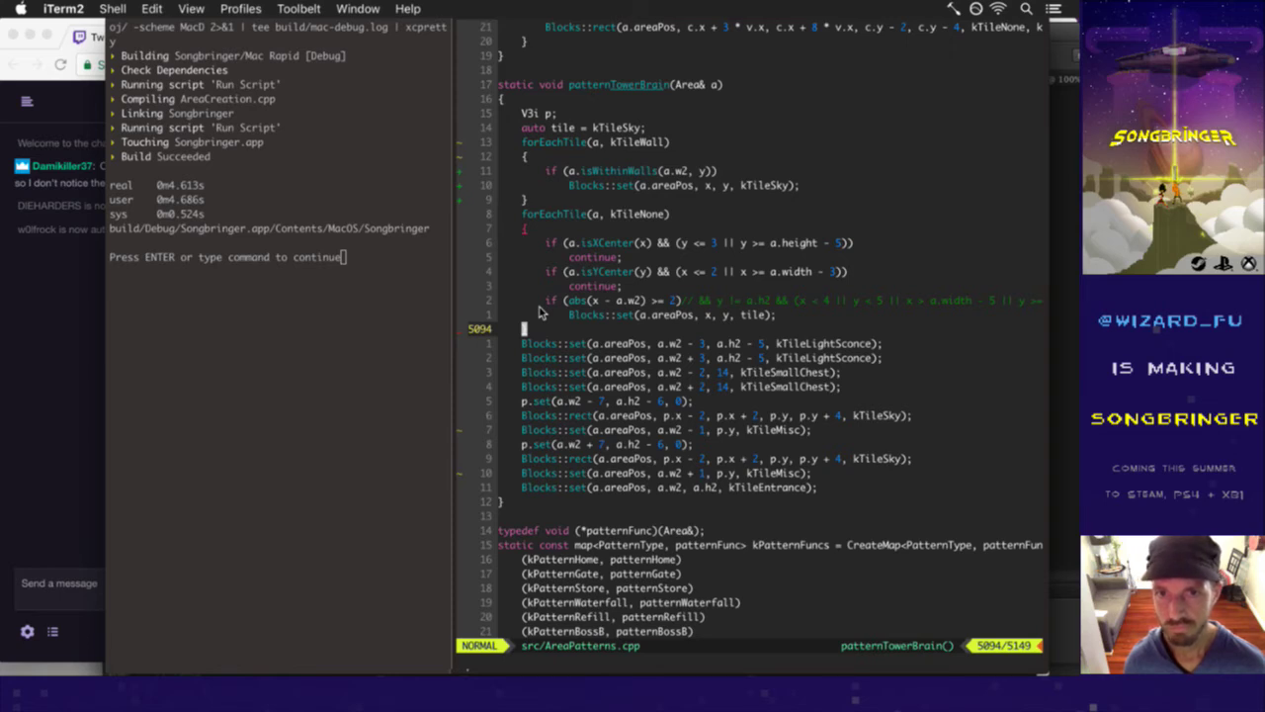
scroll(539, 314, up, 5)
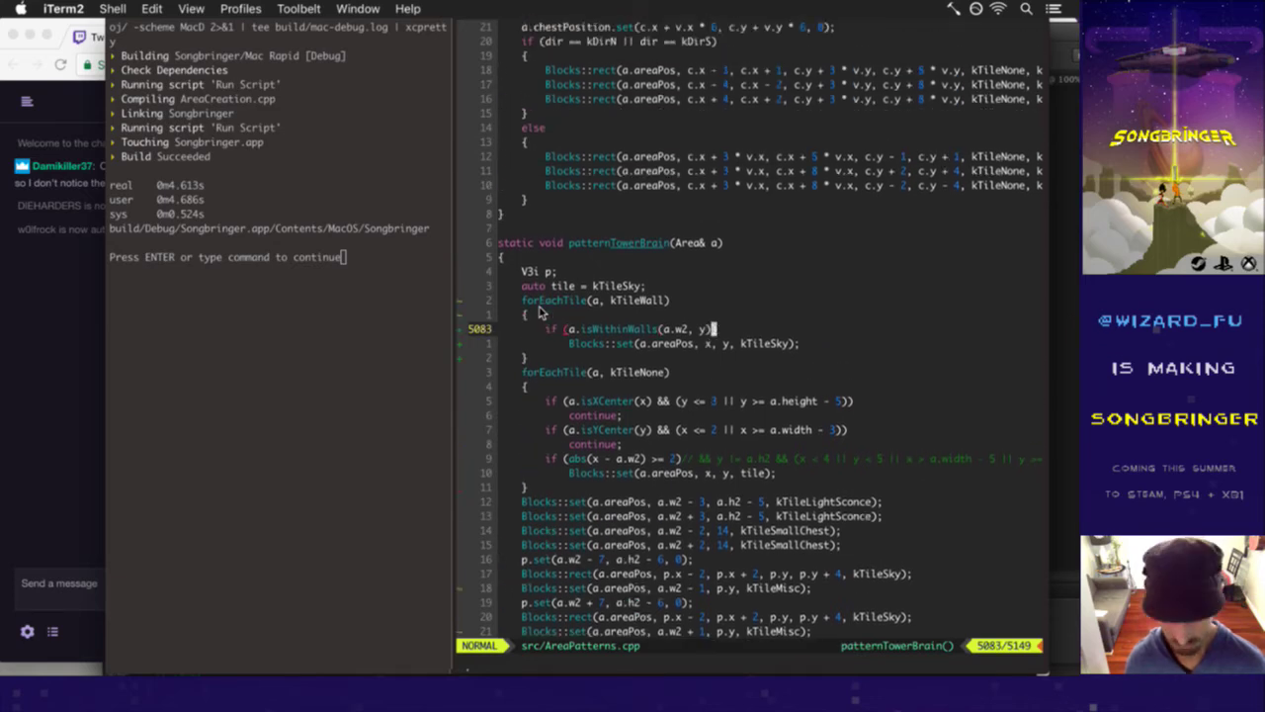
text(inWalls(a.w2, y) )
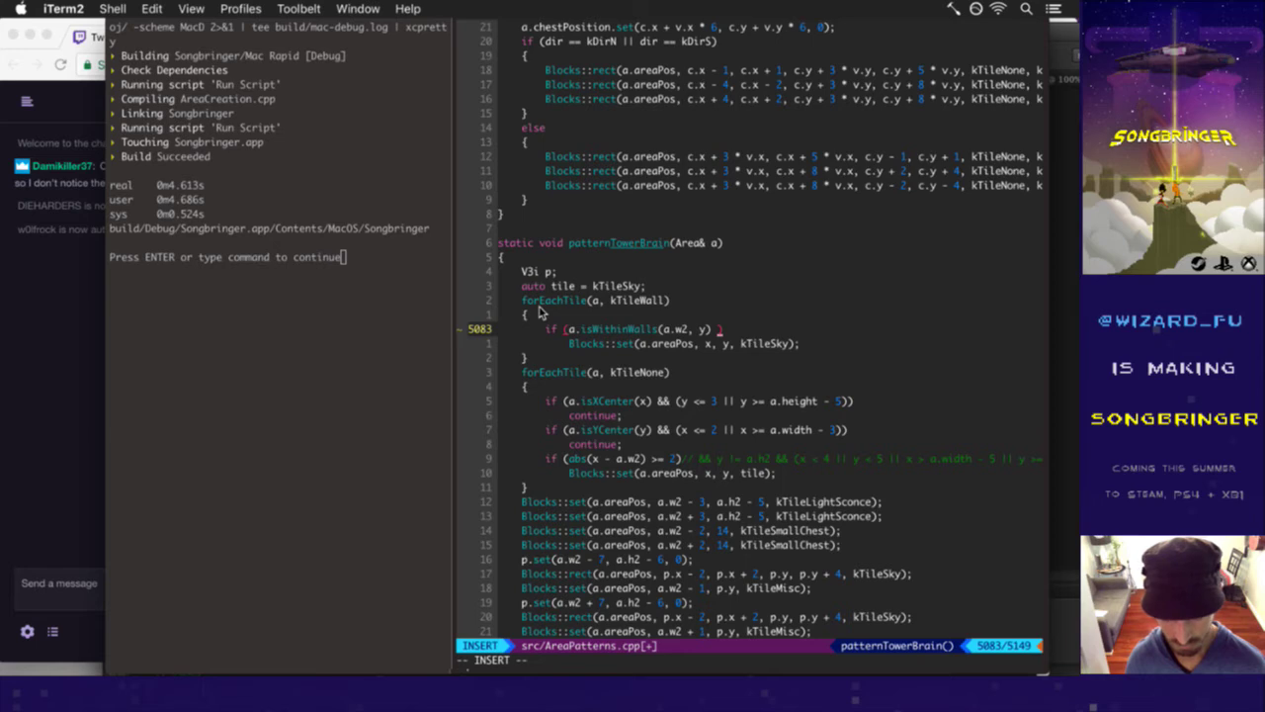
text(&& abs)
text((x-)
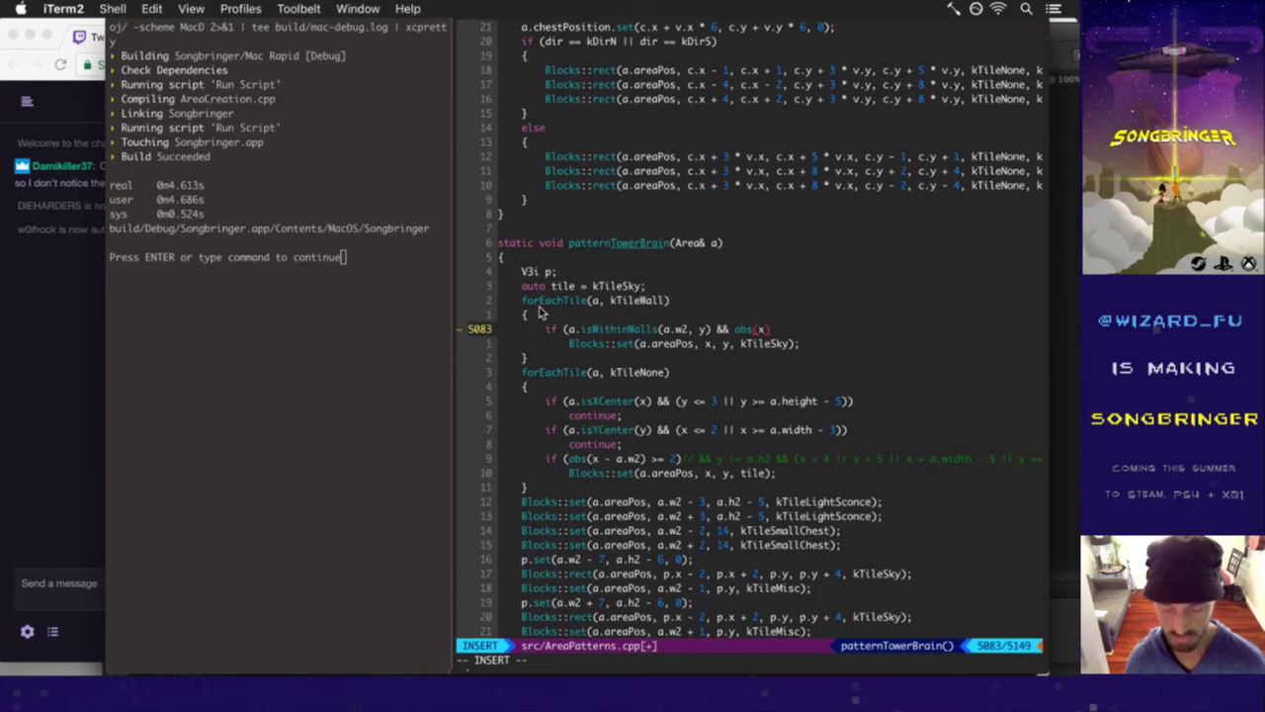
text( a.w2)
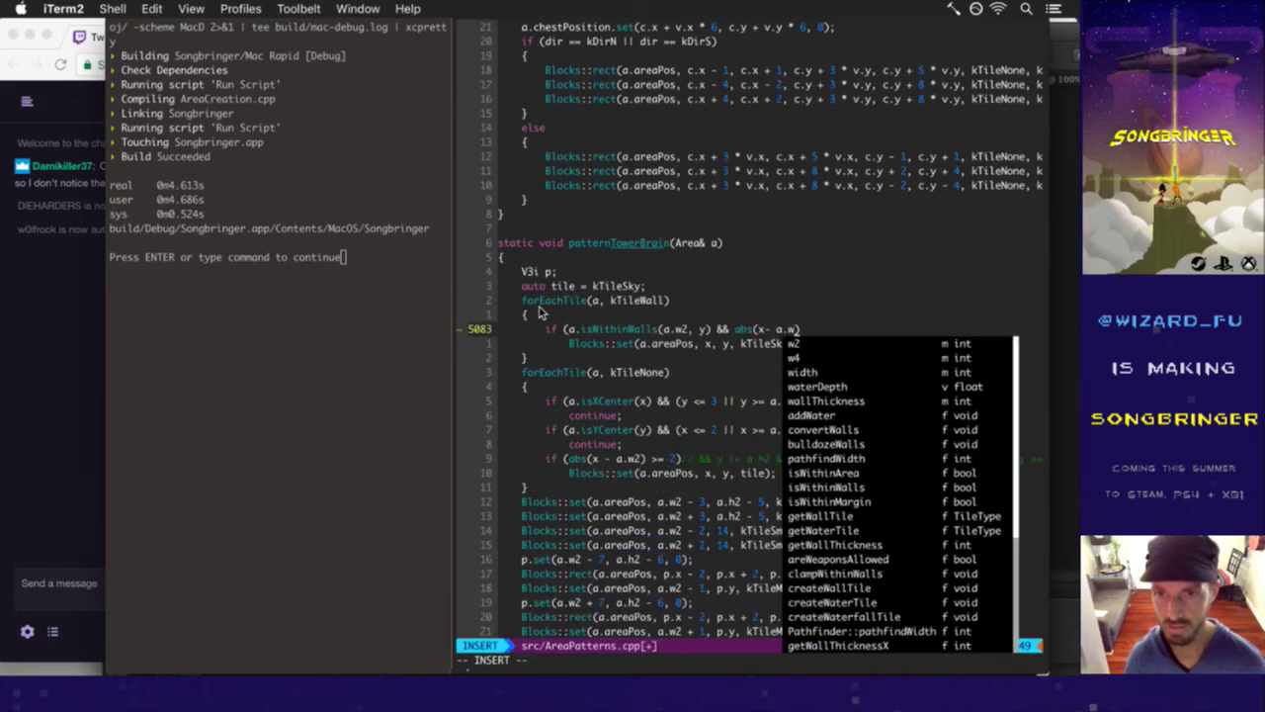
key(Escape)
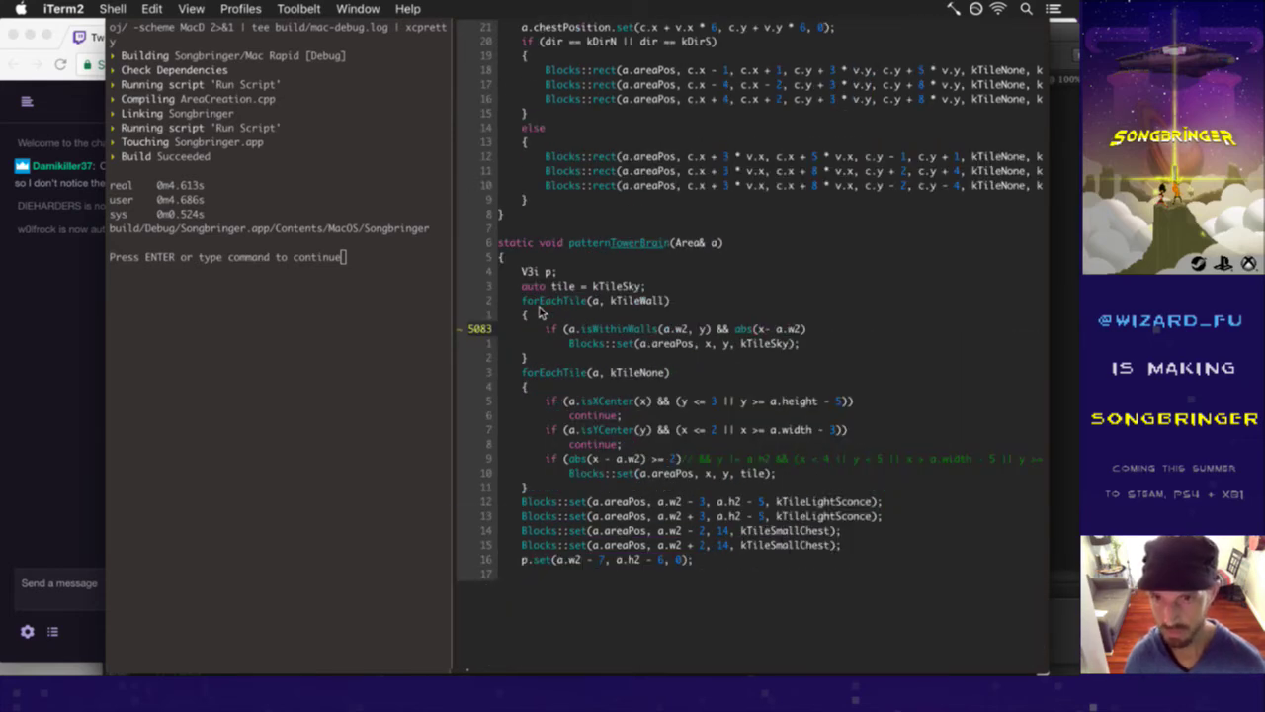
key(A)
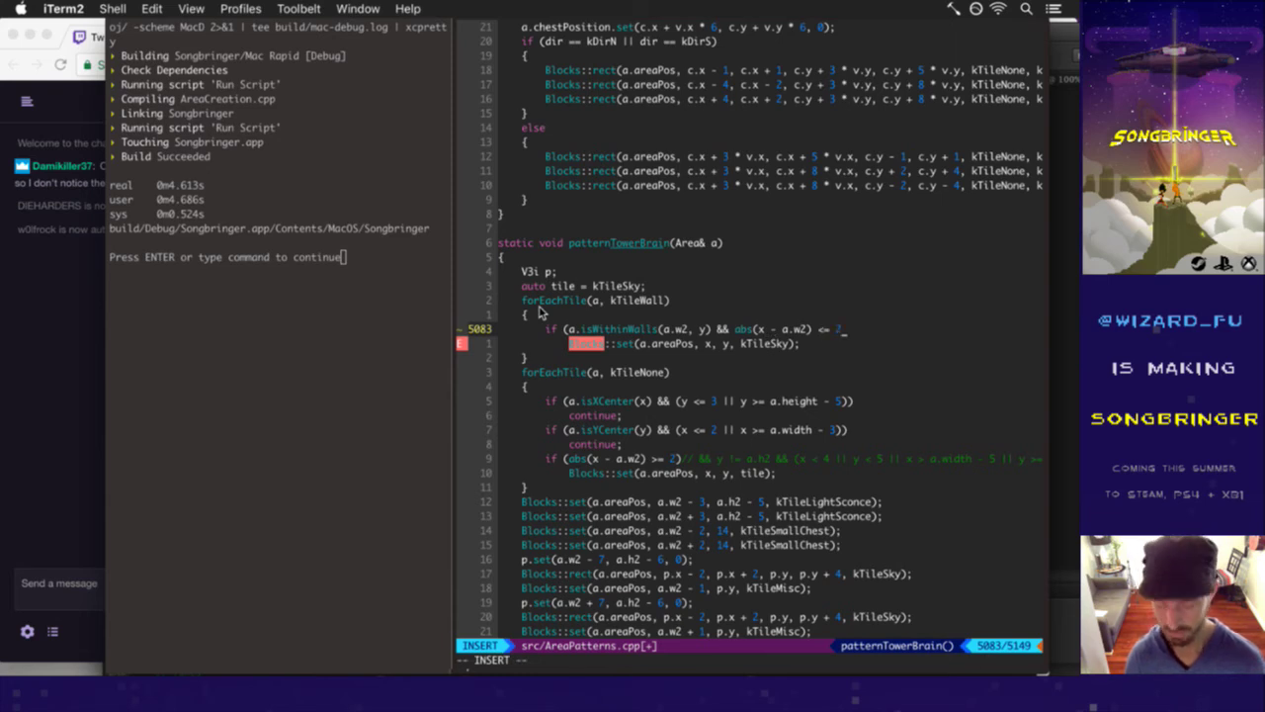
- Save AreaPatterns.cpp, run the rebuilt game to check the tower brain room, and quit it
key(ctrl+s)
key(Escape)
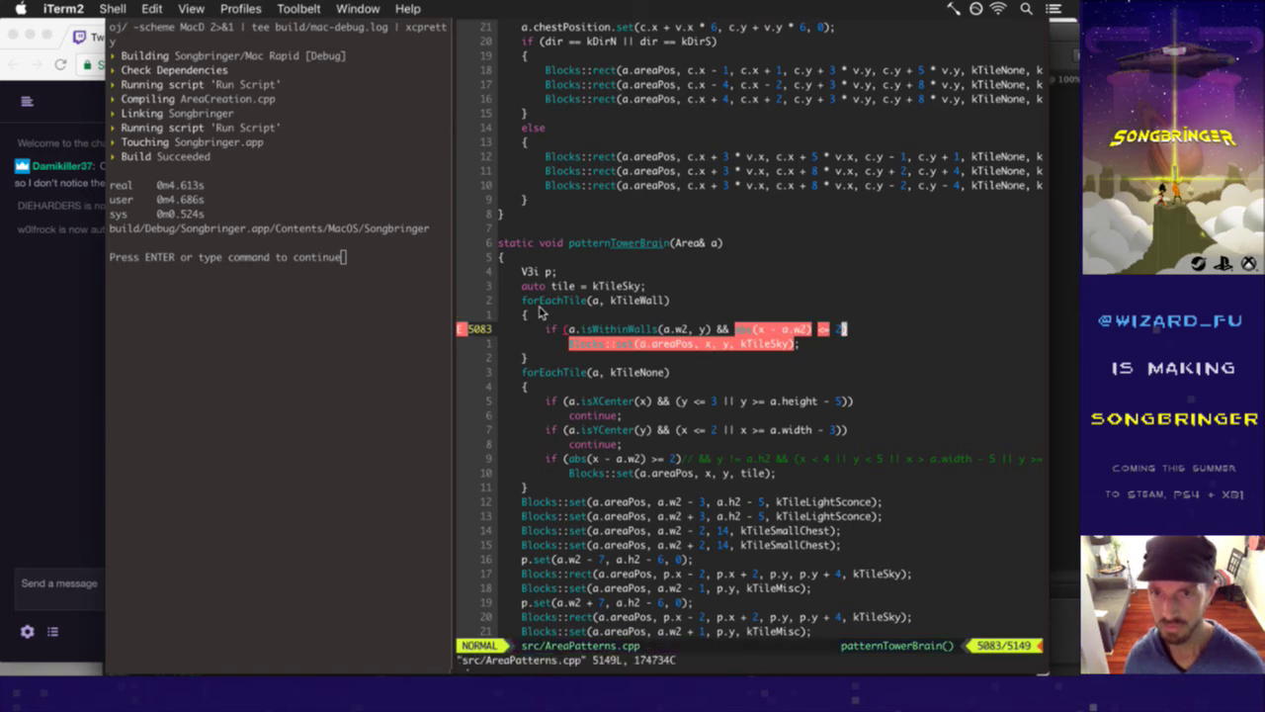
text(:up)
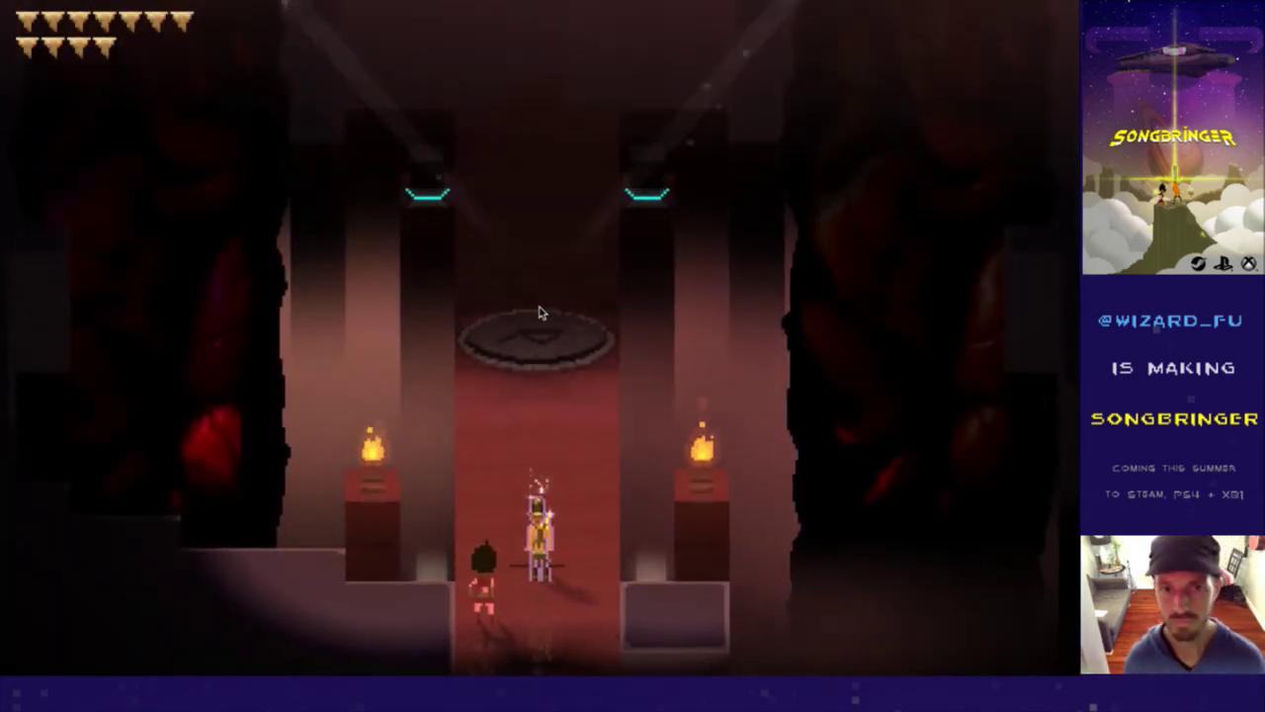
key(super+q)
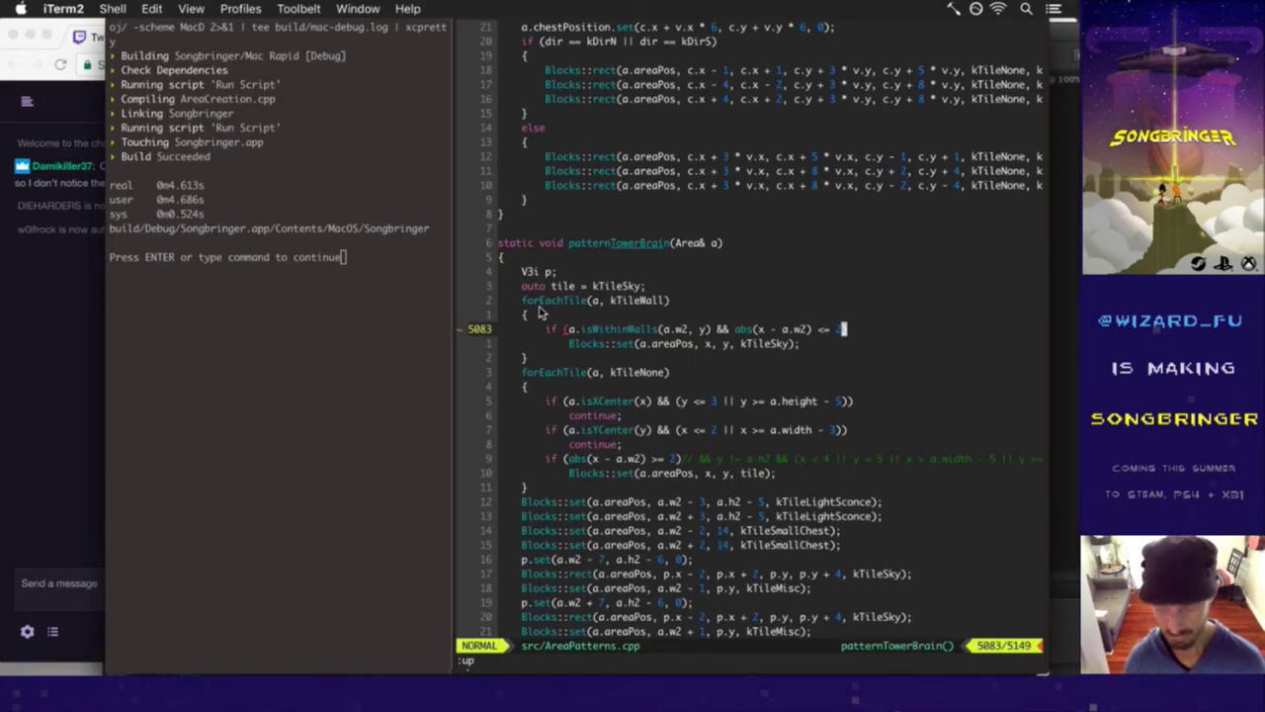
- Begin an int xd = declaration on a new line above the abs(x - a.w2) >= 2 check in the kTileNone loop
key(j)
key(j)
key(j)
key(j)
key(j)
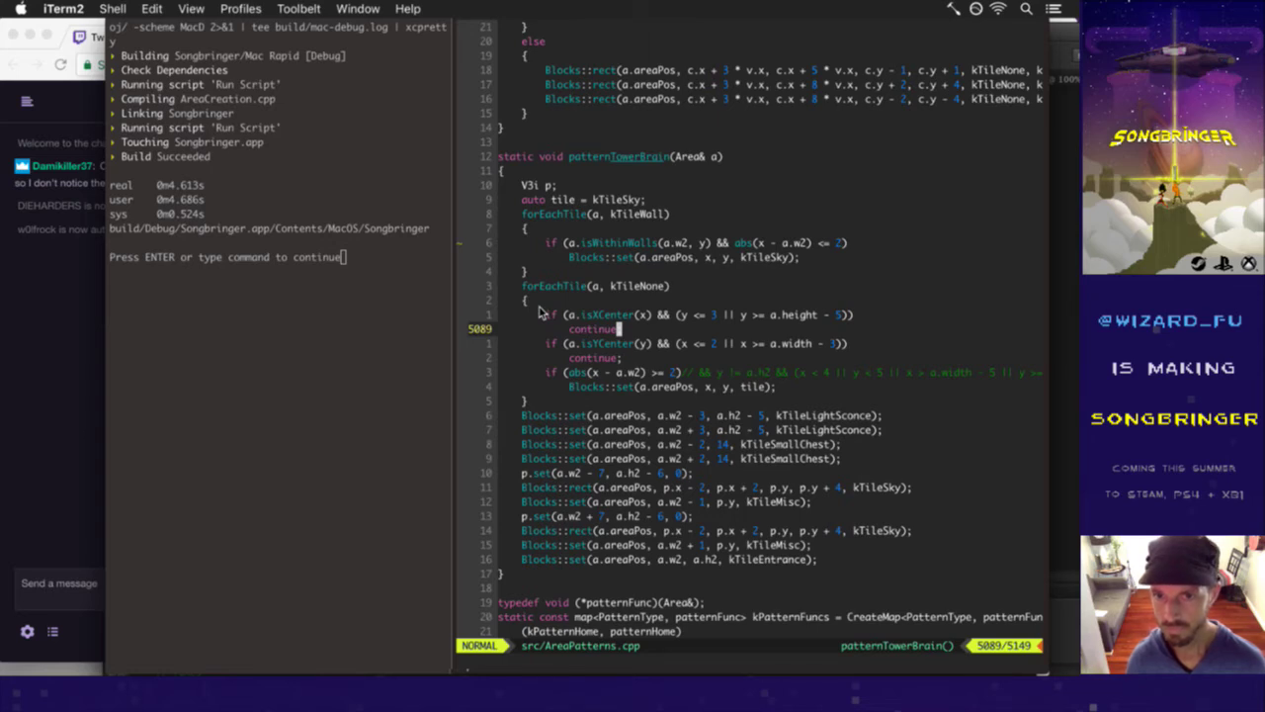
key(j)
key(j)
key(j)
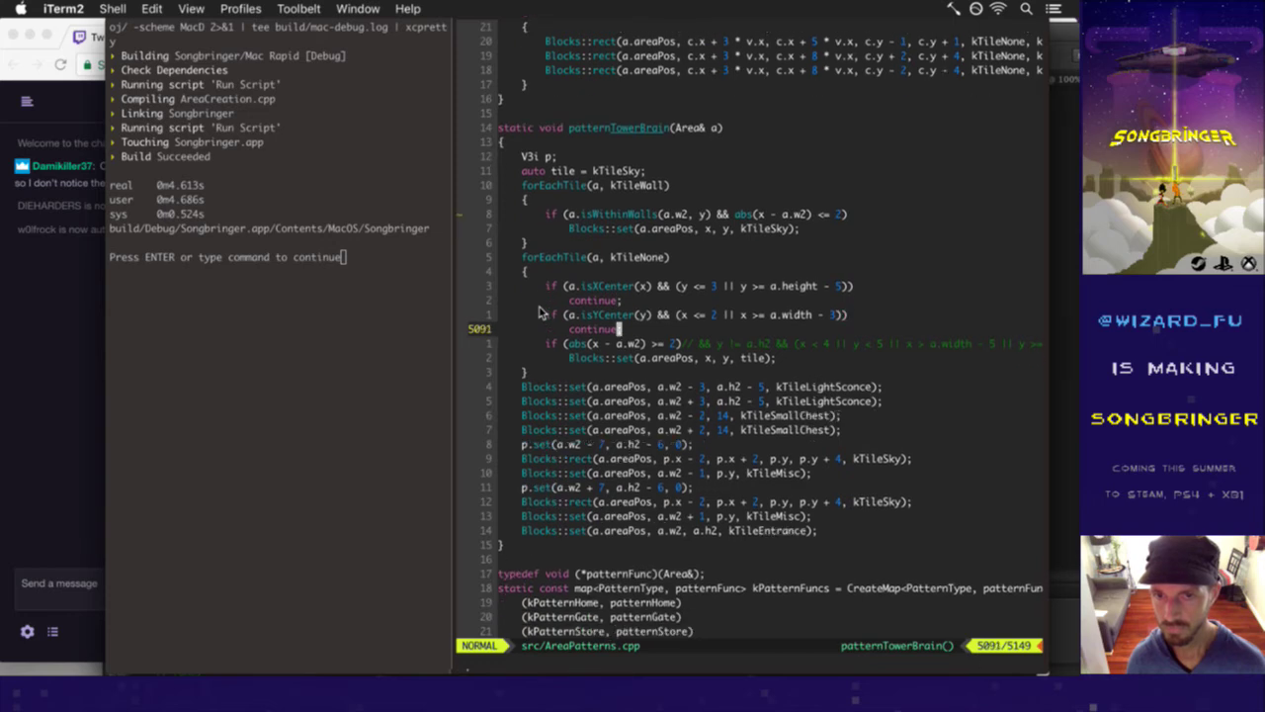
key(b)
key(b)
key(b)
key(b)
key(b)
key(b)
key(b)
key(b)
key(b)
key(b)
key(b)
key(b)
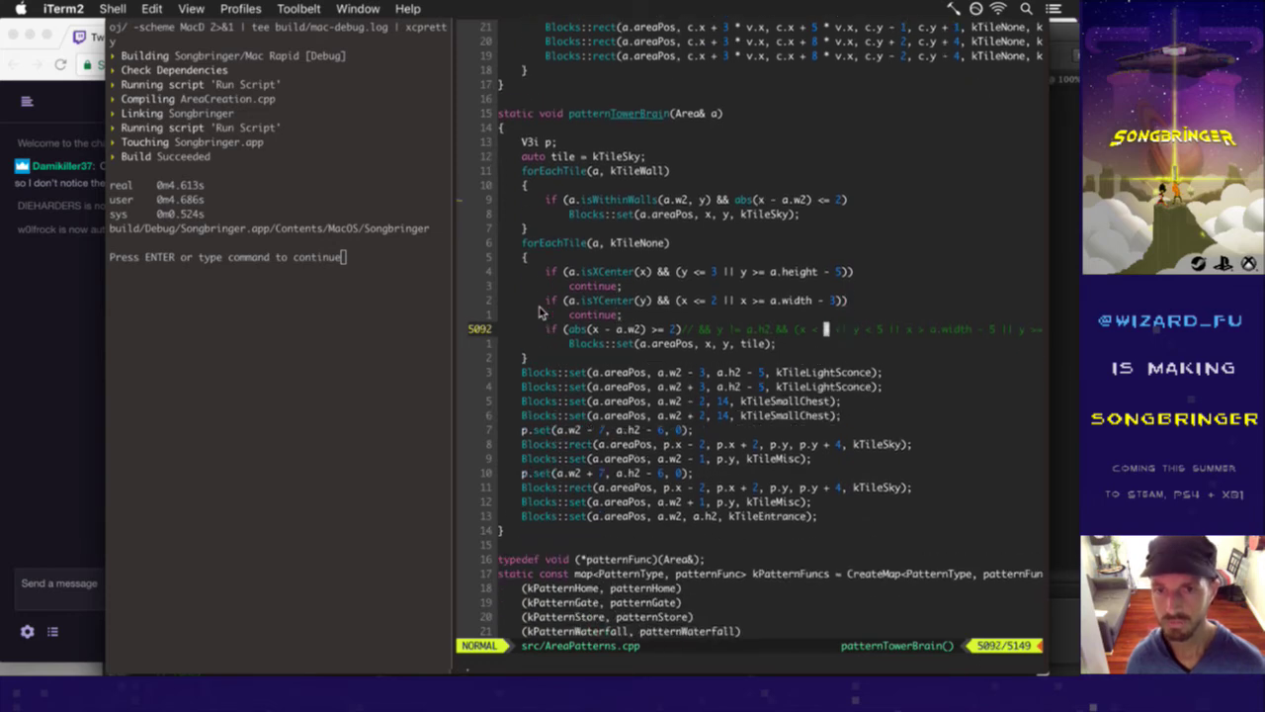
key(h)
key(h)
key(h)
key(h)
key(h)
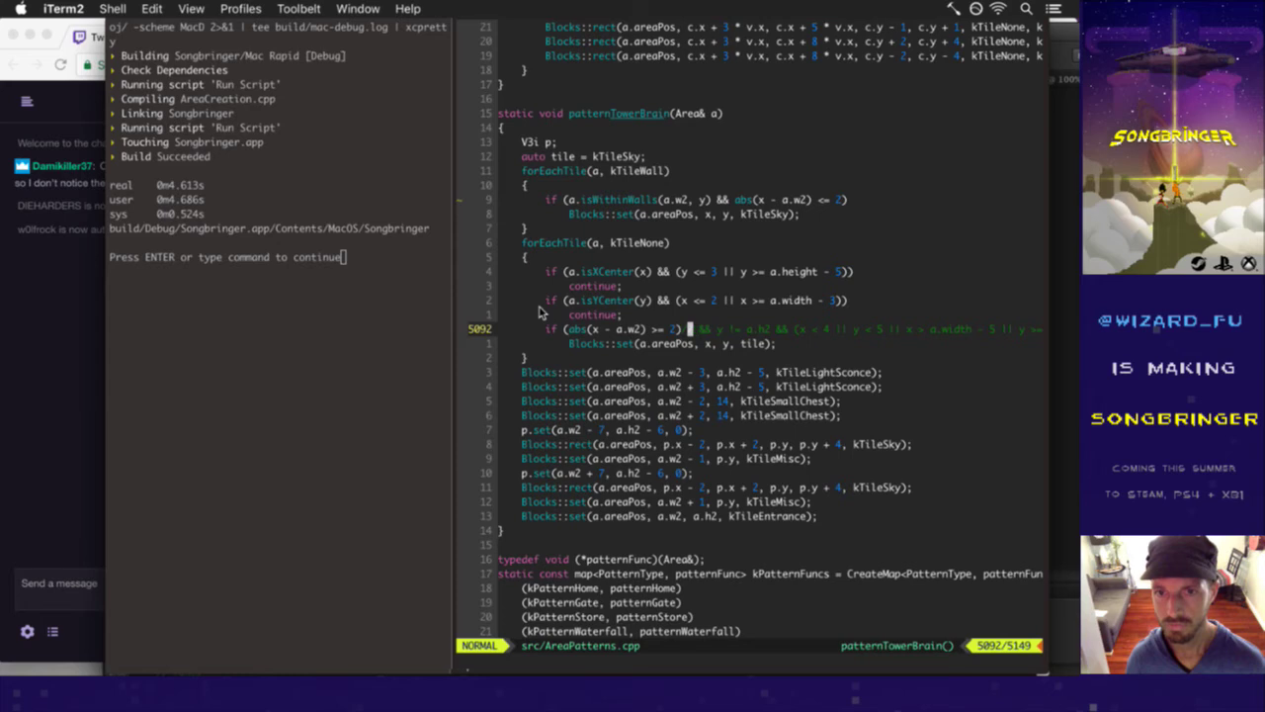
key(b)
key(b)
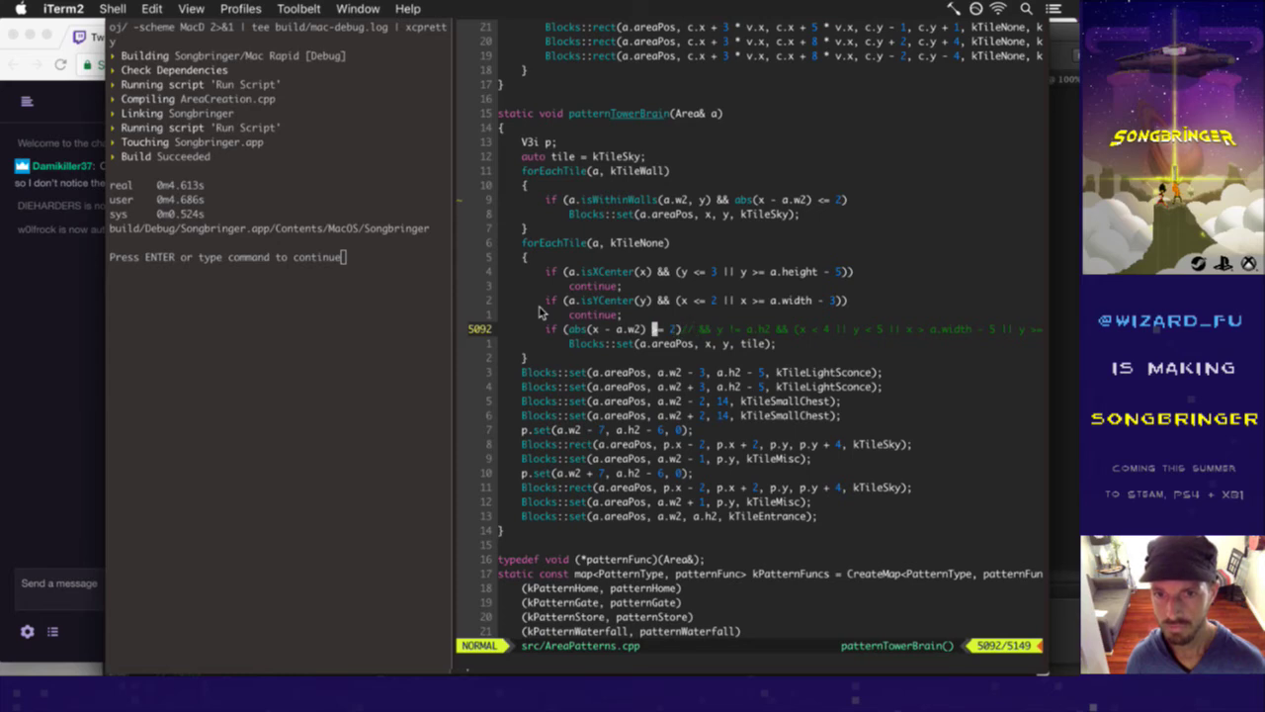
key(h)
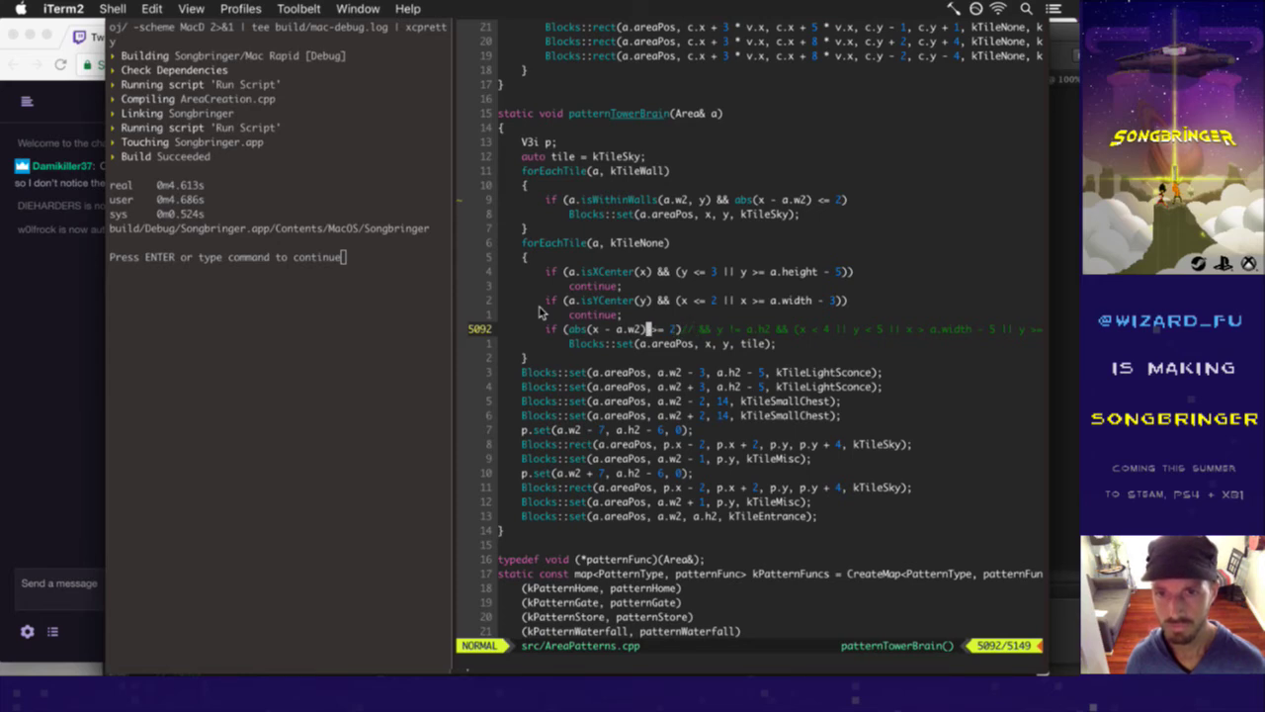
text(Oint )
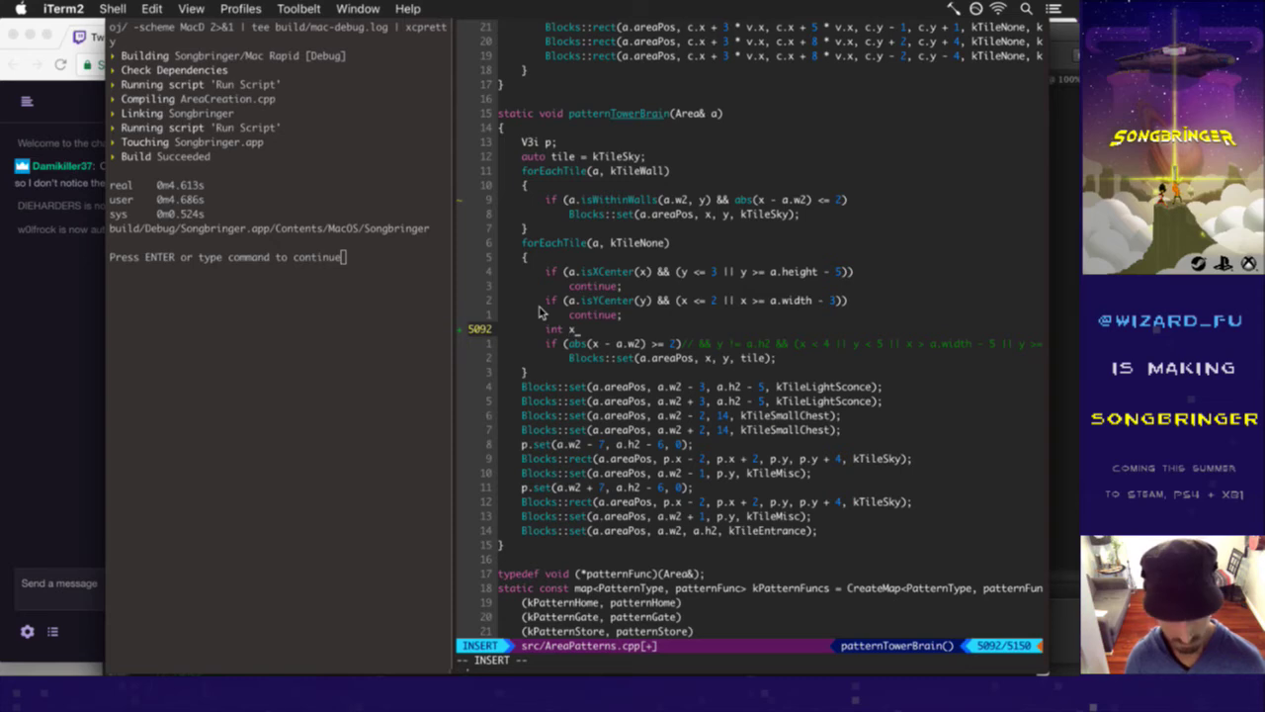
text(xd =)
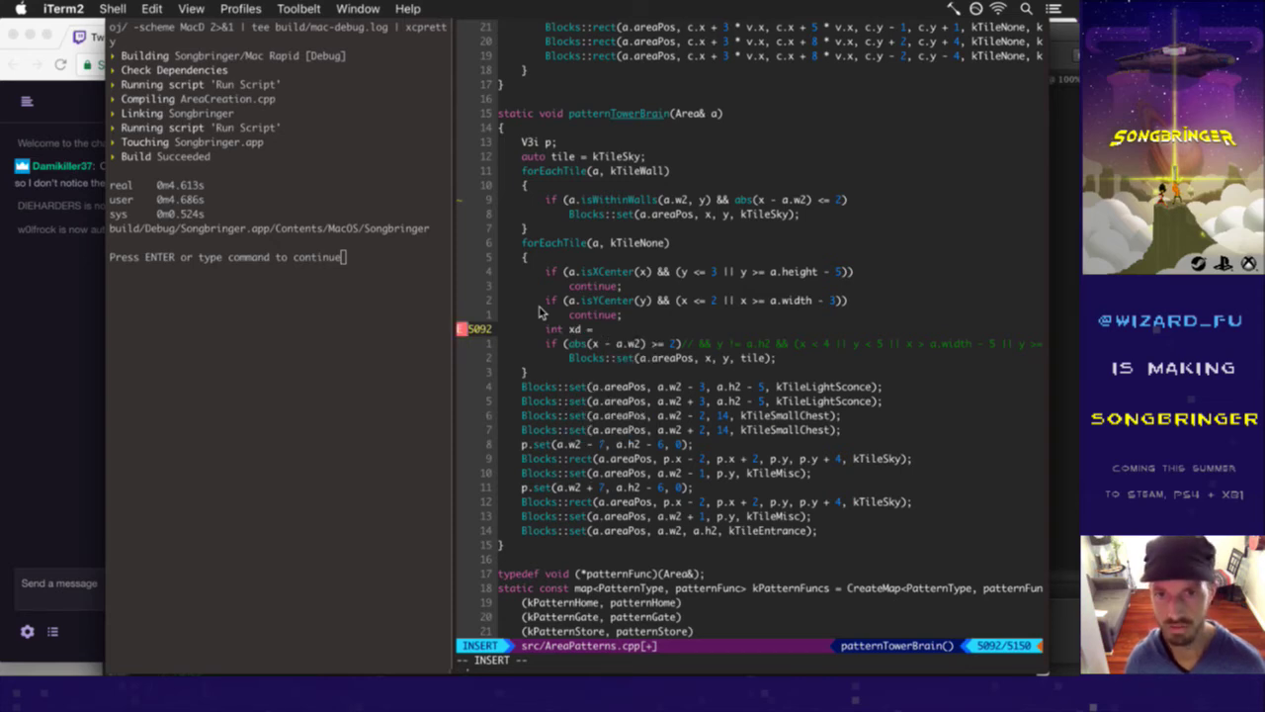
- Replace abs(x - a.w2) with xd in the >= 2 condition below the new declaration
key(Escape)
key(j)
key(b)
key(b)
key(v)
key(w)
key(w)
key(w)
key(w)
key(w)
key(w)
key(w)
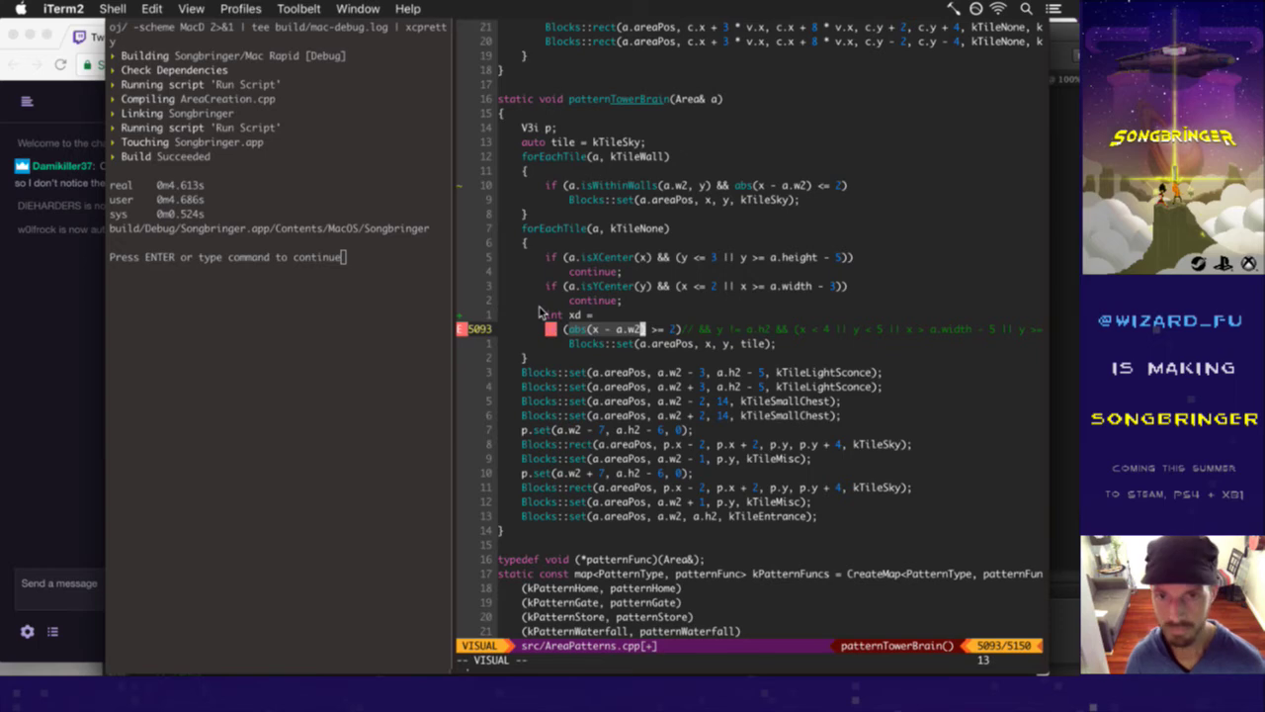
key(c)
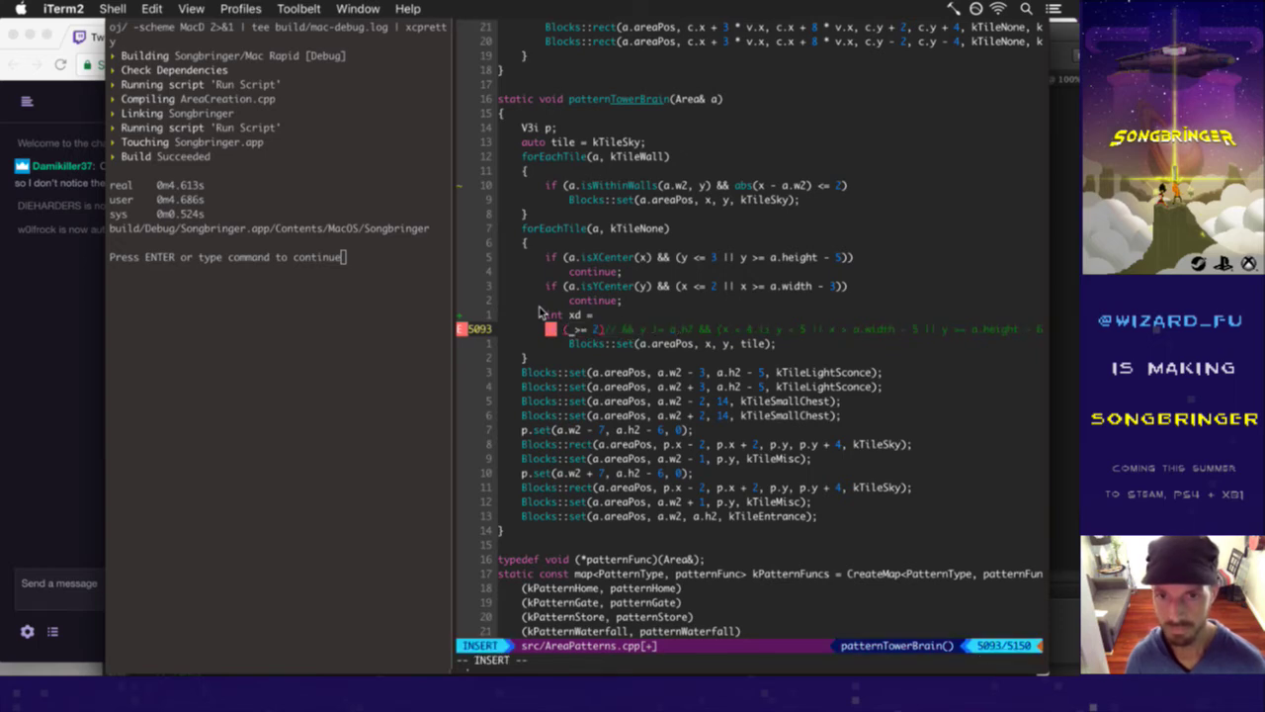
text(xd)
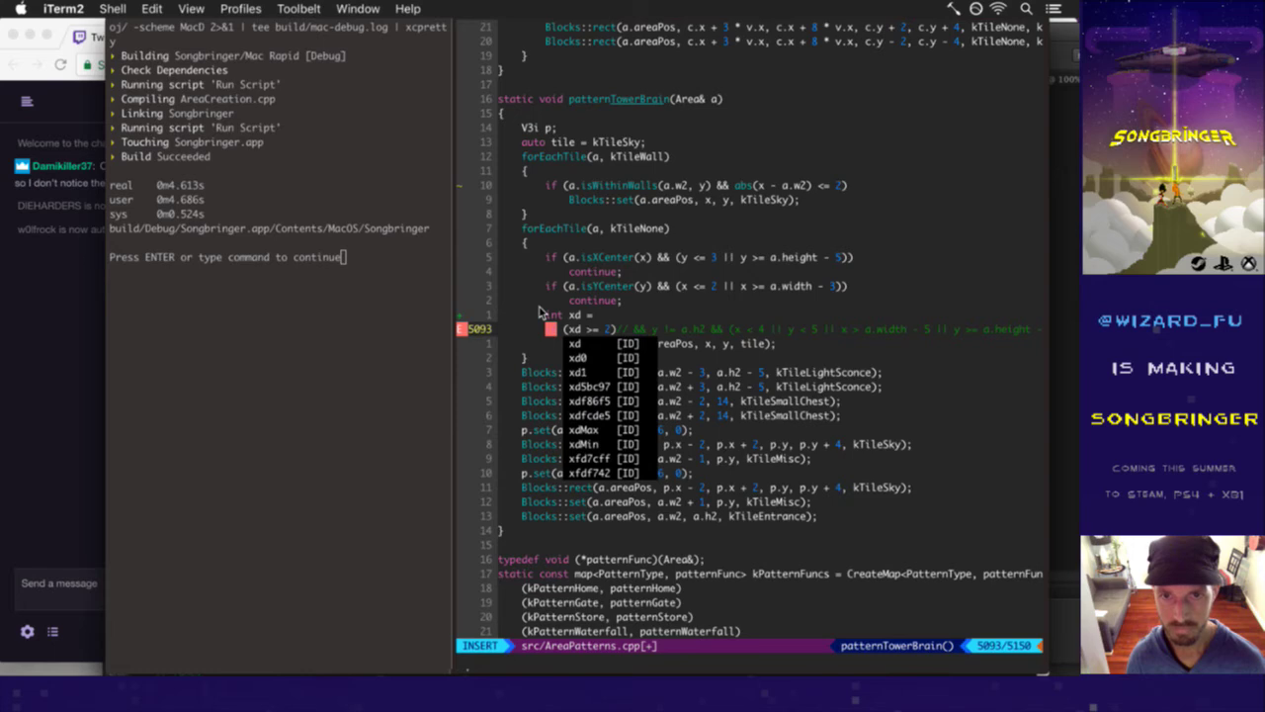
- Complete the xd declaration with the cut expression abs(x - a.w2); and save AreaPatterns.cpp
key(Up)
key(ctrl+r)
key(quotedbl)
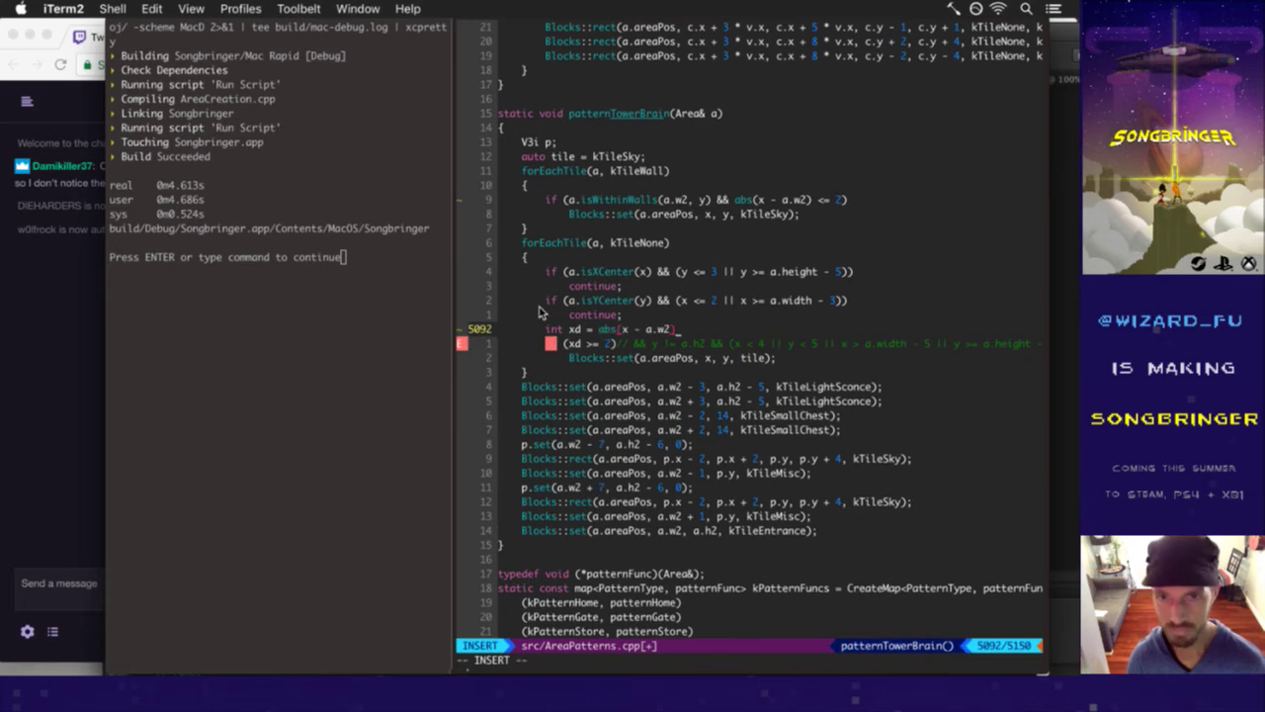
text(;)
key(Escape)
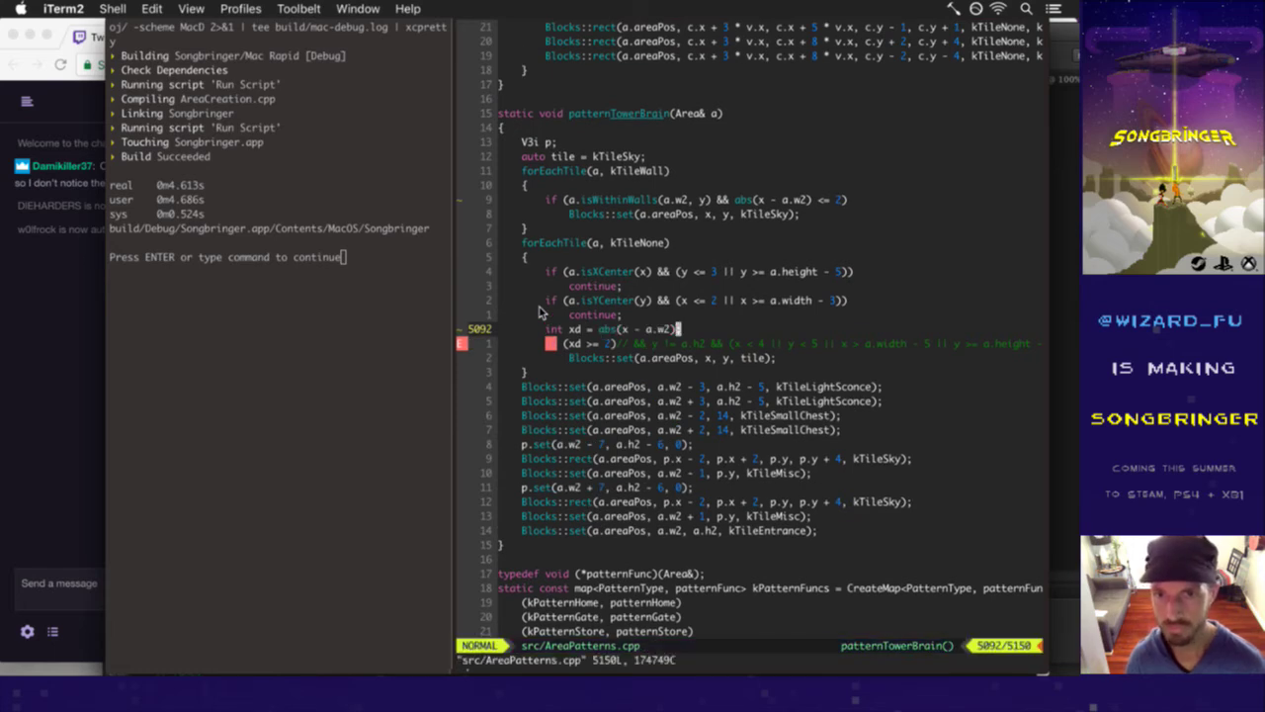
- Add a space before the closing parenthesis of the xd >= 2 condition in the kTileNone loop
key(j)
key(h)
key(h)
key(h)
key(h)
key(h)
key(h)
key(h)
key(h)
key(h)
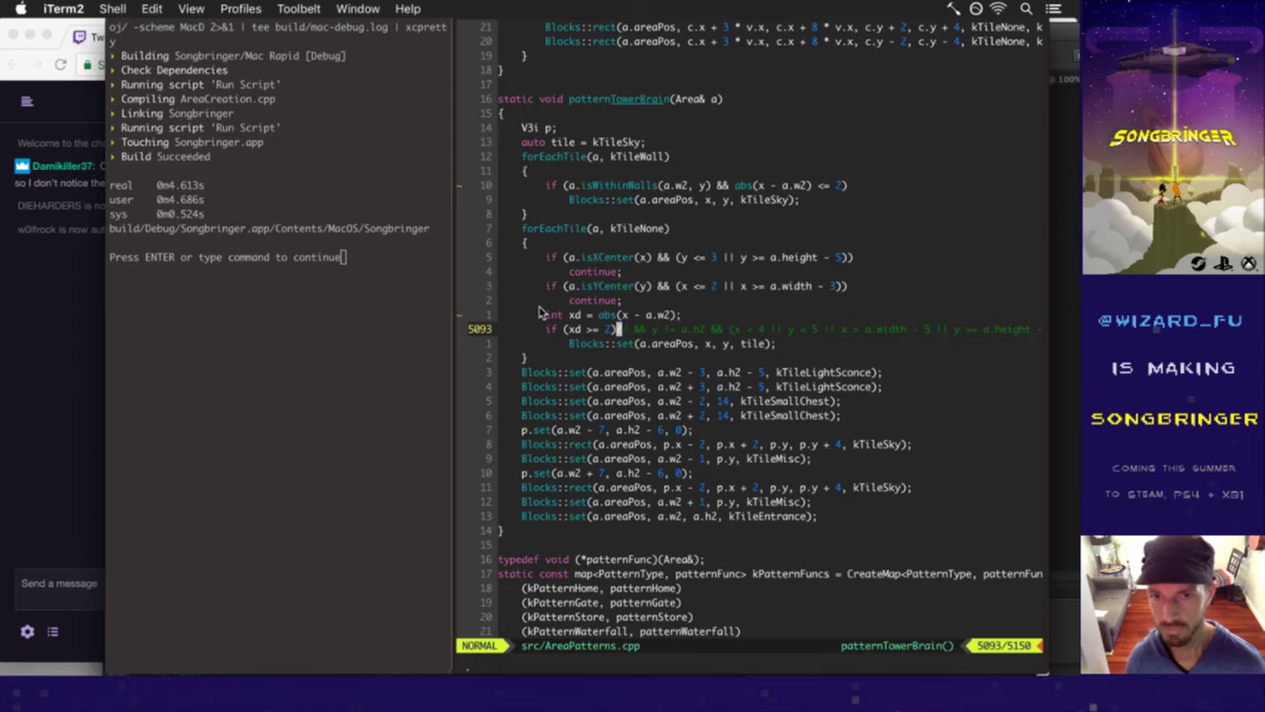
key(i)
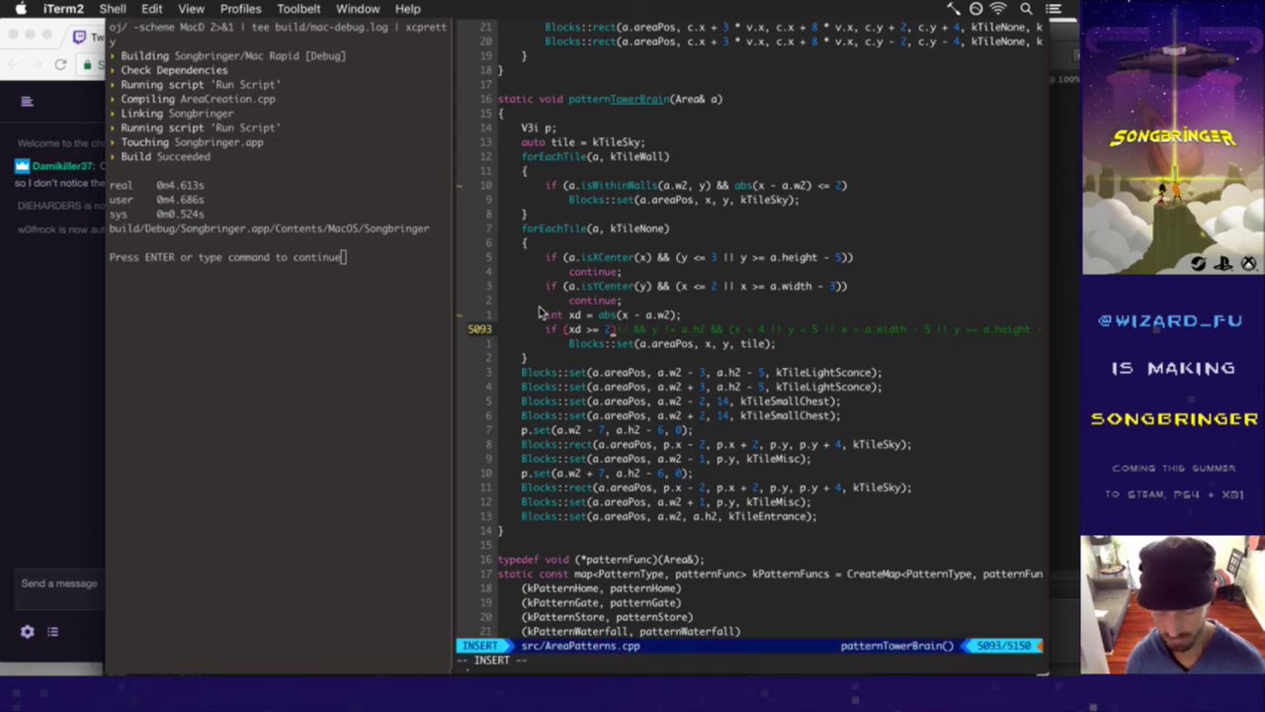
key(Escape)
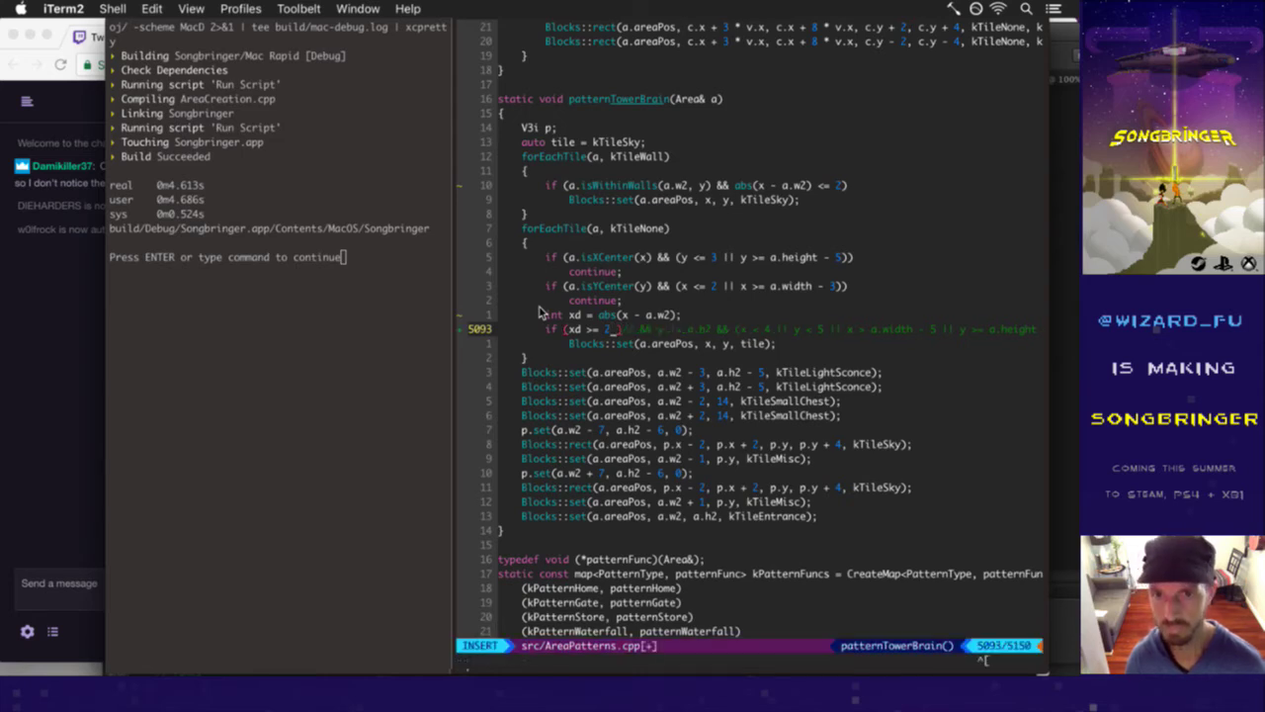
key(h)
key(h)
key(h)
key(h)
key(h)
key(i)
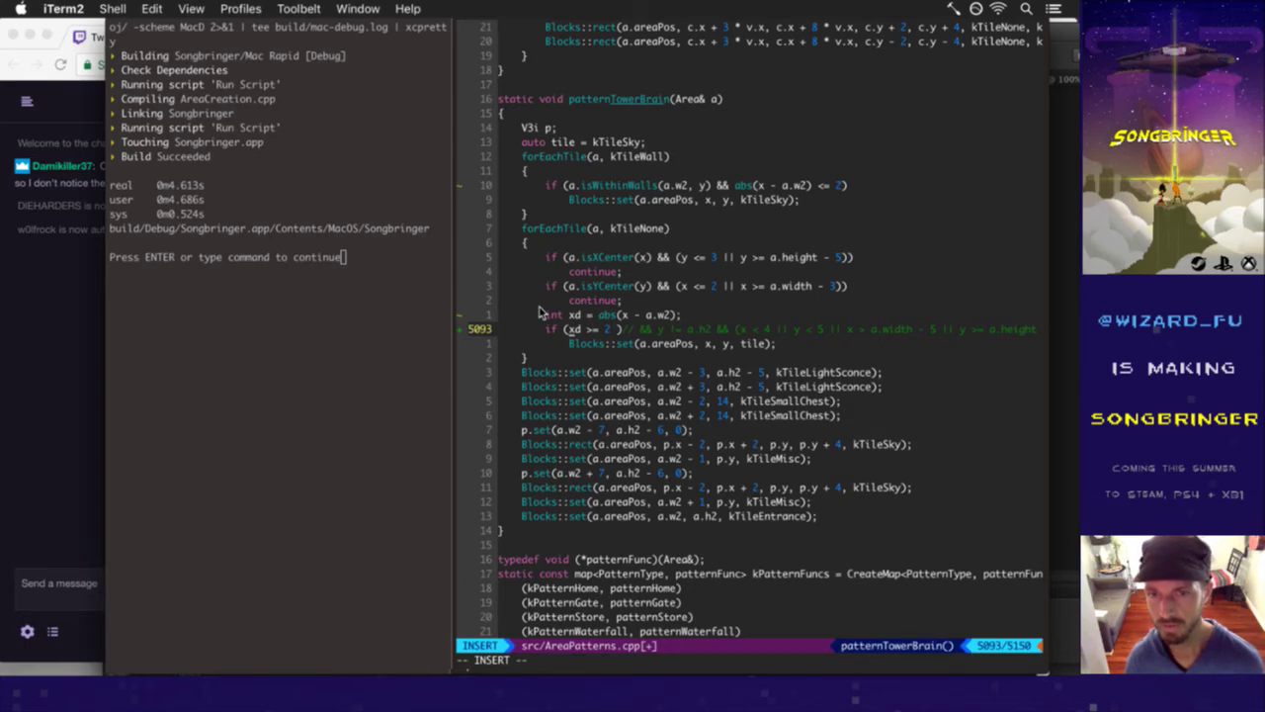
key(Escape)
- Extend the xd declaration with a second variable, yd = abs(y - a.h2)
key(k)
key(w)
key(w)
key(w)
key(w)
key(w)
key(w)
key(w)
key(w)
key(e)
key(a)
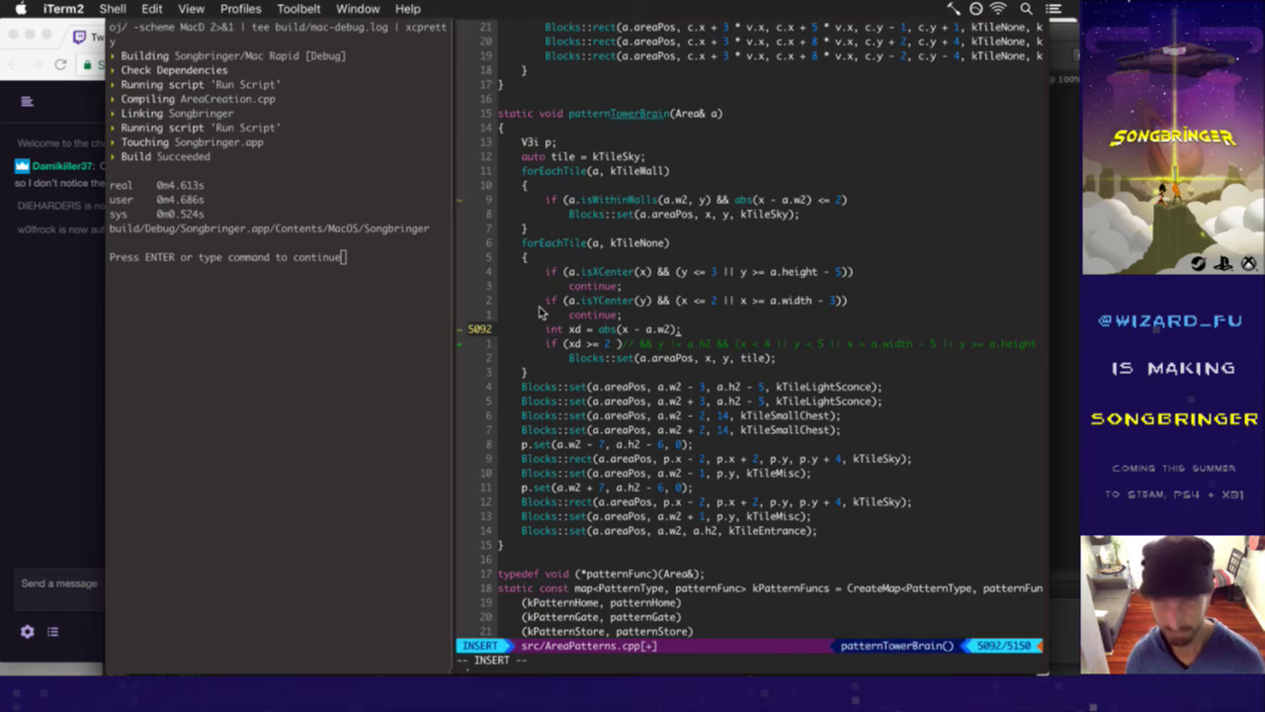
text(, yd = abs)
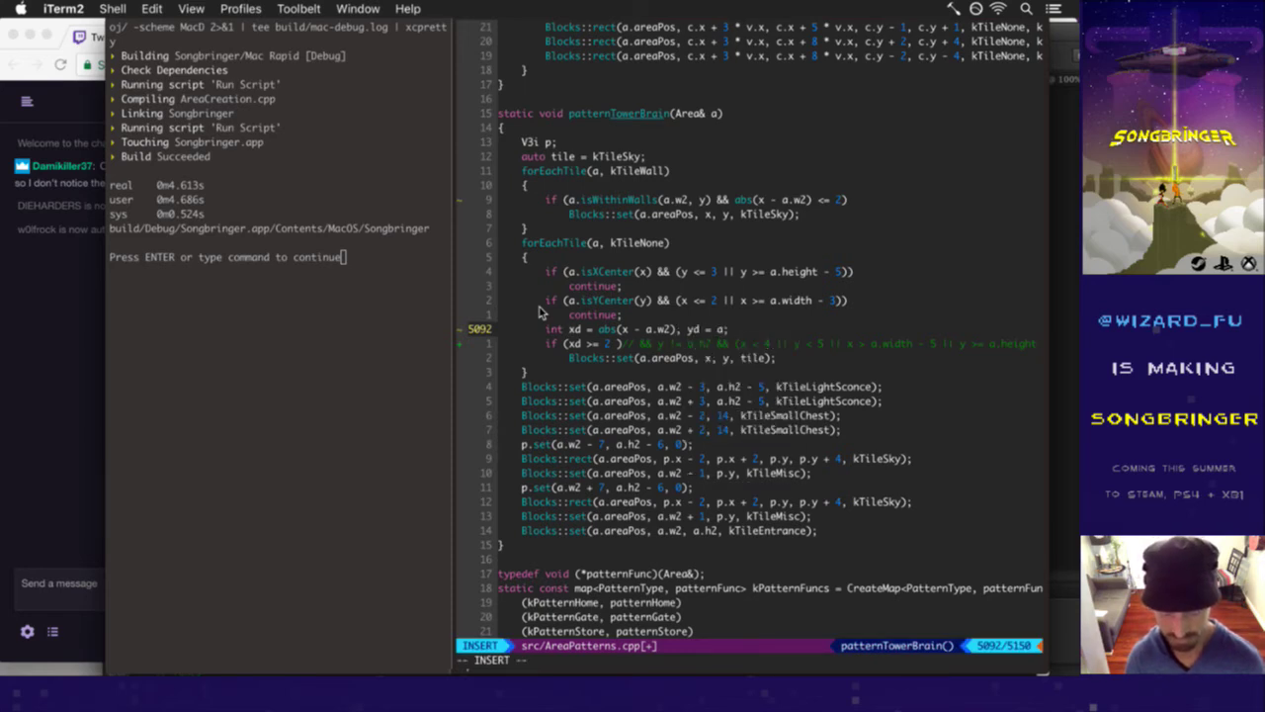
text(()
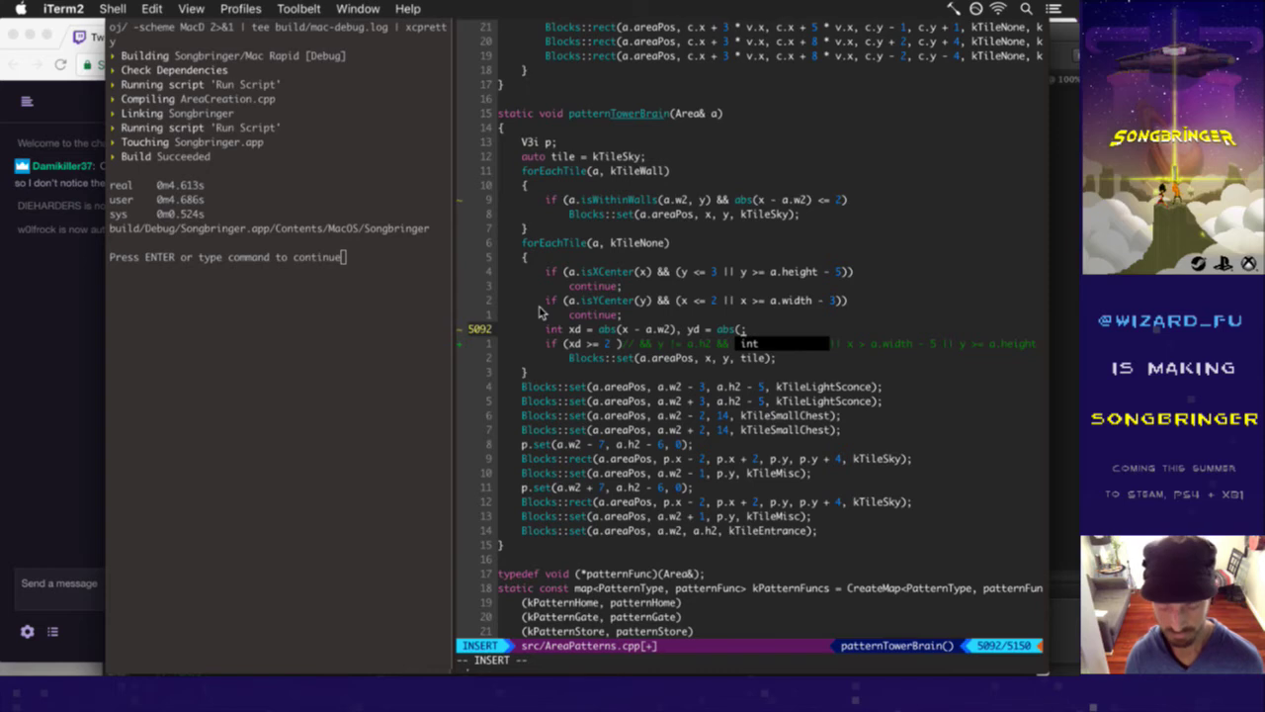
text(y - a.h2))
key(Escape)
- Insert yd <= 2 && before xd >= 2 in the if condition below the declaration
key(j)
key(b)
key(b)
key(b)
key(b)
key(b)
key(b)
key(b)
key(b)
key(b)
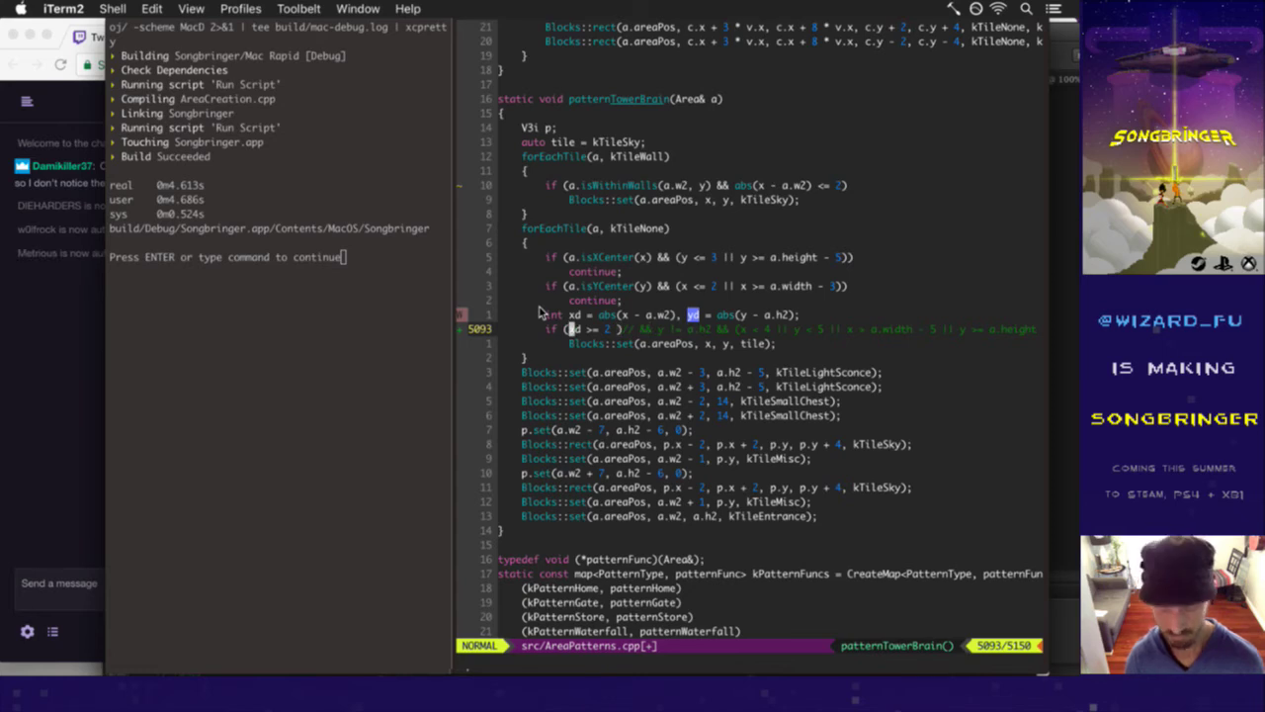
text(if (yd <= )
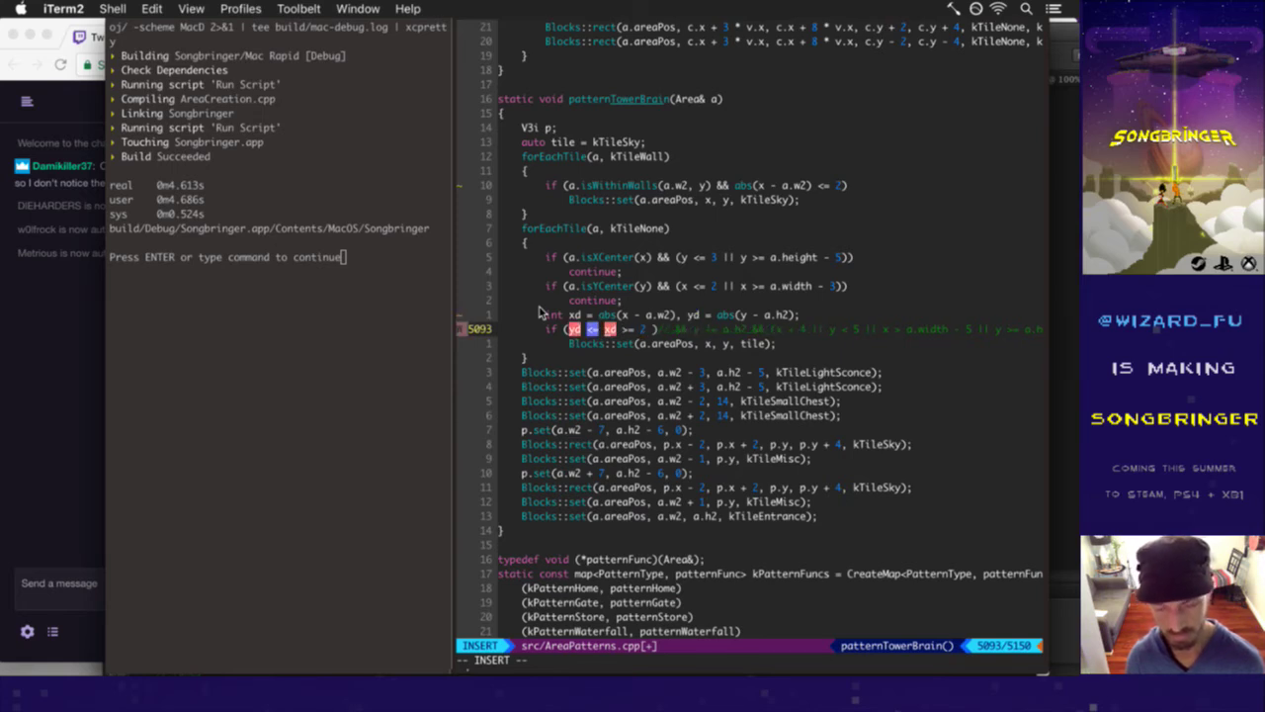
text(2 &&)
key(Escape)
- Change the xd comparison in that if condition to >= 3
key(w)
key(w)
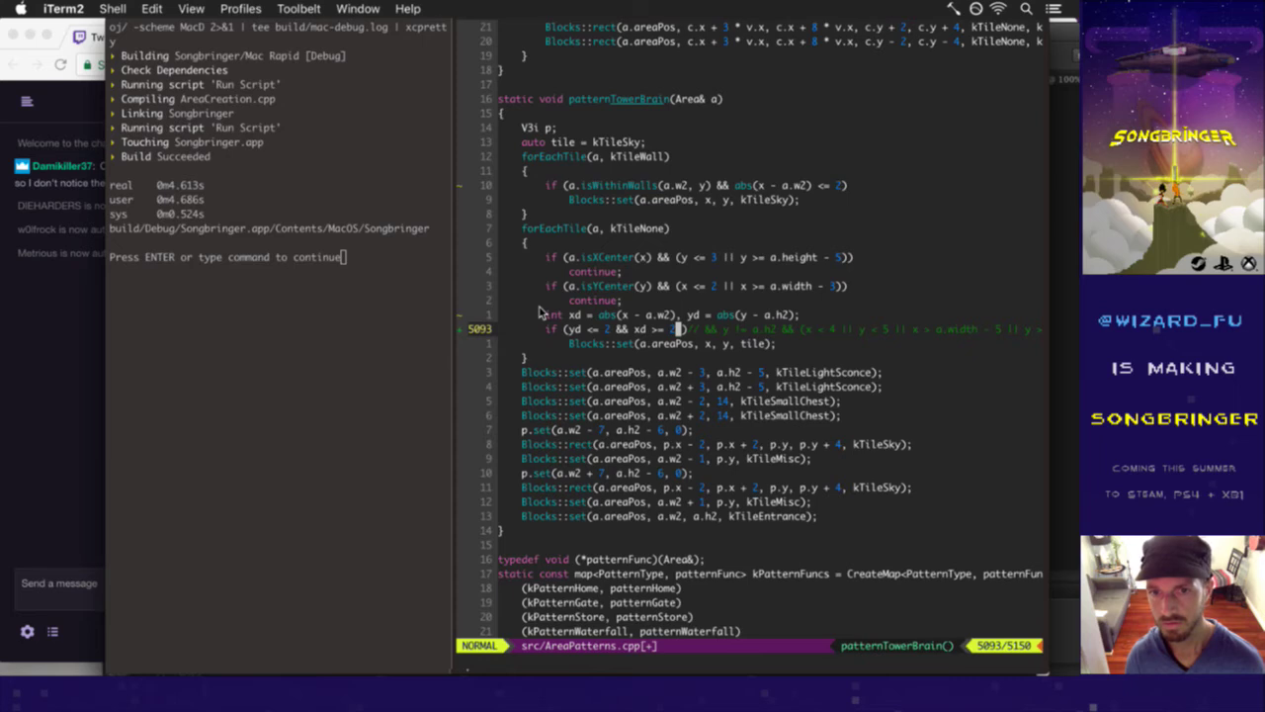
key(x)
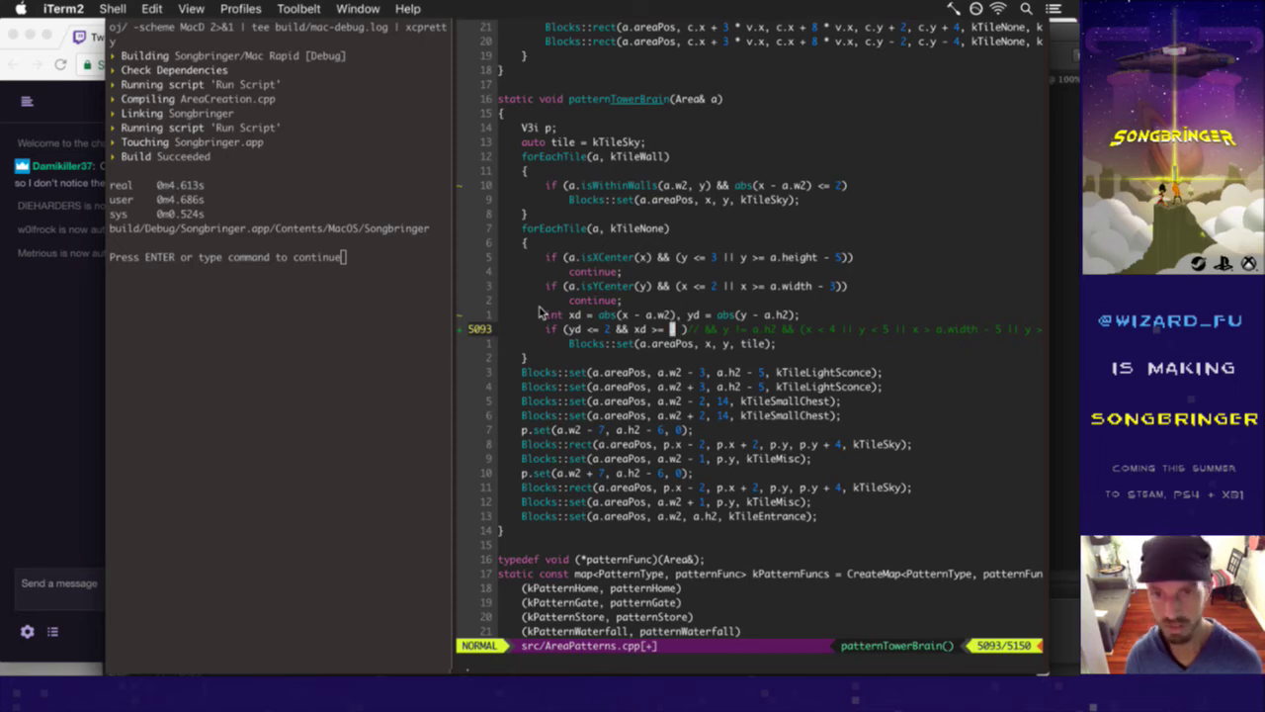
key(r)
key(3)
- Wrap yd <= 2 && xd >= 3 in its own parentheses and break the condition onto a new line after it
key(b)
key(b)
key(b)
key(b)
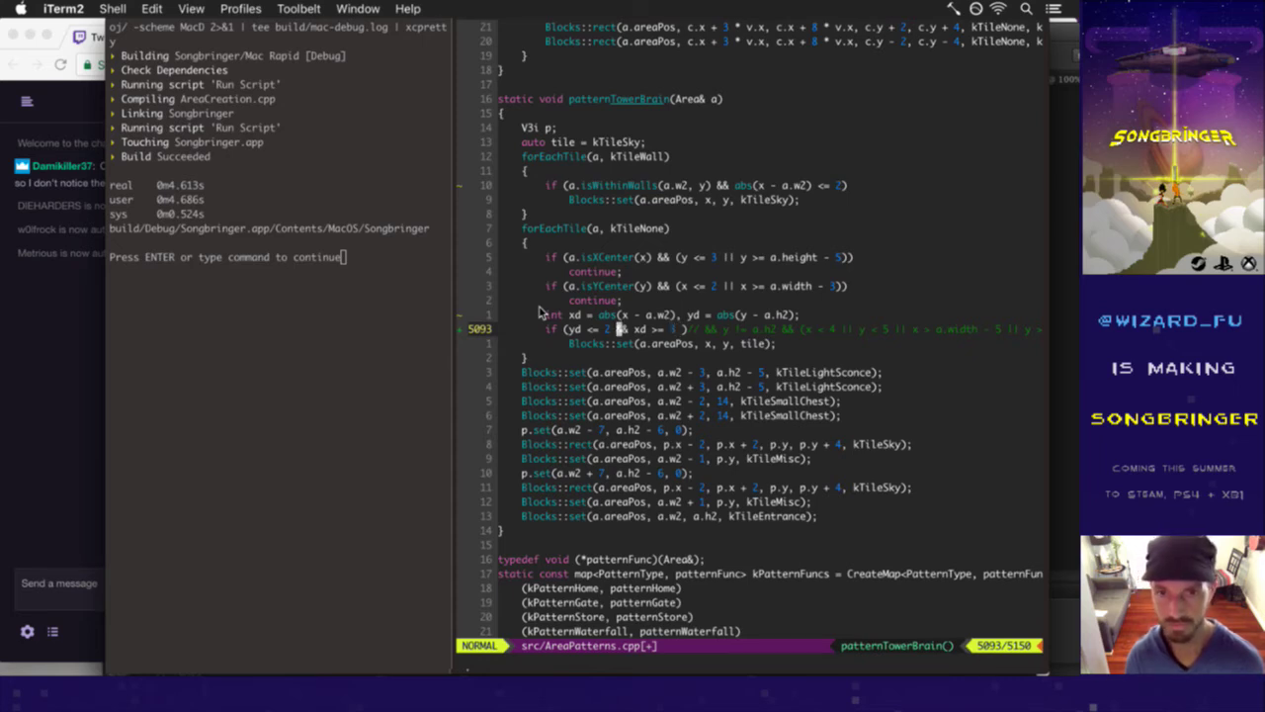
text(if ()
key(Escape)
key(percent)
text(i)
text())
key(Return)
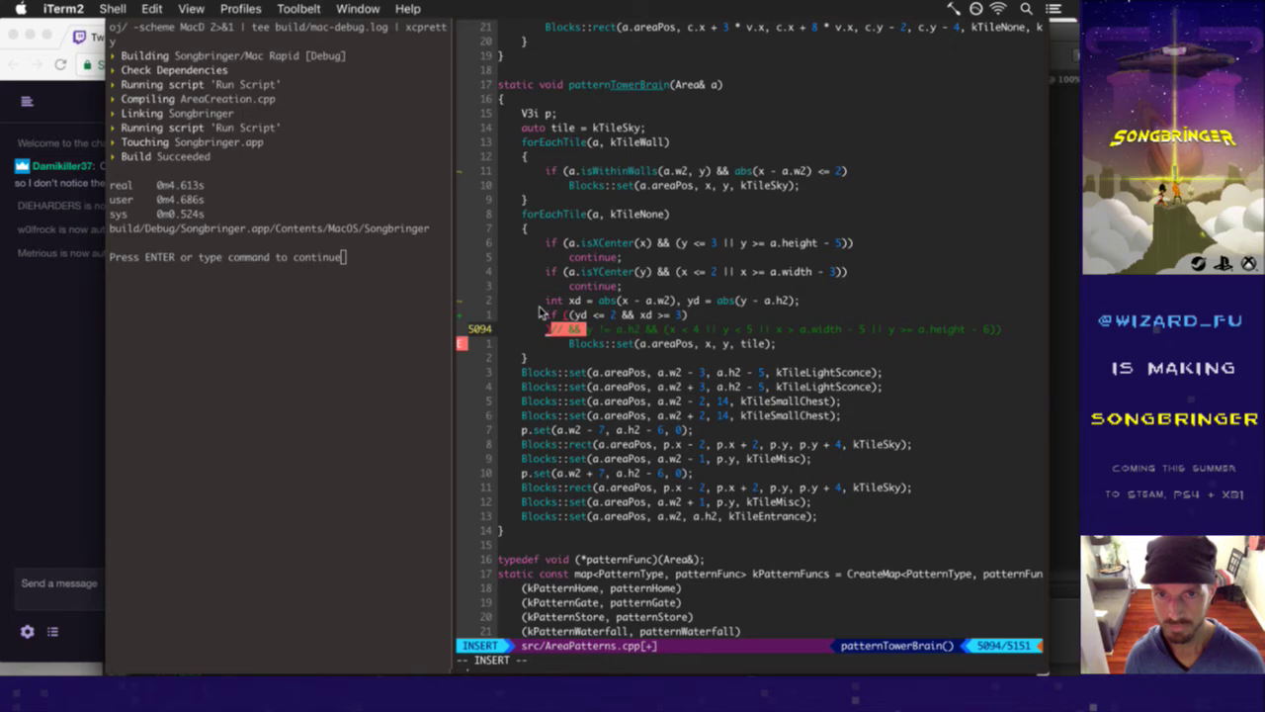
text())
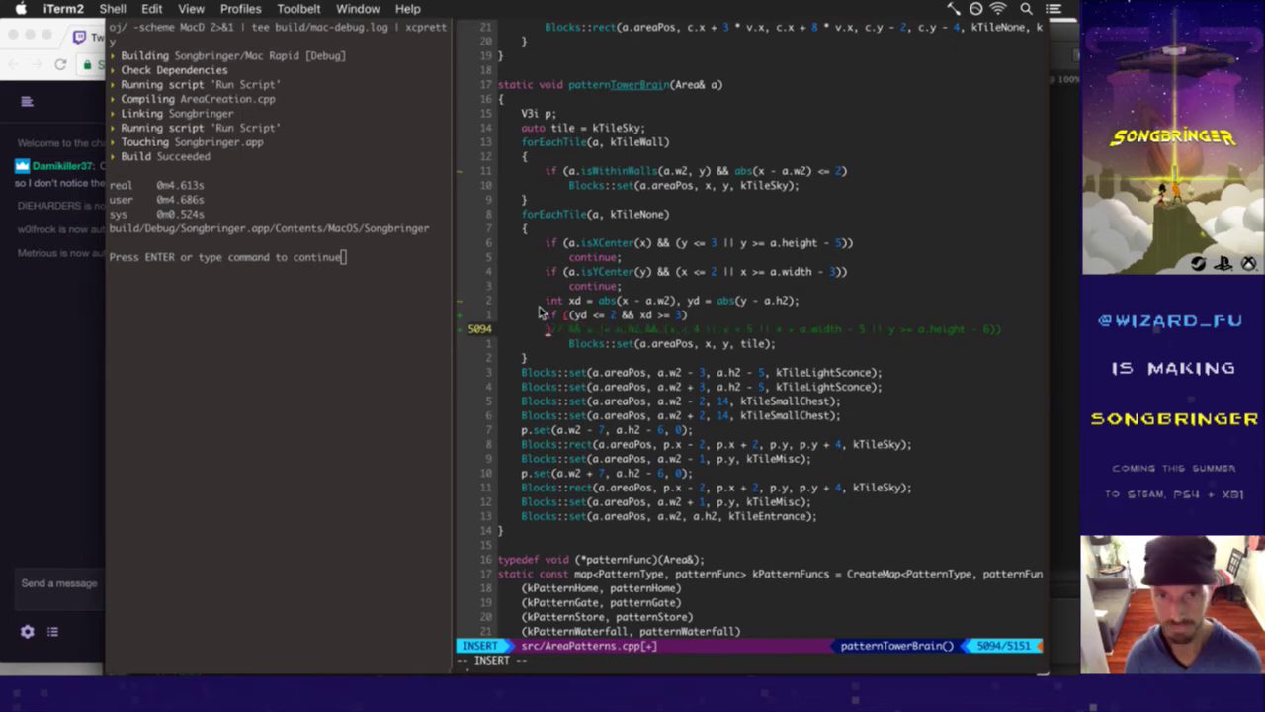
- Add the alternative || (yd > 2 && xd >= 2) on the second line of the if condition
text(|| (yd)
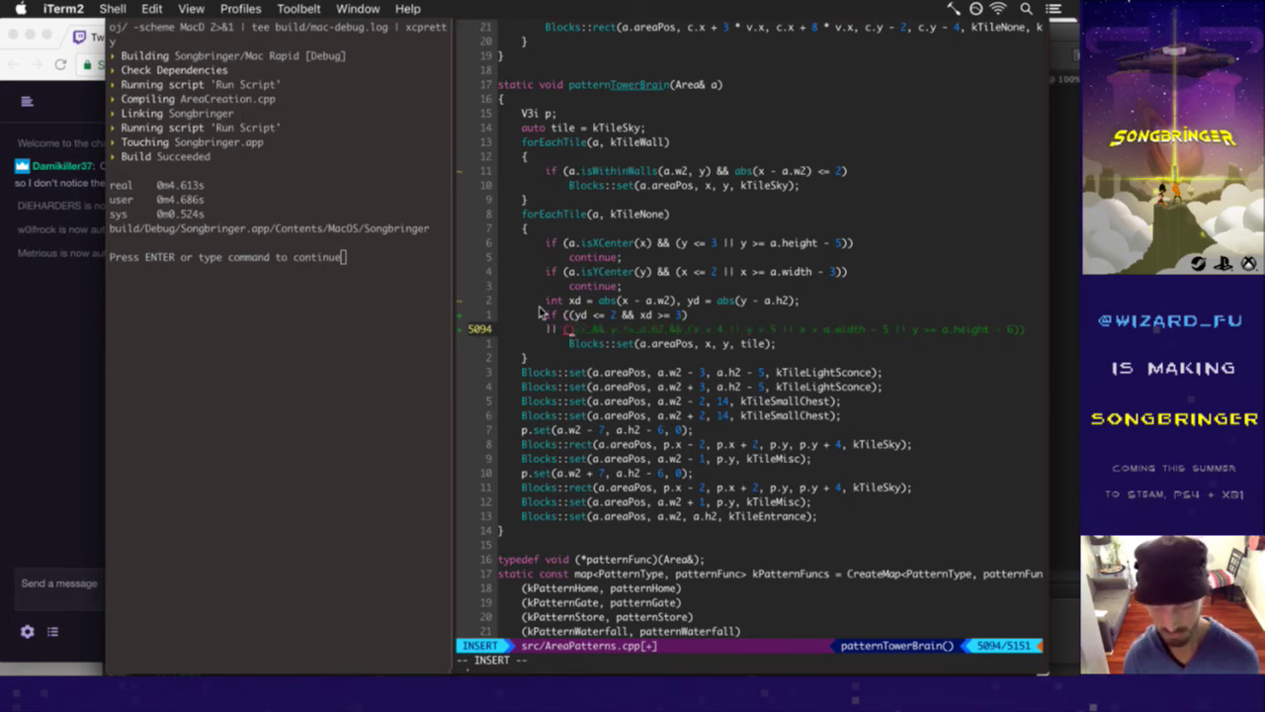
text( >)
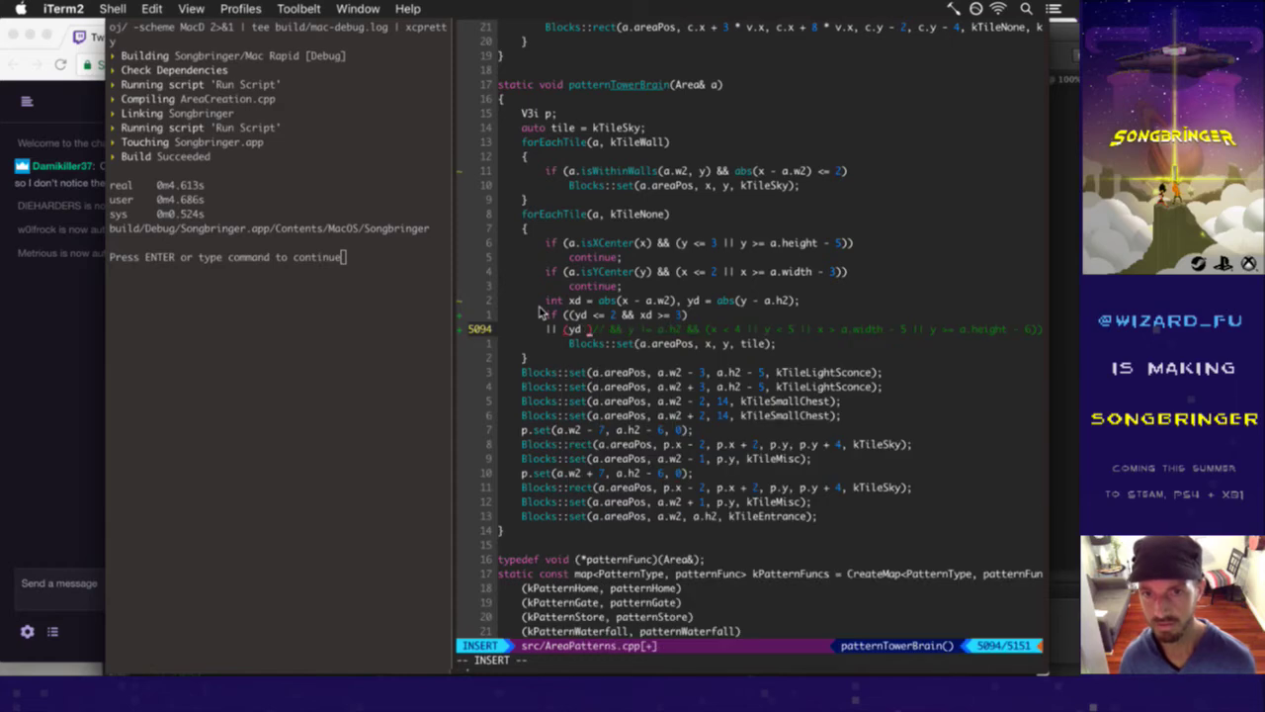
text( 2)
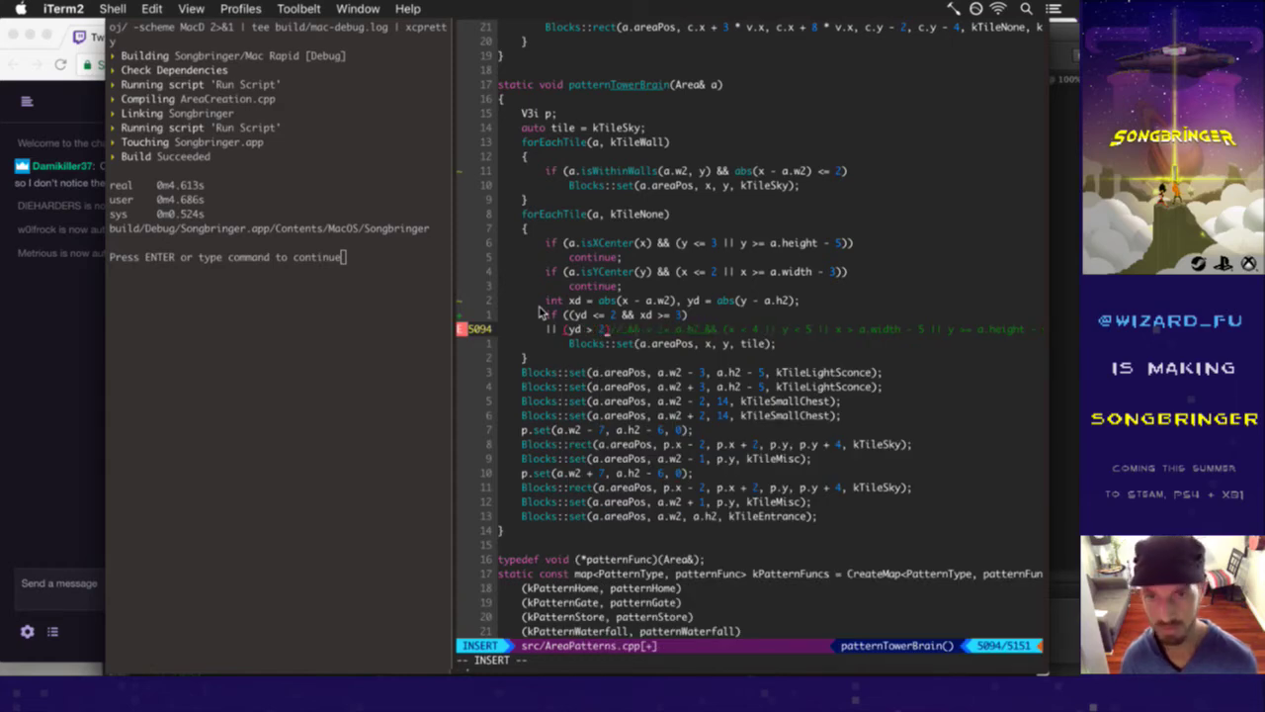
text( &&)
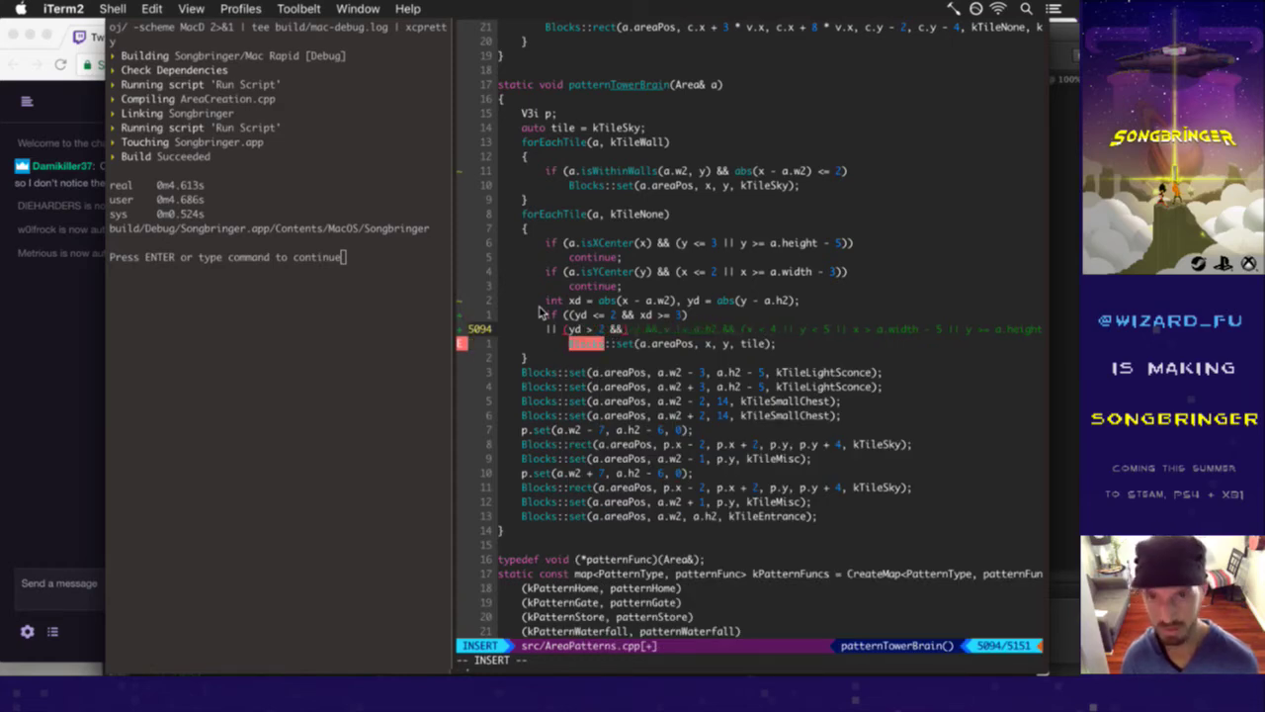
text( xd >)
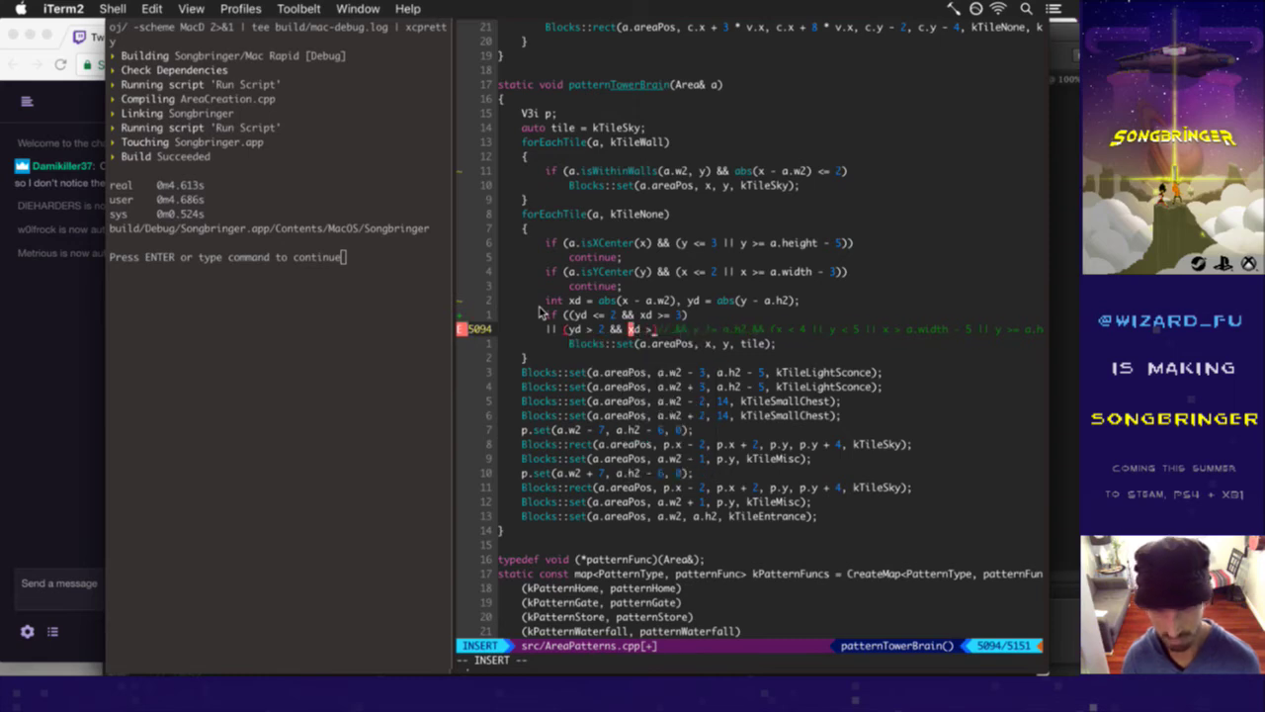
text(= 2)
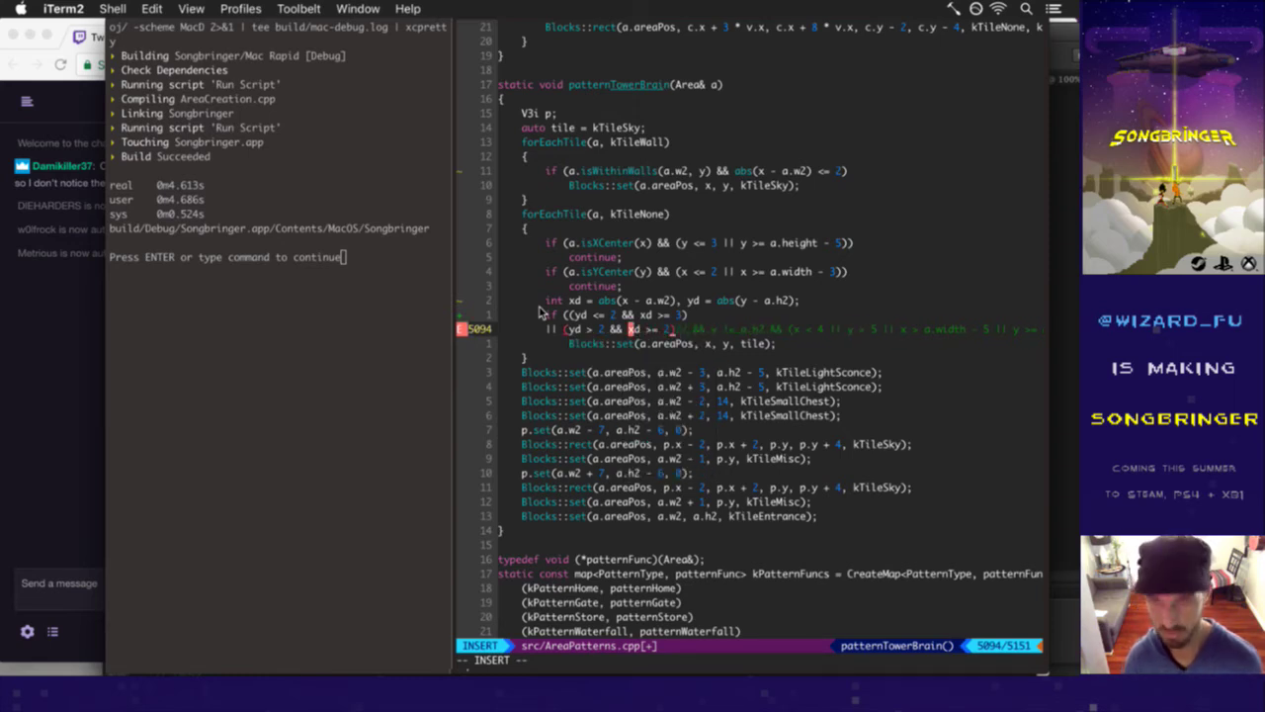
key(Escape)
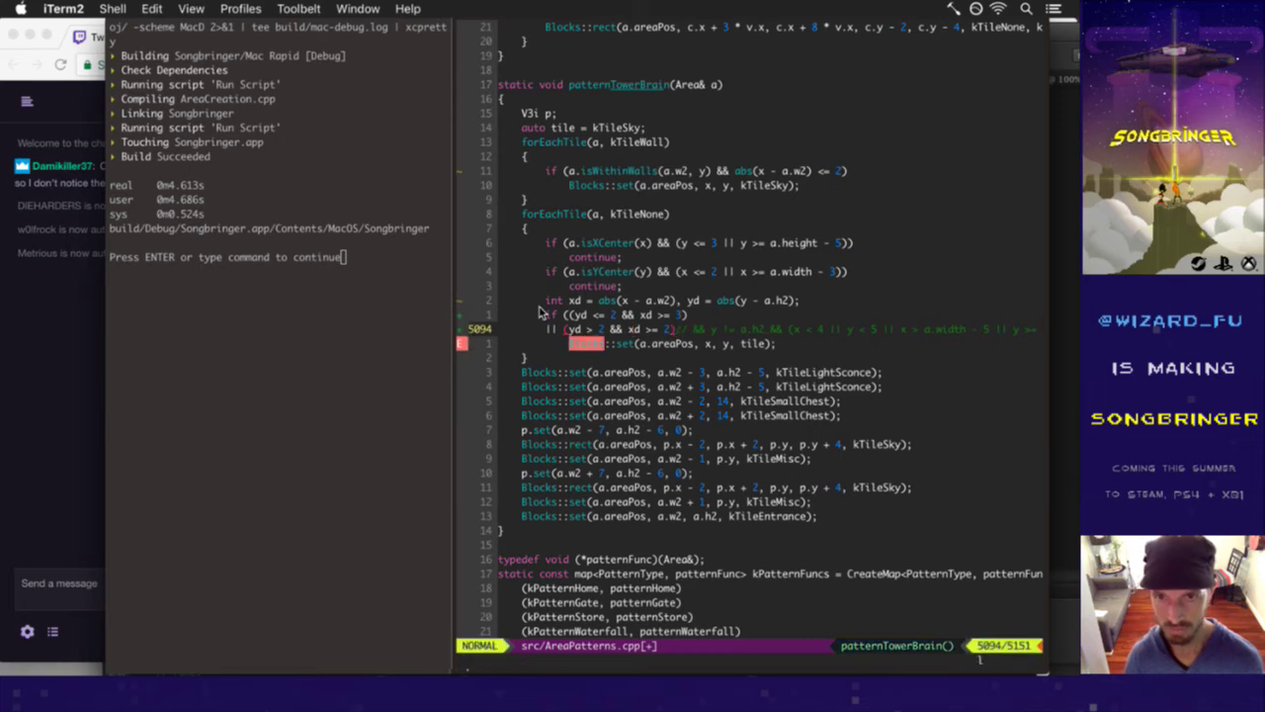
- Save AreaPatterns.cpp, run the rebuilt game to check the tower brain room, and quit it
text(:w)
key(Return)
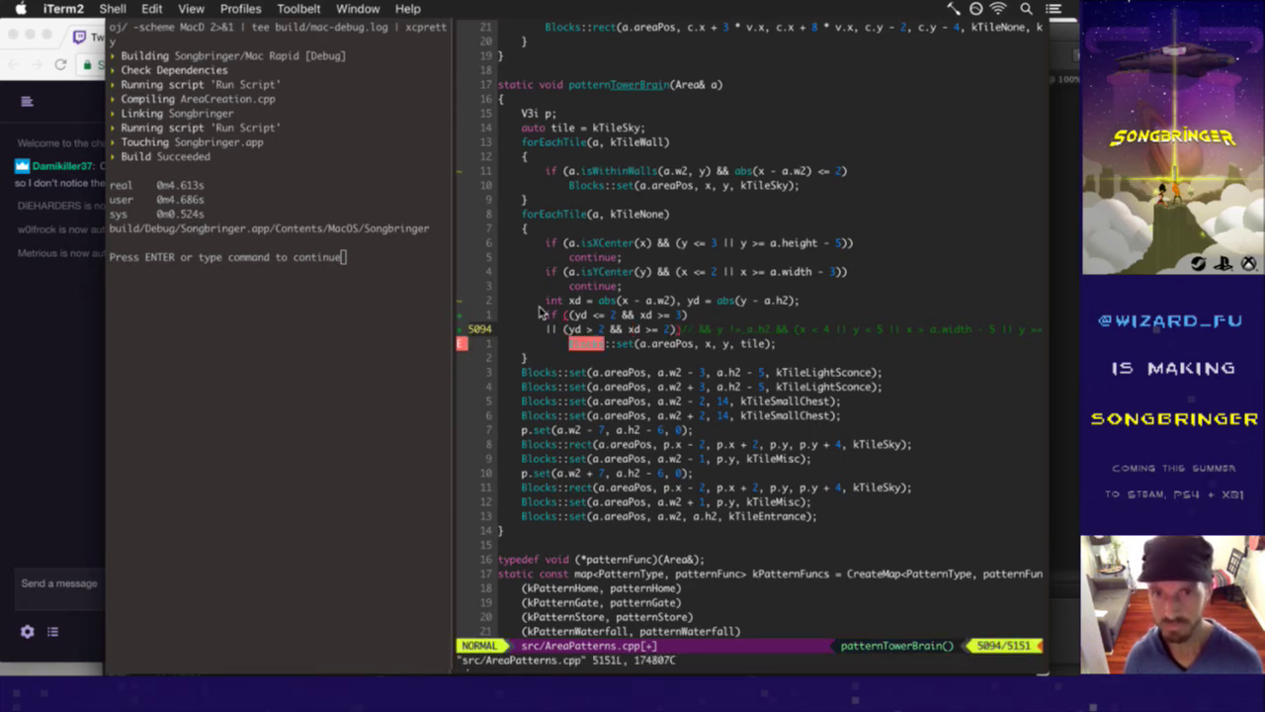
text(:up)
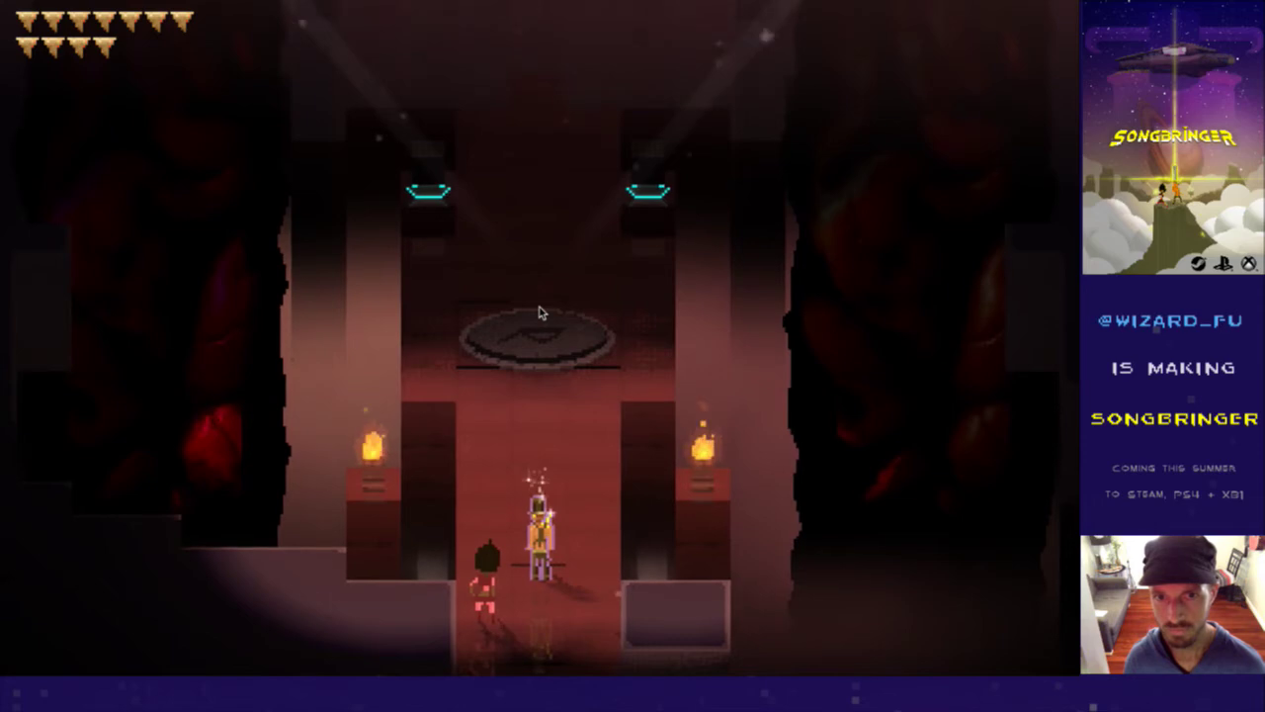
key(super+q)
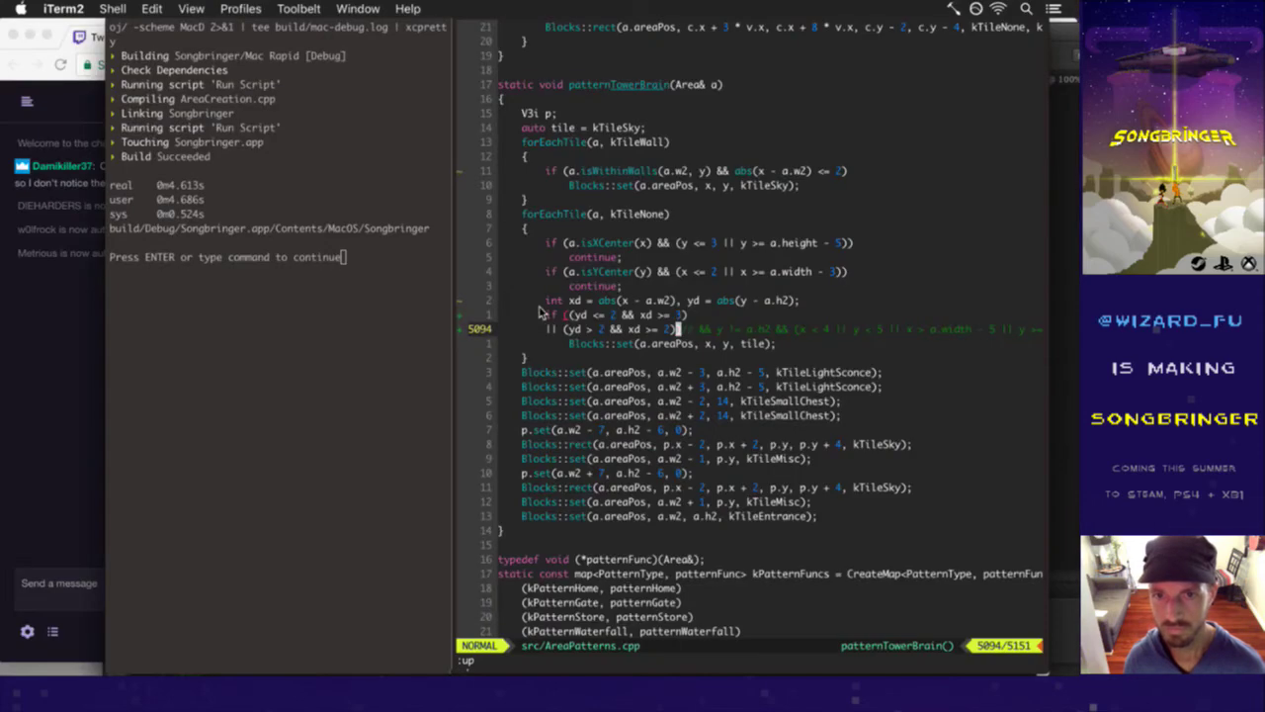
- Set both yd thresholds in the two-line if condition to 1, giving yd <= 1 and yd > 1
key(h)
key(h)
key(h)
key(h)
key(h)
key(h)
key(h)
key(h)
key(h)
key(h)
key(h)
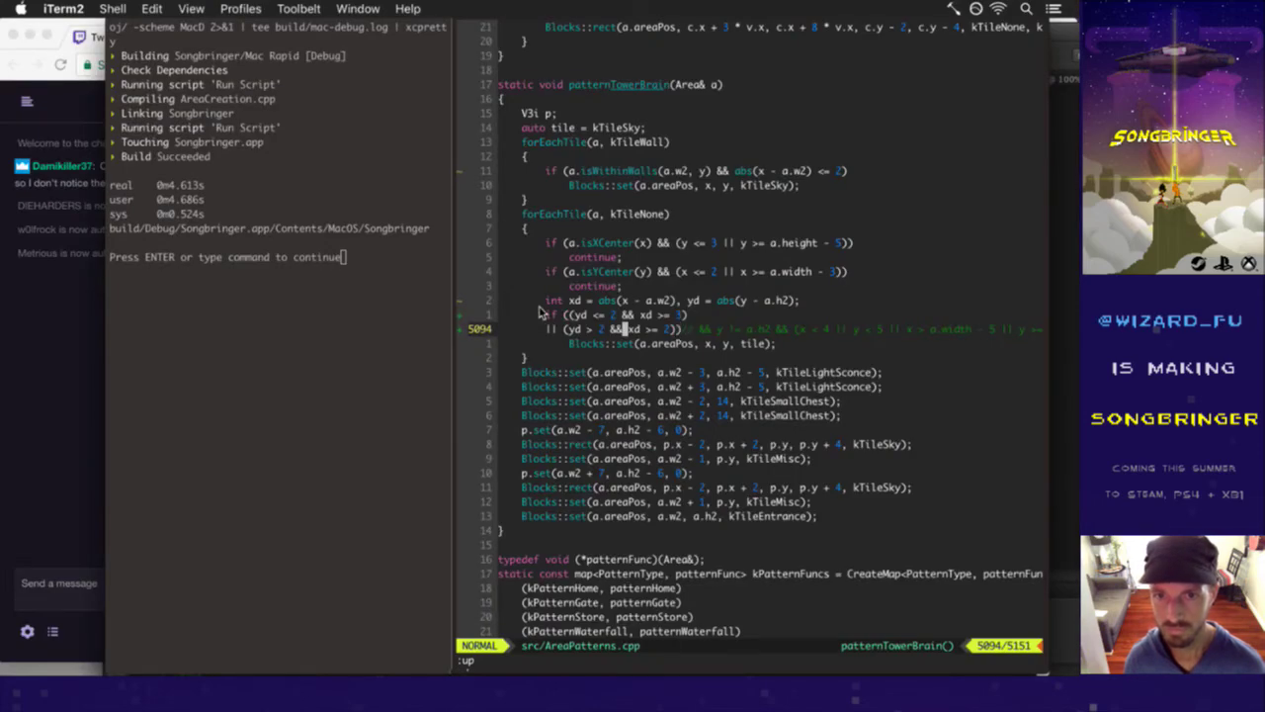
key(k)
key(r)
key(1)
key(j)
key(h)
key(h)
key(r)
key(1)
- Append + 1 after a.h2 in the yd declaration so it reads abs(y - a.h2 + 1)
key(k)
key(k)
key(w)
key(w)
key(w)
key(w)
key(w)
key(w)
key(w)
key(w)
key(w)
key(w)
key(w)
key(w)
key(w)
key(w)
key(w)
key(w)
key(w)
text(i + 1)
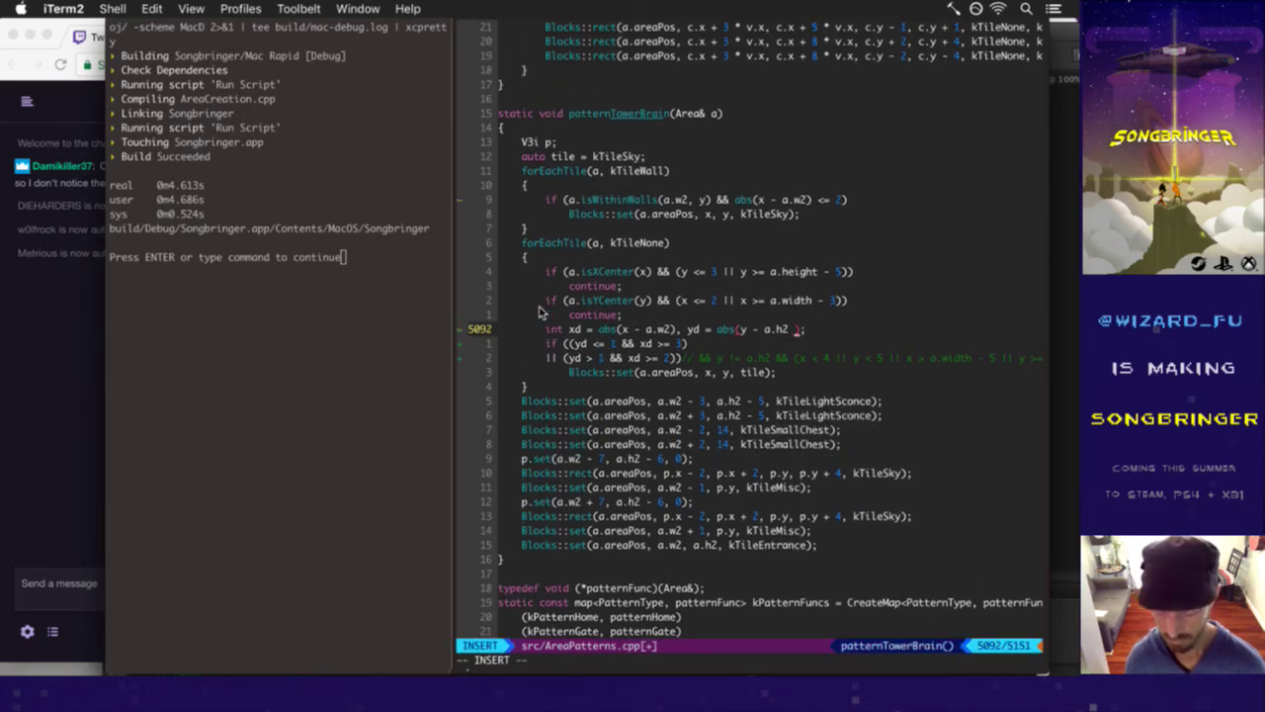
key(Escape)
- Save AreaPatterns.cpp, walk the character around the tower brain room in the rebuilt game, and quit the game
text(:w)
key(Return)
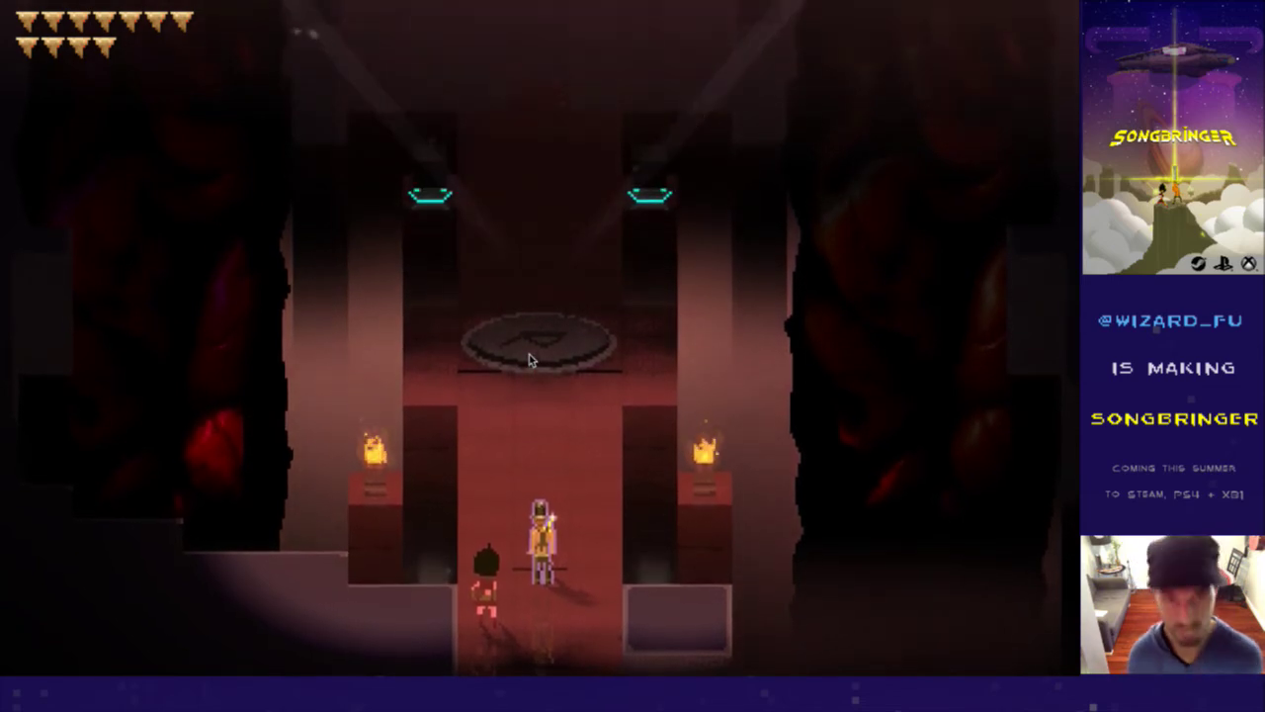
key(Up)
key(Right)
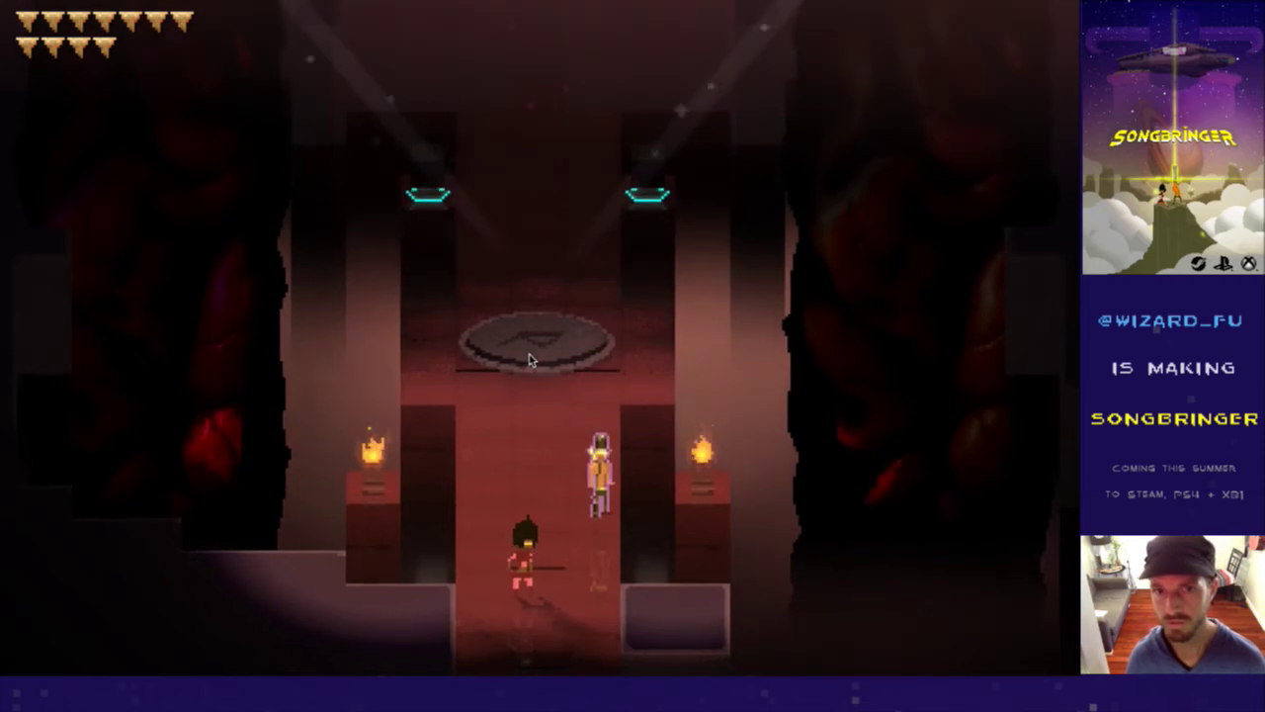
key(Left)
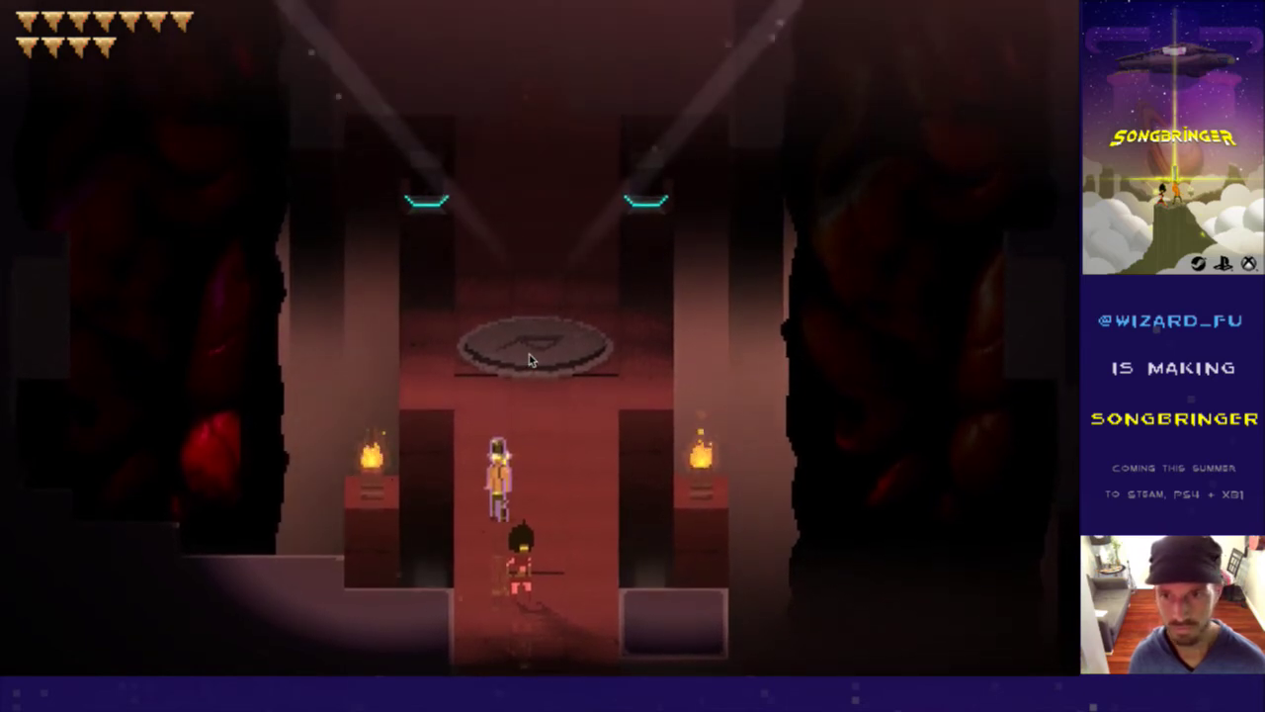
key(super+q)
- Duplicate the two kTileLightSconce Blocks::set lines directly above the originals in patternTowerBrain
key(j)
key(j)
key(j)
key(j)
key(j)
key(j)
key(j)
key(j)
key(j)
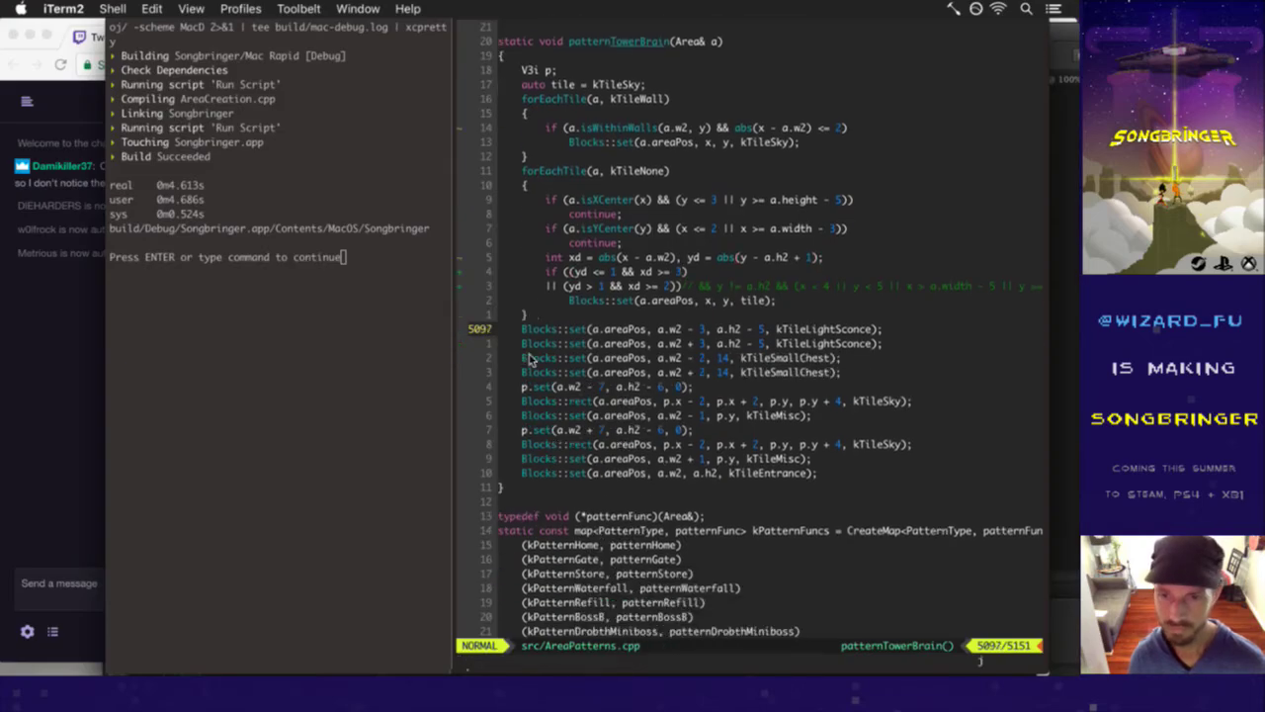
key(j)
key(j)
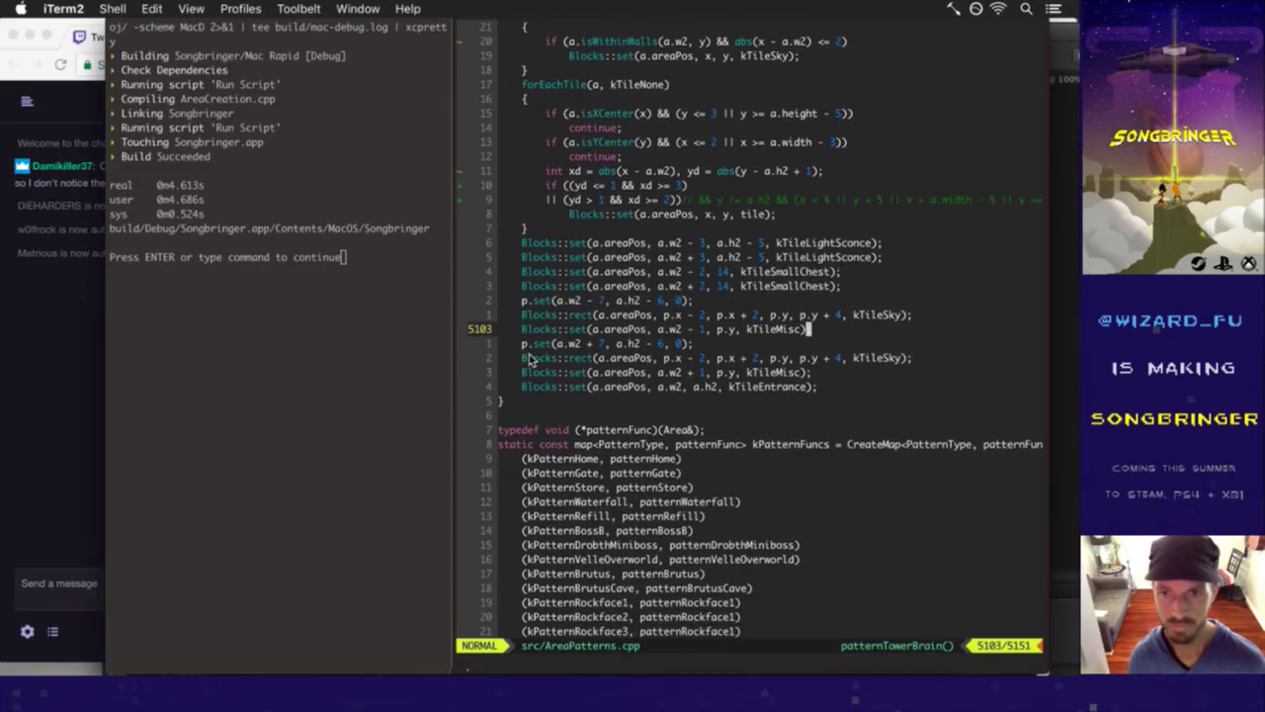
key(k)
key(k)
key(k)
key(k)
key(k)
key(k)
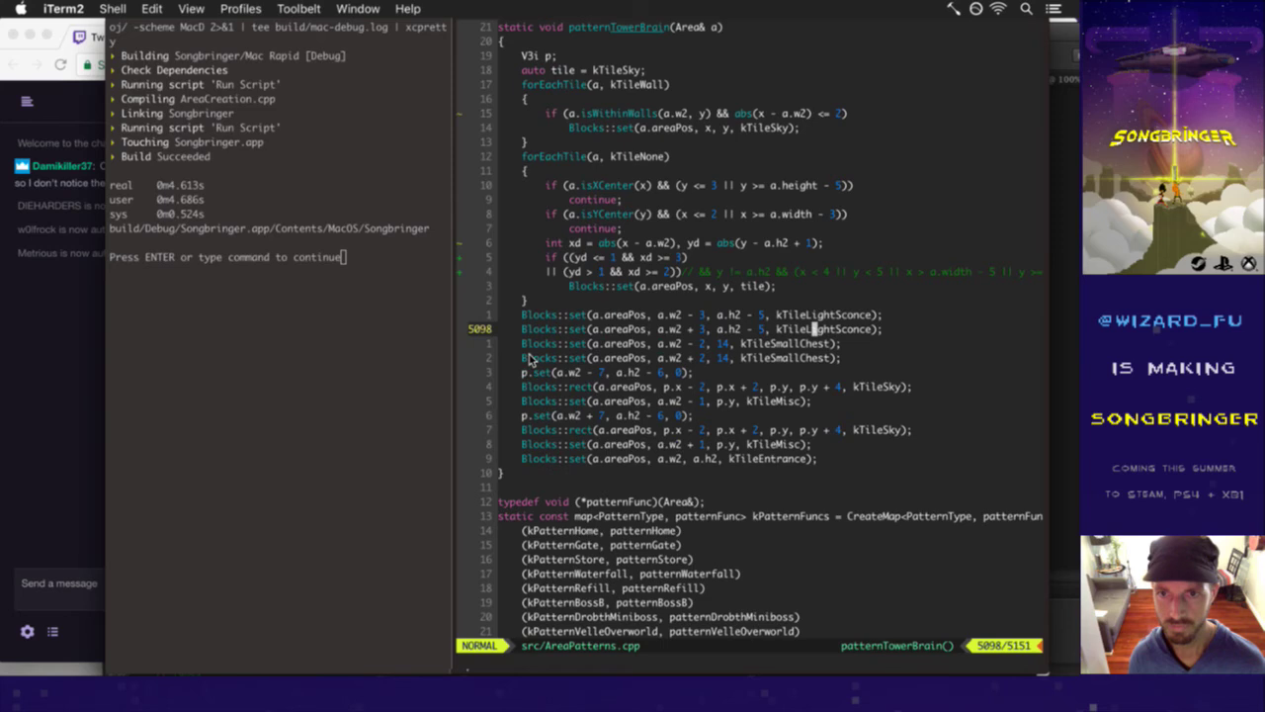
key(shift+v)
key(j)
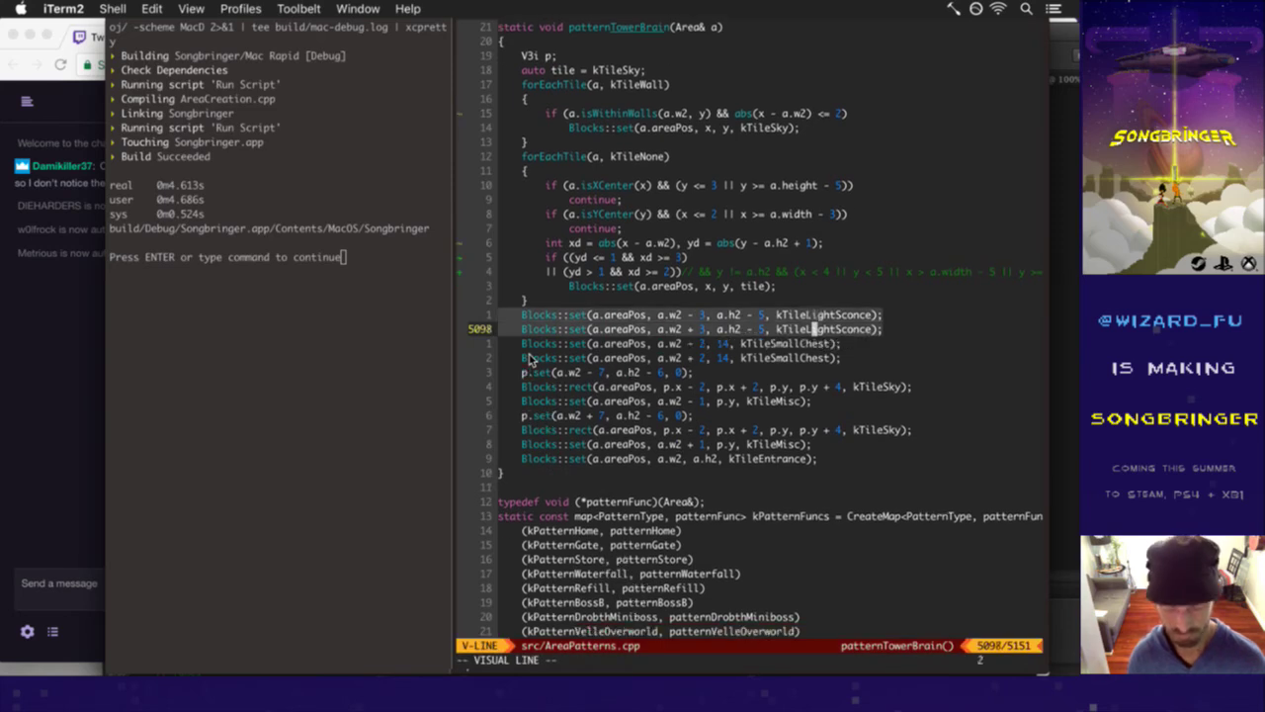
key(y)
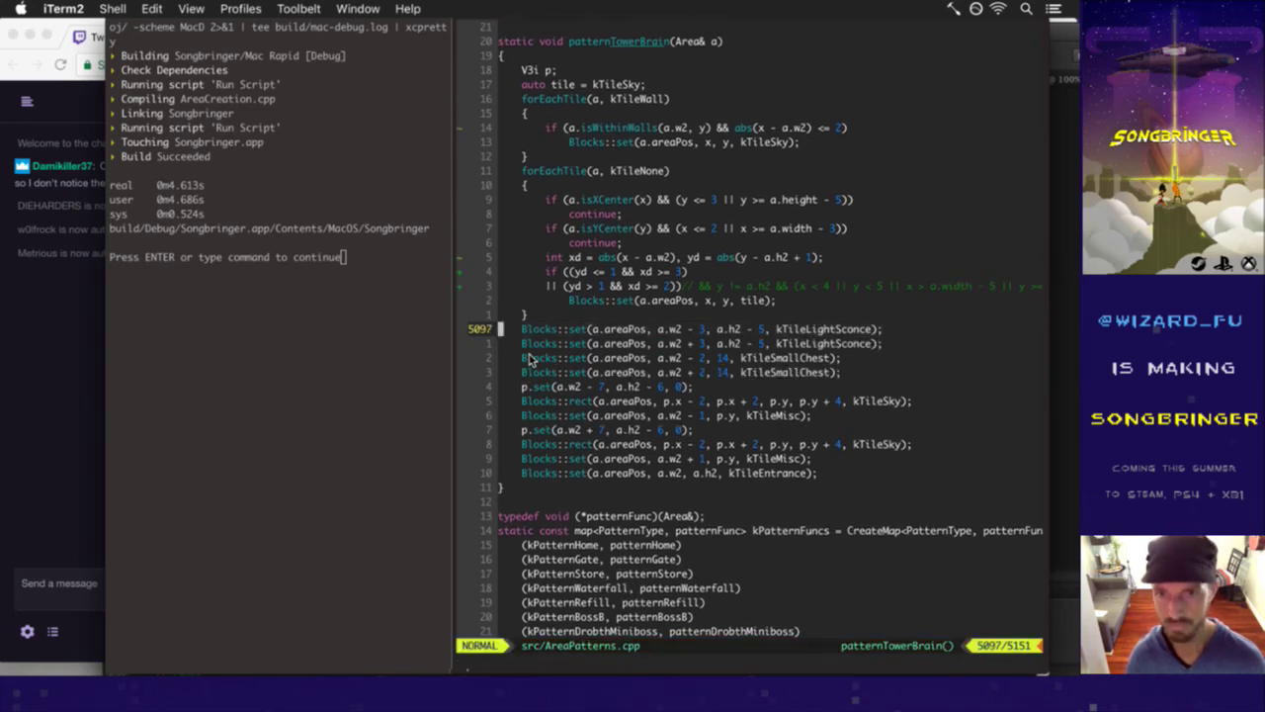
key(P)
- Set the a.w2 offsets to 7 in the upper pair of kTileLightSconce lines, giving a.w2 - 7 and a.w2 + 7
key(w)
key(W)
key(W)
key(W)
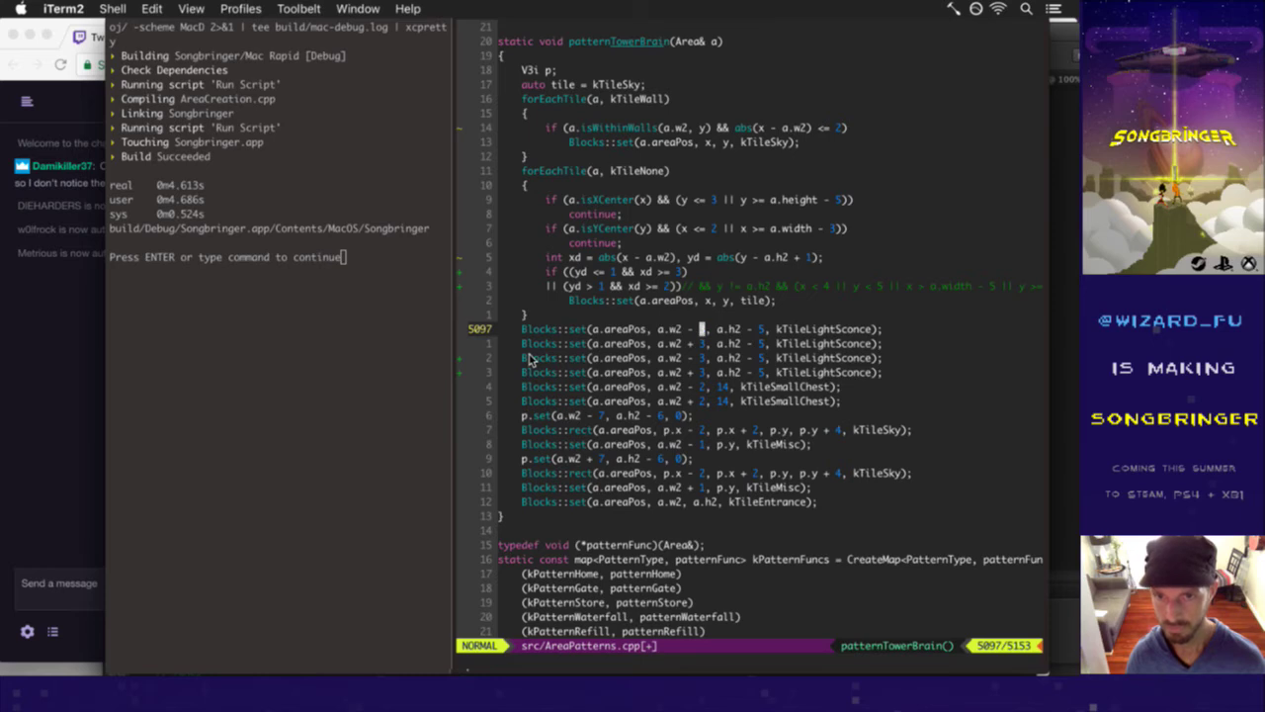
key(r)
key(7)
key(j)
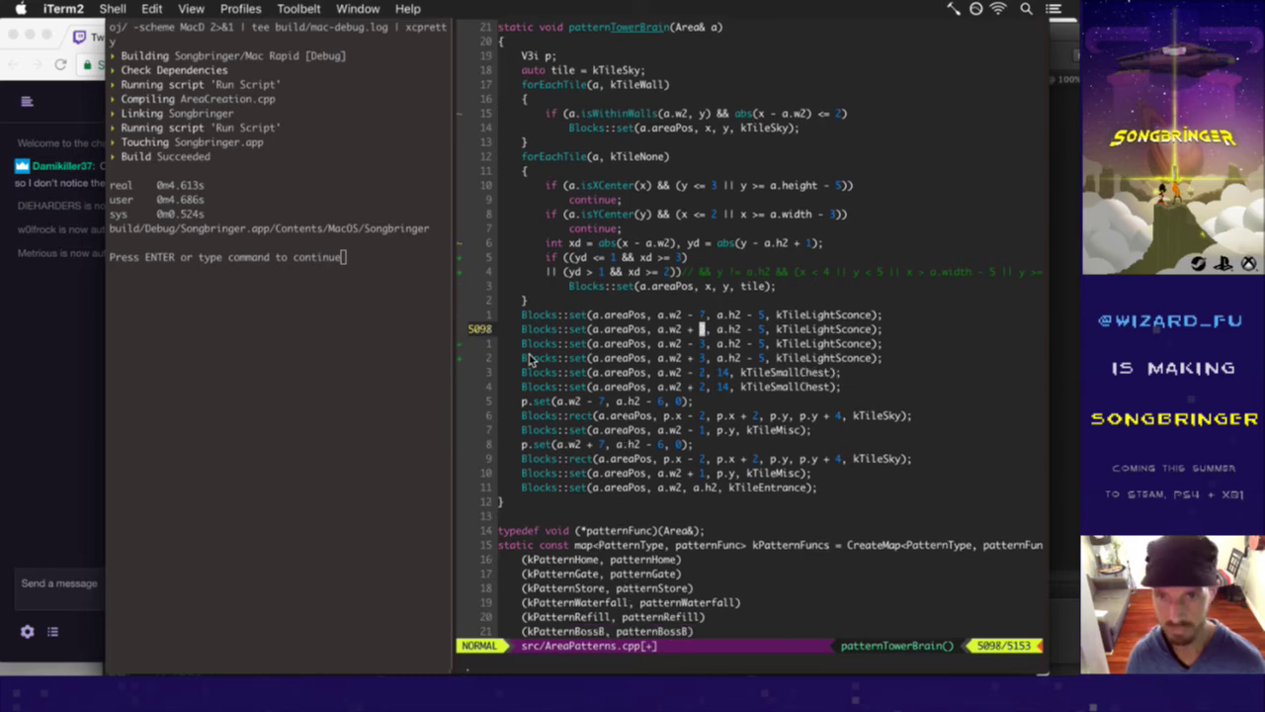
- Save AreaPatterns.cpp and run the rebuilt game in the tower brain room
text(:w)
key(Return)
key(super+Tab)
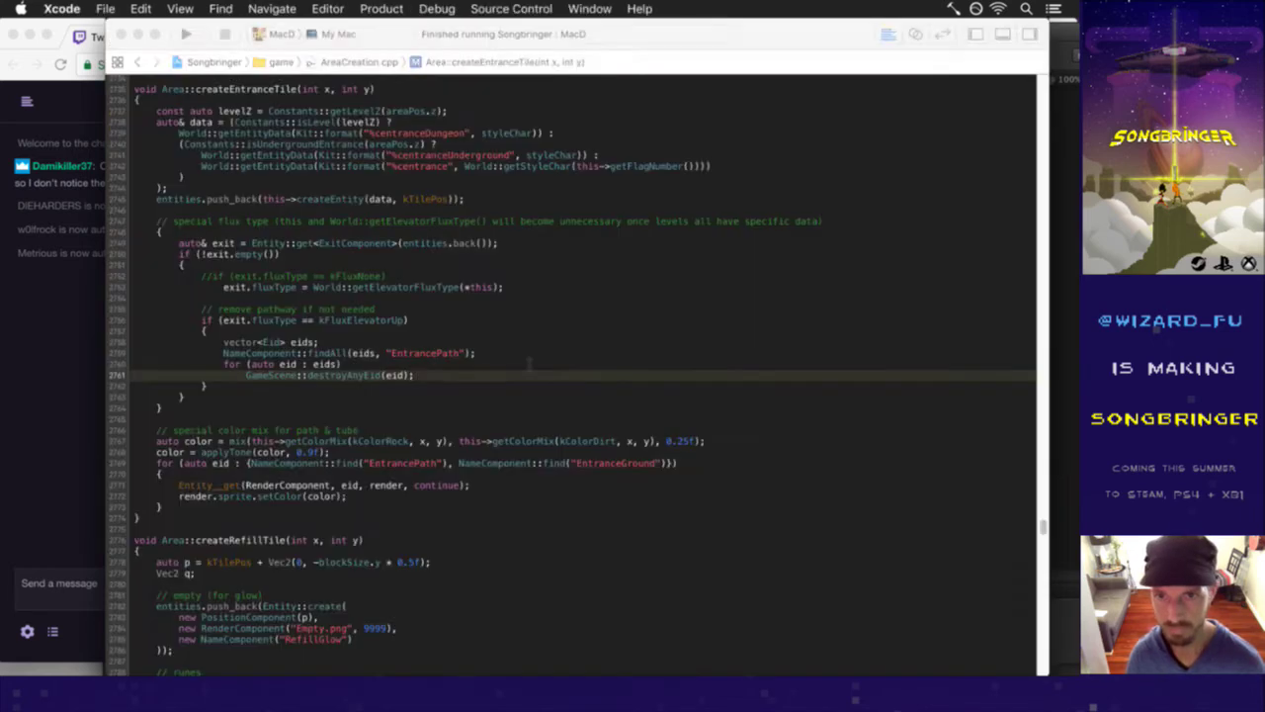
key(super+Tab)
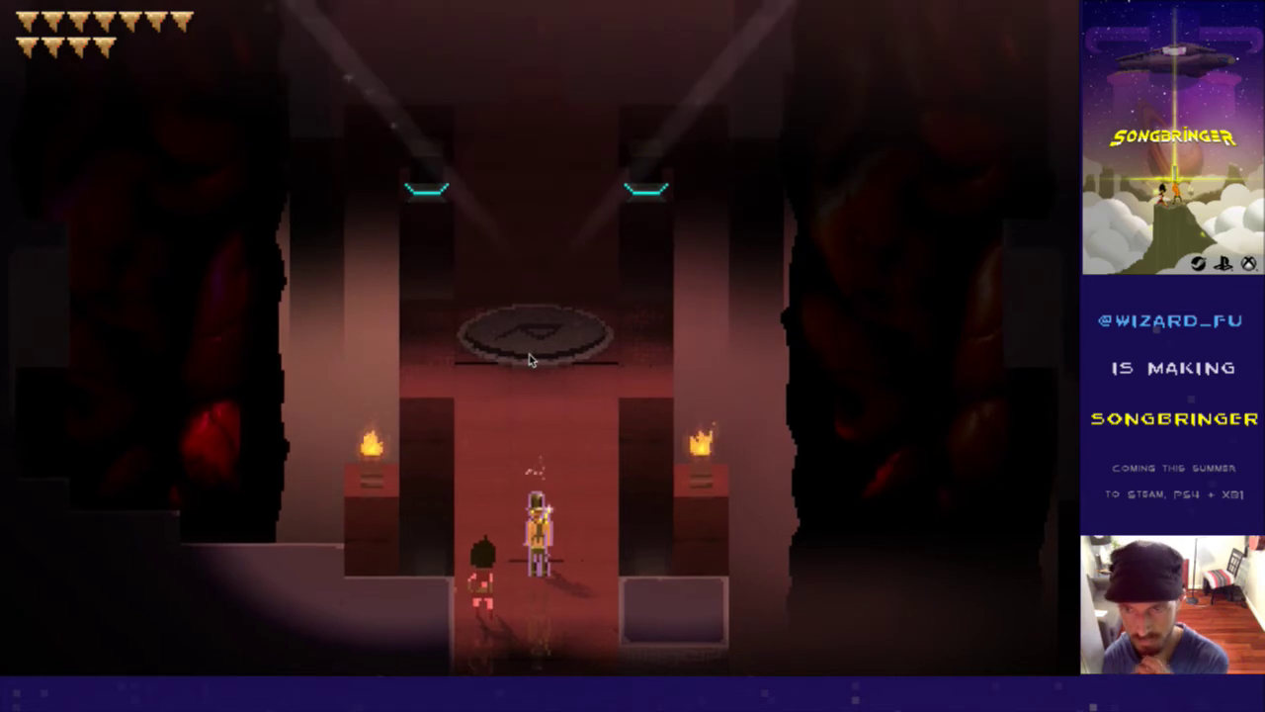
- Inspect the tower brain room with the game's debug overlays and quit the game
key(F1)
key(F1)
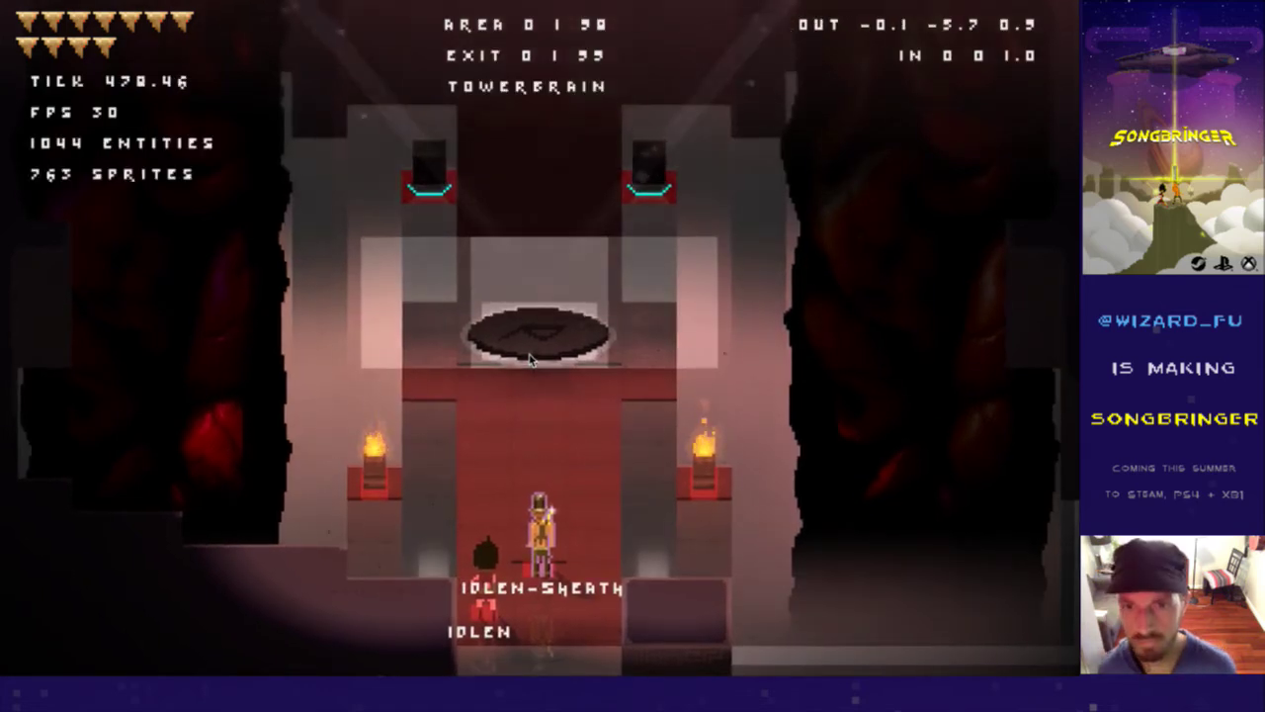
key(F1)
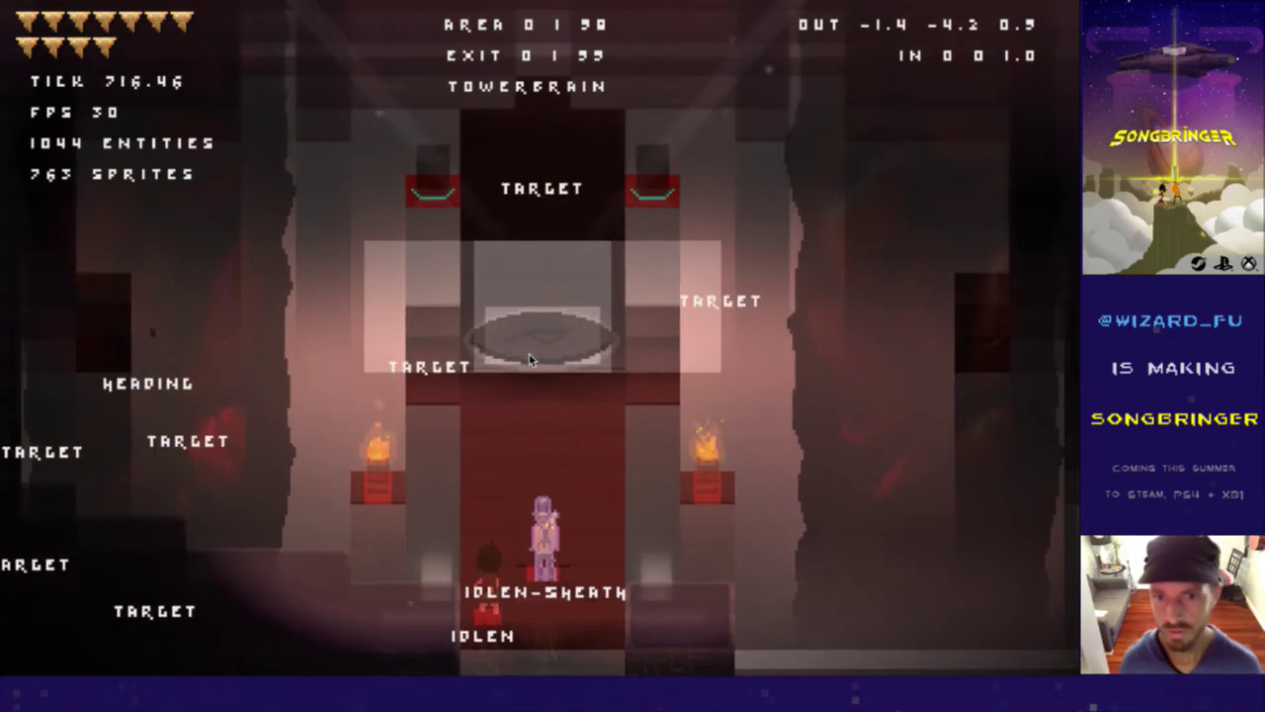
key(F1)
key(super+q)
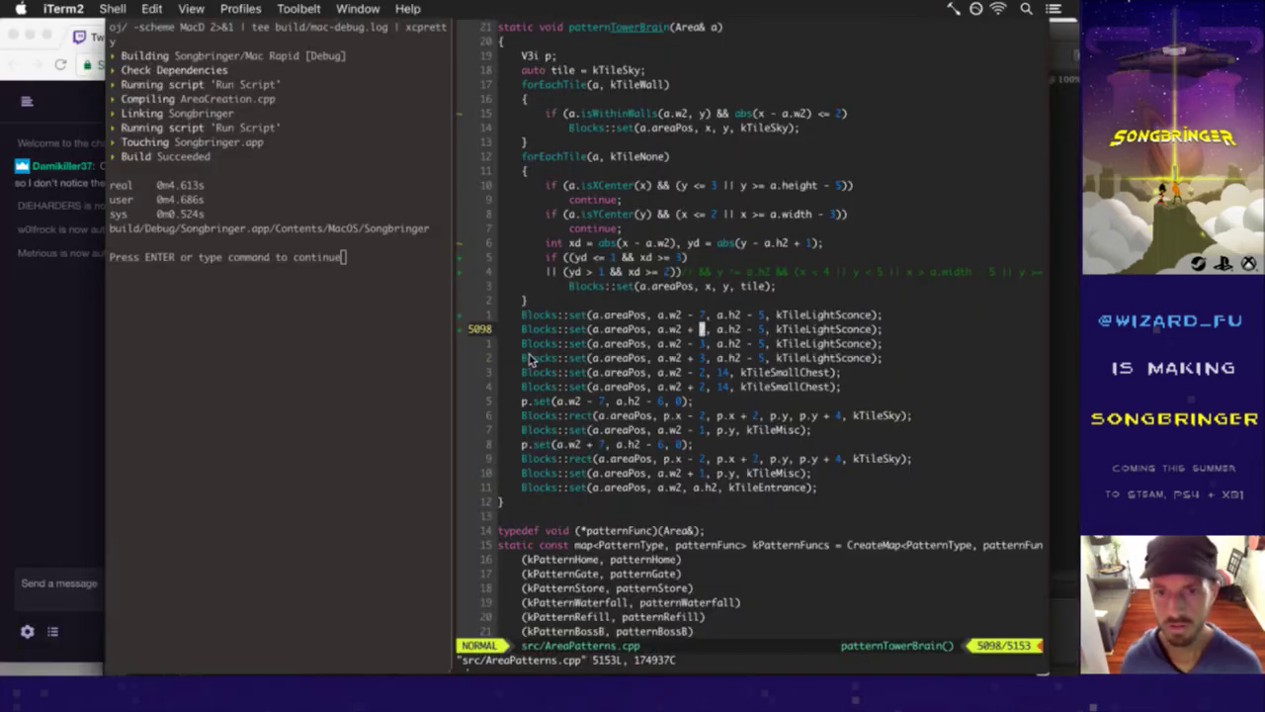
- Move the a.w2 - 7 and a.w2 + 7 sconce lines directly above the kTileEntrance line in patternTowerBrain
scroll(529, 359, up, 1)
key(k)
key(shift+v)
key(j)
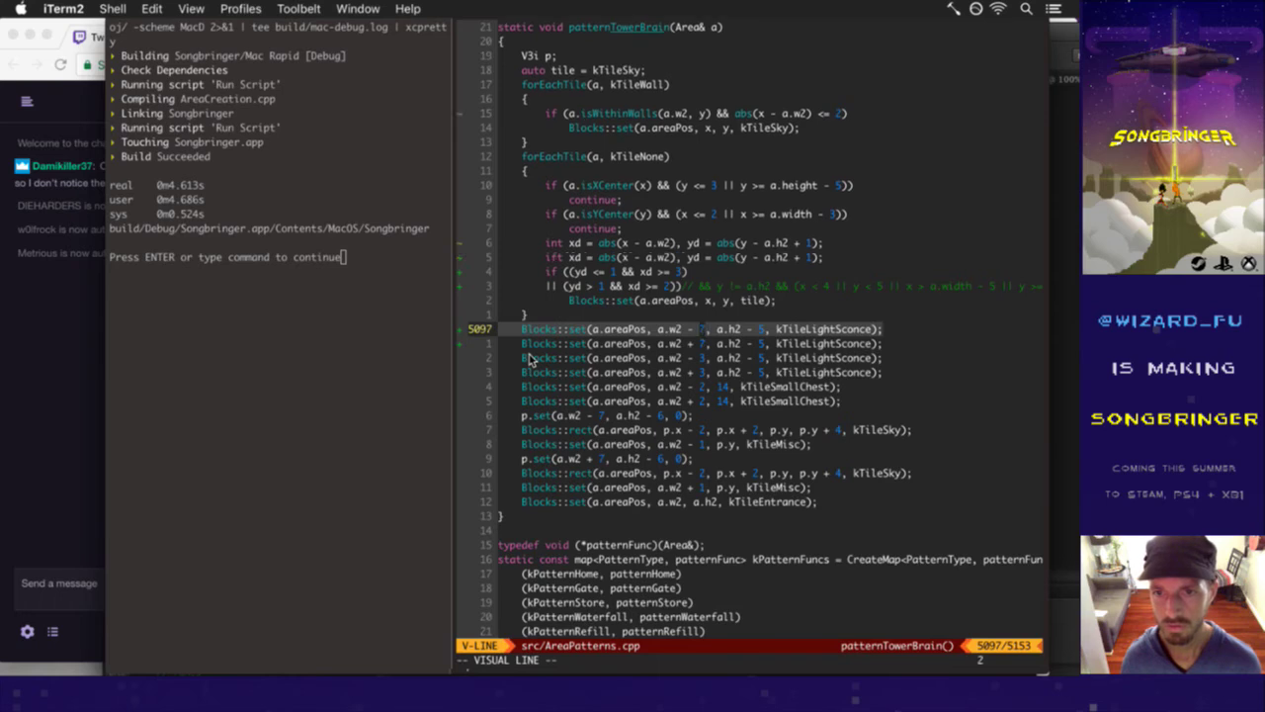
key(d)
scroll(529, 359, down, 6)
scroll(529, 358, up, 2)
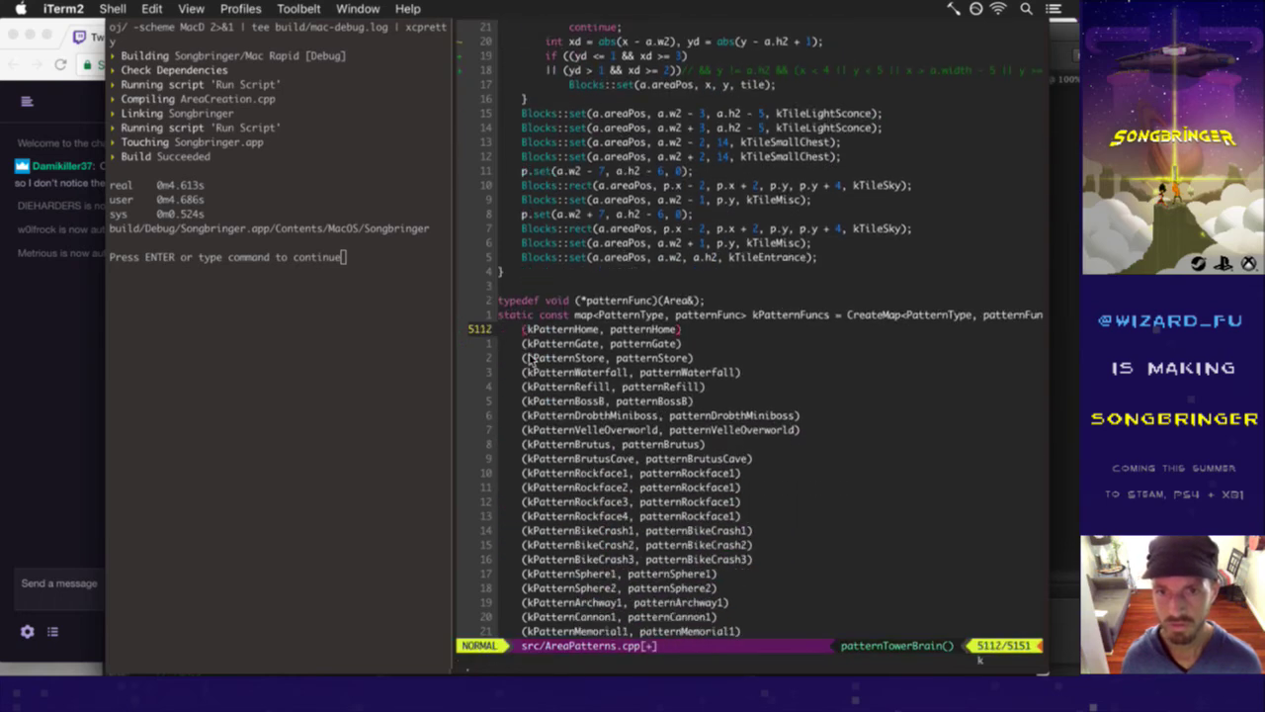
scroll(529, 359, up, 2)
key(k)
key(k)
key(P)
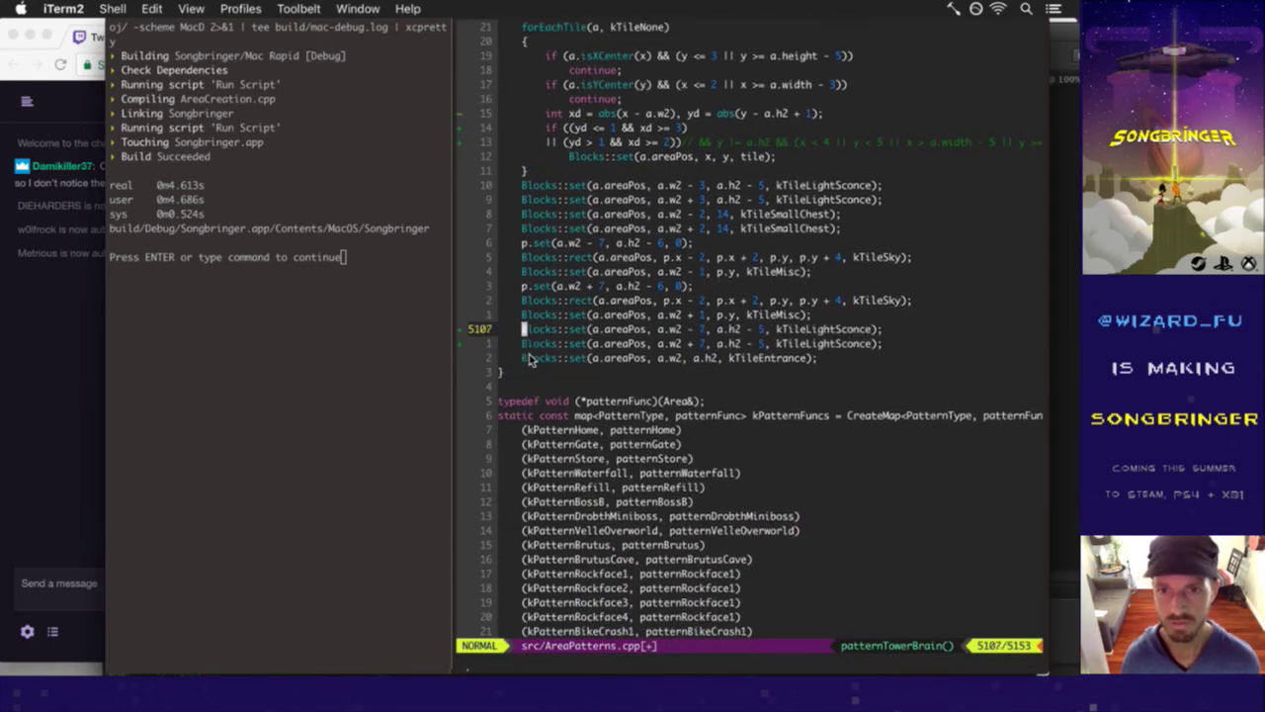
- Save AreaPatterns.cpp, check the sconces in the rebuilt game, and quit it
key(super+Tab)
key(super+Tab)
text(:w)
key(Return)
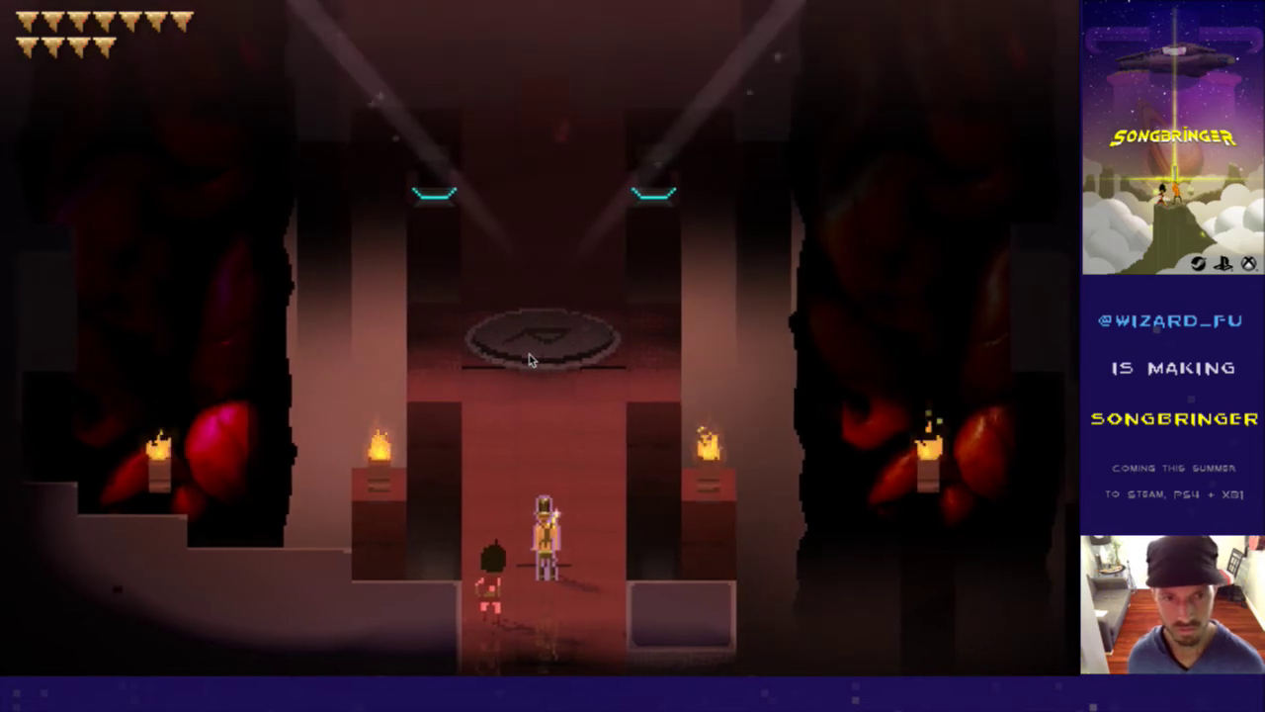
key(super+q)
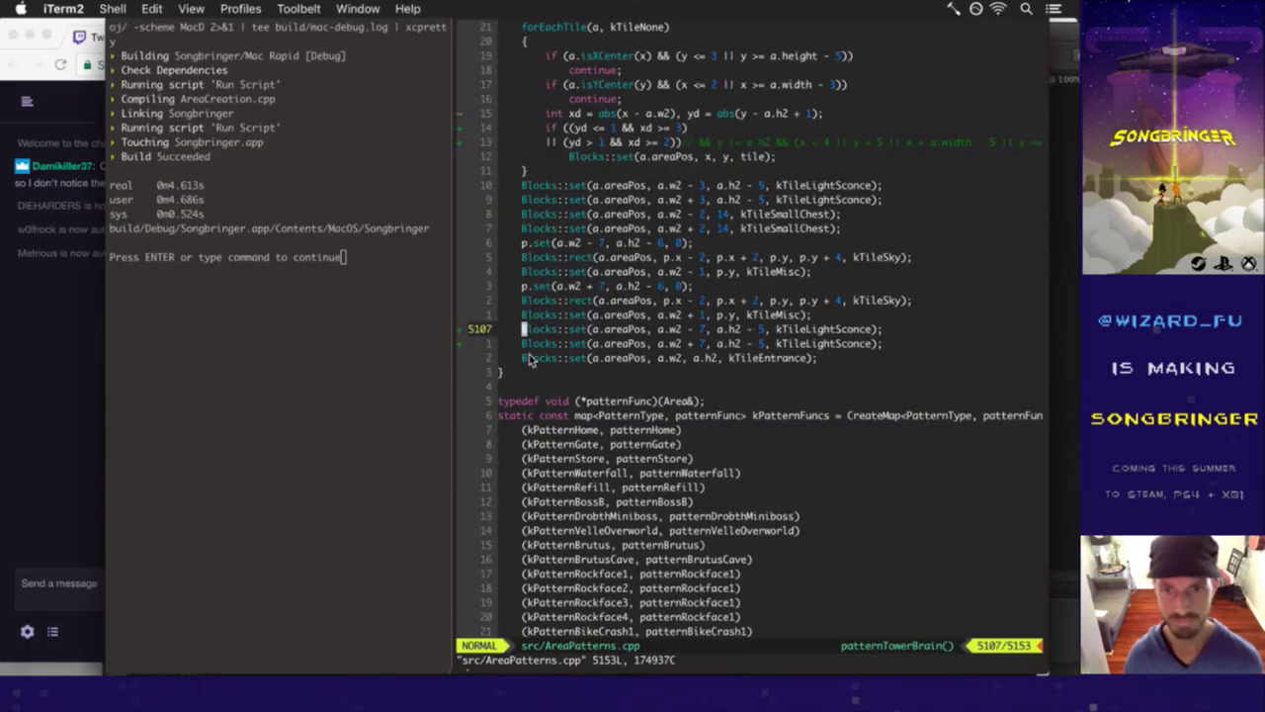
- Set the a.h2 offset to 6 in both the a.w2 - 7 and a.w2 + 7 light sconce lines
key(j)
key(w)
key(w)
key(w)
key(w)
key(w)
key(w)
key(w)
key(w)
key(w)
key(w)
key(w)
key(w)
key(w)
key(w)
key(w)
key(w)
key(w)
key(w)
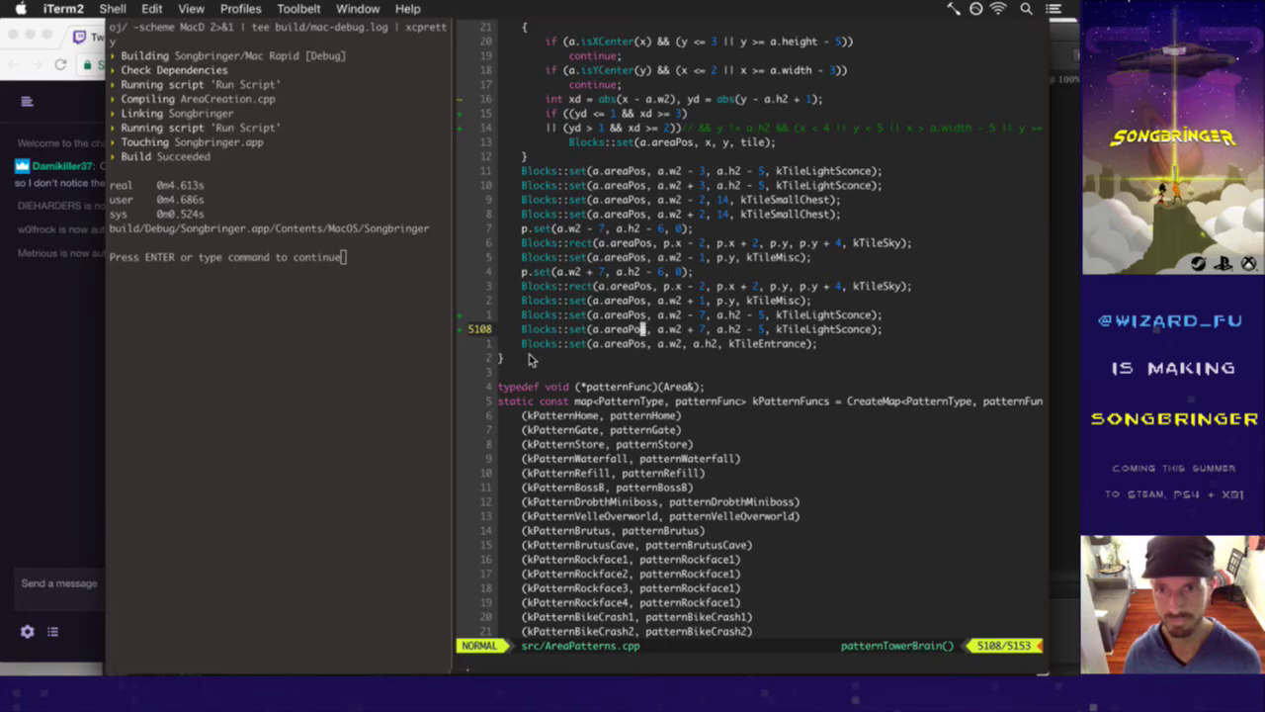
key(k)
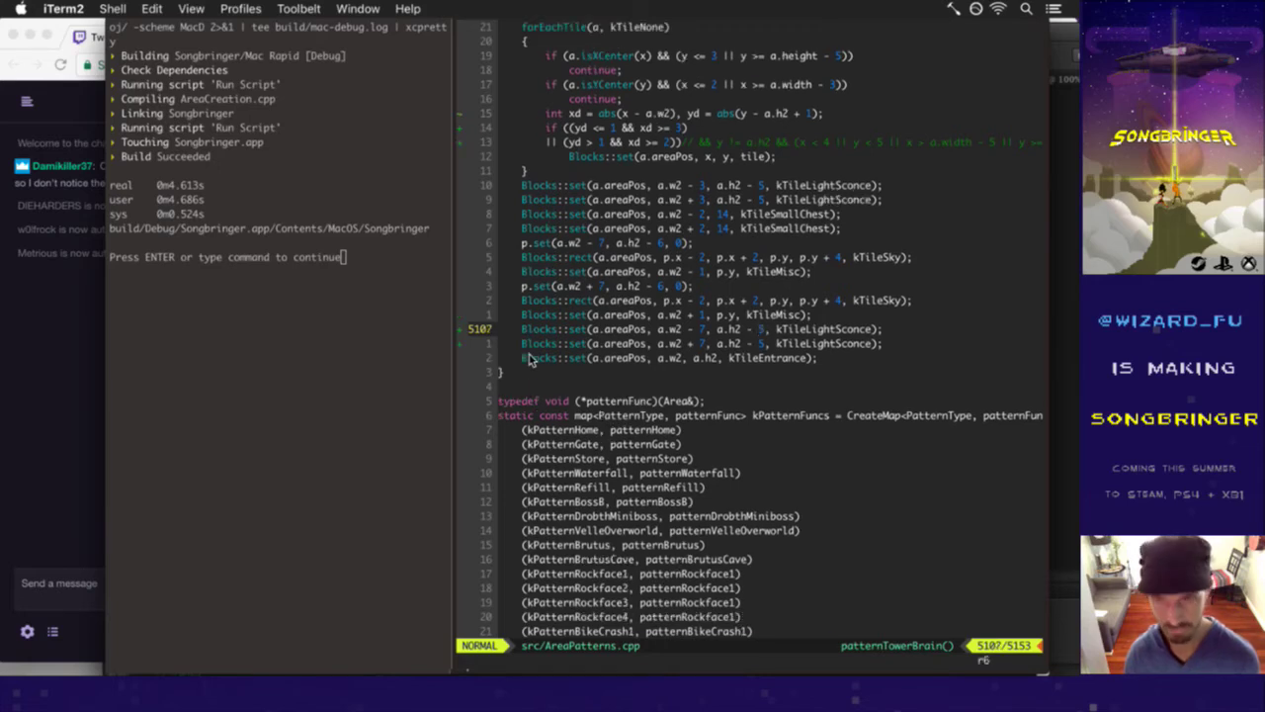
key(r)
key(6)
key(j)
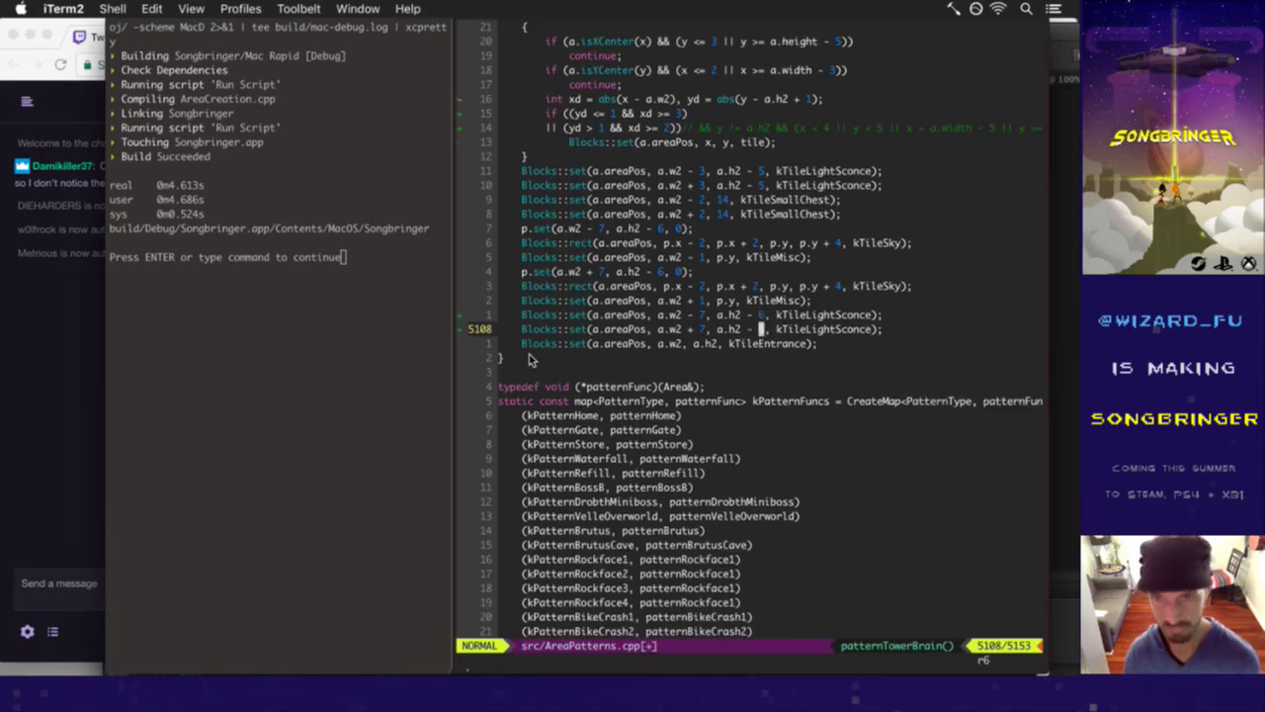
- Change both of those sconce lines to use a.h2 - 7
key(k)
key(r)
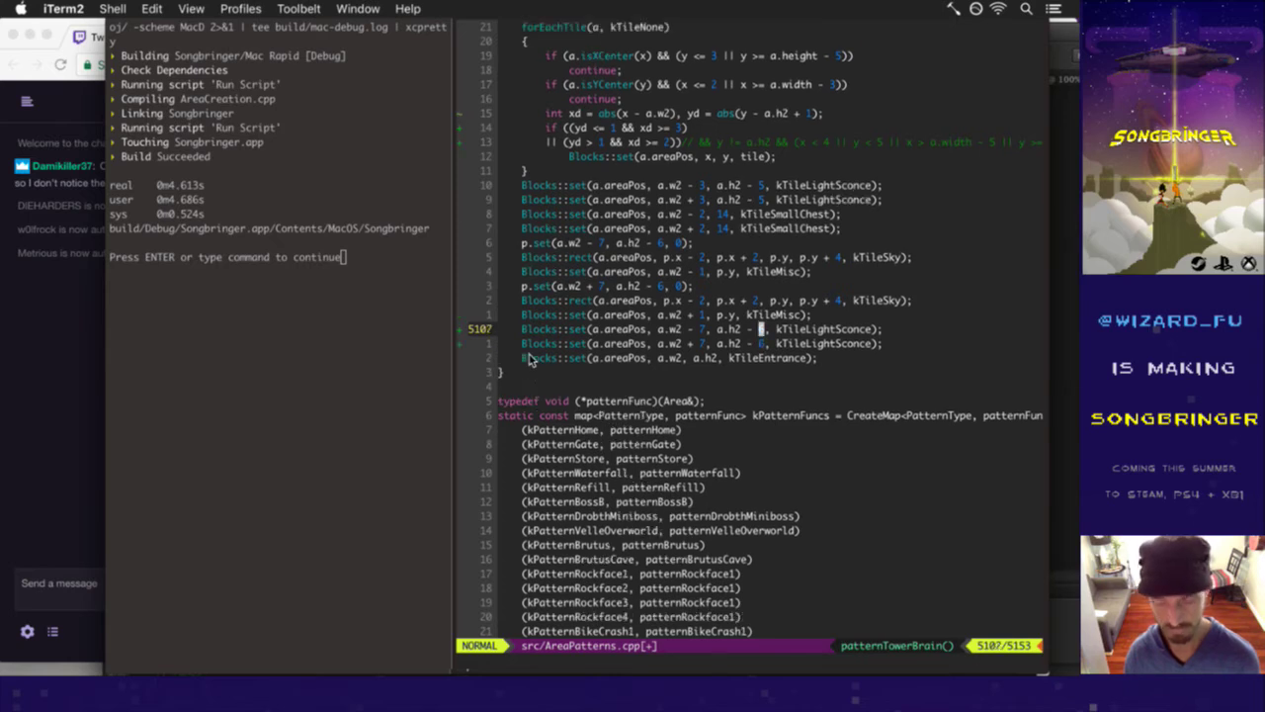
key(7)
key(j)
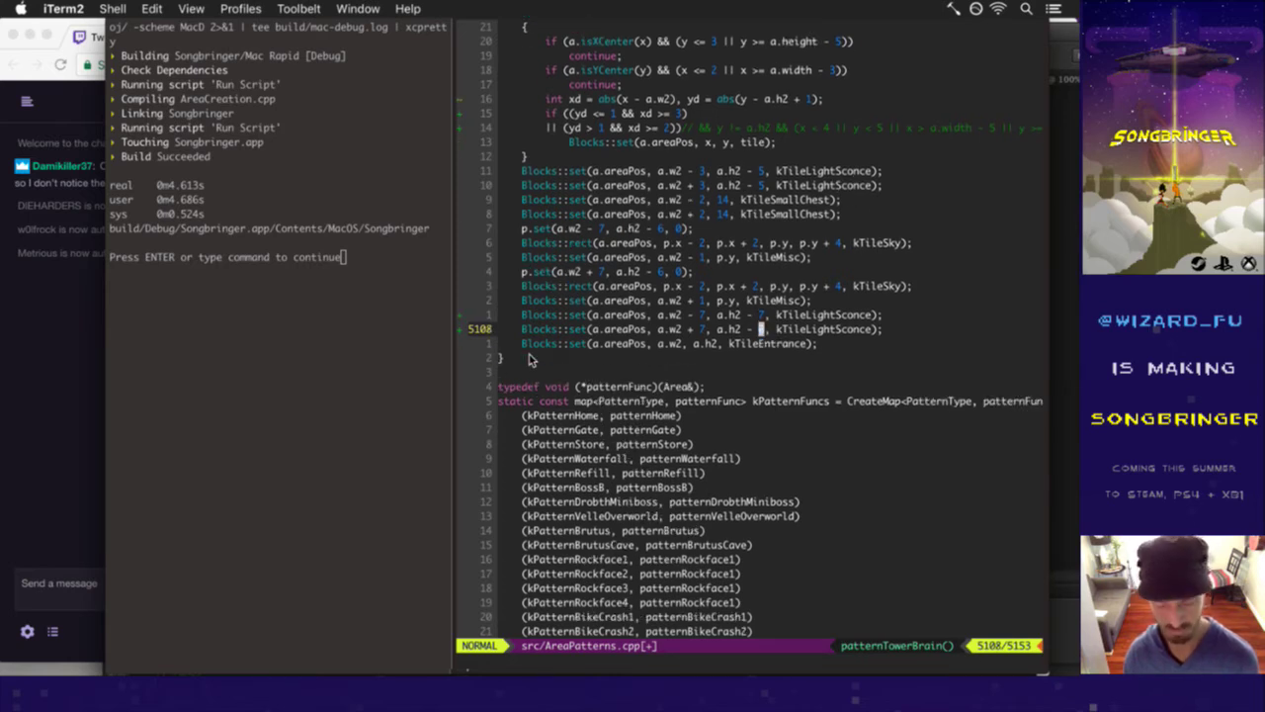
- Save AreaPatterns.cpp, rebuild and run the game to check the sconce positions, and quit it
text(:w)
key(Return)
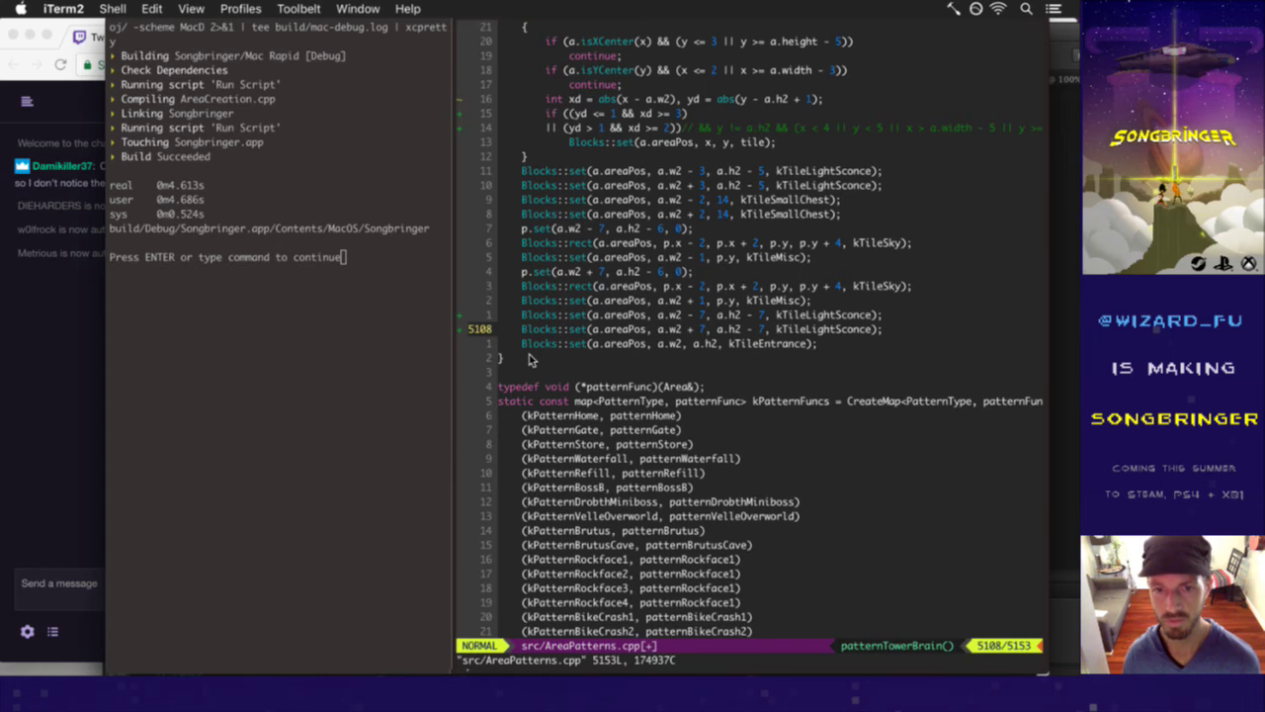
key(super+Tab)
key(super+r)
key(super+Tab)
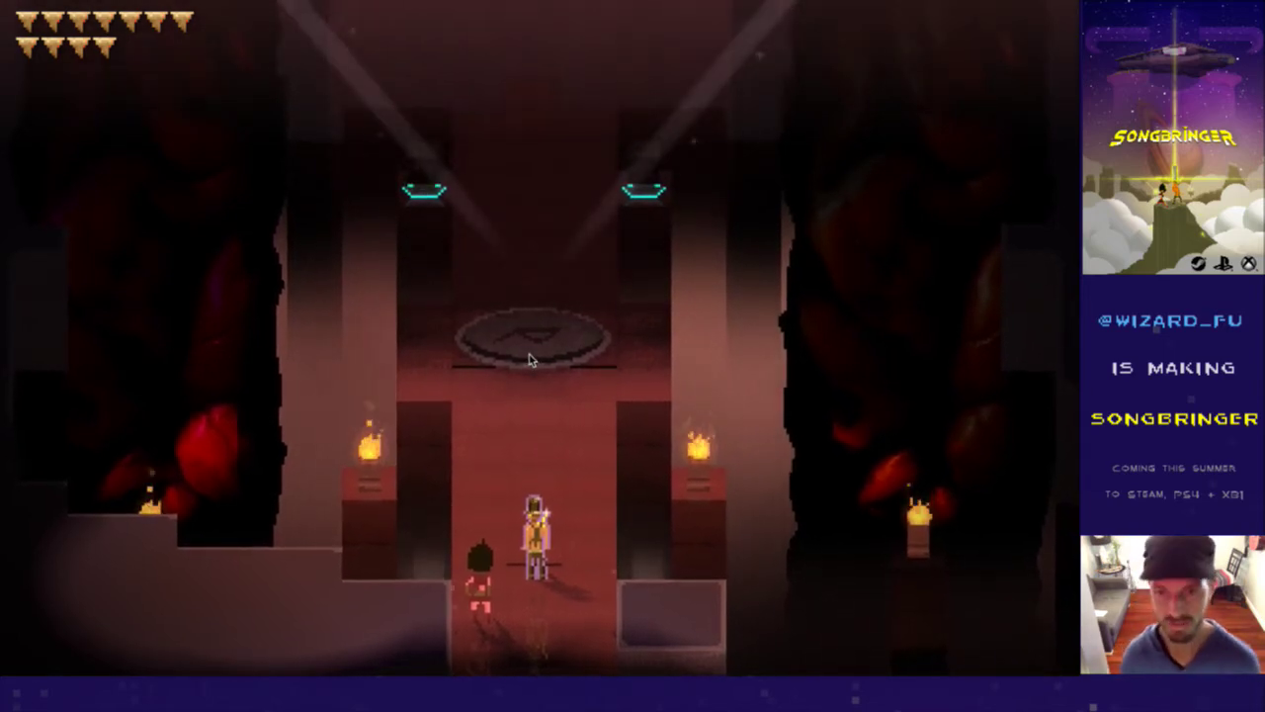
key(super+q)
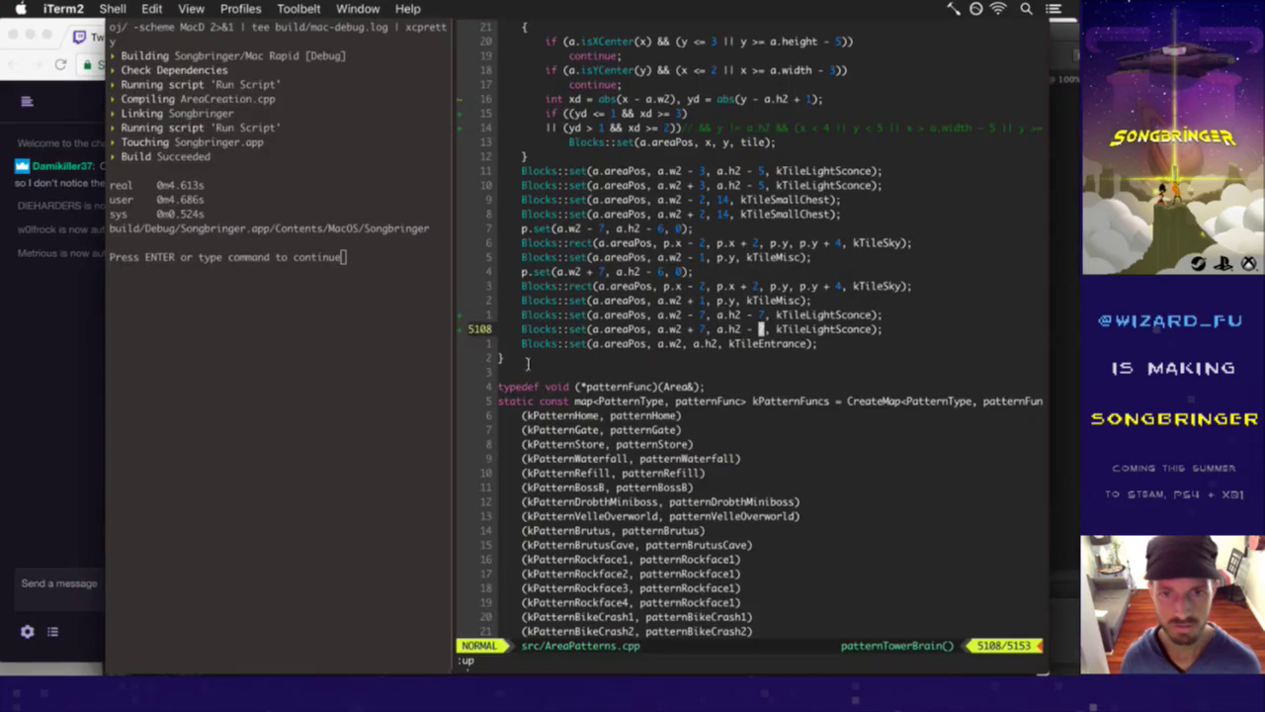
- Delete the a.w2 - 7 and a.w2 + 7 light sconce lines above the kTileEntrance line
key(k)
key(d)
key(j)
- Move the a.w2 - 3 and a.w2 + 3 light sconce lines directly above the kTileEntrance line
key(k)
key(k)
key(k)
key(k)
key(k)
key(k)
key(k)
key(k)
key(k)
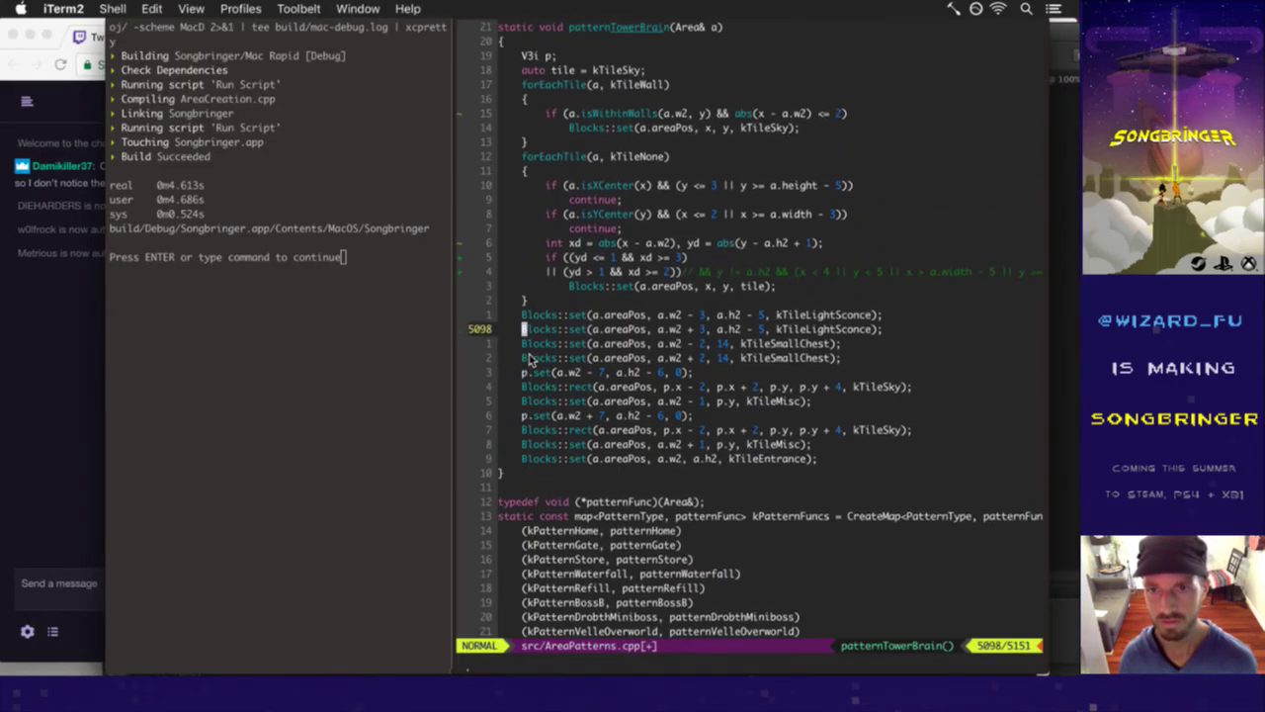
key(k)
key(shift+v)
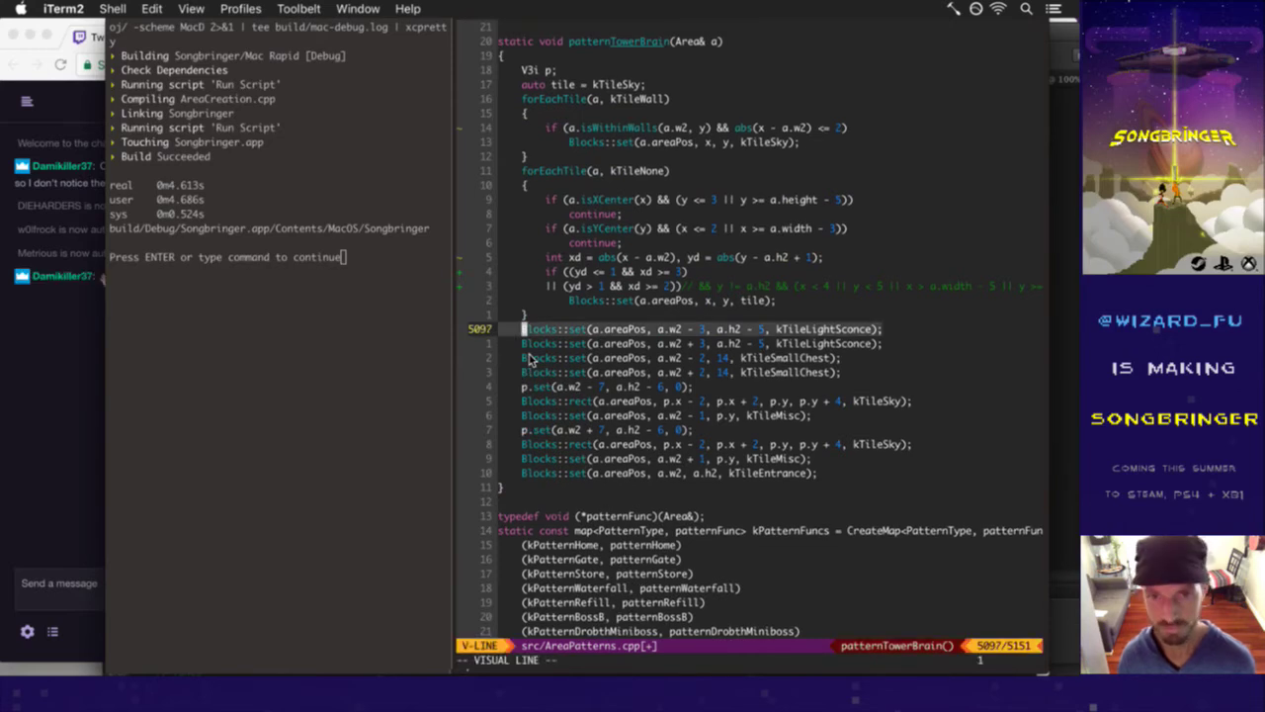
key(j)
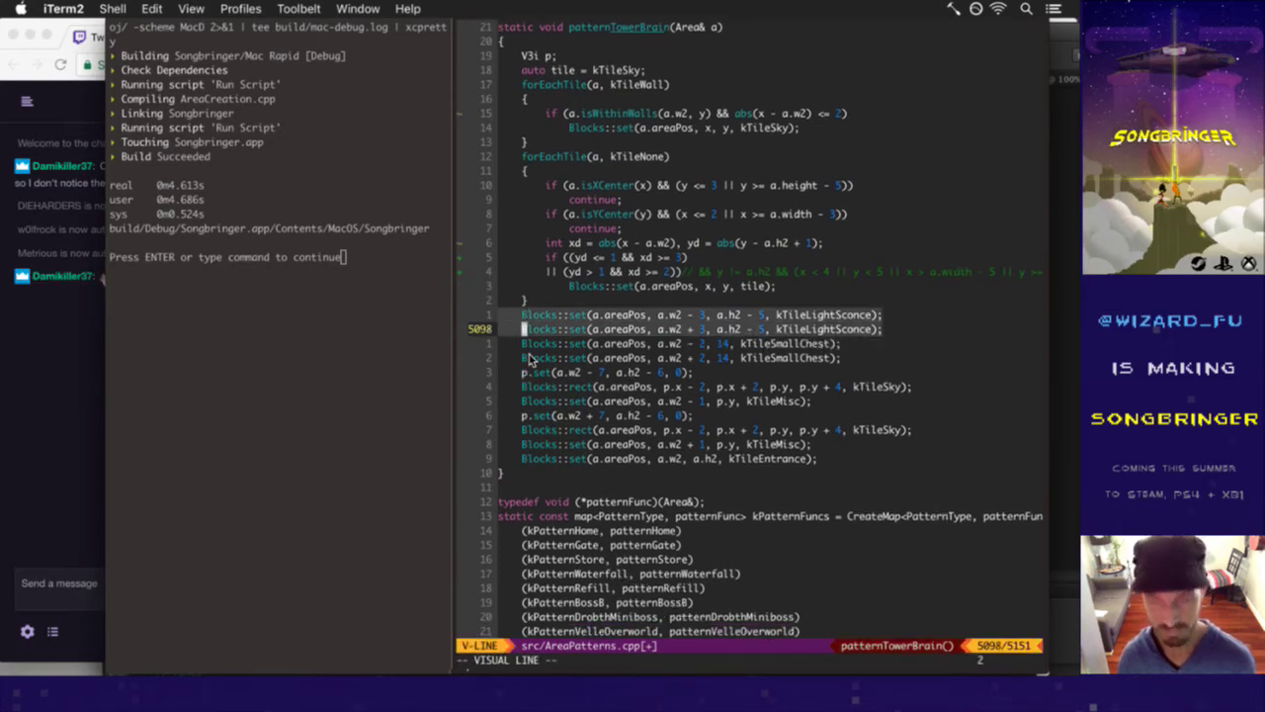
key(d)
key(j)
key(j)
key(j)
key(j)
key(j)
key(j)
key(j)
key(j)
key(j)
key(k)
key(P)
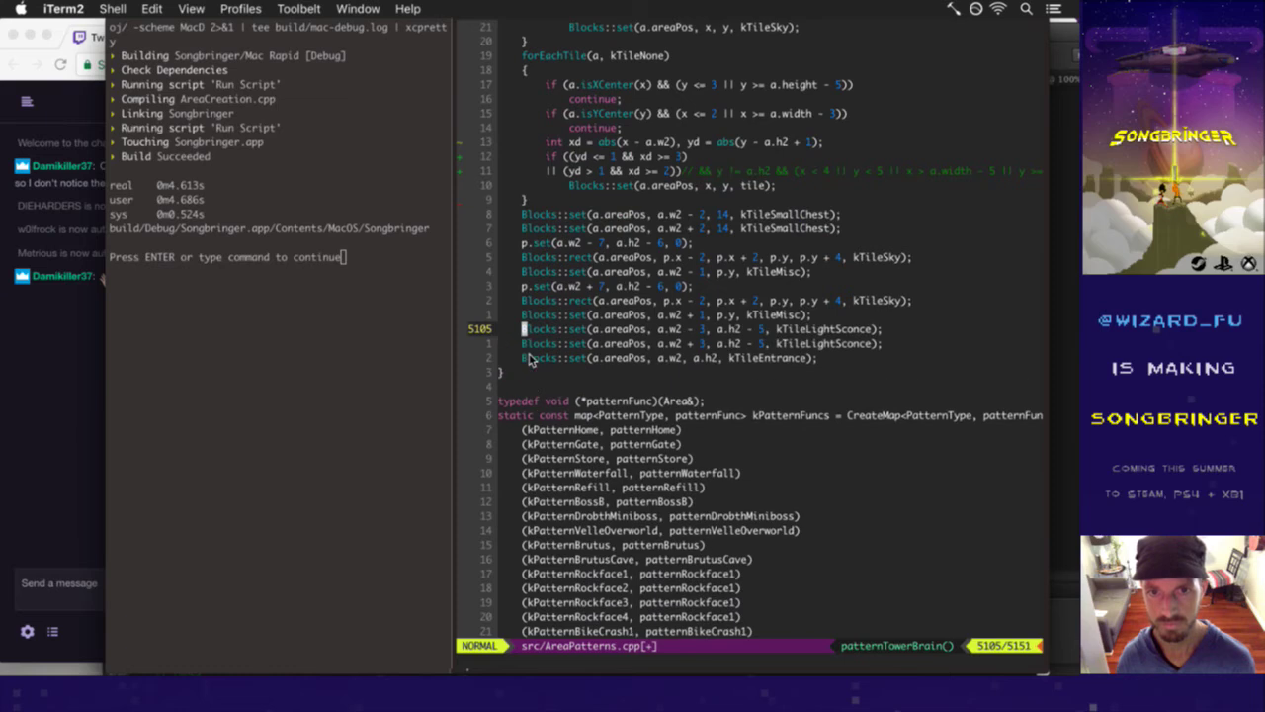
- Duplicate the two sconce lines above themselves and set the upper pair's a.w2 offsets to 4, giving a.w2 - 4 and a.w2 + 4
key(P)
key(l)
key(l)
key(l)
key(l)
key(l)
key(l)
key(l)
key(l)
key(l)
key(l)
key(l)
key(l)
key(l)
key(l)
key(l)
key(l)
key(l)
key(l)
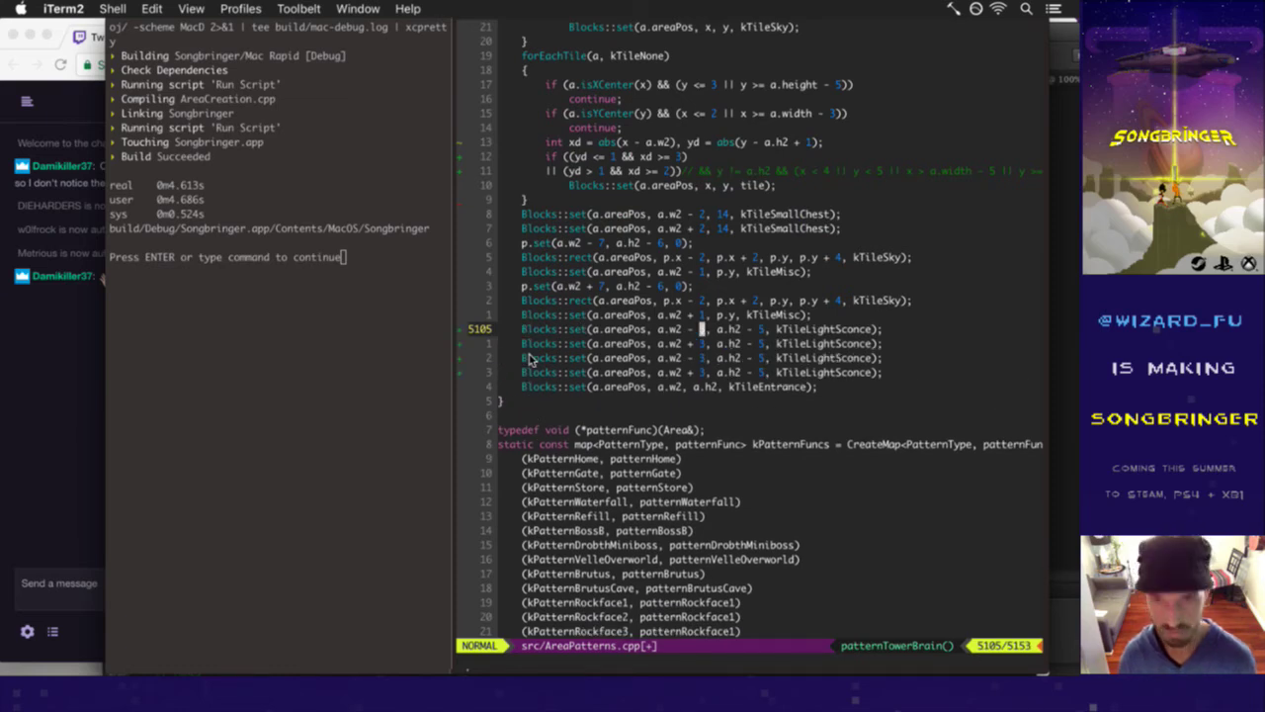
key(j)
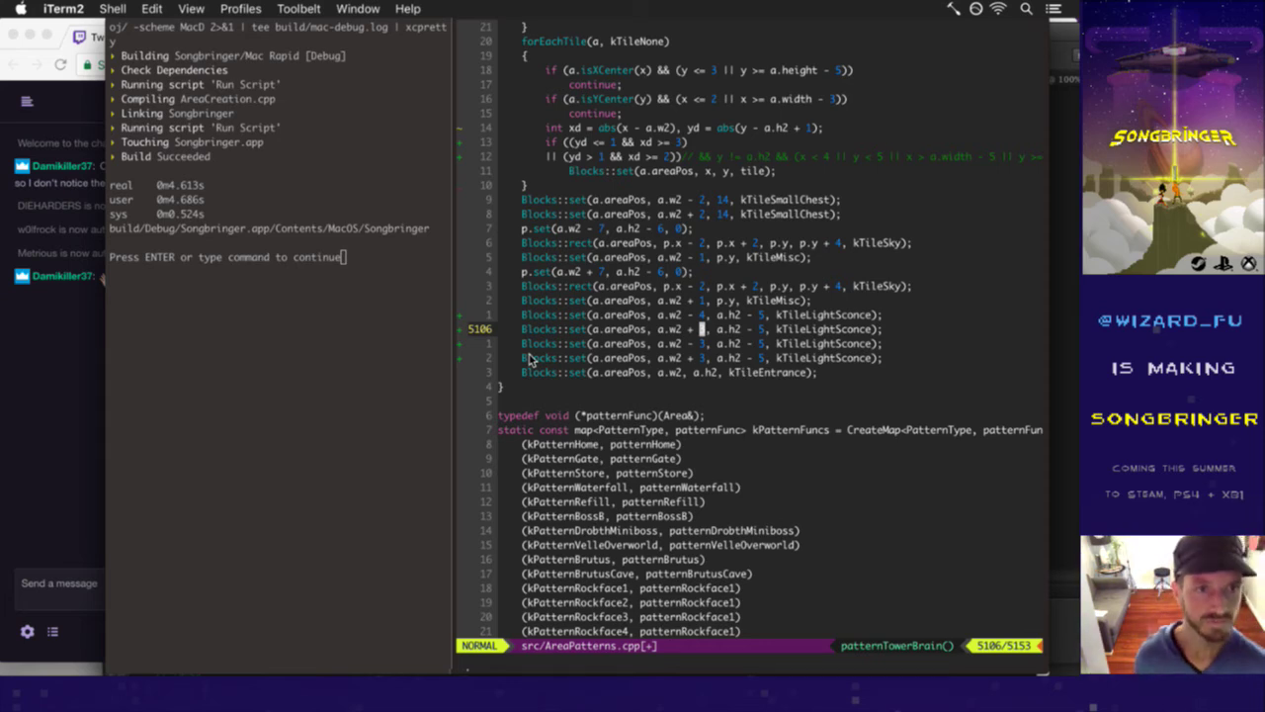
- Check the Twitch chat in Chrome and return to the code in iTerm2
click(69, 339)
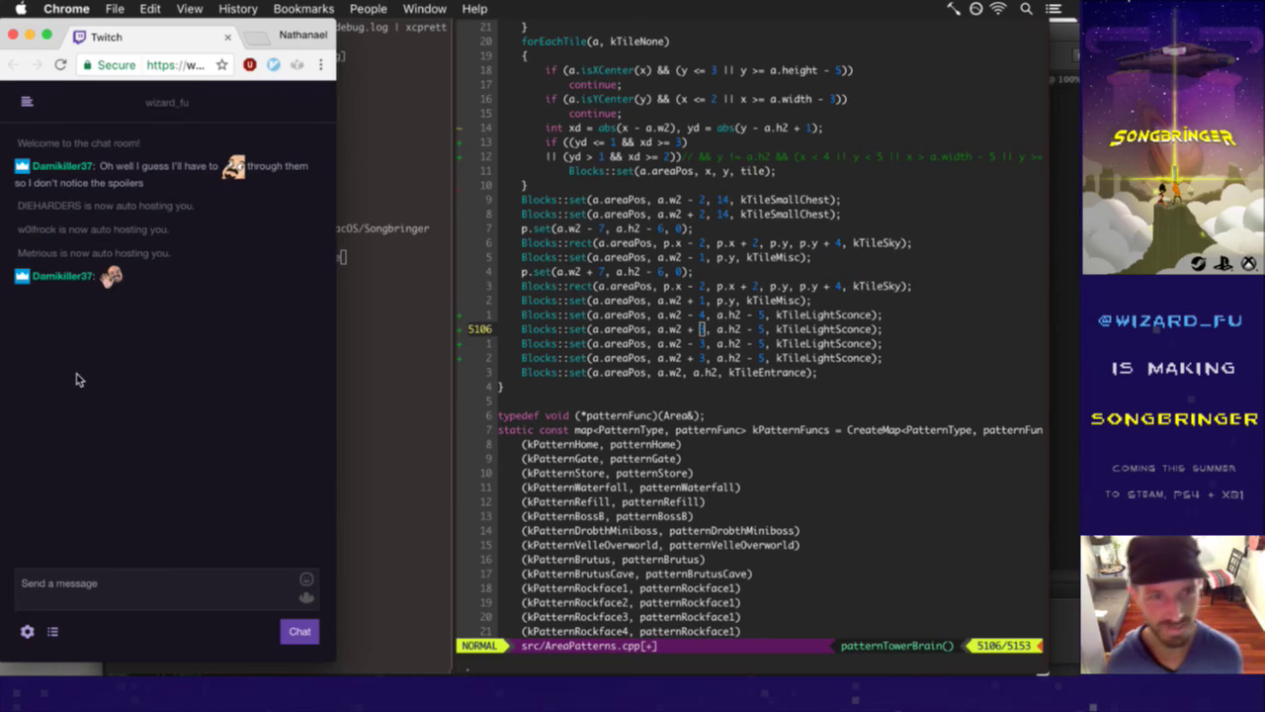
click(623, 391)
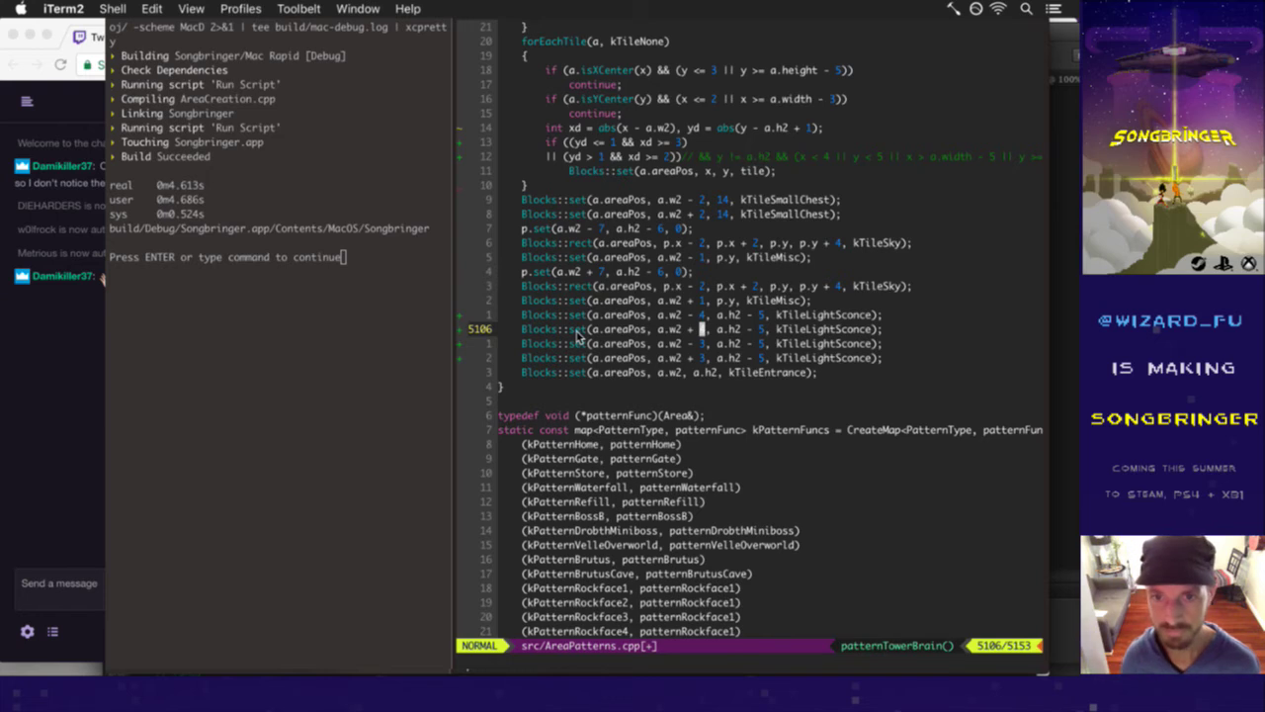
- Save AreaPatterns.cpp, check the paired sconces in the rebuilt game, and quit the game
text(:w)
key(Return)
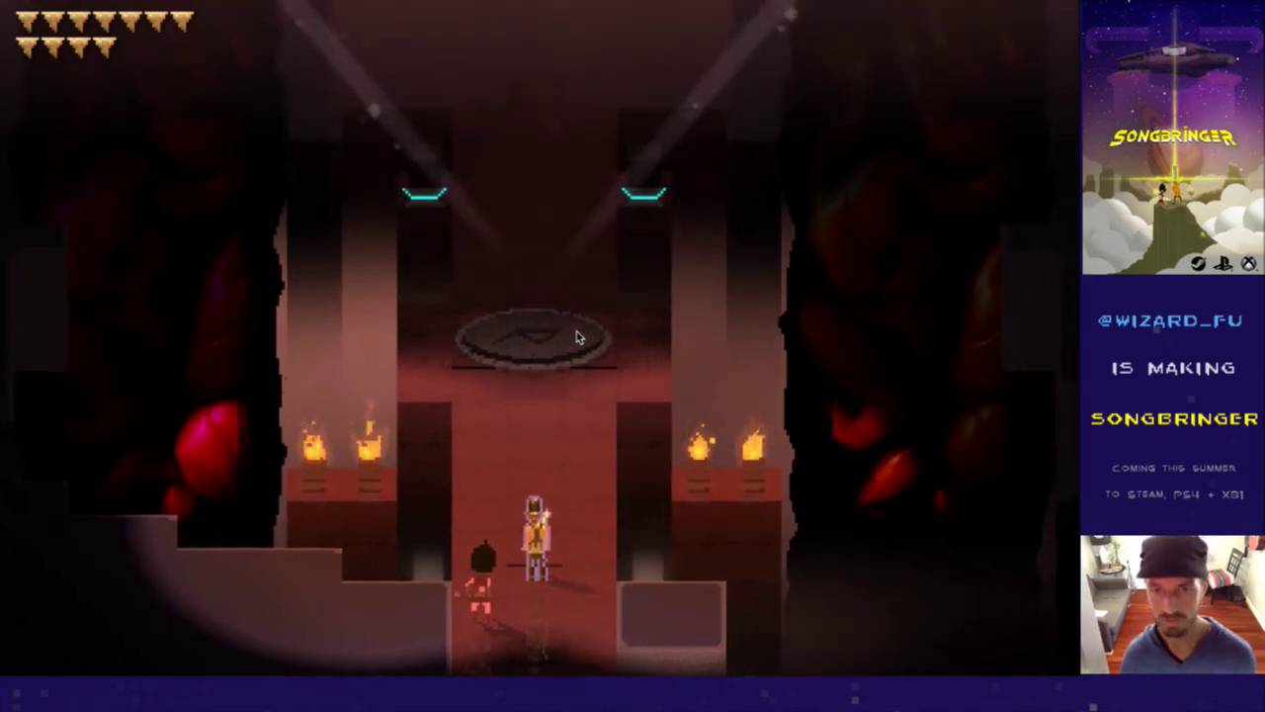
key(super+q)
- Comment out the a.w2 - 4 light sconce line with //
key(h)
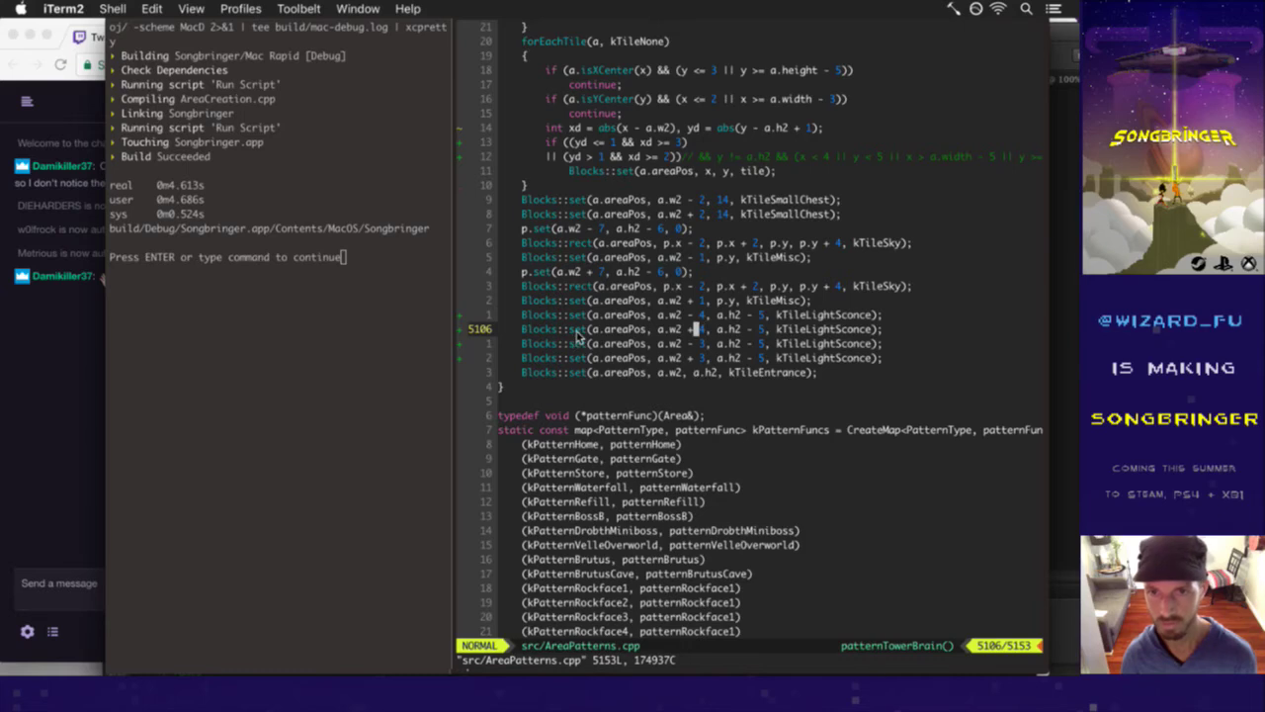
key(k)
key(h)
key(h)
key(b)
key(b)
key(b)
key(b)
key(b)
key(b)
key(b)
key(b)
key(b)
key(b)
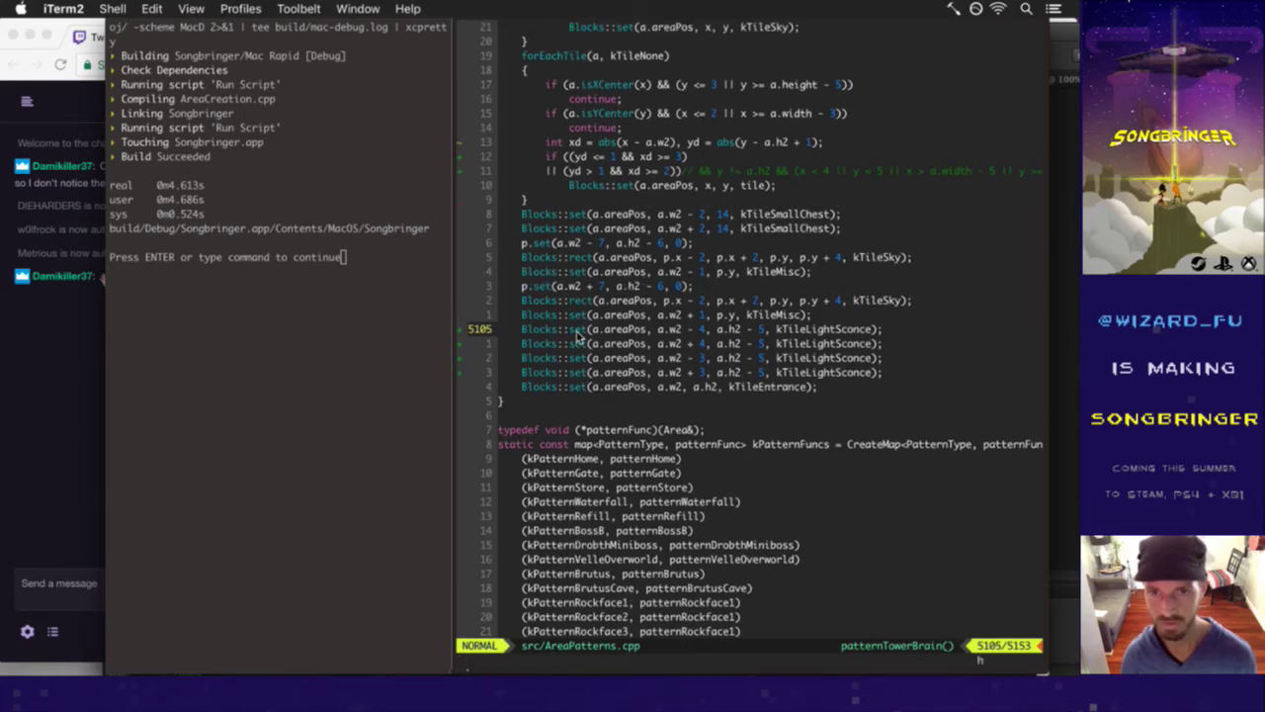
text(i)
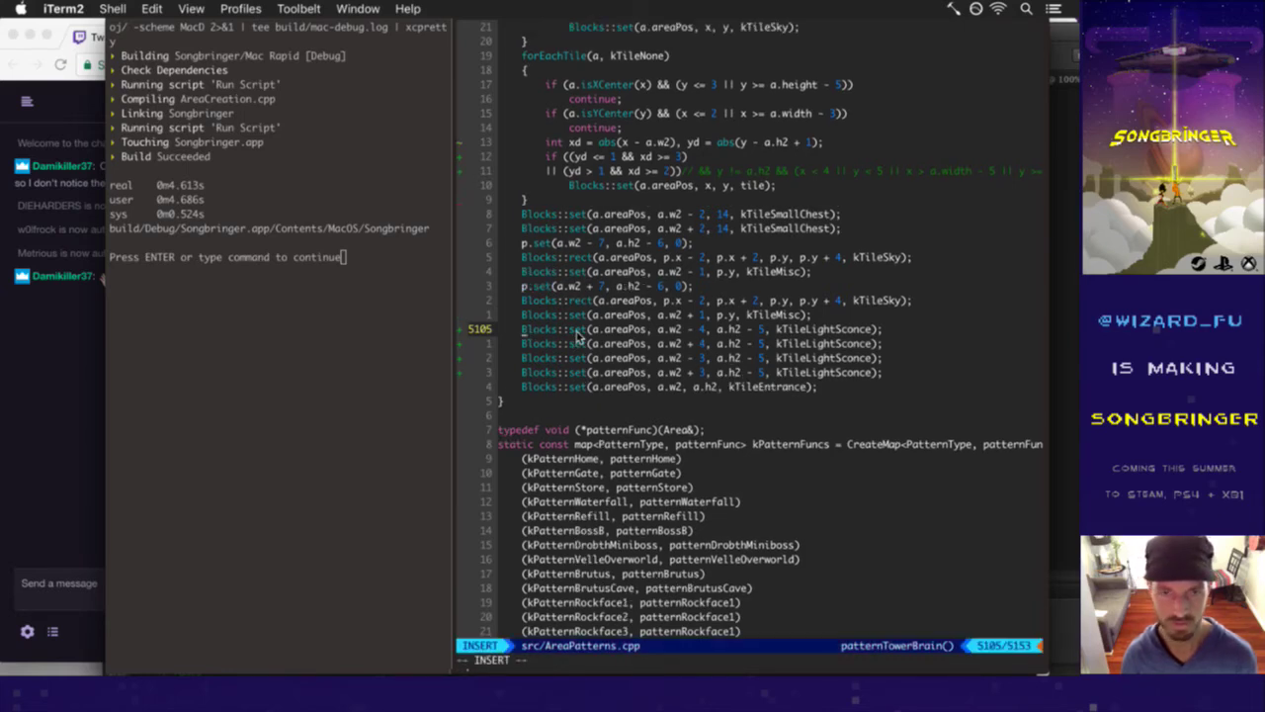
text(//)
key(Escape)
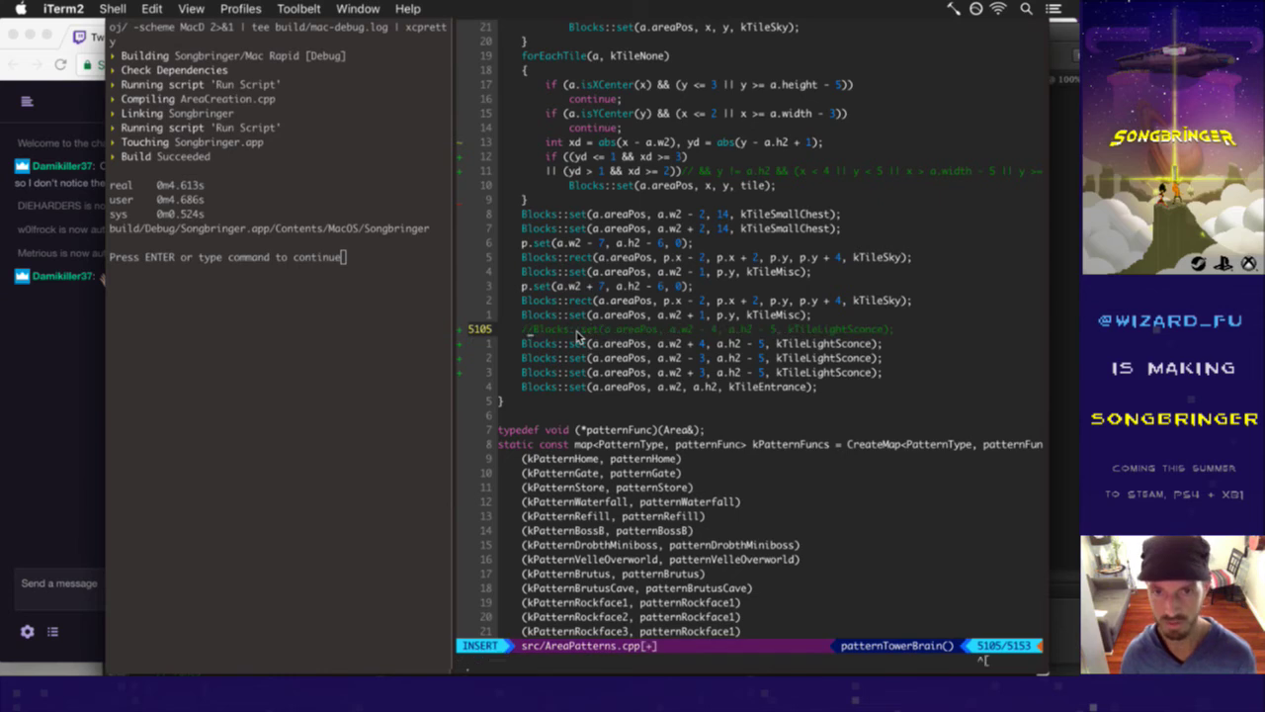
- Comment out the a.w2 - 3 light sconce line and save AreaPatterns.cpp
key(j)
key(j)
key(h)
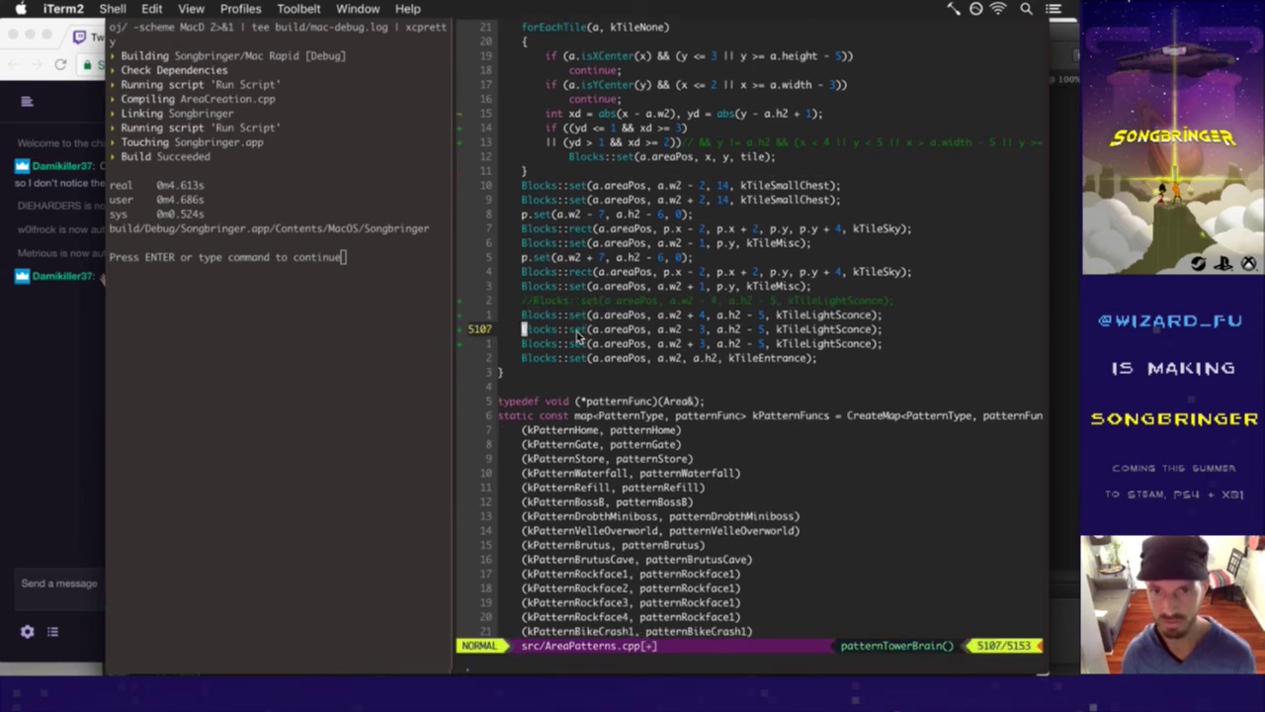
key(j)
key(k)
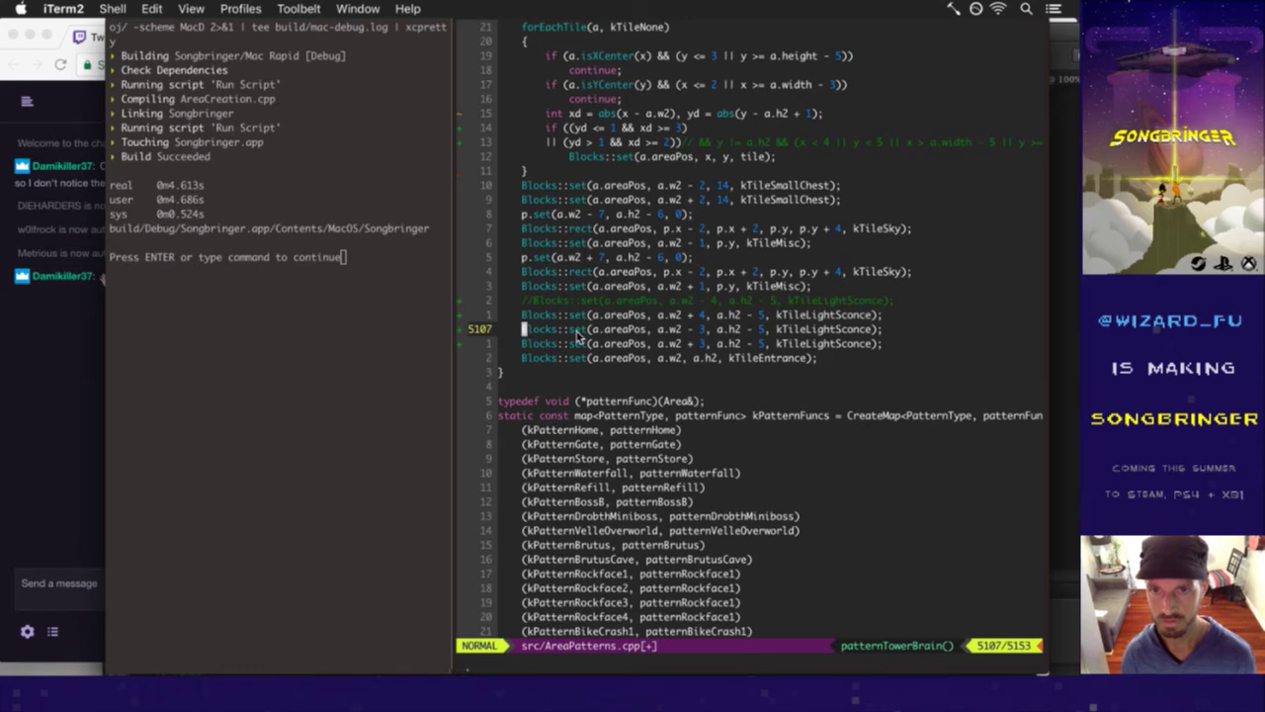
key(g)
key(c)
key(c)
text(:w)
key(Return)
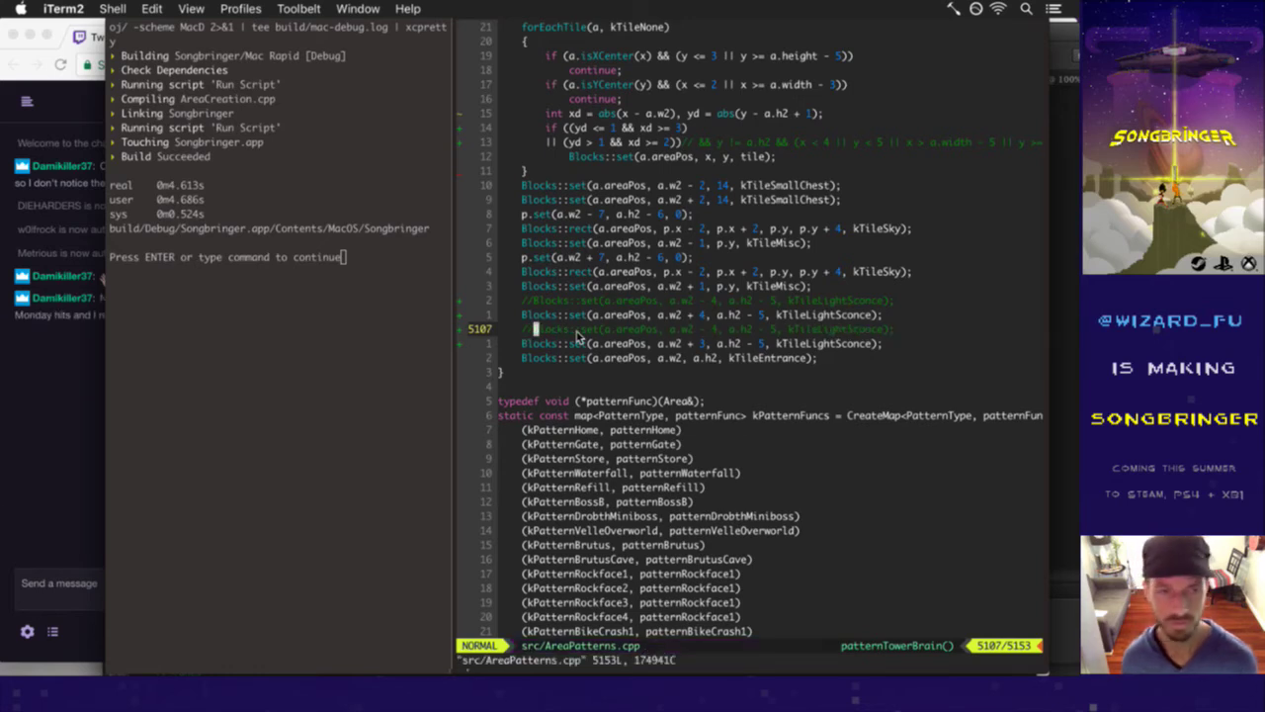
- Read the new Twitch chat message in Chrome and return to the code in iTerm2
click(20, 354)
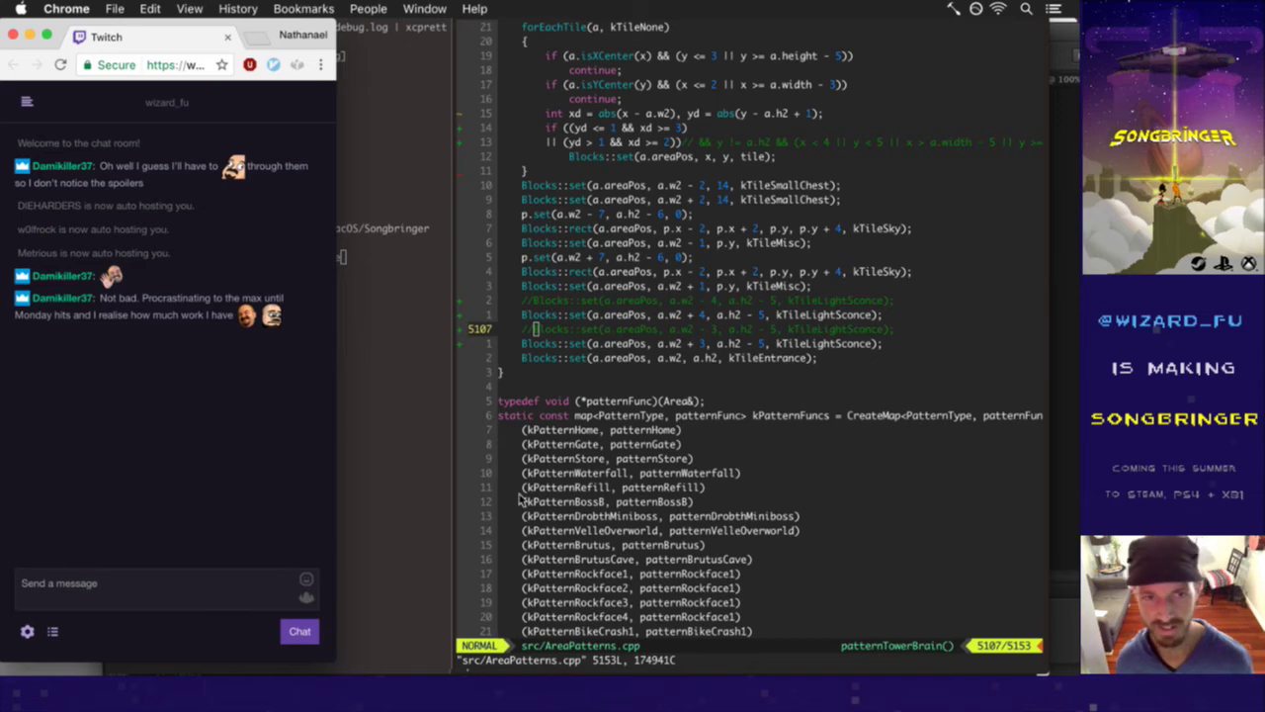
click(567, 406)
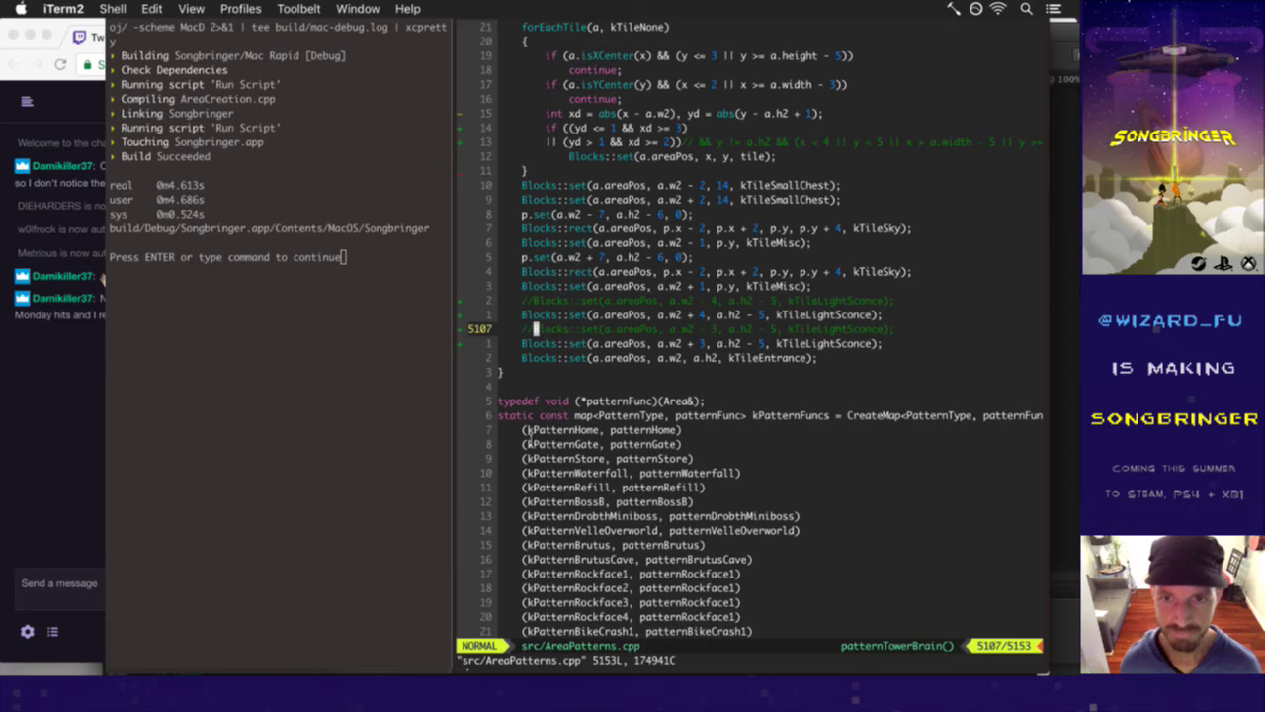
key(j)
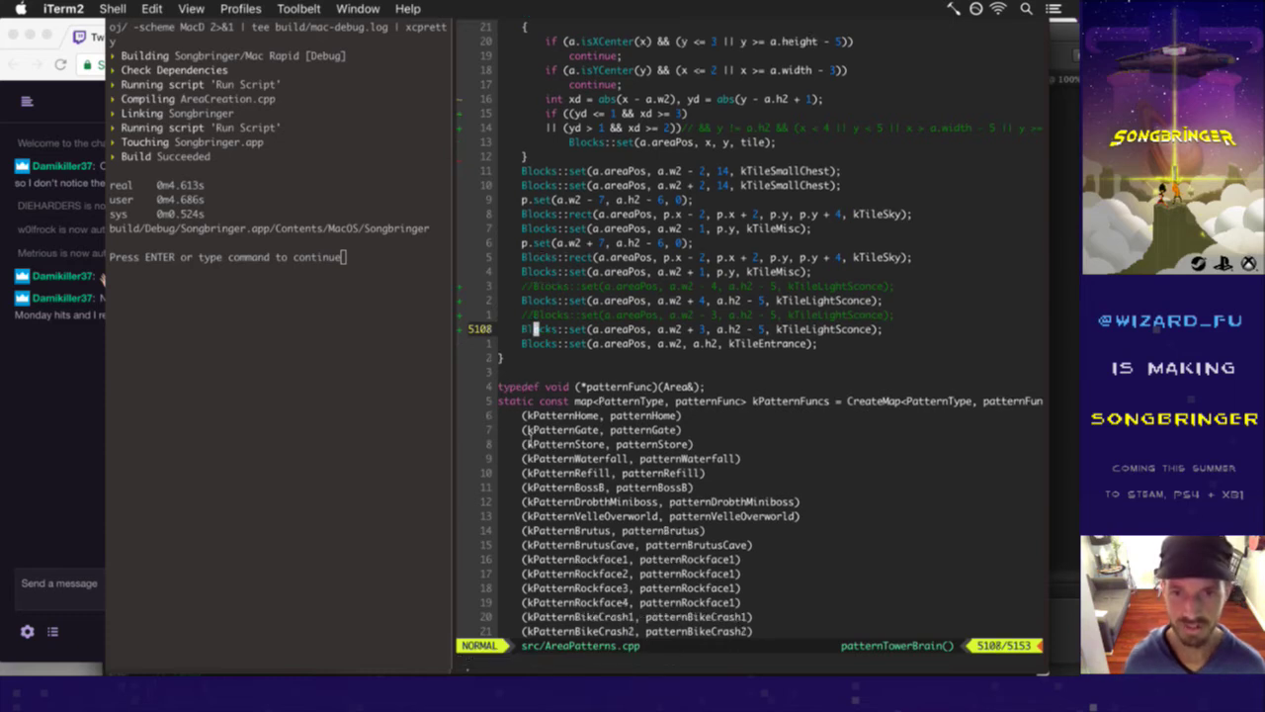
key(k)
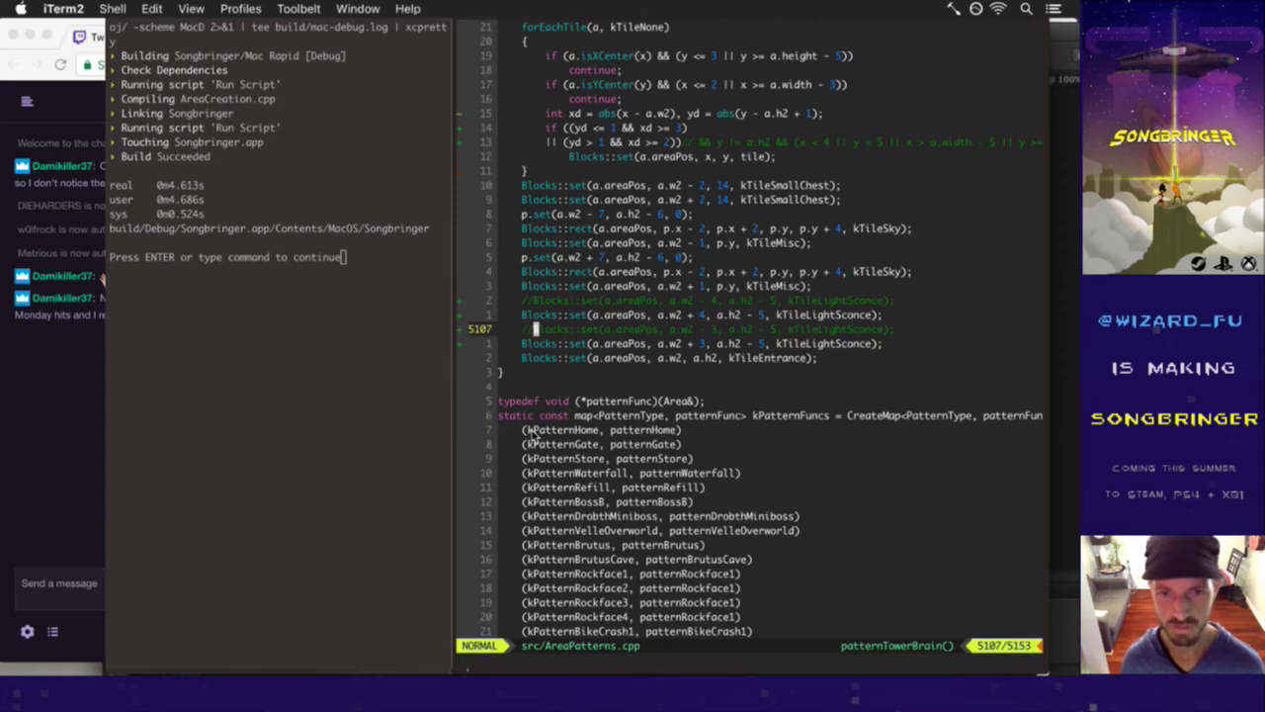
- Review the repository status with :!gs and the uncommitted AreaPatterns.cpp changes with :!gd
text(:!gs)
key(Return)
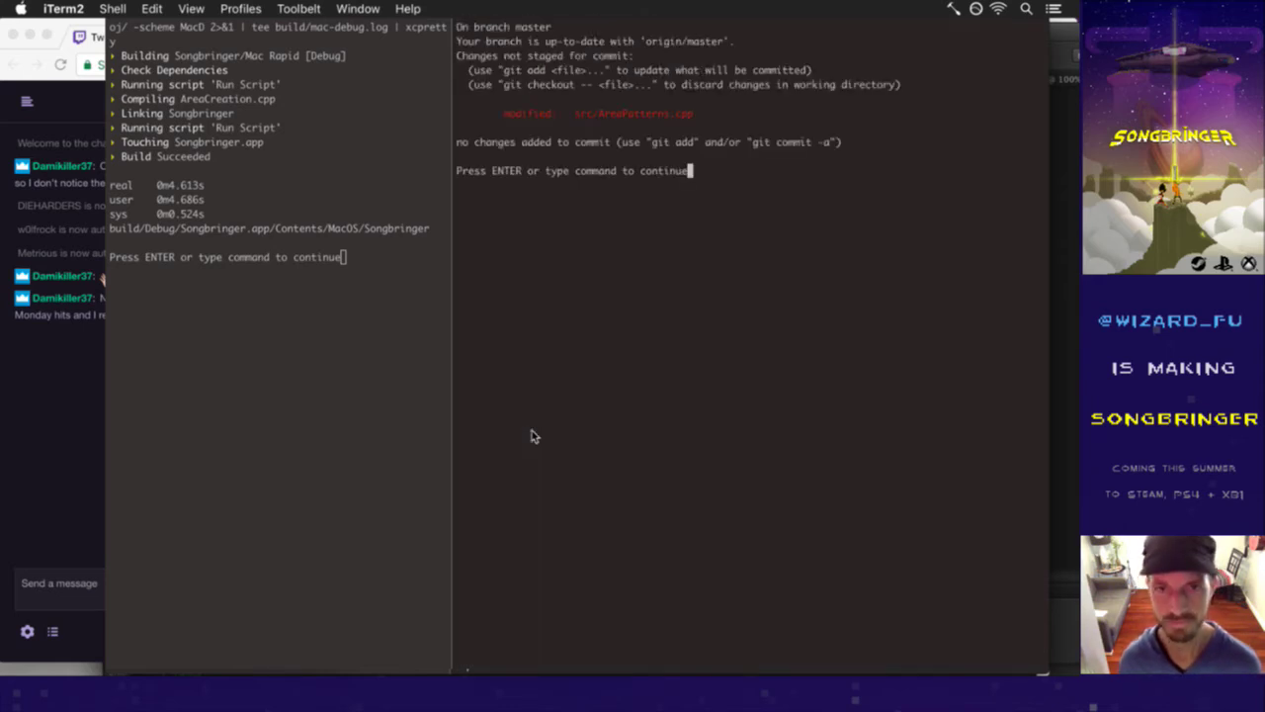
key(Return)
text(:!gd)
key(Return)
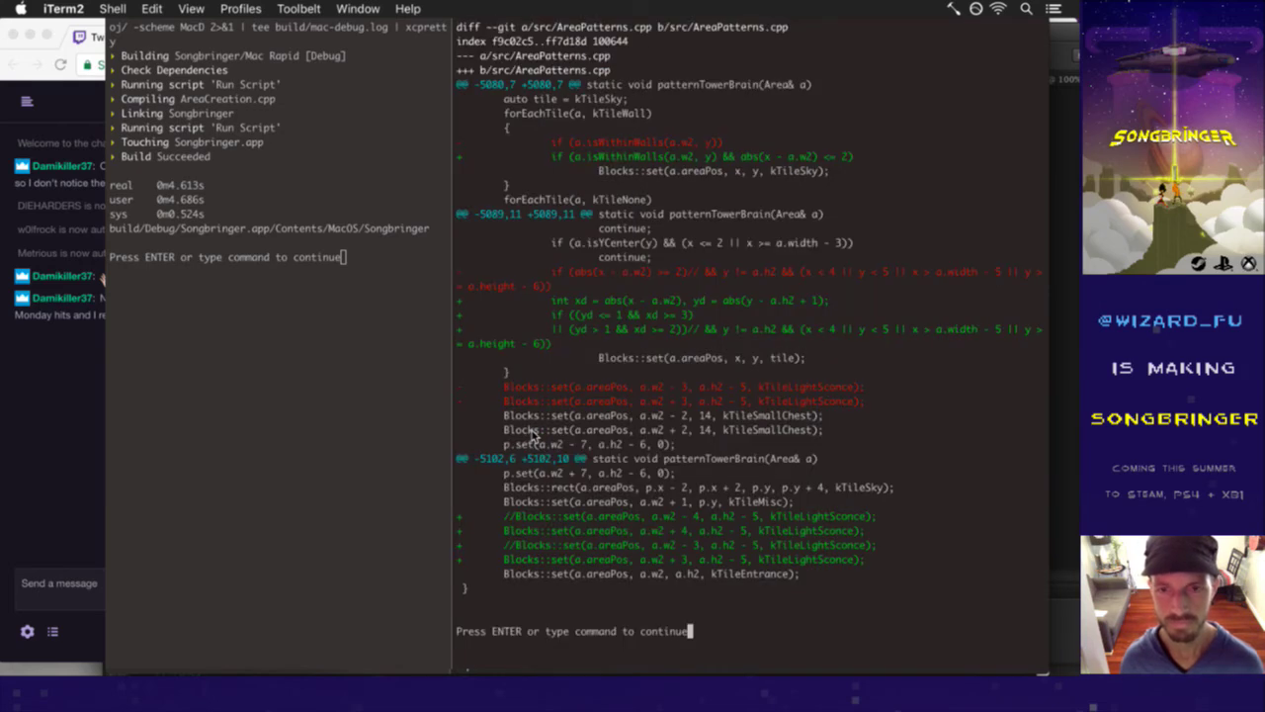
key(Return)
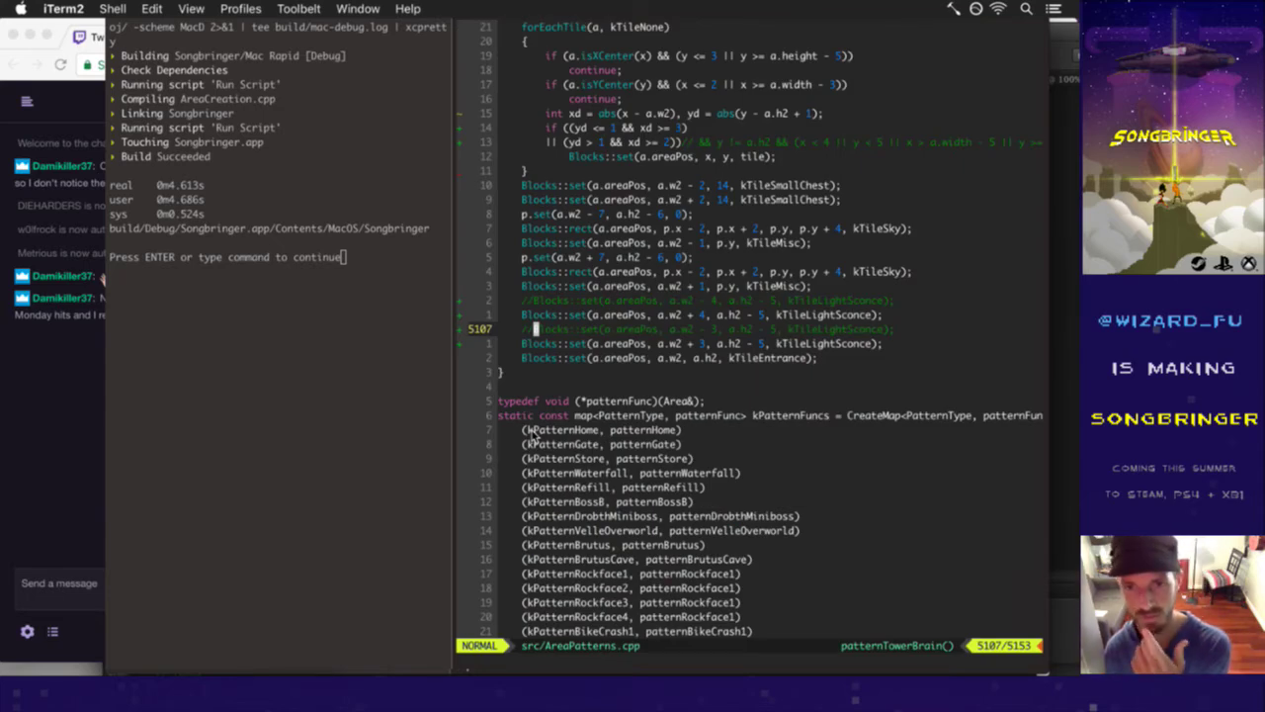
- Issue :up, switch to the running game to check the two active light sconces, and quit the game
text(:up)
key(Return)
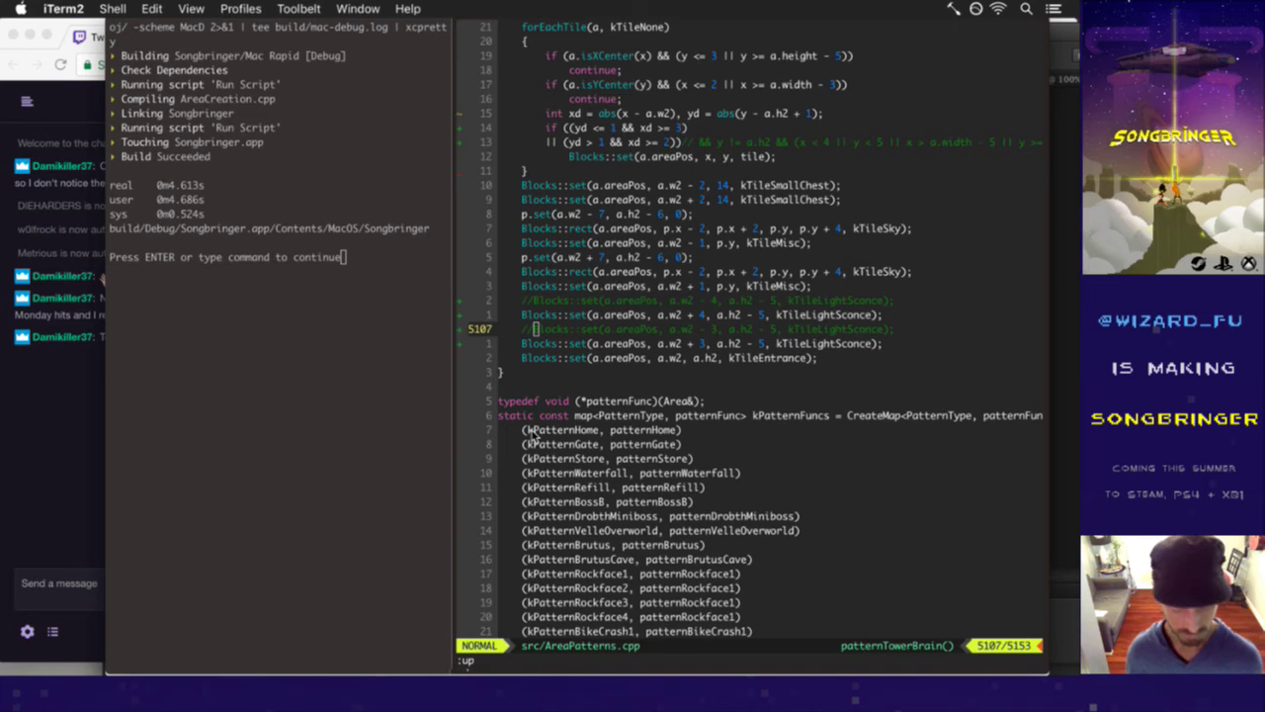
key(super+Tab)
key(super+Tab)
key(super+Tab)
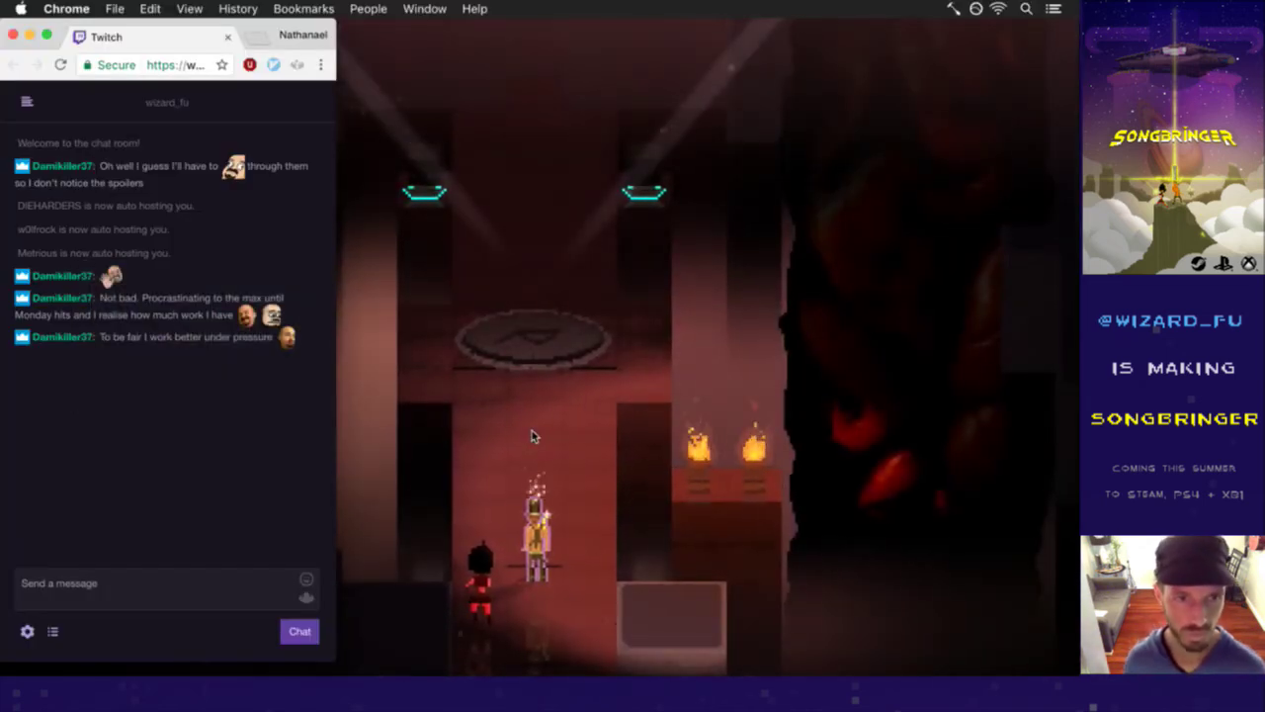
key(super+Tab)
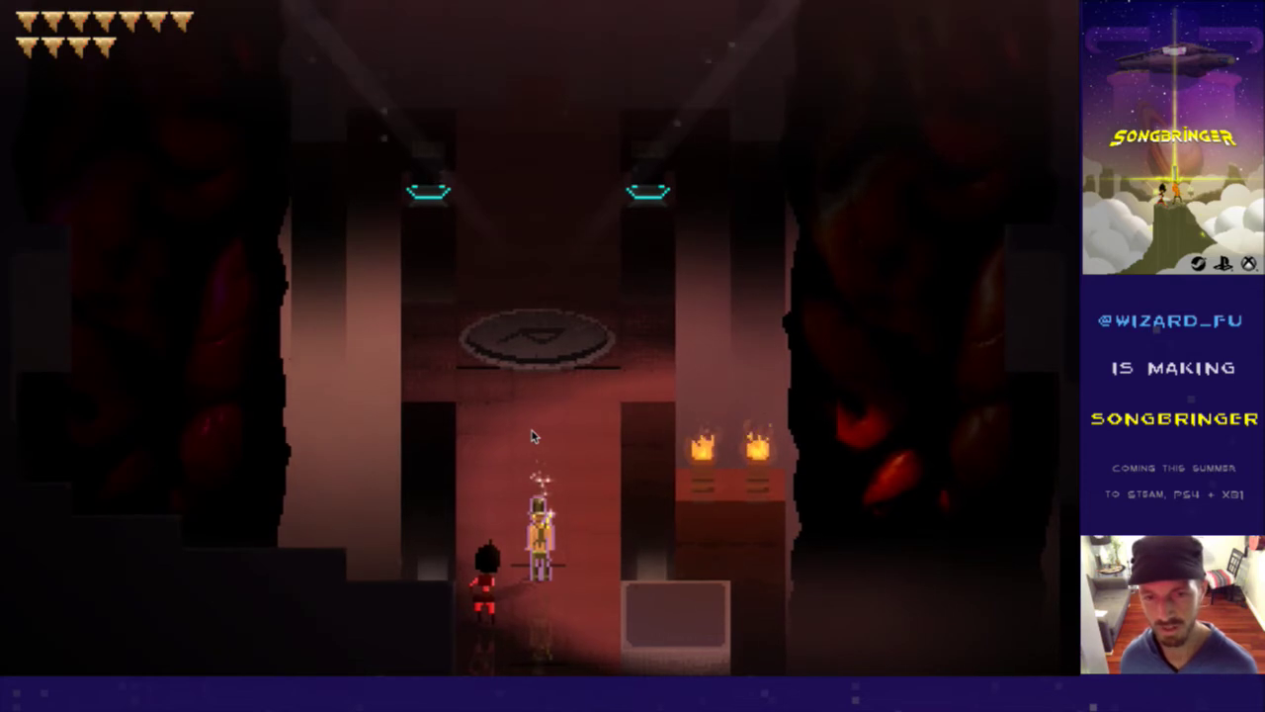
key(Right)
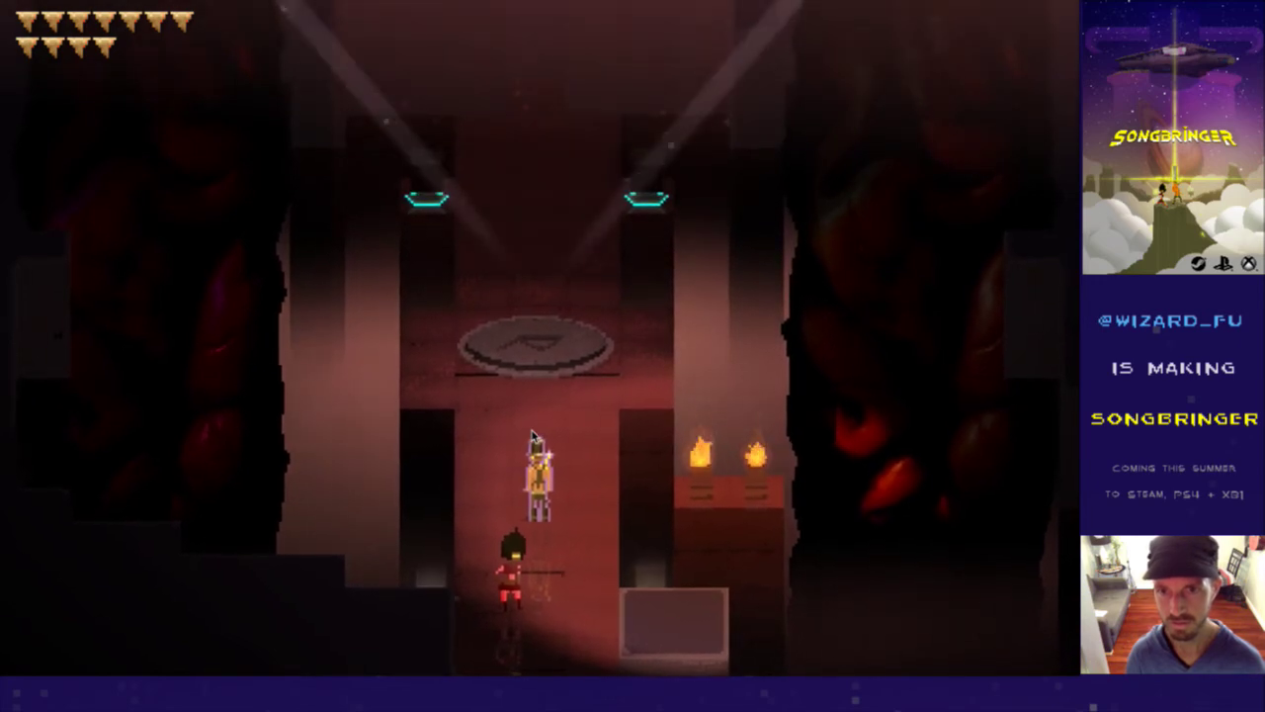
key(super+q)
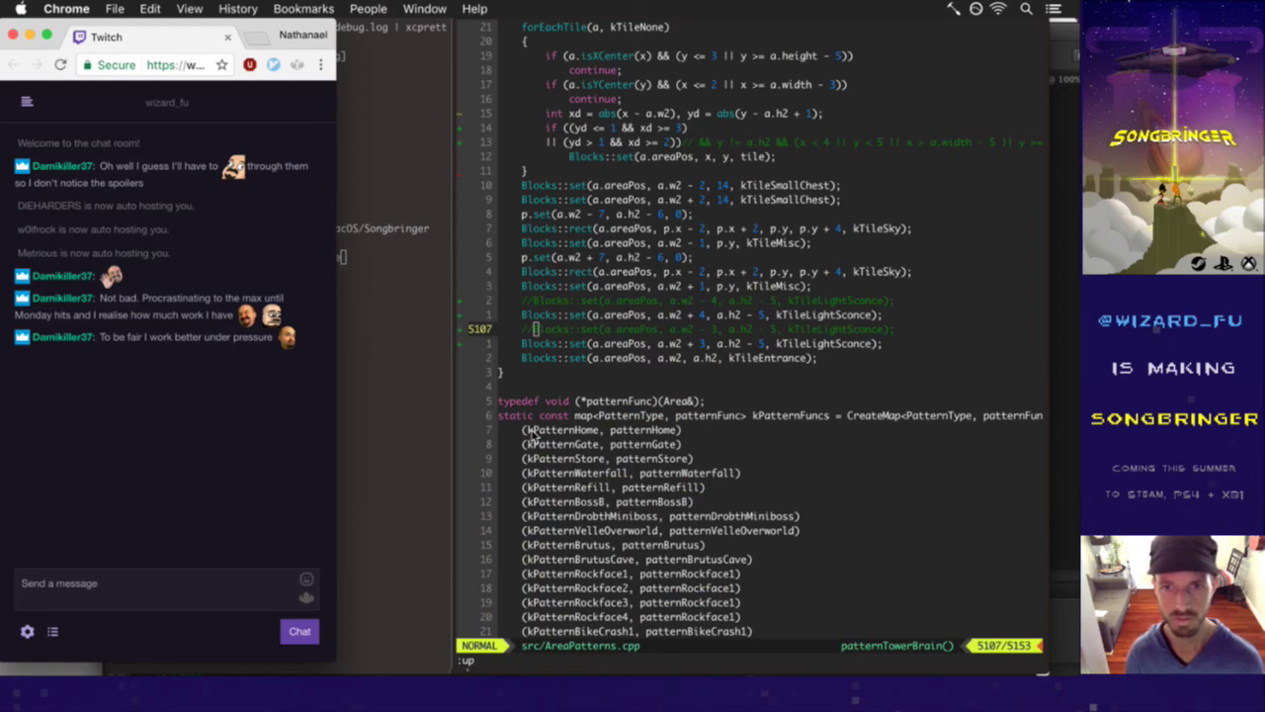
- Return to iTerm2 and change the tile type on the a.w2 + 4 sconce line to kTileLamp
key(super+Tab)
key(k)
key(w)
key(w)
key(w)
key(w)
key(w)
key(w)
key(w)
key(w)
key(w)
key(w)
key(w)
key(w)
key(w)
key(w)
key(w)
key(w)
key(w)
key(w)
key(w)
key(w)
key(l)
key(l)
key(l)
key(l)
key(l)
text(cw)
text(Lamp)
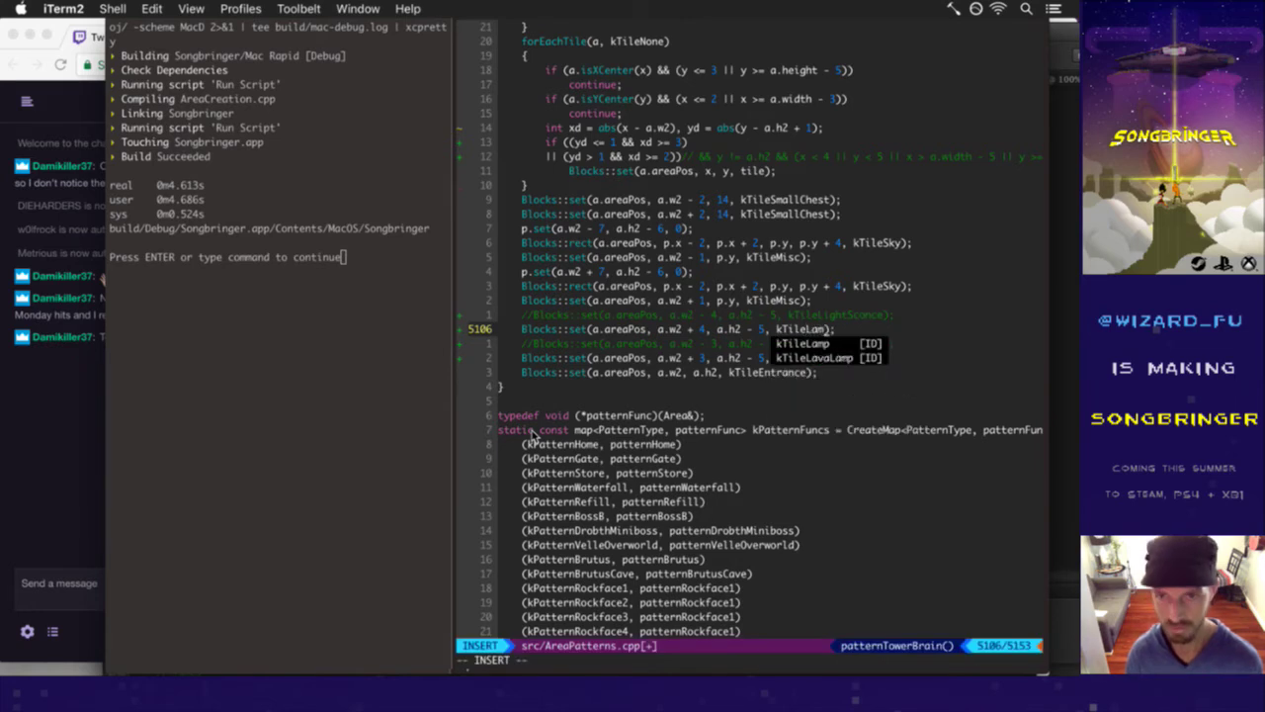
key(Escape)
- Comment out the a.w2 + 3 light sconce line with // and save AreaPatterns.cpp
key(j)
key(b)
key(b)
key(b)
key(b)
key(b)
key(b)
key(b)
key(b)
key(b)
key(b)
key(b)
key(b)
key(b)
key(b)
key(j)
key(h)
key(h)
key(h)
key(h)
key(h)
key(h)
key(h)
key(h)
key(h)
key(h)
key(h)
key(h)
key(h)
key(h)
key(h)
key(h)
key(h)
key(h)
key(h)
key(h)
text(i)
text(//)
key(Escape)
key(k)
key(k)
key(k)
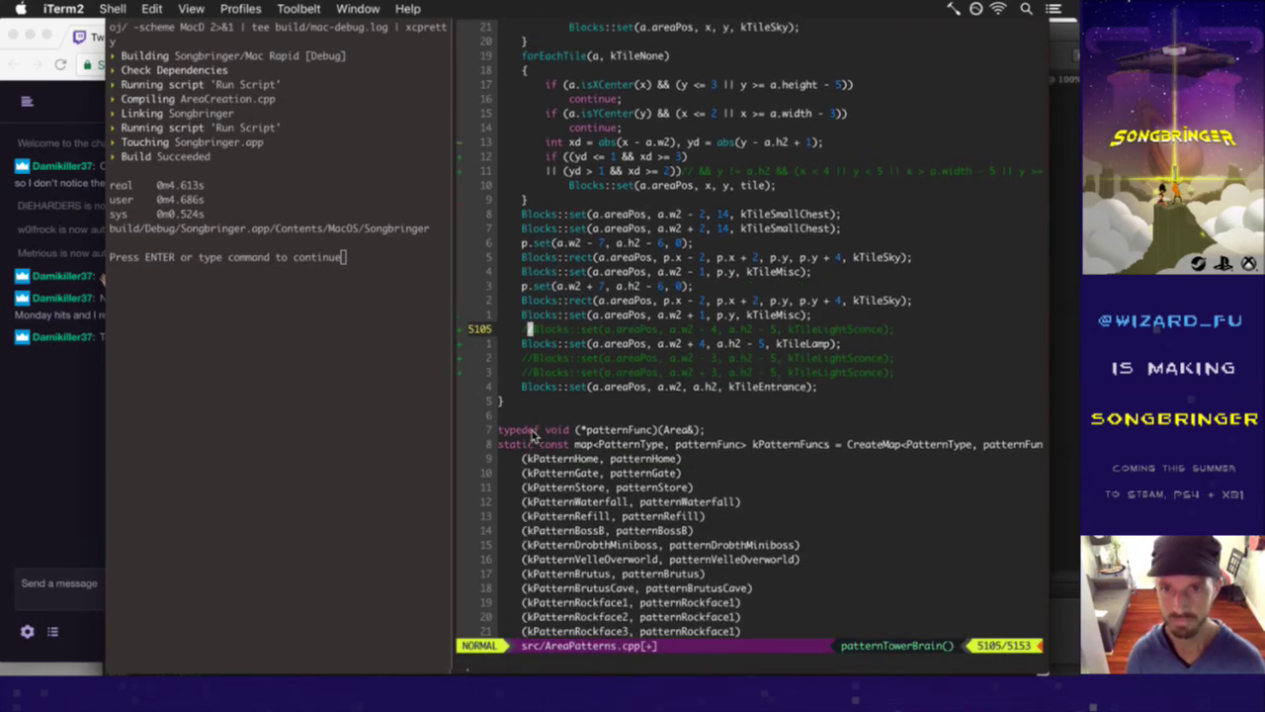
text(:w)
key(Return)
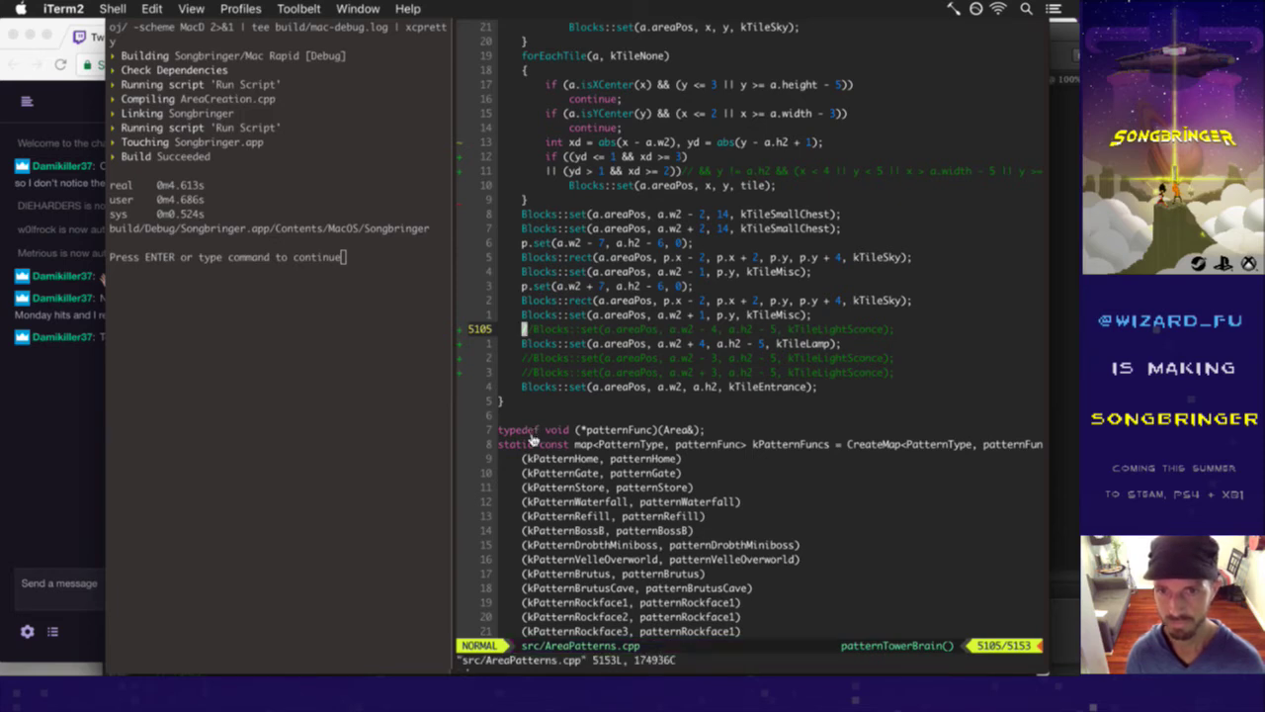
- Issue :up, check the lamp tile in the running game by walking around the room, and quit the game
text(:up)
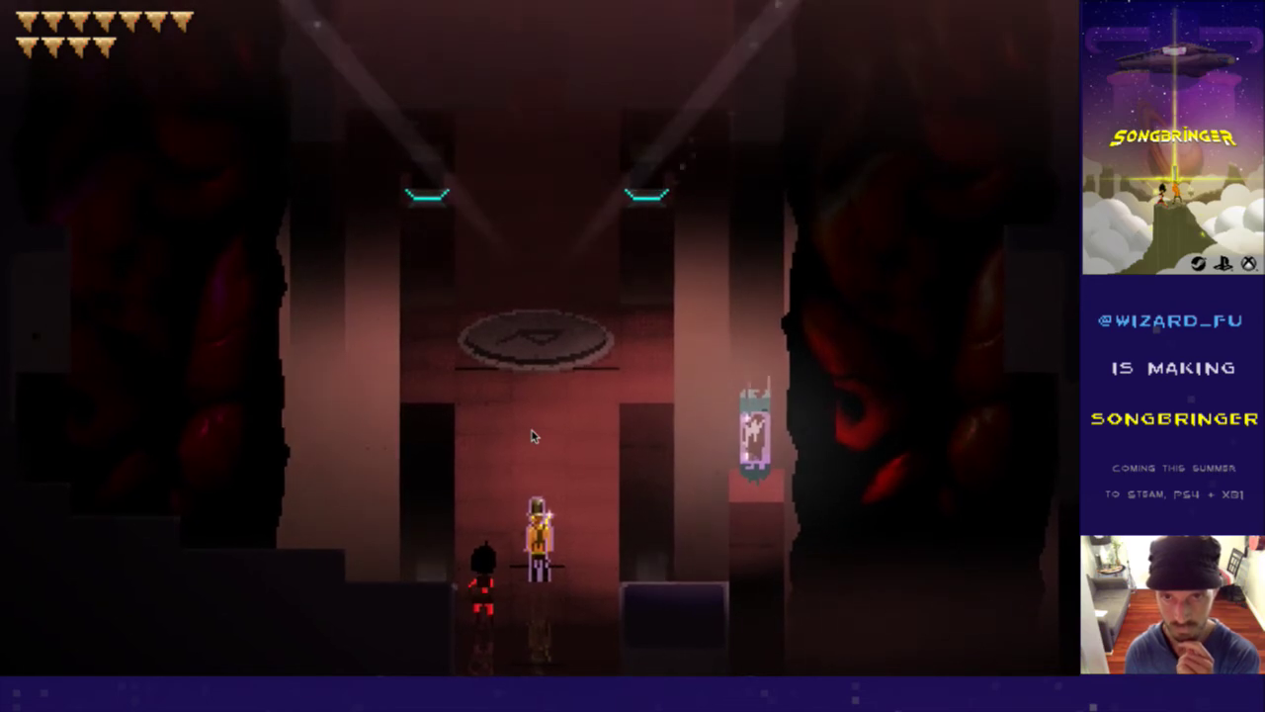
key(w)
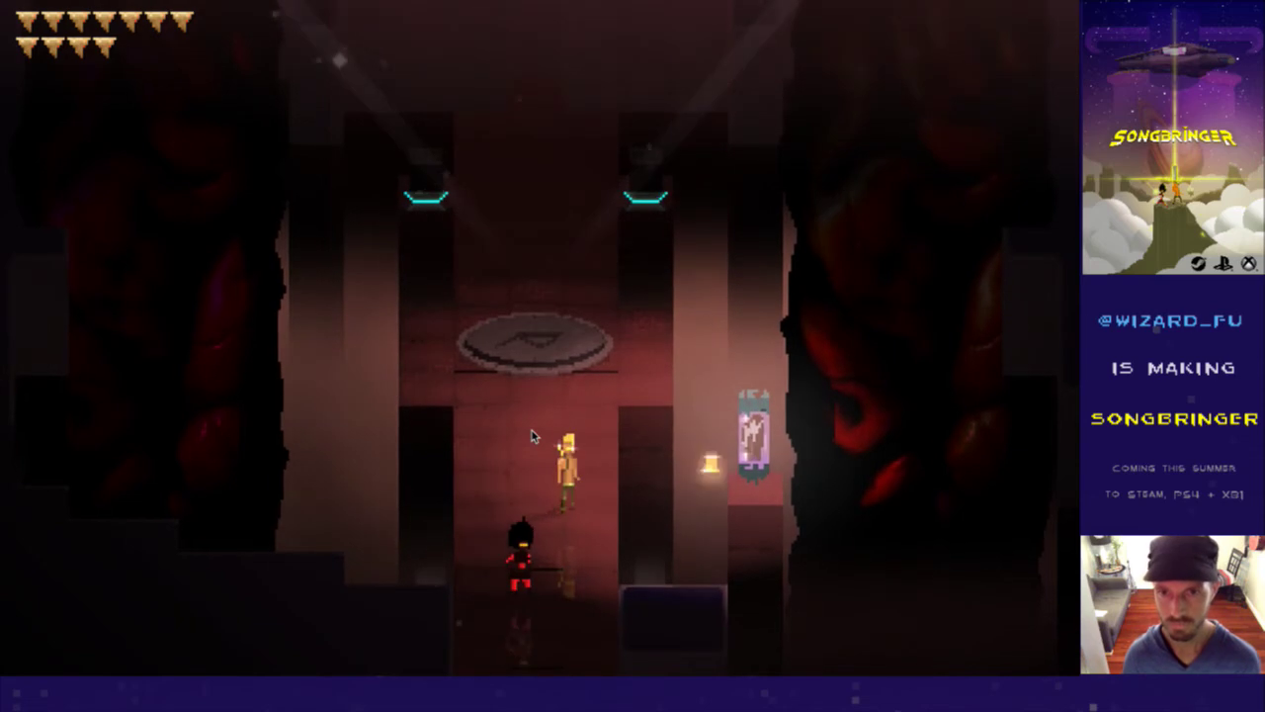
key(a)
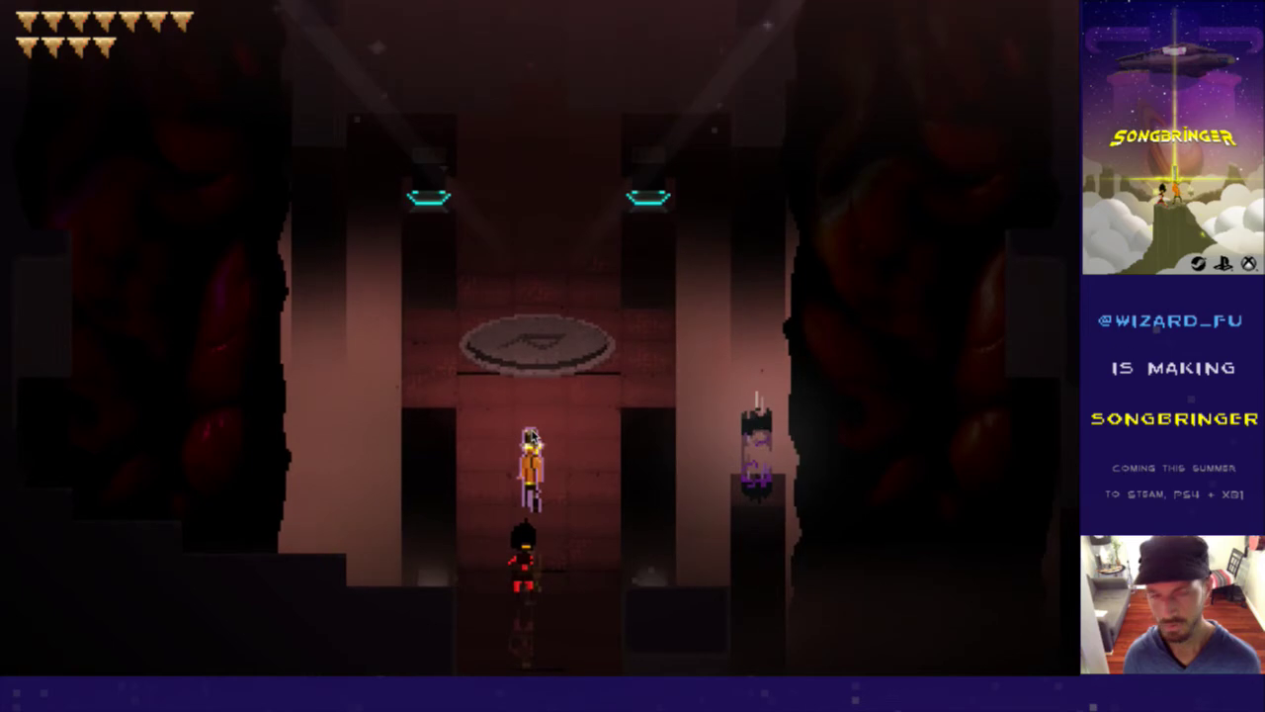
key(super+q)
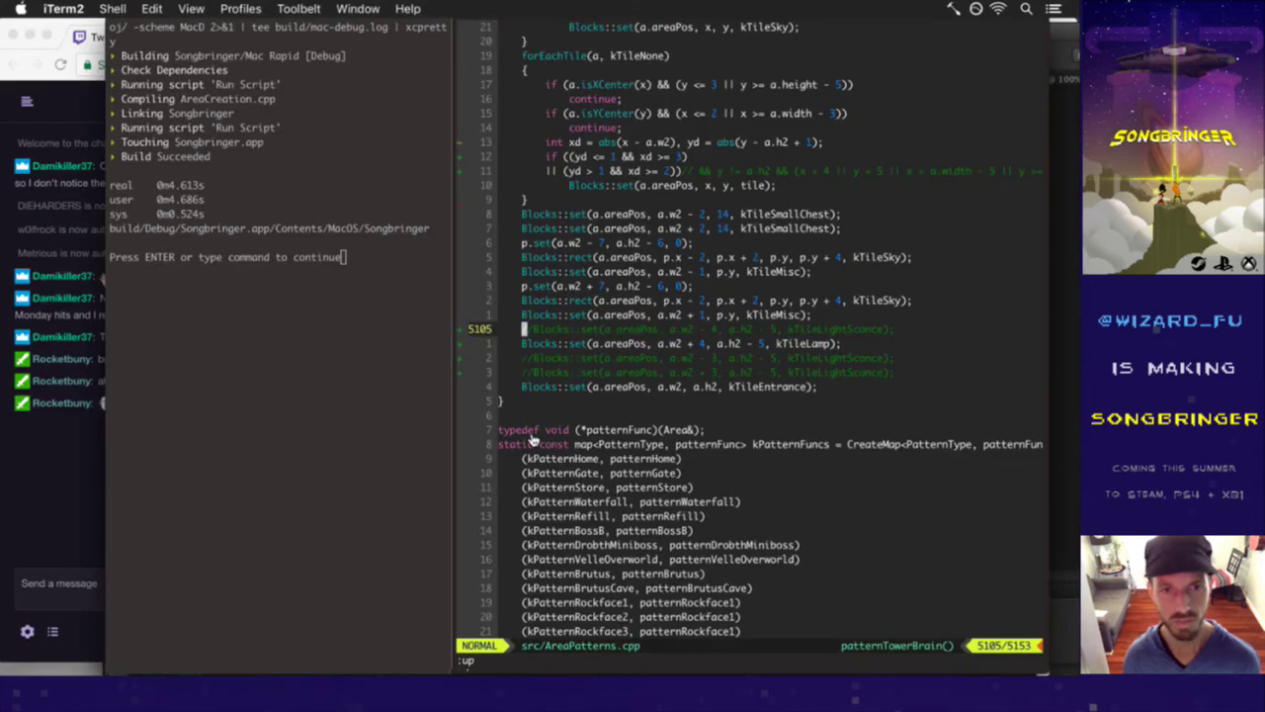
- Check the latest Twitch chat messages in Chrome and go back to the sconce lines in iTerm2
key(super+Tab)
key(super+Tab)
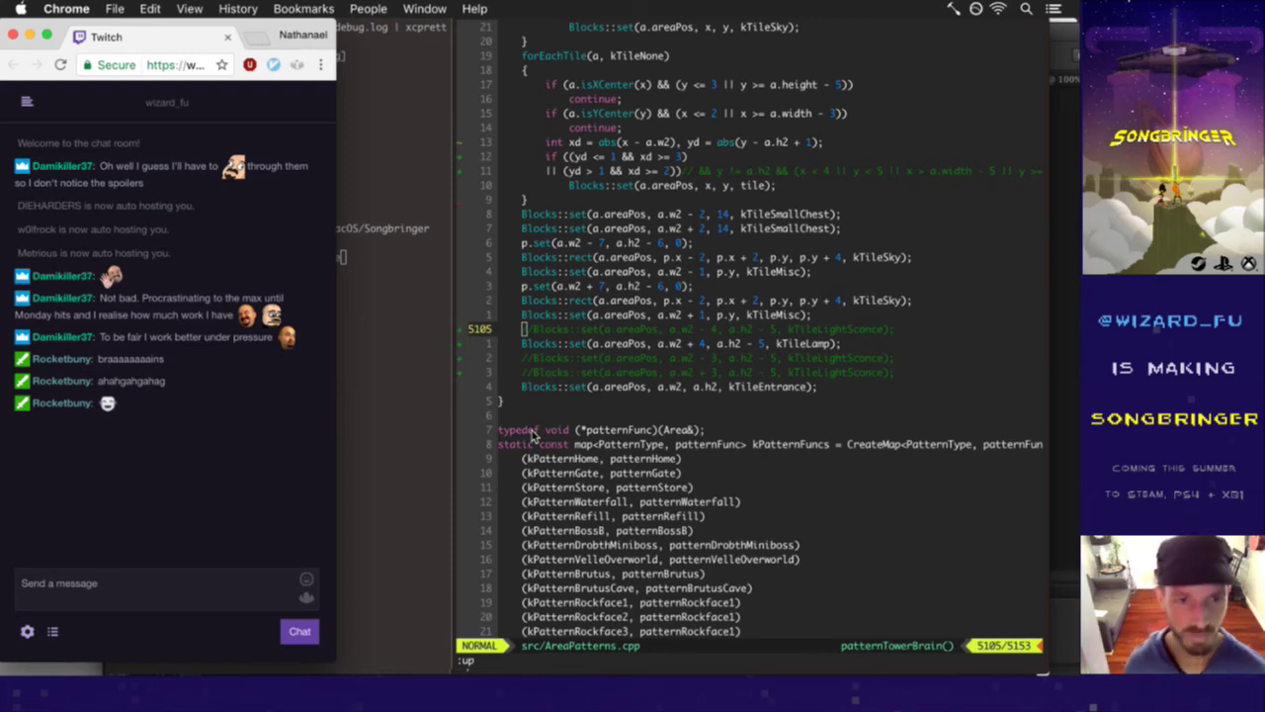
key(super+Tab)
key(j)
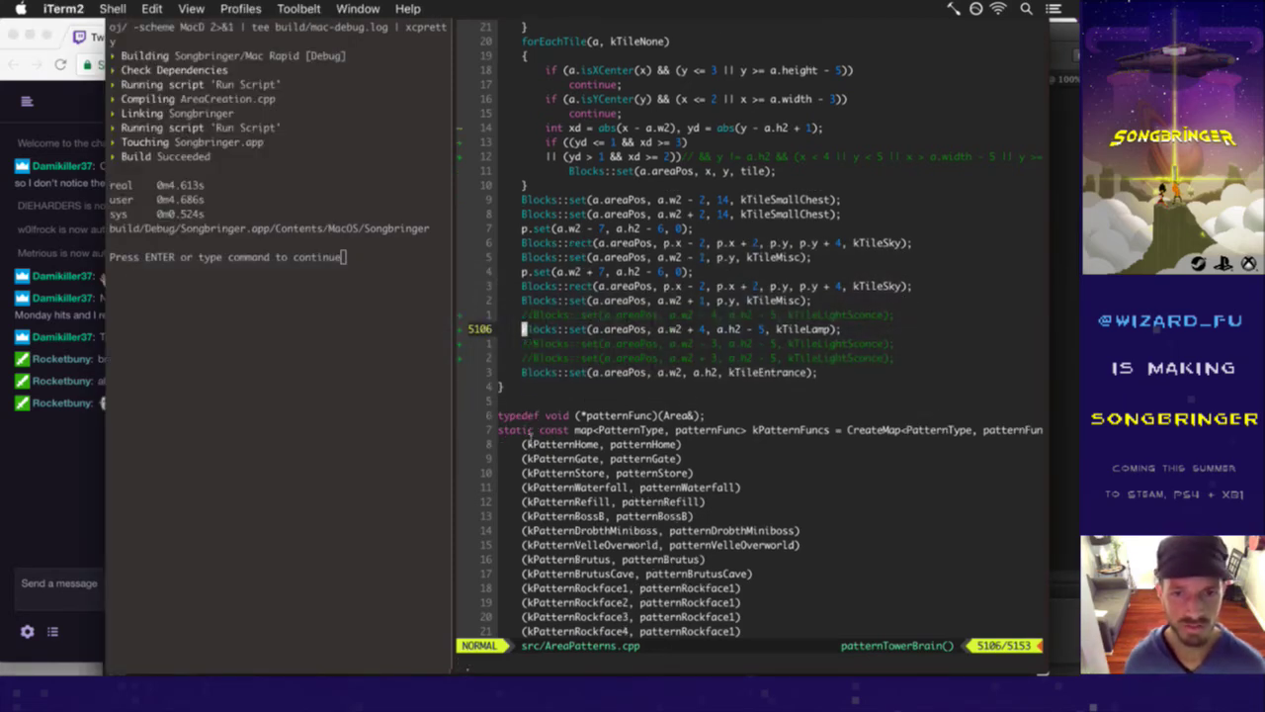
key(k)
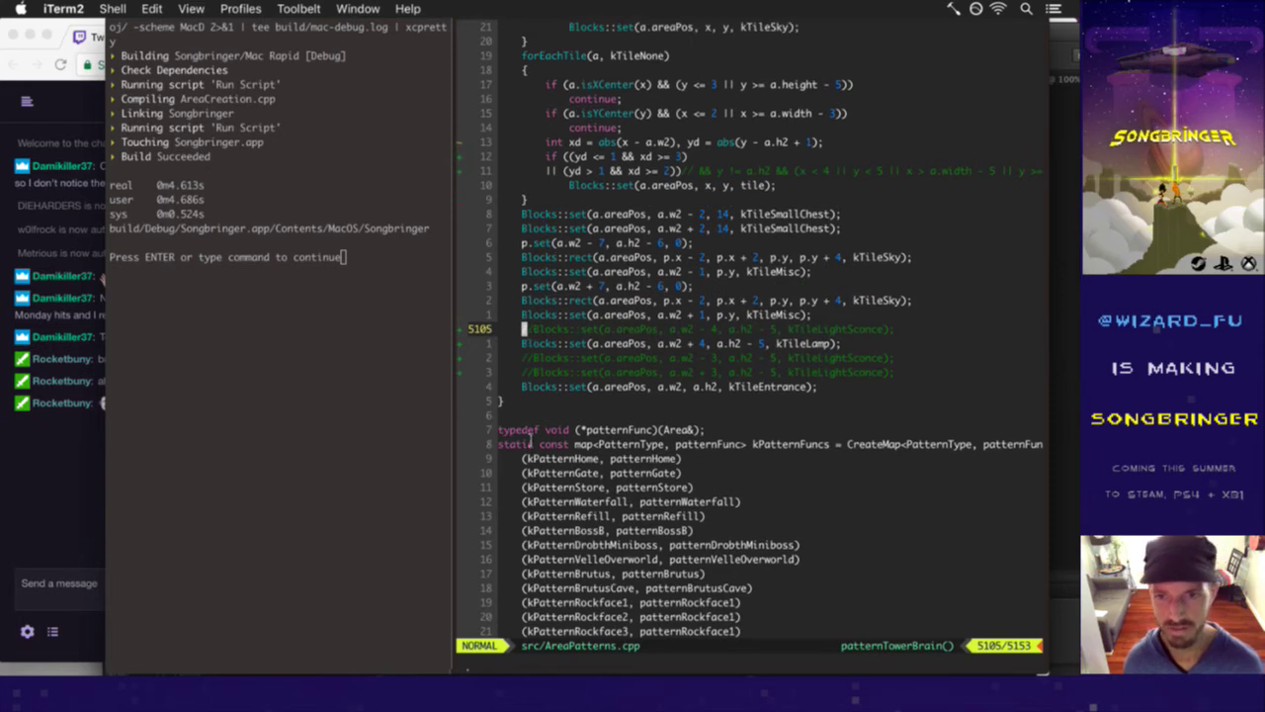
- Uncomment the a.w2 - 4 sconce line, change its tile type to kTileLamp, and save AreaPatterns.cpp
key(j)
key(j)
key(j)
key(k)
key(k)
key(k)
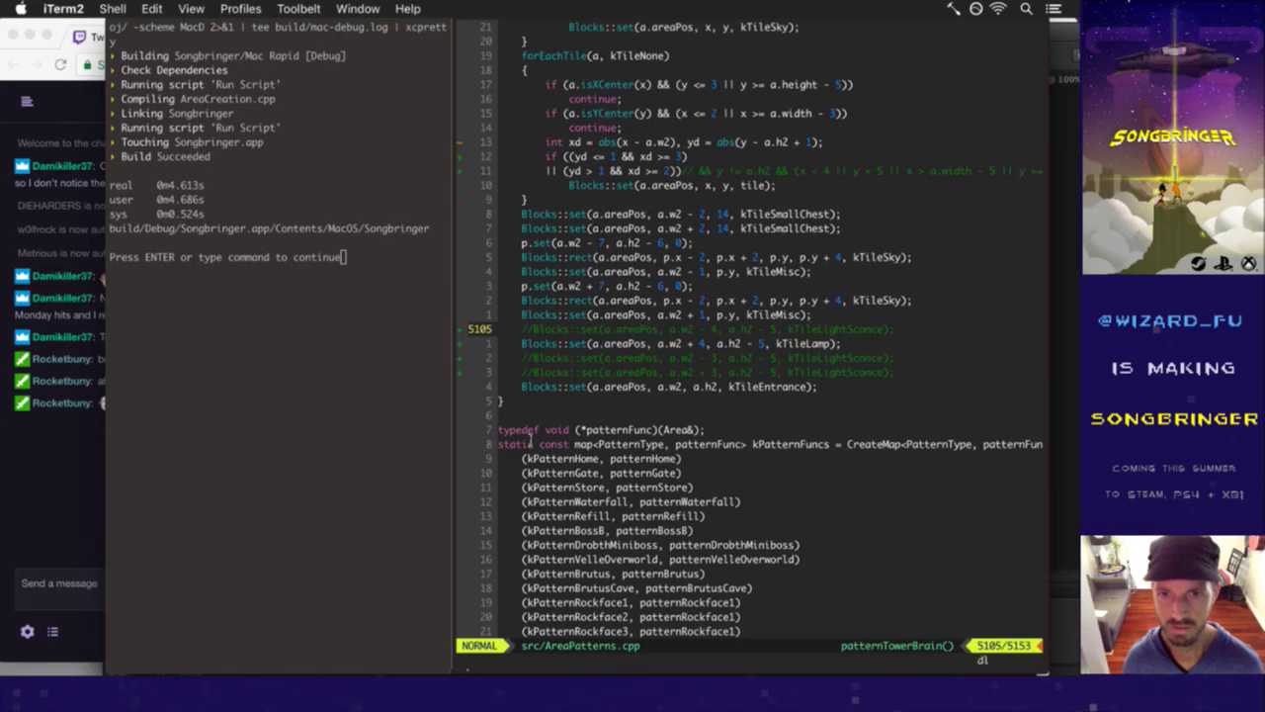
key(x)
key(x)
key(l)
key(l)
key(l)
key(l)
key(l)
key(l)
key(l)
key(l)
key(l)
key(l)
key(l)
key(l)
key(l)
key(l)
key(l)
key(l)
key(l)
key(l)
key(l)
key(l)
key(h)
text(cw)
text(Lamp)
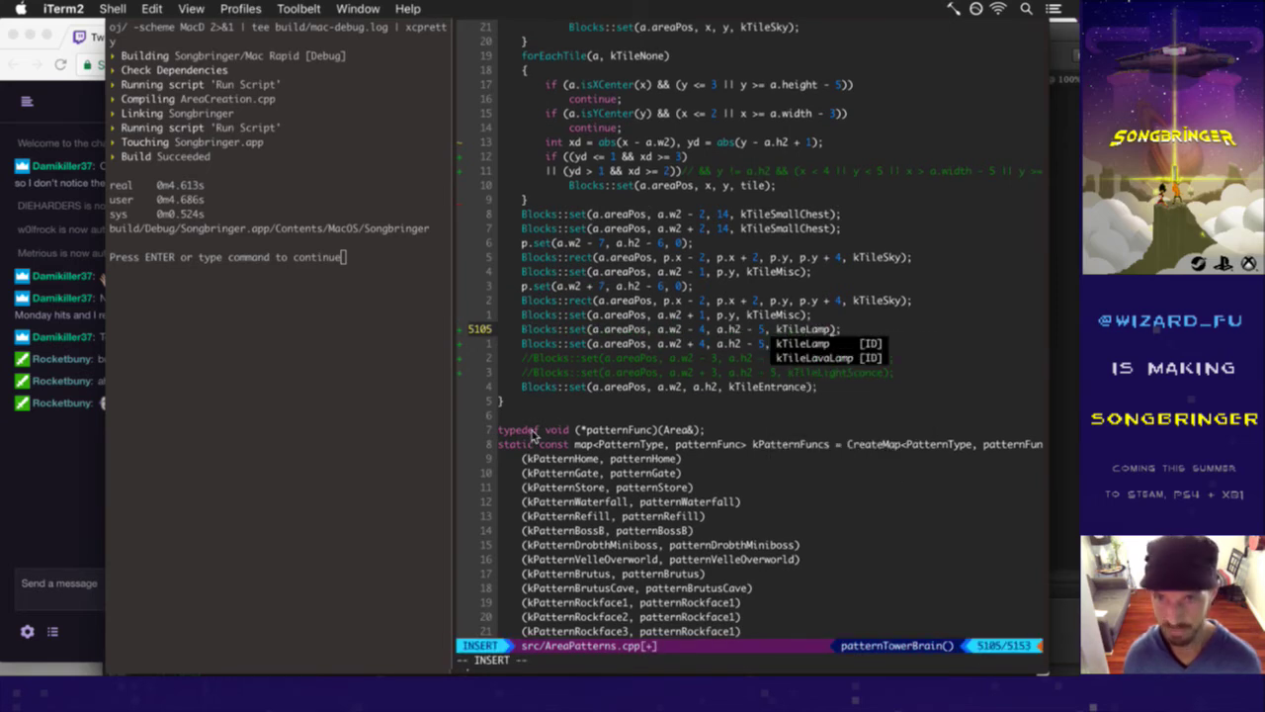
key(Escape)
text(:w)
key(Return)
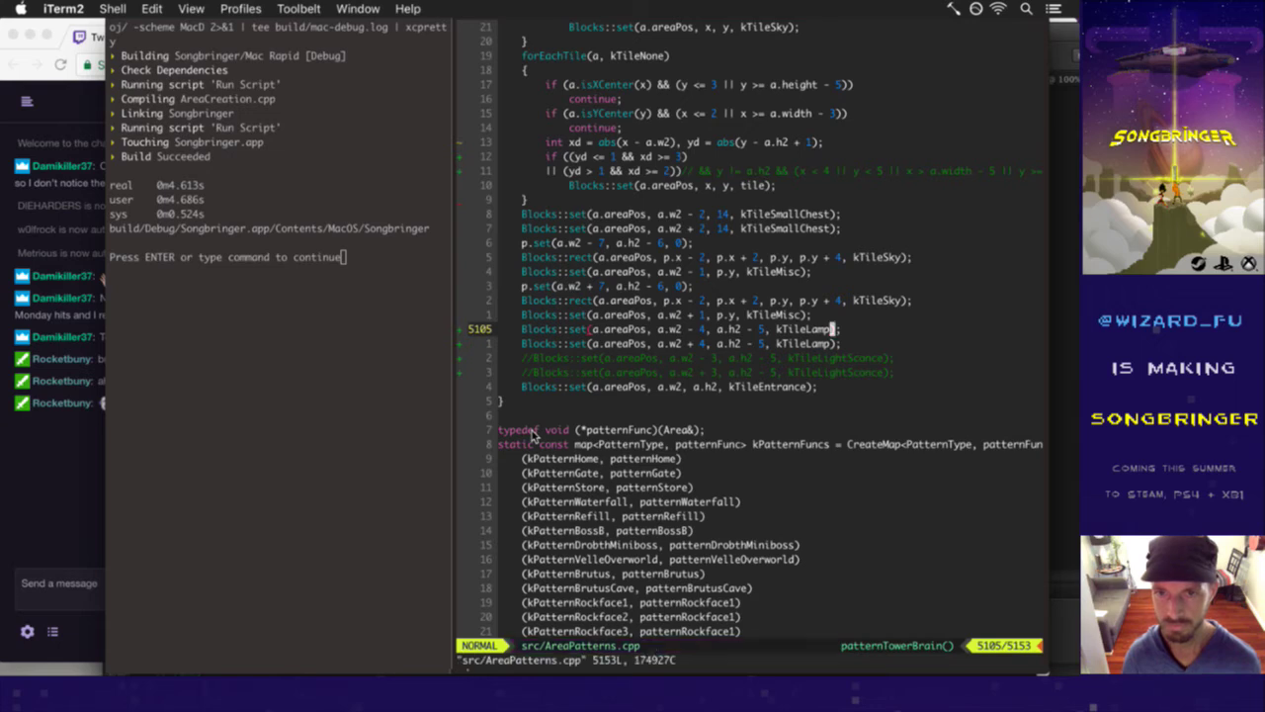
key(super+Tab)
key(super+Tab)
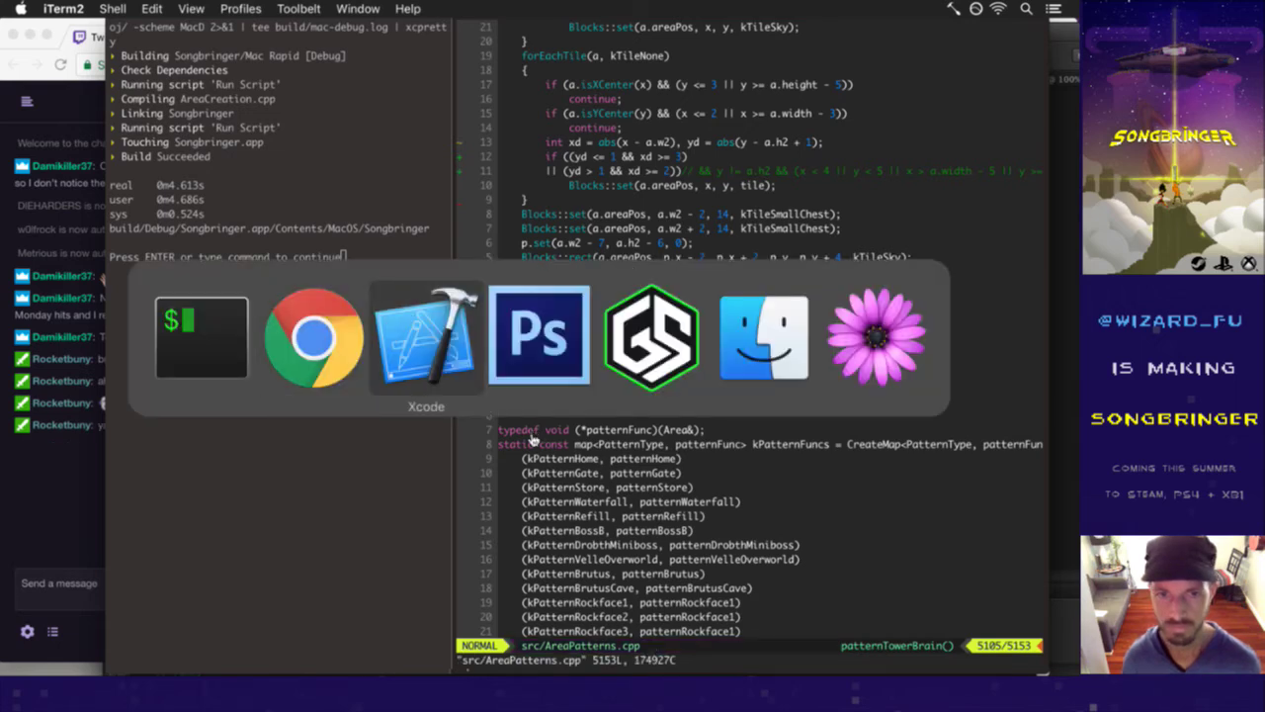
key(super+Tab)
key(super+Tab)
key(super+Tab)
key(super+Tab)
key(super+Tab)
key(super+Tab)
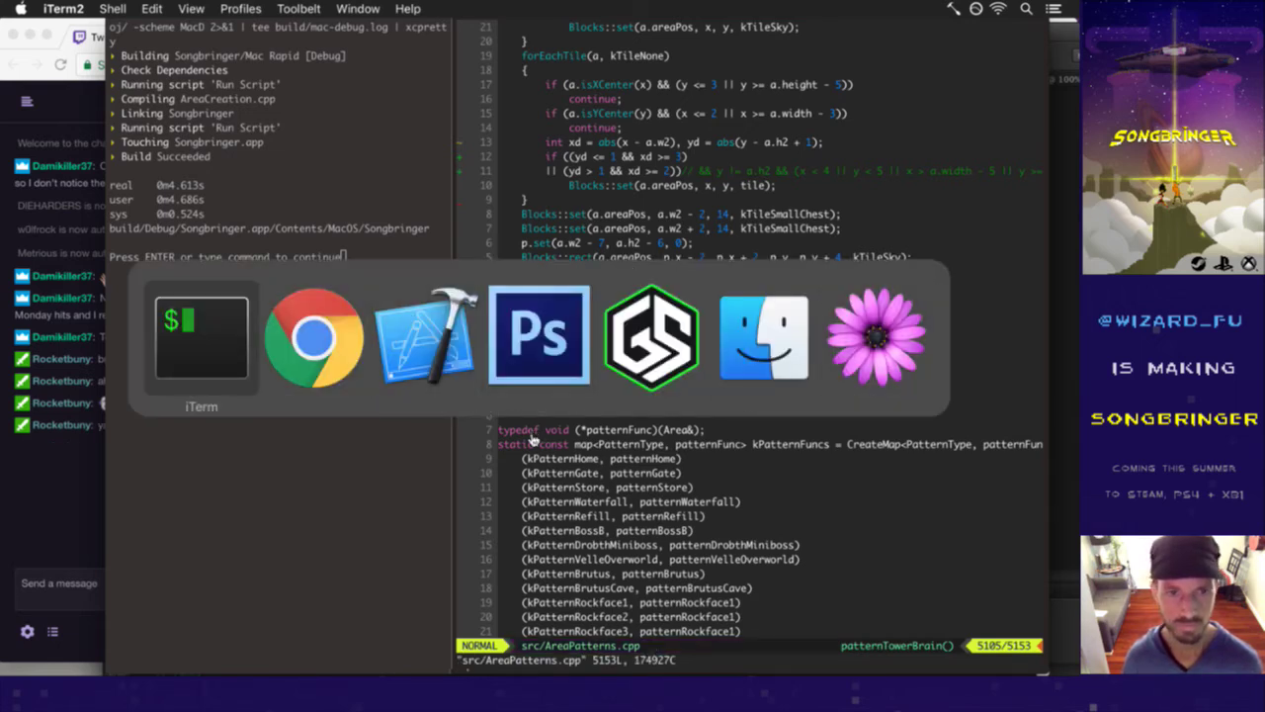
key(super+Tab)
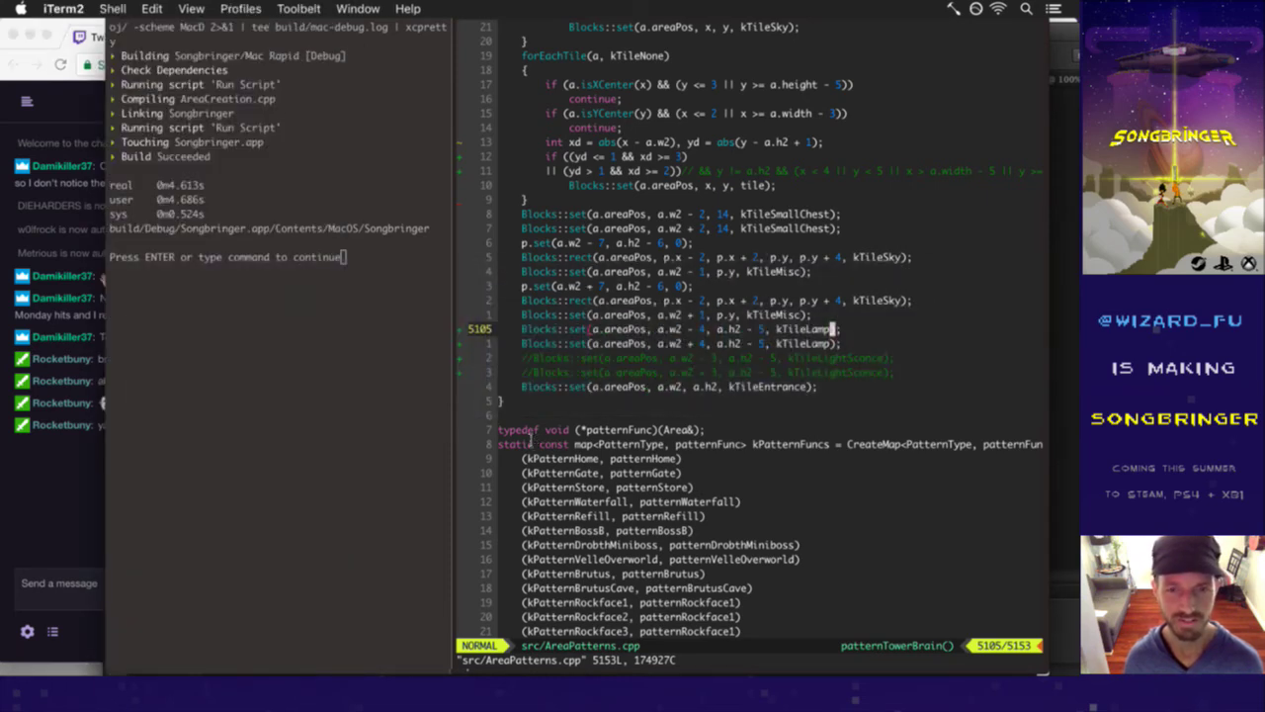
- Switch to Photoshop and zoom in on the lower part of the brain artwork in BrainE.psd
key(super+Tab)
key(super+Tab)
key(super+Tab)
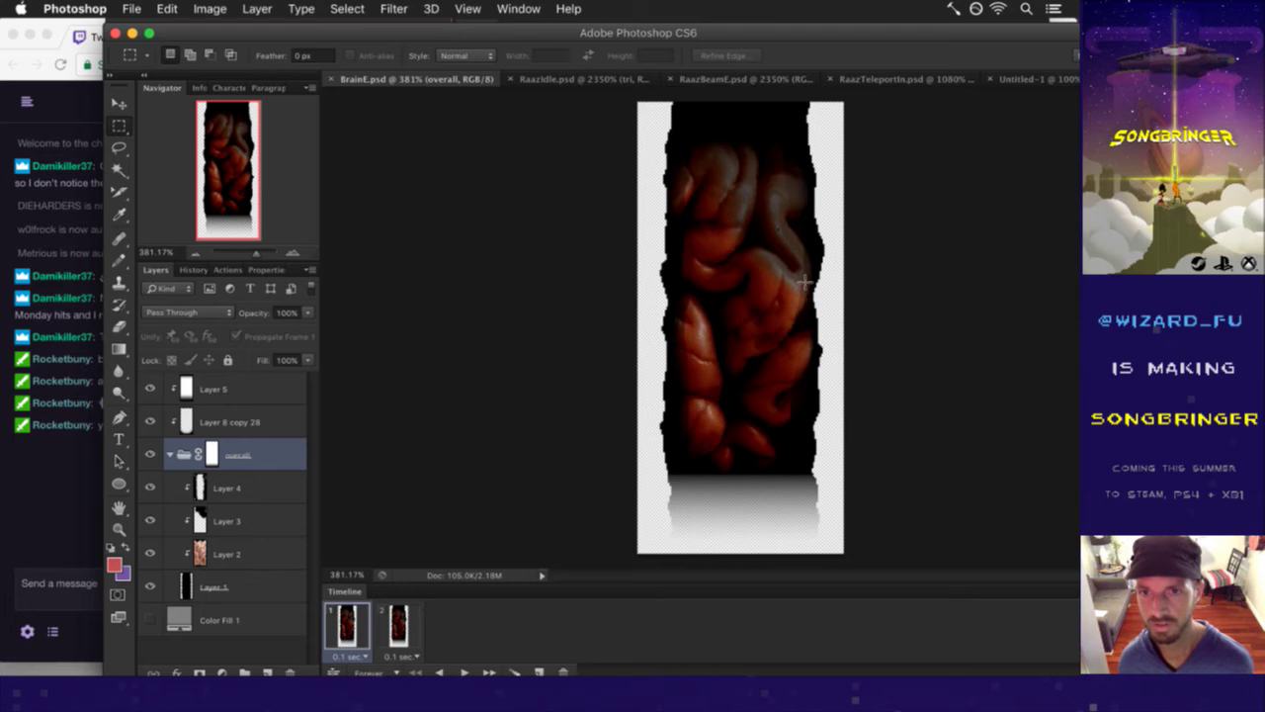
drag(820, 327, 667, 499)
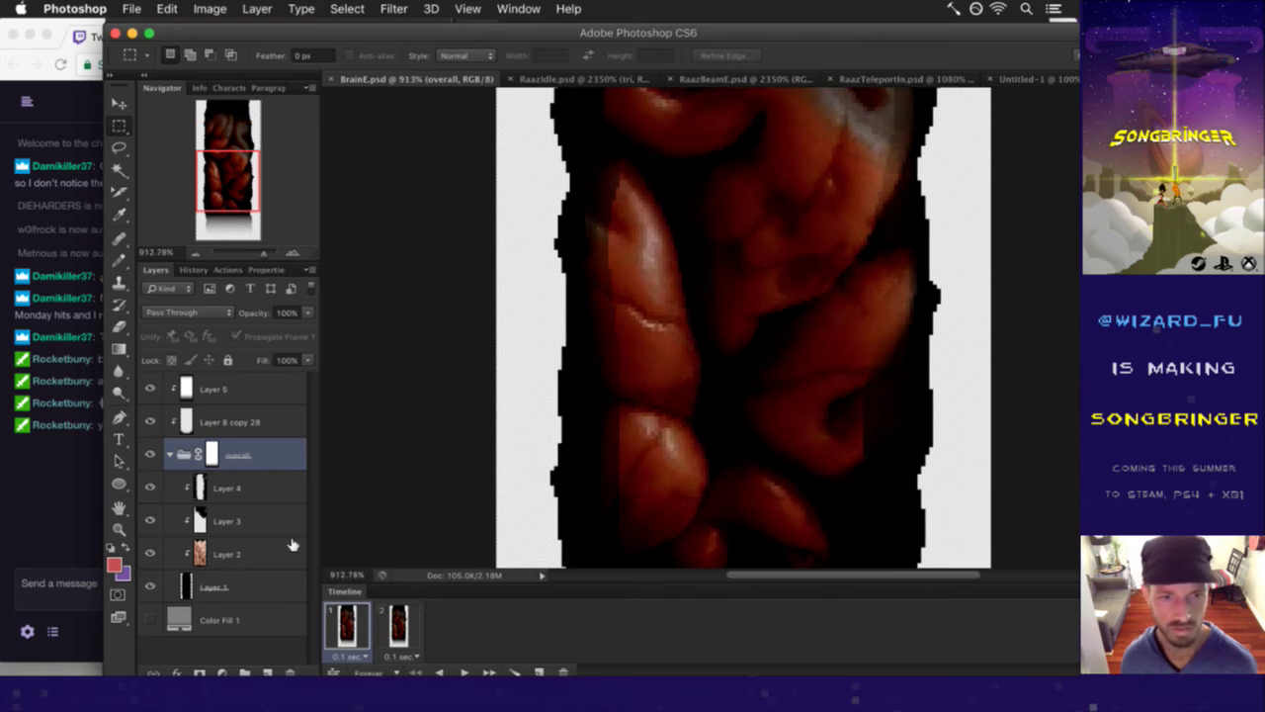
- Select Layer 4 in BrainE.psd and toggle its visibility off and on to check its edge shading
click(174, 494)
click(149, 488)
click(150, 487)
- Read the new Twitch chat messages in Chrome and return to the brain artwork in Photoshop
click(57, 492)
drag(112, 451, 150, 456)
click(229, 476)
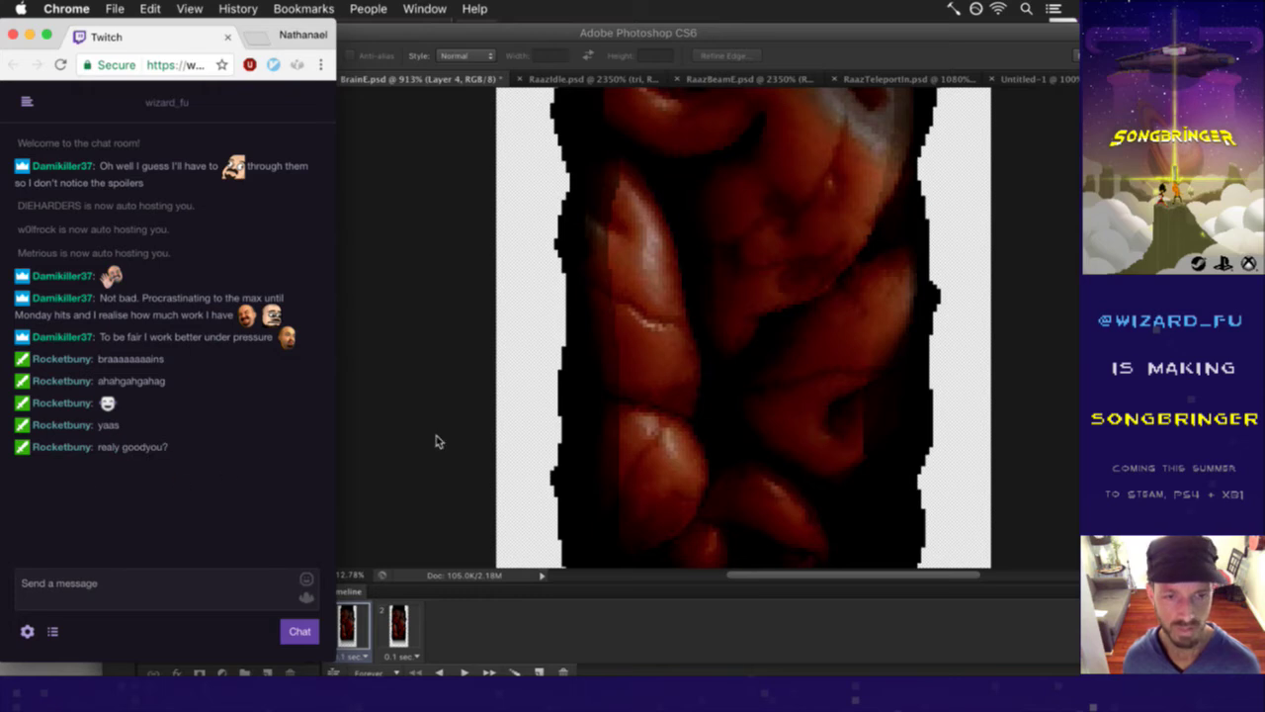
click(446, 468)
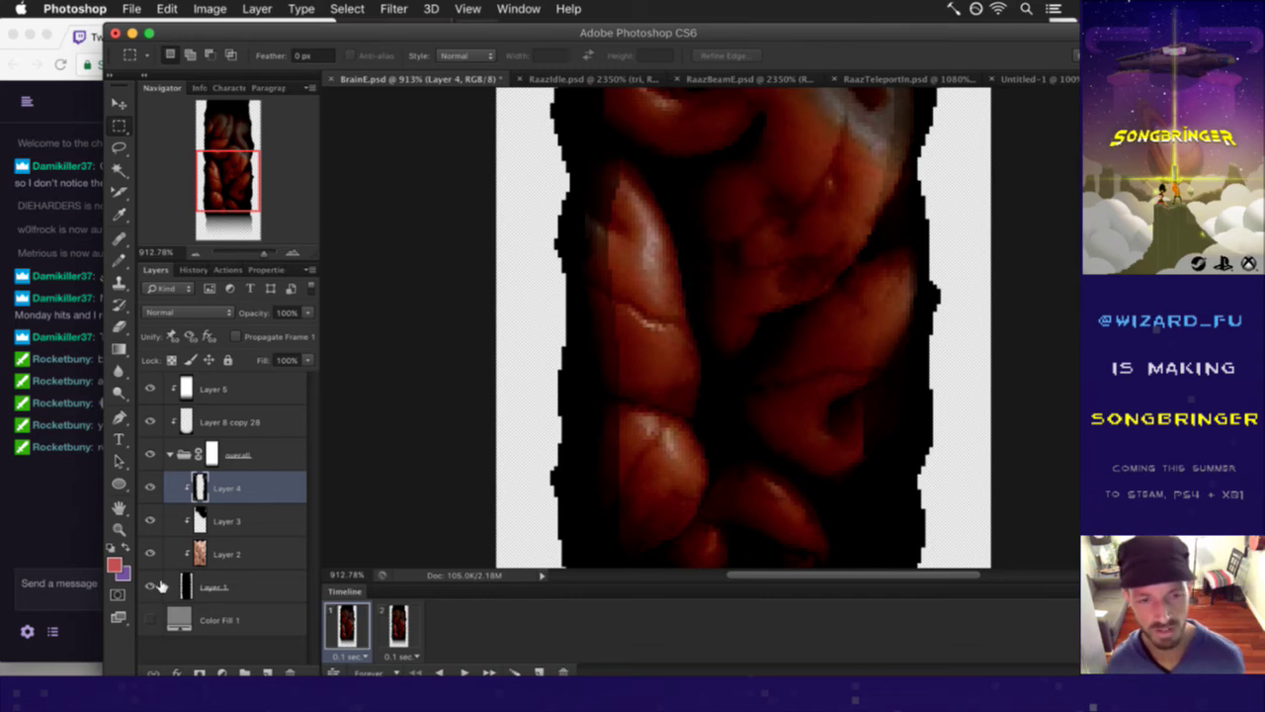
click(97, 530)
click(368, 480)
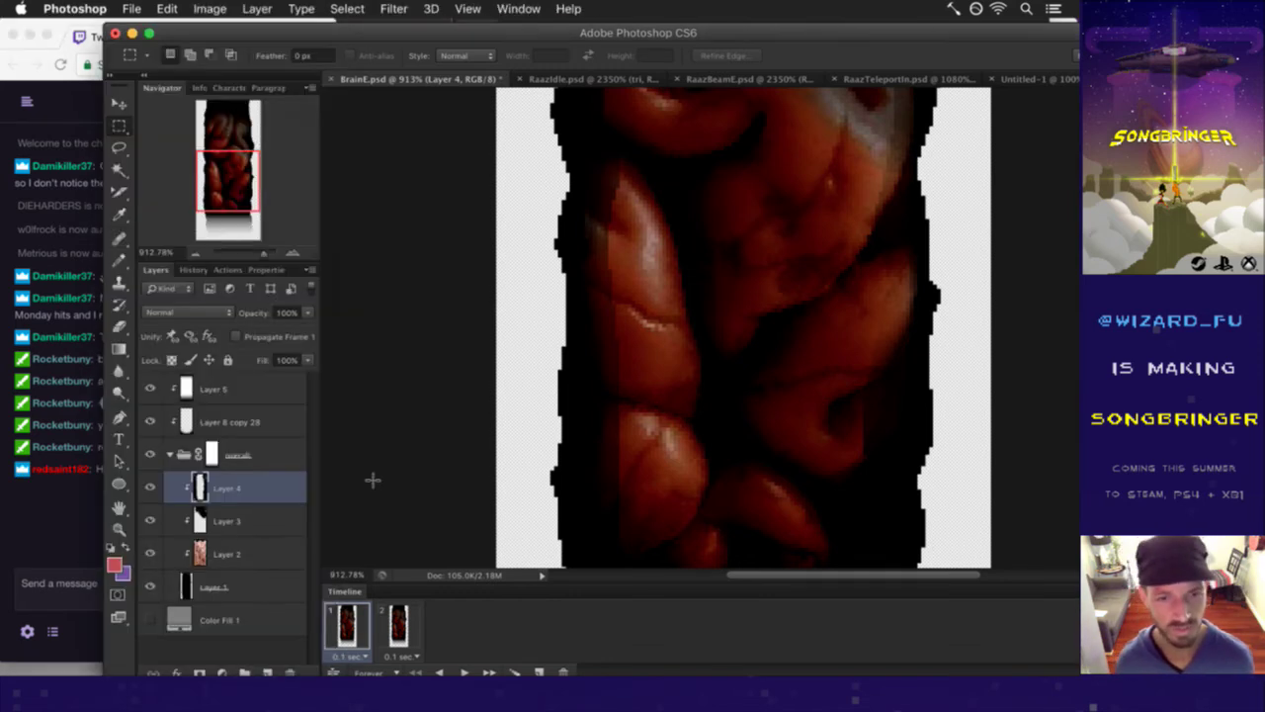
click(75, 518)
drag(105, 477, 152, 495)
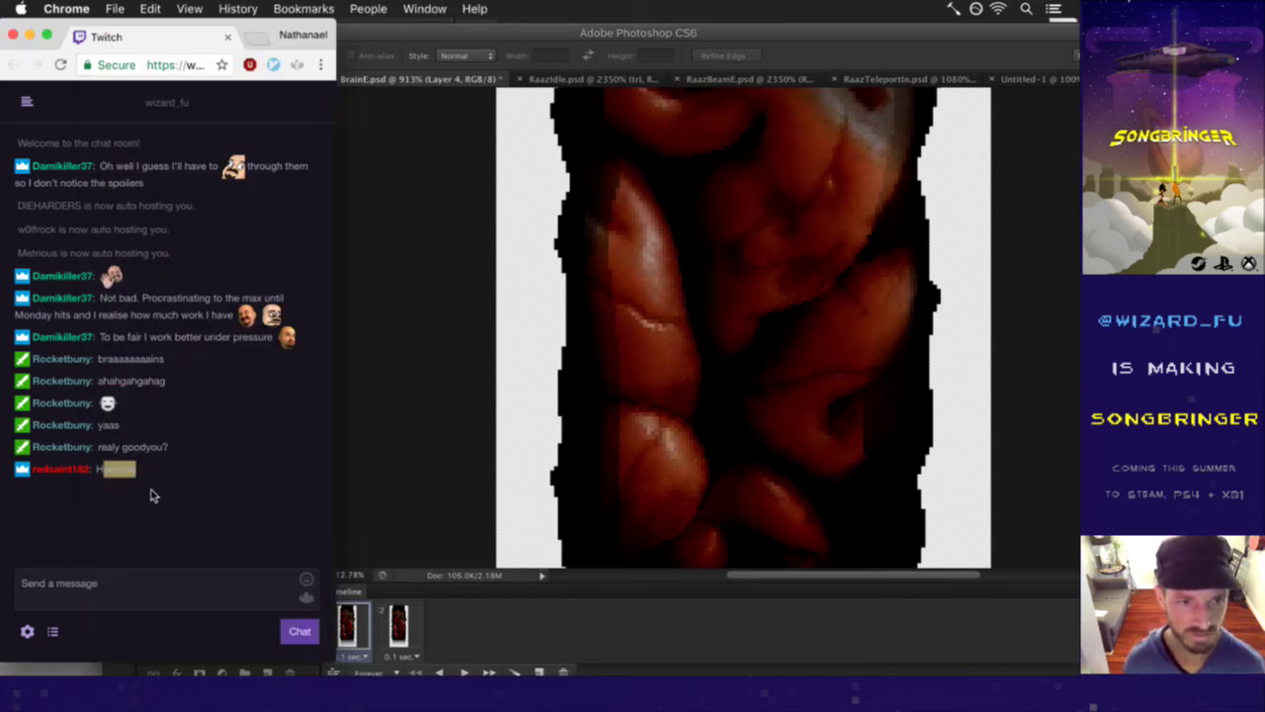
click(395, 469)
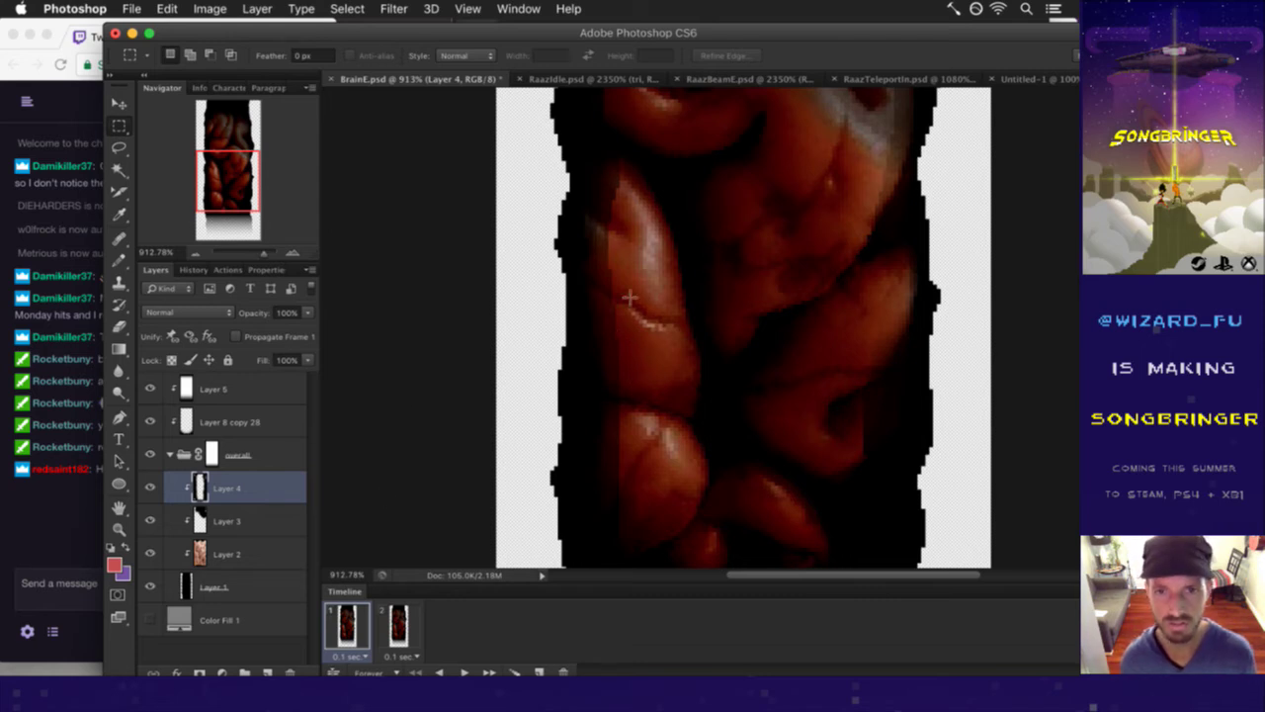
click(31, 557)
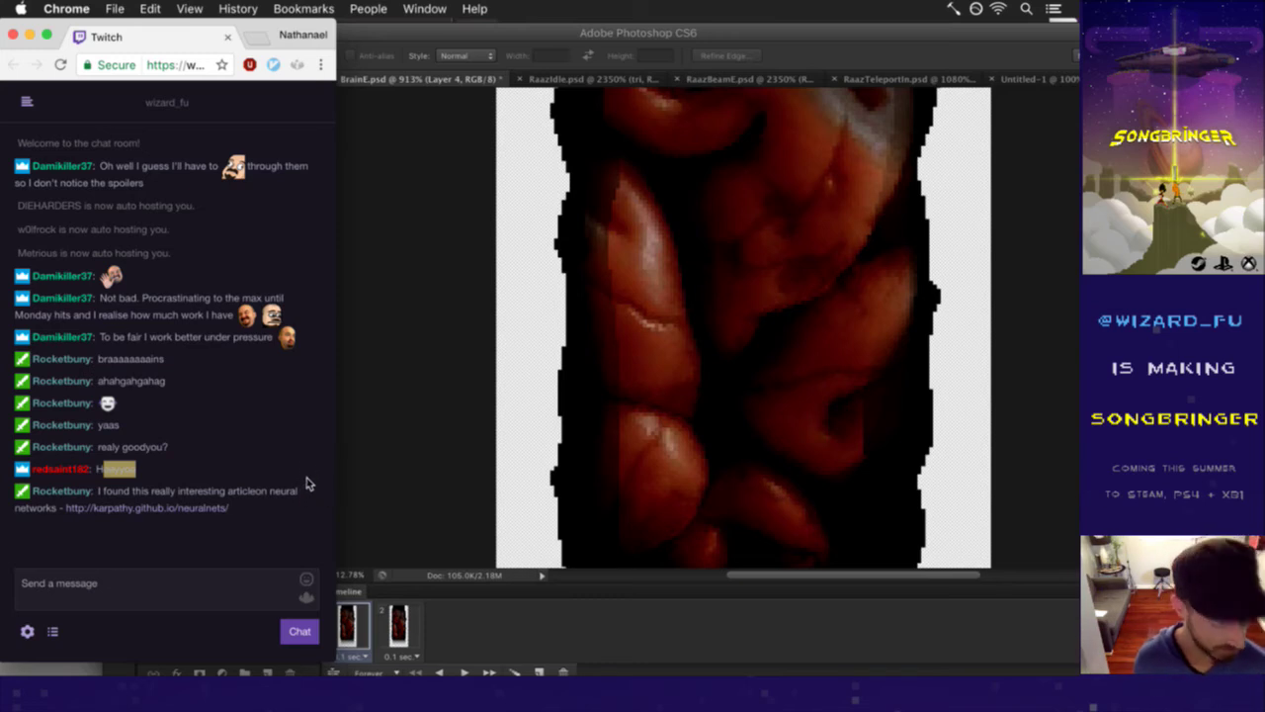
click(405, 486)
- Set the Eraser's opacity to 8% and erase Layer 4's dark edge shading over the folds on the brain's right side
click(148, 489)
click(149, 489)
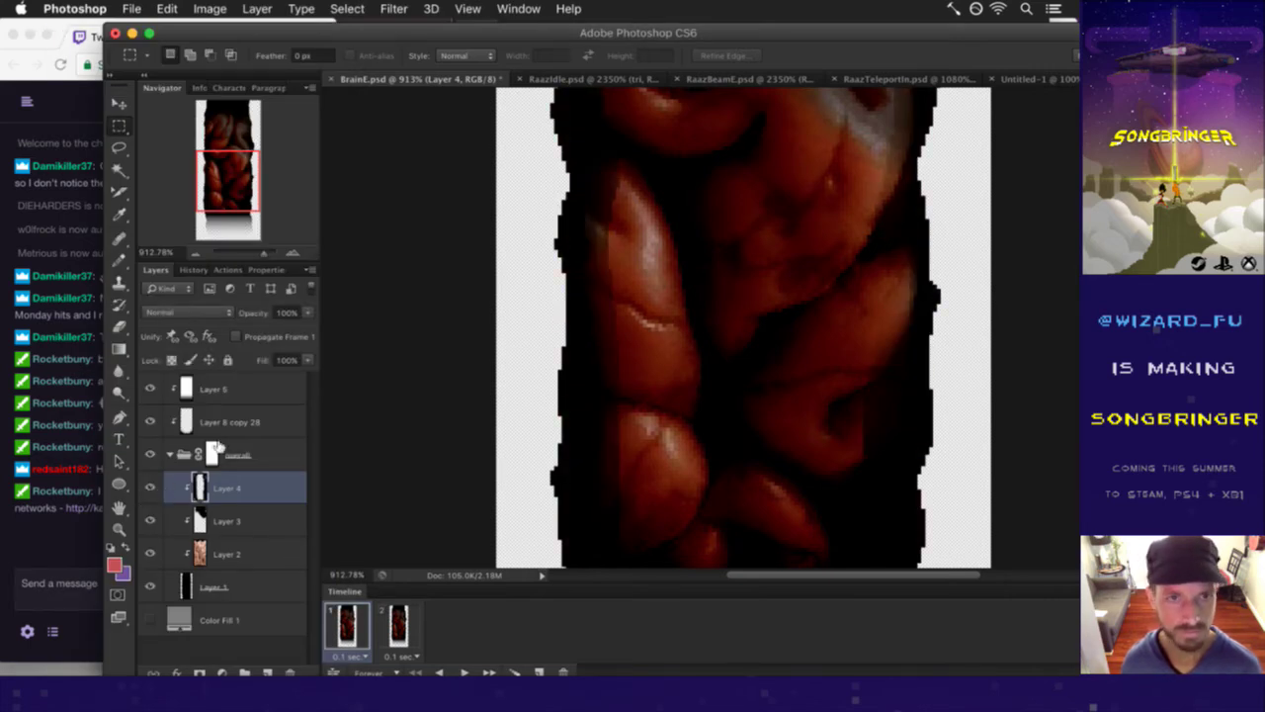
key(e)
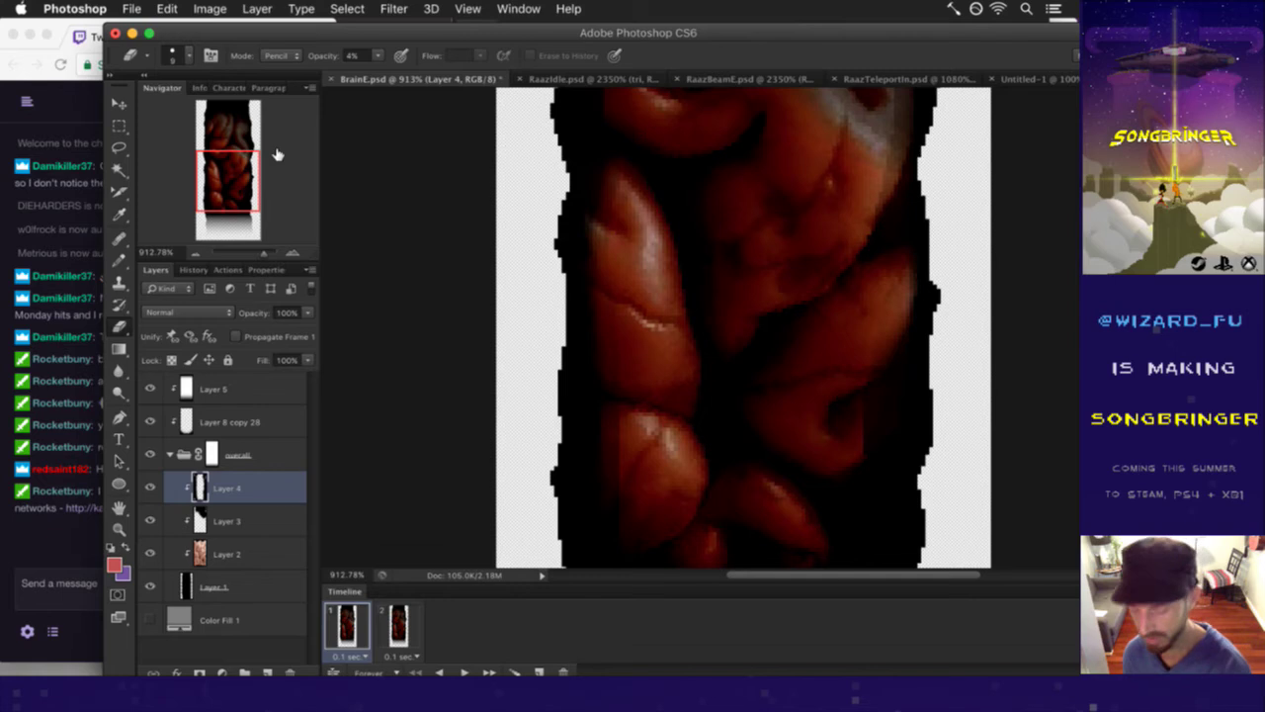
key(0)
key(8)
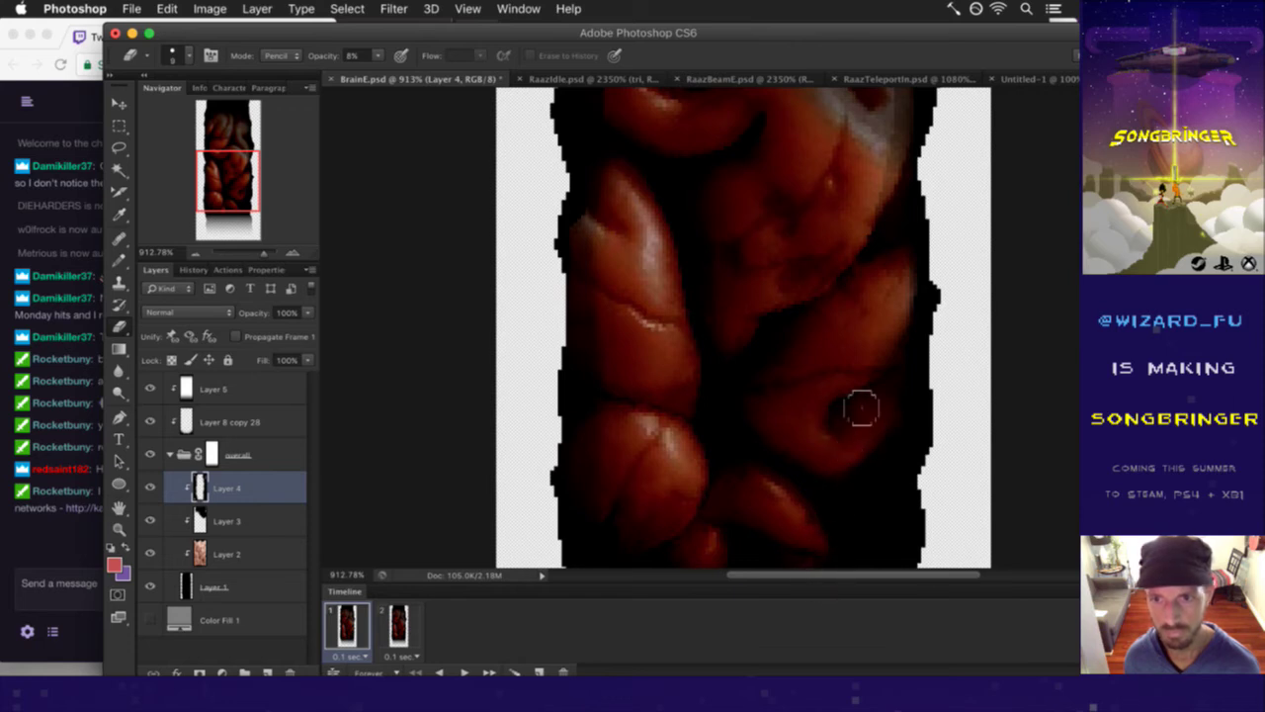
drag(888, 237, 865, 512)
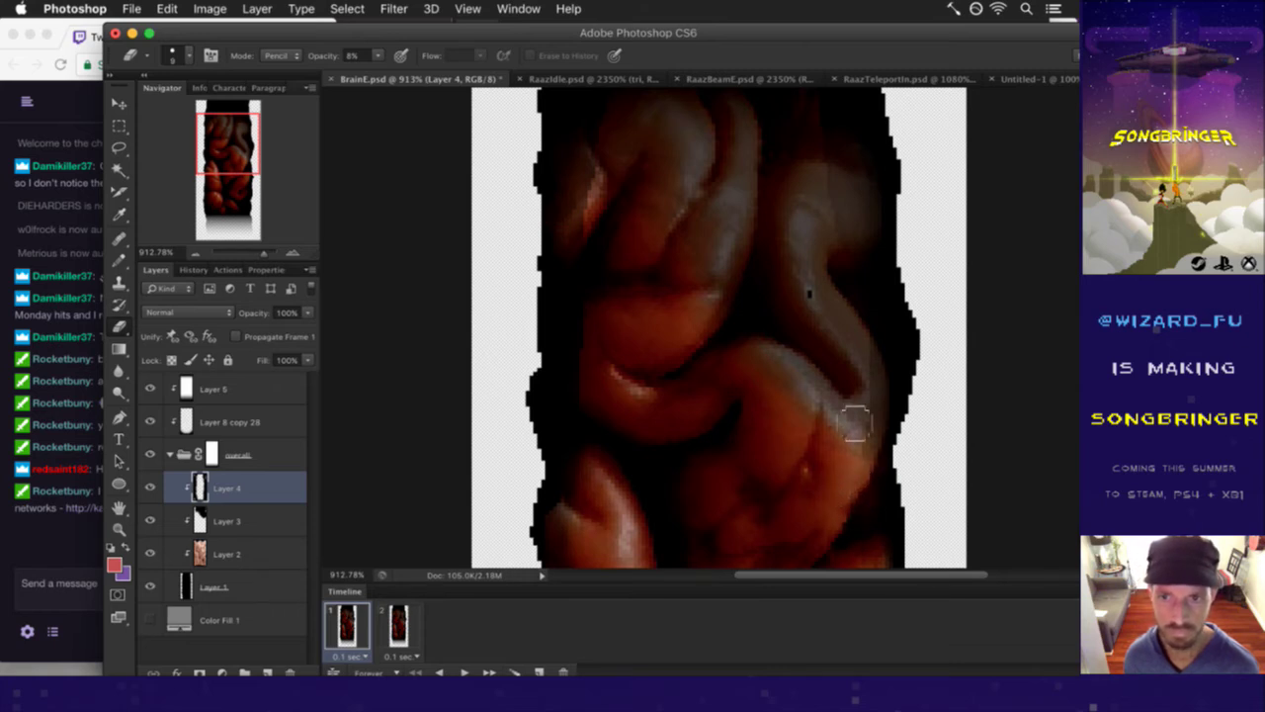
mouse_move(859, 397)
mouse_down()
mouse_move(838, 382)
mouse_move(847, 395)
mouse_move(811, 437)
mouse_up()
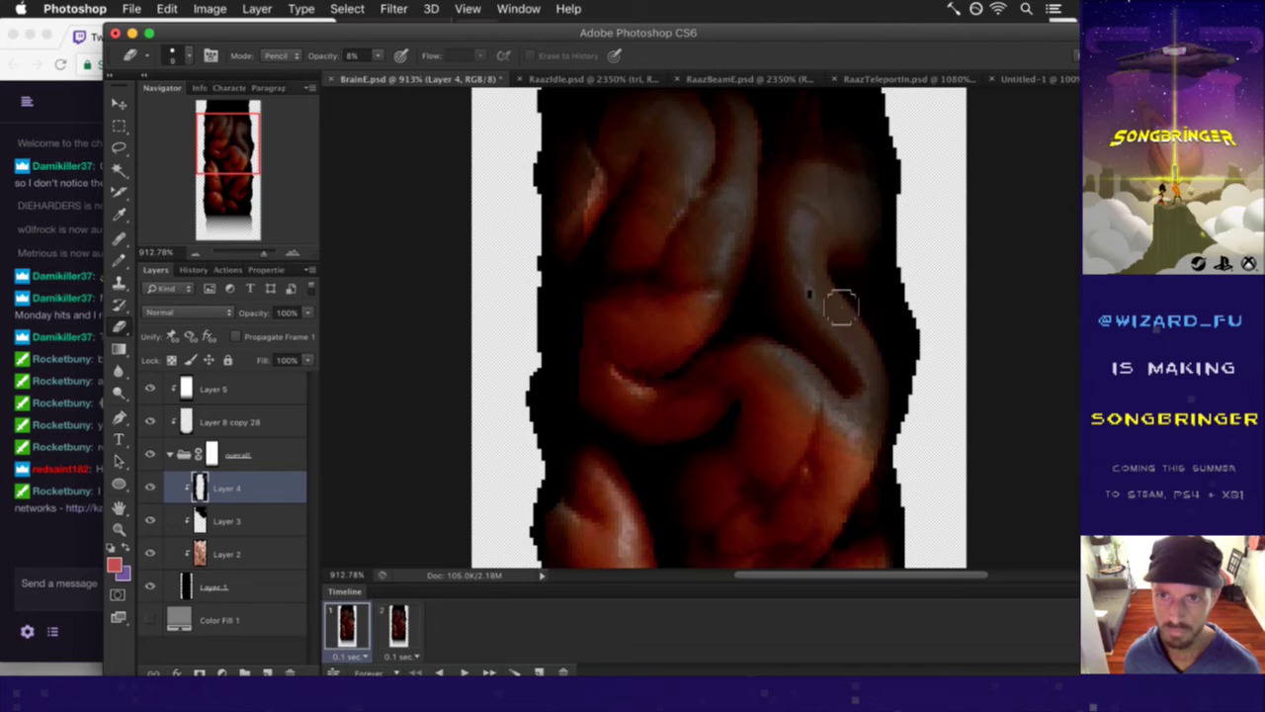
drag(833, 246, 825, 377)
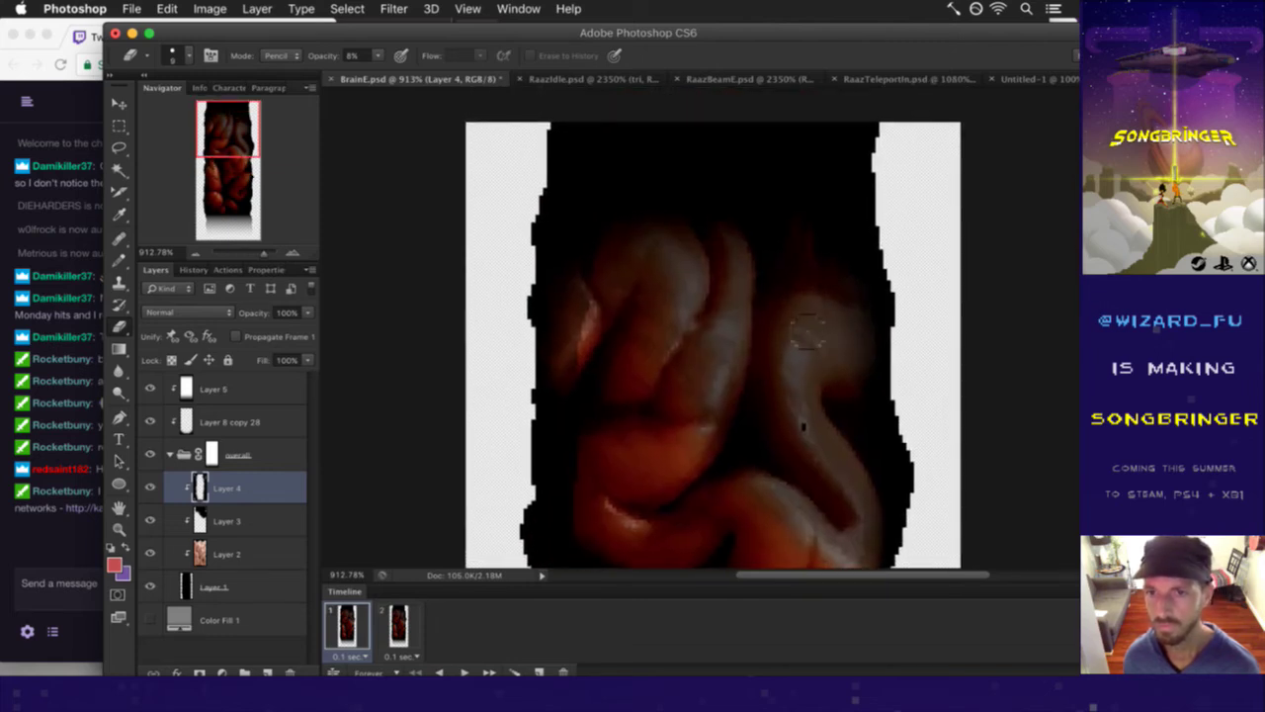
- Erase Layer 4's dark shading over the brain's upper-left folds and compare the last stroke by undoing and restoring it
mouse_move(575, 333)
mouse_down()
mouse_move(587, 339)
mouse_move(587, 294)
mouse_move(576, 385)
mouse_move(594, 280)
mouse_move(583, 368)
mouse_up()
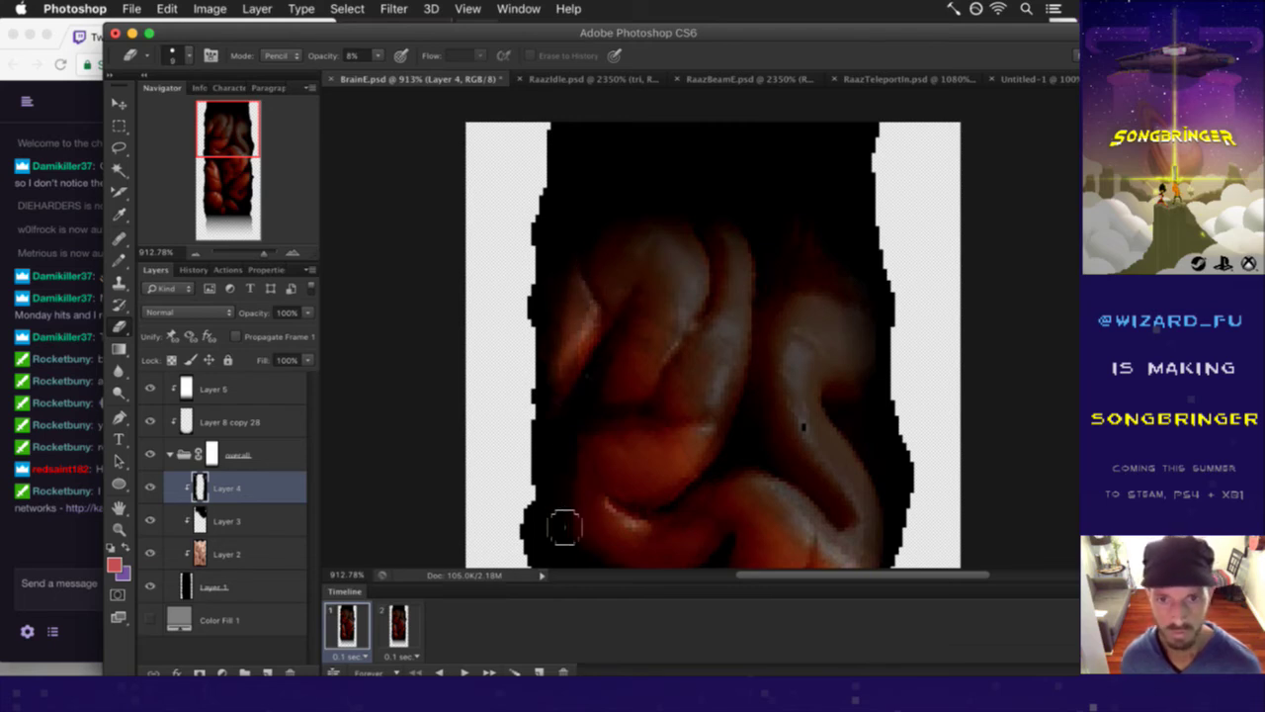
mouse_move(612, 522)
mouse_down()
mouse_move(644, 285)
mouse_move(615, 320)
mouse_move(635, 345)
mouse_move(600, 289)
mouse_move(611, 277)
mouse_move(594, 303)
mouse_move(615, 385)
mouse_move(588, 437)
mouse_move(609, 485)
mouse_up()
drag(643, 571, 633, 546)
key(super+z)
key(super+z)
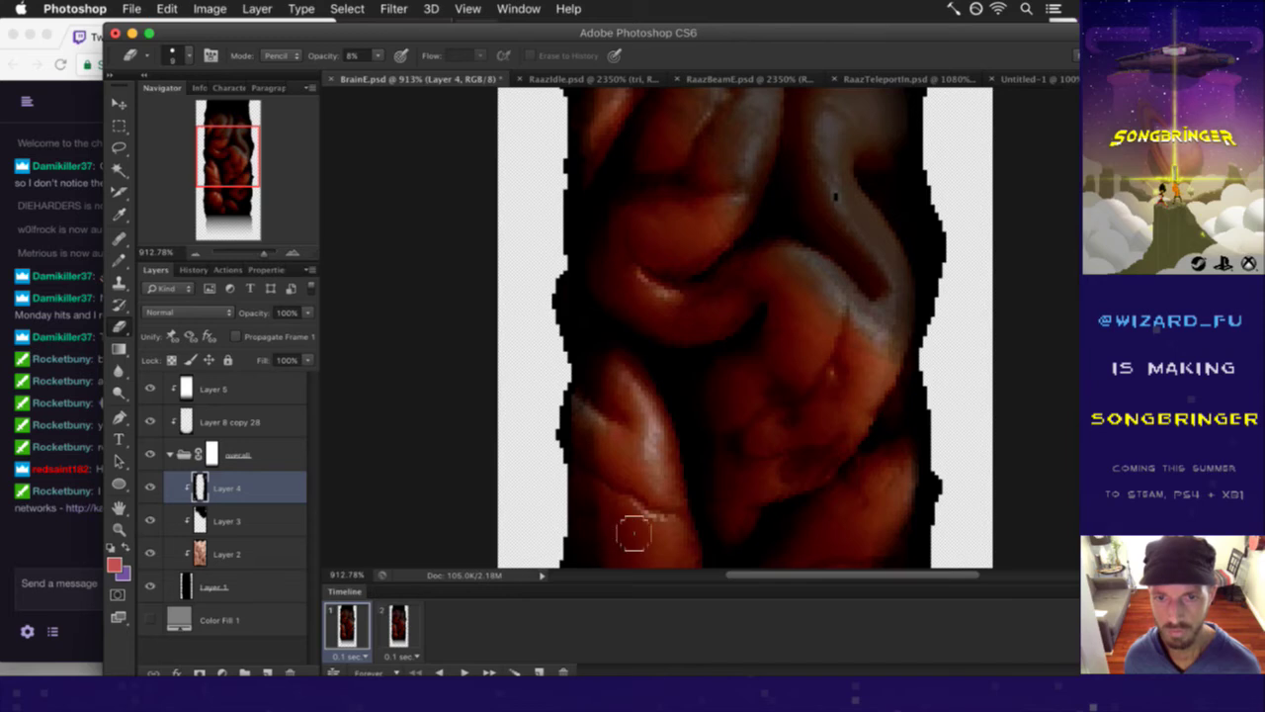
- Lighten Layer 4's edge shading over the lower-left folds and look over the artwork from its base upward
drag(655, 503, 665, 265)
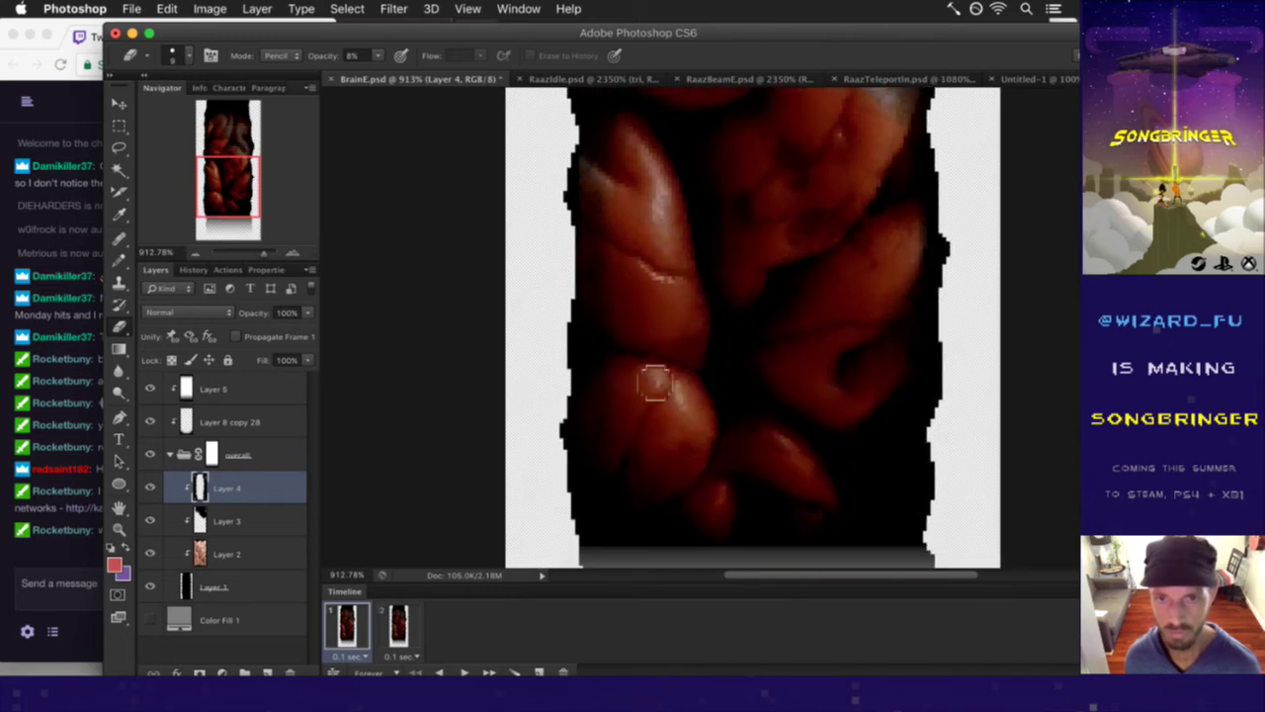
key(super+Tab)
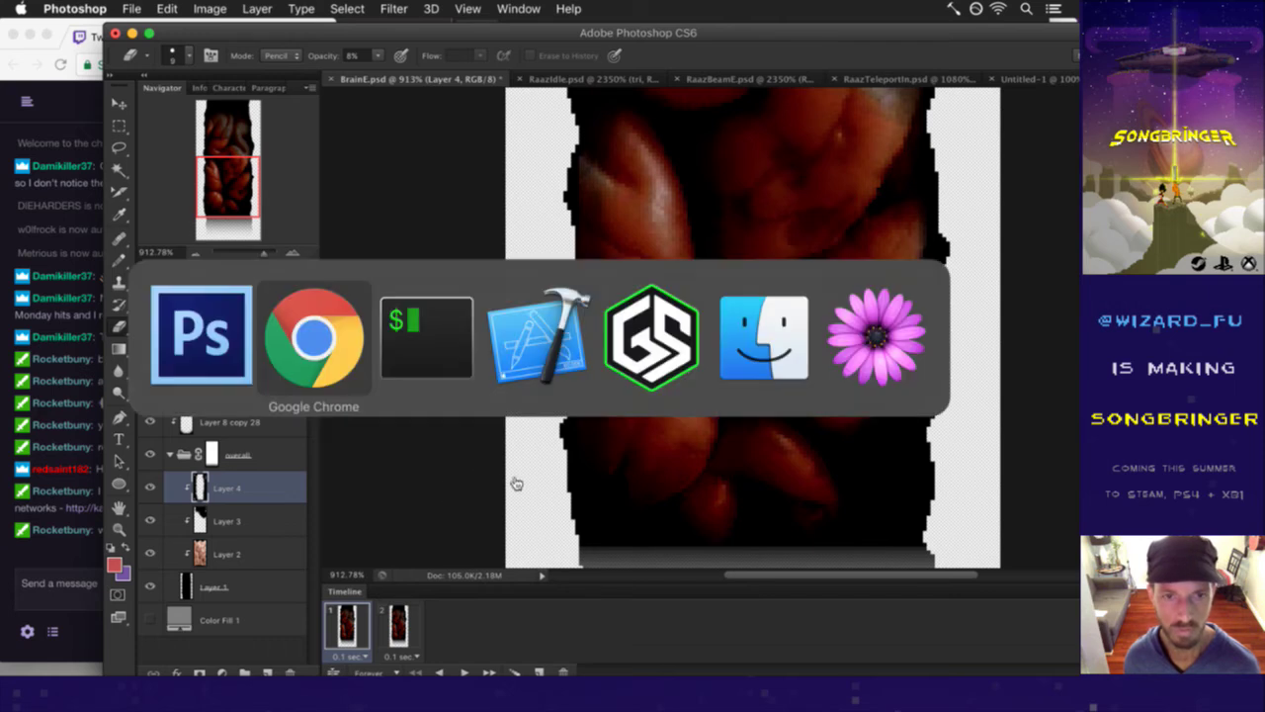
click(471, 522)
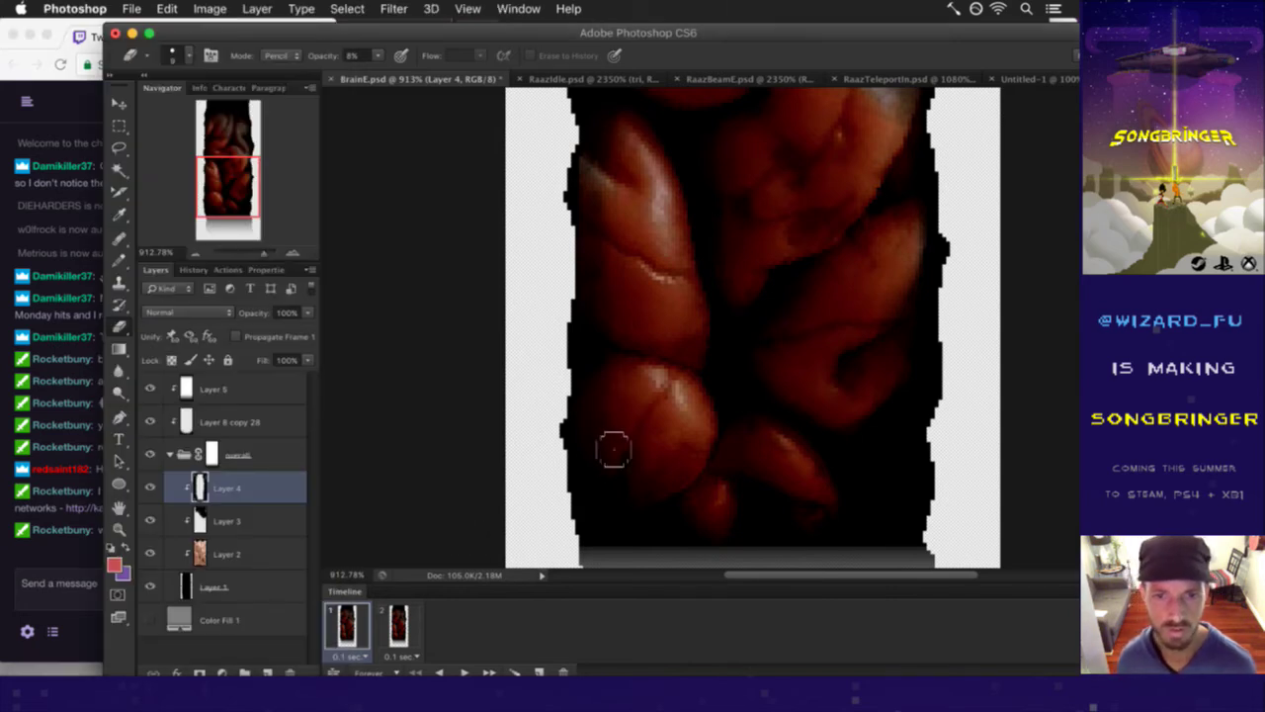
drag(656, 473, 658, 271)
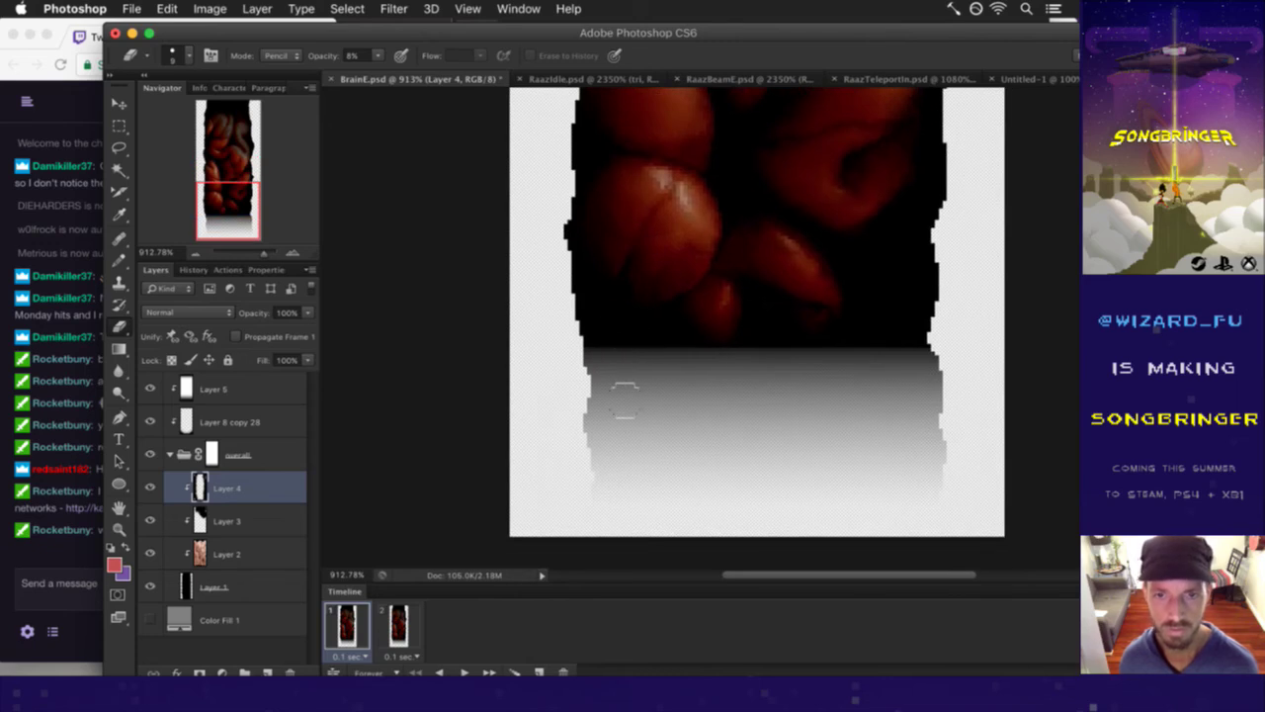
drag(791, 351, 765, 432)
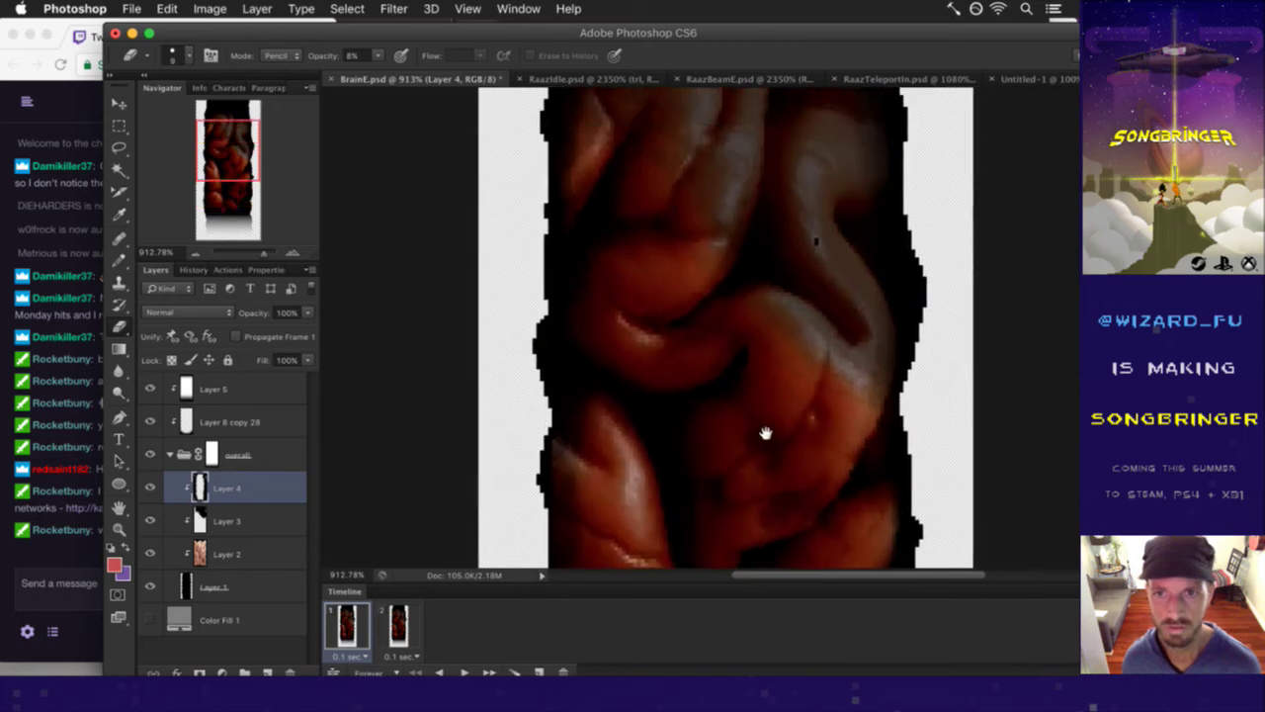
- Select Layer 3, review the whole brain artwork at a reduced zoom, and save BrainE.psd
click(206, 517)
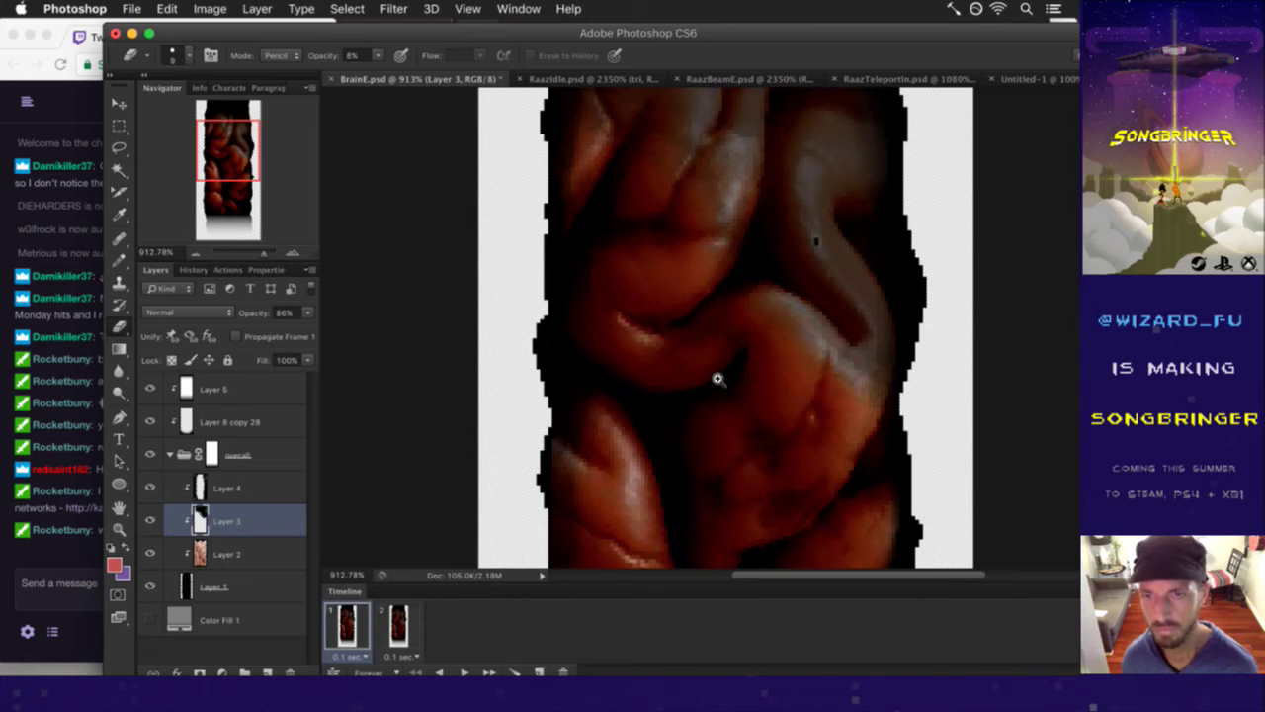
scroll(669, 362, down, 3)
scroll(665, 370, down, 2)
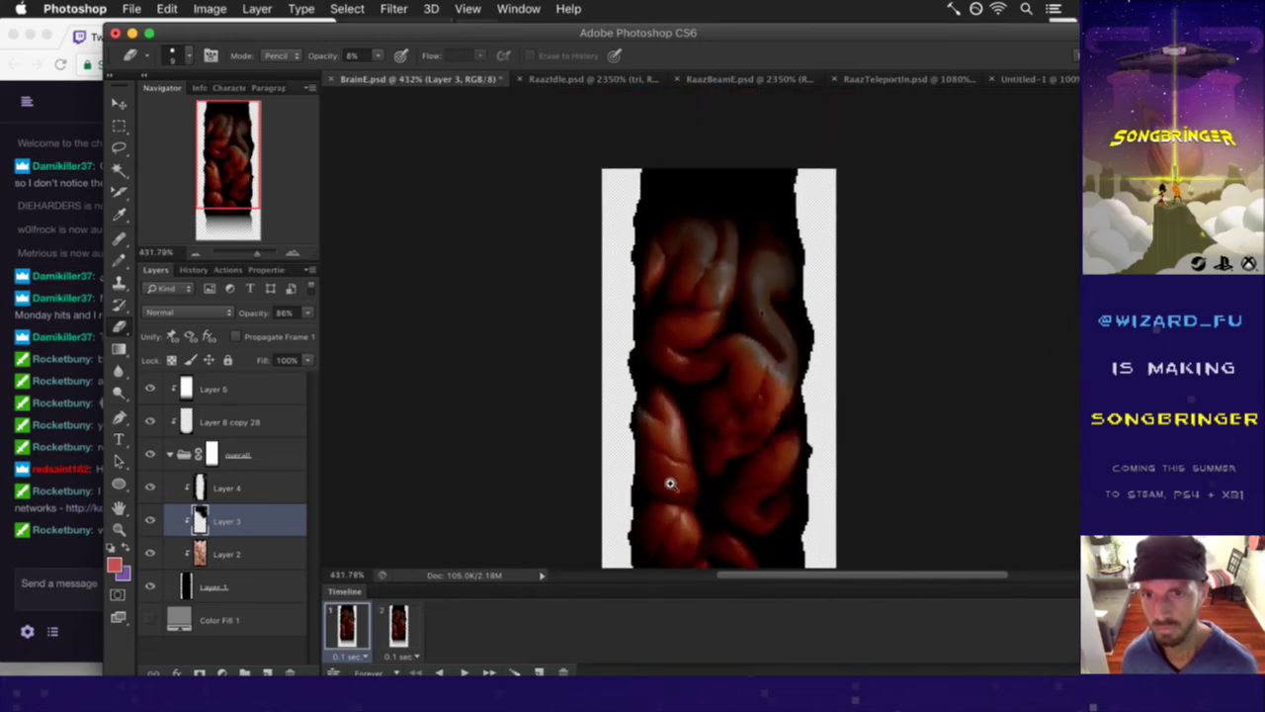
drag(708, 482, 686, 362)
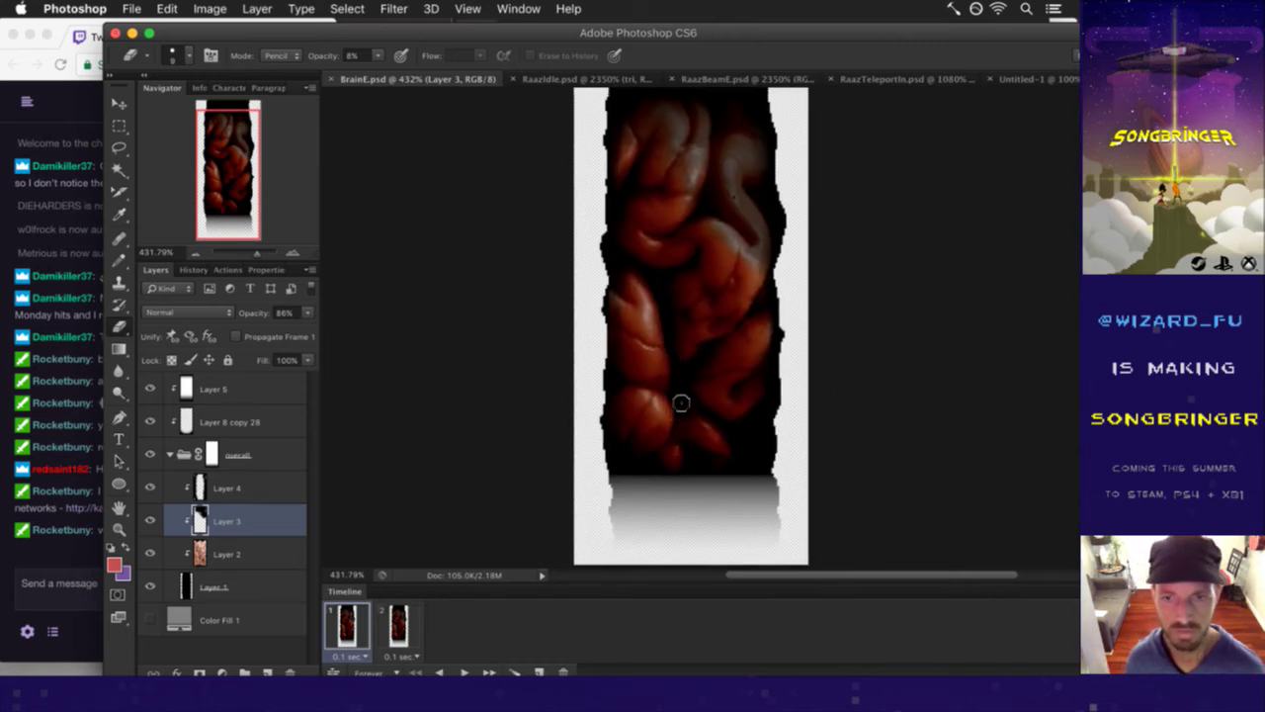
- Read the latest Twitch chat questions in Chrome and return to BrainE.psd in Photoshop
click(66, 565)
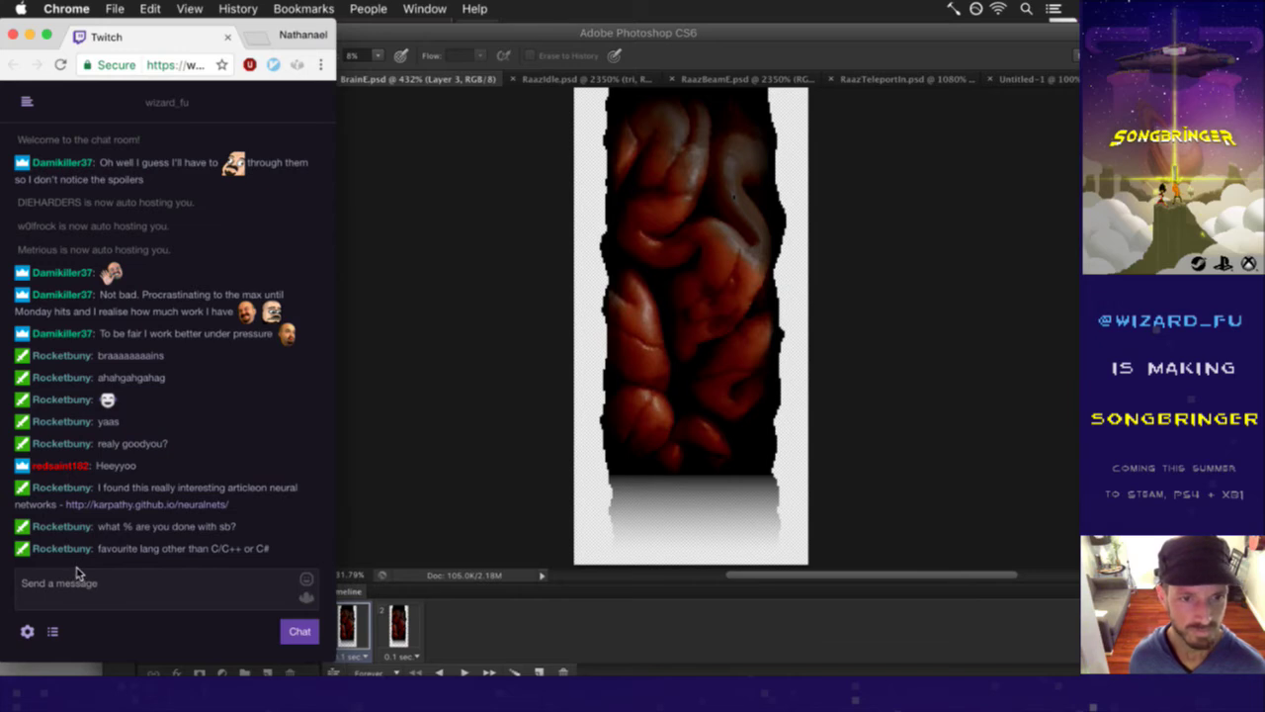
drag(140, 550, 202, 553)
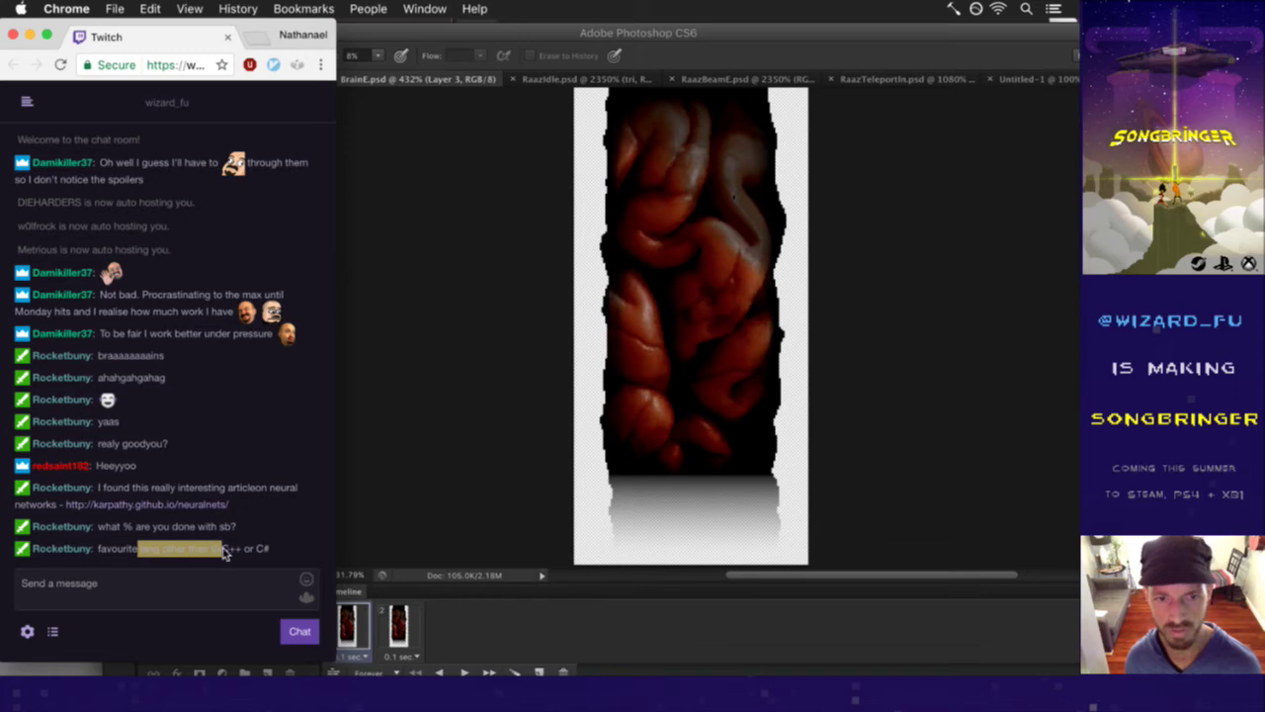
click(220, 547)
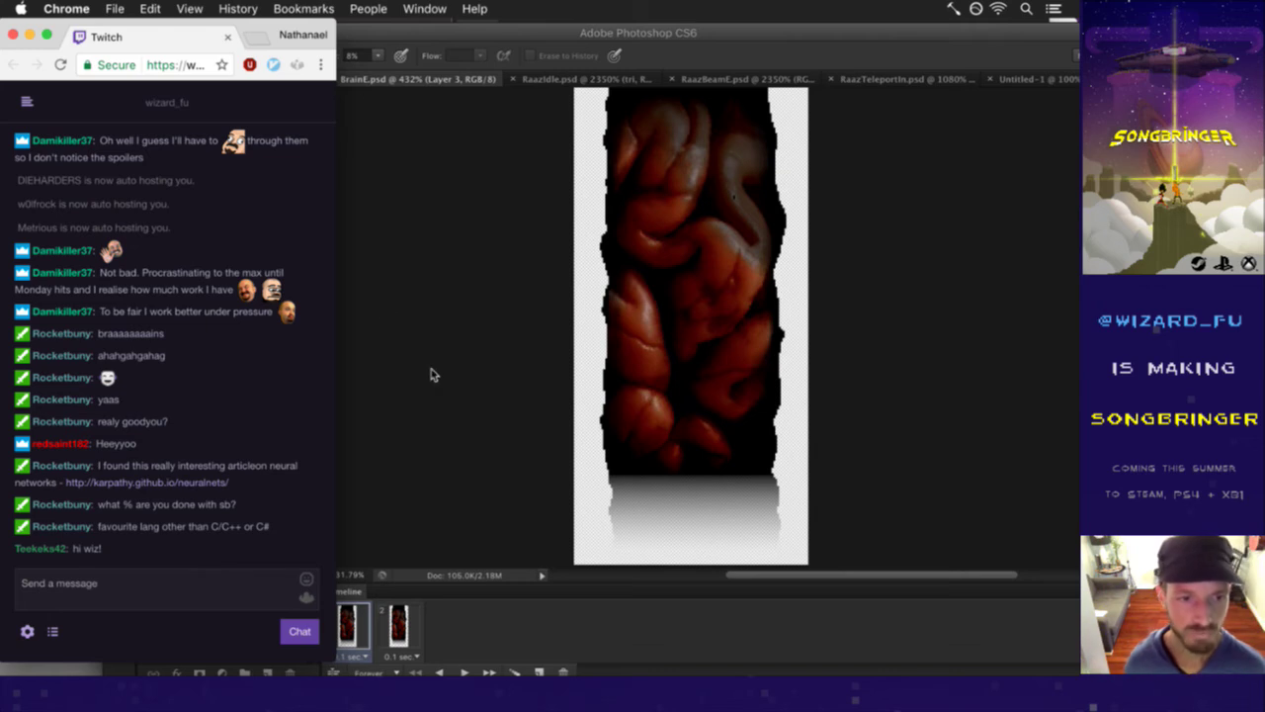
click(423, 472)
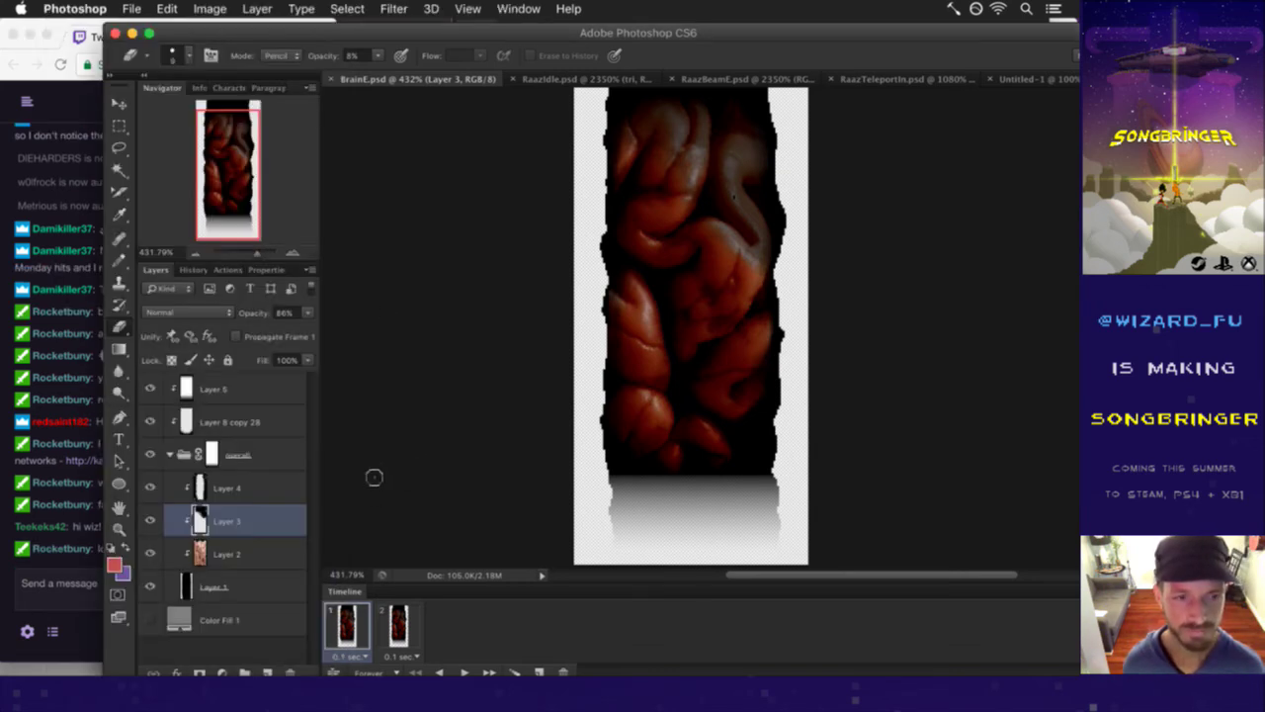
click(87, 583)
drag(105, 548, 120, 549)
click(401, 492)
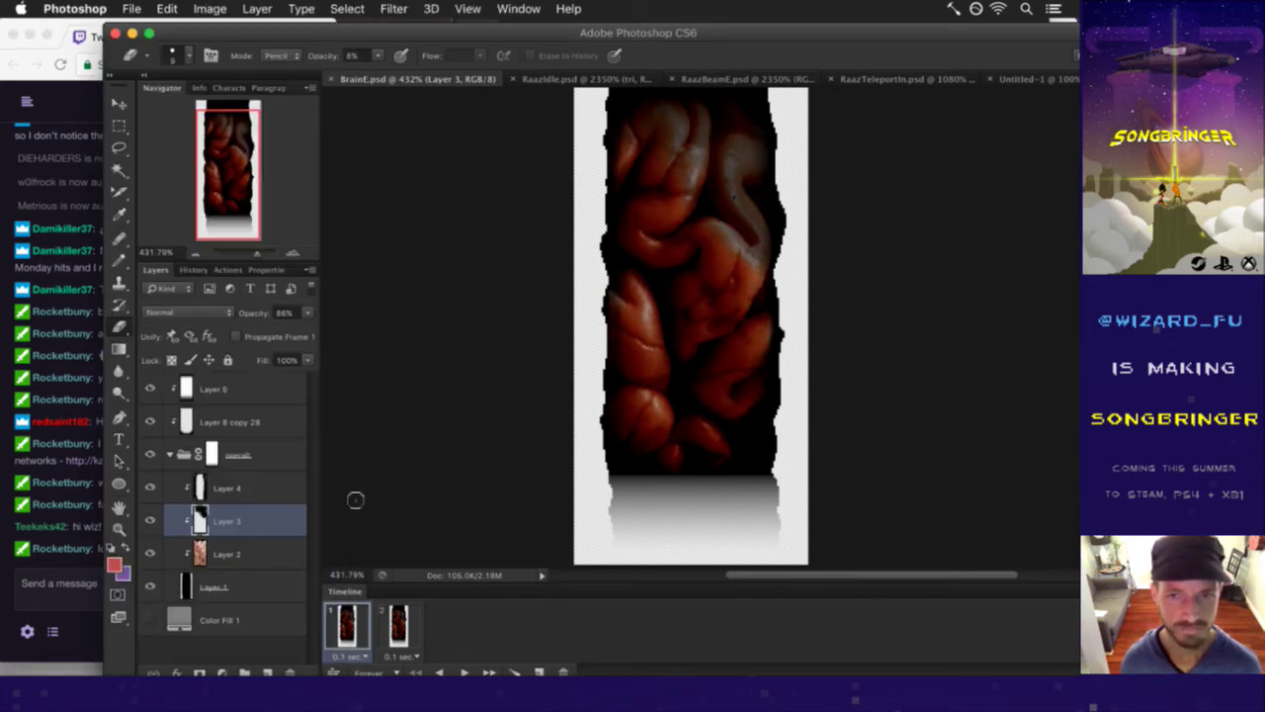
- Alternate between the two animation frames to compare the brain artwork, ending on frame 1
click(387, 627)
click(346, 623)
click(387, 624)
click(358, 618)
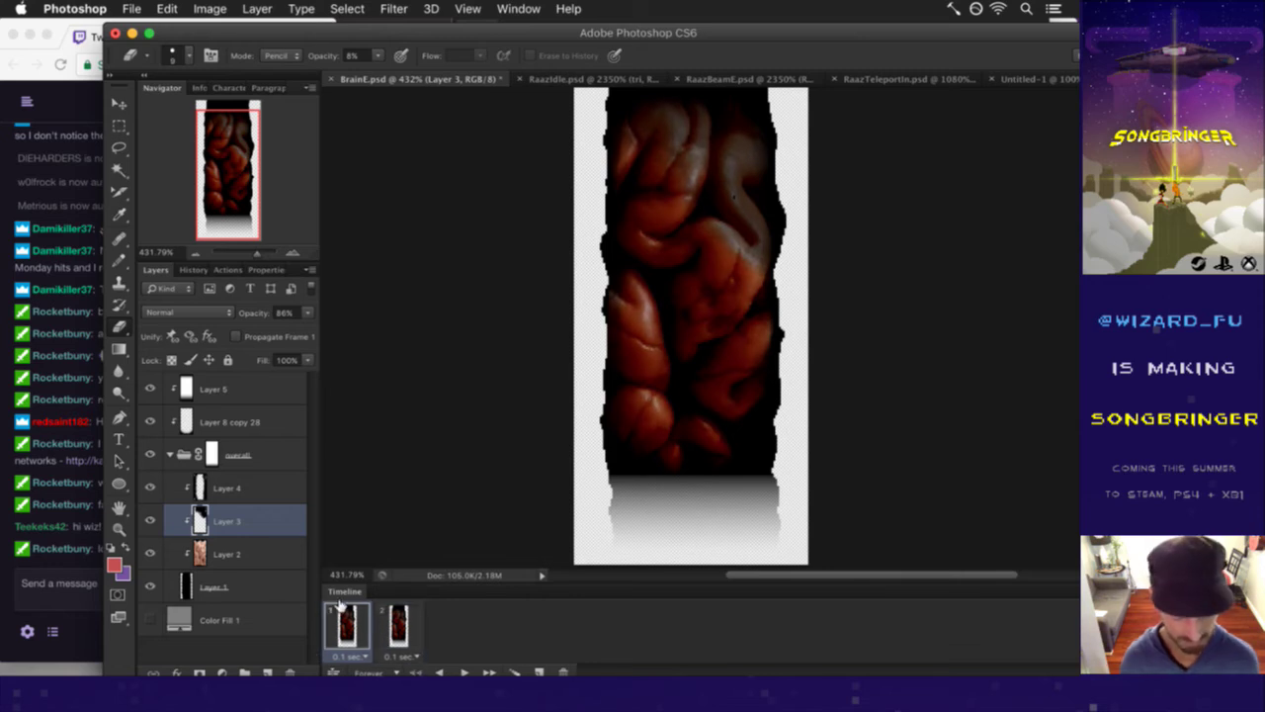
- Render all frames as the PNG image sequence BrainE.png in the Backgrounds folder, at document size and 10 fps
key(super+shift+alt+r)
key(Return)
key(Return)
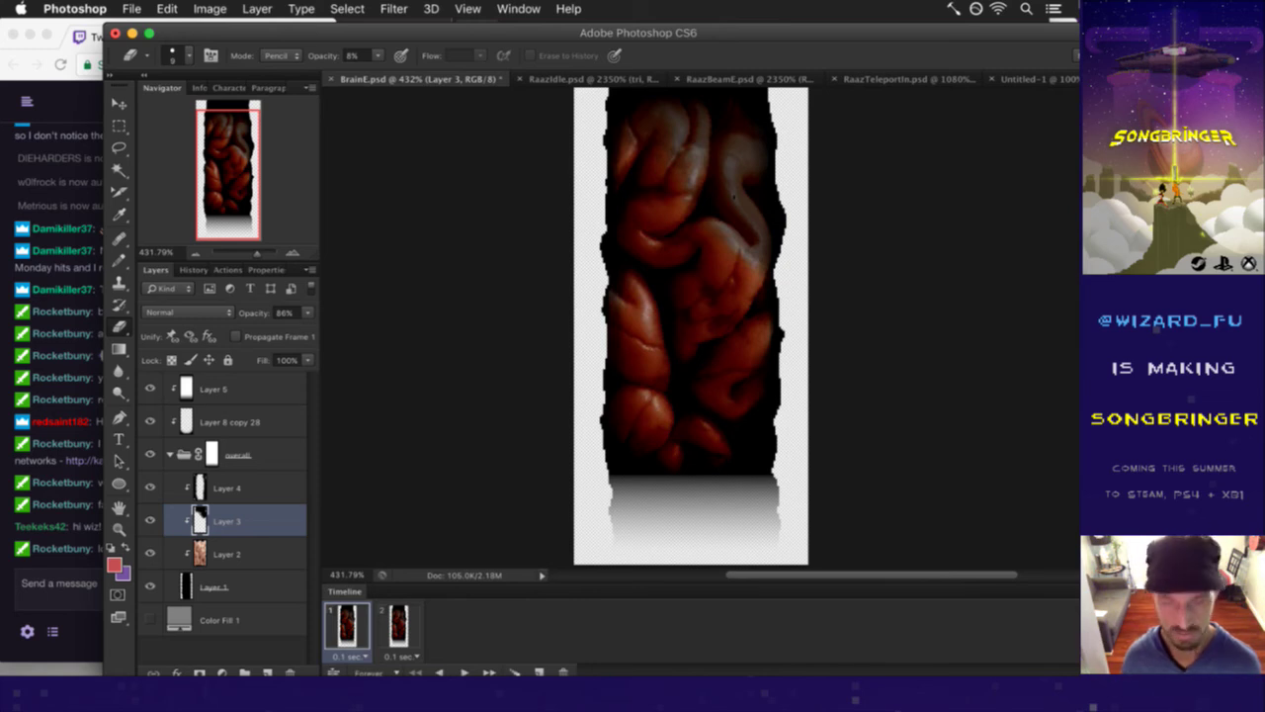
key(super+shift+alt+r)
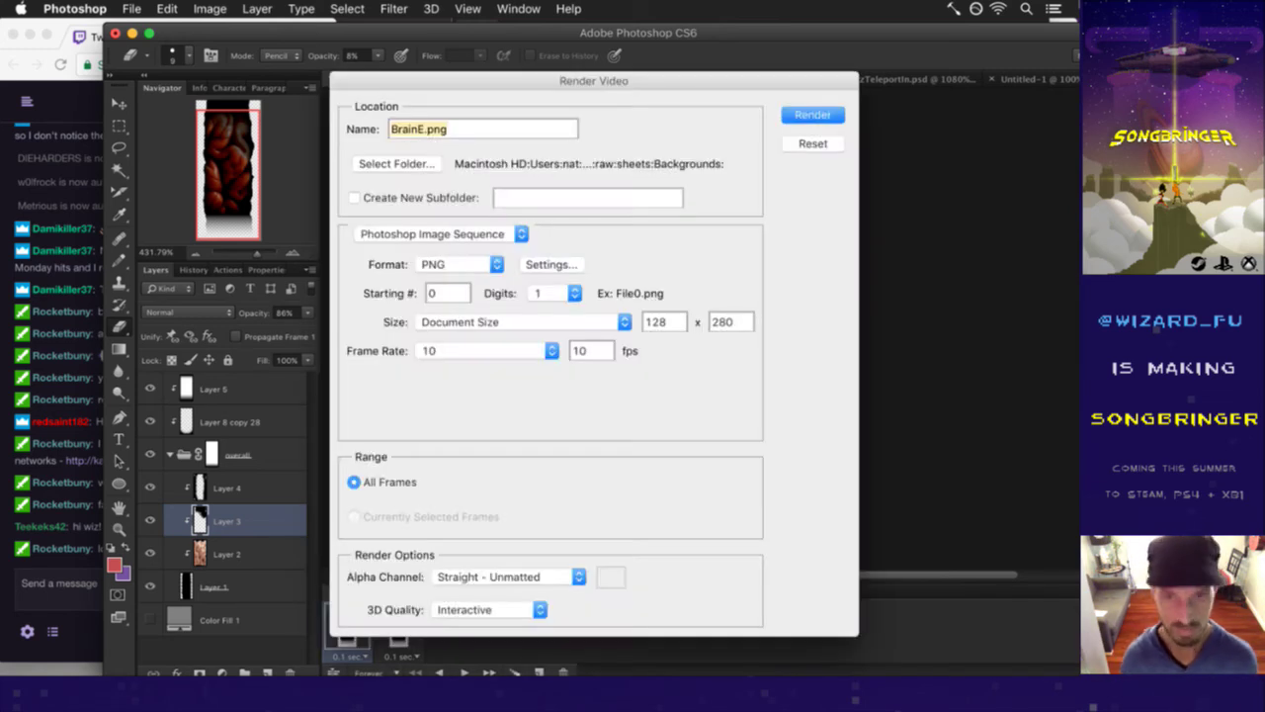
key(Return)
key(Return)
- Check the newest Twitch chat messages in Chrome, including the question about Swift
key(super+Tab)
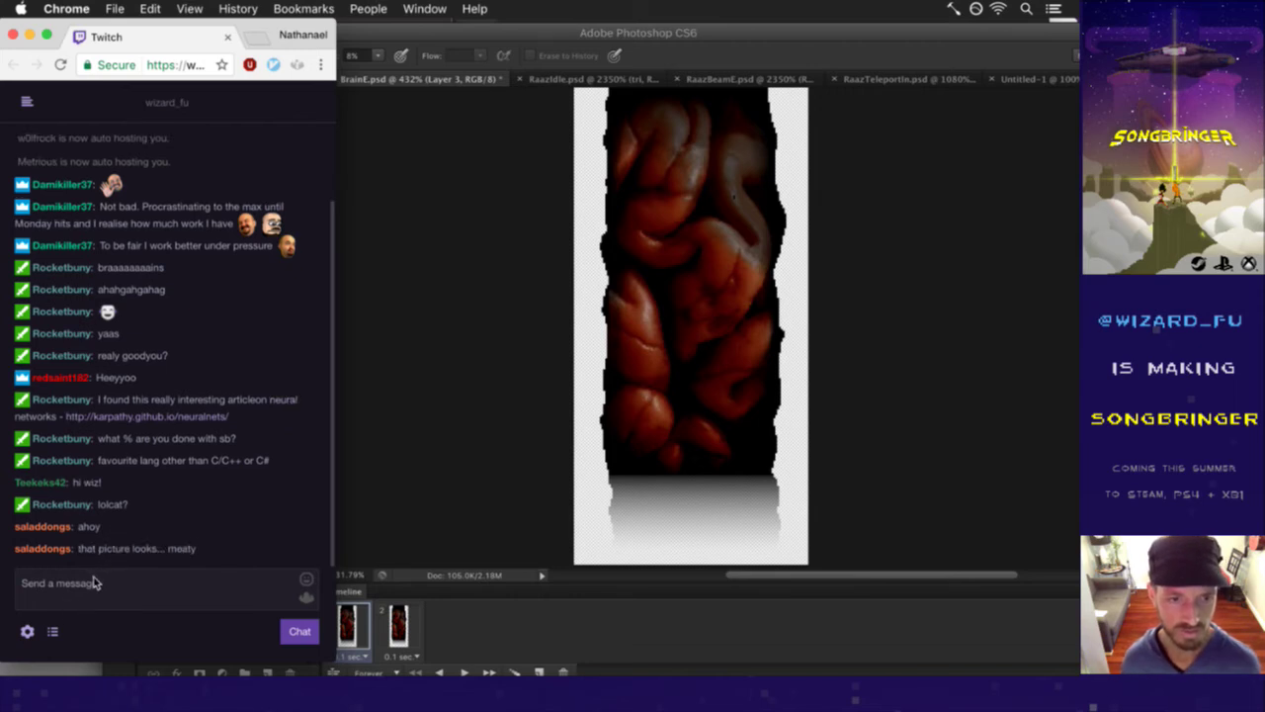
click(421, 455)
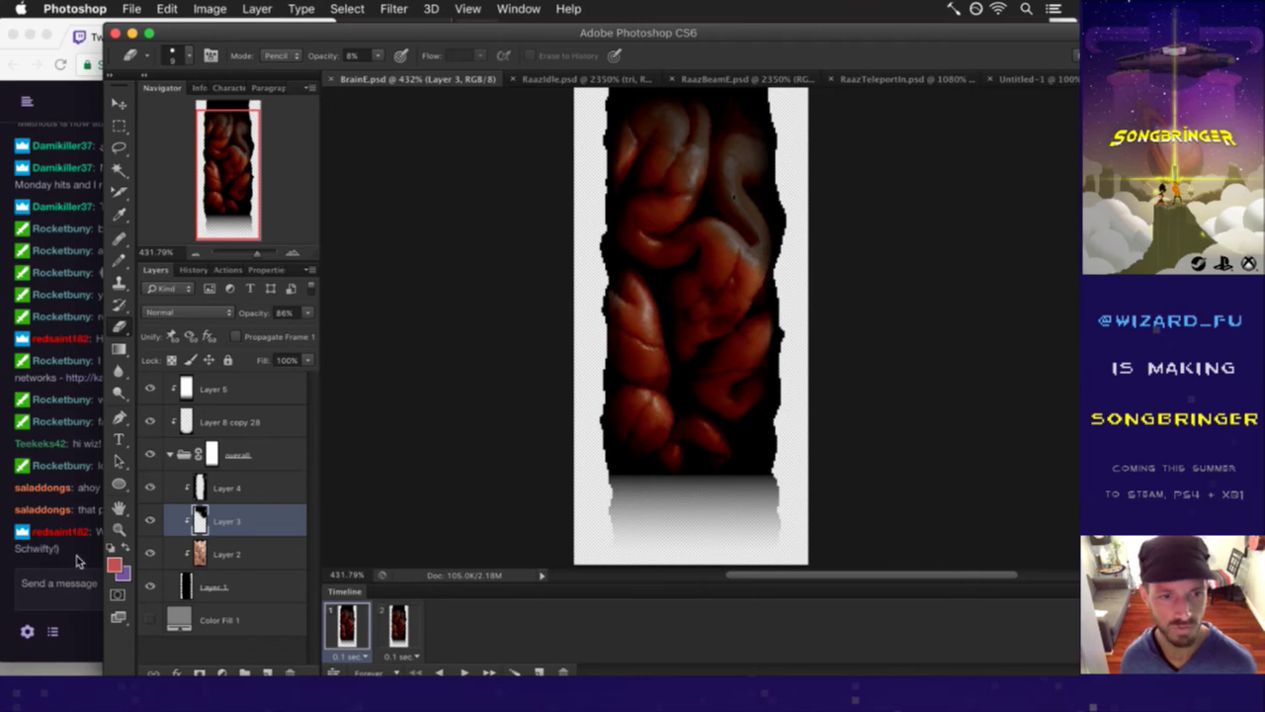
click(77, 561)
drag(112, 531, 191, 534)
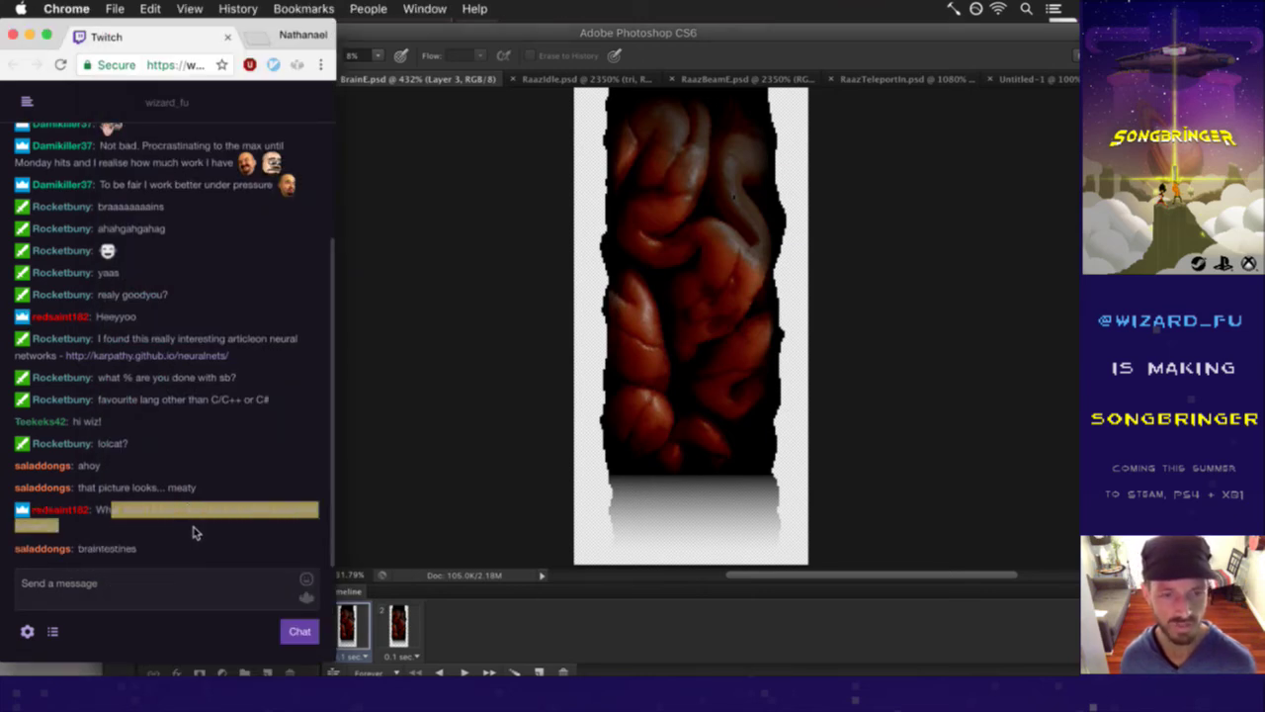
click(192, 538)
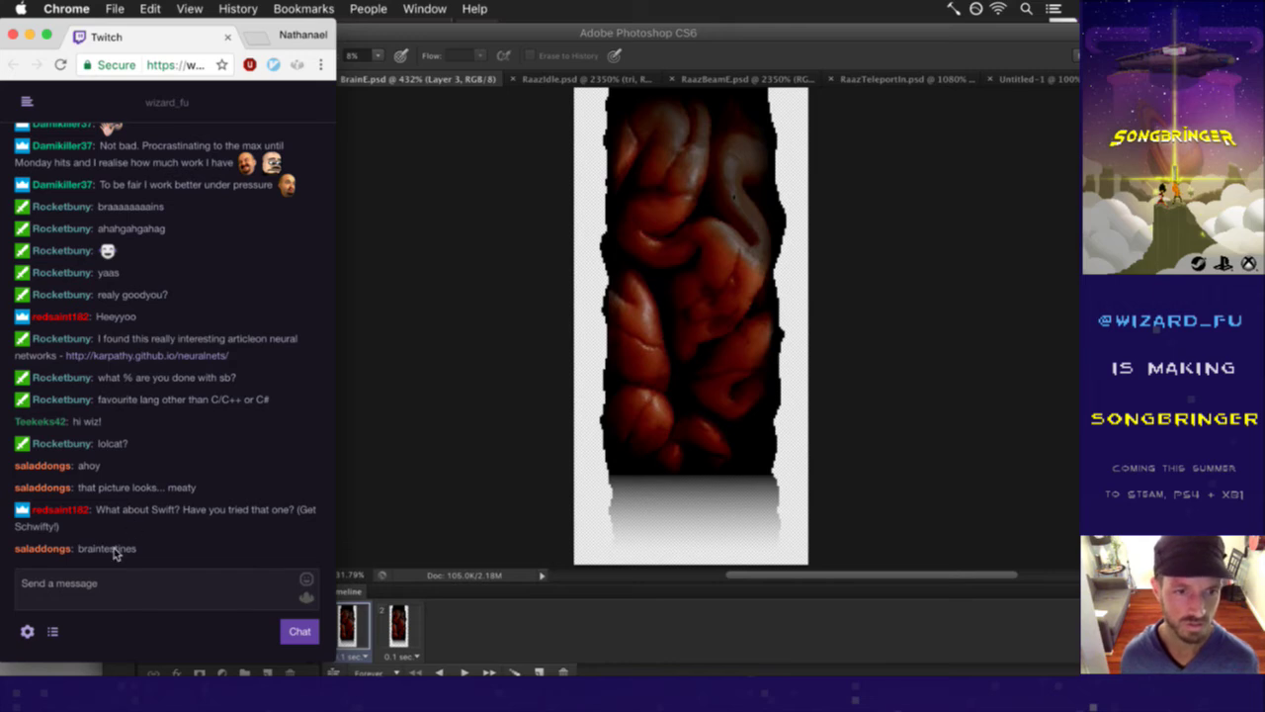
drag(87, 549, 165, 550)
click(156, 571)
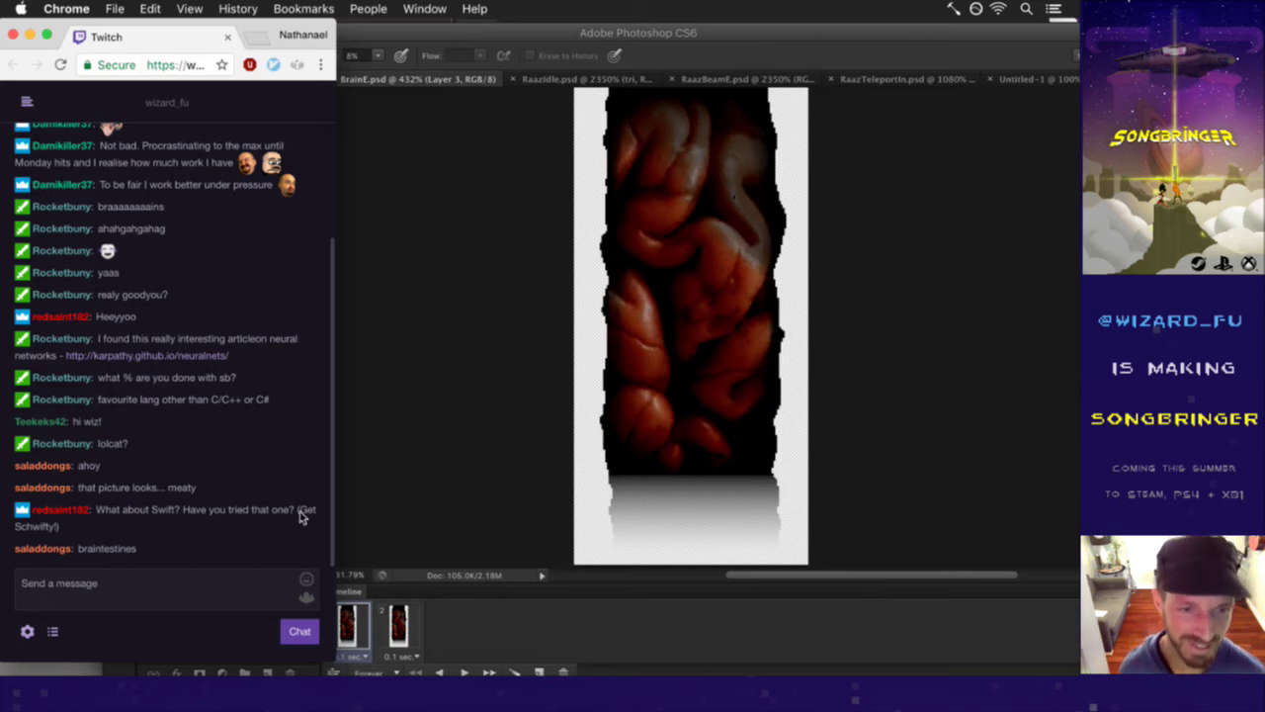
- Reread the Twitch chat question about Swift in Chrome
drag(300, 510, 304, 526)
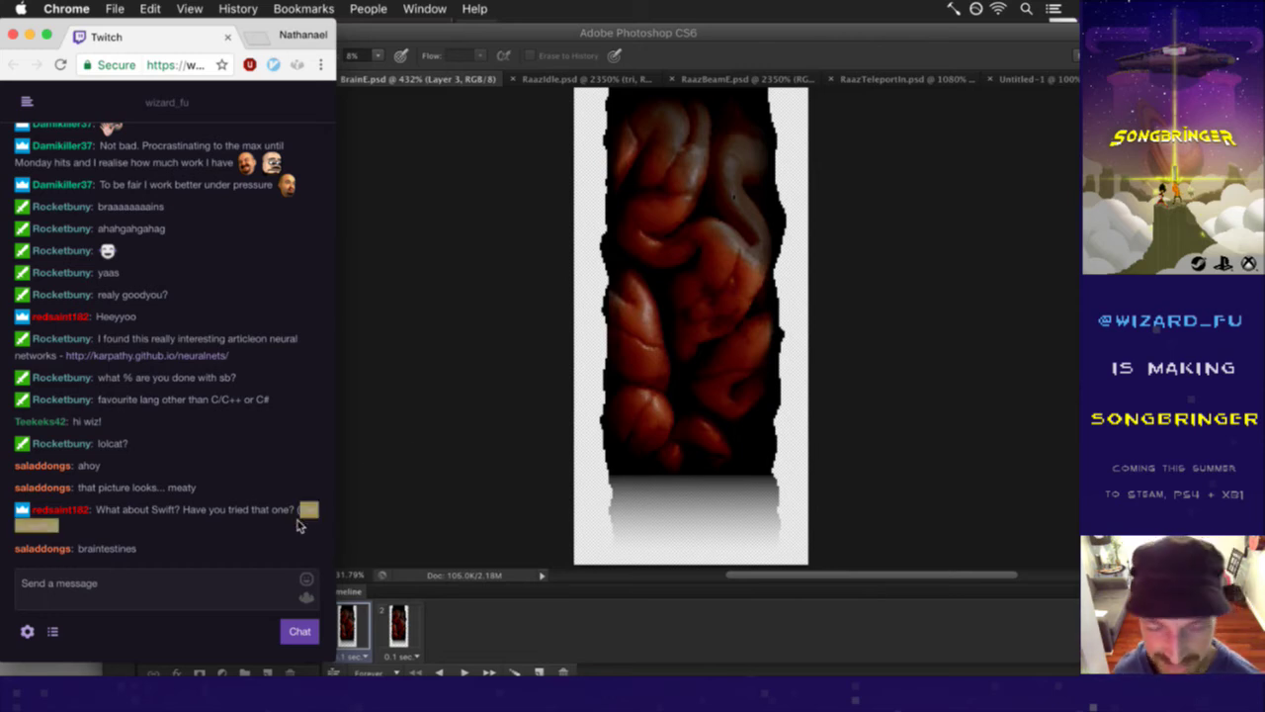
click(289, 525)
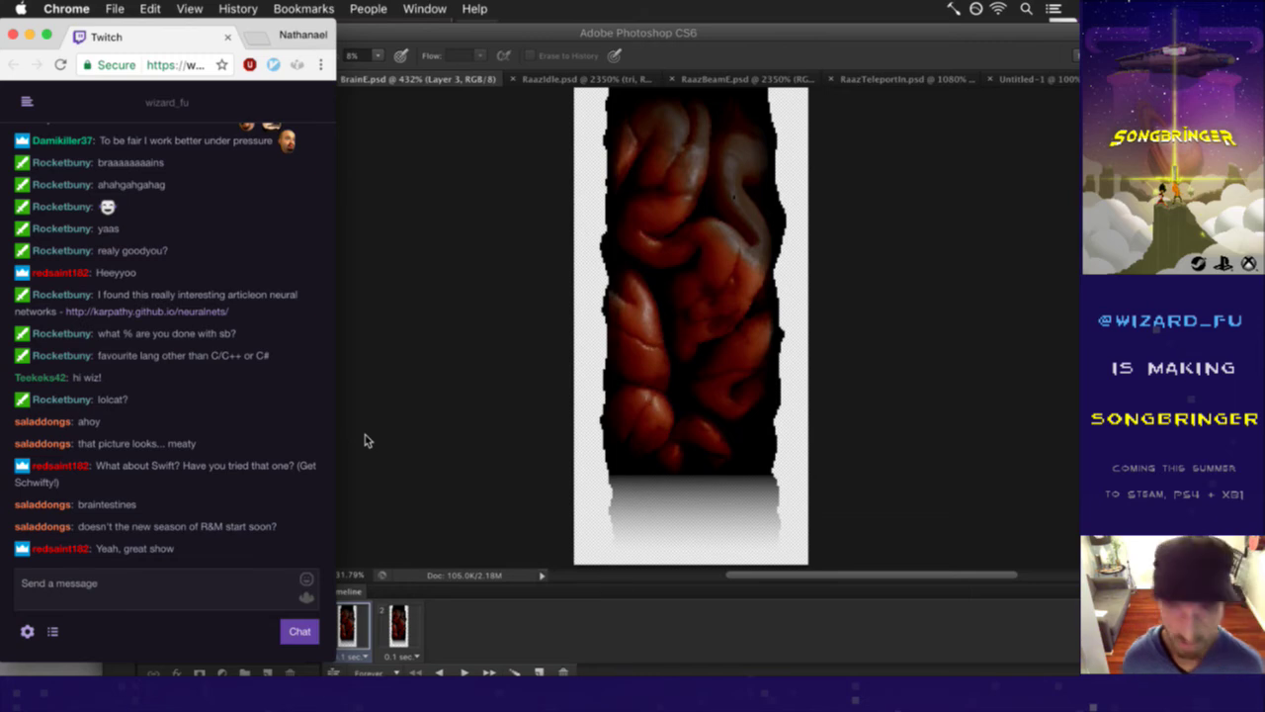
- Return to BrainE.psd in Photoshop and select Layer 1 through Layer 4 inside the group
click(850, 196)
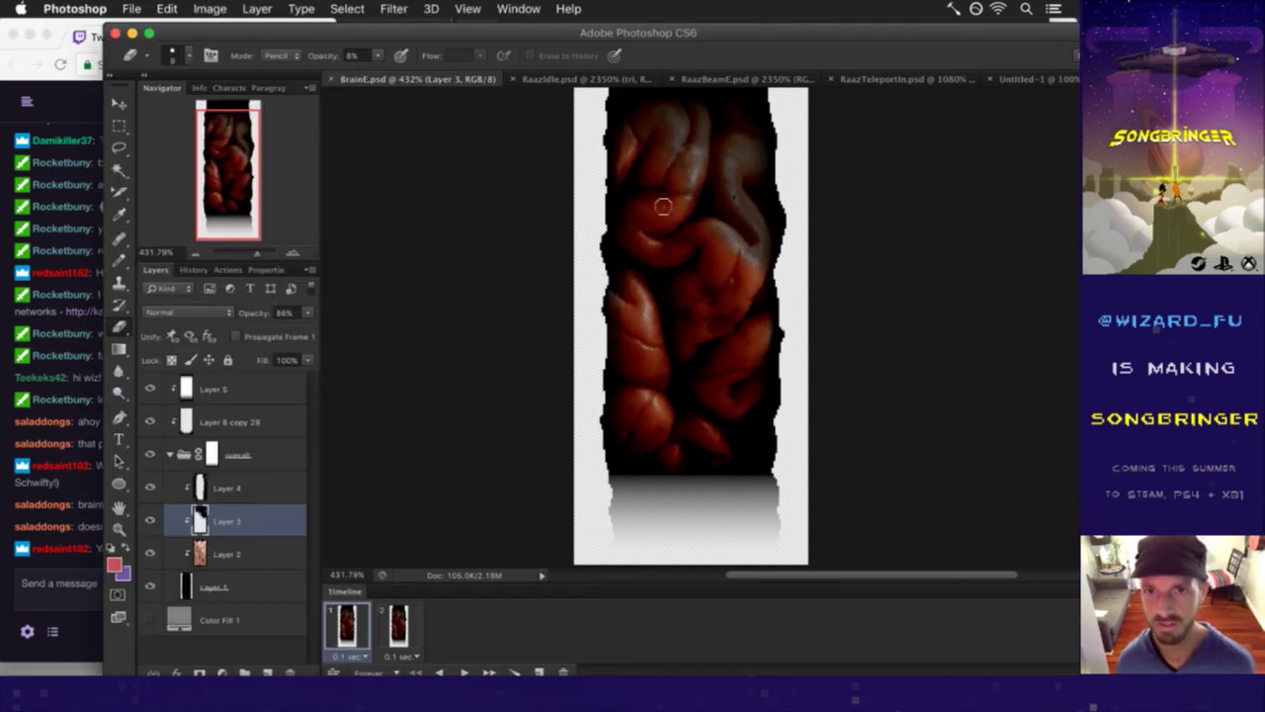
click(185, 587)
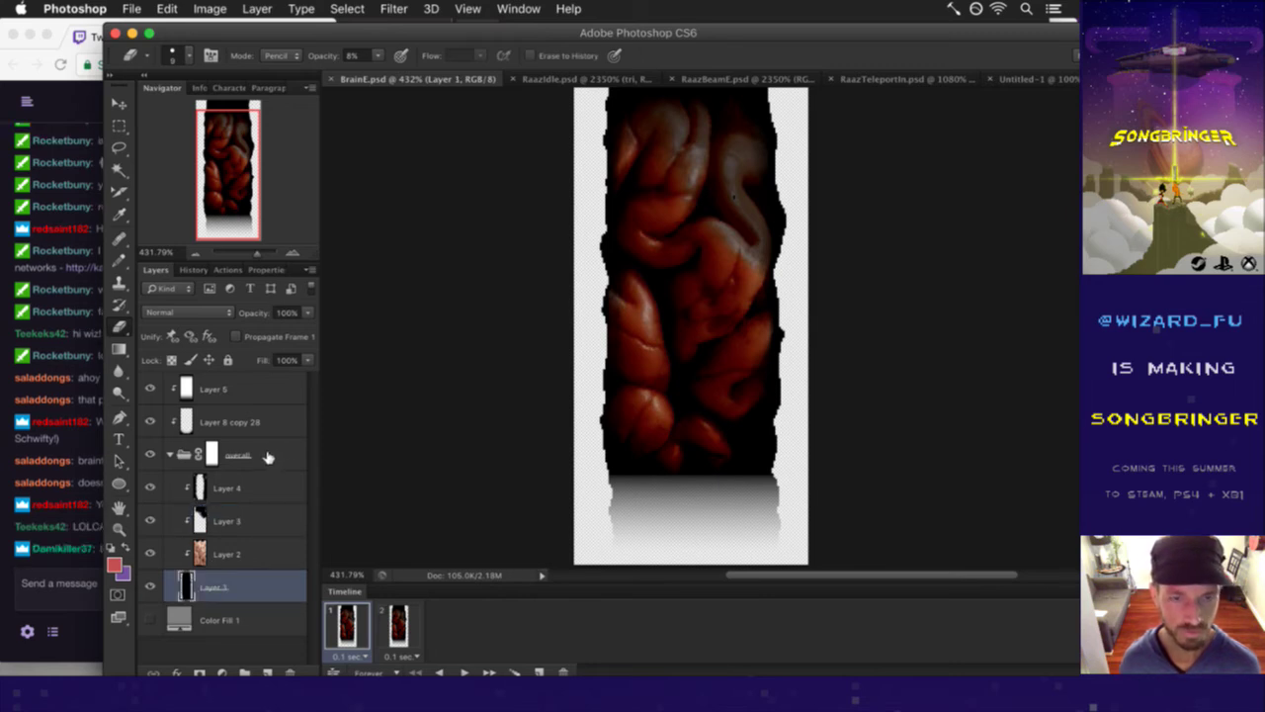
shift+click(252, 487)
- Read the newest Twitch chat messages about LOLCAT and LOLCODE in Chrome
click(97, 535)
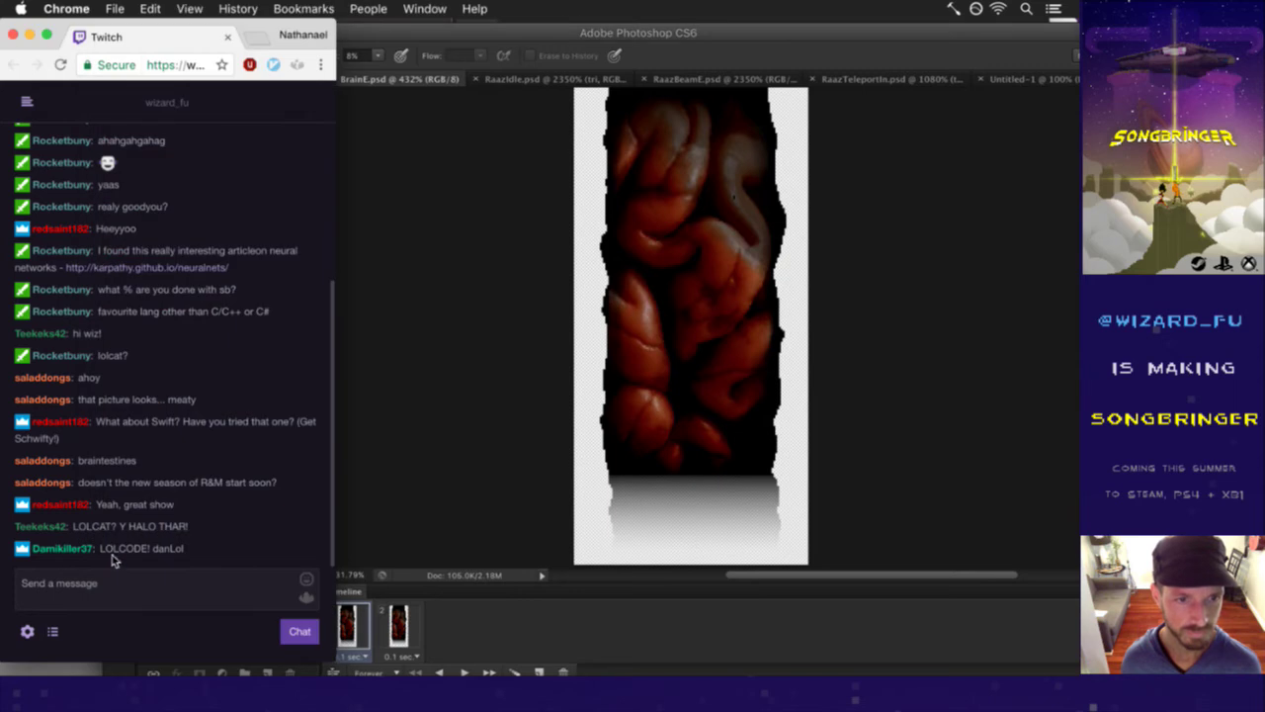
drag(74, 526, 188, 526)
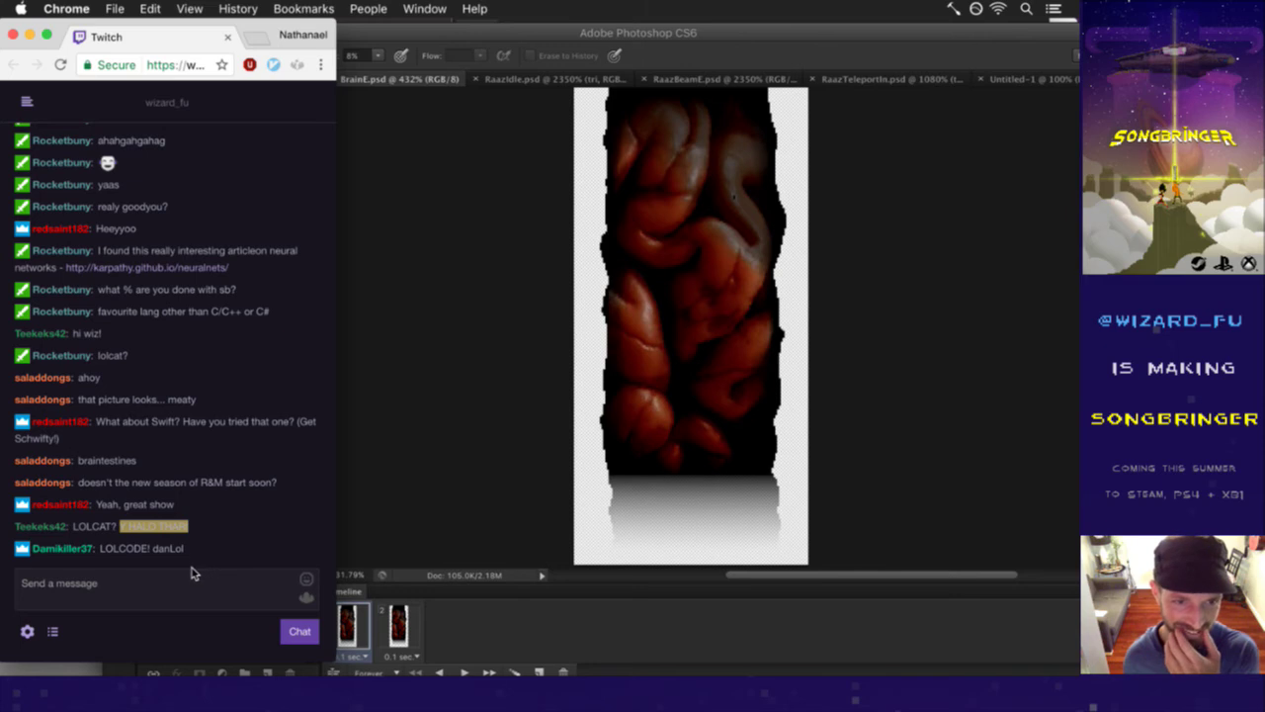
drag(102, 550, 143, 558)
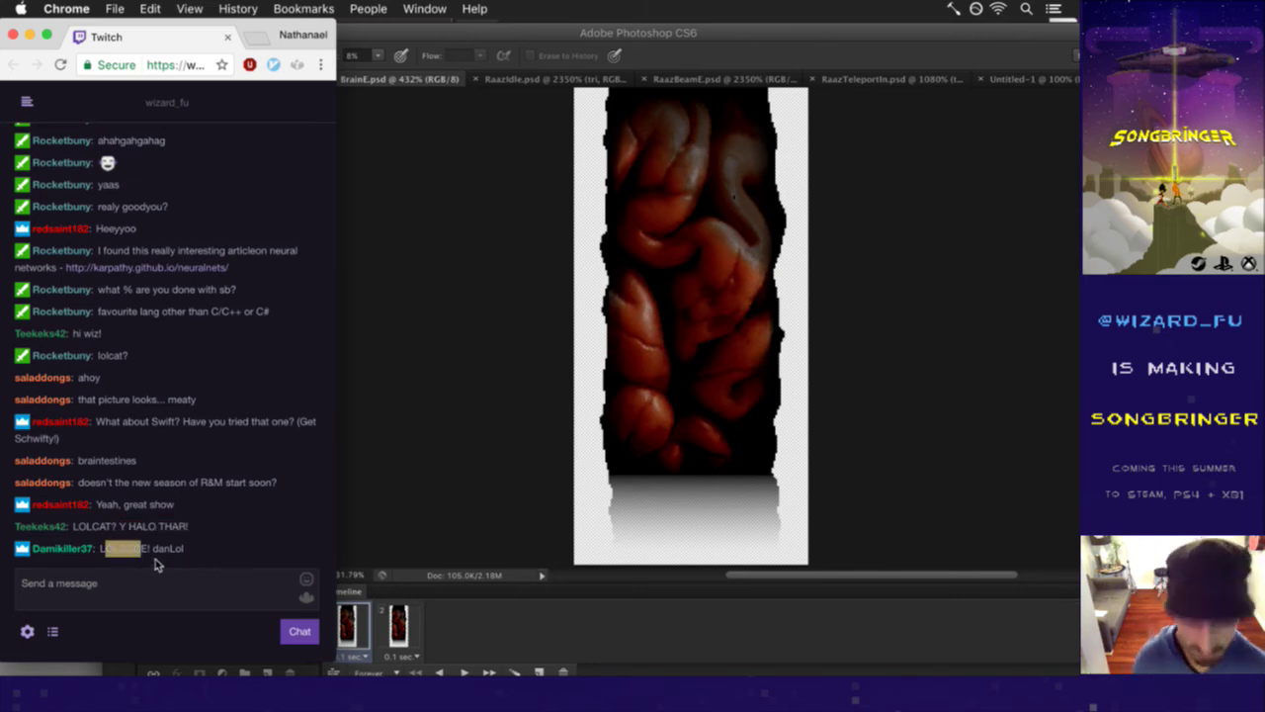
- Search Google for lolcode in a separate Chrome window and open lolcode.org
key(super+n)
drag(143, 35, 529, 94)
text(lolcode)
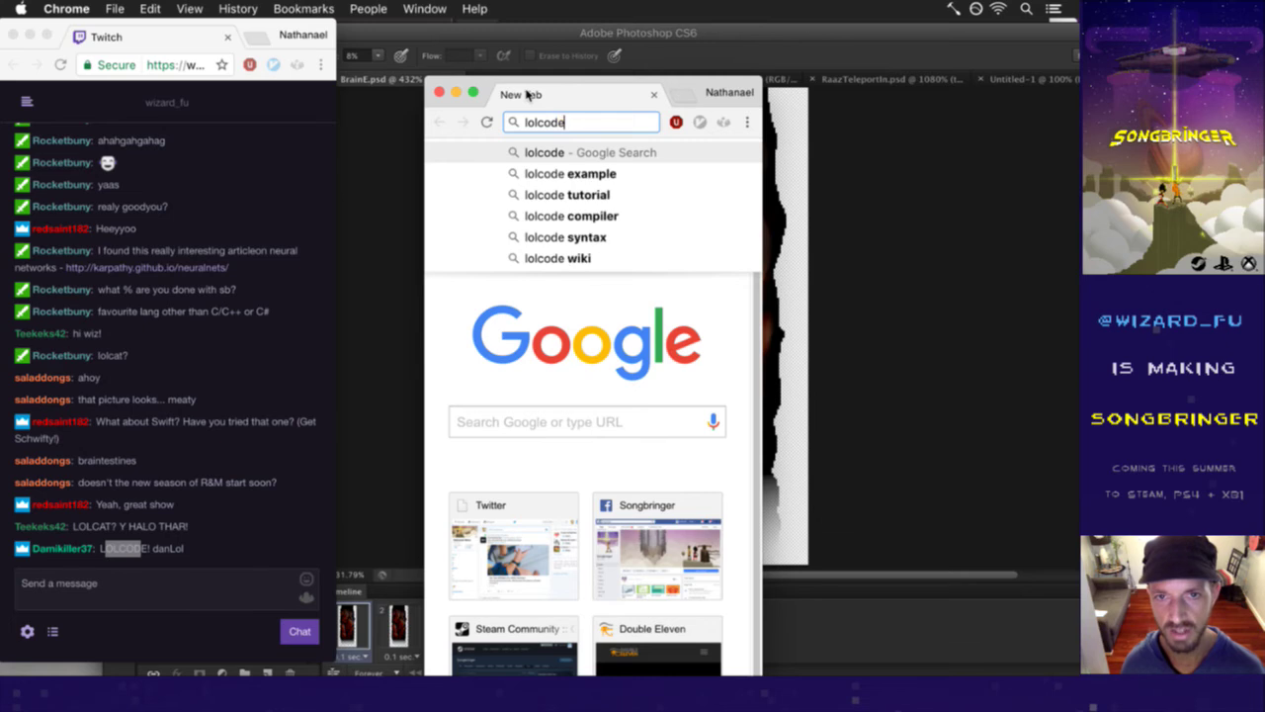
key(Return)
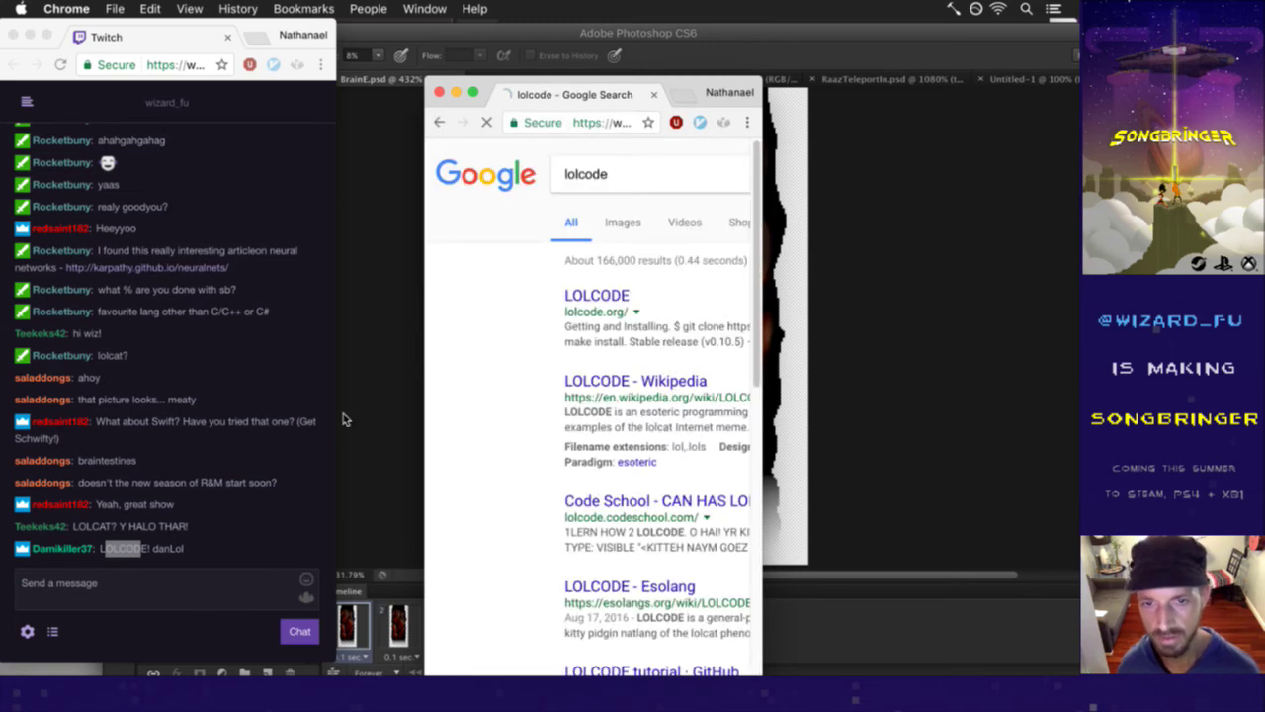
click(593, 298)
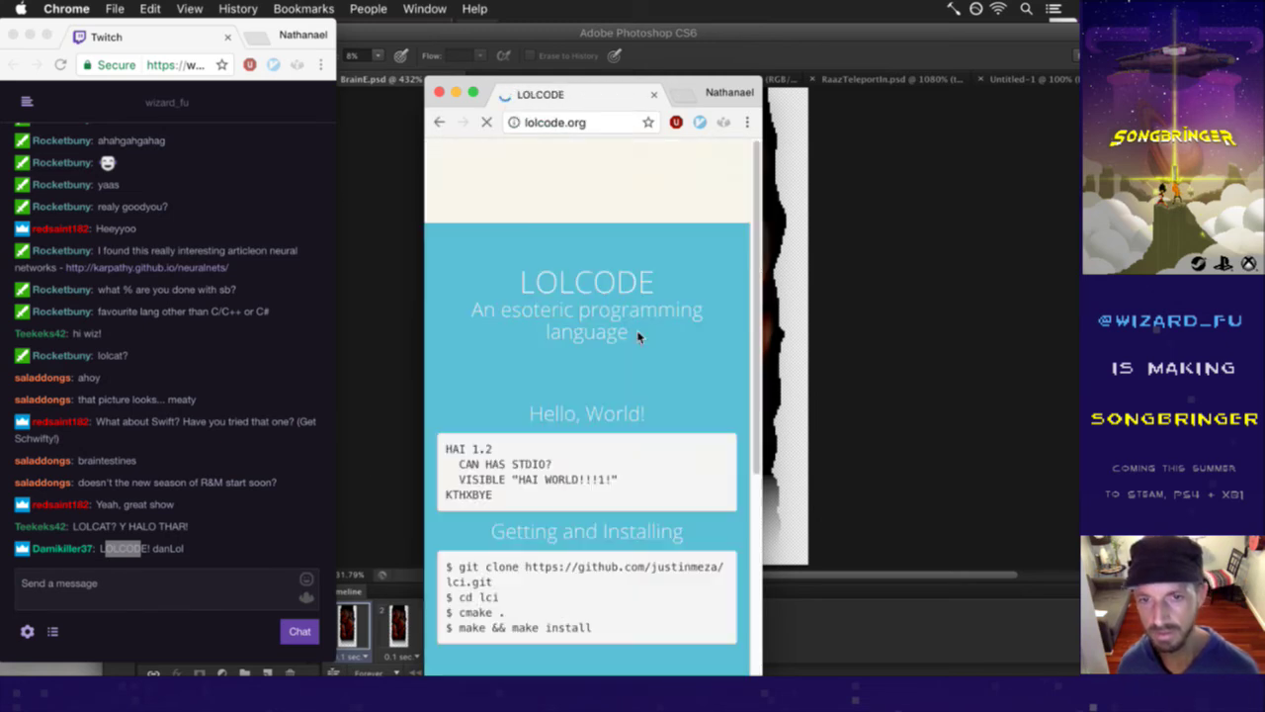
- Examine the Hello, World! example and the installation commands on lolcode.org, and close that browser window
scroll(724, 452, down, 5)
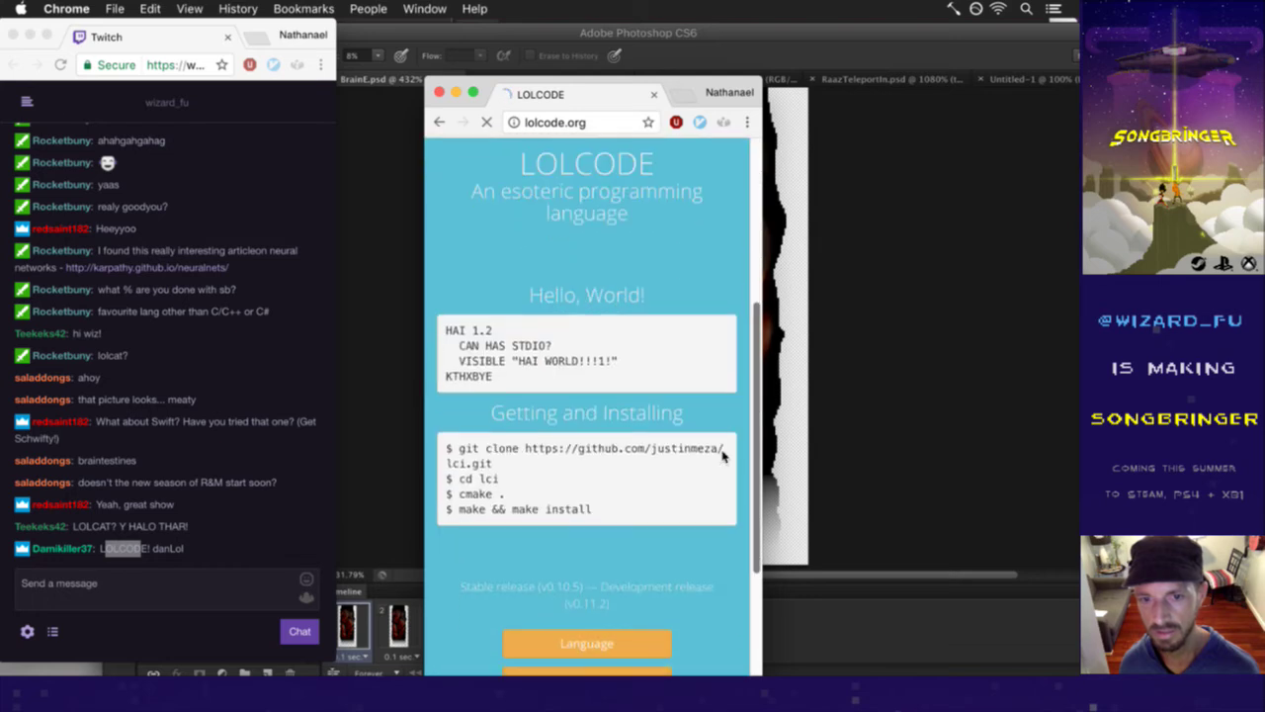
drag(447, 326, 493, 382)
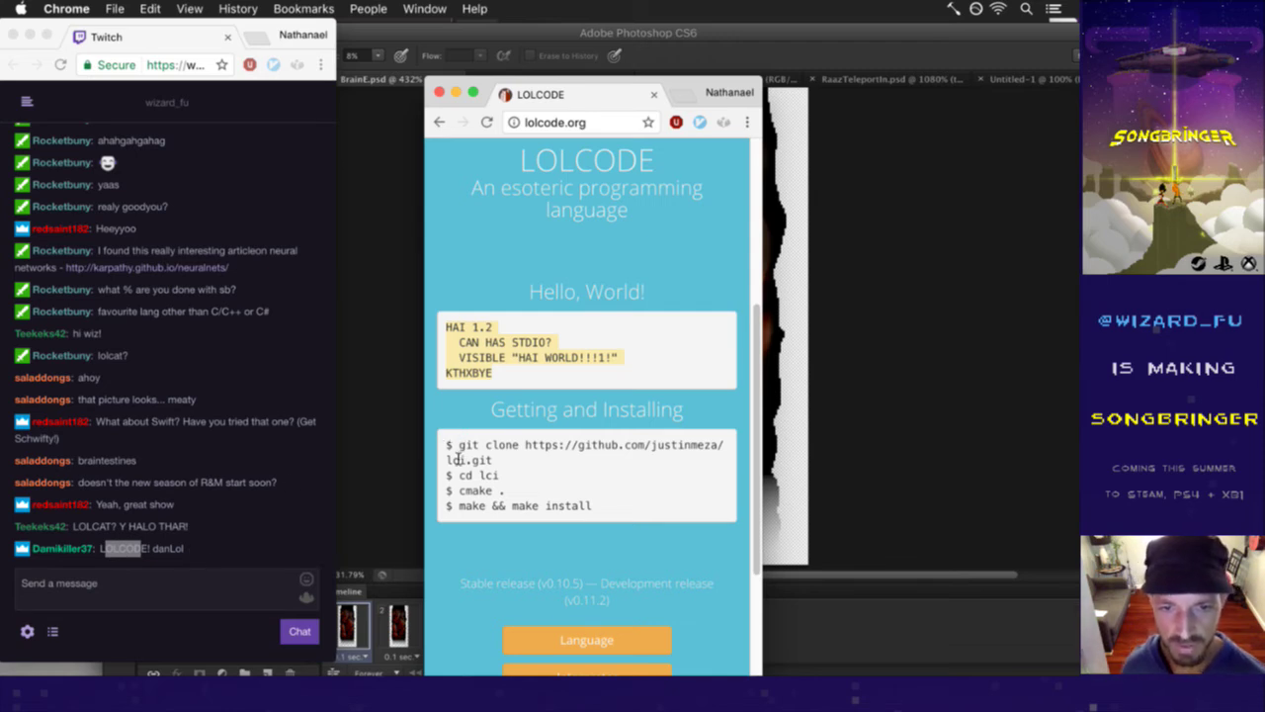
mouse_move(449, 446)
mouse_down()
mouse_move(502, 494)
mouse_move(563, 510)
mouse_up()
click(594, 471)
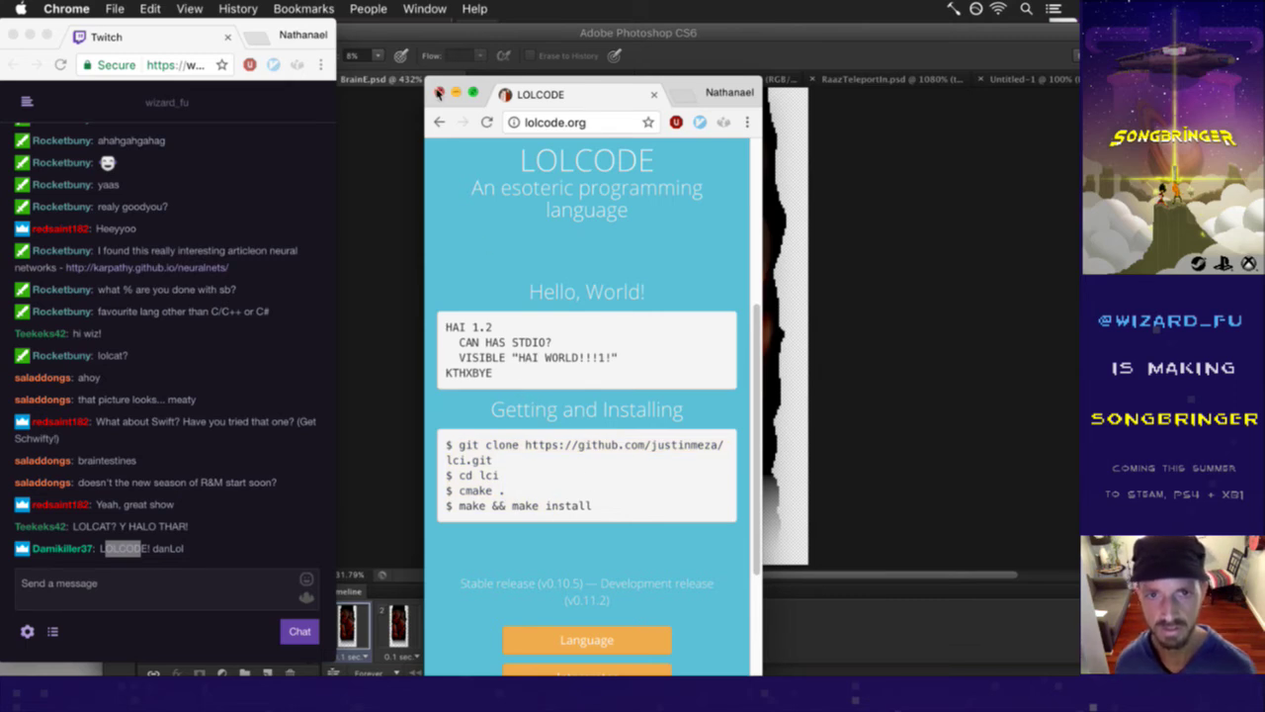
click(439, 93)
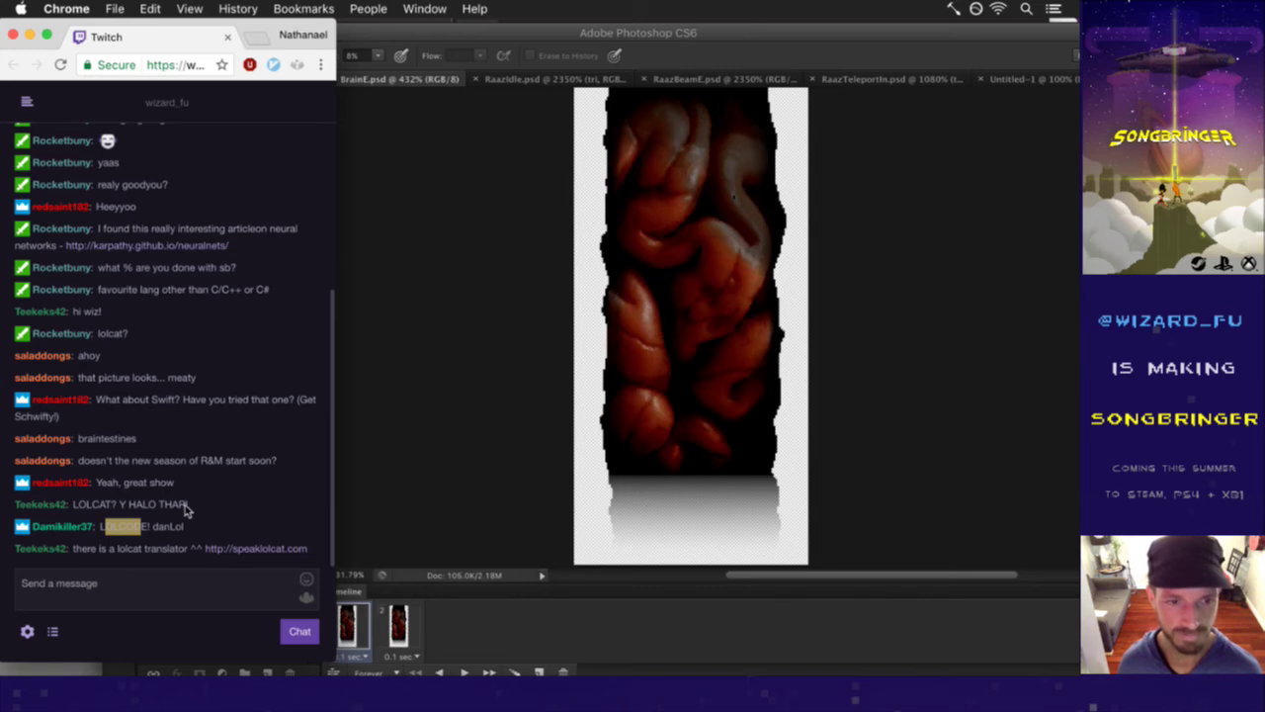
- Read the Twitch chat message that links to the lolcat translator
drag(161, 549, 277, 559)
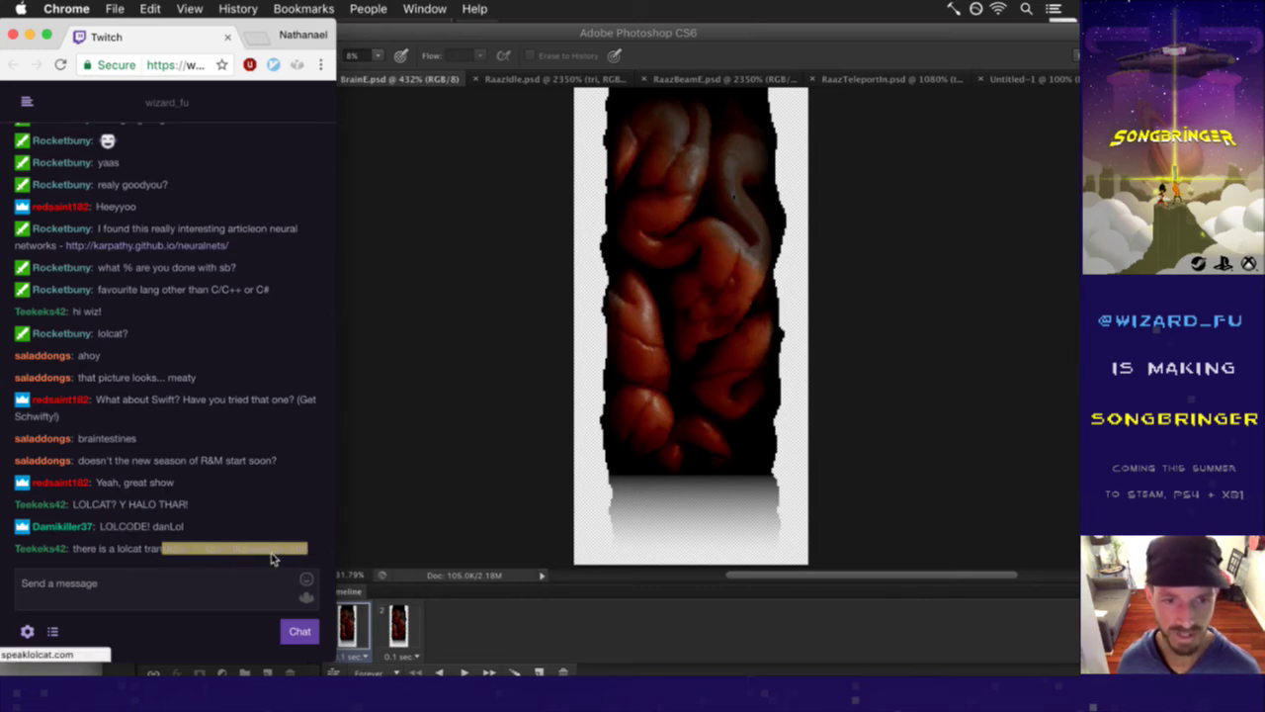
click(198, 529)
- Return to Photoshop, duplicate the four selected brain layers and merge the copies into one layer
click(540, 388)
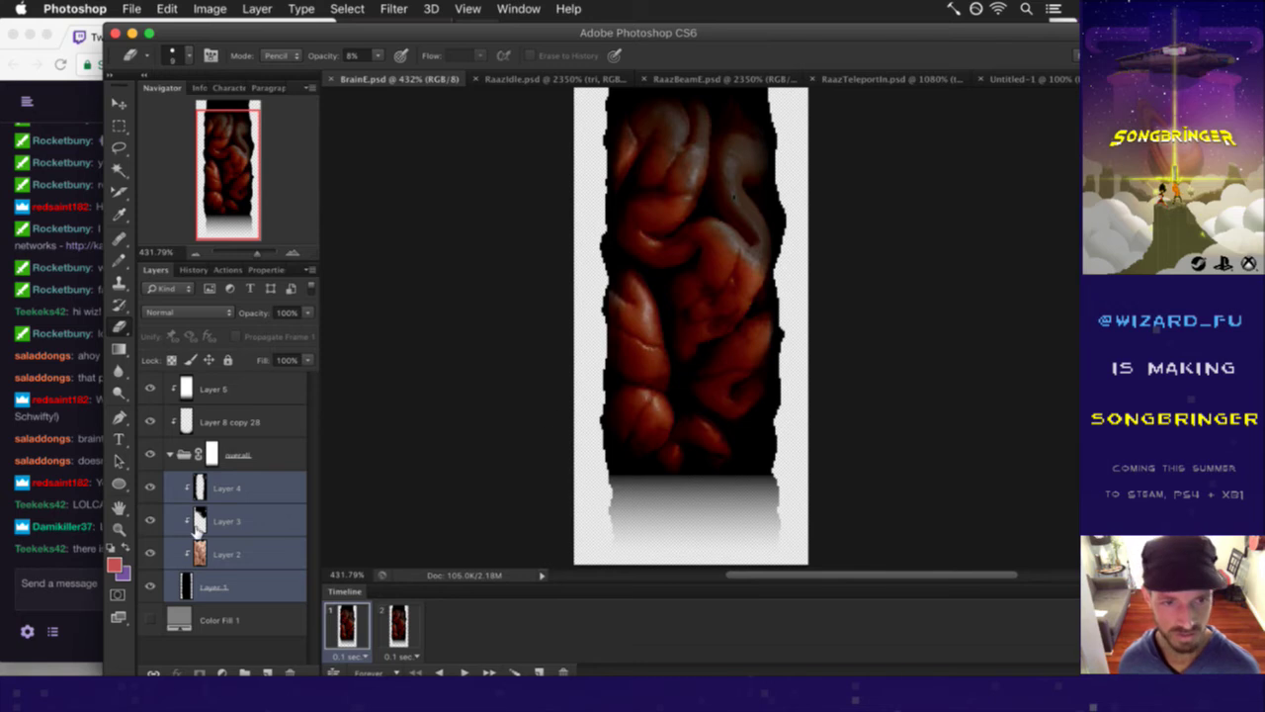
key(super+j)
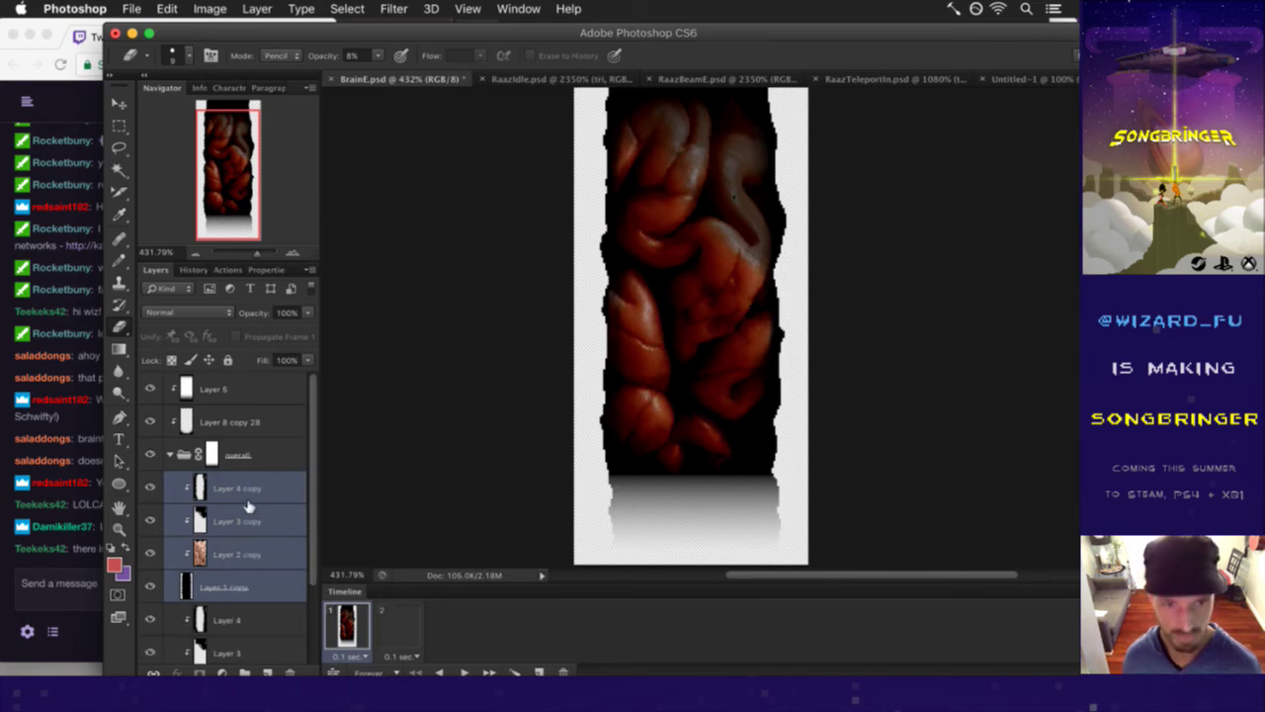
right_click(282, 577)
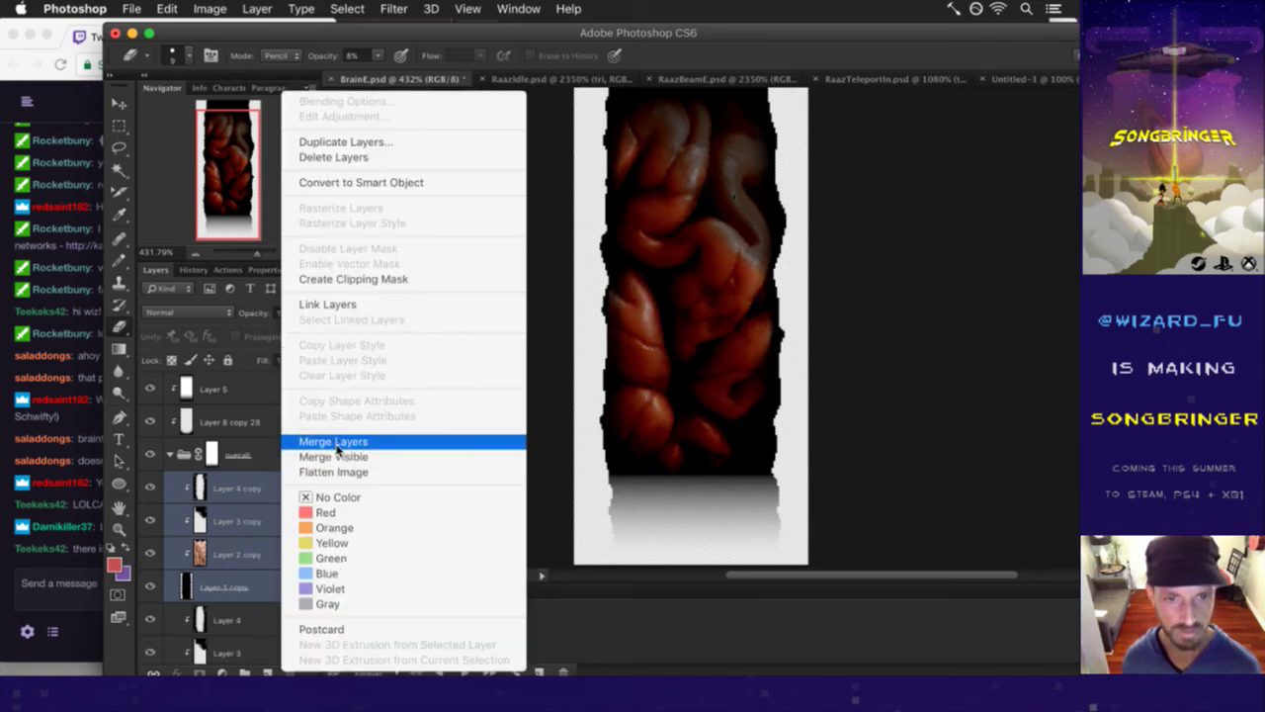
click(288, 447)
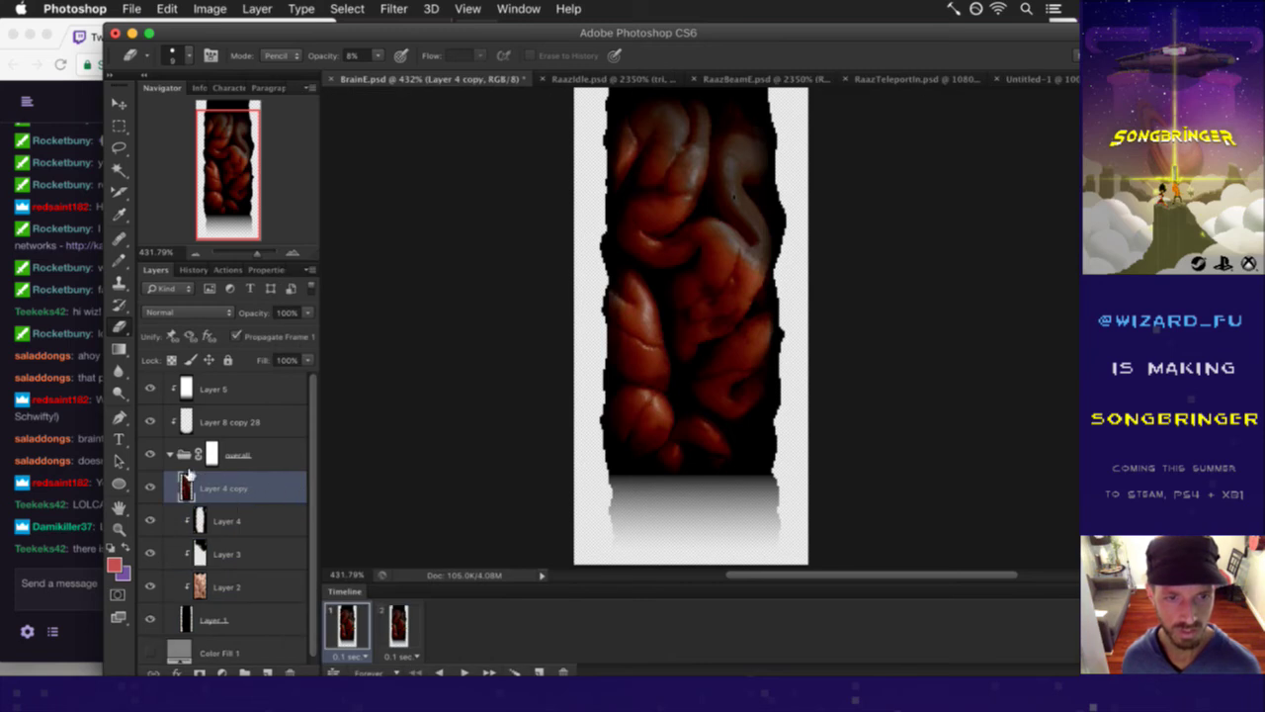
- Hide the original Layer 1, check the merged brain layer by toggling its visibility, and select the merged layer
drag(188, 476, 216, 497)
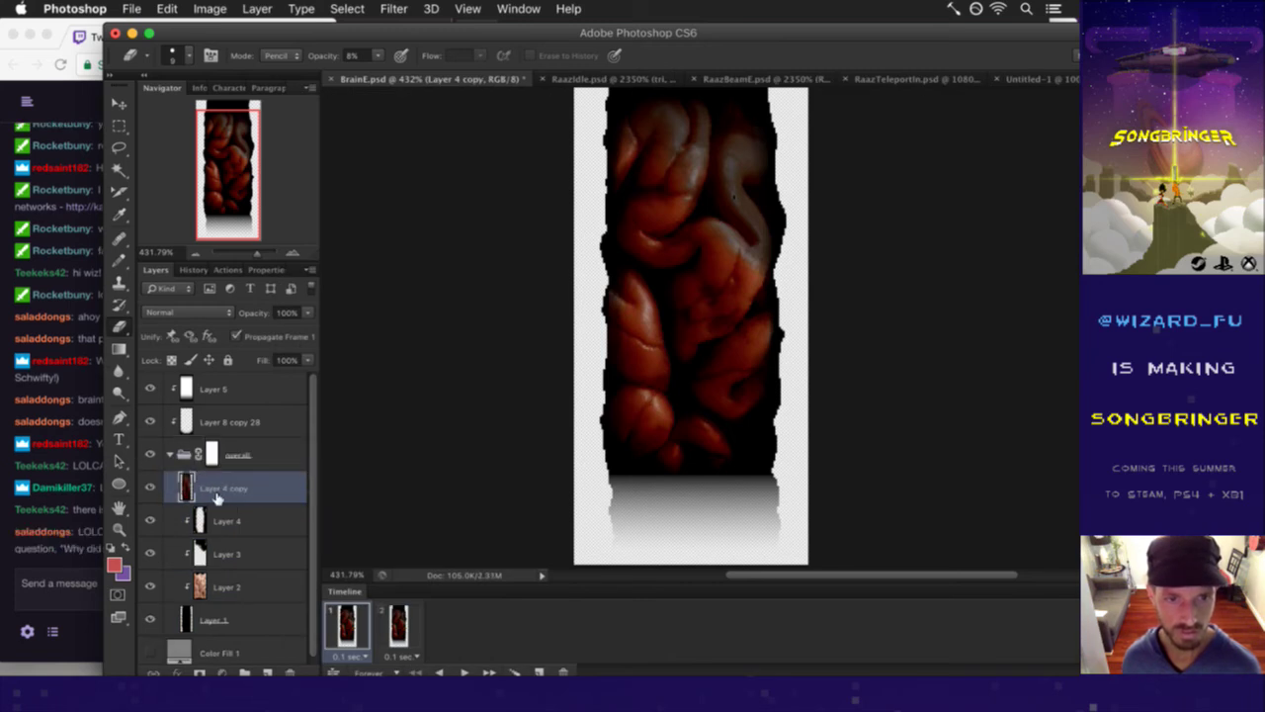
click(182, 615)
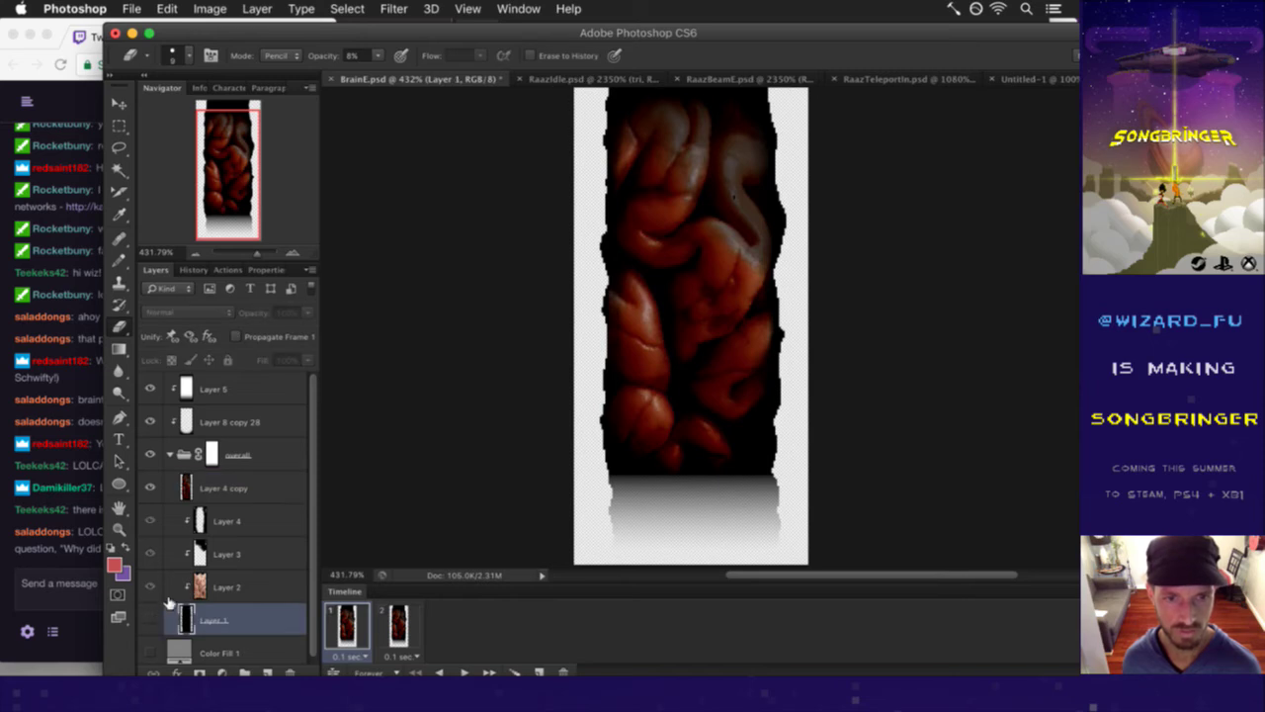
click(151, 488)
click(150, 488)
click(188, 488)
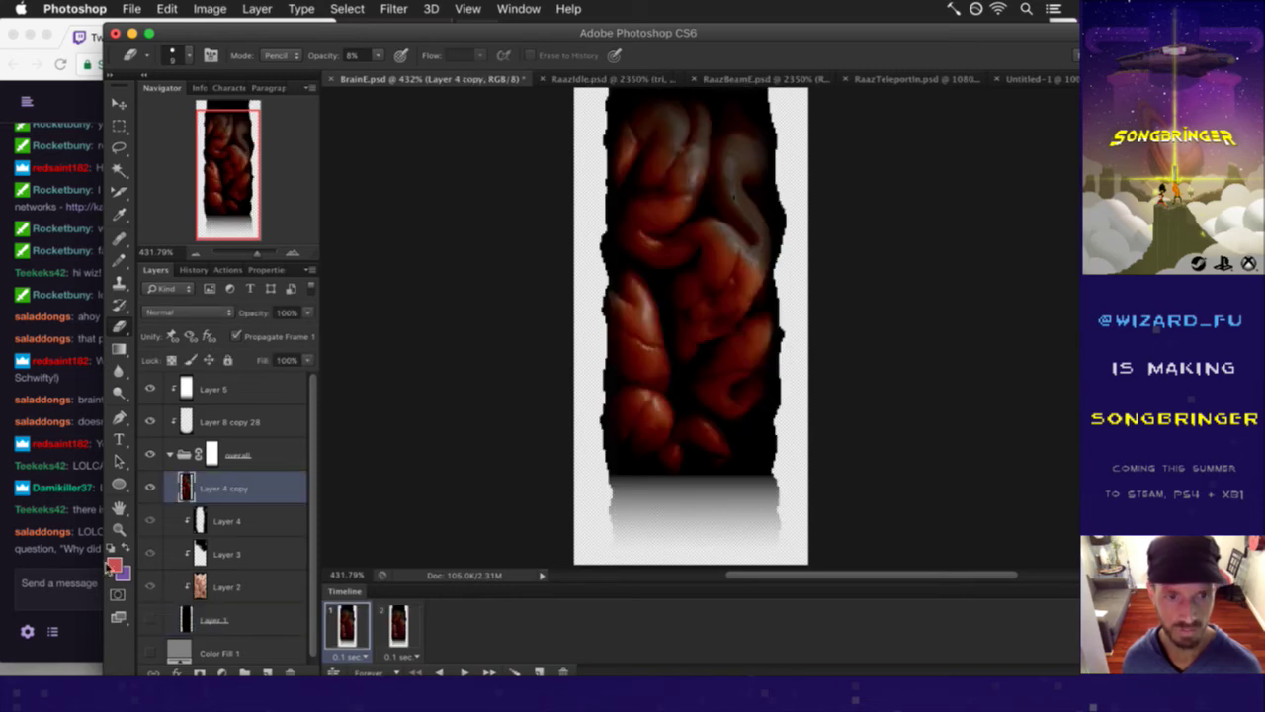
- Read the Twitch chat comment about why LOLCODE was made, and return to BrainE.psd in Photoshop
click(84, 559)
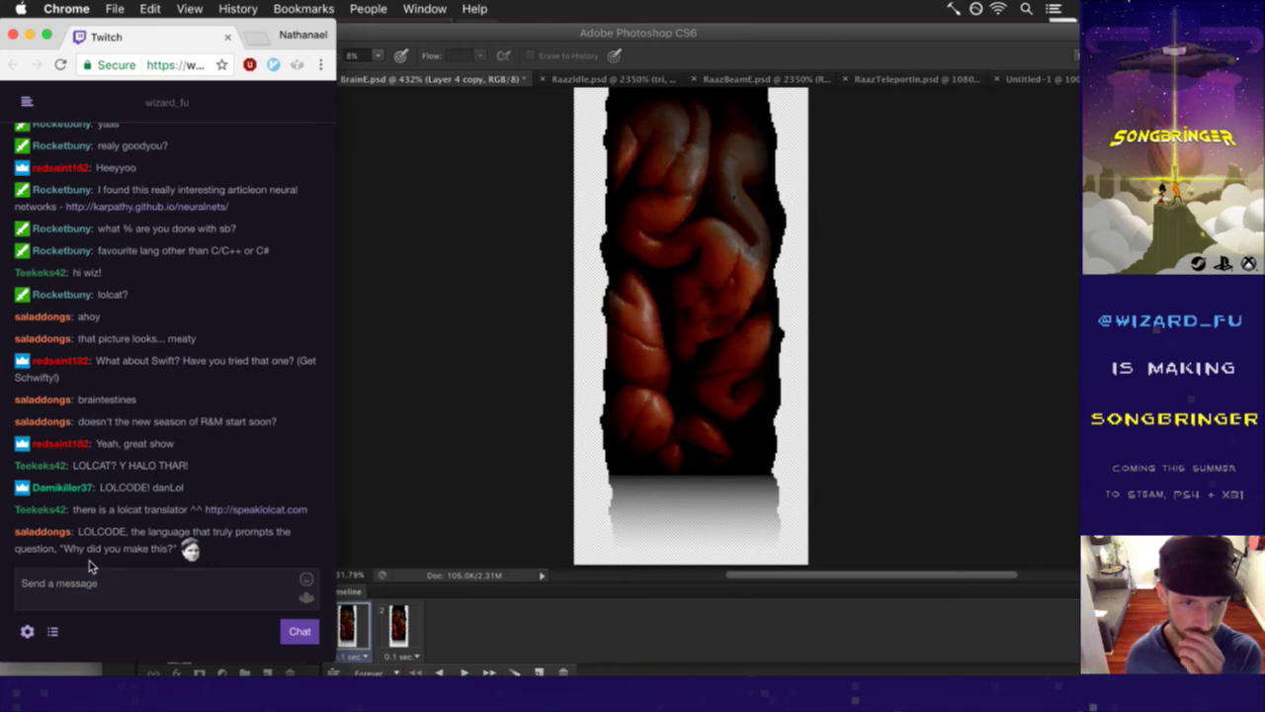
drag(98, 531, 128, 550)
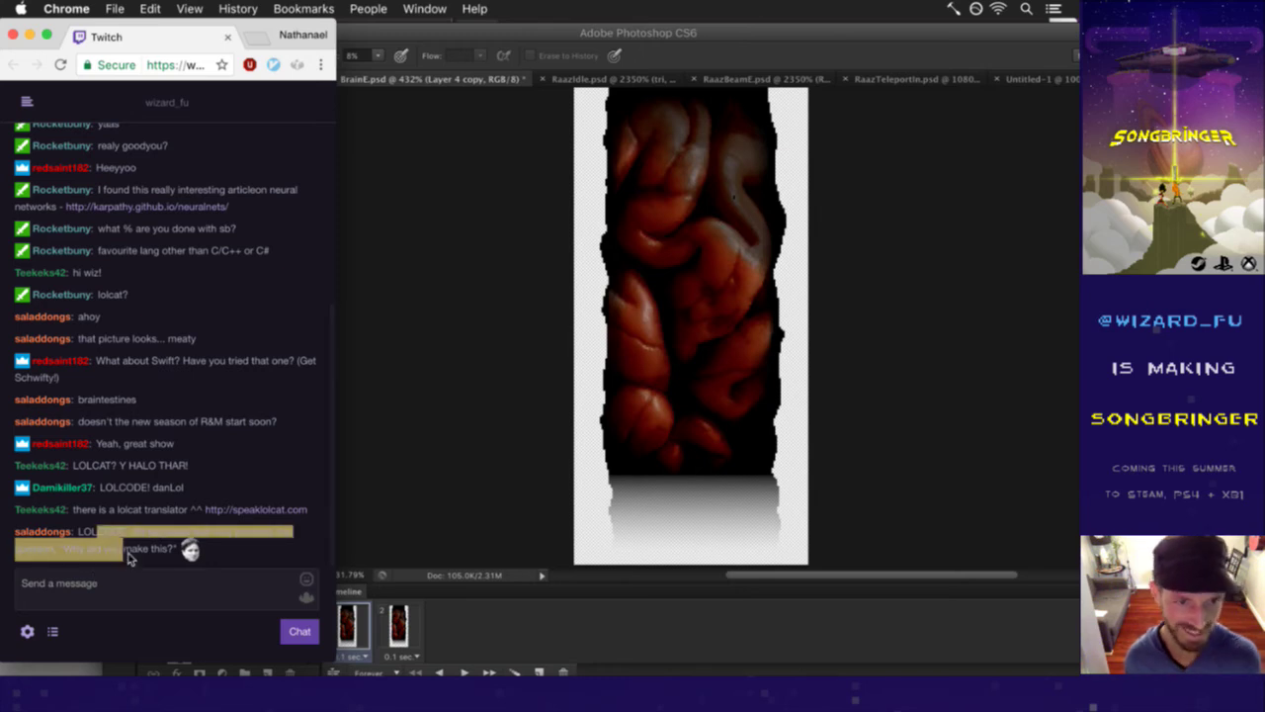
click(156, 554)
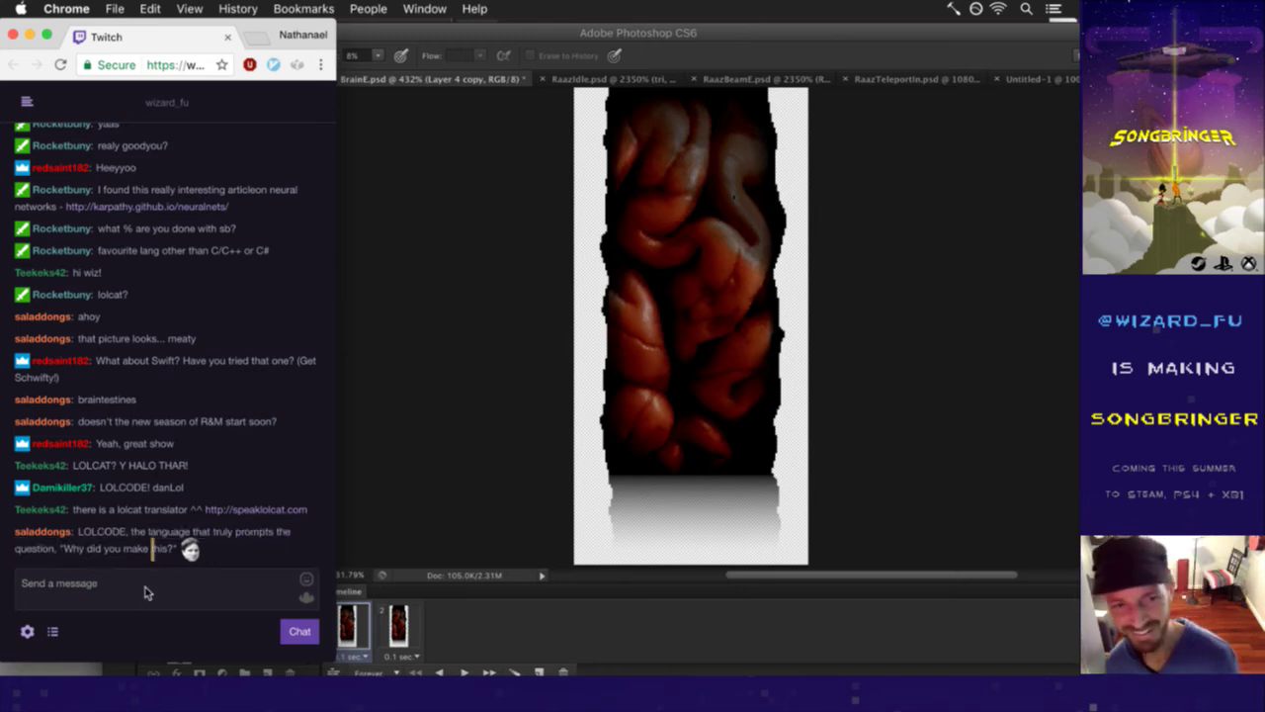
drag(74, 556, 186, 545)
click(182, 546)
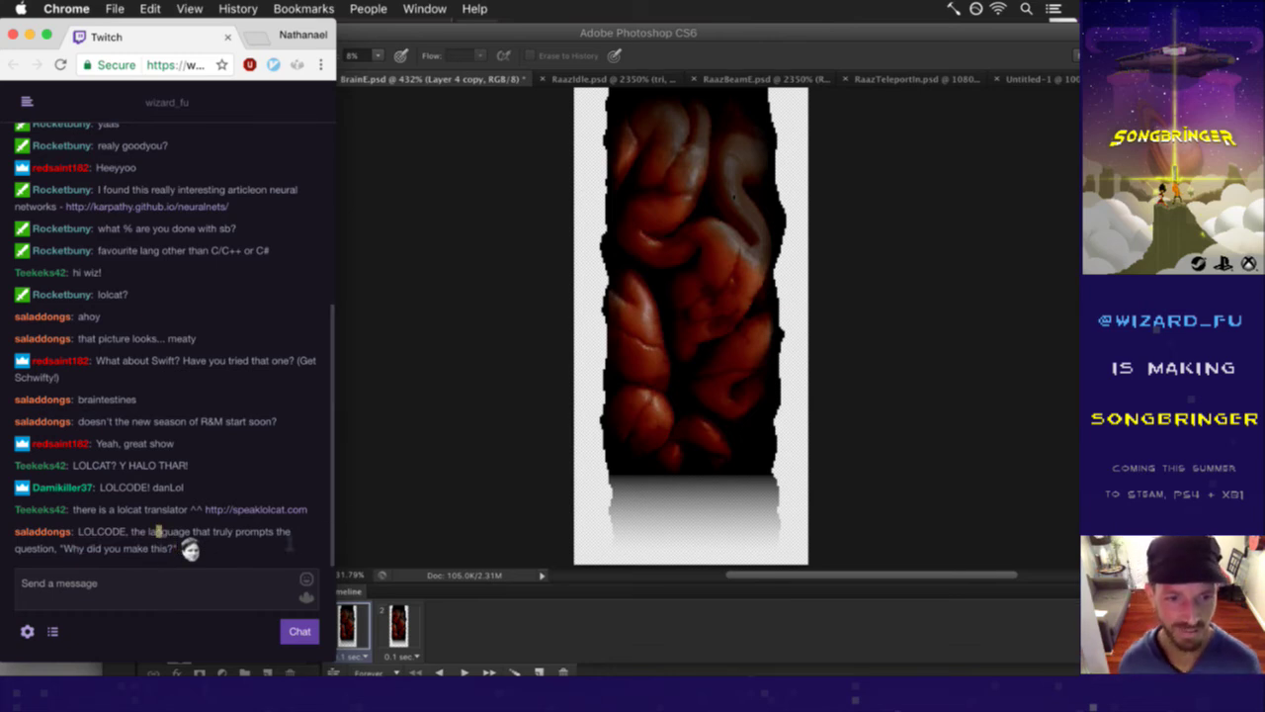
click(366, 520)
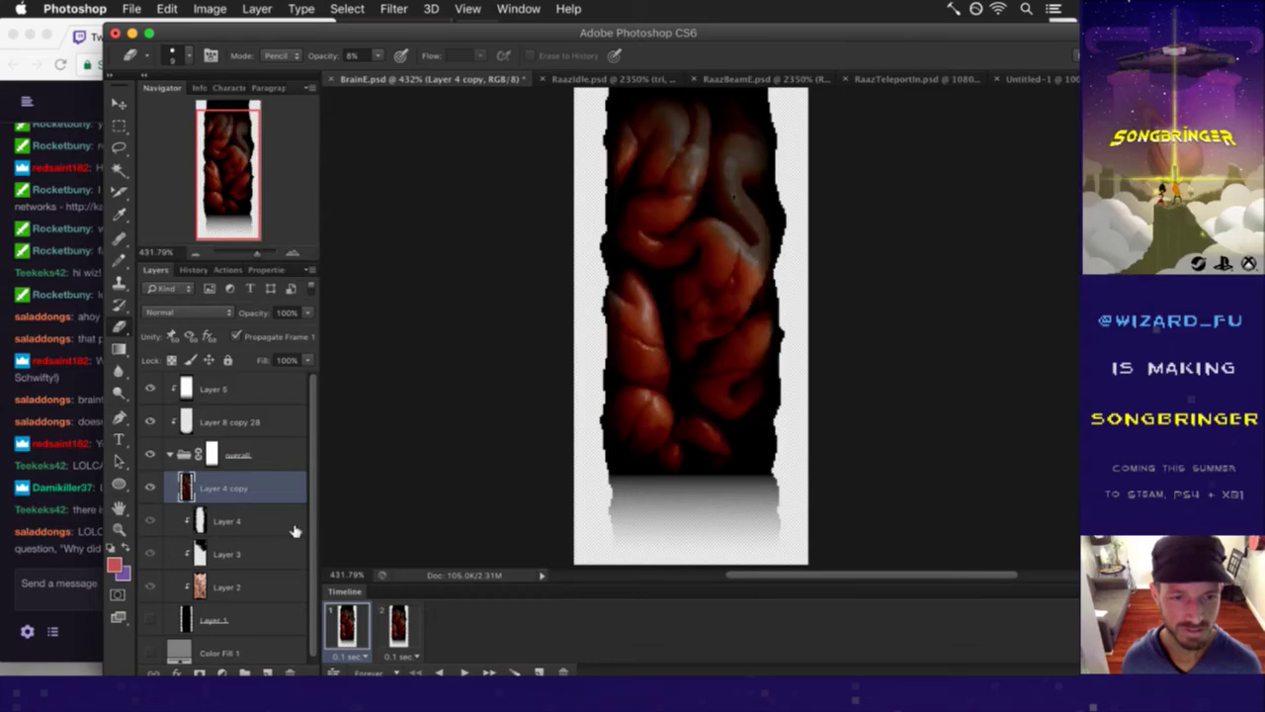
- Read the new Twitch chat message about Rick & Morty in Chrome and return to Photoshop
click(72, 523)
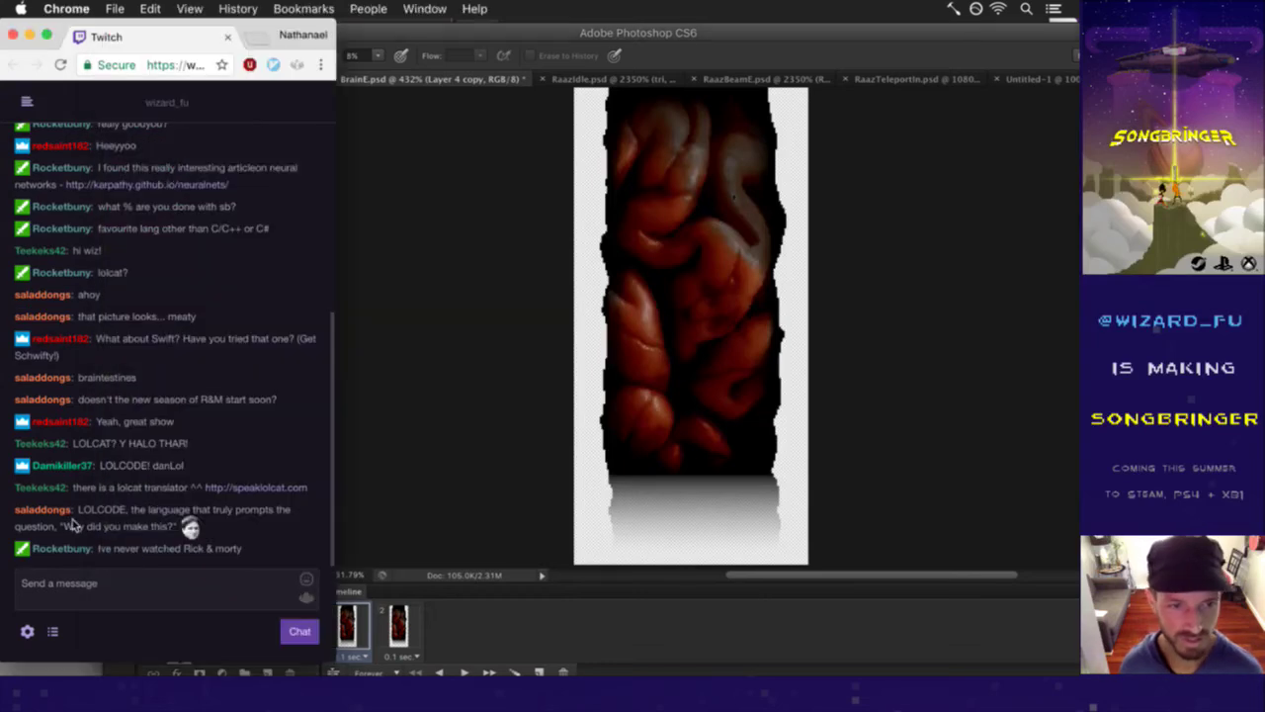
drag(115, 556, 228, 553)
click(384, 495)
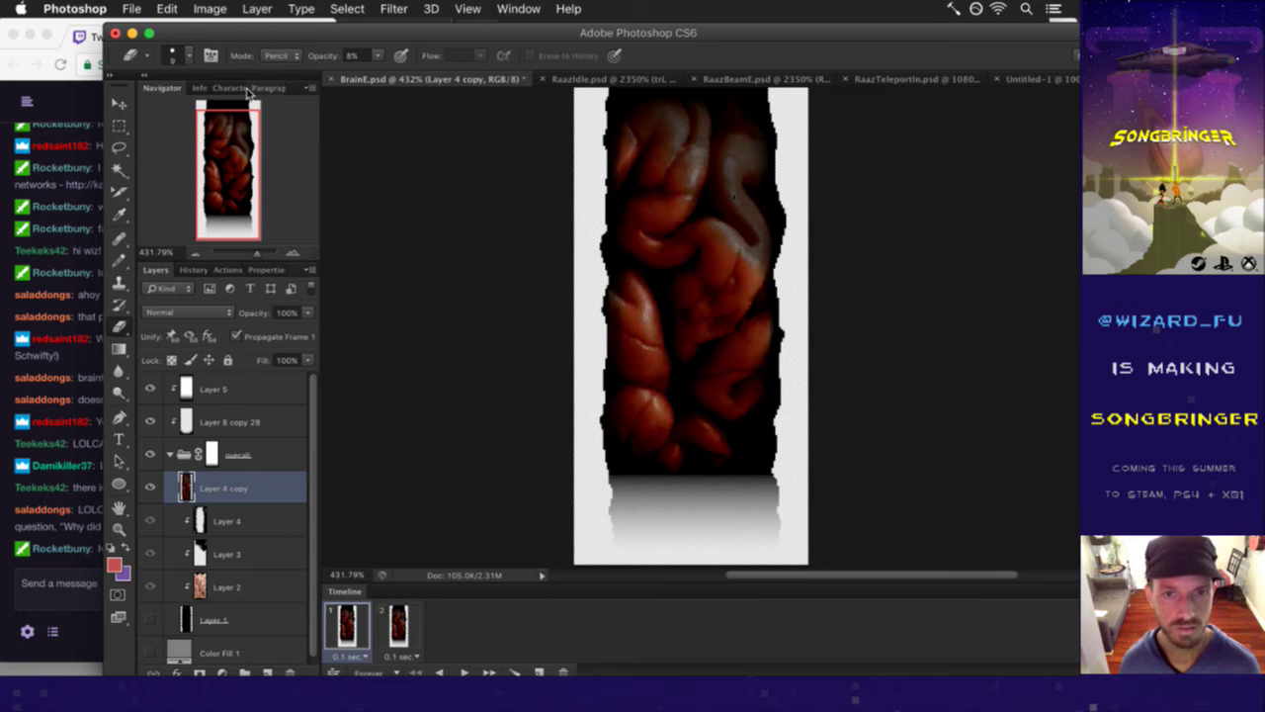
- Paste the copied brain artwork into a new transparent RGB document of 102 by 280 pixels at 72 pixels/inch
key(super+n)
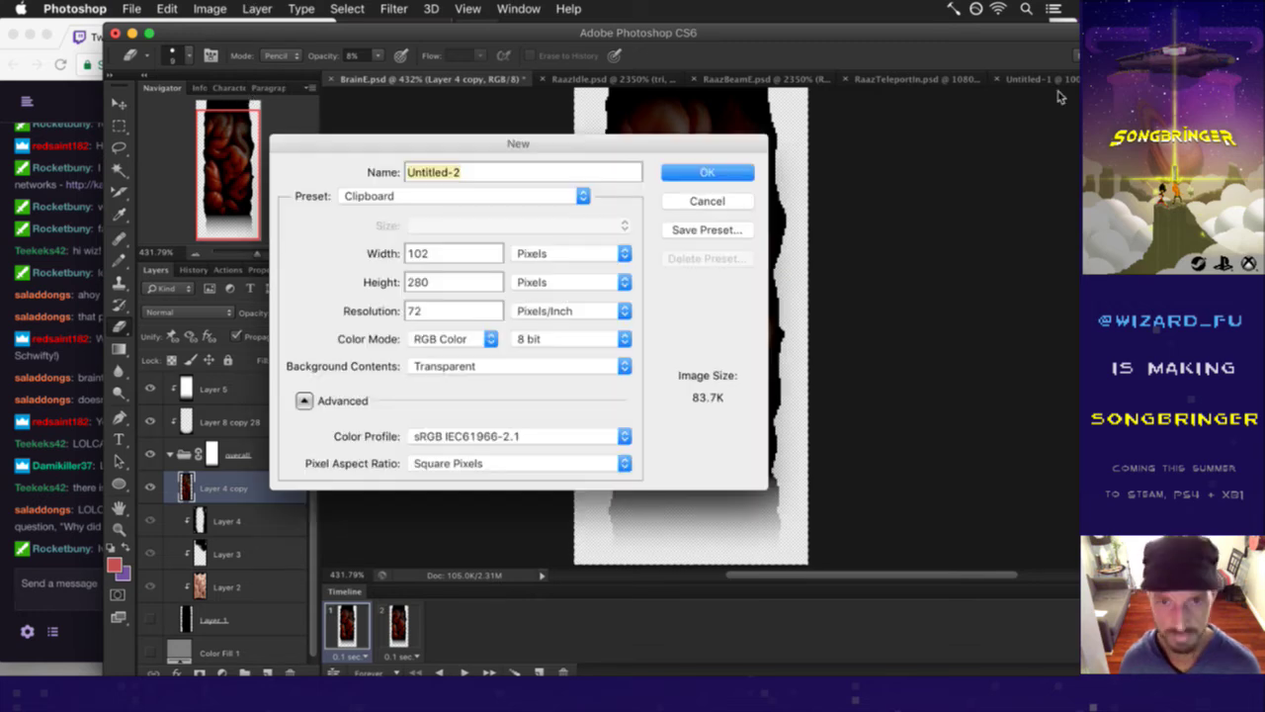
key(Return)
key(super+v)
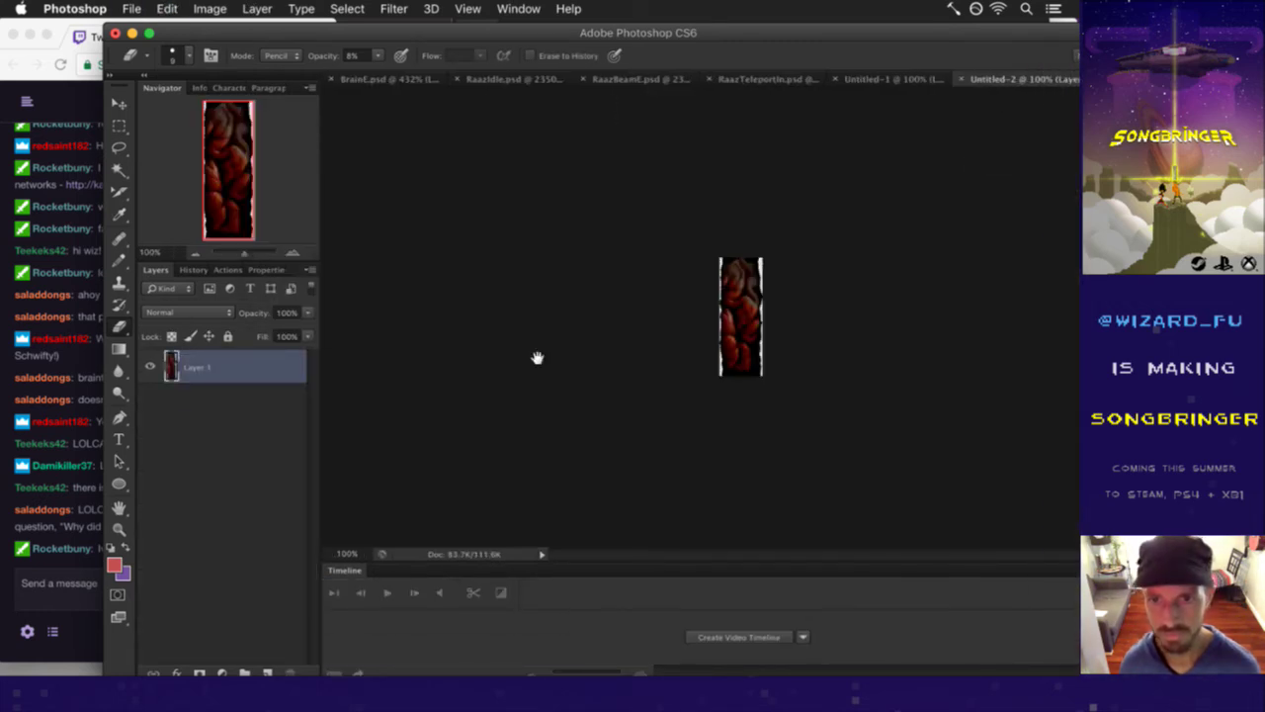
drag(746, 347, 829, 381)
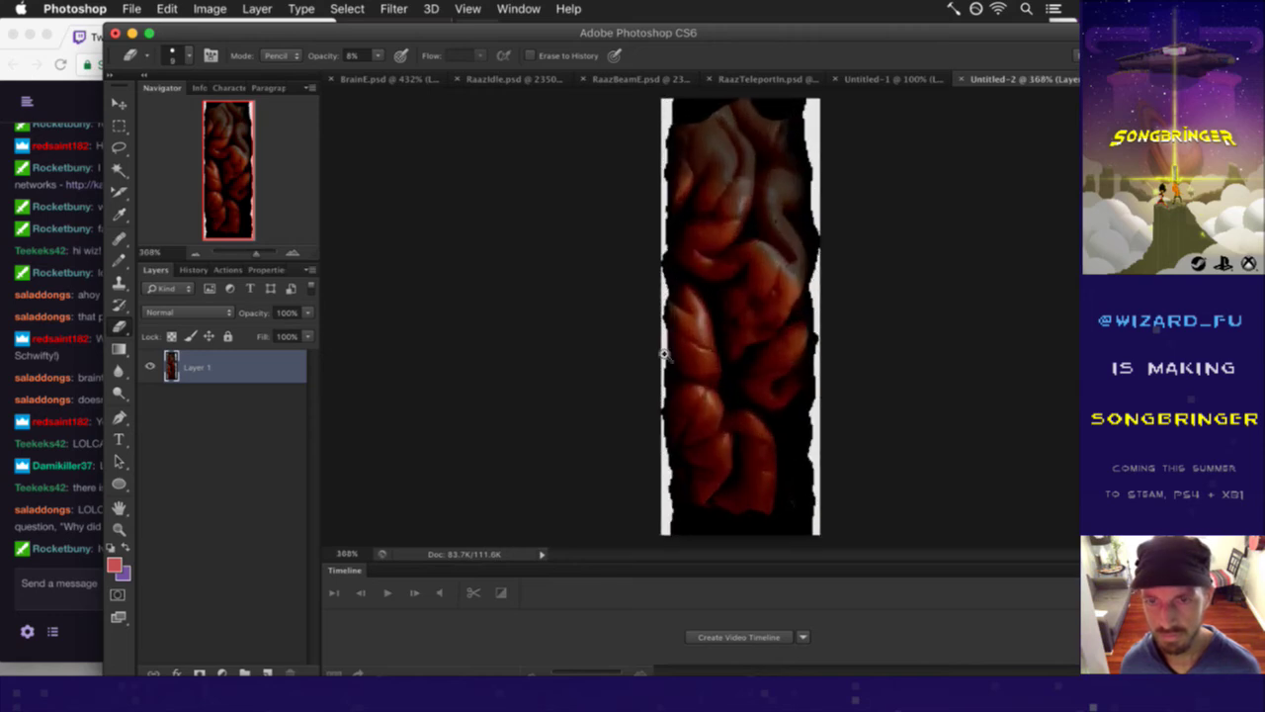
- Open the Indexed Color conversion for the new brain document and move its dialog clear of the artwork
click(214, 10)
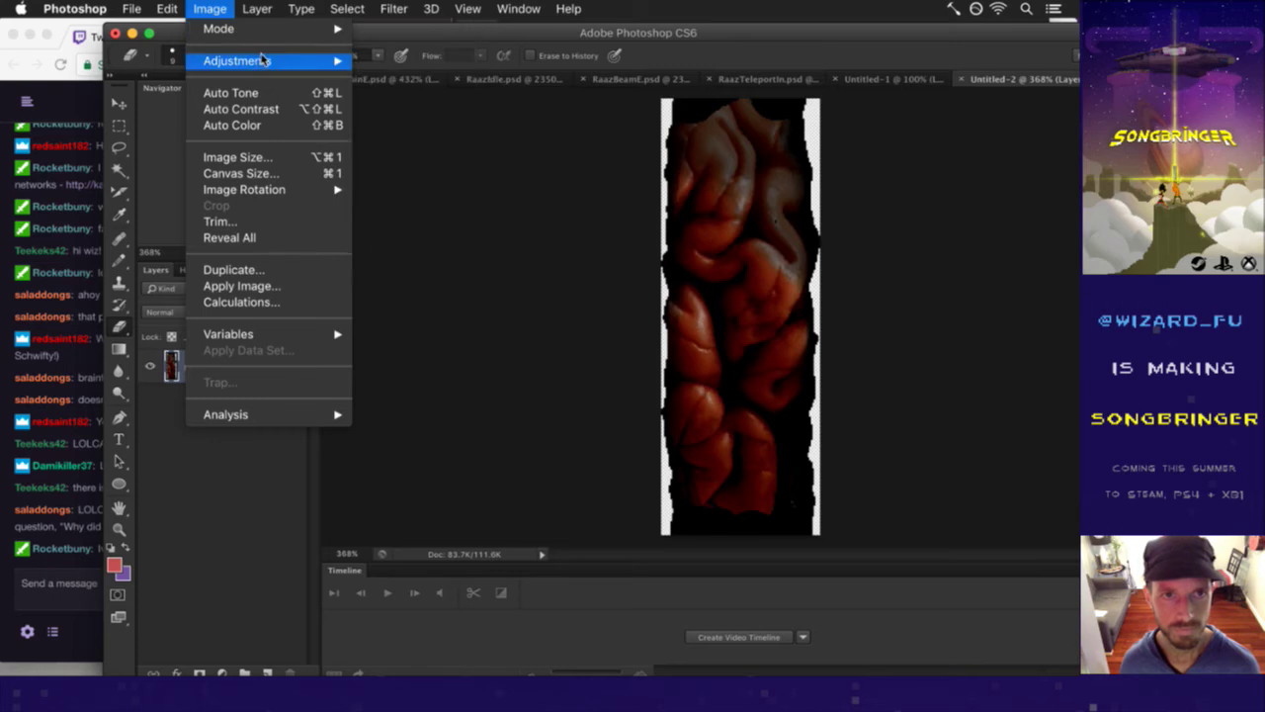
mouse_move(254, 60)
mouse_move(326, 30)
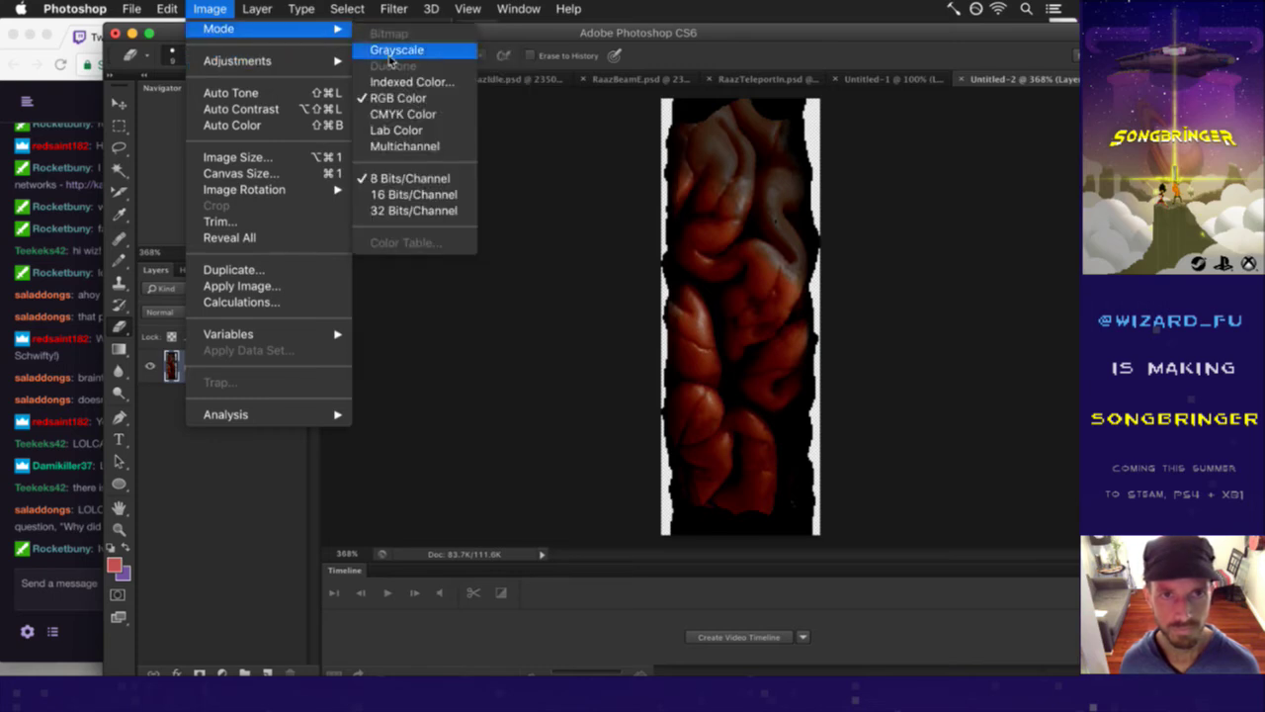
click(399, 83)
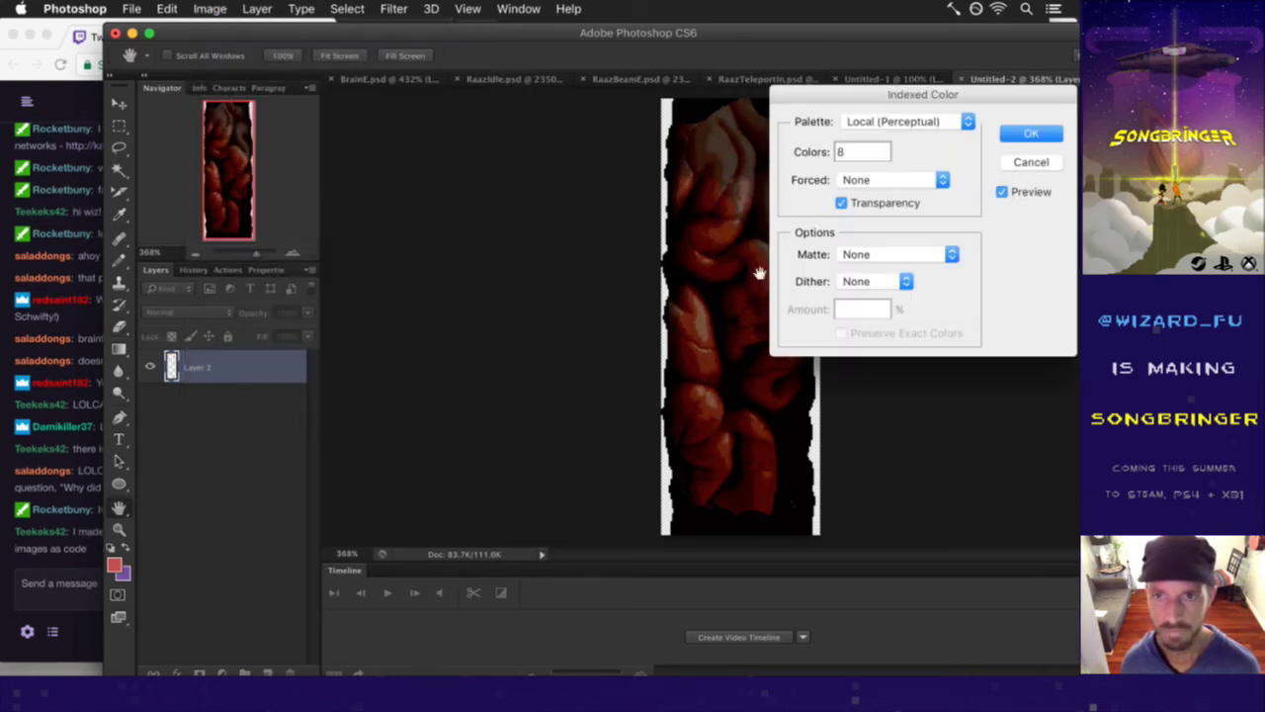
drag(898, 96, 358, 174)
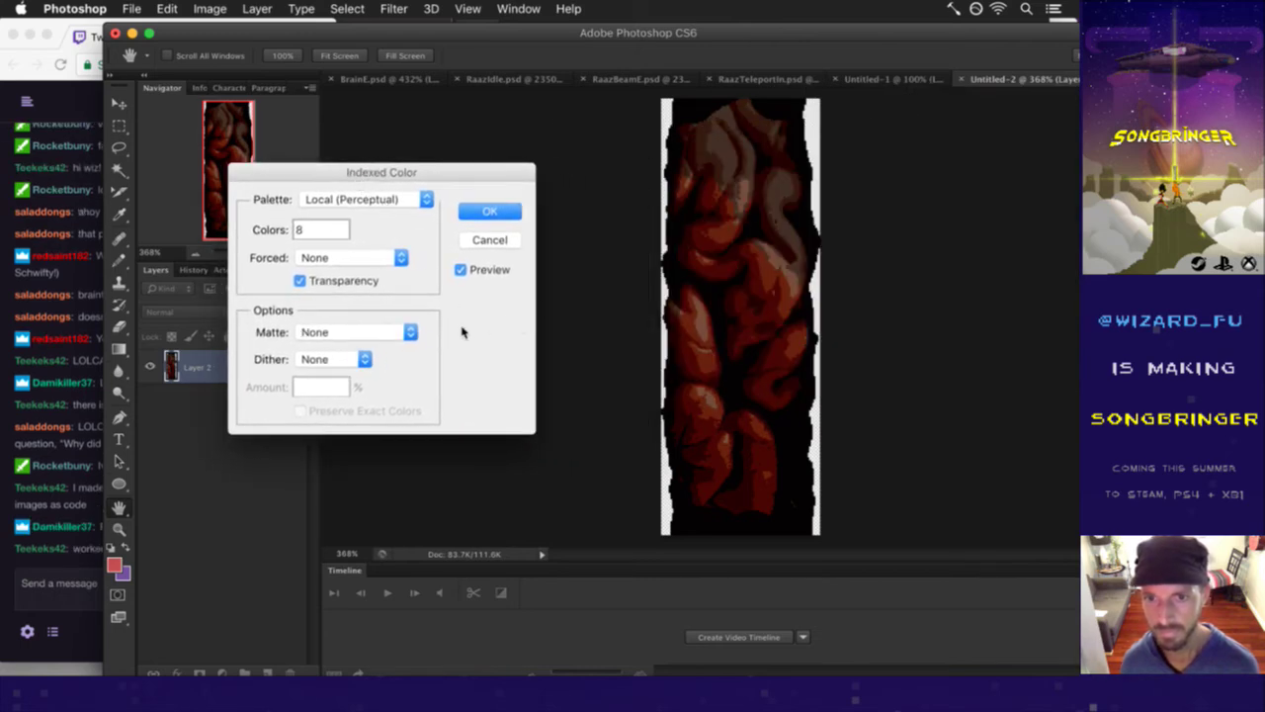
- Read the new Twitch chat messages about Rick and Morty and the image-interpreting language, and return to the Indexed Color dialog in Photoshop
click(96, 561)
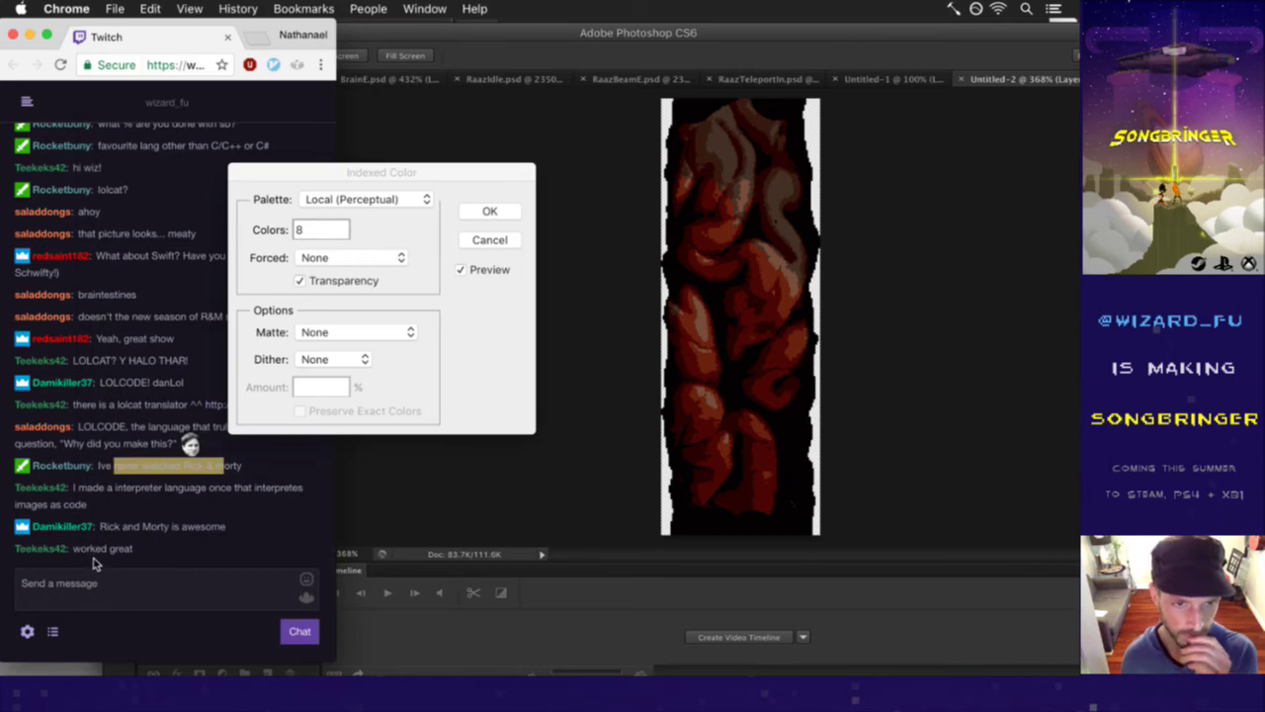
click(94, 504)
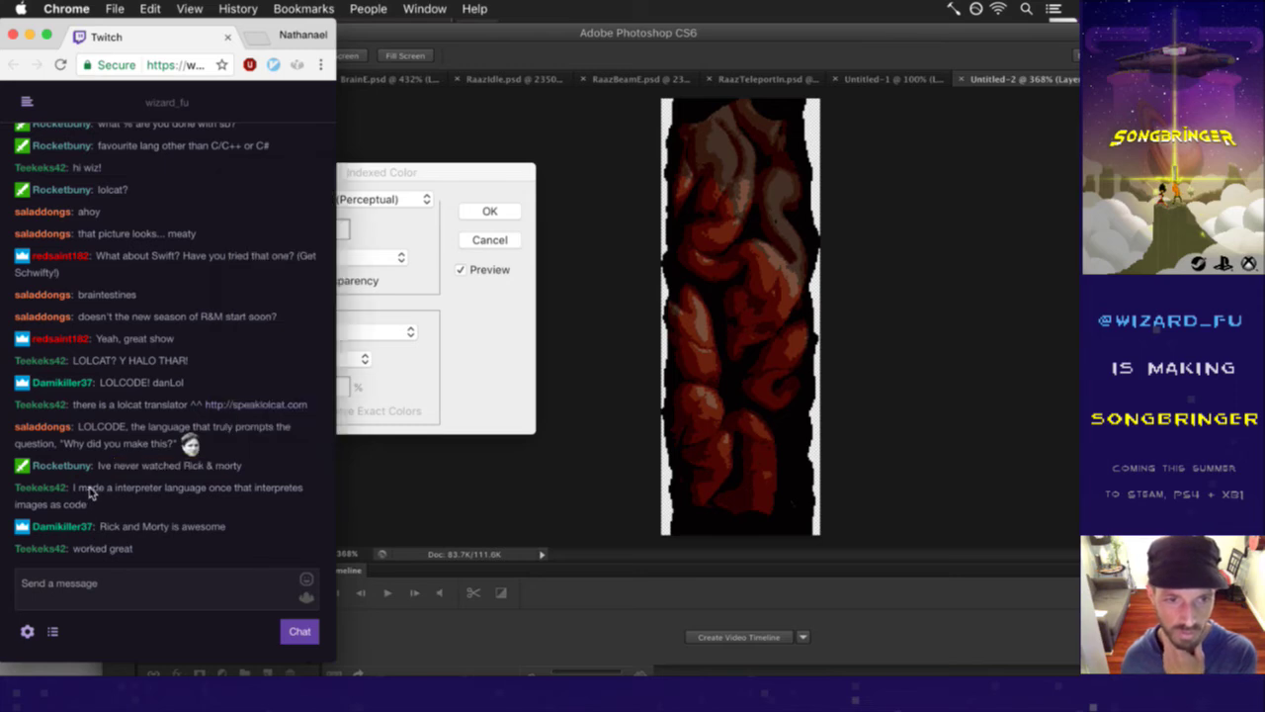
drag(114, 526, 141, 550)
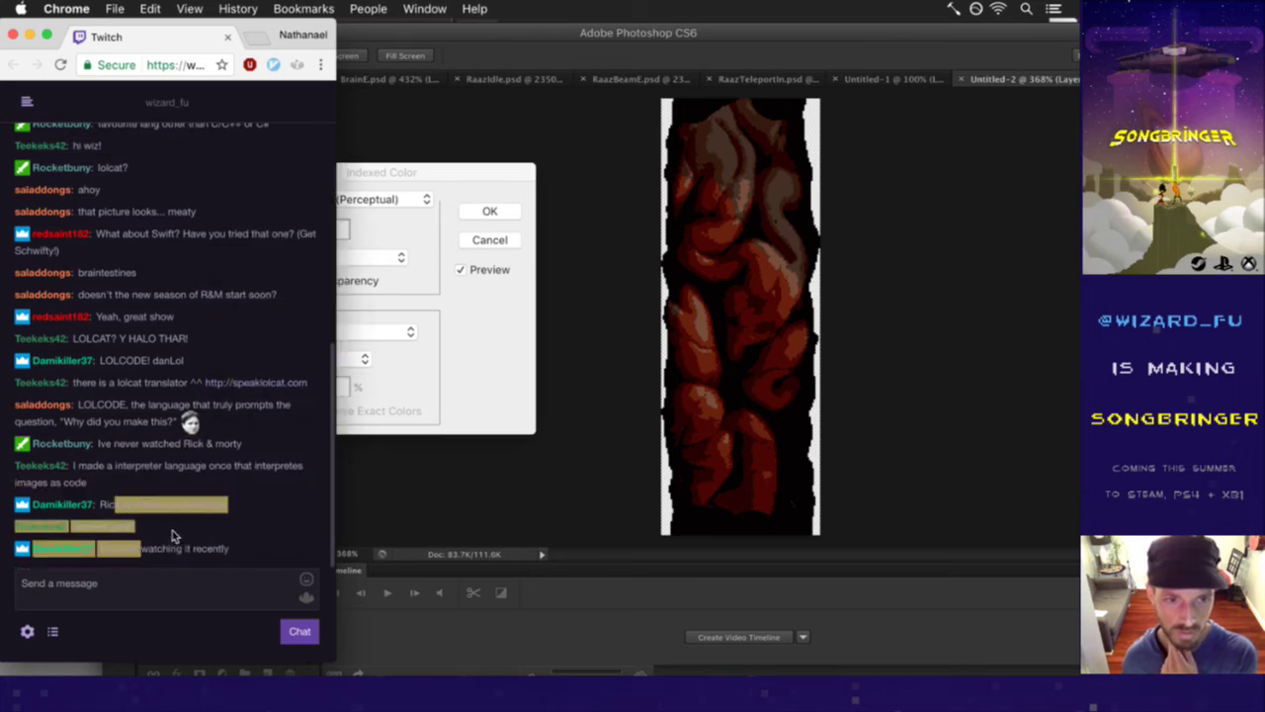
triple_click(93, 527)
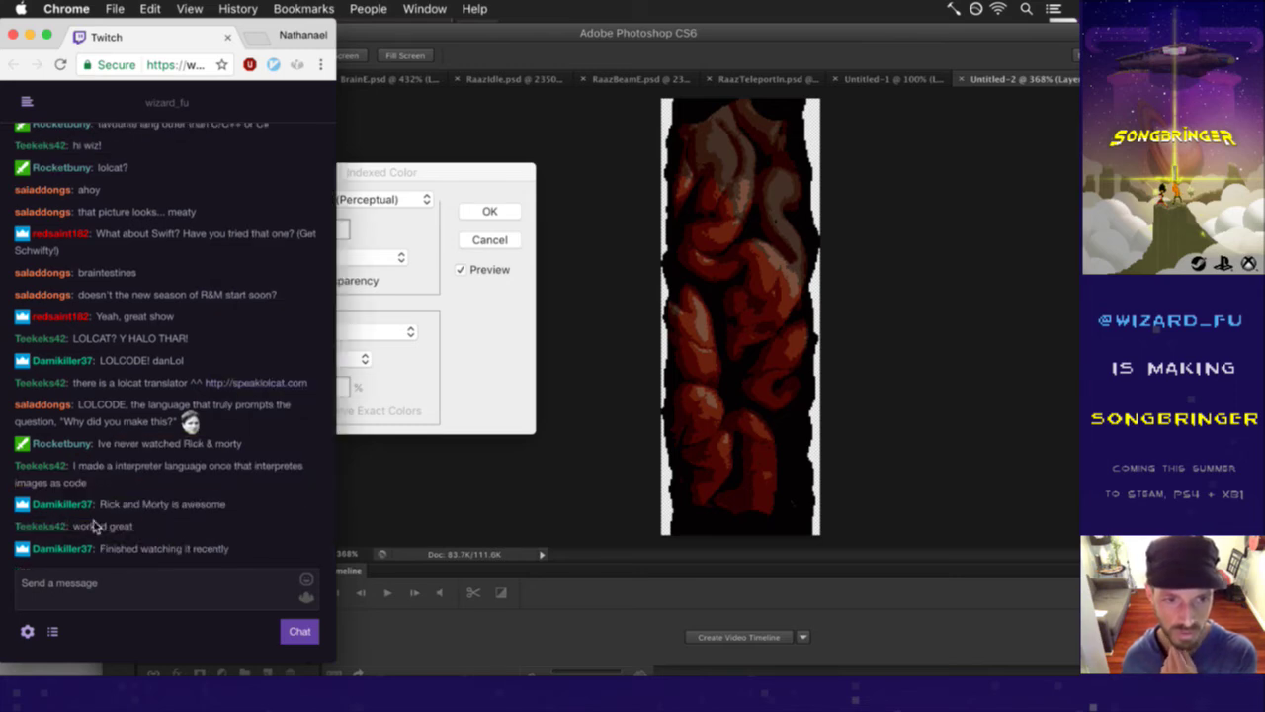
click(155, 529)
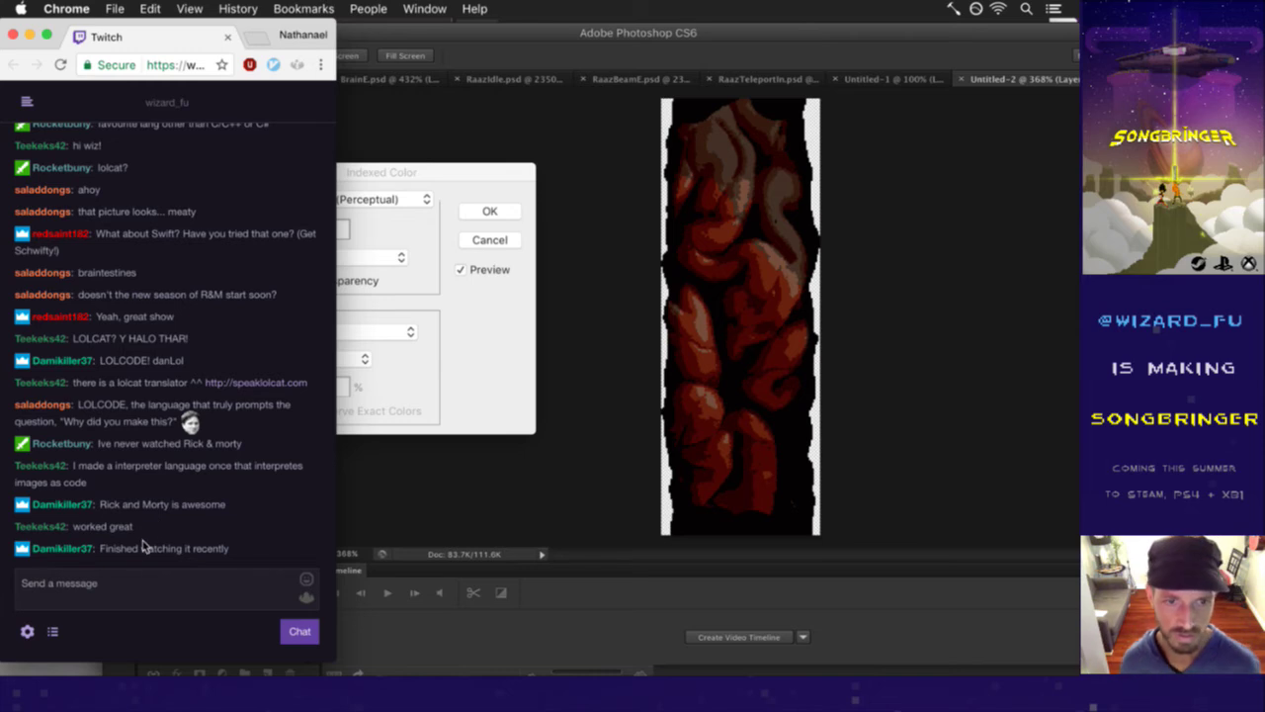
drag(112, 550, 211, 550)
click(213, 532)
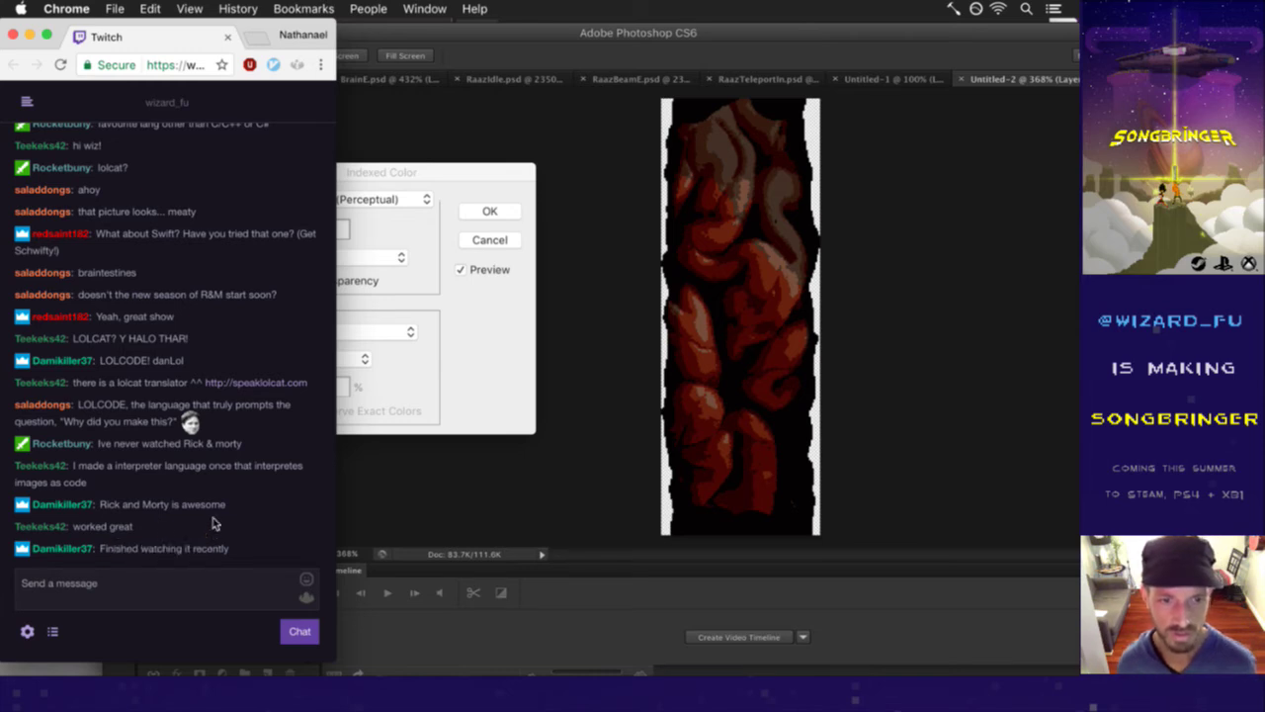
click(451, 399)
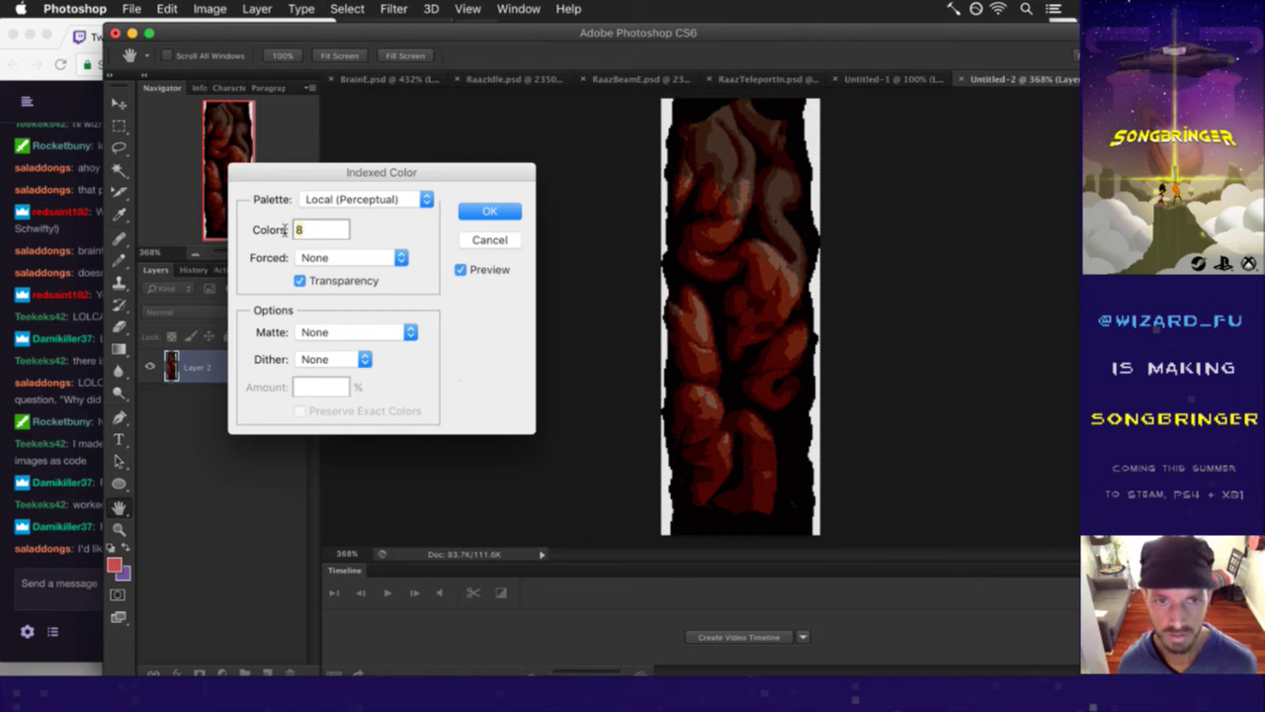
- Try 4 and 6 colours, and convert the brain artwork to indexed color with 7 colours and the Local (Perceptual) palette
text(4)
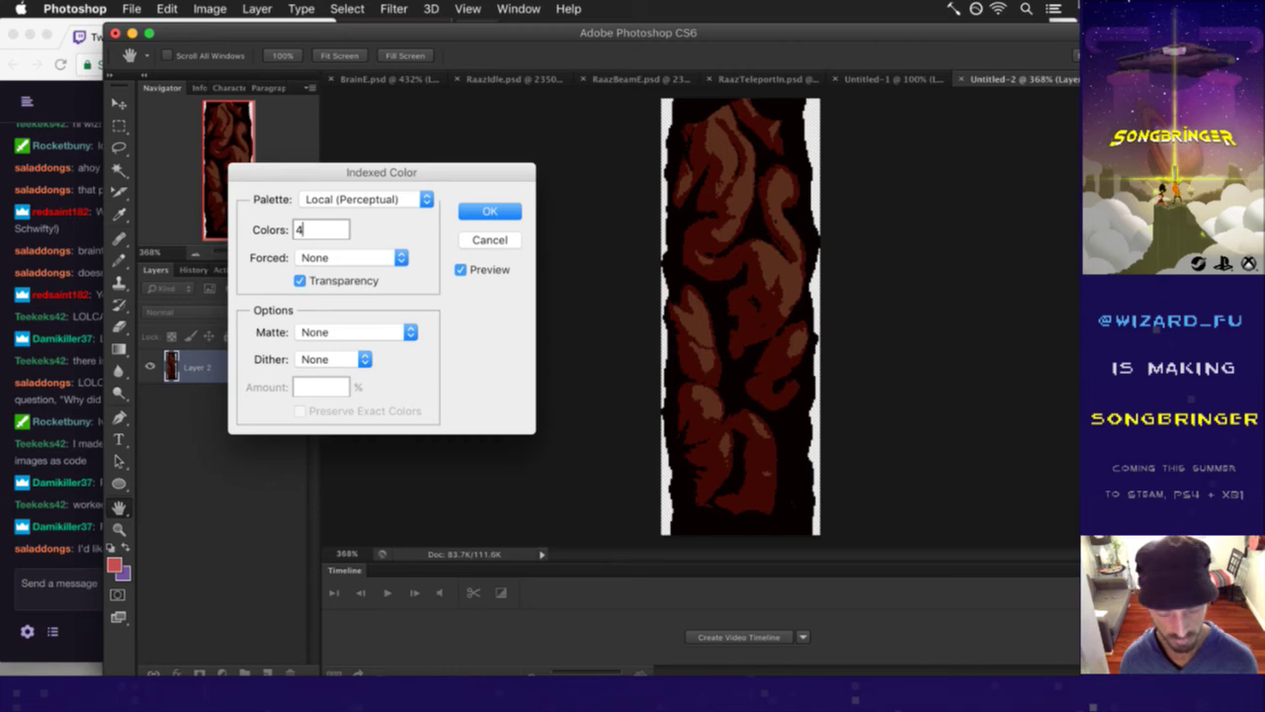
text(6)
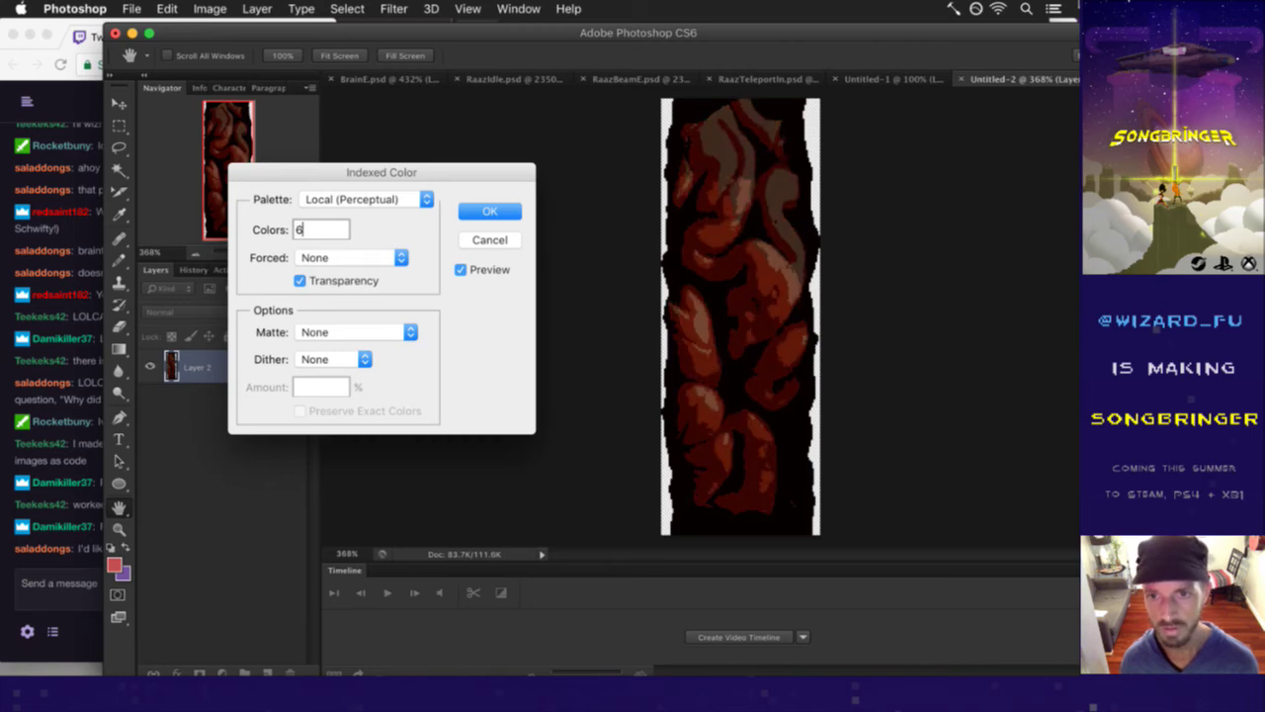
key(BackSpace)
text(7)
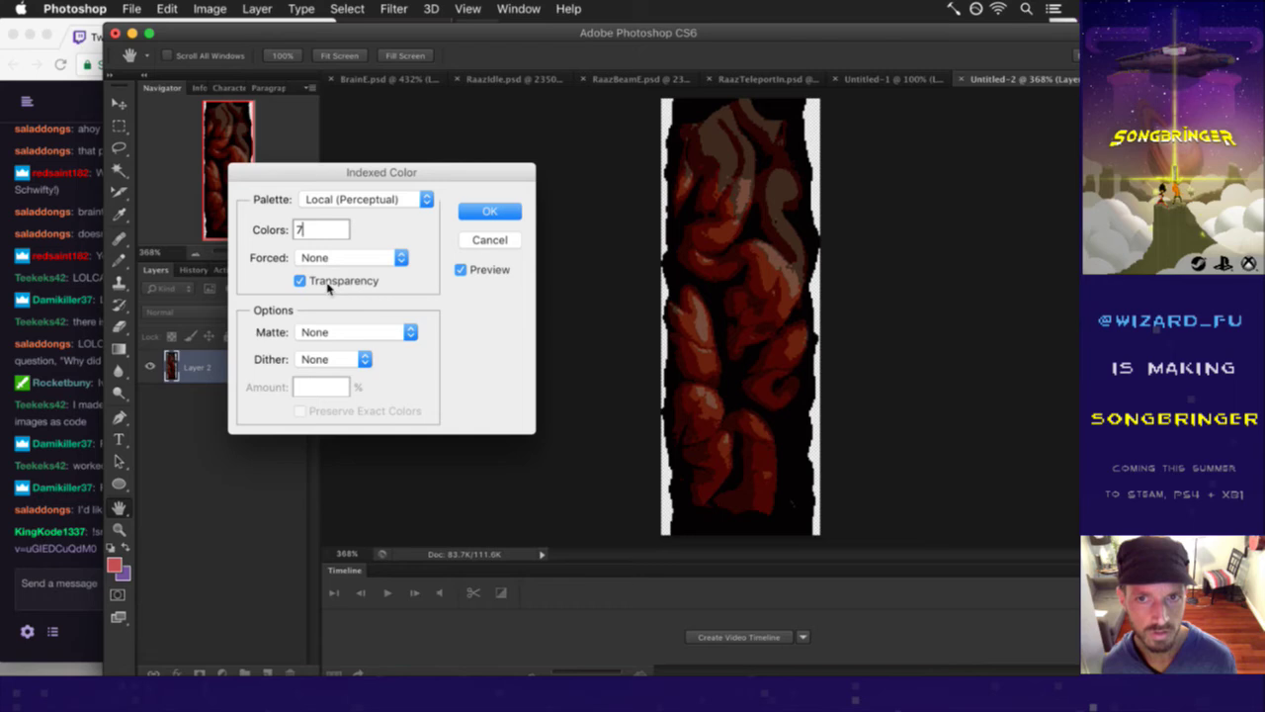
click(492, 214)
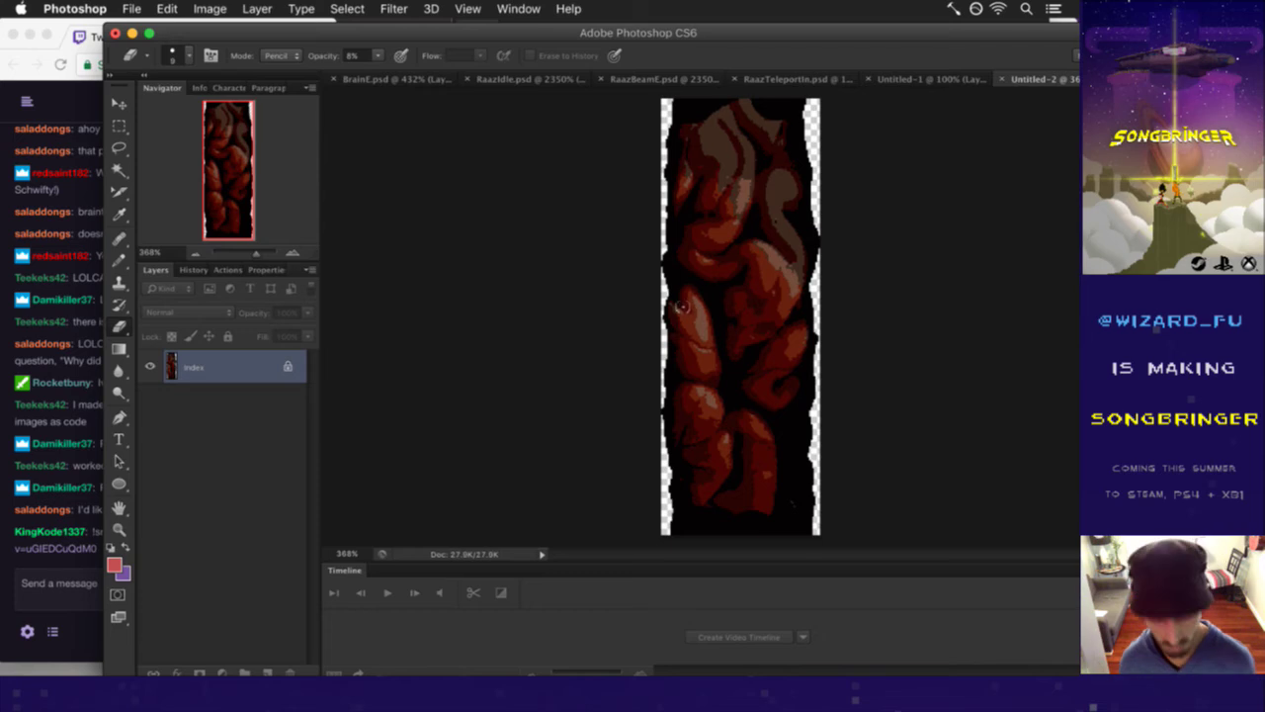
scroll(728, 342, up, 4)
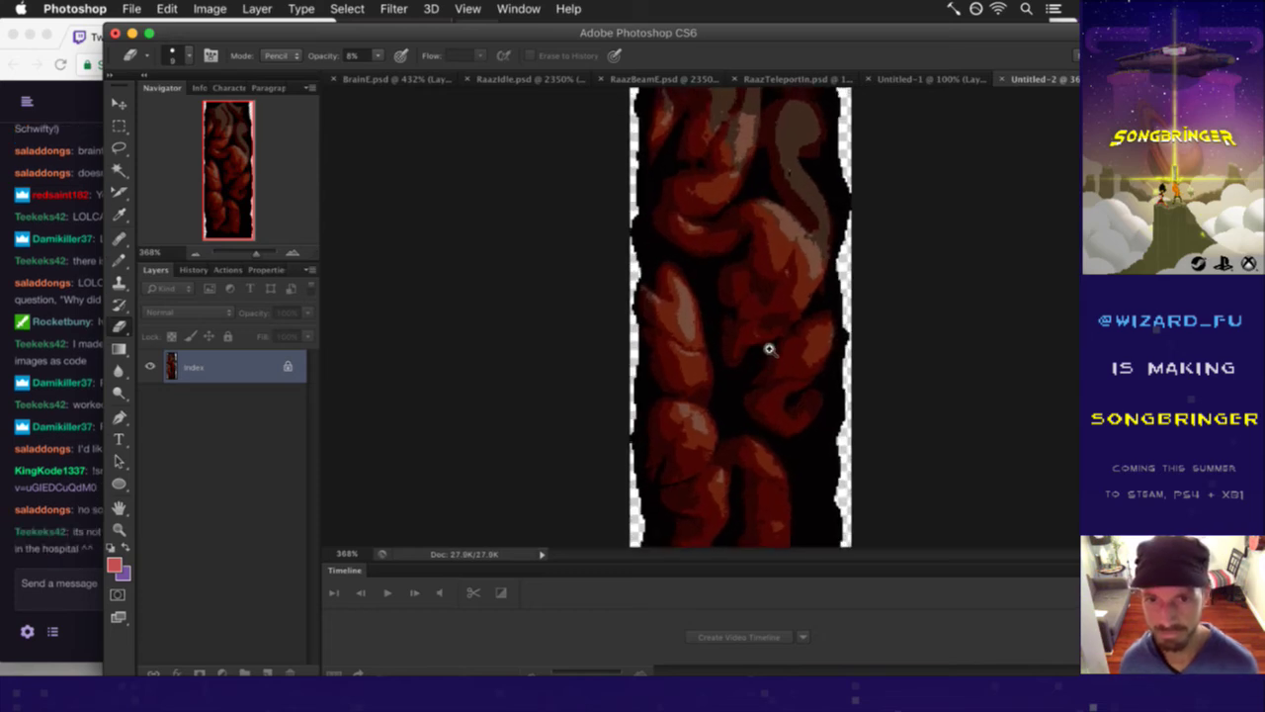
- Read the Twitch chat messages about writing a C superset and making the language in hospital, and return to Photoshop
click(85, 553)
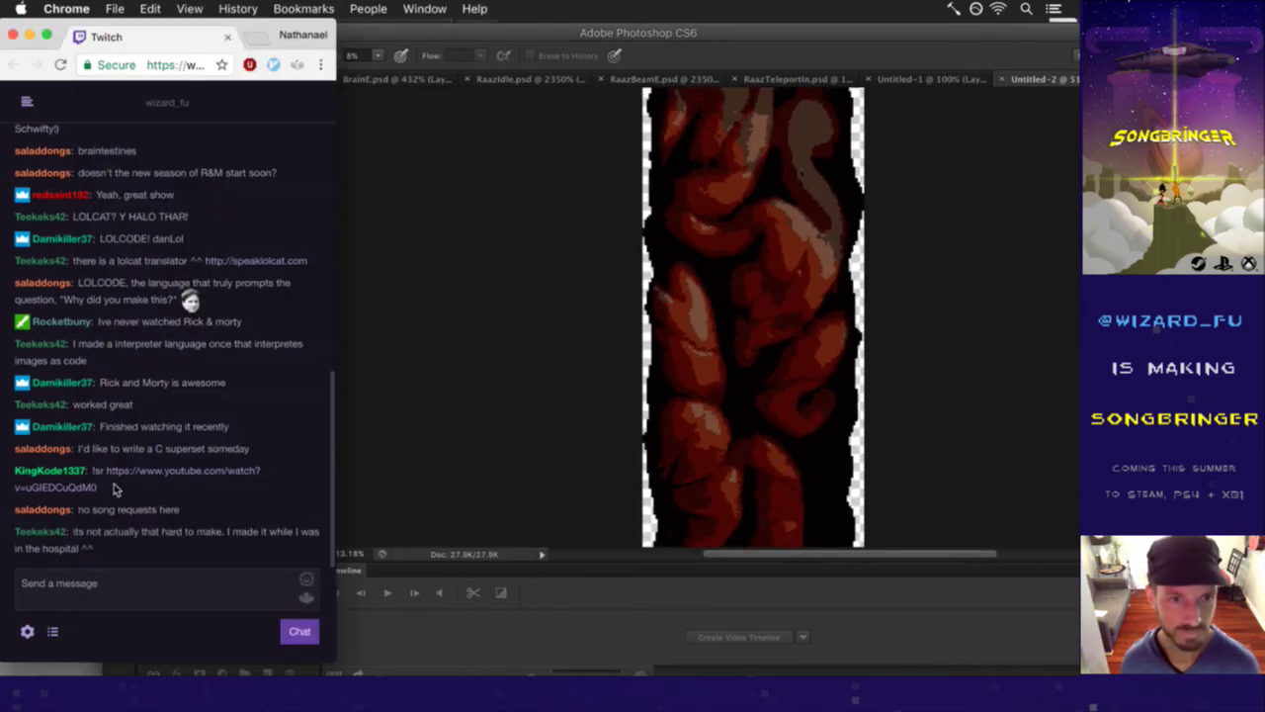
drag(91, 451, 196, 455)
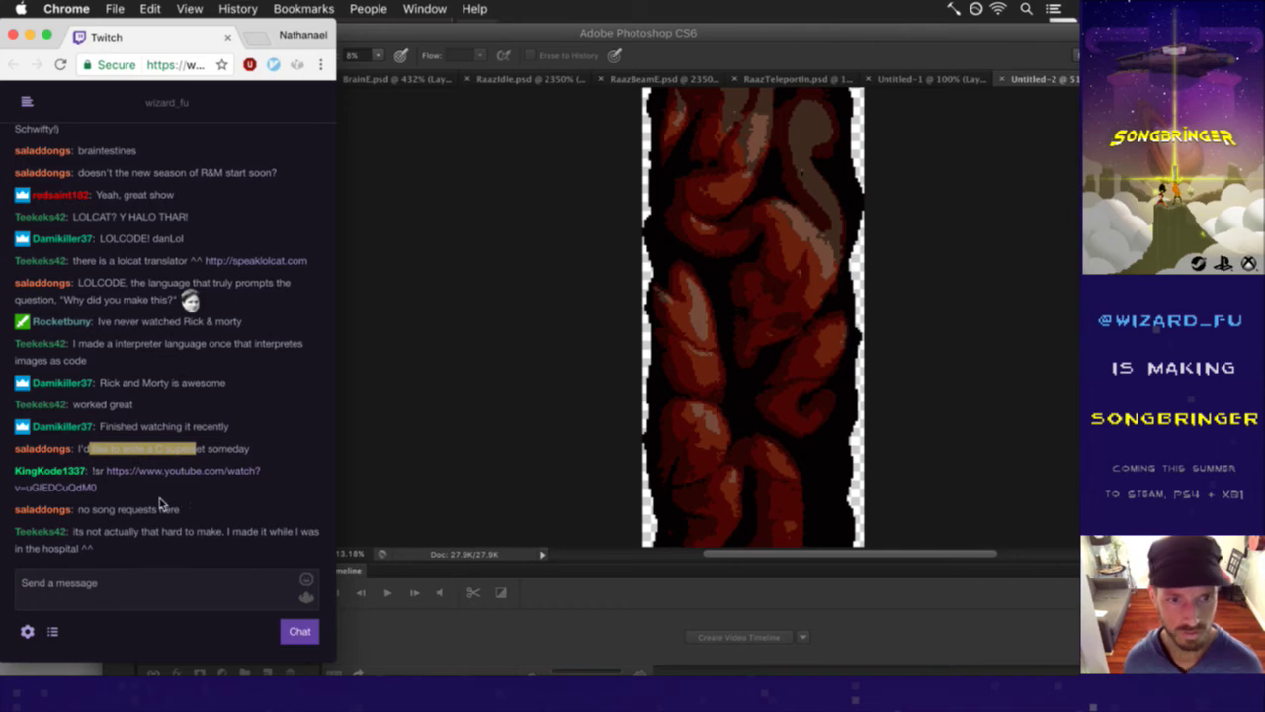
drag(75, 532, 102, 541)
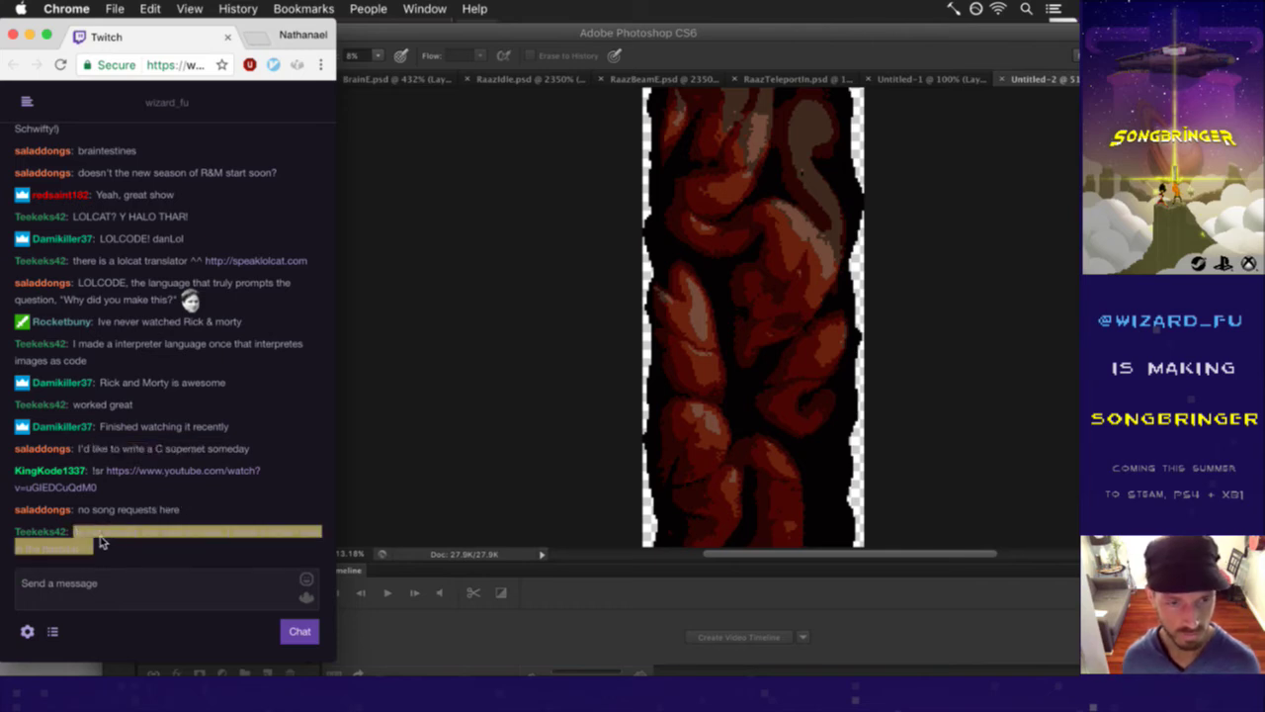
click(135, 553)
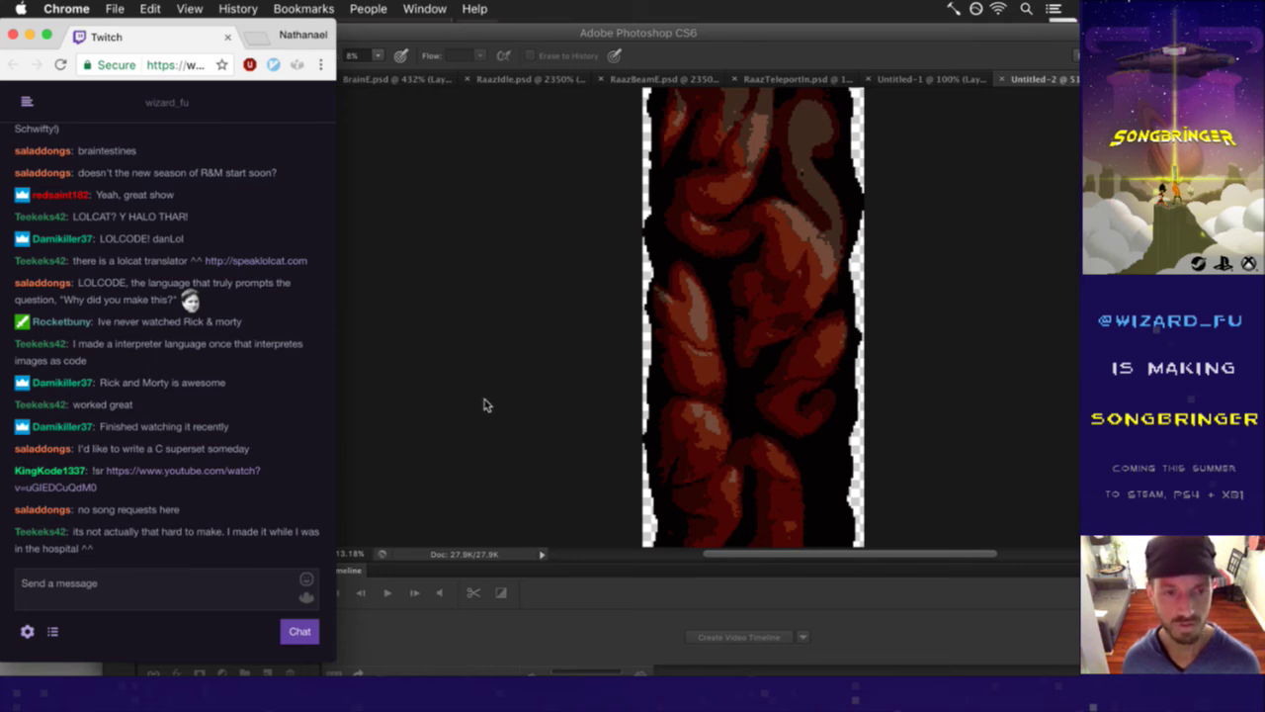
click(680, 62)
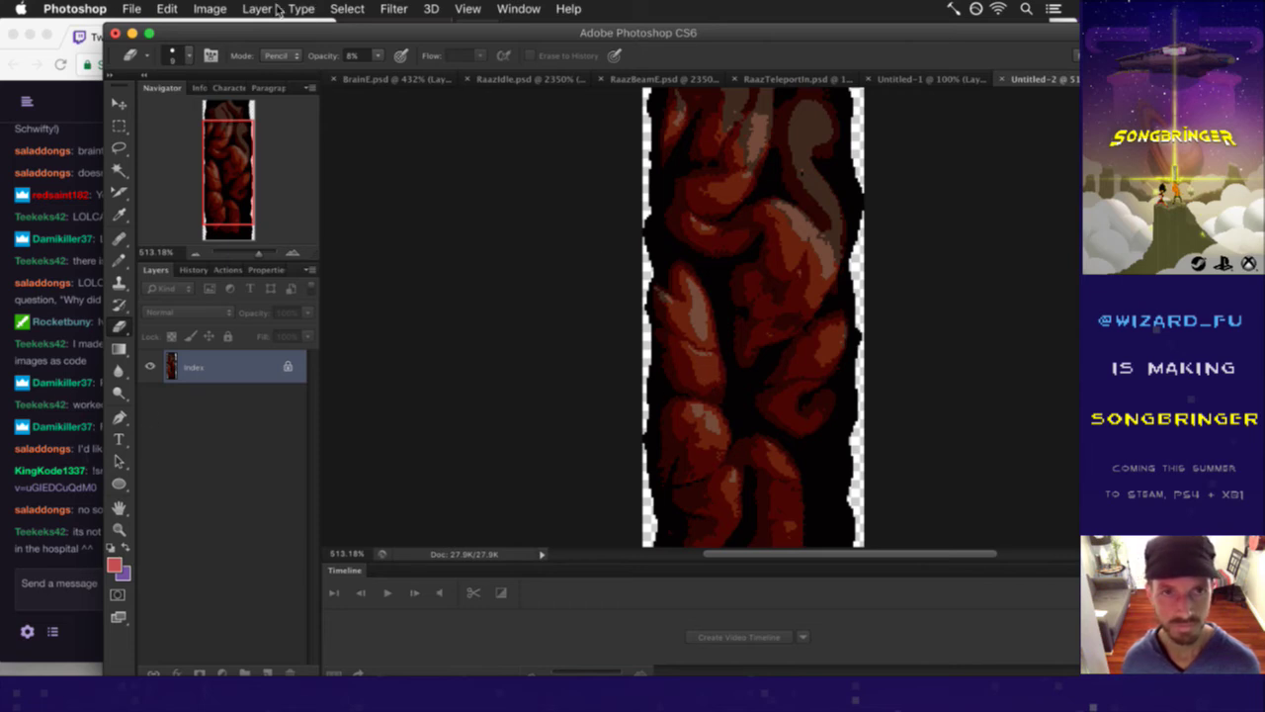
- Copy the indexed-color brain artwork and paste it into BrainE.psd as a new layer above Layer 4 copy
click(210, 8)
click(431, 7)
key(super+z)
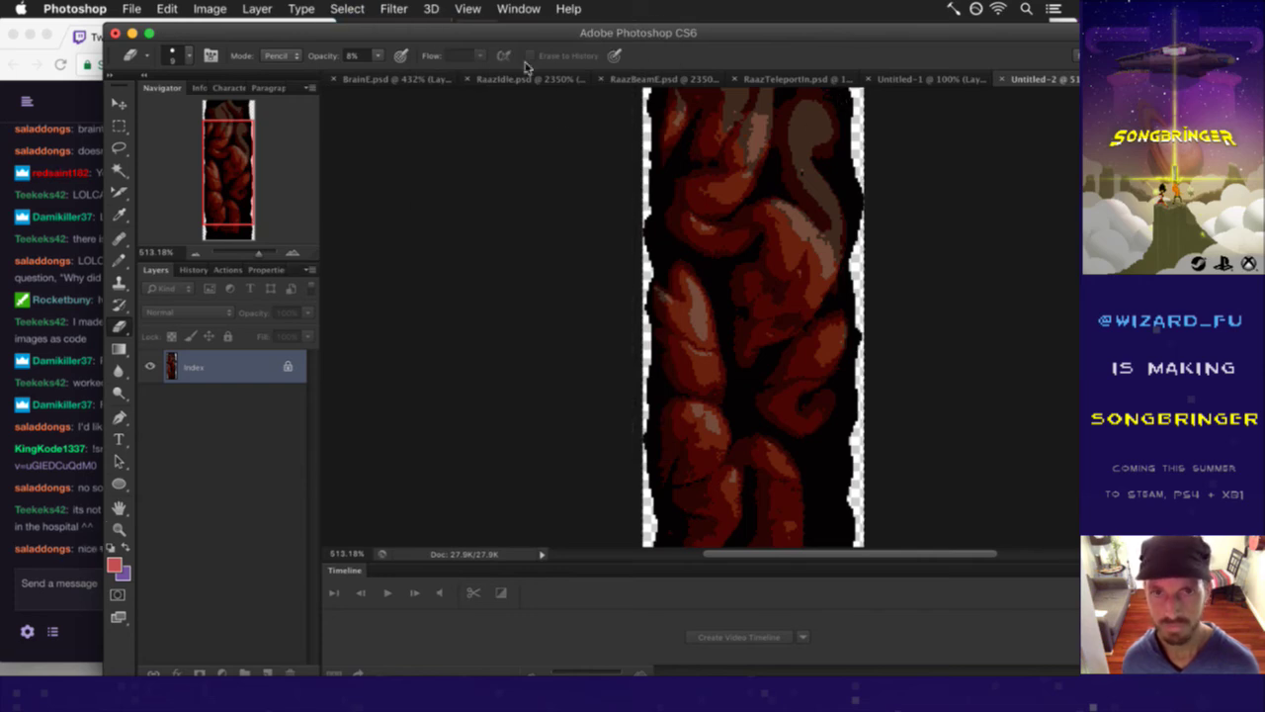
click(390, 78)
key(super+v)
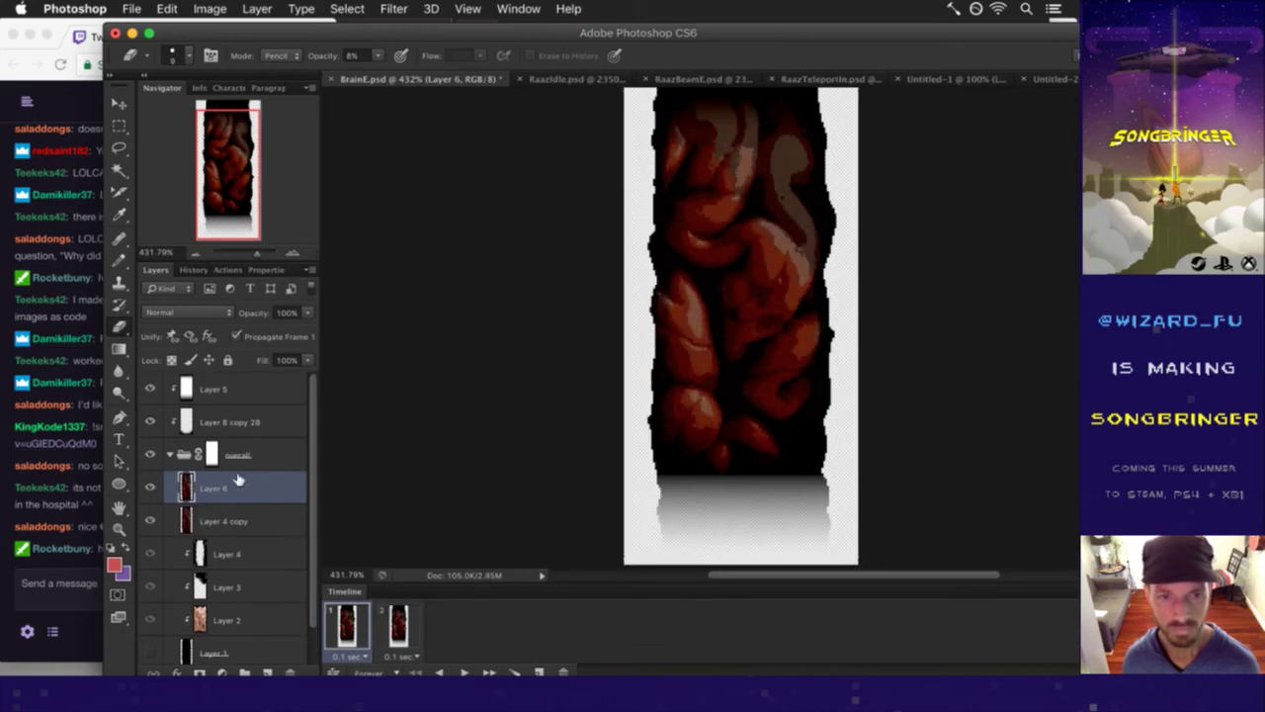
- Hide Layer 4 copy and nudge the pasted brain layer horizontally into alignment with the column
click(150, 520)
key(v)
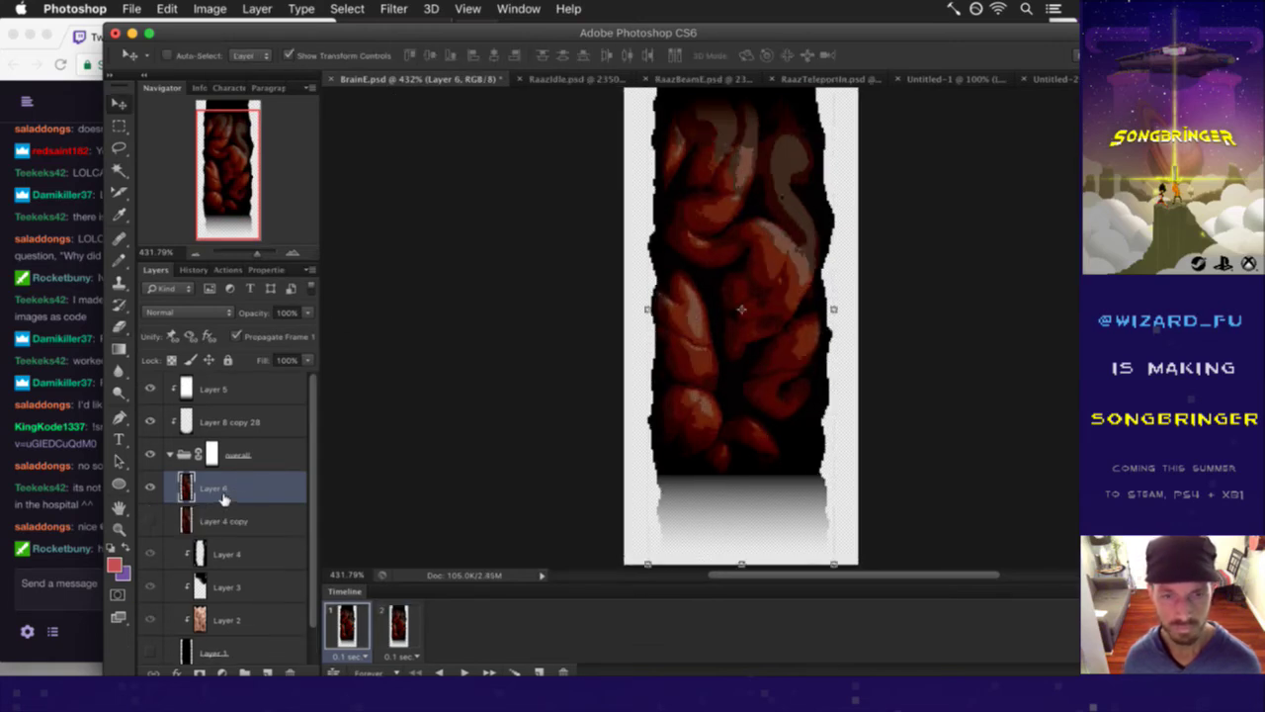
key(Right)
key(Right)
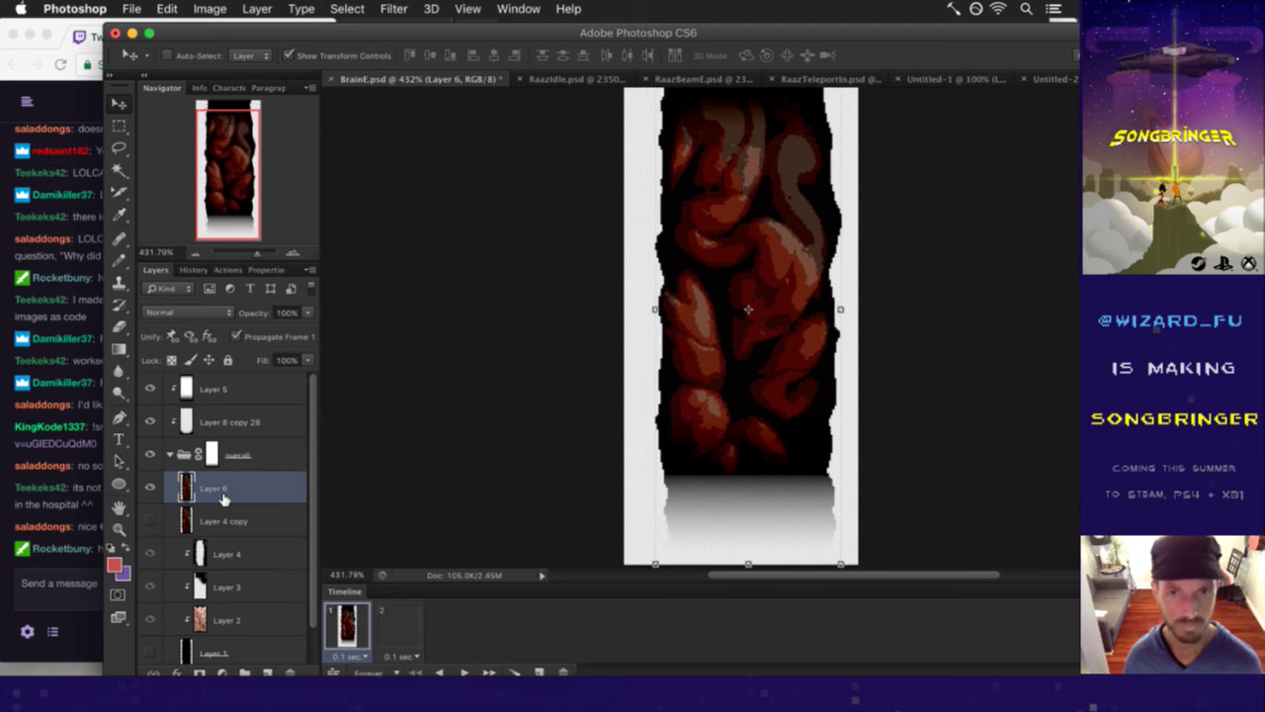
key(m)
key(v)
key(Left)
key(Left)
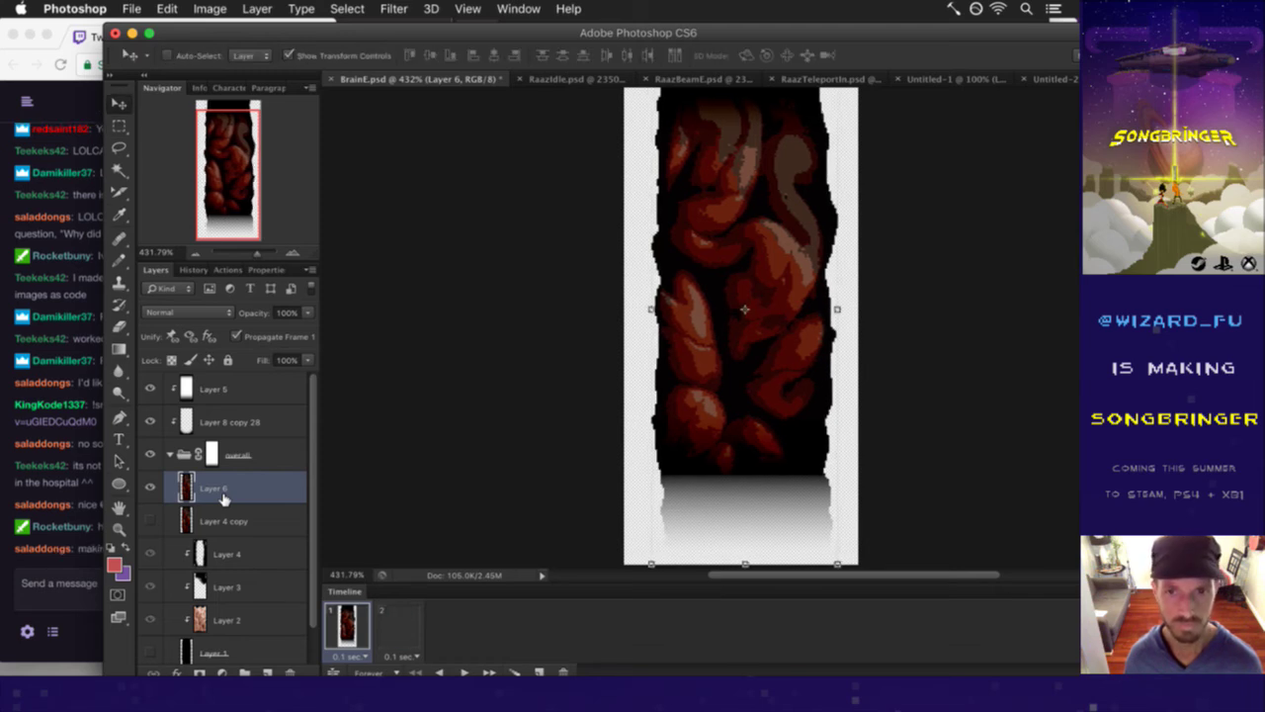
key(m)
- Read the latest Twitch chat replies about the hospital in Chrome and return to BrainE.psd in Photoshop
key(super+Tab)
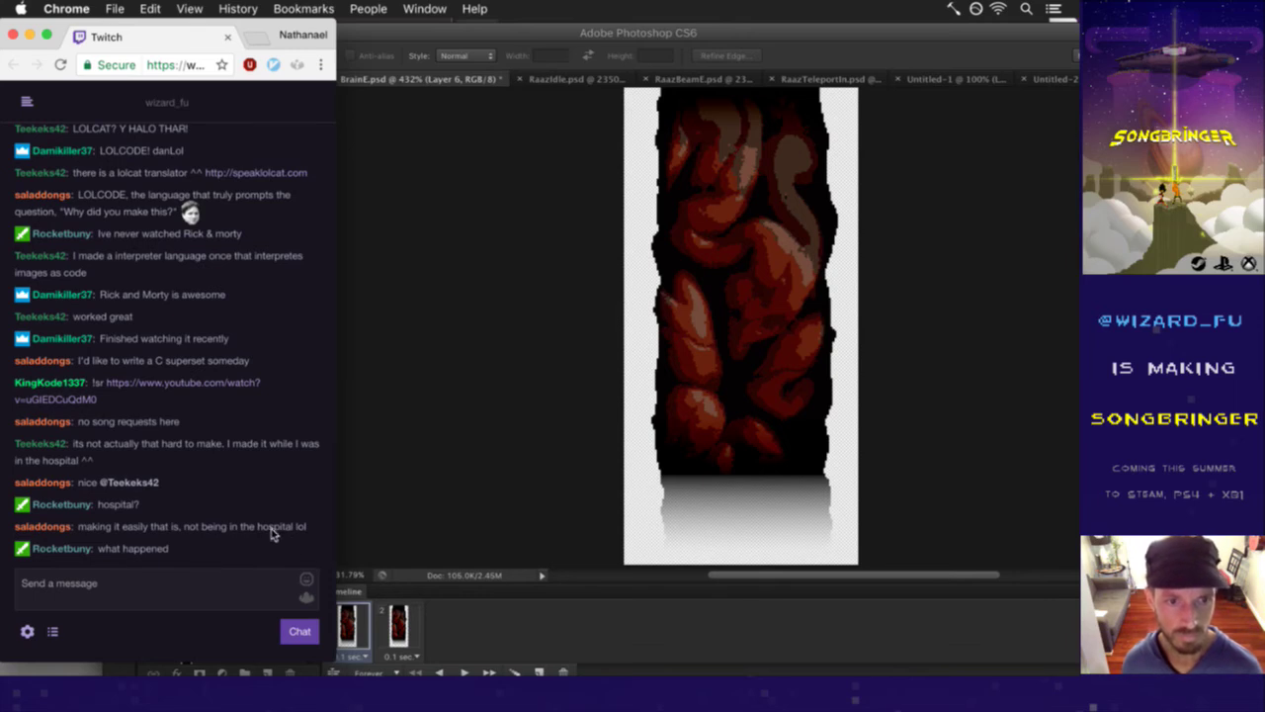
click(399, 468)
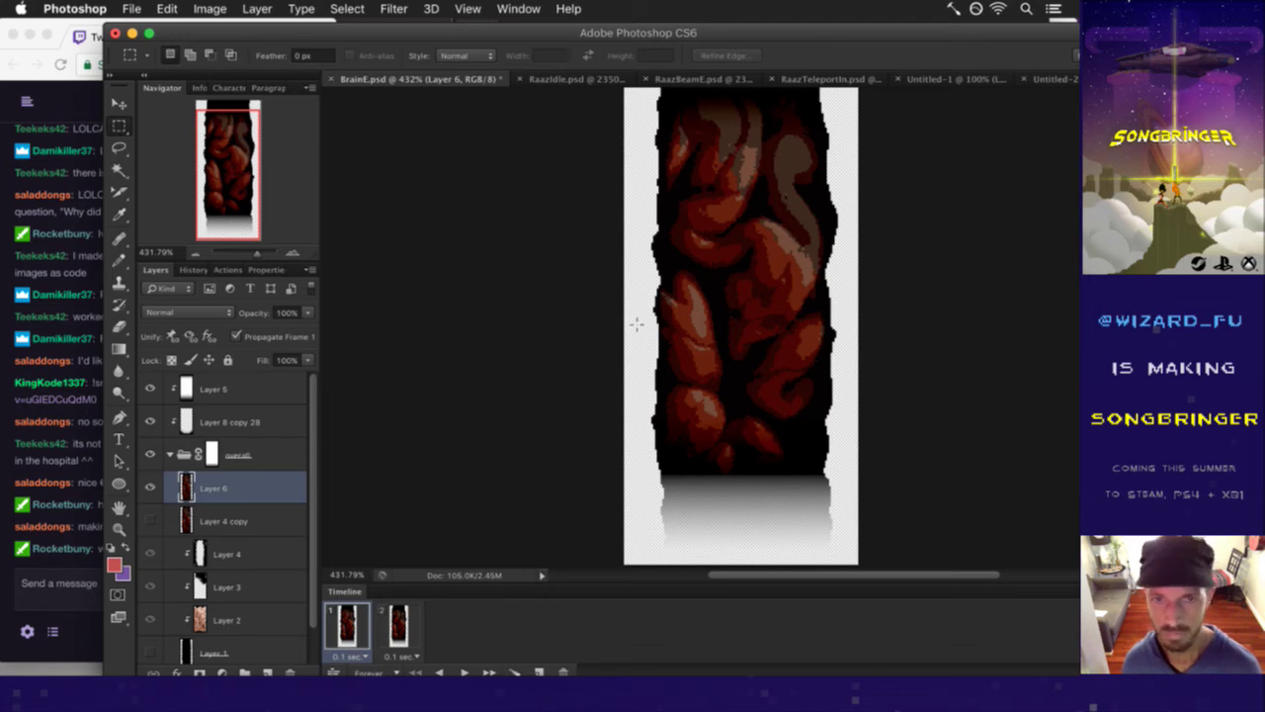
- Select the brain's lightest highlight colour with the Magic Wand and brighten it with Levels, setting the white input level to 133
click(119, 170)
click(704, 319)
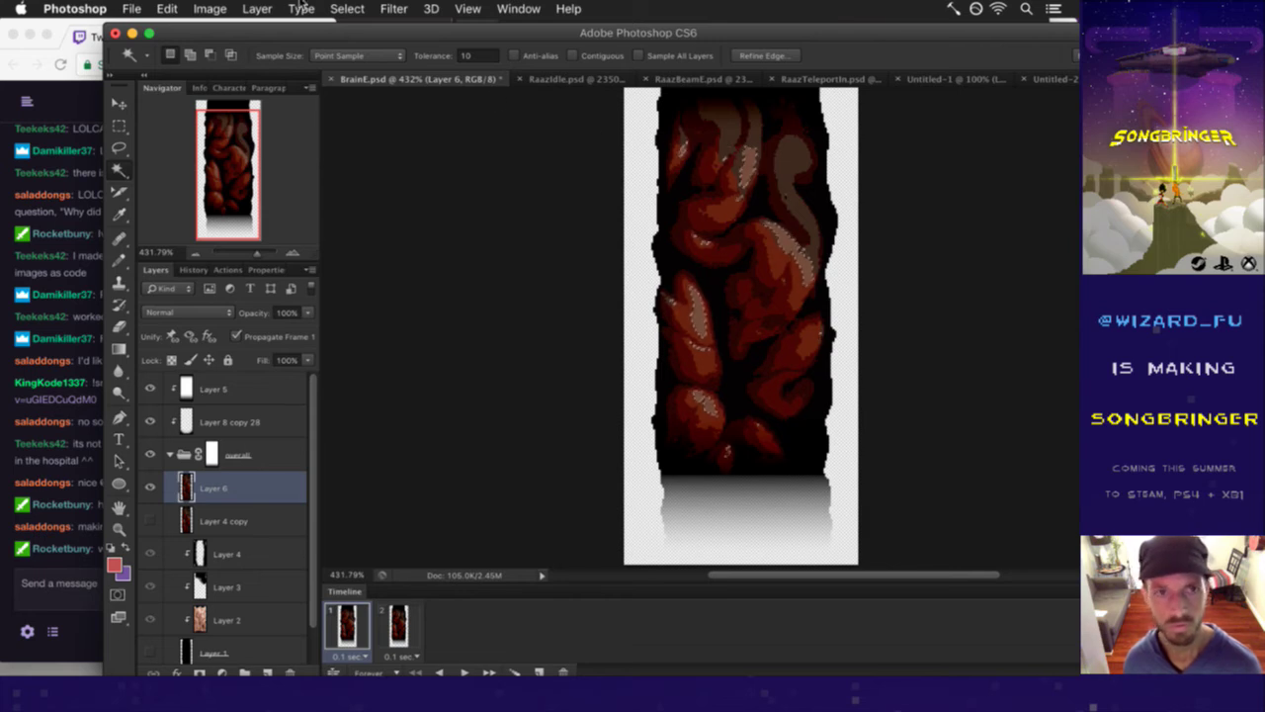
click(209, 9)
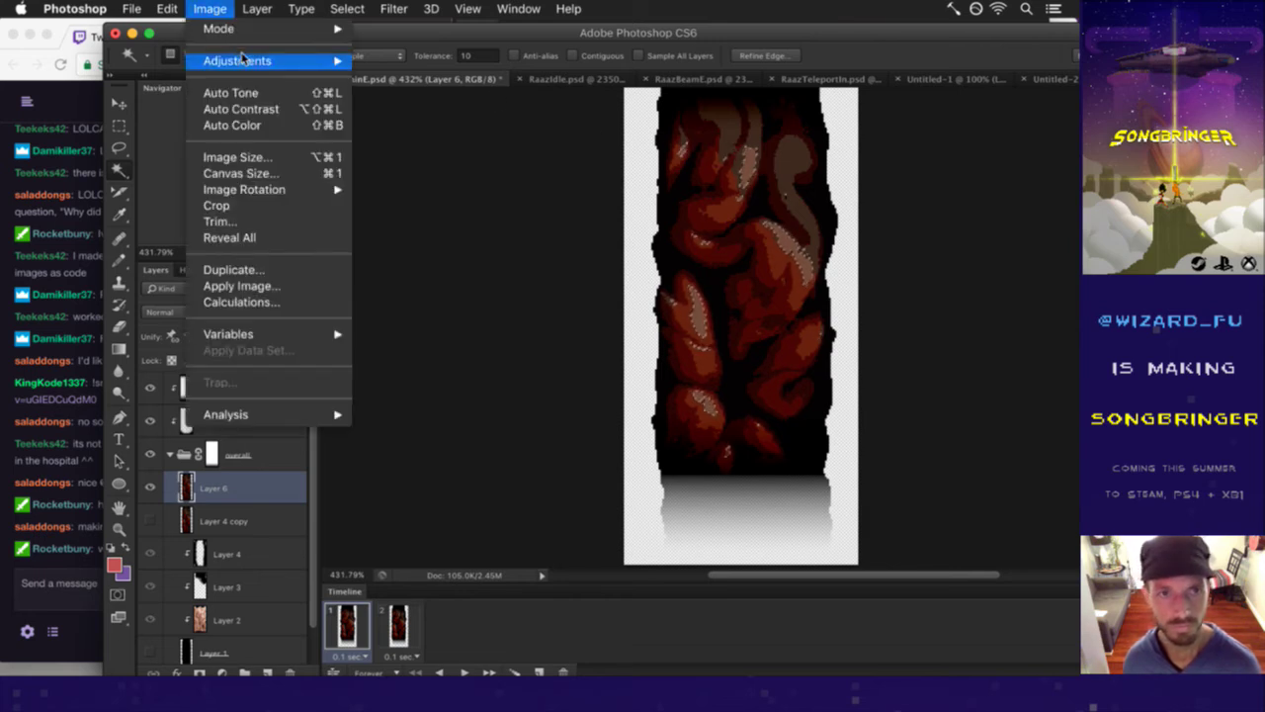
mouse_move(249, 61)
click(432, 77)
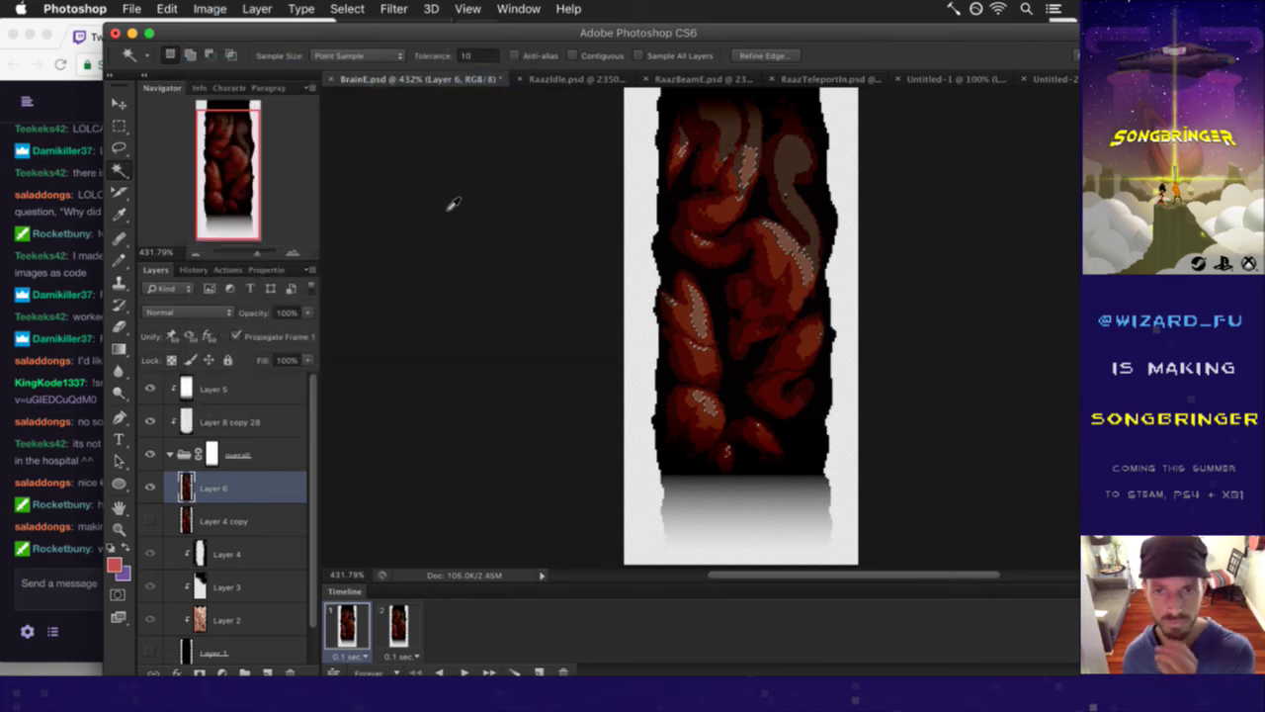
drag(811, 371, 354, 231)
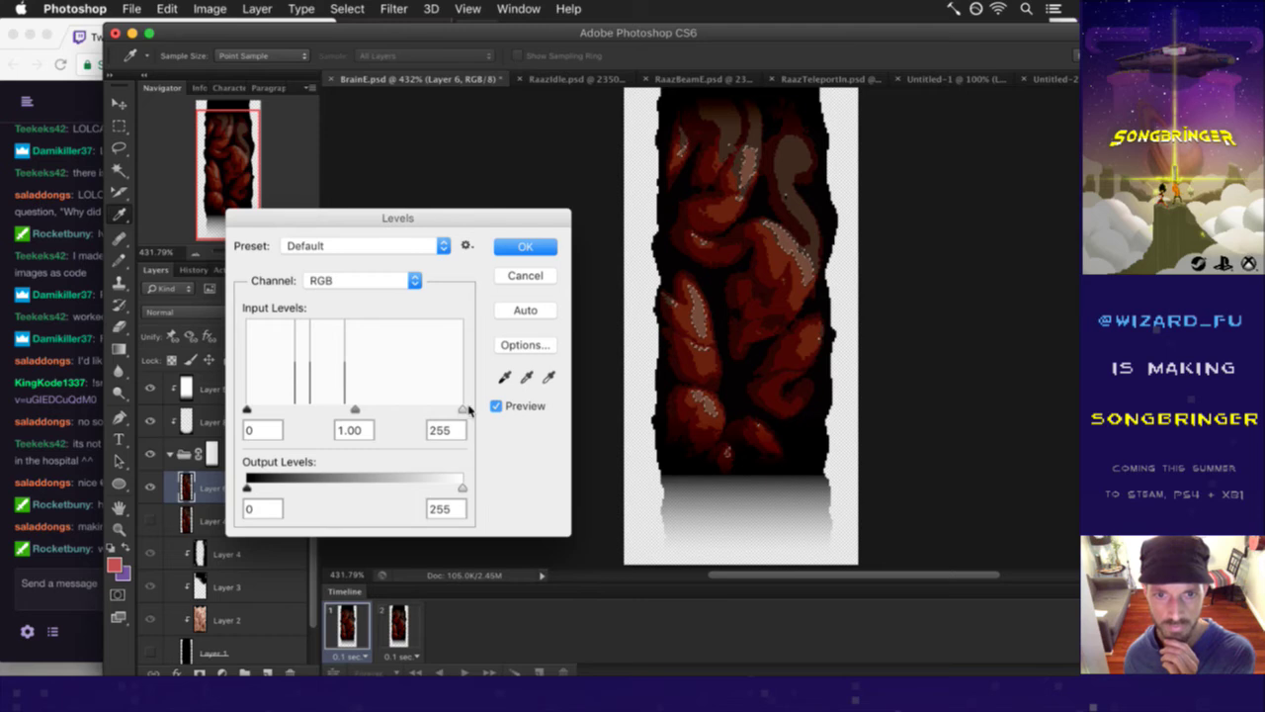
drag(463, 409, 407, 401)
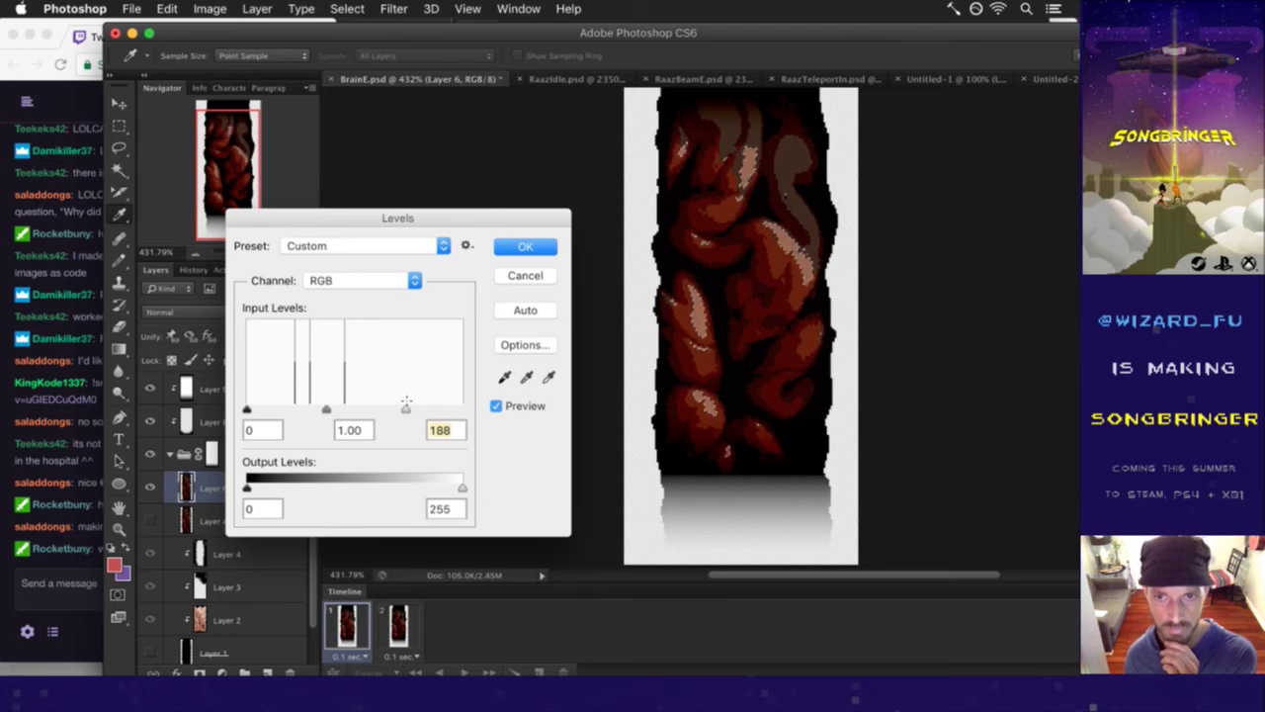
drag(405, 409, 362, 410)
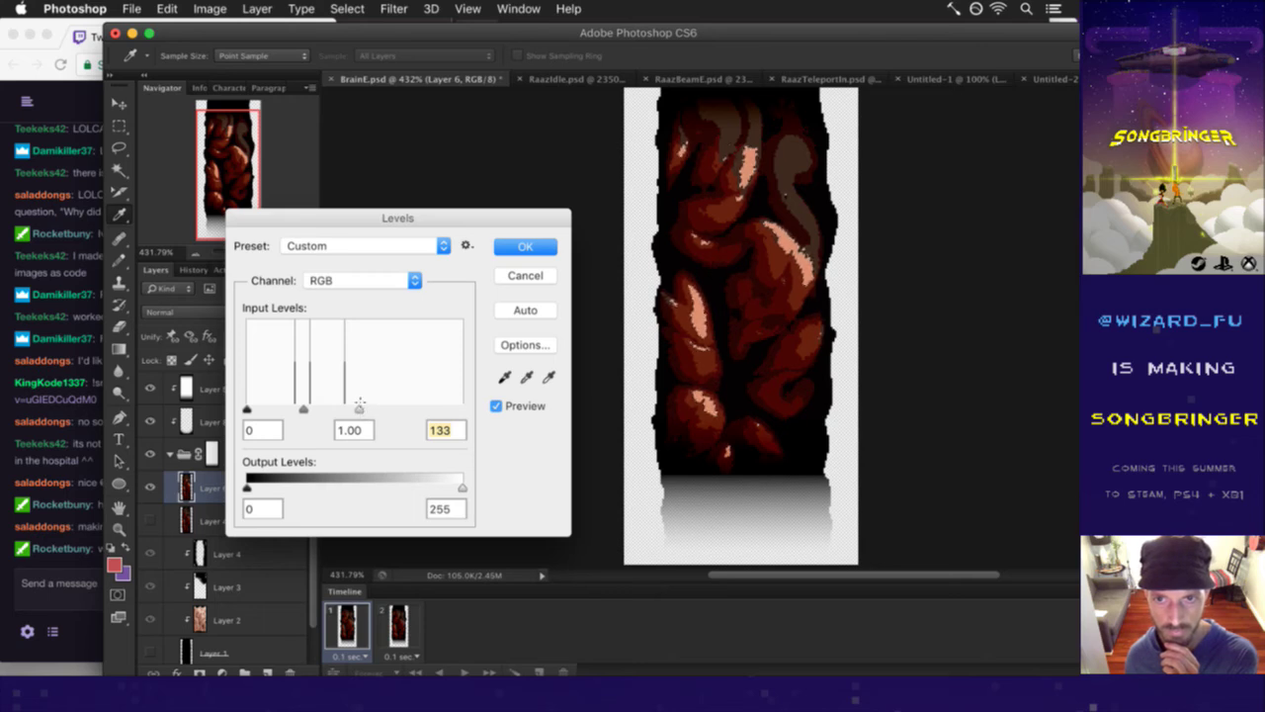
click(524, 249)
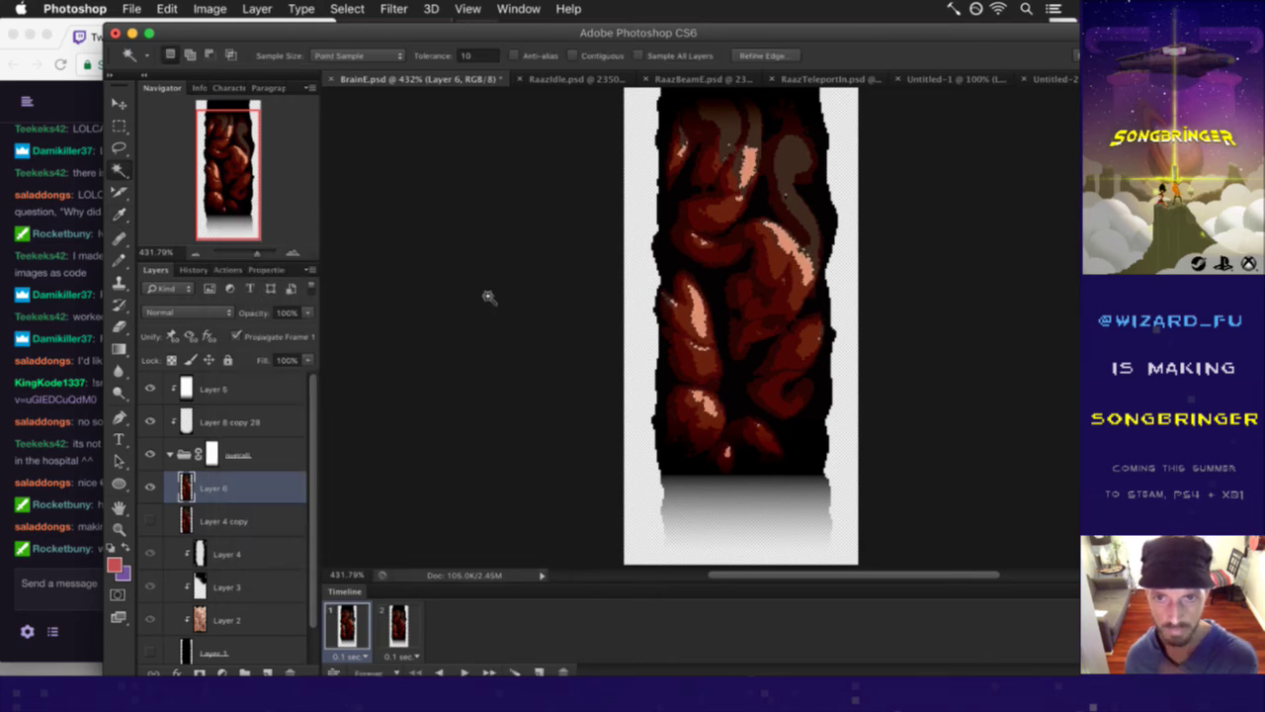
- Save BrainE.psd and compare the brain artwork in the two timeline frames
key(m)
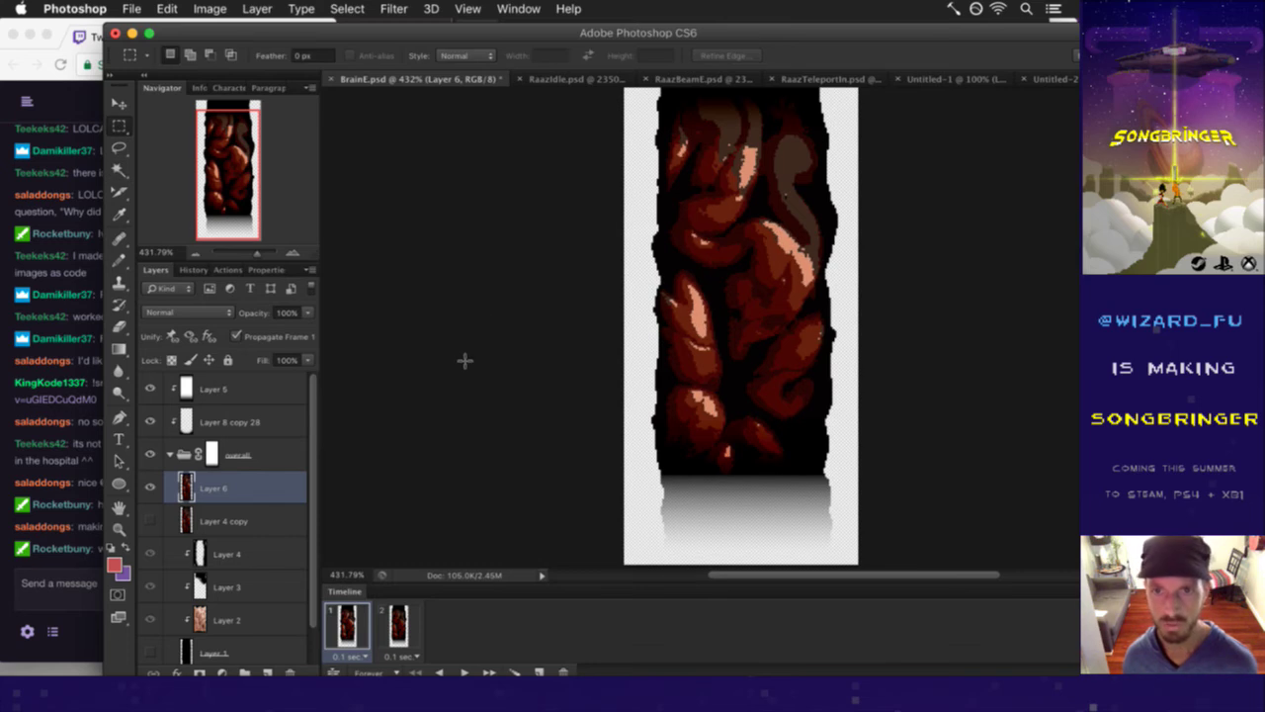
key(super+s)
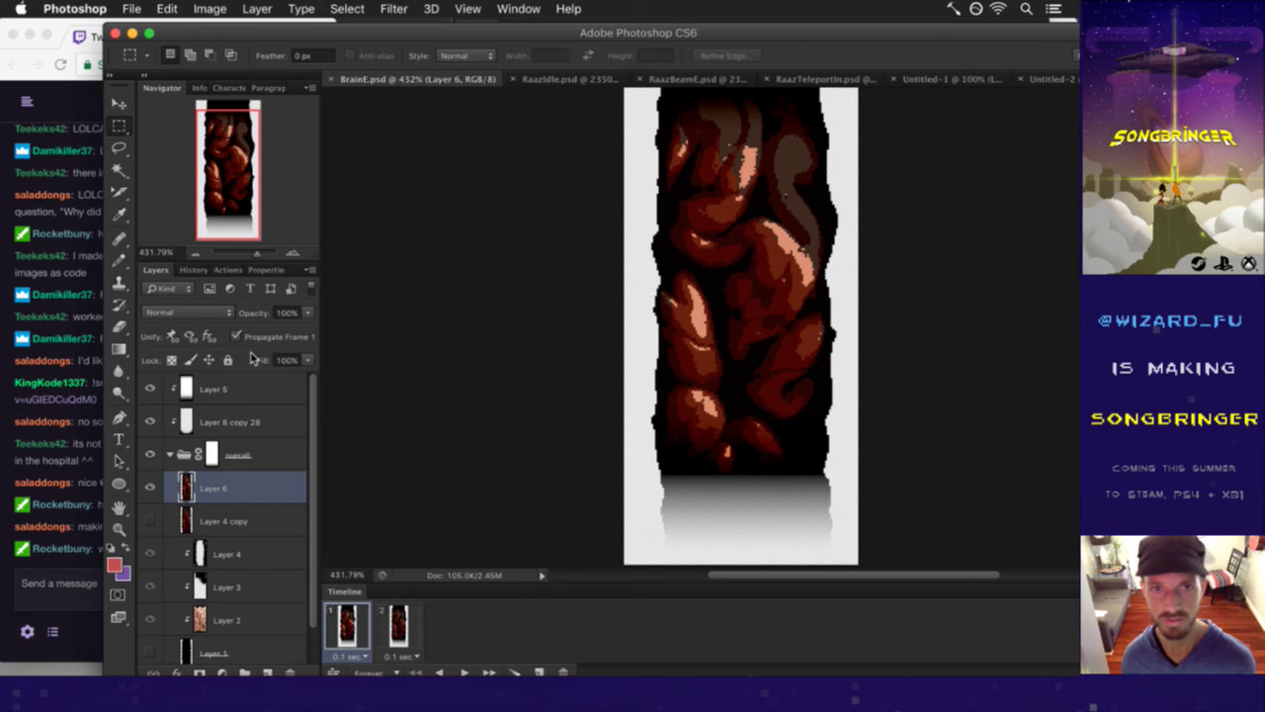
click(139, 8)
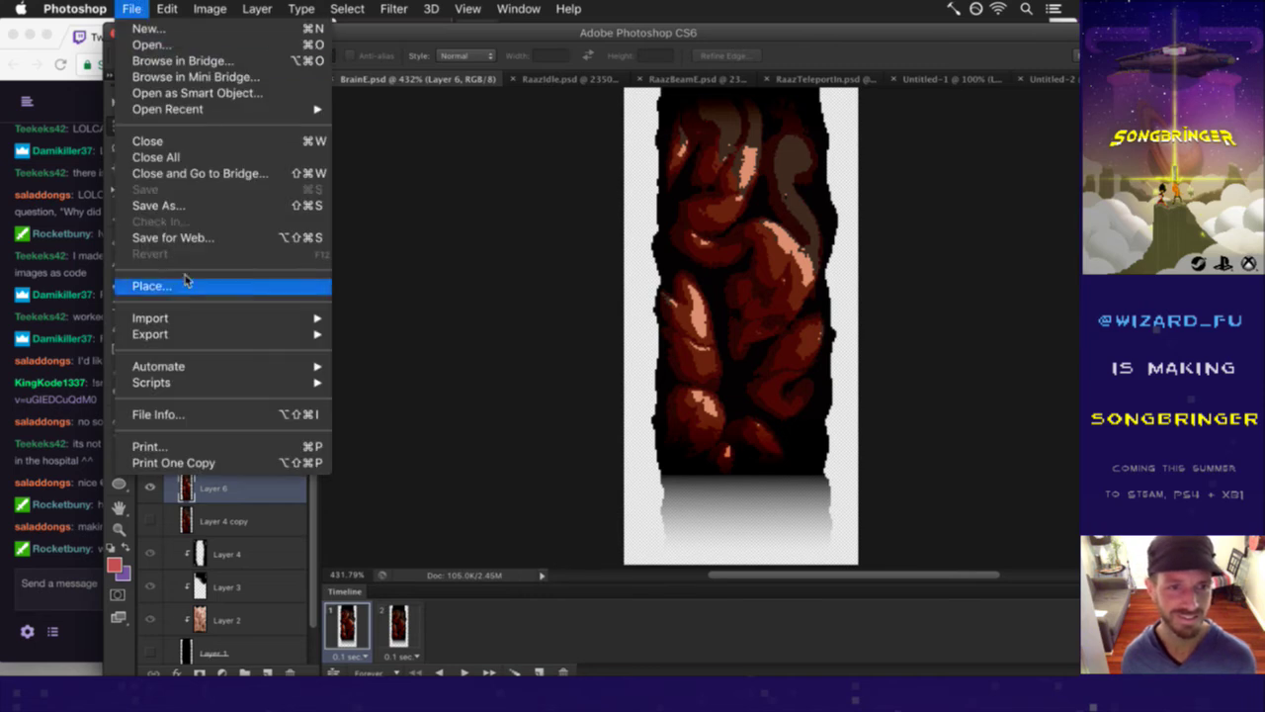
click(404, 260)
click(395, 623)
click(362, 623)
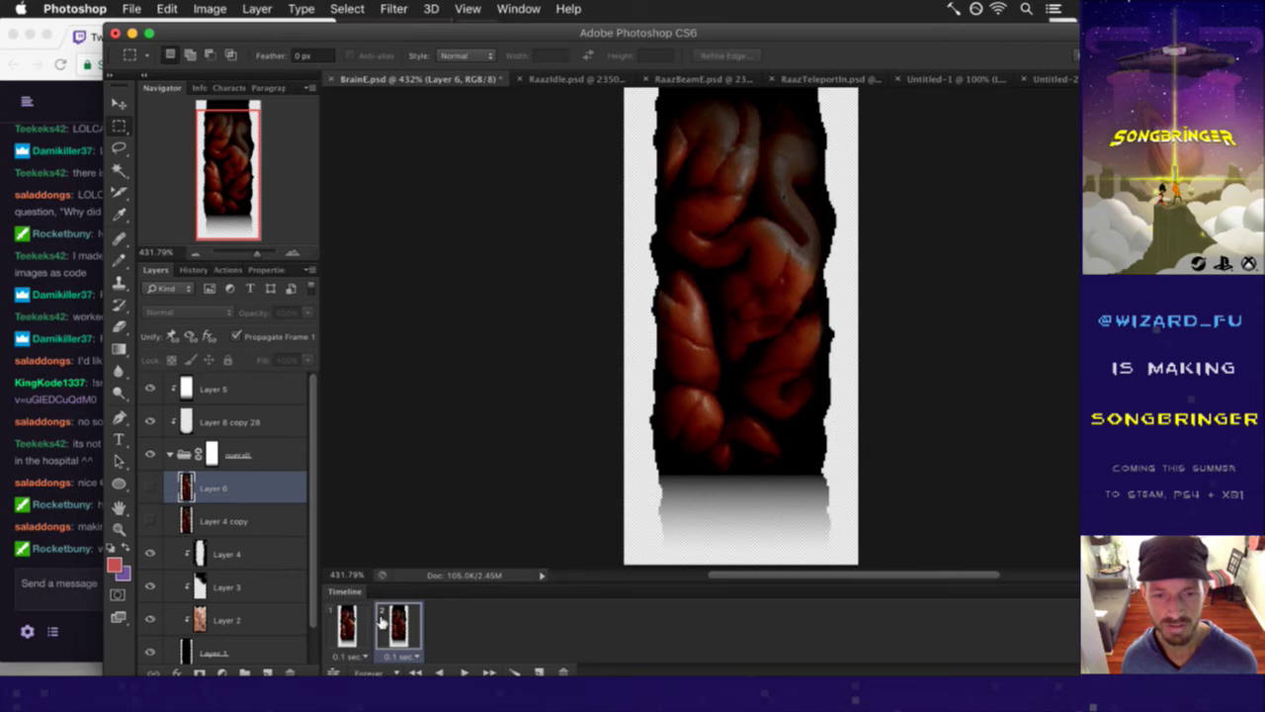
click(352, 623)
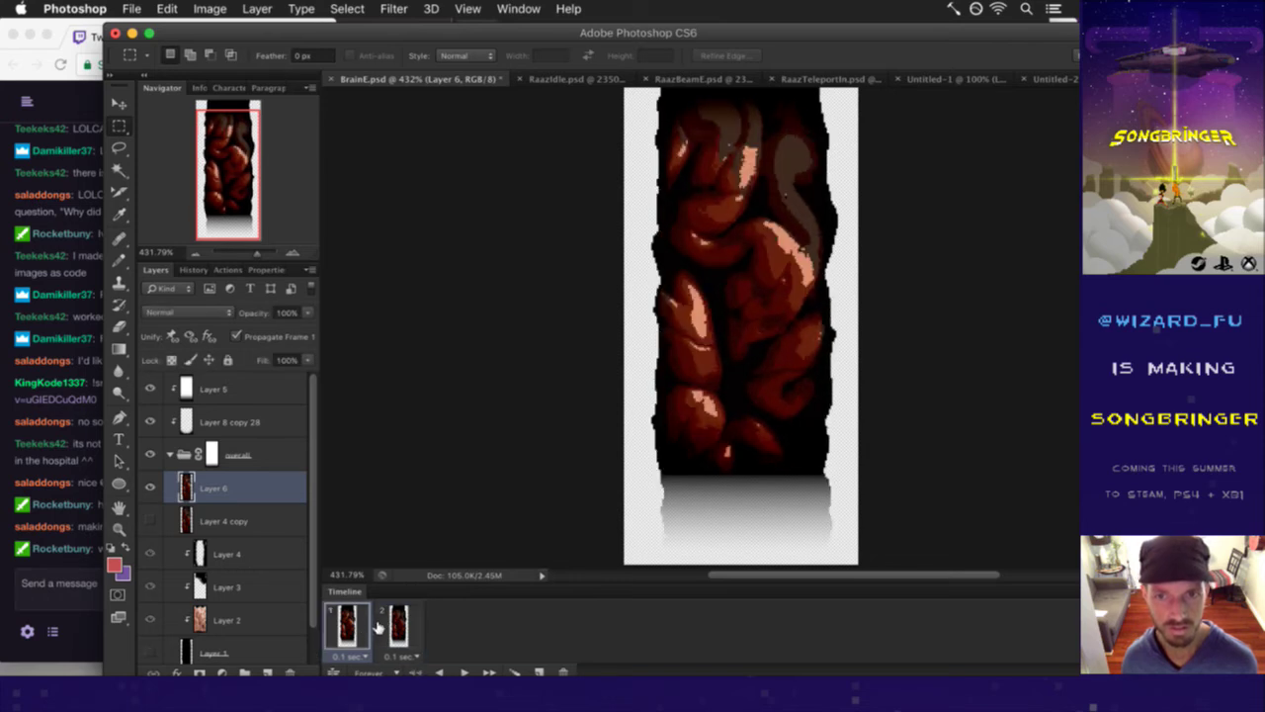
- Delete the second timeline frame, duplicate the first one and show Layer 4 copy in the duplicate
drag(385, 633, 564, 672)
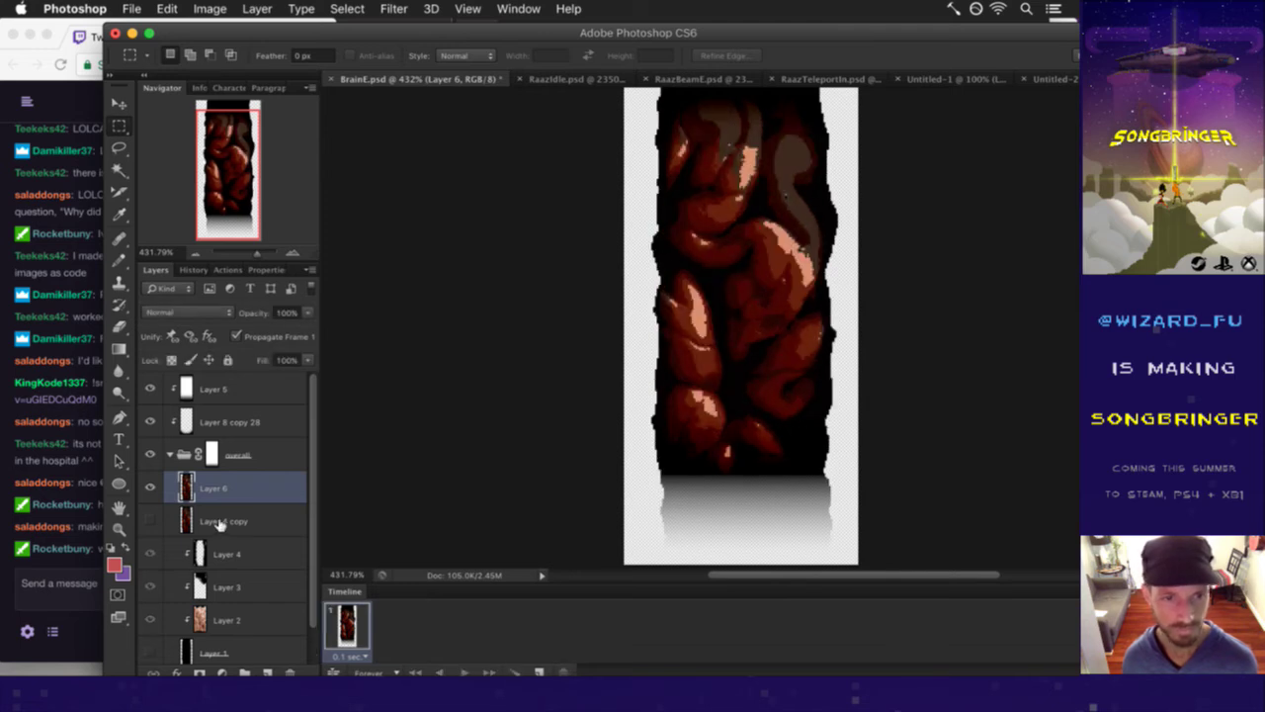
click(539, 671)
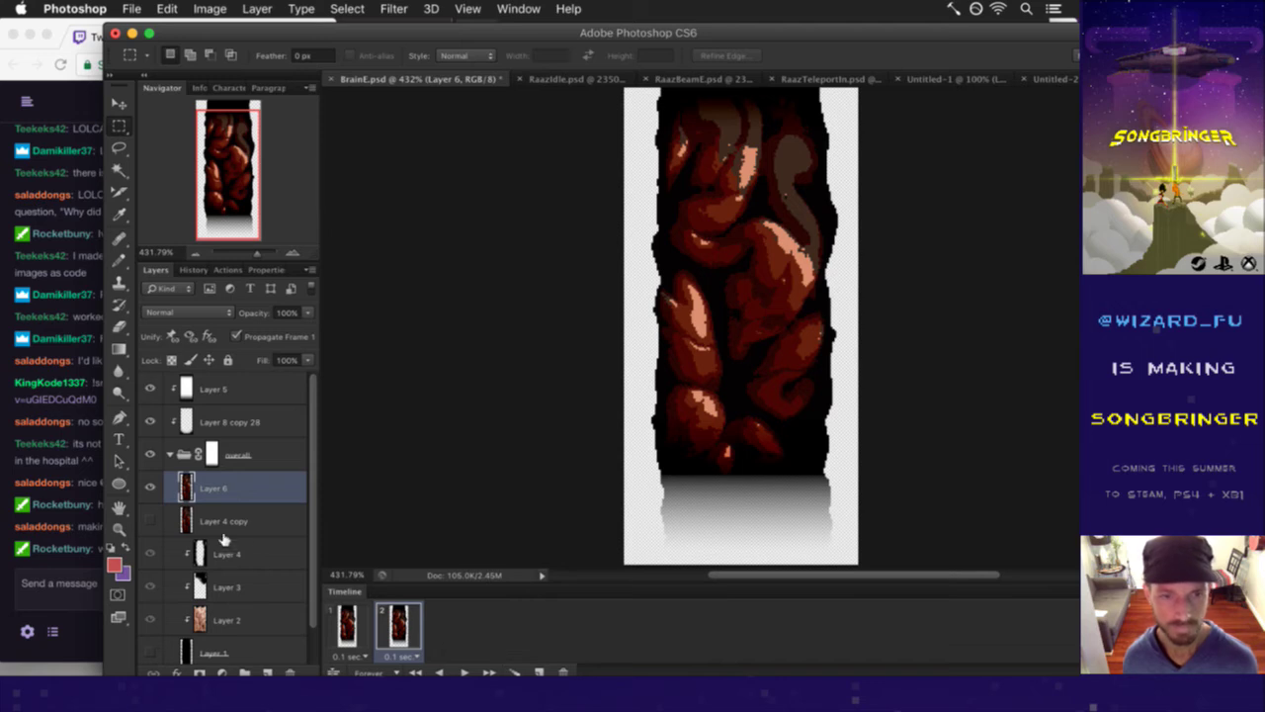
click(149, 520)
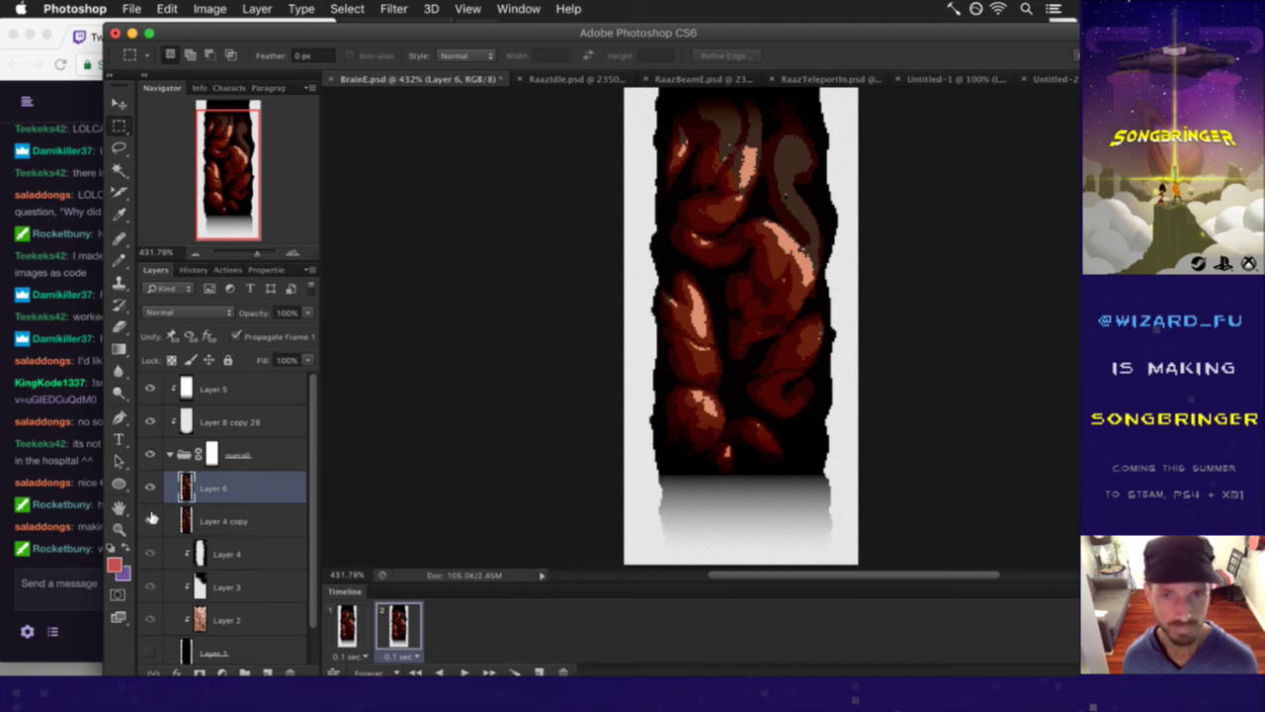
- Nudge Layer 4 copy slightly to the right beneath Layer 6 in the second frame
click(184, 515)
key(v)
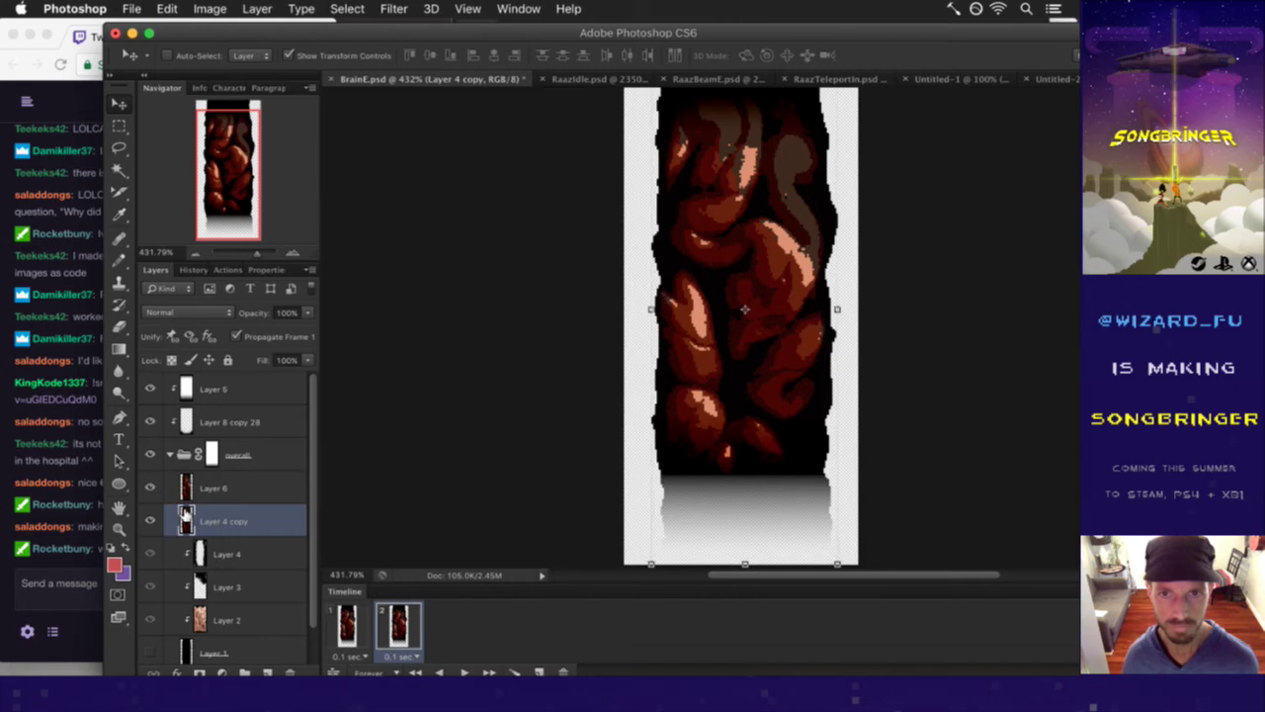
key(Right)
key(m)
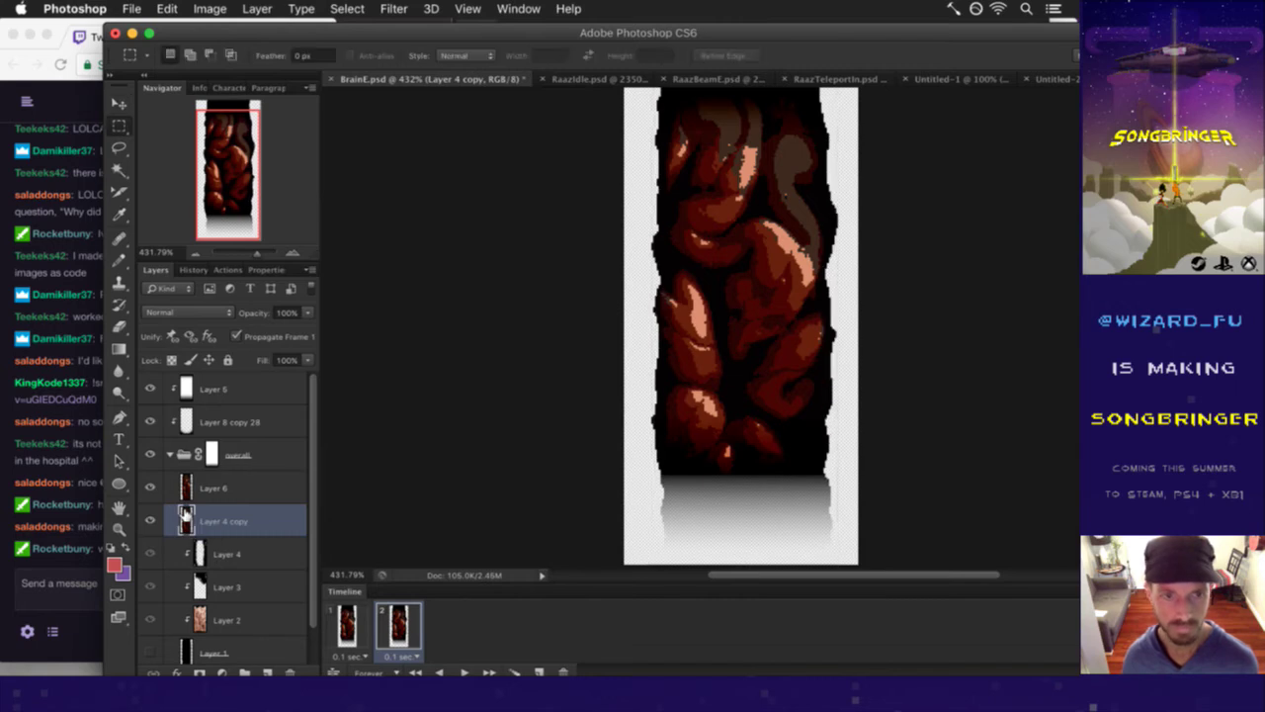
- Check the Twitch chat in Chrome, return to Photoshop and set Layer 6's opacity to 69% in the second frame
click(87, 565)
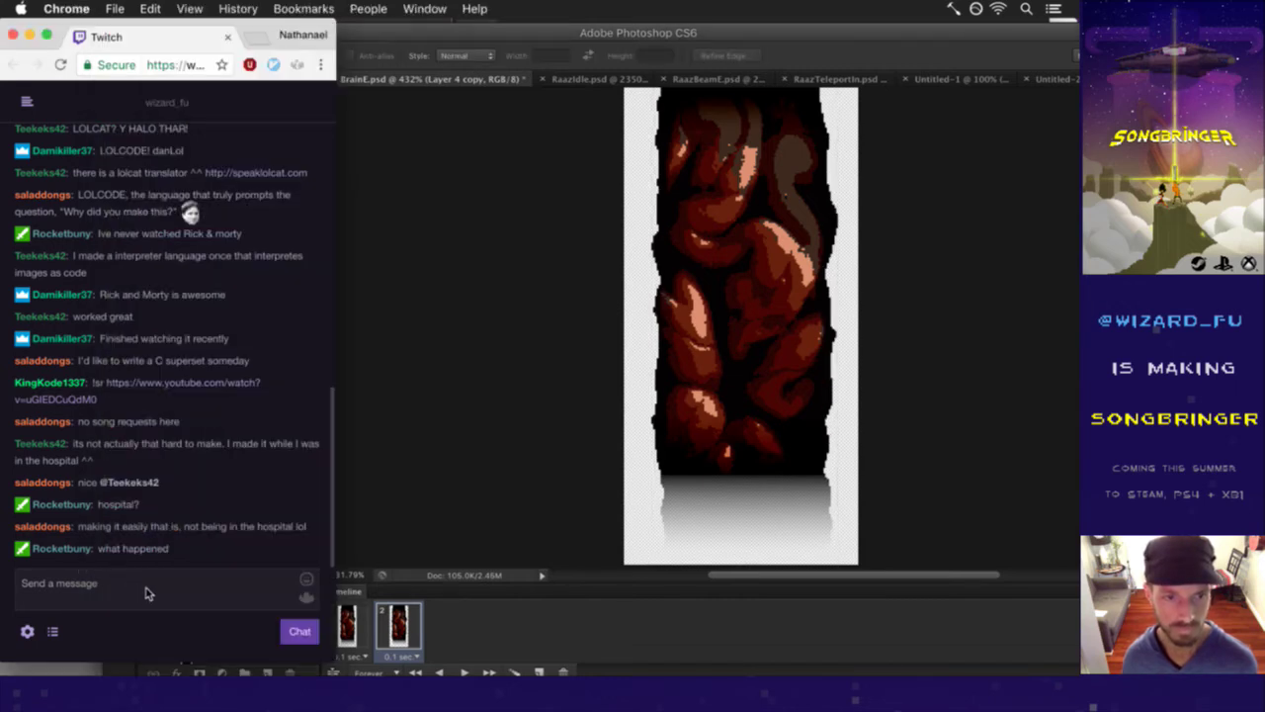
click(388, 514)
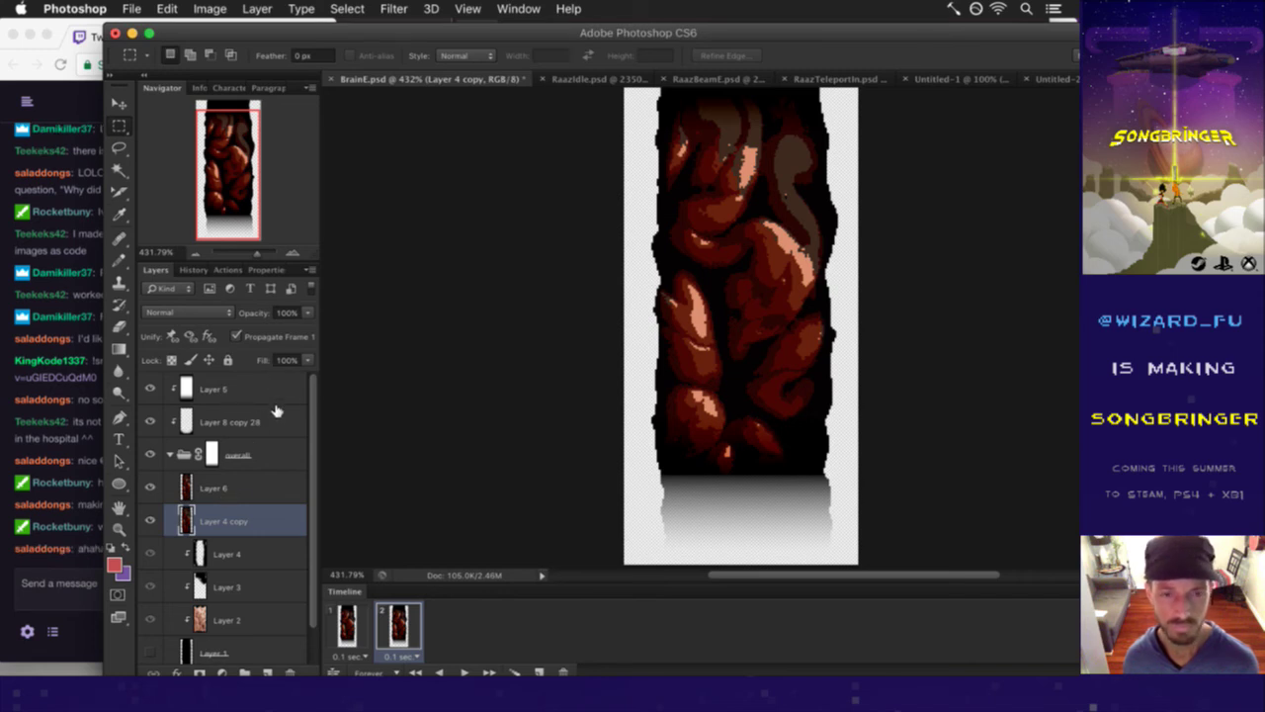
click(220, 489)
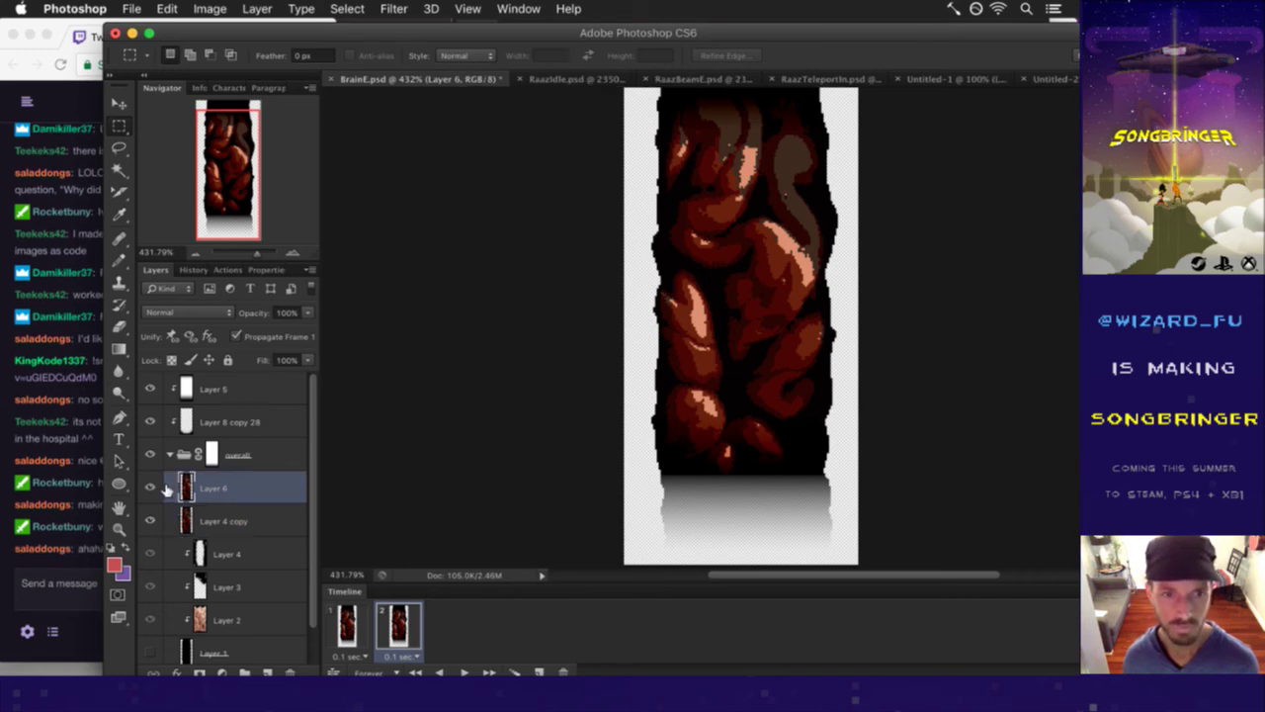
click(306, 314)
drag(284, 326, 269, 309)
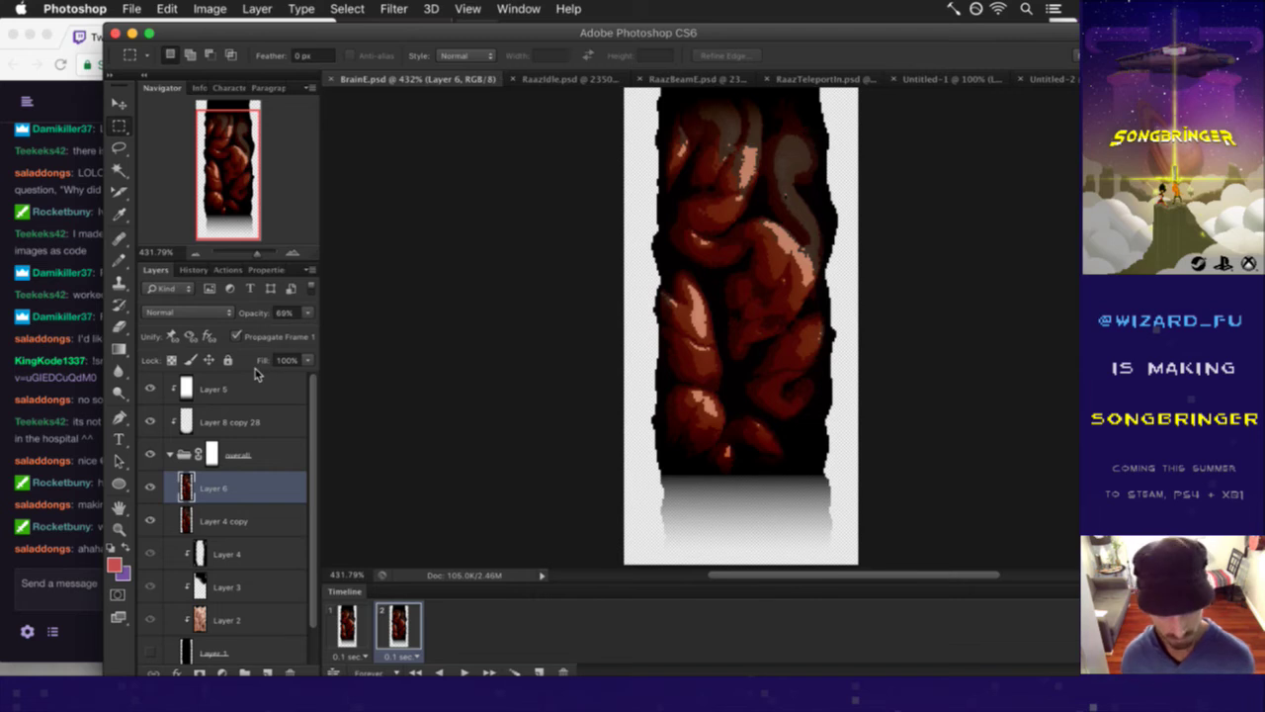
- Export the updated two-frame brain artwork from BrainE.psd for the game
key(super+alt+shift+r)
key(Return)
key(Return)
- Build and run Songbringer from Xcode, inspect the brain columns in the game room and quit the game
key(super+Tab)
key(super+r)
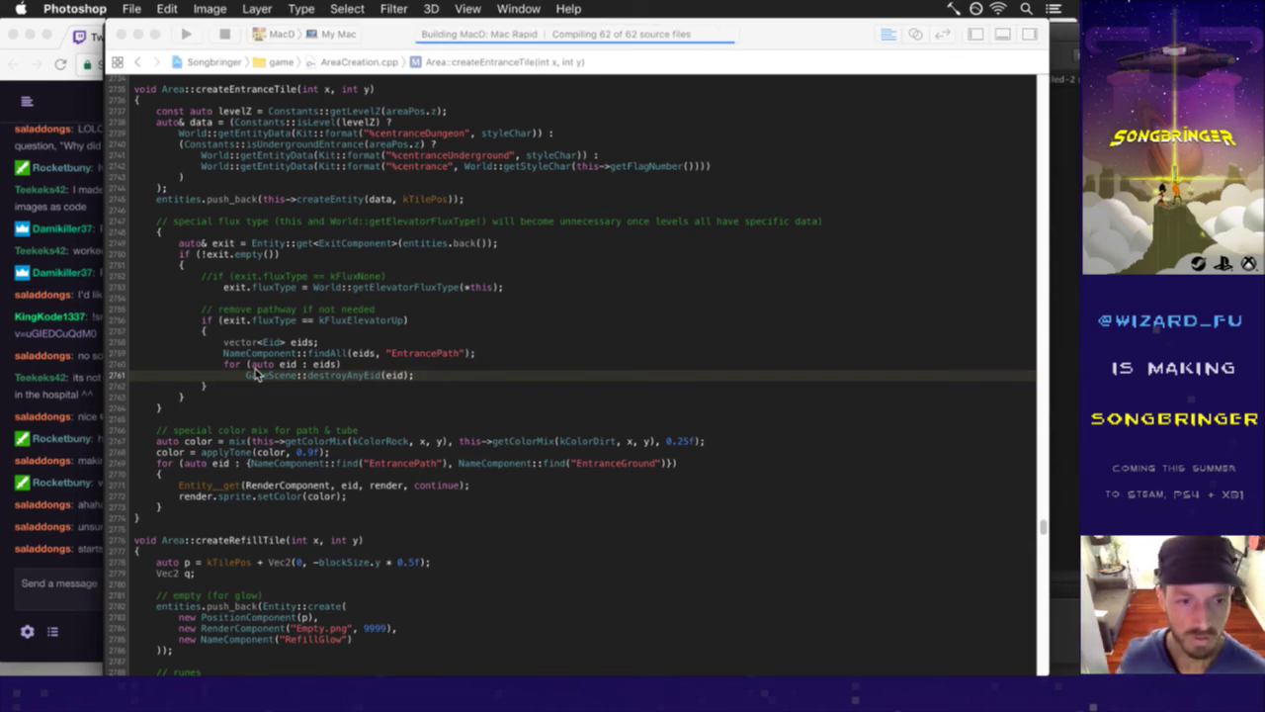
key(super+Tab)
key(super+Tab)
key(super+Tab)
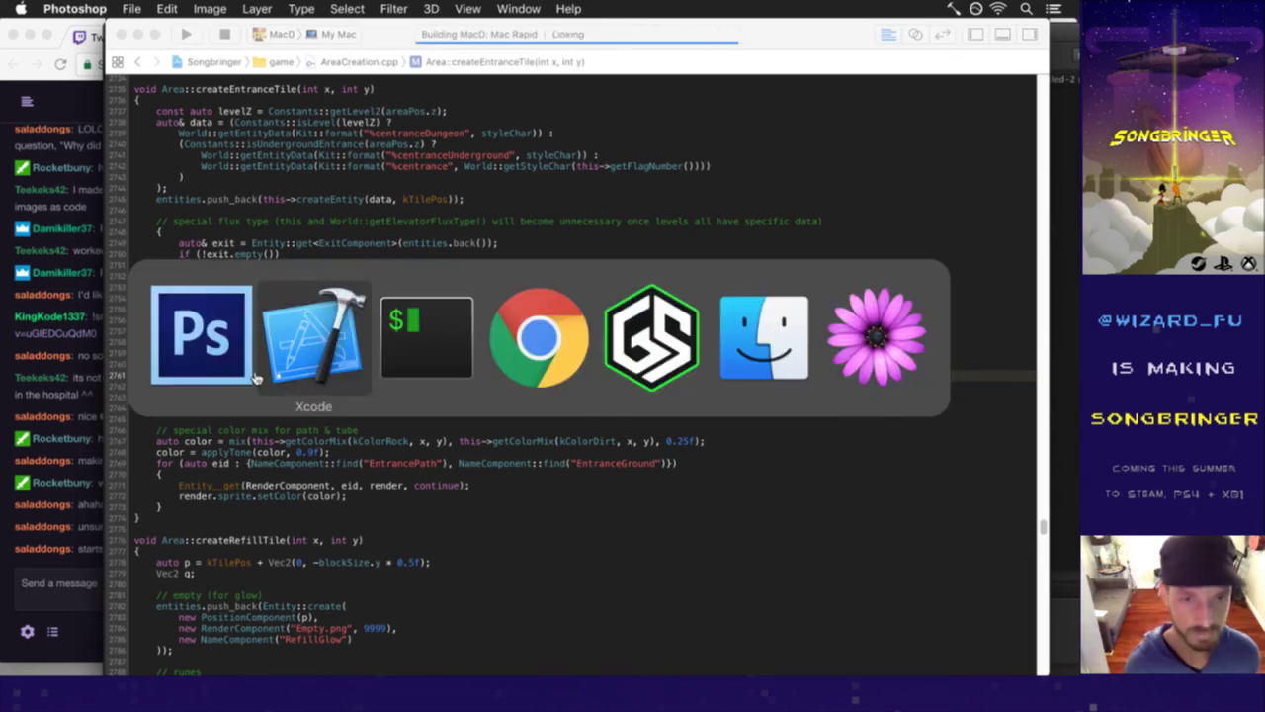
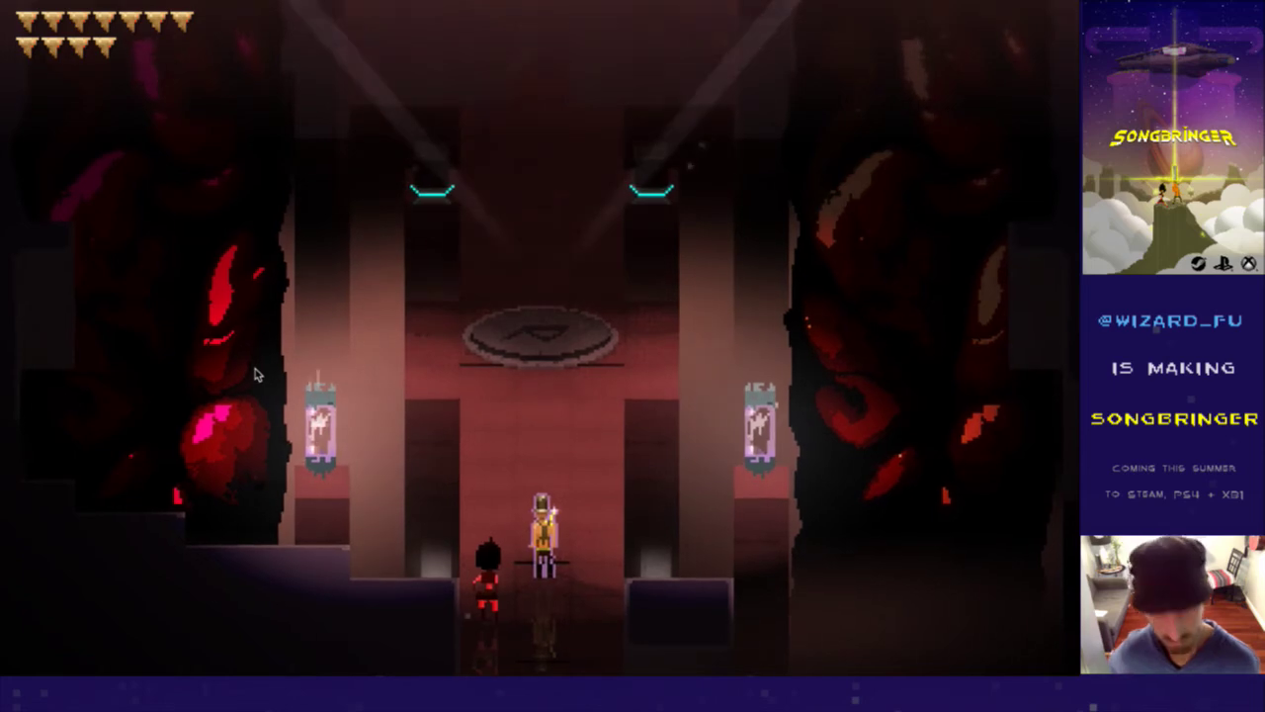
key(super+q)
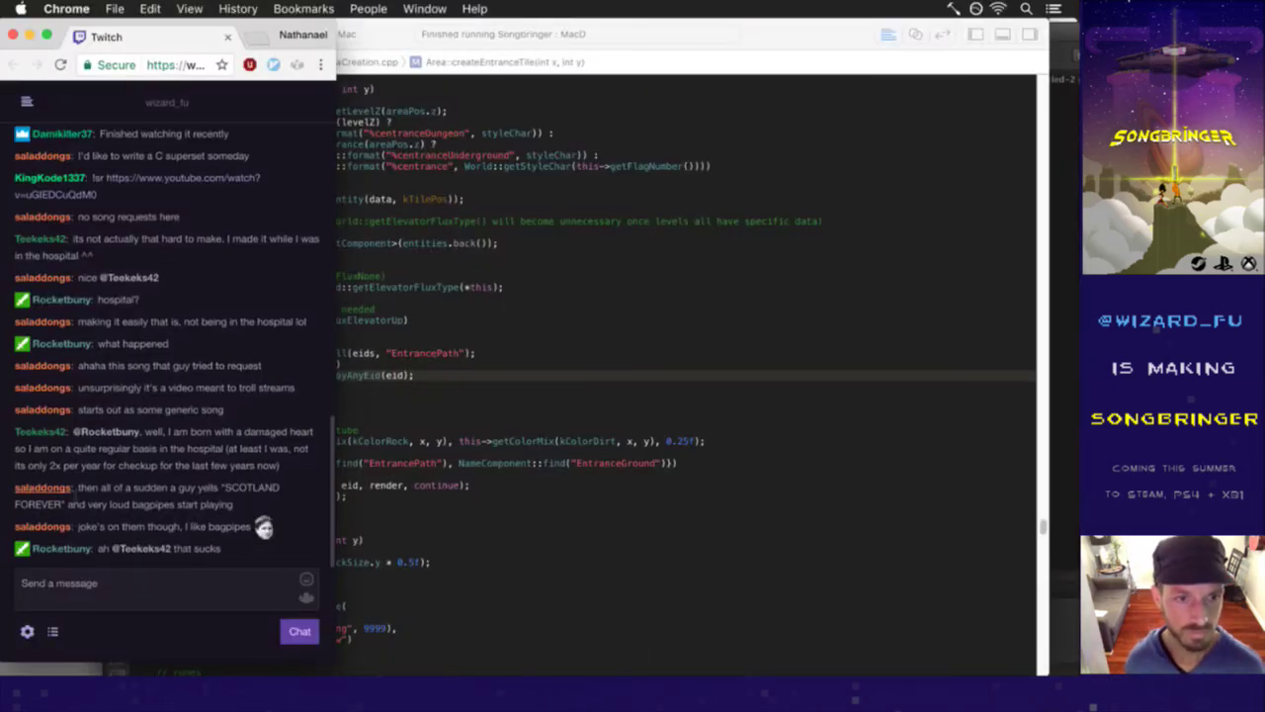
- Read the latest Twitch chat messages about the troll song request and the hospital visits in Chrome
drag(103, 490, 202, 505)
drag(122, 527, 237, 535)
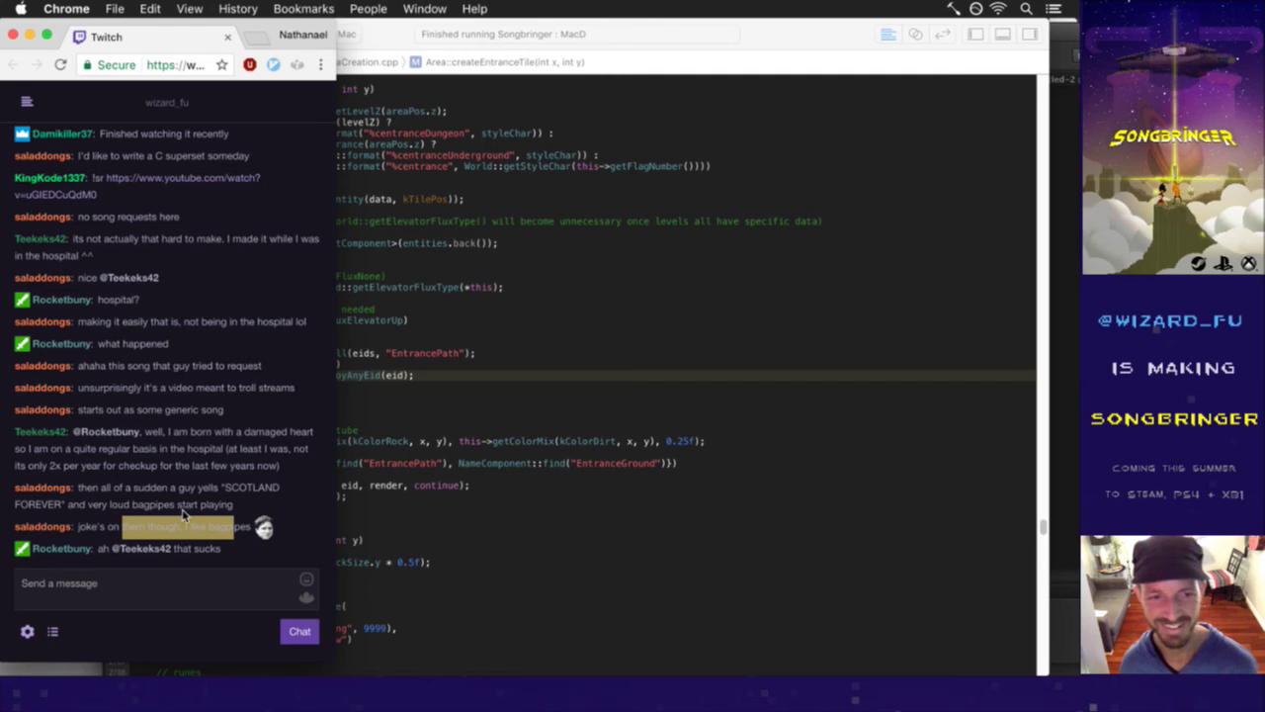
click(170, 512)
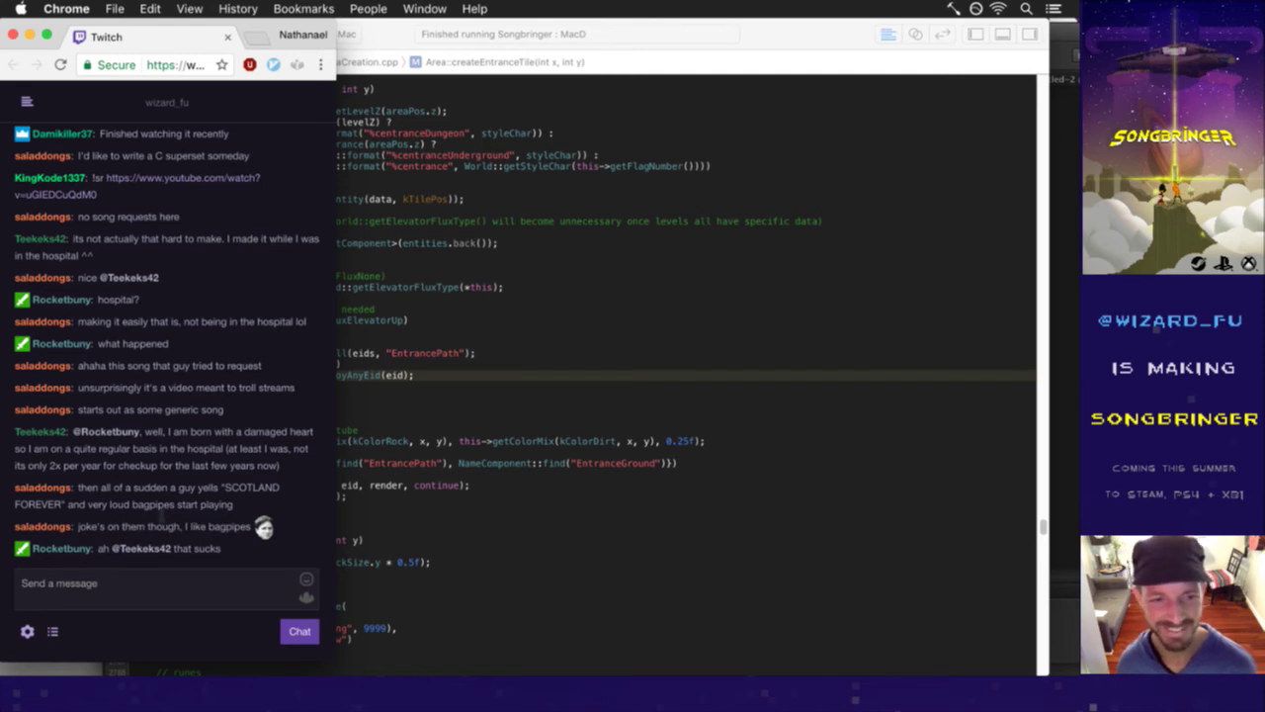
drag(77, 528, 174, 521)
mouse_move(160, 432)
mouse_down()
mouse_move(172, 450)
mouse_move(235, 451)
mouse_move(223, 427)
mouse_move(165, 410)
mouse_up()
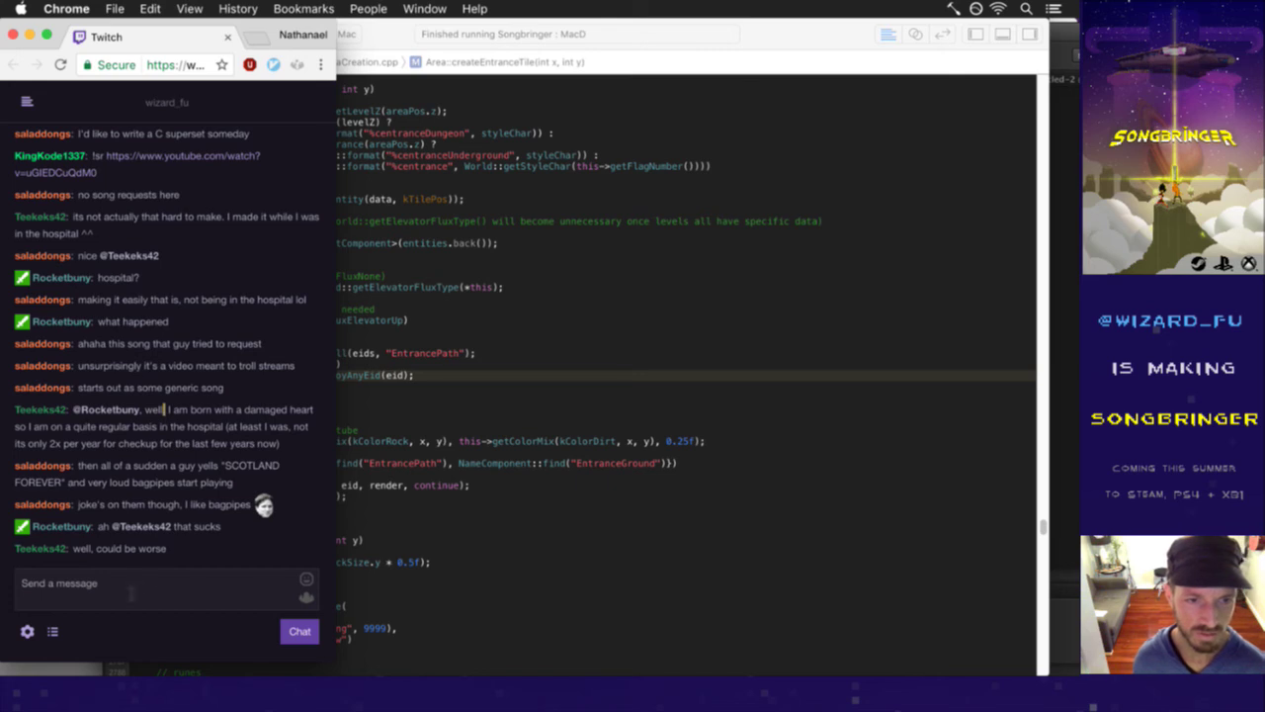
drag(164, 409, 170, 560)
click(95, 561)
click(148, 544)
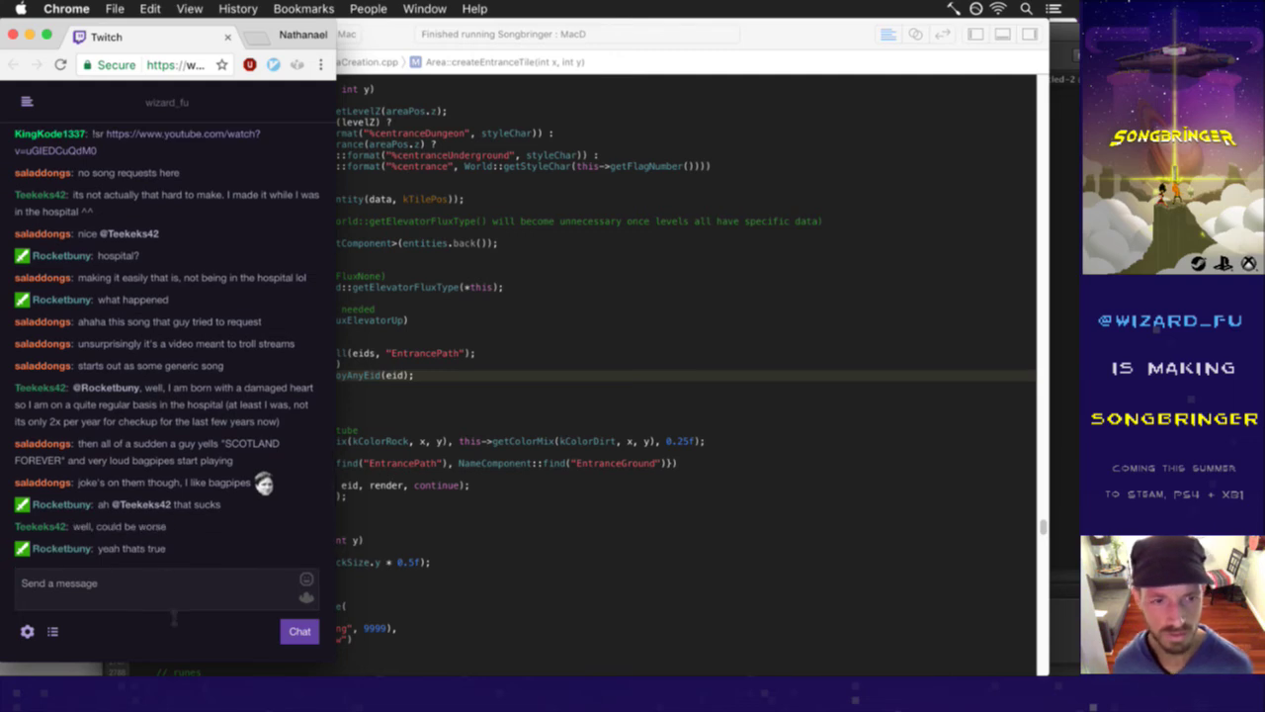
- Hide Xcode, return to BrainE.psd in Photoshop and delete the second timeline frame
click(438, 427)
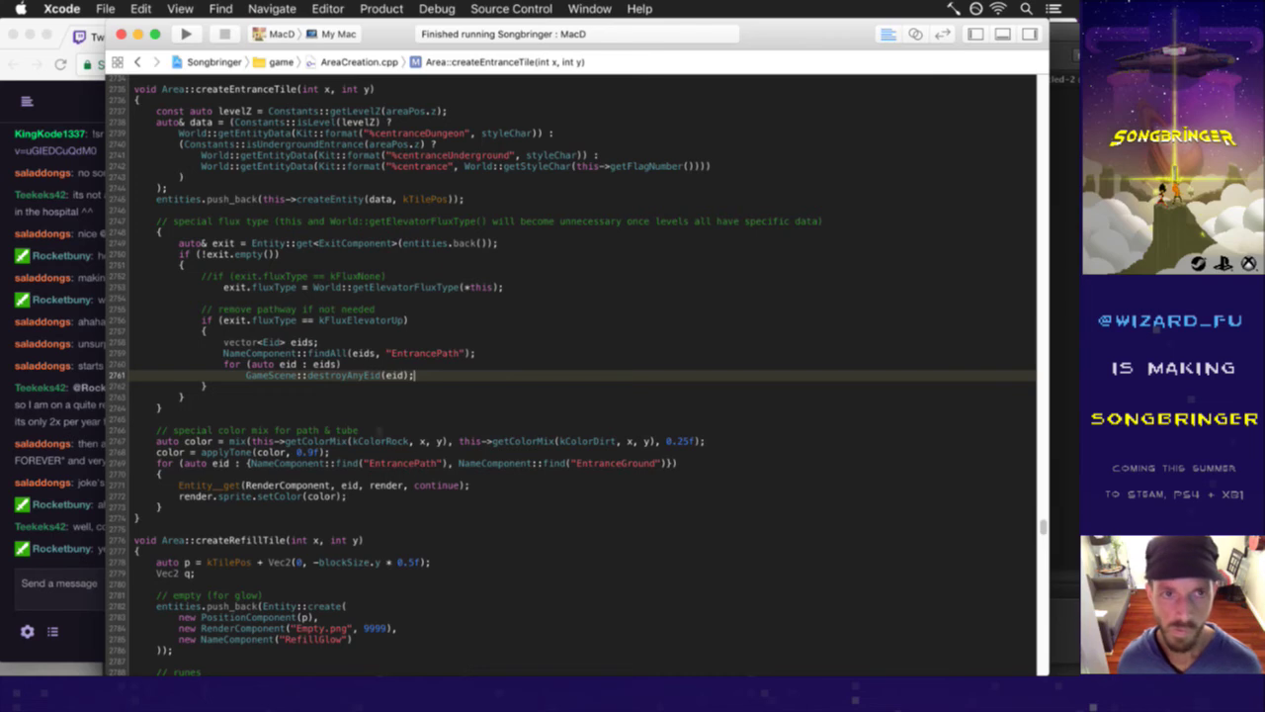
key(super+h)
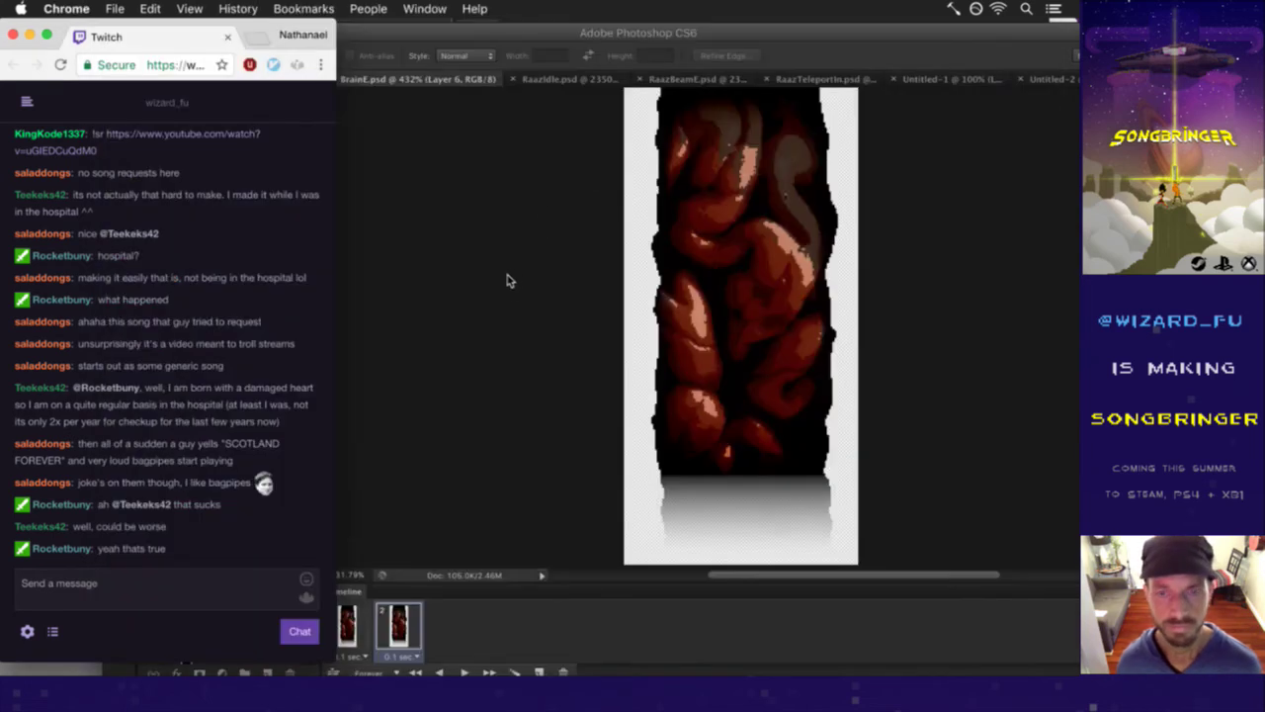
click(506, 280)
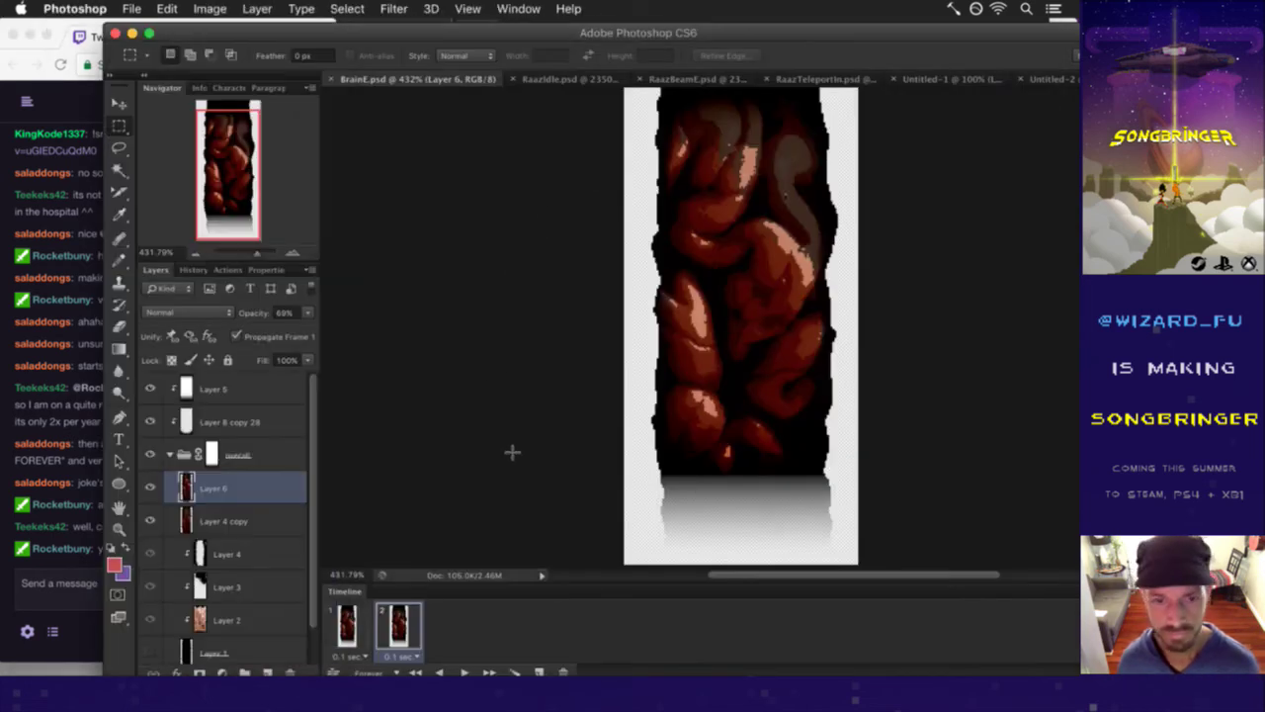
click(349, 623)
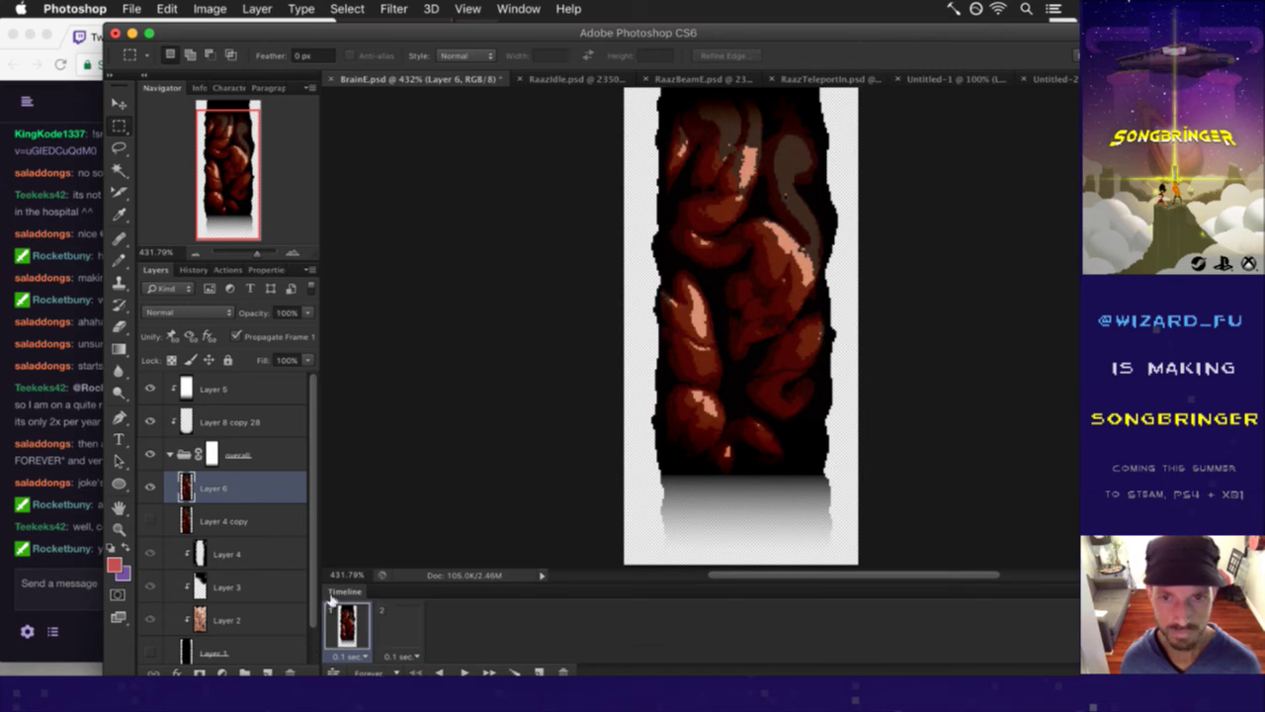
scroll(692, 367, up, 5)
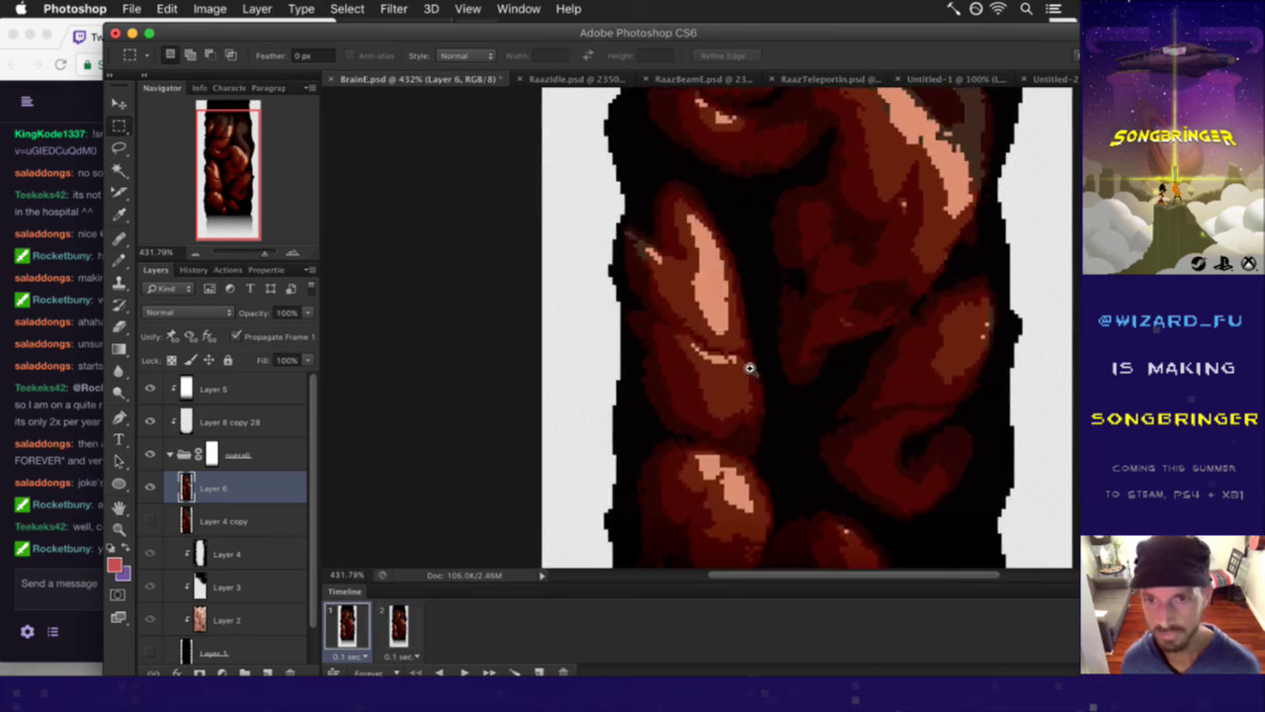
click(395, 615)
click(563, 671)
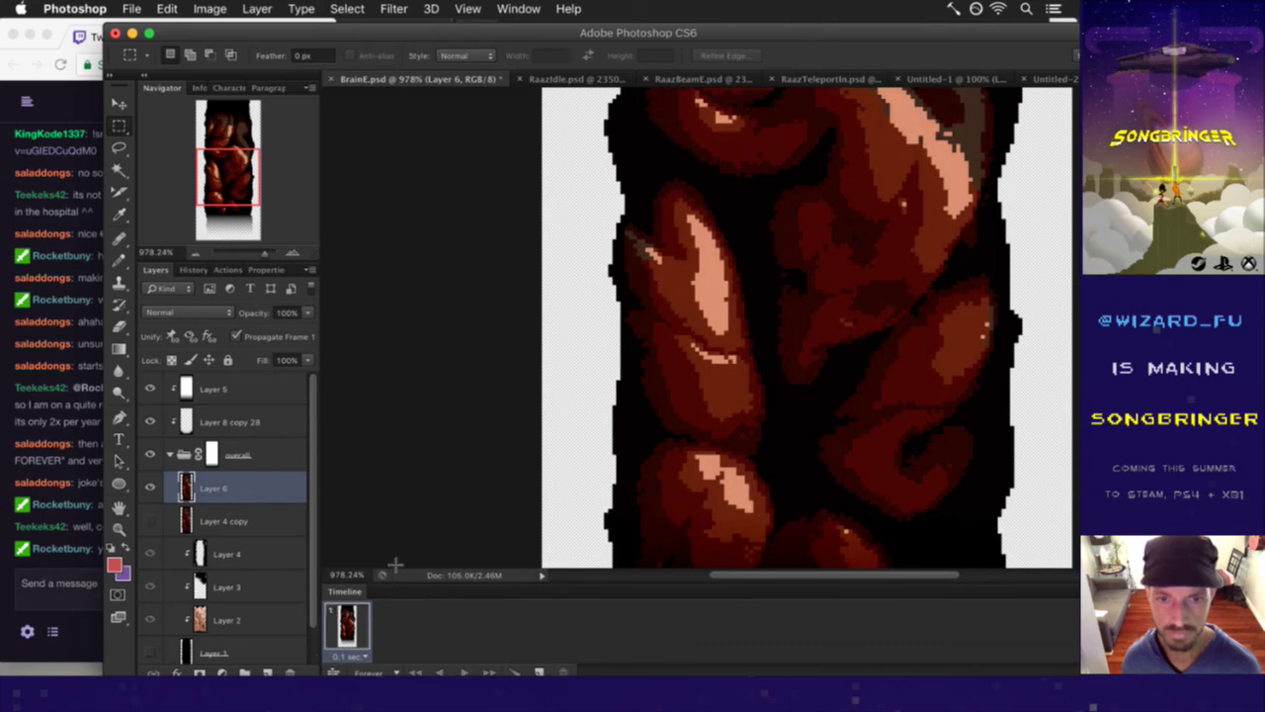
- Sample the brain's reddish-brown midtone beside the large highlight as the foreground colour
key(i)
click(720, 298)
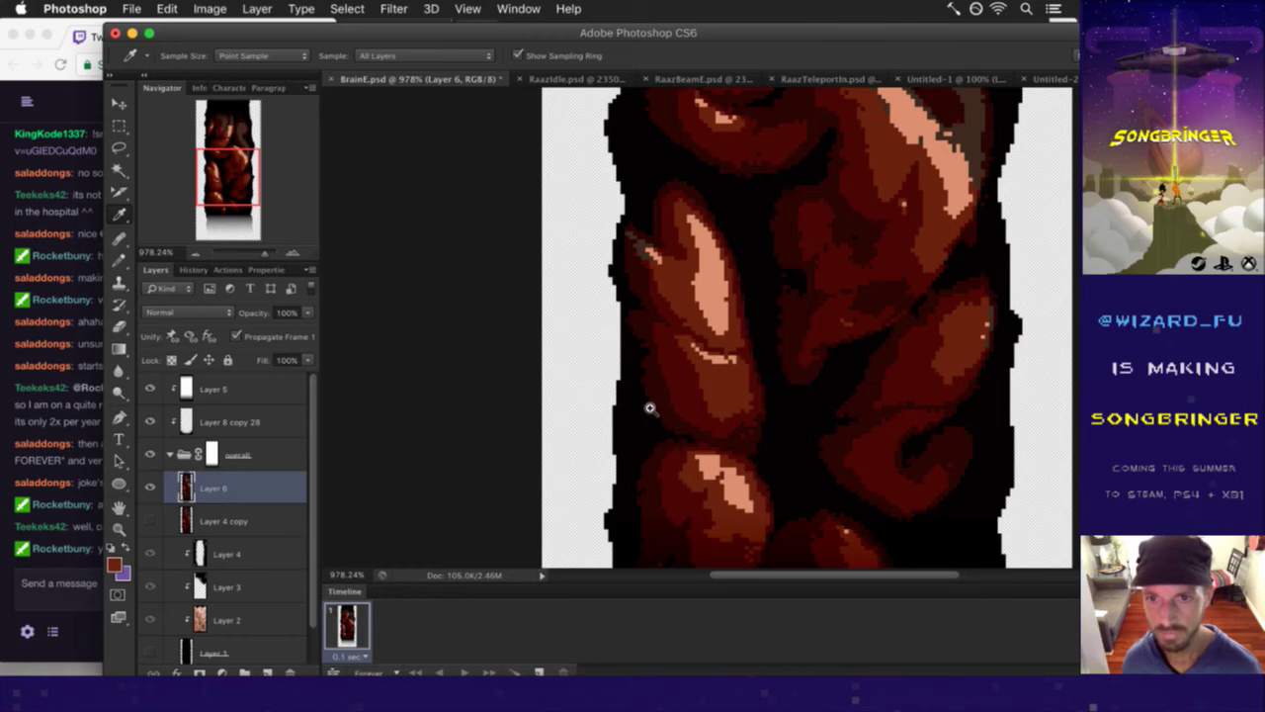
drag(647, 404, 597, 391)
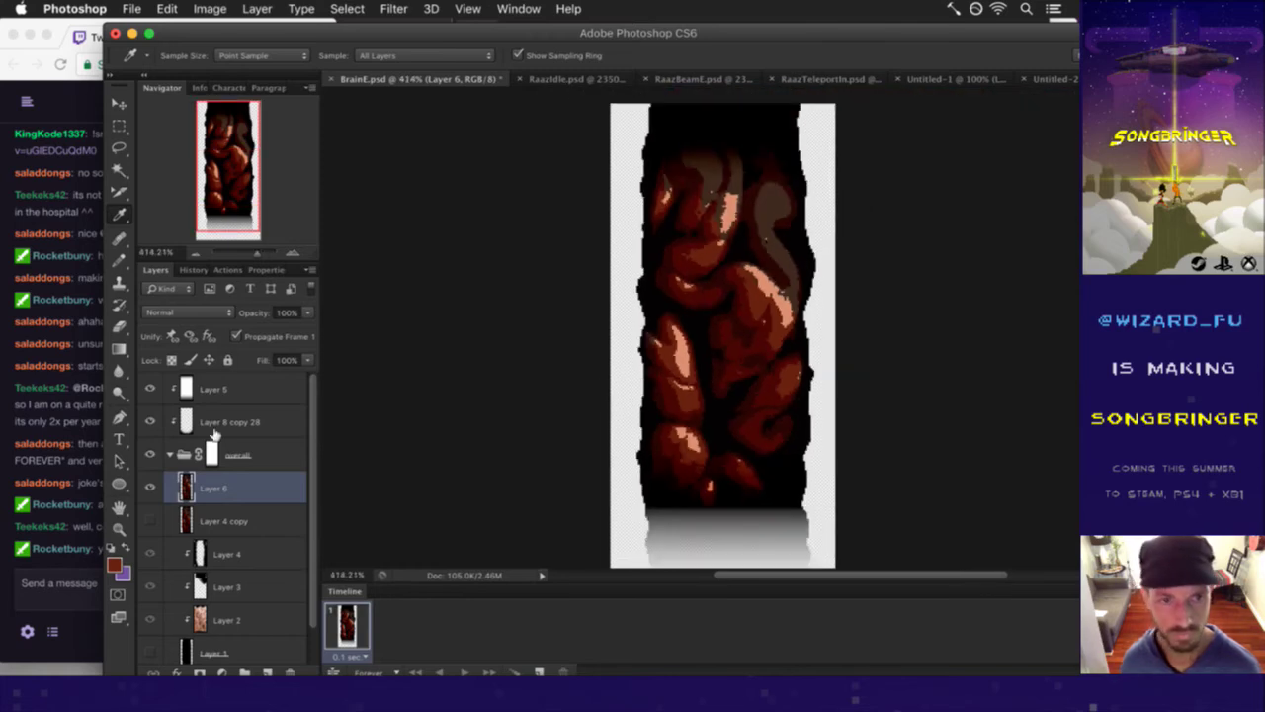
- Select all reddish-brown midtone pixels on Layer 6, brighten them using Levels with a white input of 197, deselect and save
click(119, 169)
click(673, 368)
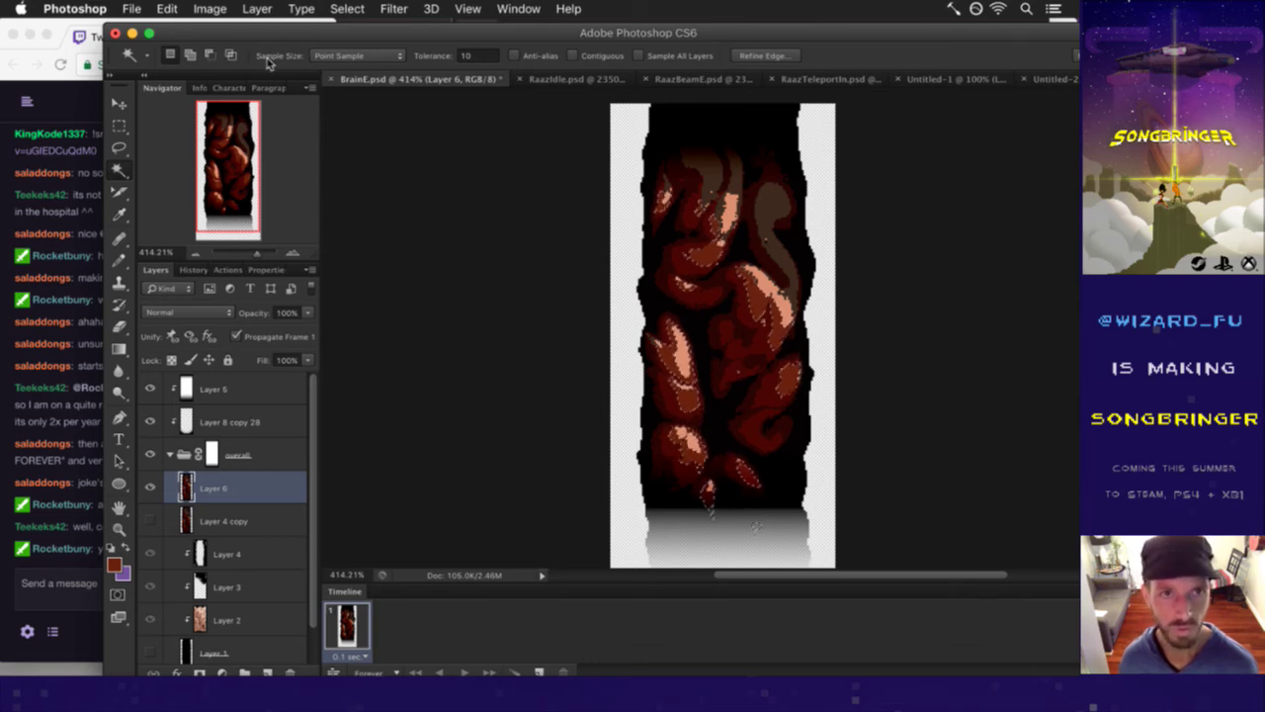
click(210, 9)
mouse_move(267, 63)
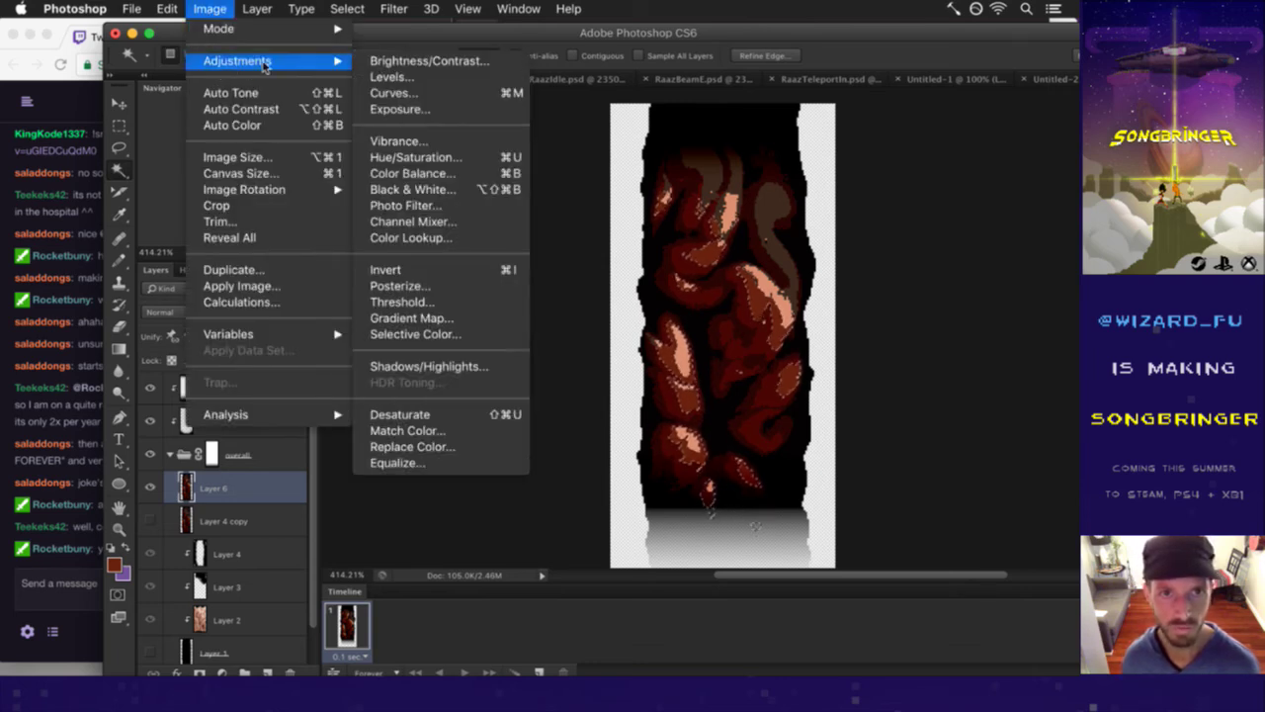
click(390, 77)
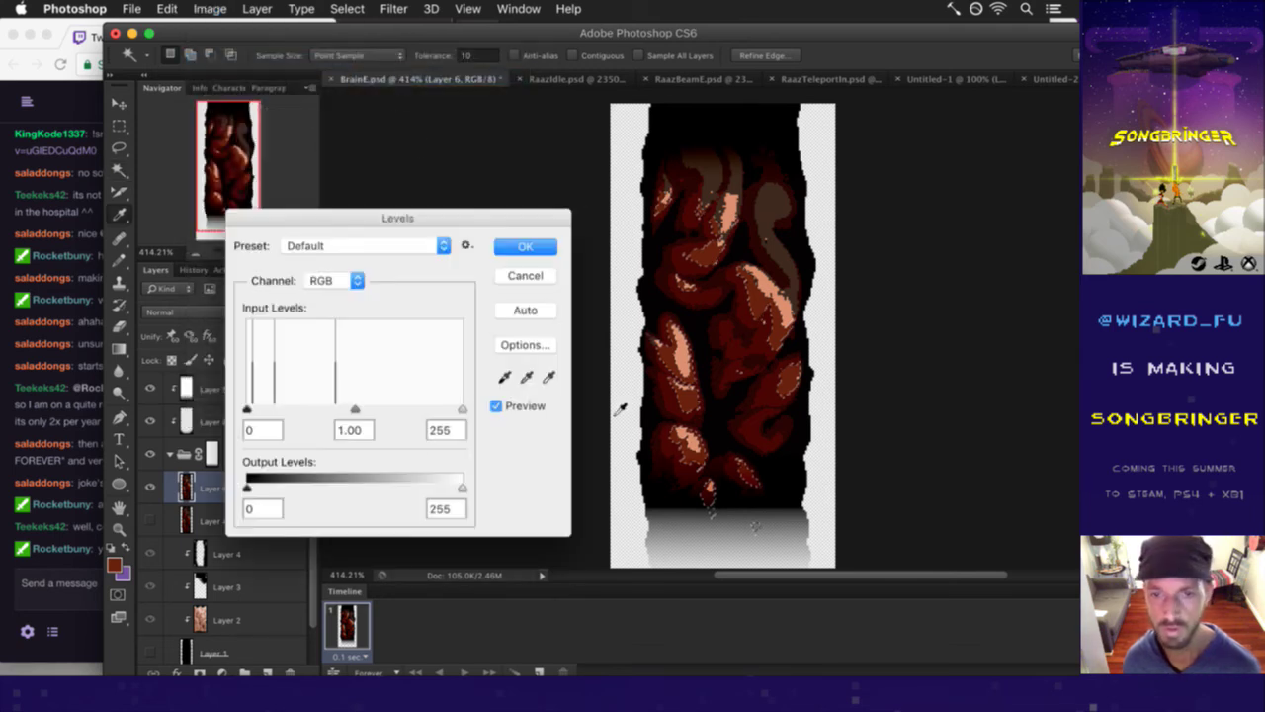
drag(463, 409, 428, 412)
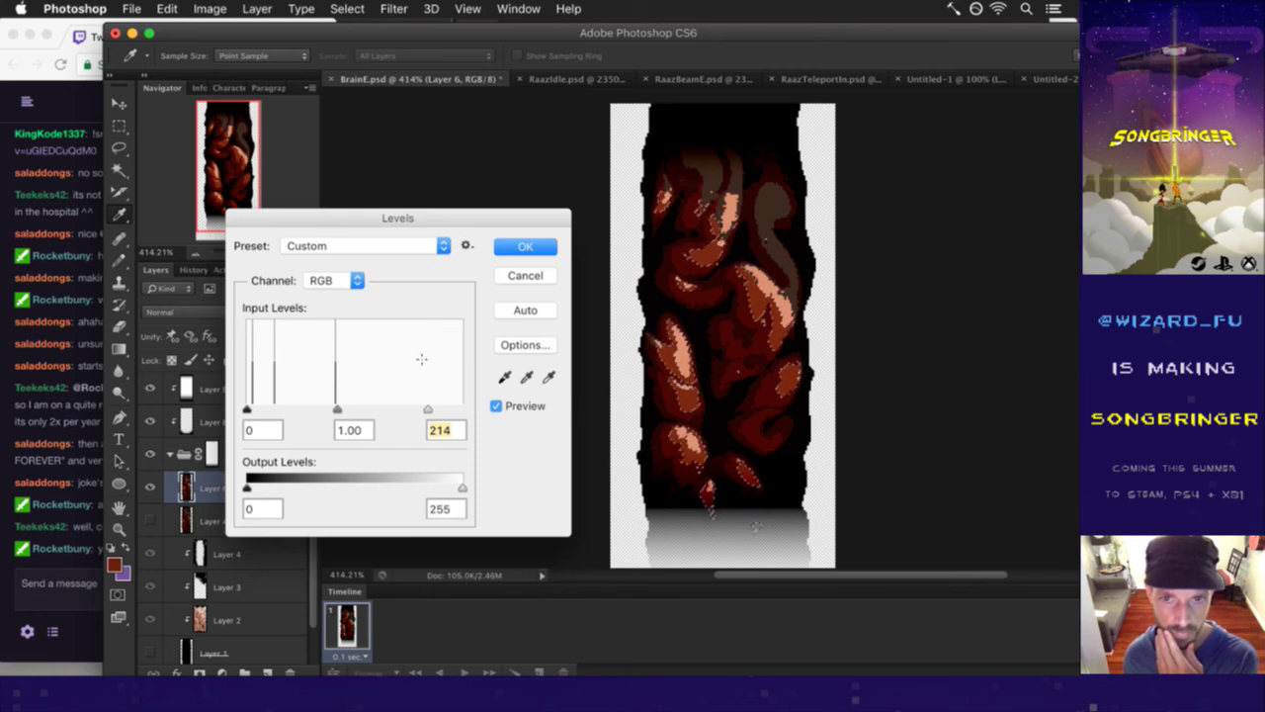
drag(428, 410, 407, 408)
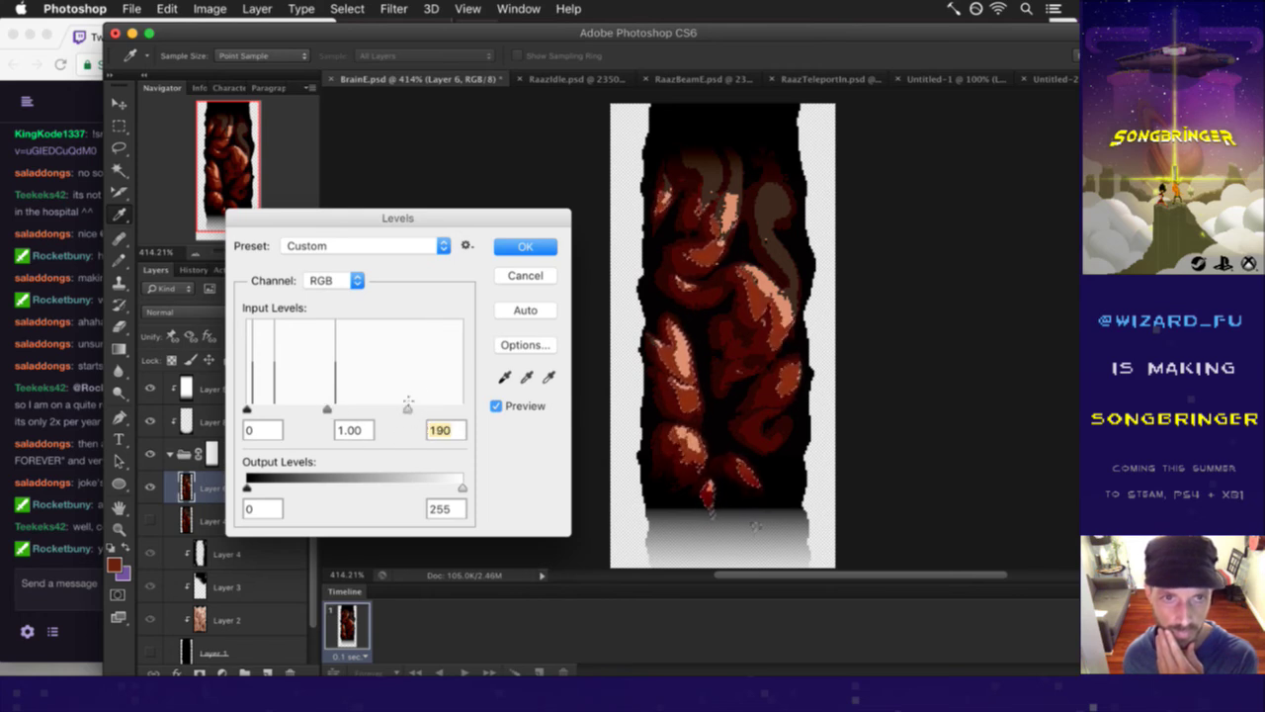
drag(408, 410, 413, 410)
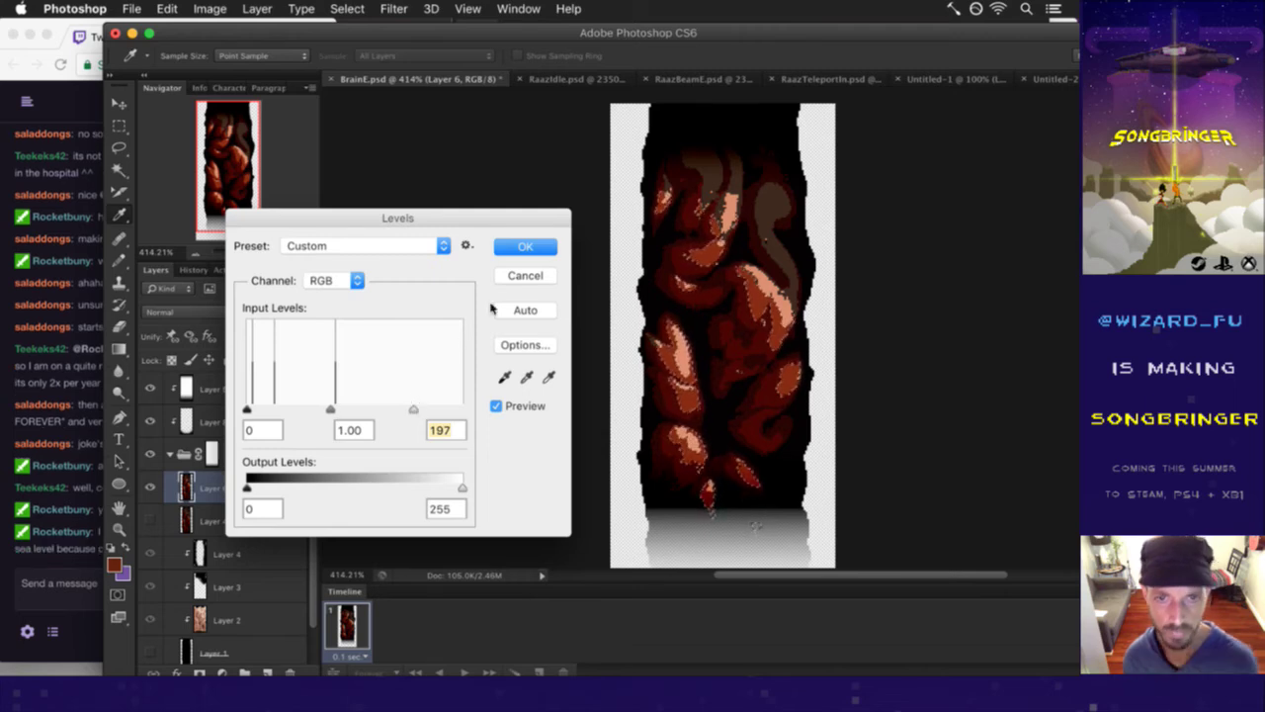
click(524, 247)
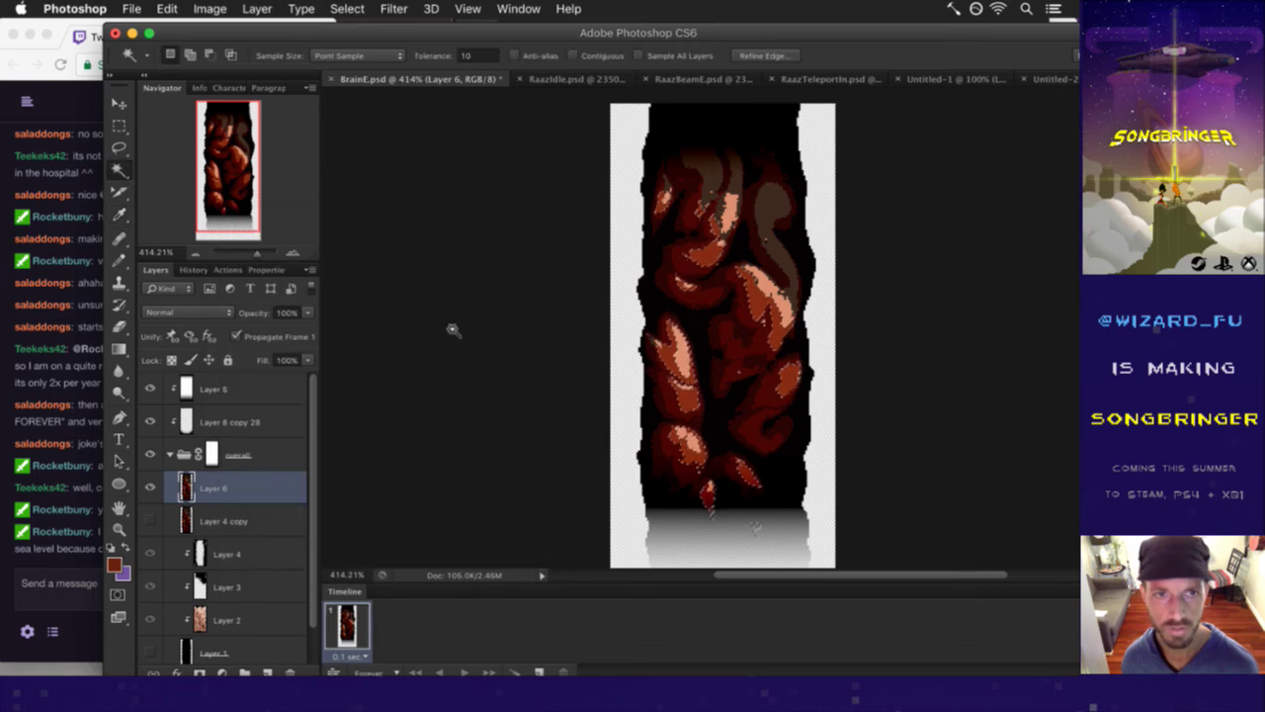
key(m)
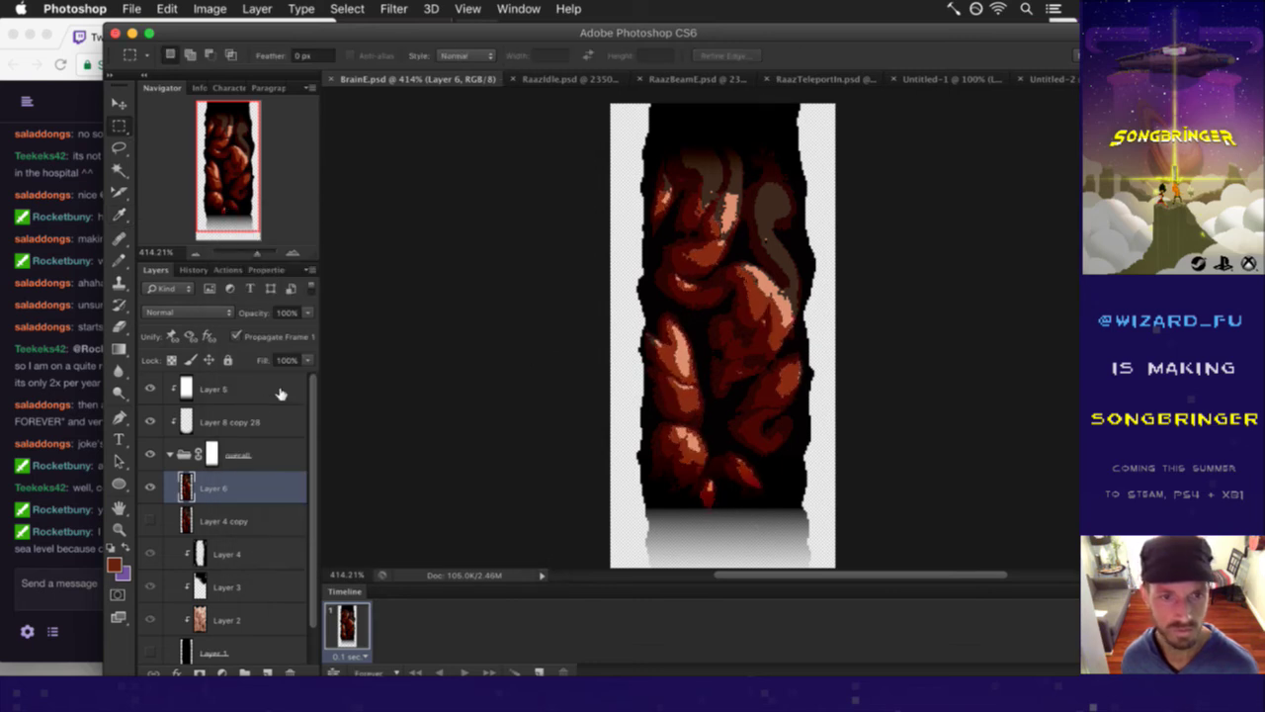
- Read the latest Twitch chat message about going above sea level in Chrome, and return to Photoshop
click(87, 558)
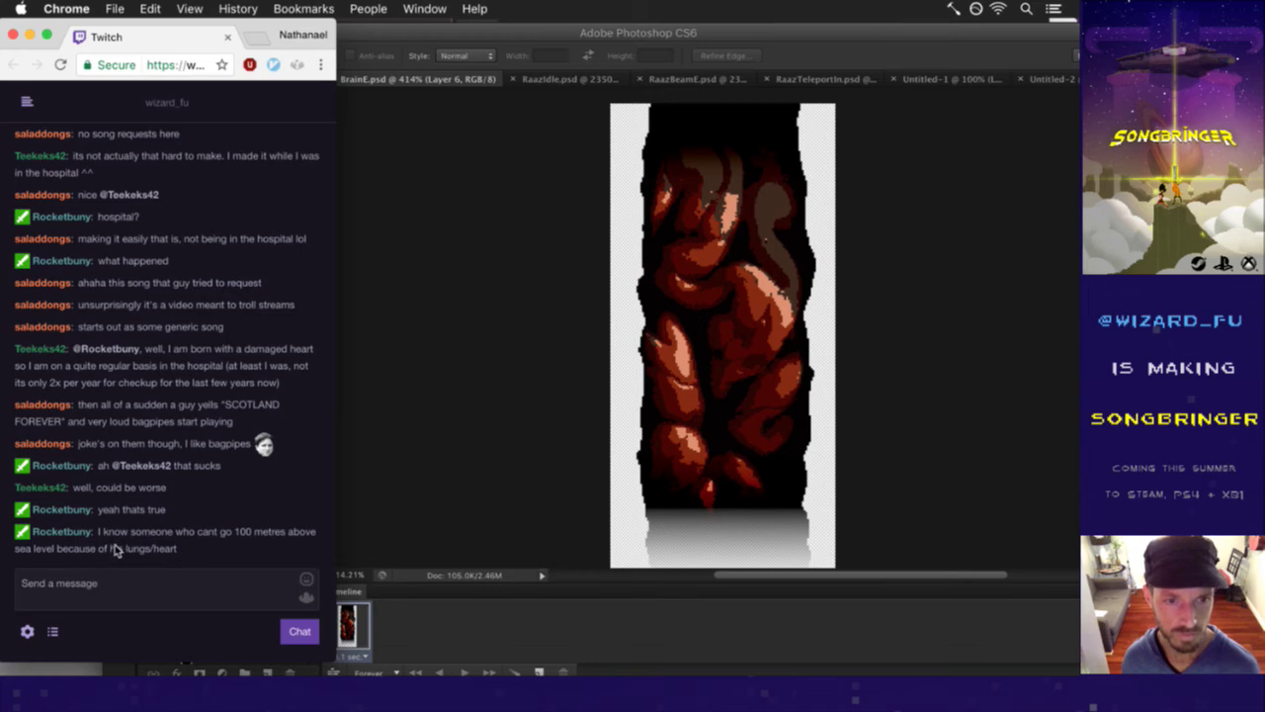
drag(127, 535, 186, 544)
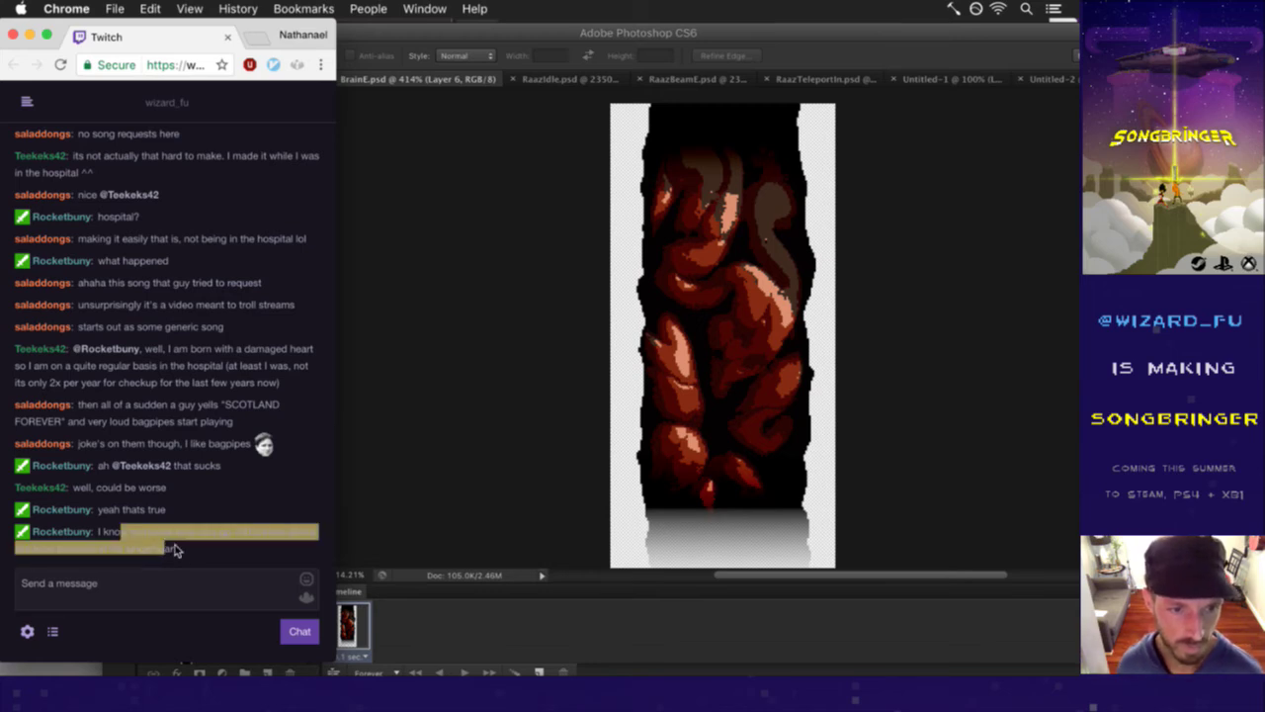
click(191, 543)
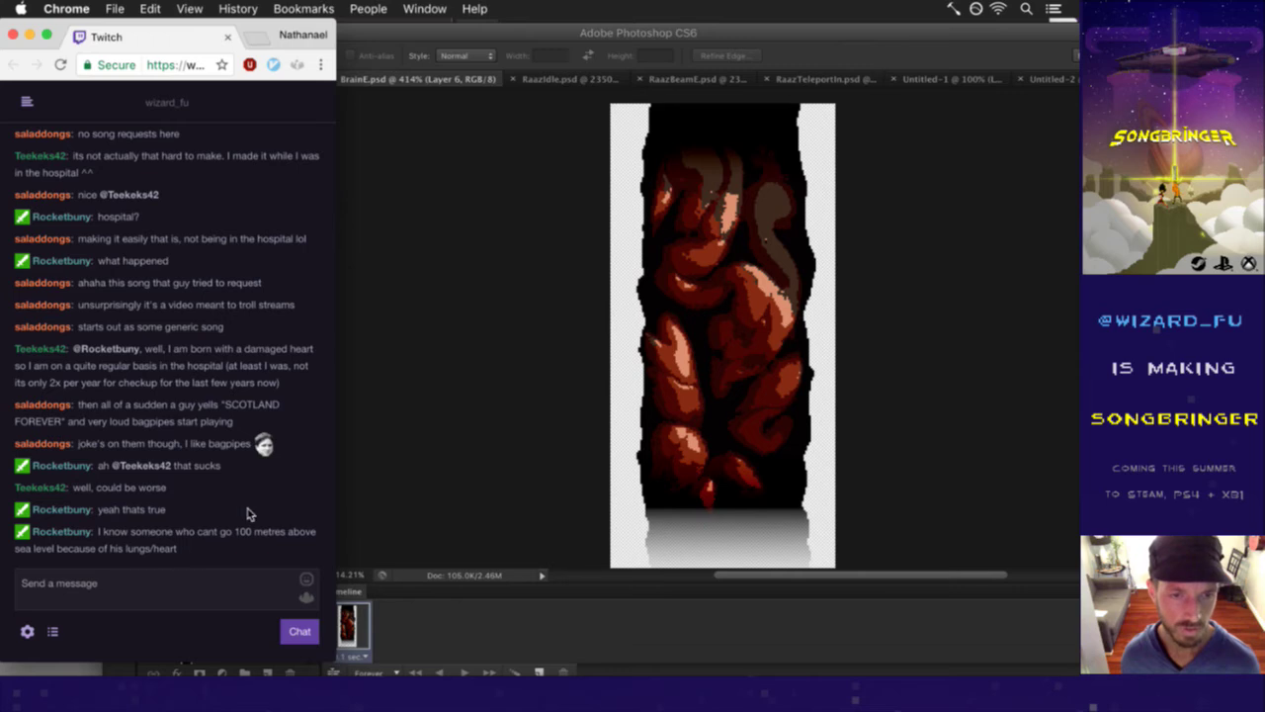
click(429, 441)
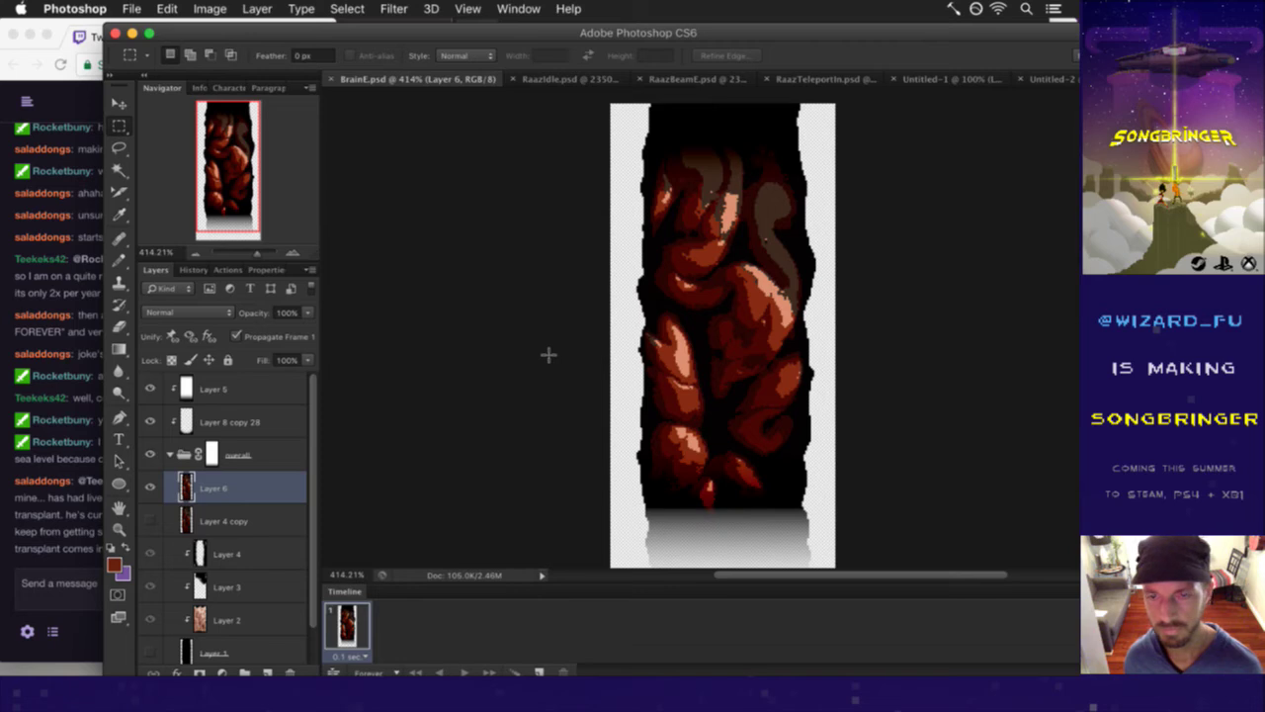
- Create a layer group named orig directly above Layer 4 copy
drag(719, 395, 682, 406)
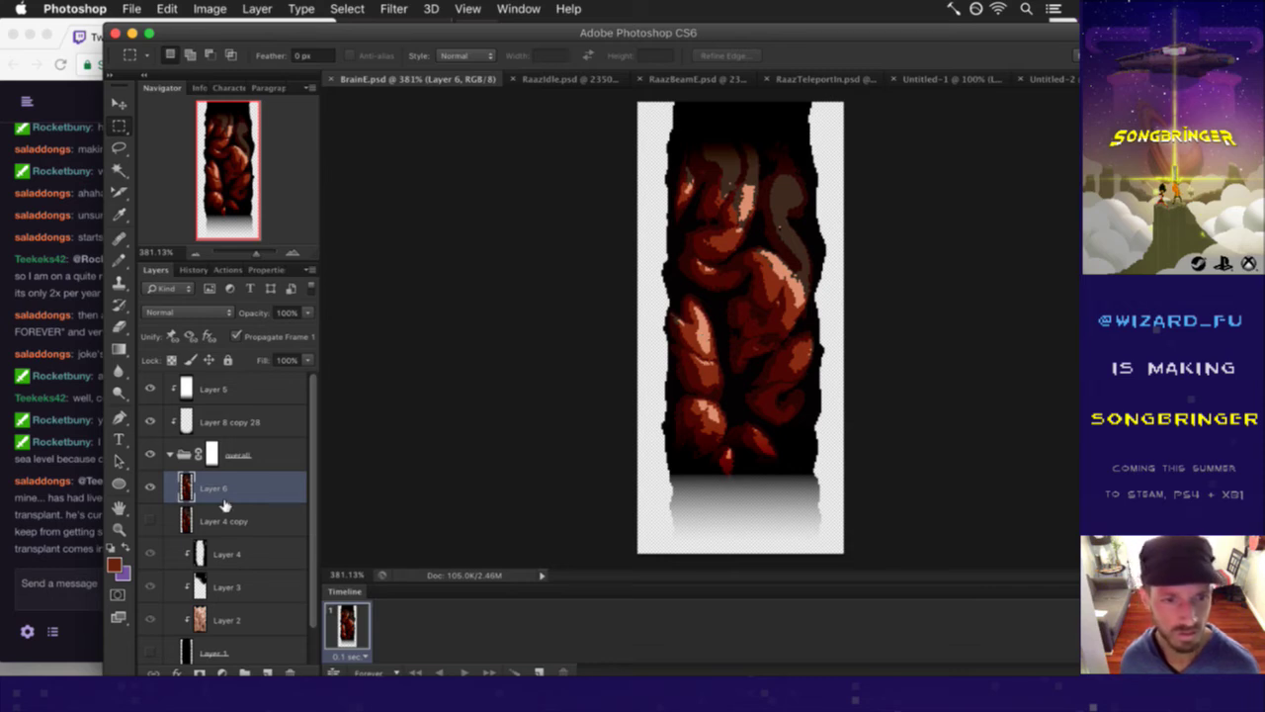
click(248, 524)
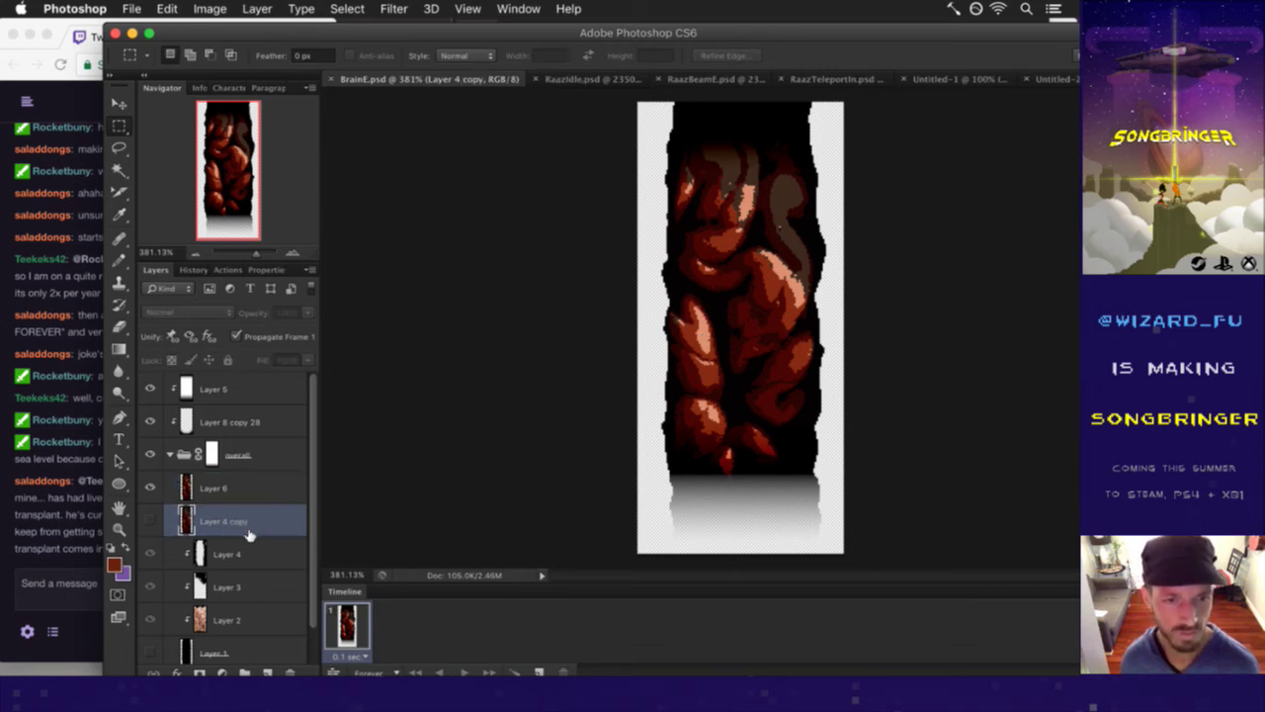
scroll(303, 628, down, 1)
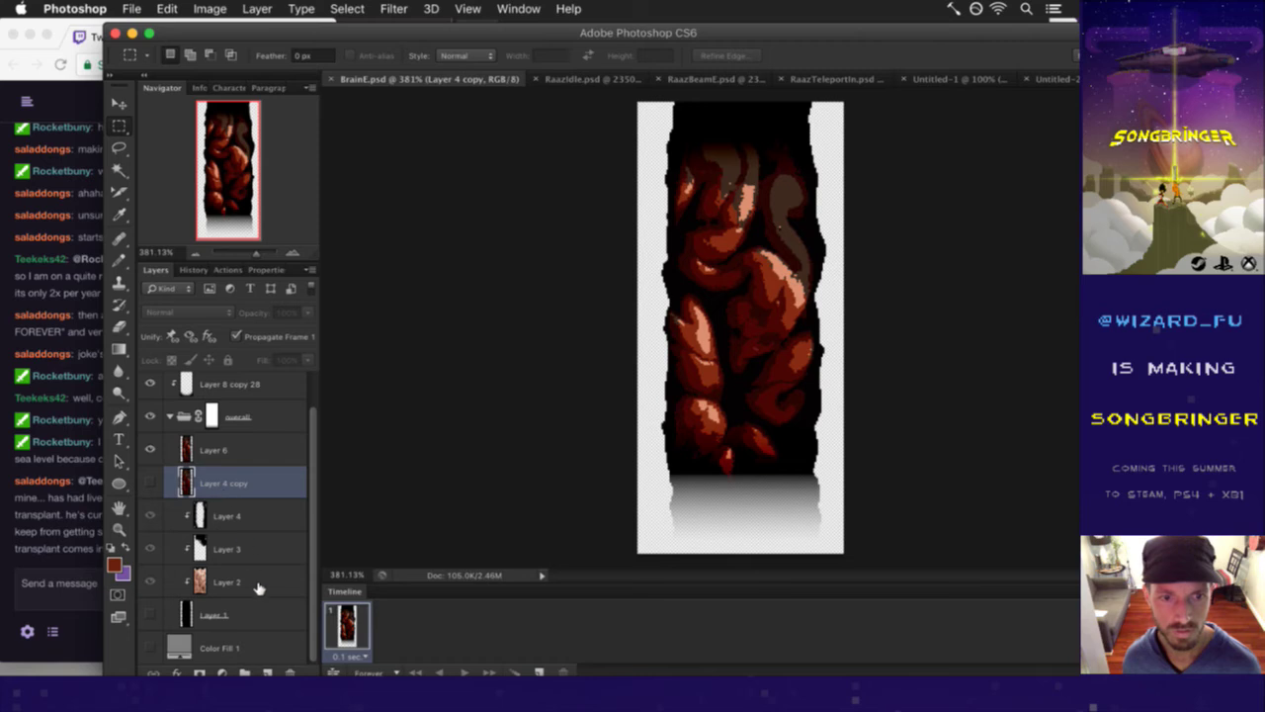
click(245, 672)
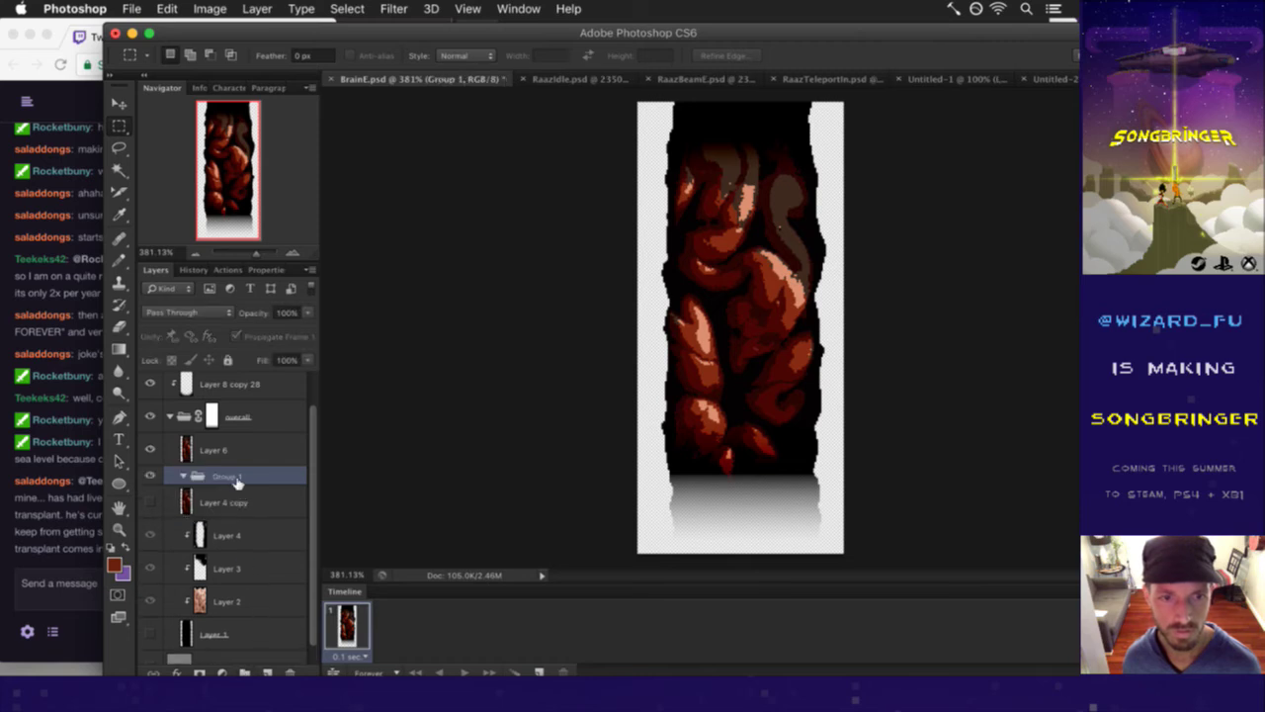
double_click(228, 475)
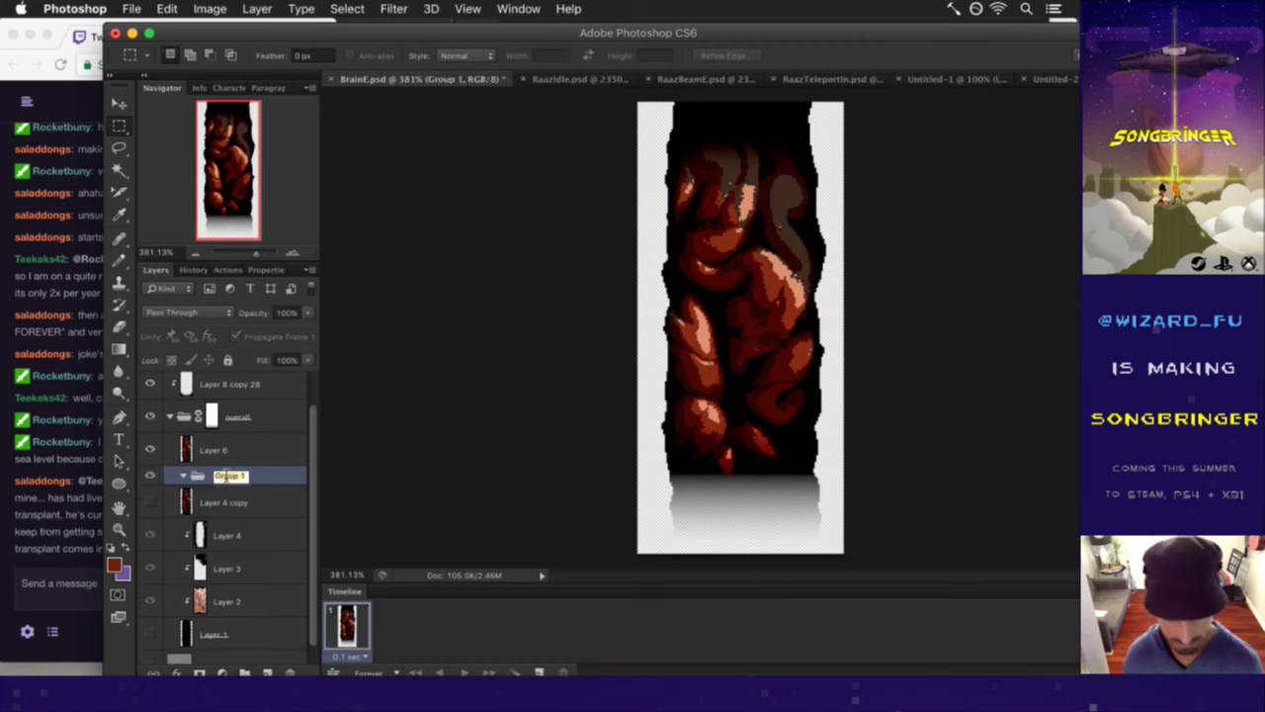
text(ong)
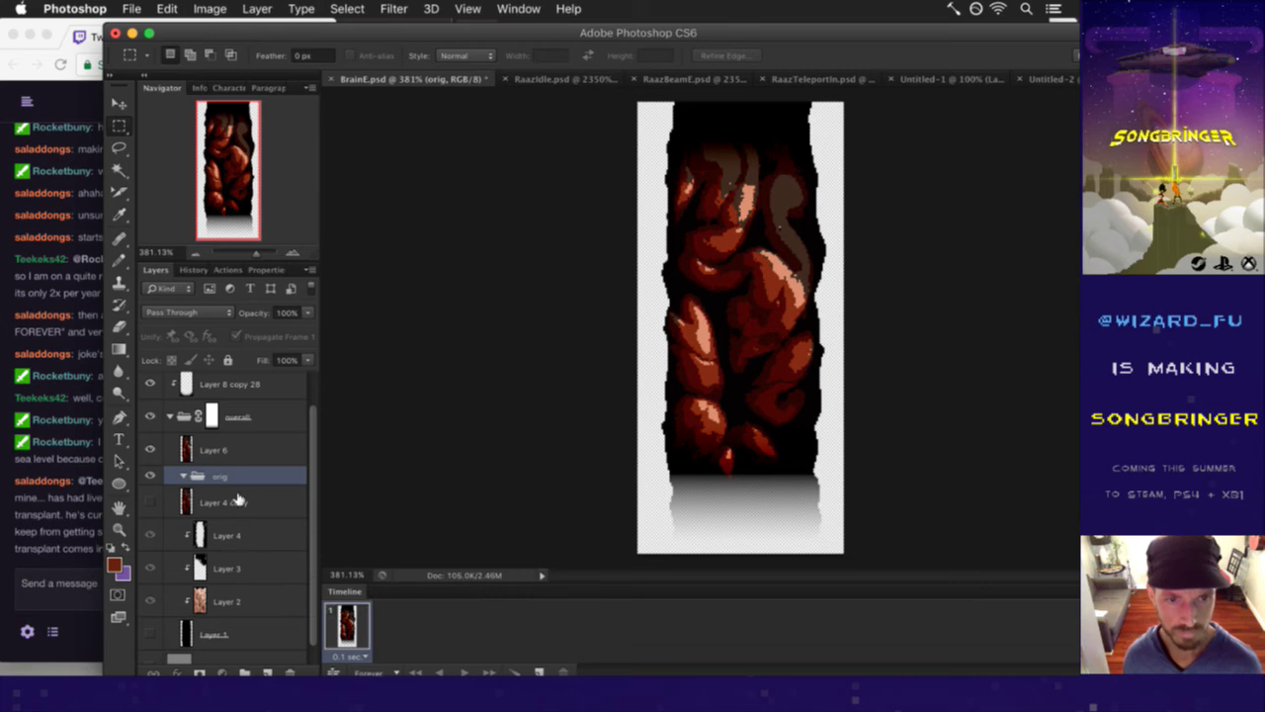
- Move Layer 4 copy, Layer 4, Layer 3, Layer 2 and Layer 1 into the orig group
click(241, 506)
shift+click(246, 605)
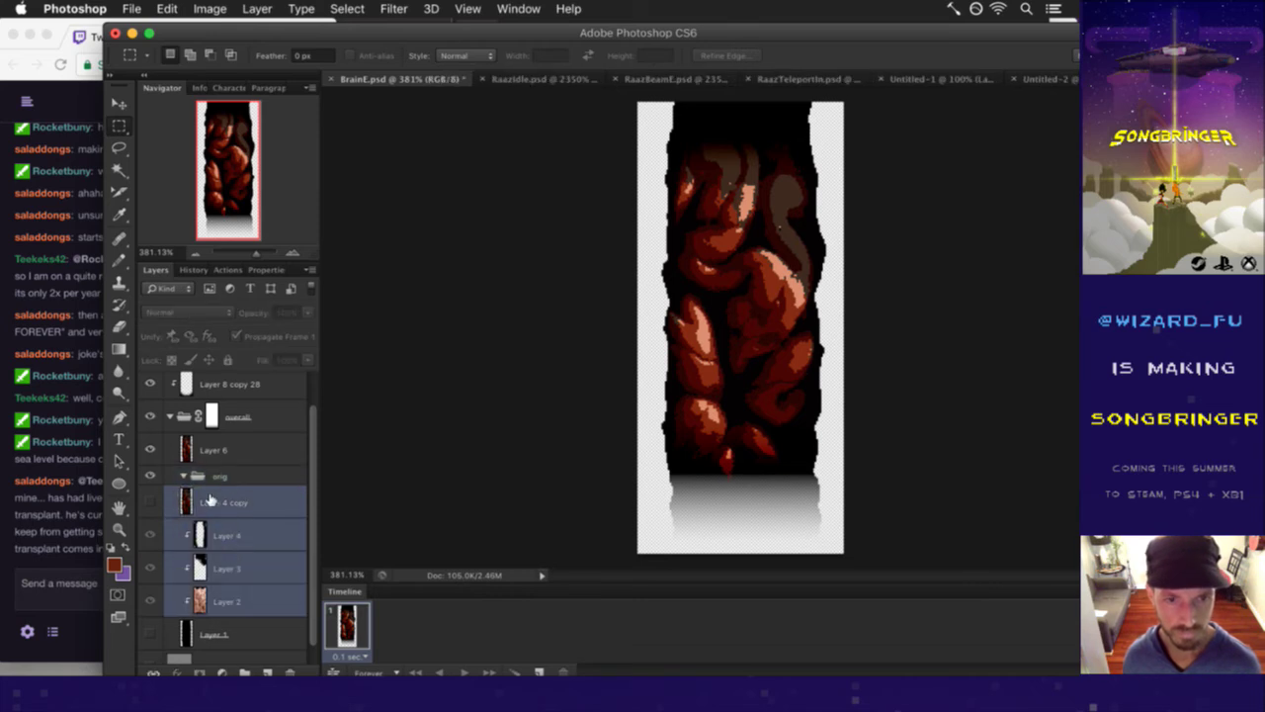
drag(208, 497, 218, 478)
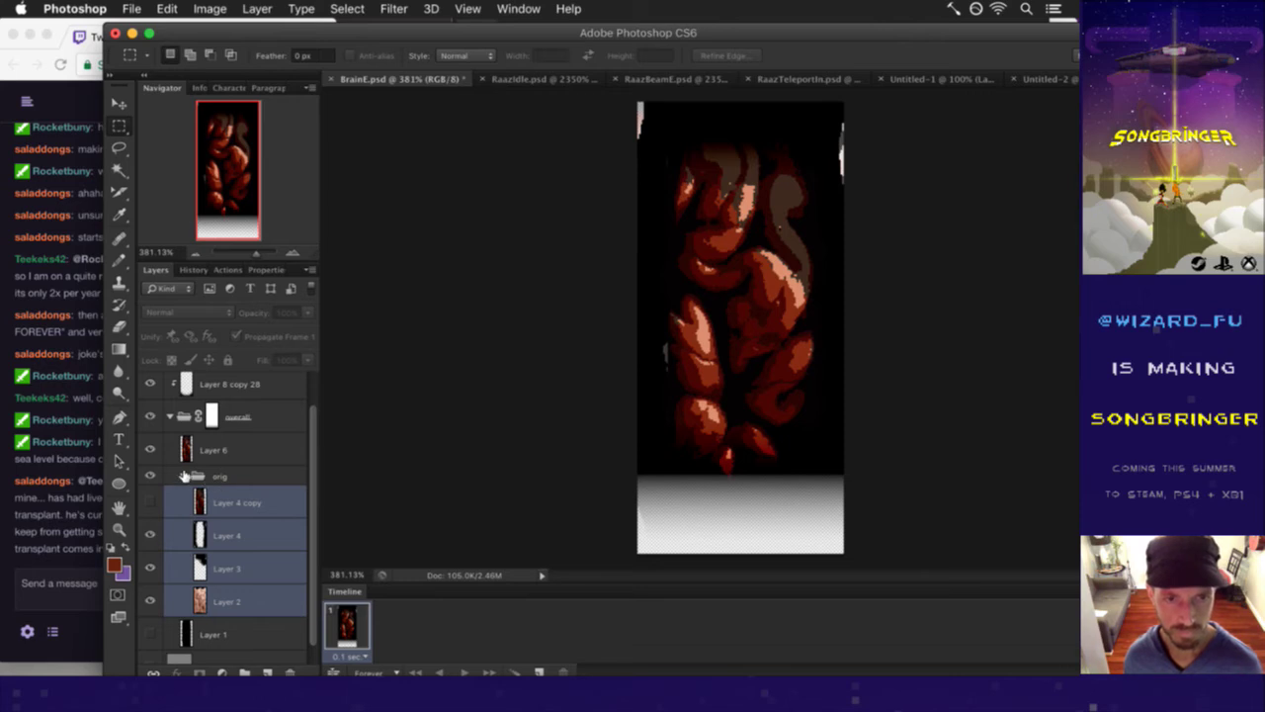
click(184, 476)
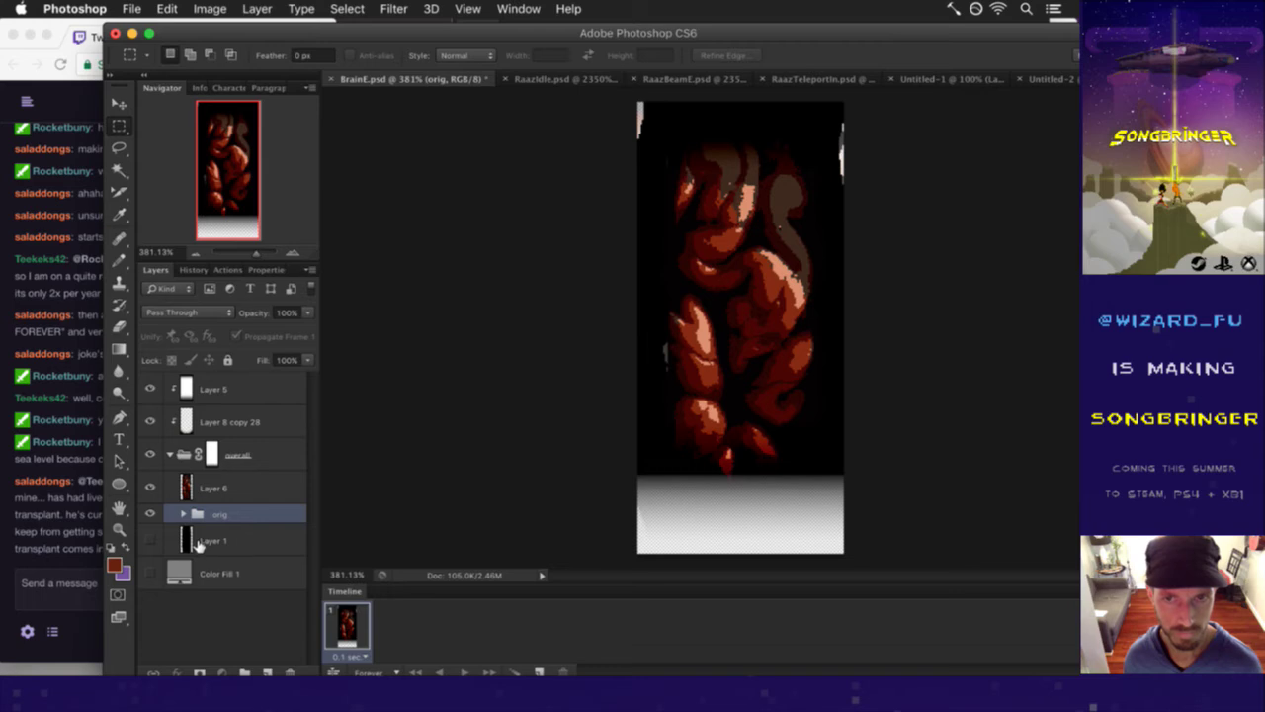
click(184, 515)
click(198, 541)
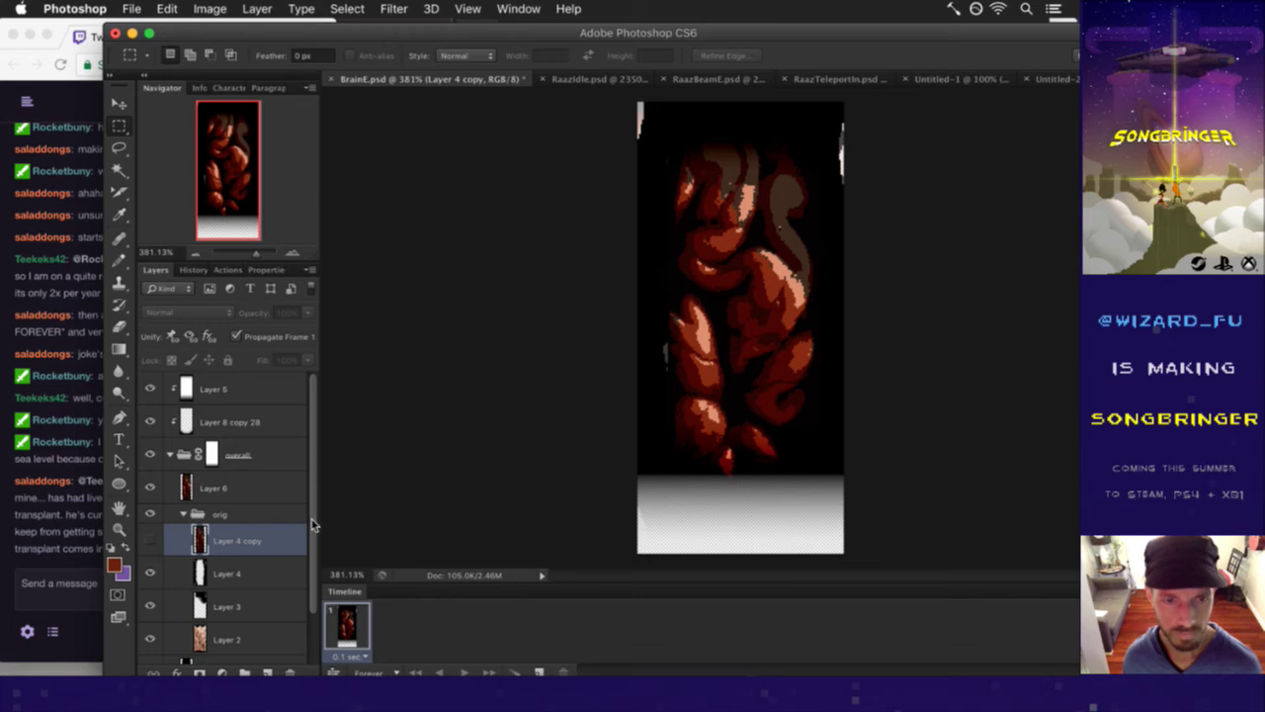
scroll(309, 519, down, 3)
drag(197, 585, 223, 584)
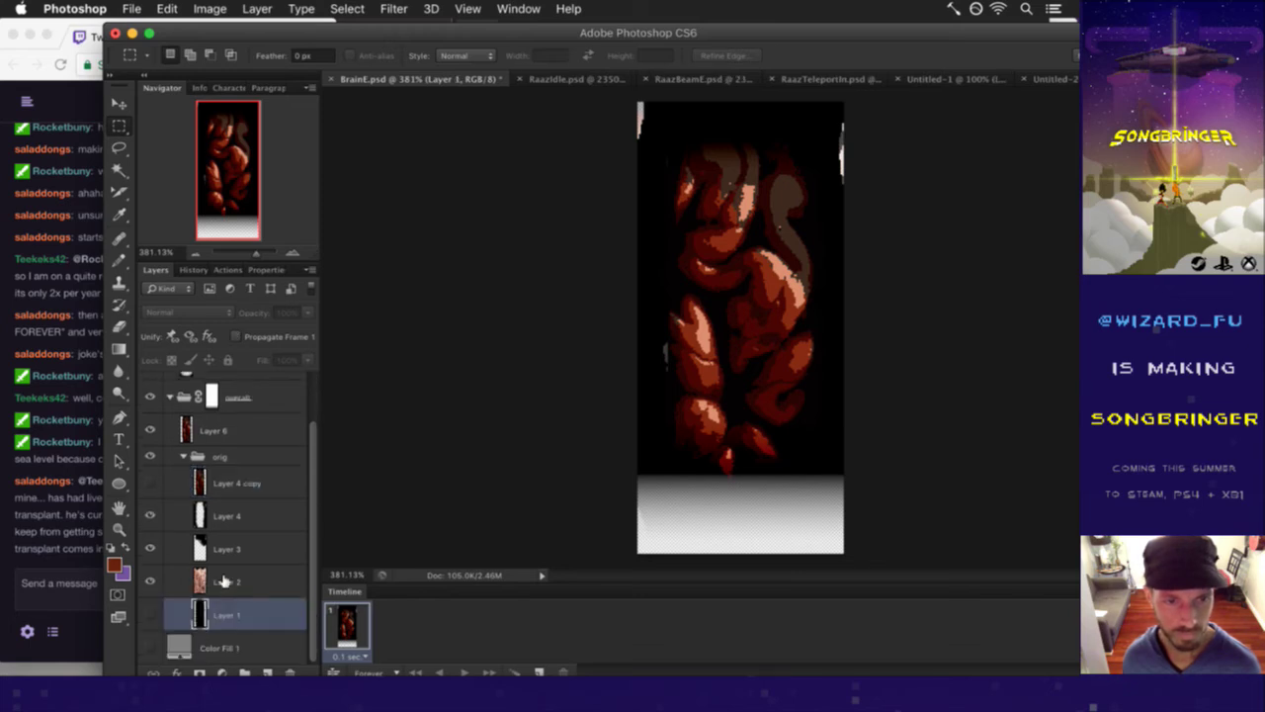
- Clip Layer 4, Layer 3 and Layer 2 to Layer 1 inside the orig group
click(224, 581)
shift+click(248, 512)
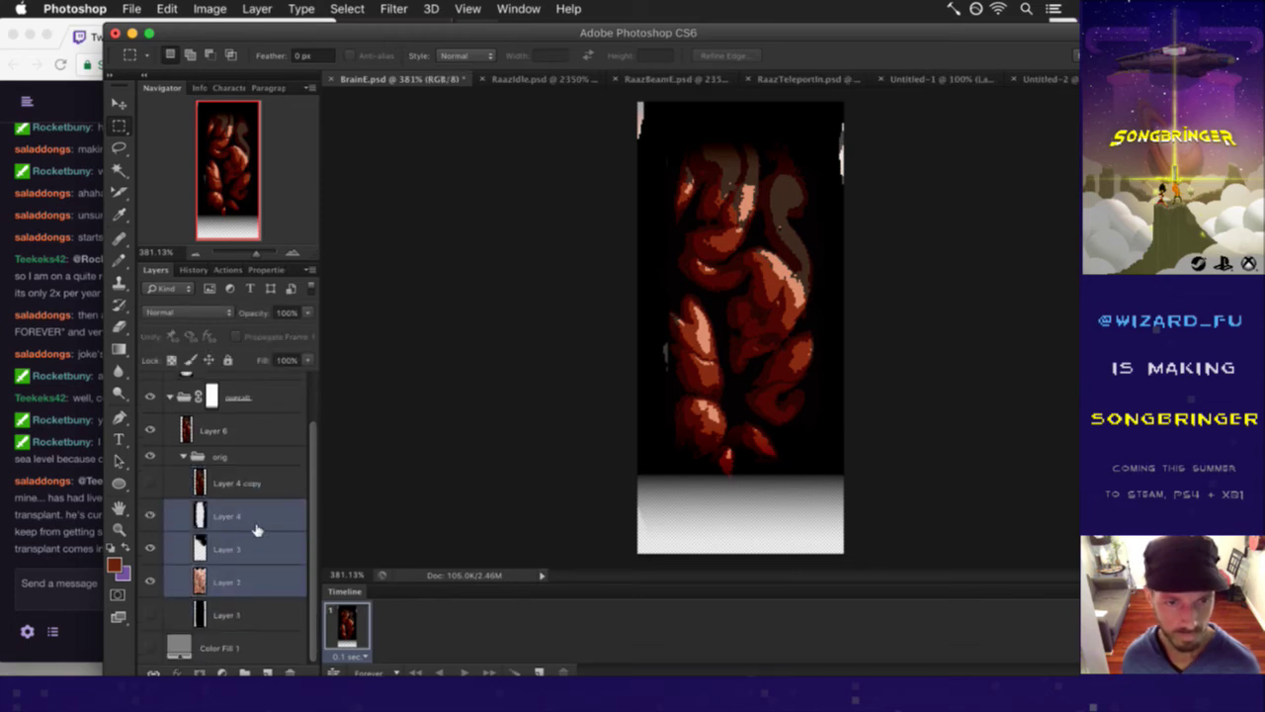
drag(237, 568, 247, 538)
key(super+alt+g)
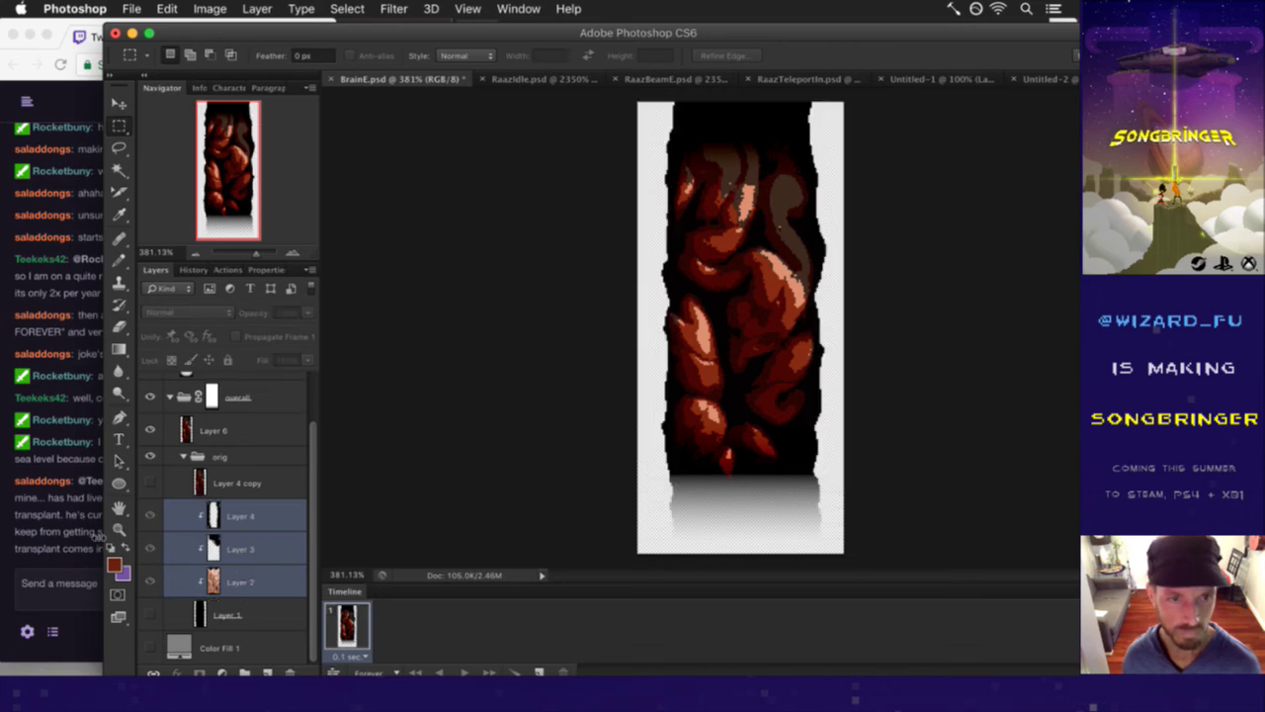
- Read the long Twitch chat message about the transplant wait in Chrome, and return to Photoshop
click(62, 538)
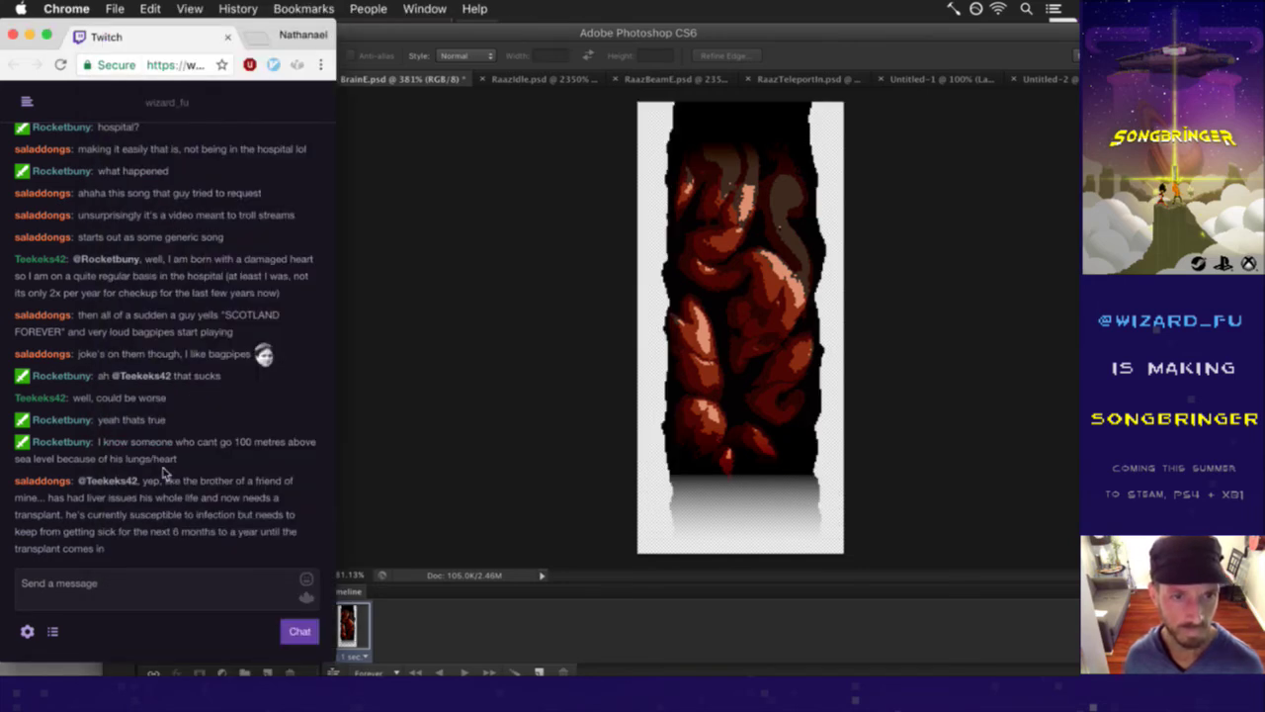
drag(170, 482, 196, 515)
click(207, 554)
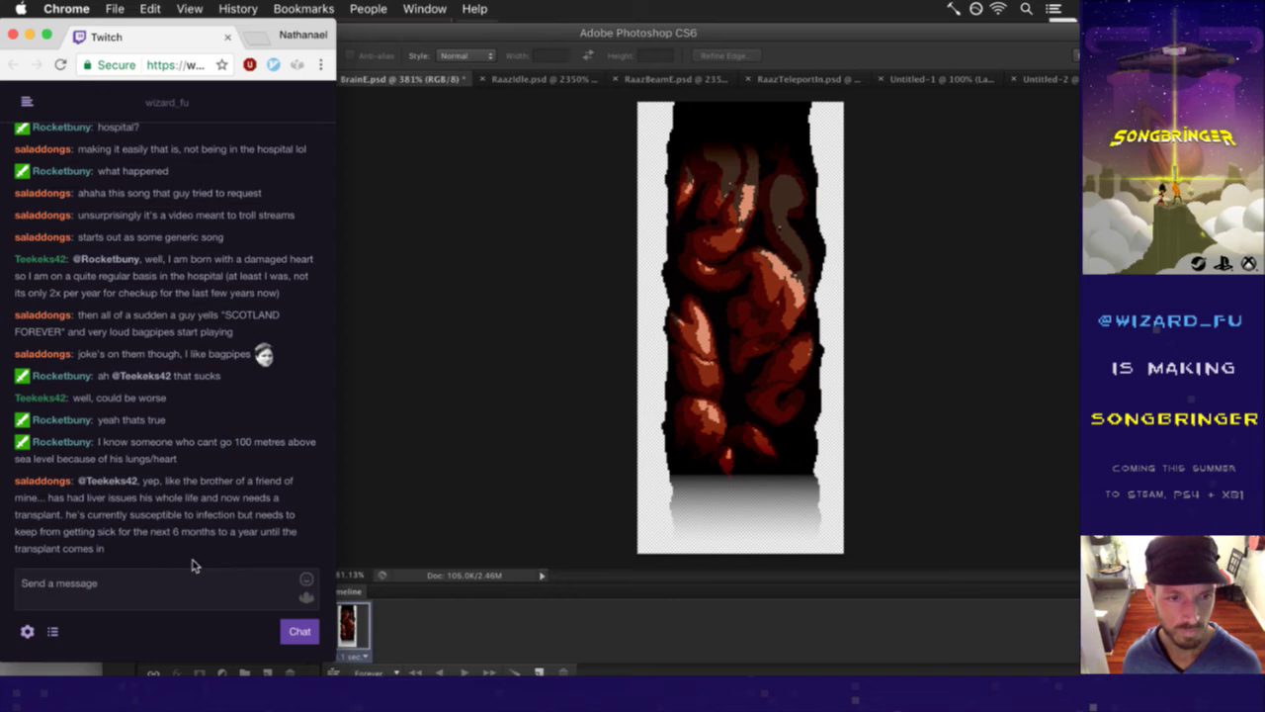
drag(111, 515, 144, 549)
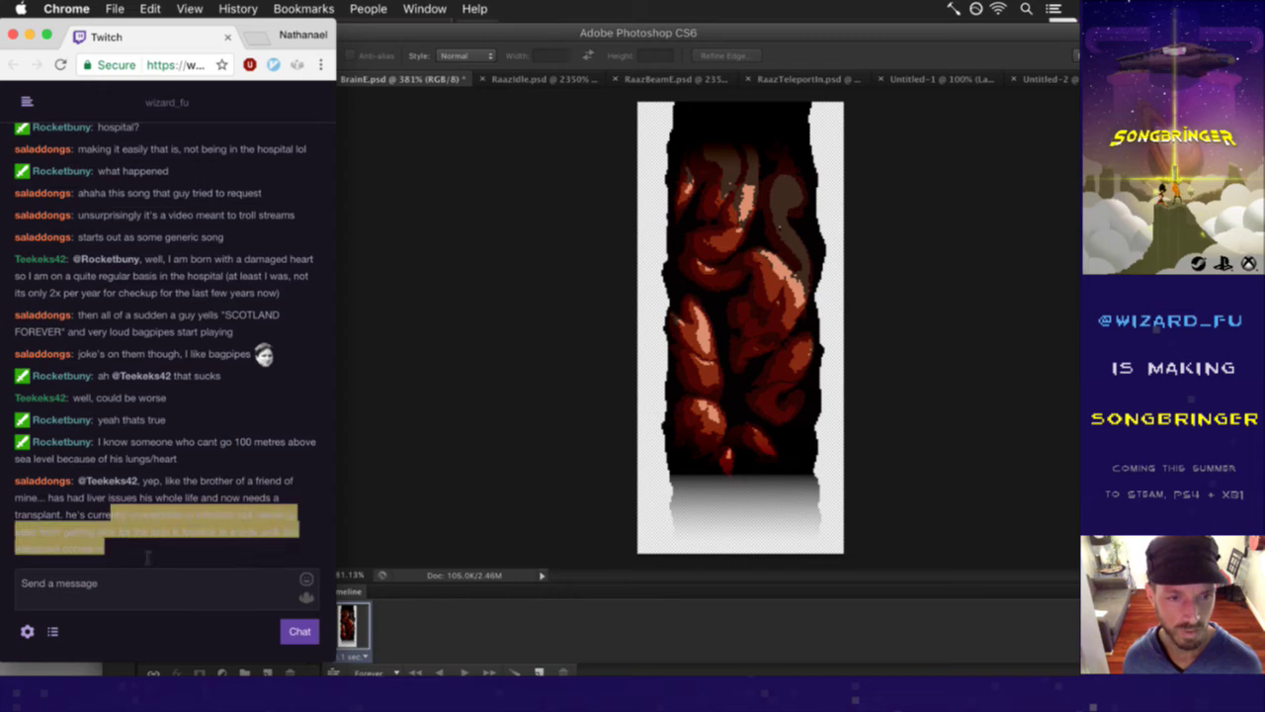
click(198, 559)
click(356, 531)
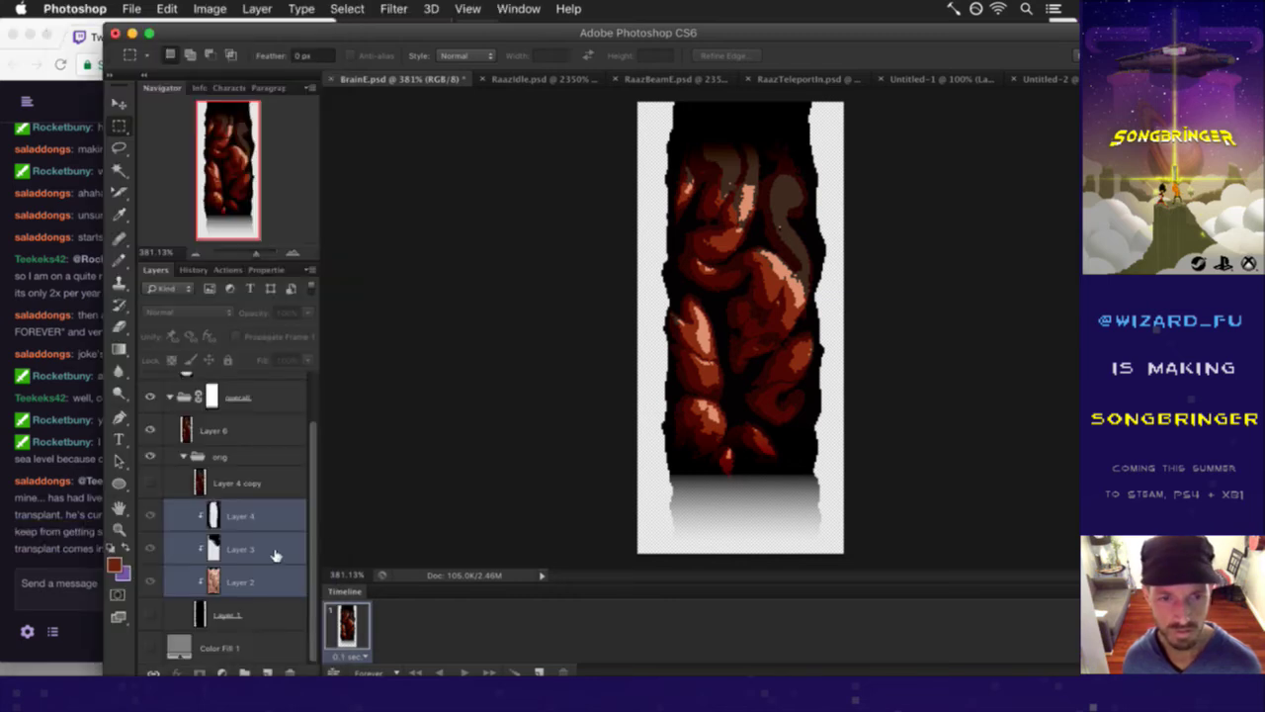
- Make Layer 1 visible in the orig group and delete the Layer 4 copy layer
click(205, 482)
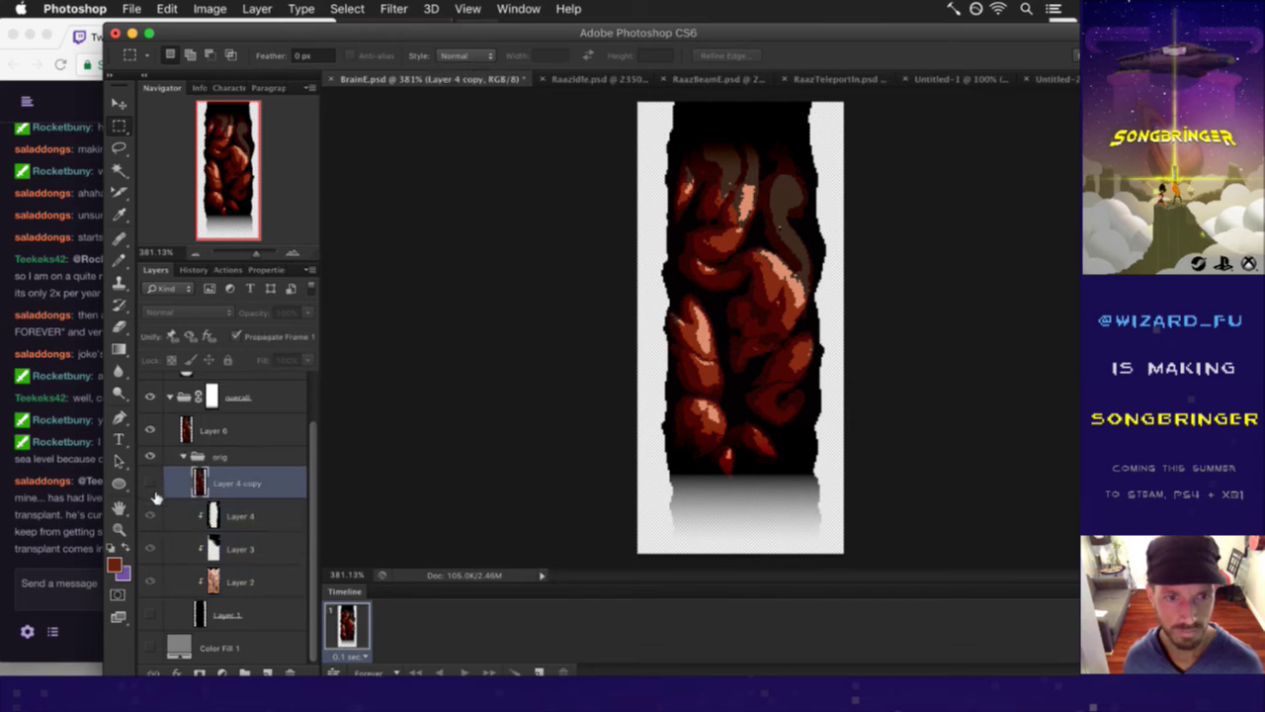
click(150, 614)
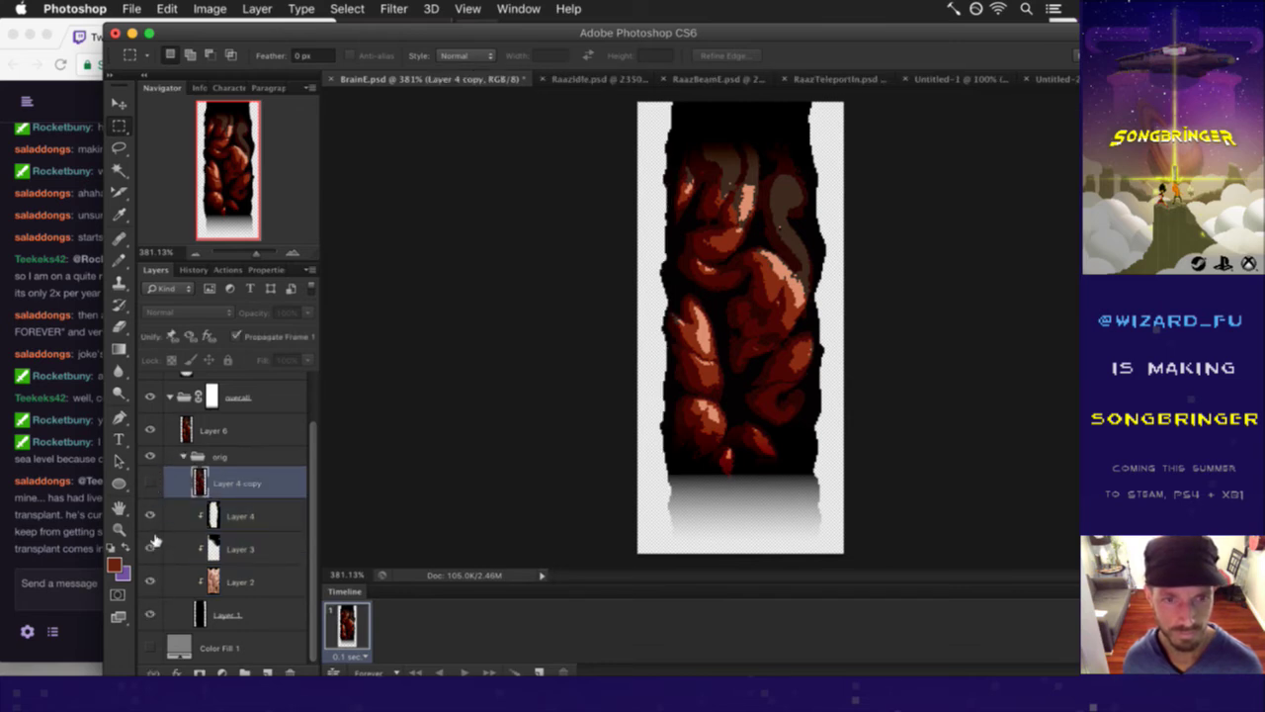
click(290, 672)
click(199, 490)
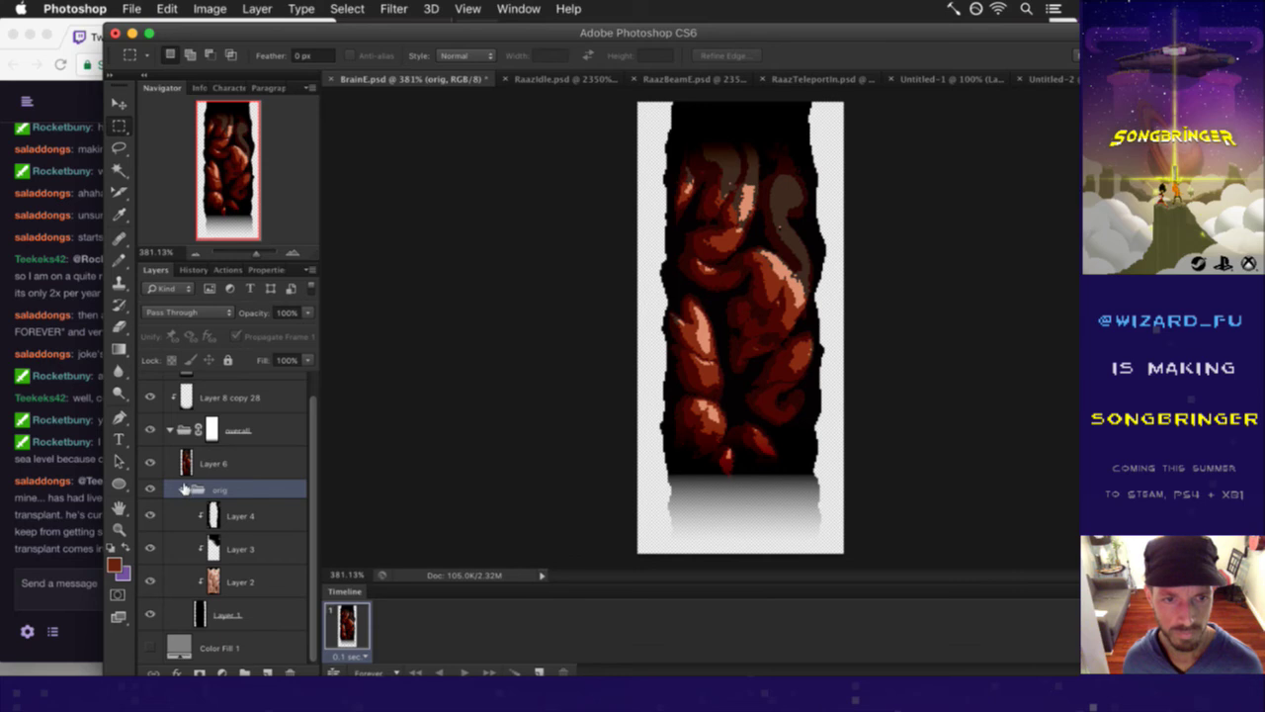
- Collapse the orig group and disable the layer mask on the overall group
click(182, 489)
click(237, 499)
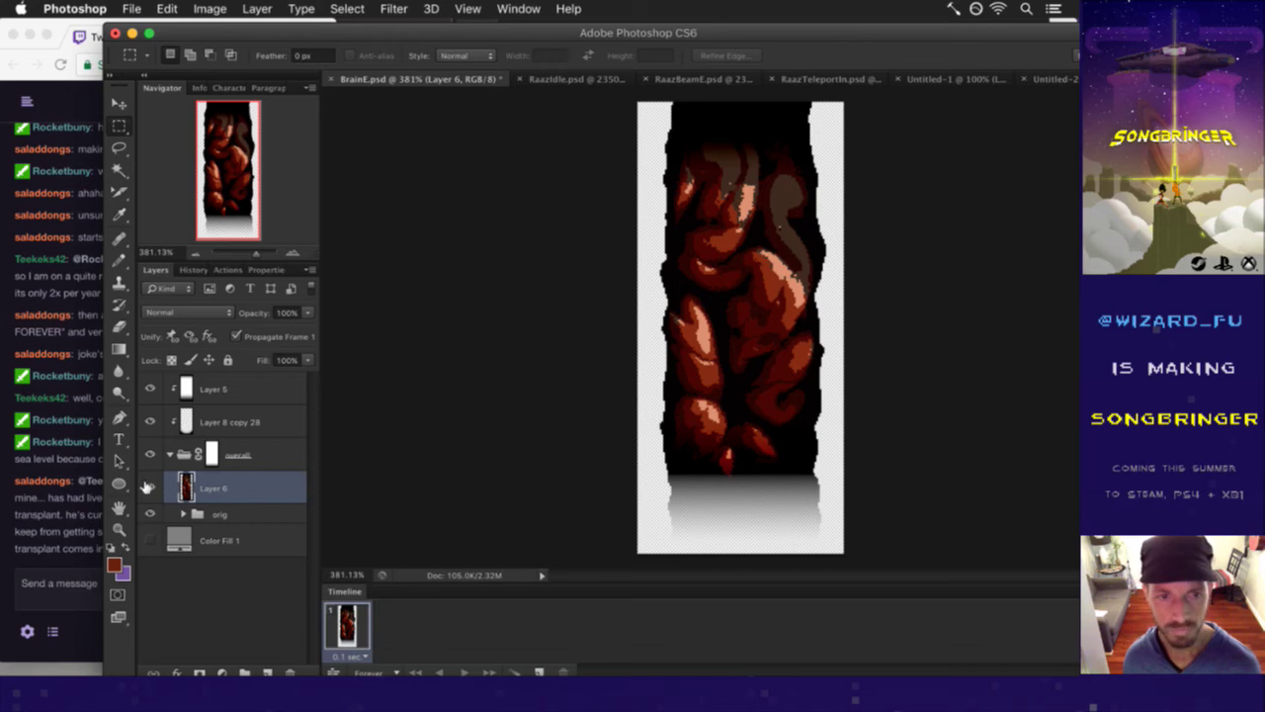
right_click(211, 455)
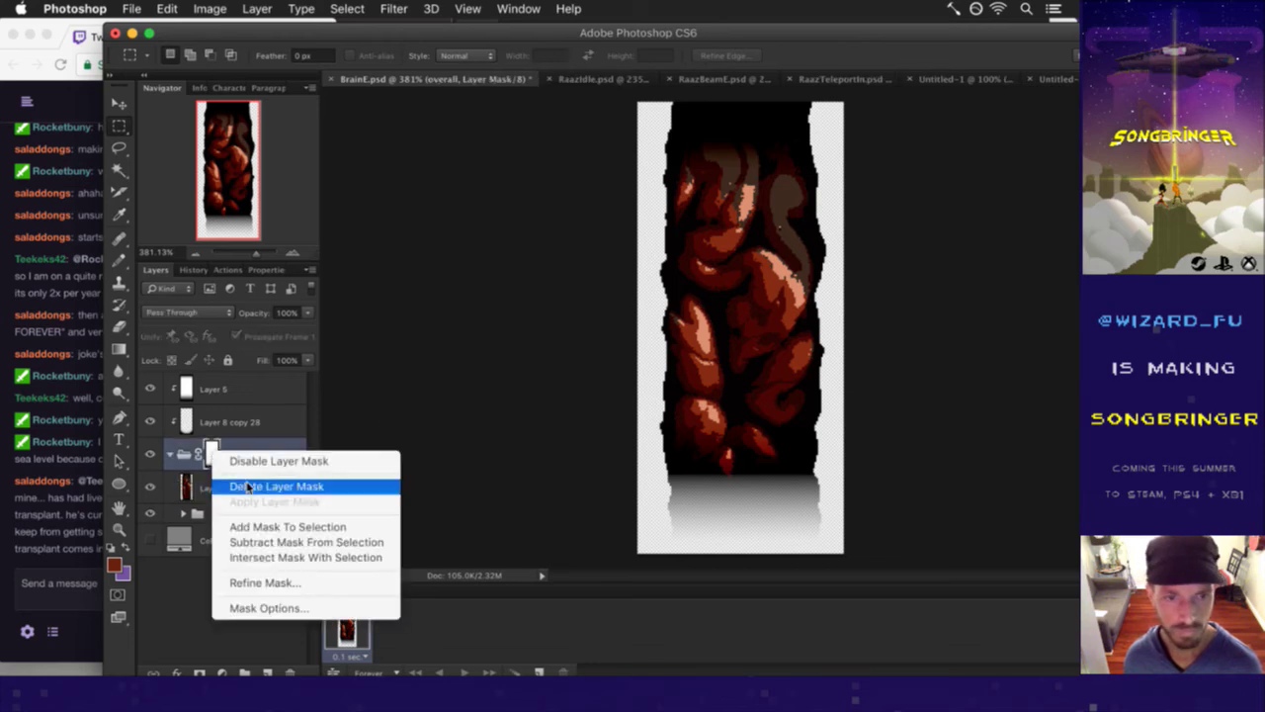
click(254, 458)
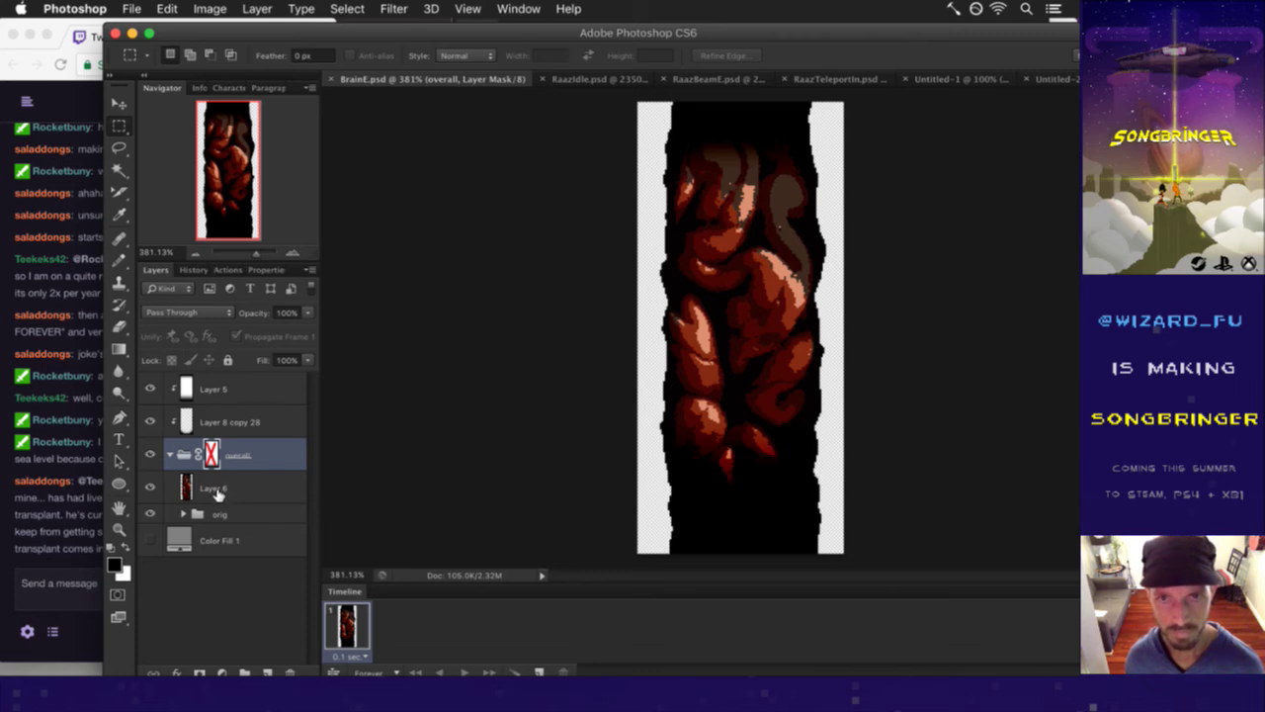
- Add a second frame to the timeline and rename Layer 6 as 0
click(192, 494)
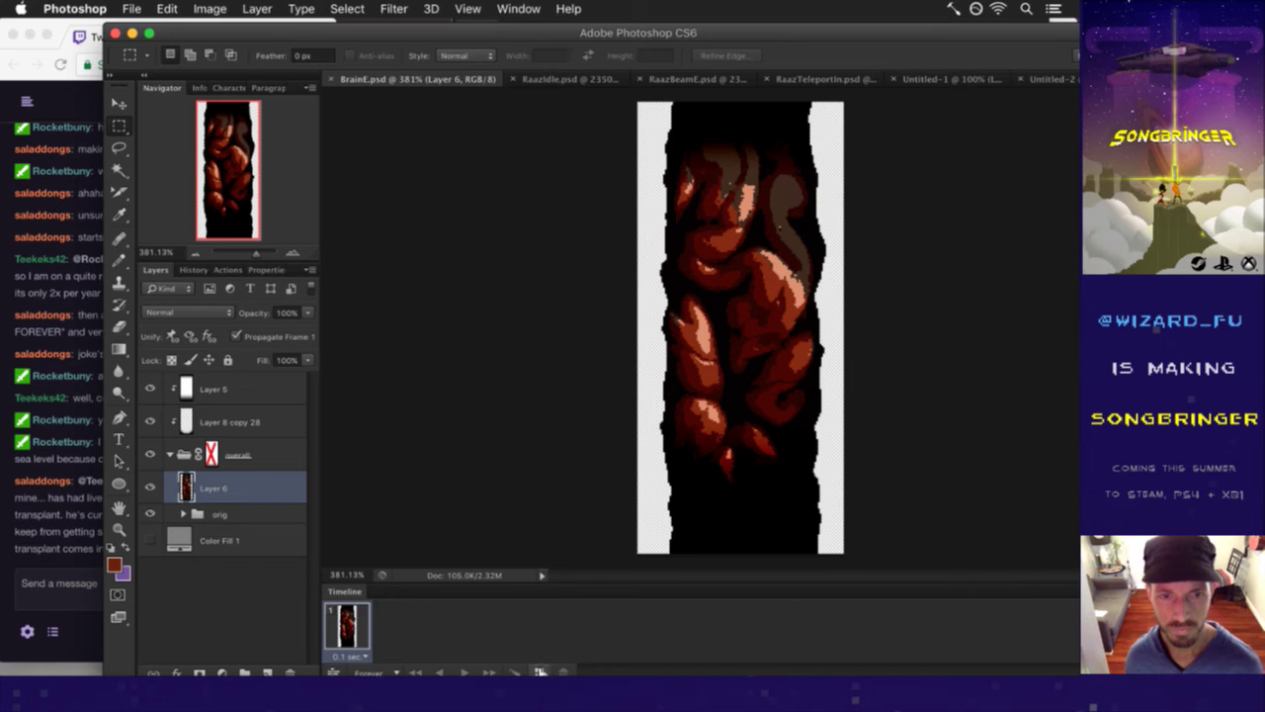
click(540, 669)
double_click(214, 488)
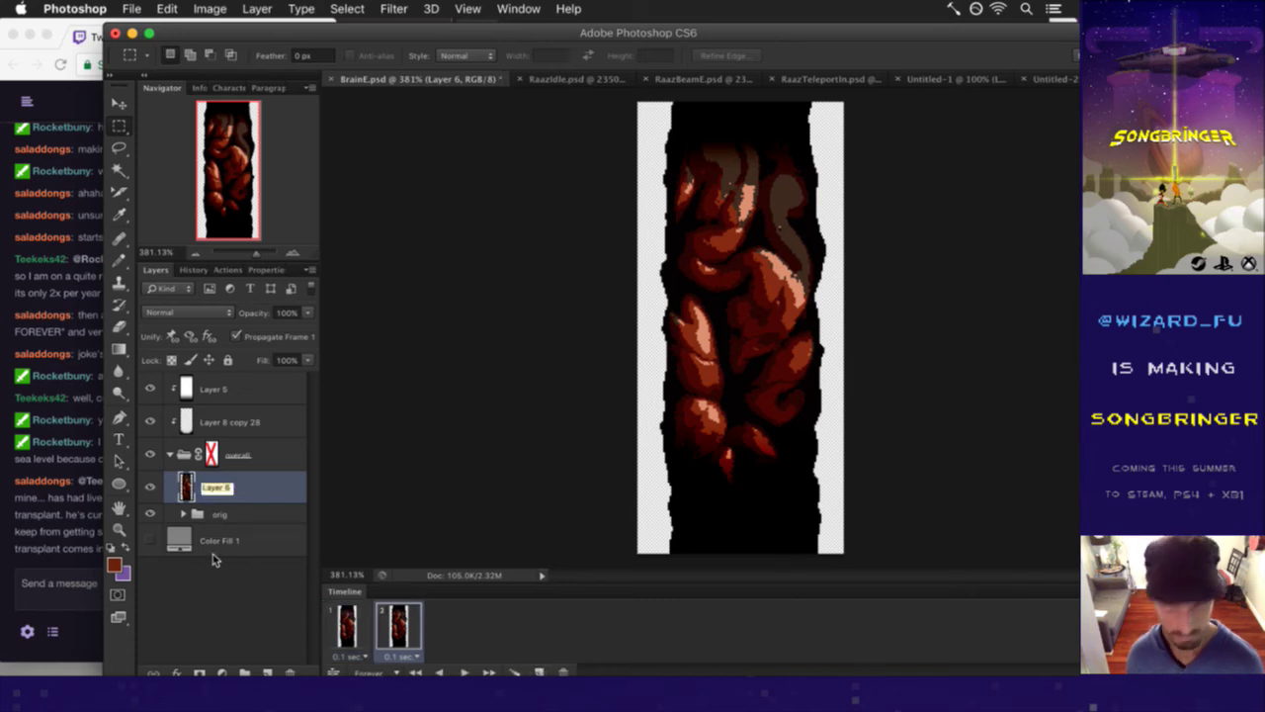
text(0)
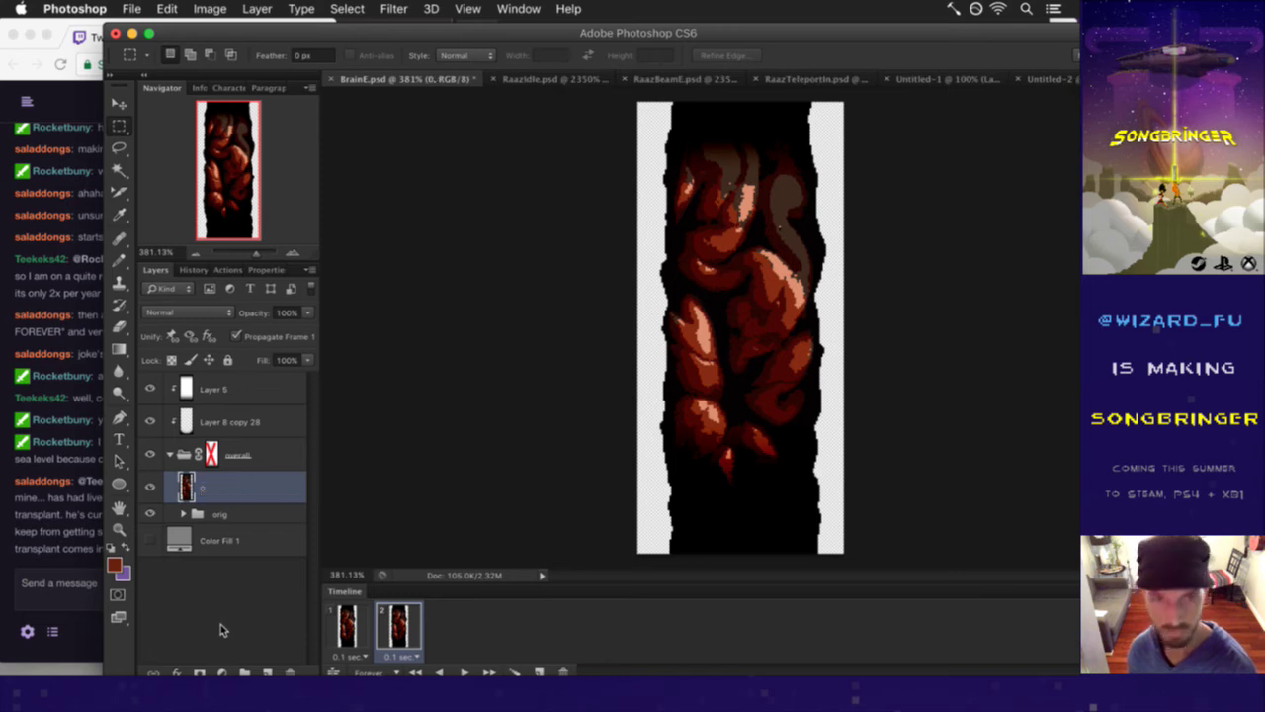
- Duplicate layer 0 and rename the copy as 1
key(super+j)
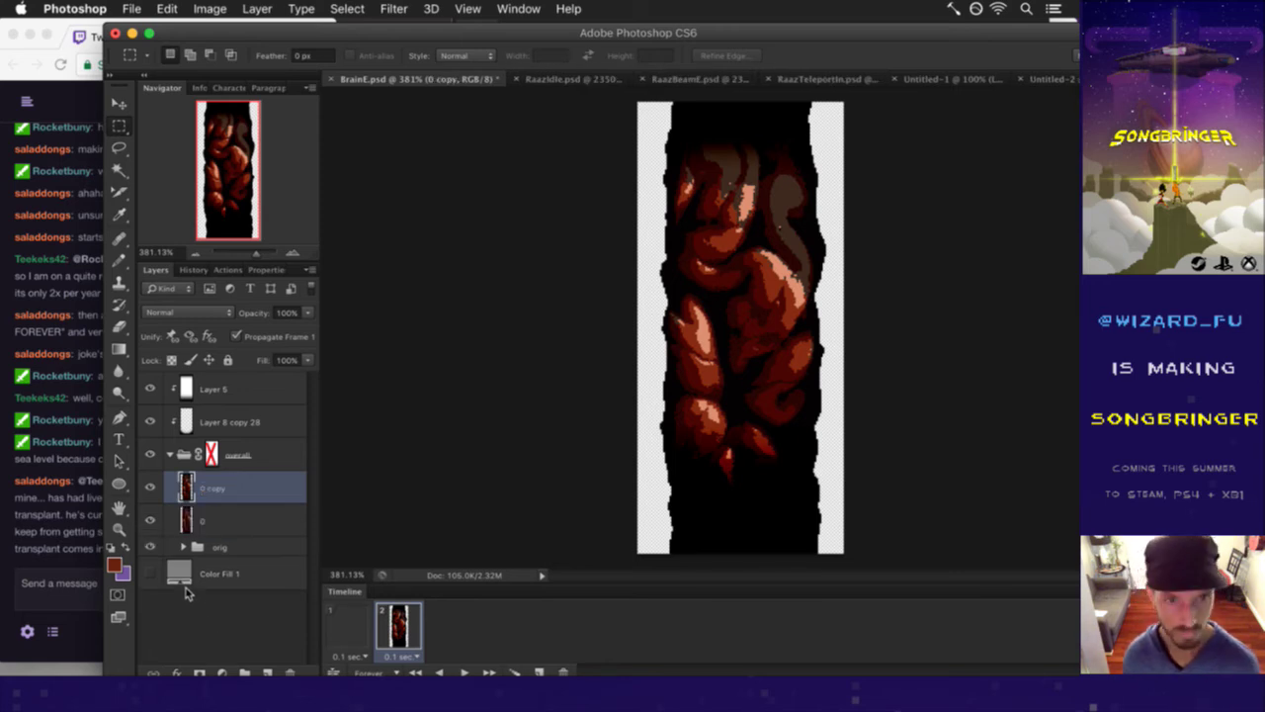
double_click(214, 488)
text(1)
key(Return)
- Hide layer 0 in the second frame, compare both frames, and turn off Propagate Frame 1
click(203, 522)
click(149, 519)
click(350, 625)
click(396, 626)
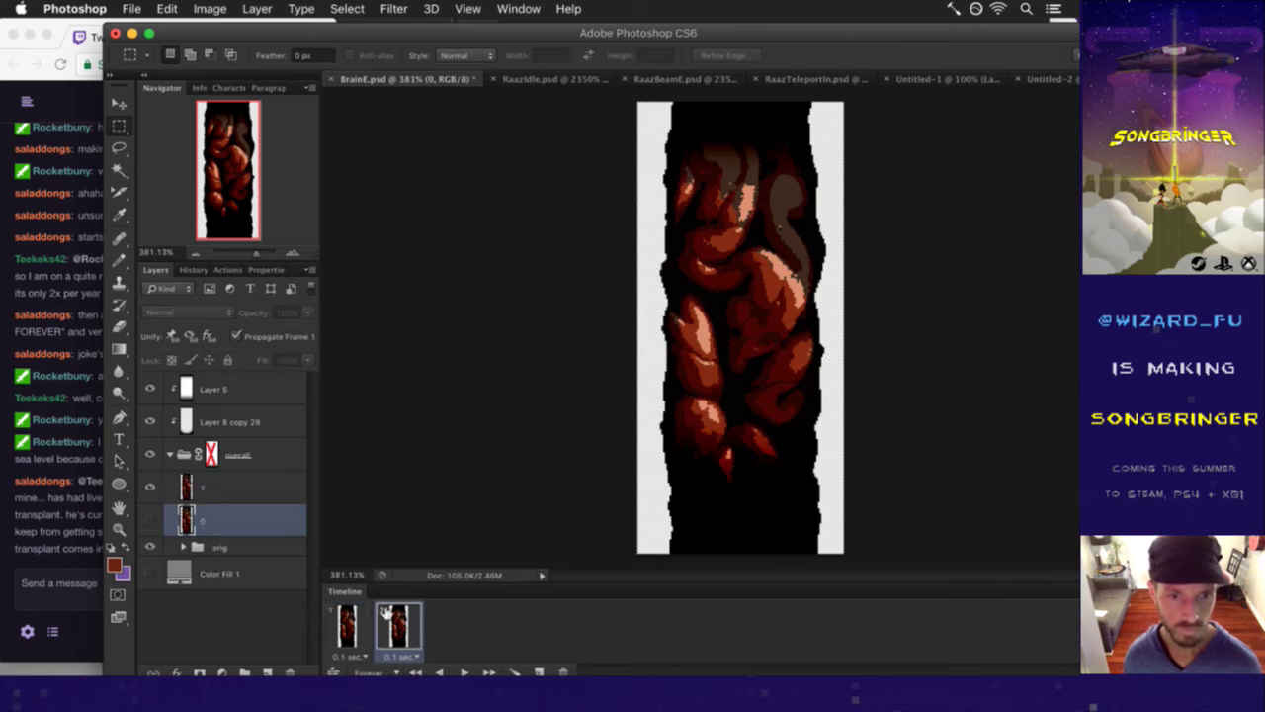
click(237, 337)
- On layer 1, lasso the elongated lobe at the left edge of the brain column, including its outer border
click(239, 486)
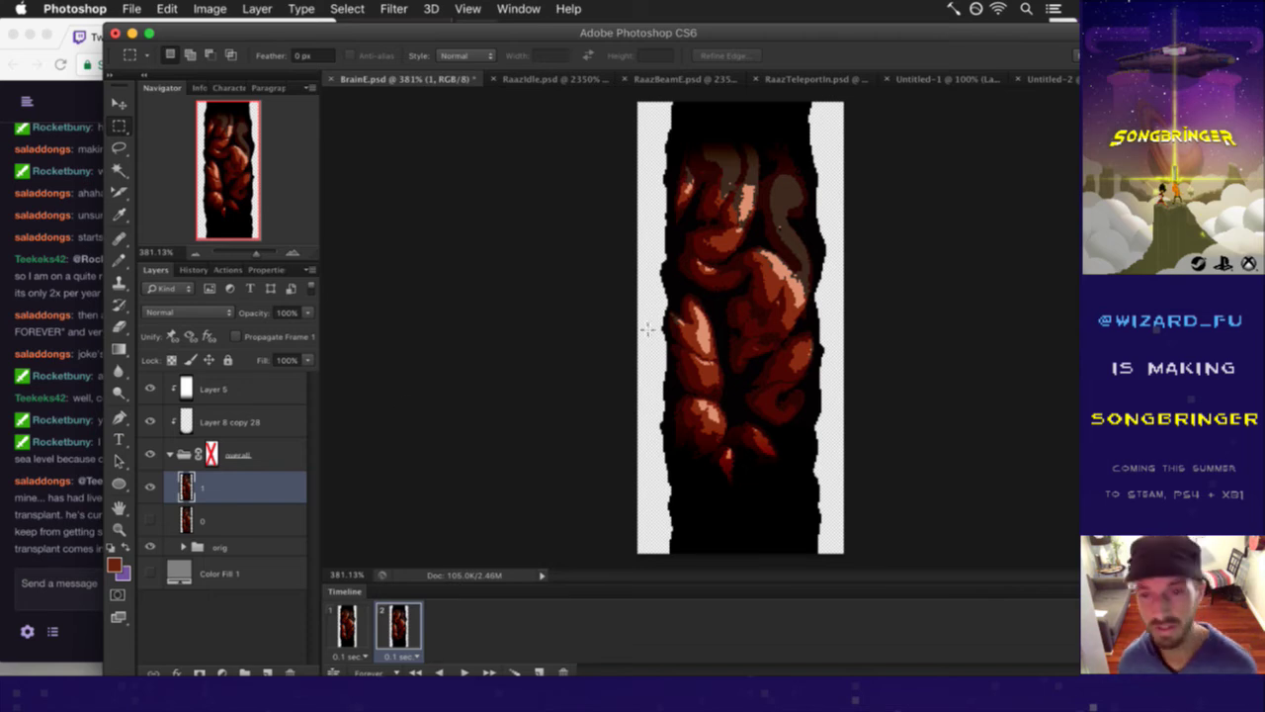
drag(728, 418, 754, 412)
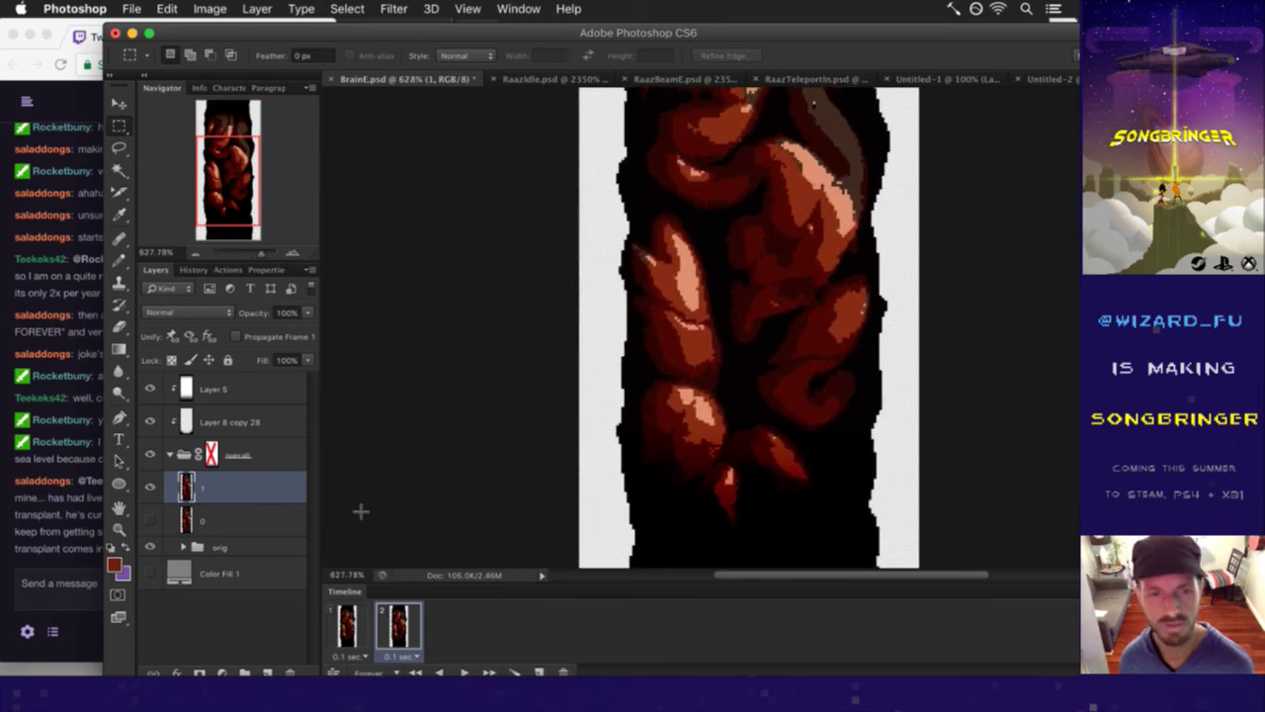
key(l)
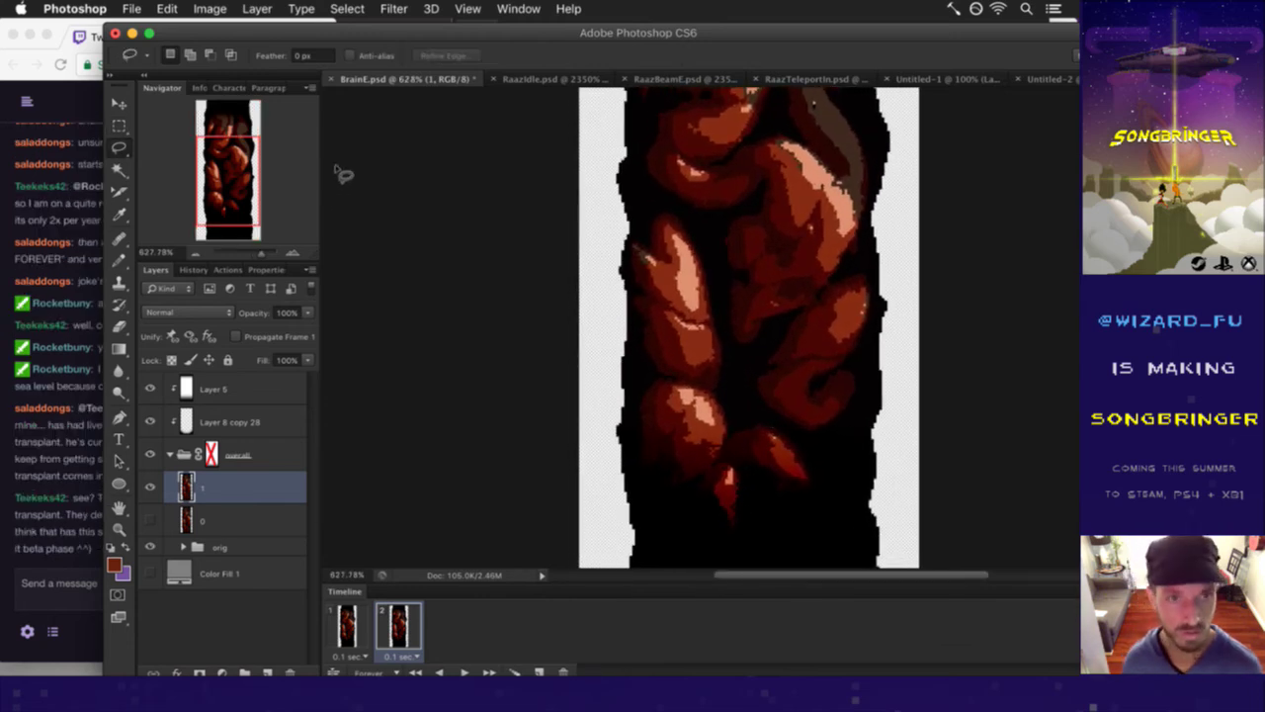
mouse_move(715, 232)
mouse_down()
mouse_move(630, 175)
mouse_move(612, 190)
mouse_move(631, 167)
mouse_move(626, 146)
mouse_move(607, 149)
mouse_move(592, 178)
mouse_move(618, 348)
mouse_move(724, 390)
mouse_move(734, 368)
mouse_move(709, 215)
mouse_up()
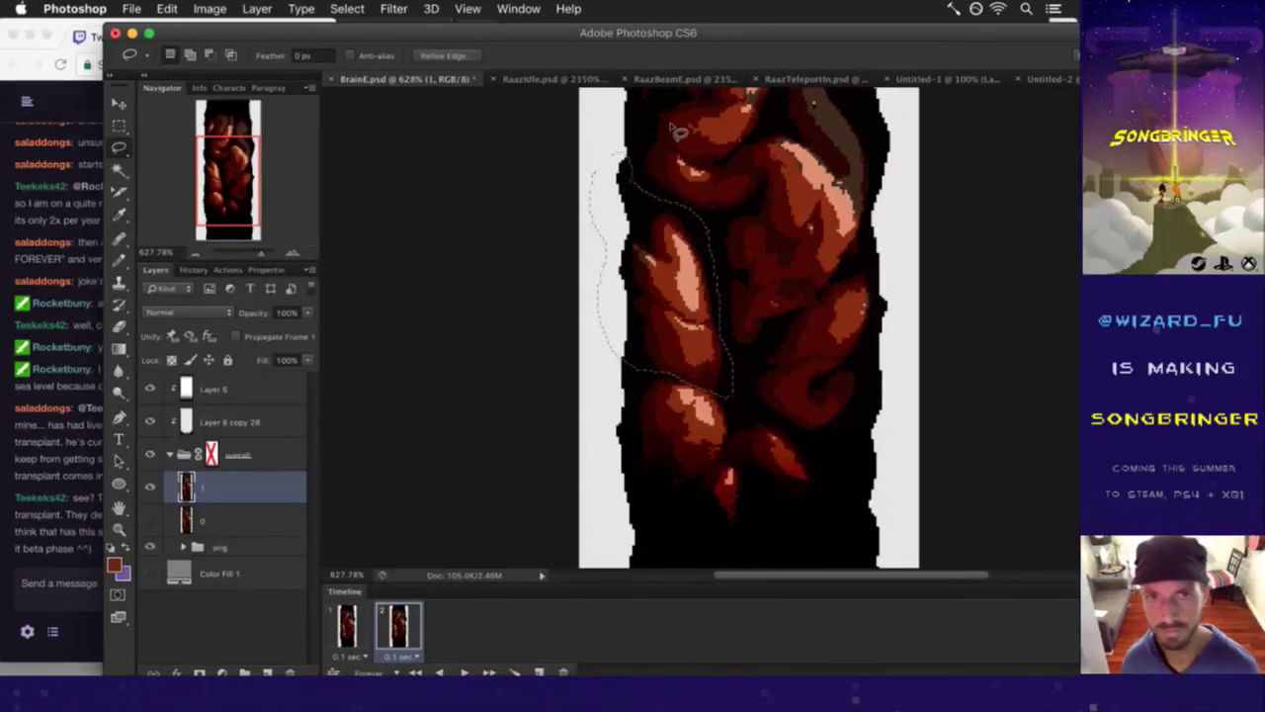
- Try to warp the lassoed left lobe inward toward the middle of the column
key(v)
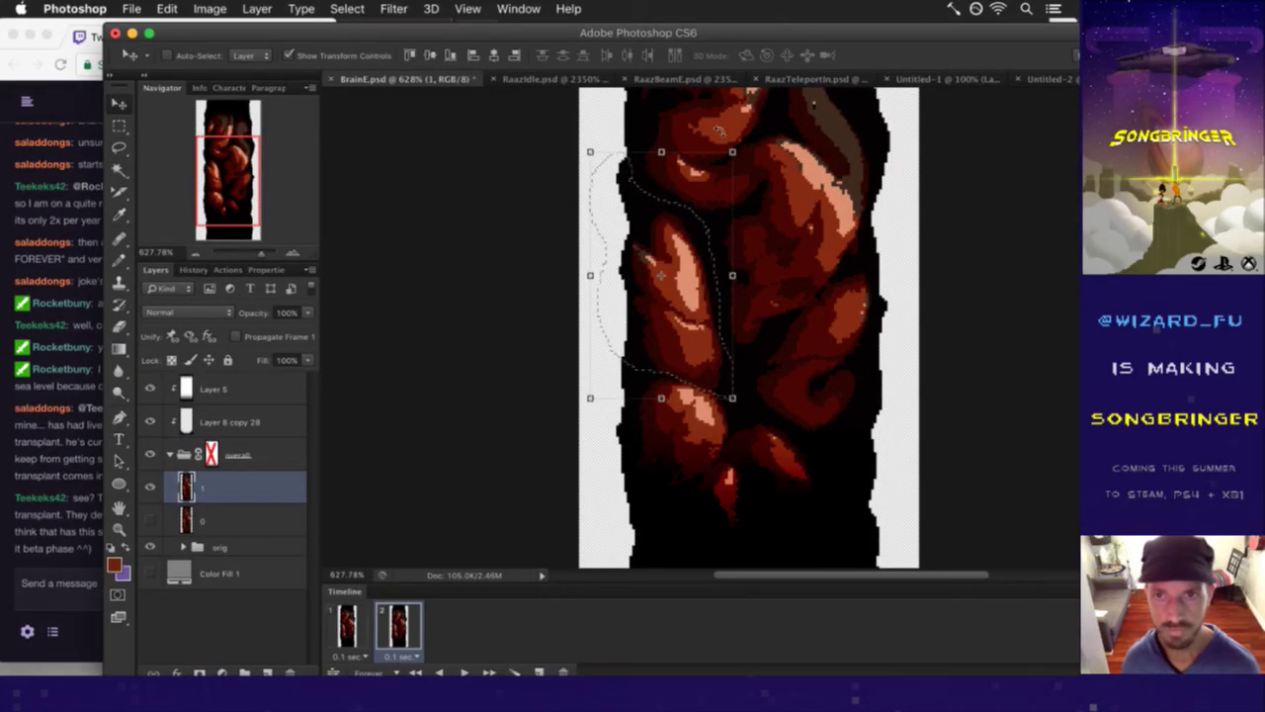
click(732, 153)
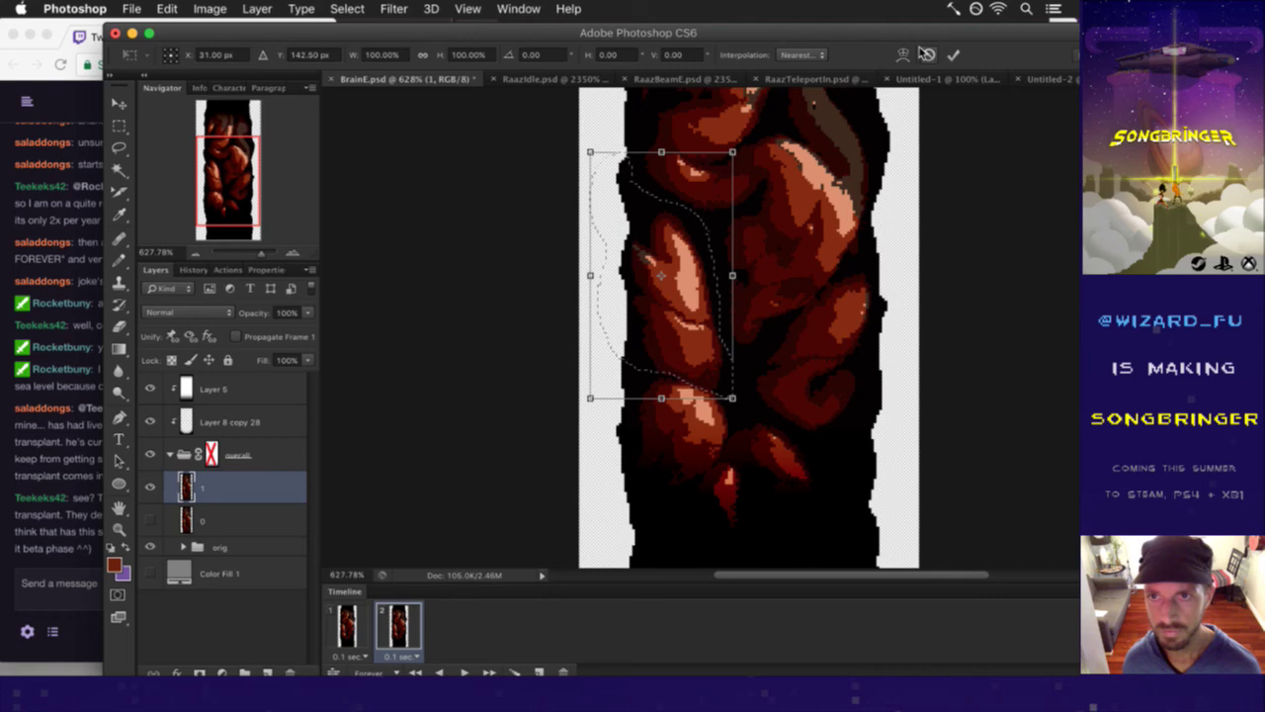
click(903, 55)
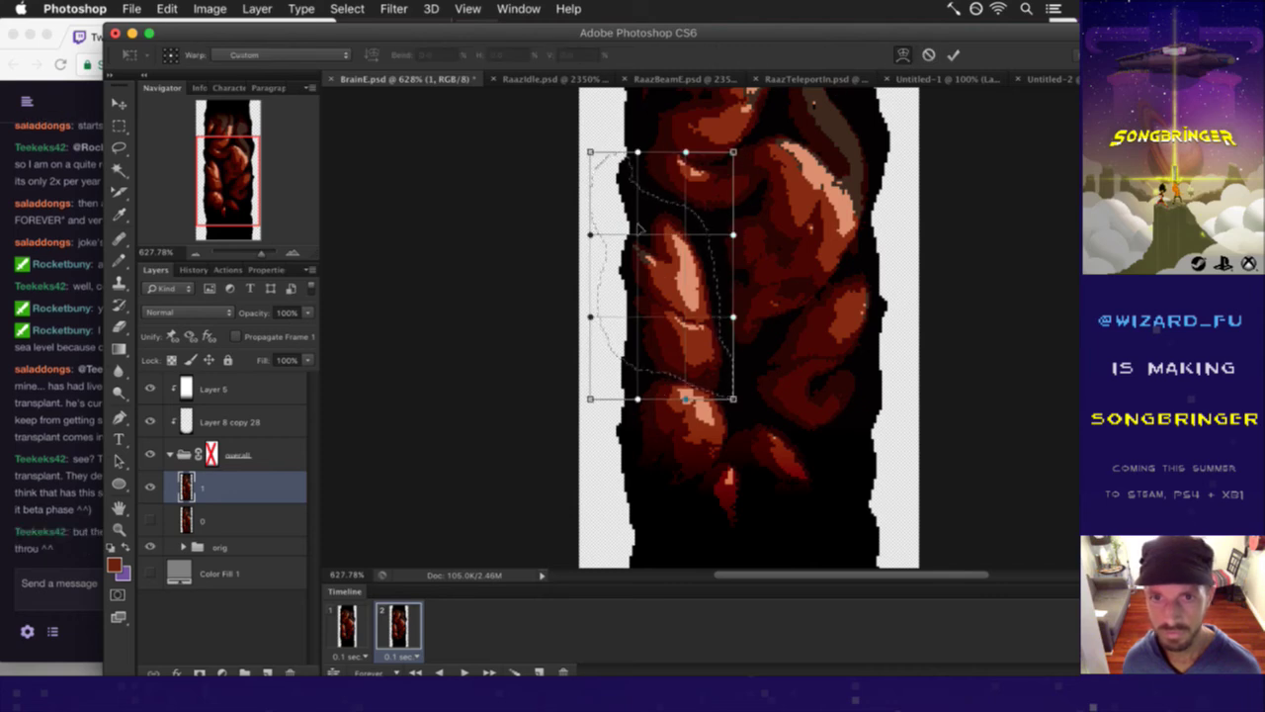
drag(638, 225, 650, 241)
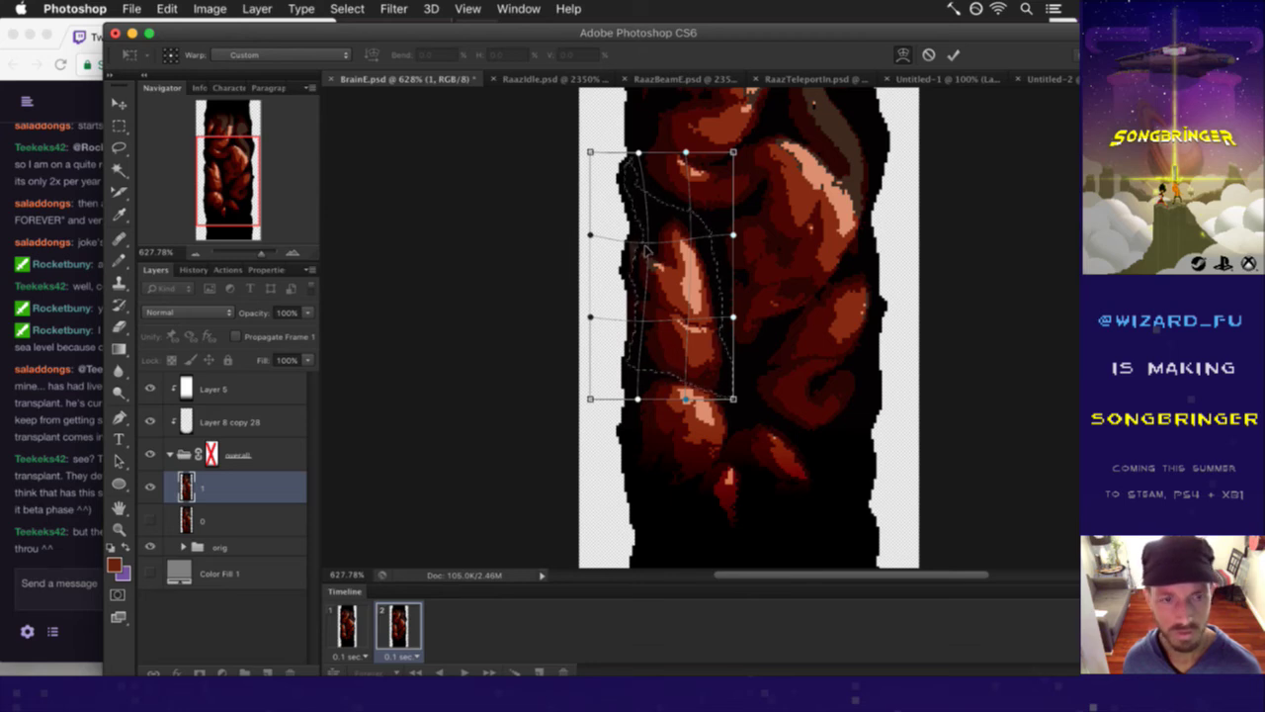
- Switch to the Twitch chat in Chrome and read the latest viewer messages
click(69, 494)
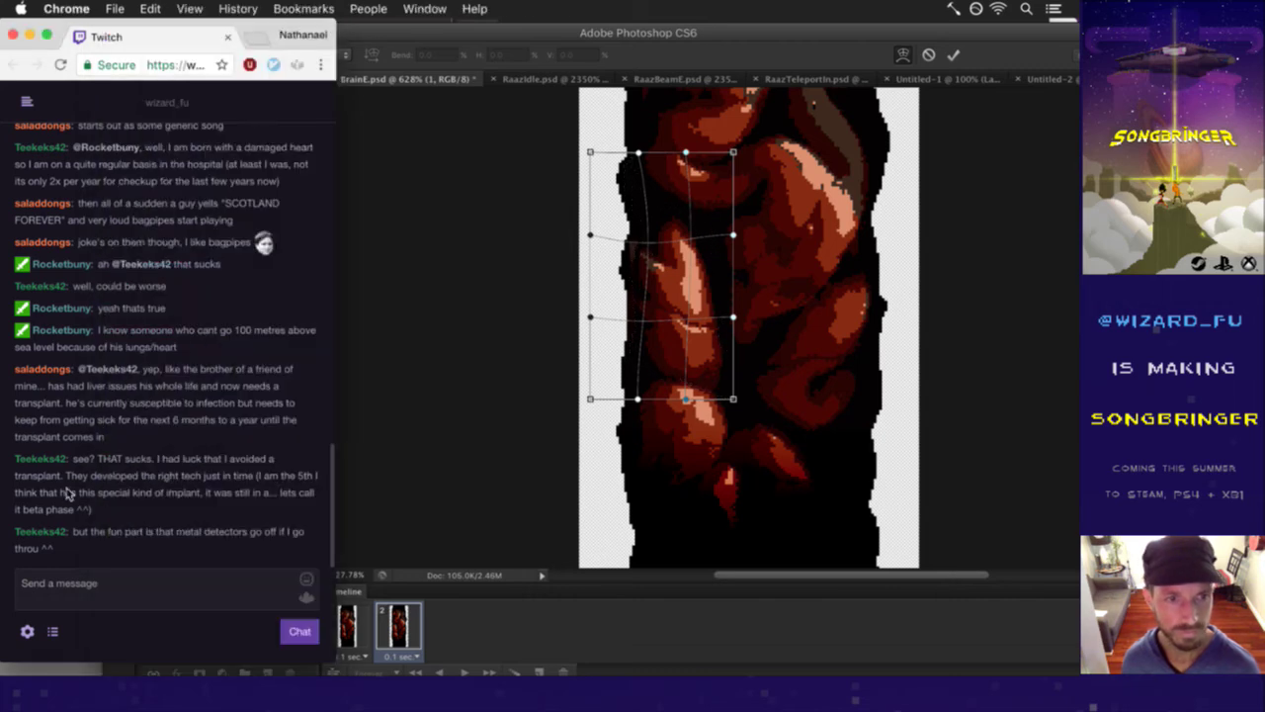
click(87, 458)
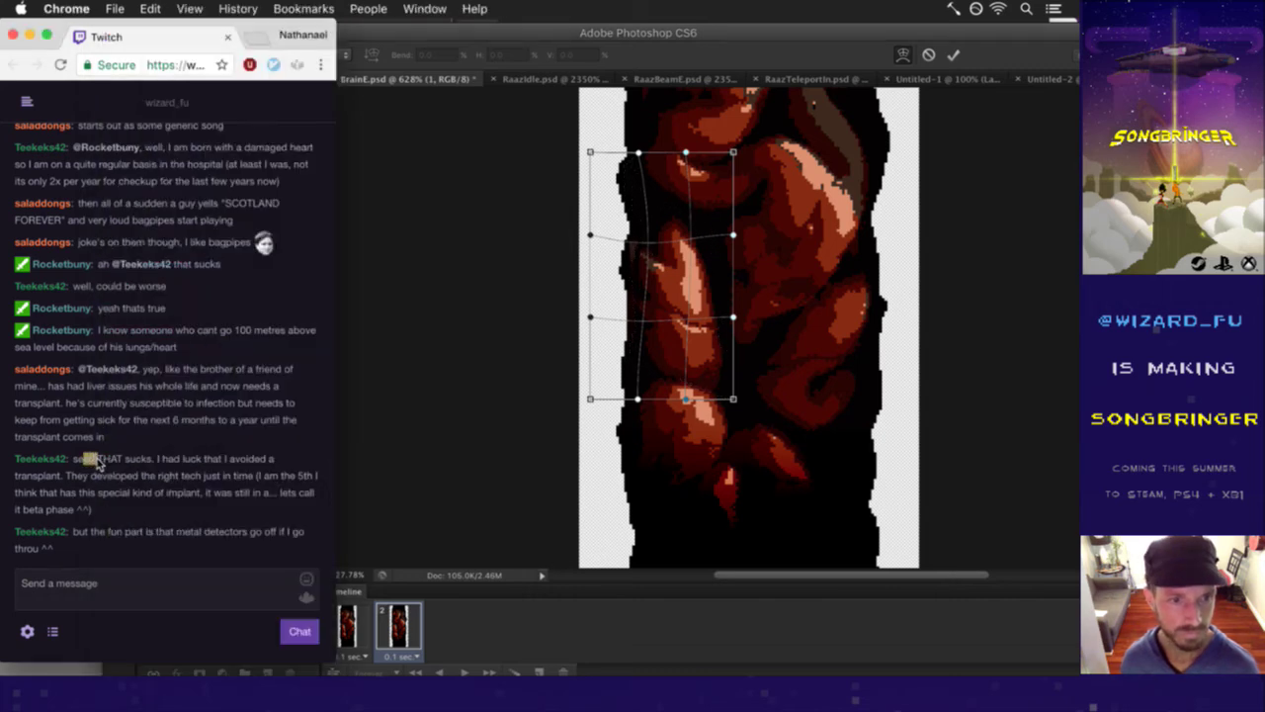
drag(102, 464, 195, 532)
click(232, 537)
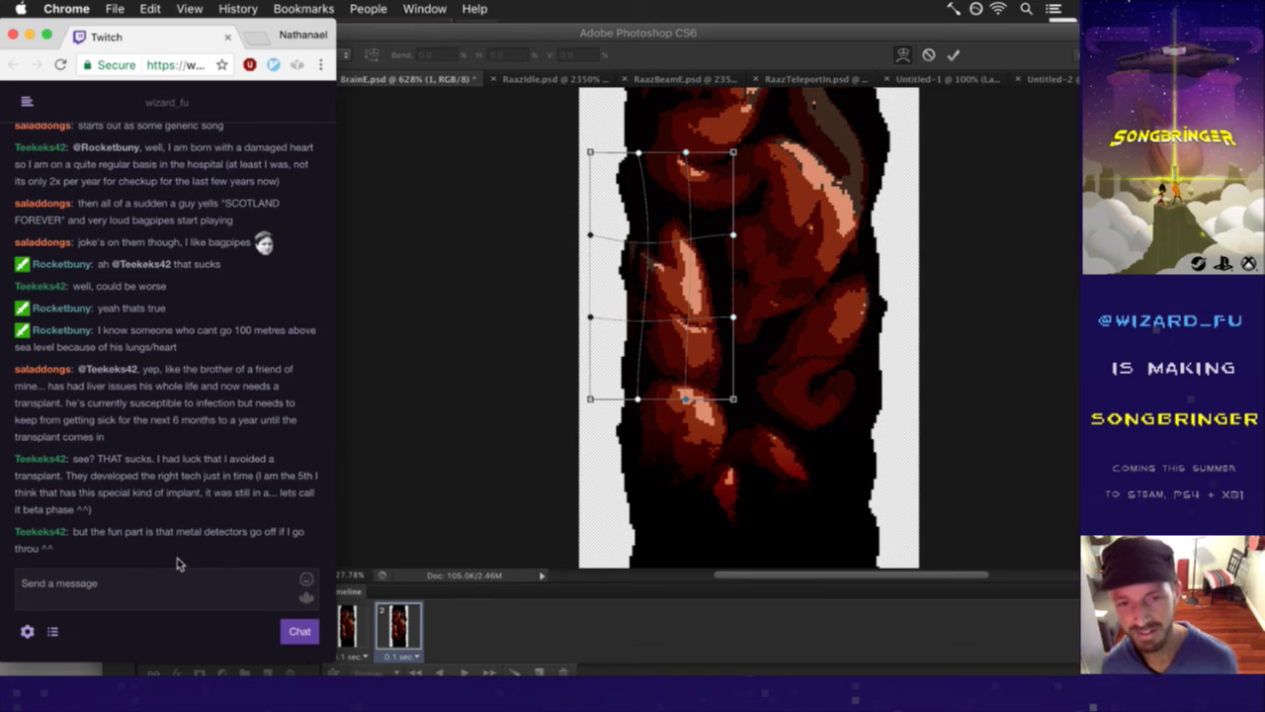
- Return to Photoshop, cancel the pending warp, and hide the orig group before going back to the second frame
click(625, 47)
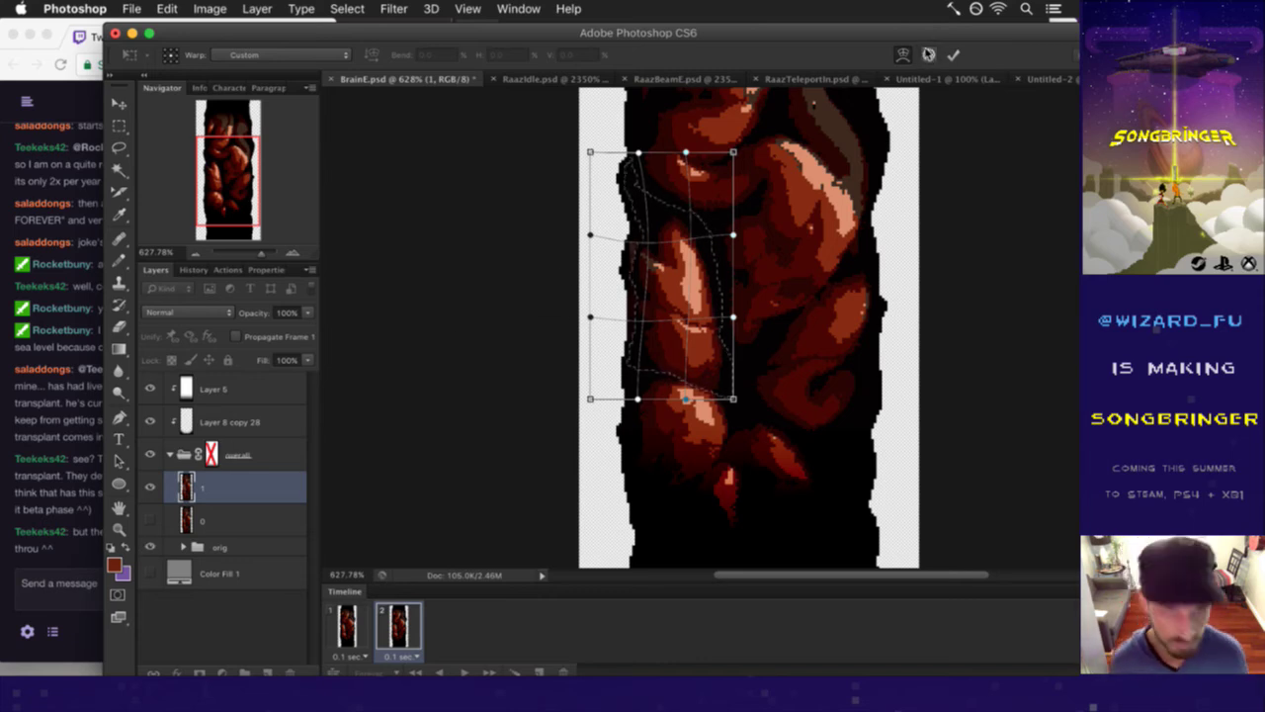
click(928, 54)
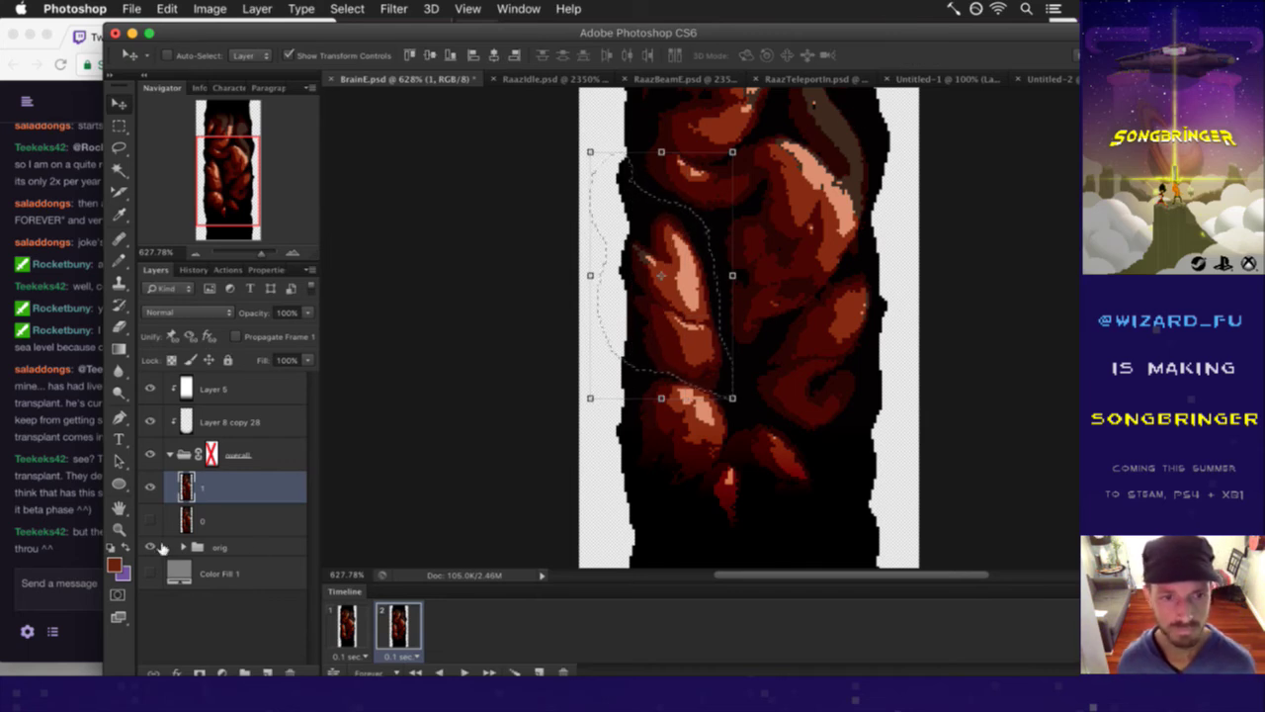
click(347, 618)
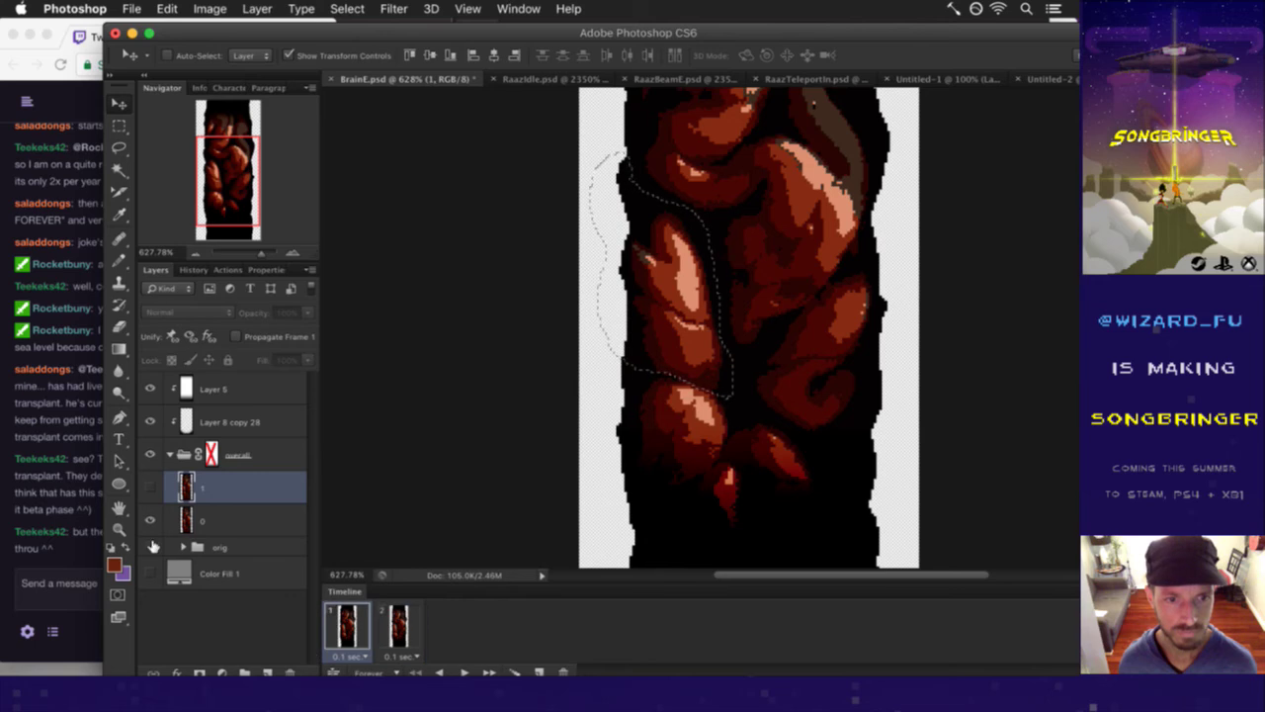
click(151, 547)
click(395, 623)
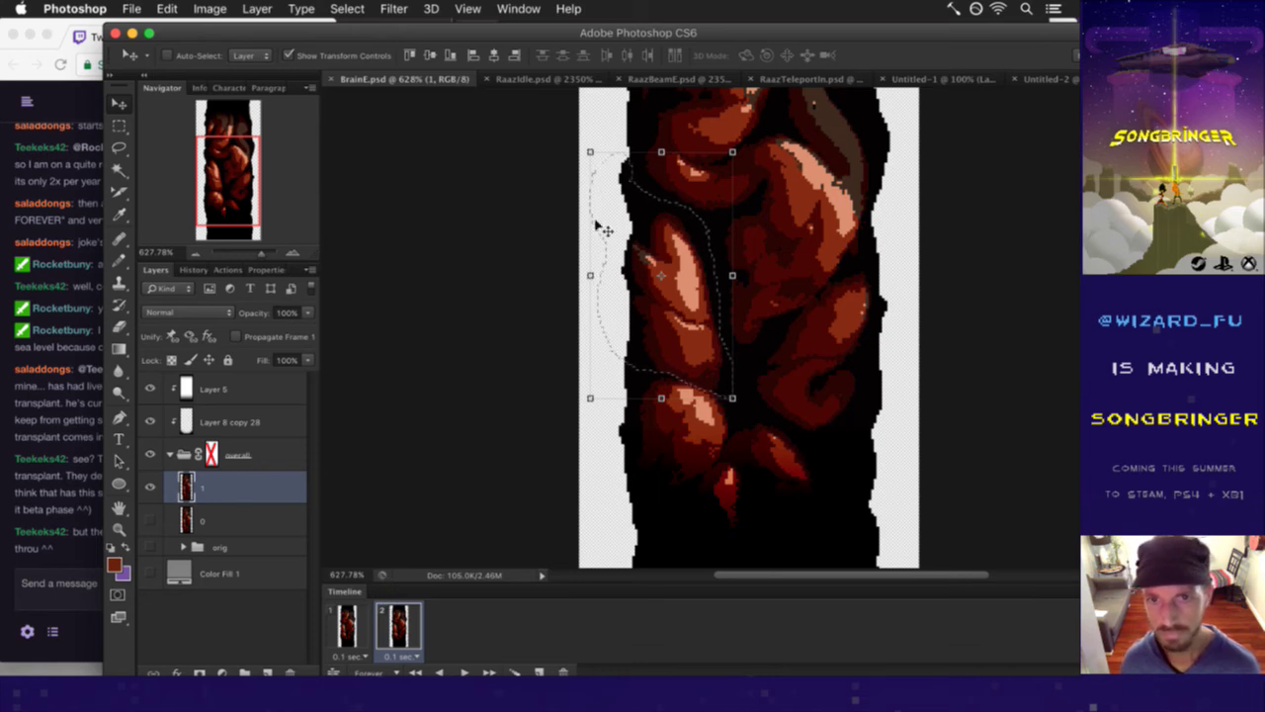
- Warp the lassoed left lobe on layer 1 slightly inward from the column's edge and apply the transformation
click(729, 155)
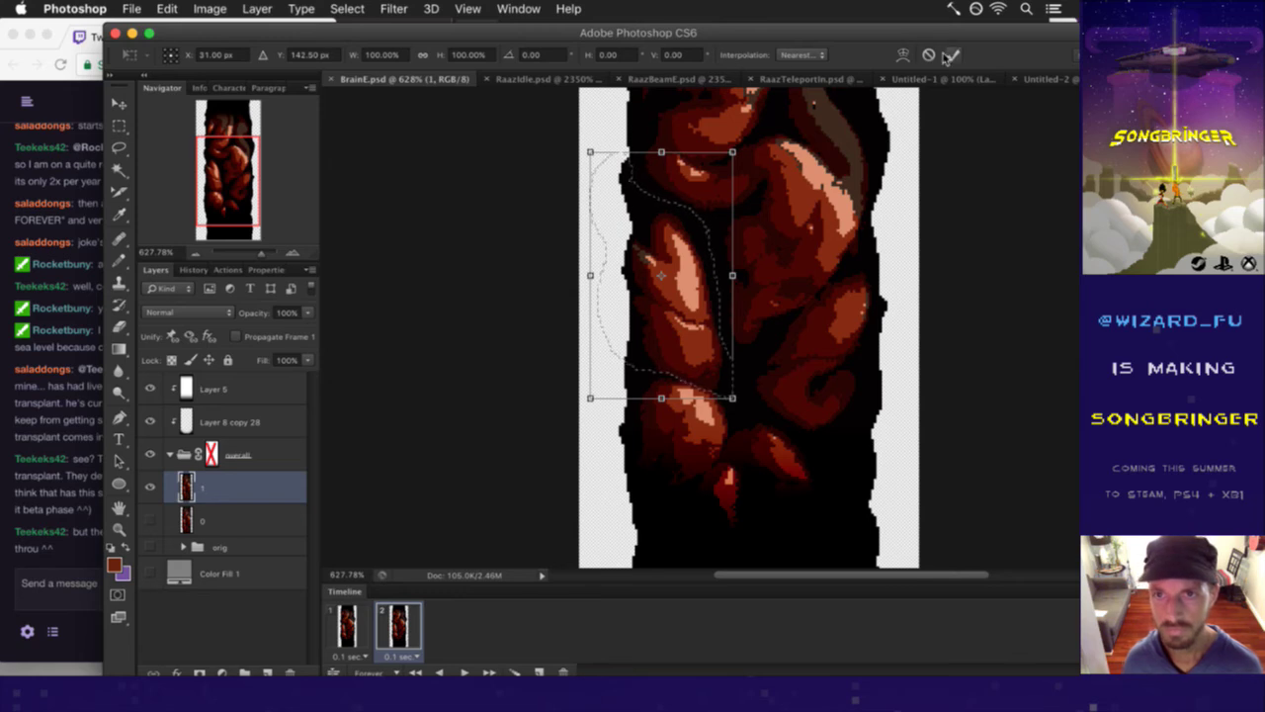
click(902, 54)
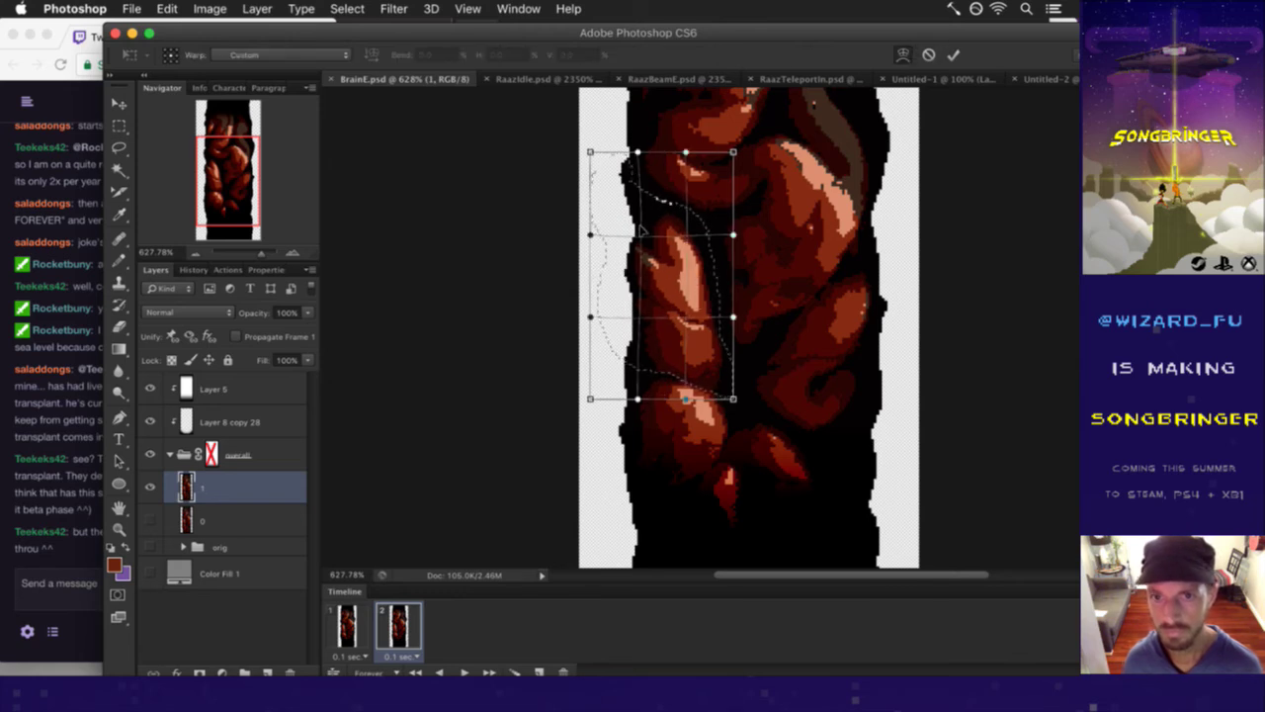
drag(644, 230, 710, 245)
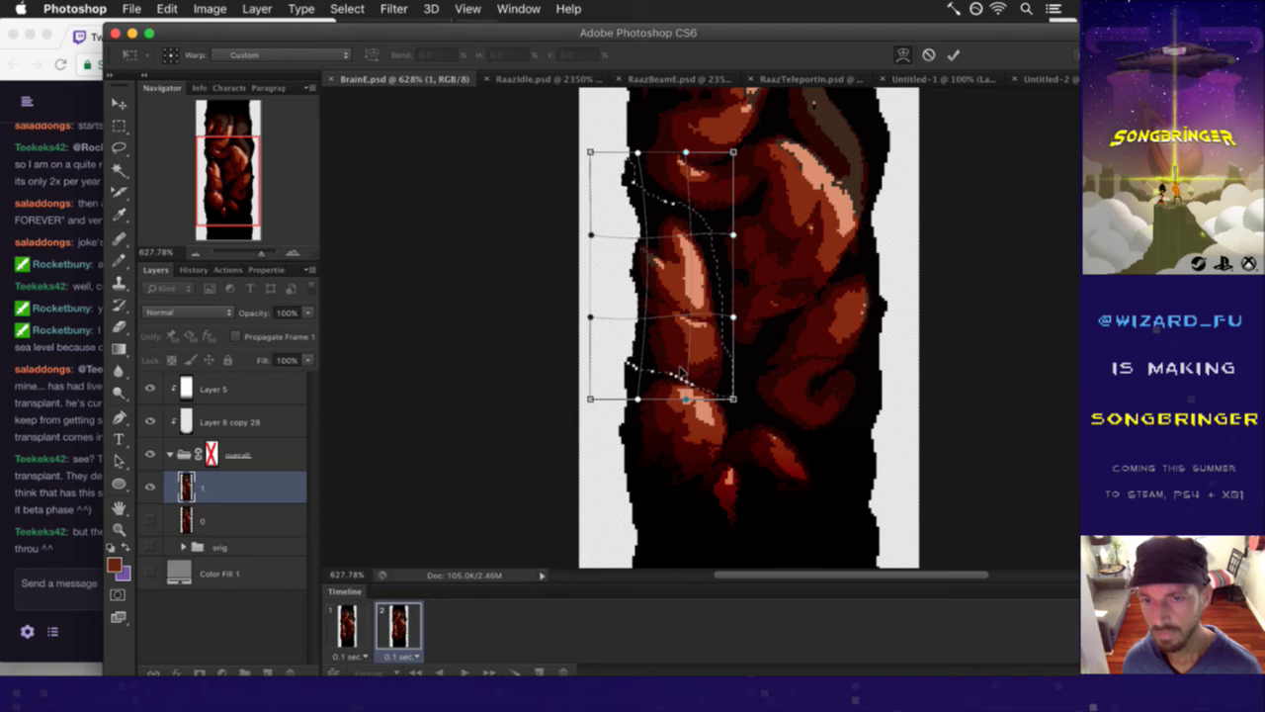
click(953, 54)
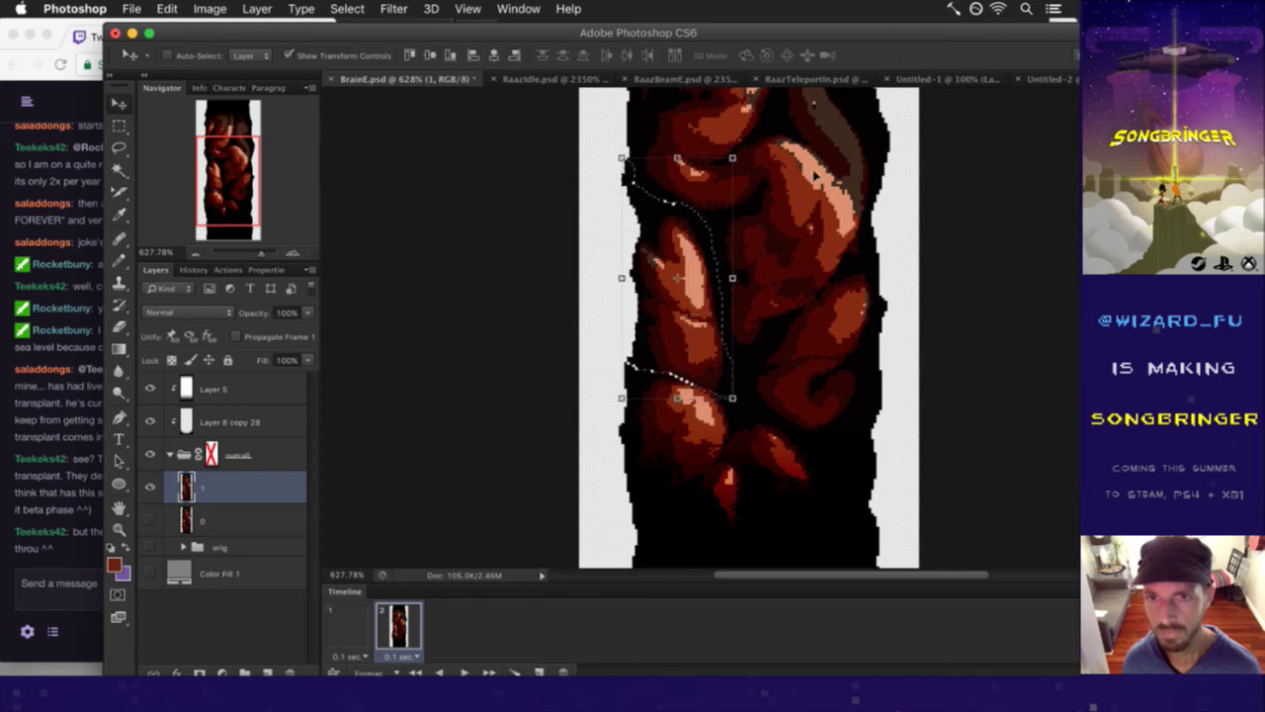
key(super+d)
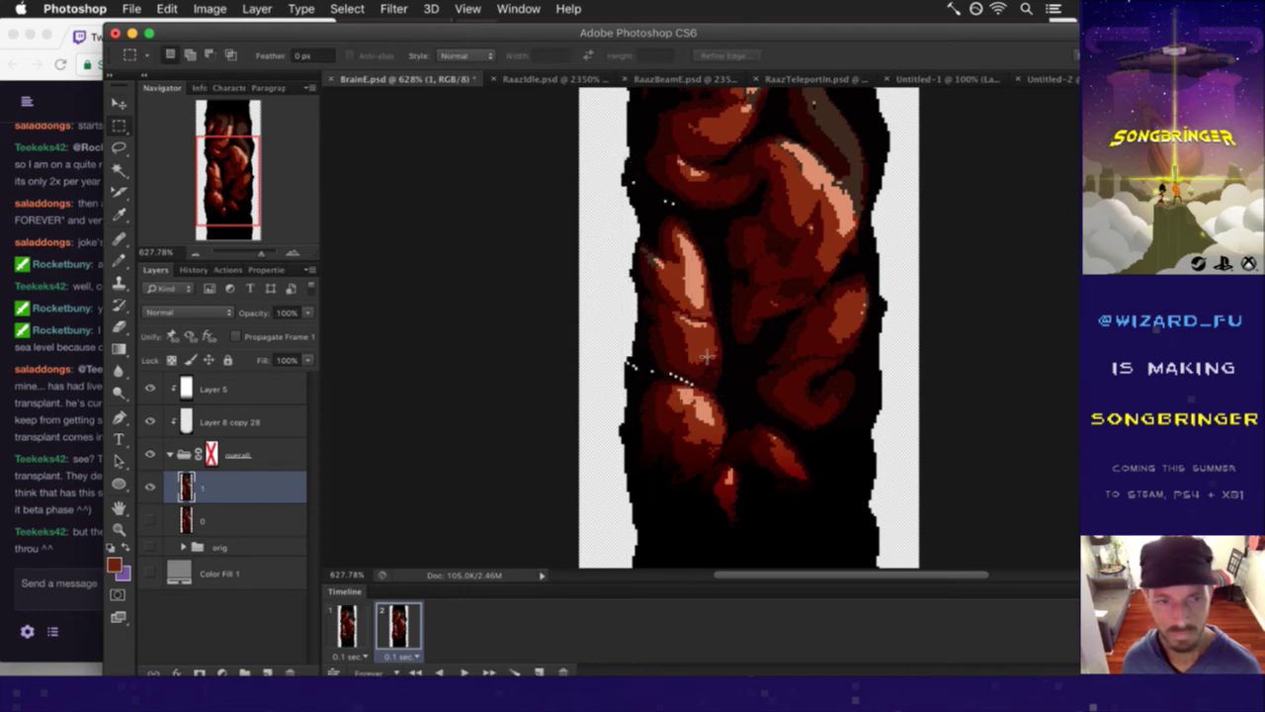
drag(692, 364, 682, 206)
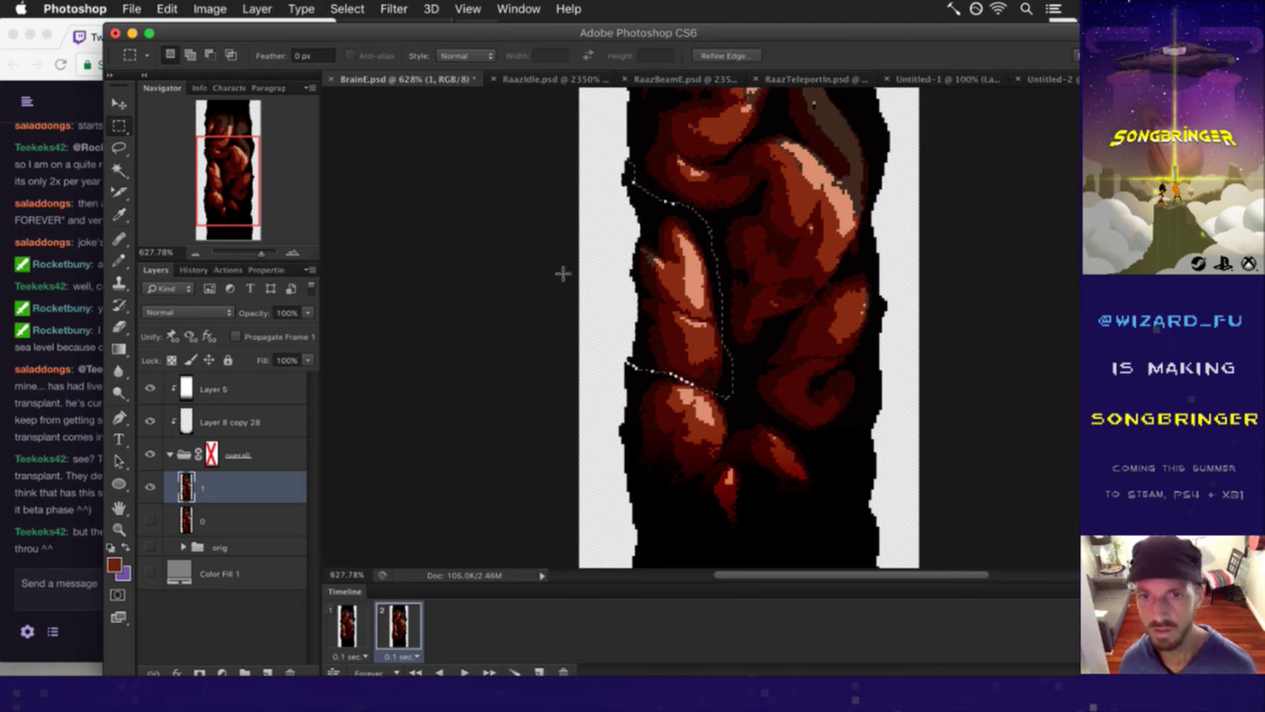
- Darken the selected left lobe on layer 1 with Levels, setting the black input level to 26
click(209, 9)
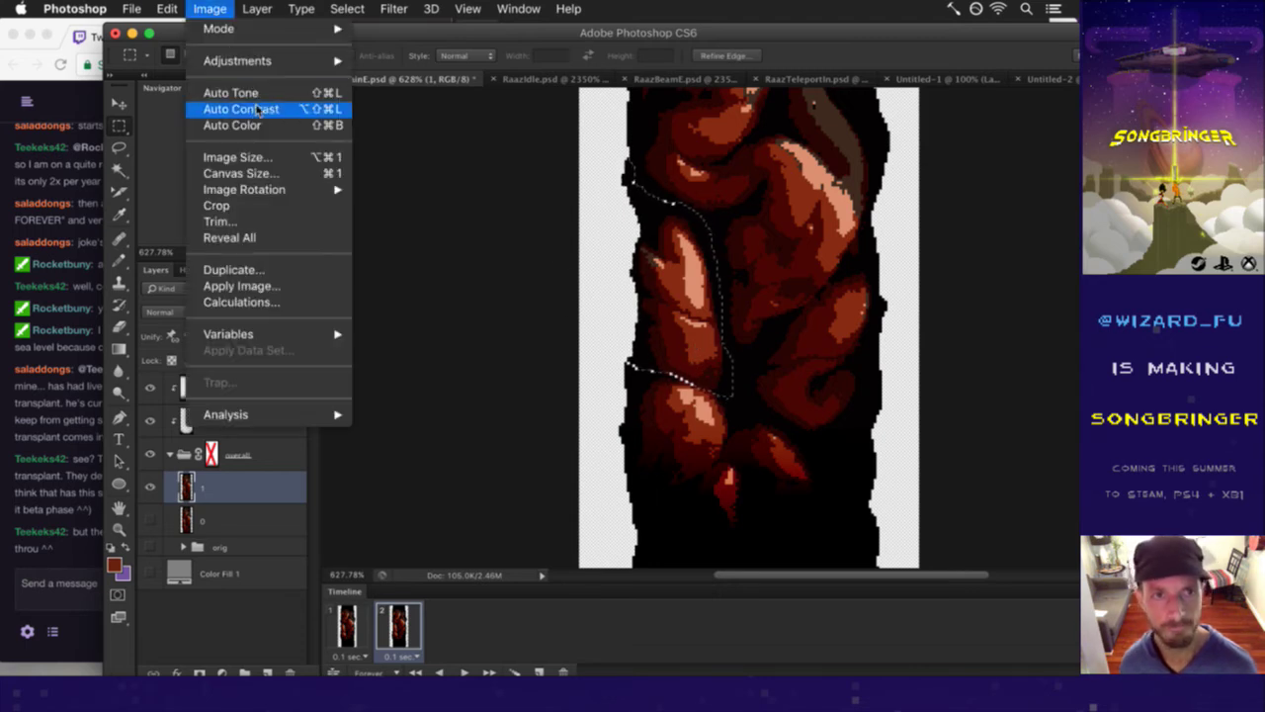
mouse_move(310, 63)
click(396, 83)
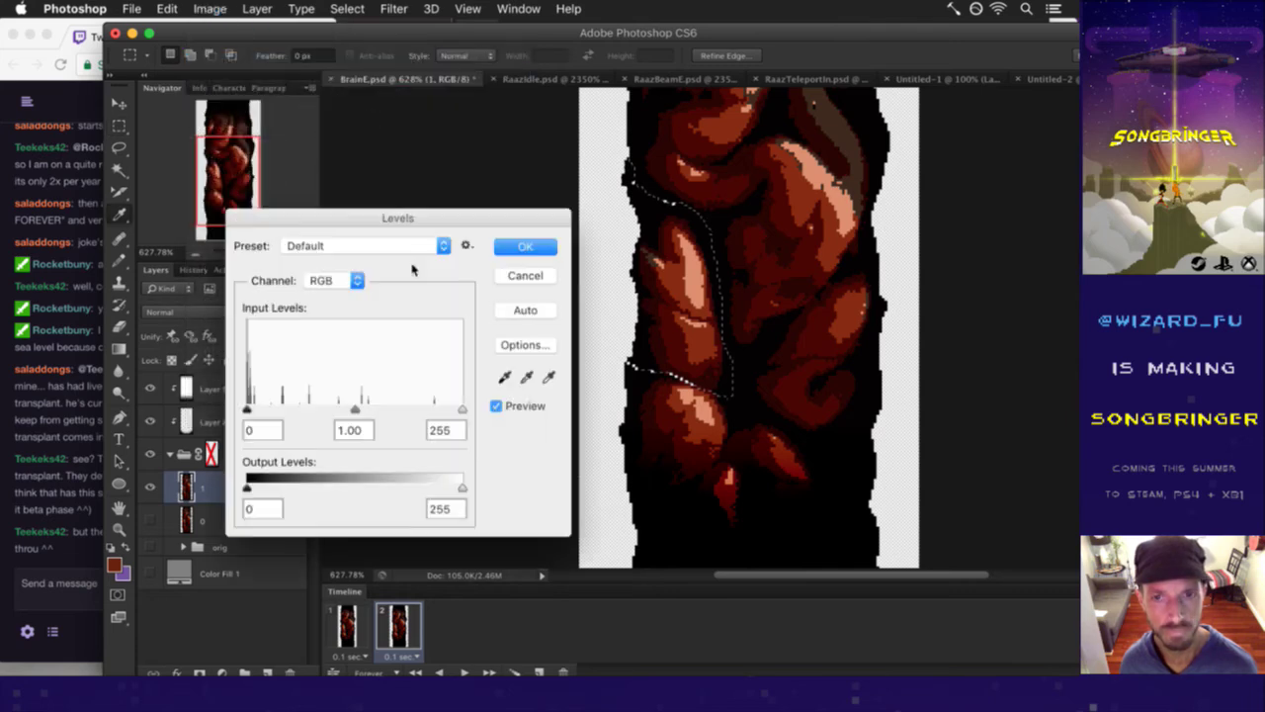
mouse_move(247, 408)
mouse_down()
mouse_move(306, 407)
mouse_move(249, 406)
mouse_move(268, 406)
mouse_up()
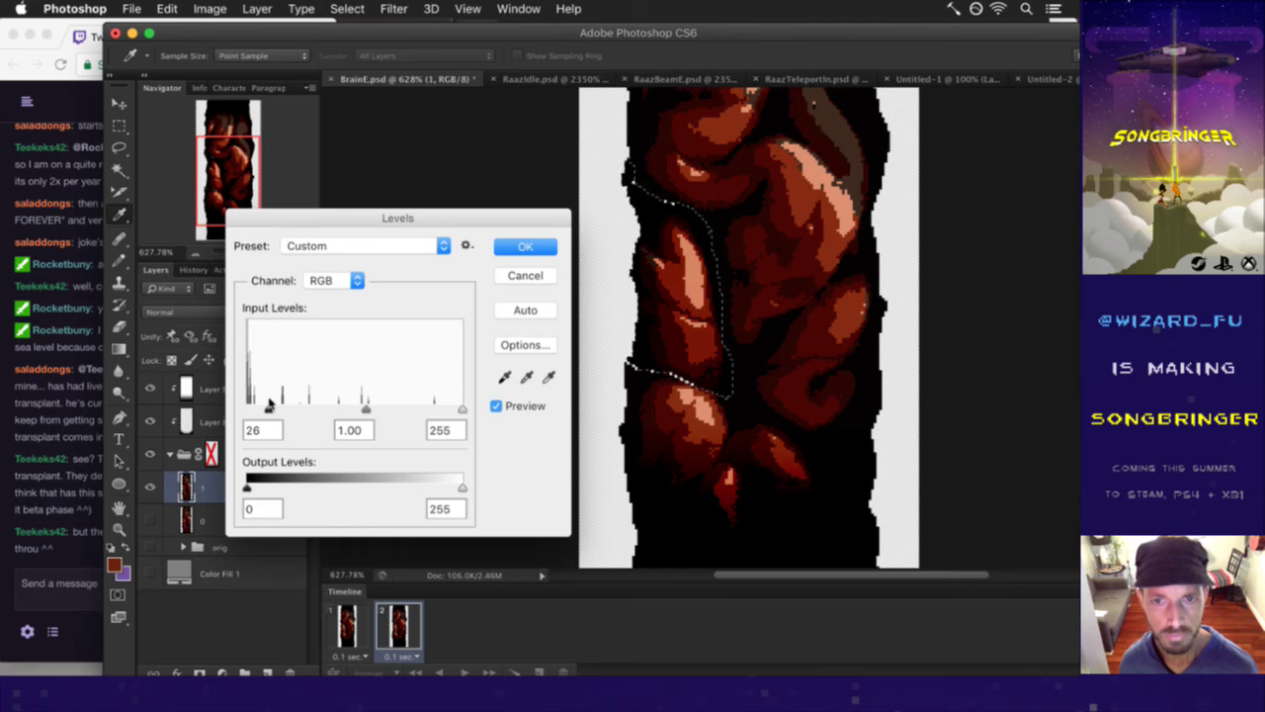
click(522, 249)
- Show the Color Fill 1 layer in the second frame, then deselect the lobe and save the file
click(149, 575)
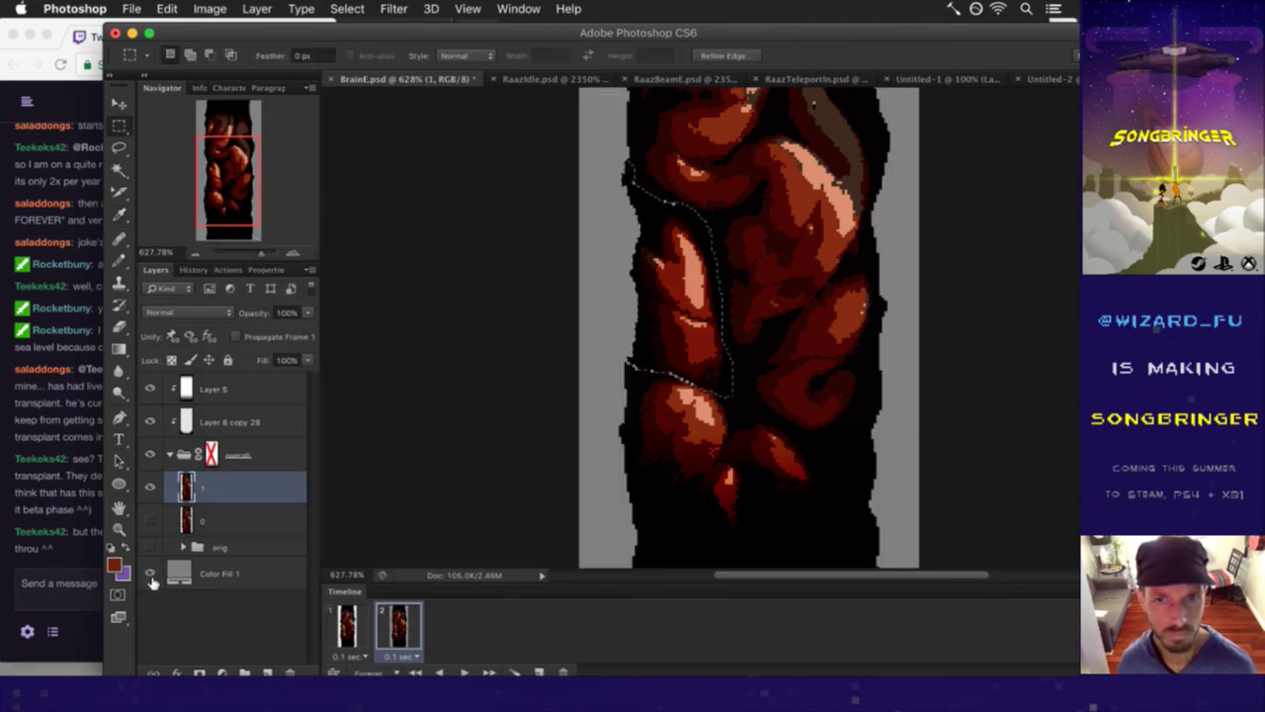
key(super+d)
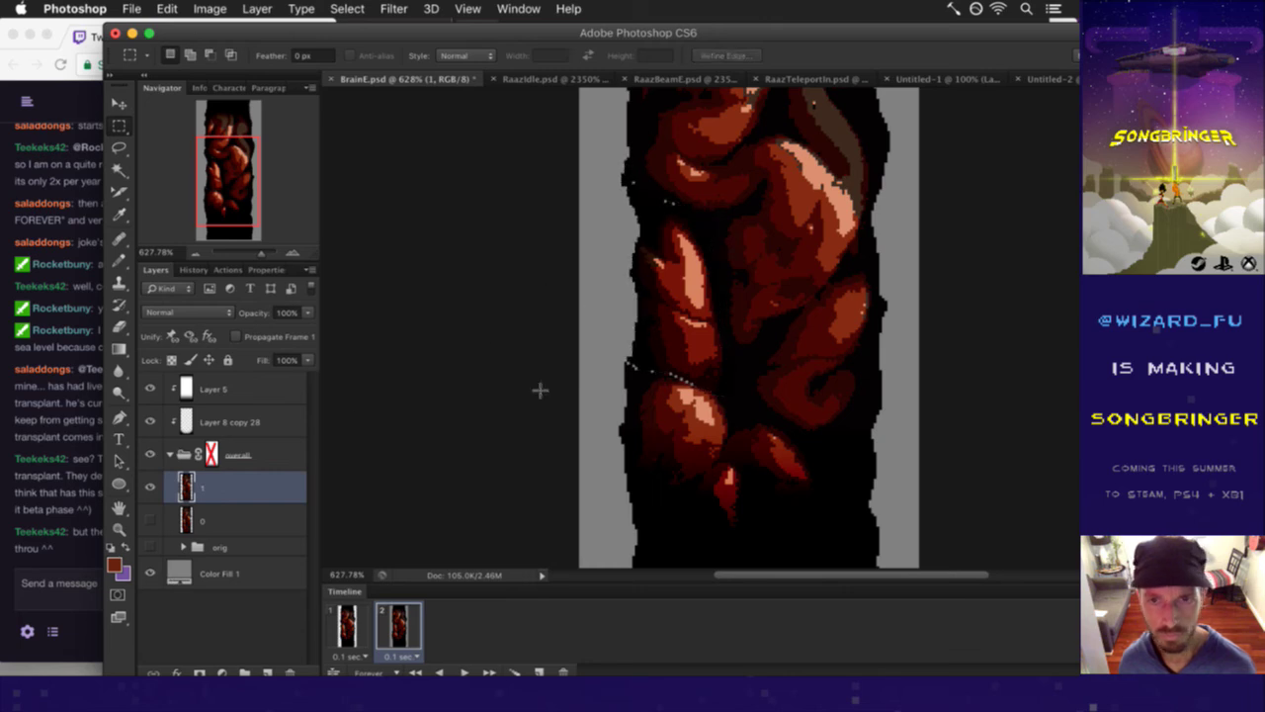
key(super+s)
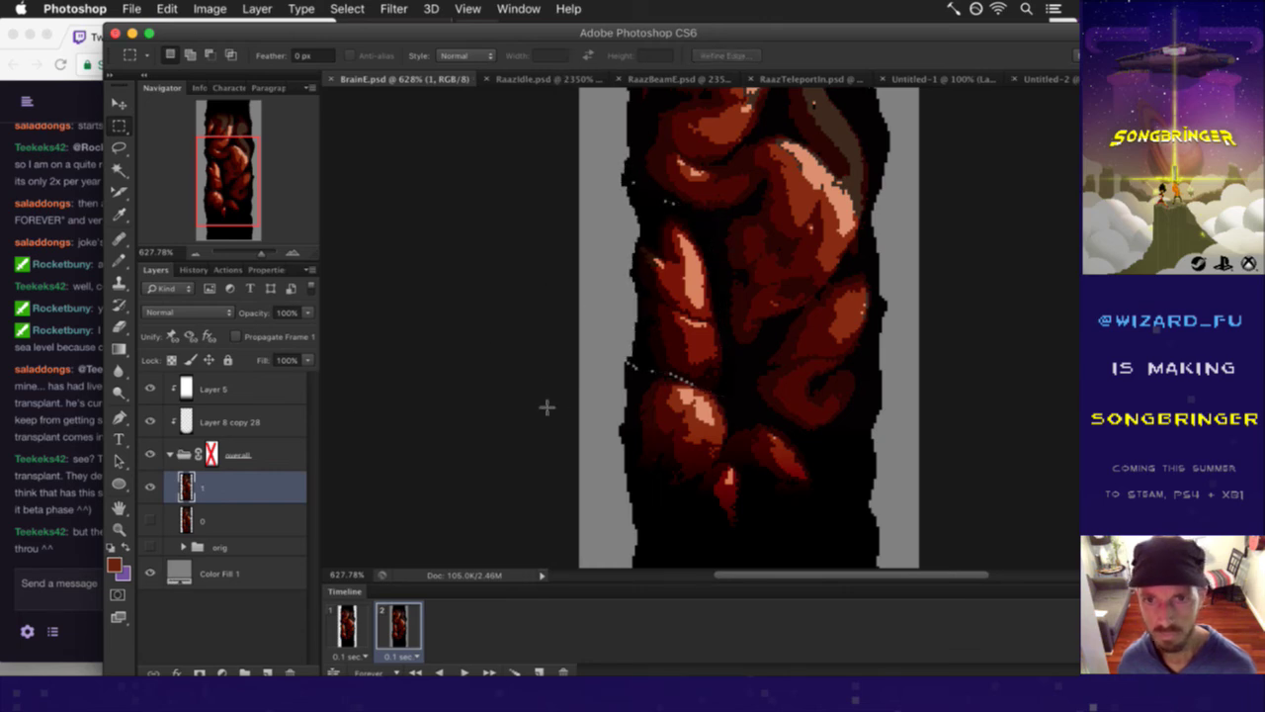
- Sample black from the column and paint over the stray light pixels around the left lobe with a 1 px pencil
key(i)
click(652, 373)
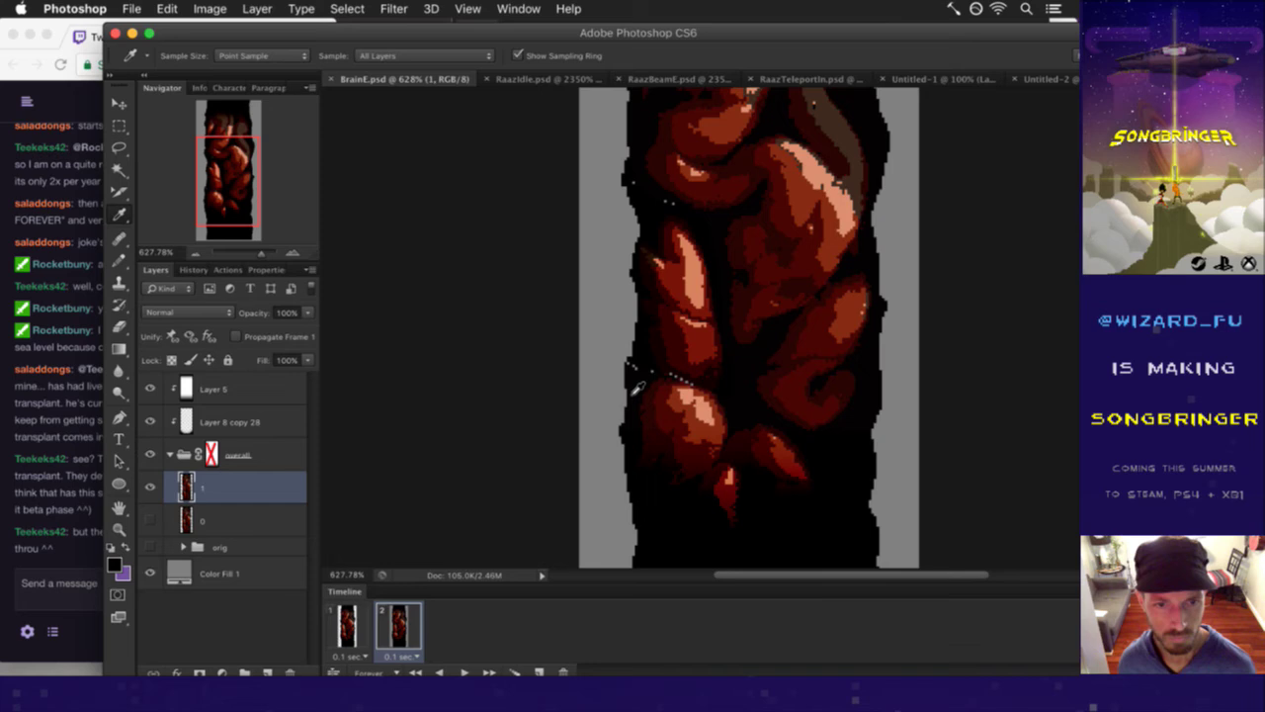
key(b)
key(bracketleft)
key(bracketleft)
key(bracketleft)
key(bracketleft)
key(bracketleft)
key(bracketleft)
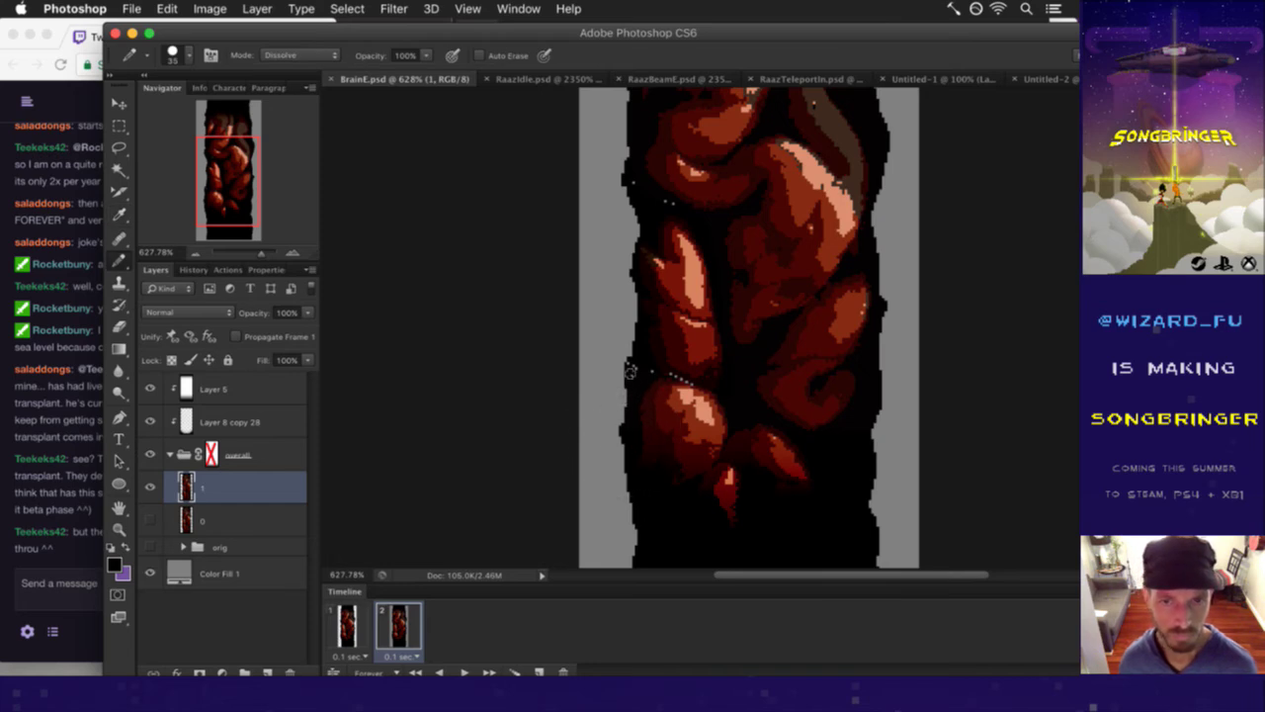
click(632, 373)
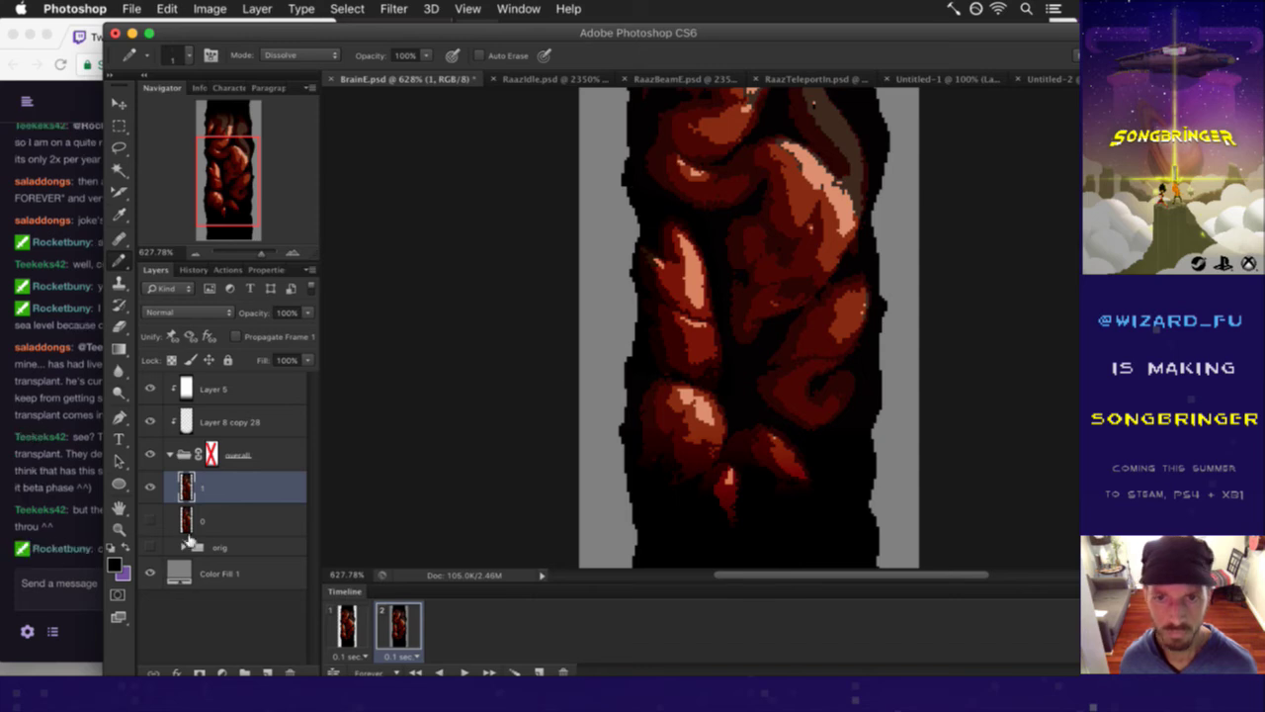
- Switch to the Twitch chat in Chrome to read the new viewer messages, and return to Photoshop
click(59, 563)
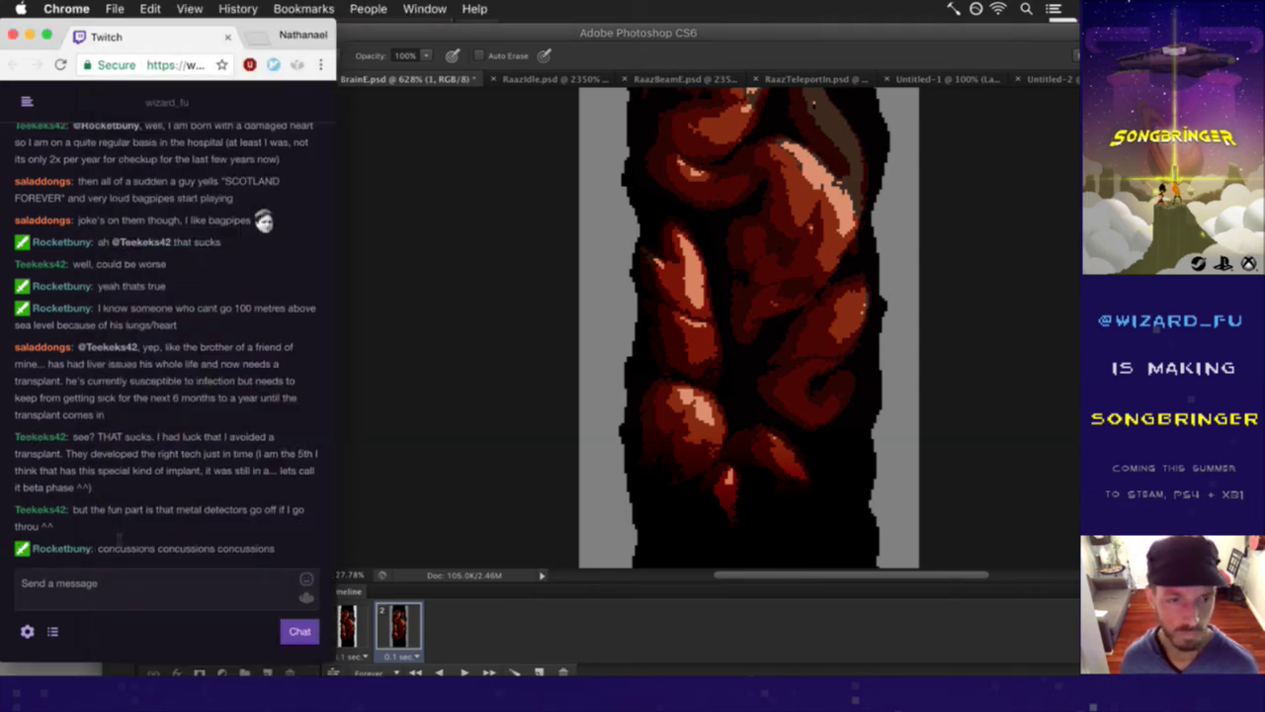
click(488, 401)
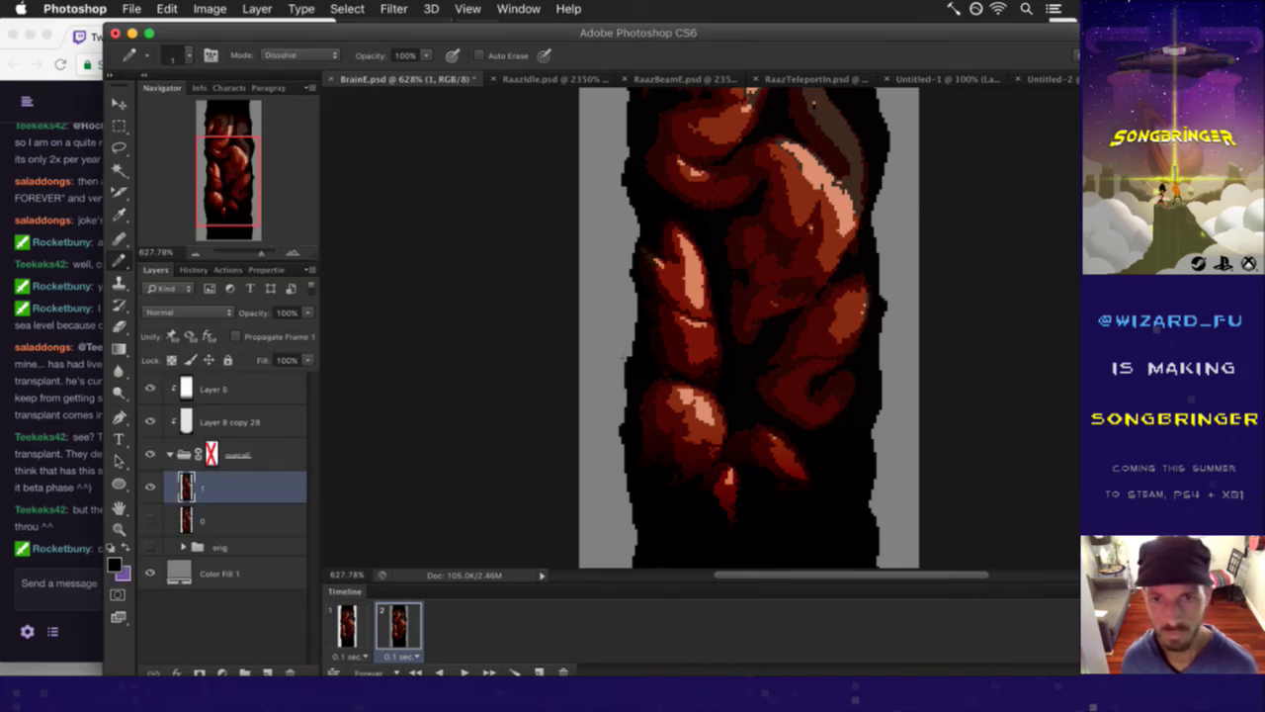
- Show the Color Fill 1 layer in the first frame and save the file
click(347, 625)
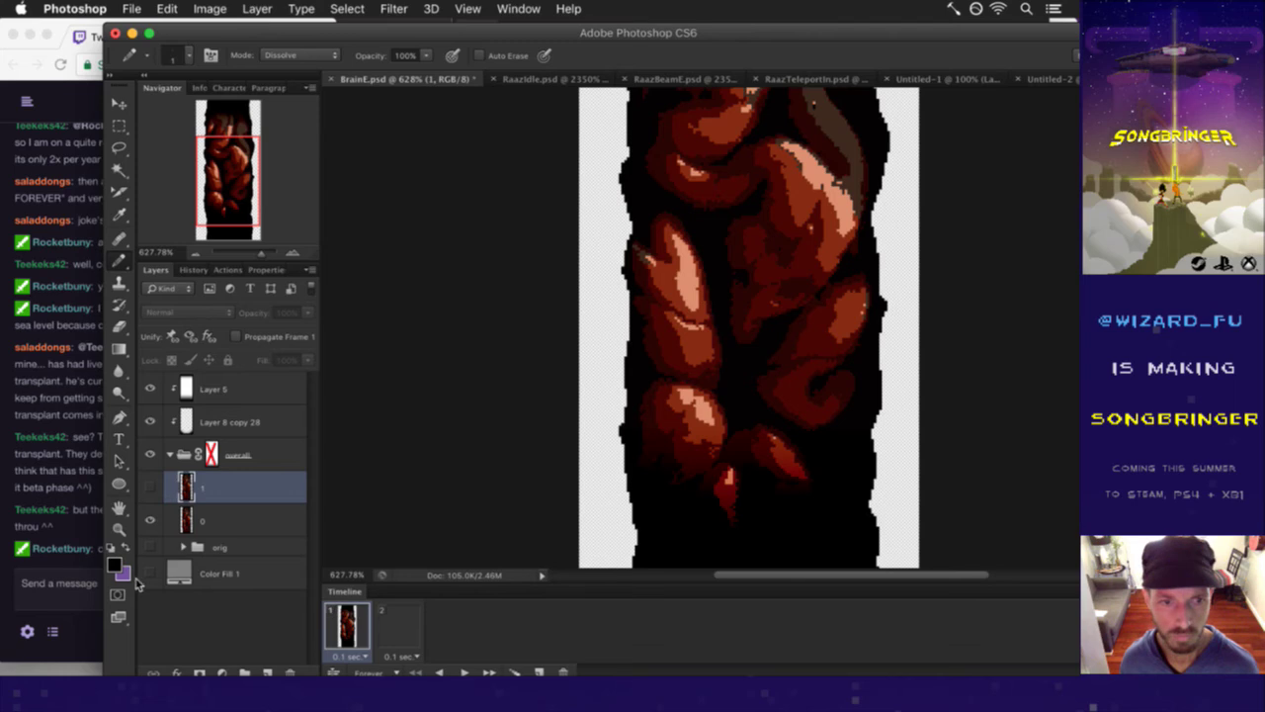
click(152, 573)
key(super+s)
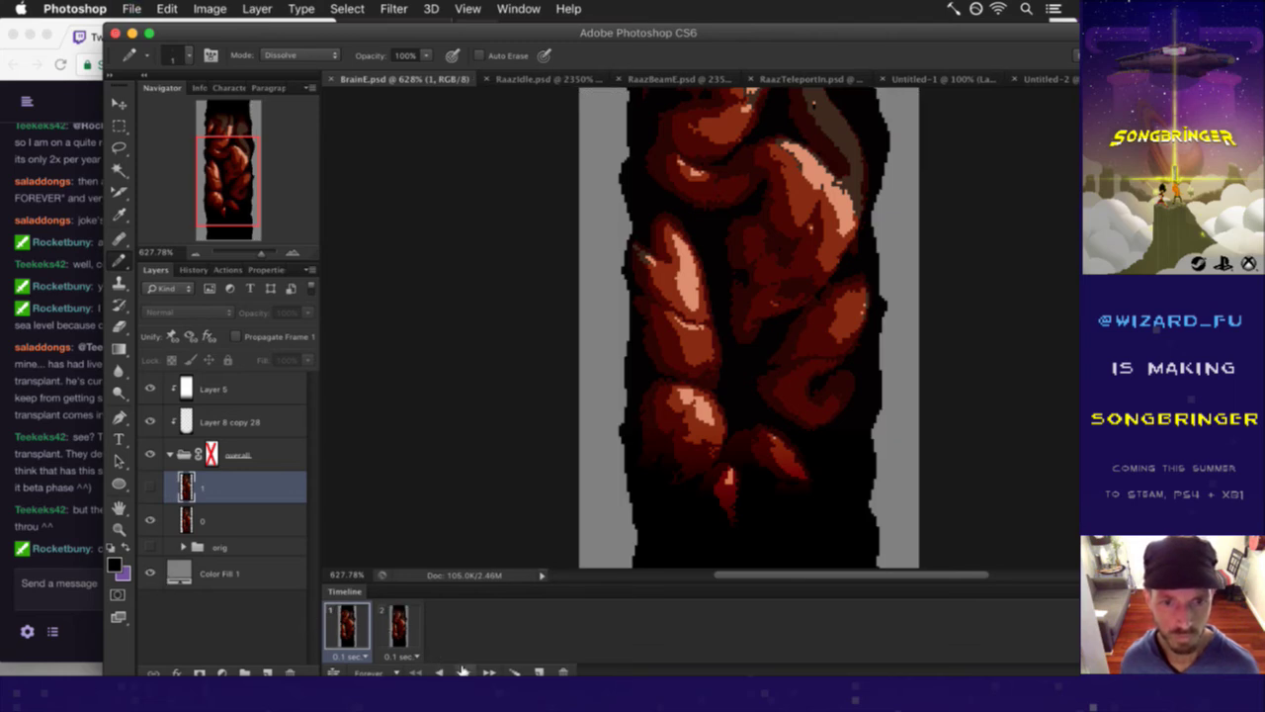
- Play the animation briefly and flip repeatedly between frames 1 and 2 to compare the left lobe's movement
click(459, 671)
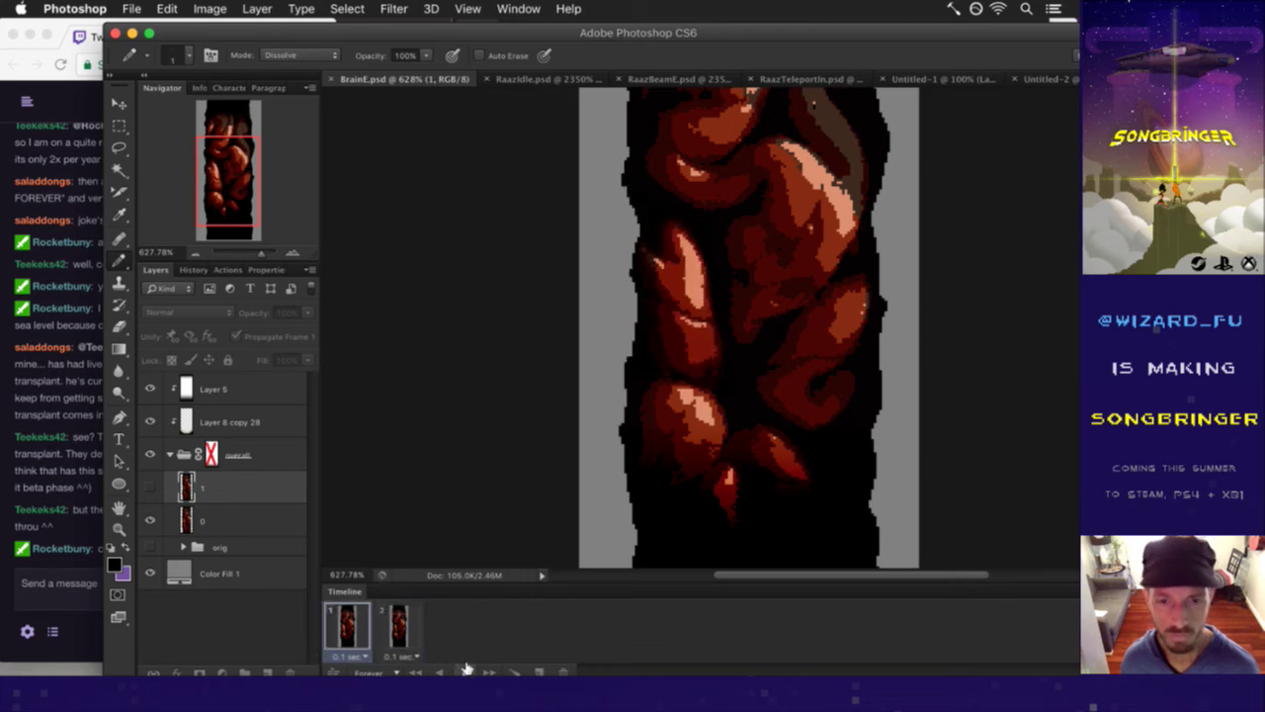
click(466, 668)
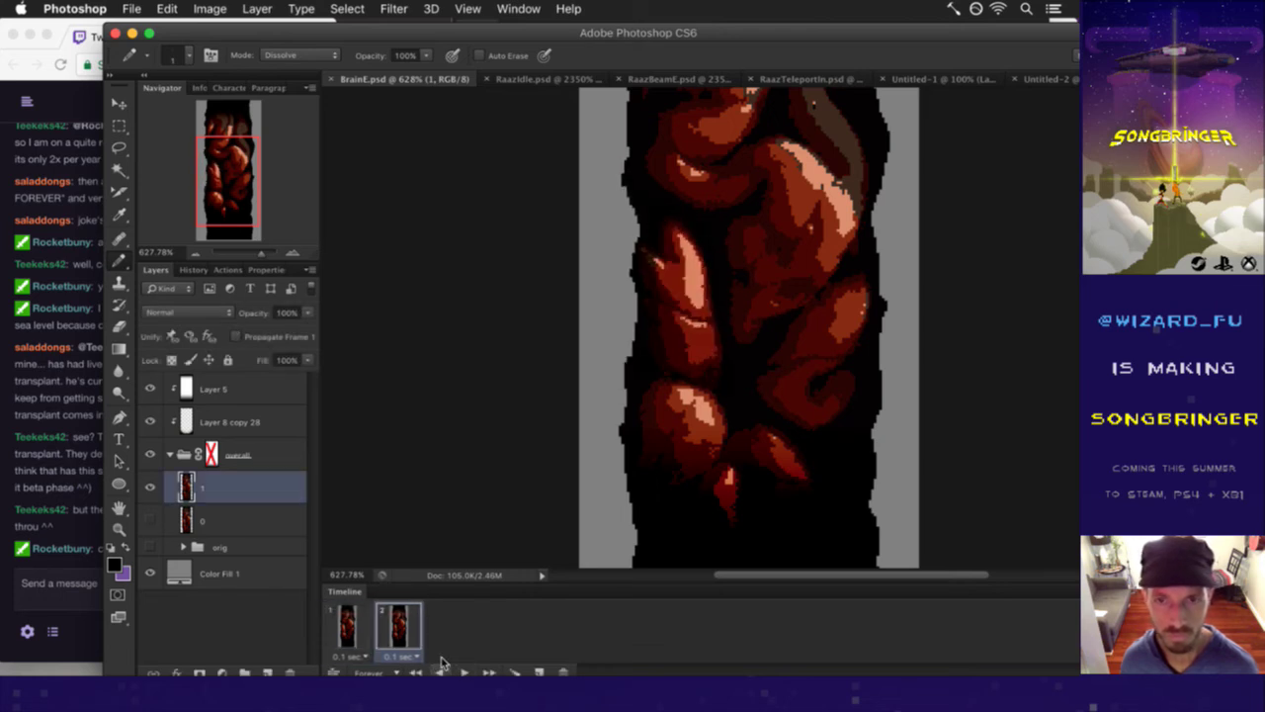
click(356, 618)
click(396, 627)
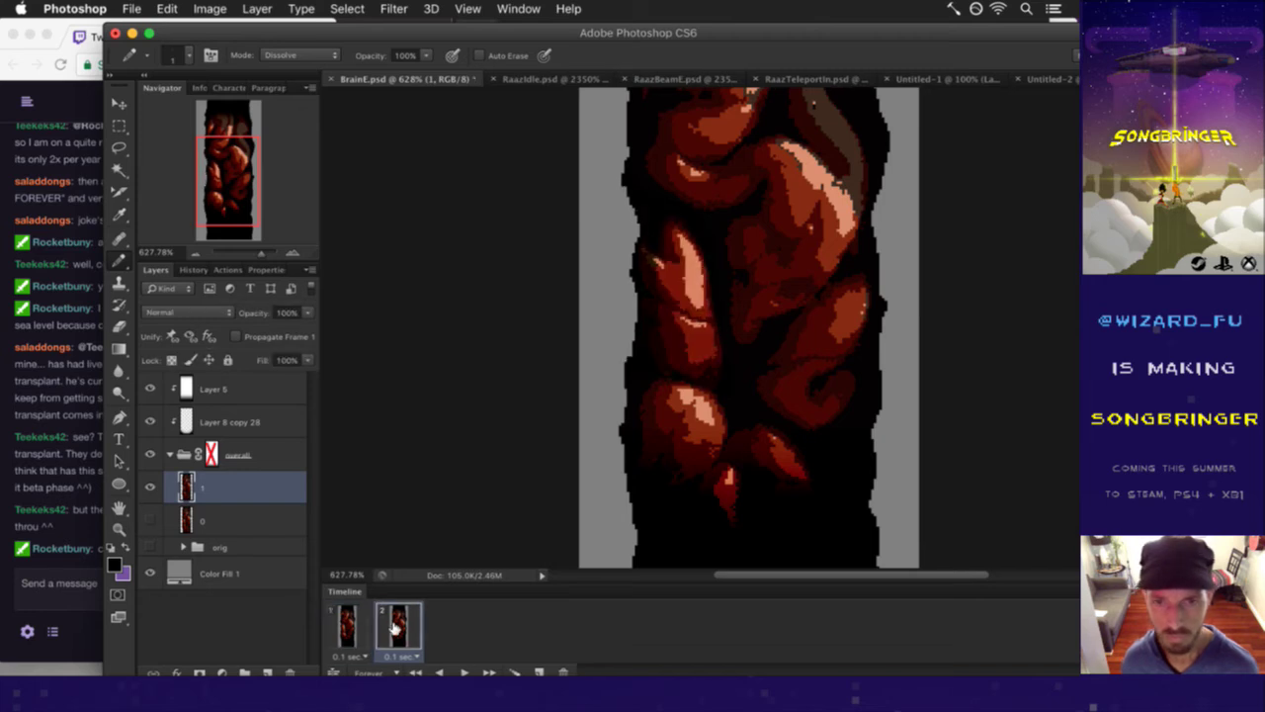
click(362, 623)
click(400, 628)
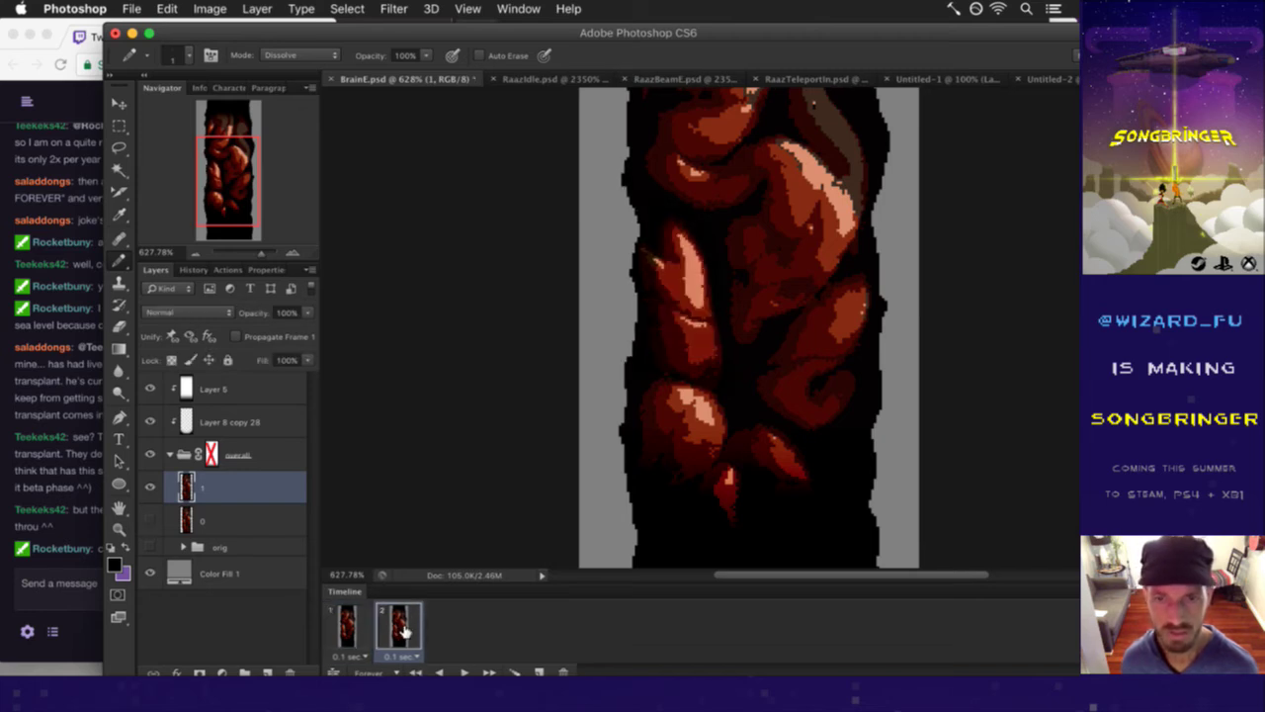
click(361, 626)
click(400, 630)
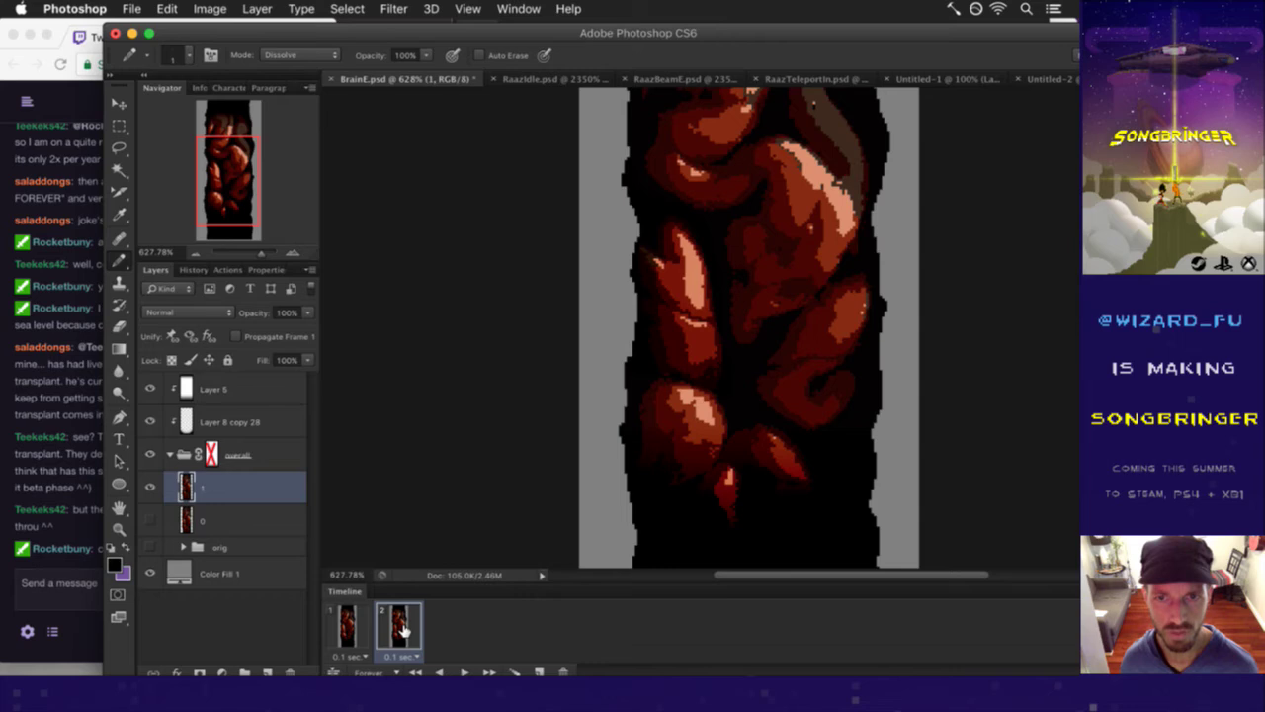
click(361, 625)
click(400, 629)
click(366, 625)
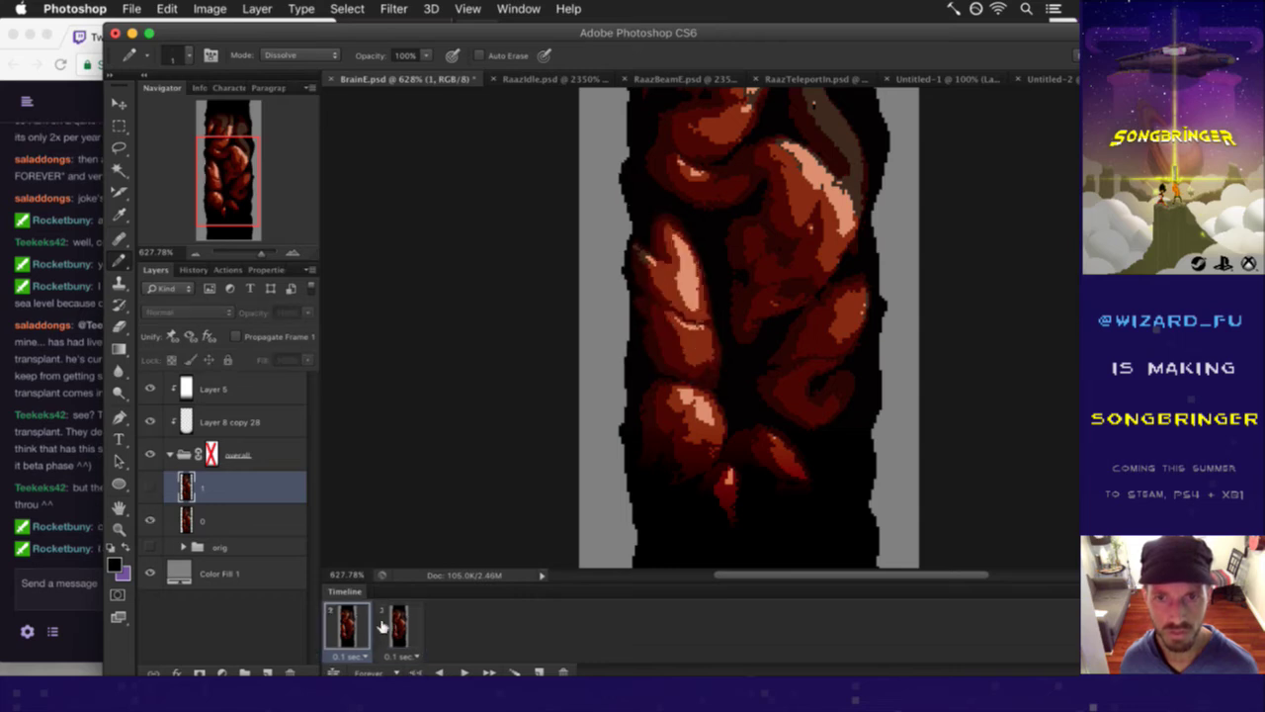
click(400, 630)
click(361, 627)
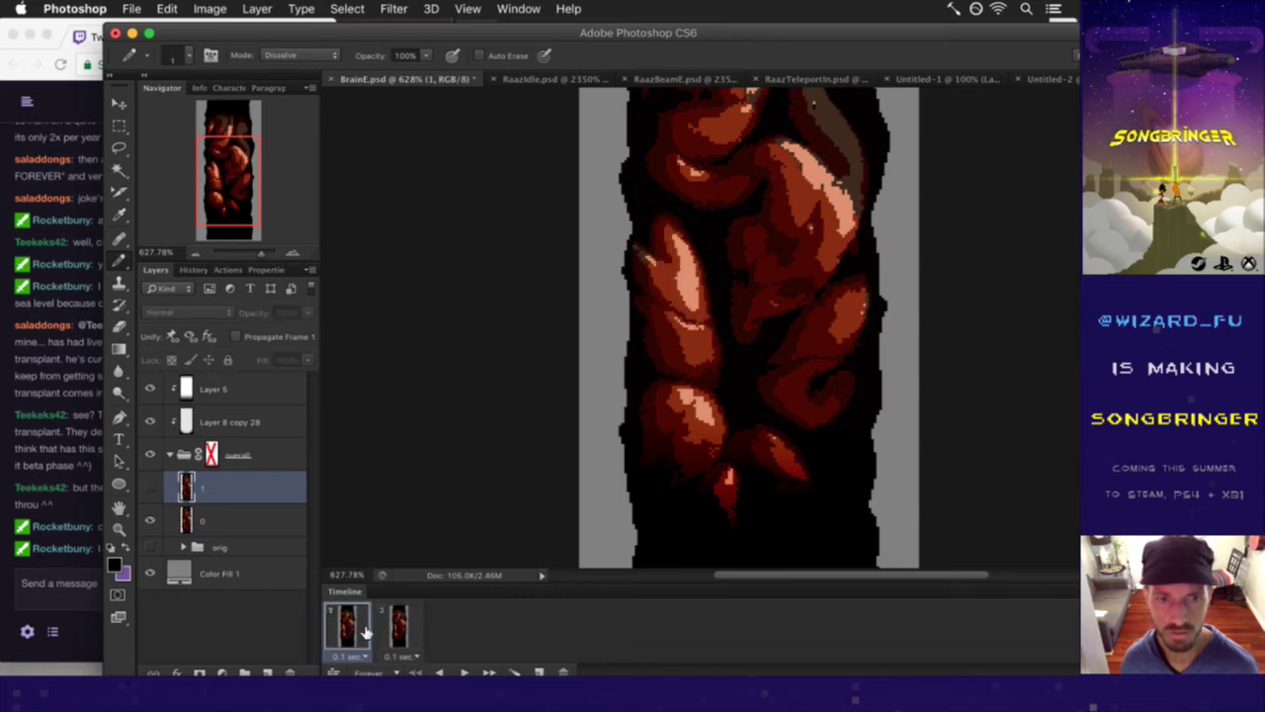
- Rename layer 1 as 2 with the second frame active, and select layer 0
click(401, 631)
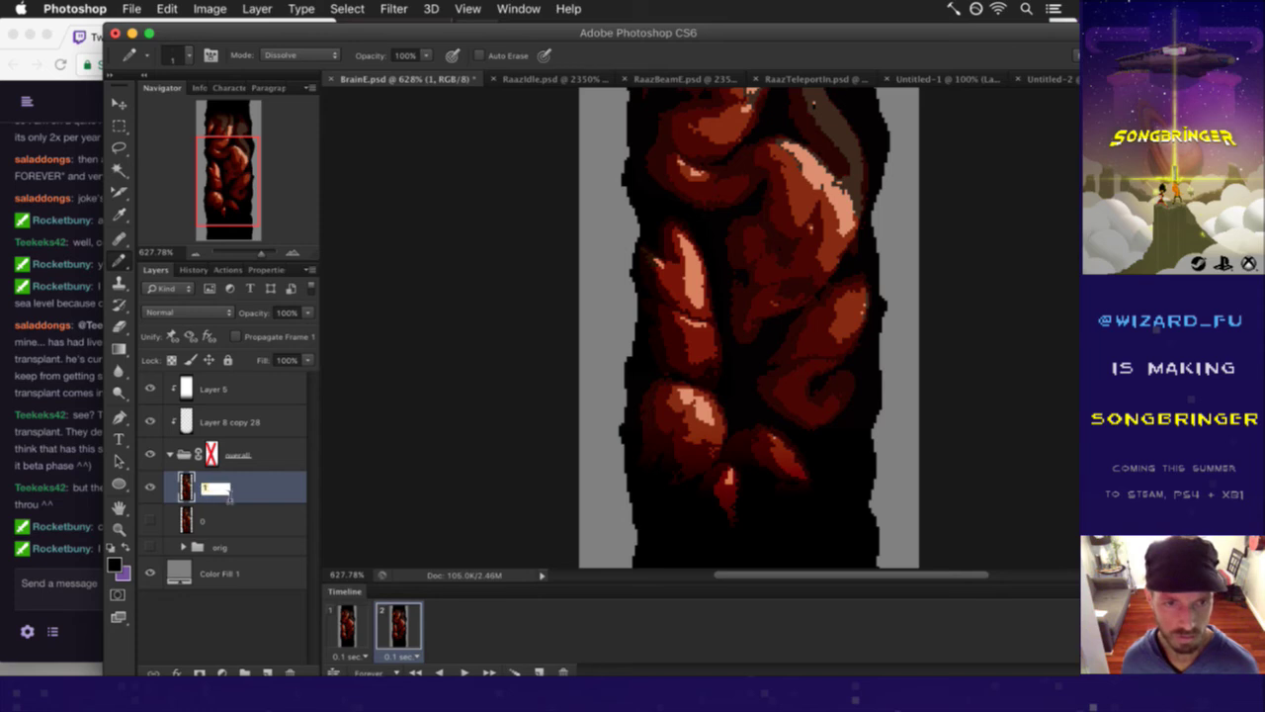
click(226, 521)
- Check the Twitch chat in Chrome for recent viewer messages and go back to Photoshop
click(79, 481)
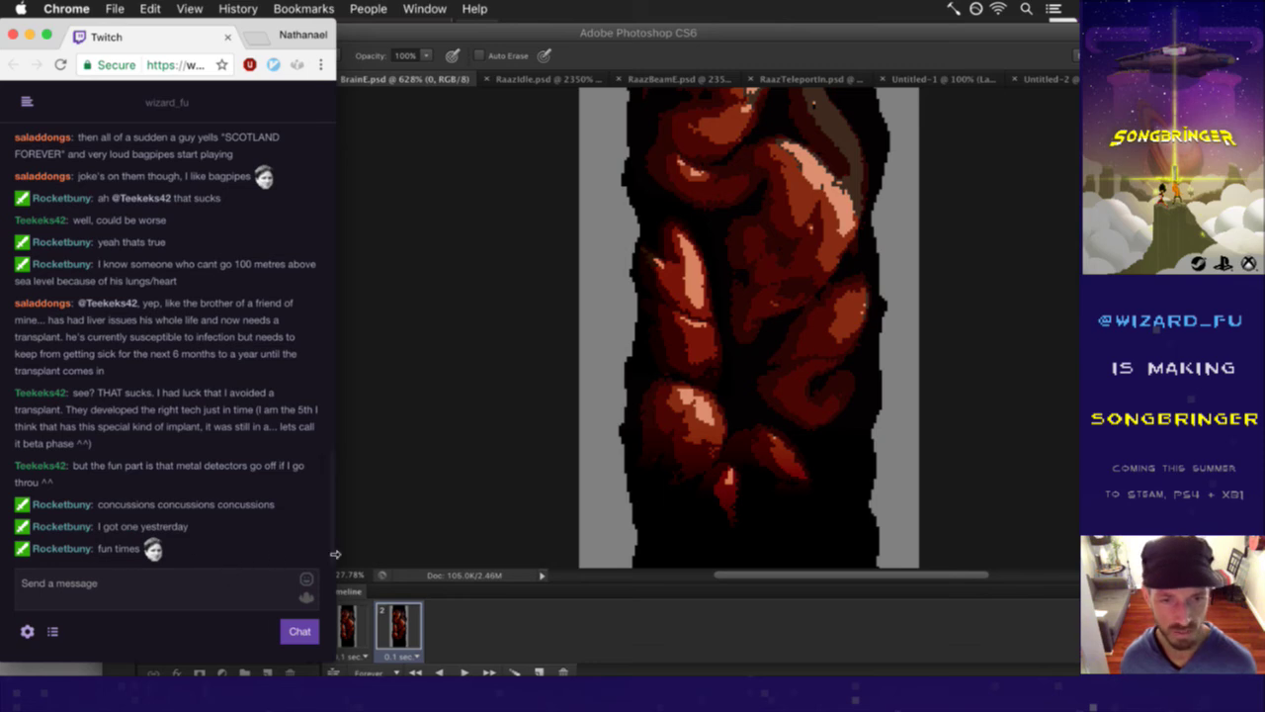
click(385, 534)
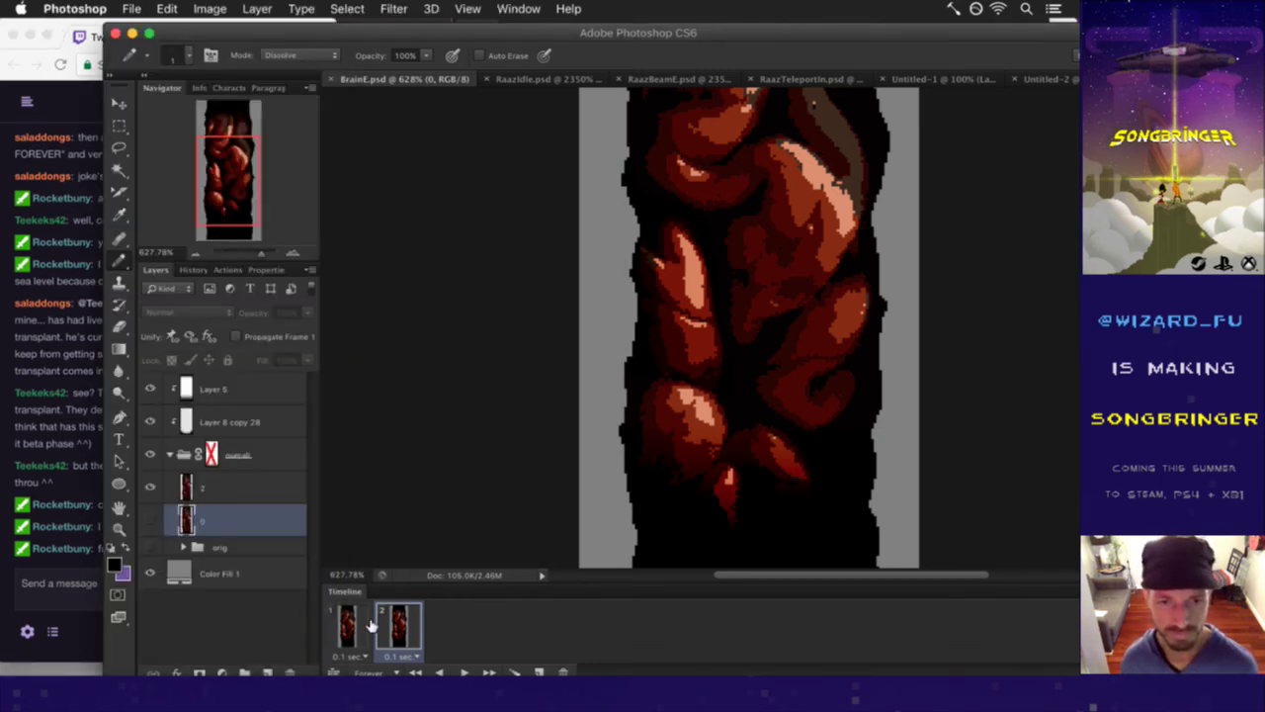
- Duplicate the second frame as a third timeline frame and step through all three frames to compare them
click(539, 671)
click(402, 618)
click(348, 623)
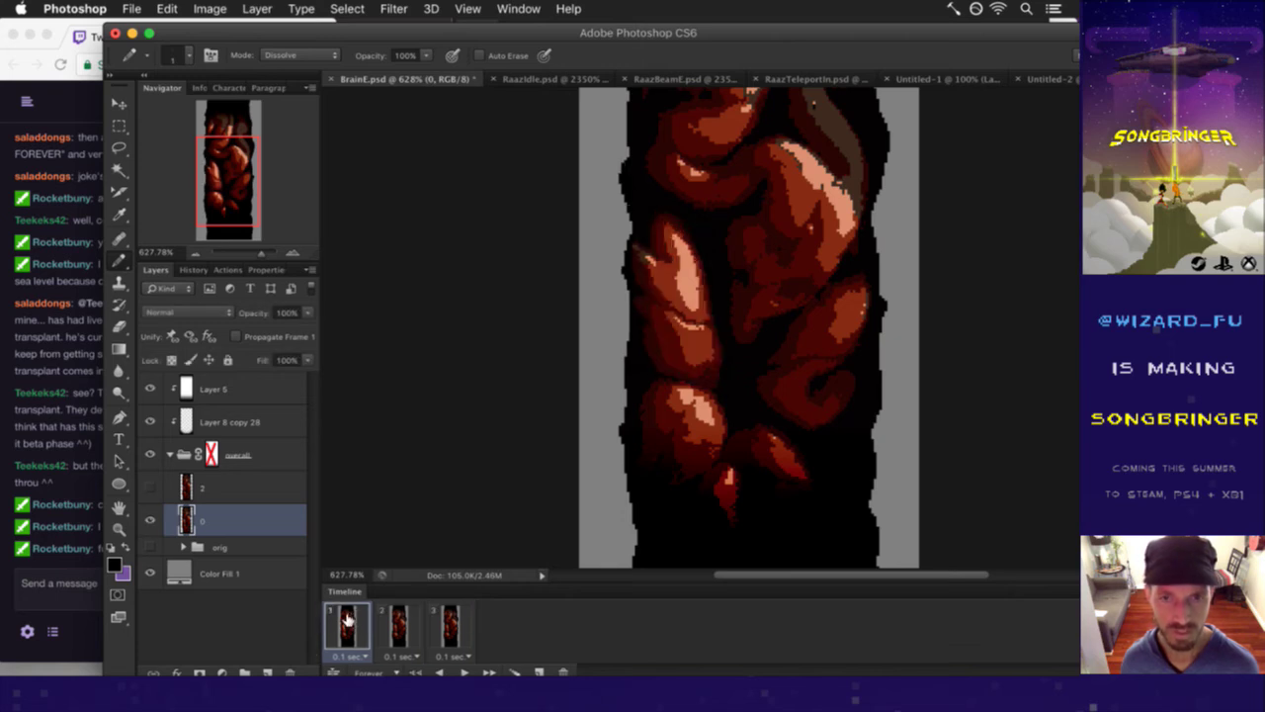
click(399, 621)
click(451, 625)
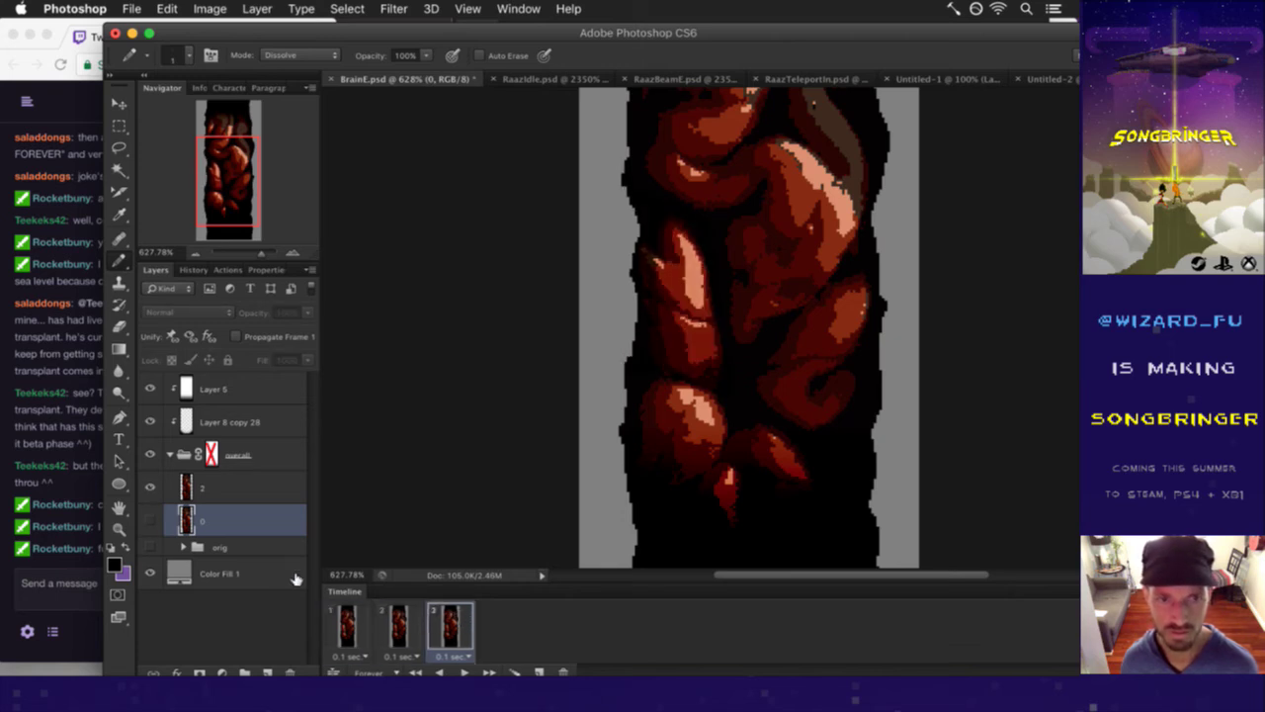
- Hide layer 2 and show layer 0 in the second frame
click(401, 625)
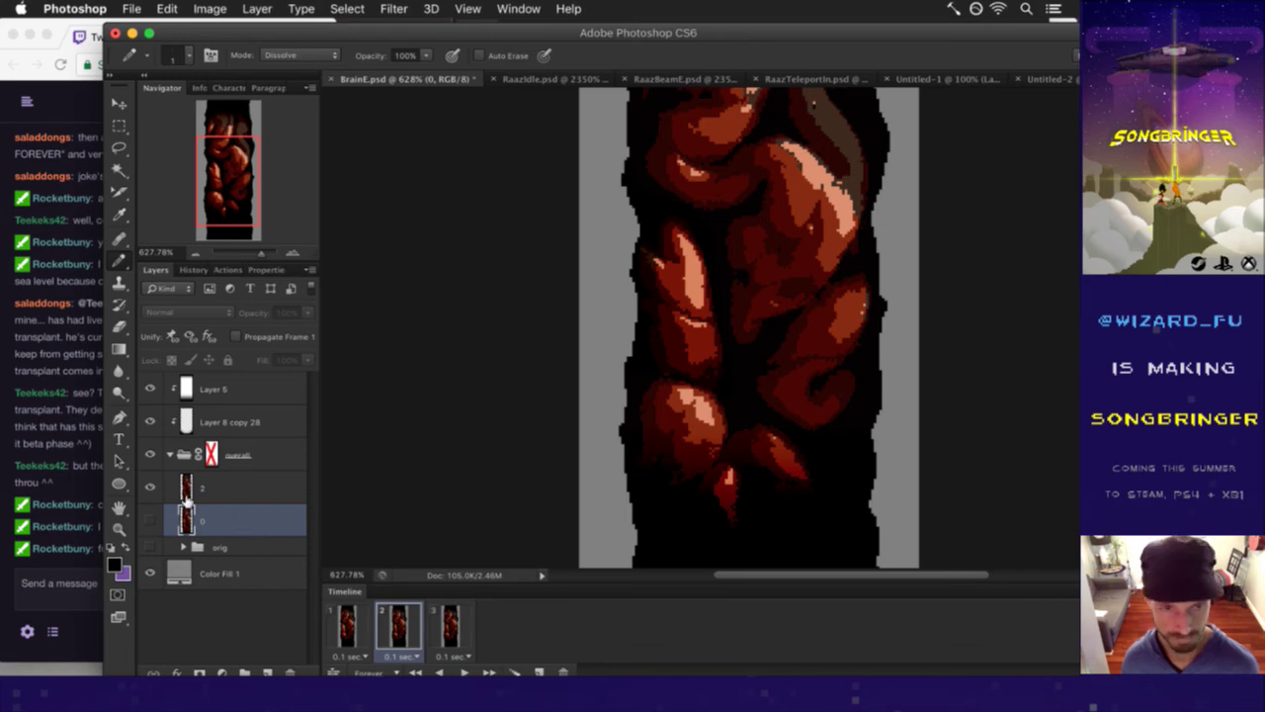
click(150, 486)
click(150, 520)
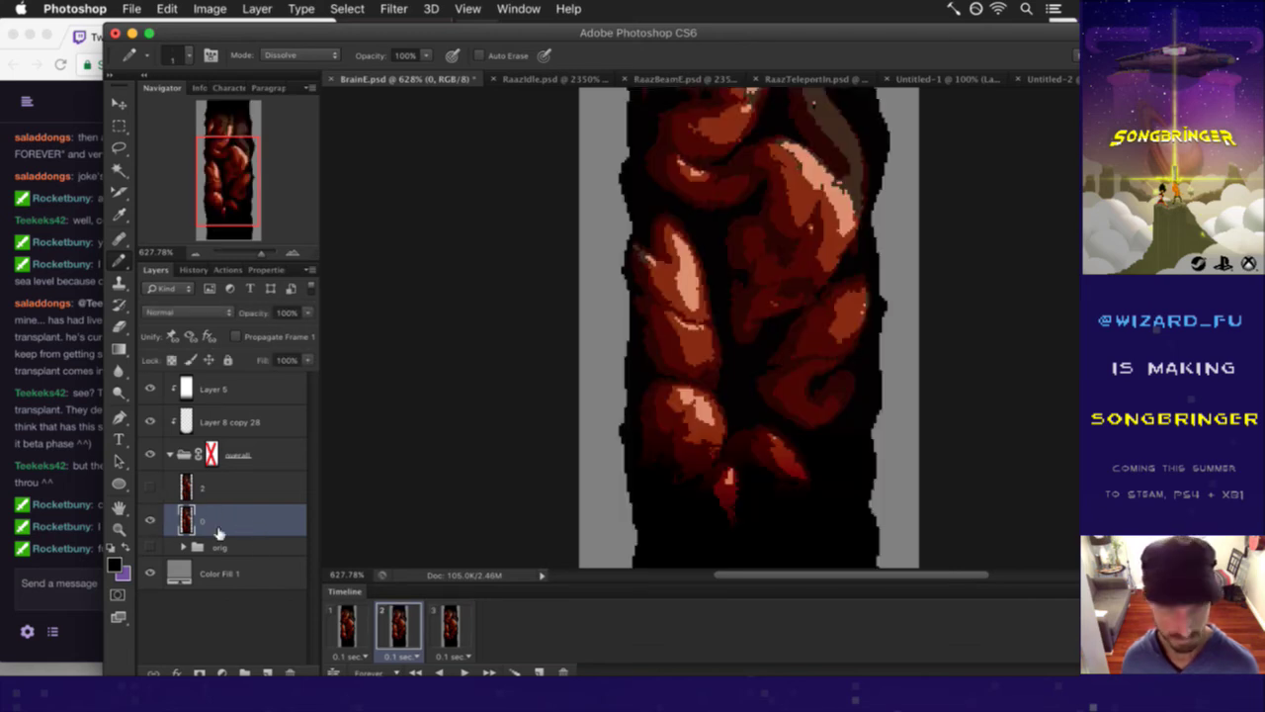
- Duplicate layer 0, name the copy 1, and make it the visible brain layer in the second frame
key(super+j)
double_click(220, 522)
text(1)
key(Return)
click(364, 627)
click(395, 626)
- Lasso the left lobe on the new layer 1, warp its left side slightly inward, and apply the transformation
key(l)
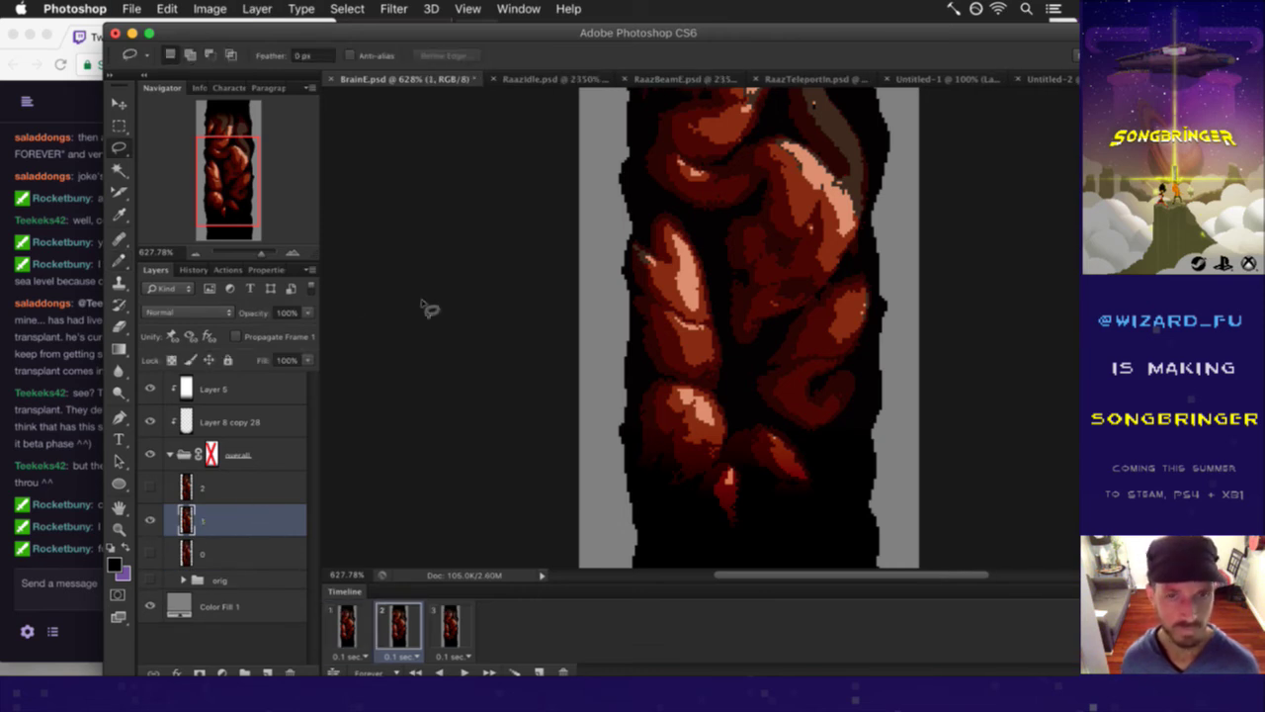
mouse_move(695, 217)
mouse_down()
mouse_move(613, 146)
mouse_move(601, 279)
mouse_up()
mouse_move(610, 352)
mouse_down()
mouse_move(732, 379)
mouse_move(721, 159)
mouse_move(703, 217)
mouse_up()
key(super+t)
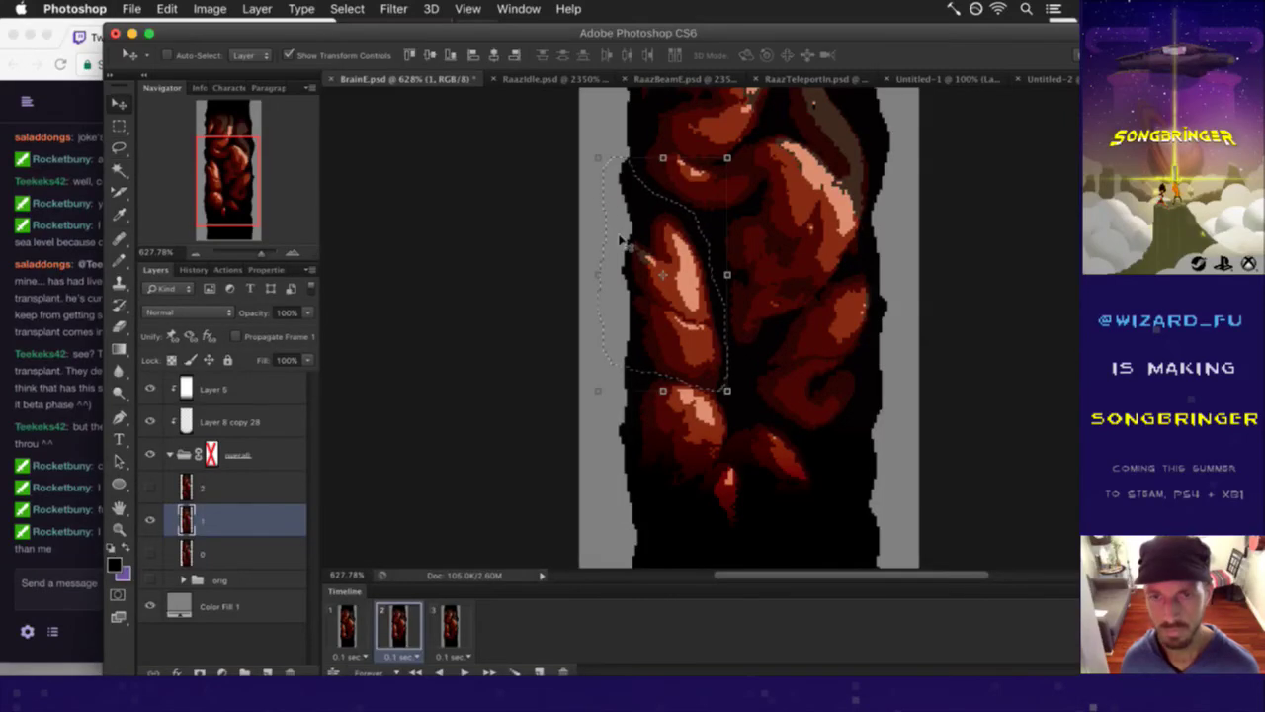
click(903, 54)
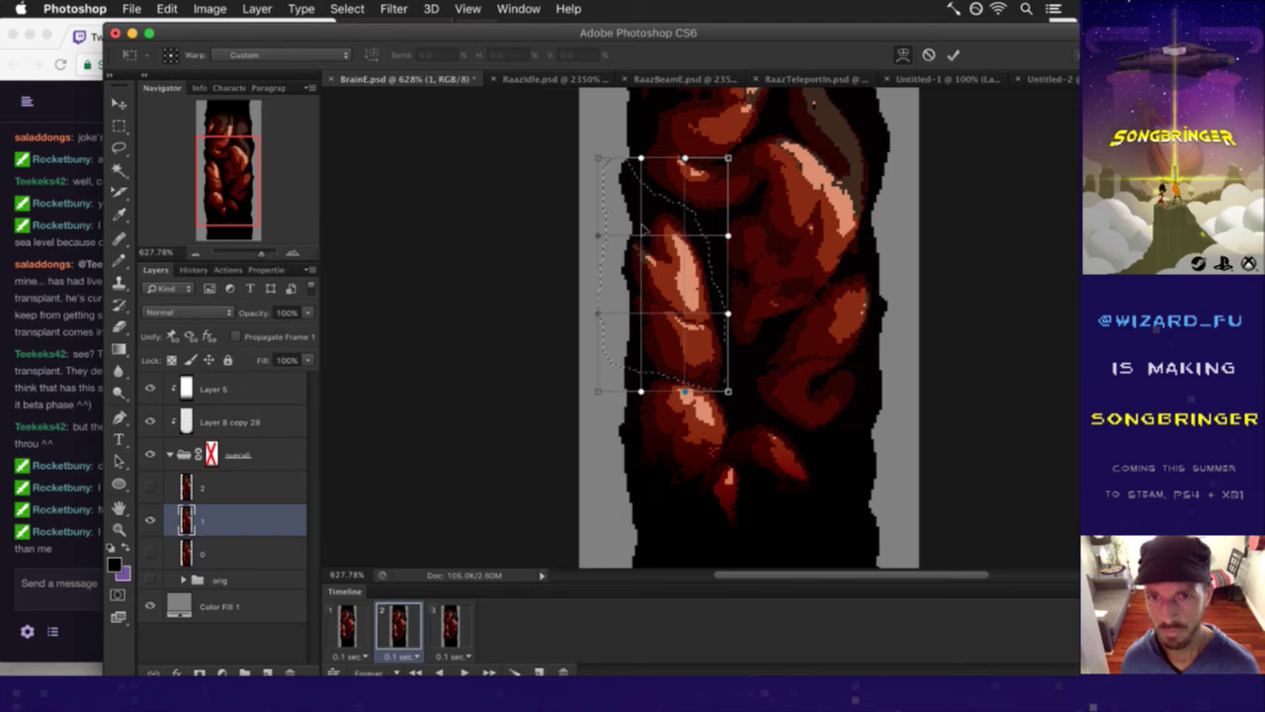
drag(643, 230, 645, 233)
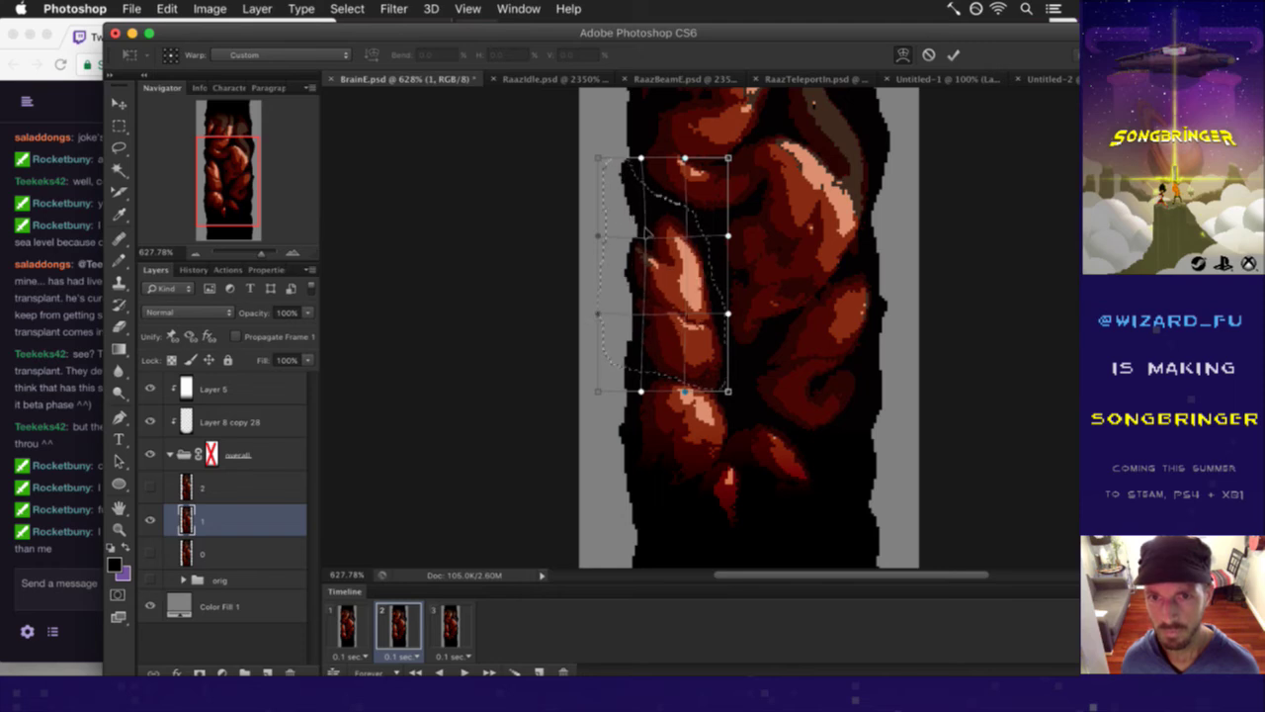
drag(643, 313, 656, 336)
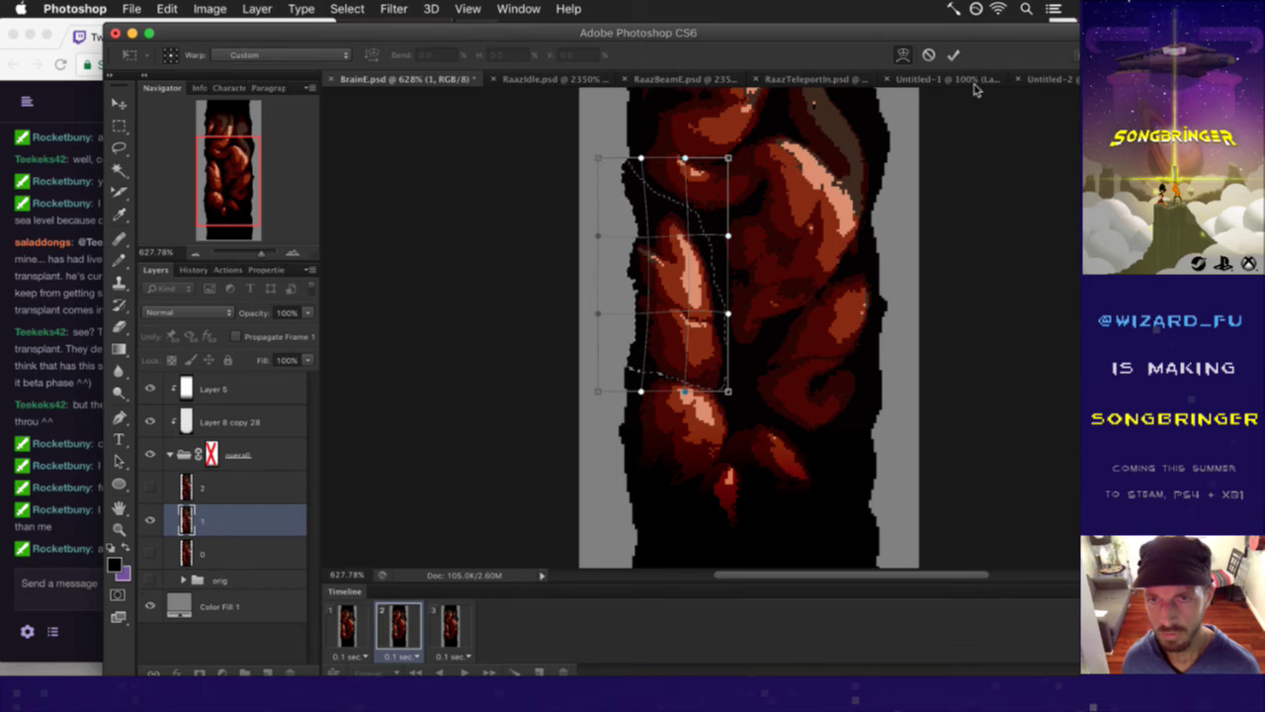
click(953, 54)
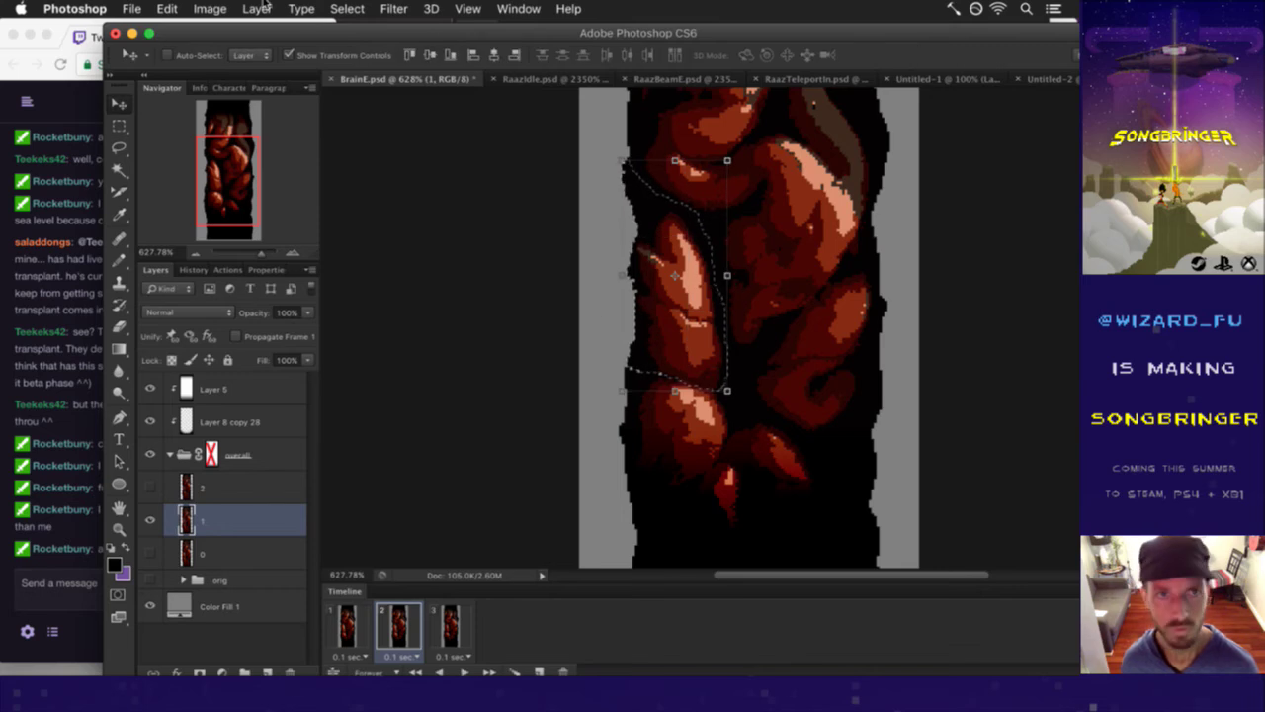
- Read the latest viewer messages in the Twitch chat in Chrome, then return to Photoshop
click(77, 529)
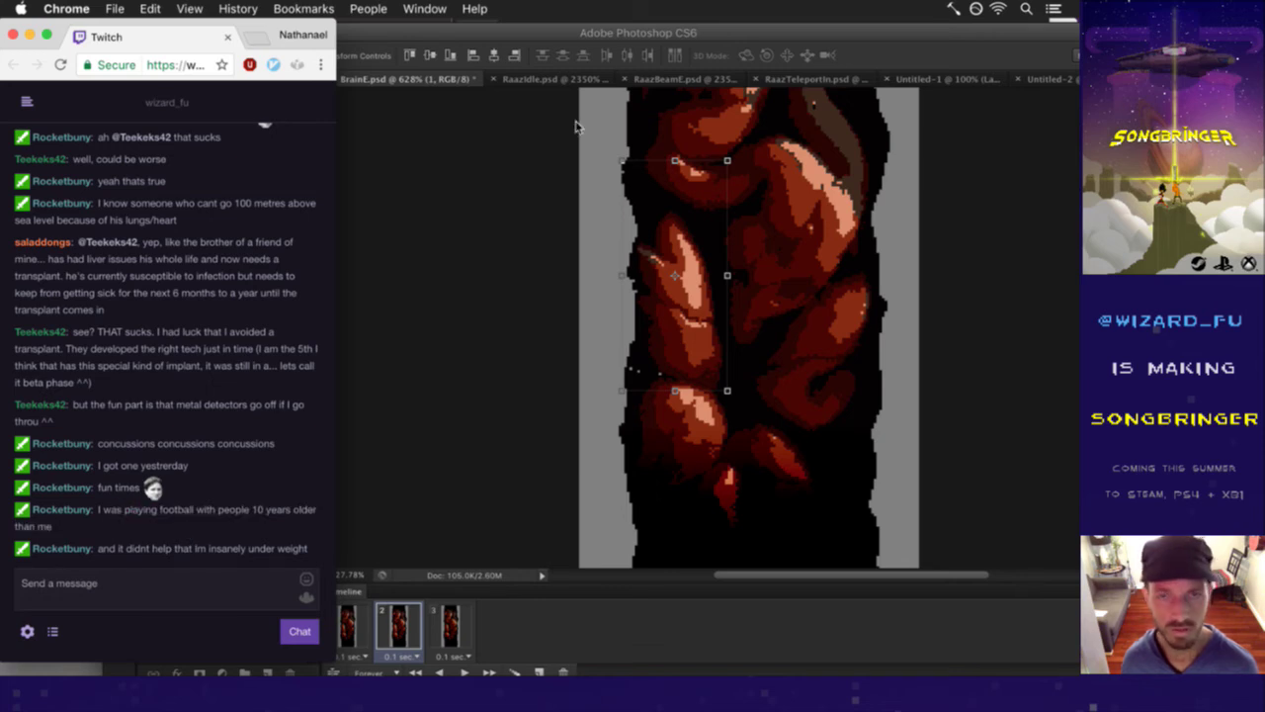
click(664, 24)
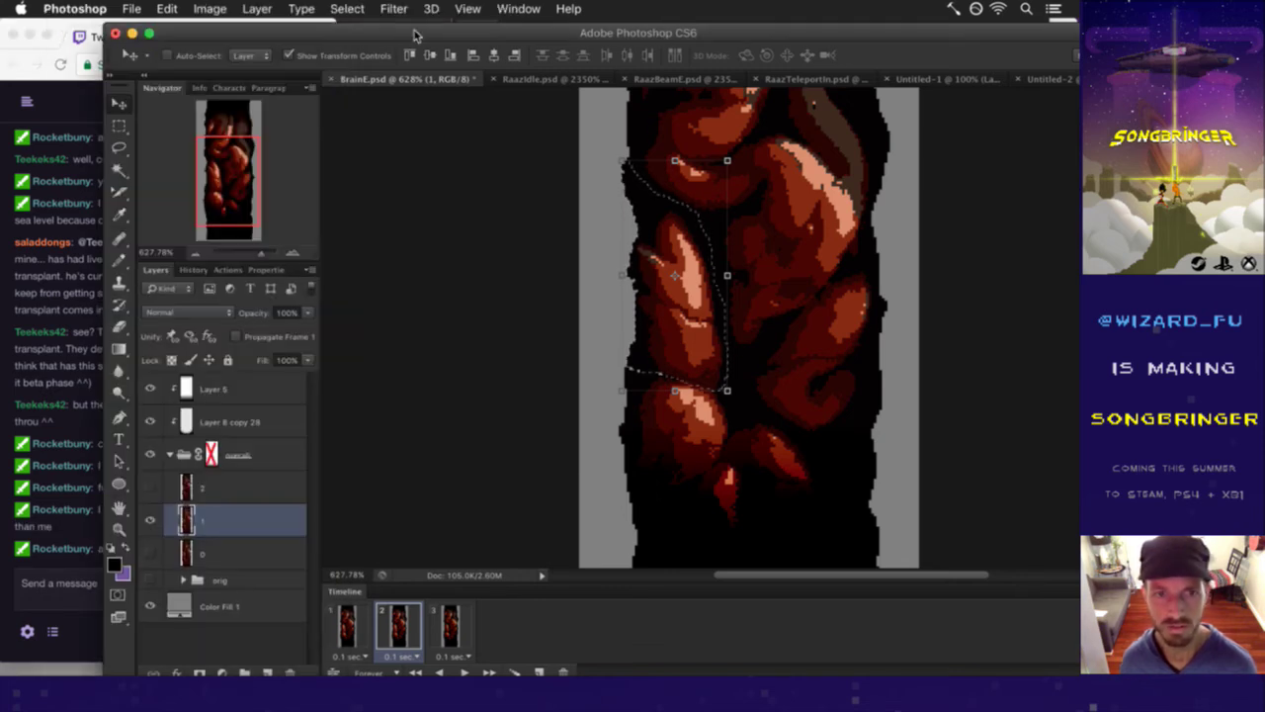
- Darken the selected left lobe on layer 1 with Levels, setting the black input level to 9, then deselect and save
click(219, 7)
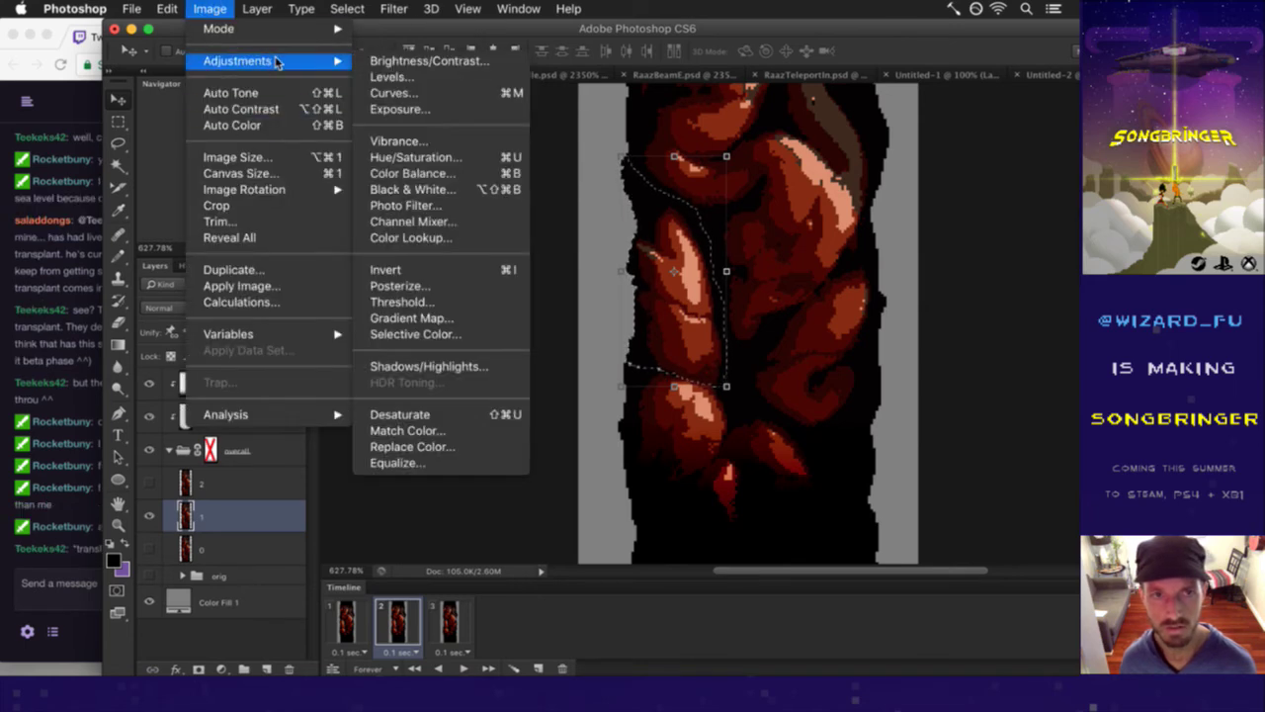
mouse_move(294, 62)
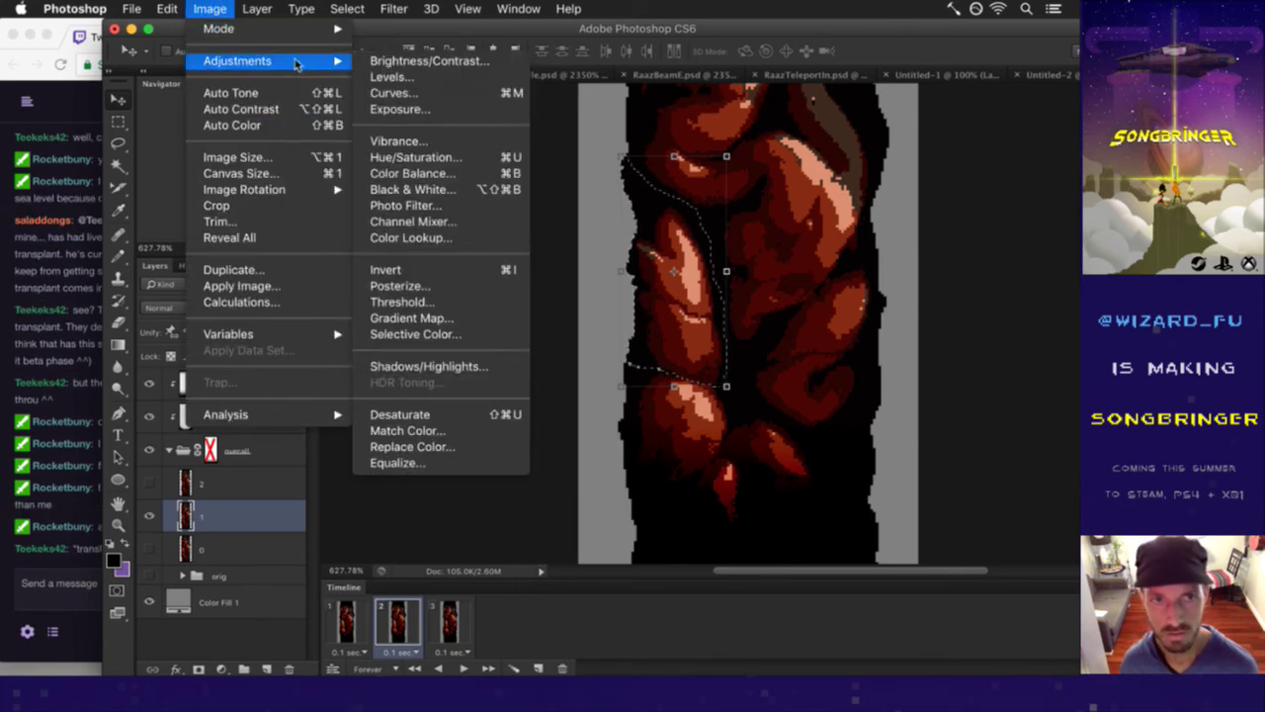
click(413, 78)
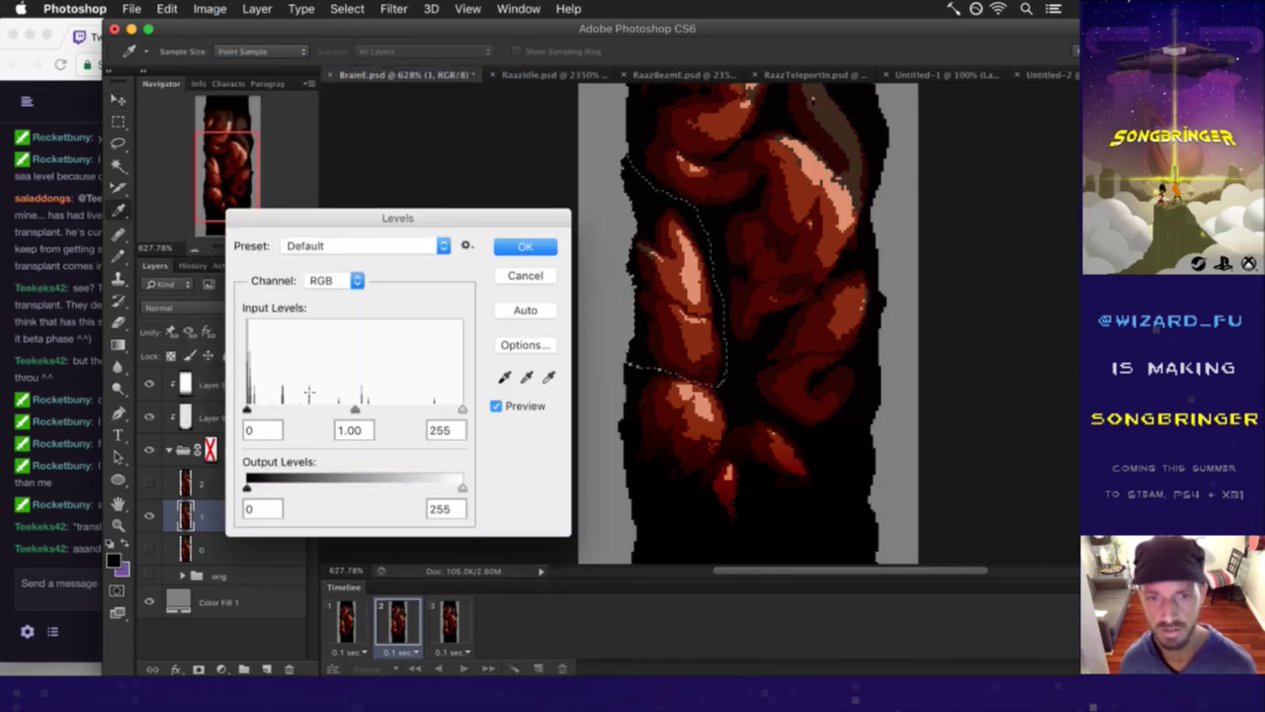
drag(247, 413, 254, 415)
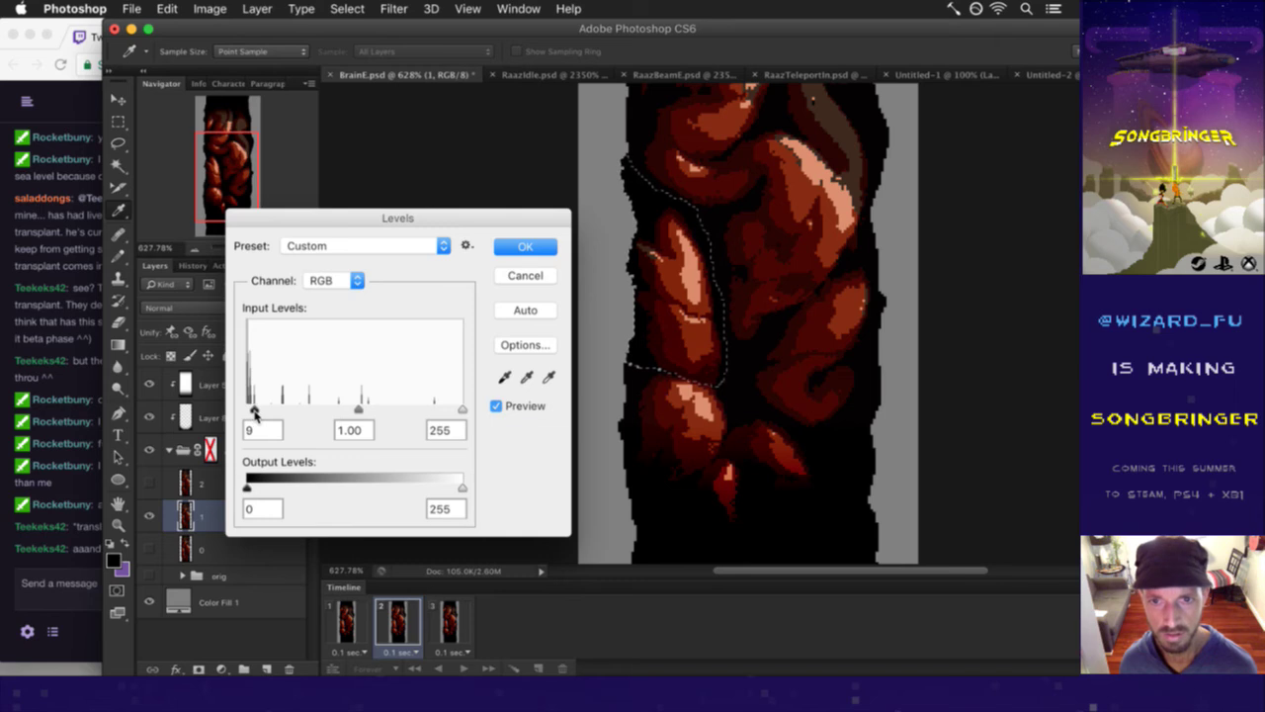
click(525, 246)
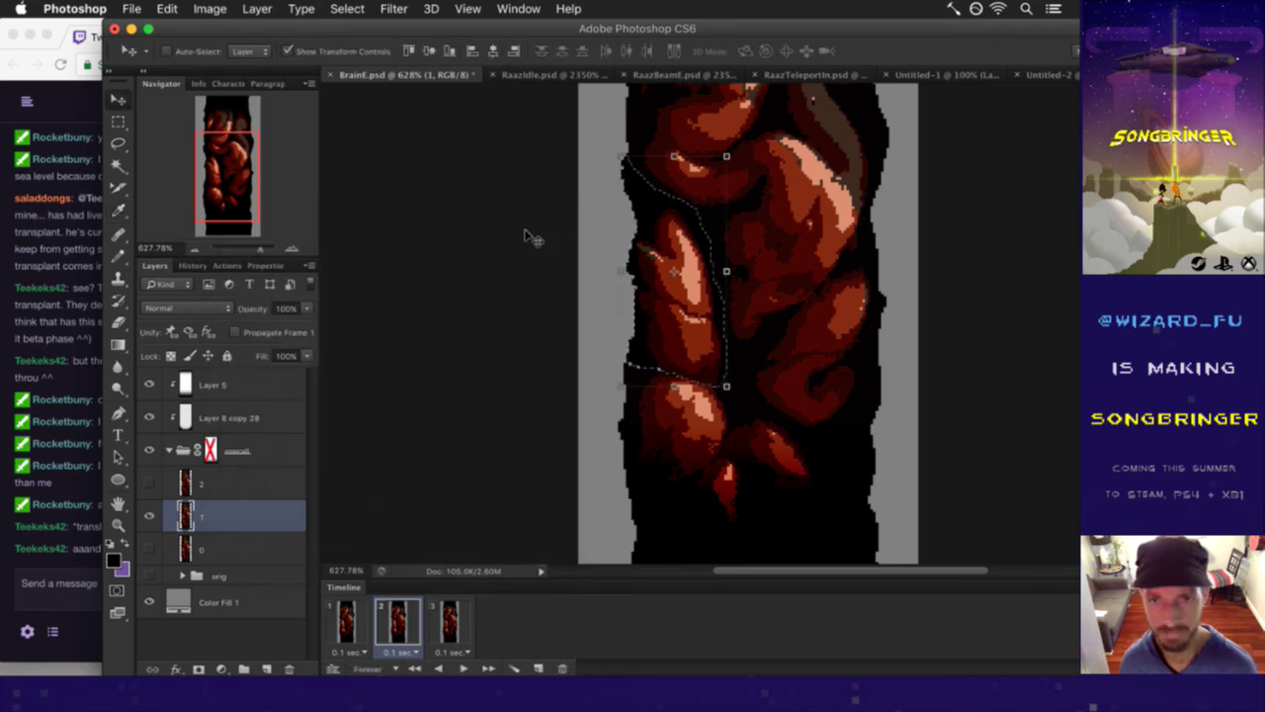
key(super+d)
key(super+s)
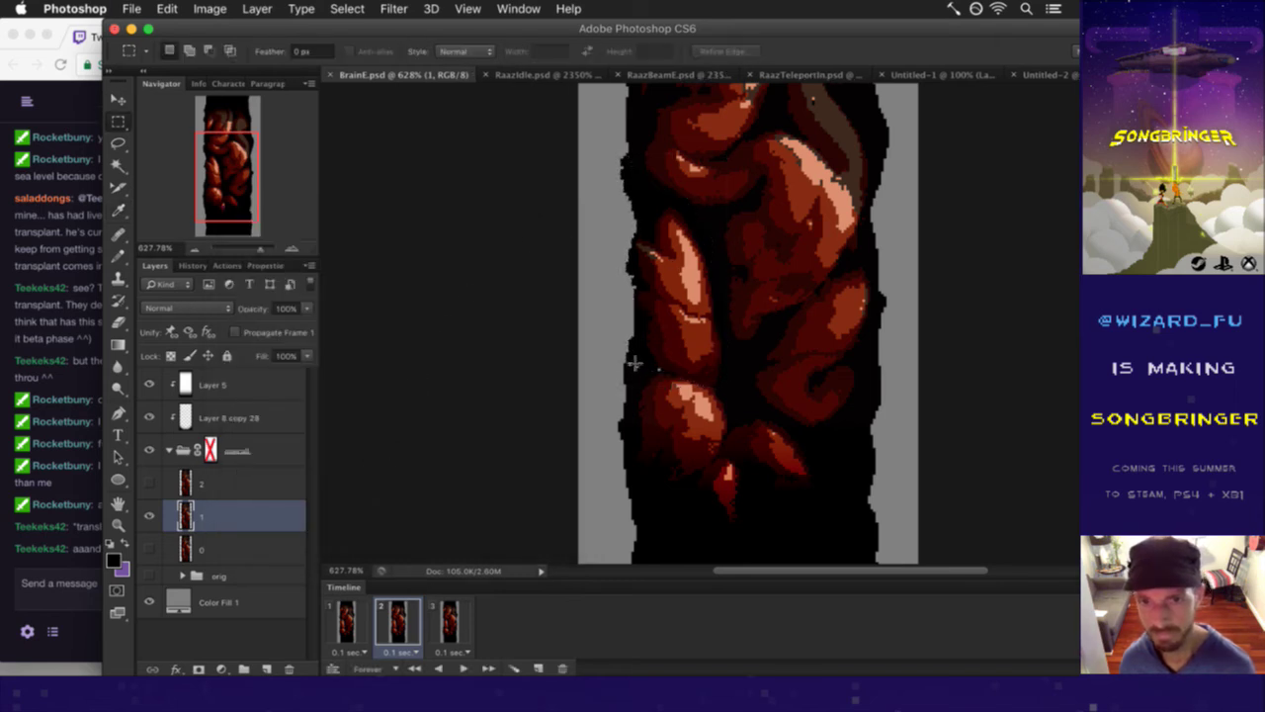
- Touch up the column's left edge below the left lobe on layer 1 with a black pencil dab and save
key(b)
click(638, 370)
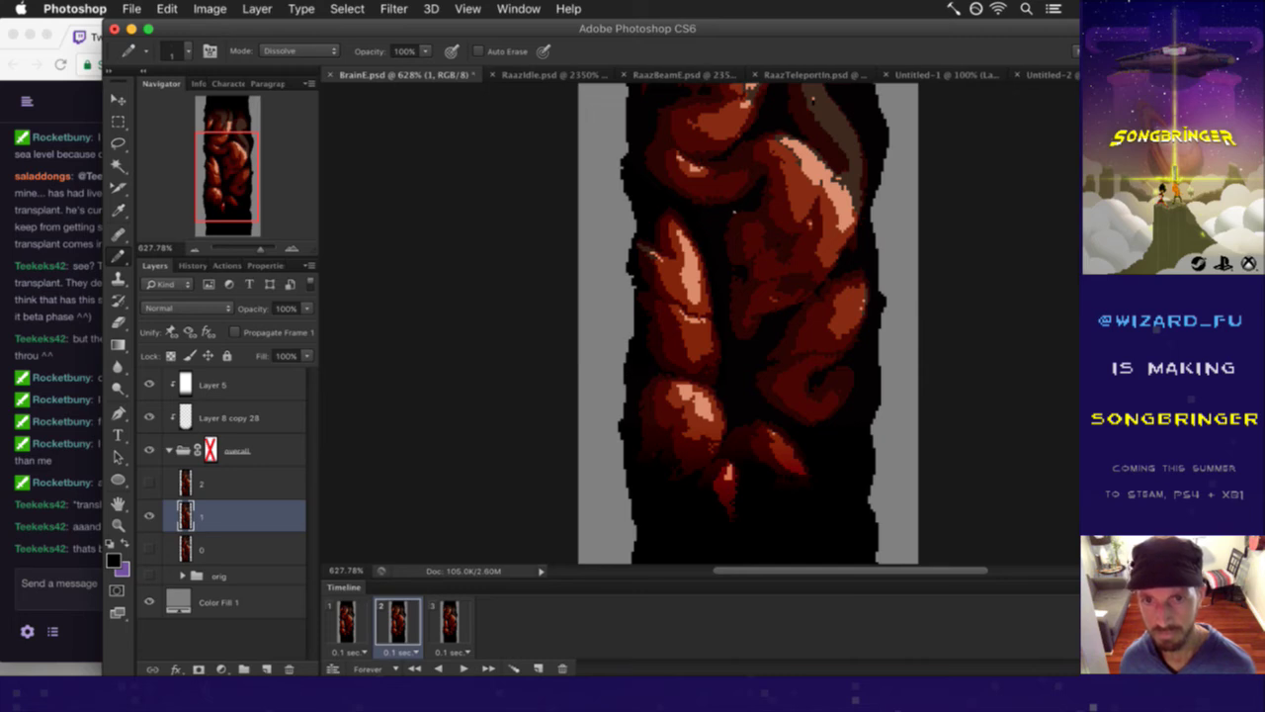
key(super+s)
- Review the three-frame animation by comparing the individual frames and playing the loop from the first frame
click(348, 619)
click(398, 619)
click(449, 619)
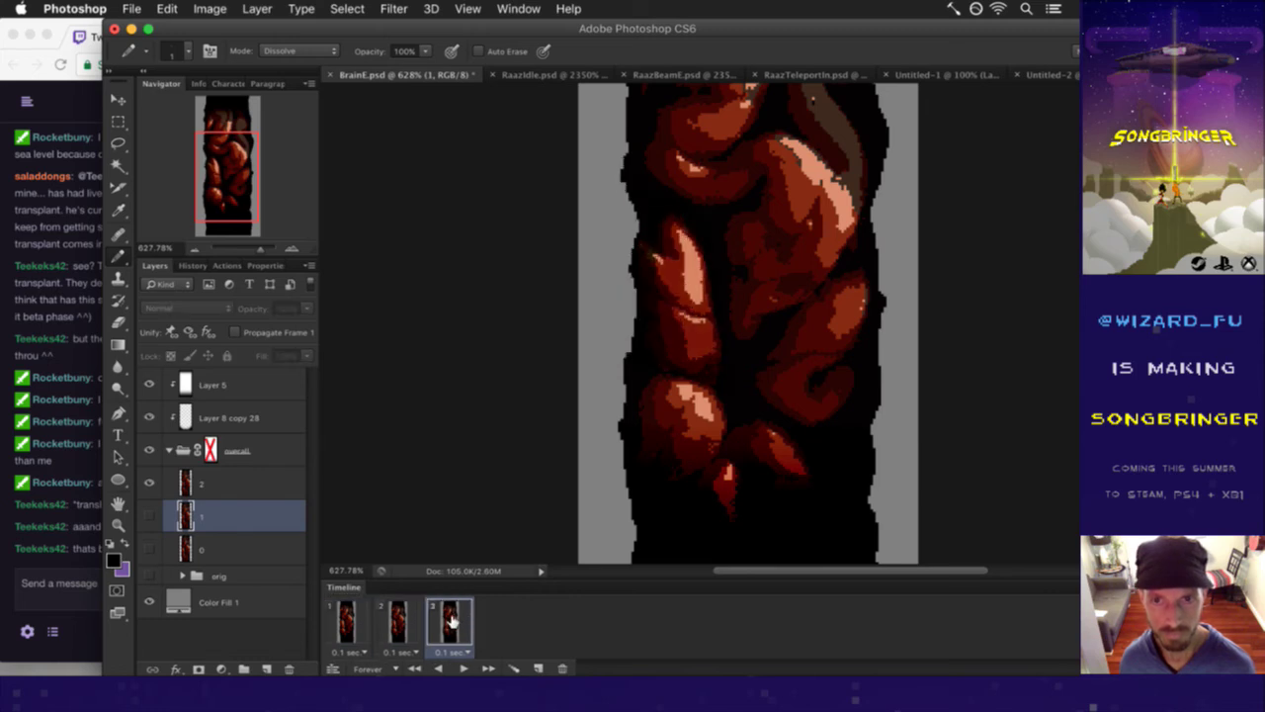
click(348, 619)
click(464, 668)
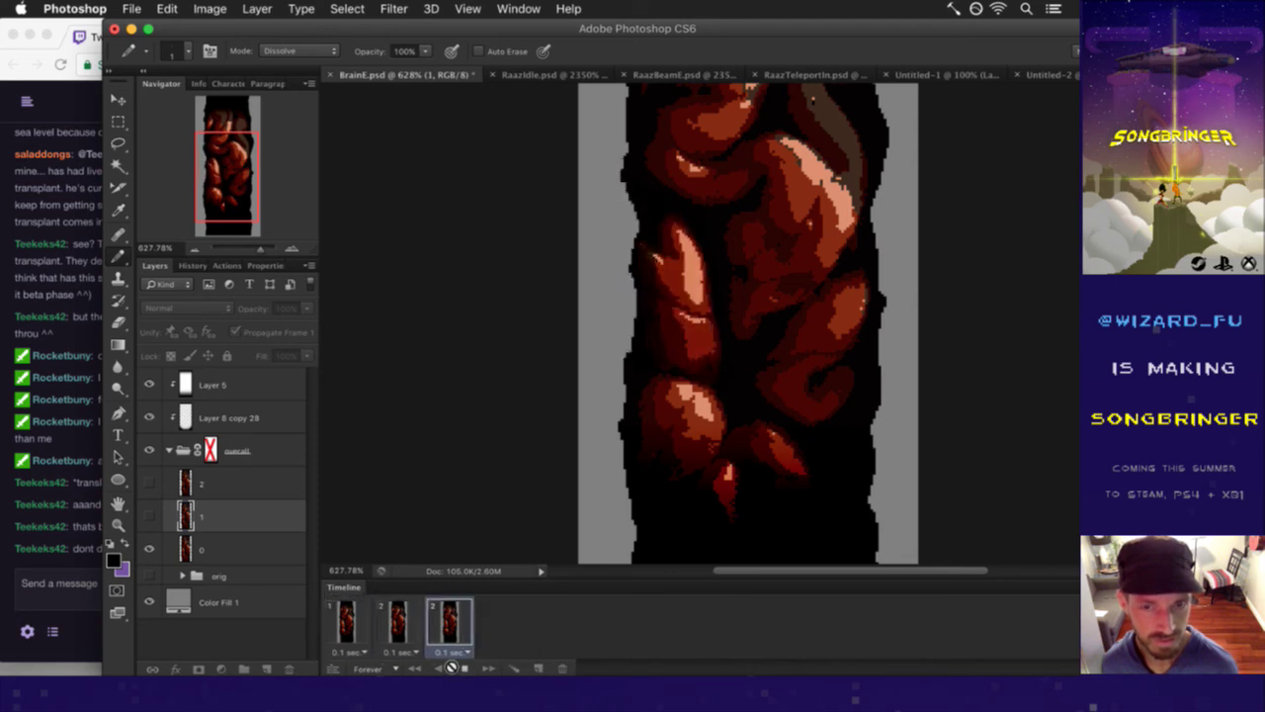
click(451, 667)
click(370, 625)
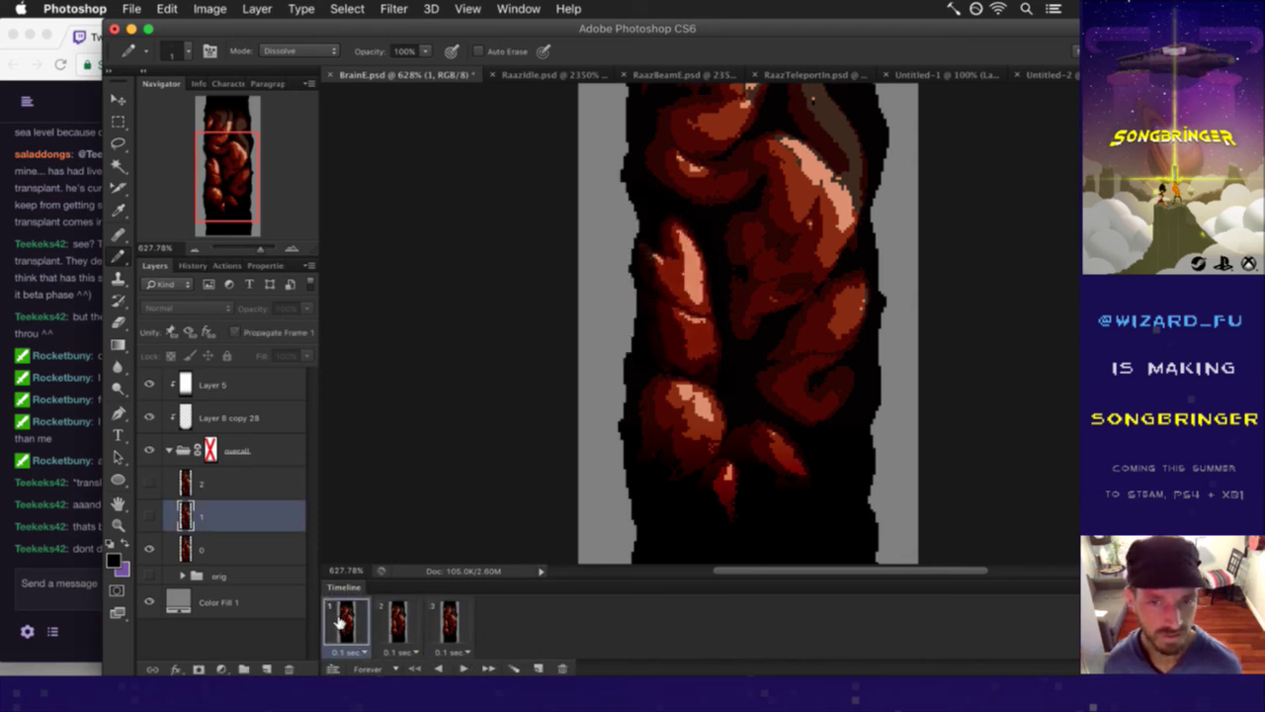
click(397, 623)
click(447, 623)
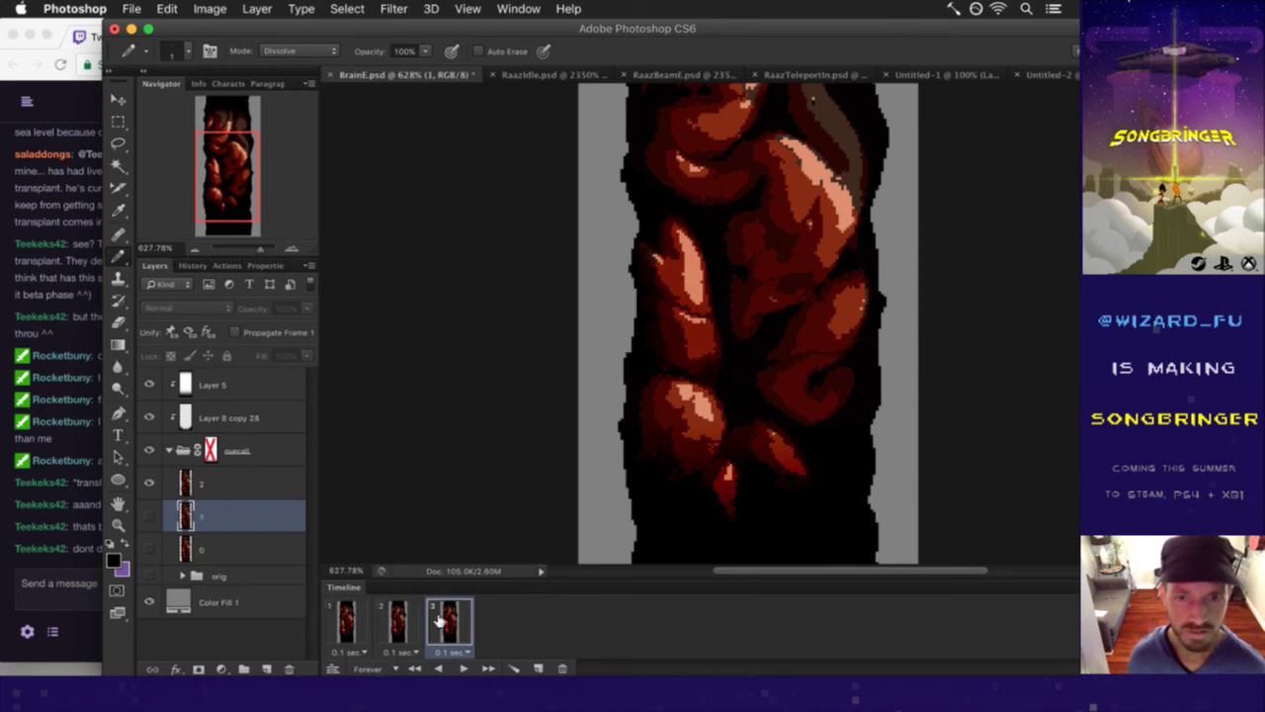
- Duplicate the second timeline frame, the one showing layer 1, as an additional frame
click(404, 621)
click(538, 668)
click(538, 668)
drag(538, 630, 454, 641)
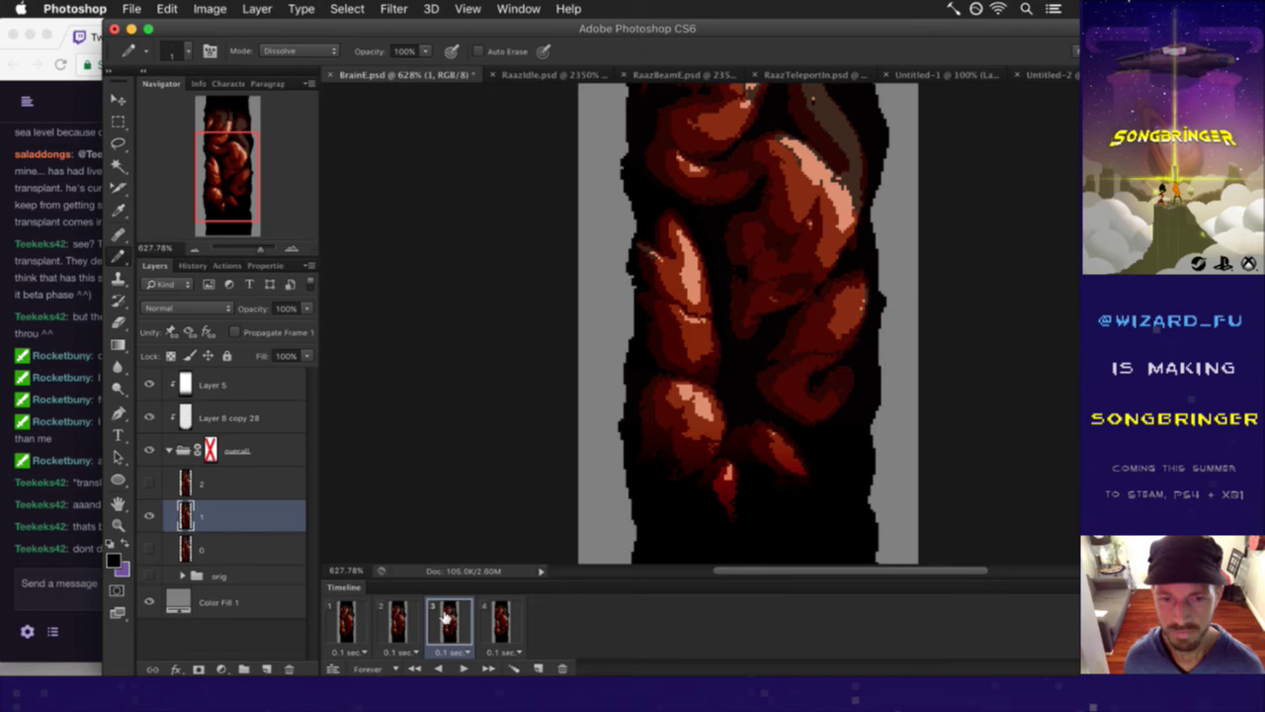
- Compare and reorder the last frames so the duplicated layer 1 frame is third and the layer 2 frame is fourth
click(400, 621)
click(449, 623)
click(501, 623)
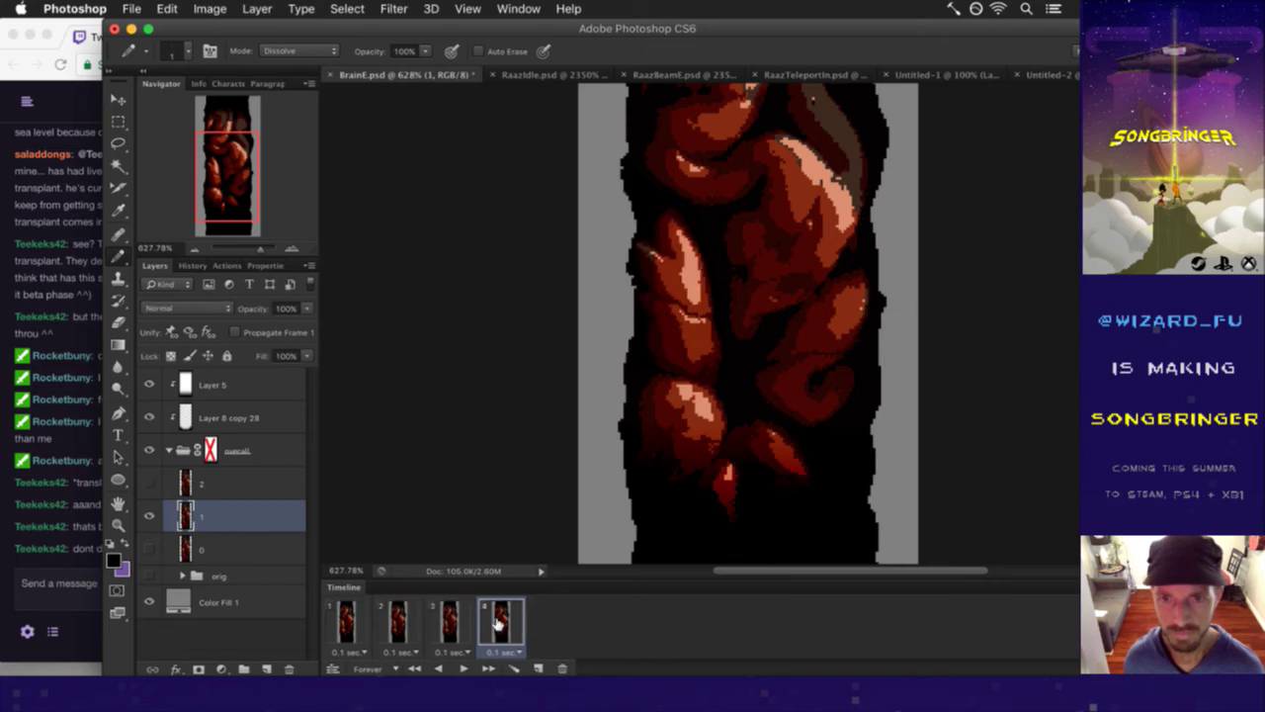
click(449, 621)
drag(450, 621, 513, 623)
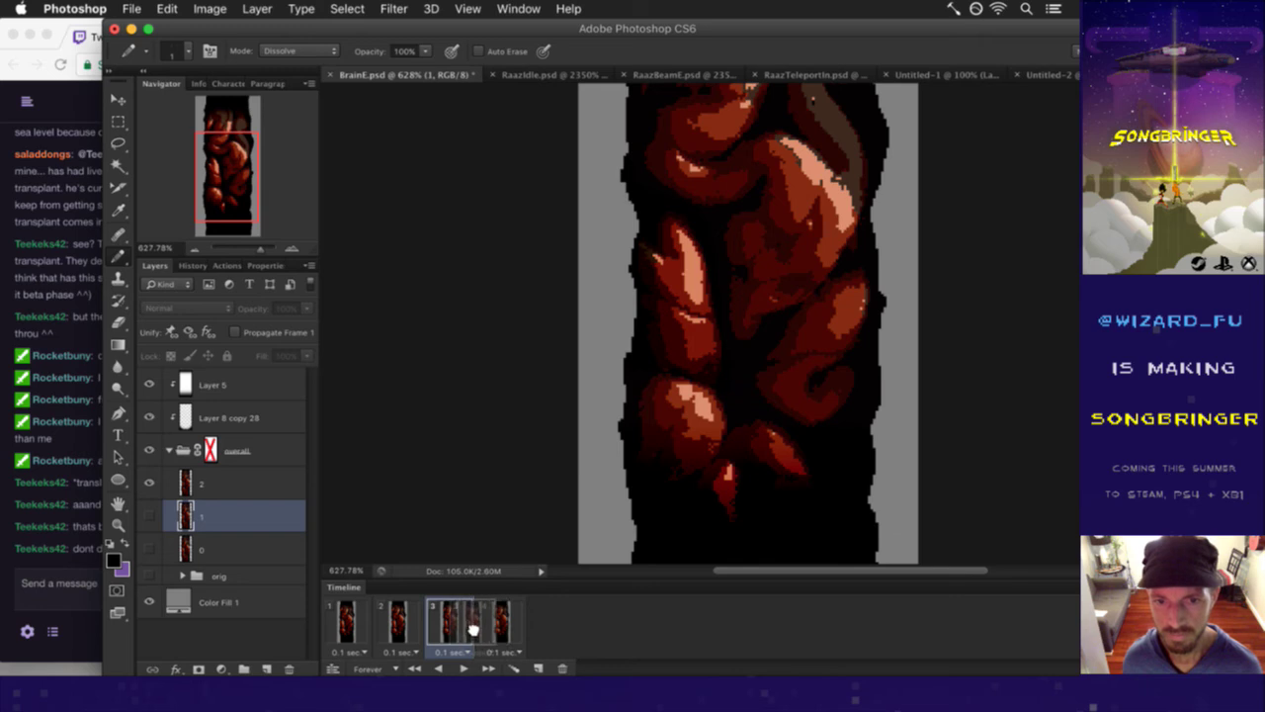
click(502, 623)
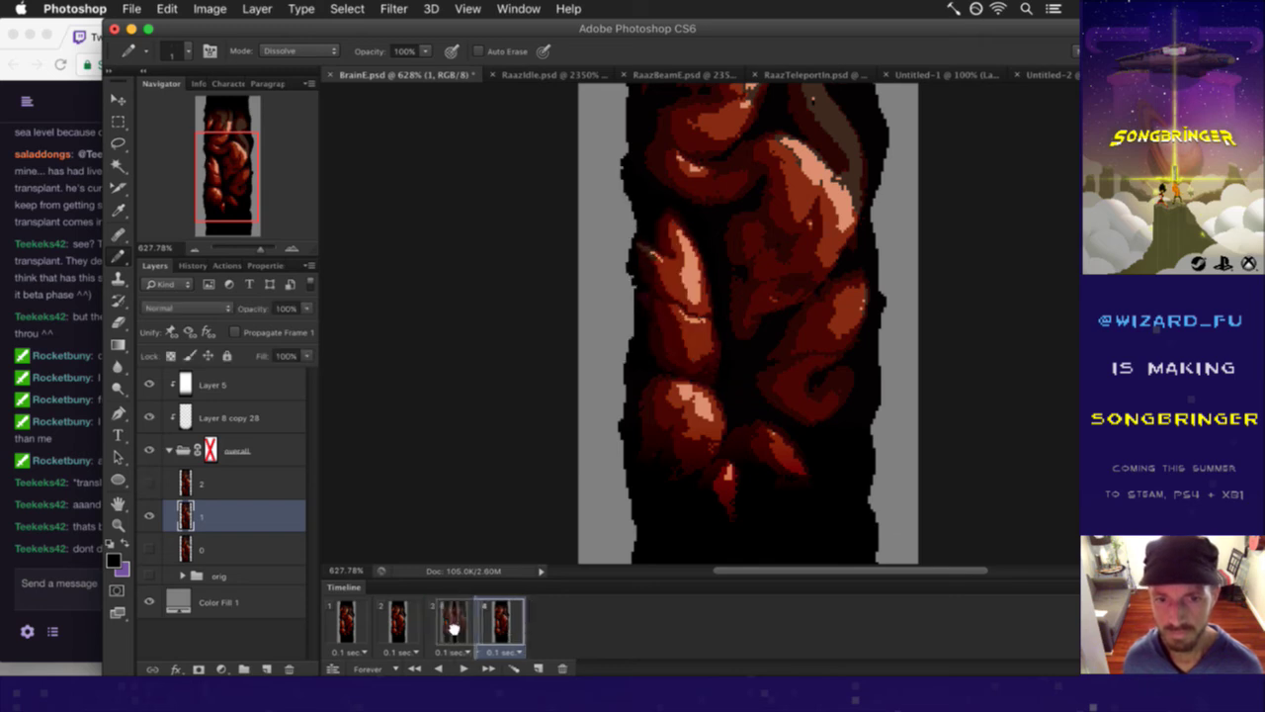
drag(419, 631, 389, 635)
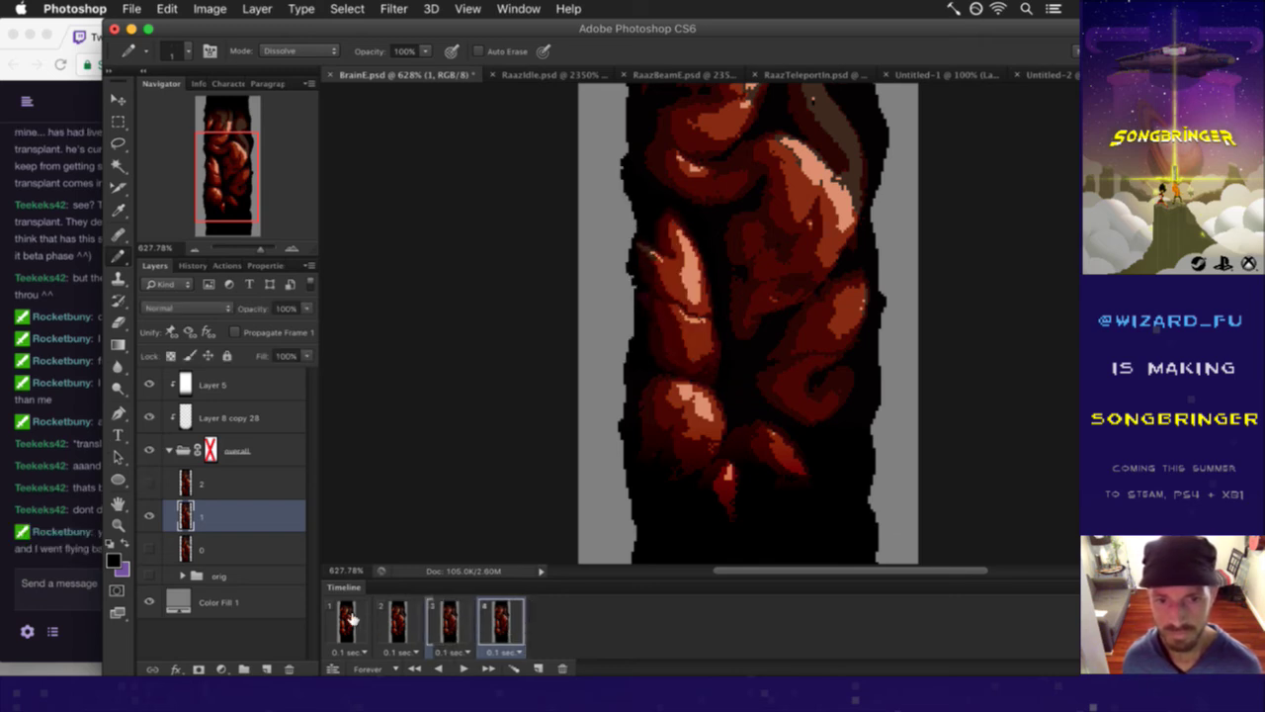
- Play the four-frame animation from the first frame, then return to the first frame
click(351, 621)
click(463, 668)
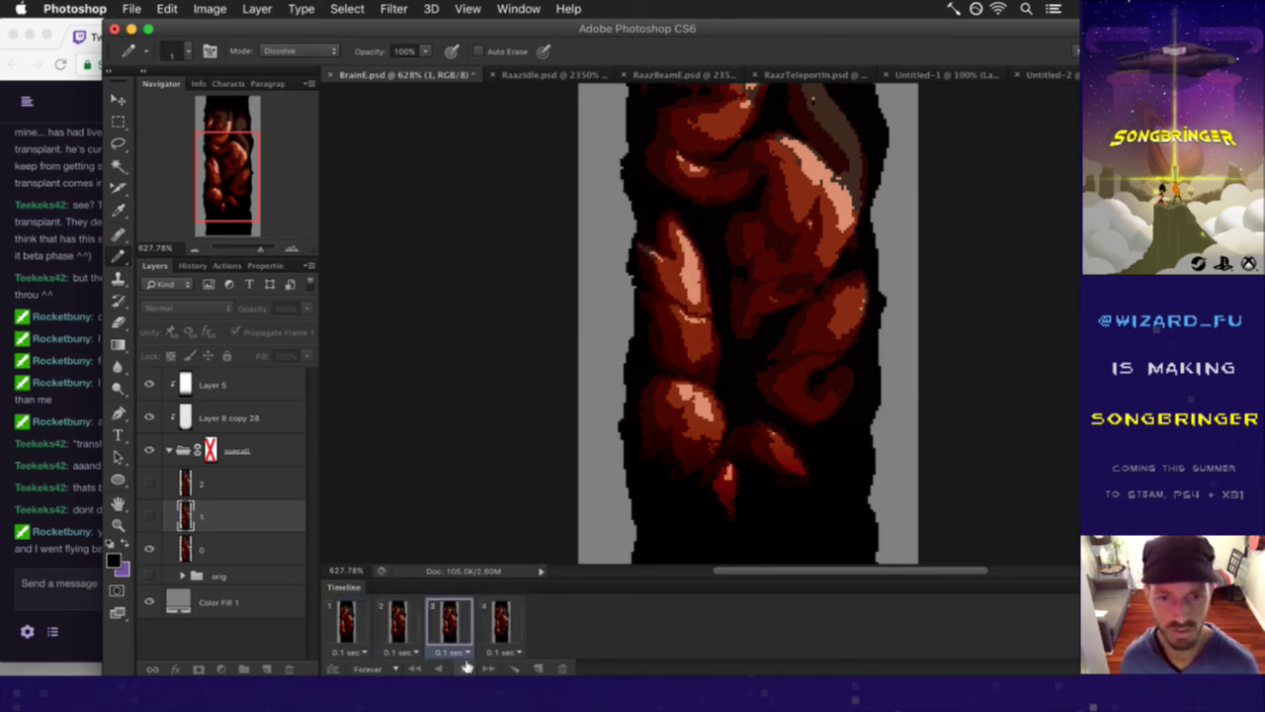
click(354, 625)
- Read the newest viewer messages in the Twitch chat in Chrome, then return to Photoshop
click(63, 550)
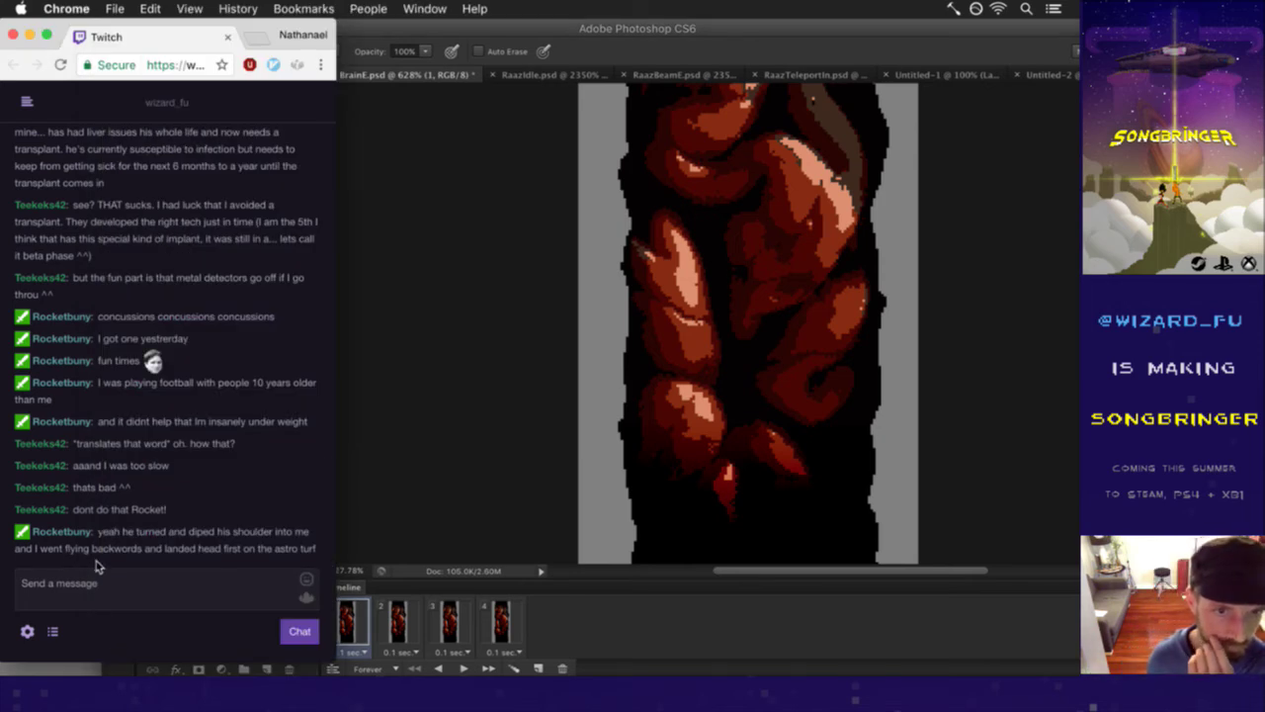
drag(76, 509, 155, 510)
click(173, 511)
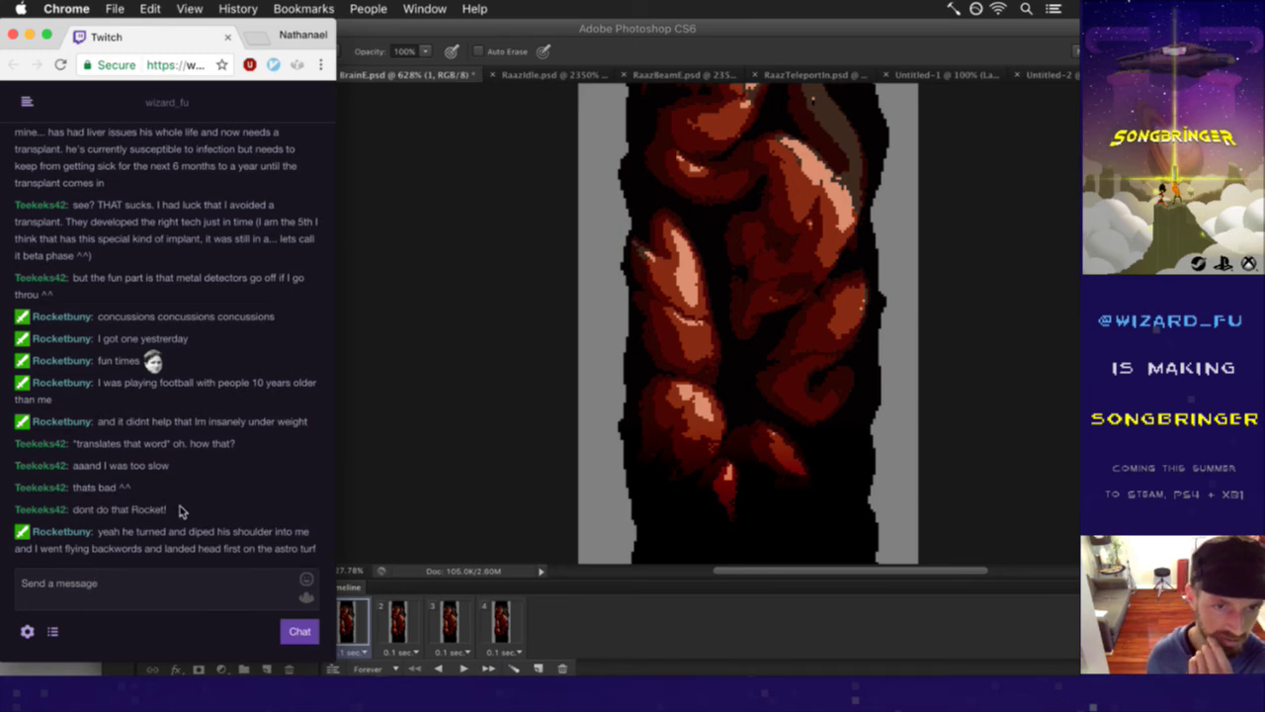
drag(127, 531, 295, 551)
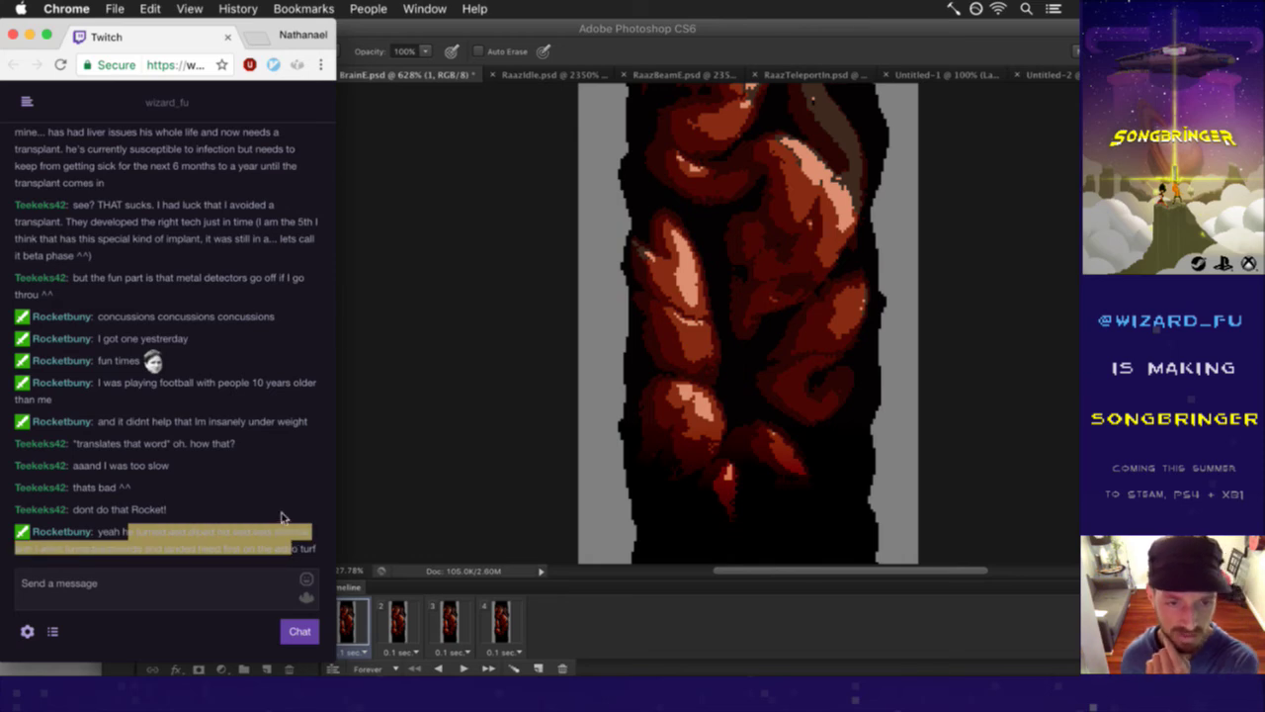
click(267, 516)
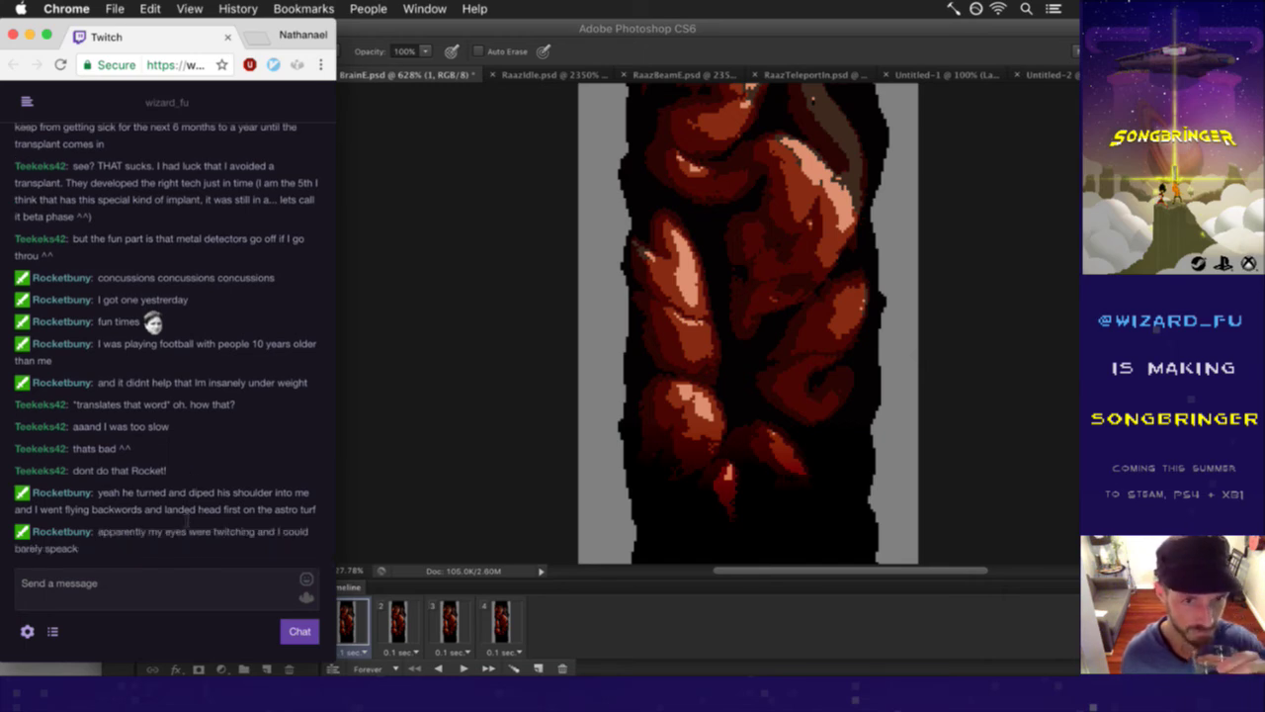
drag(141, 529, 176, 554)
click(202, 559)
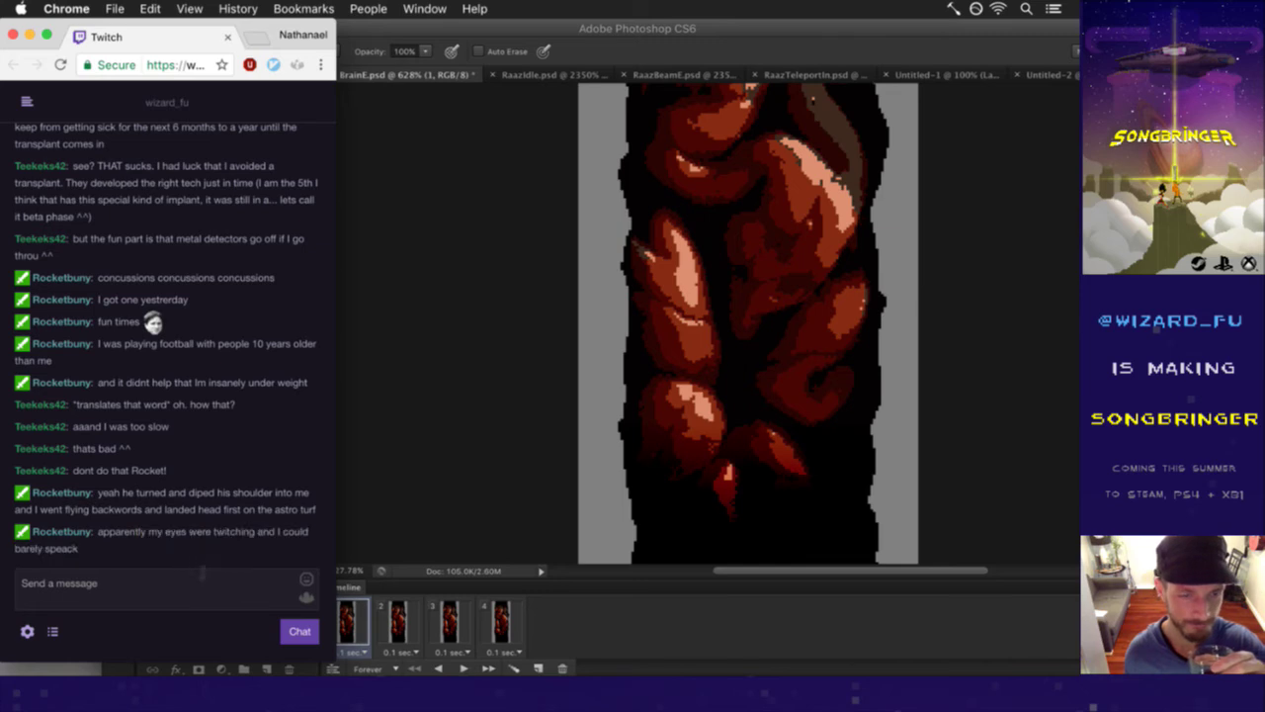
click(381, 465)
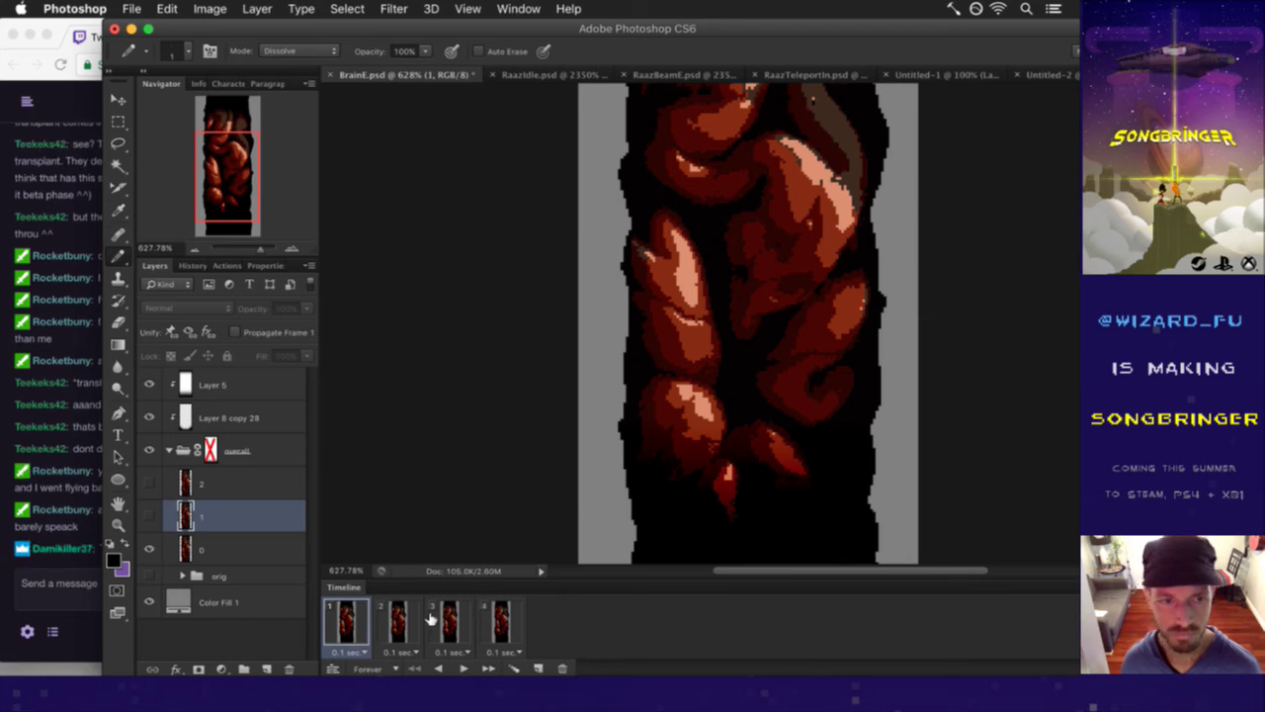
click(69, 534)
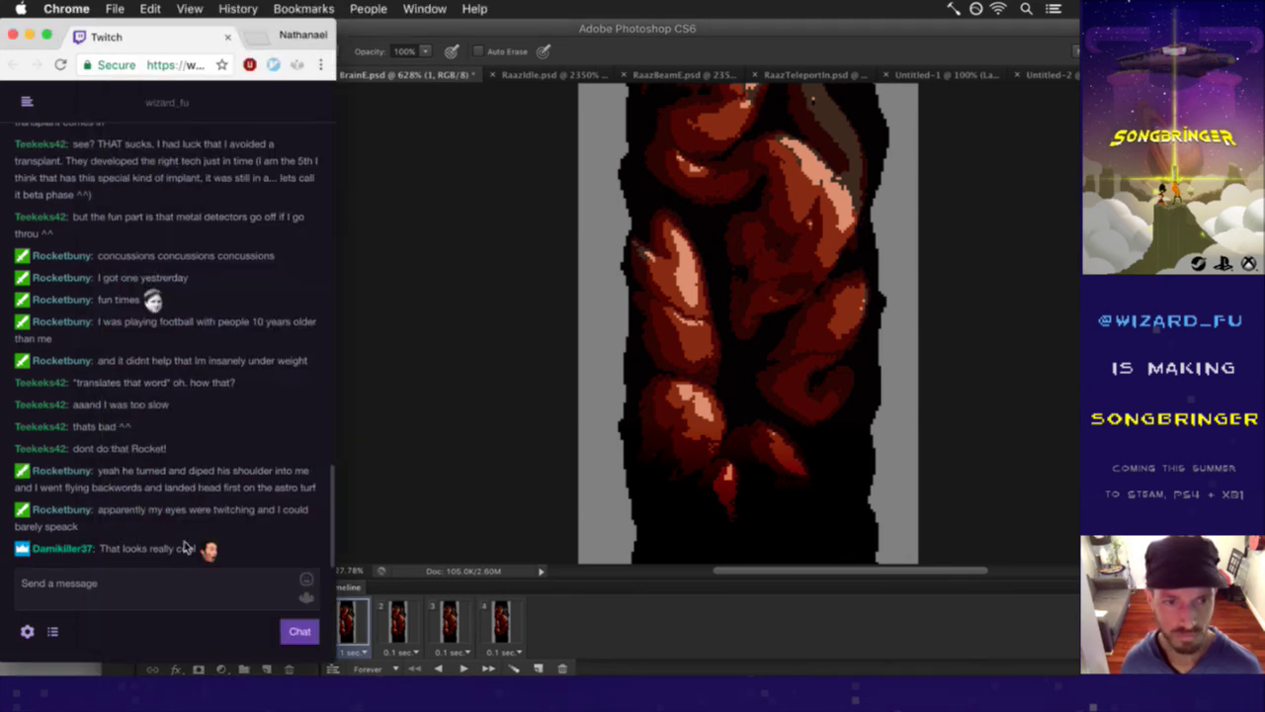
click(492, 461)
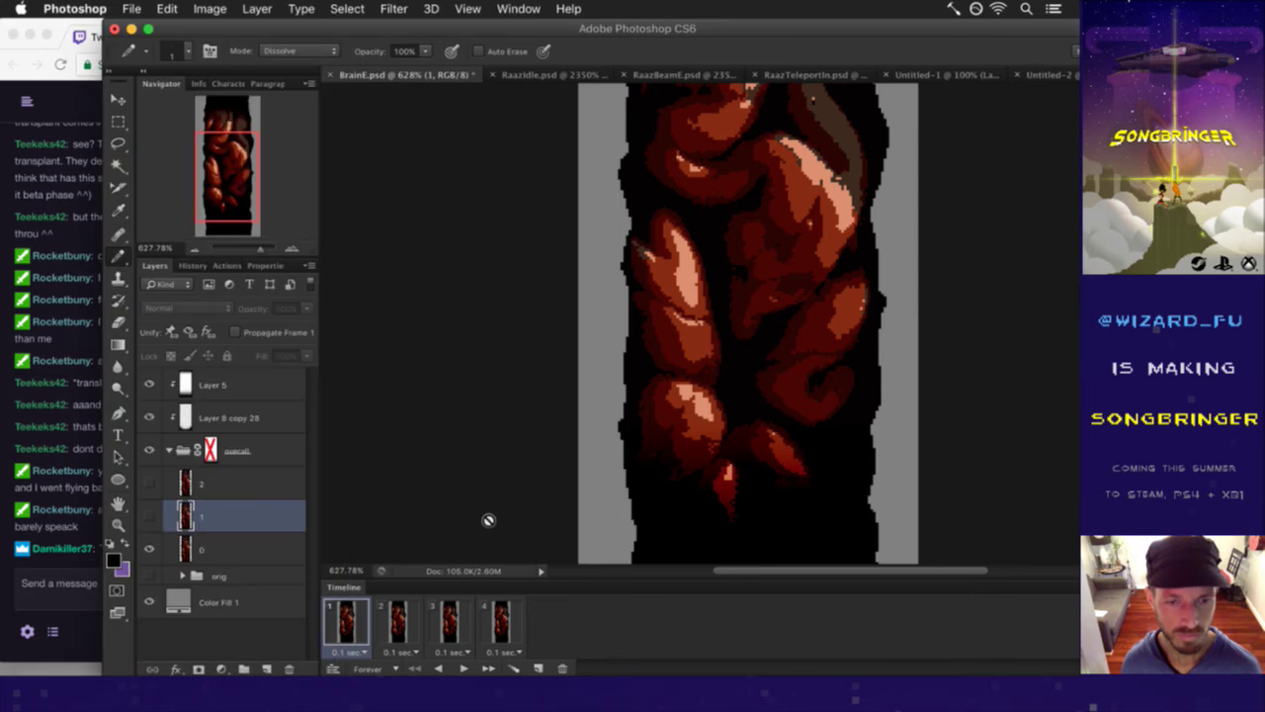
- Play the rearranged four-frame loop, stop it, and compare the first two frames
click(465, 667)
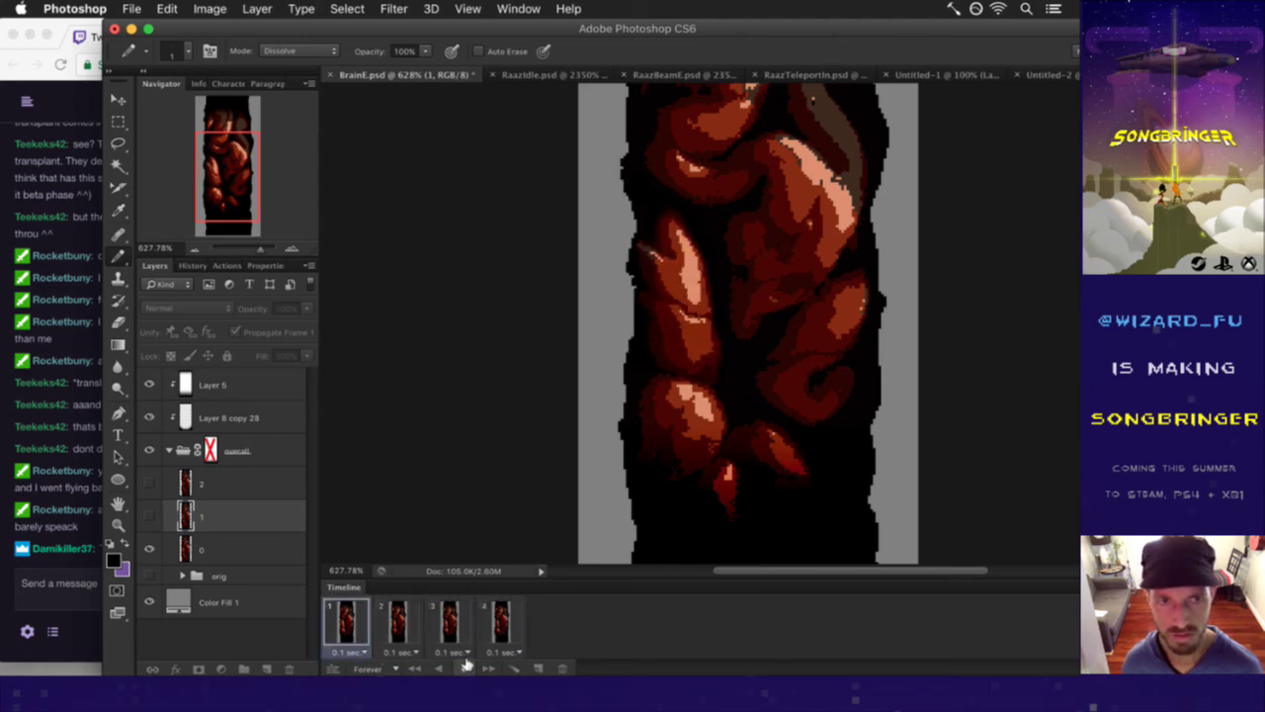
click(466, 665)
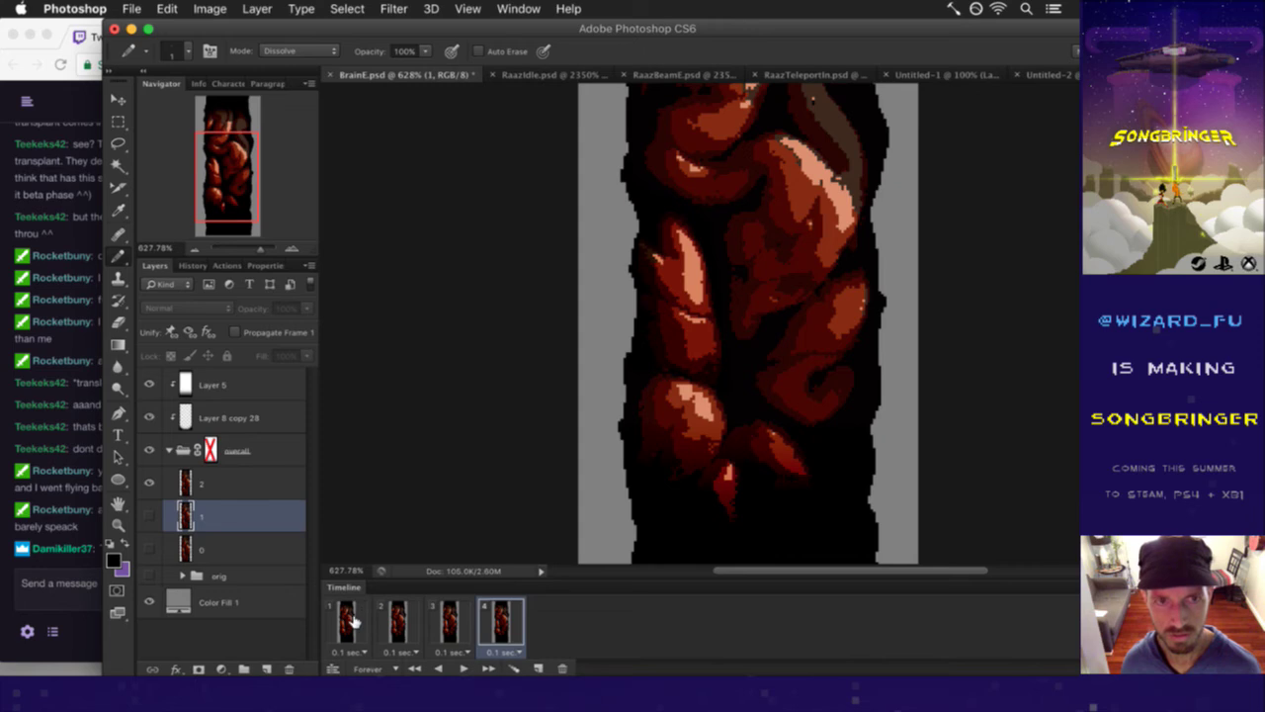
click(353, 620)
click(404, 630)
- Lasso the lower-right lobe on layer 1 in the third frame, including the column's edge beside it
click(453, 631)
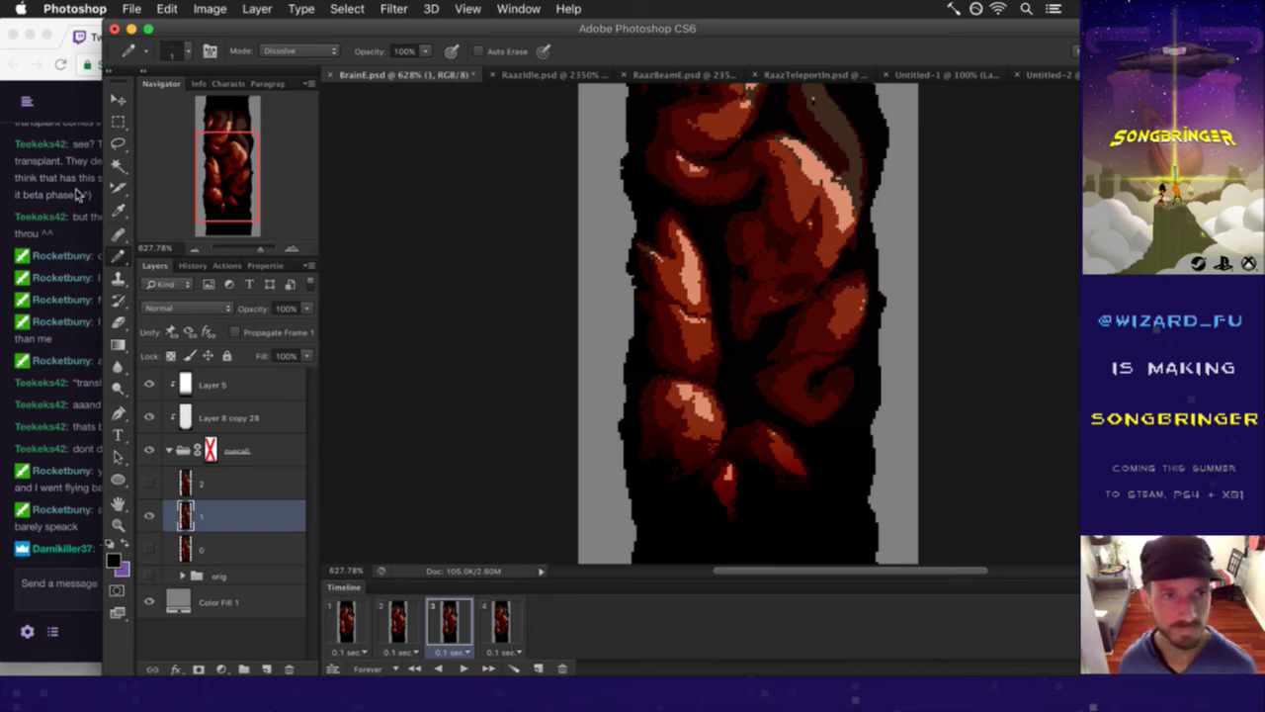
key(l)
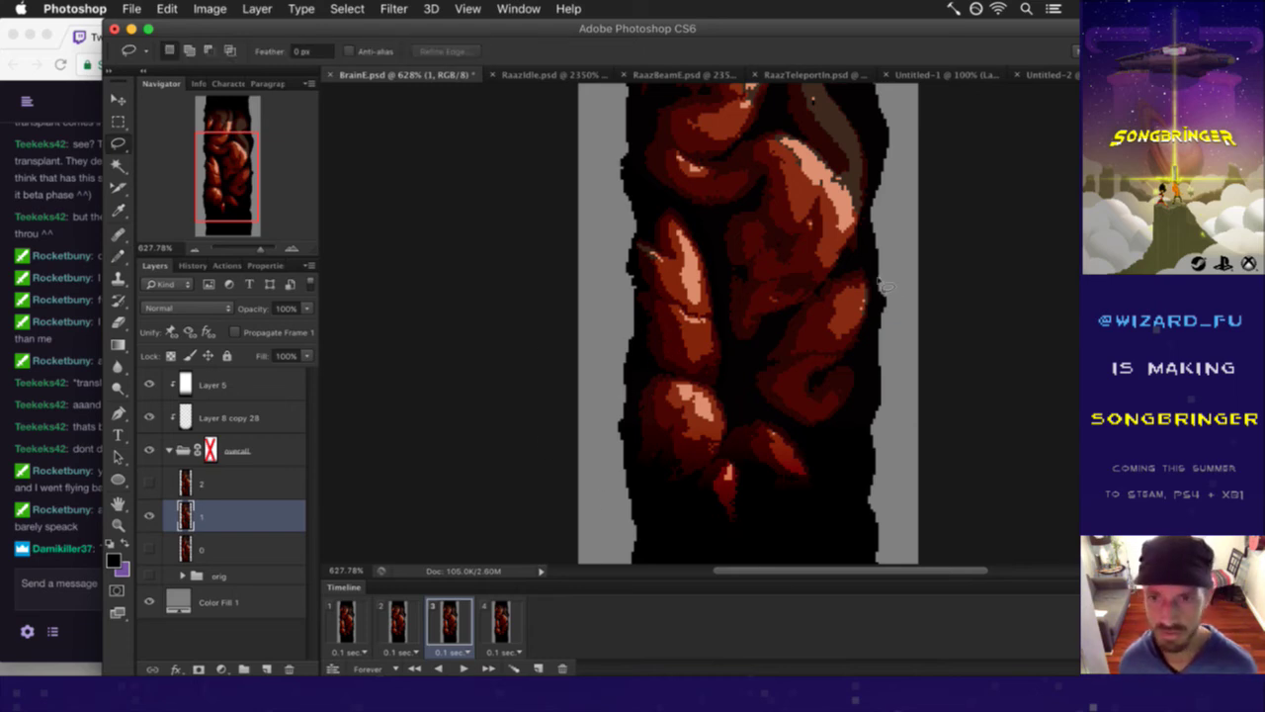
mouse_move(885, 247)
mouse_down()
mouse_move(741, 351)
mouse_move(740, 388)
mouse_move(809, 426)
mouse_move(834, 423)
mouse_move(896, 362)
mouse_move(901, 312)
mouse_move(882, 239)
mouse_move(846, 425)
mouse_up()
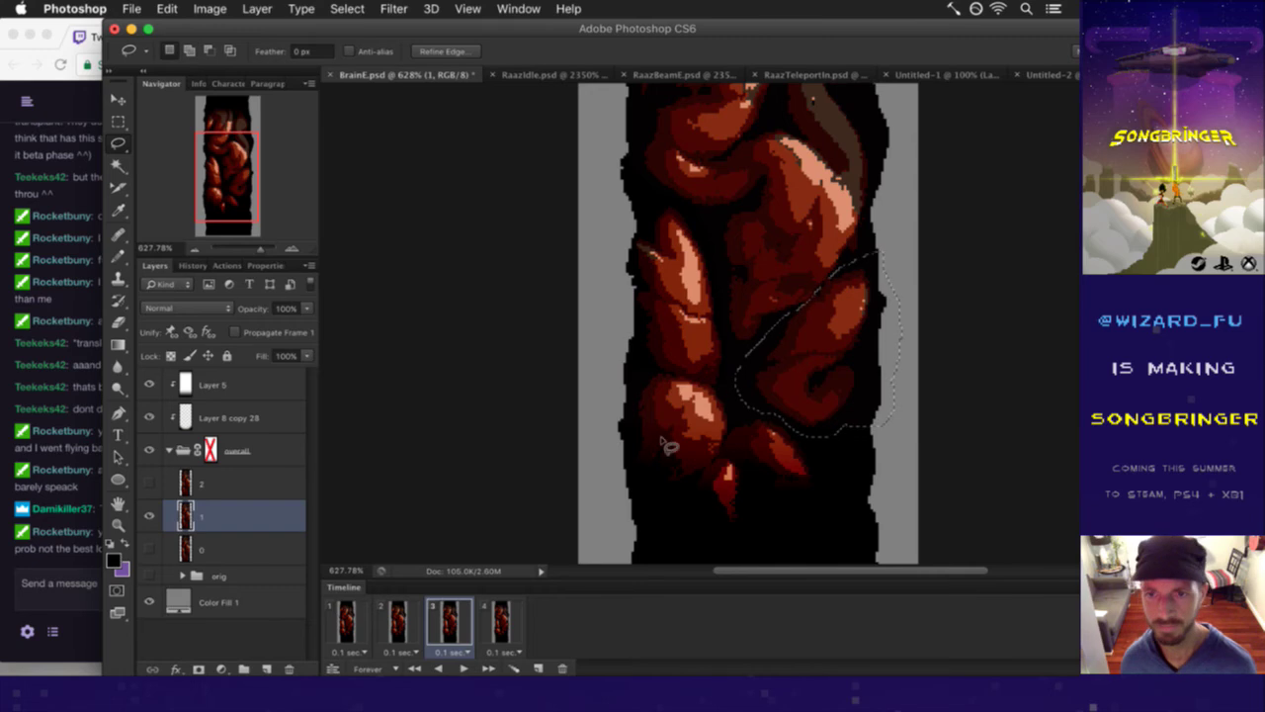
- Check the latest message in the Twitch chat in Chrome and switch back to Photoshop
click(73, 571)
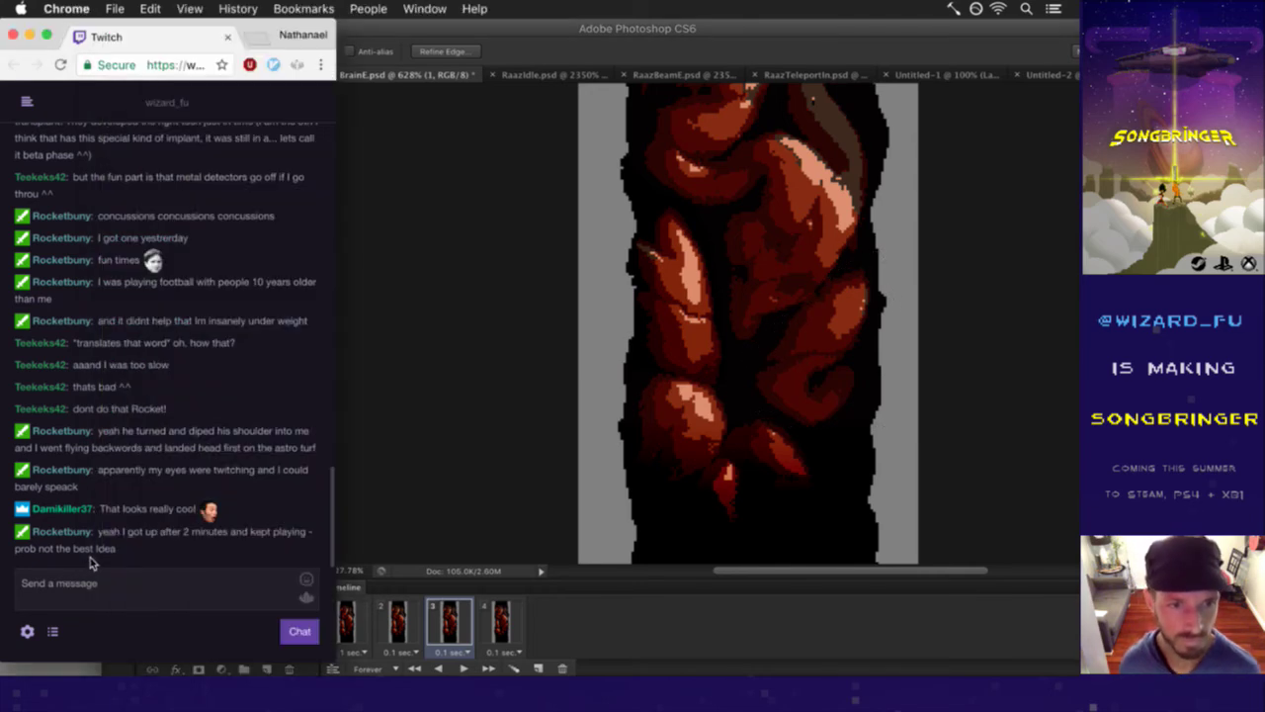
drag(120, 533, 160, 545)
click(161, 545)
click(921, 115)
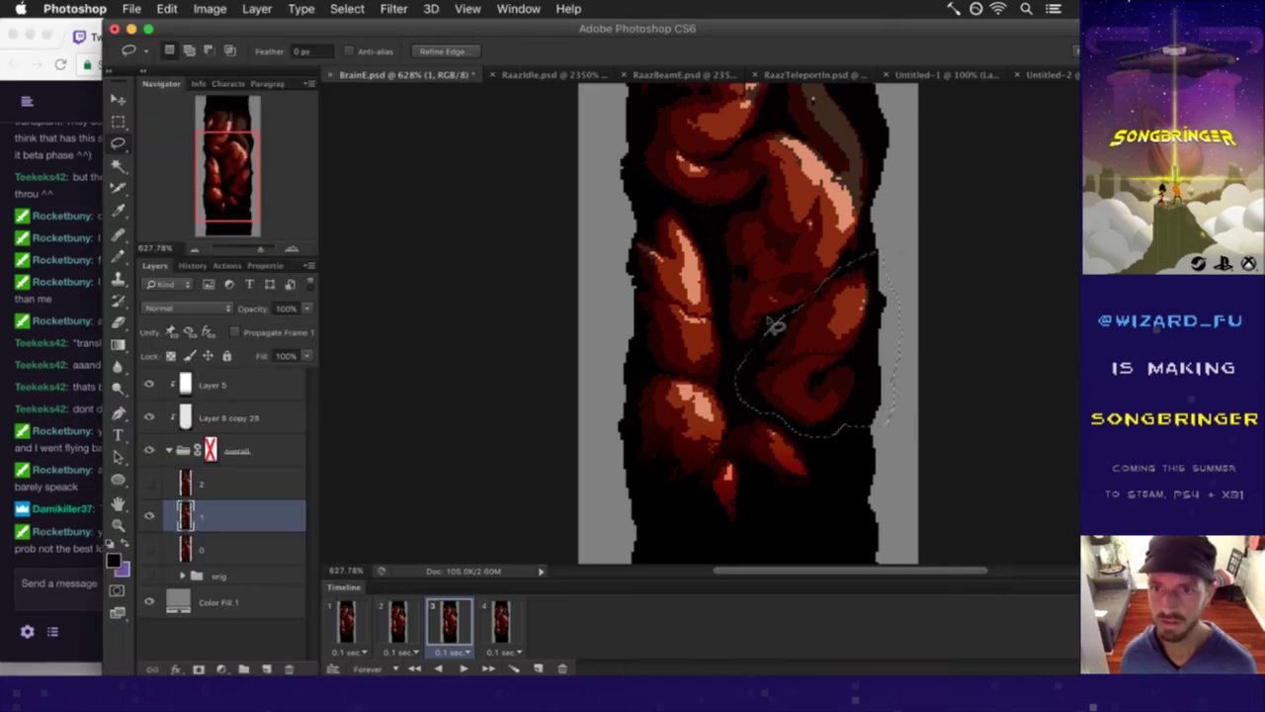
- Warp the selected lower-right lobe on layer 1 inward and upward in the third frame and apply the transform
key(v)
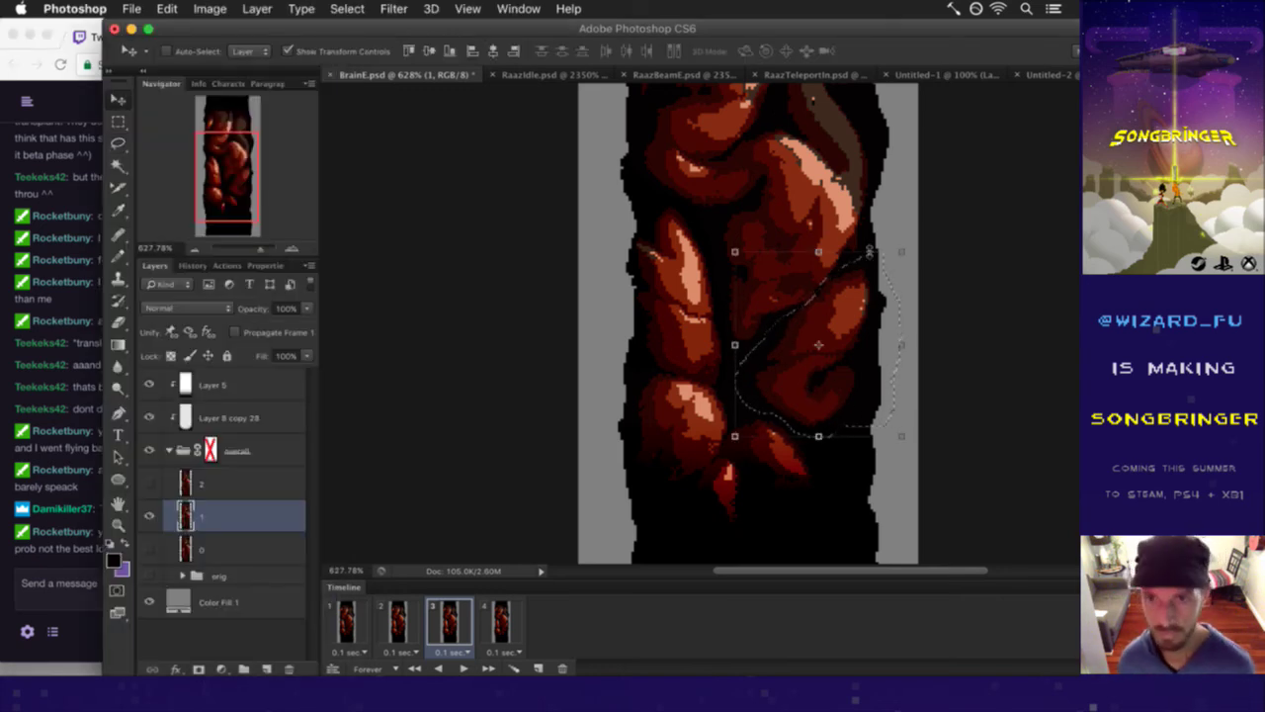
key(super+t)
click(901, 51)
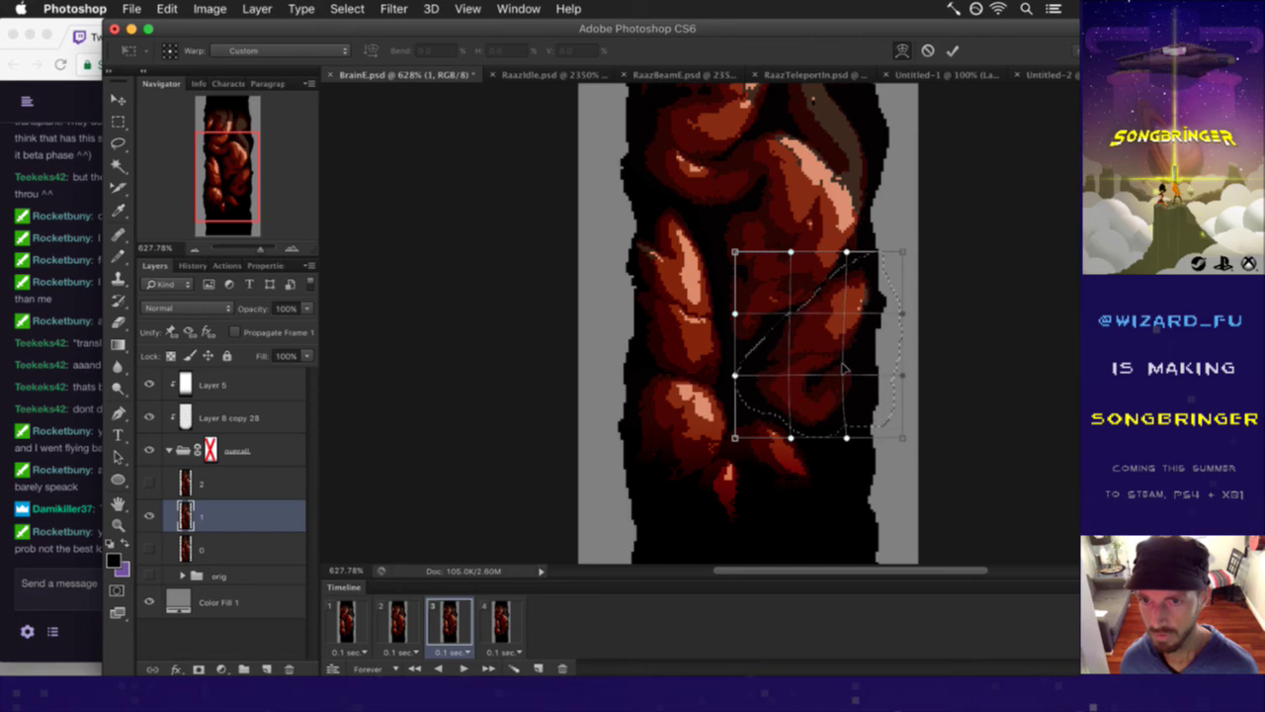
drag(845, 368, 822, 350)
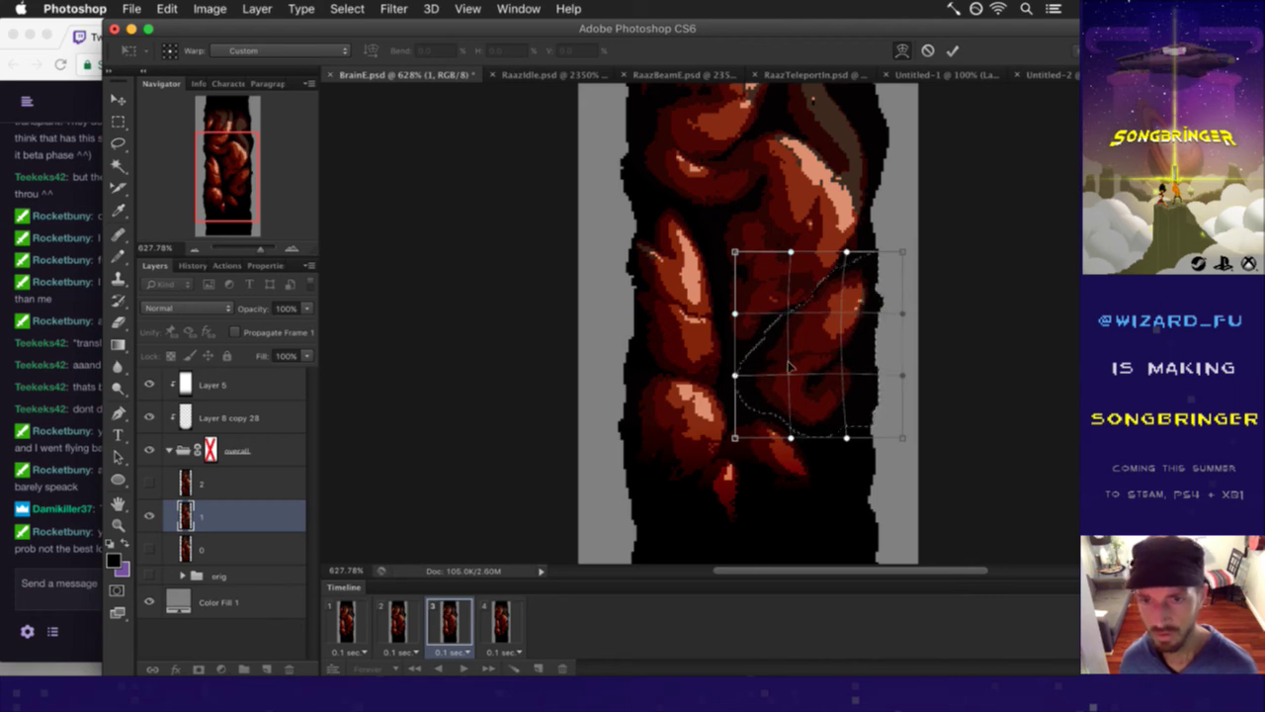
drag(790, 363, 793, 310)
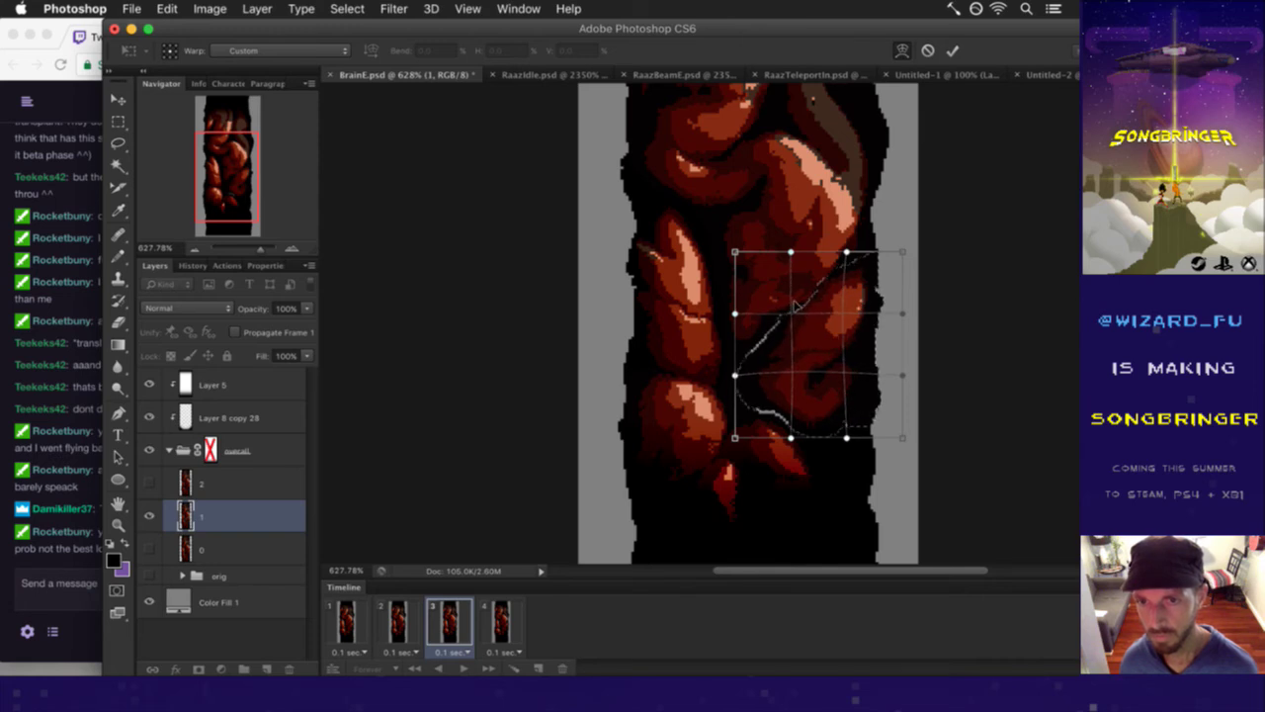
click(952, 50)
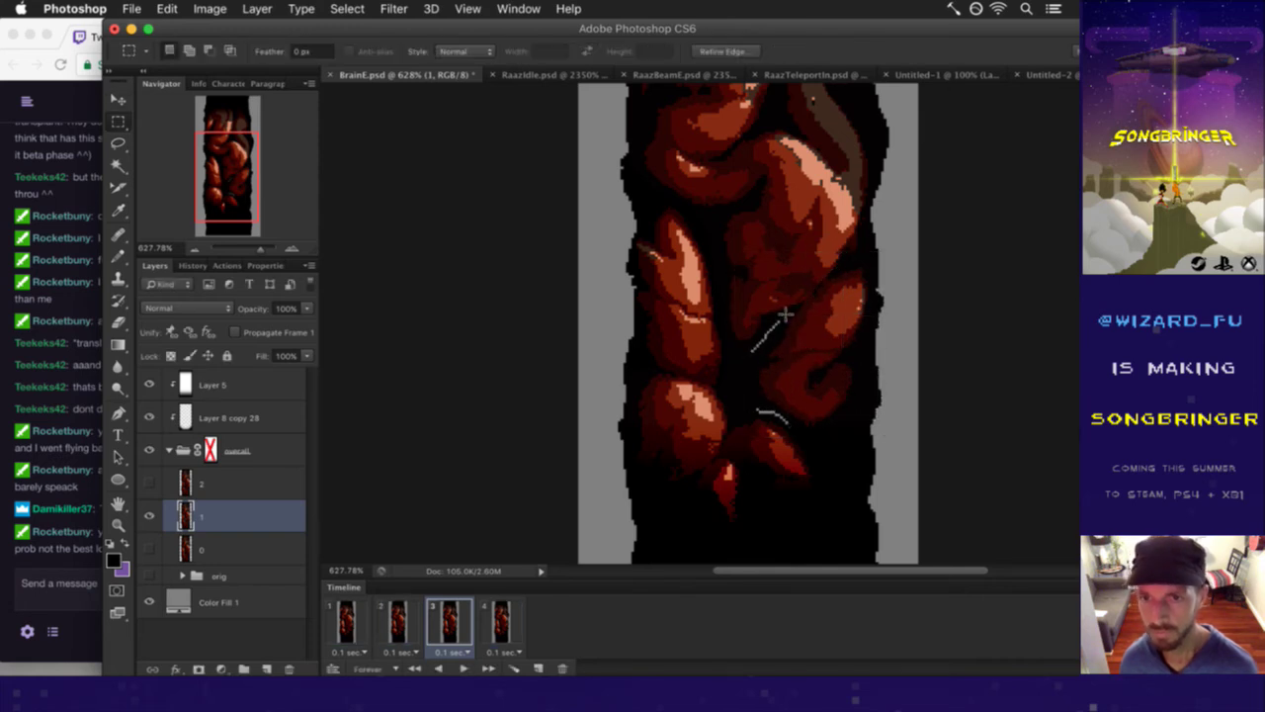
- Undo the pencil touch-up to restore the lobe's selection, and darken the lobe using Levels with a black input of 9
key(b)
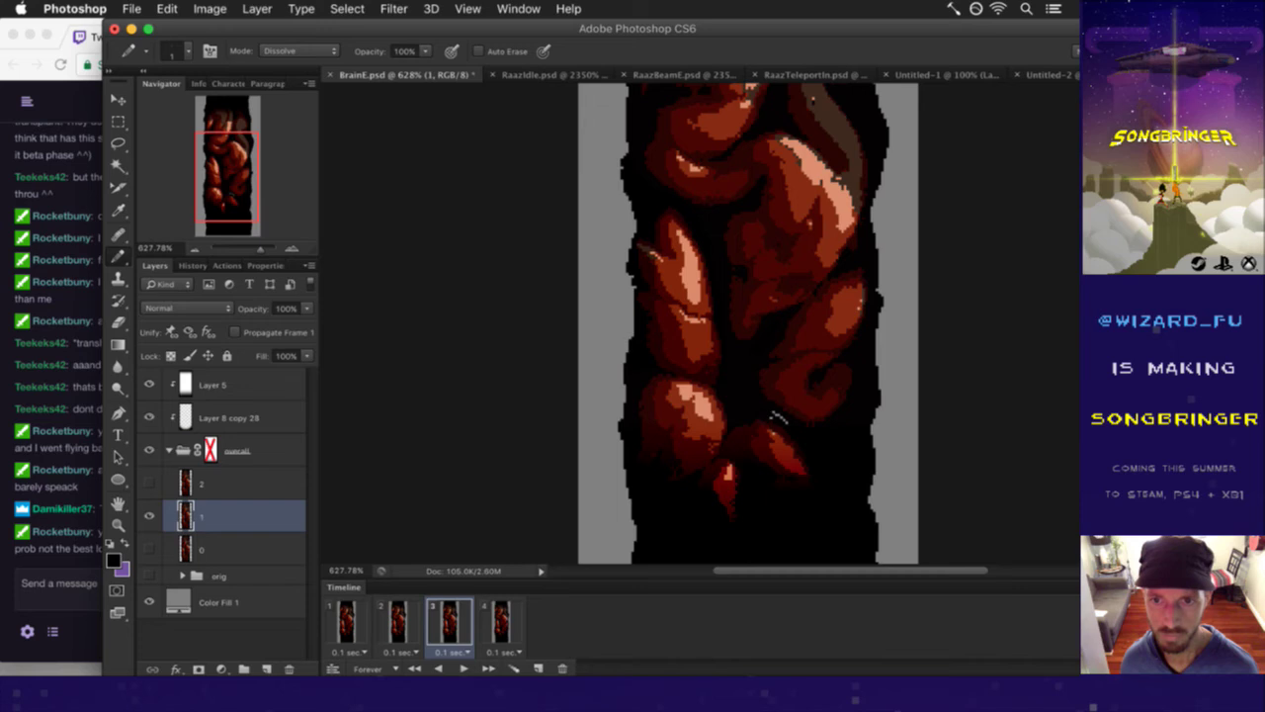
key(super+z)
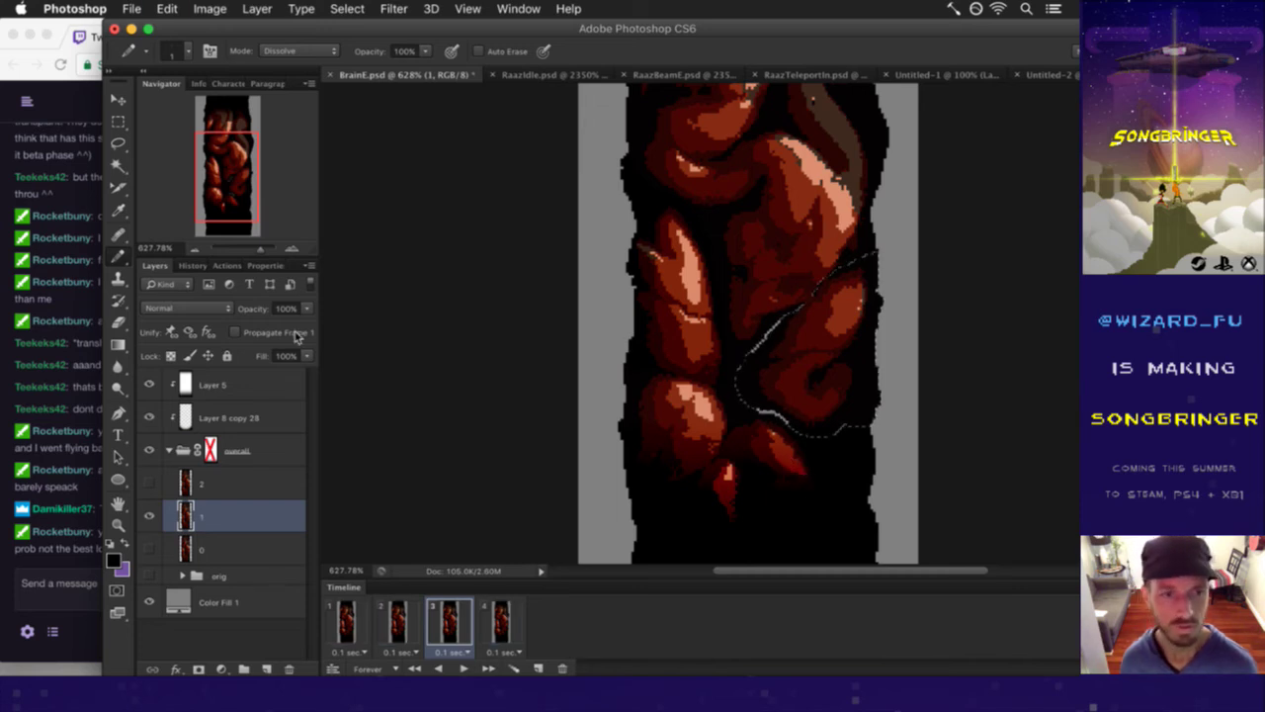
click(211, 8)
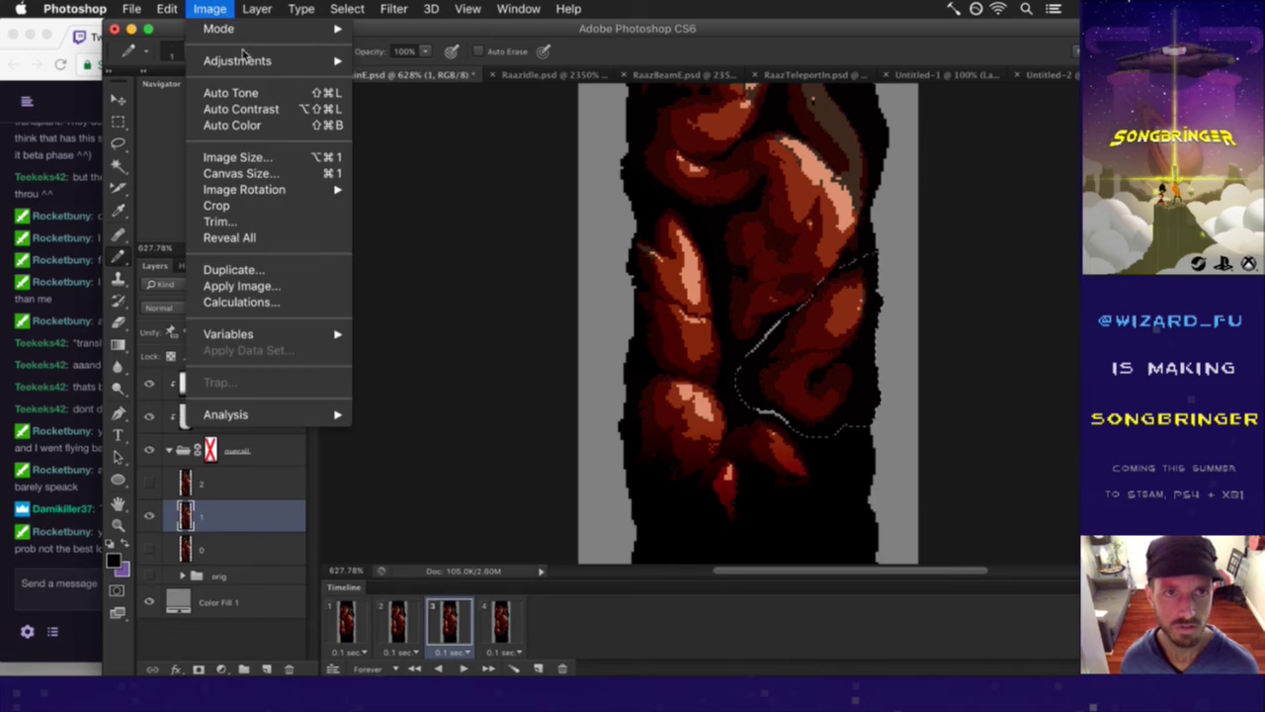
mouse_move(253, 62)
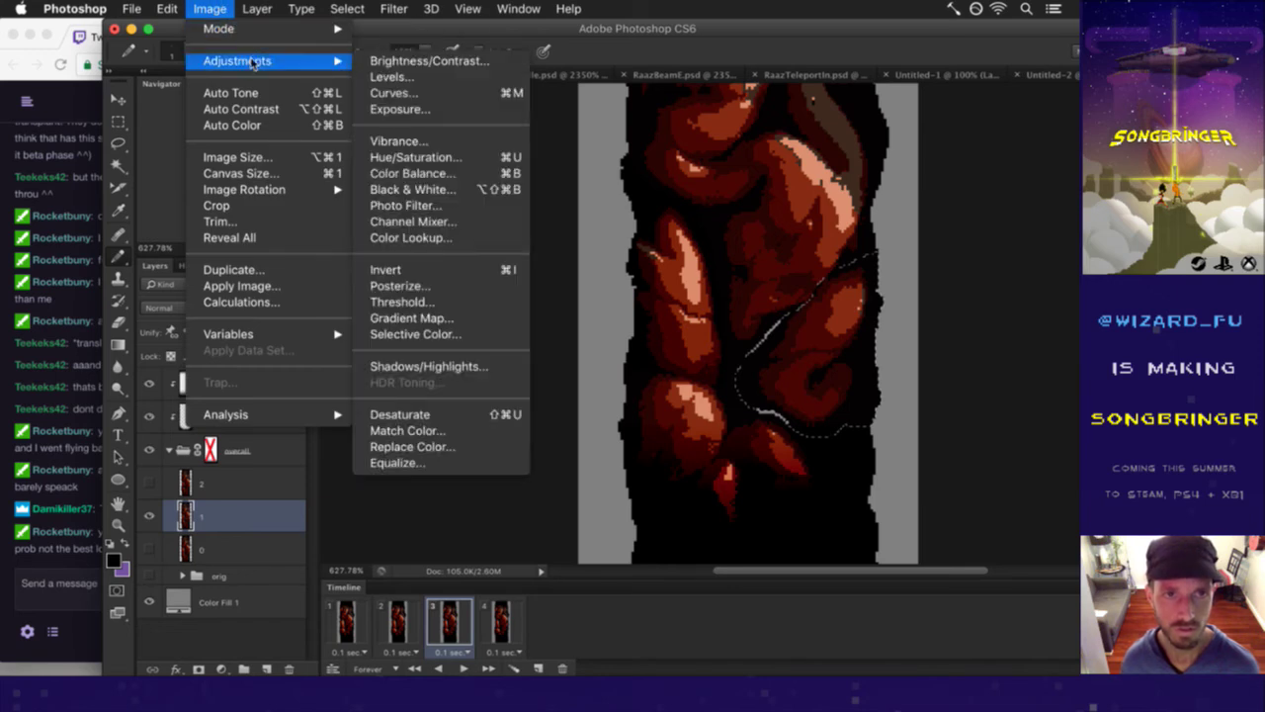
click(396, 78)
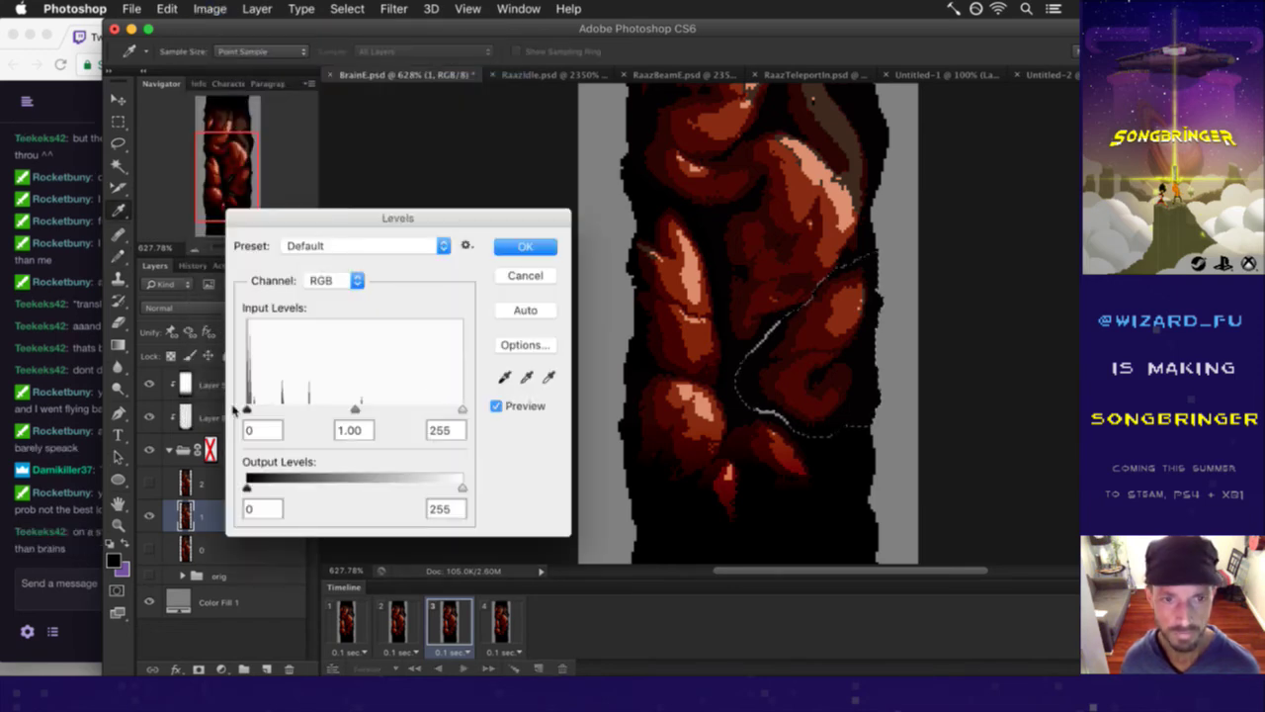
drag(248, 410, 254, 413)
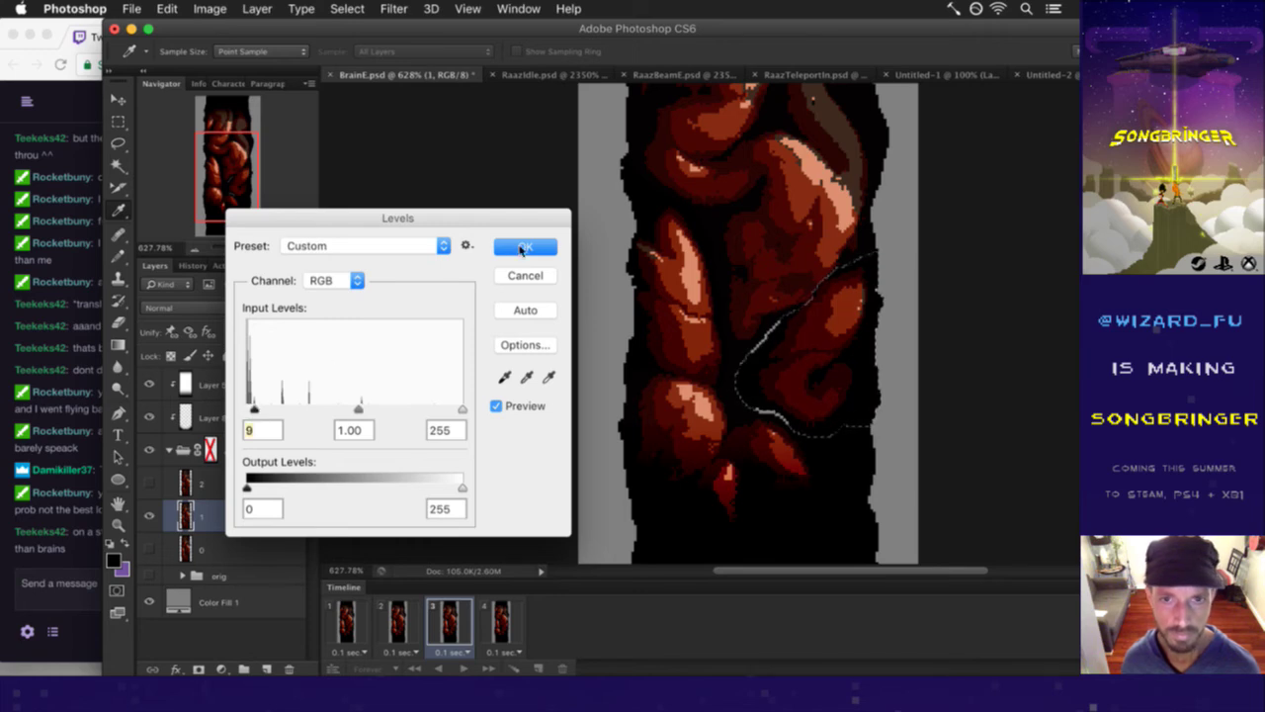
click(530, 250)
- Read the newest viewer messages about knockouts in the Twitch chat in Chrome, then return to Photoshop
click(56, 531)
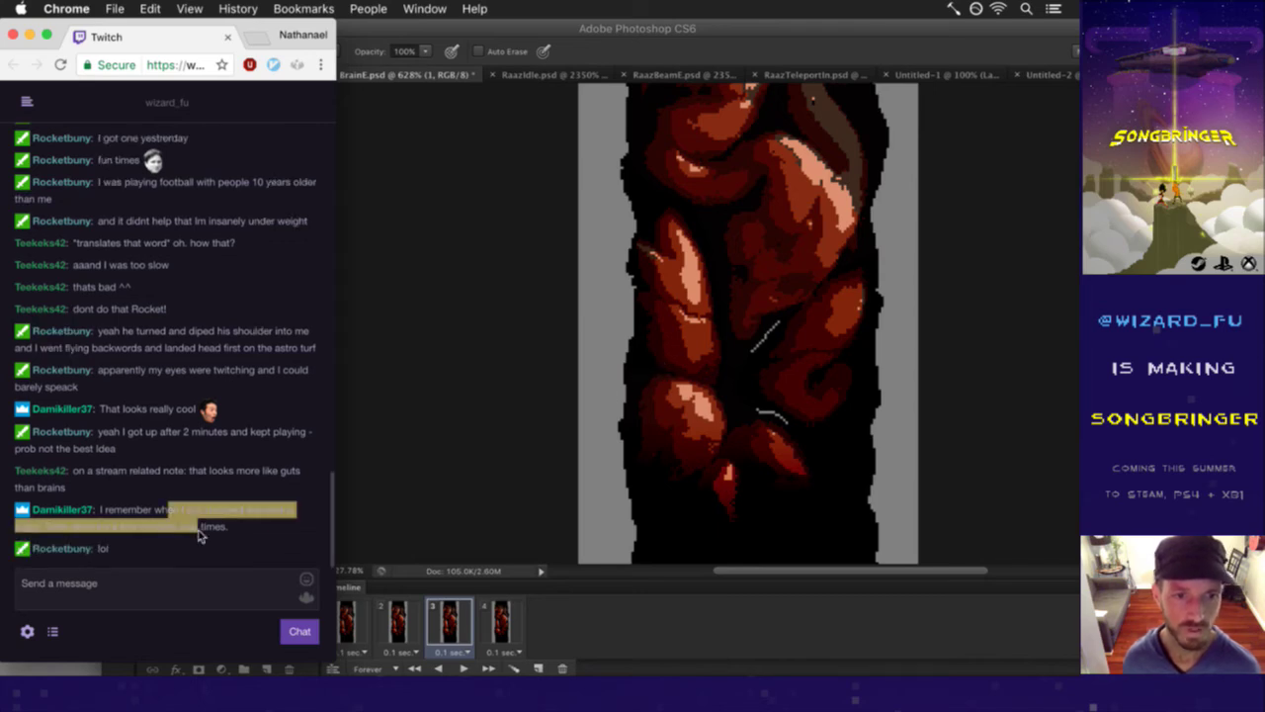
click(524, 422)
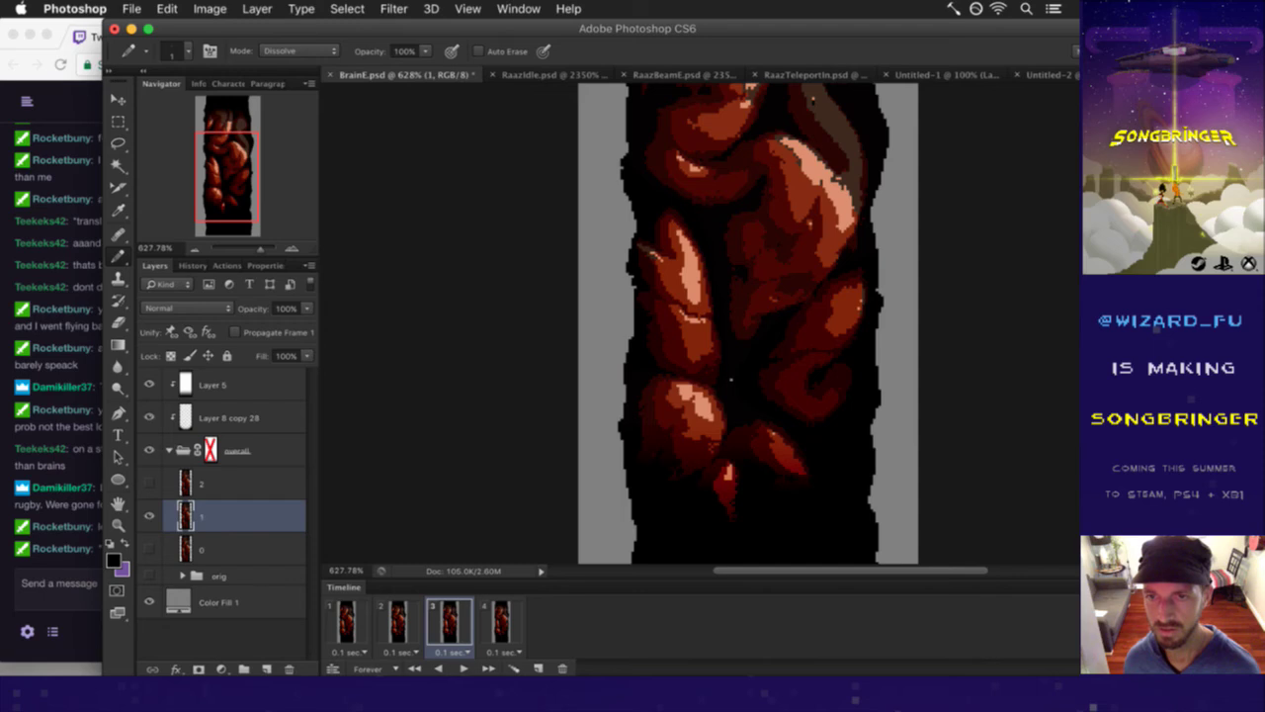
- Compare the second, third and fourth timeline frames by stepping through them twice
click(412, 620)
click(451, 623)
click(501, 621)
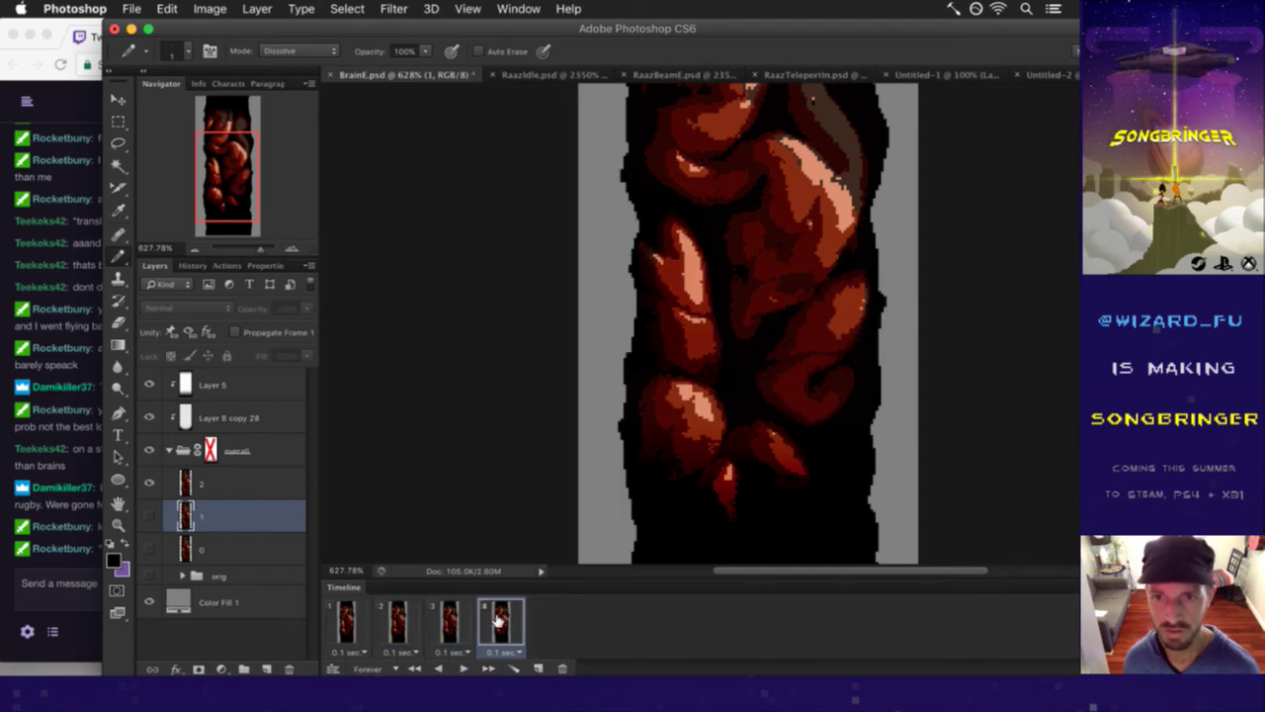
click(404, 615)
click(461, 621)
click(500, 621)
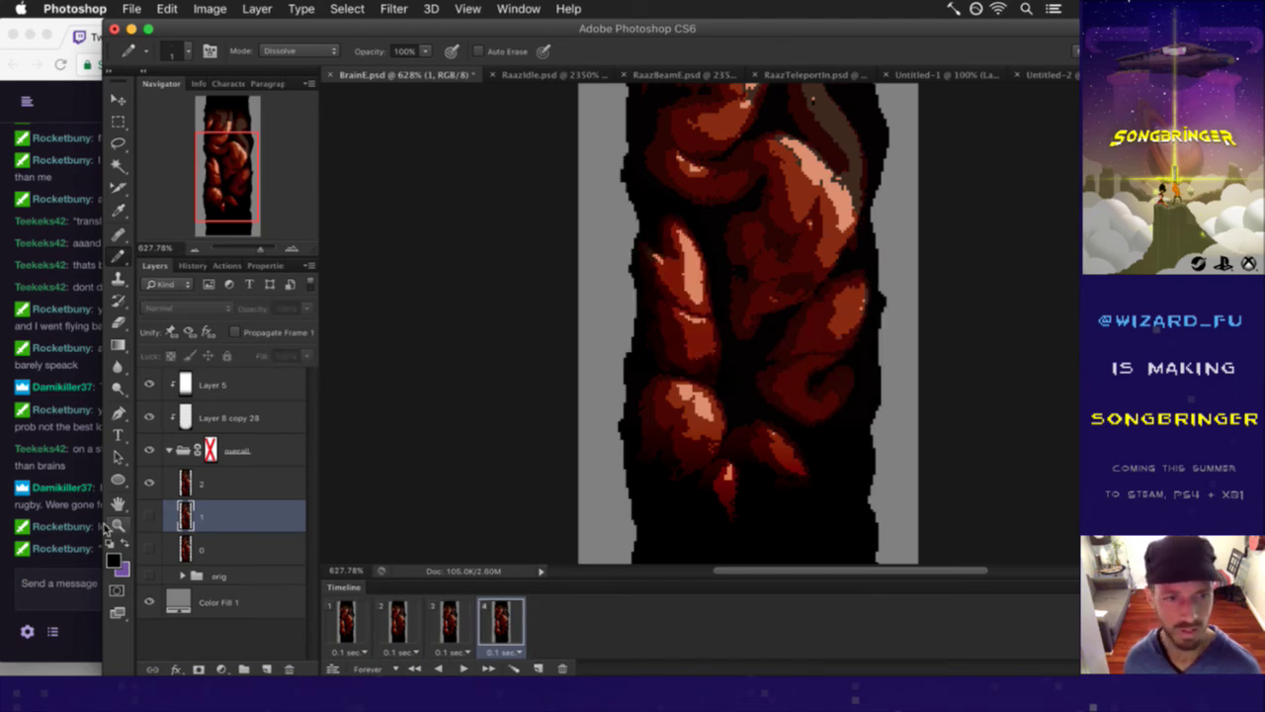
- Check the Twitch chat in Chrome for new replies and switch back to Photoshop
click(91, 579)
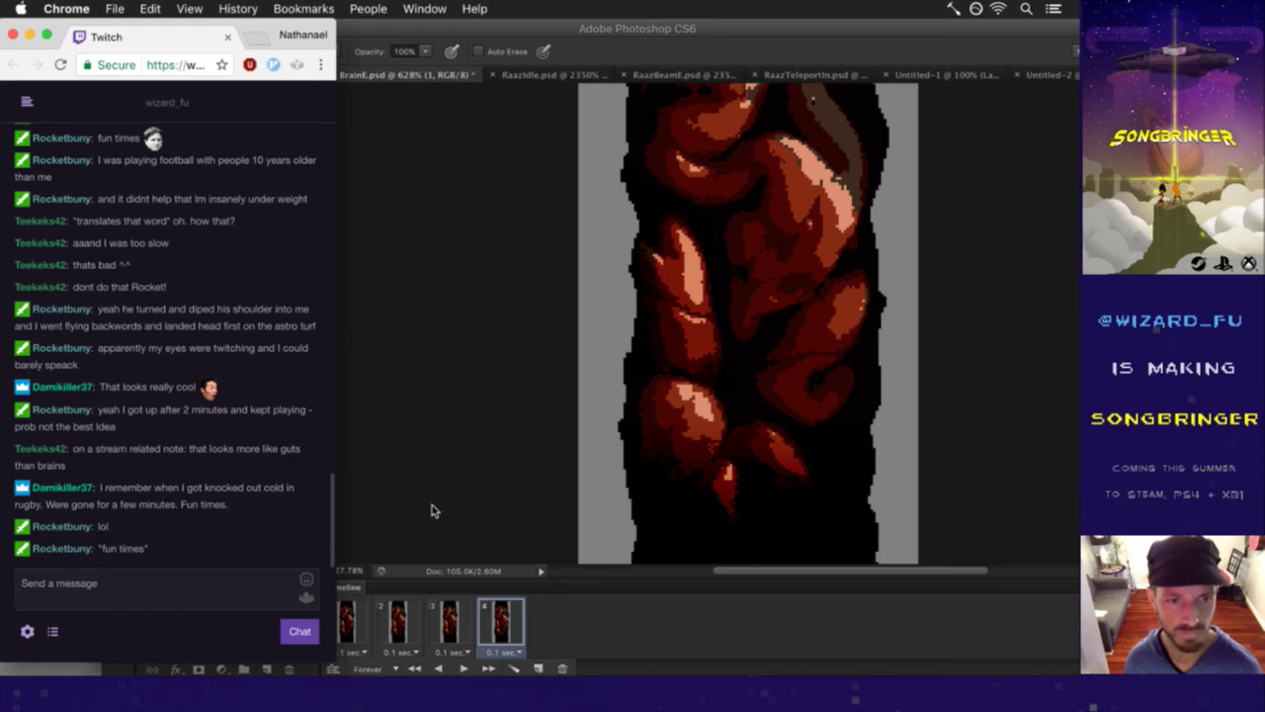
click(431, 511)
click(71, 542)
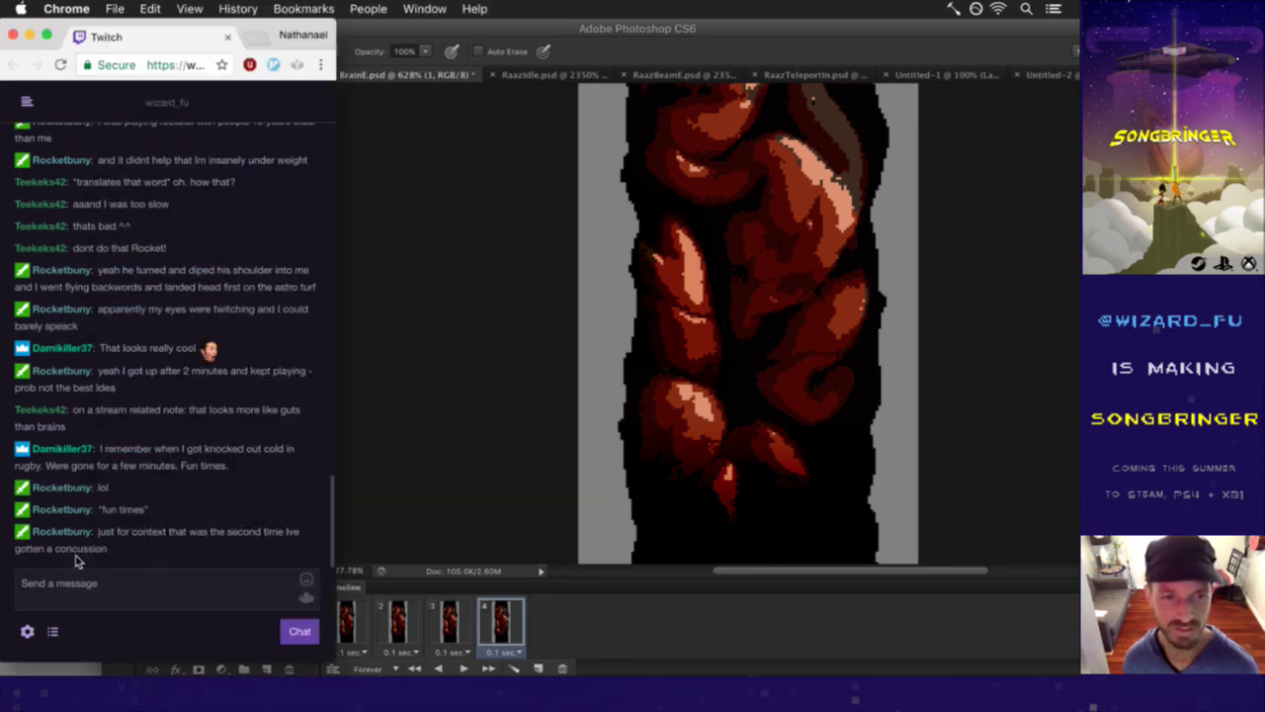
click(444, 467)
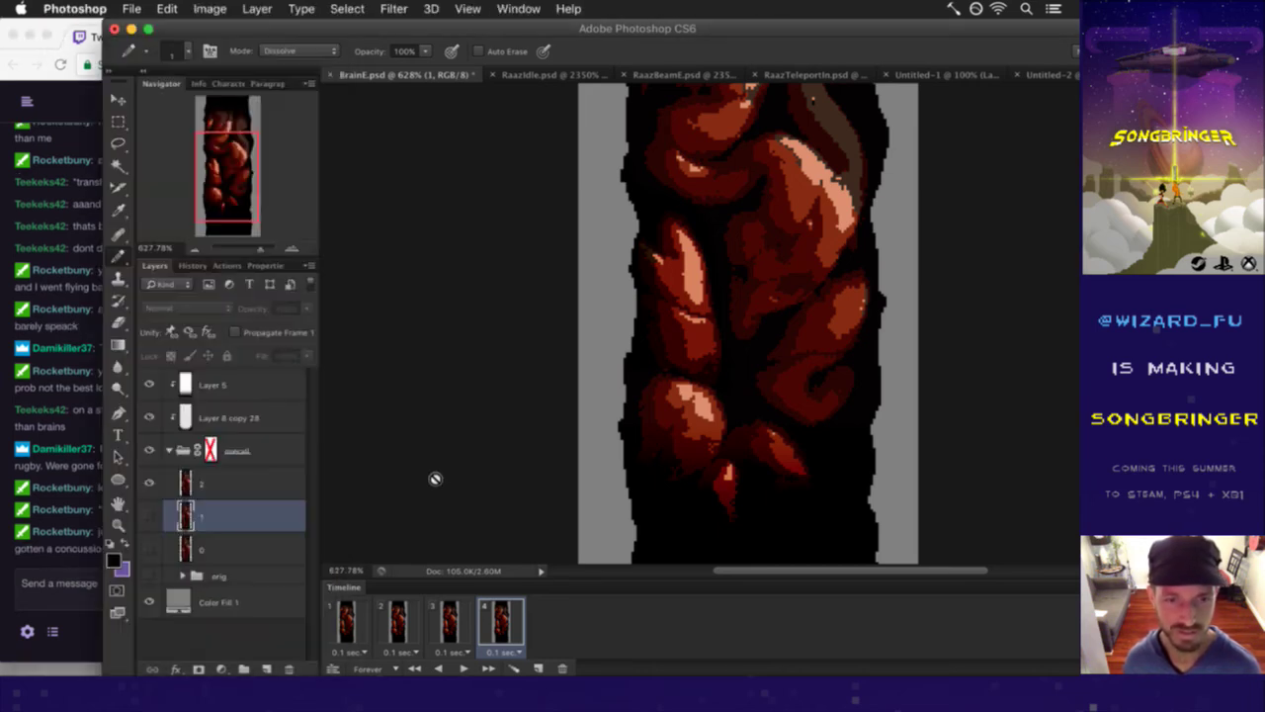
- Lasso the lower-right lobe on layer 2 in the fourth frame, including the column's edge beside it
click(183, 482)
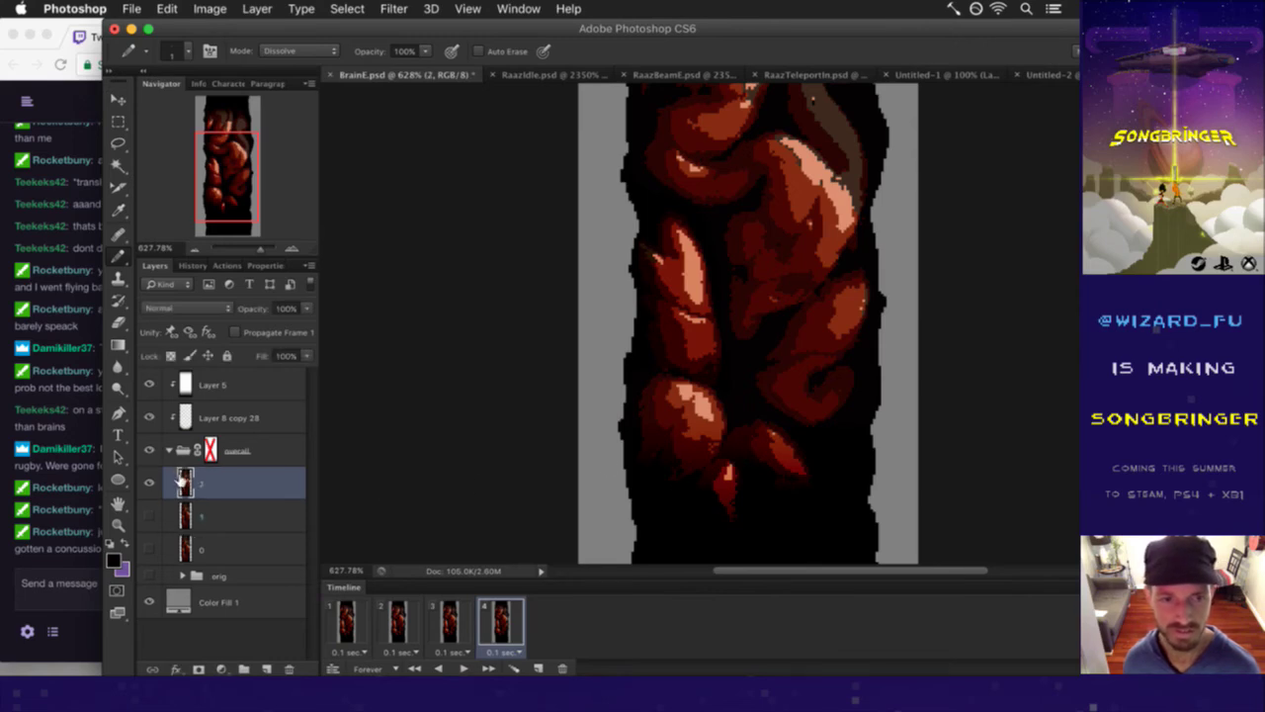
key(l)
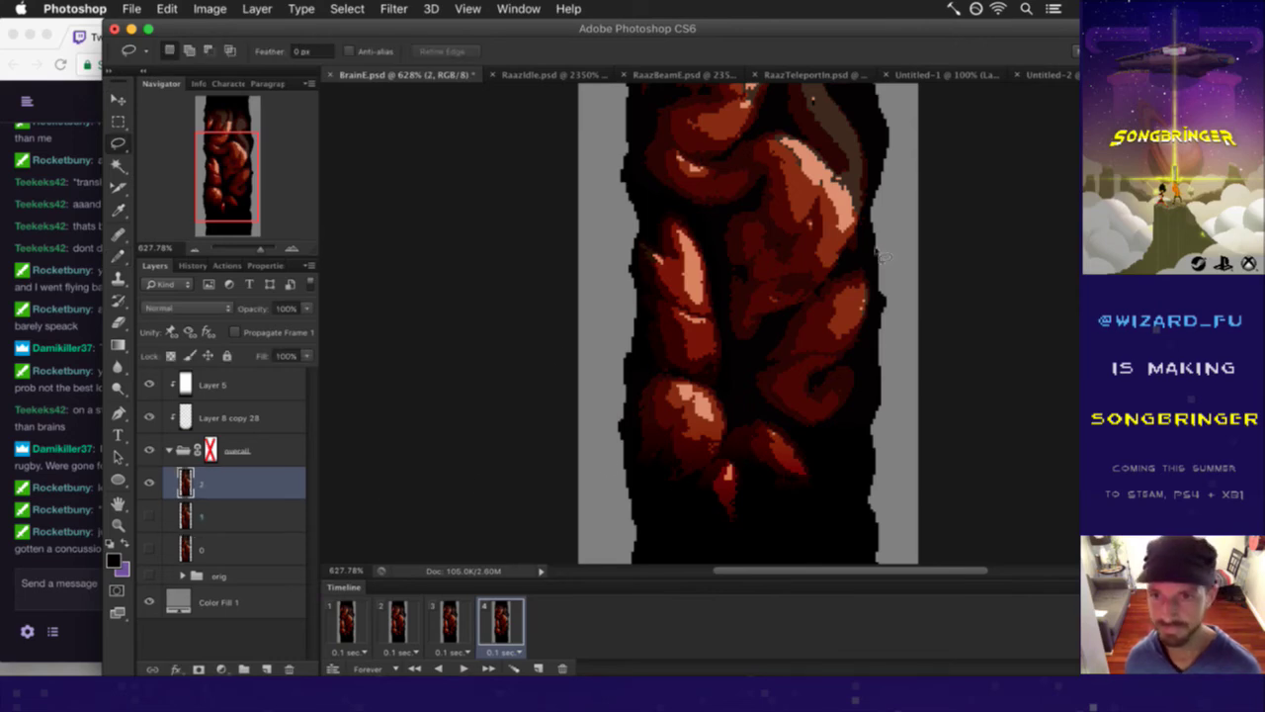
mouse_move(873, 252)
mouse_down()
mouse_move(819, 271)
mouse_move(744, 356)
mouse_move(756, 394)
mouse_move(796, 419)
mouse_move(893, 409)
mouse_move(896, 235)
mouse_up()
- Warp the selected lobe on layer 2 in the fourth frame, apply the transform, and keep the lobe selected
key(v)
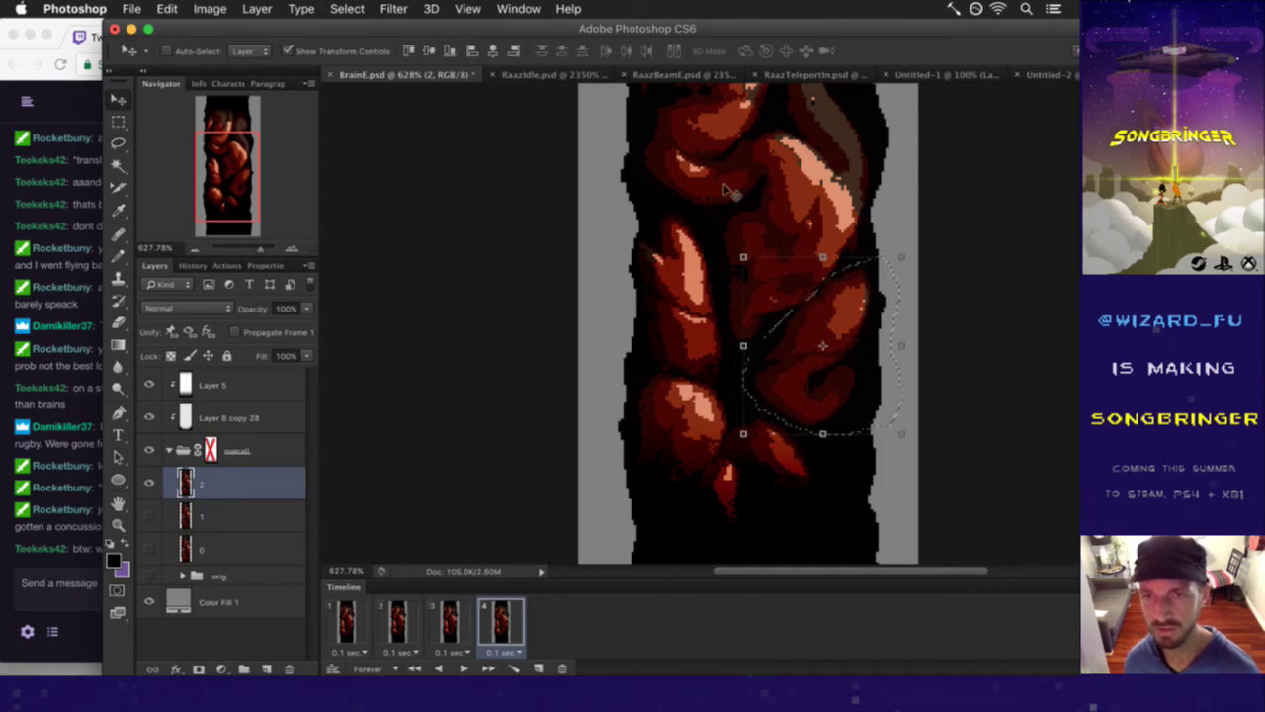
click(900, 258)
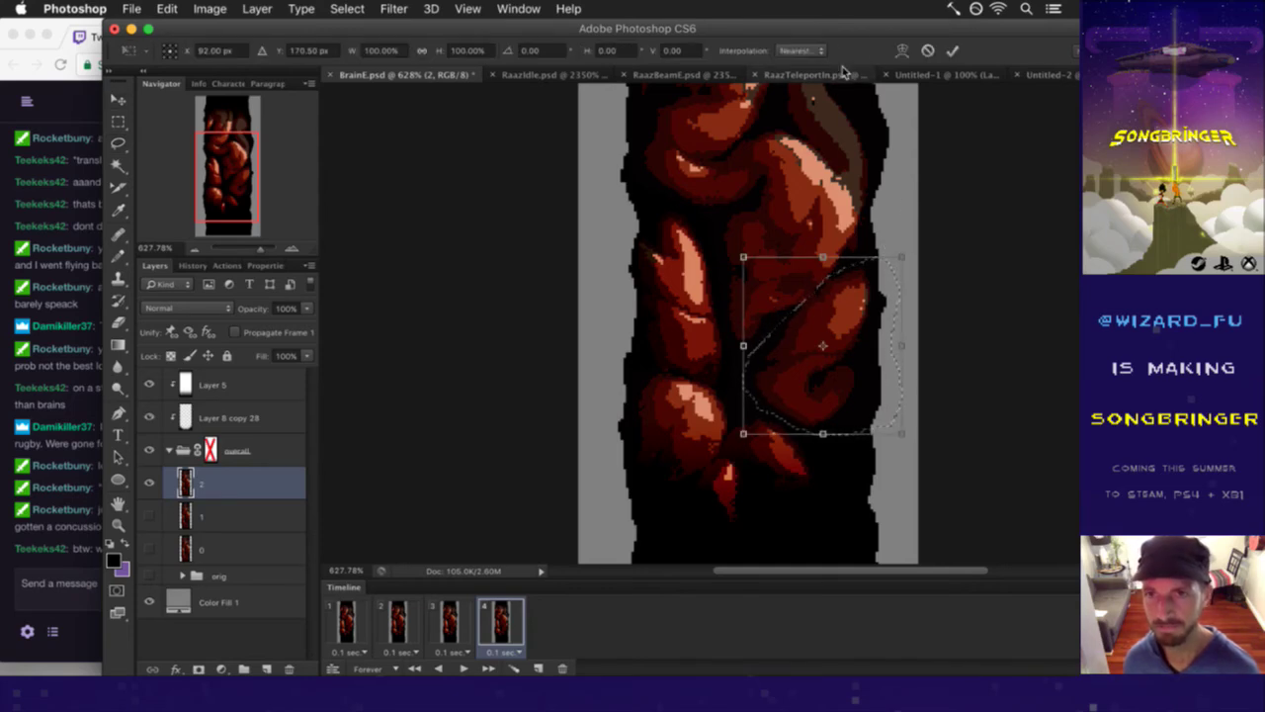
click(902, 51)
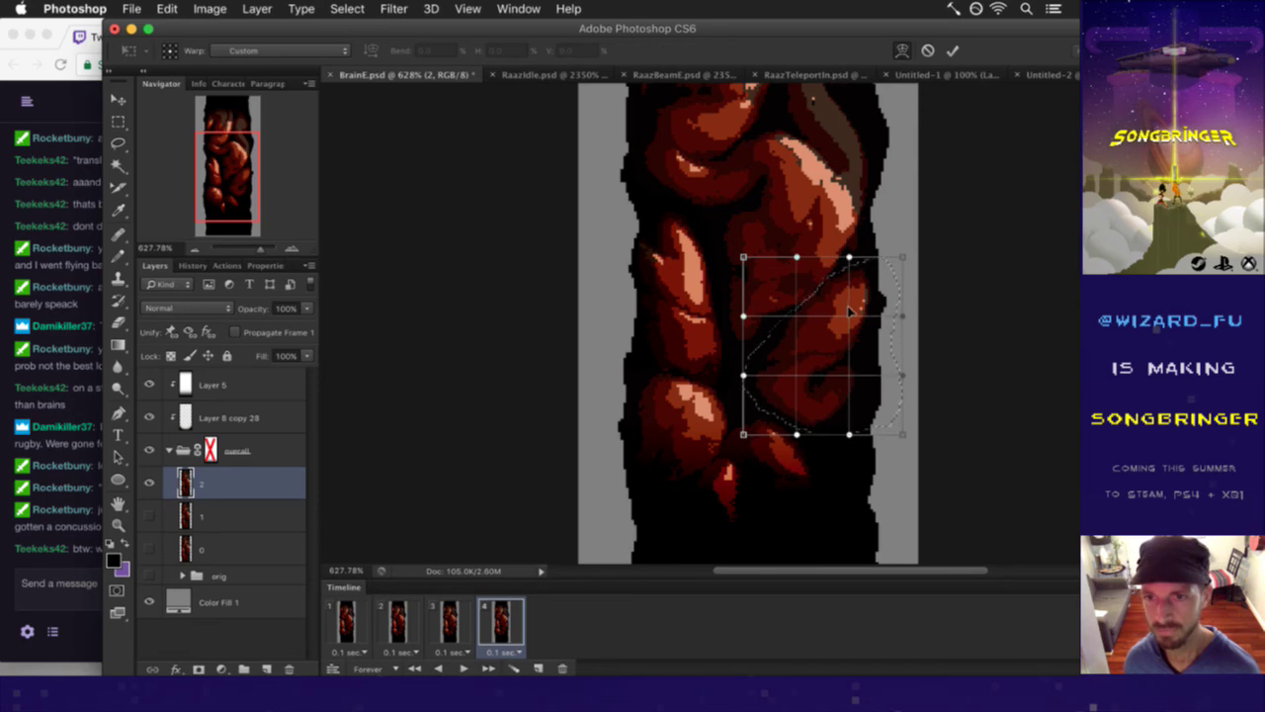
drag(850, 309, 843, 364)
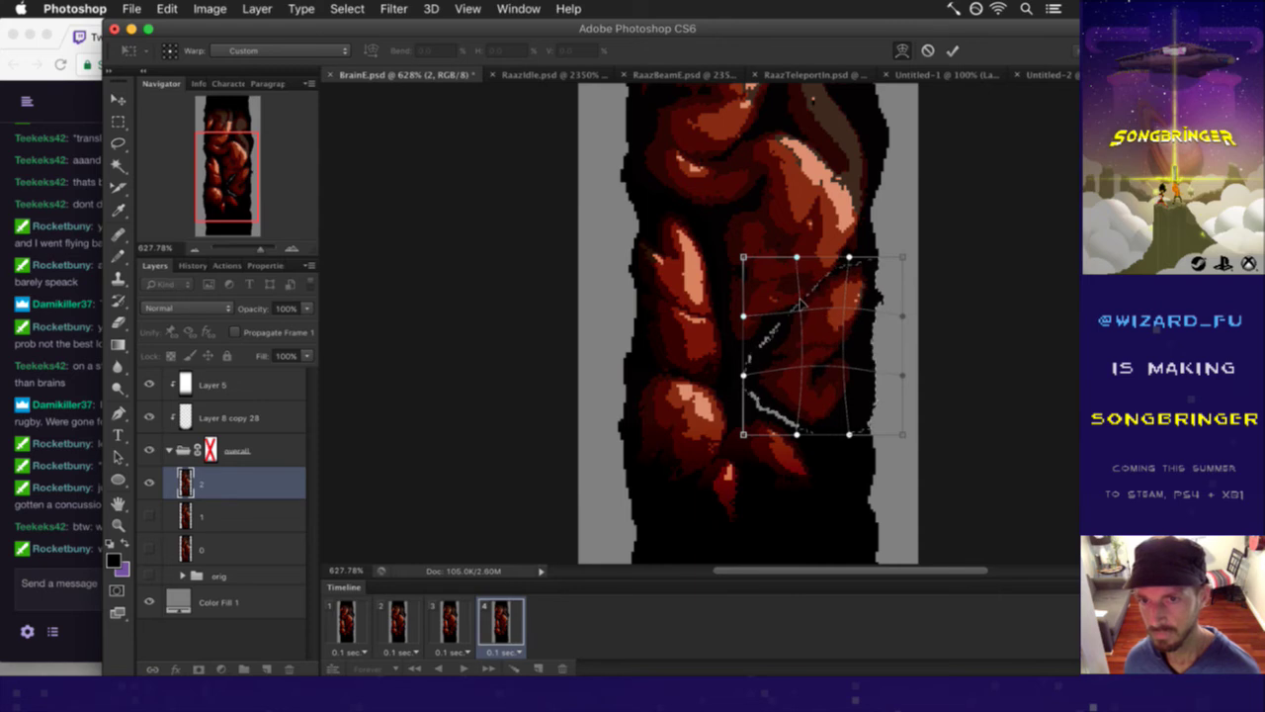
click(953, 50)
key(m)
click(856, 301)
key(ctrl+z)
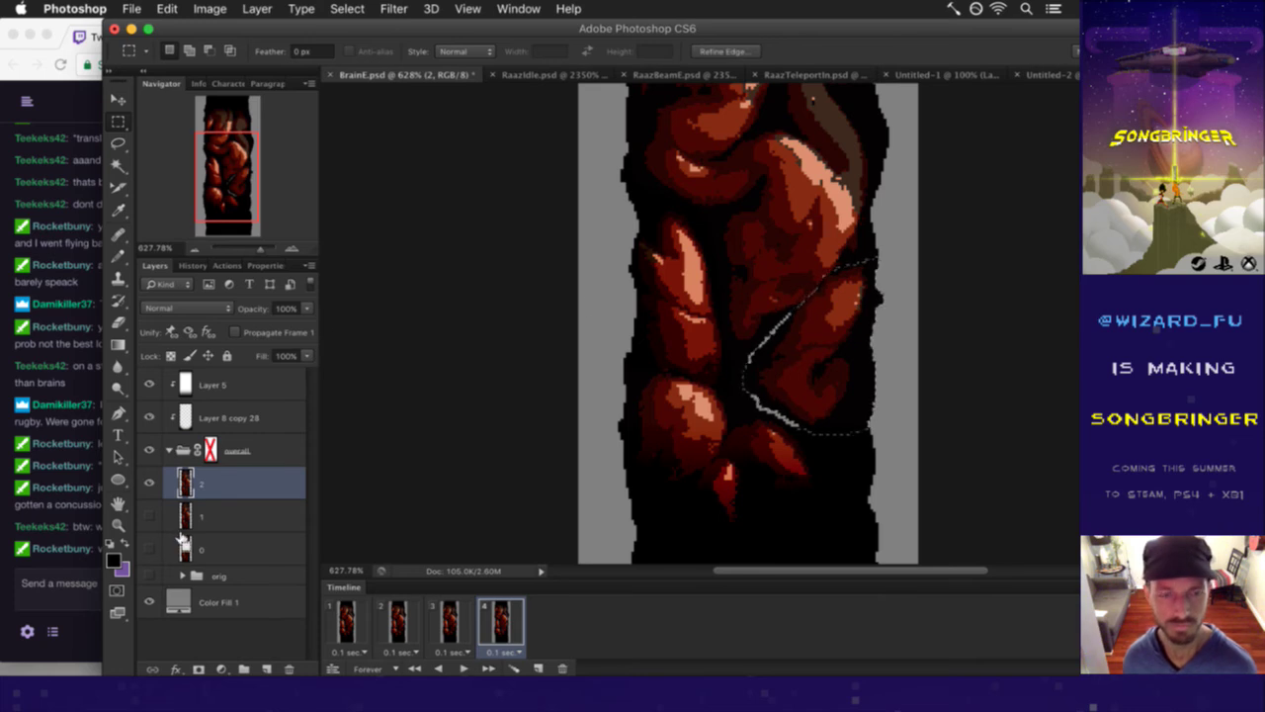
- Read the latest Twitch chat messages in Chrome and go back to Photoshop
key(super+Tab)
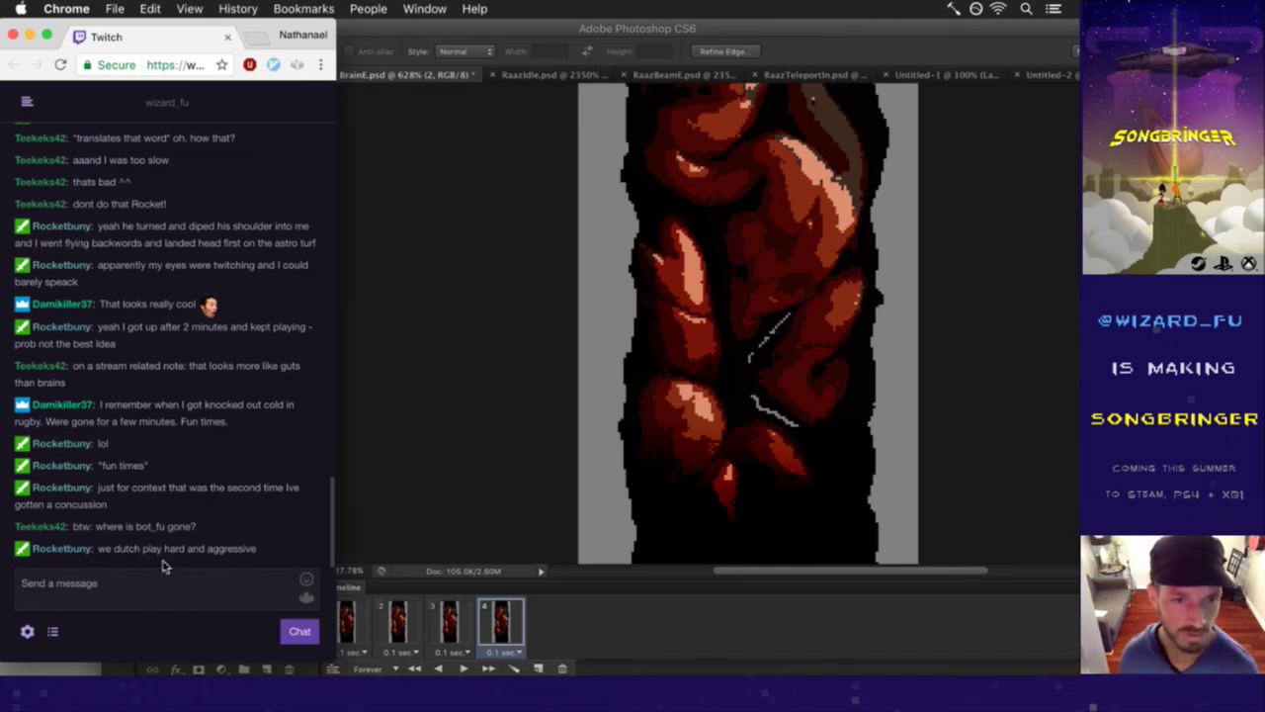
drag(132, 550, 211, 552)
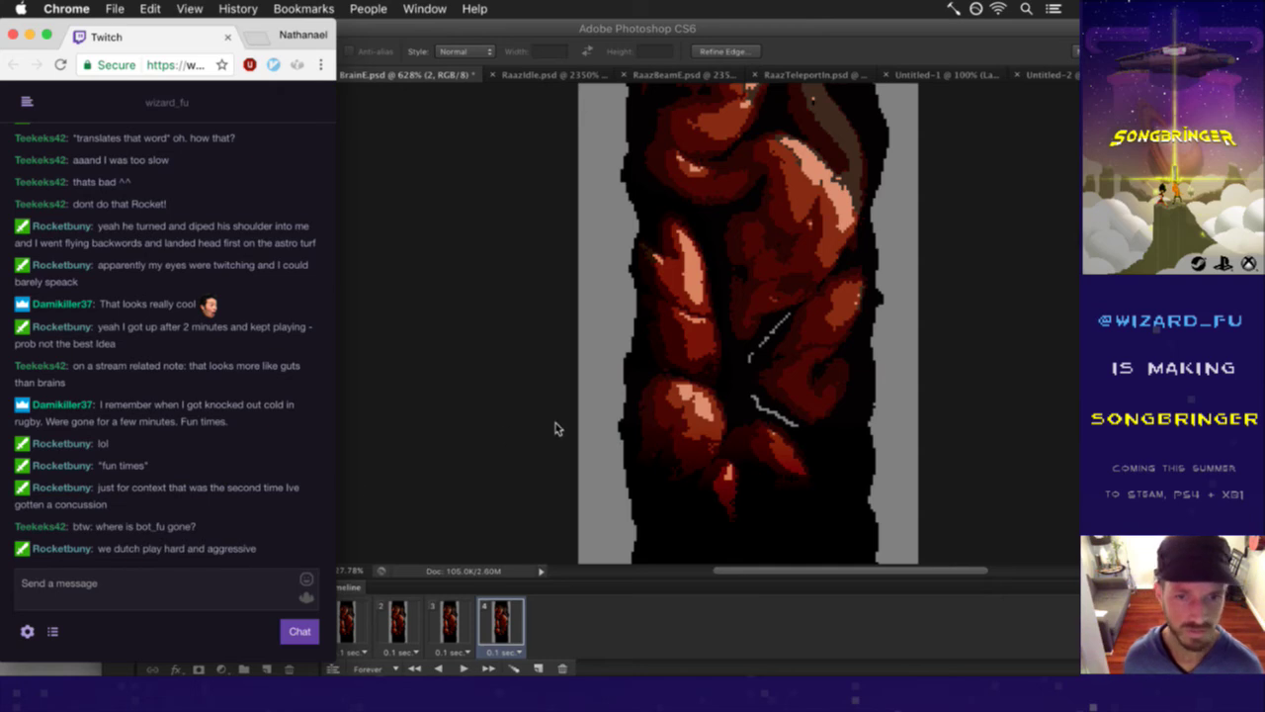
click(546, 402)
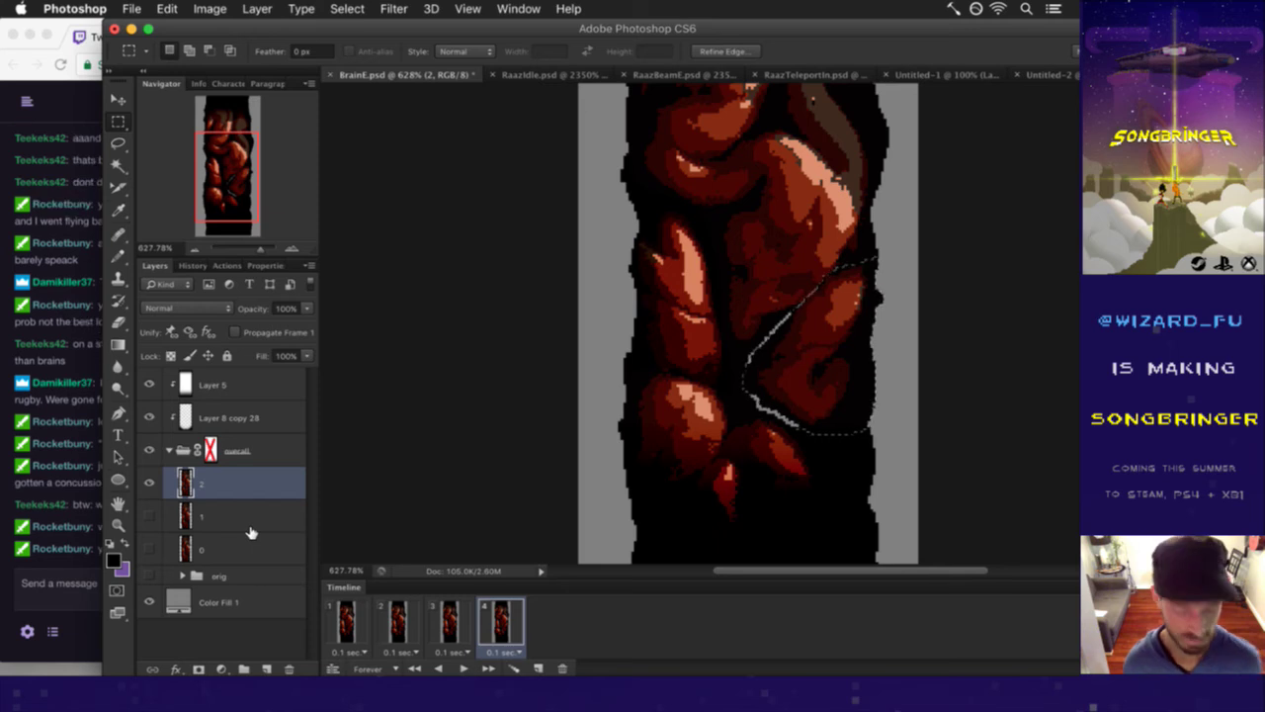
- Darken the selected lobe on layer 2 using Levels with a black input of 16
click(257, 8)
mouse_move(210, 8)
mouse_move(301, 60)
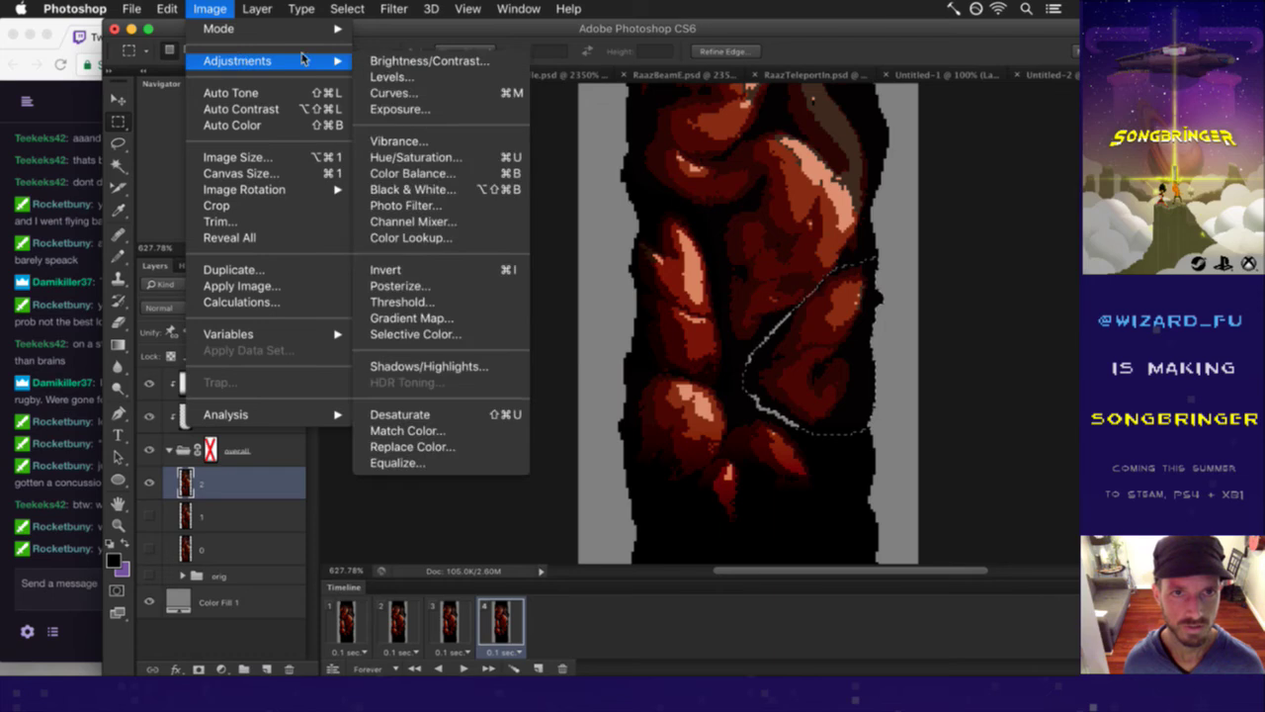
click(391, 76)
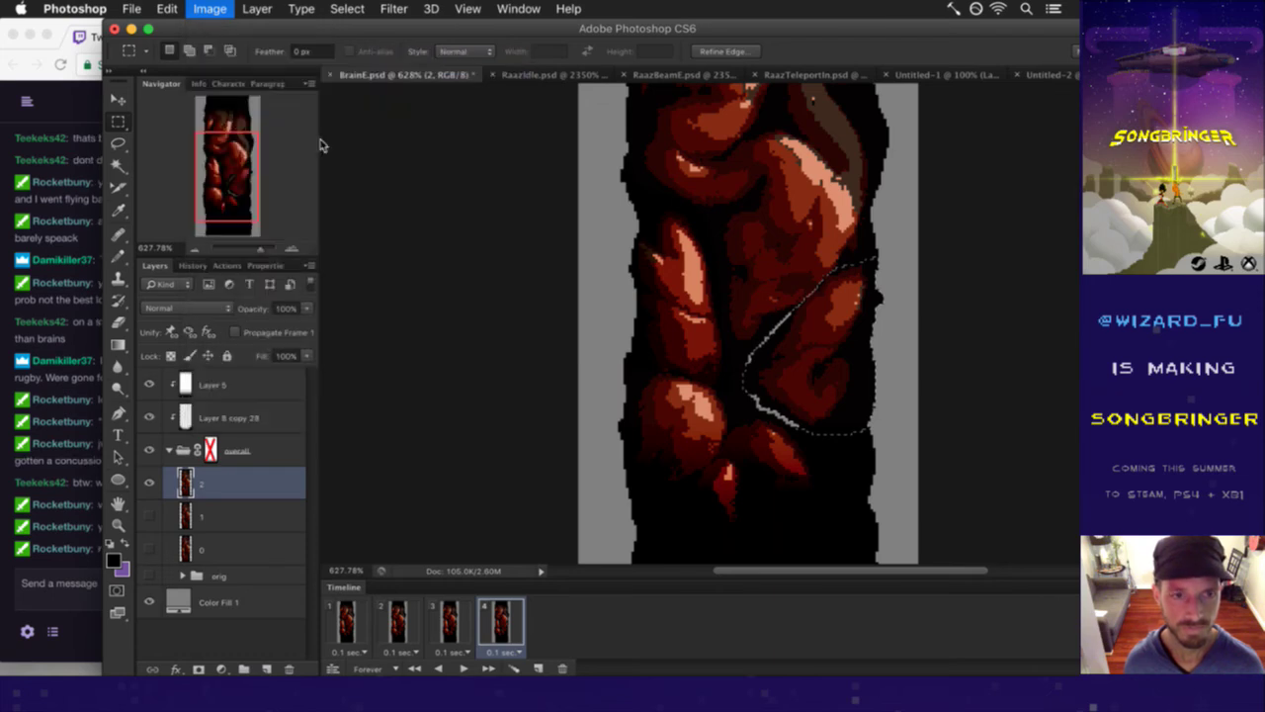
key(super+Tab)
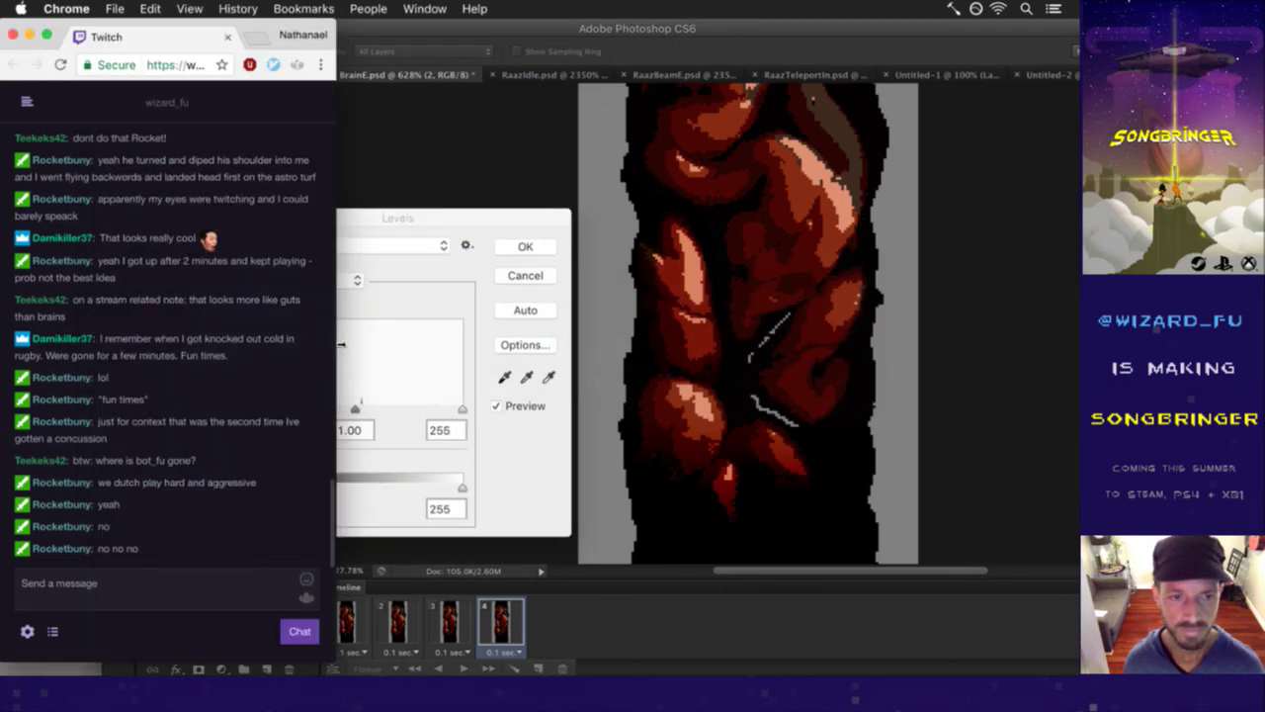
click(430, 225)
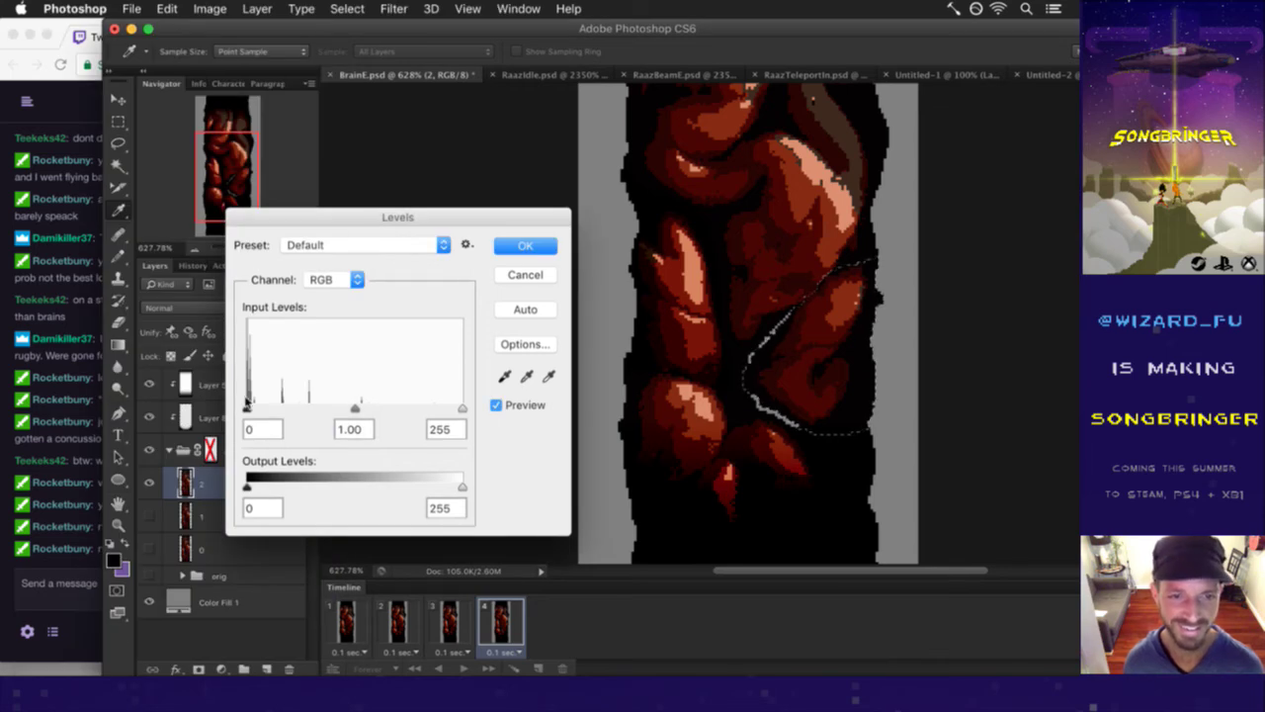
drag(247, 411, 259, 411)
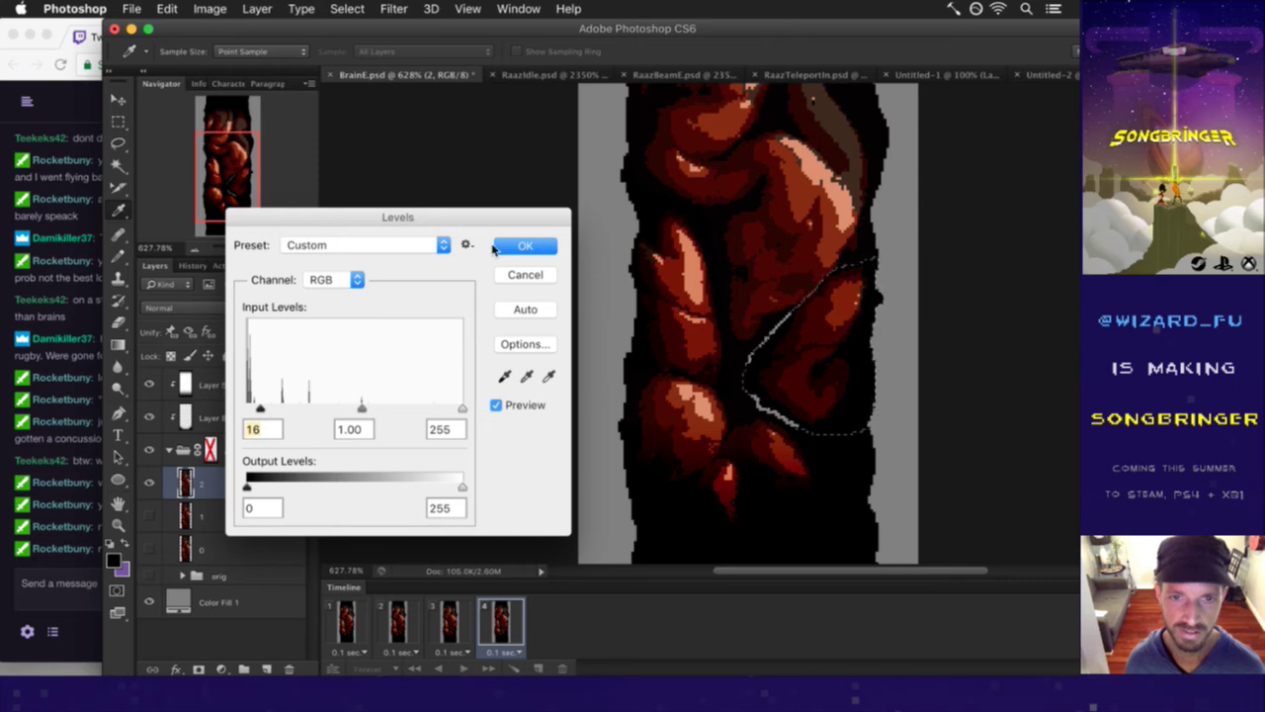
click(497, 252)
- Deselect the lobe, pencil black over the grey gaps around it, and save BrainE.psd
key(super+d)
key(b)
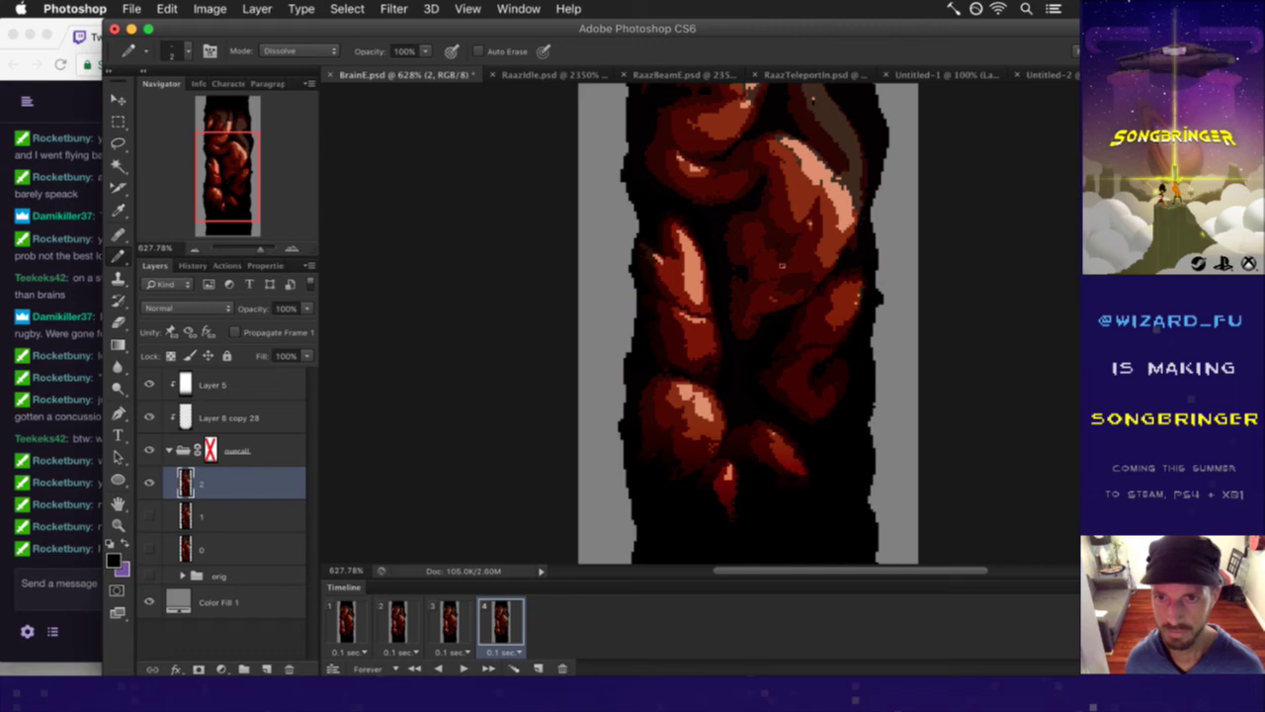
key(super+s)
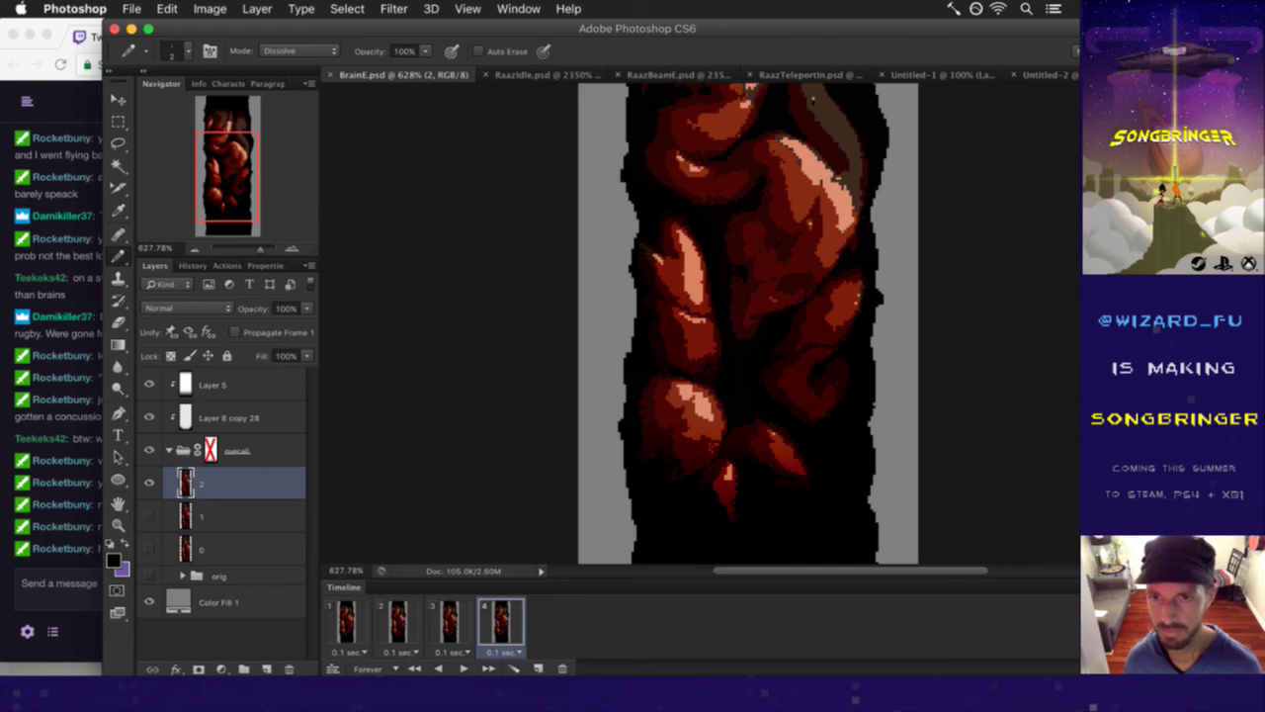
- Read the newest Twitch chat messages in Chrome and return to Photoshop
click(60, 571)
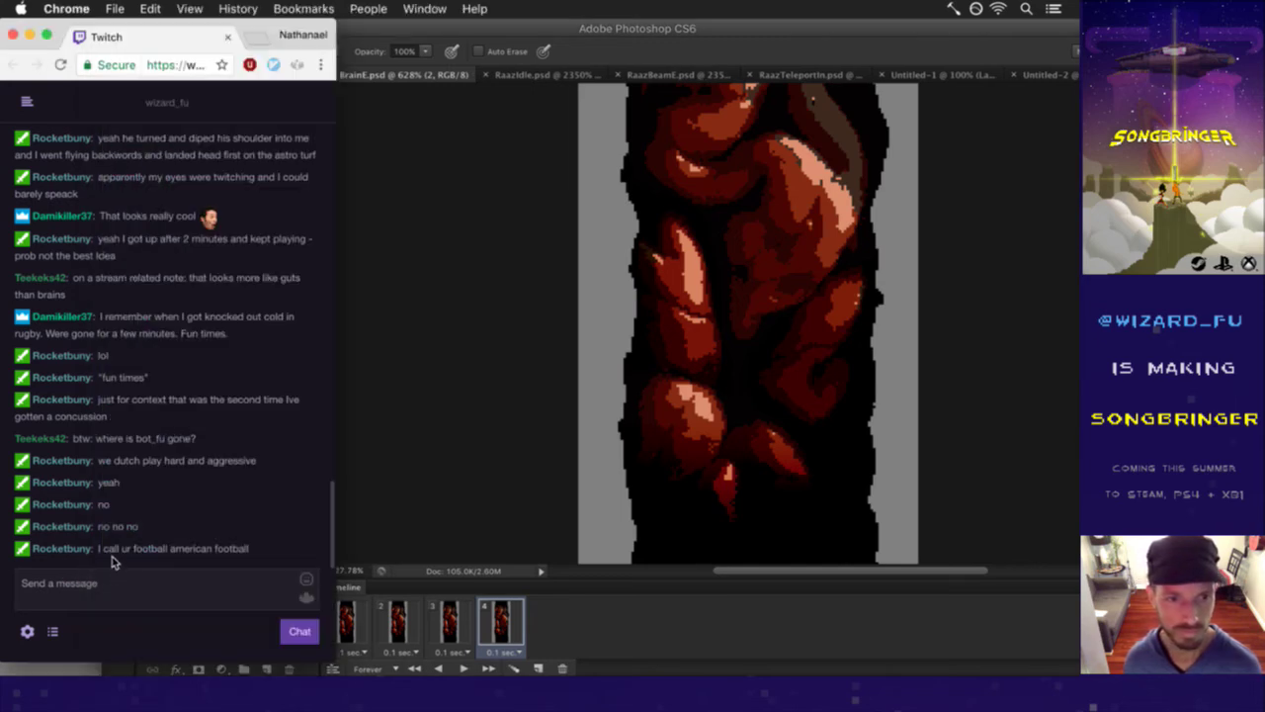
drag(119, 550, 243, 544)
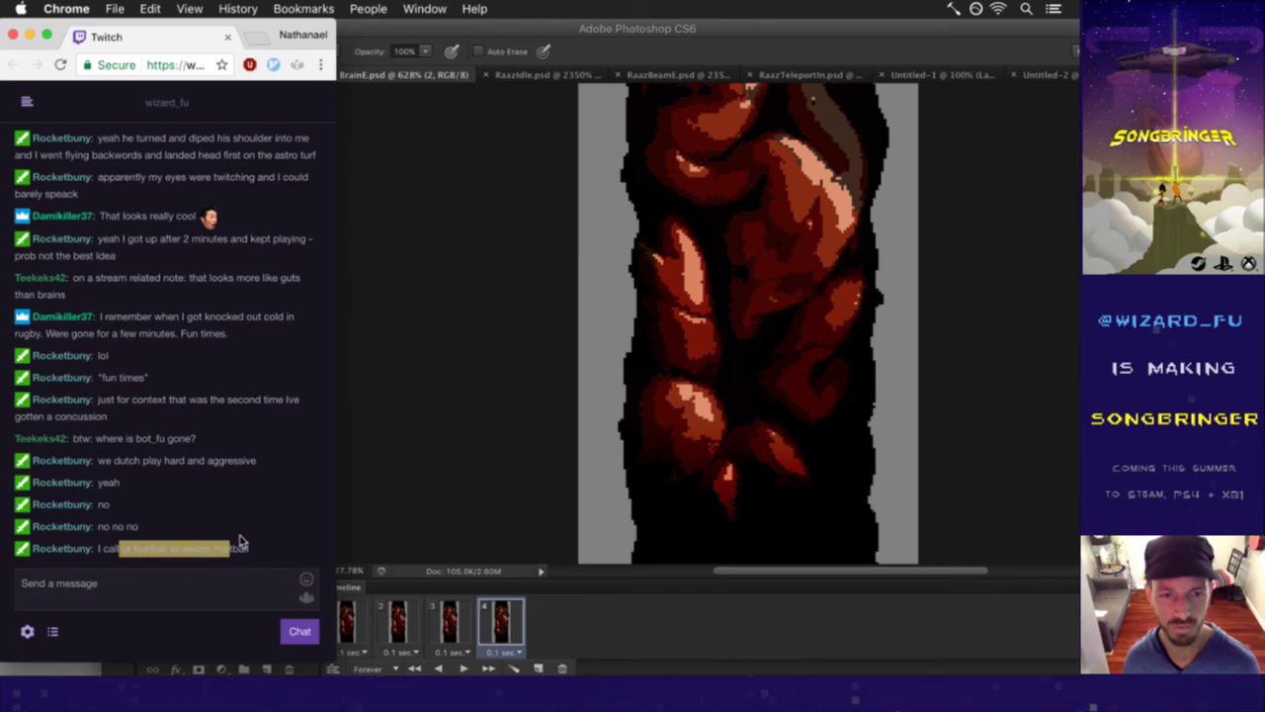
click(238, 539)
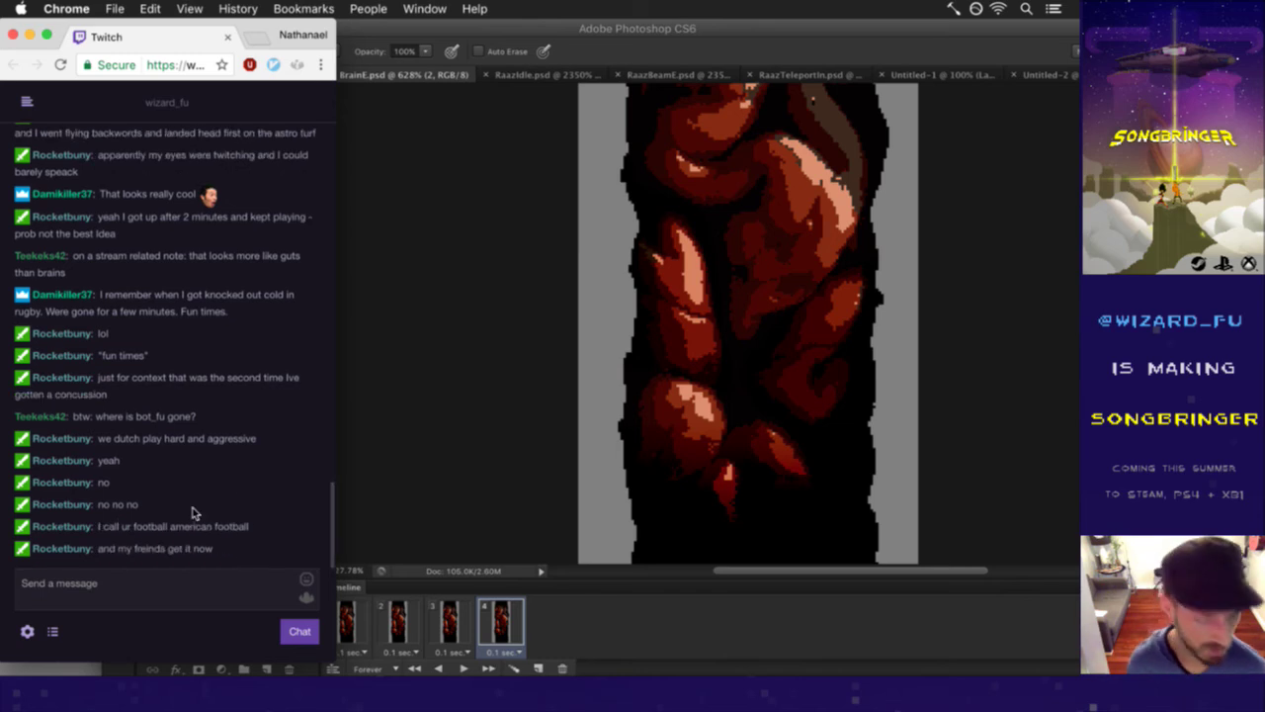
drag(125, 552, 200, 552)
click(218, 521)
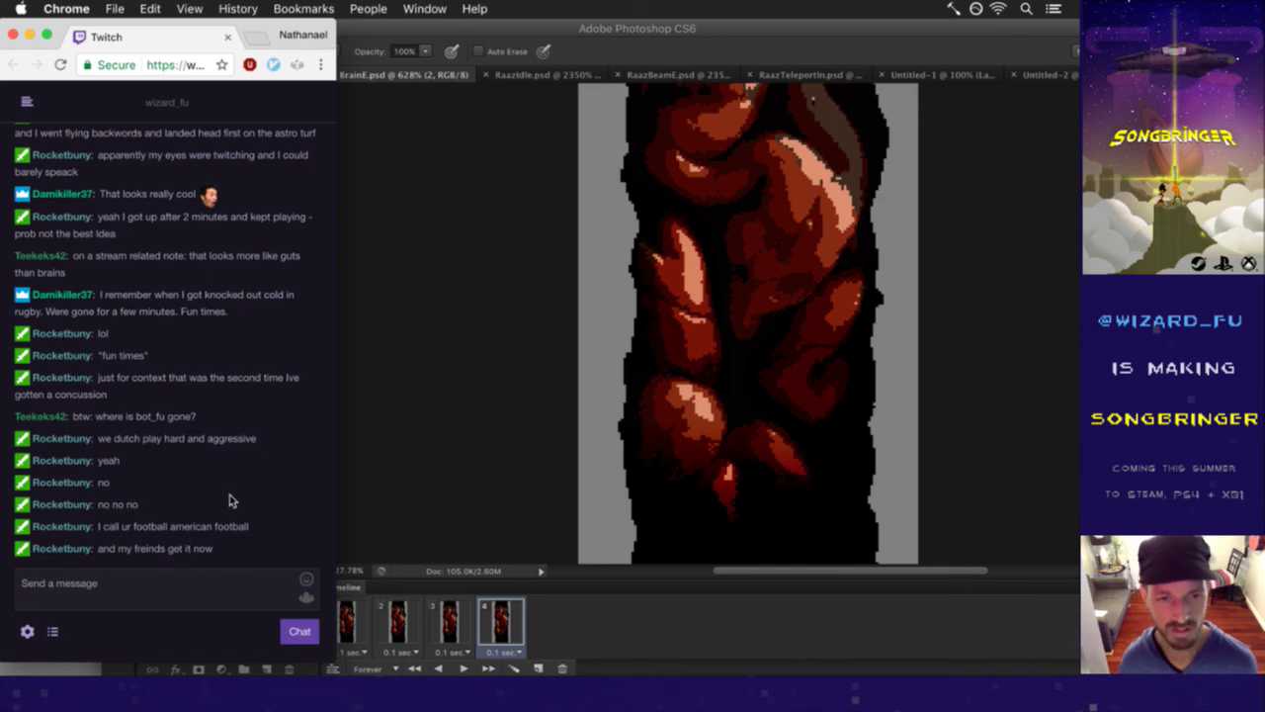
click(428, 433)
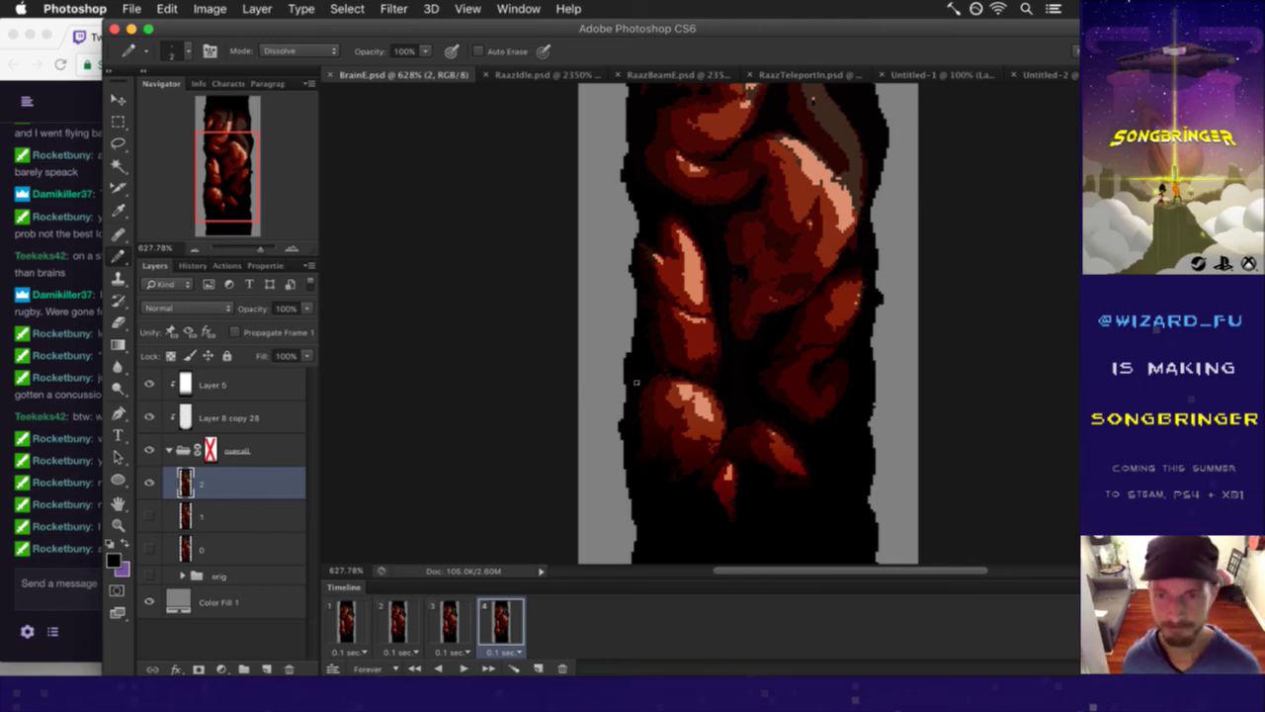
- Compare the four timeline frames of BrainE.psd one by one and play the animation from the first frame to check the motion
click(413, 614)
click(455, 611)
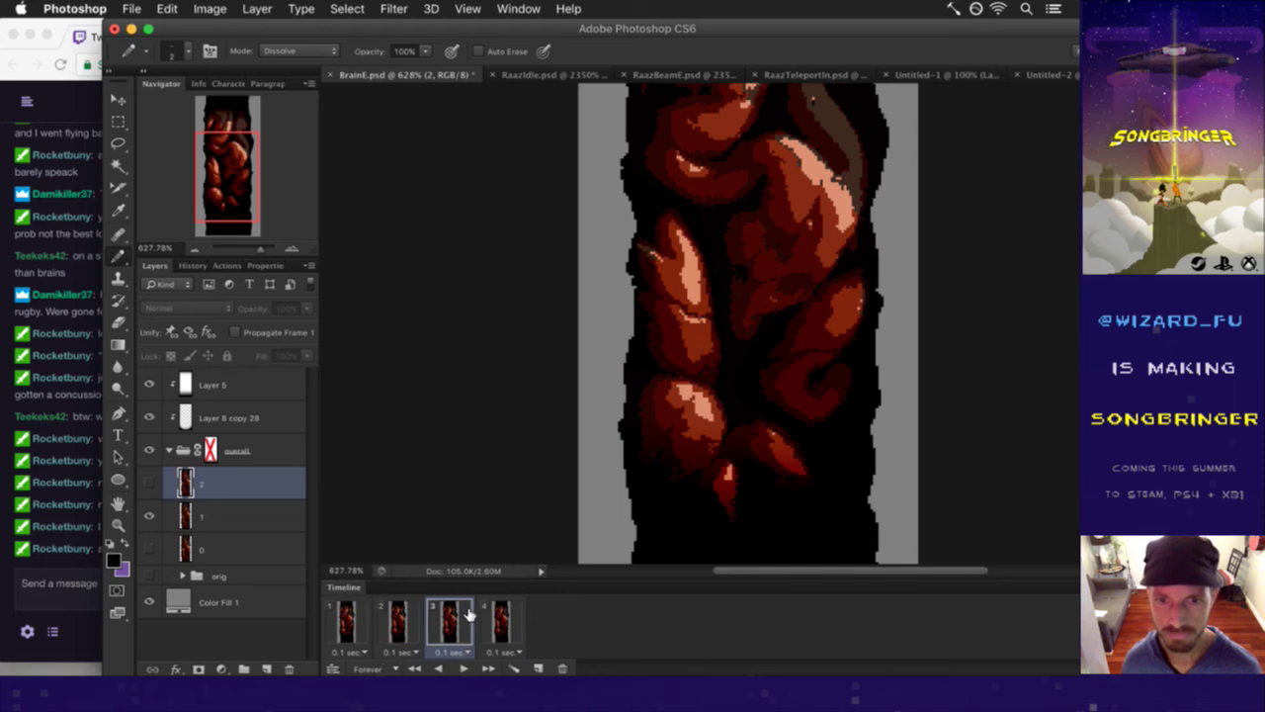
click(497, 617)
click(362, 607)
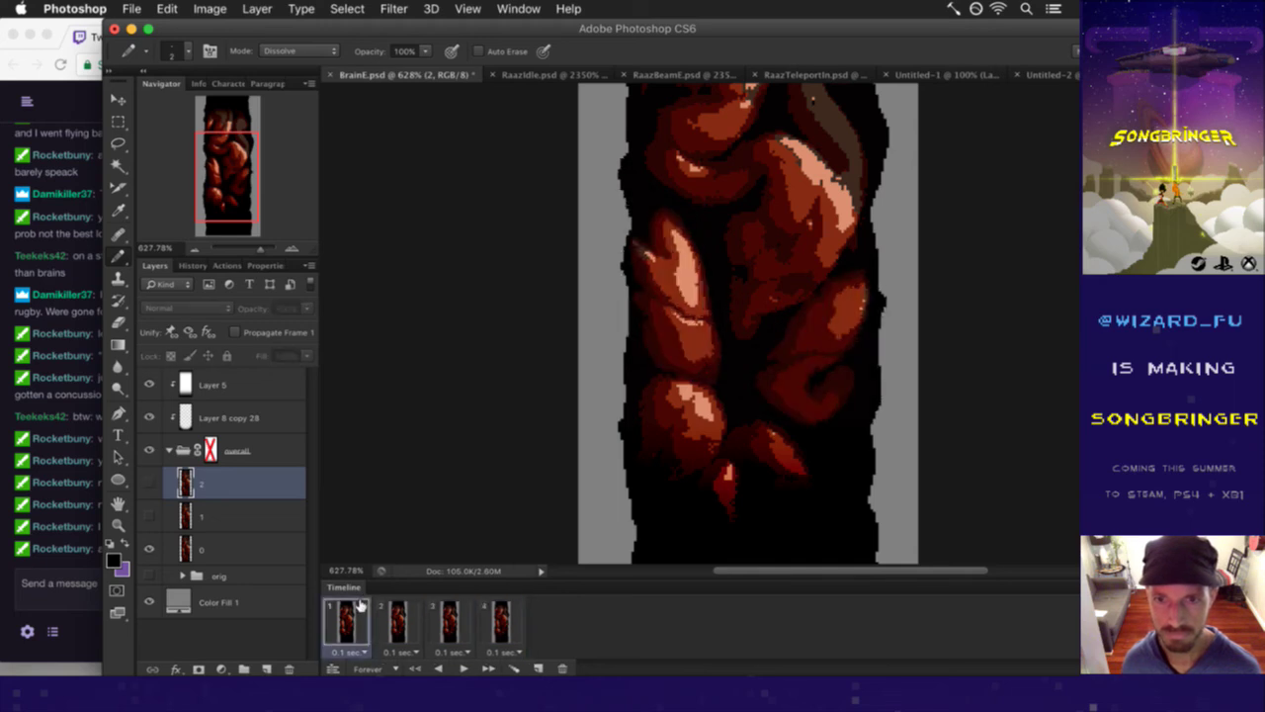
click(409, 612)
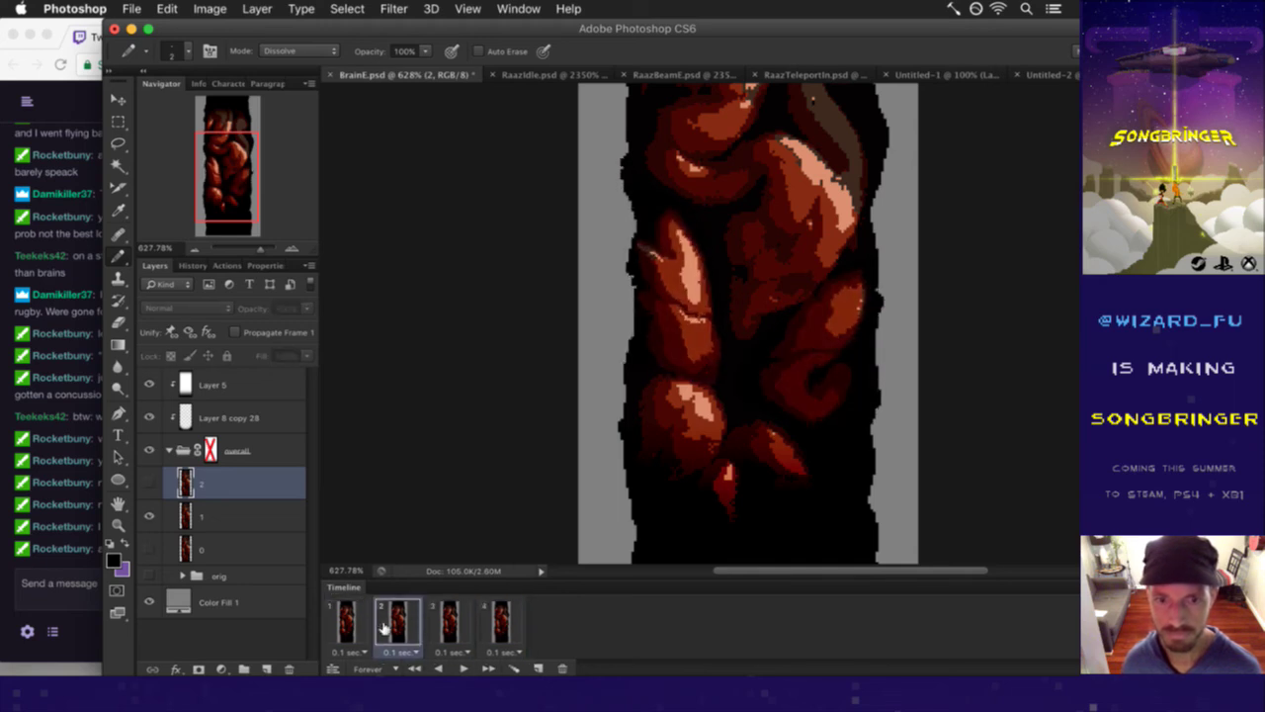
click(352, 610)
click(464, 668)
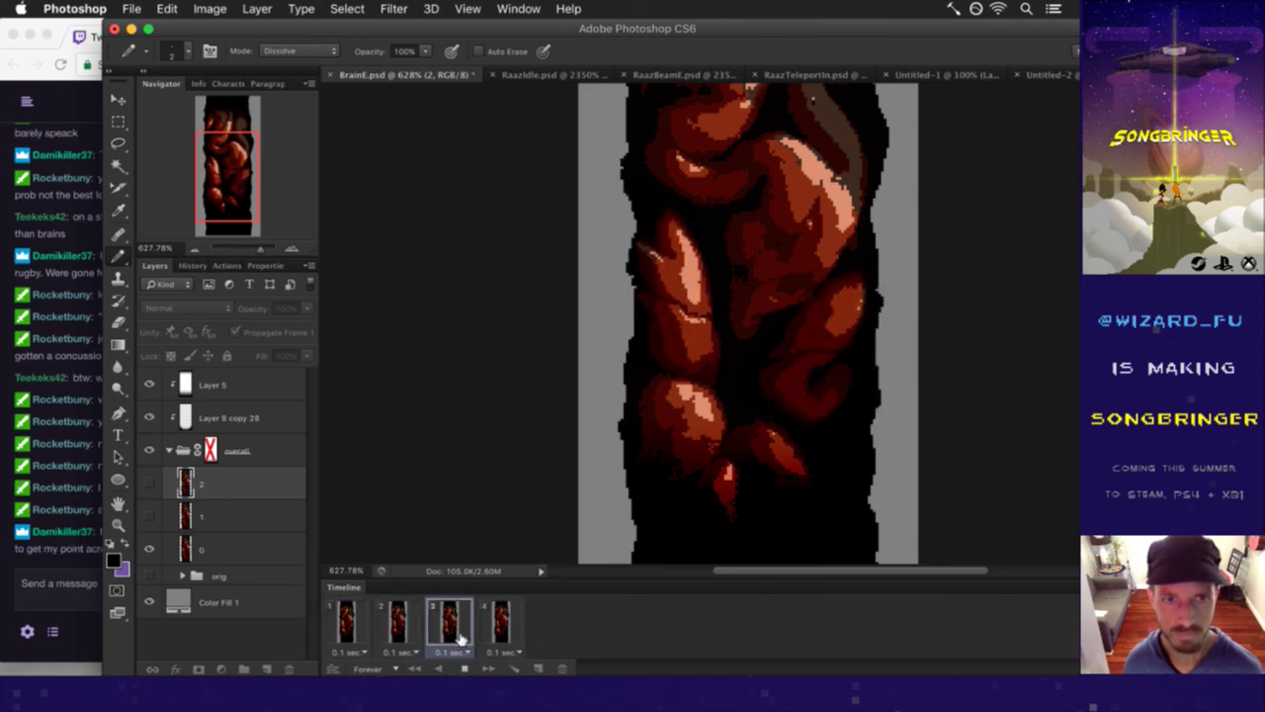
click(462, 667)
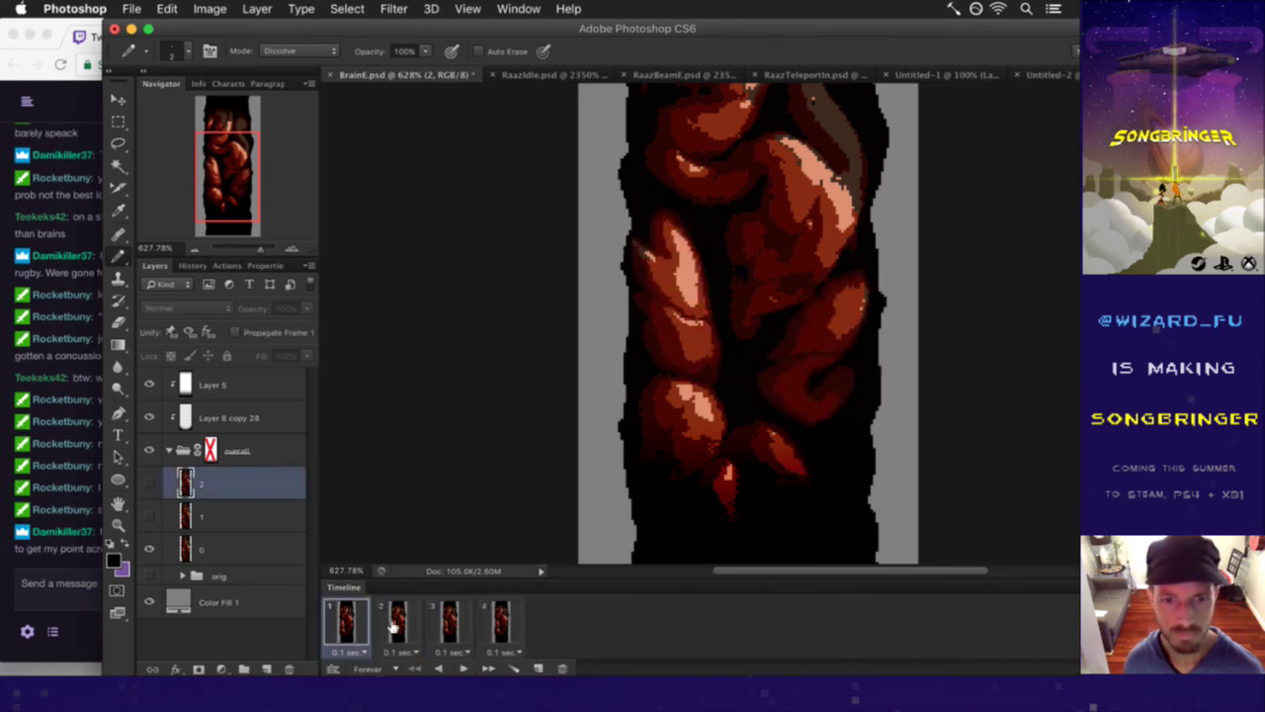
- Switch to the Twitch chat in Chrome, read the latest replies, and go back to Photoshop
click(69, 566)
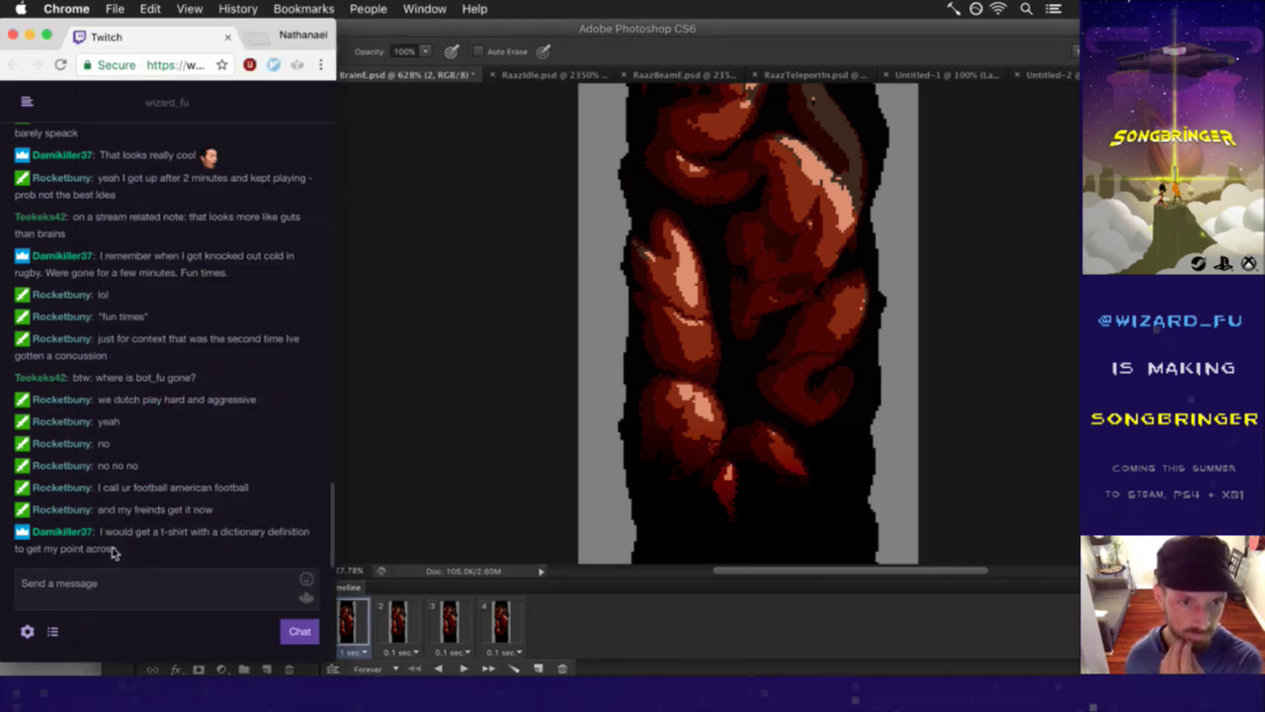
drag(116, 494, 135, 508)
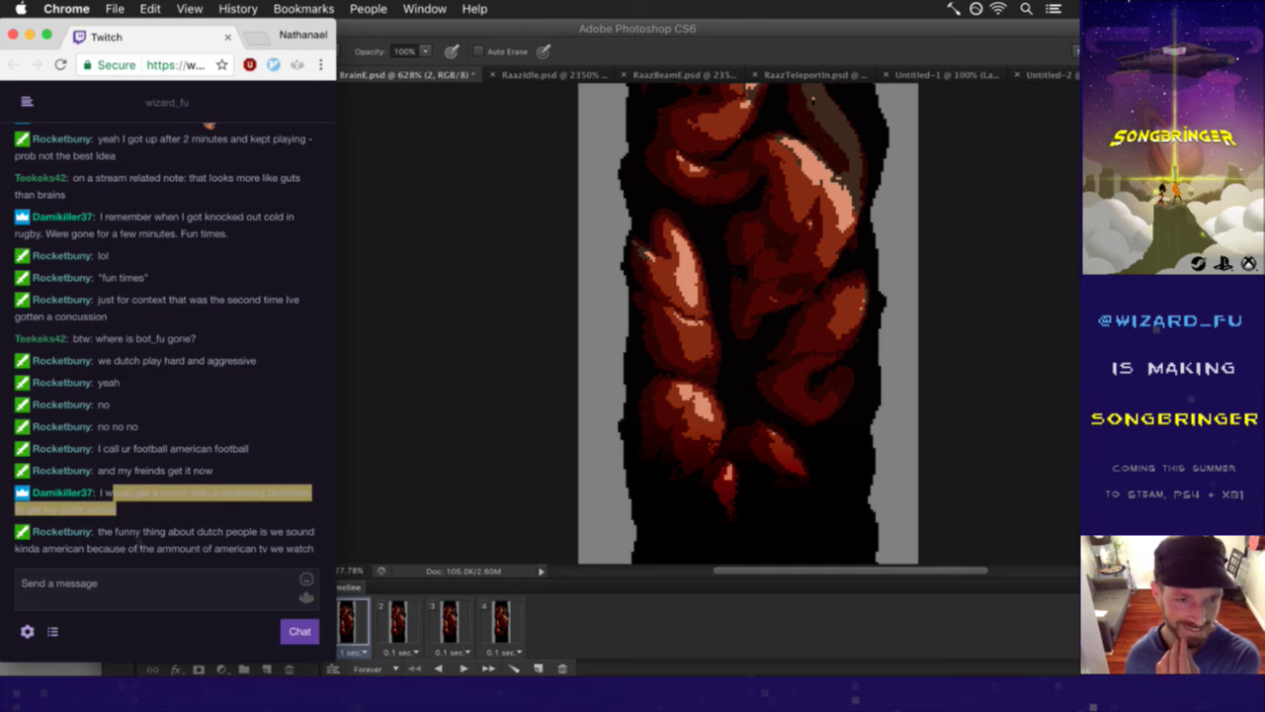
click(141, 512)
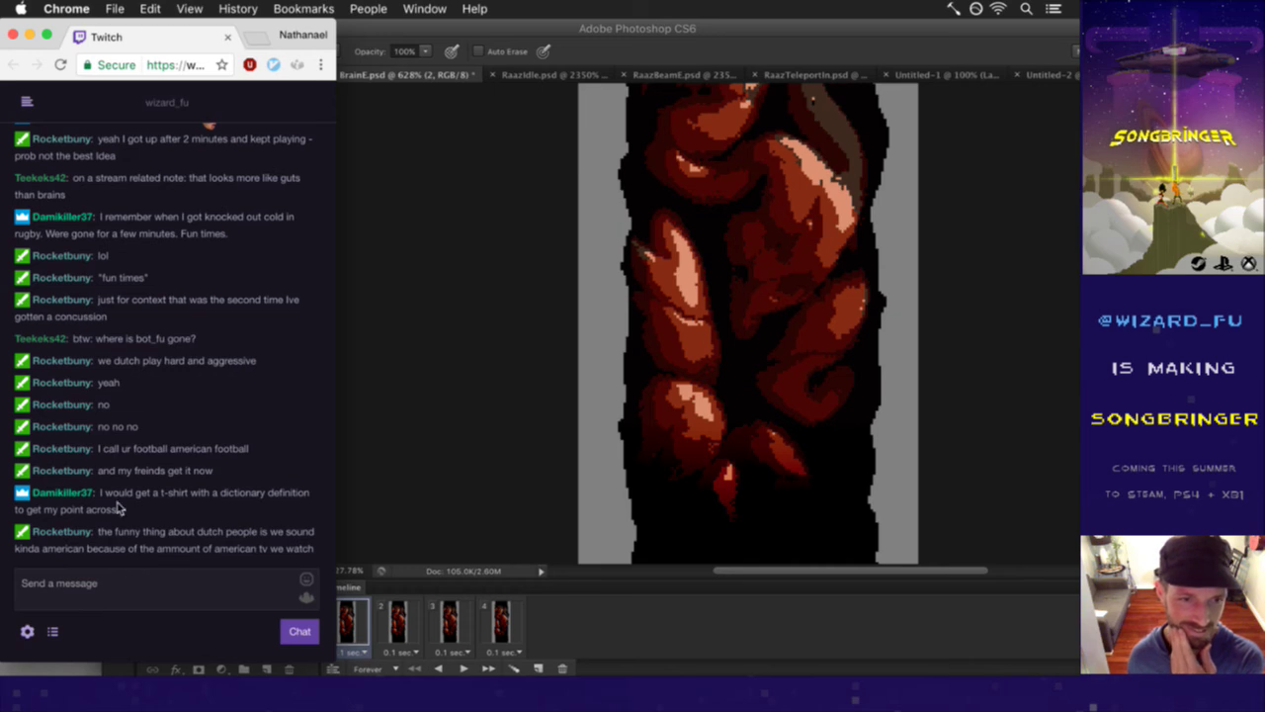
drag(124, 494, 135, 514)
click(137, 510)
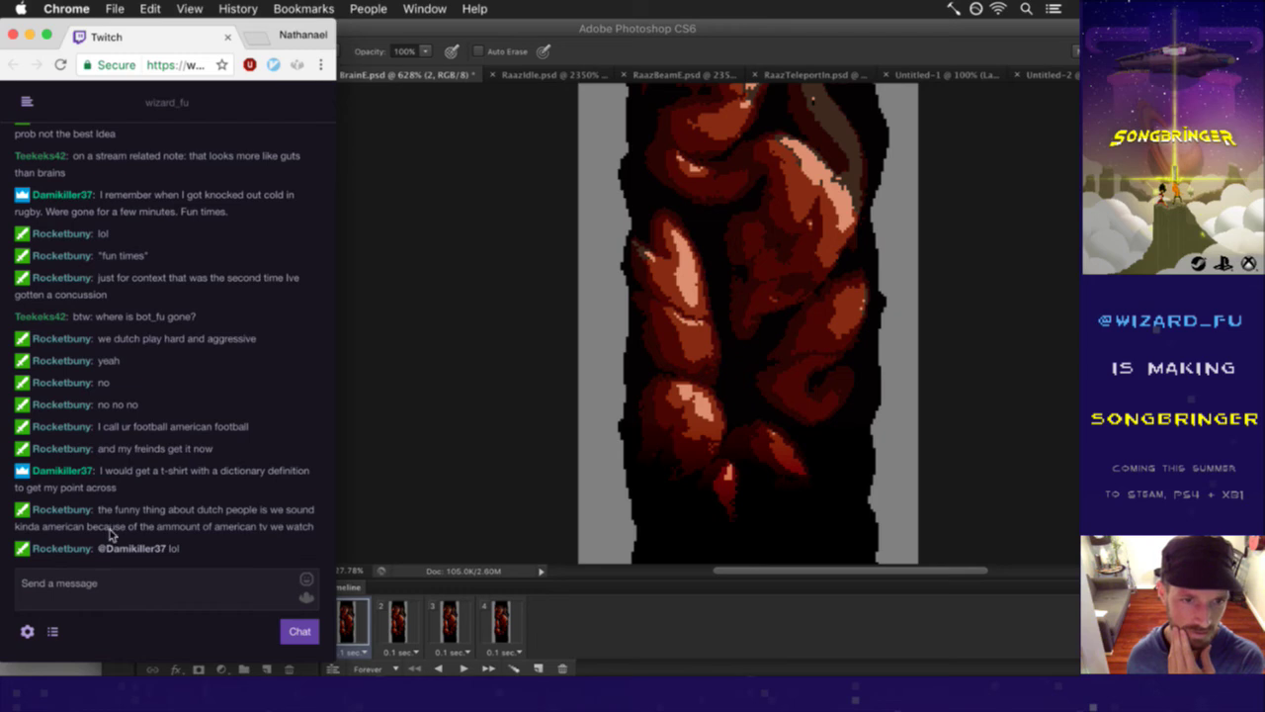
drag(111, 510, 219, 537)
click(207, 540)
drag(126, 512, 158, 528)
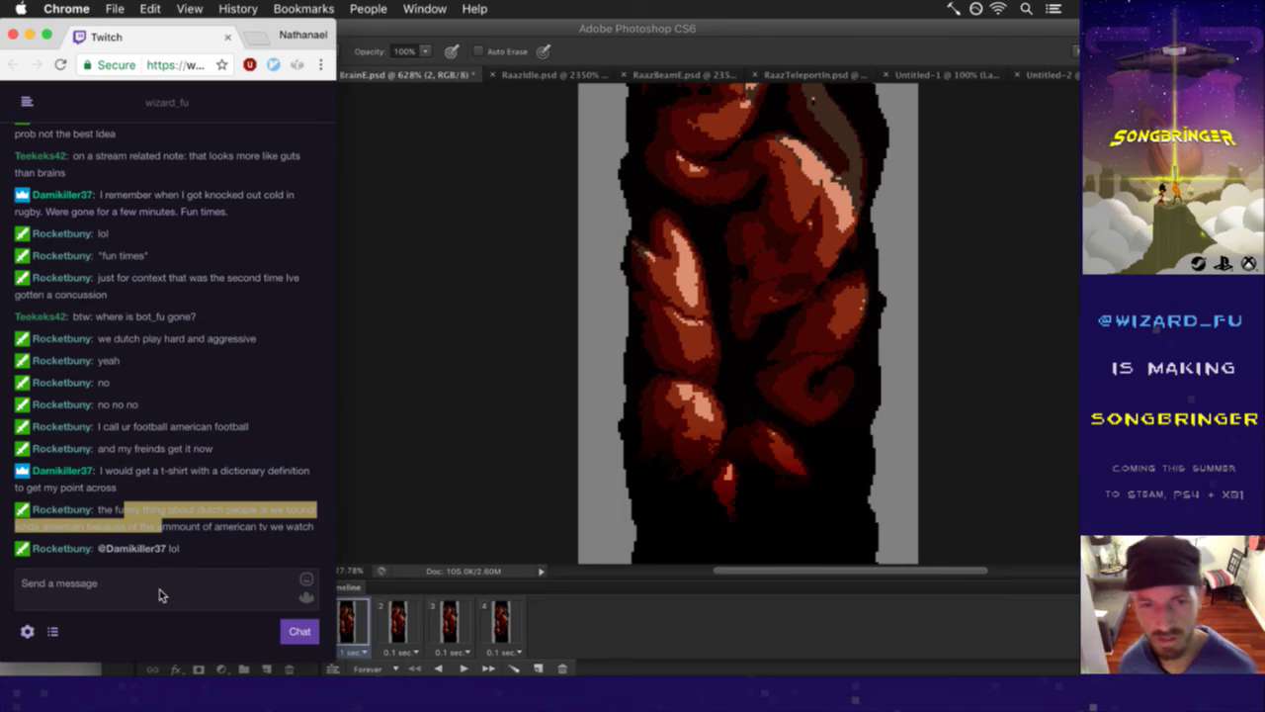
click(399, 430)
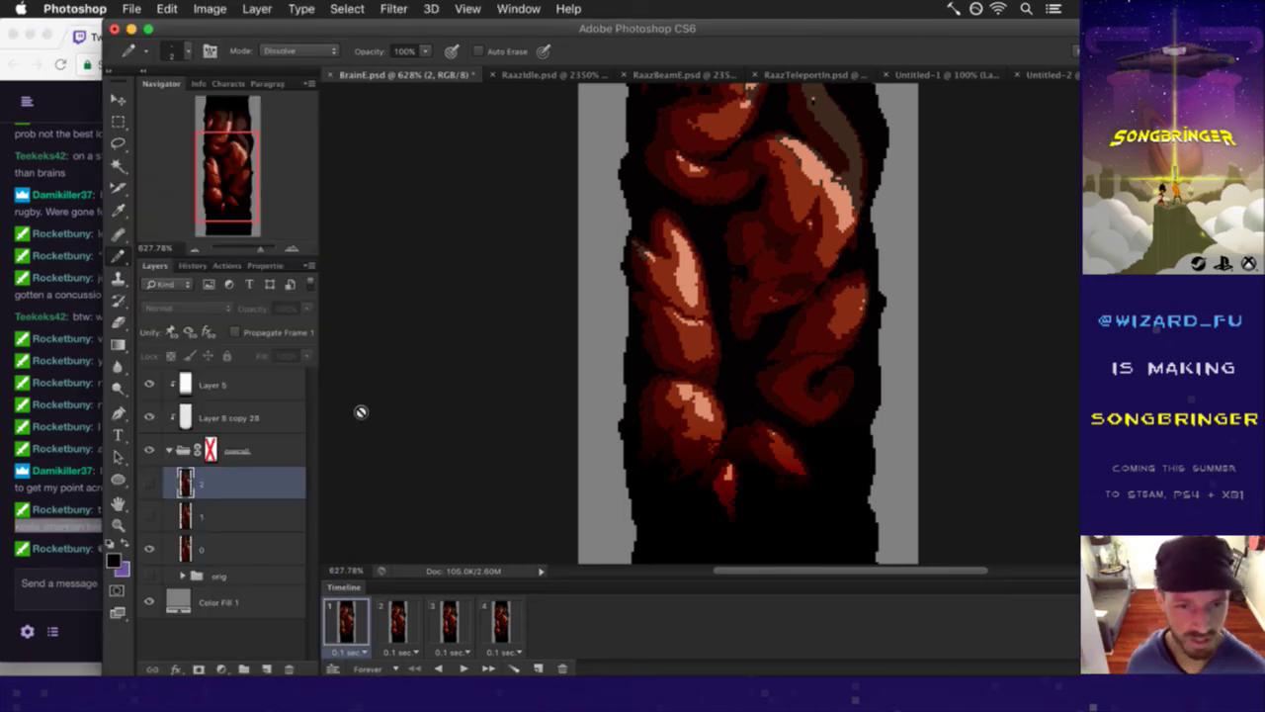
- Lasso the large lobe right of the column's centre on layer 0 in the first frame
click(210, 545)
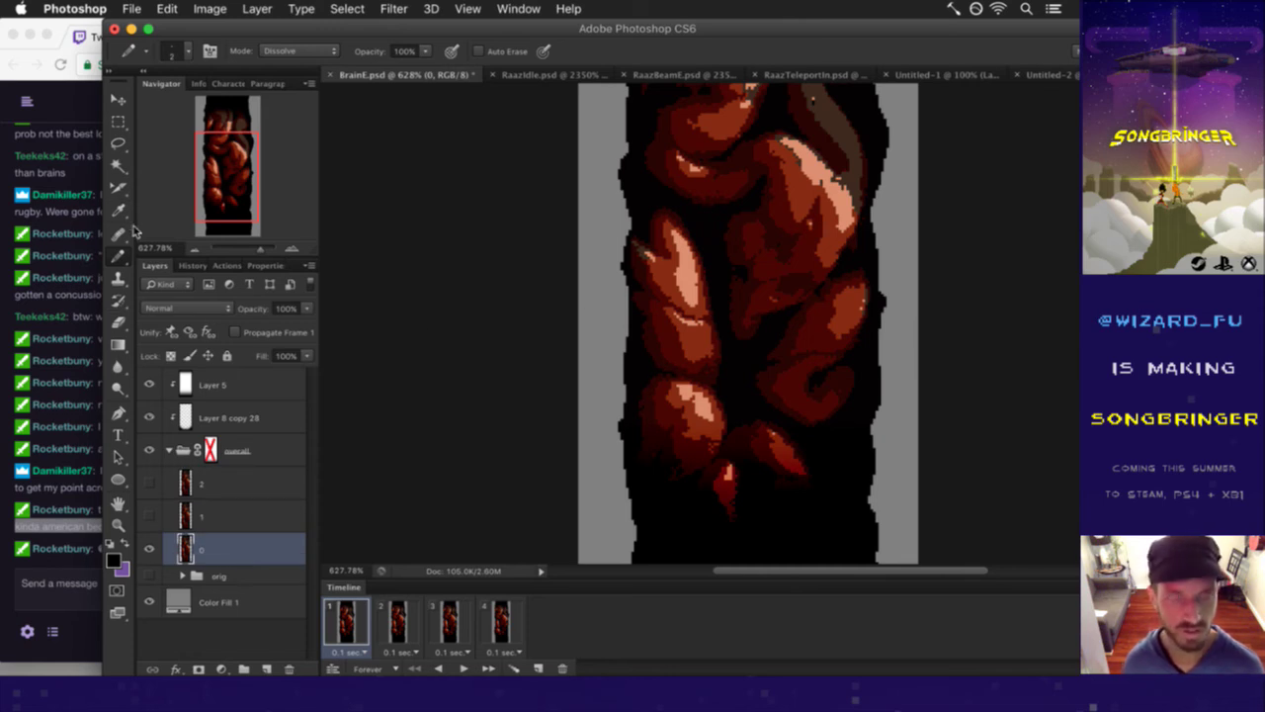
key(l)
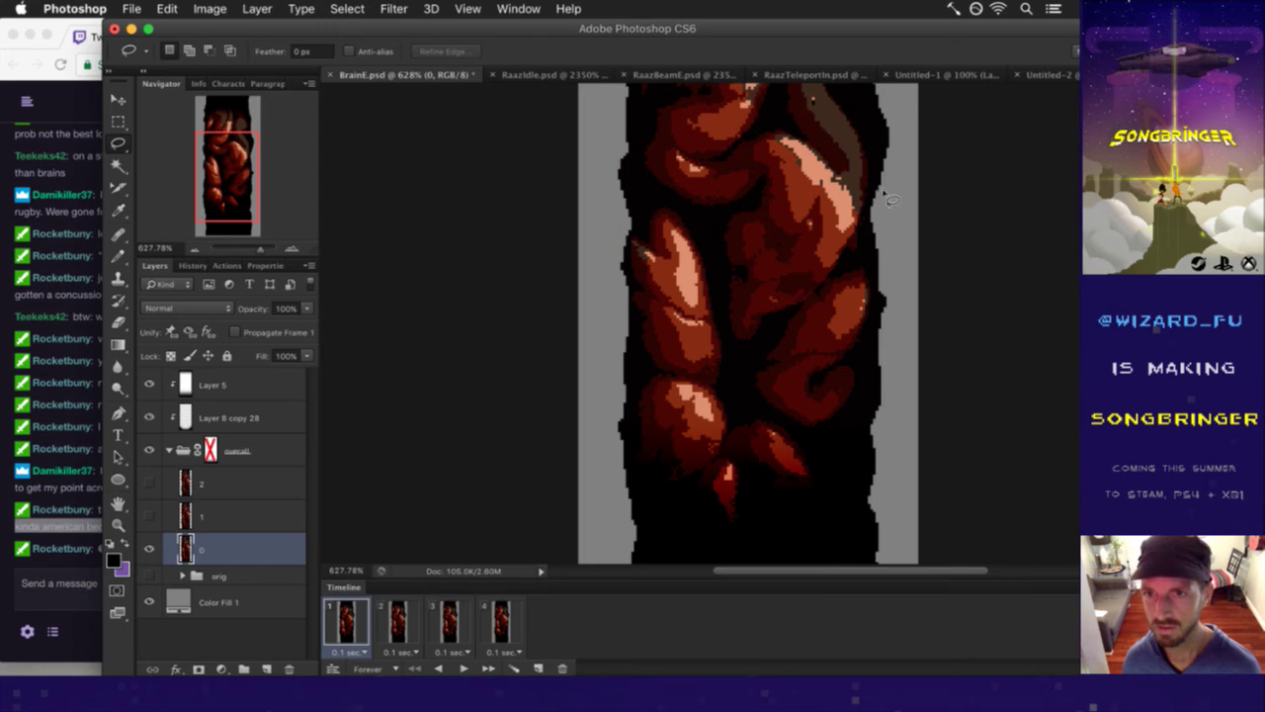
mouse_move(876, 186)
mouse_down()
mouse_move(831, 148)
mouse_move(878, 179)
mouse_move(888, 203)
mouse_move(803, 136)
mouse_move(764, 135)
mouse_move(758, 183)
mouse_move(730, 208)
mouse_move(729, 284)
mouse_move(748, 346)
mouse_move(883, 250)
mouse_move(888, 212)
mouse_move(865, 126)
mouse_up()
click(889, 205)
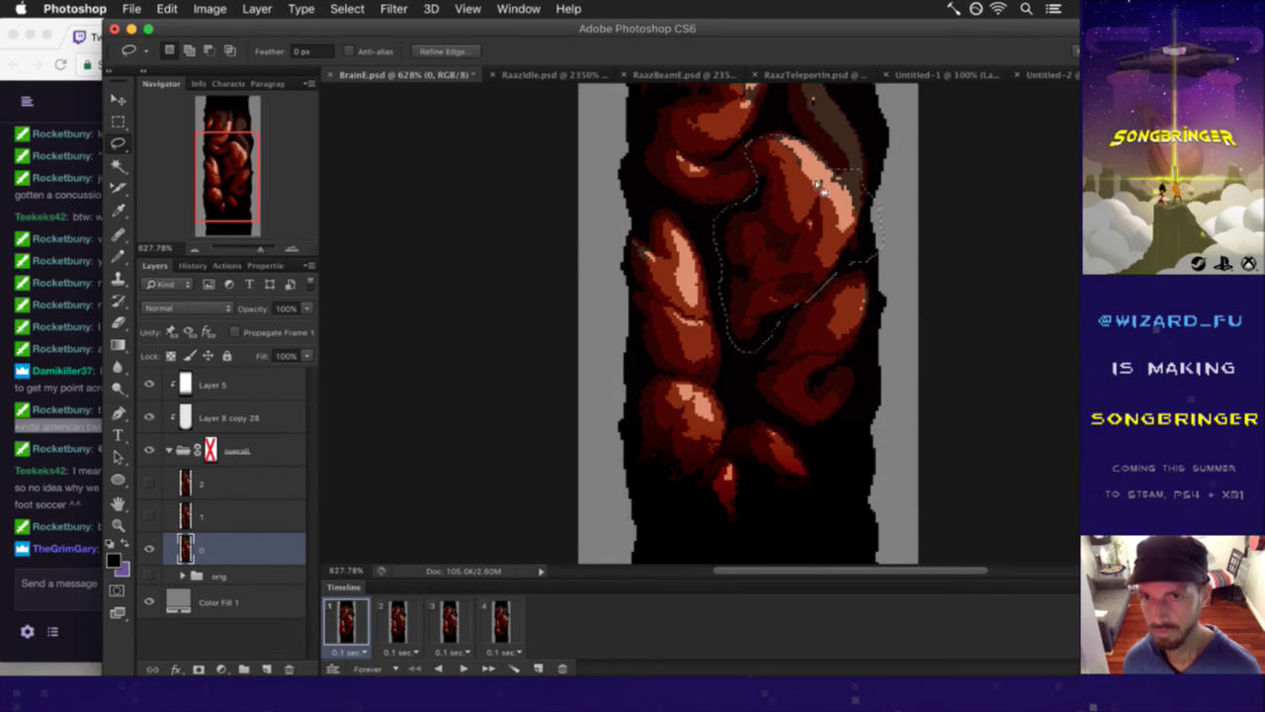
- Read the new football comments and greetings in the Twitch chat in Chrome, and return to Photoshop
click(79, 507)
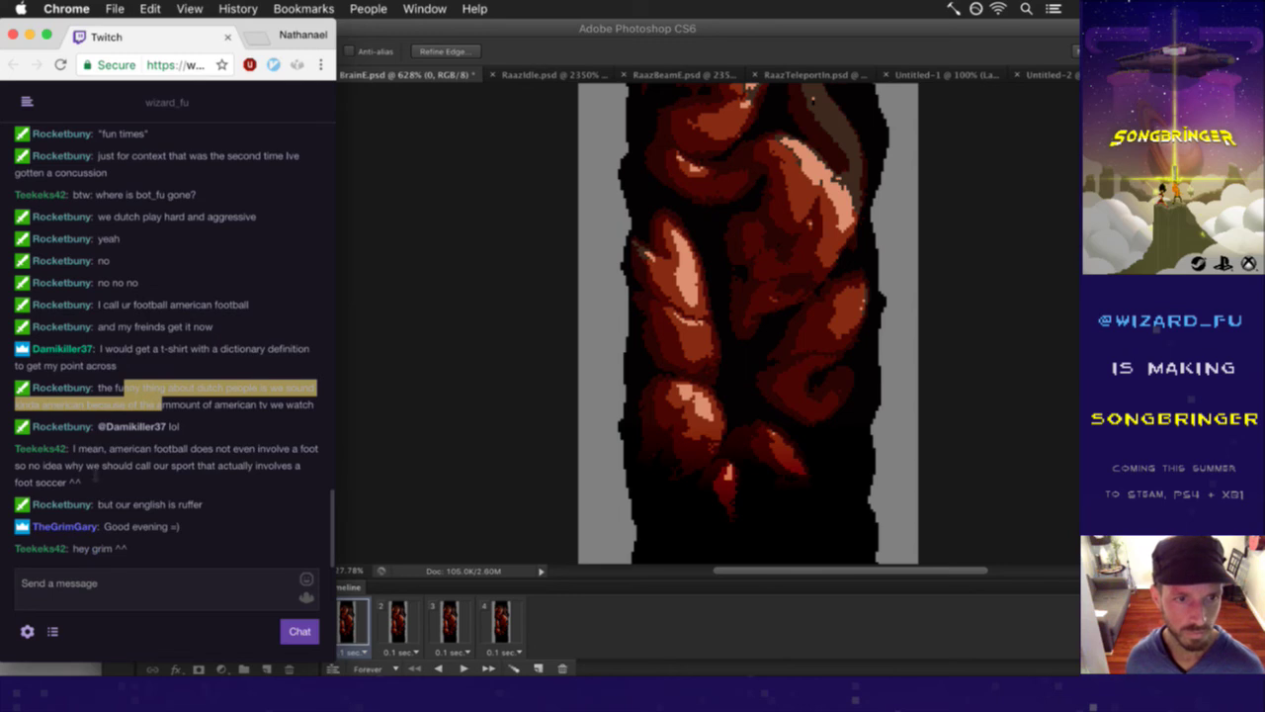
drag(87, 451, 99, 465)
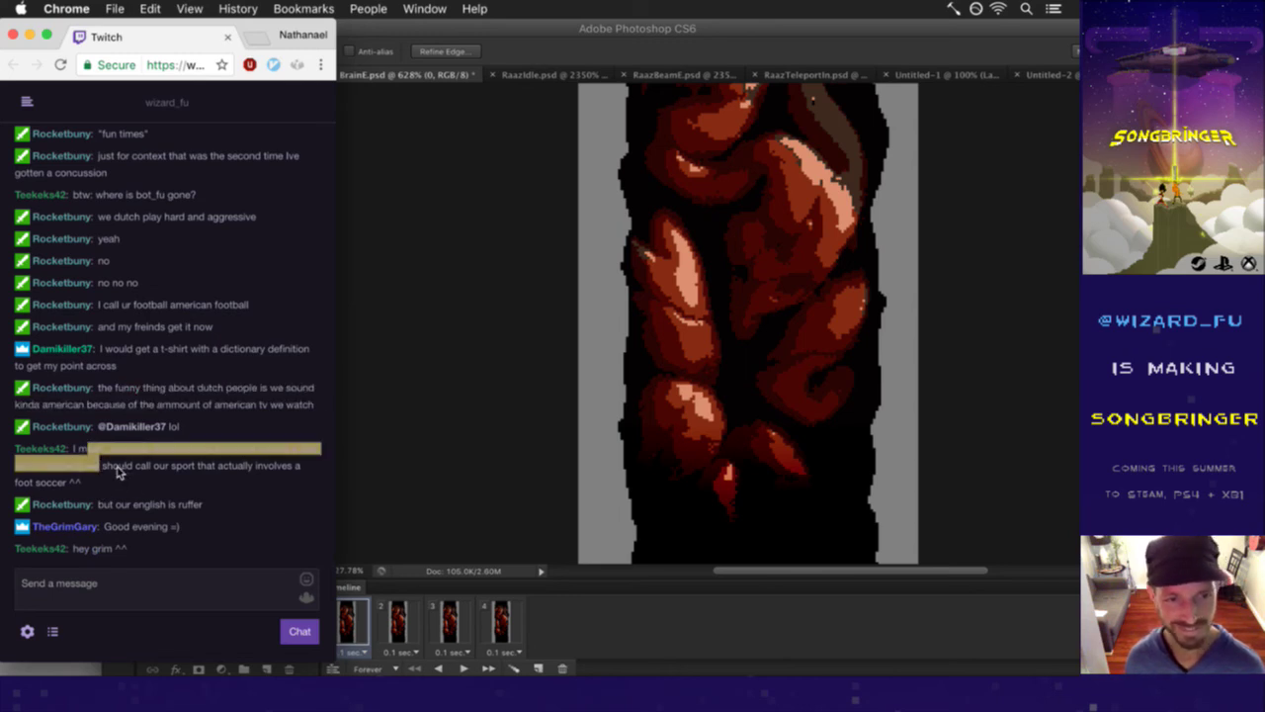
triple_click(117, 482)
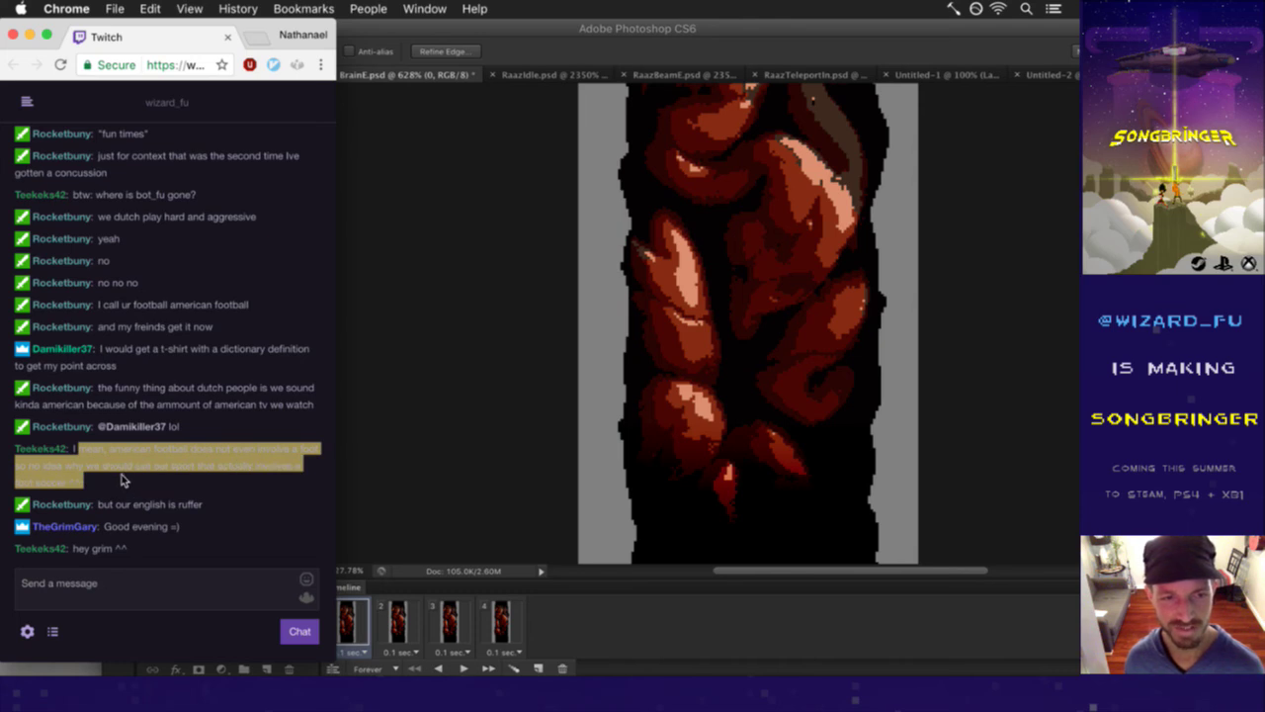
click(119, 480)
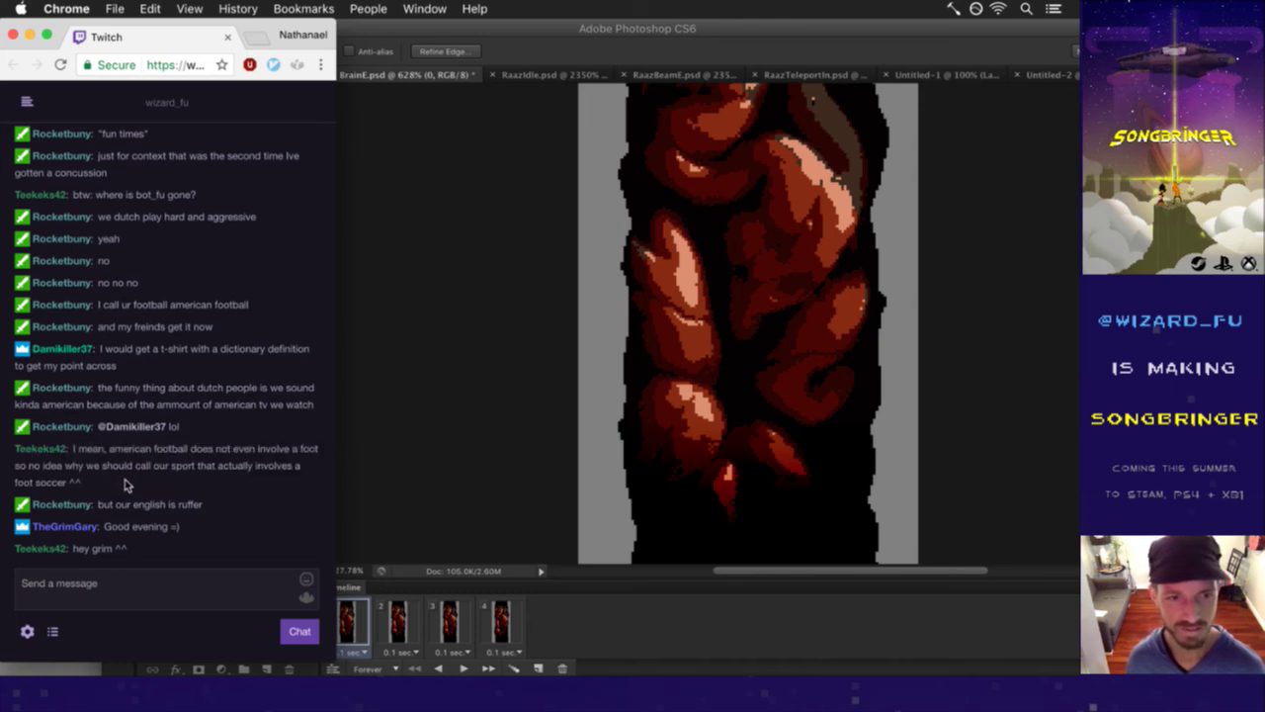
drag(118, 526, 194, 564)
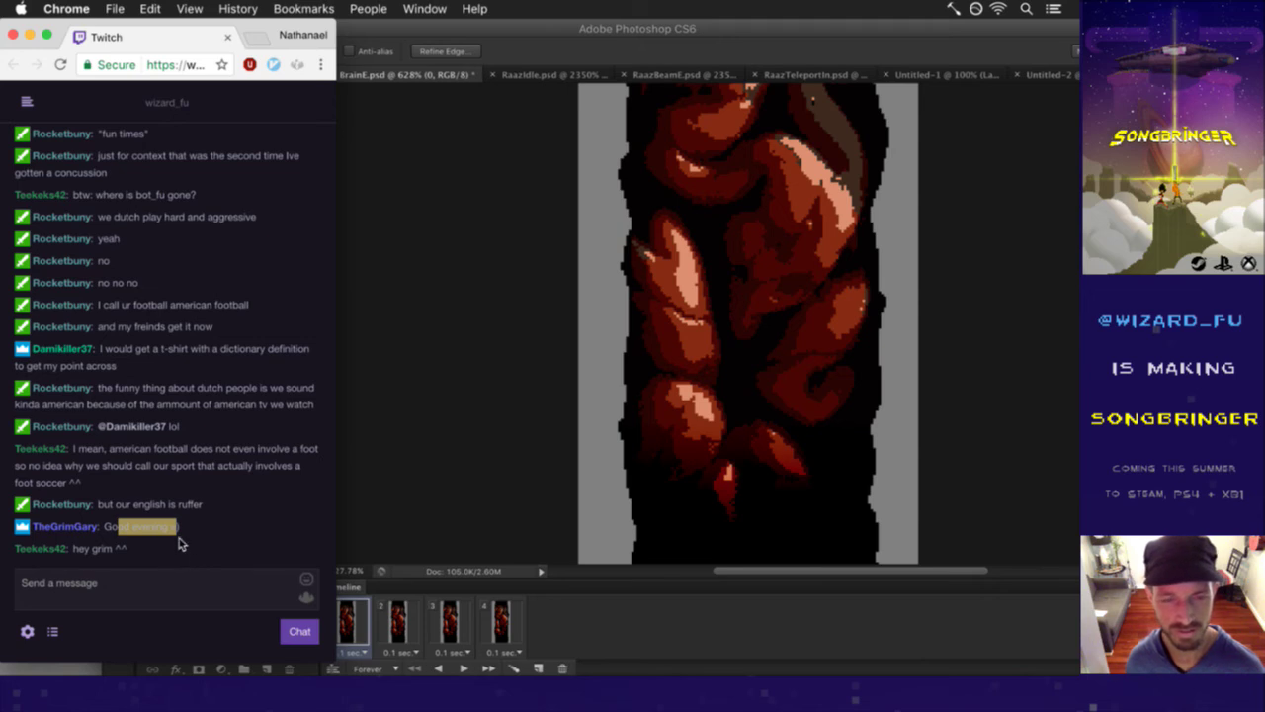
click(181, 528)
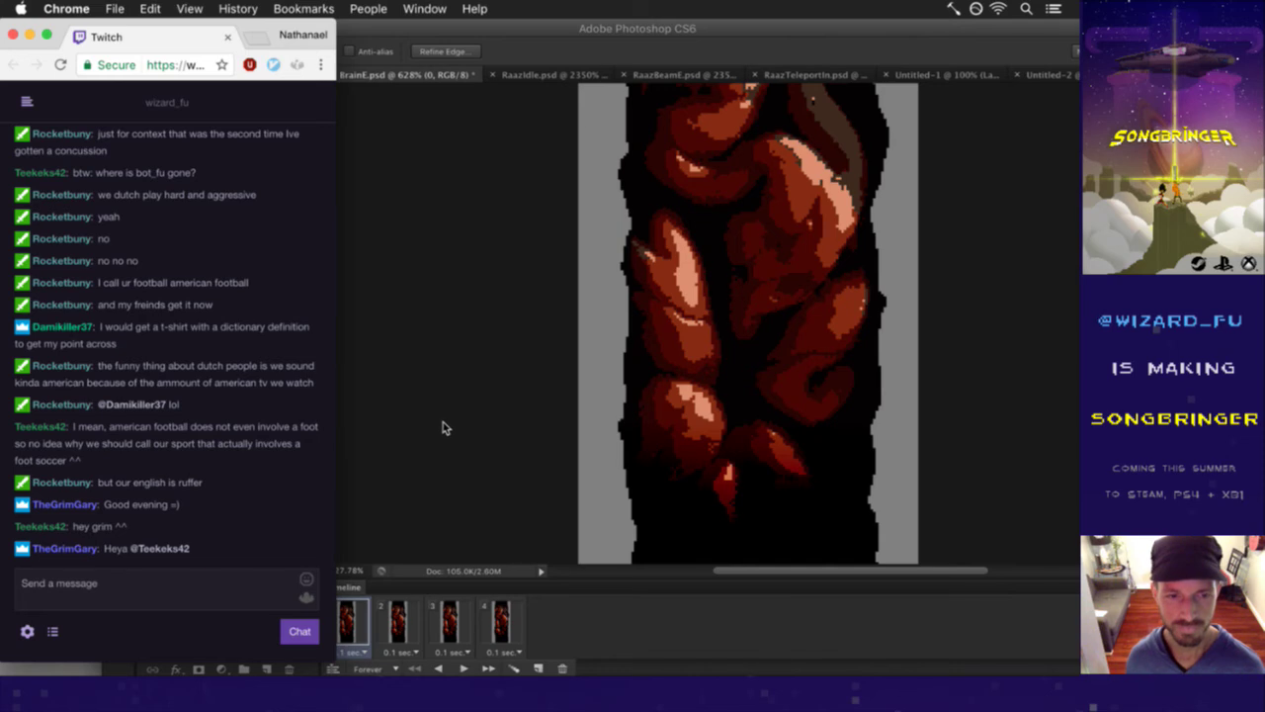
click(750, 87)
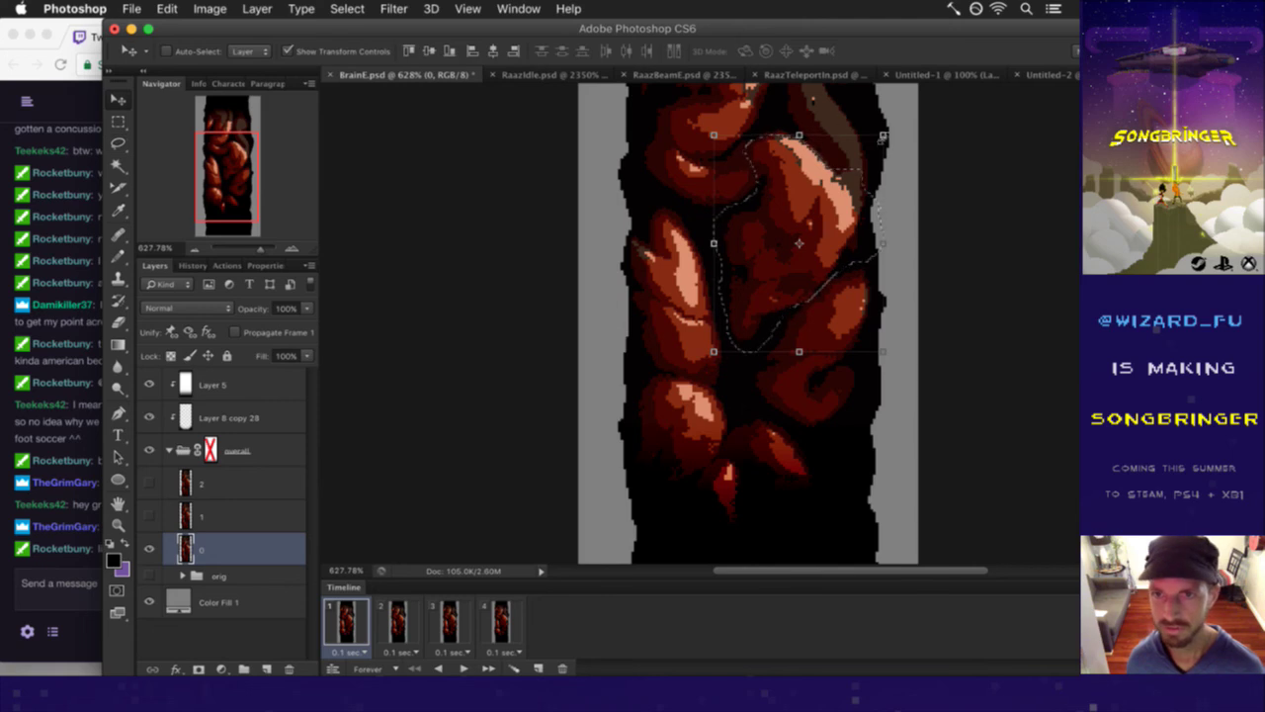
- Warp the selected lobe on layer 0 so its upper part bulges upward, apply the transform, and deselect it
key(super+t)
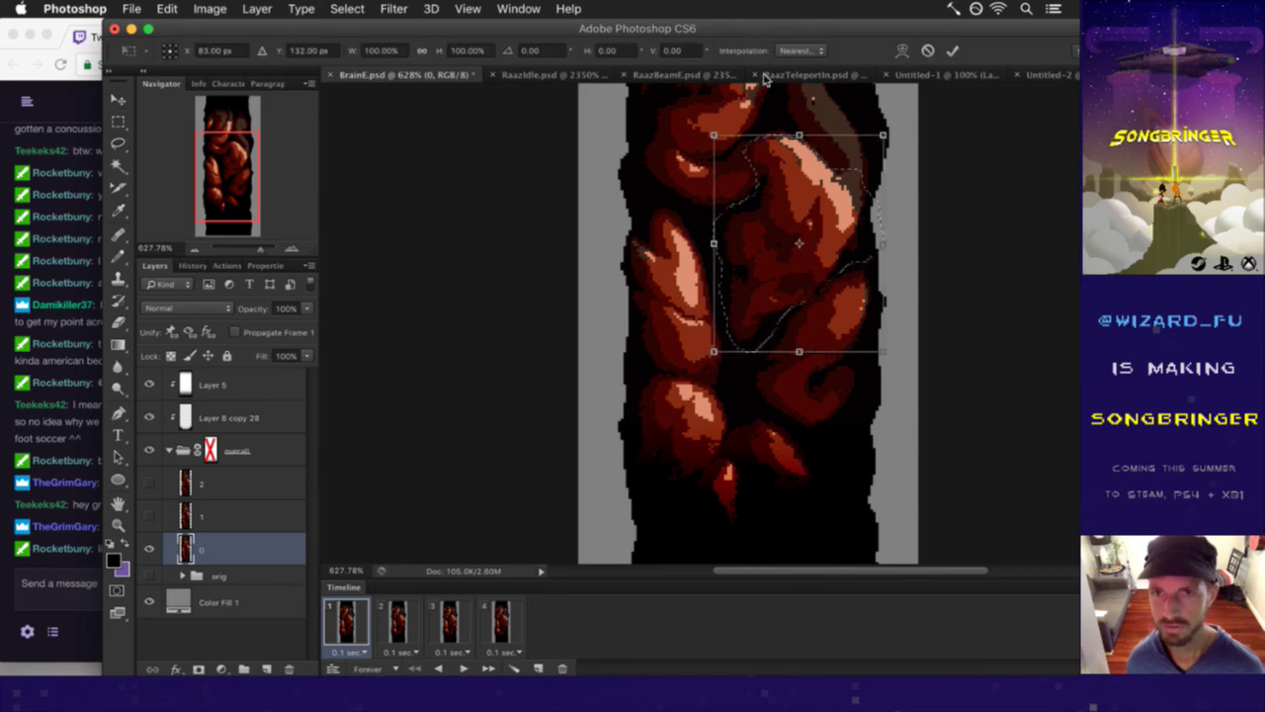
click(902, 50)
drag(773, 200, 835, 118)
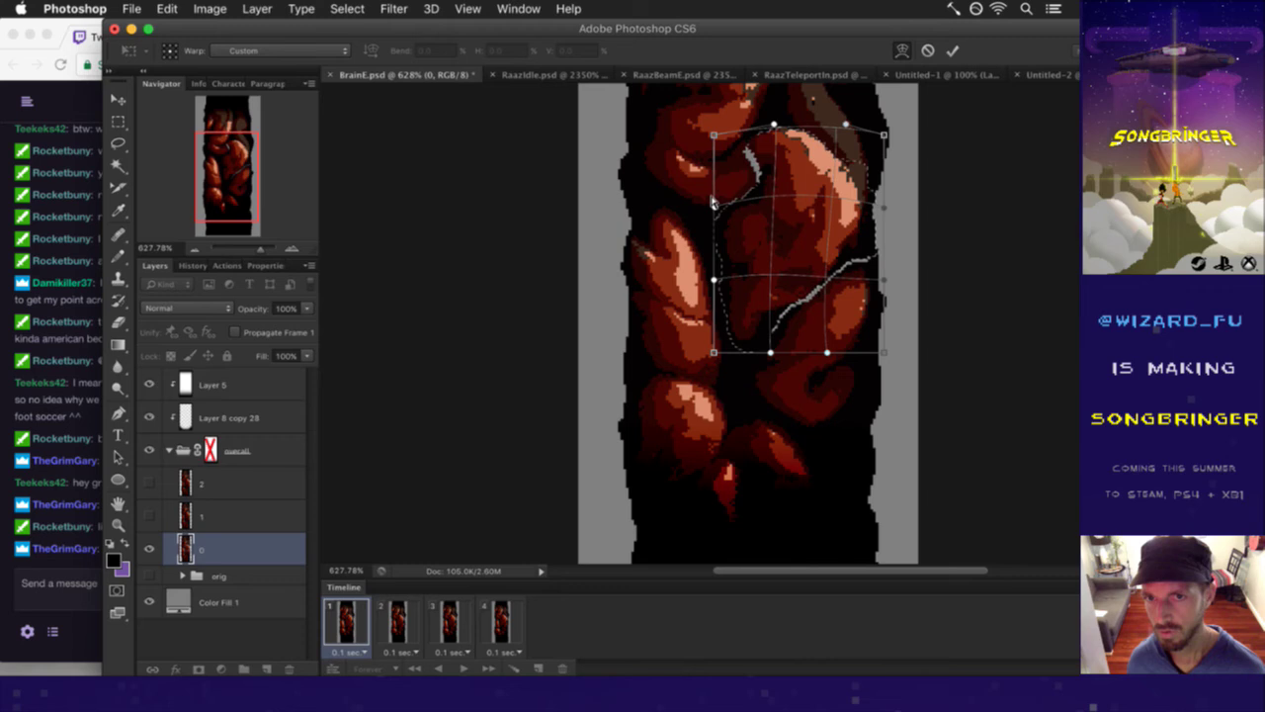
click(955, 51)
key(m)
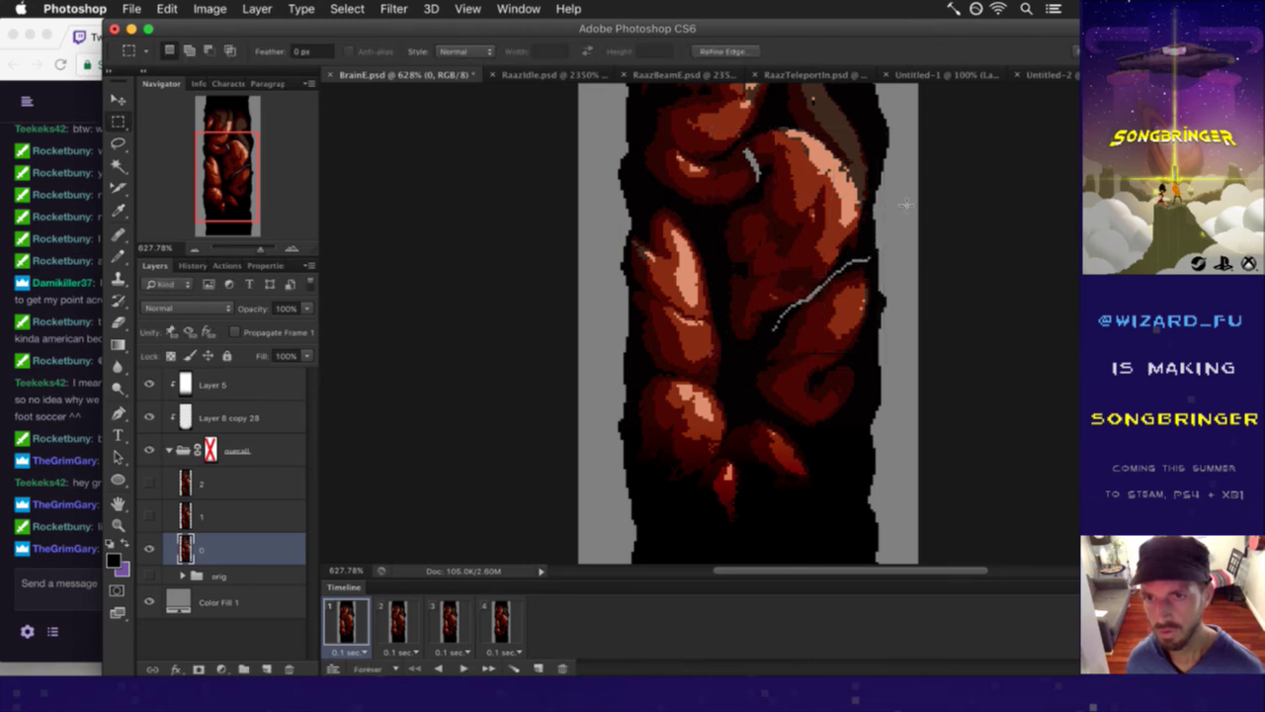
- Read the last two Twitch chat messages in Chrome and go back to Photoshop
click(85, 534)
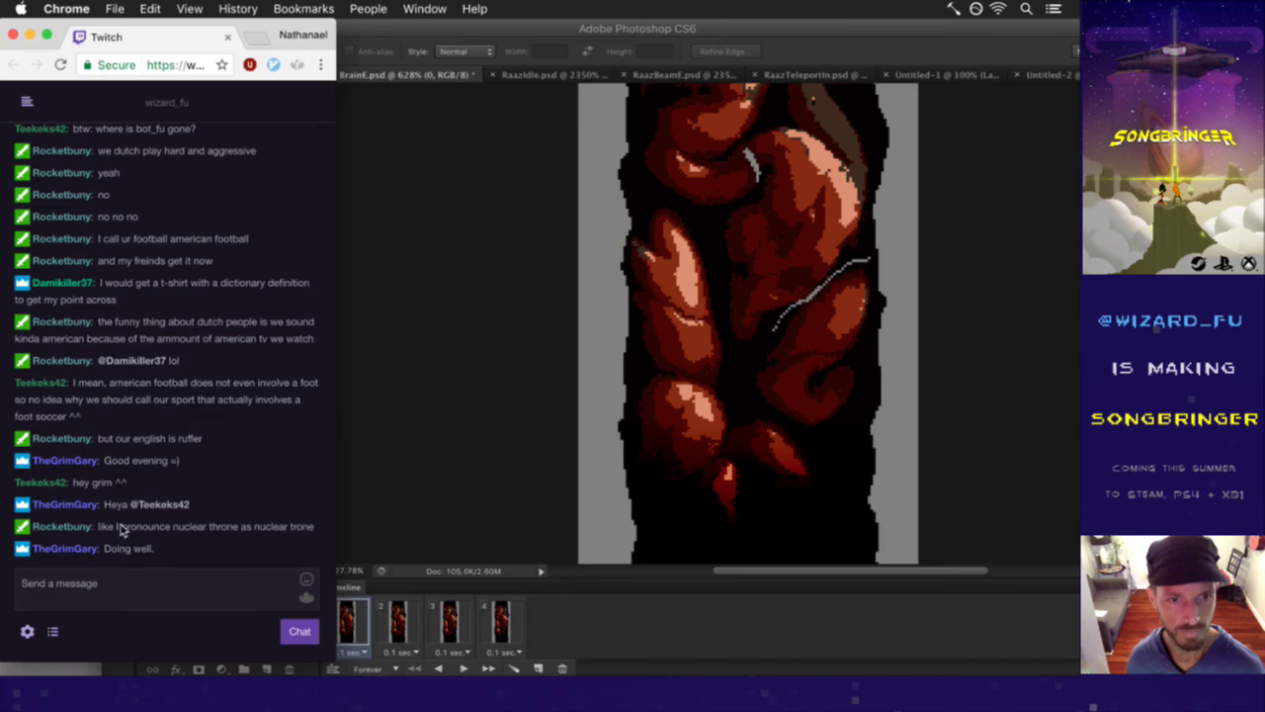
drag(159, 527, 284, 531)
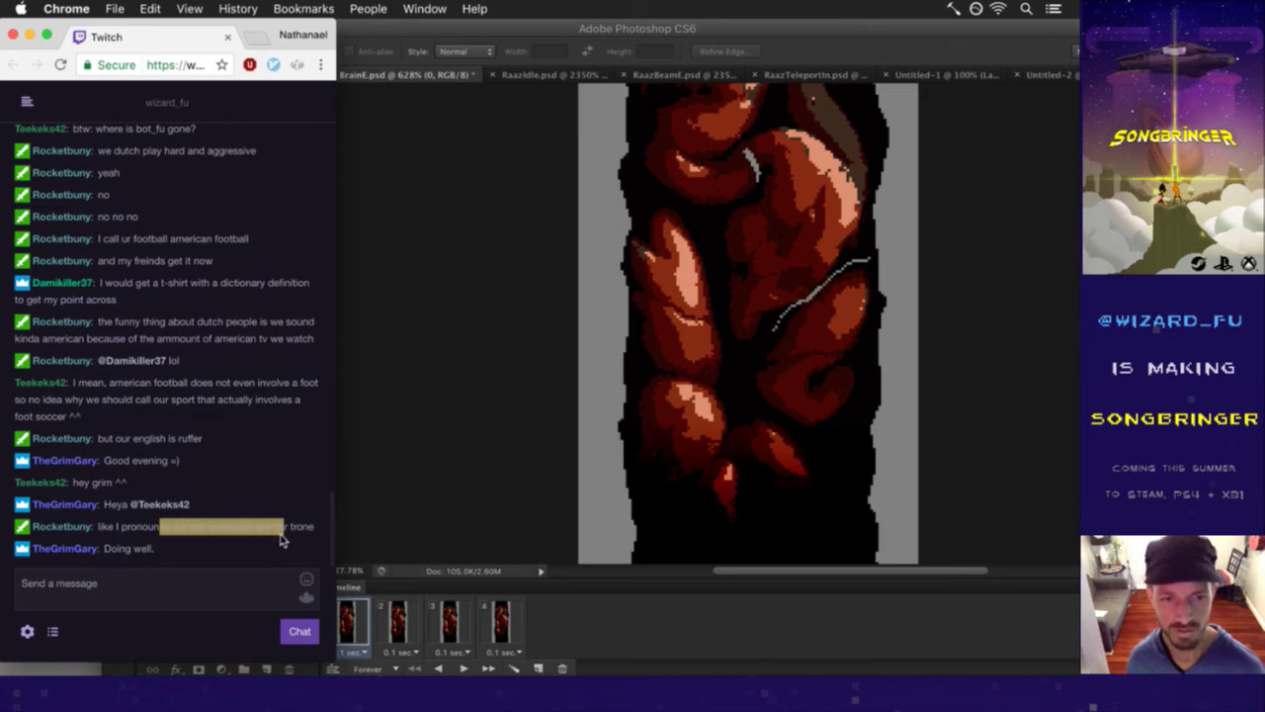
click(269, 553)
drag(117, 551, 196, 559)
click(198, 561)
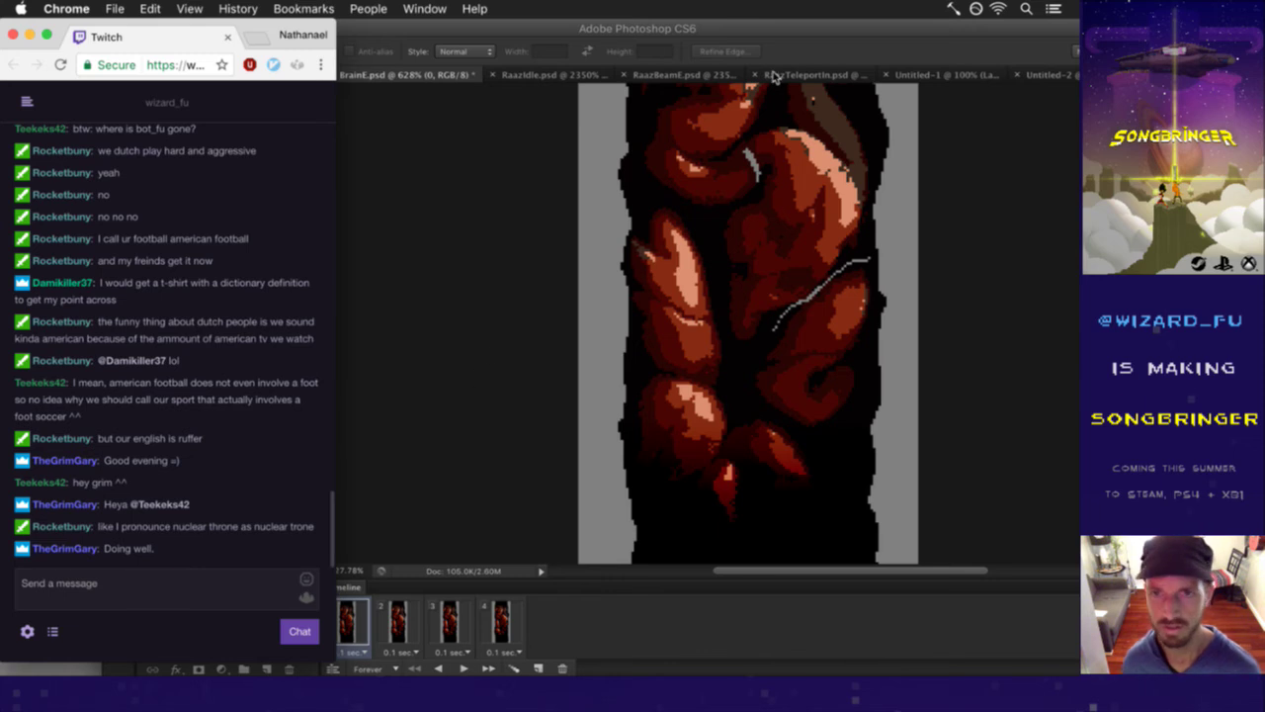
click(807, 50)
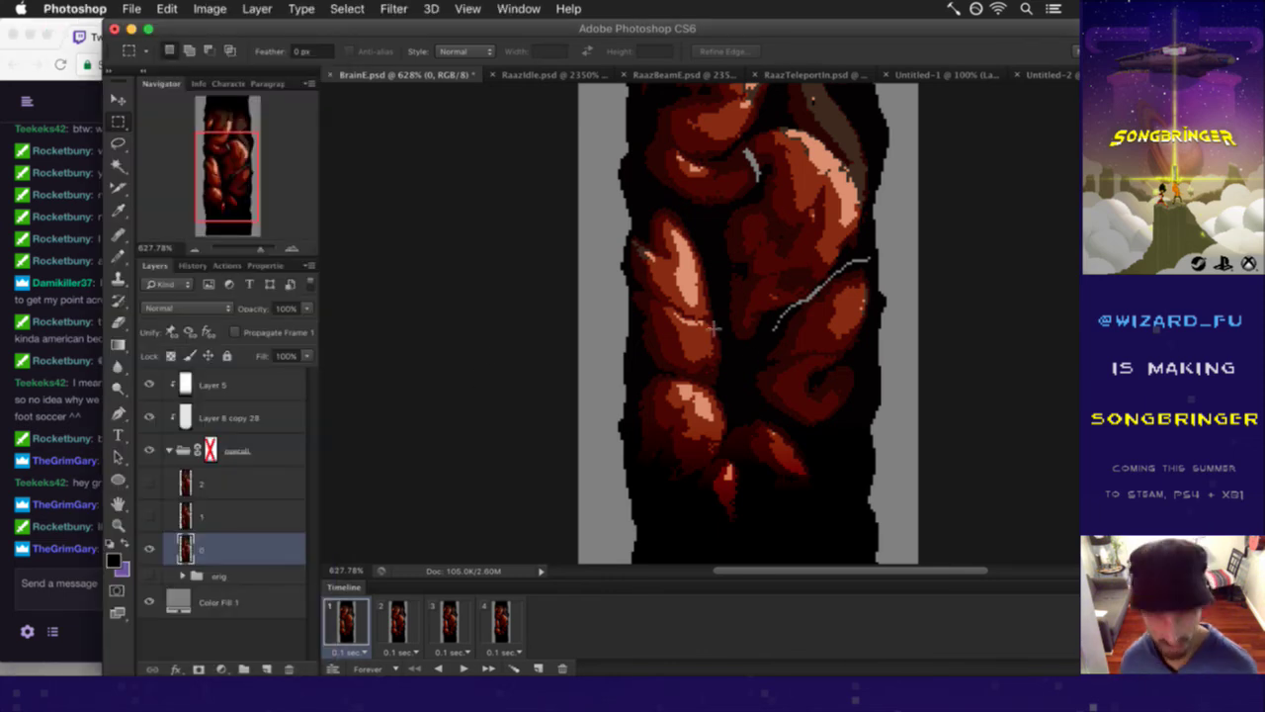
- Pencil black and dark red with a 1-pixel tip over the grey gaps around the warped lobe on layer 0
key(b)
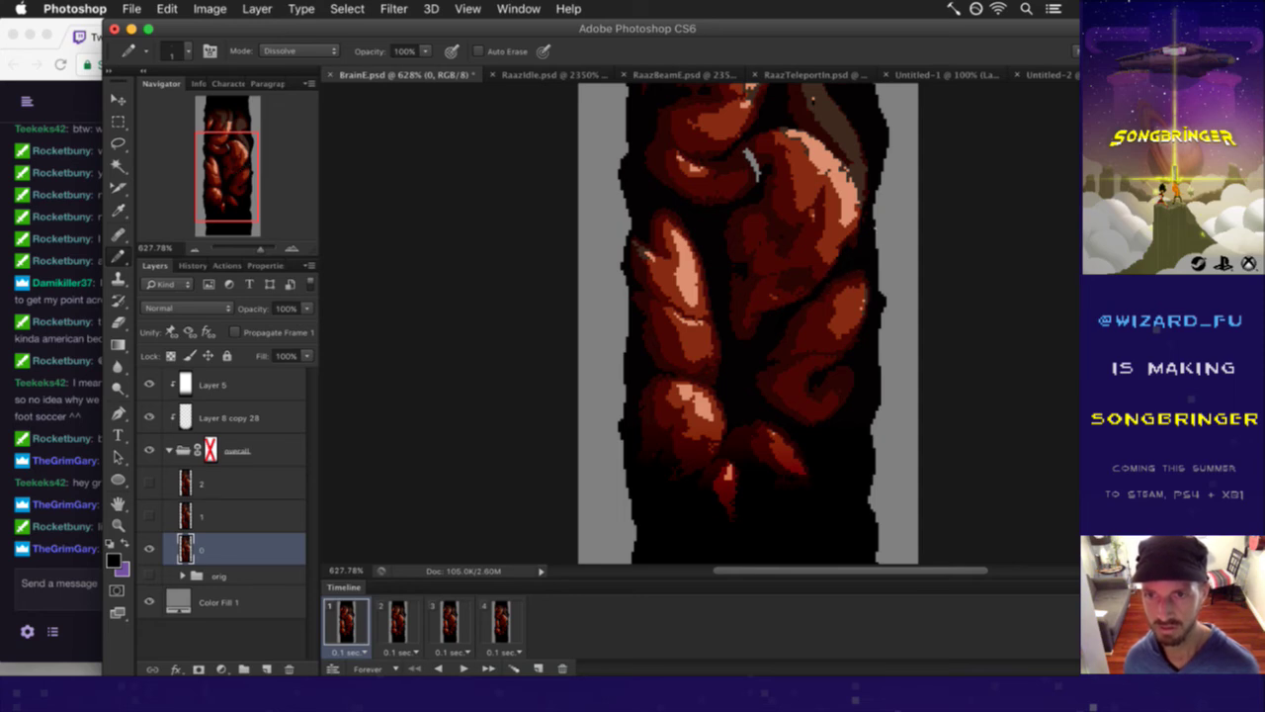
drag(788, 210, 781, 237)
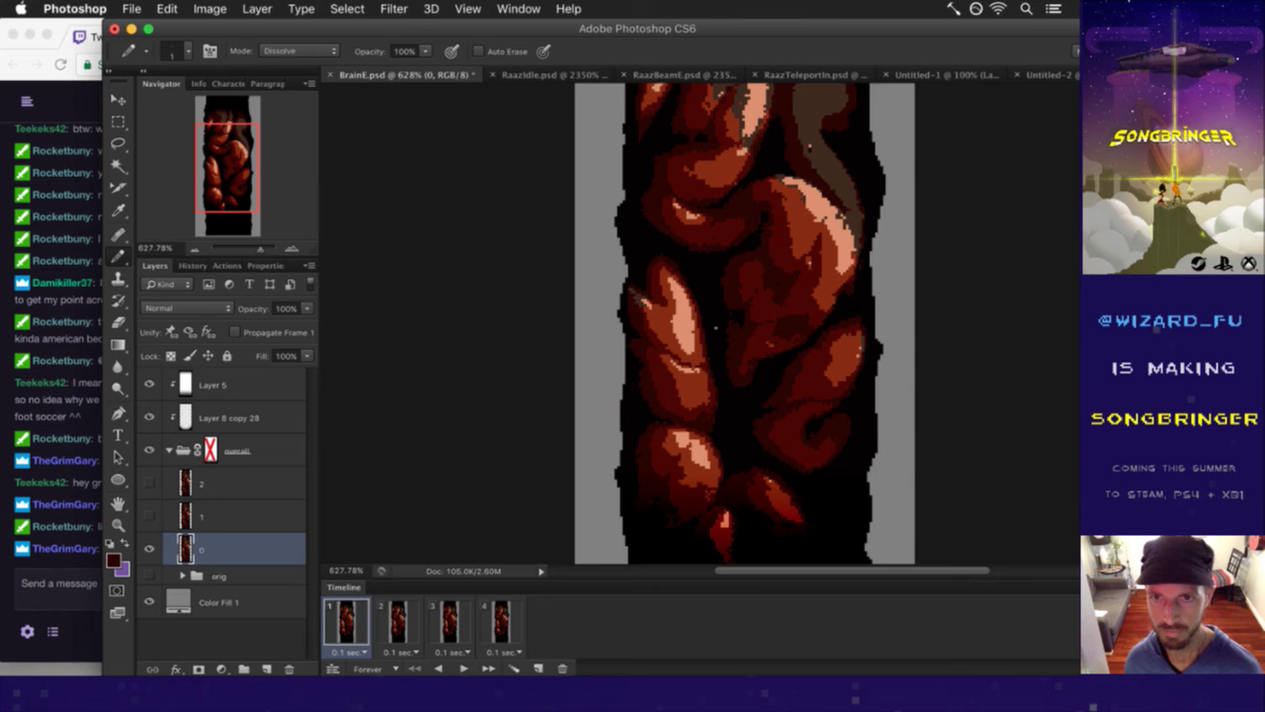
- Compare timeline frames 1, 2 and 3 to check how the large central lobe moves, ending on frame 2
key(m)
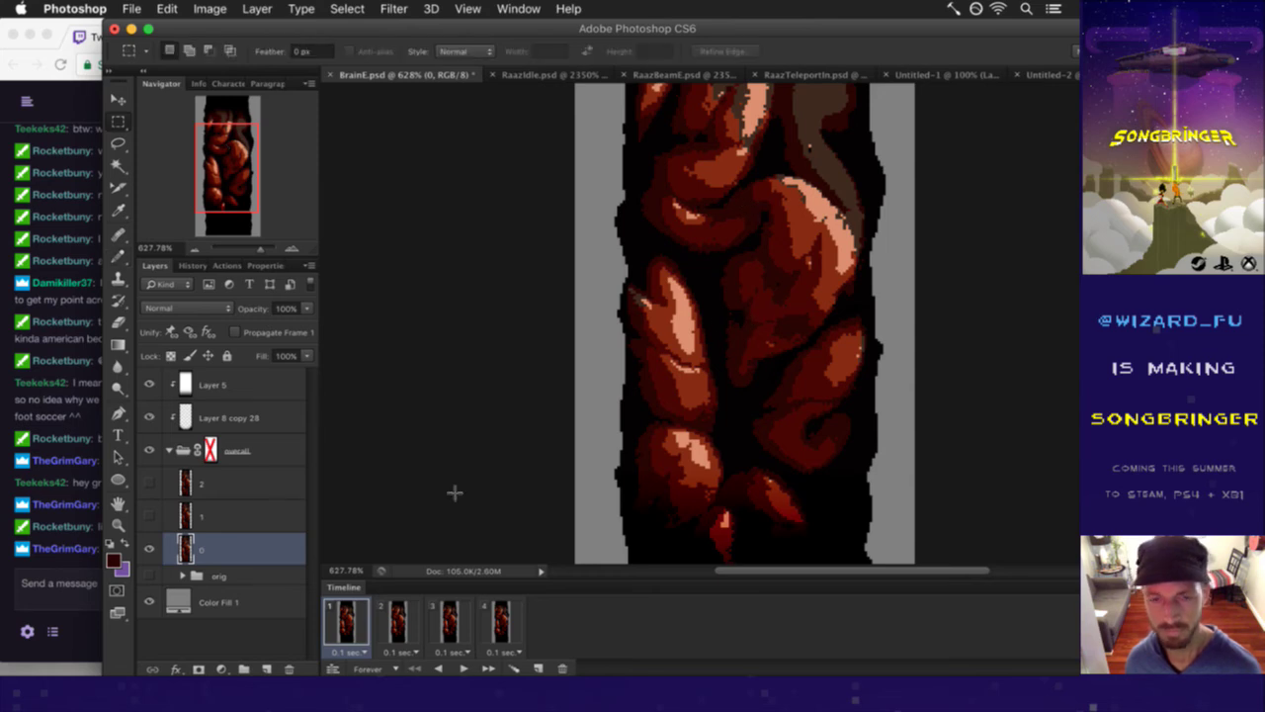
click(400, 620)
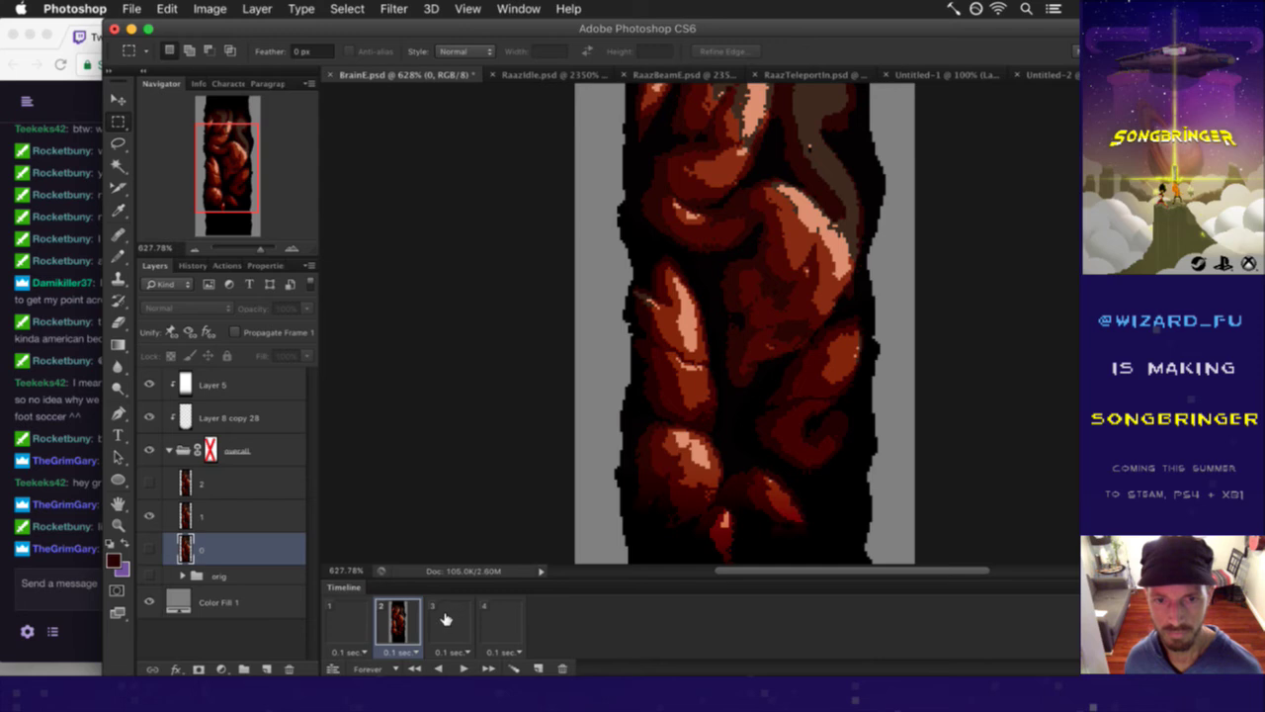
click(443, 621)
click(400, 620)
click(348, 619)
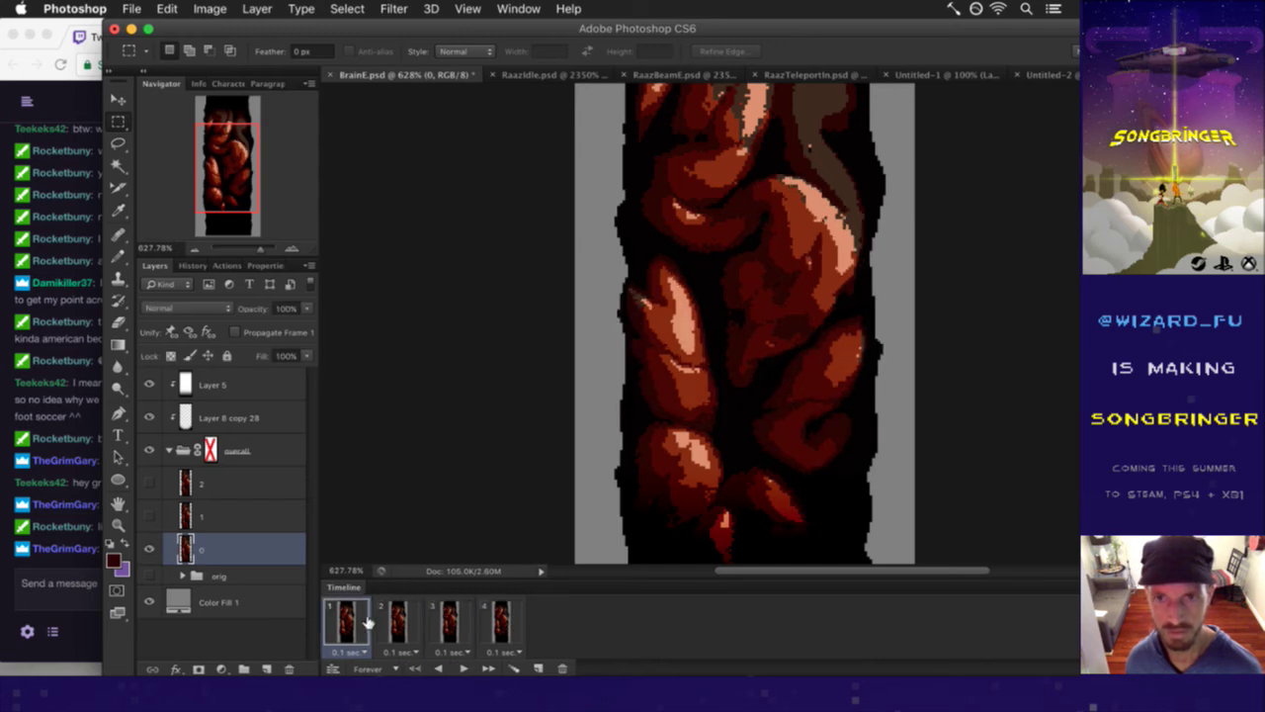
click(399, 622)
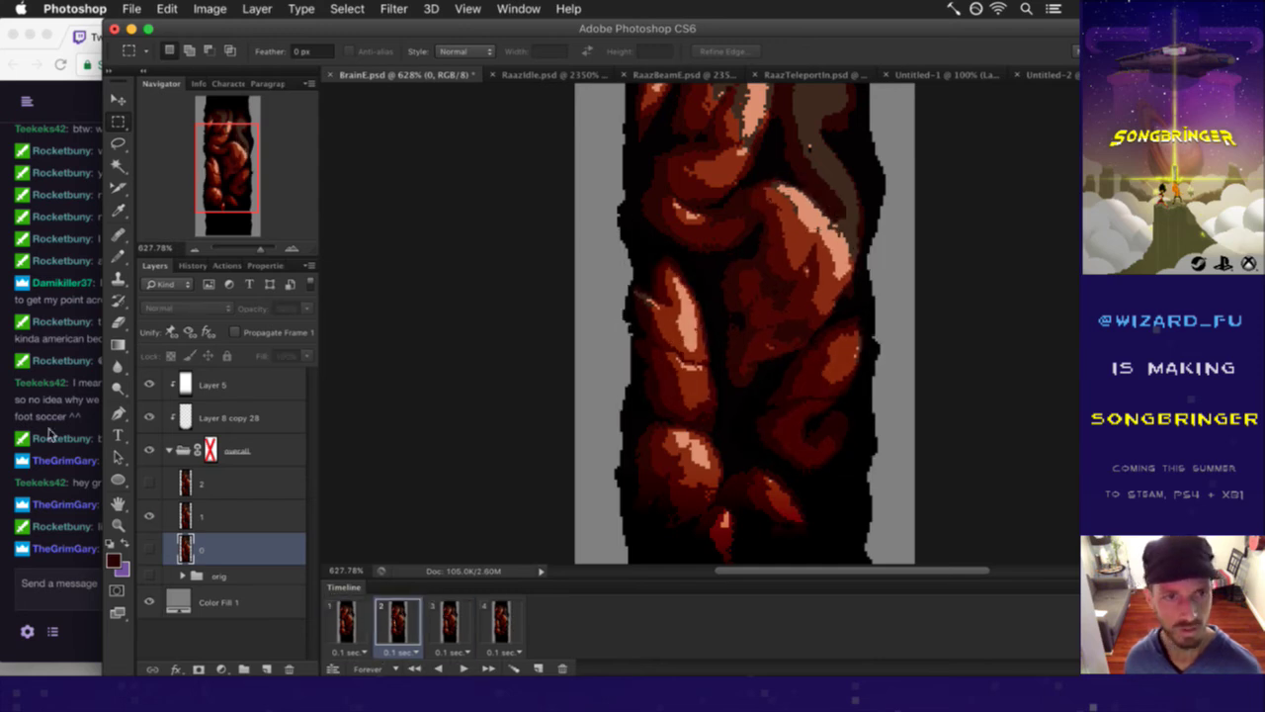
- Lasso the outline of the large central lobe in frame 2
click(118, 144)
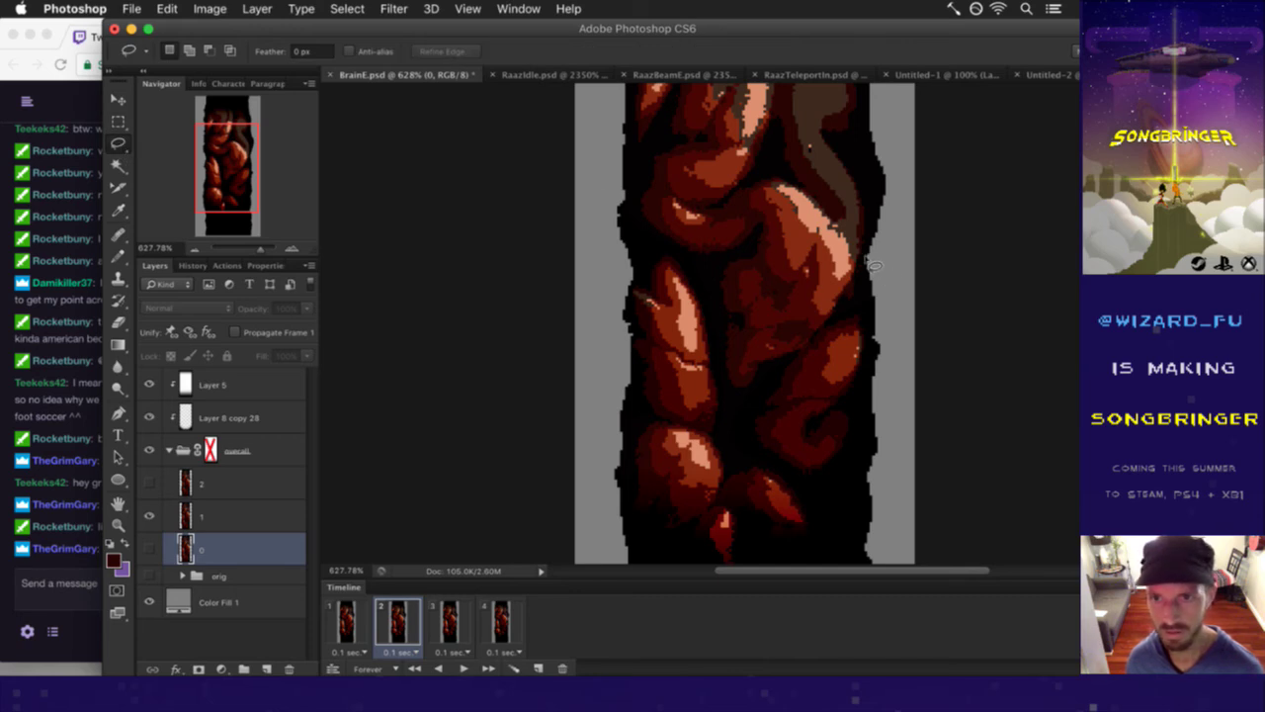
mouse_move(868, 228)
mouse_down()
mouse_move(759, 169)
mouse_move(741, 177)
mouse_move(752, 229)
mouse_move(727, 243)
mouse_move(711, 281)
mouse_move(728, 383)
mouse_move(743, 393)
mouse_move(882, 276)
mouse_up()
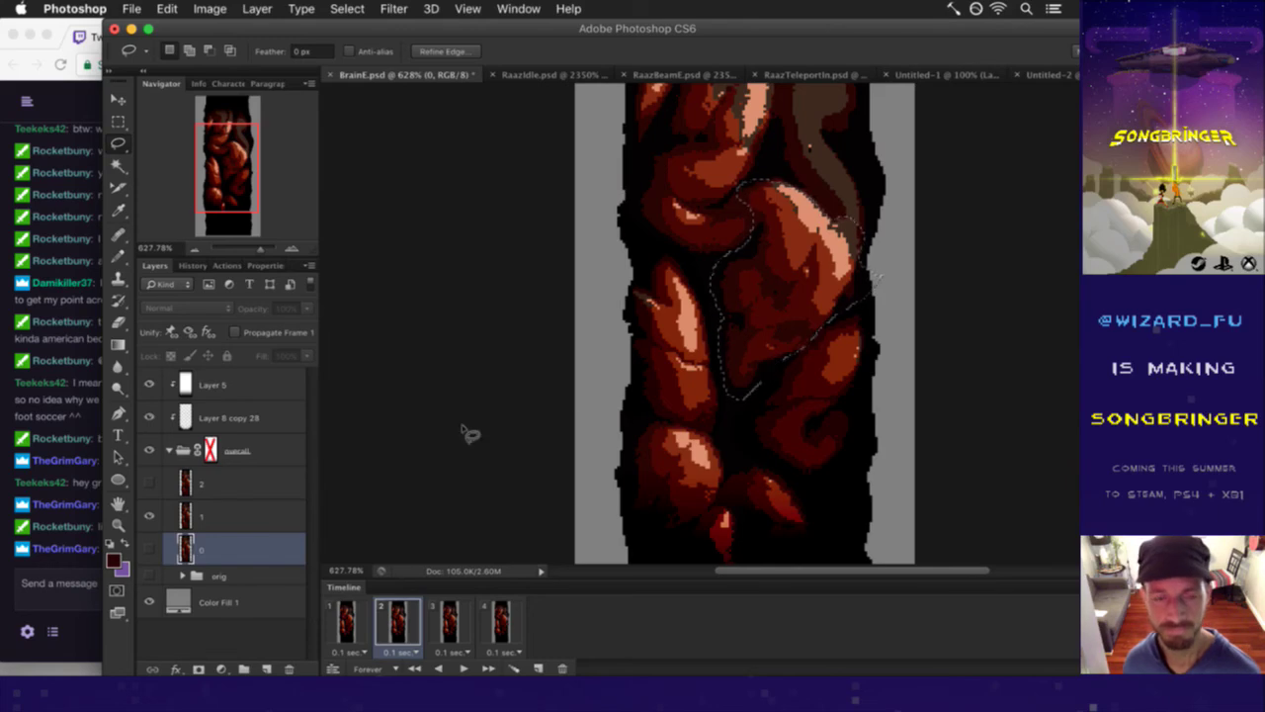
- Read the newest Twitch chat message in Chrome and return to Photoshop
click(35, 566)
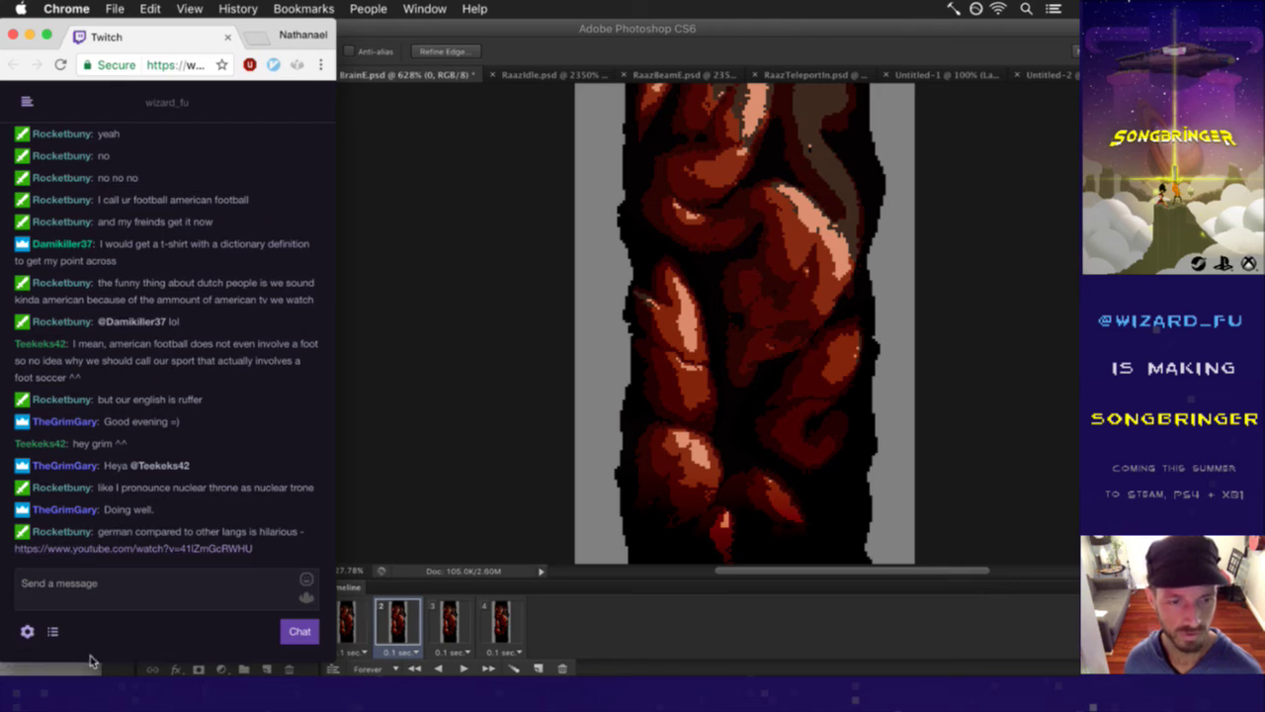
click(529, 388)
- Warp the selected lobe on layer 1, raising its top edge slightly and pulling its lower-right edge up and inward
key(l)
key(m)
key(v)
click(206, 518)
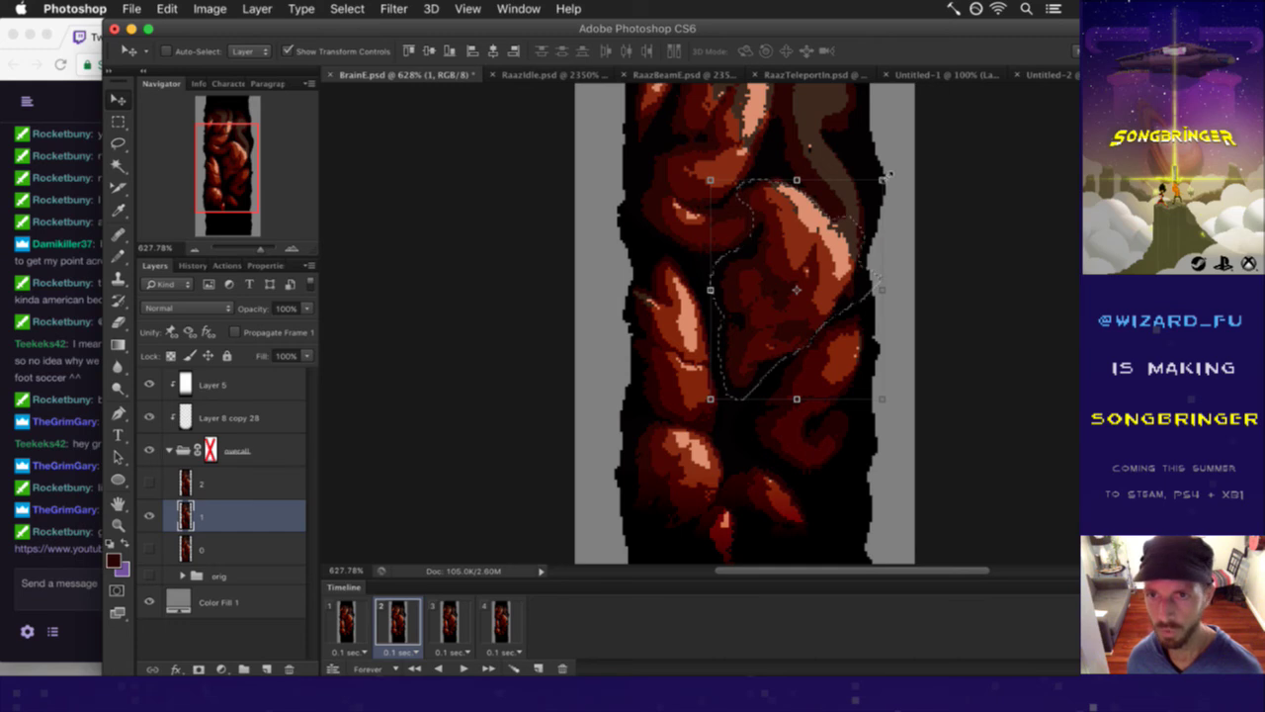
click(880, 179)
click(902, 50)
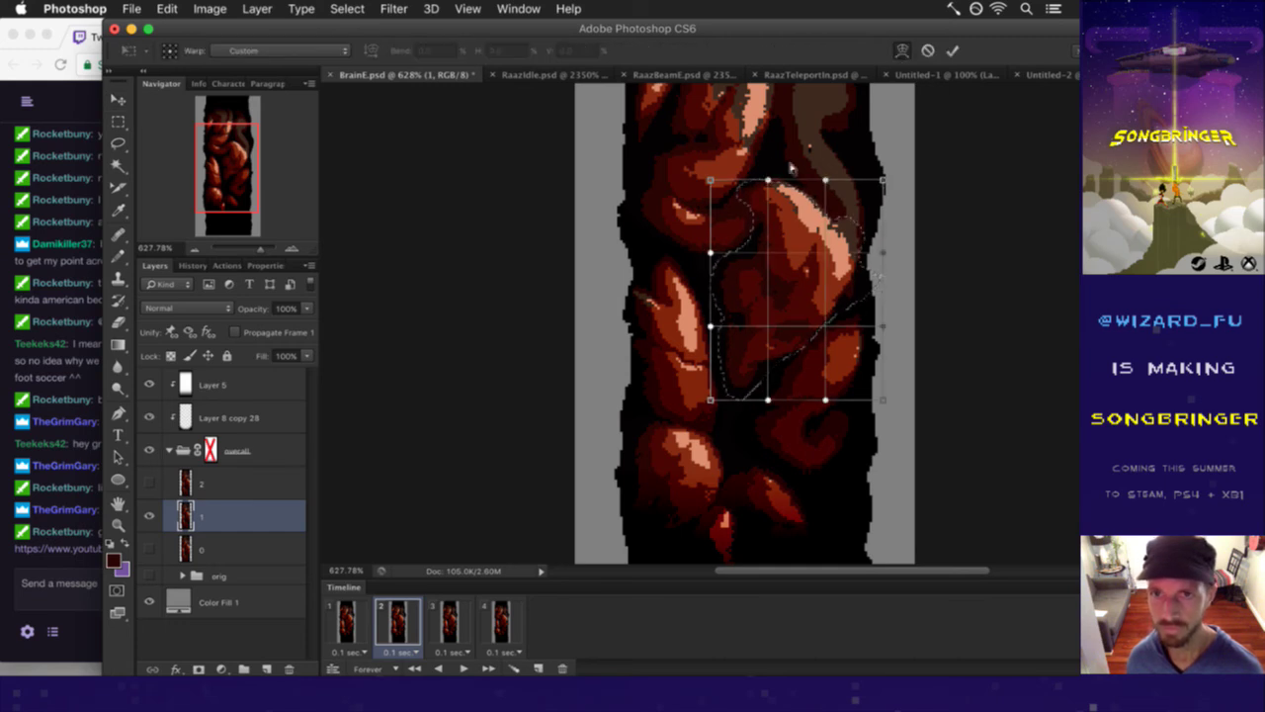
drag(806, 221, 827, 241)
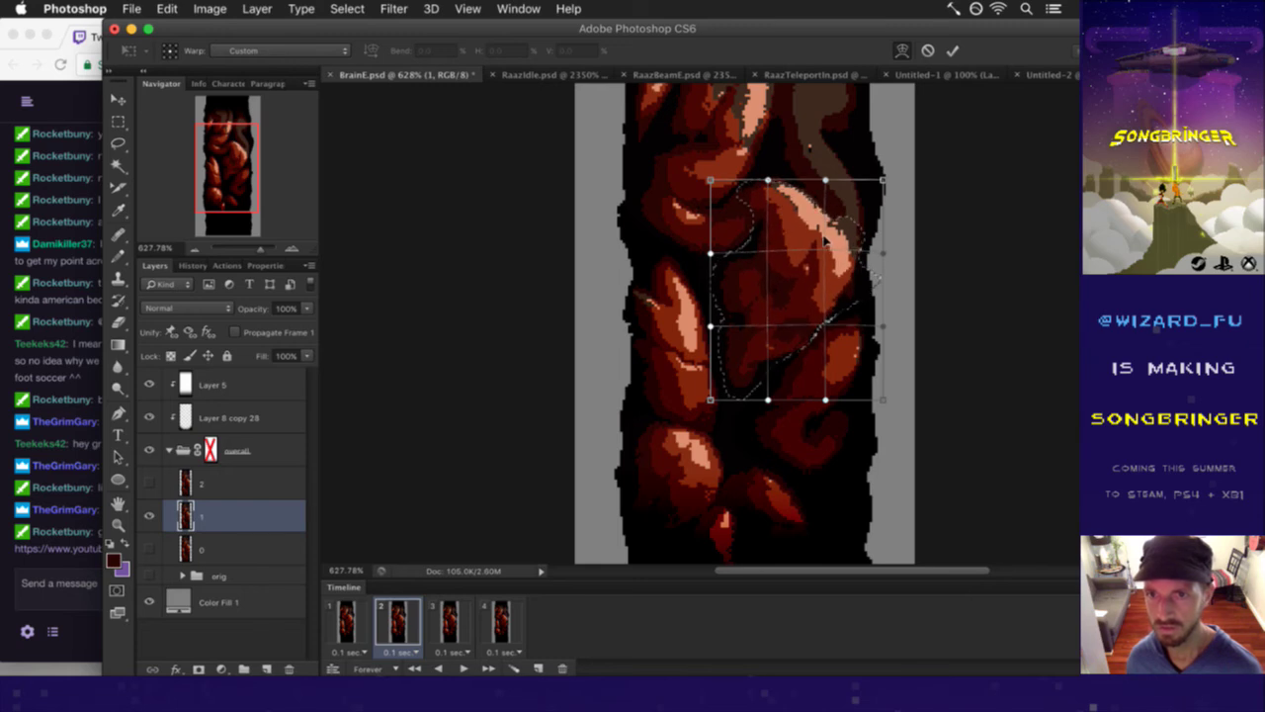
drag(816, 241, 772, 240)
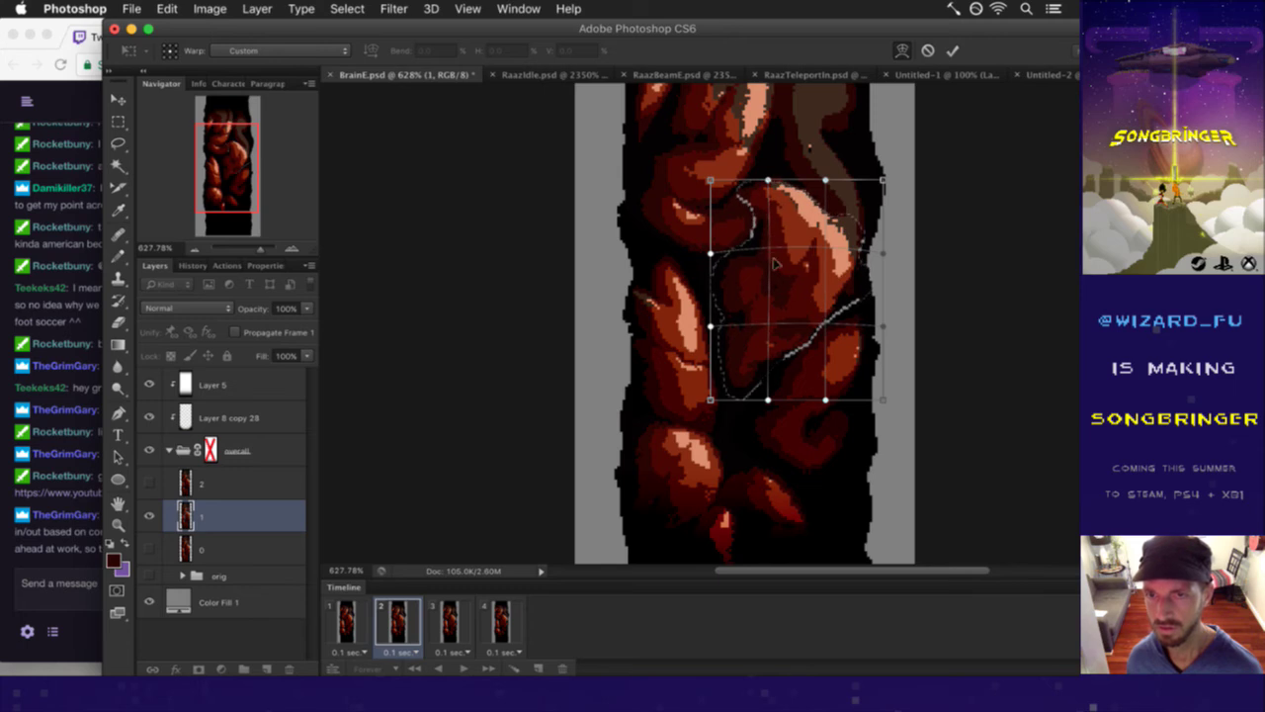
drag(785, 281, 787, 283)
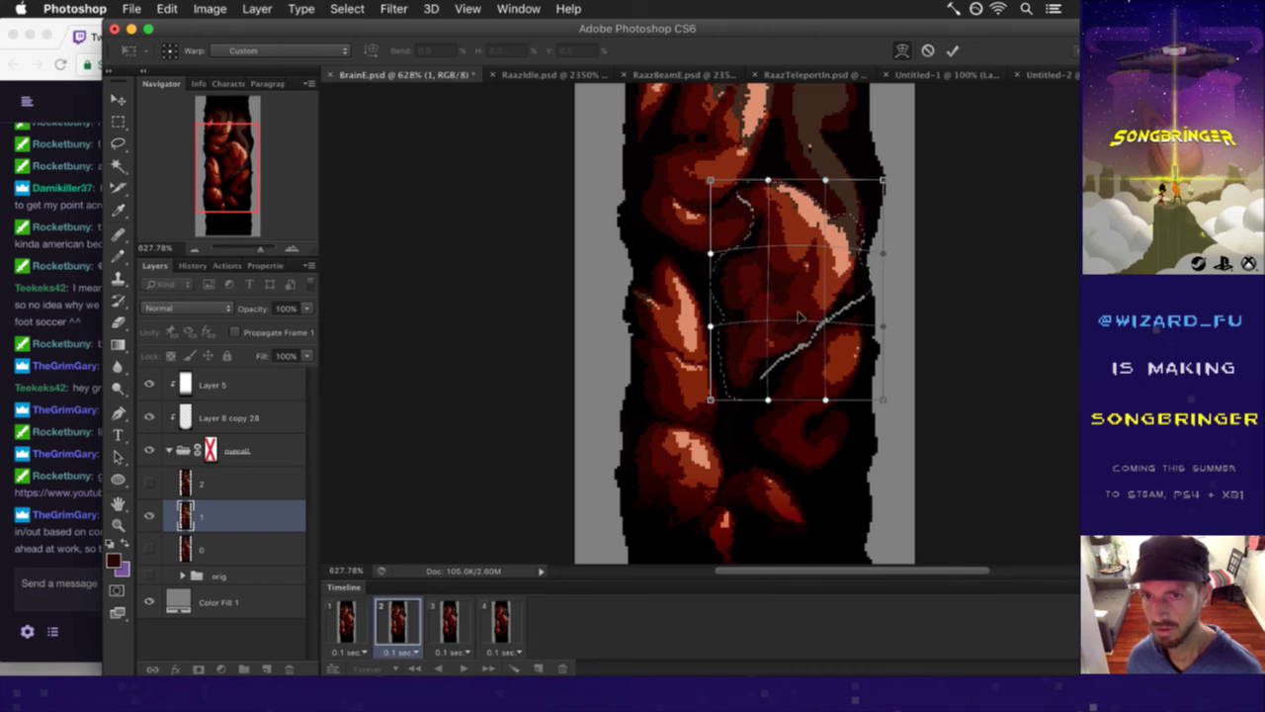
drag(820, 319, 816, 312)
drag(827, 170, 770, 175)
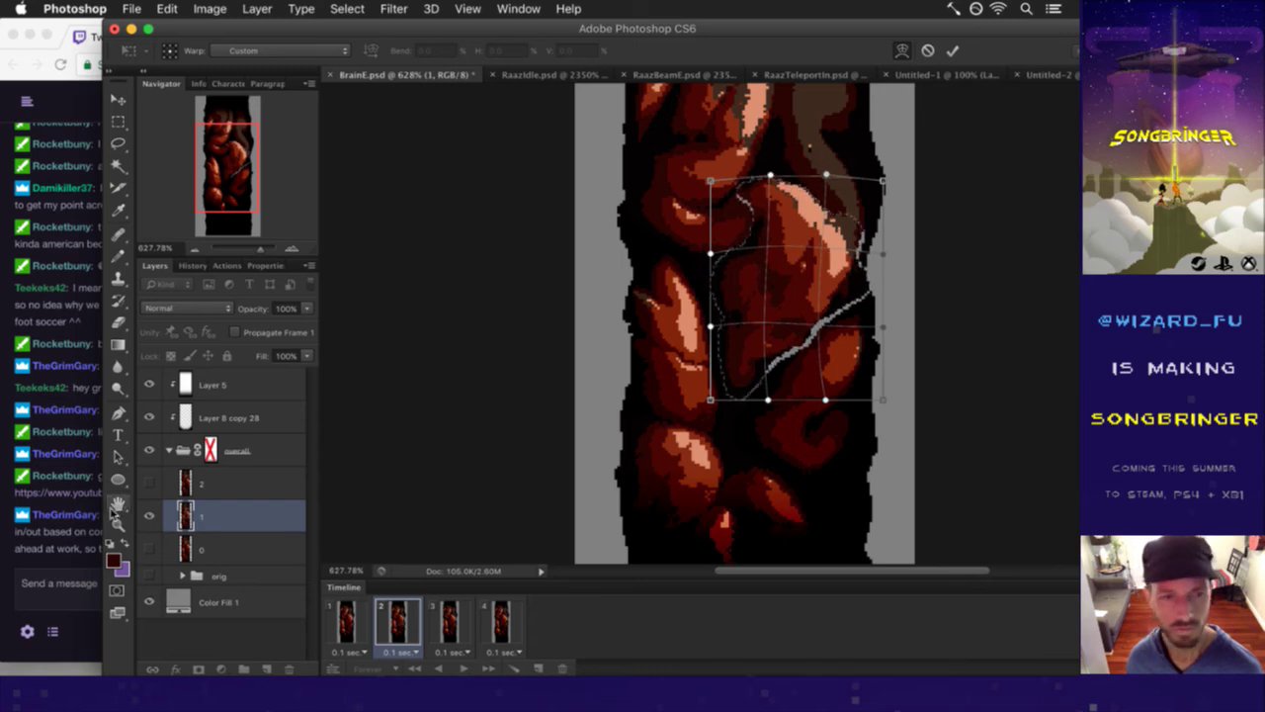
- Switch to Chrome and read the latest Twitch chat message about the game camera zoom
click(66, 528)
drag(118, 516, 181, 550)
click(200, 550)
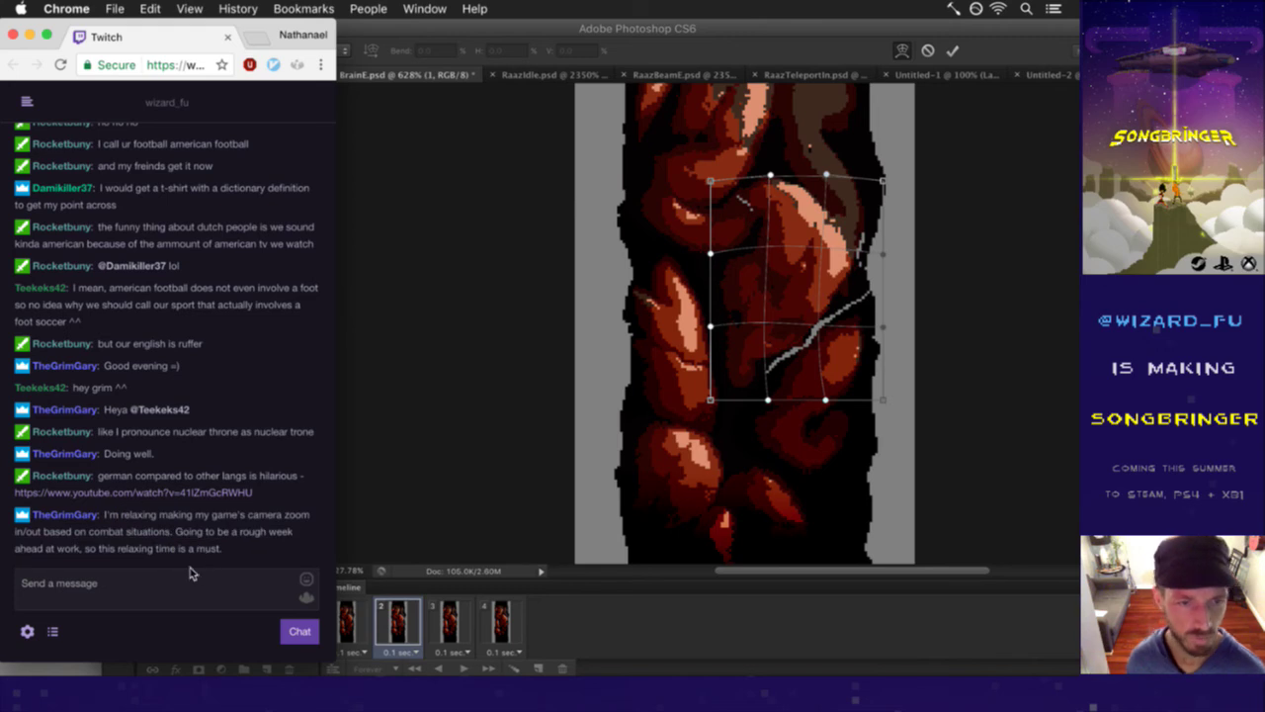
drag(47, 531, 203, 549)
click(202, 549)
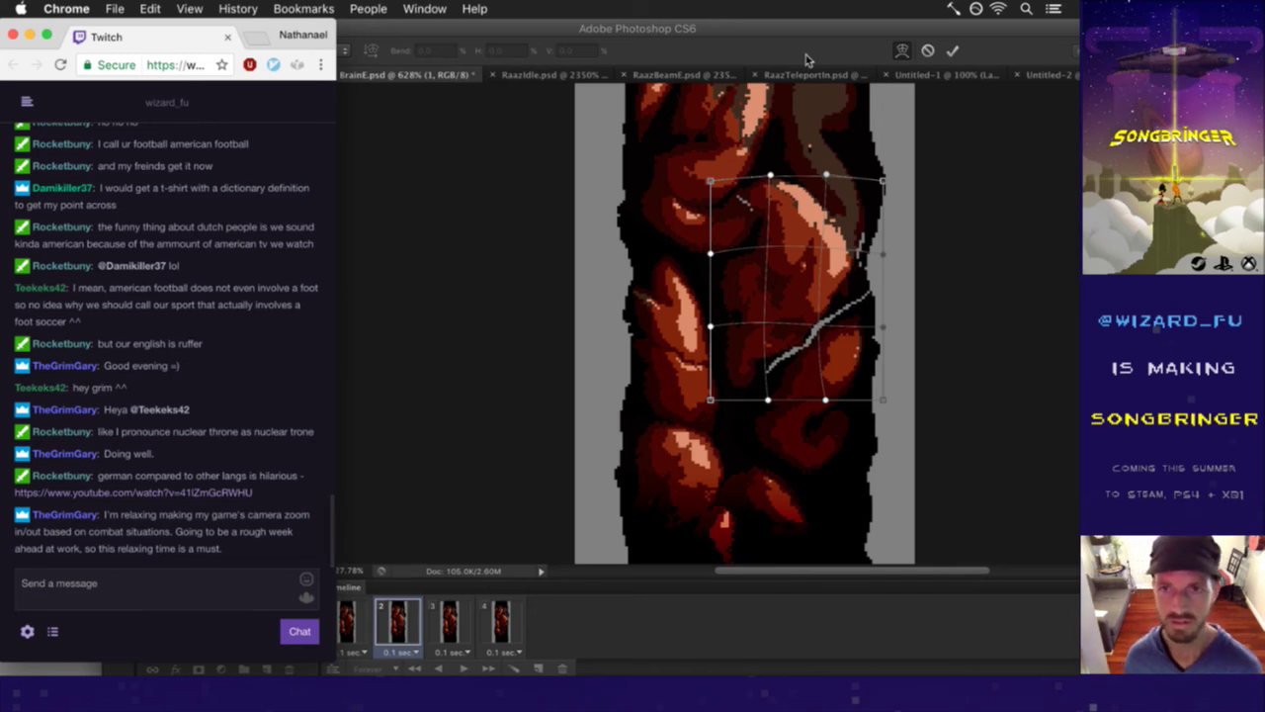
- Return to Photoshop, apply the warp to the lobe on layer 1, and deselect it
click(919, 55)
click(952, 52)
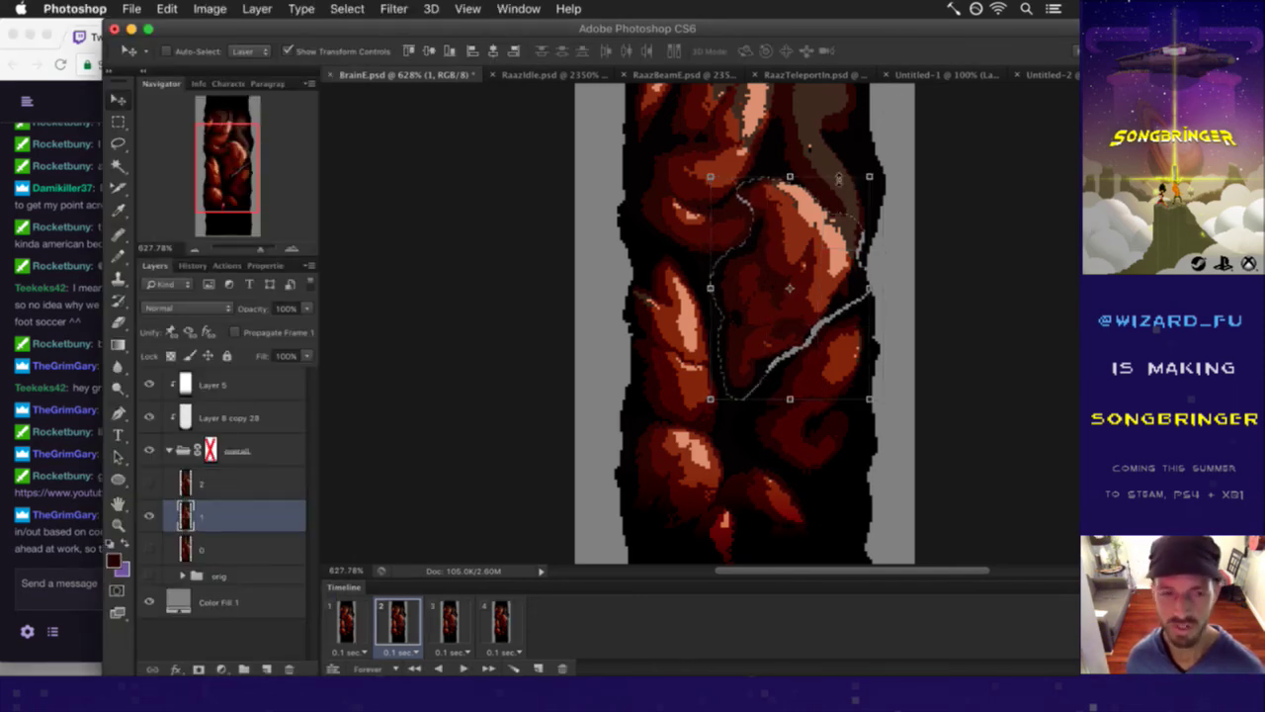
key(ctrl+d)
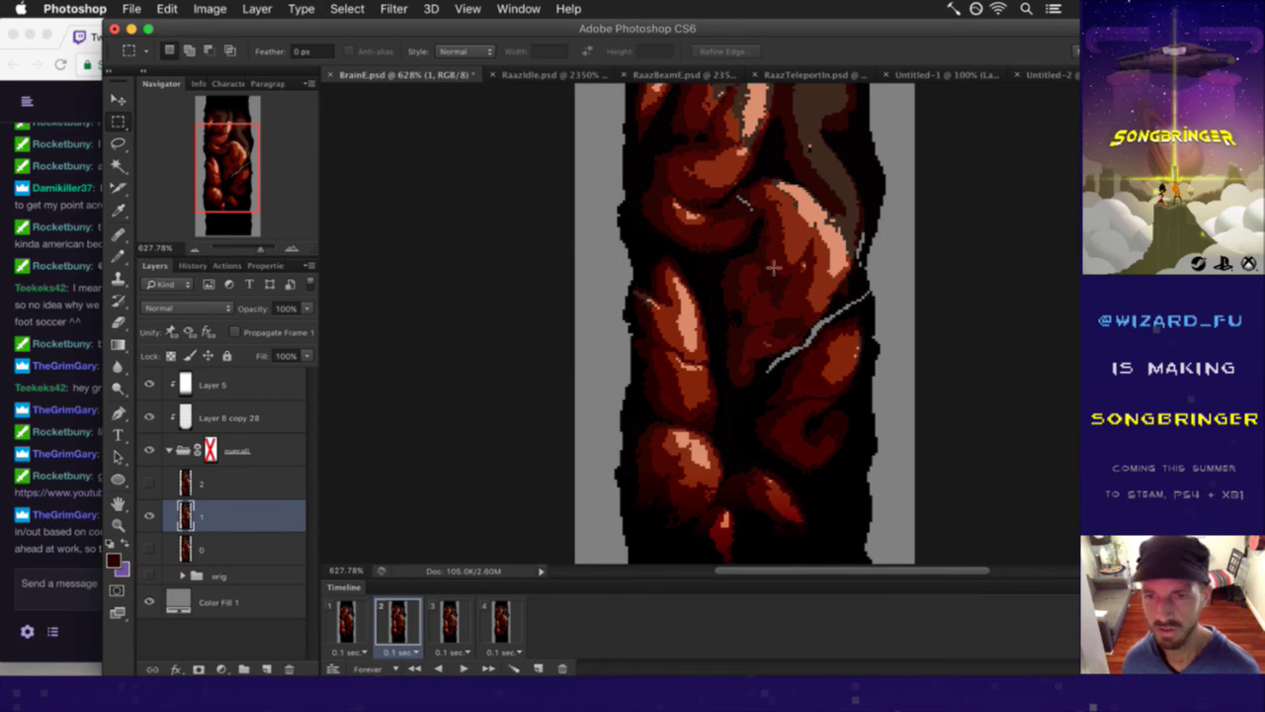
- Pencil sampled black and dark red over the grey gaps around the warped lobe on layer 1, and save the file
key(i)
click(856, 302)
key(b)
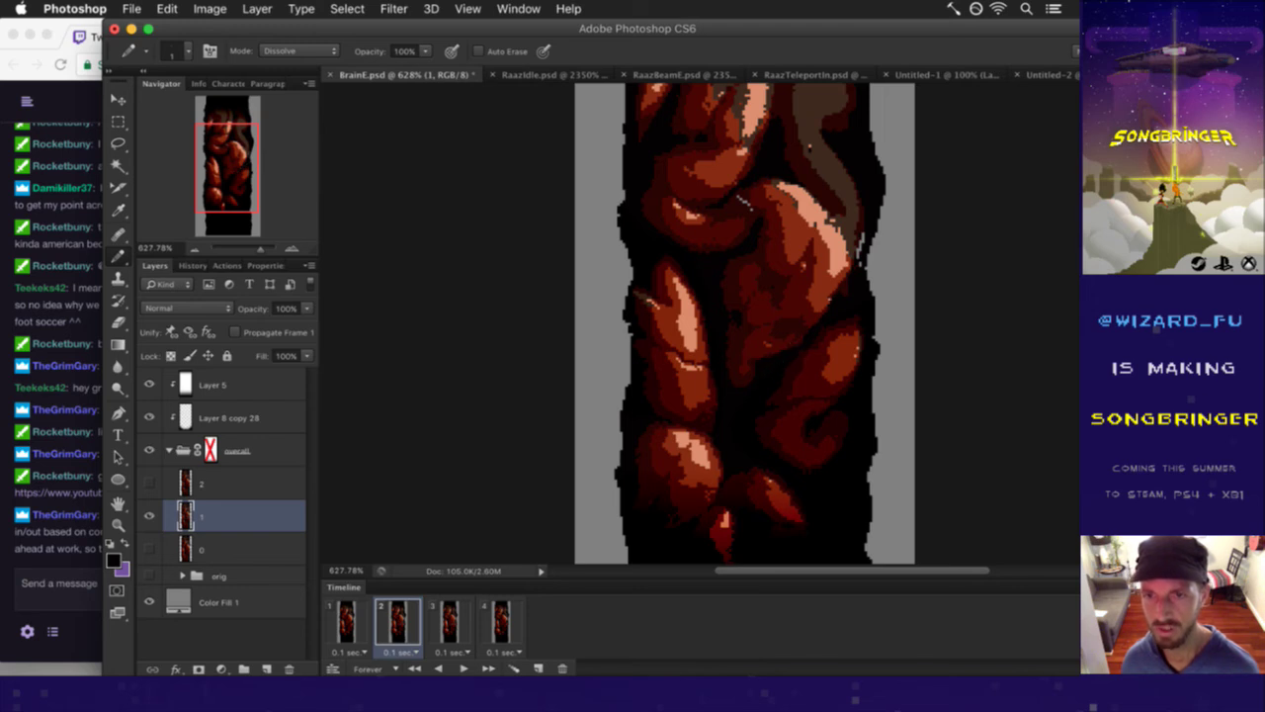
alt+click(864, 236)
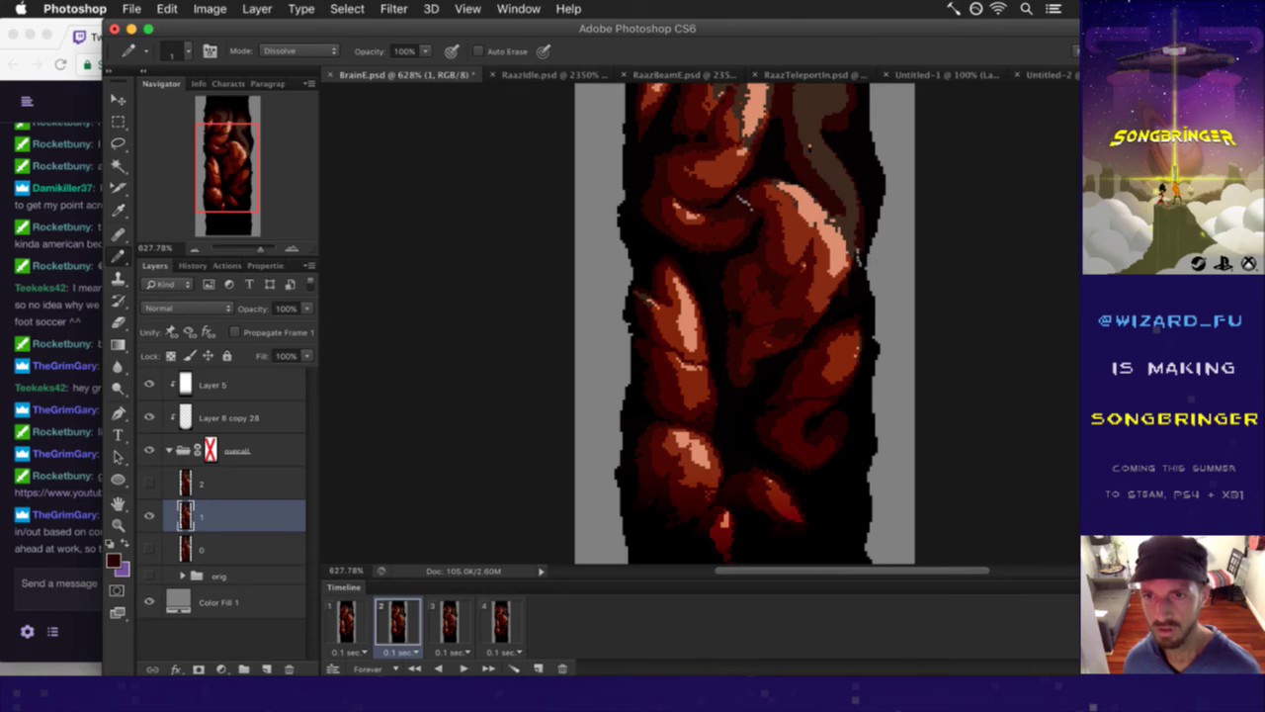
alt+click(866, 283)
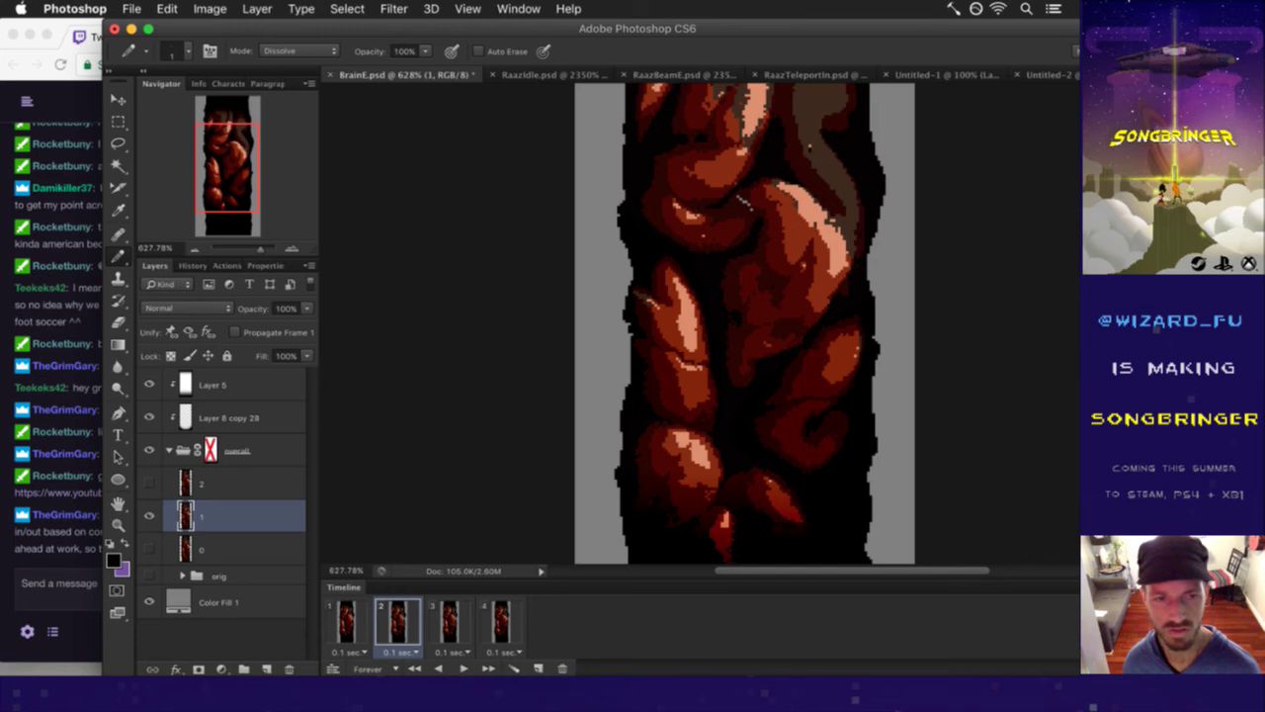
alt+click(747, 201)
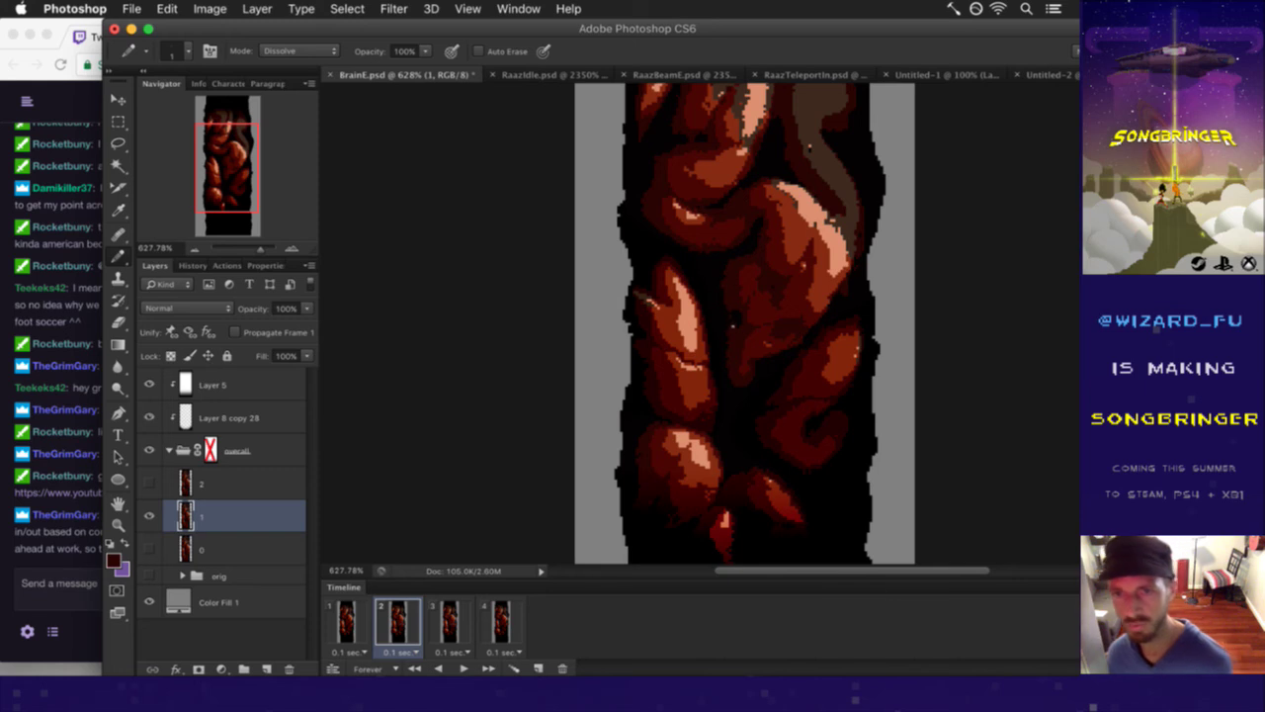
key(super+s)
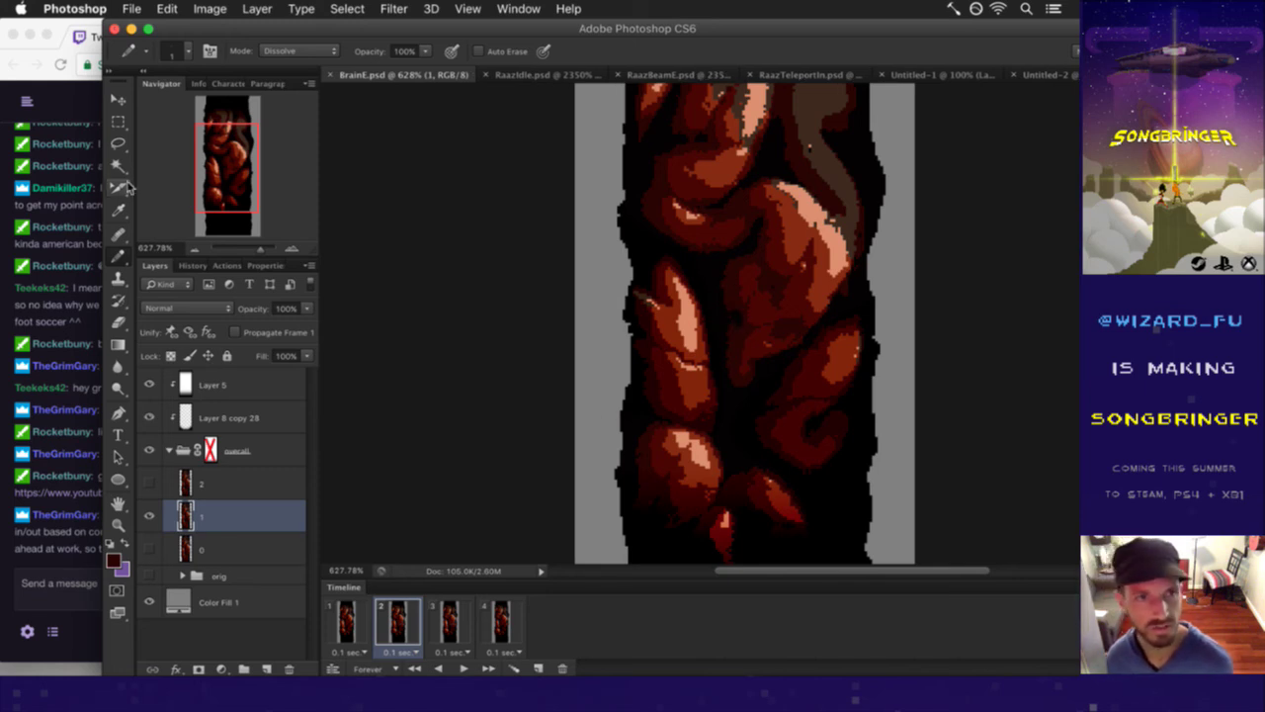
- Lasso the large central lobe on layer 1, darken it with Levels using a black input level of 9, and deselect
click(117, 143)
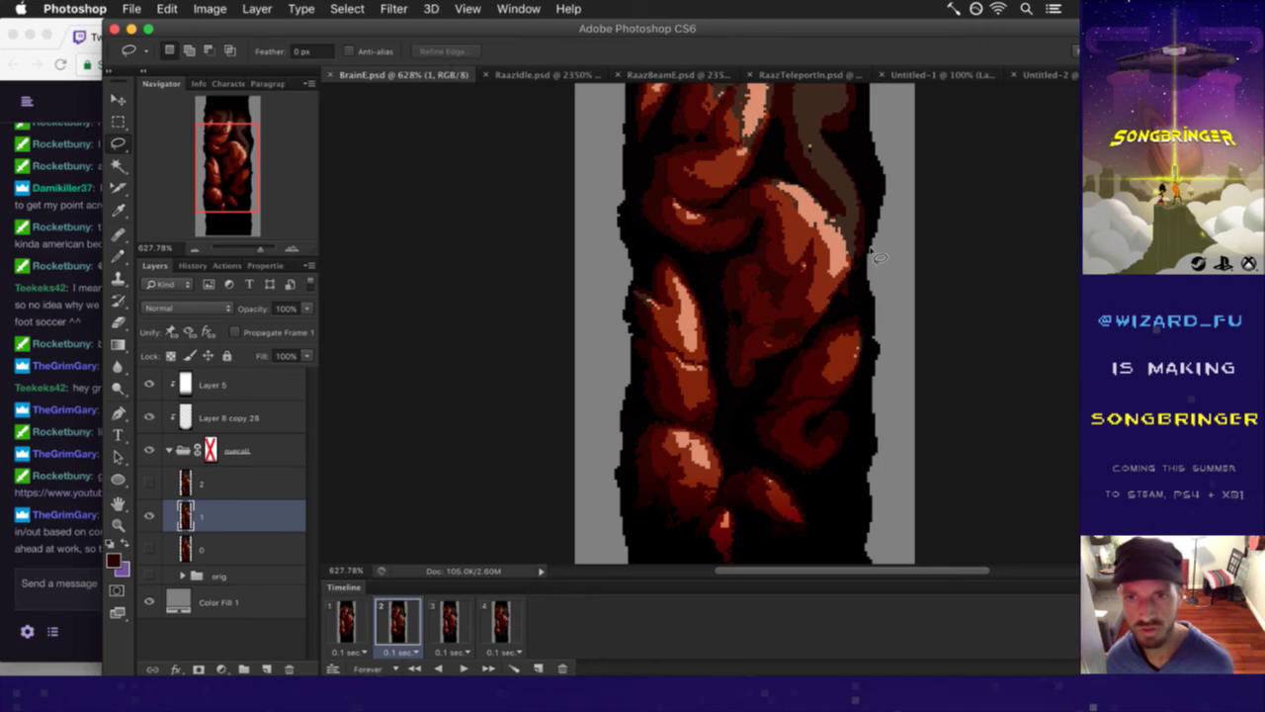
mouse_move(862, 252)
mouse_down()
mouse_move(839, 203)
mouse_move(791, 173)
mouse_move(749, 181)
mouse_move(757, 214)
mouse_move(716, 259)
mouse_move(737, 388)
mouse_move(856, 298)
mouse_move(871, 255)
mouse_up()
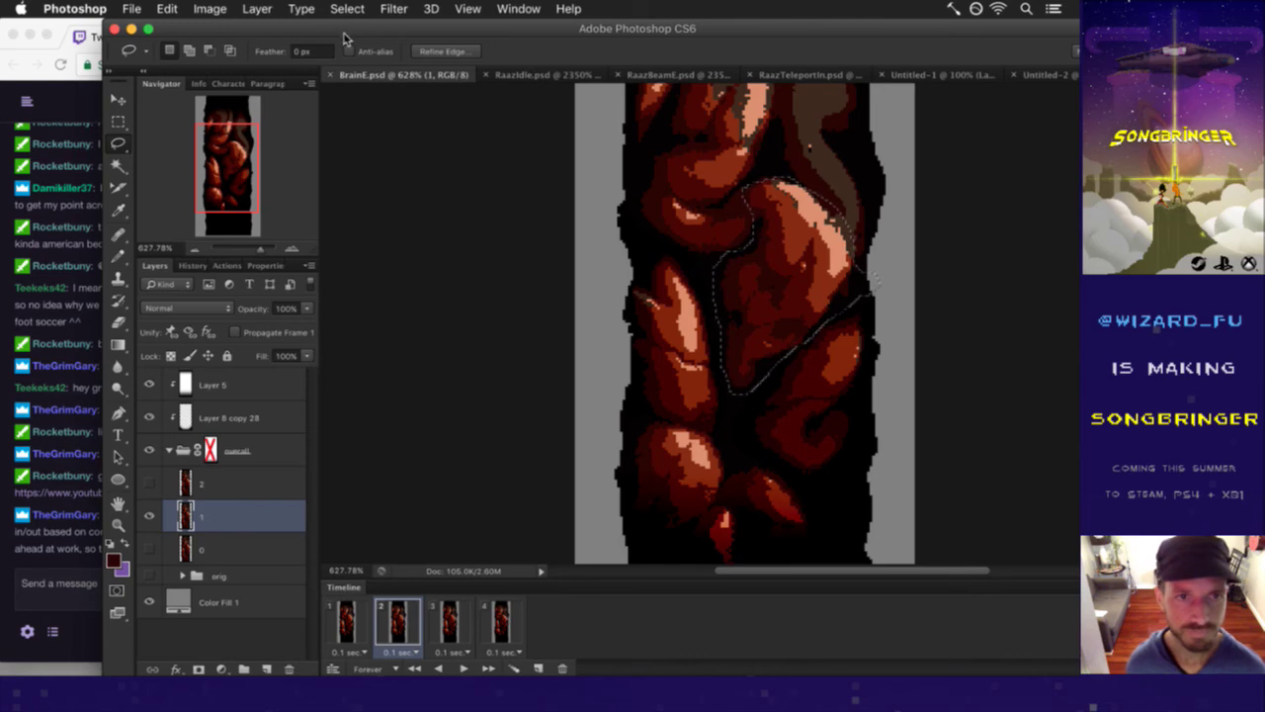
click(210, 8)
mouse_move(242, 61)
click(381, 77)
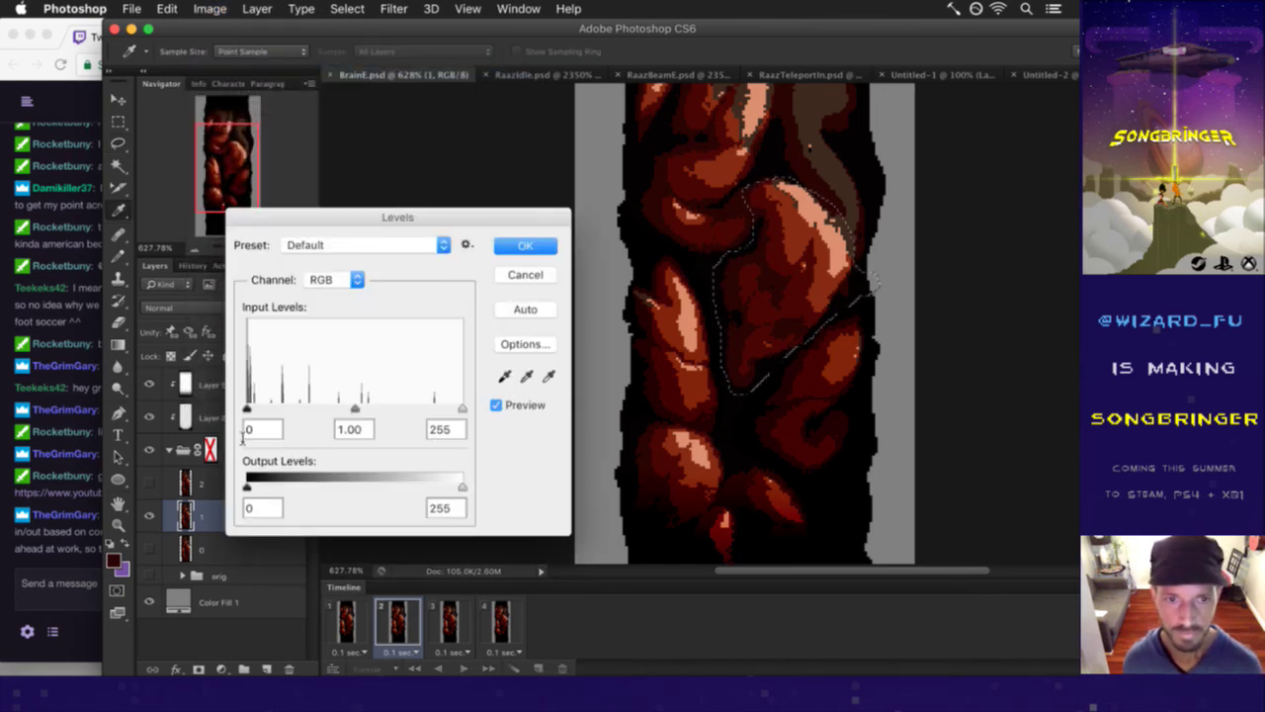
double_click(274, 431)
text(9)
key(Return)
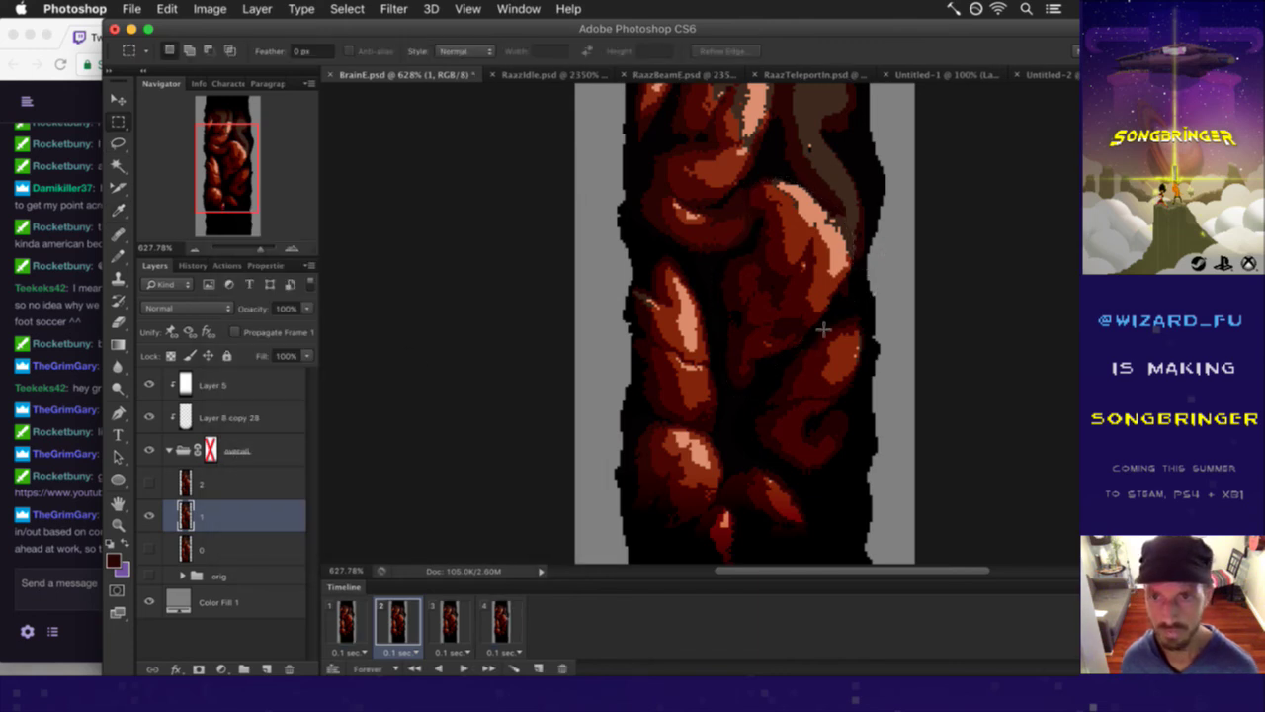
key(ctrl+d)
- Flip between timeline frames 1, 2 and 3, and play the animation to check the darkened lobe's motion
click(351, 623)
click(396, 621)
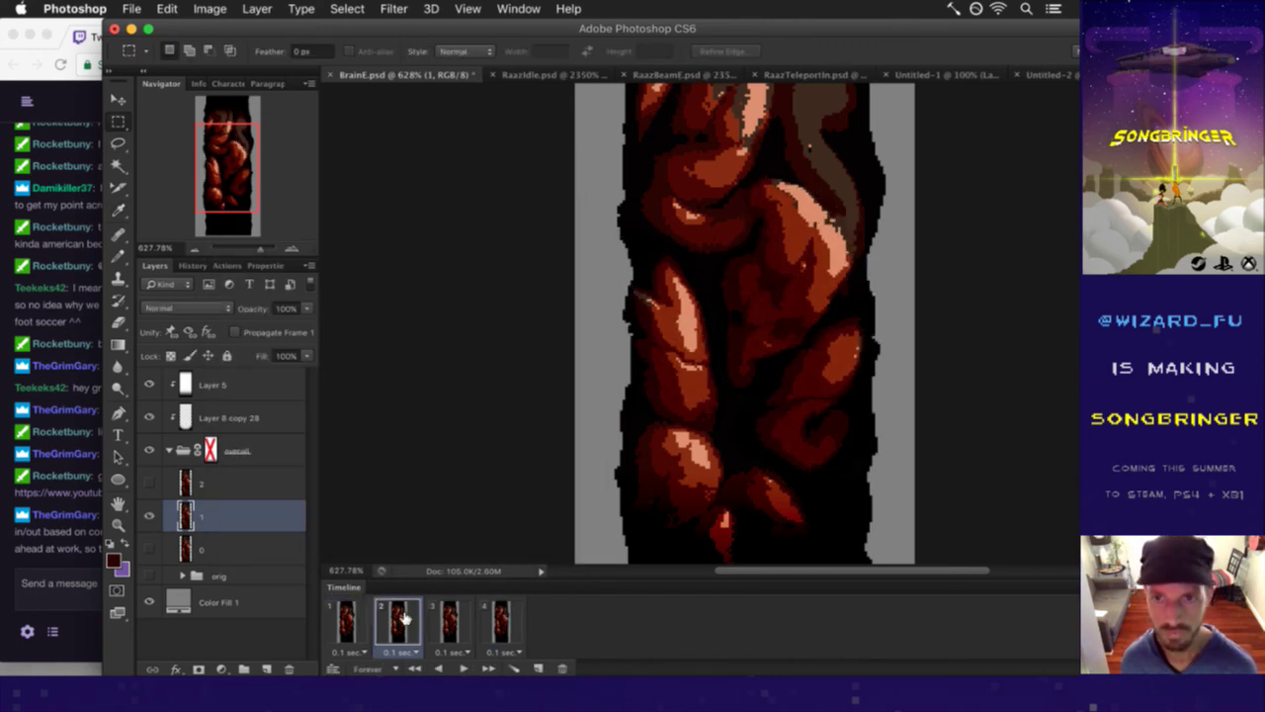
click(449, 621)
click(399, 621)
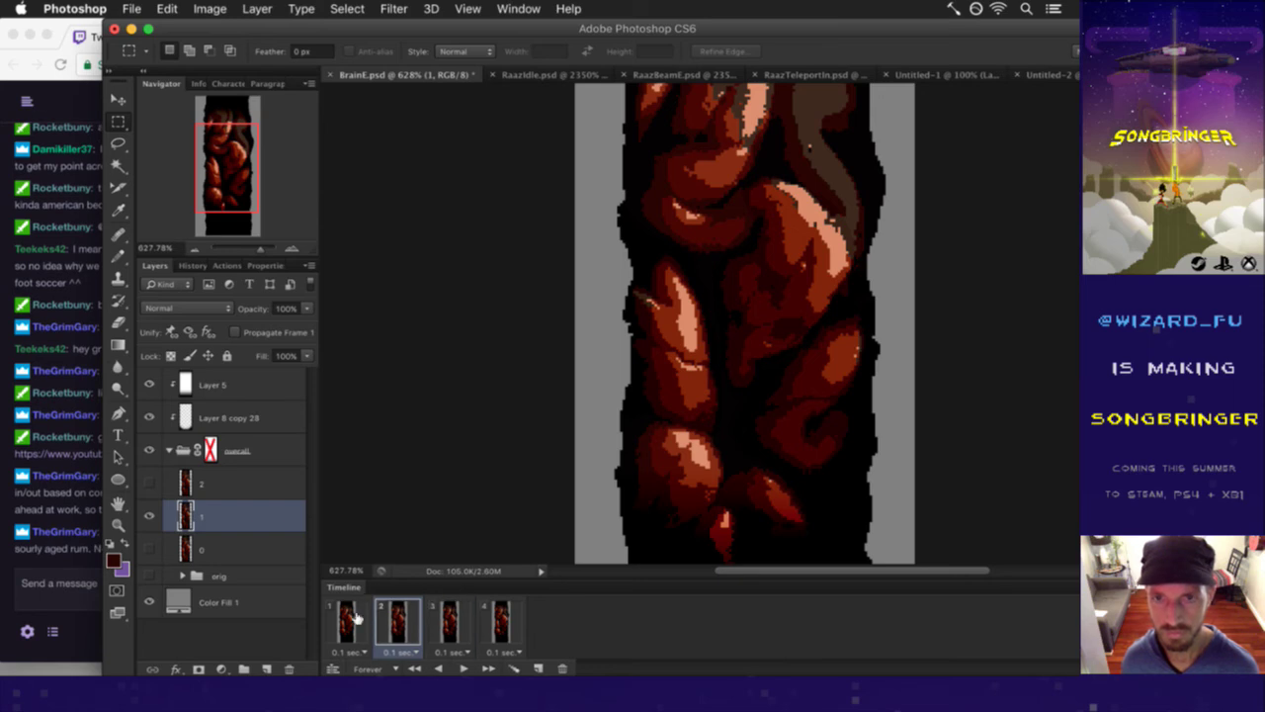
click(347, 620)
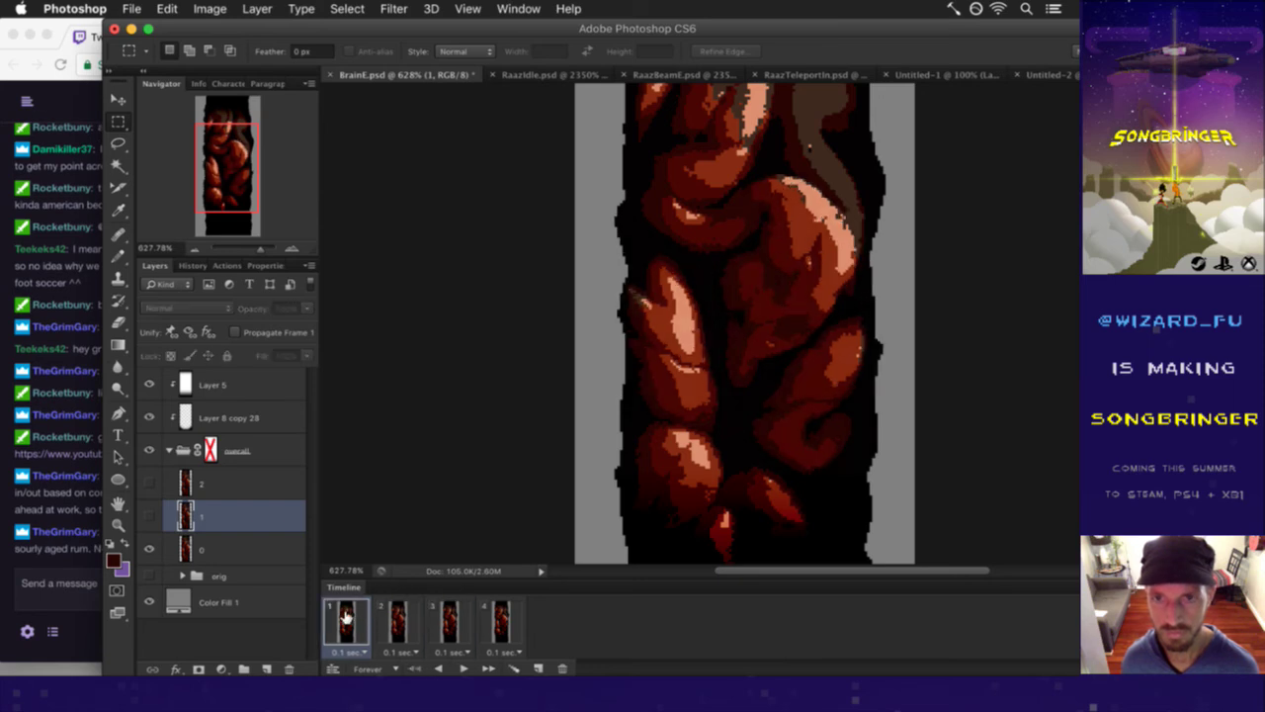
click(395, 623)
click(351, 619)
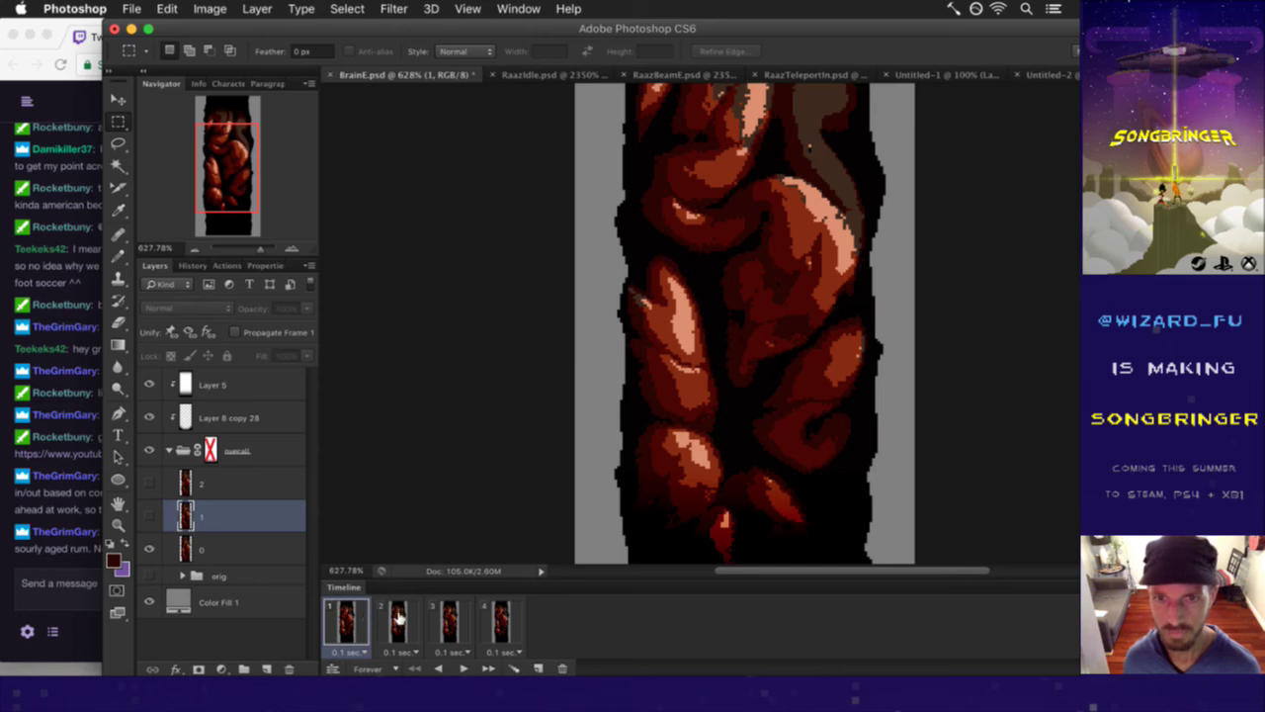
click(399, 619)
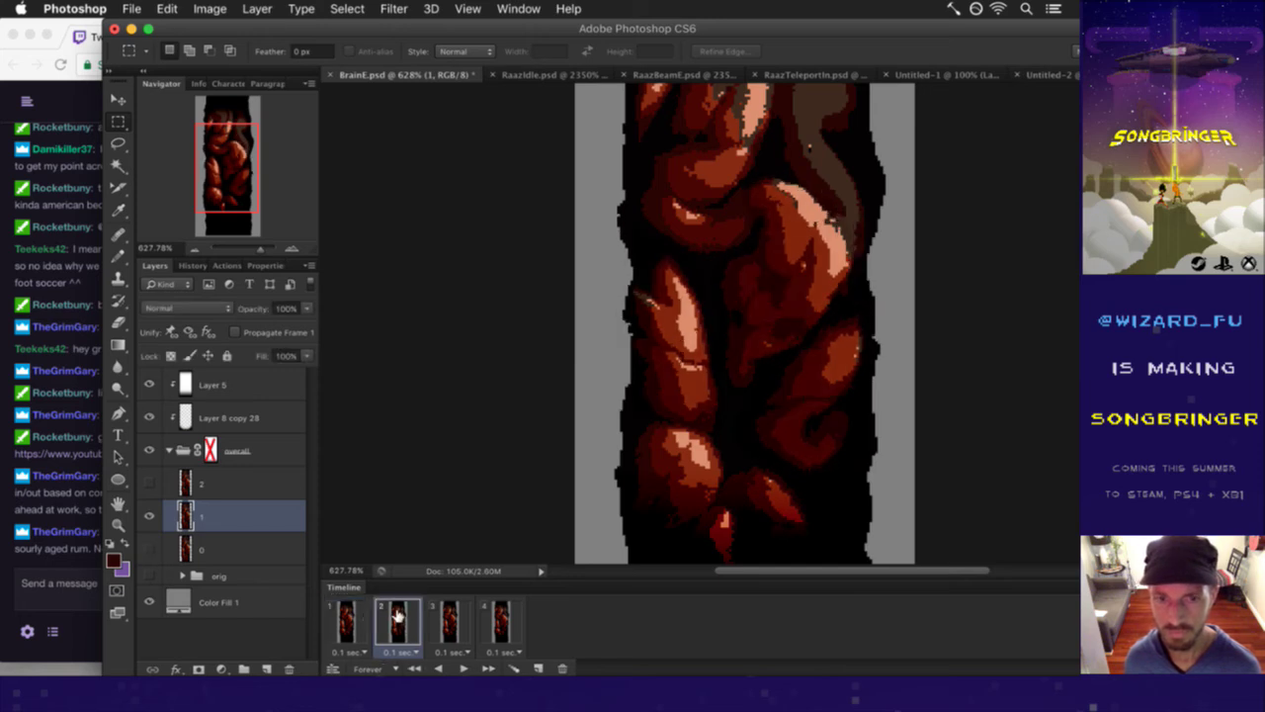
click(461, 621)
click(398, 617)
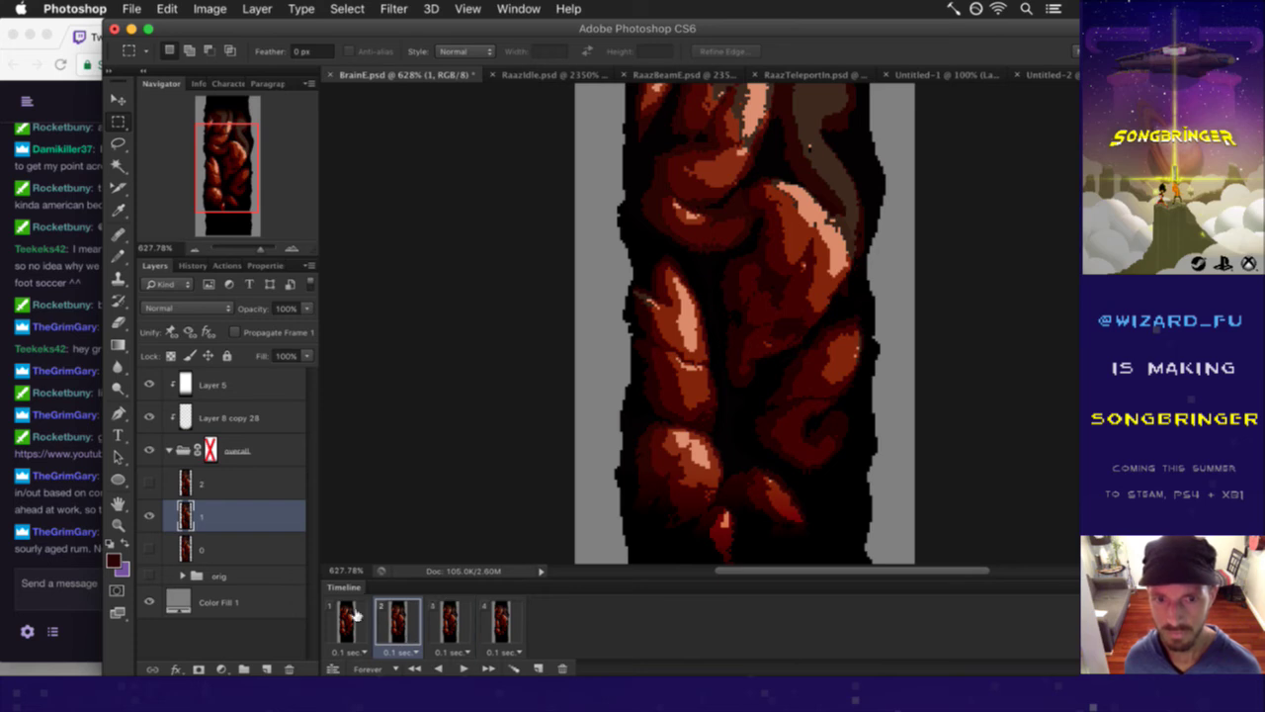
click(351, 621)
click(463, 668)
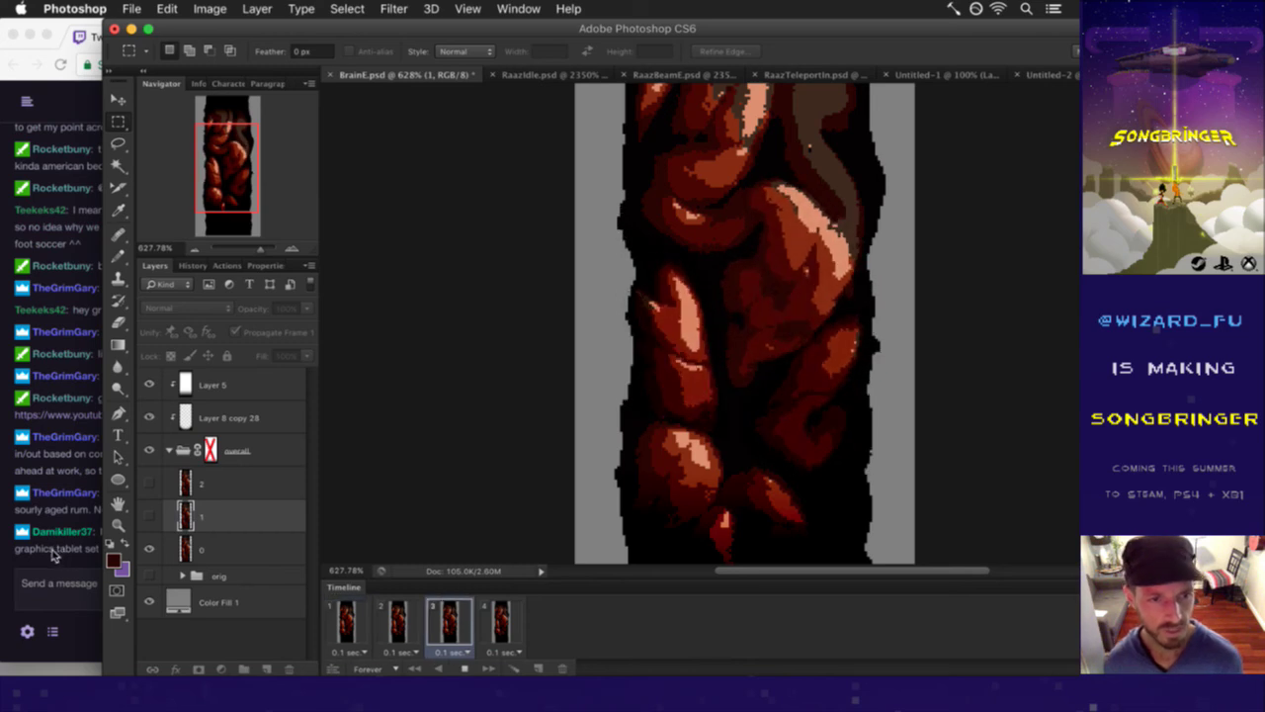
- Switch to Chrome and read the new Twitch chat messages about rum and getting into drawing
click(56, 560)
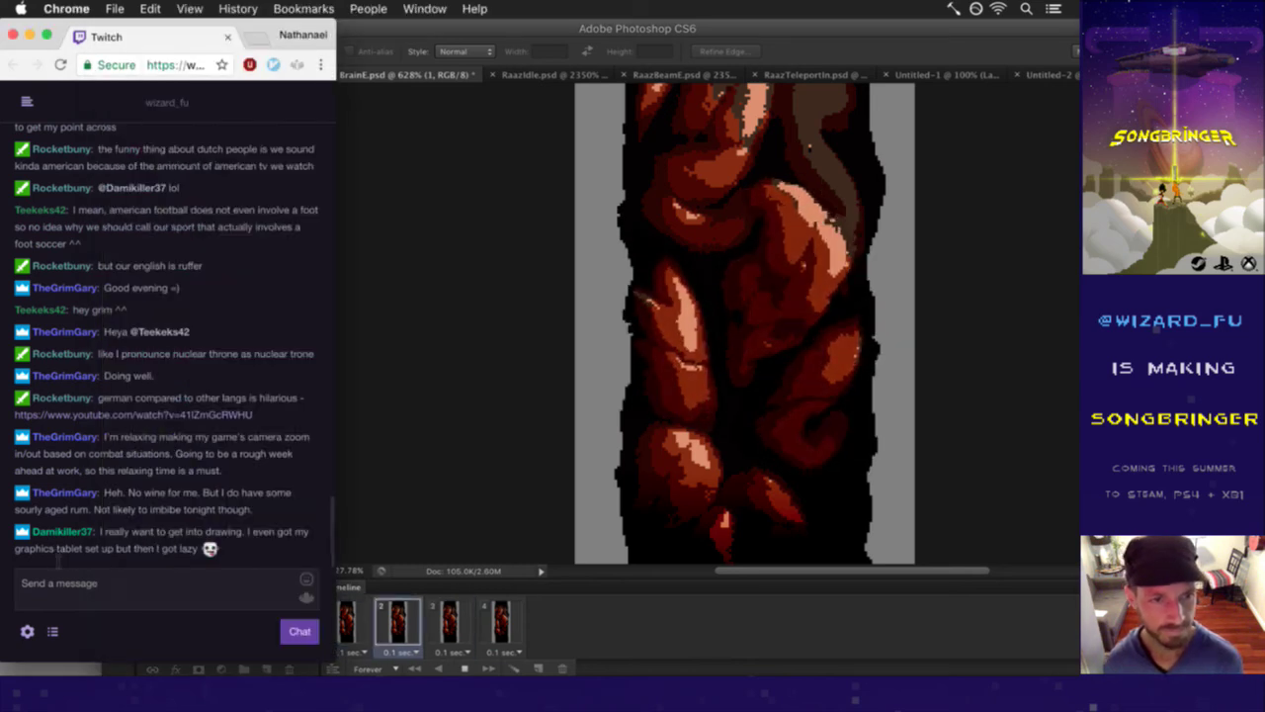
drag(117, 491, 87, 514)
click(112, 513)
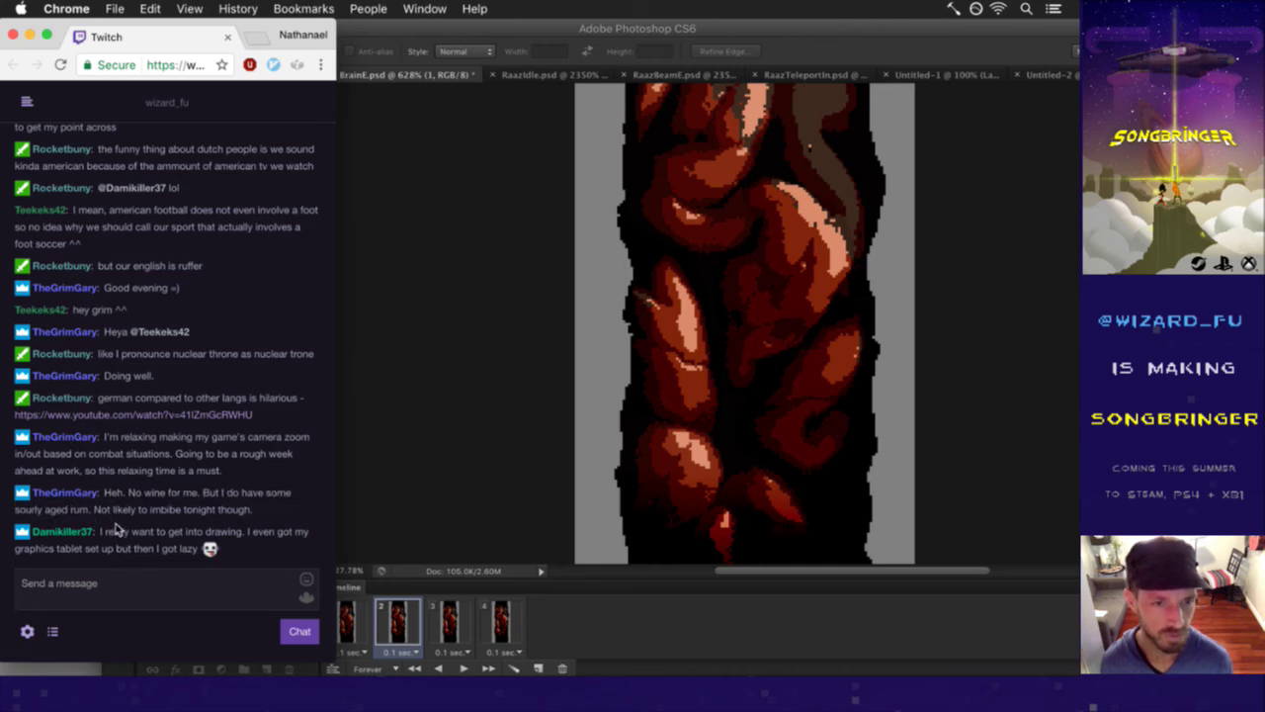
- Read the Twitch chat messages about getting into drawing and having a break from programming
drag(112, 512, 192, 510)
click(176, 538)
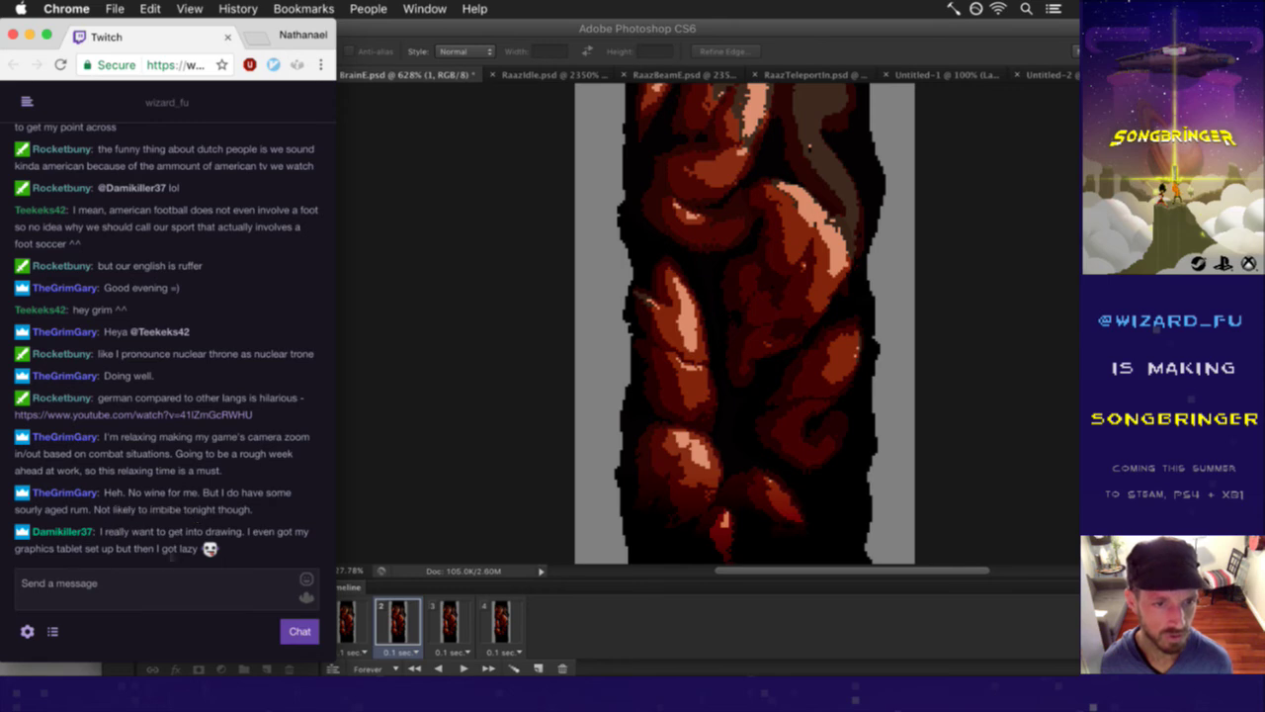
drag(128, 527, 133, 538)
click(129, 534)
triple_click(126, 498)
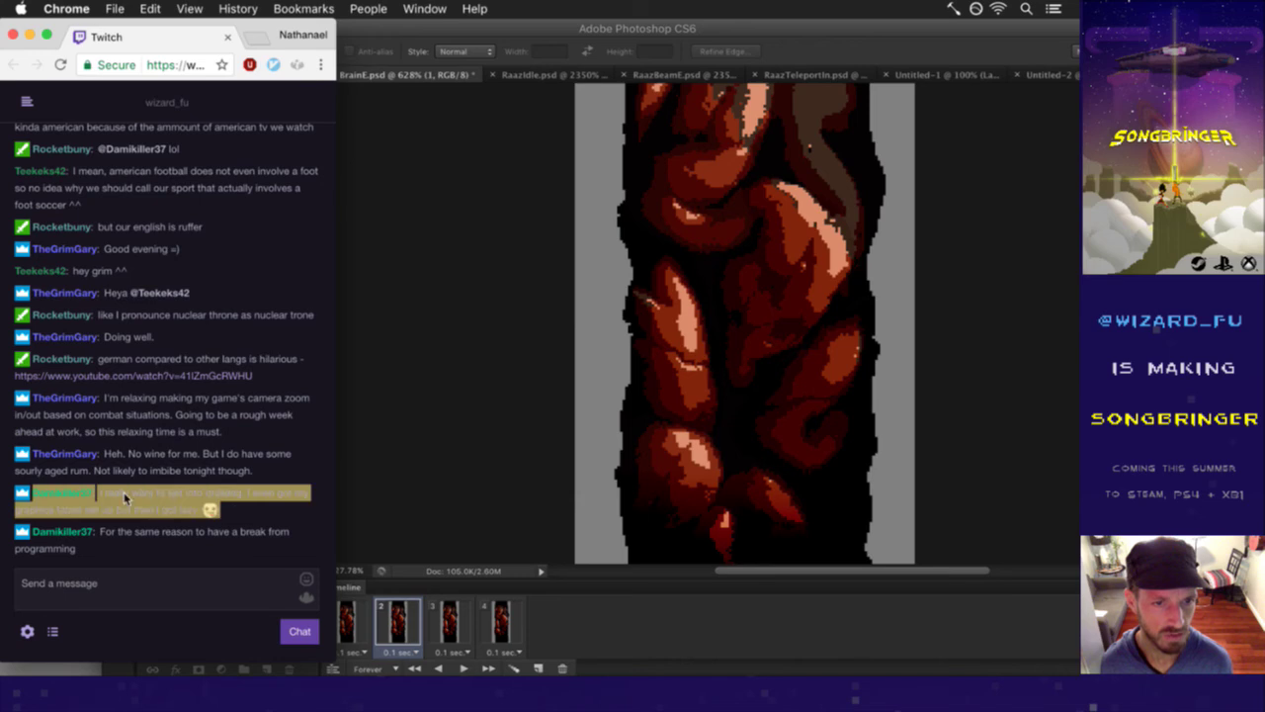
click(175, 492)
drag(191, 493, 99, 493)
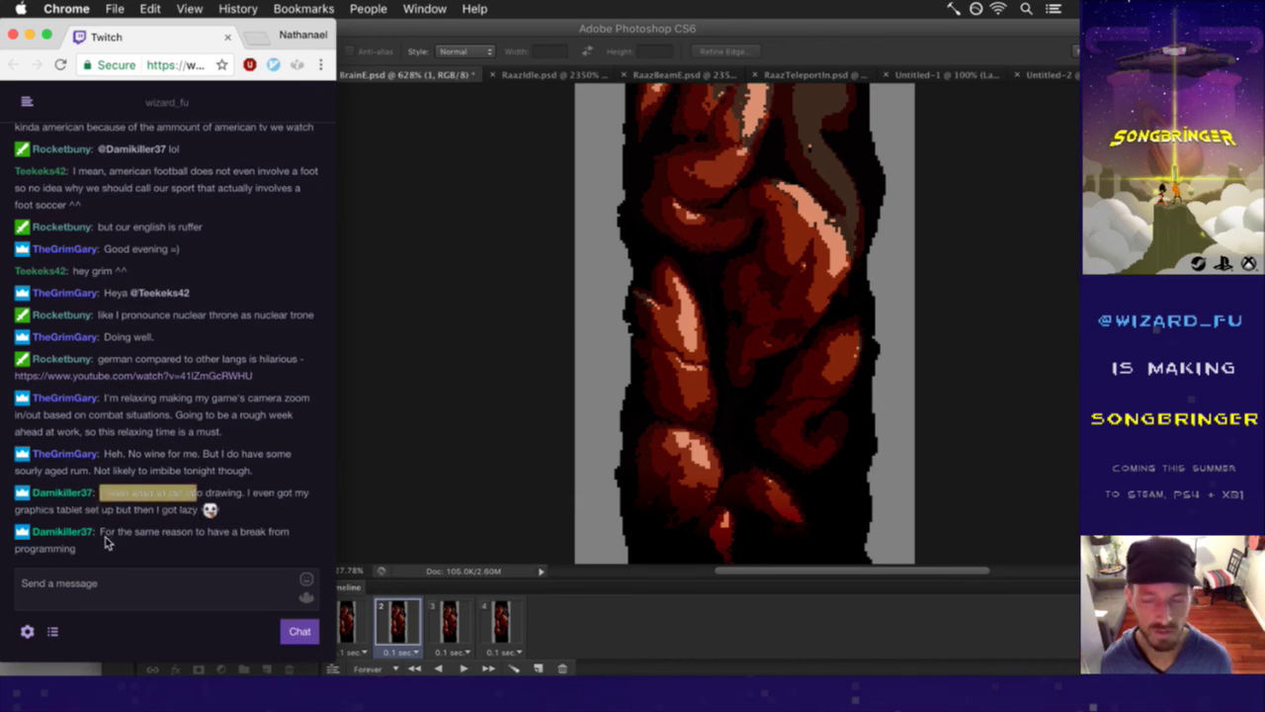
click(136, 509)
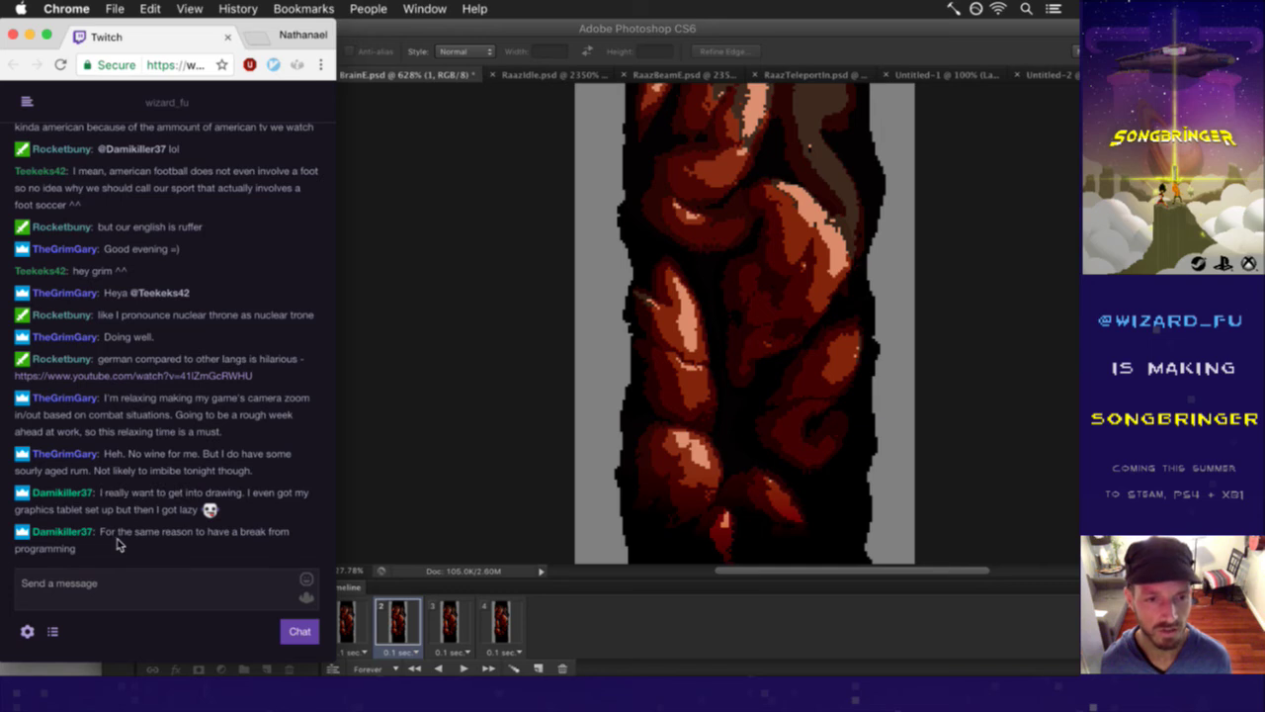
drag(110, 534, 155, 553)
click(156, 556)
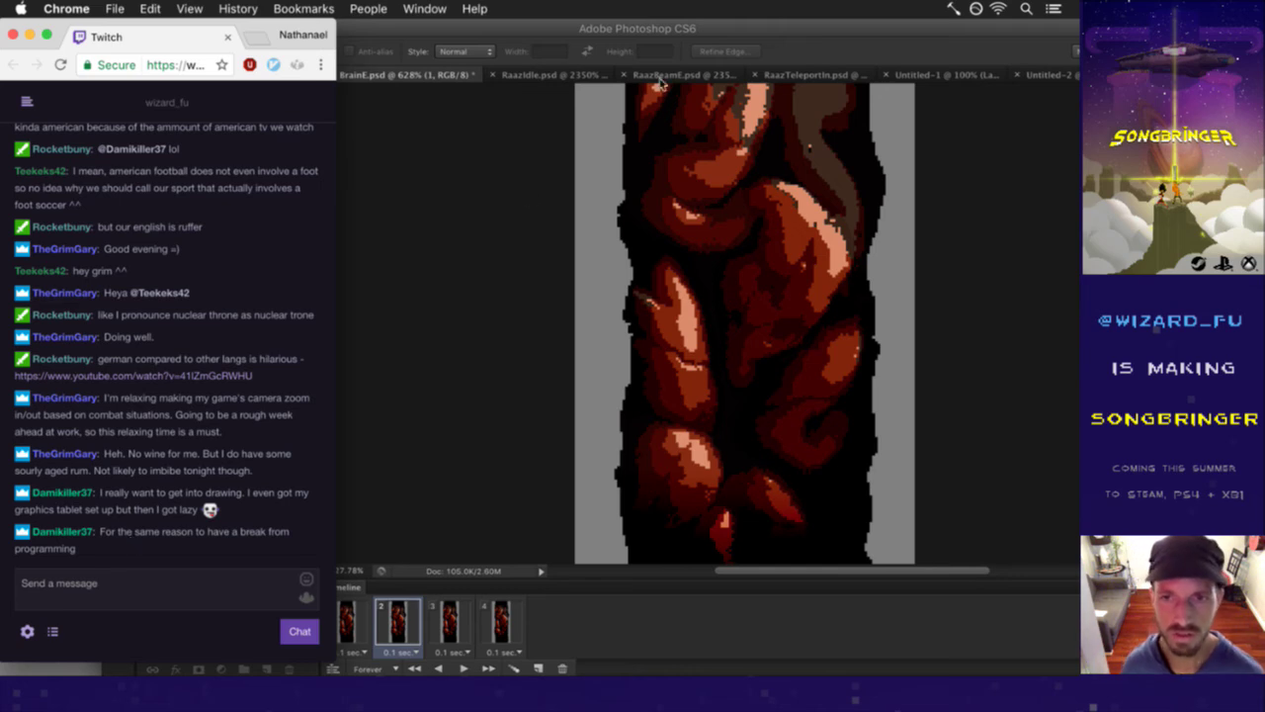
- Read the new Twitch chat message in Chrome about needing a new tablet and the worn-out nibs
click(803, 49)
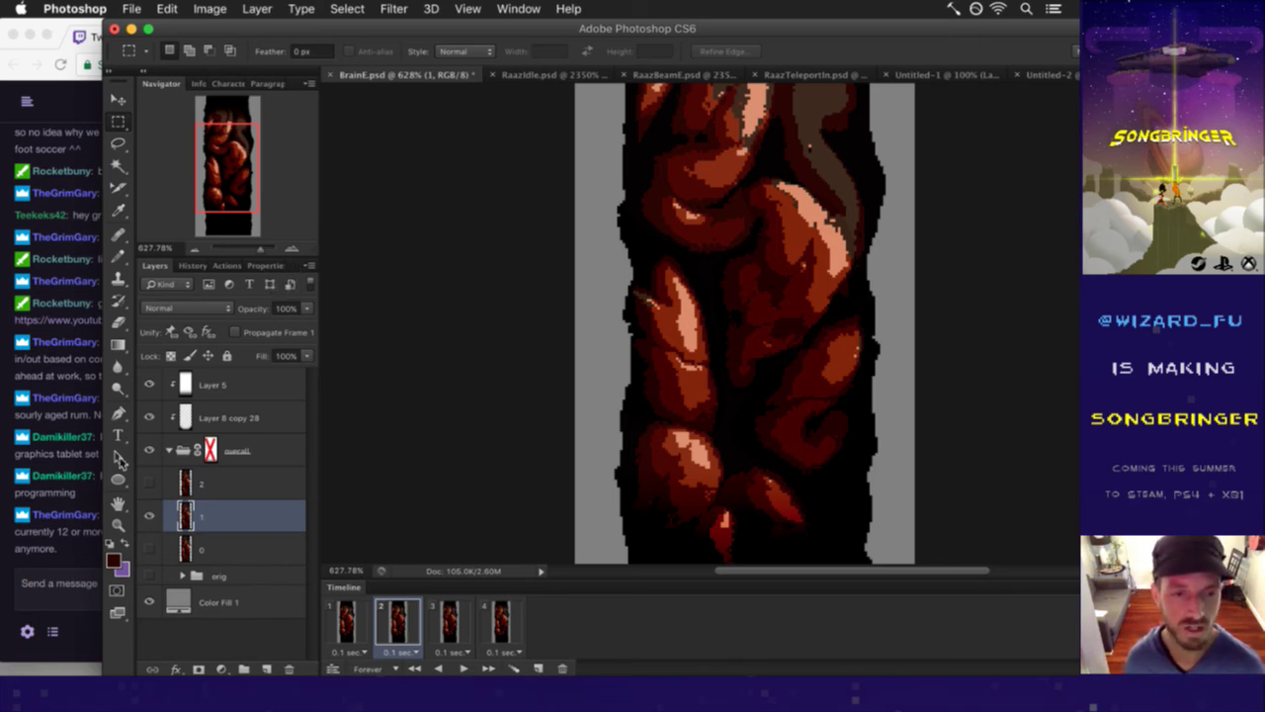
click(60, 562)
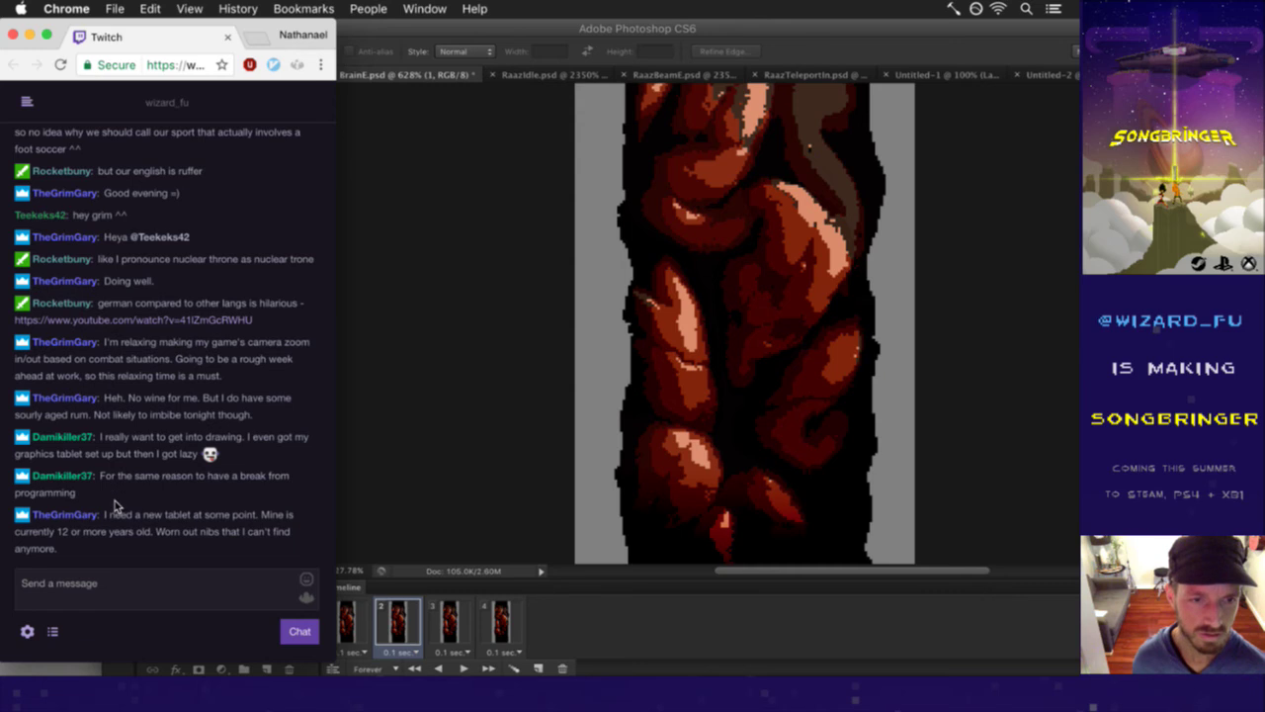
drag(119, 514, 188, 518)
click(192, 554)
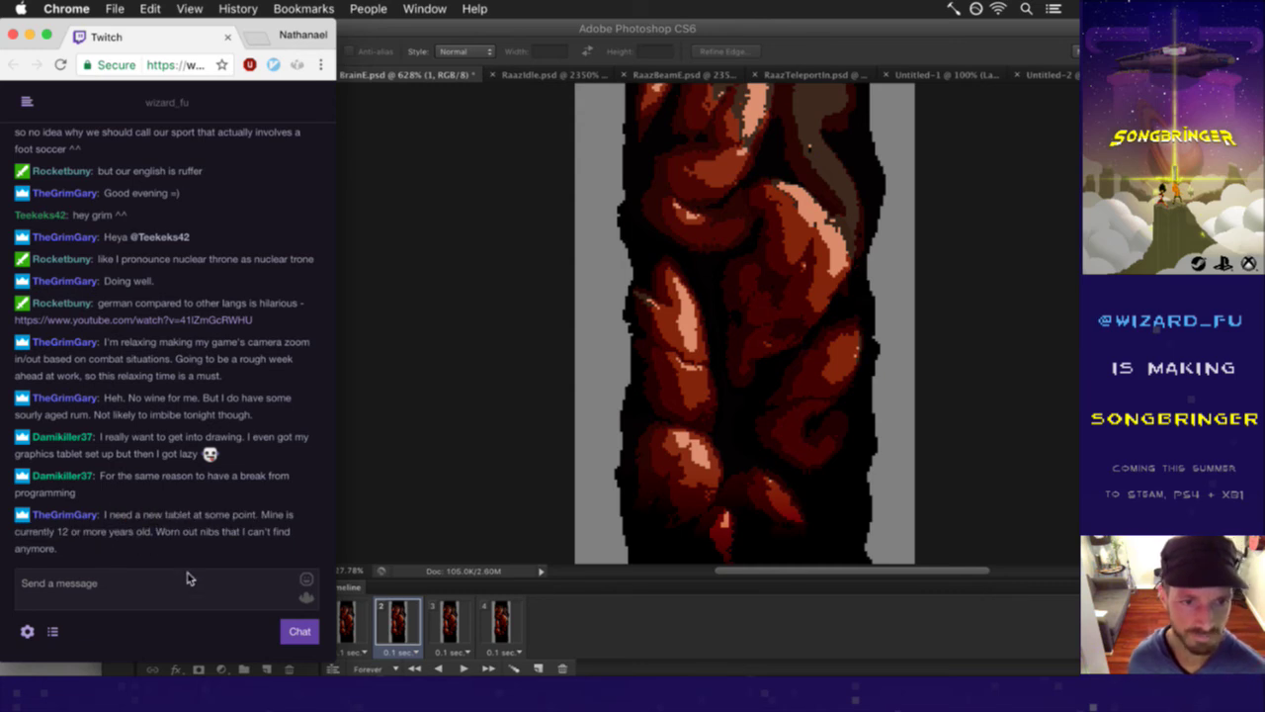
drag(156, 531, 176, 549)
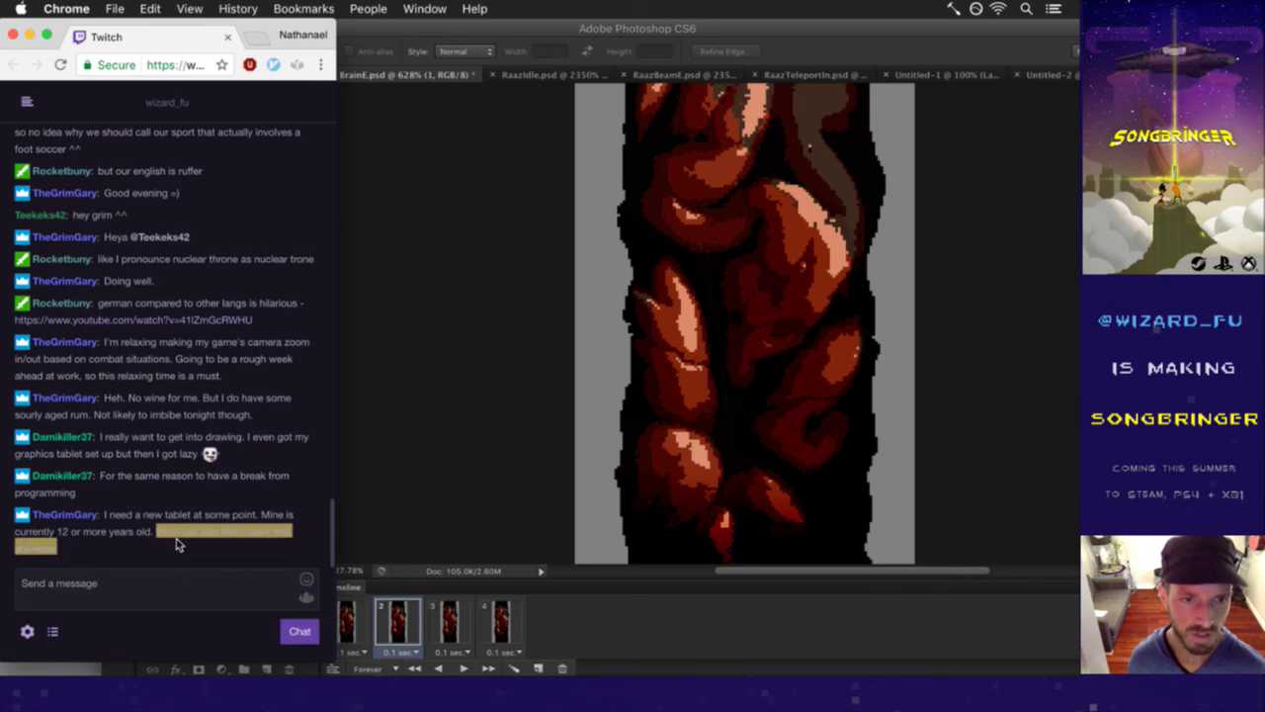
click(159, 536)
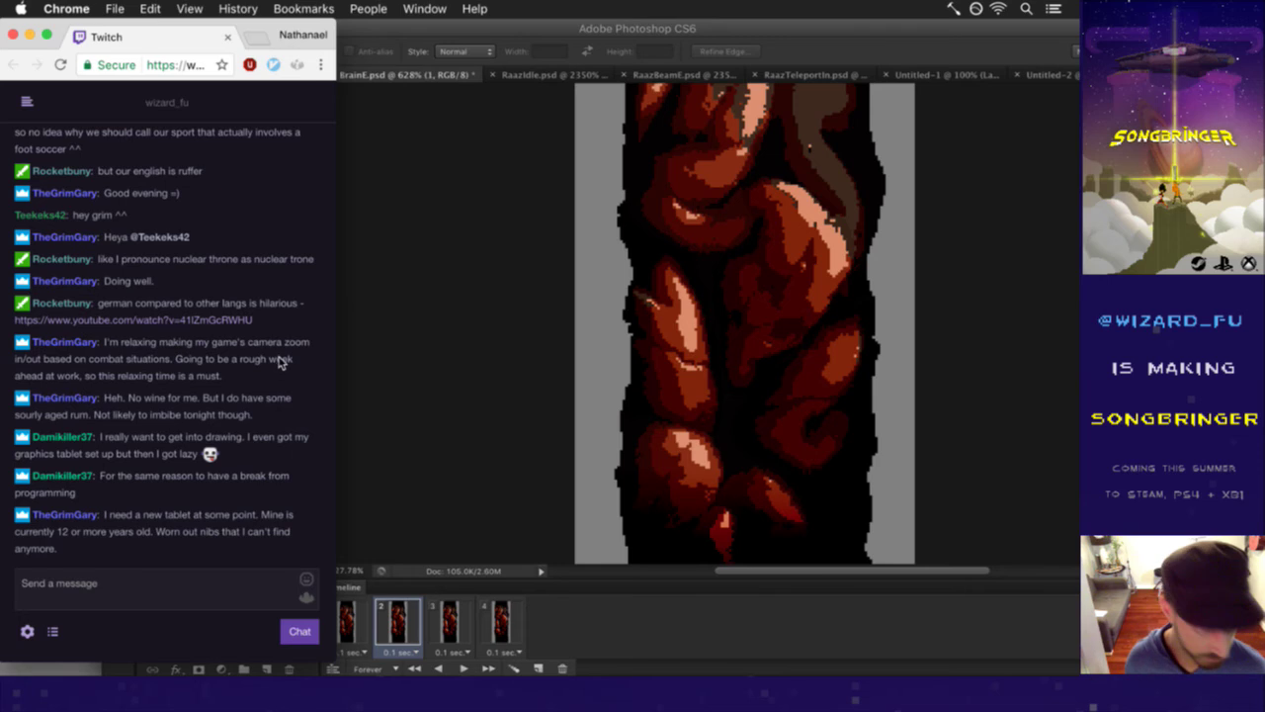
- Switch to Photoshop, play the animation, and flip through timeline frames 1 to 4 to check the lobes' motion
click(808, 48)
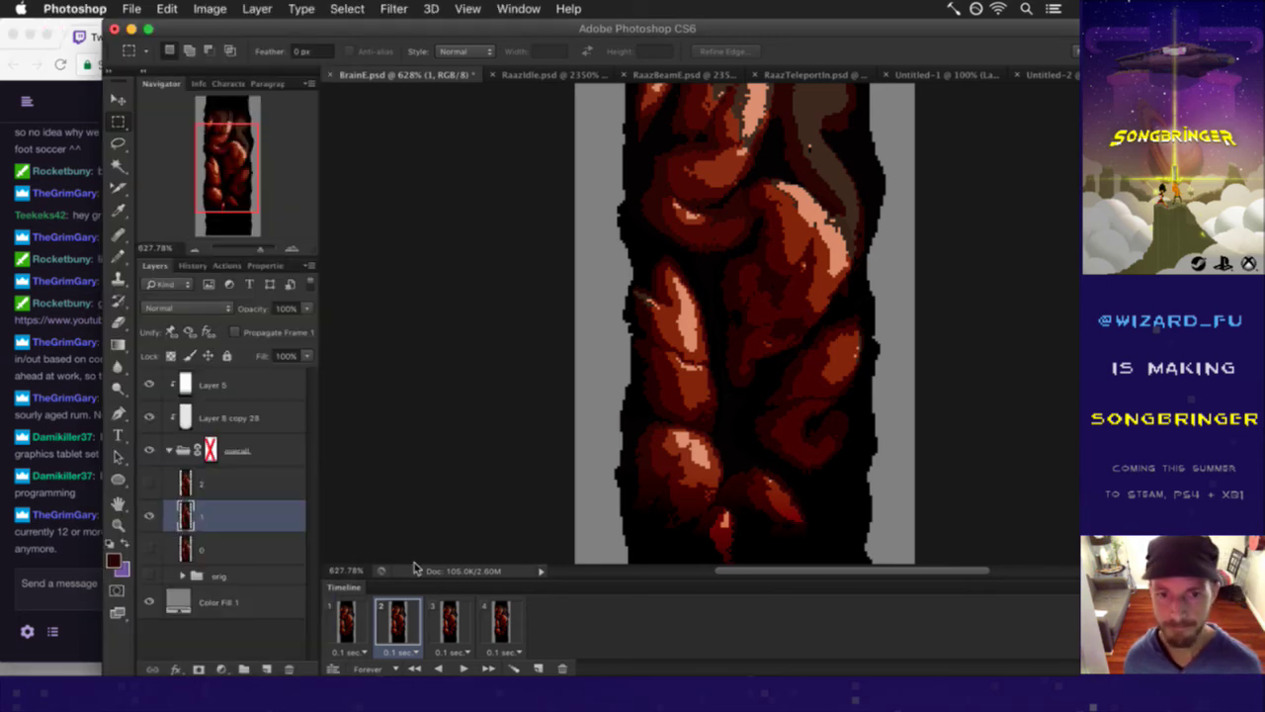
key(space)
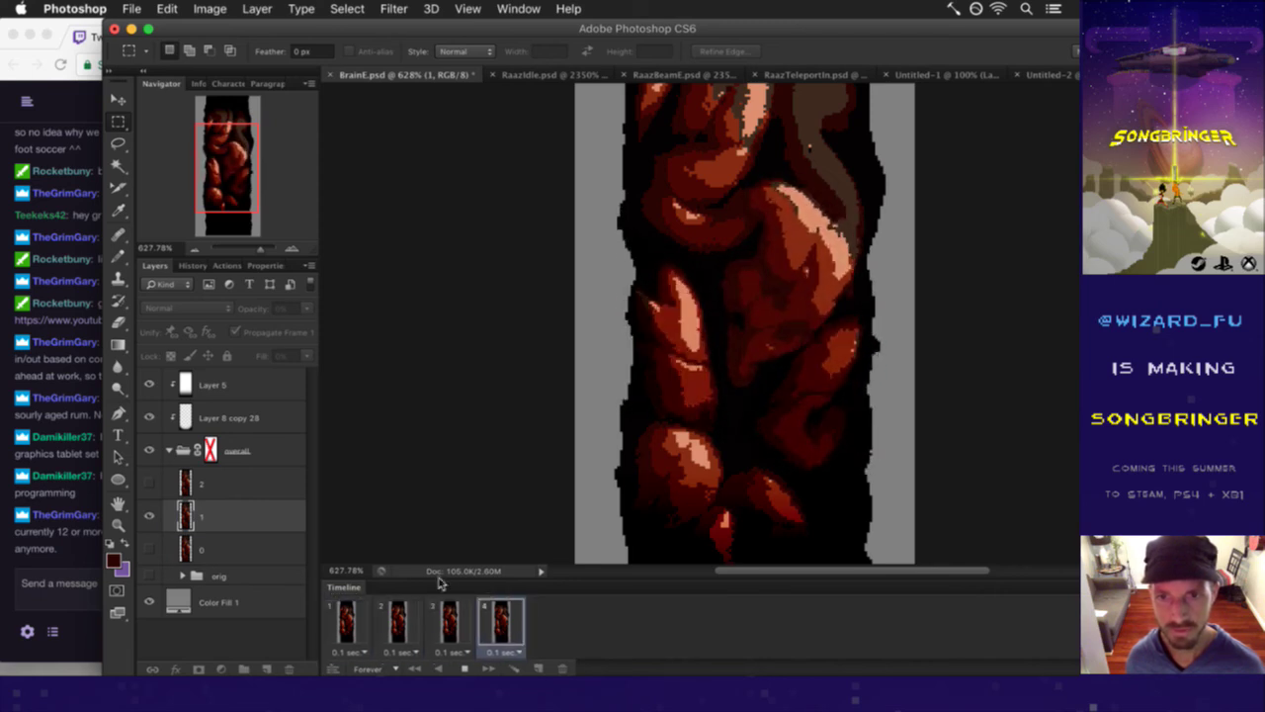
key(space)
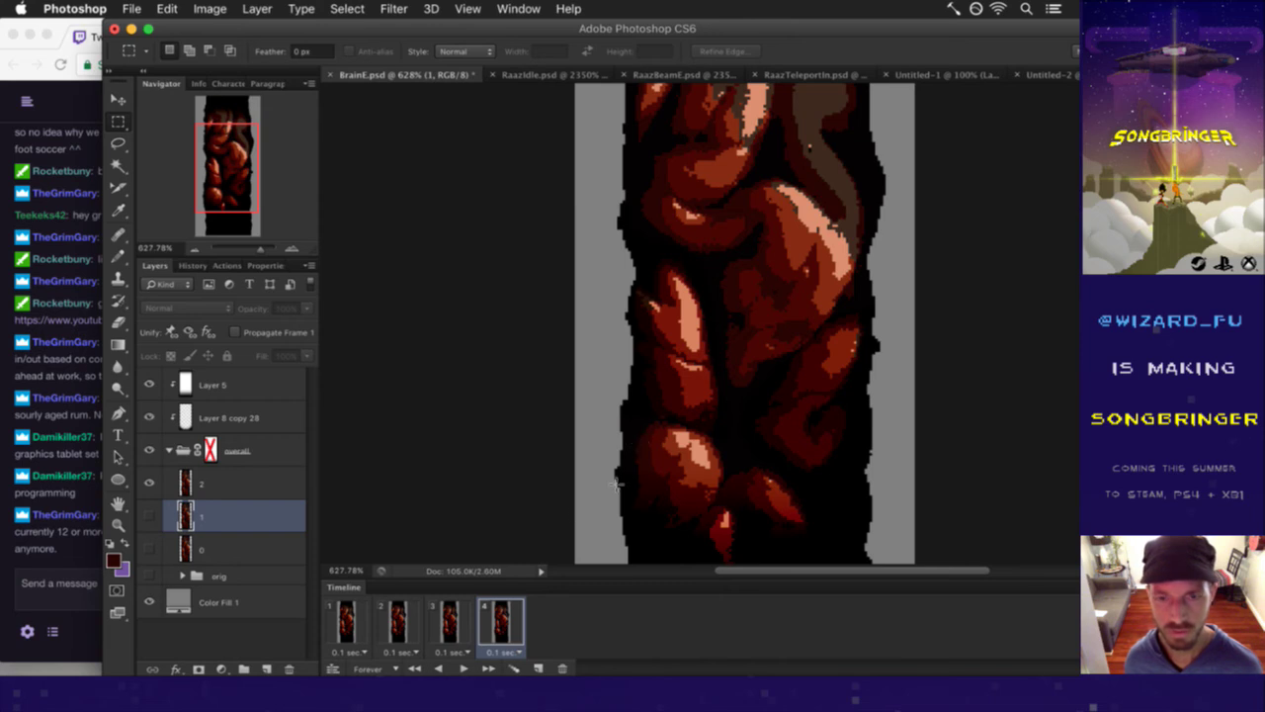
click(343, 615)
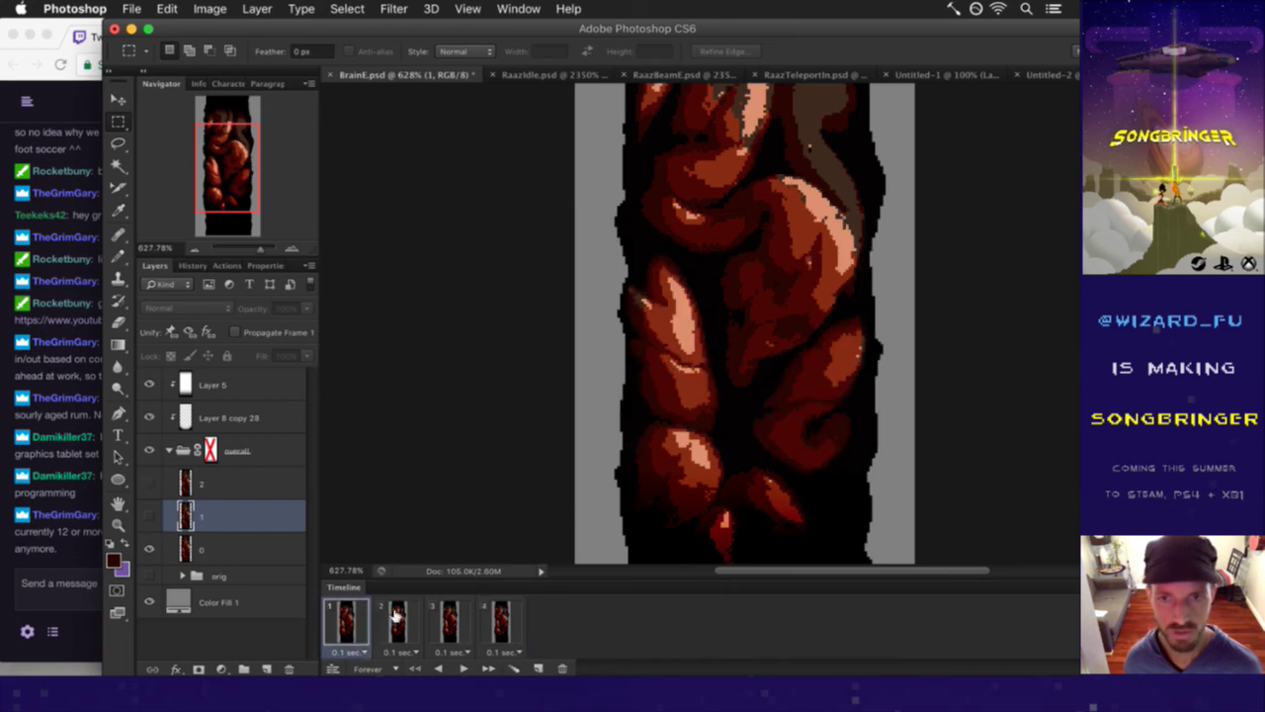
click(396, 615)
click(468, 618)
click(499, 623)
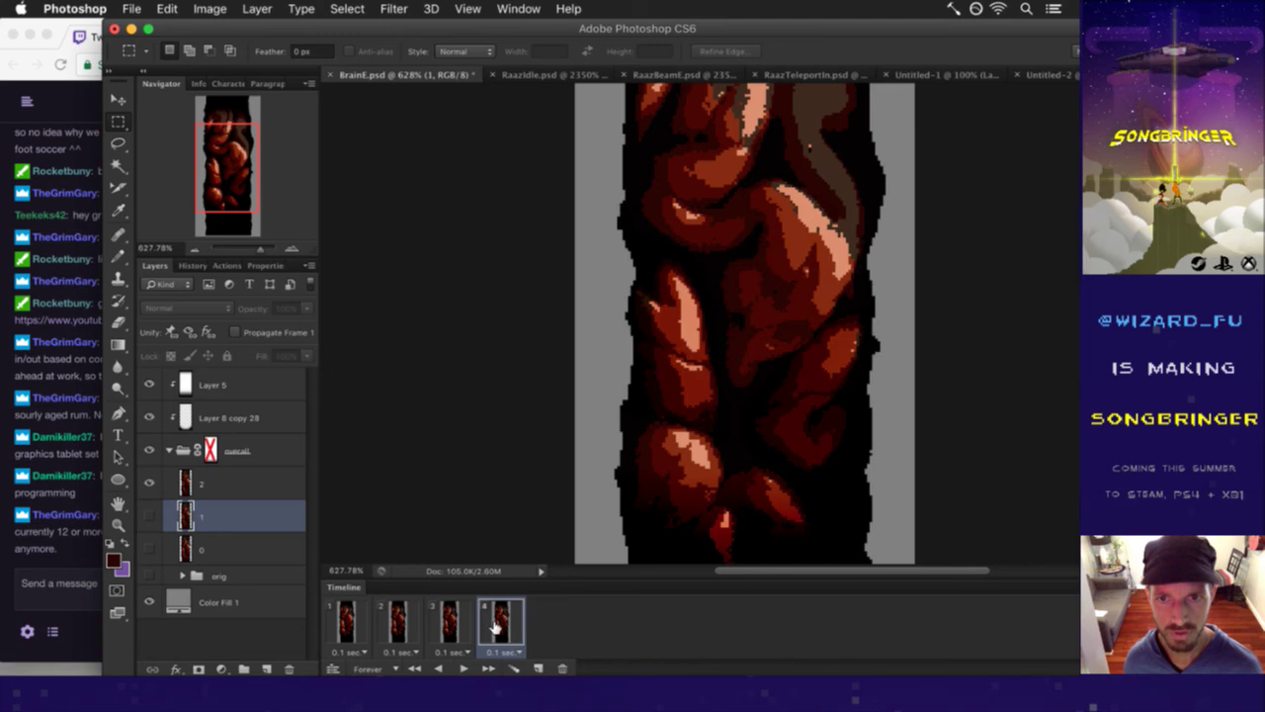
click(354, 619)
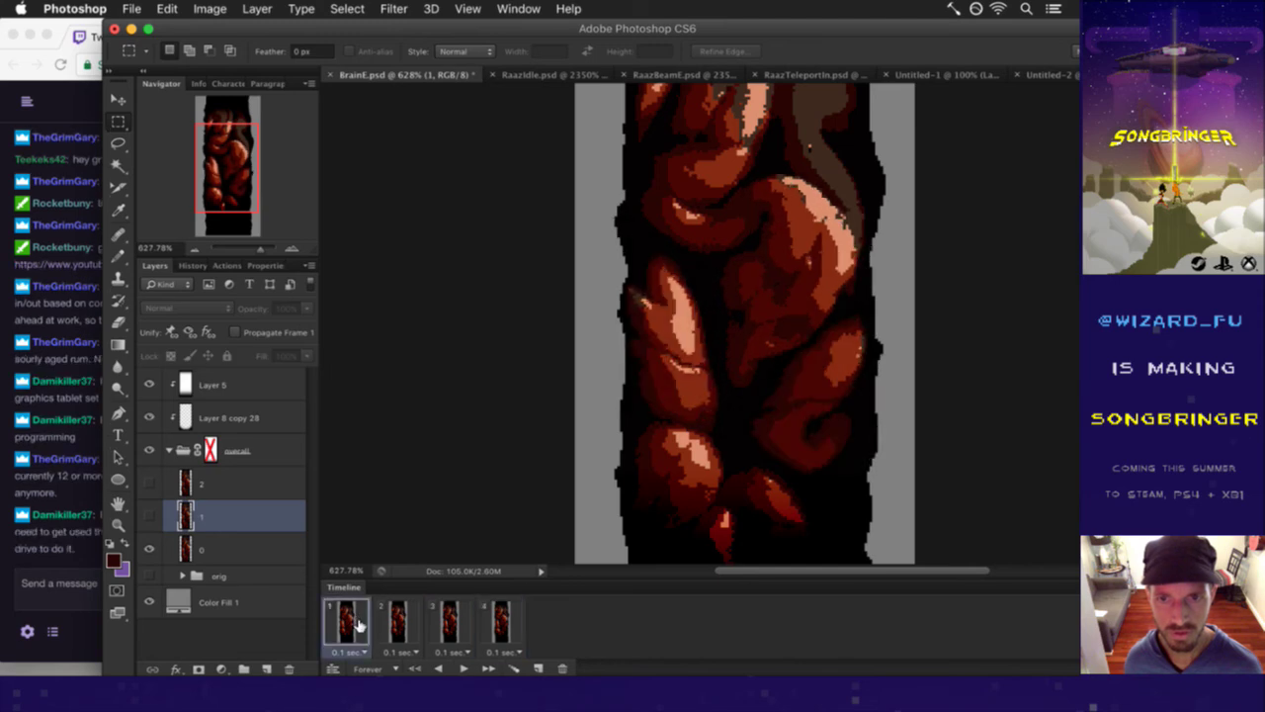
click(380, 620)
click(355, 621)
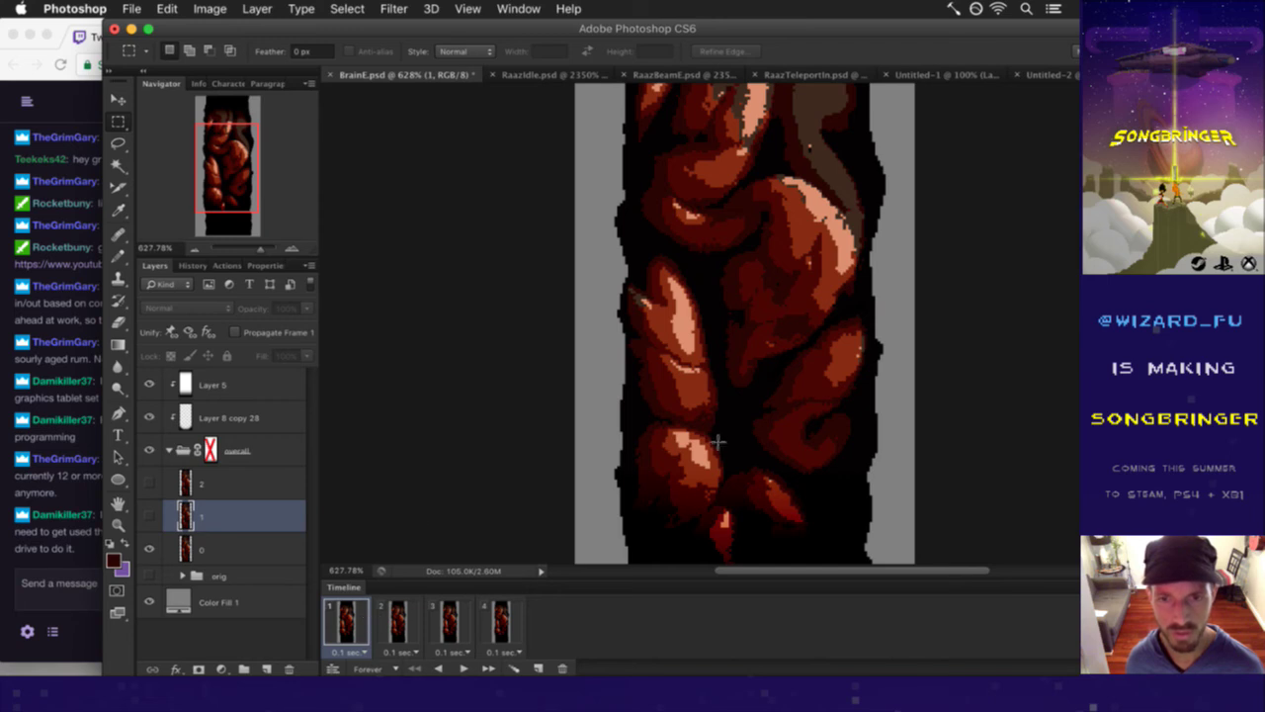
- Switch to Chrome and read the new Twitch chat message about the Wacom Bamboo
click(53, 547)
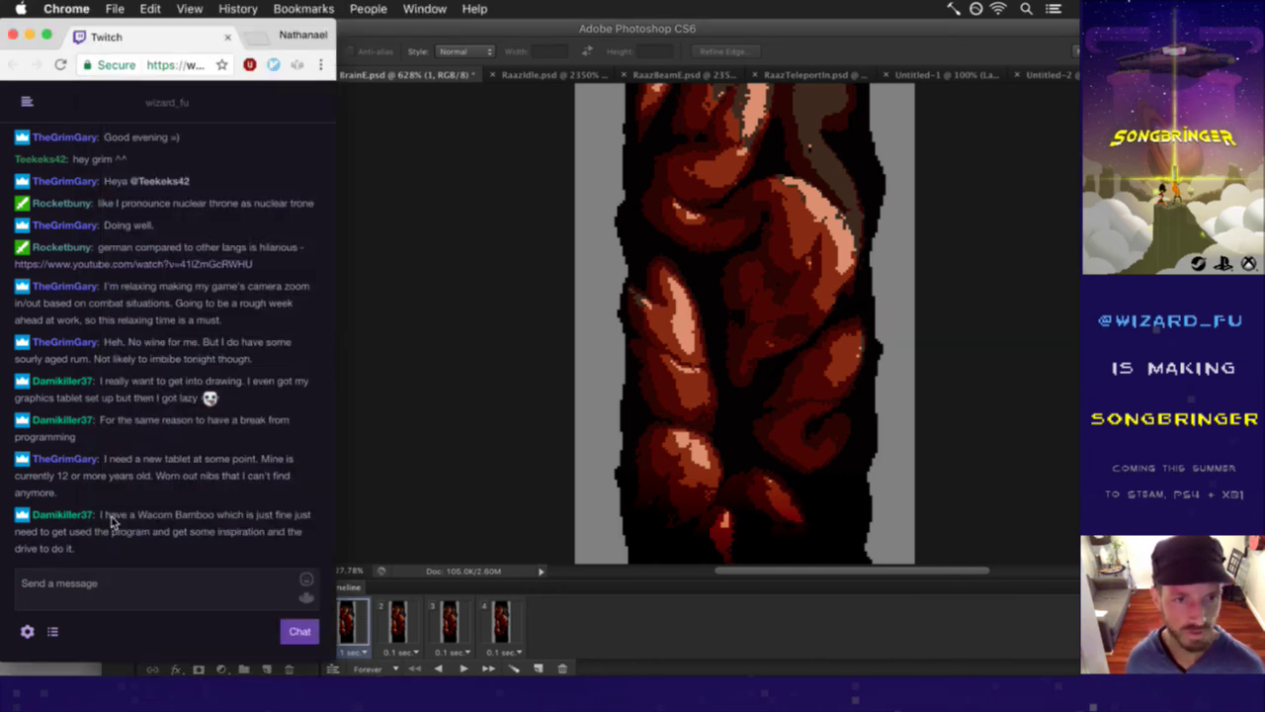
drag(126, 515, 139, 514)
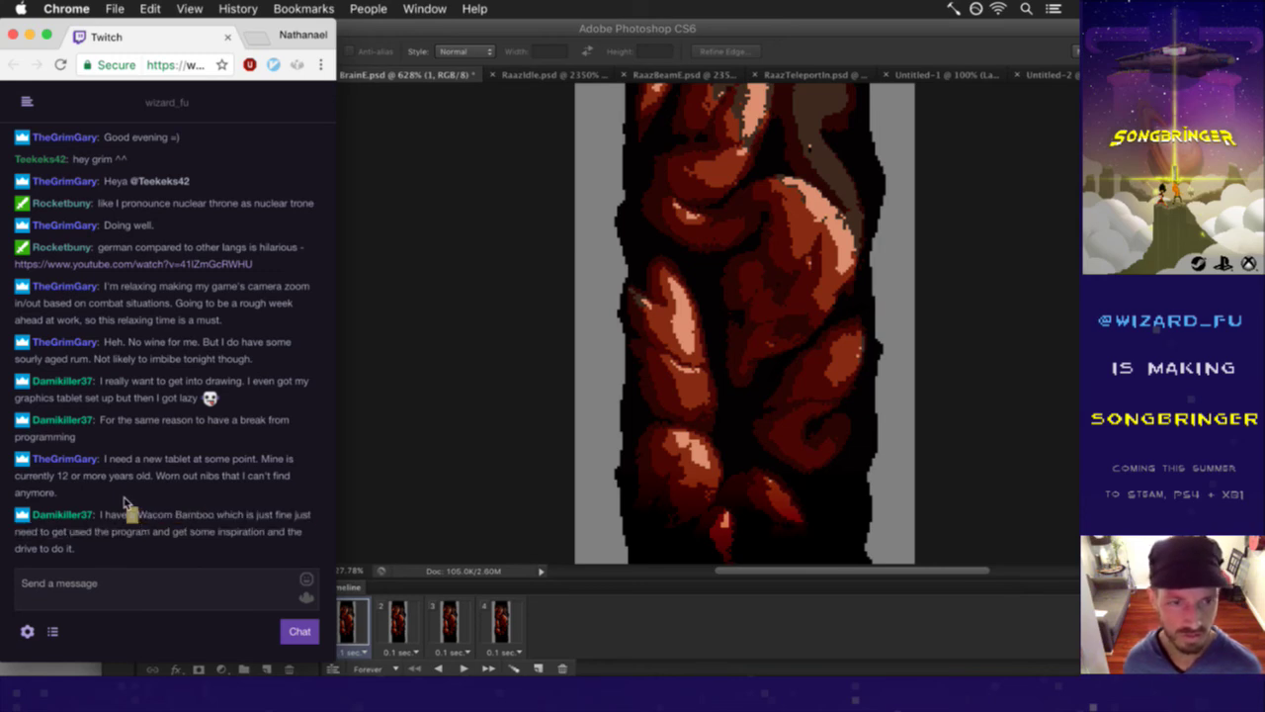
click(125, 522)
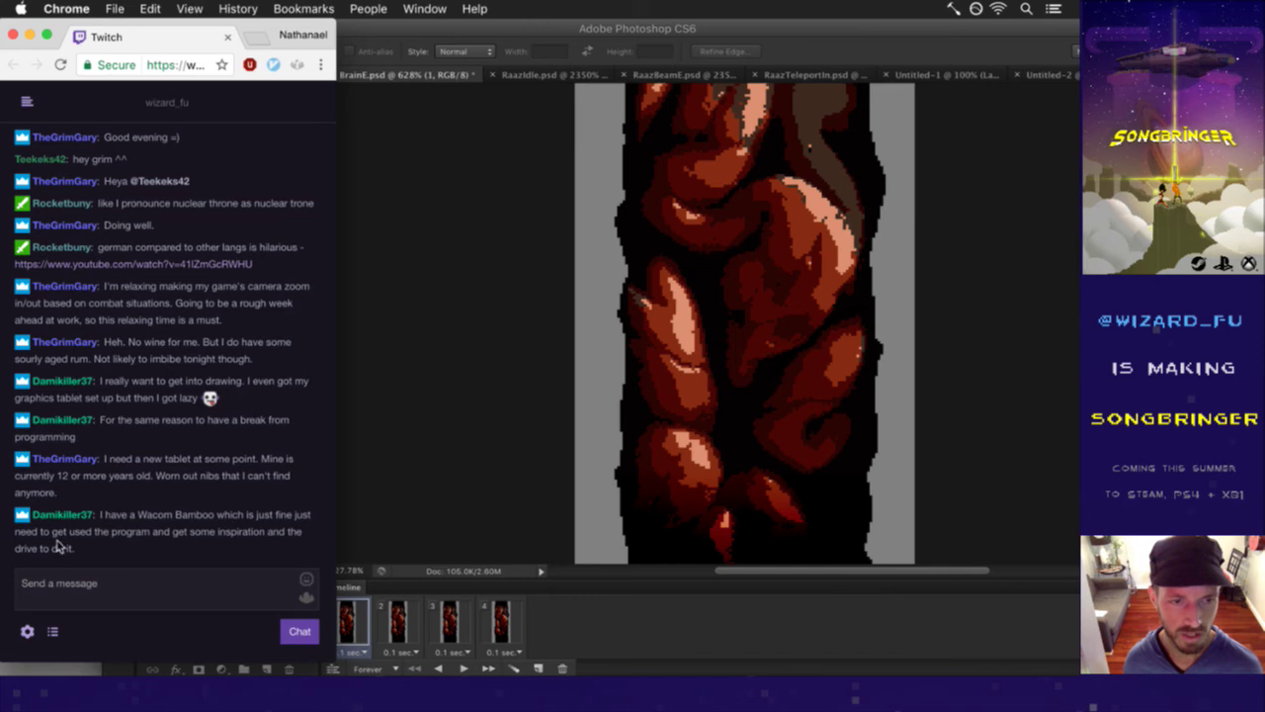
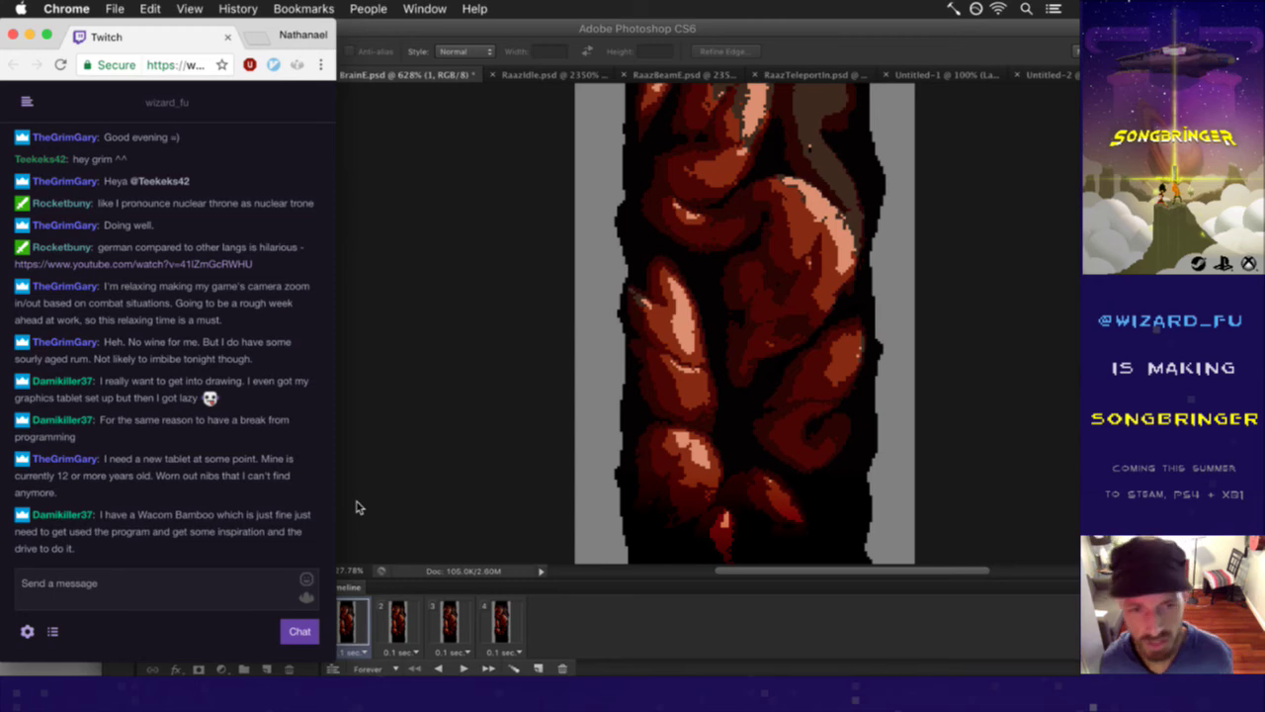
- Switch to Photoshop, show frame 1, and lasso the lower-left lobe and the small pointed lobe beneath it on layer 0
click(421, 412)
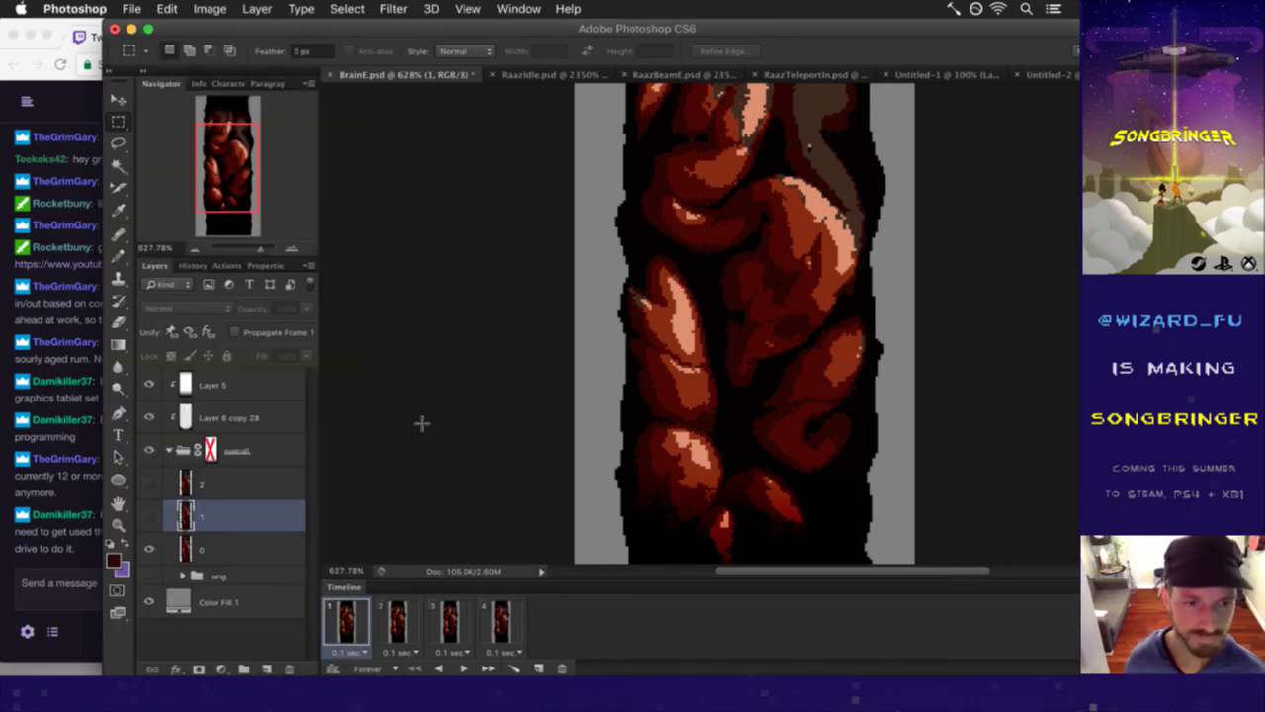
click(401, 623)
click(362, 623)
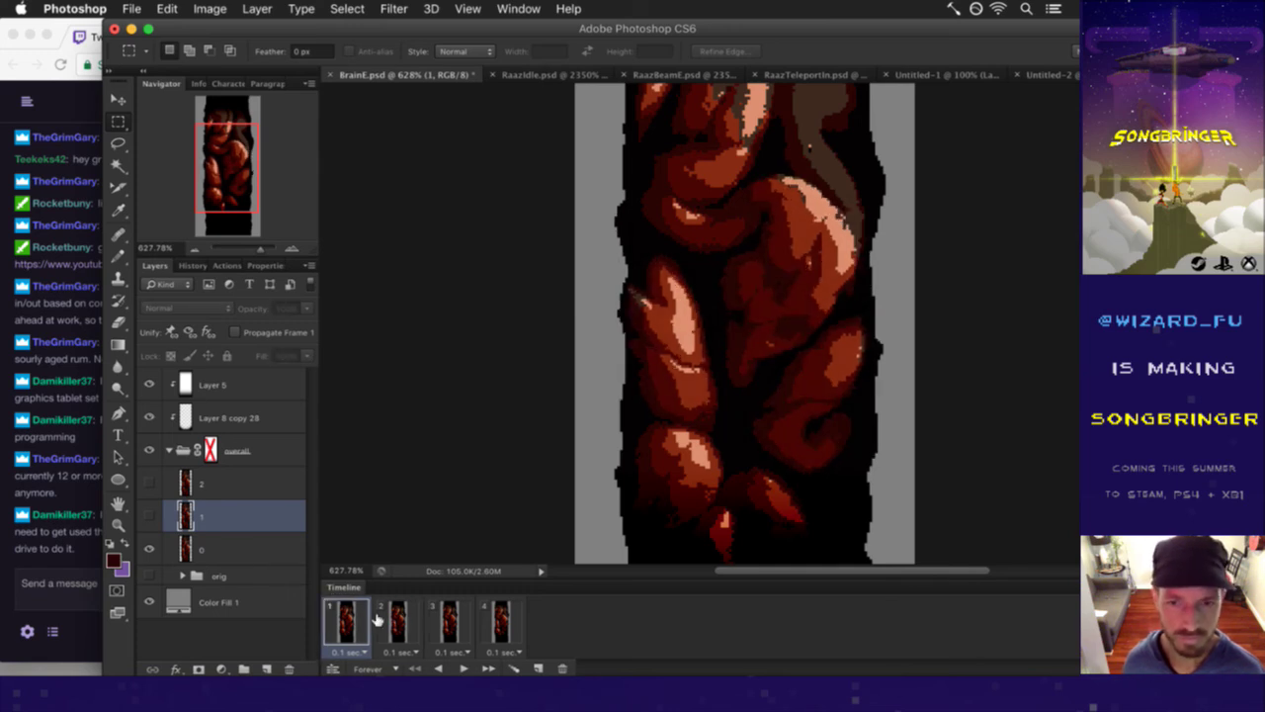
click(240, 549)
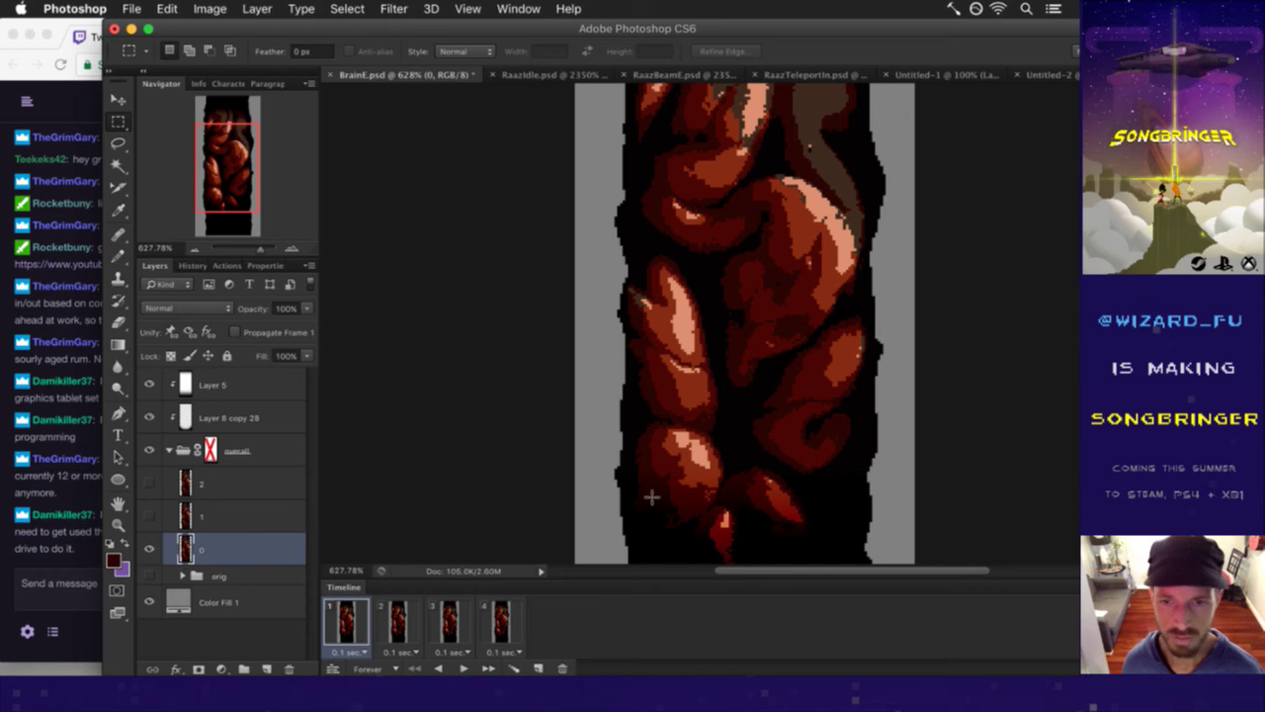
click(120, 144)
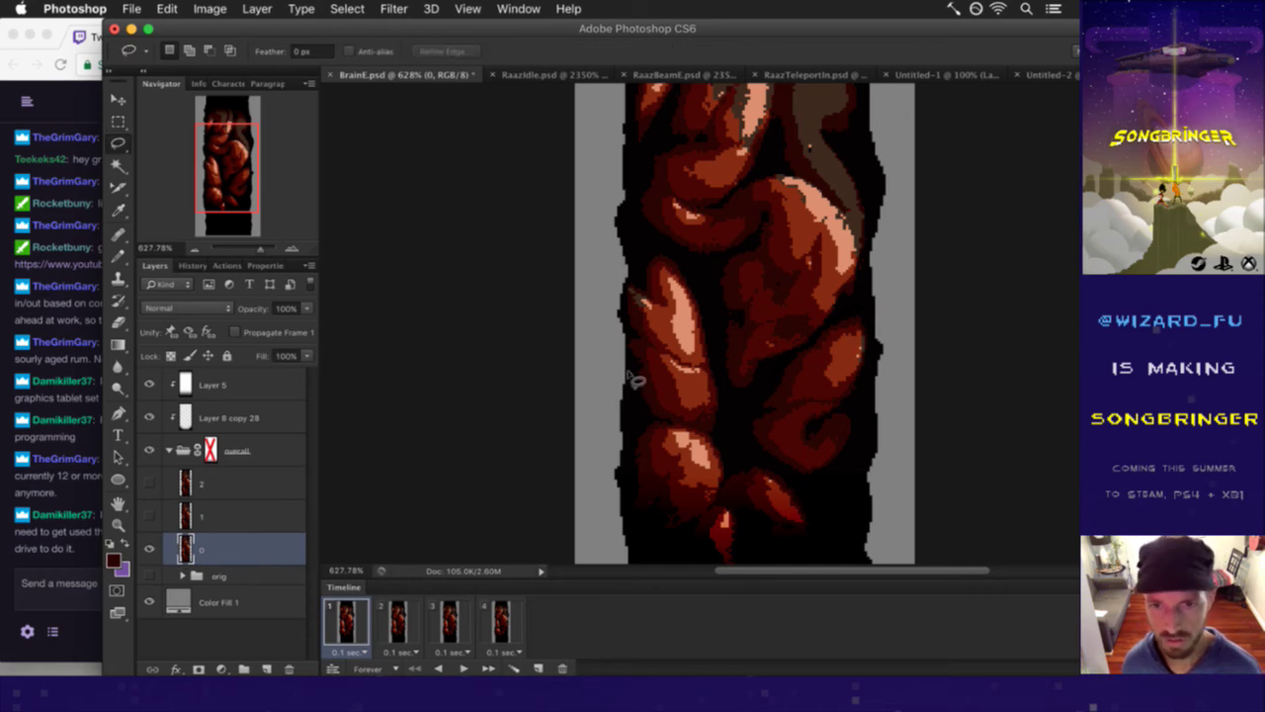
mouse_move(624, 385)
mouse_down()
mouse_move(718, 436)
mouse_move(730, 472)
mouse_move(717, 491)
mouse_move(743, 516)
mouse_move(740, 553)
mouse_move(686, 545)
mouse_move(619, 497)
mouse_move(610, 431)
mouse_move(645, 358)
mouse_up()
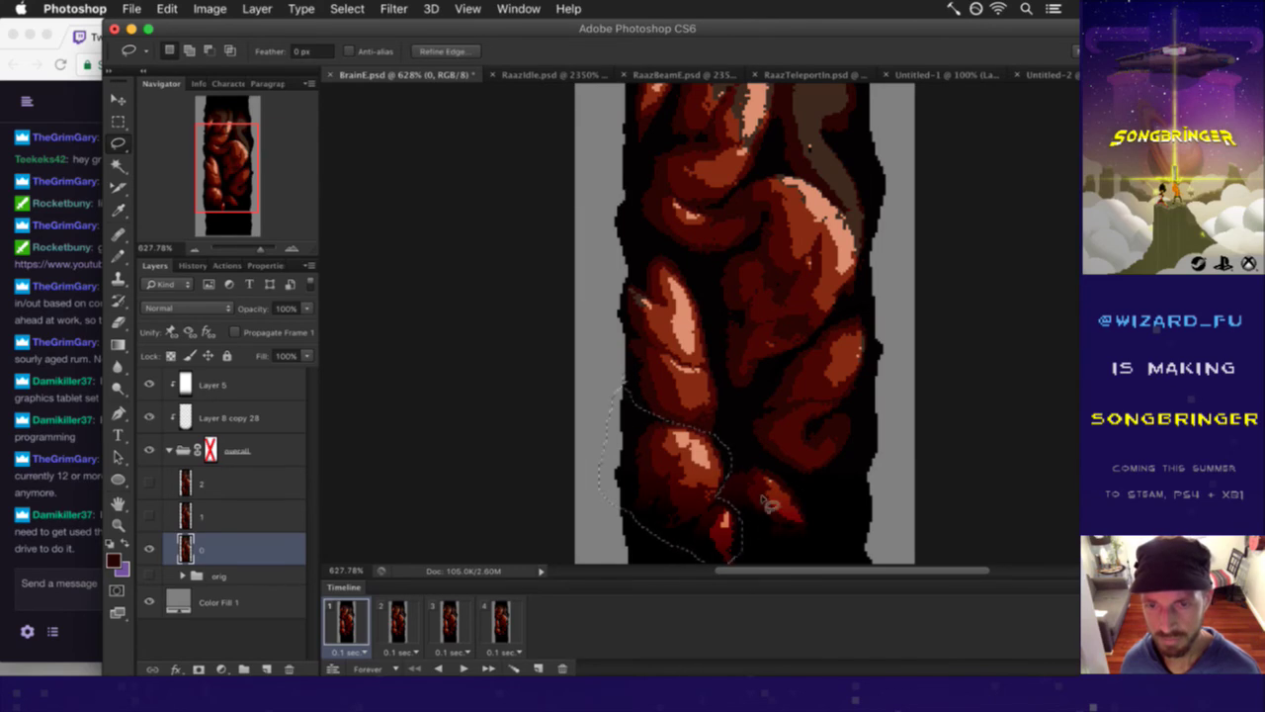
drag(771, 511, 772, 454)
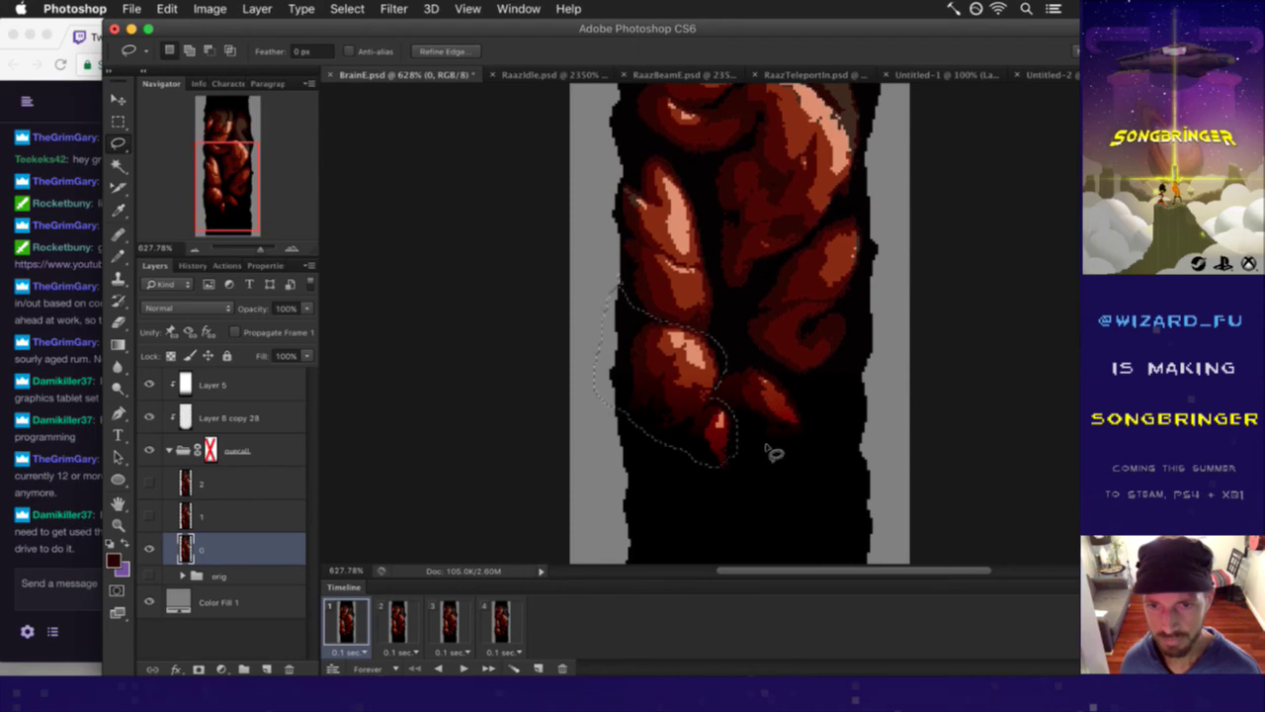
key(m)
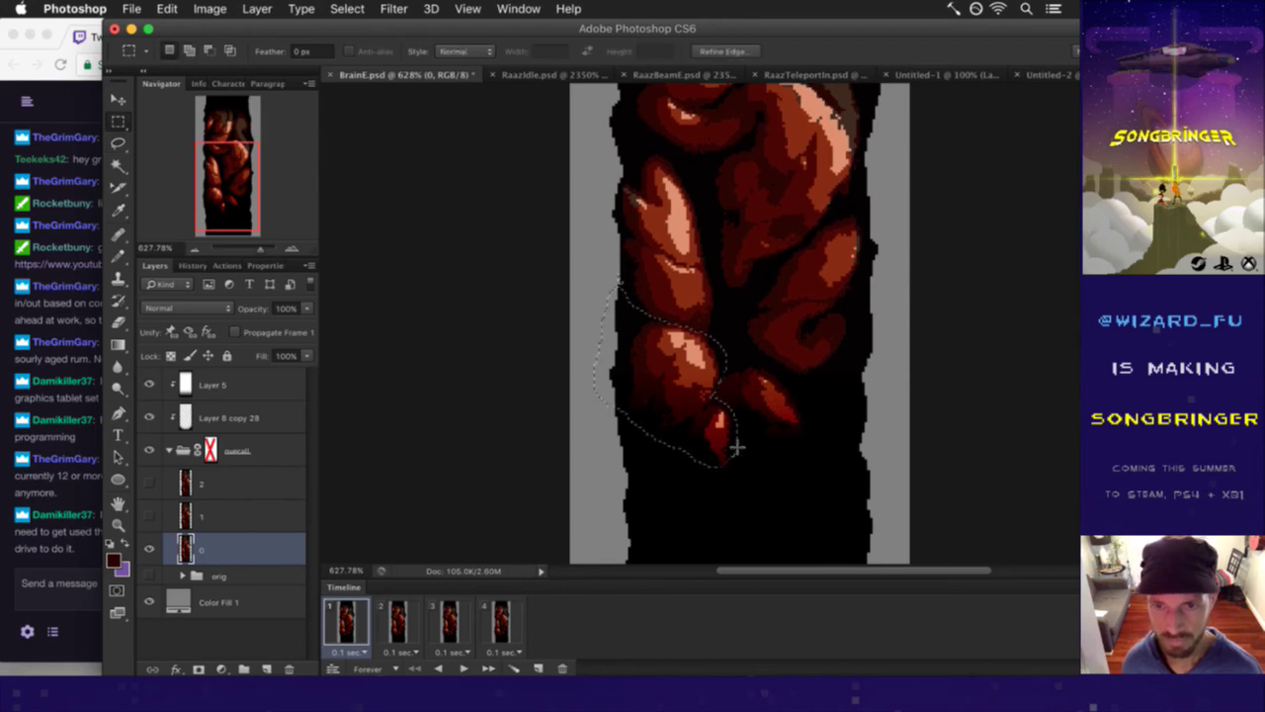
key(l)
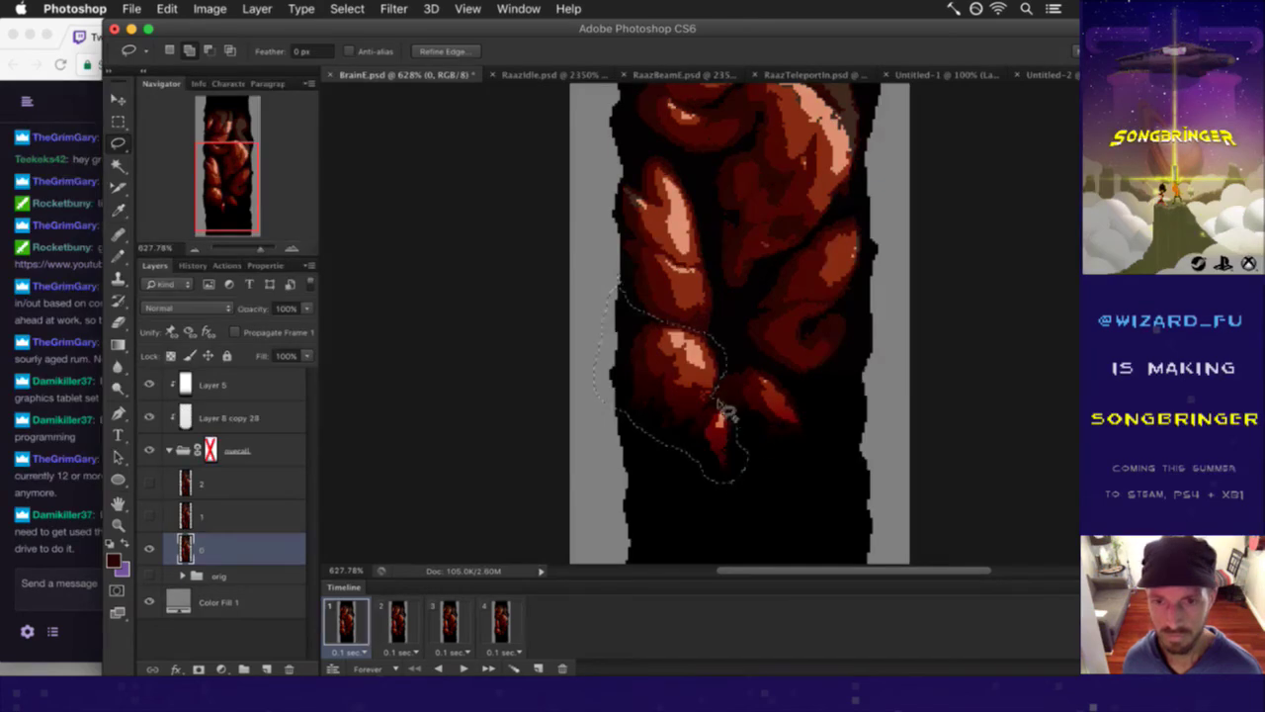
drag(743, 481, 738, 482)
key(shift)
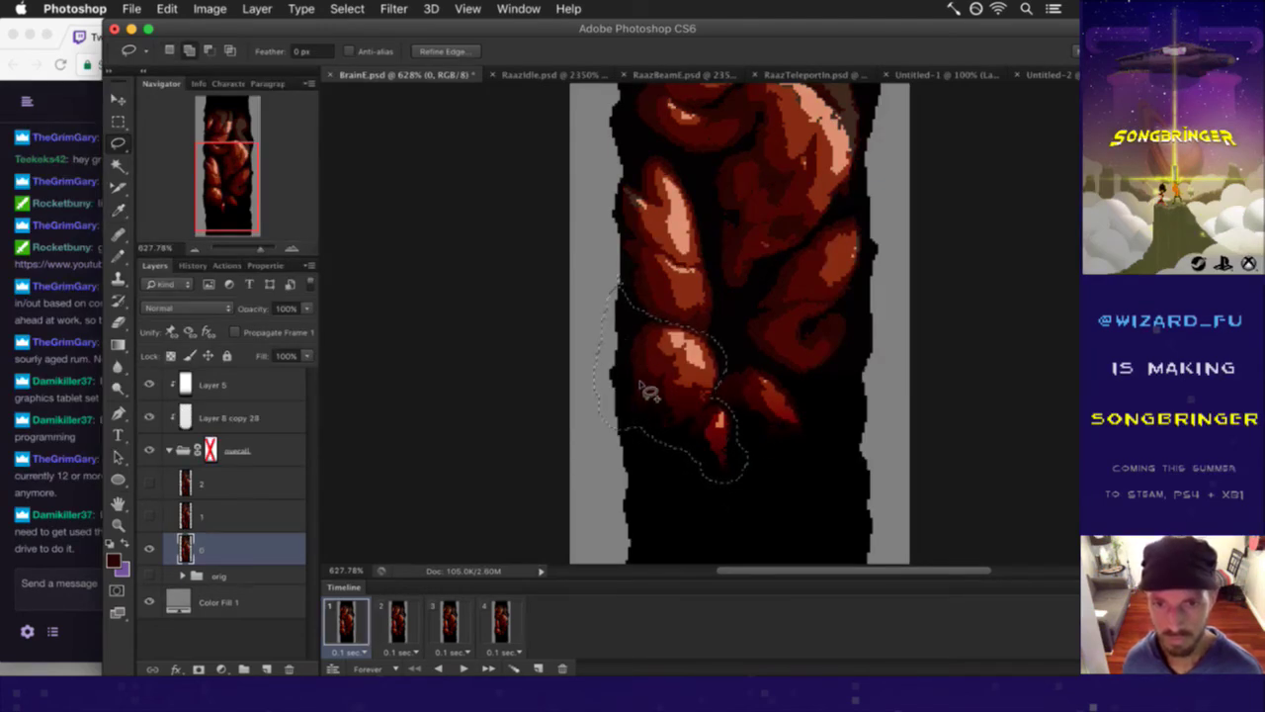
- Warp the selected lower-left lobes on layer 0 with a Custom warp, pulling their outer side inward, and apply the transform
key(v)
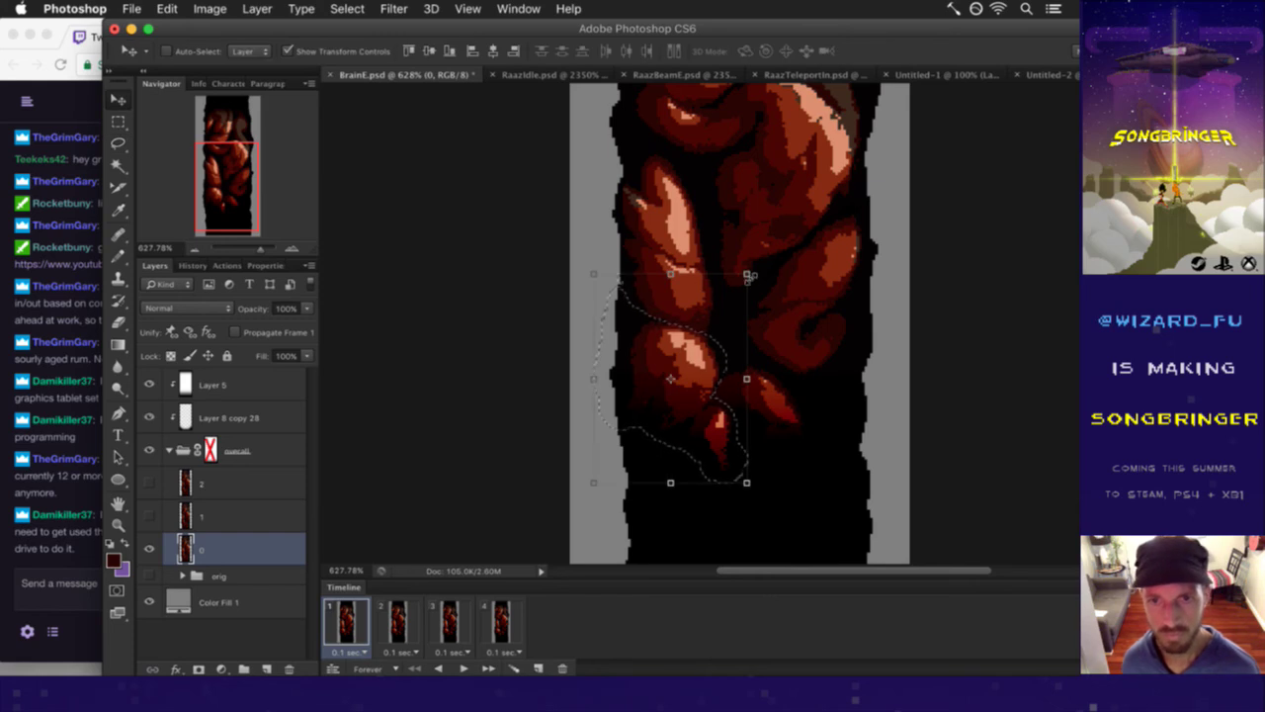
click(746, 274)
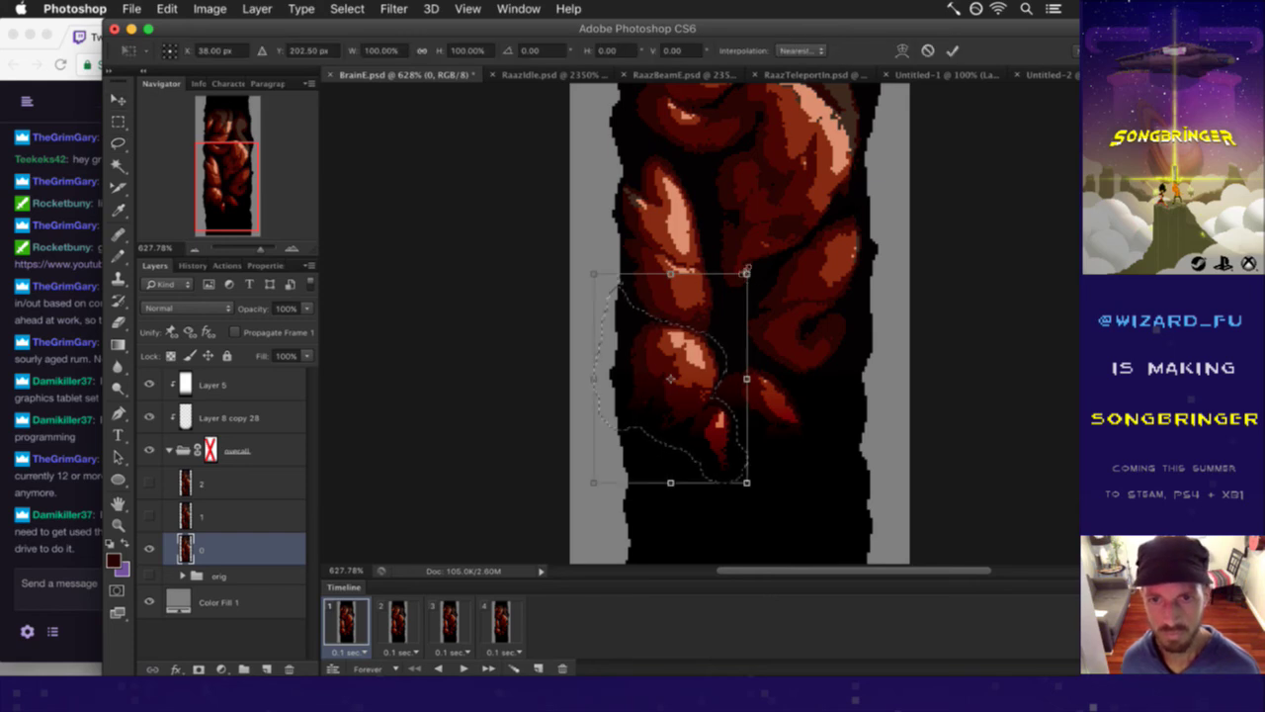
click(902, 50)
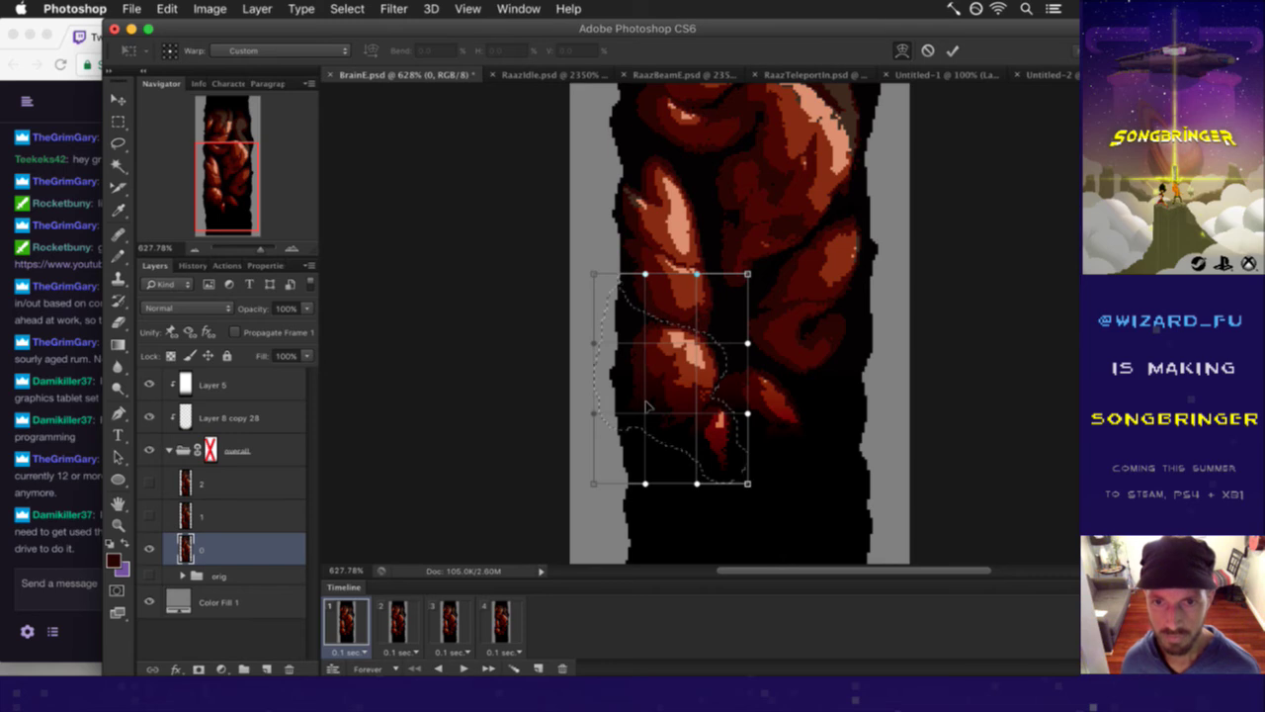
drag(655, 398, 651, 334)
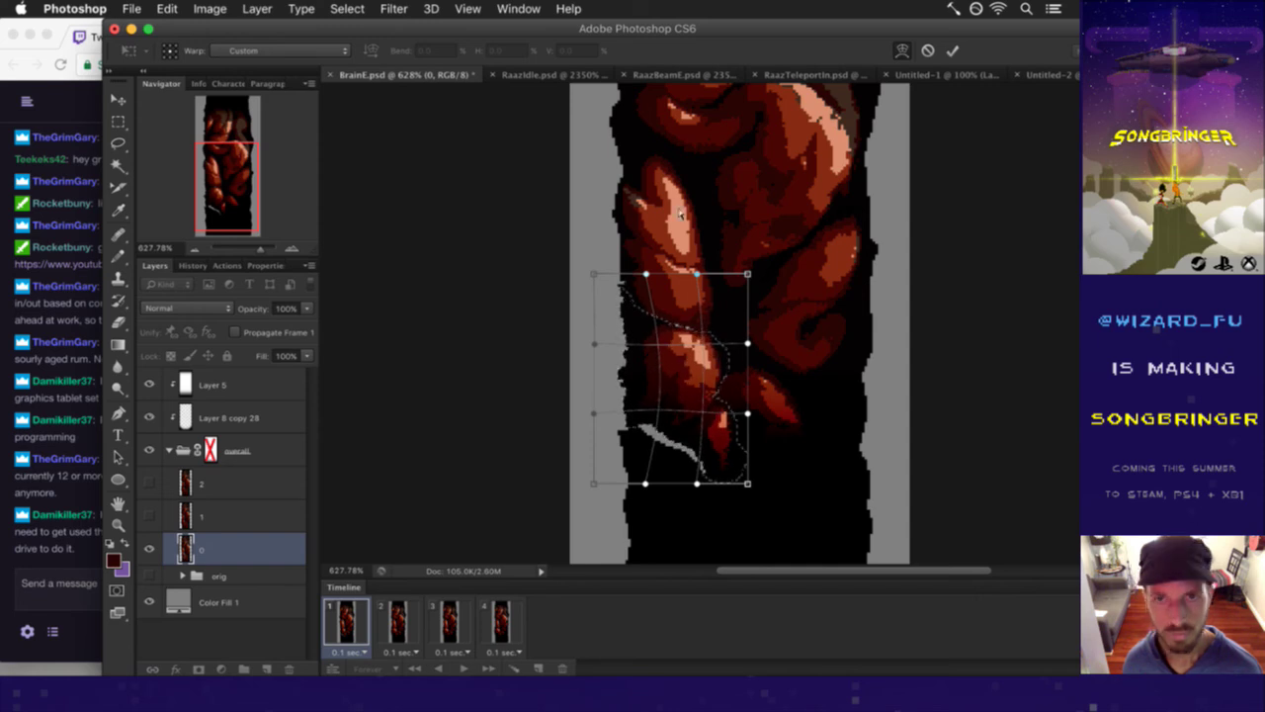
click(952, 51)
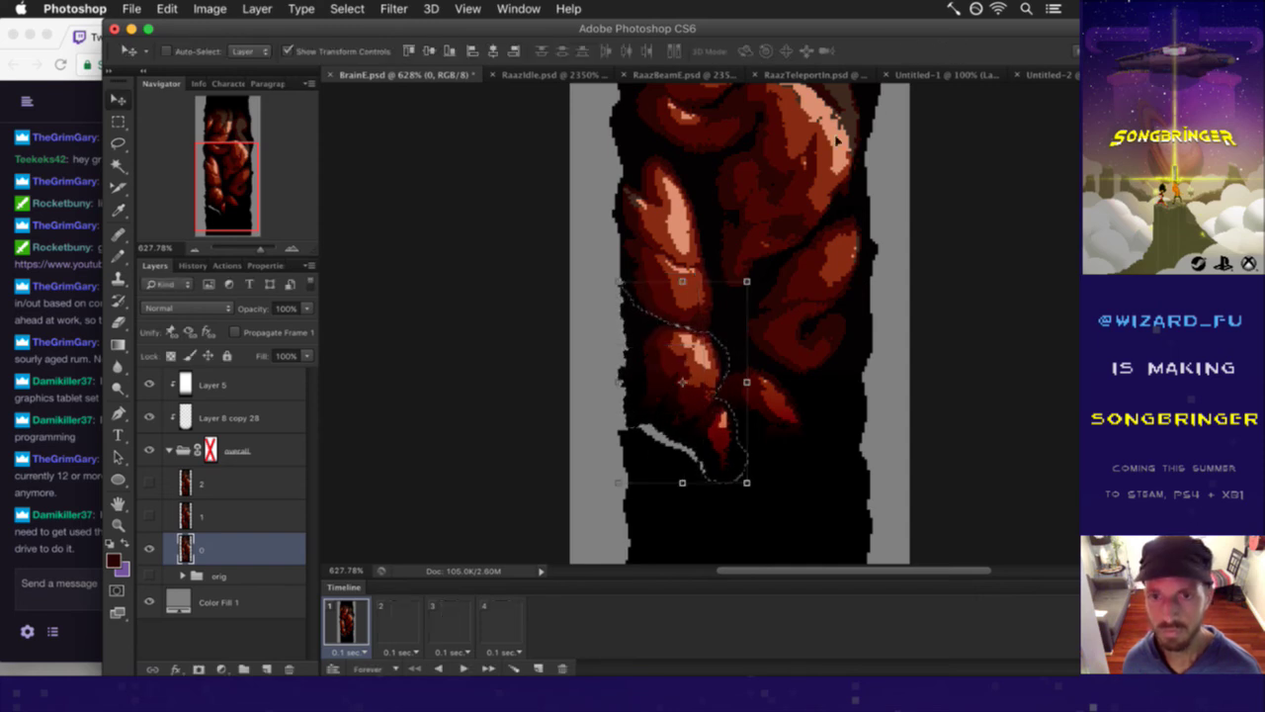
- Darken the selected lower-left lobes on layer 0 with Levels by raising the black input level
click(211, 8)
mouse_move(254, 60)
click(391, 77)
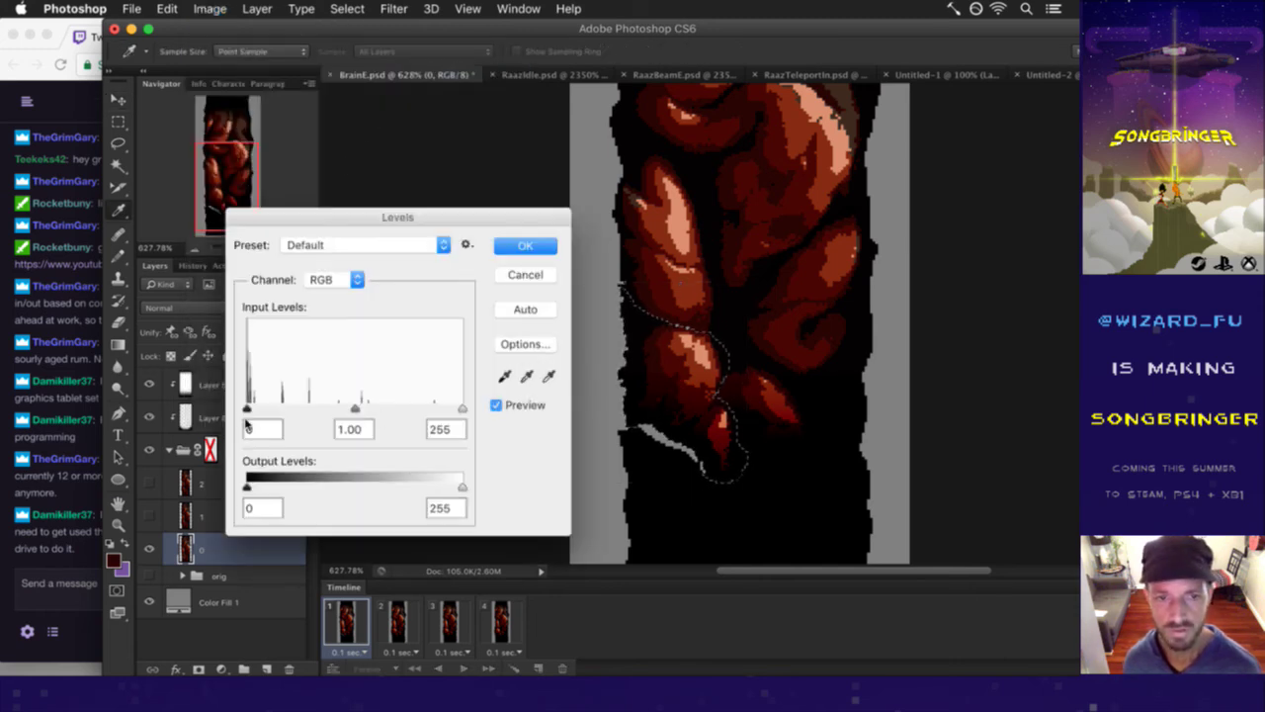
key(Up)
key(Up)
key(Up)
key(Up)
key(Up)
key(Up)
key(Up)
key(Up)
key(Up)
key(Up)
key(Up)
key(Up)
key(Up)
key(Up)
key(Up)
key(Up)
key(Up)
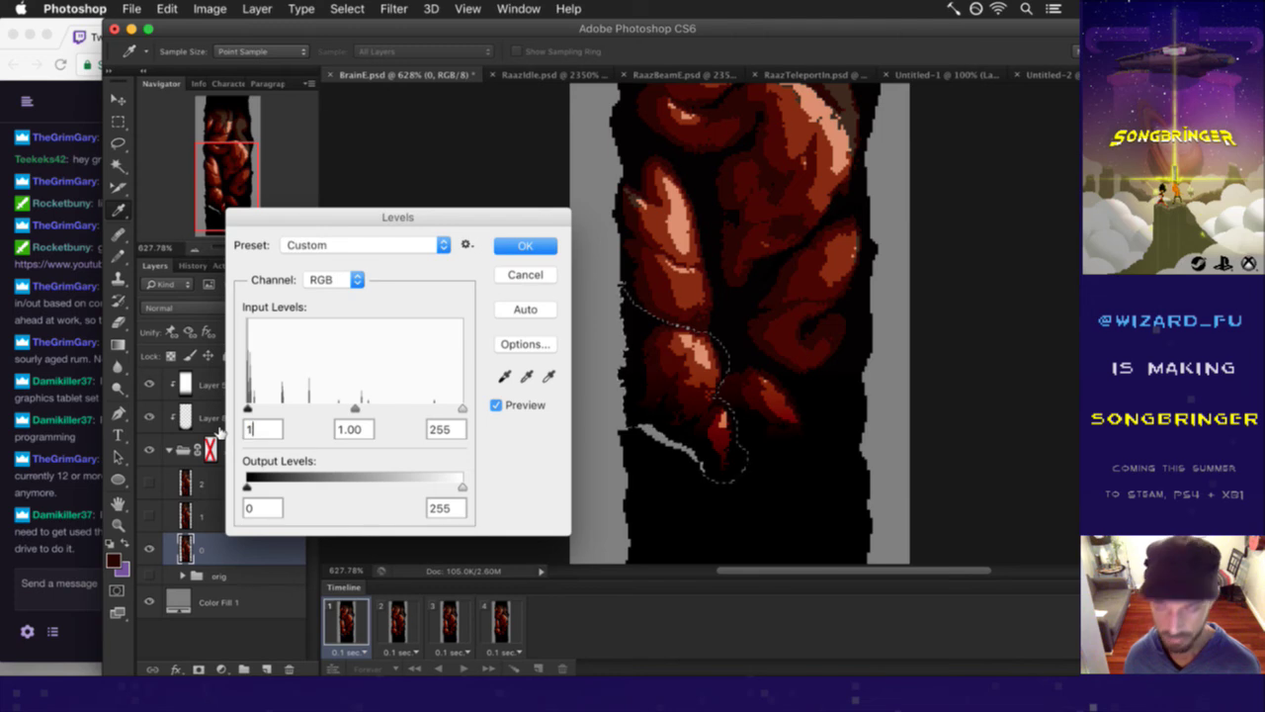
key(Return)
key(v)
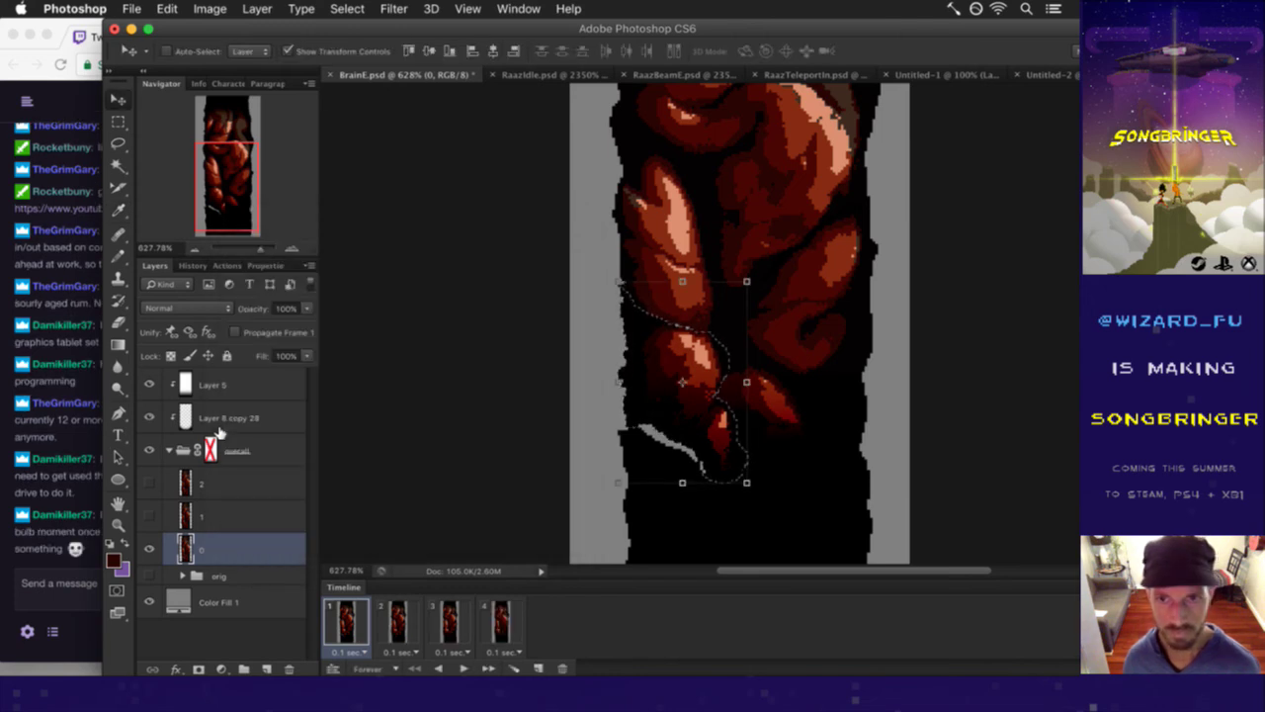
- Deselect, fill the grey gap beneath the lower-left lobes on layer 0 with black, and paint over the leftover pixels
key(b)
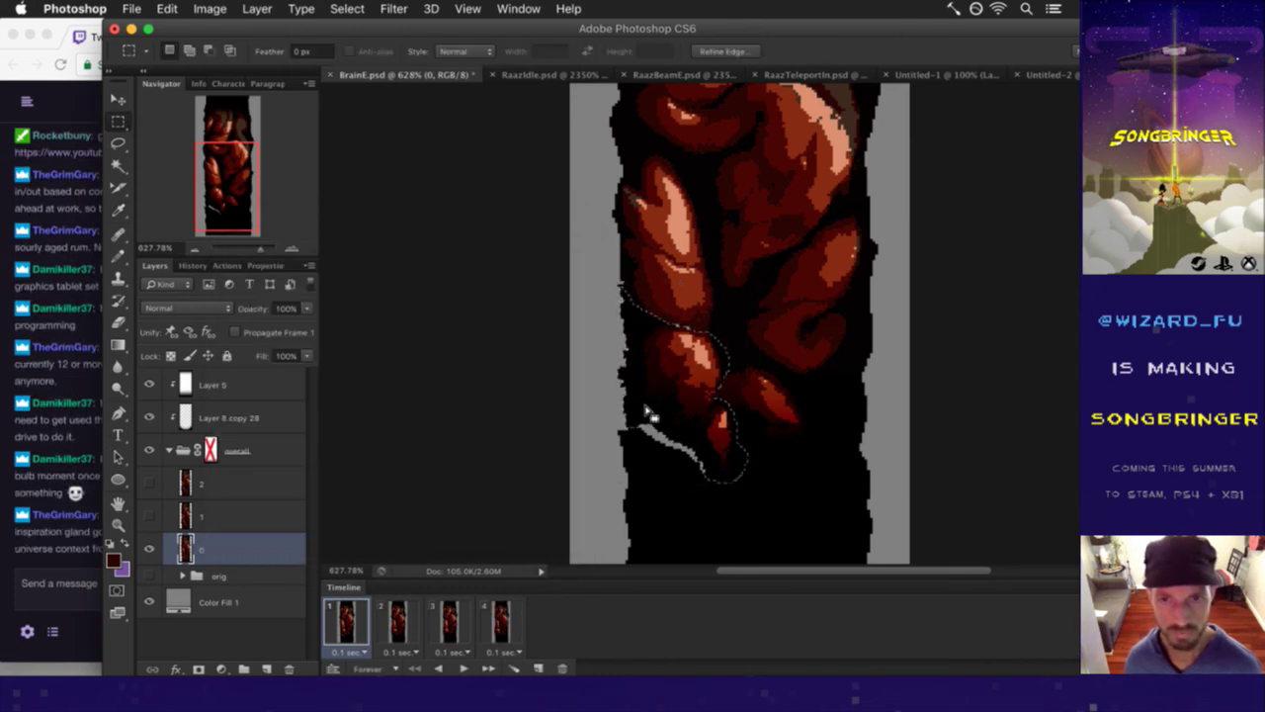
key(super+d)
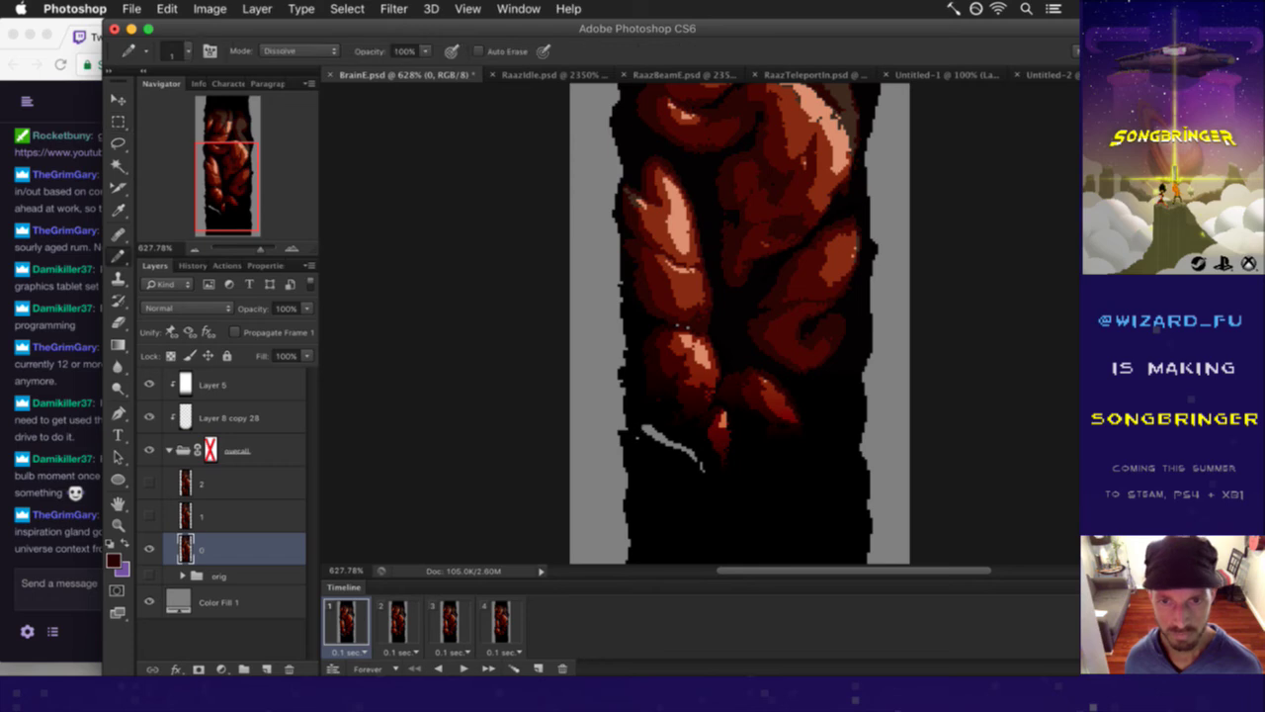
key(g)
click(655, 463)
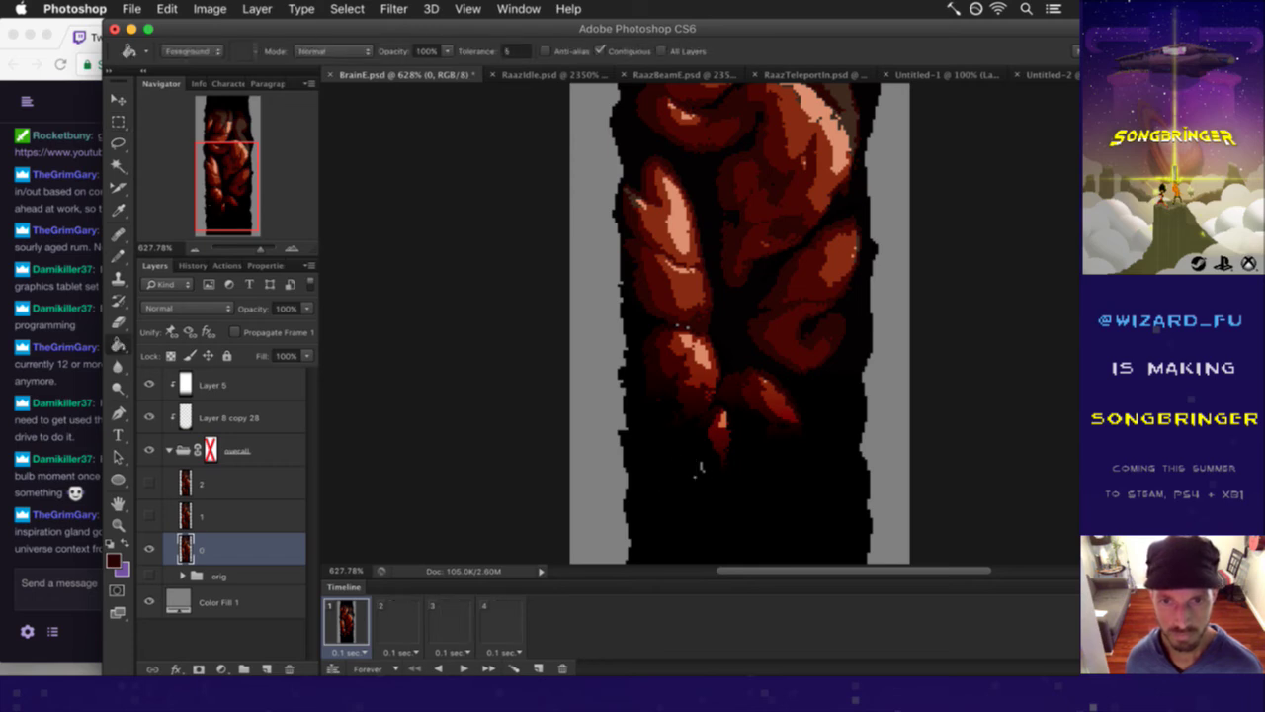
key(b)
- Set the Eraser tool's opacity to 100%
key(e)
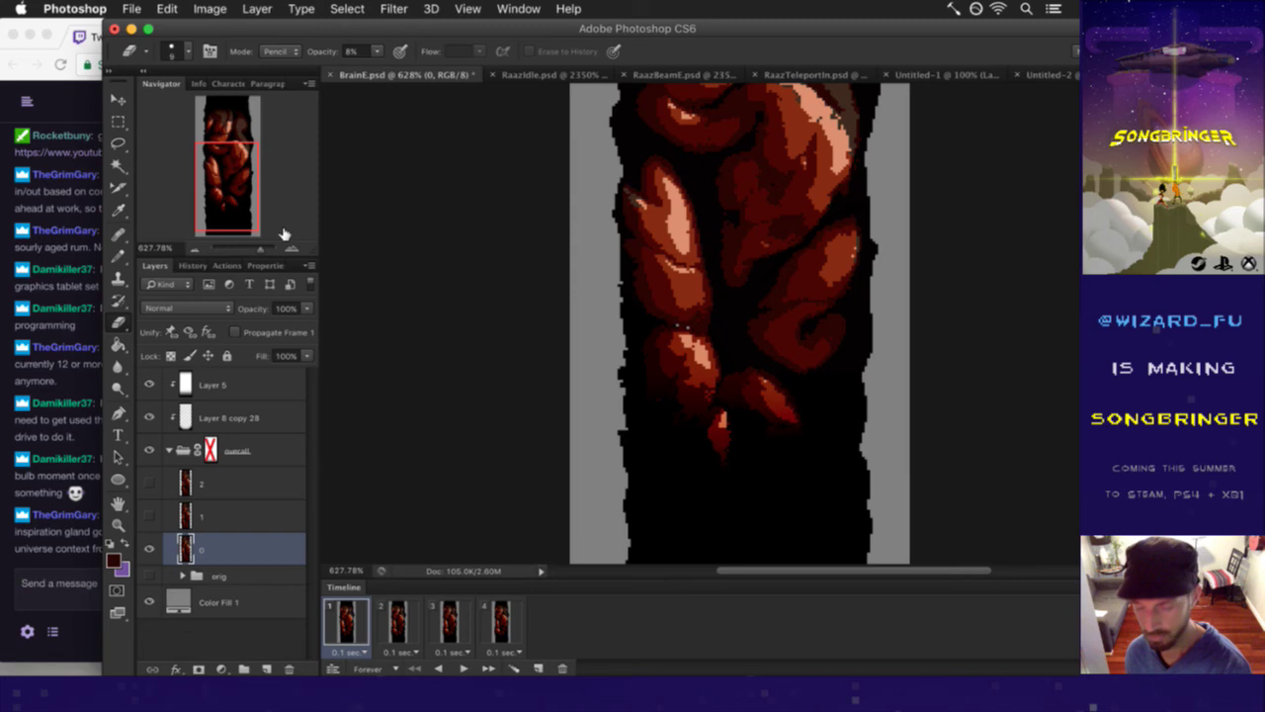
key(0)
key(Return)
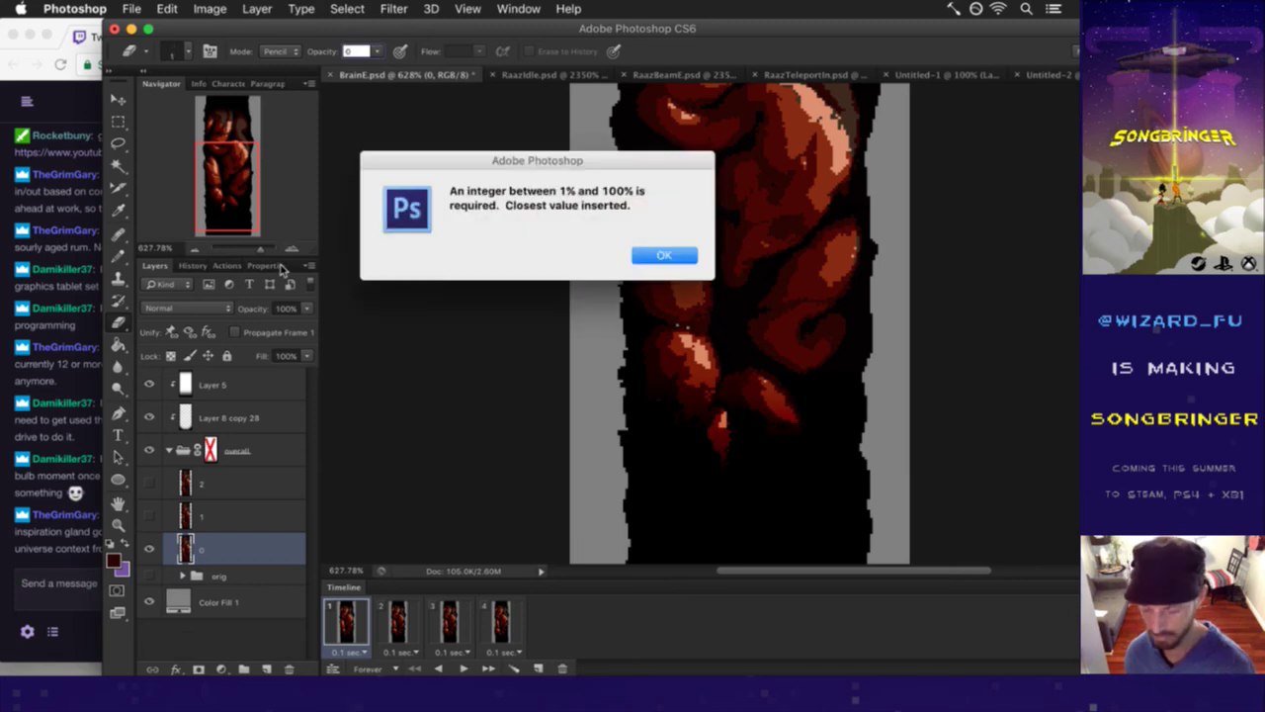
key(Return)
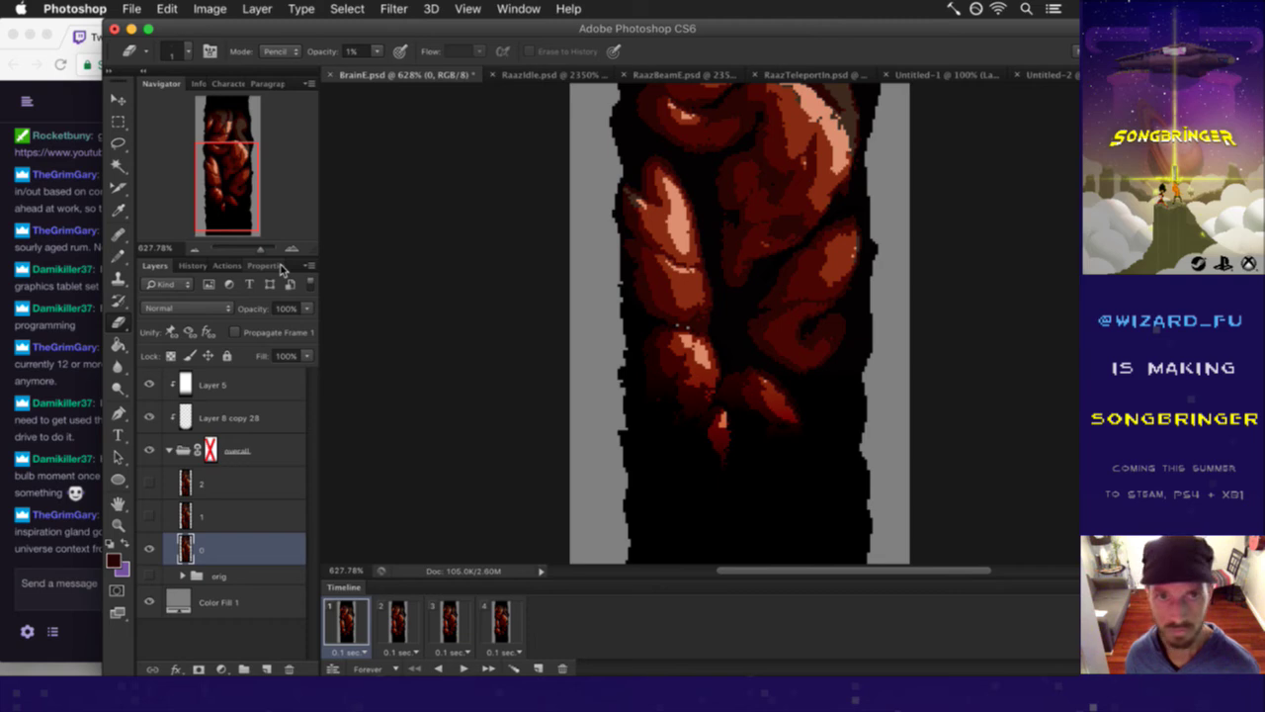
key(m)
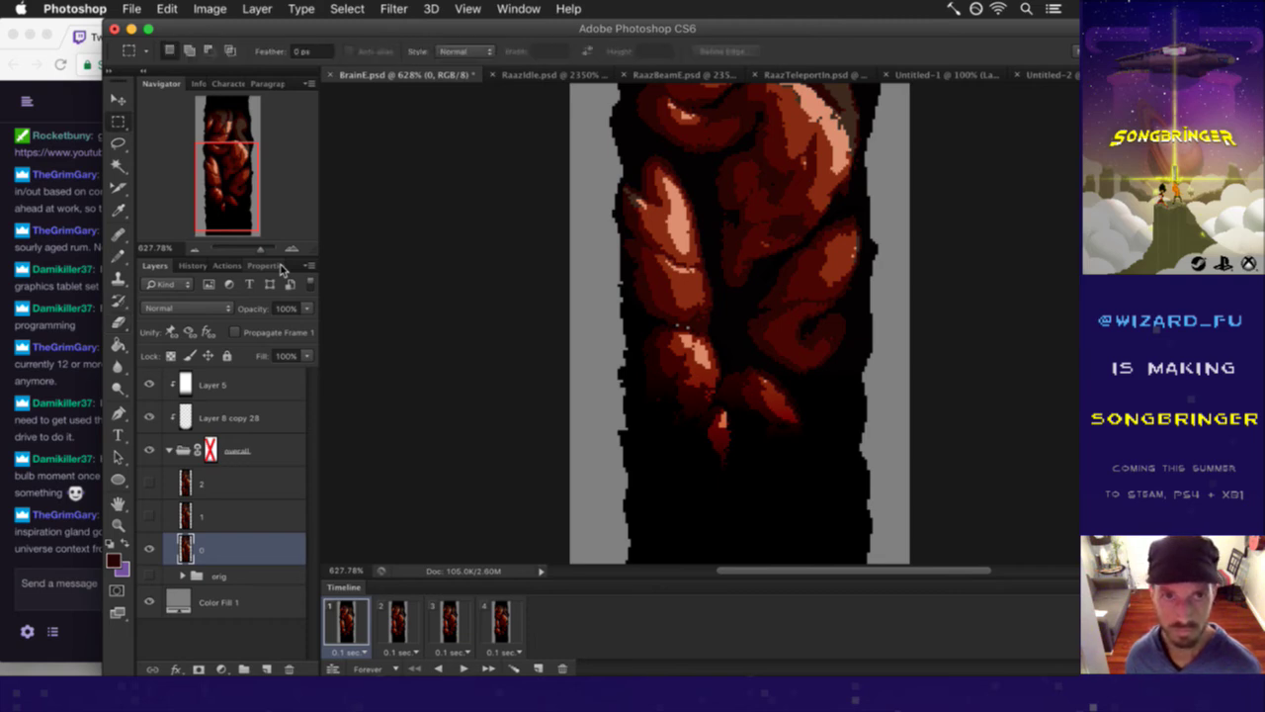
key(b)
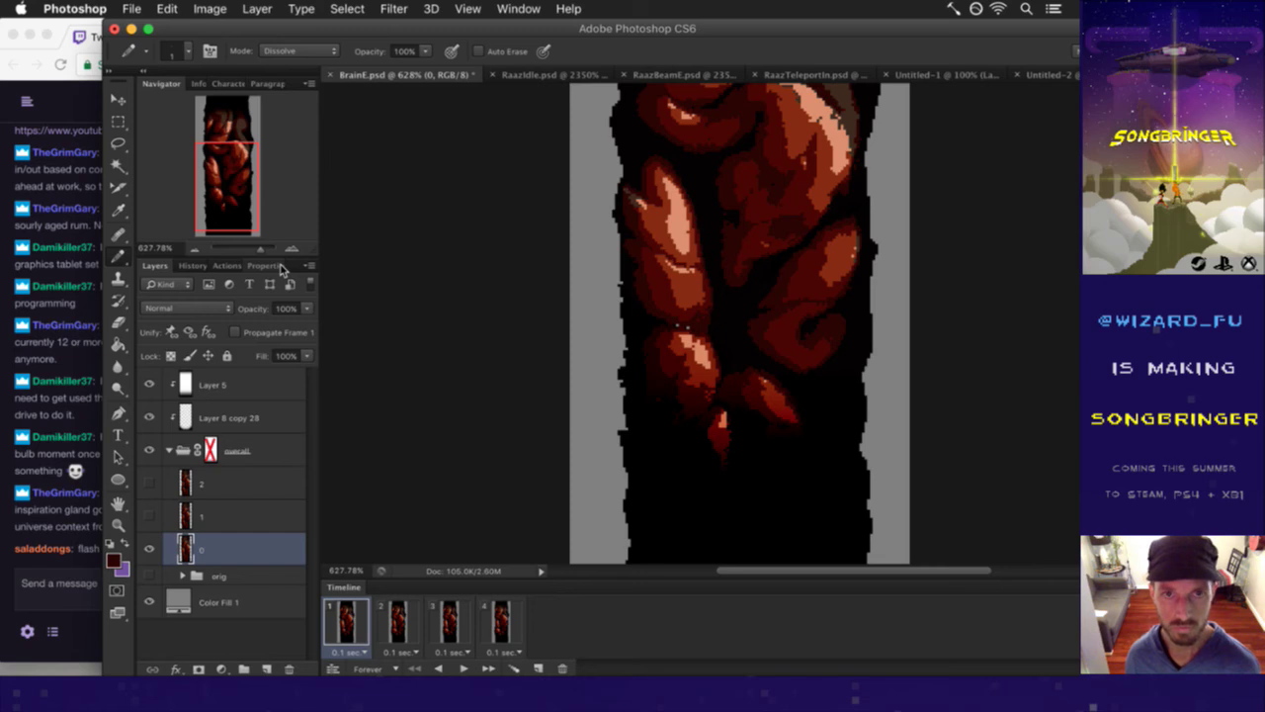
key(e)
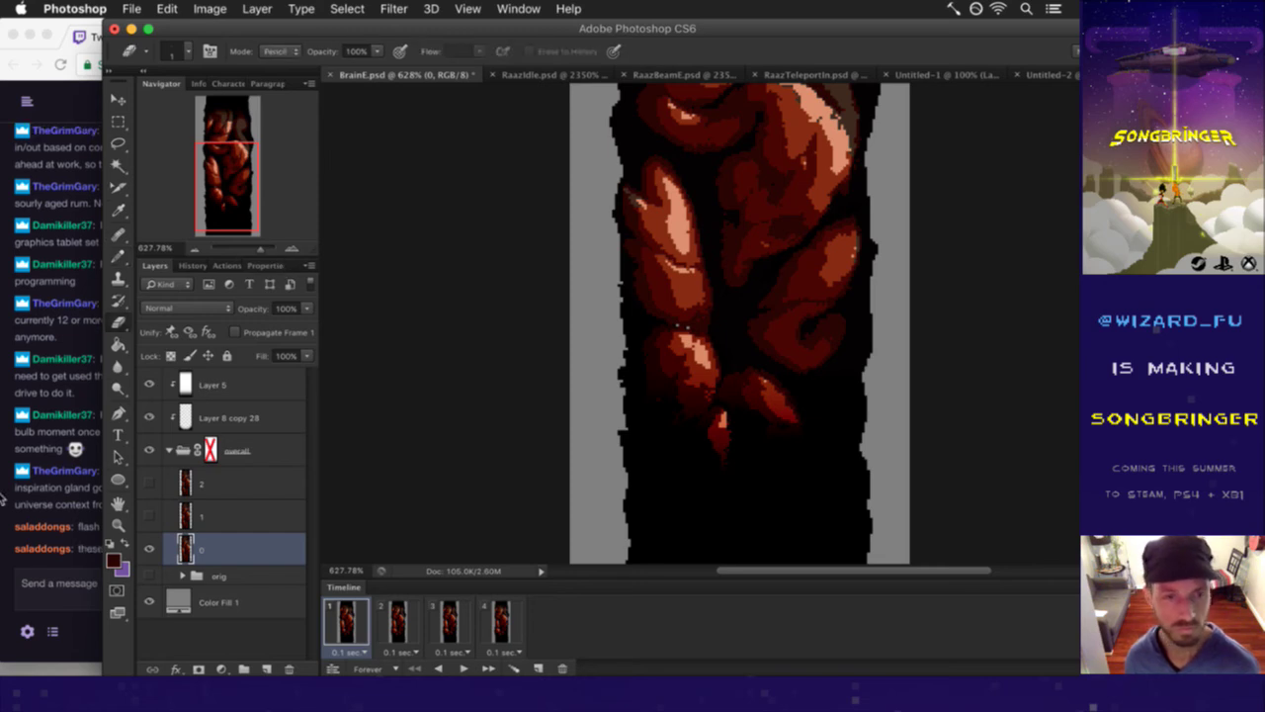
- Switch to Chrome and read the new Twitch chat messages about inspiration and Flash Gordon
click(61, 508)
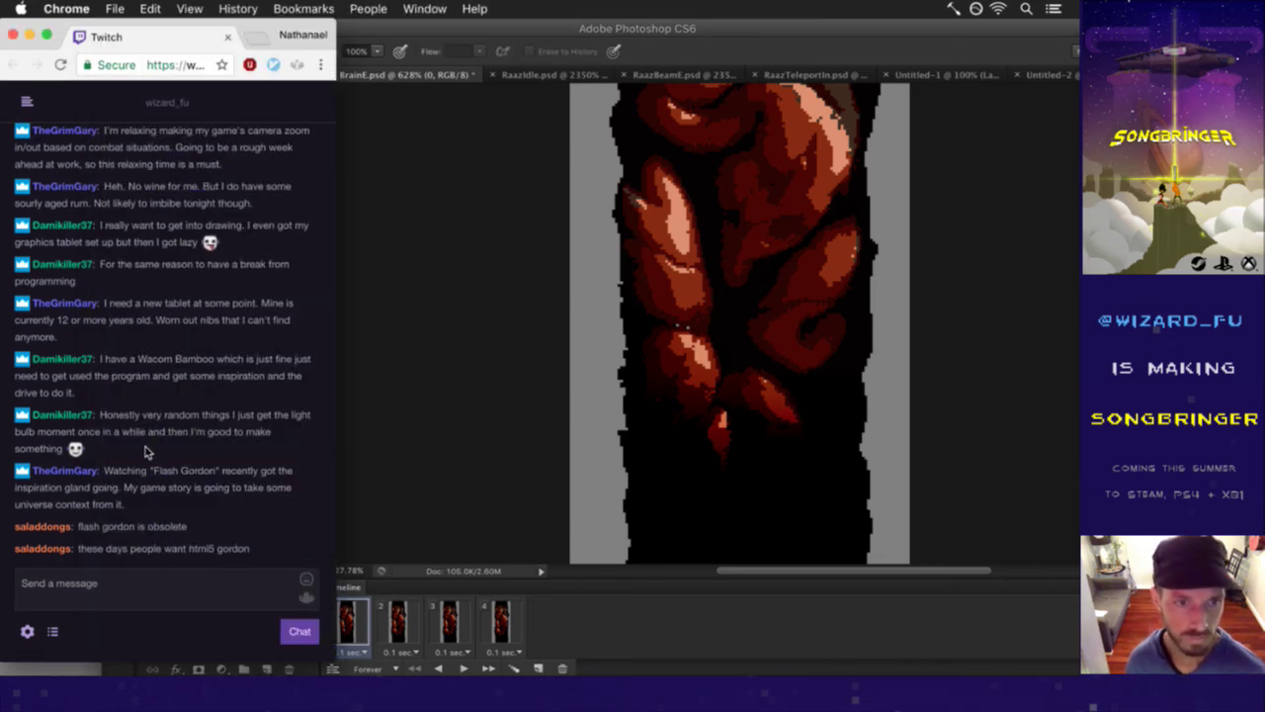
triple_click(126, 397)
click(127, 399)
mouse_move(123, 396)
mouse_down()
mouse_move(140, 405)
mouse_move(138, 388)
mouse_up()
click(138, 398)
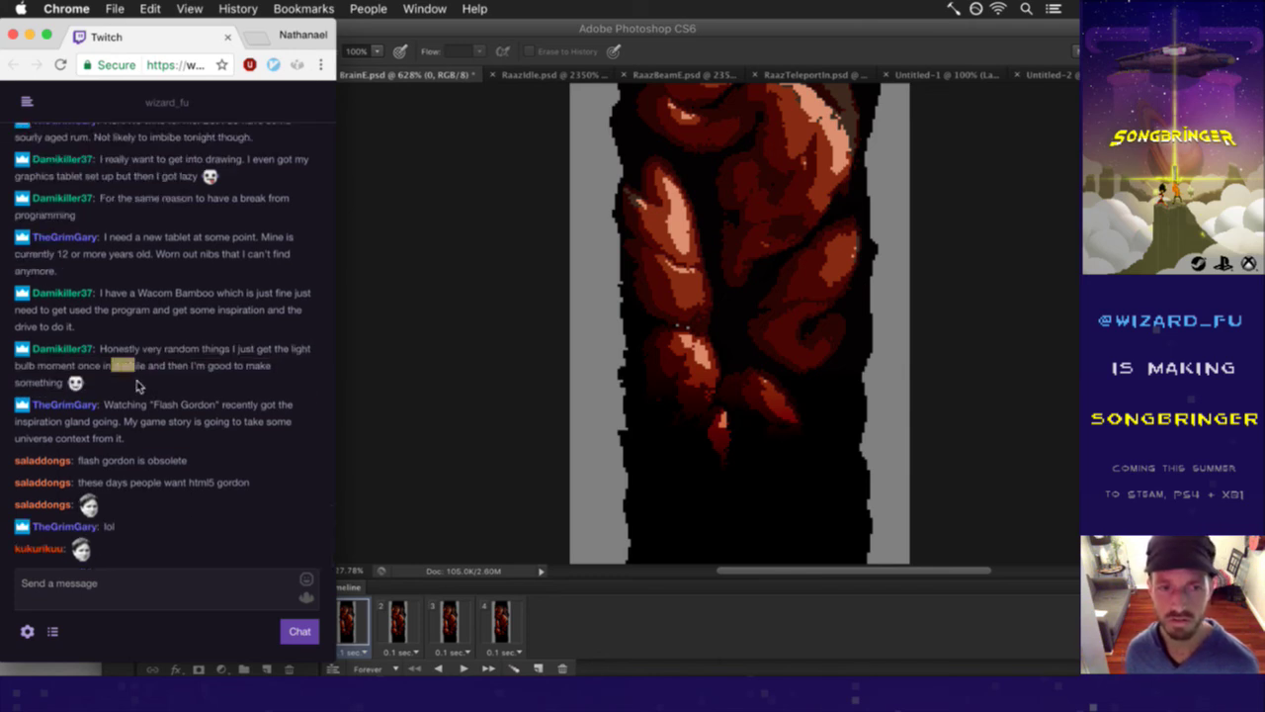
drag(119, 405, 138, 432)
click(139, 432)
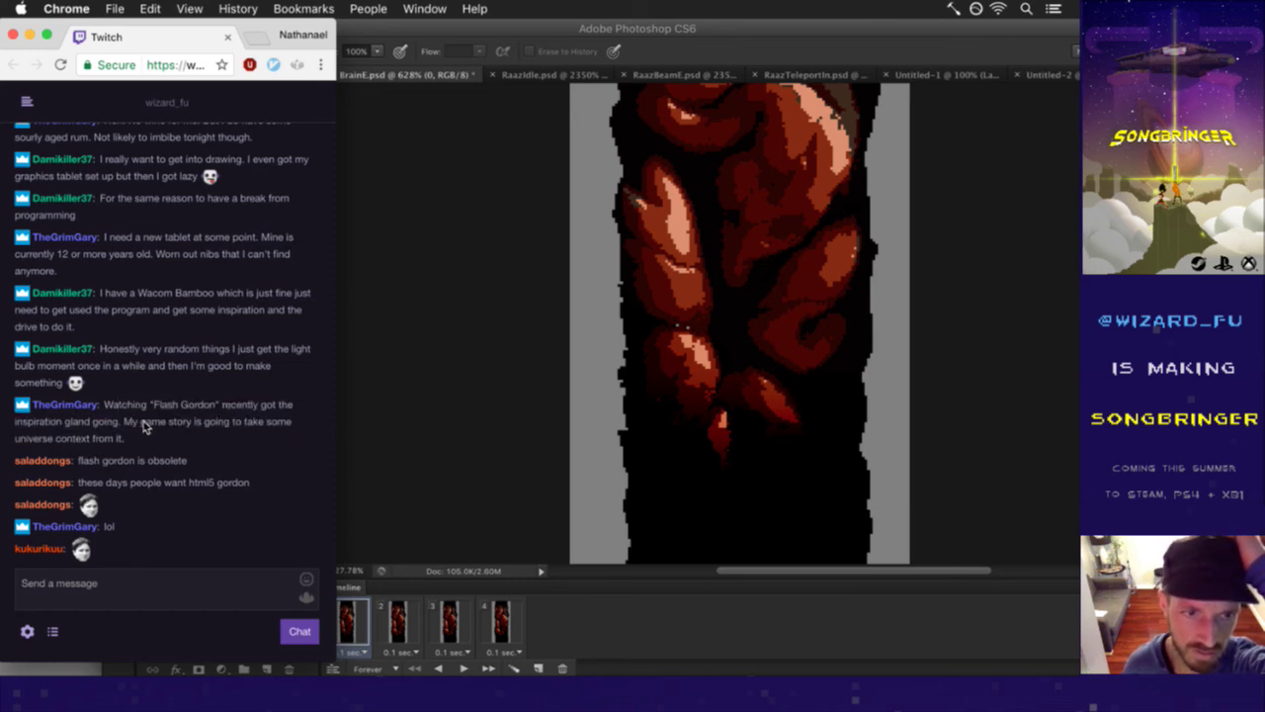
drag(188, 482, 207, 502)
click(199, 506)
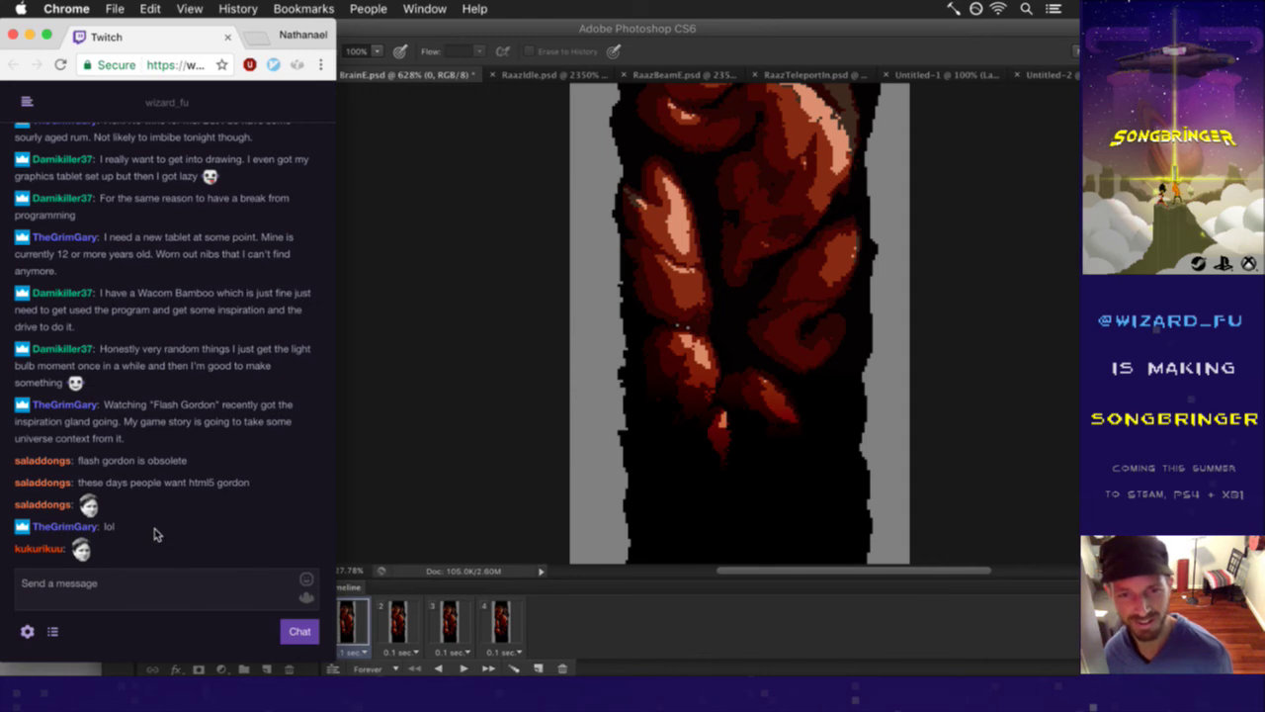
- Switch to Photoshop, paint out the stray light pixels above layer 0's lower-left lobe, and compare frames 1 and 2
click(451, 456)
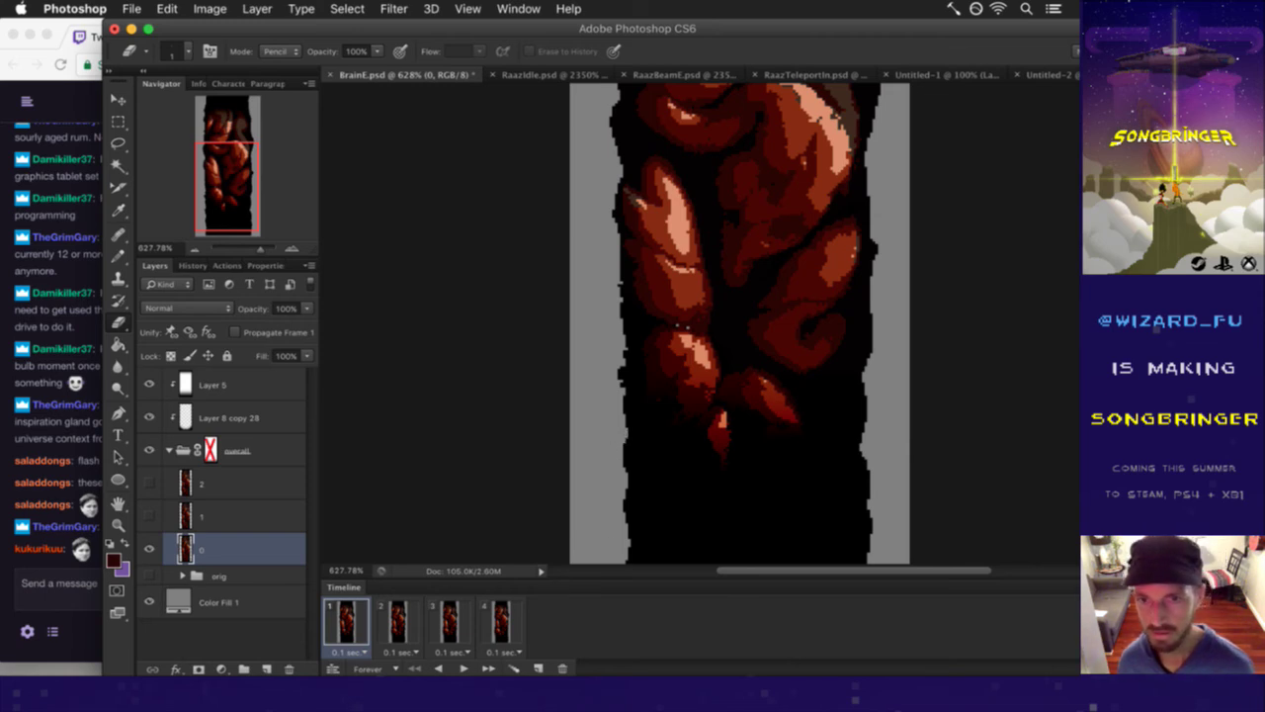
key(b)
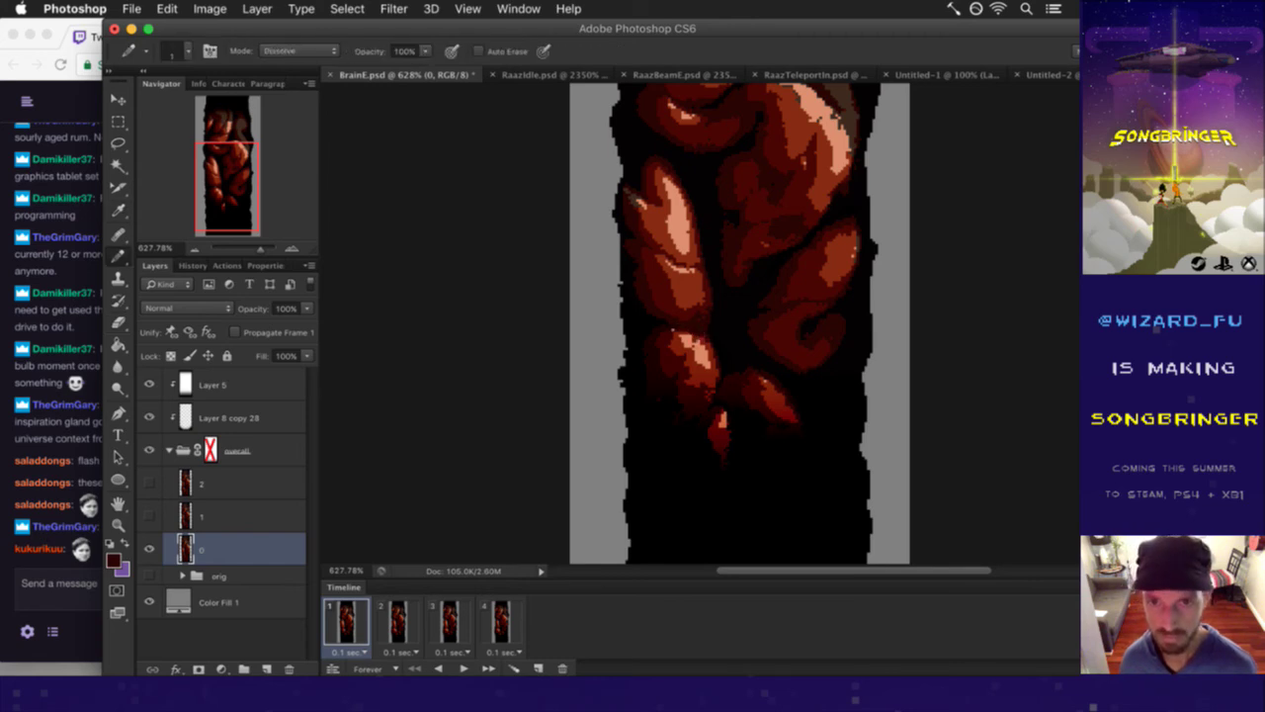
click(391, 621)
click(349, 621)
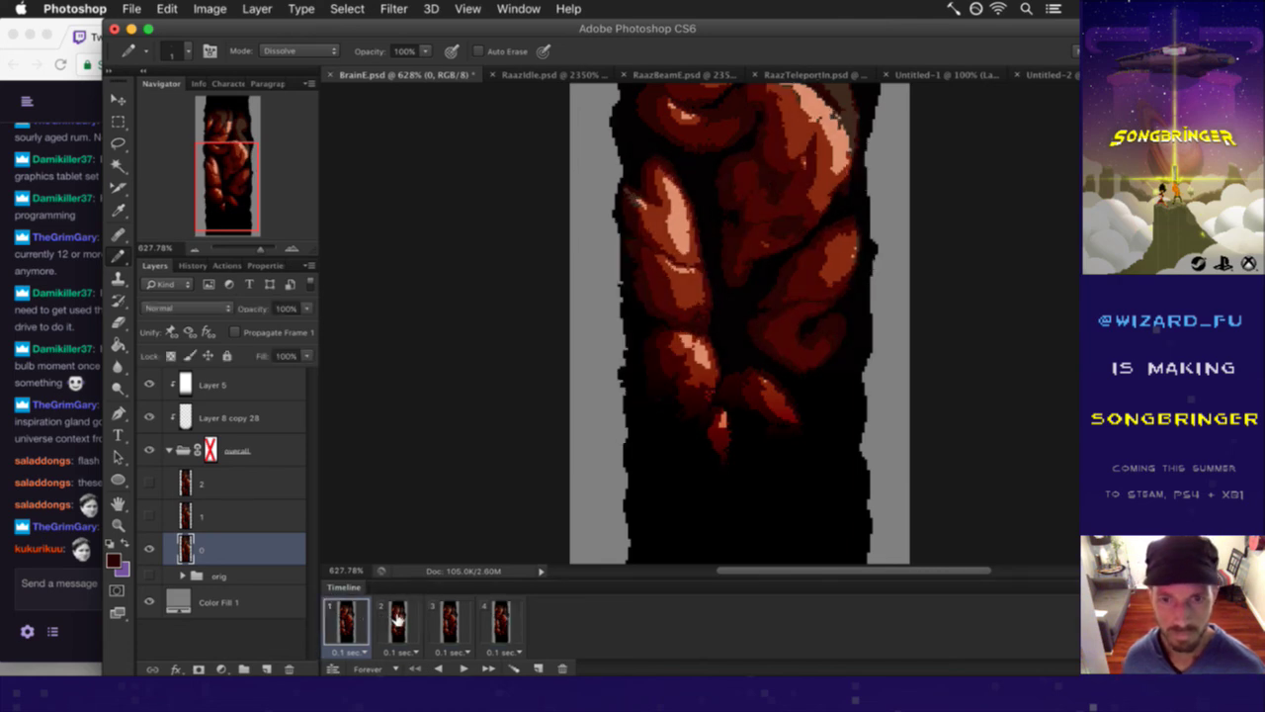
click(393, 621)
click(356, 619)
- Show frame 2, lasso the lower-left lobe and the small pointed lobe beneath it on layer 1, and start a Custom warp
click(399, 620)
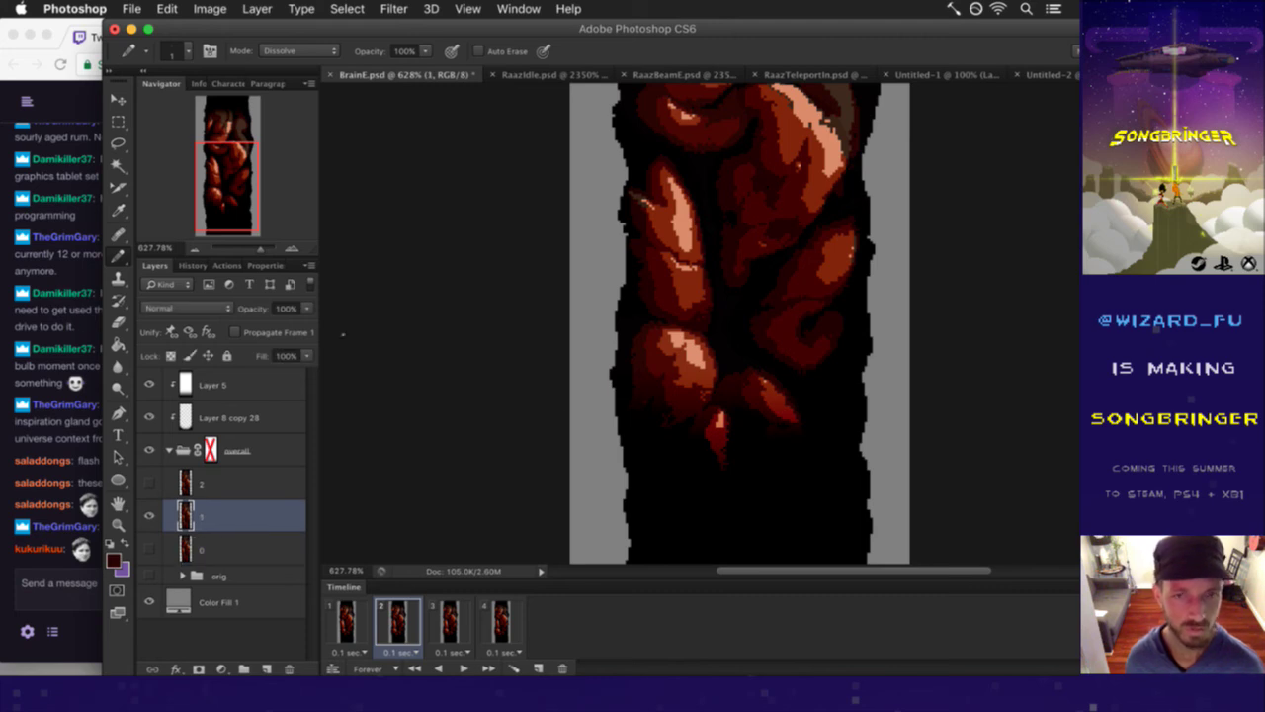
key(l)
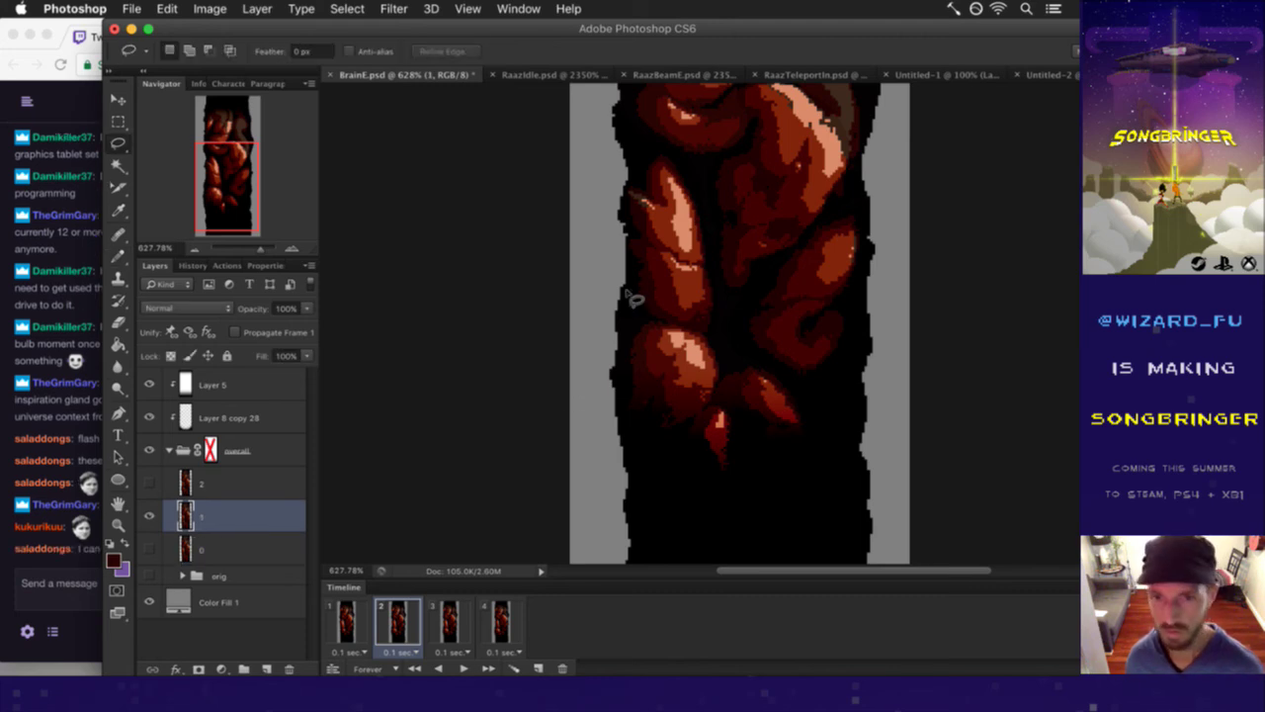
mouse_move(617, 285)
mouse_down()
mouse_move(722, 346)
mouse_move(745, 445)
mouse_move(709, 488)
mouse_move(643, 427)
mouse_move(615, 429)
mouse_move(620, 317)
mouse_move(647, 264)
mouse_move(642, 276)
mouse_up()
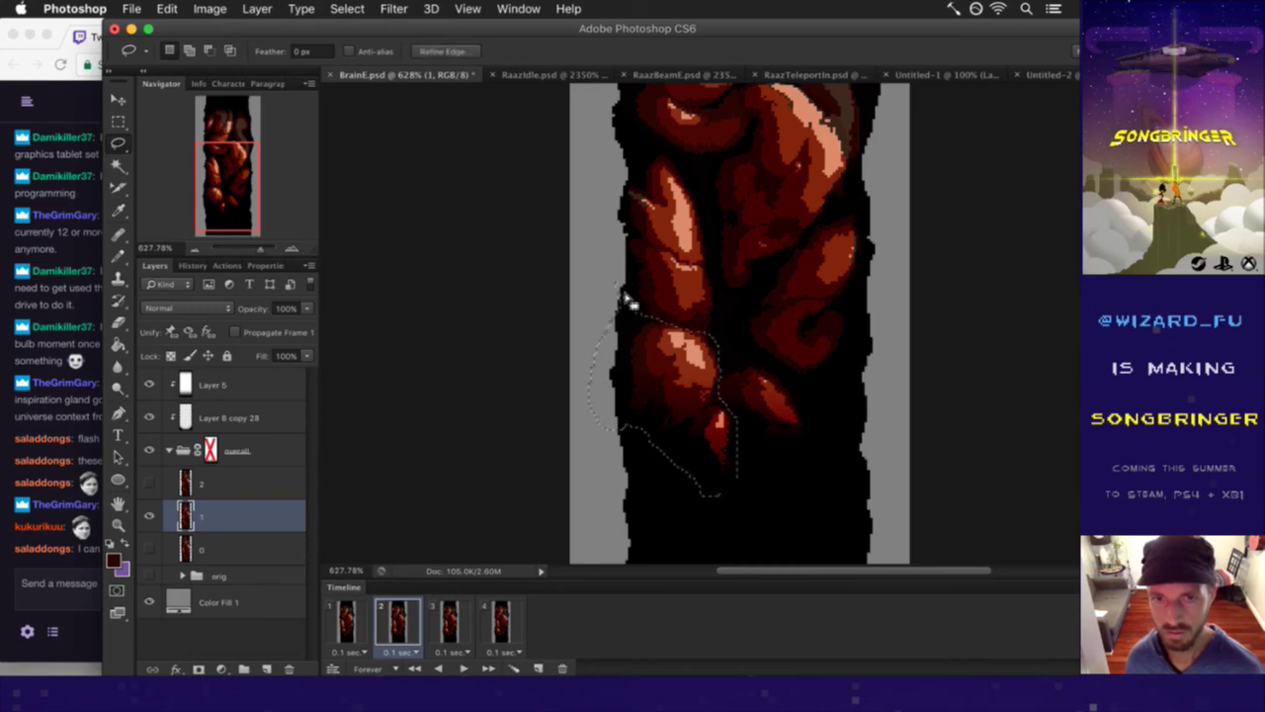
key(v)
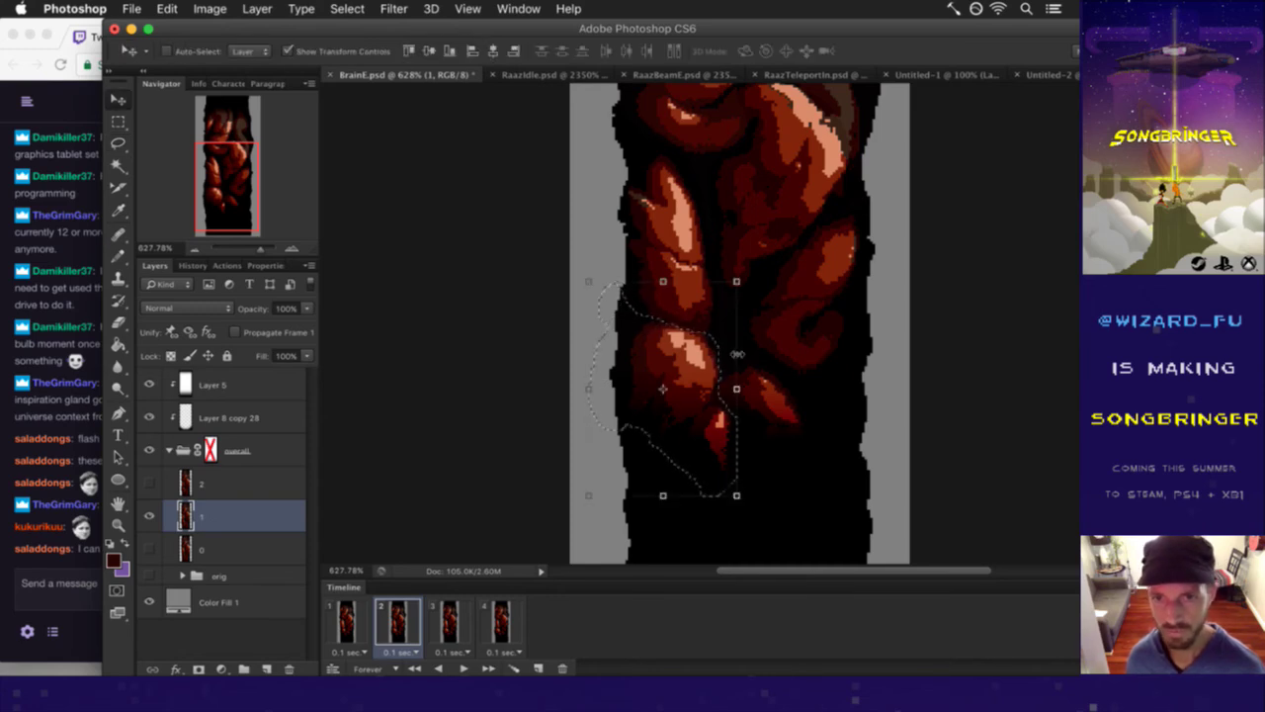
click(737, 285)
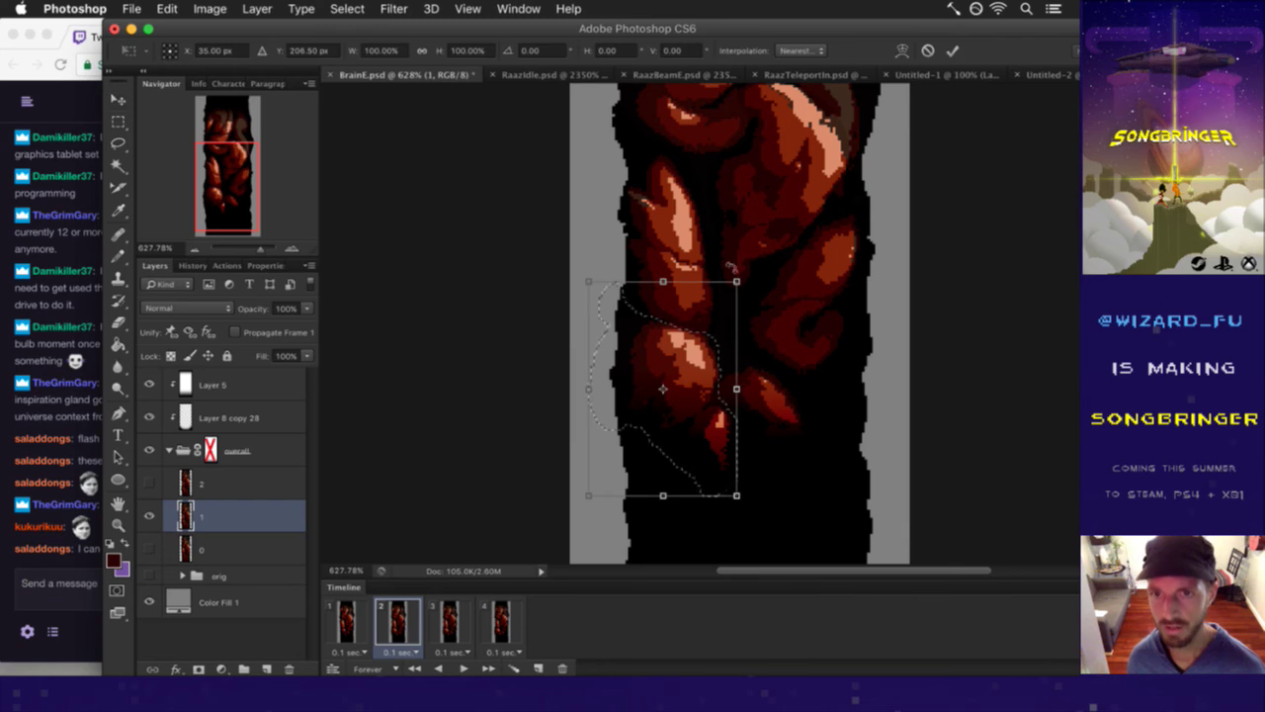
click(905, 49)
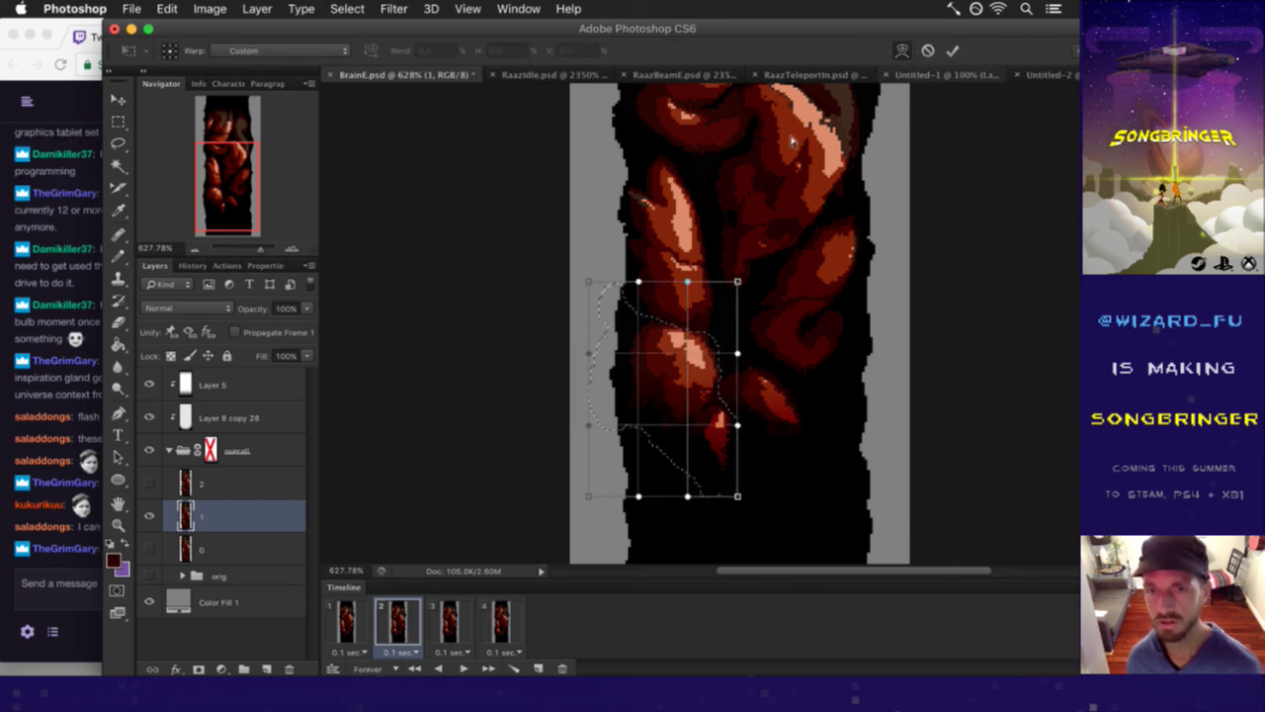
- Switch to Chrome to read the Twitch chat replies to the joke, and return to Photoshop
click(79, 560)
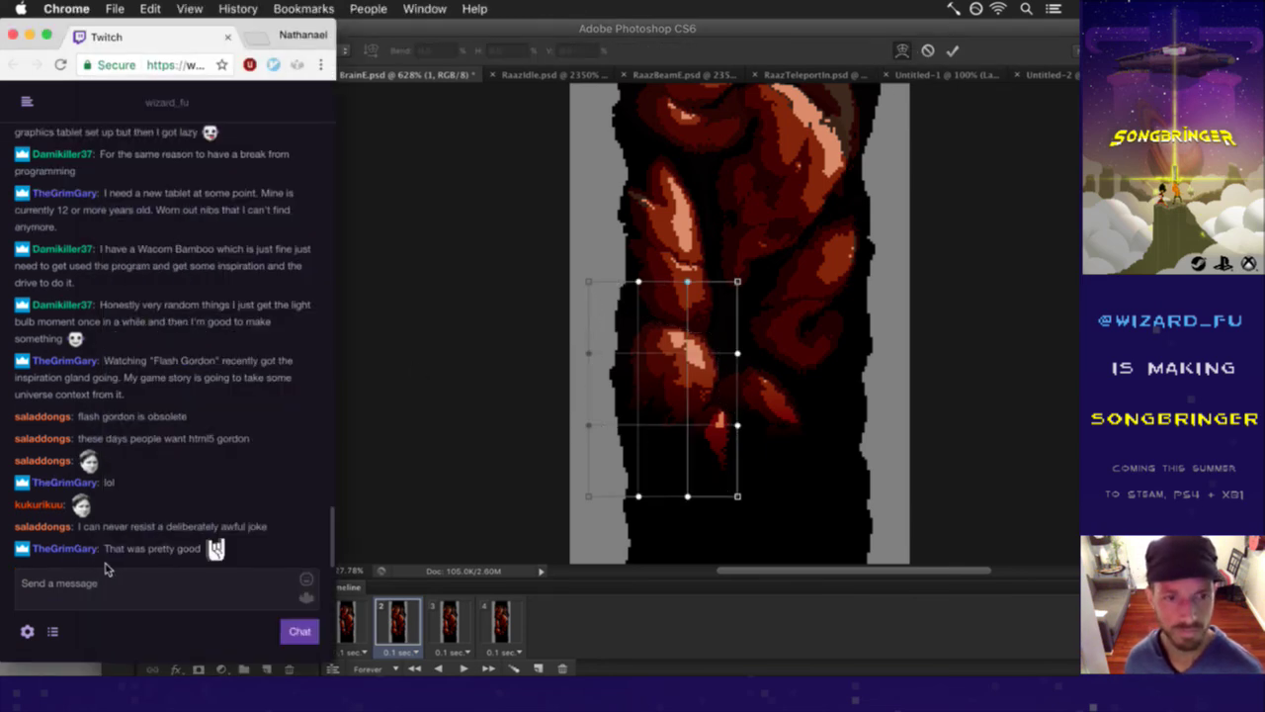
drag(109, 526, 249, 513)
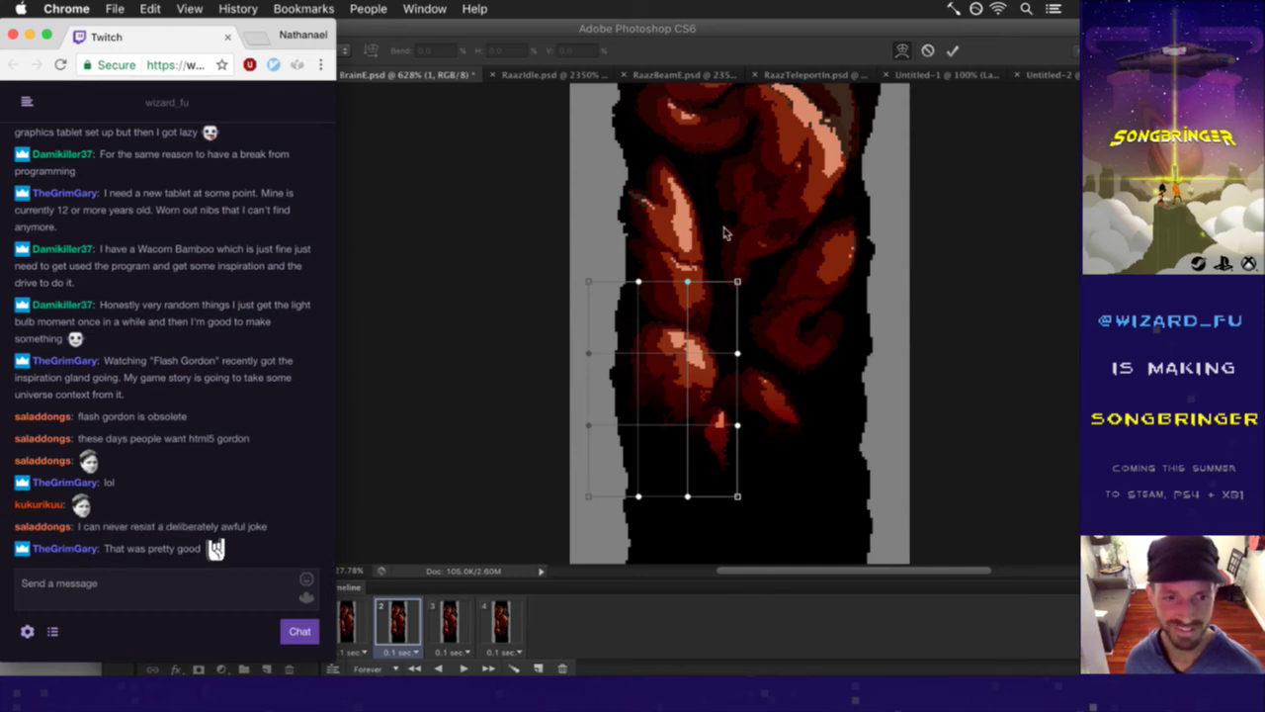
click(783, 45)
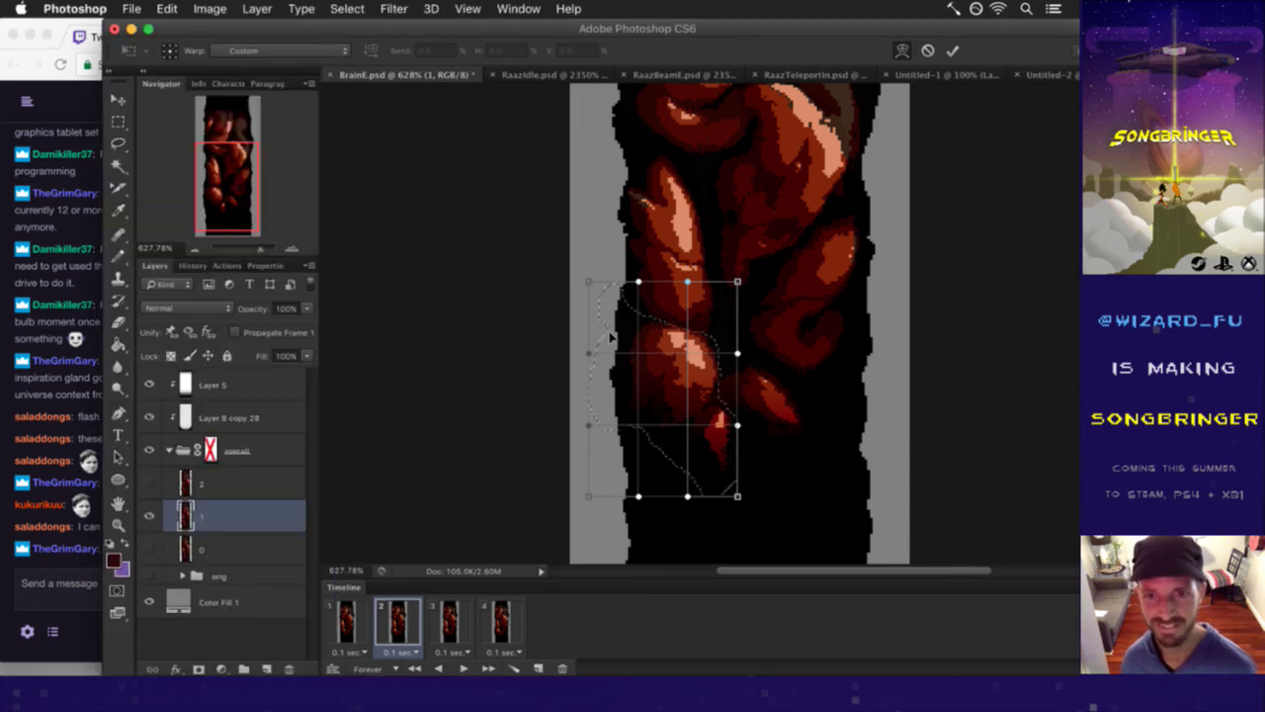
- Switch to Chrome, check the name of the rock-on emoticon in the Twitch chat, and send the message "wolvRockOn"
click(77, 562)
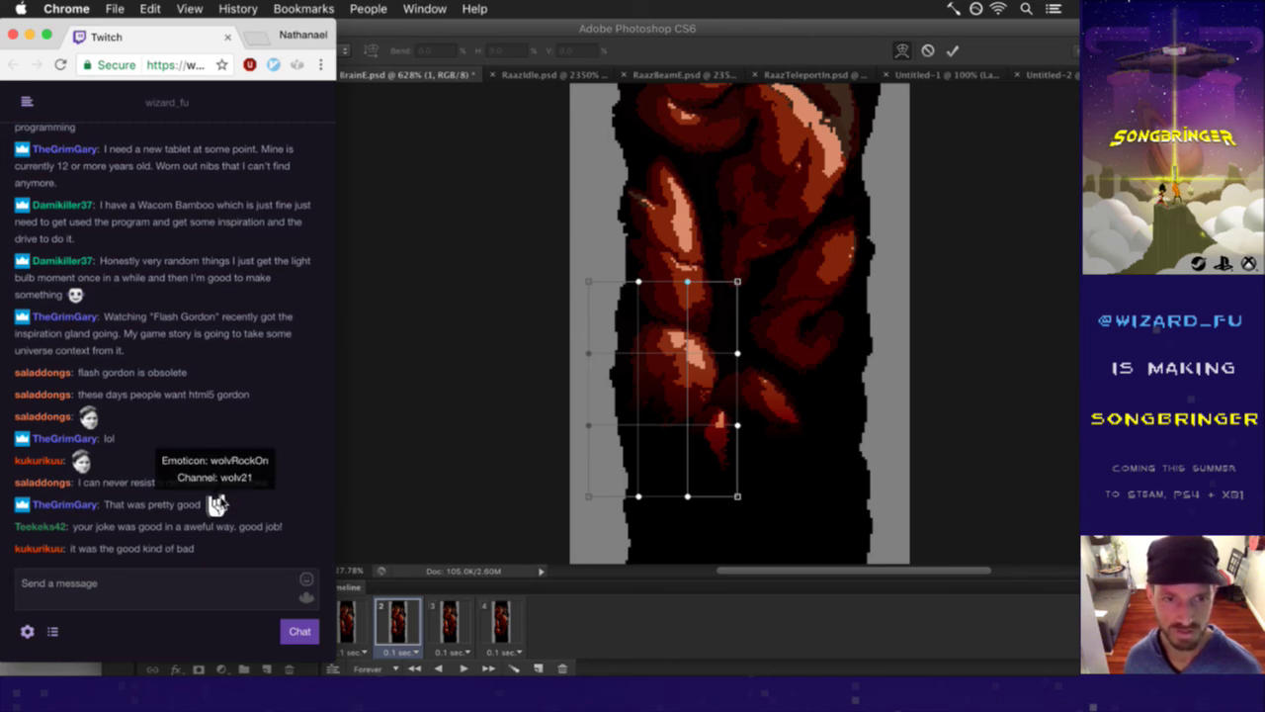
click(188, 589)
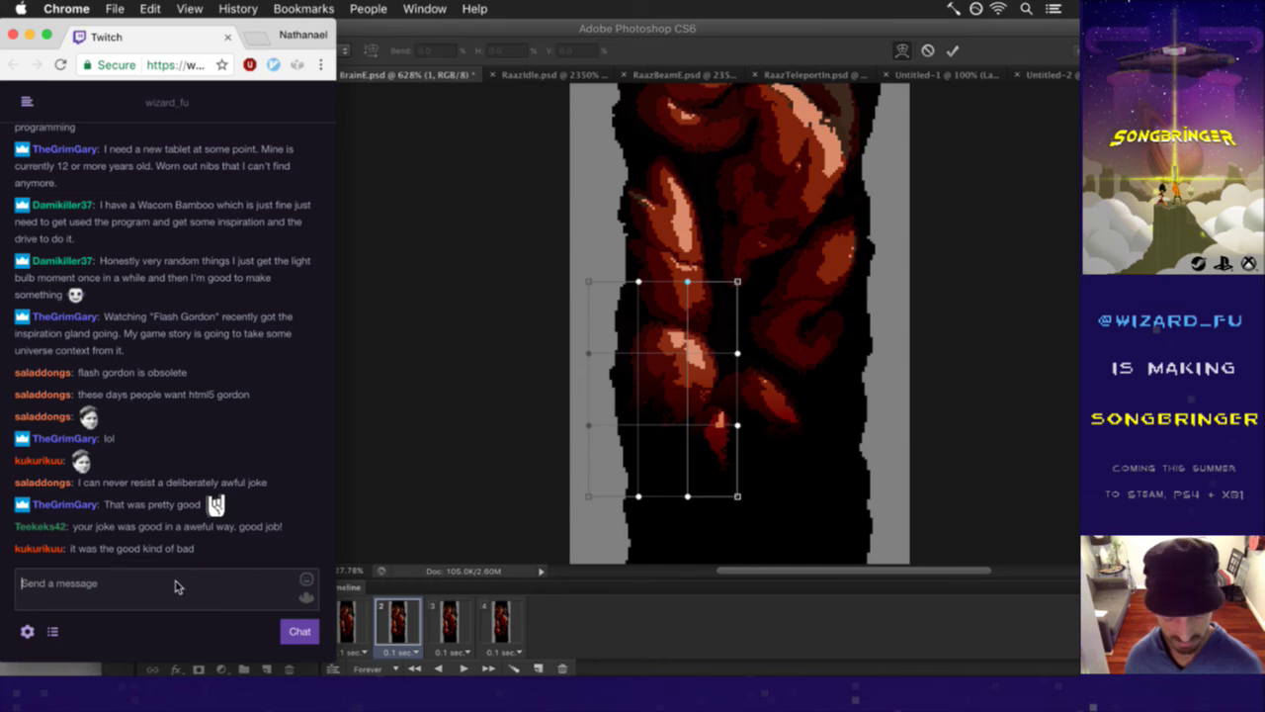
text(wolvRock)
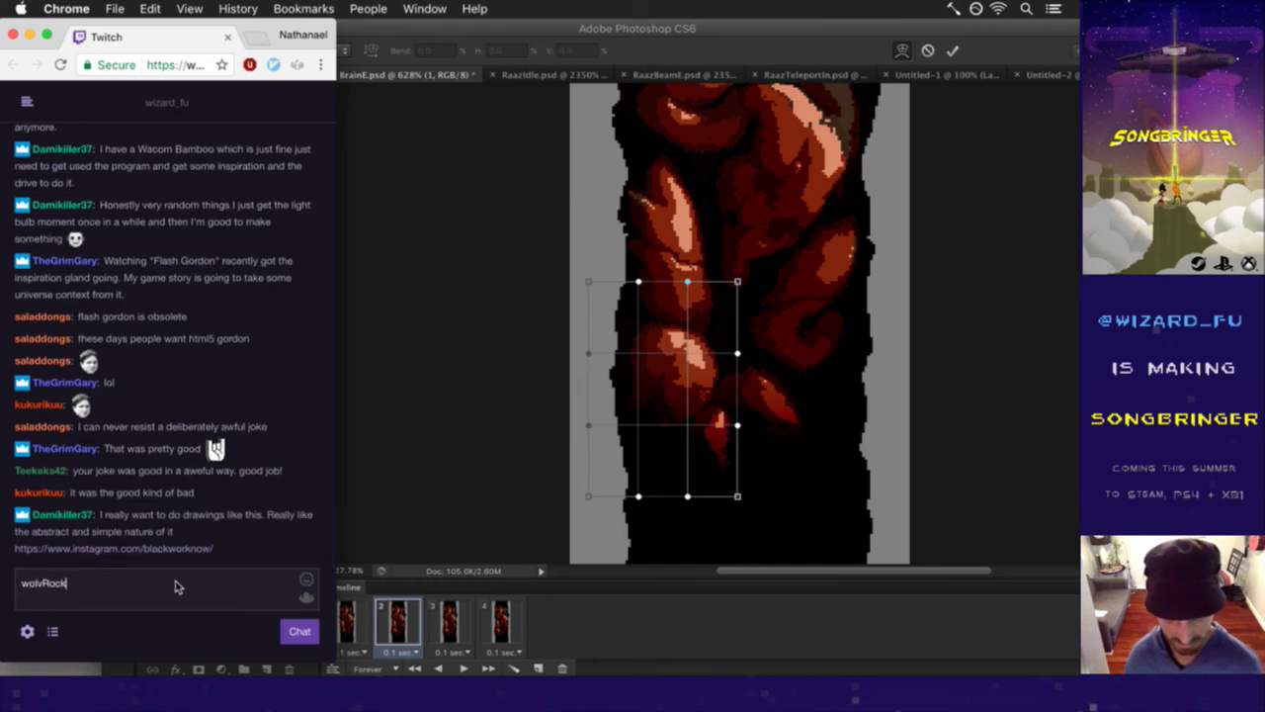
text(On)
key(Return)
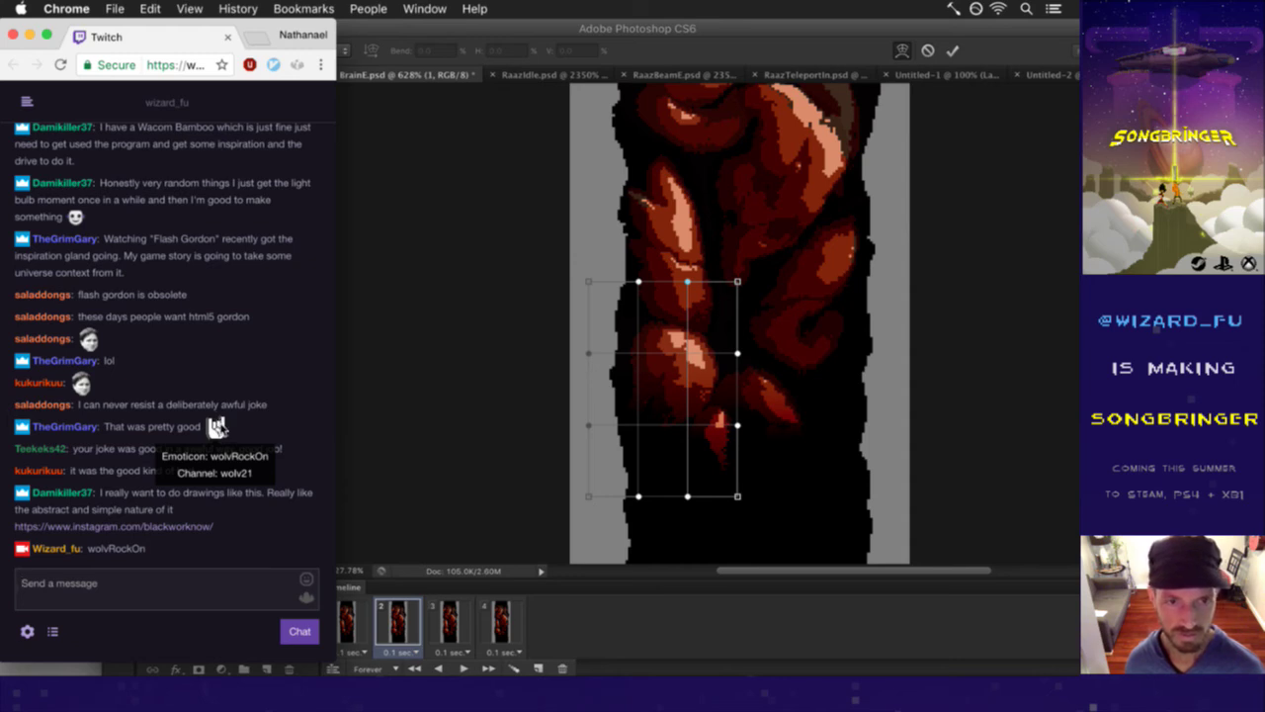
- Send "wolvRockOn" once more in the Twitch chat and read the reply about the emoticon's channel
click(218, 427)
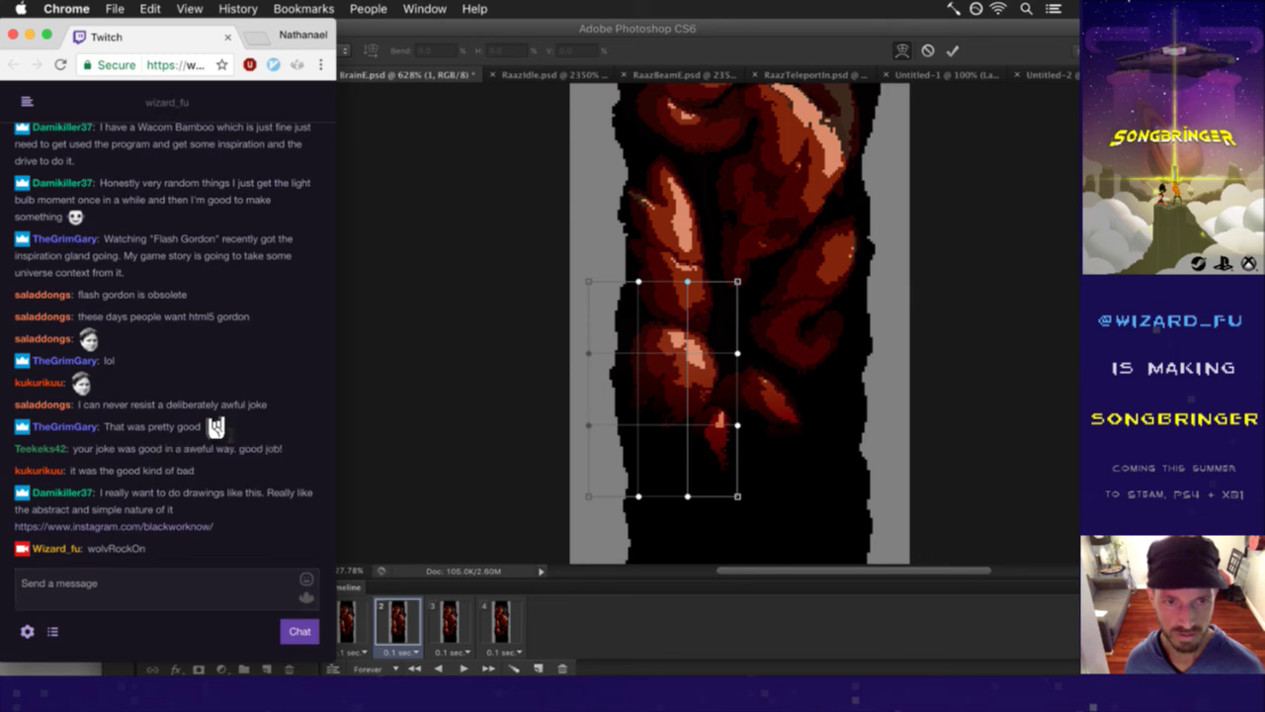
click(140, 591)
text(wolvRockOn)
key(Return)
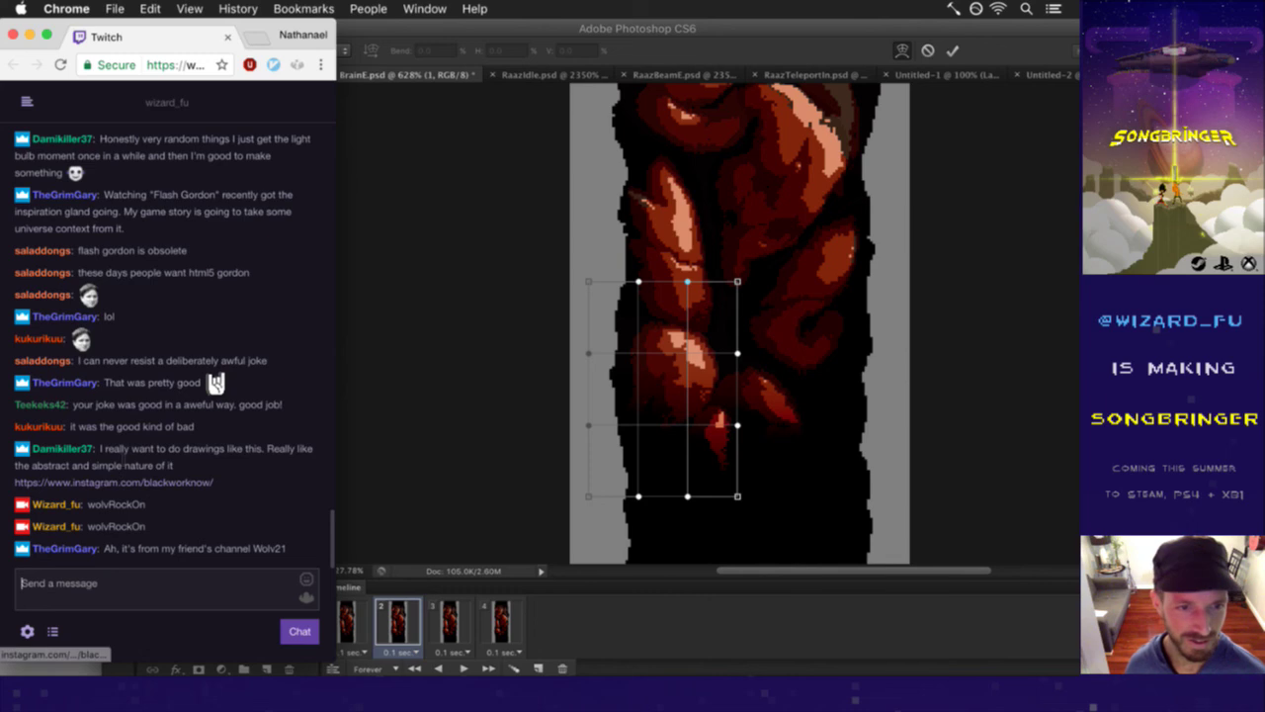
drag(138, 550, 256, 551)
click(255, 534)
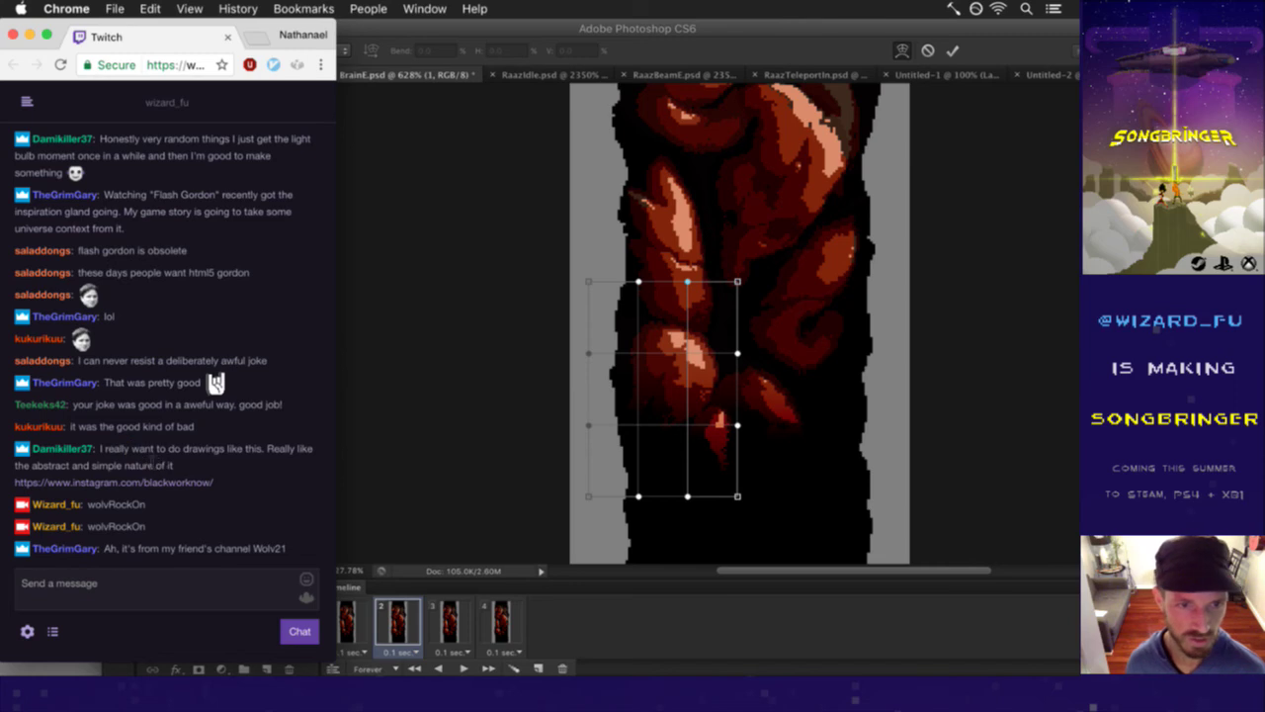
- Open the blackworknow Instagram link from the Twitch chat in its own window, browse the illustrations, and close it
click(146, 483)
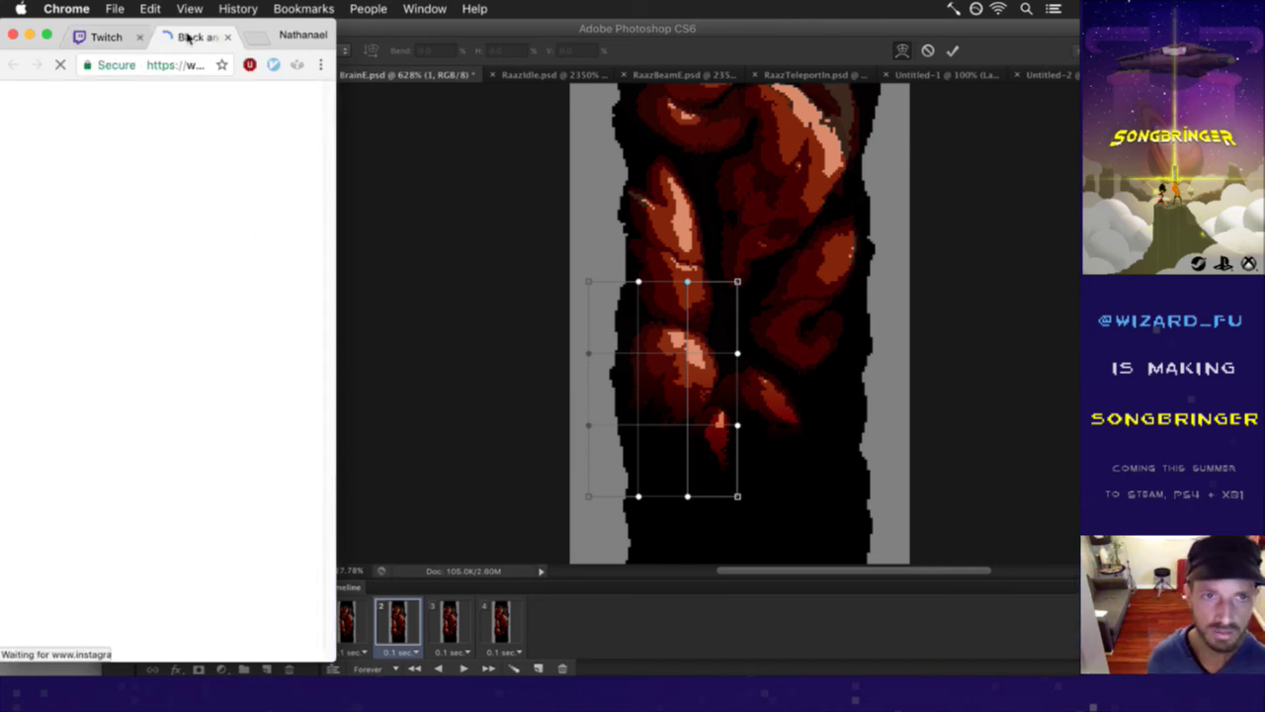
drag(188, 37, 341, 105)
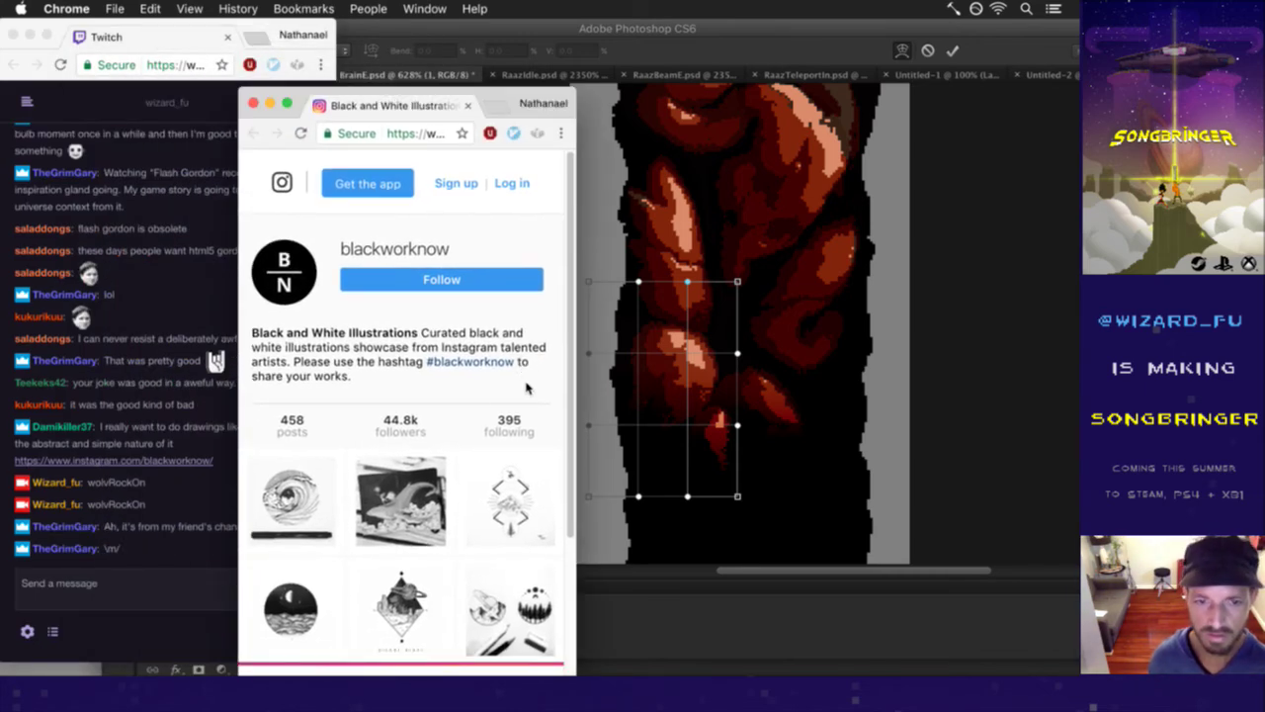
scroll(415, 395, down, 5)
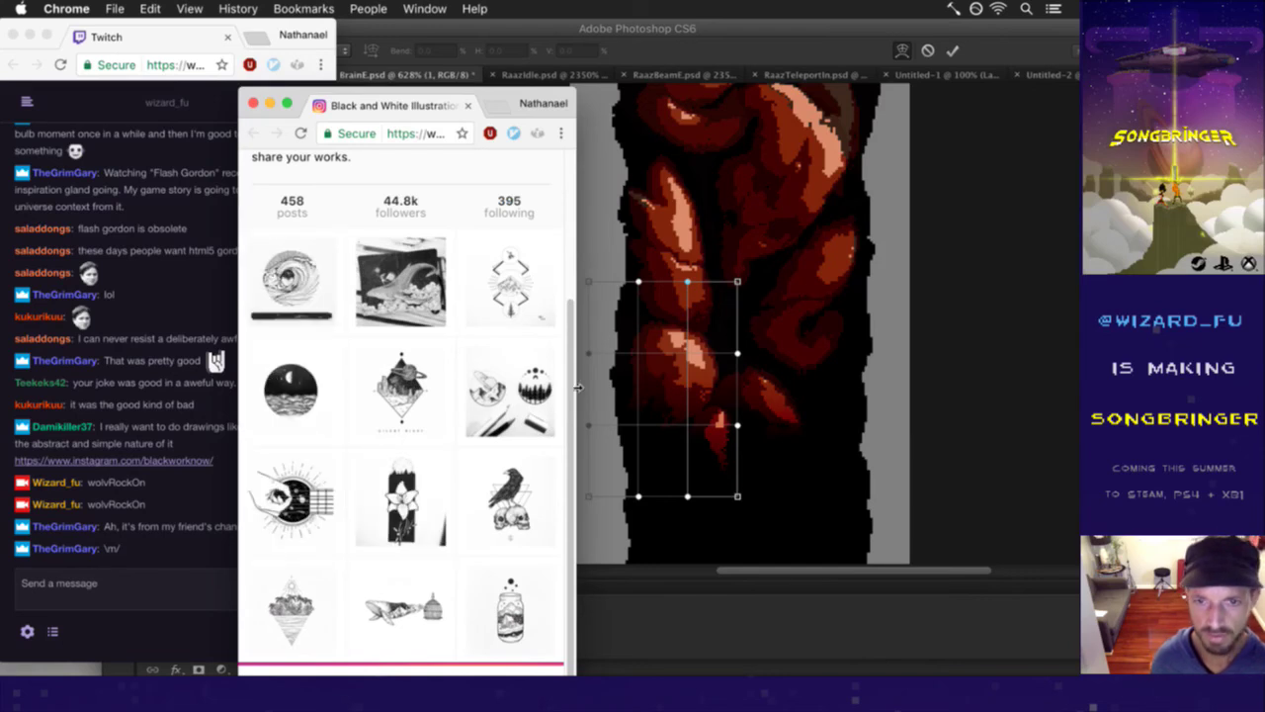
drag(577, 387, 797, 390)
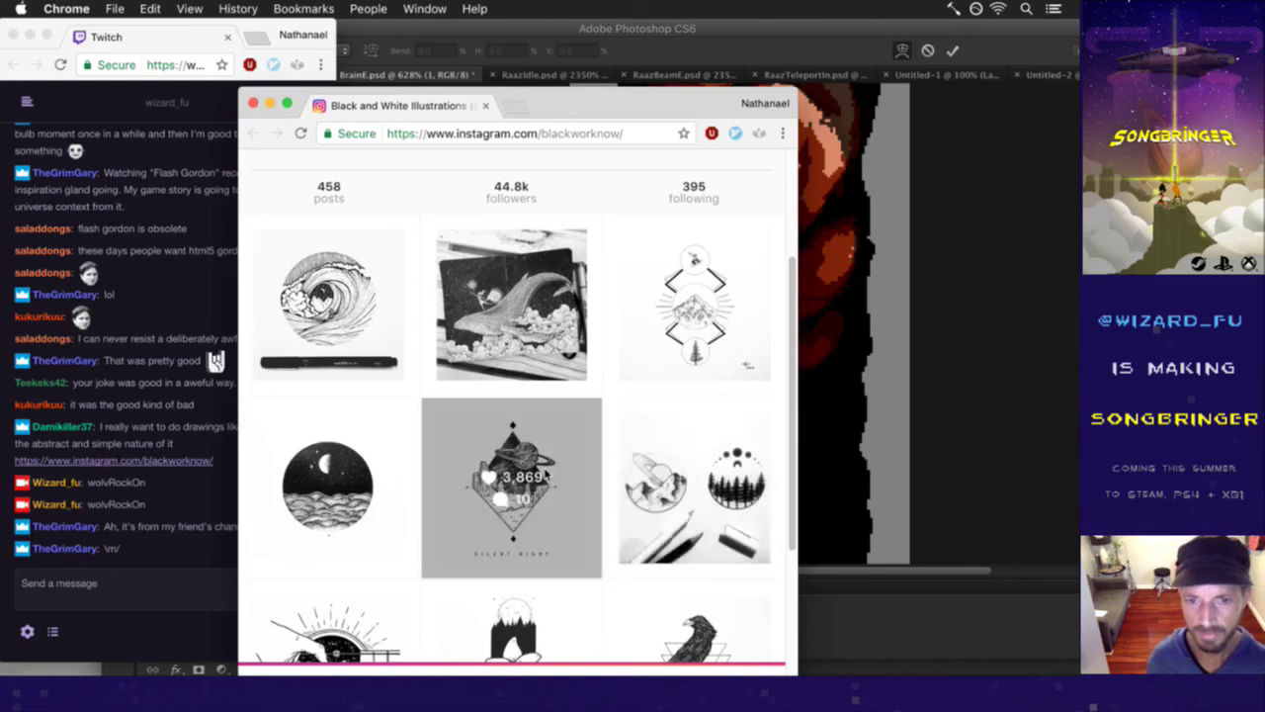
scroll(789, 336, down, 3)
scroll(781, 362, down, 2)
scroll(770, 405, down, 1)
scroll(764, 420, down, 1)
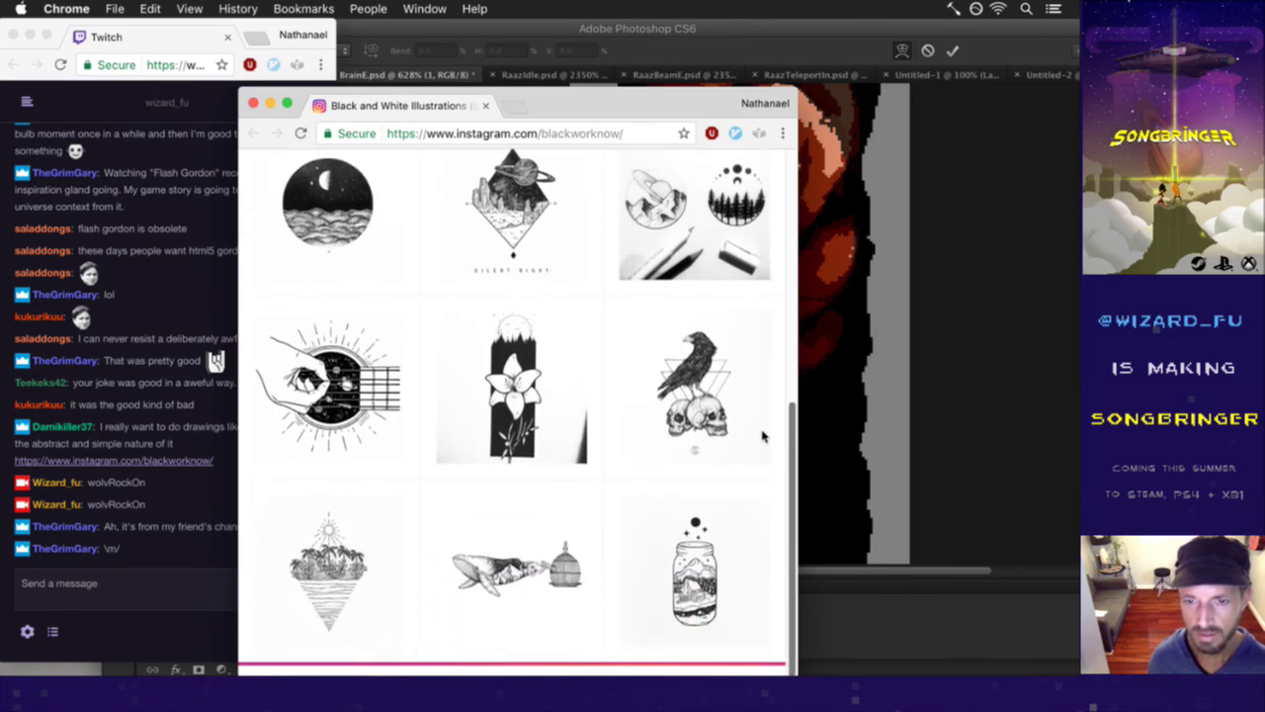
scroll(762, 436, down, 2)
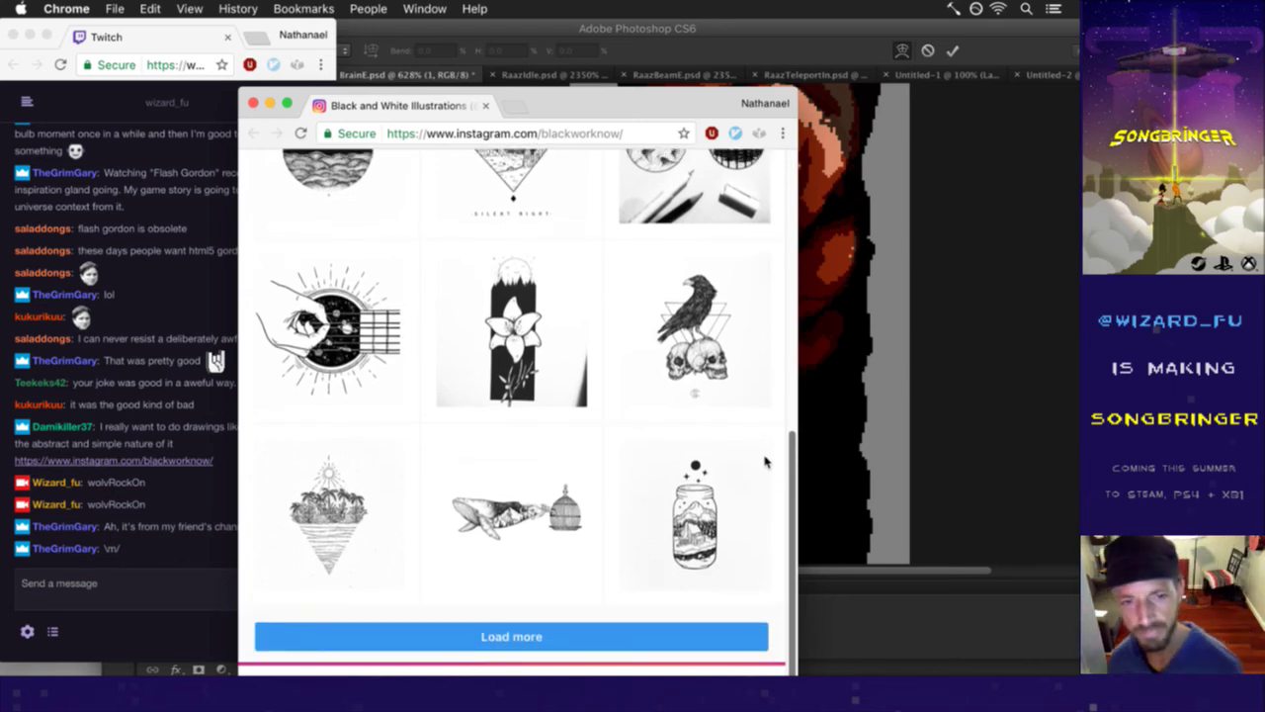
scroll(765, 462, up, 10)
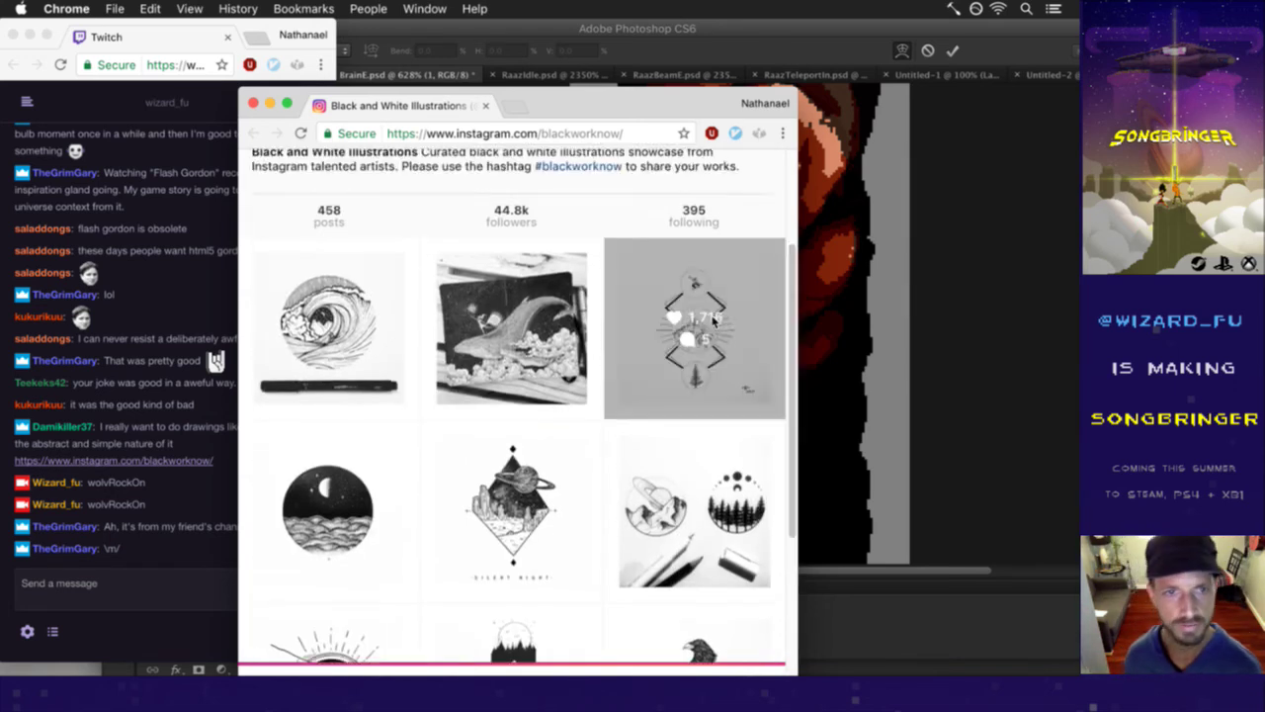
key(super+w)
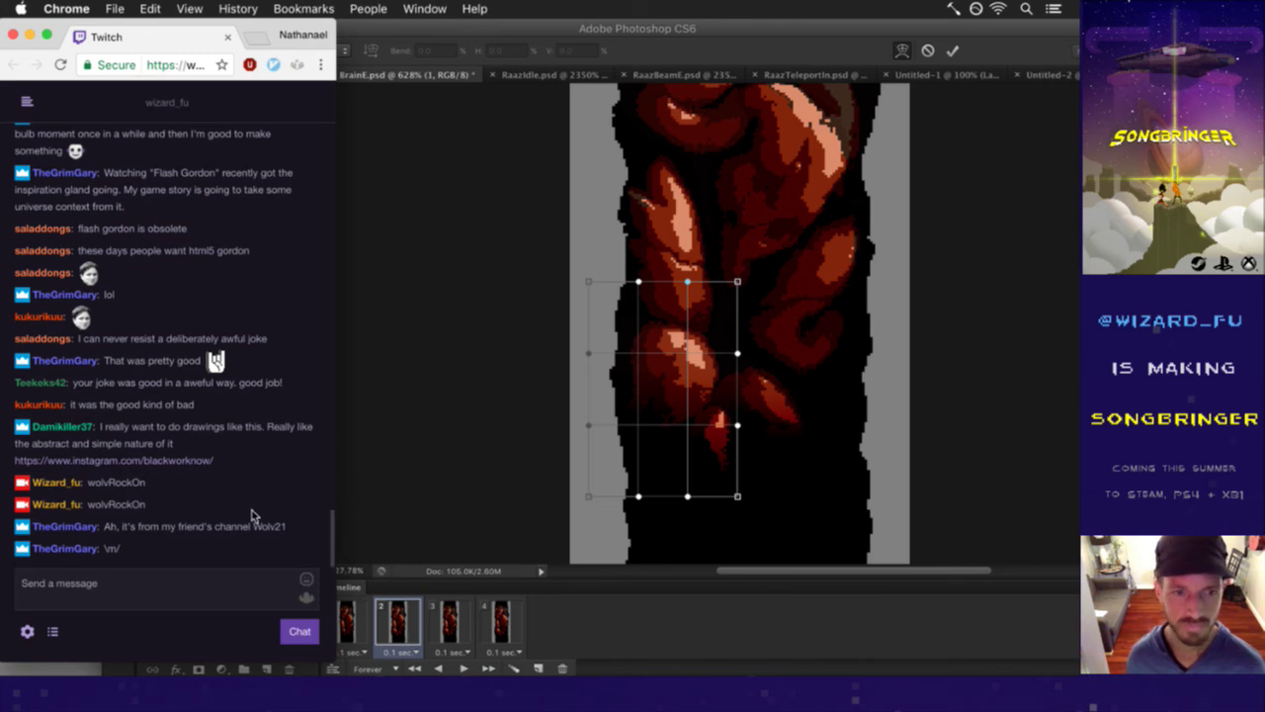
- Send the message "\m/" in the Twitch chat
click(120, 588)
text(\m/)
key(Return)
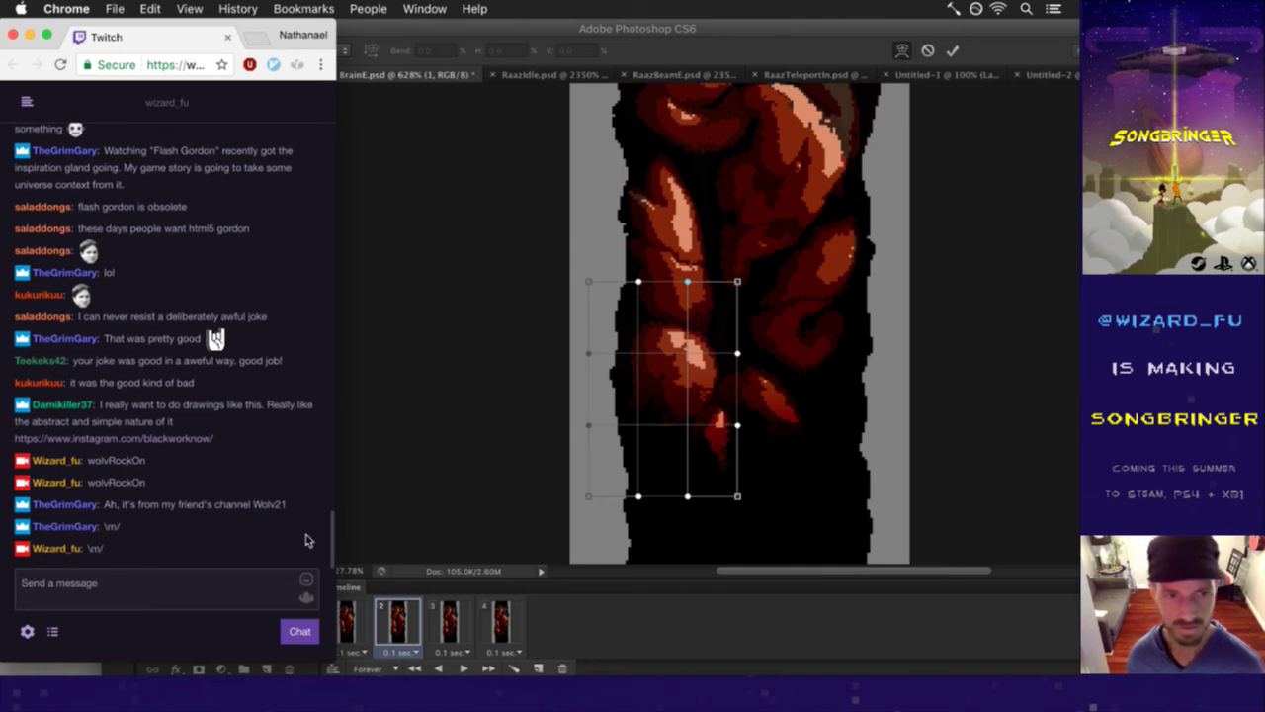
- Return to Photoshop, warp the selected lower-left lobes on layer 1 slightly inward to the right, and apply the warp
click(463, 474)
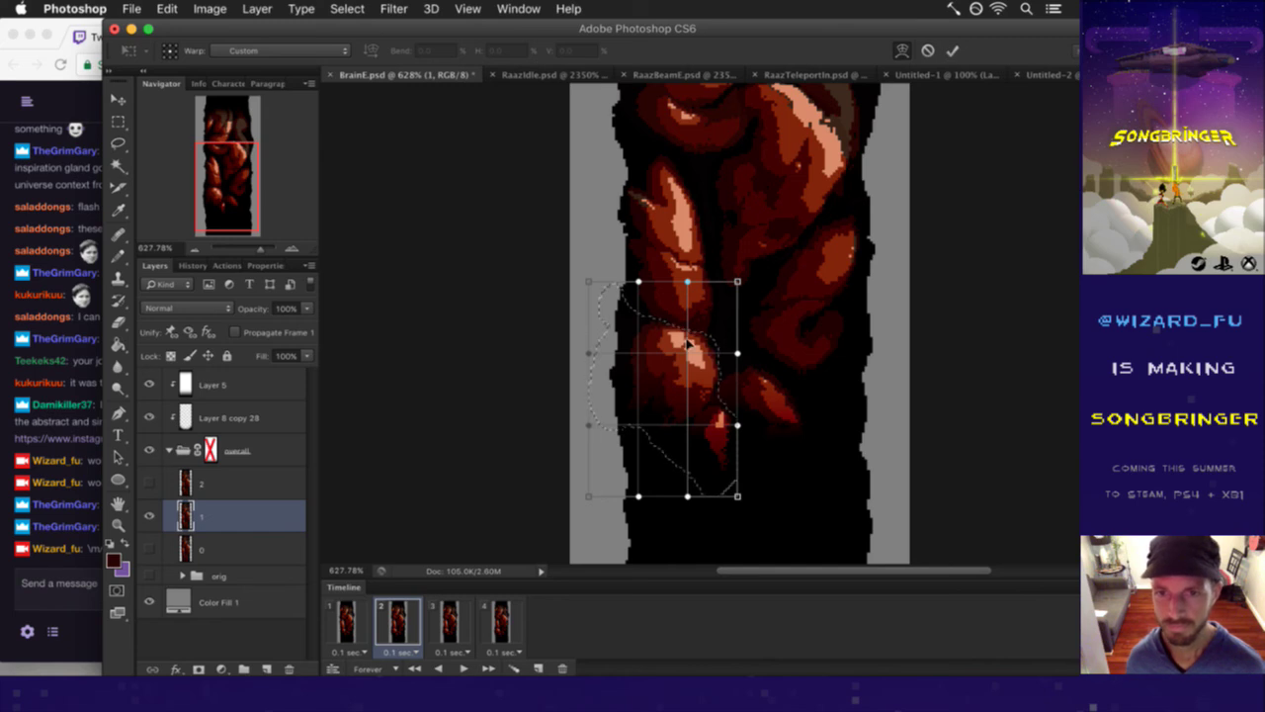
drag(689, 343, 650, 342)
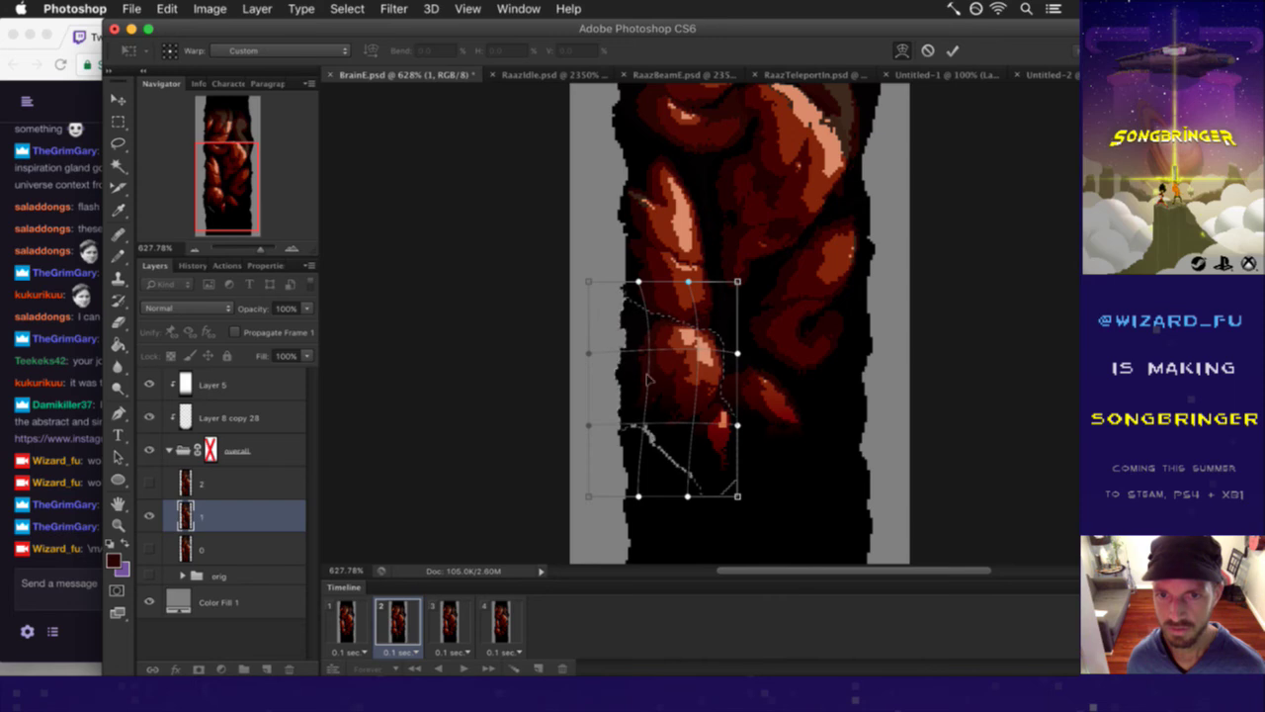
drag(647, 412, 693, 413)
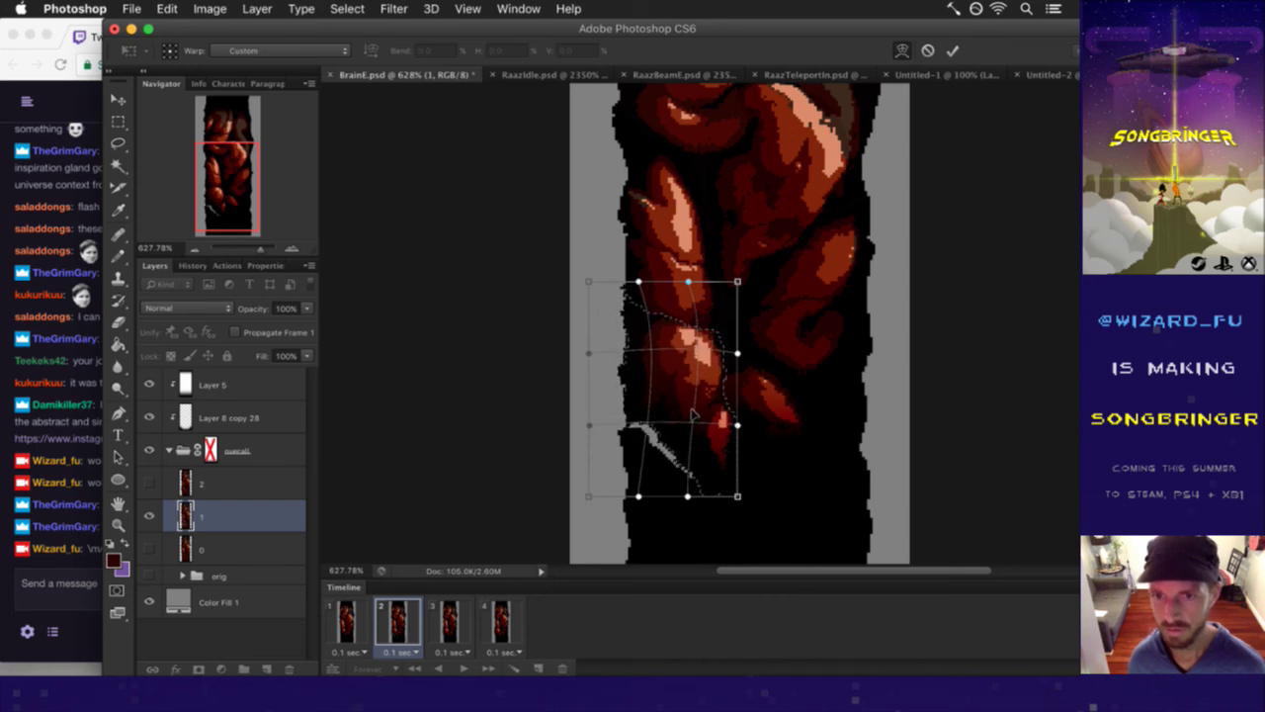
click(952, 51)
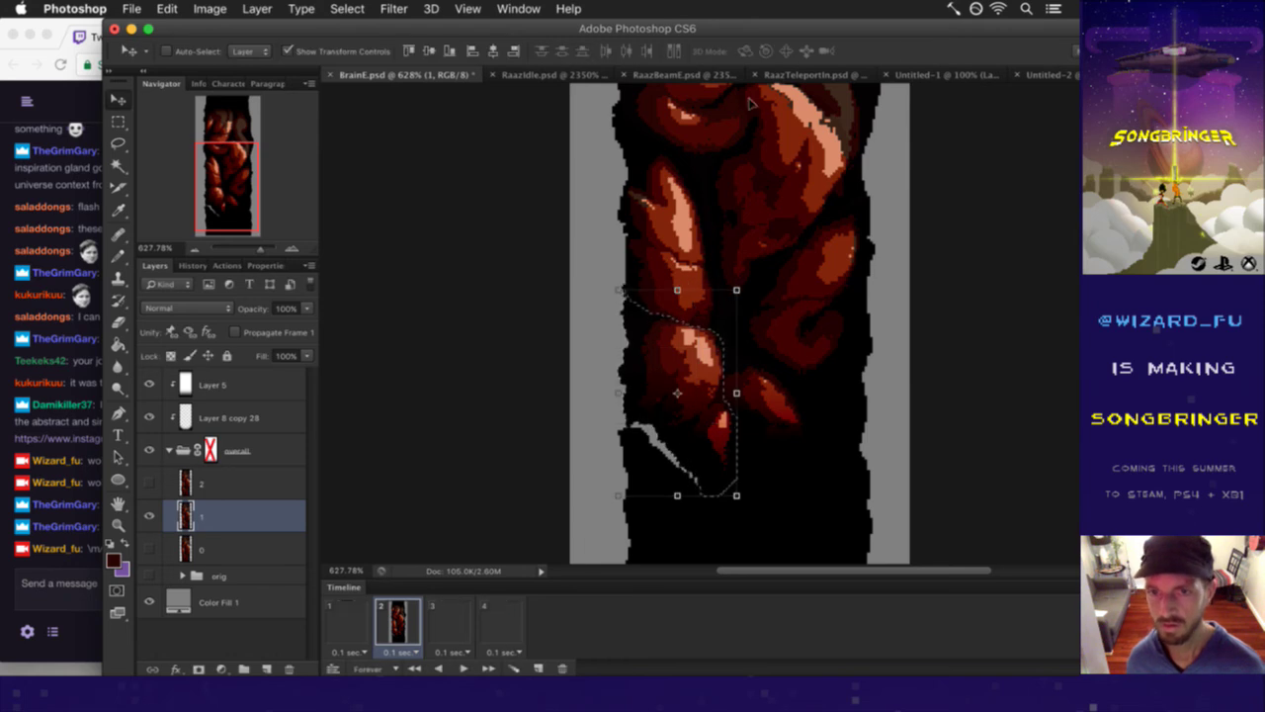
- Darken the warped lower-left lobe selection on layer 1 slightly with a Levels midtone adjustment
click(252, 7)
mouse_move(210, 8)
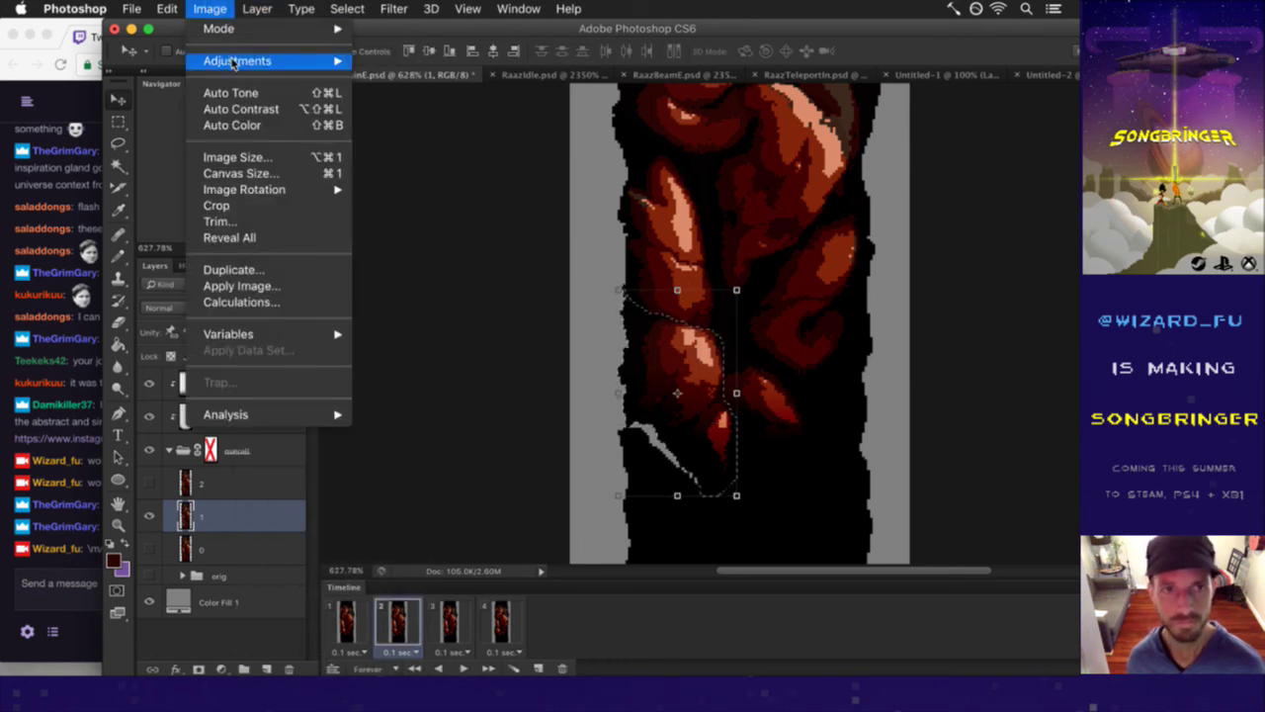
mouse_move(247, 61)
click(386, 77)
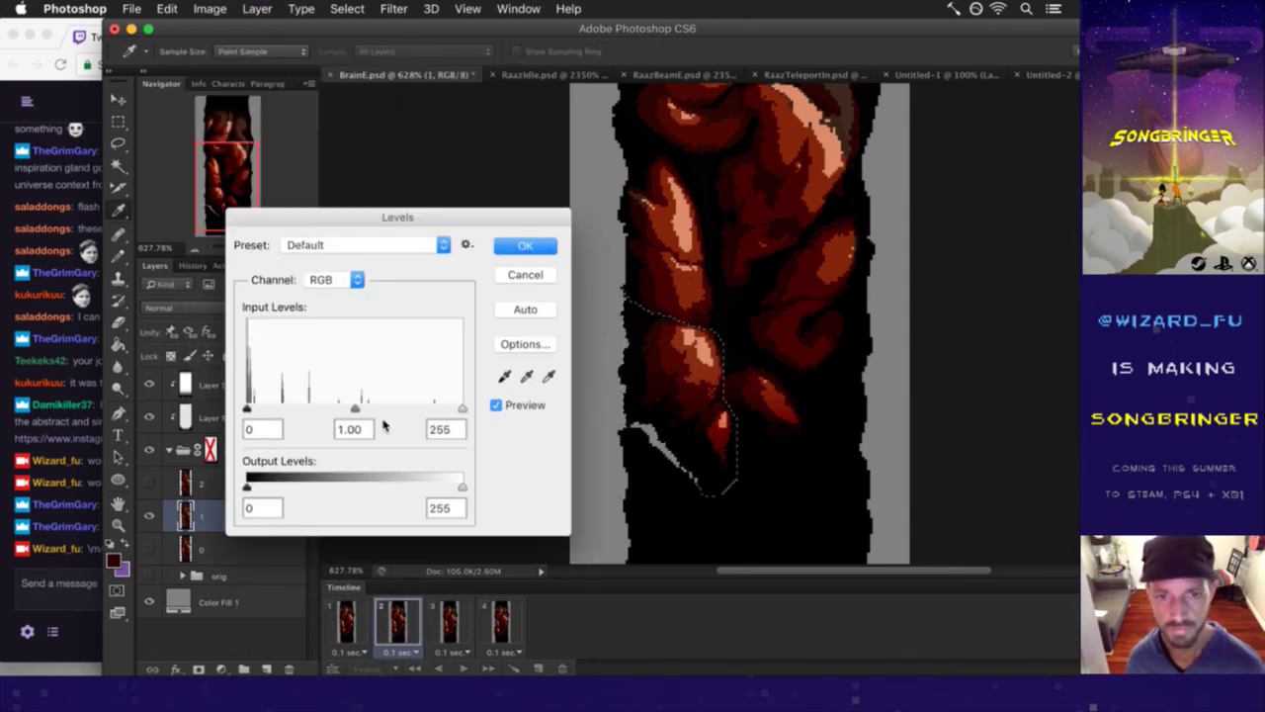
text(9)
key(Return)
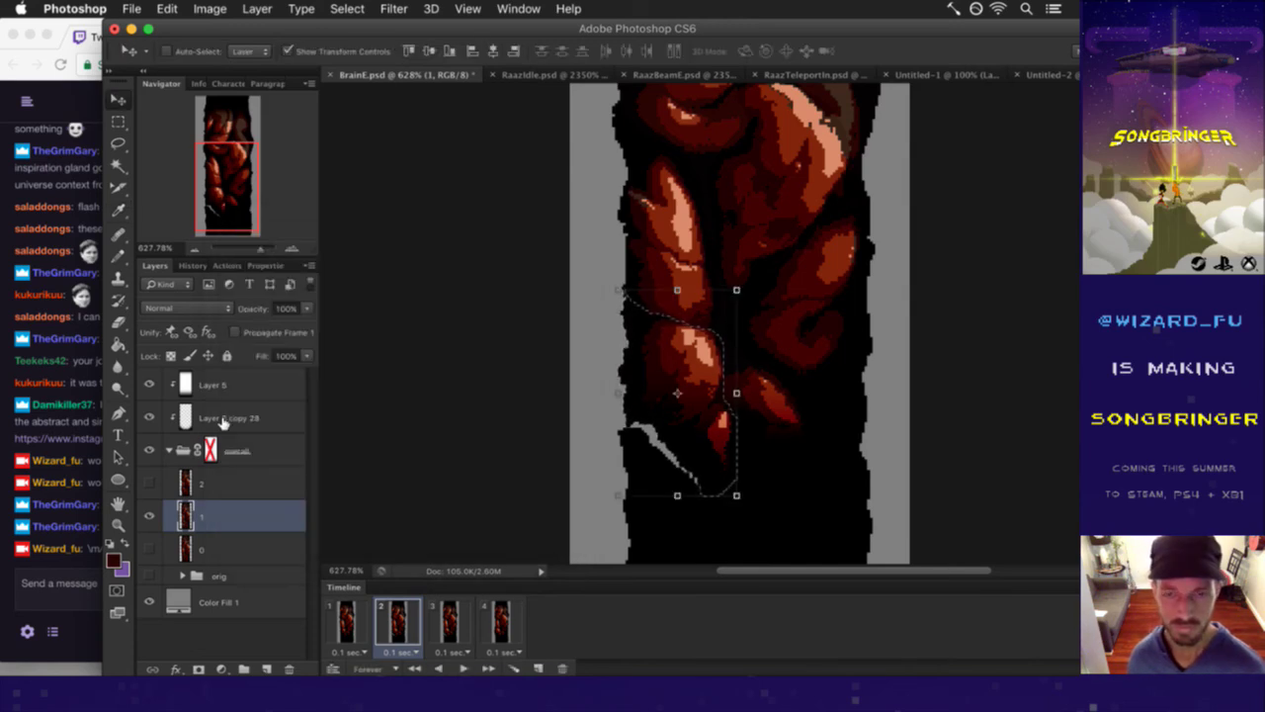
- Deselect the lobes, sample black from the column, and fill the grey gap beneath the lower-left lobe on layer 1
key(m)
click(559, 385)
key(i)
click(633, 425)
key(g)
key(shift+g)
click(682, 474)
key(b)
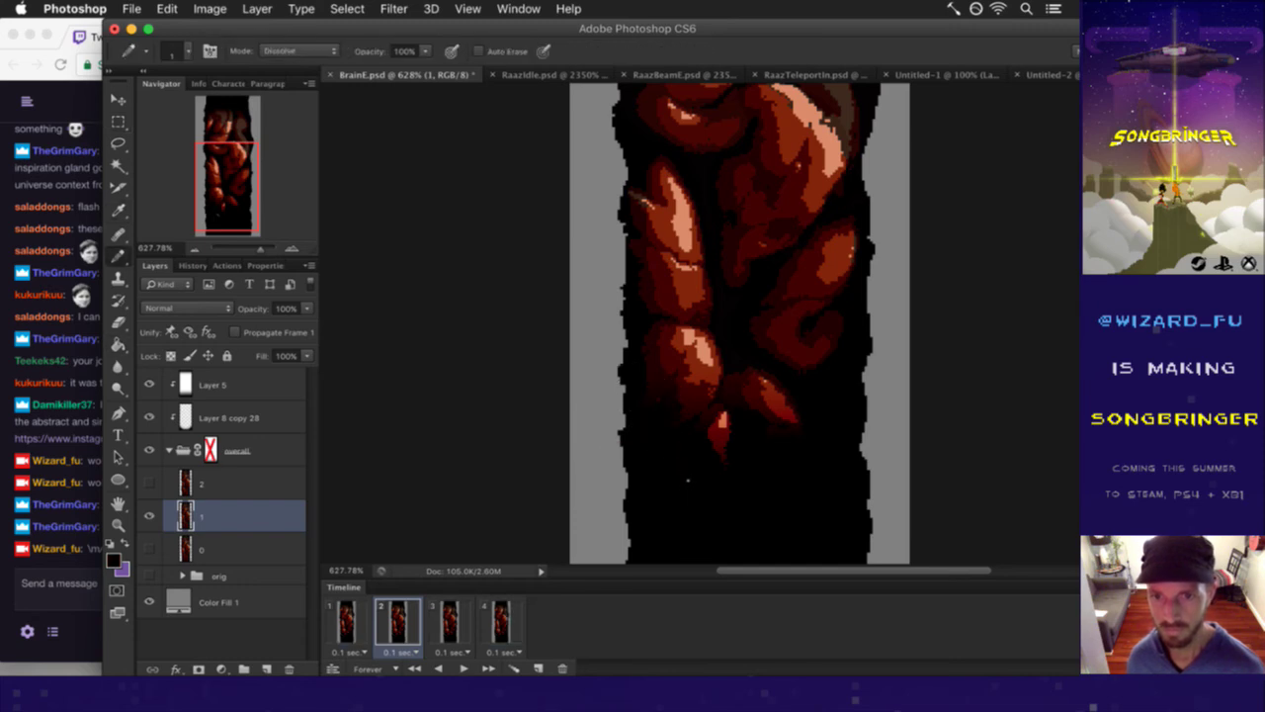
key(e)
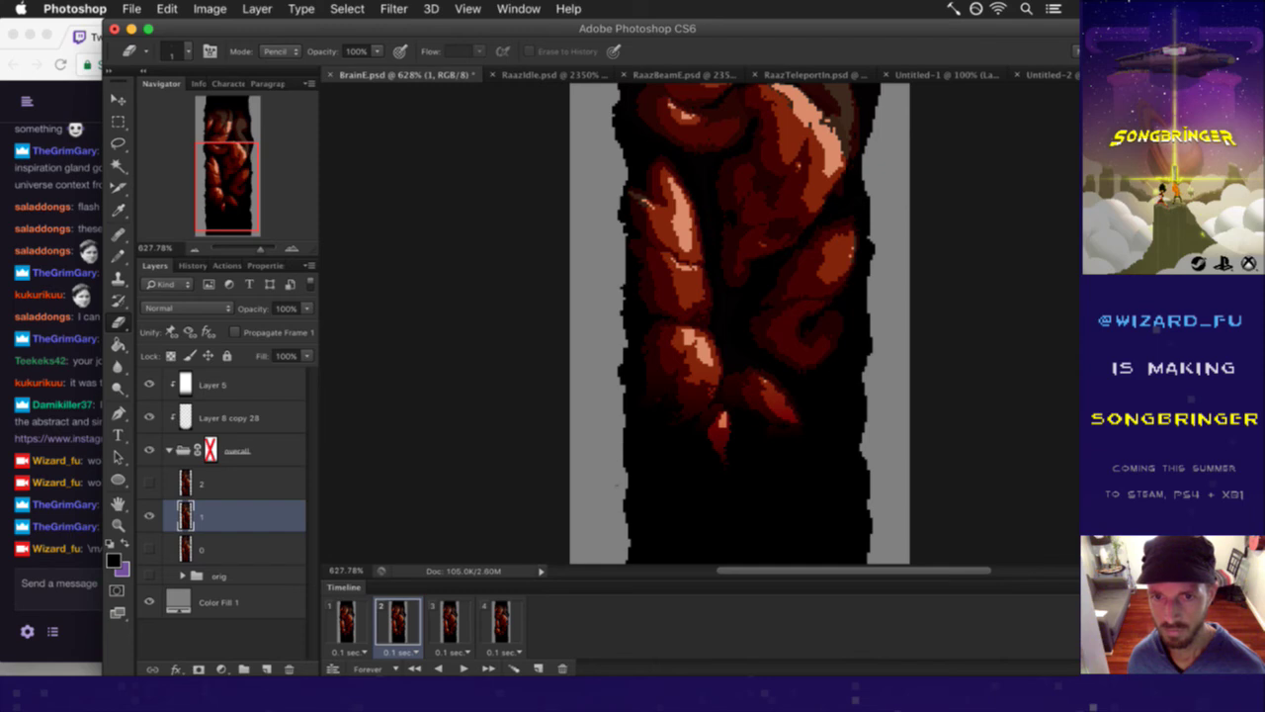
- Play the animation from frame 1 to check the lower-left lobe's motion, and stop playback
click(351, 620)
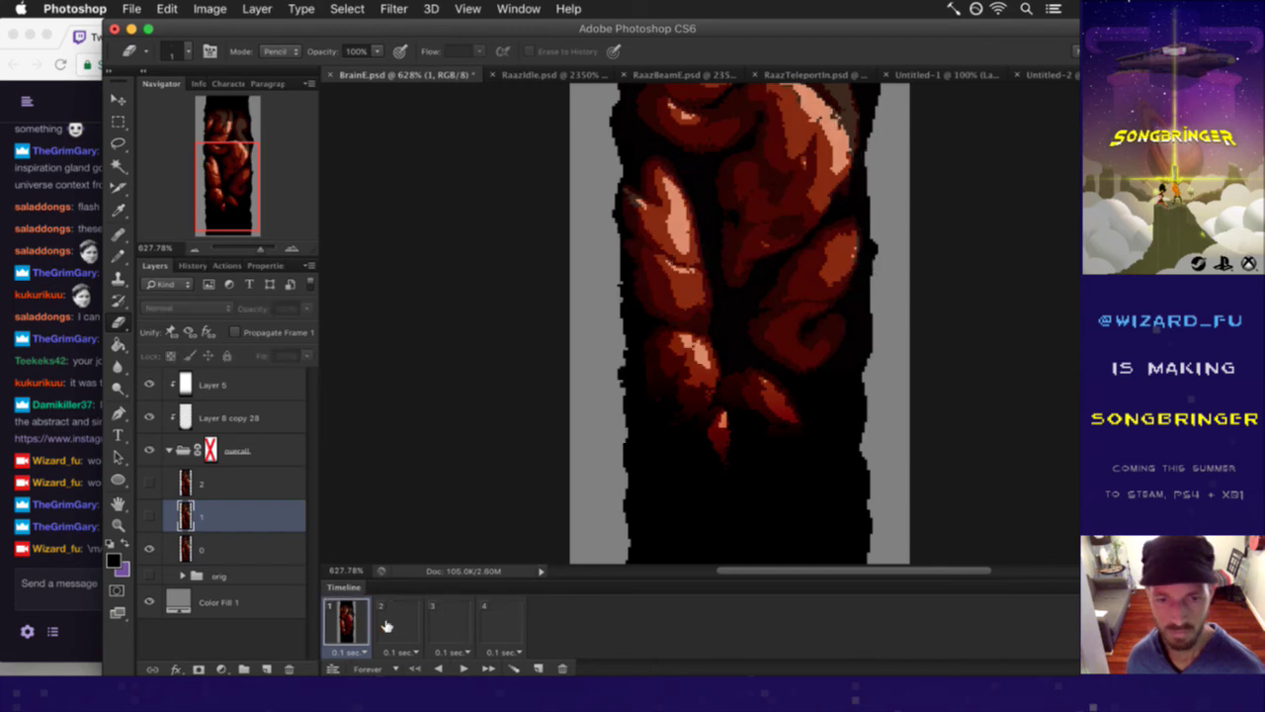
click(464, 667)
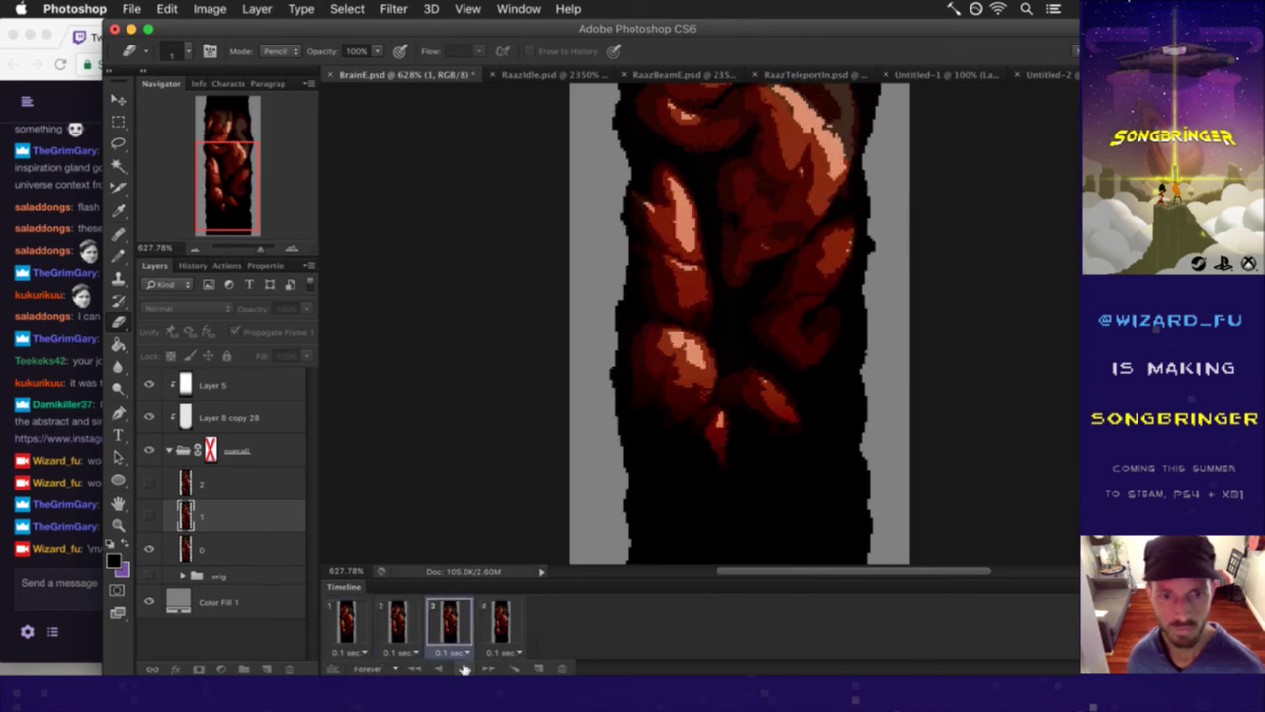
click(467, 668)
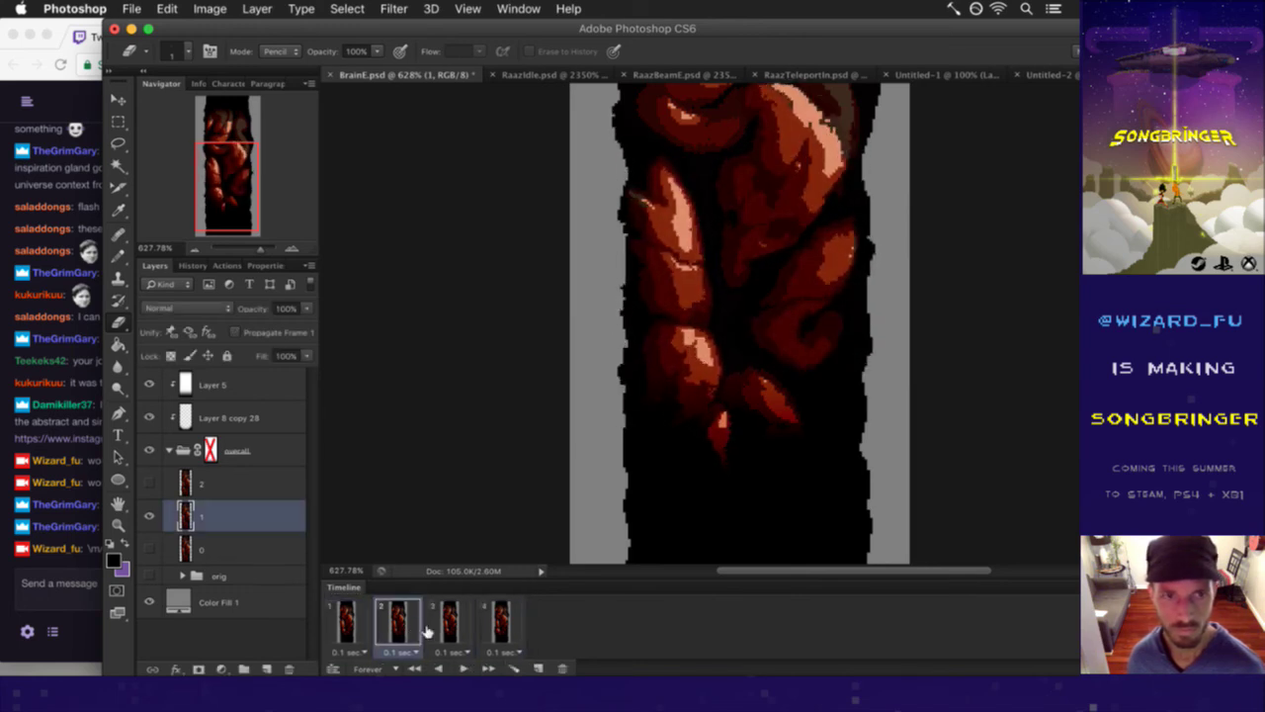
- Step back and forth through the four animation frames of BrainE.psd to compare the brain's pulsing shapes
click(362, 621)
click(400, 623)
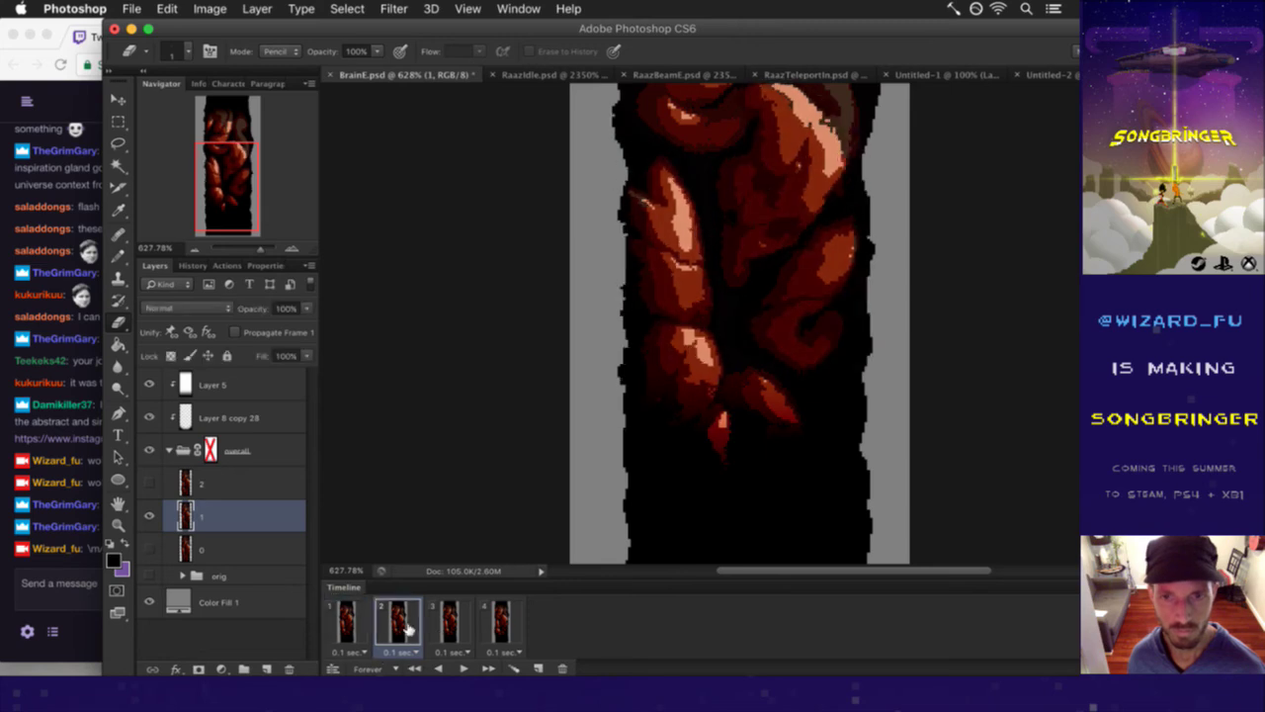
click(448, 631)
click(398, 623)
click(450, 625)
click(501, 624)
click(450, 624)
click(367, 618)
click(398, 623)
click(448, 627)
click(499, 625)
click(450, 625)
click(400, 621)
click(365, 615)
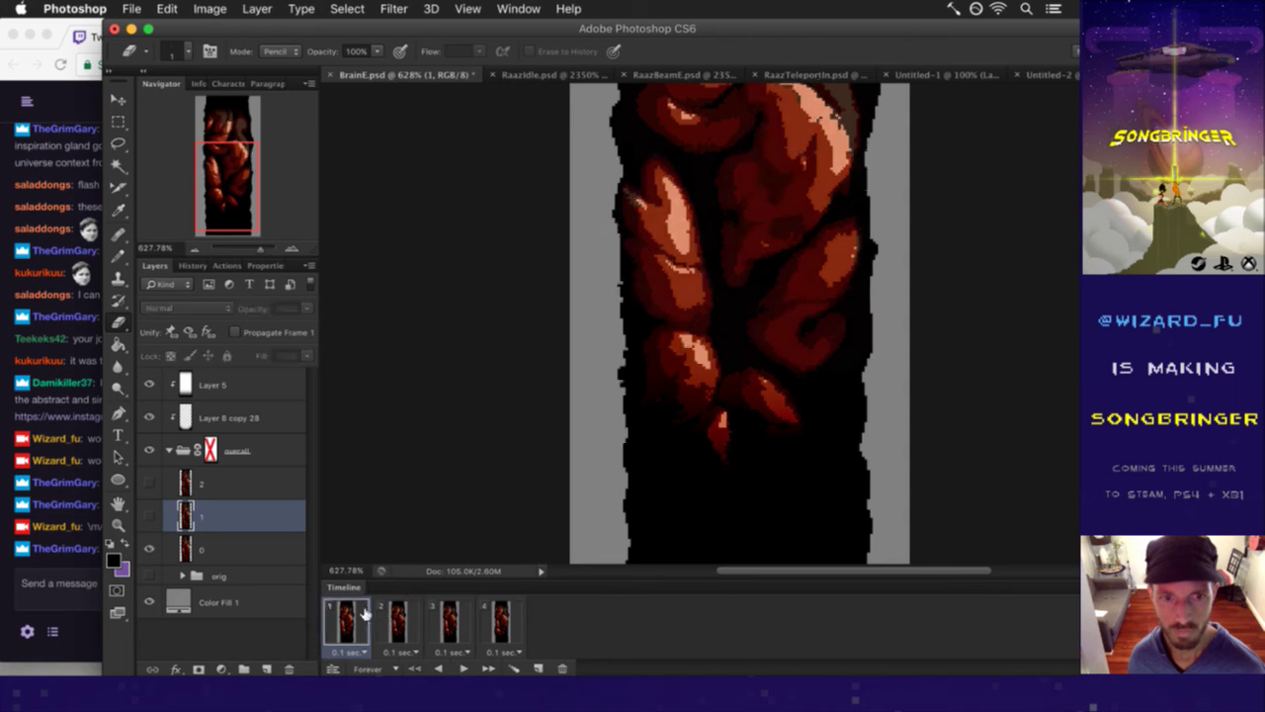
click(399, 623)
click(450, 624)
click(497, 626)
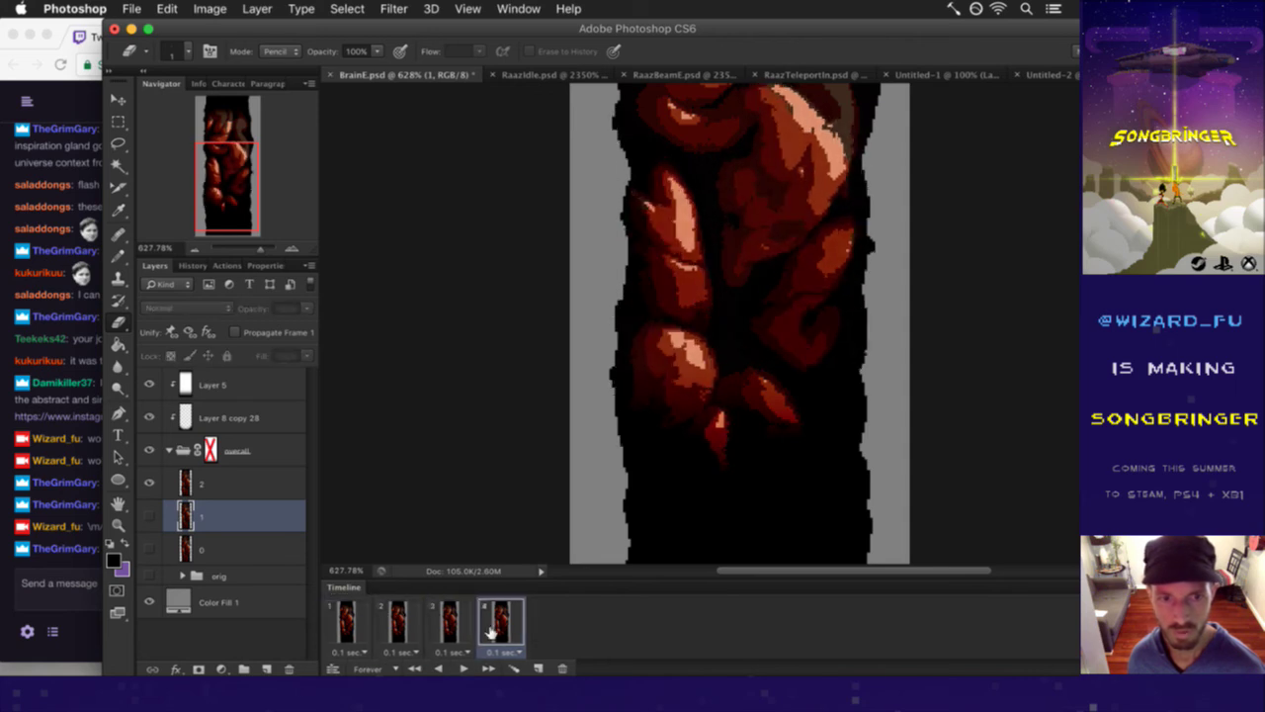
click(448, 625)
click(398, 615)
click(353, 618)
click(400, 621)
click(449, 625)
click(356, 616)
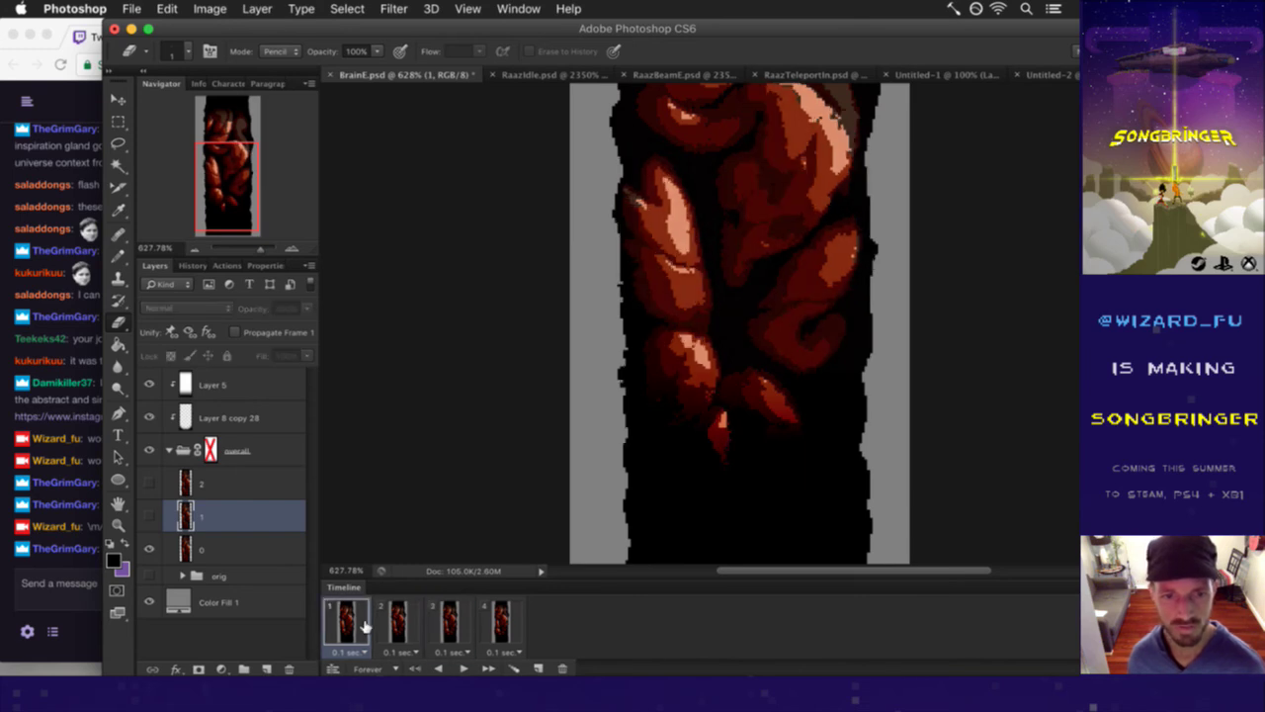
- Check the Twitch chat in Chrome, return to Photoshop, and play the brain animation before stopping it
click(47, 563)
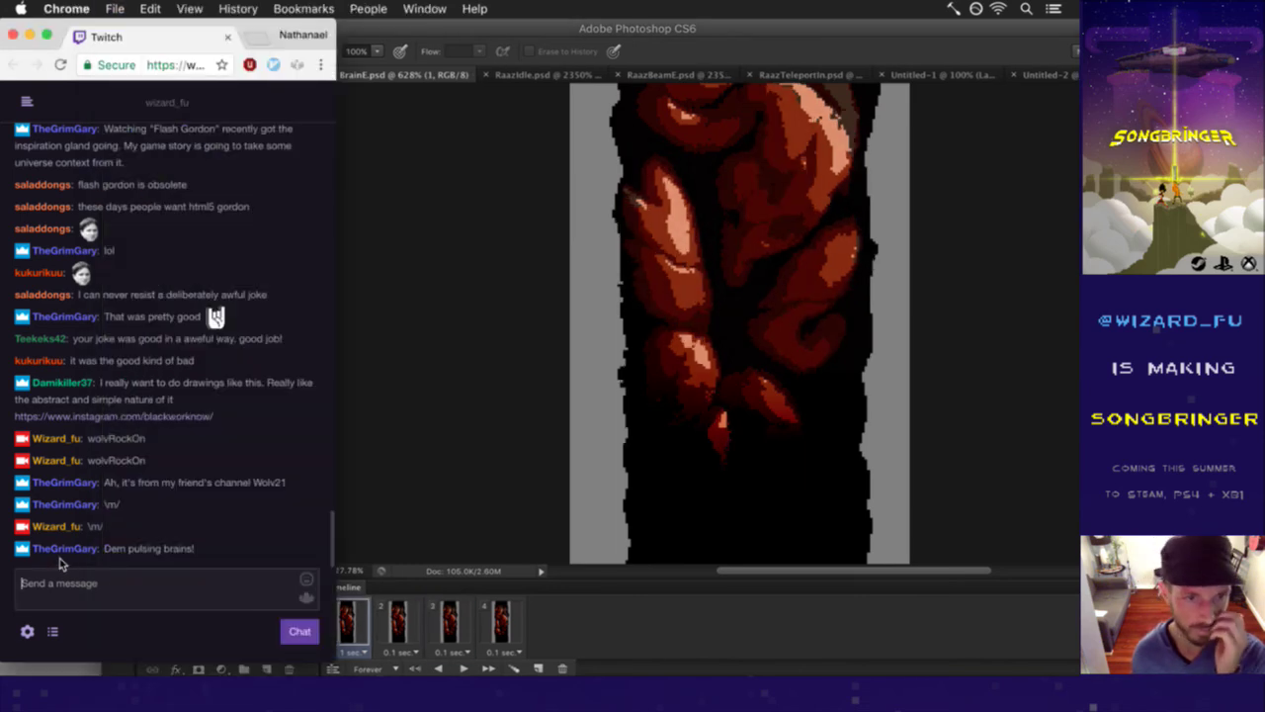
click(396, 517)
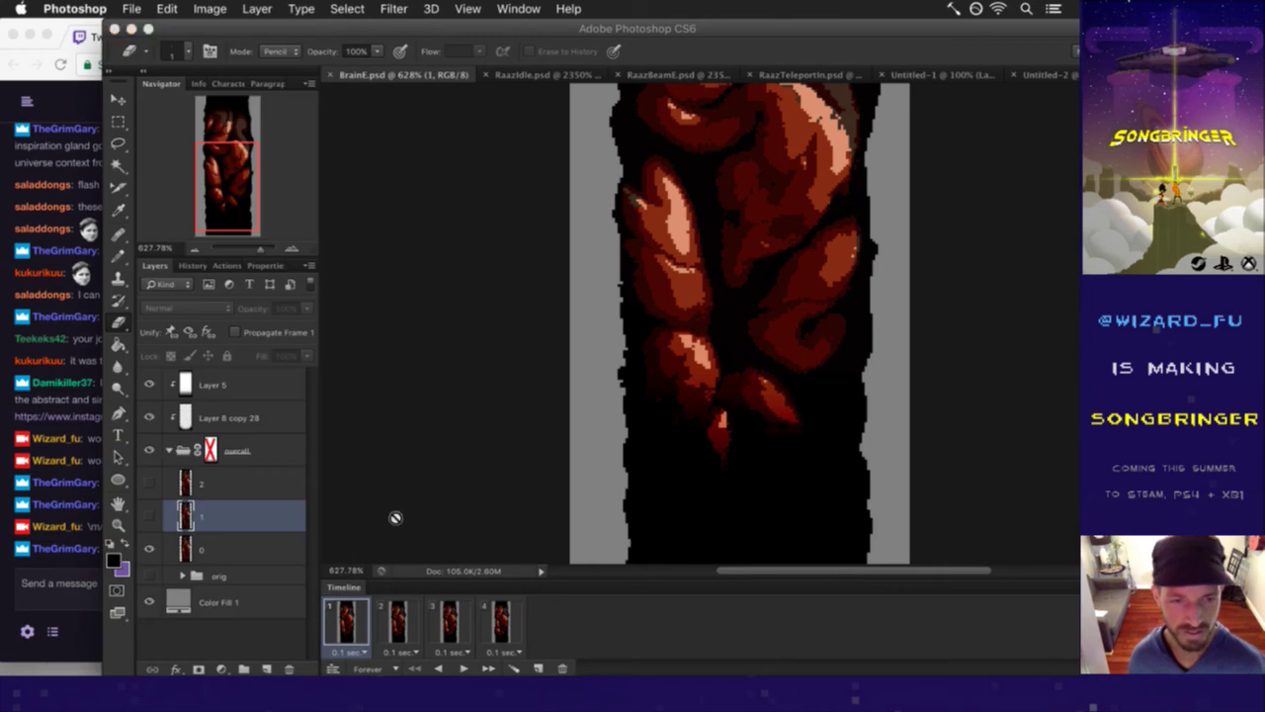
click(464, 668)
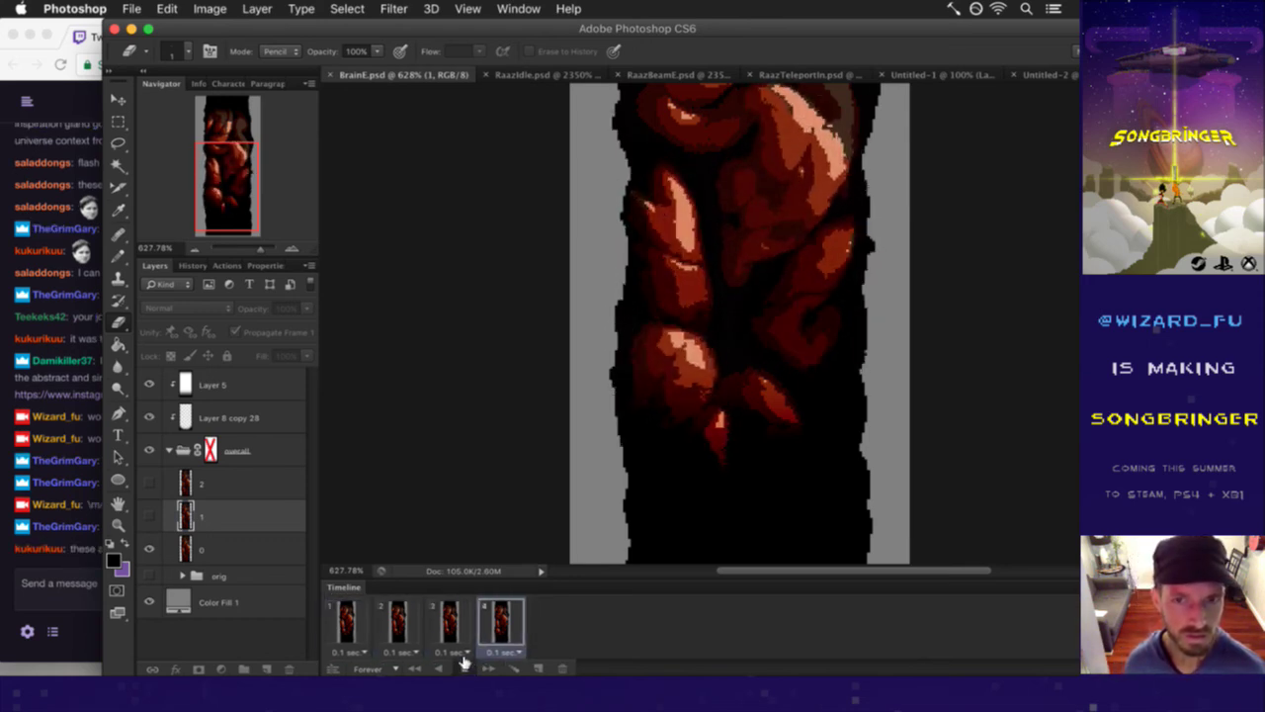
click(464, 666)
- Compare the brain lobes in frames 1, 2 and 3, ending on frame 2
click(344, 611)
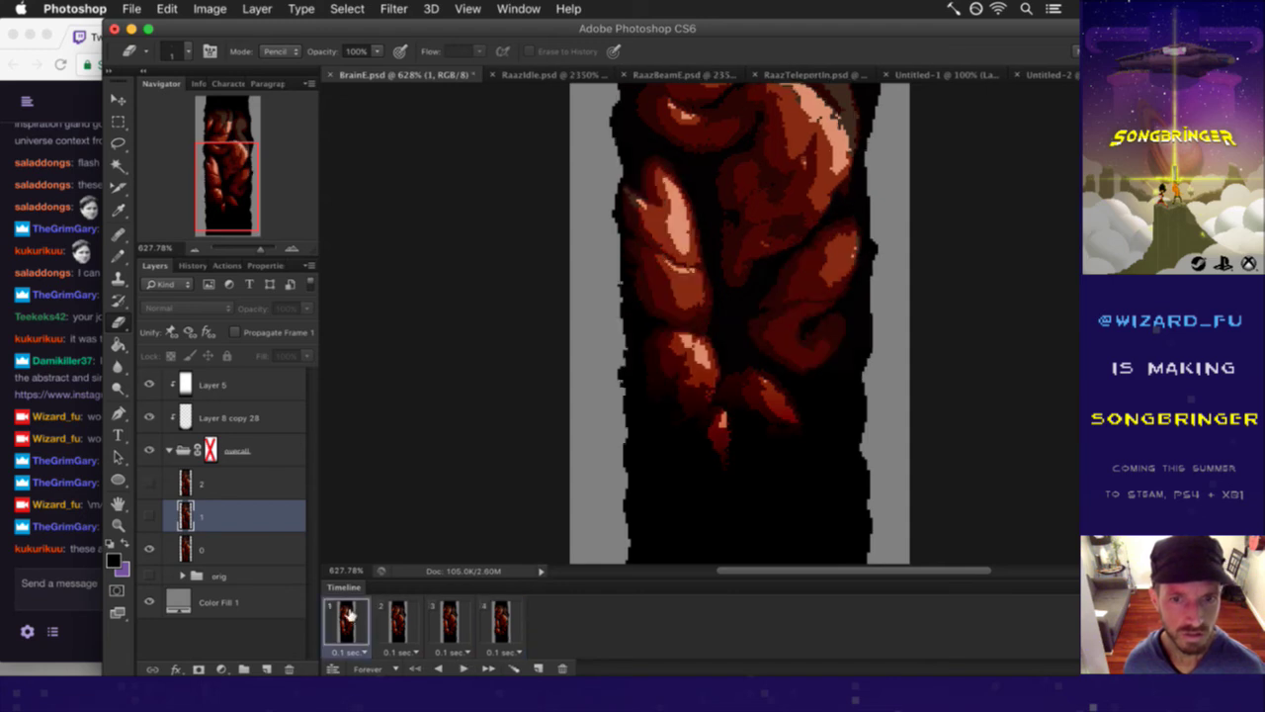
click(450, 619)
click(402, 623)
click(440, 625)
click(405, 623)
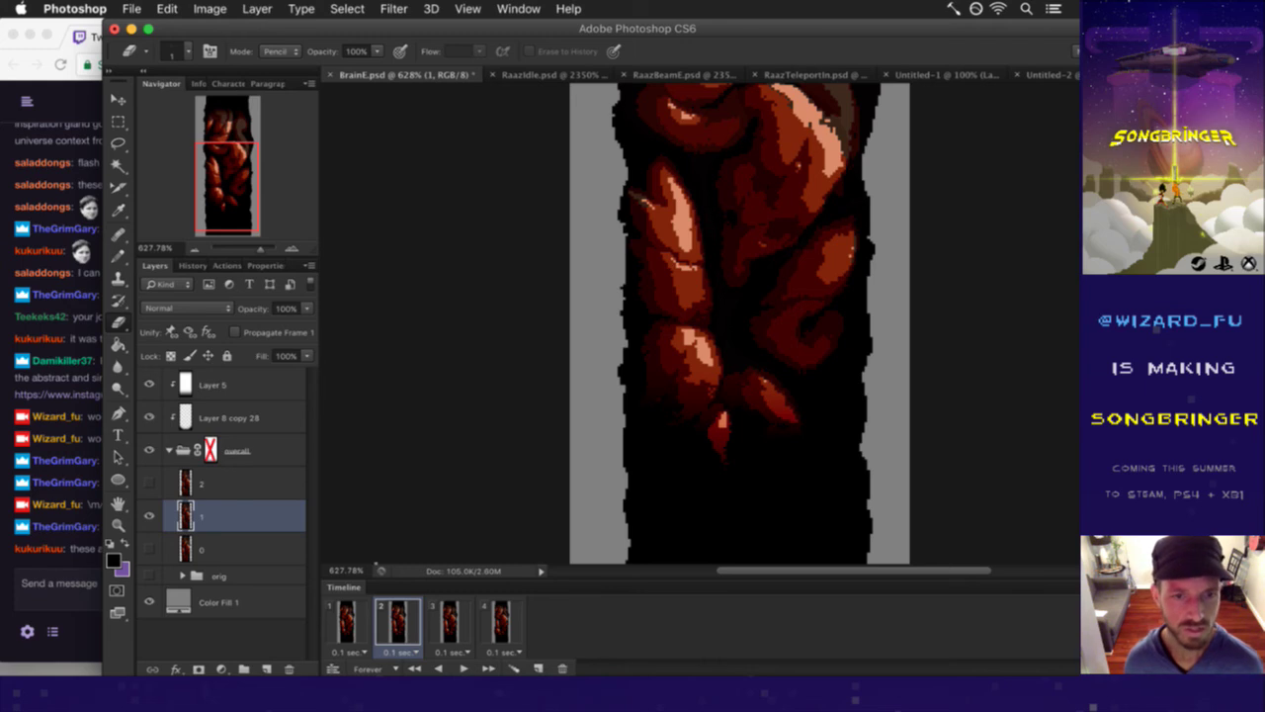
- Switch to the Twitch chat in Chrome and read through the latest viewer messages
click(85, 559)
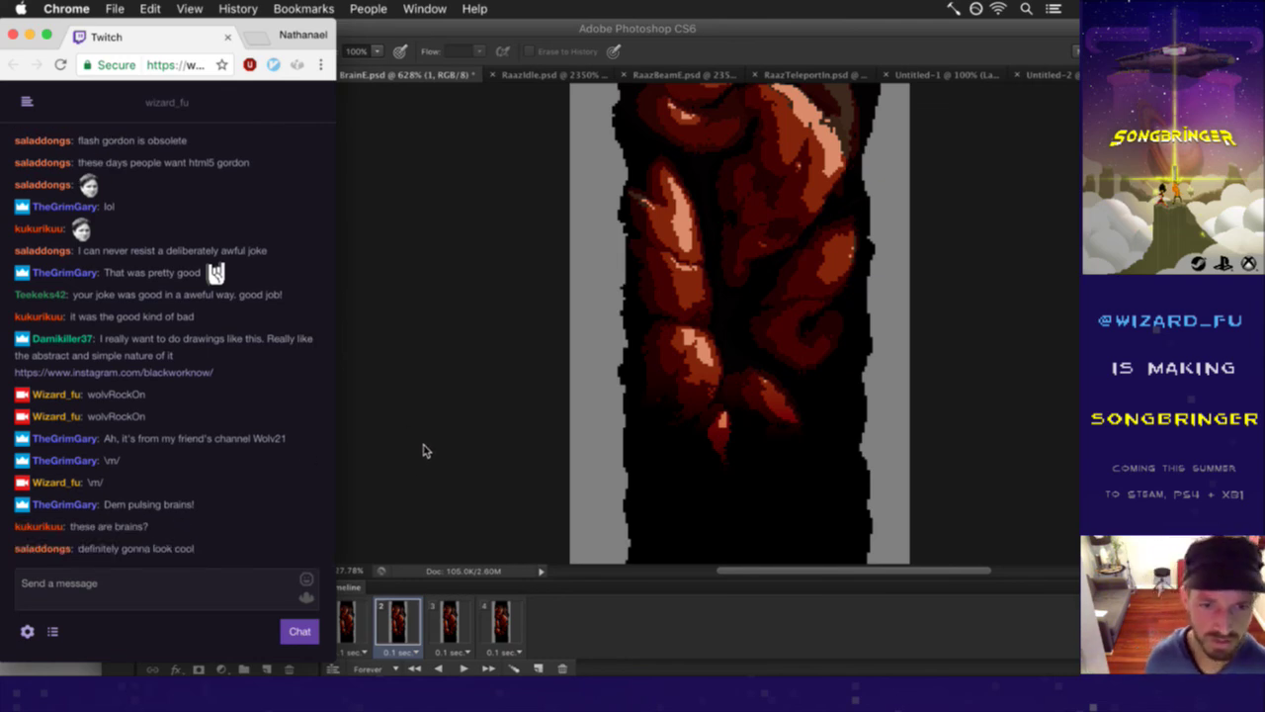
click(422, 457)
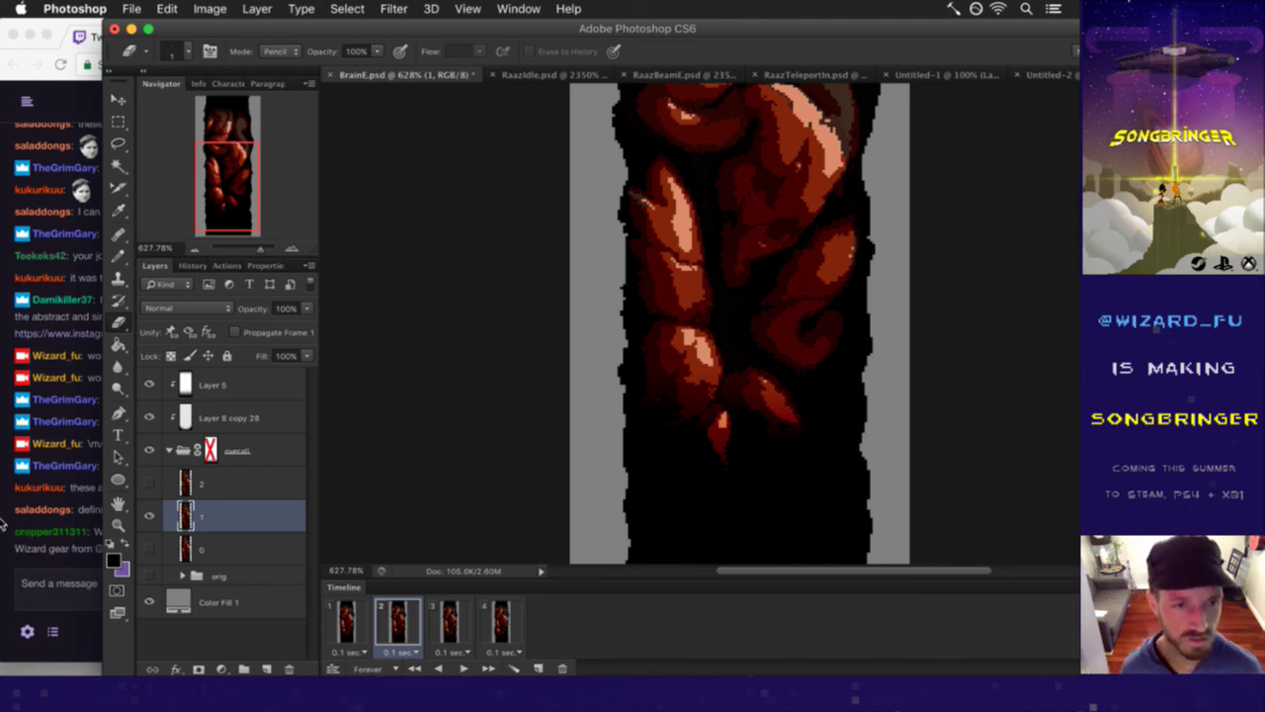
click(35, 553)
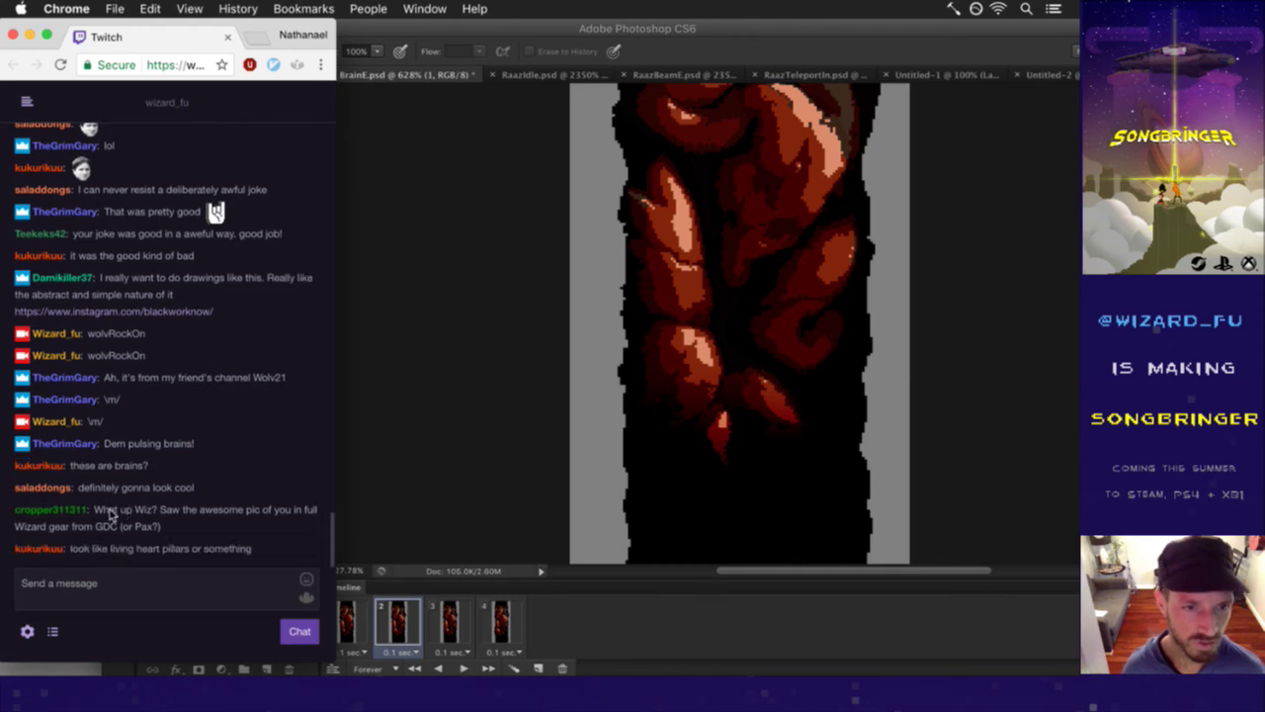
drag(116, 508, 155, 553)
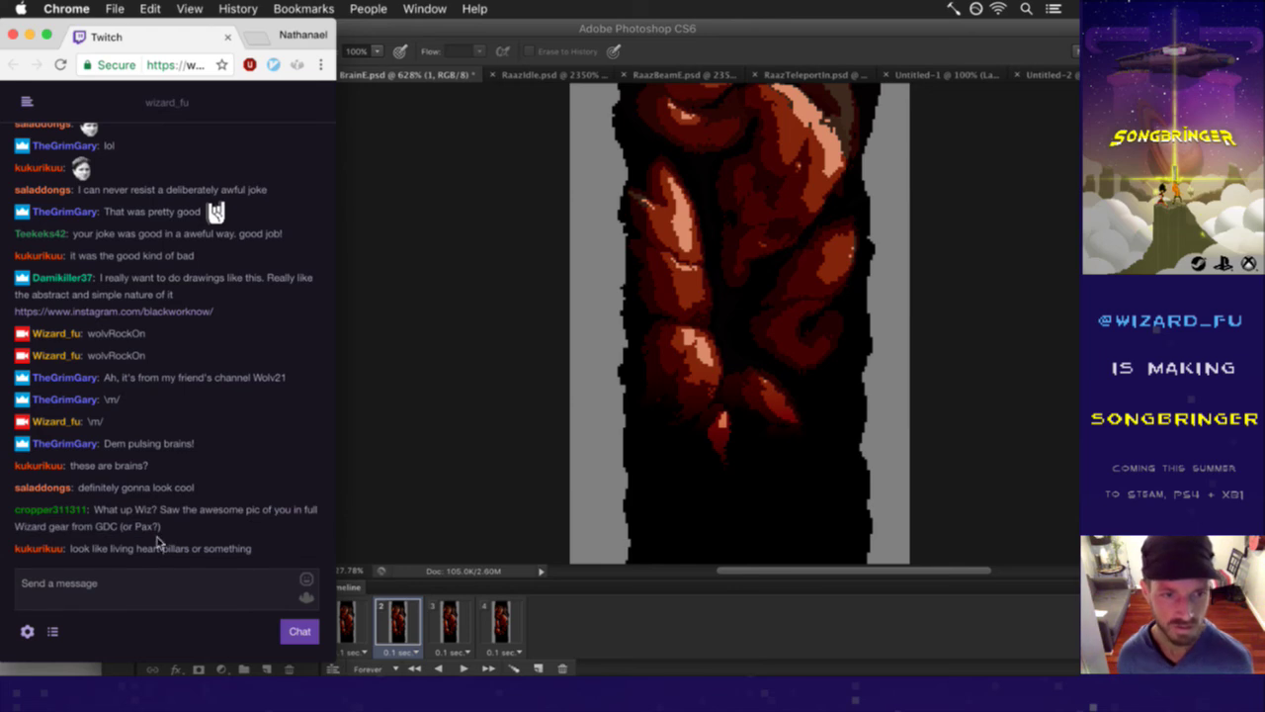
double_click(106, 526)
double_click(143, 527)
click(176, 529)
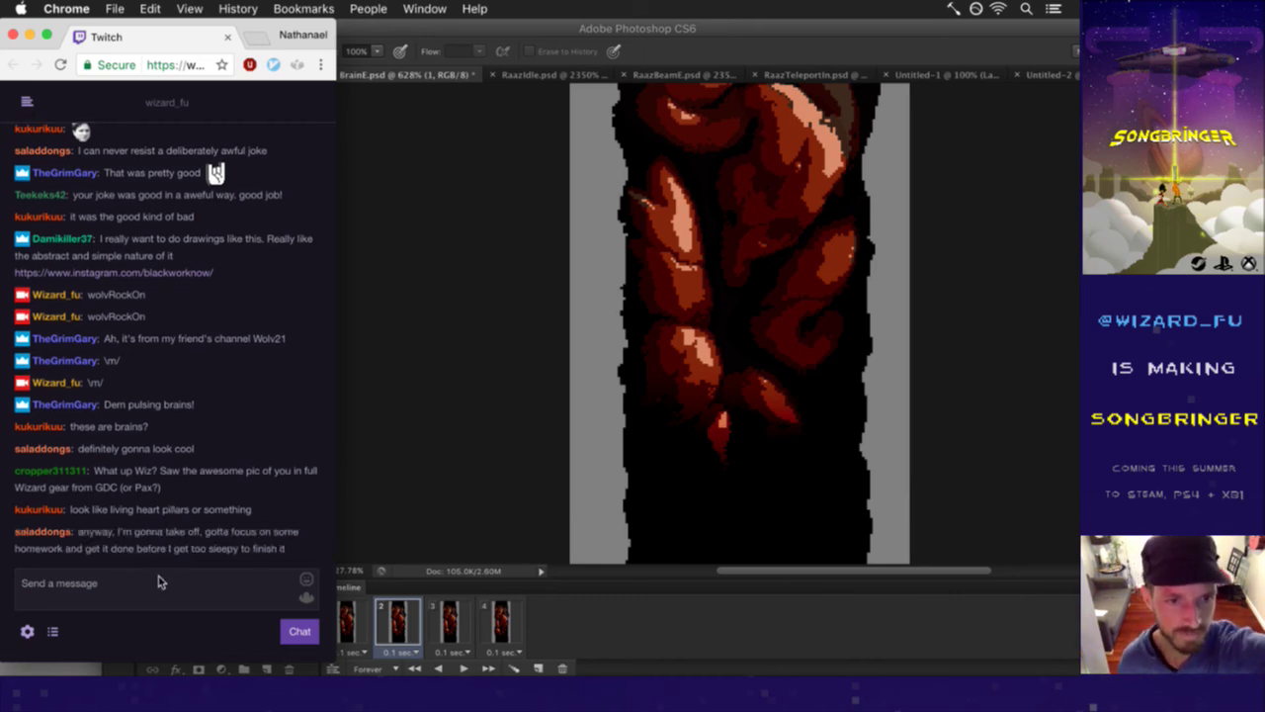
drag(111, 513, 189, 512)
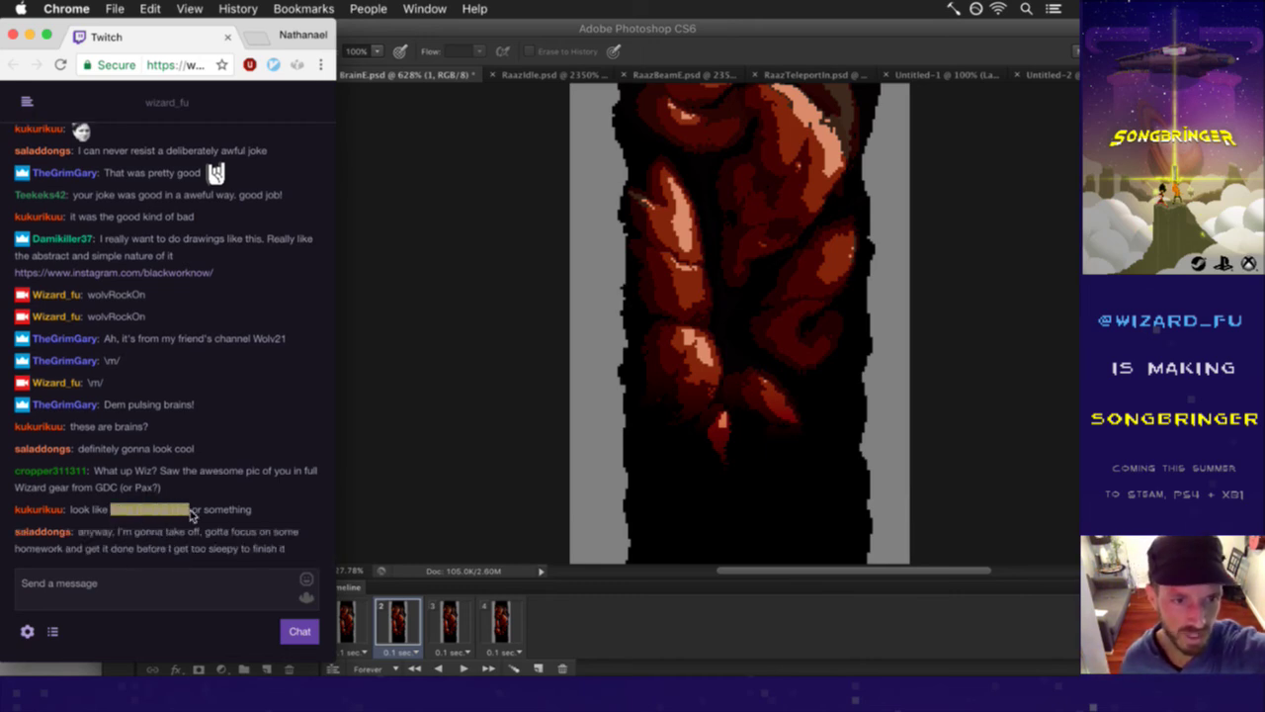
click(204, 491)
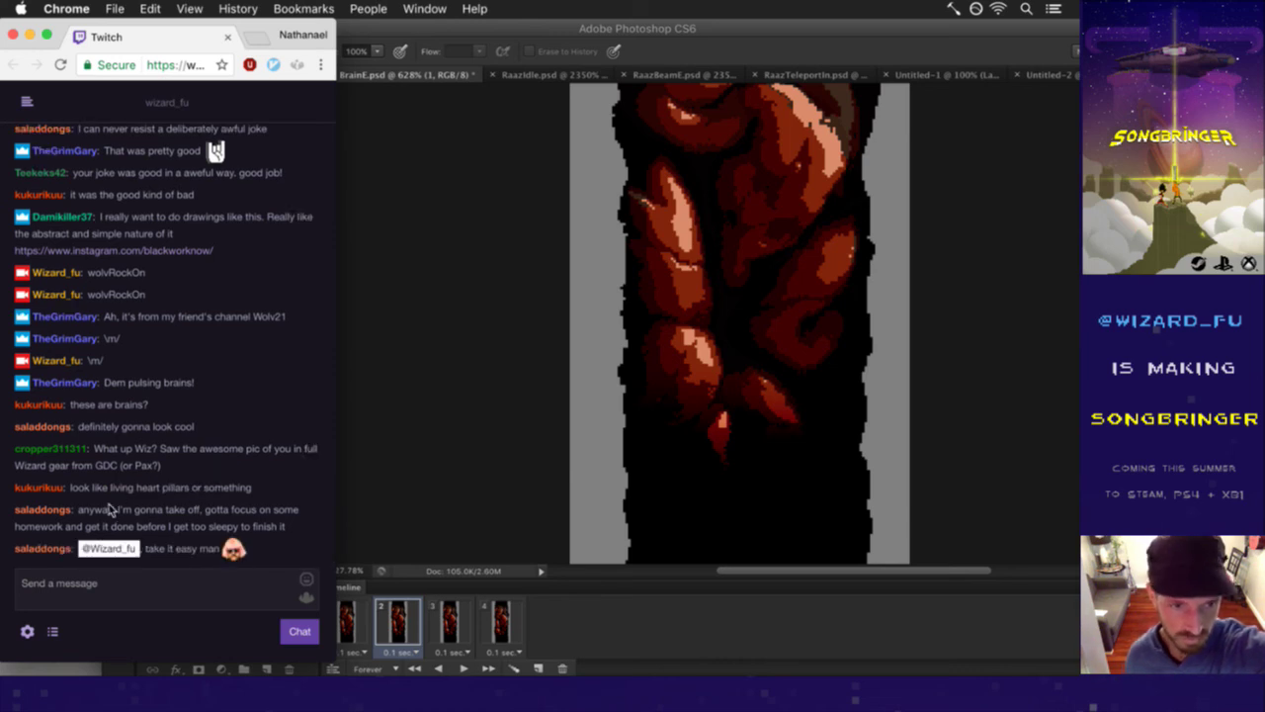
drag(103, 510, 197, 524)
click(164, 549)
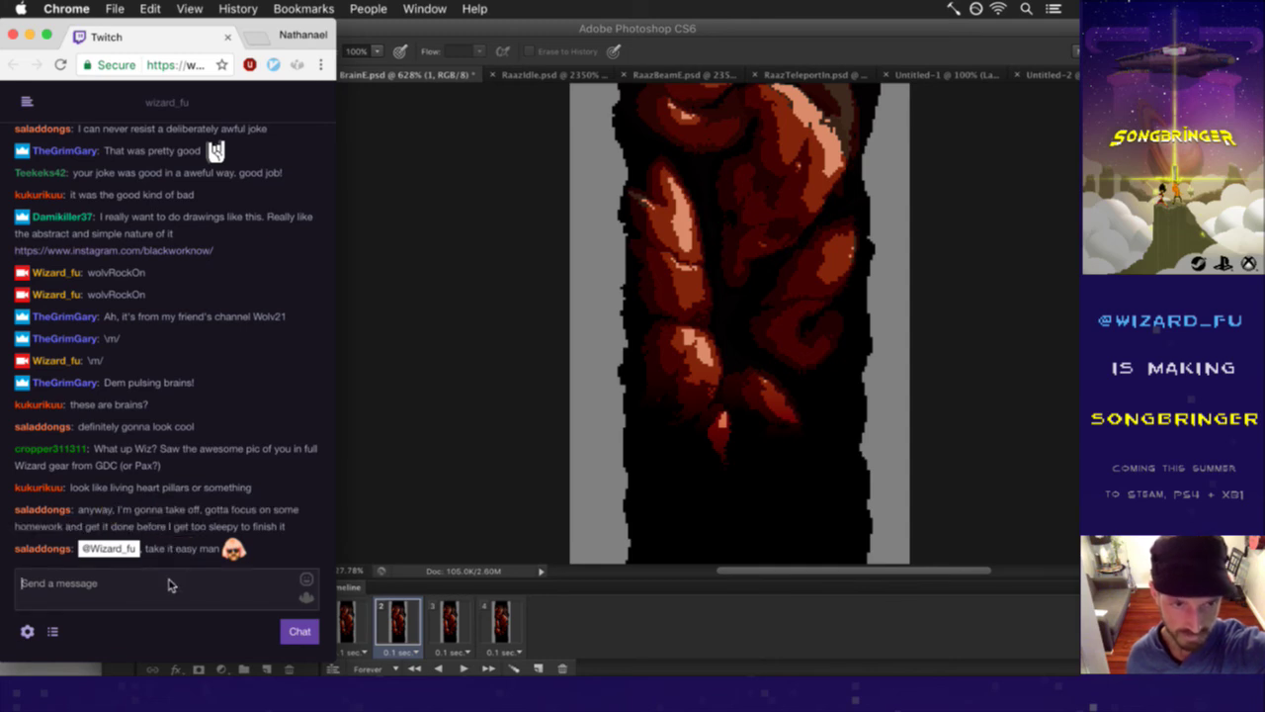
- Post the BCWarrior emote in the Twitch chat
click(162, 584)
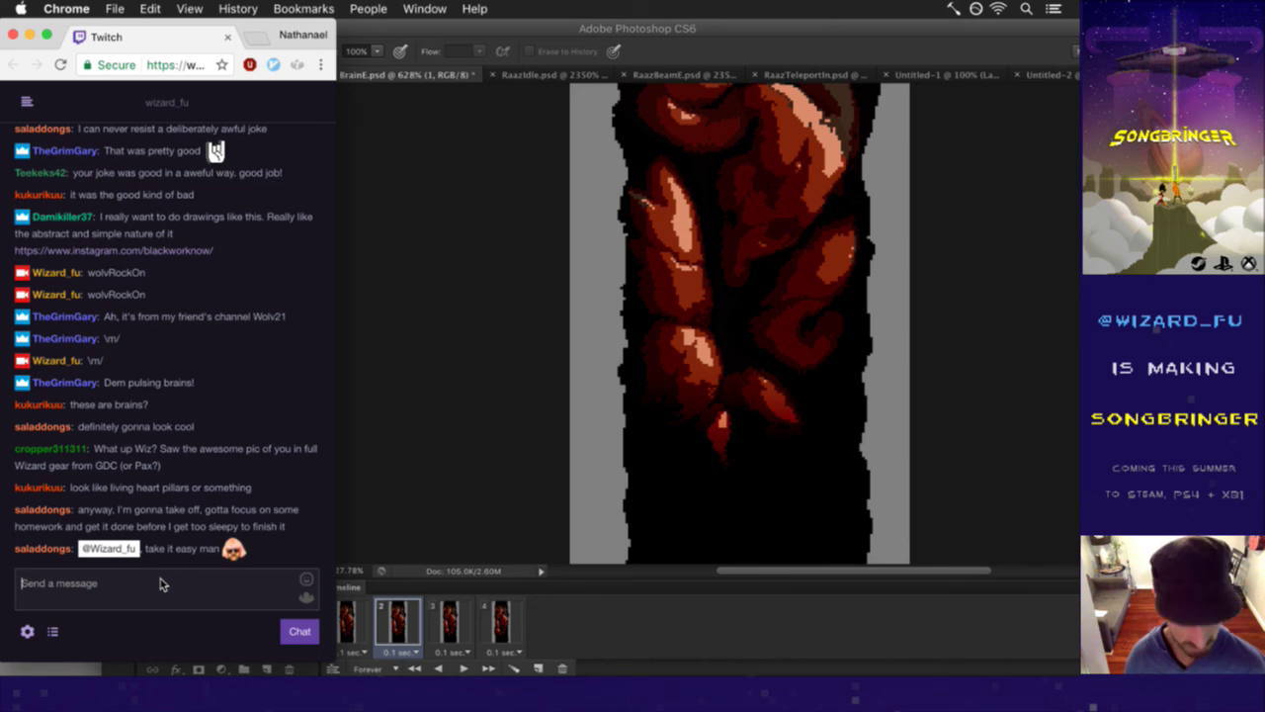
text(Be)
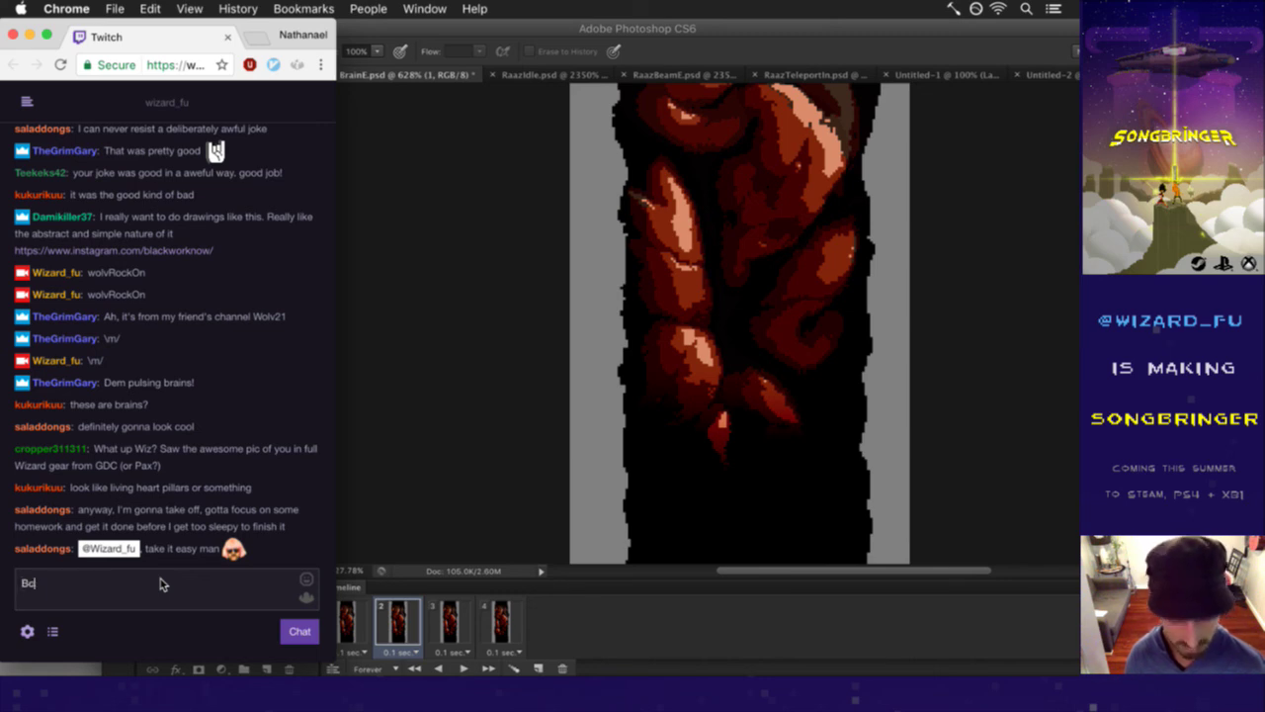
key(BackSpace)
text(CWarr)
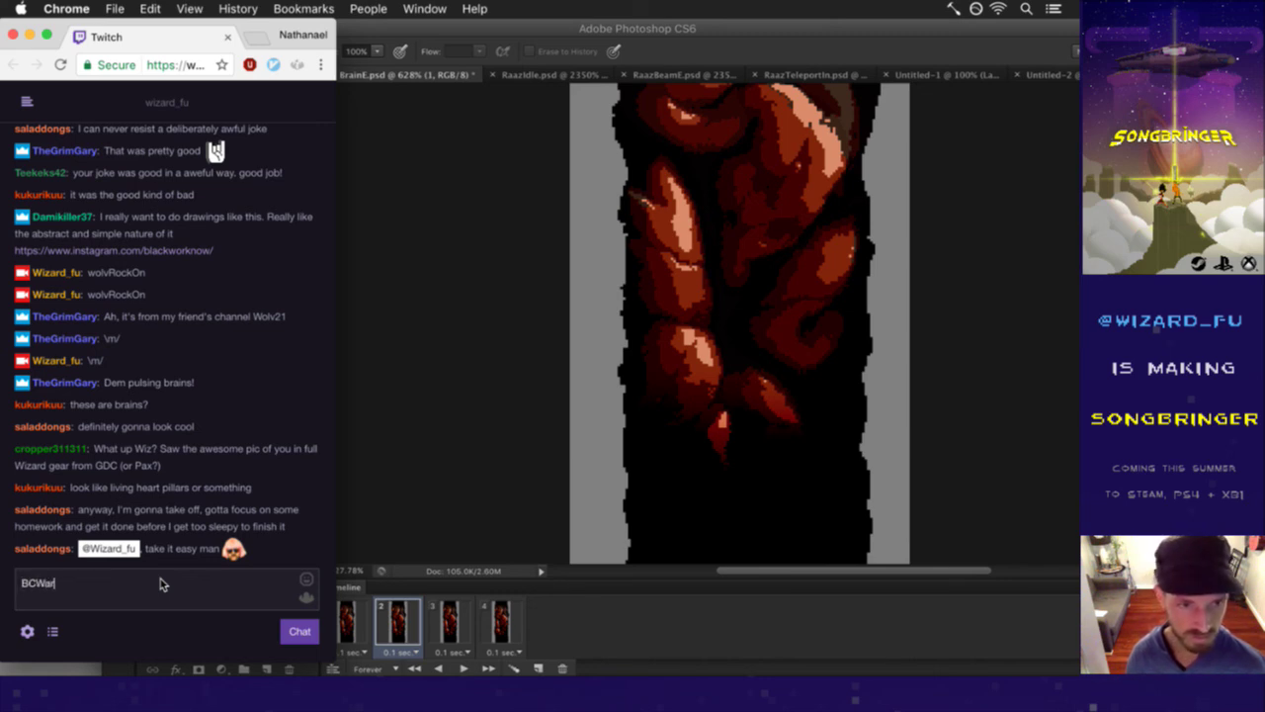
text(ior)
key(Return)
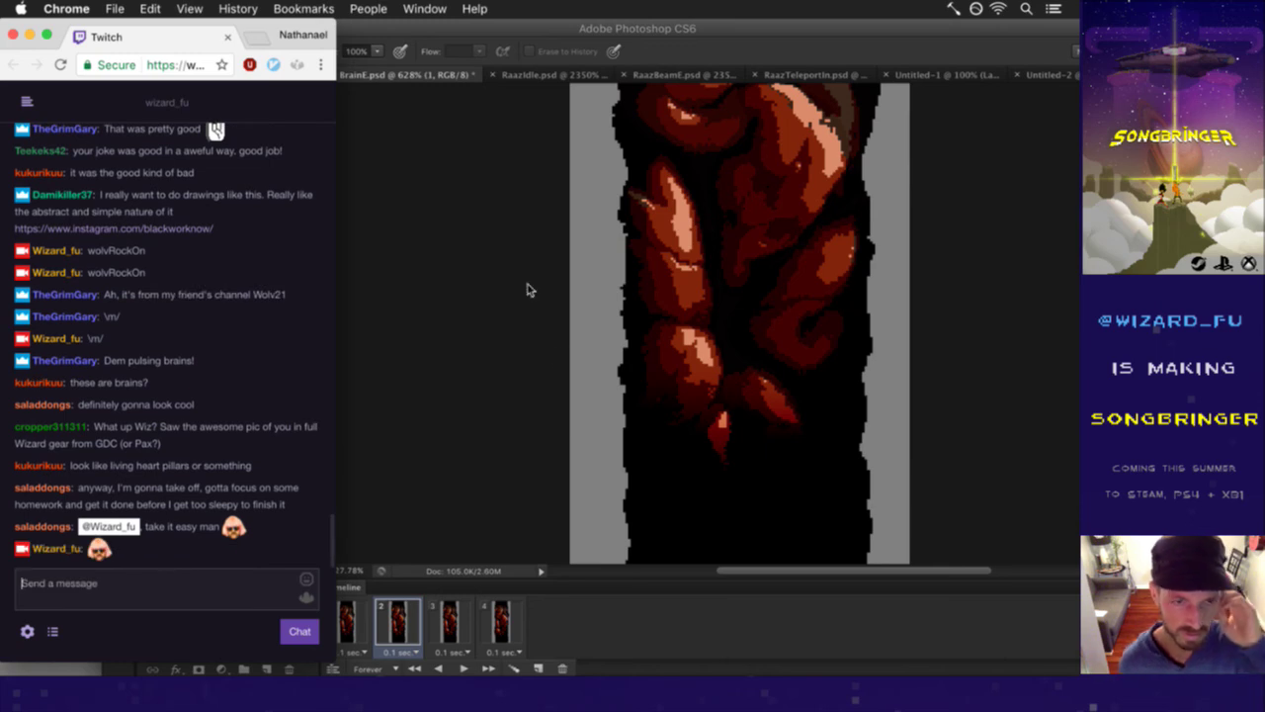
- Switch to Photoshop, lasso the lower-left brain lobe and its small neighbouring tip on layer 1 in frame 2, and nudge them slightly
click(514, 436)
click(353, 615)
click(405, 614)
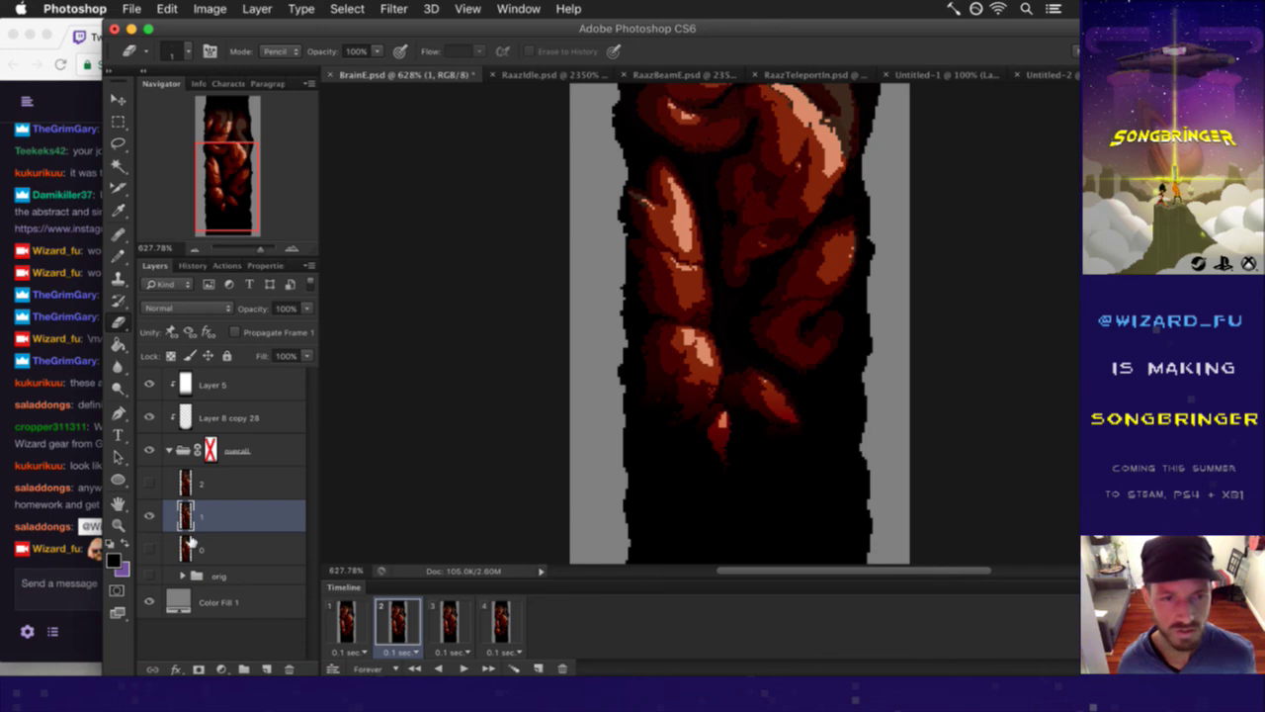
click(117, 142)
mouse_move(621, 313)
mouse_down()
mouse_move(726, 336)
mouse_move(706, 400)
mouse_move(710, 390)
mouse_move(730, 402)
mouse_move(732, 480)
mouse_move(613, 450)
mouse_move(599, 301)
mouse_up()
key(v)
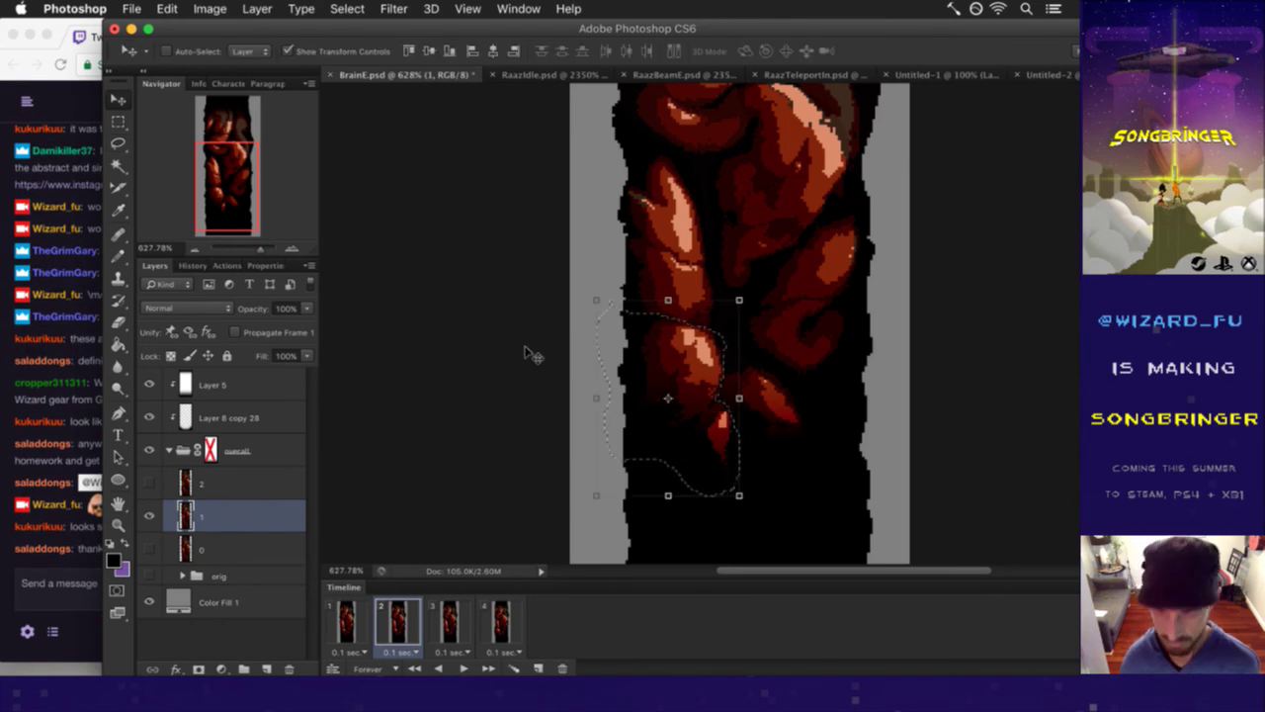
- Switch to the Twitch chat, view the linked spoiler image, close it, and read the newest messages
key(super+Tab)
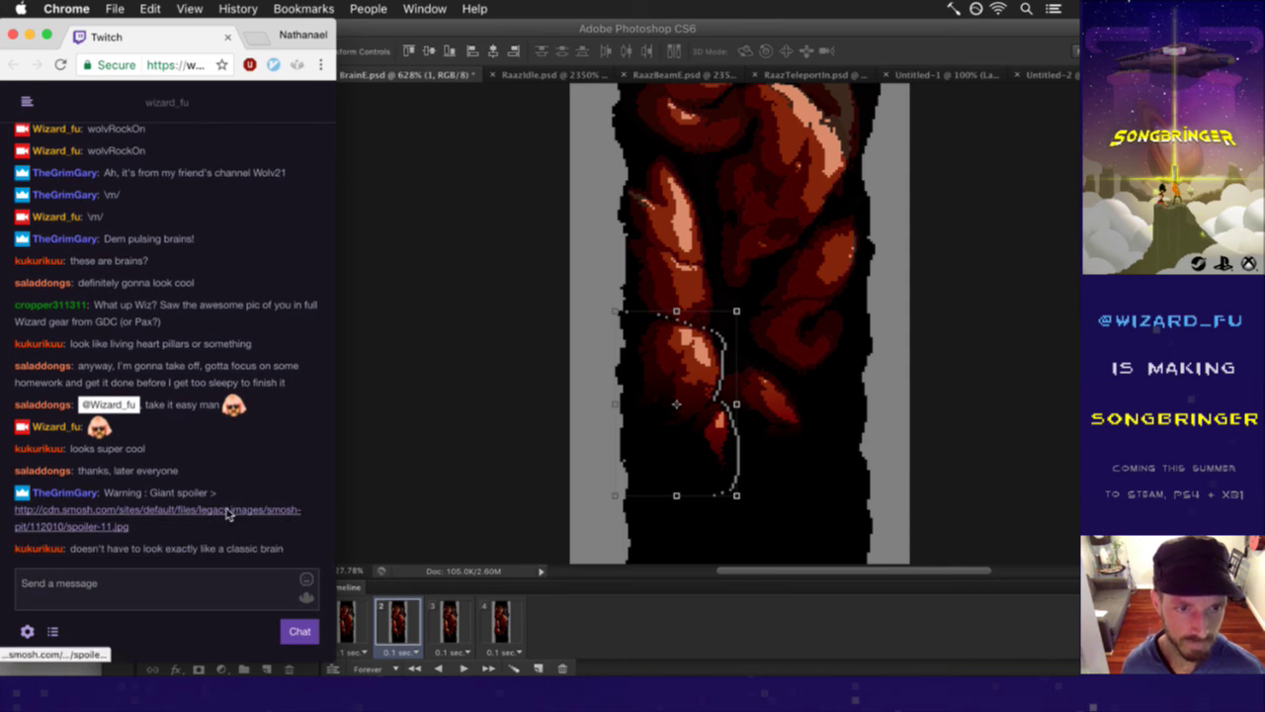
click(229, 510)
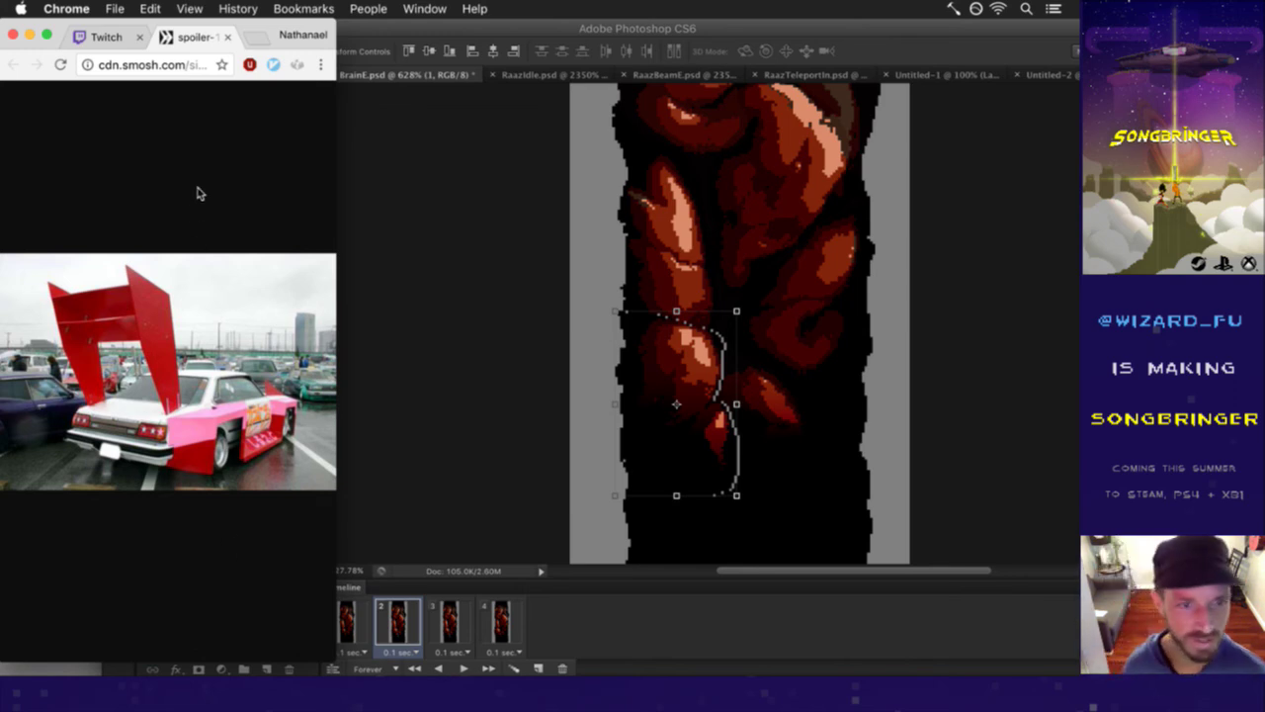
click(227, 38)
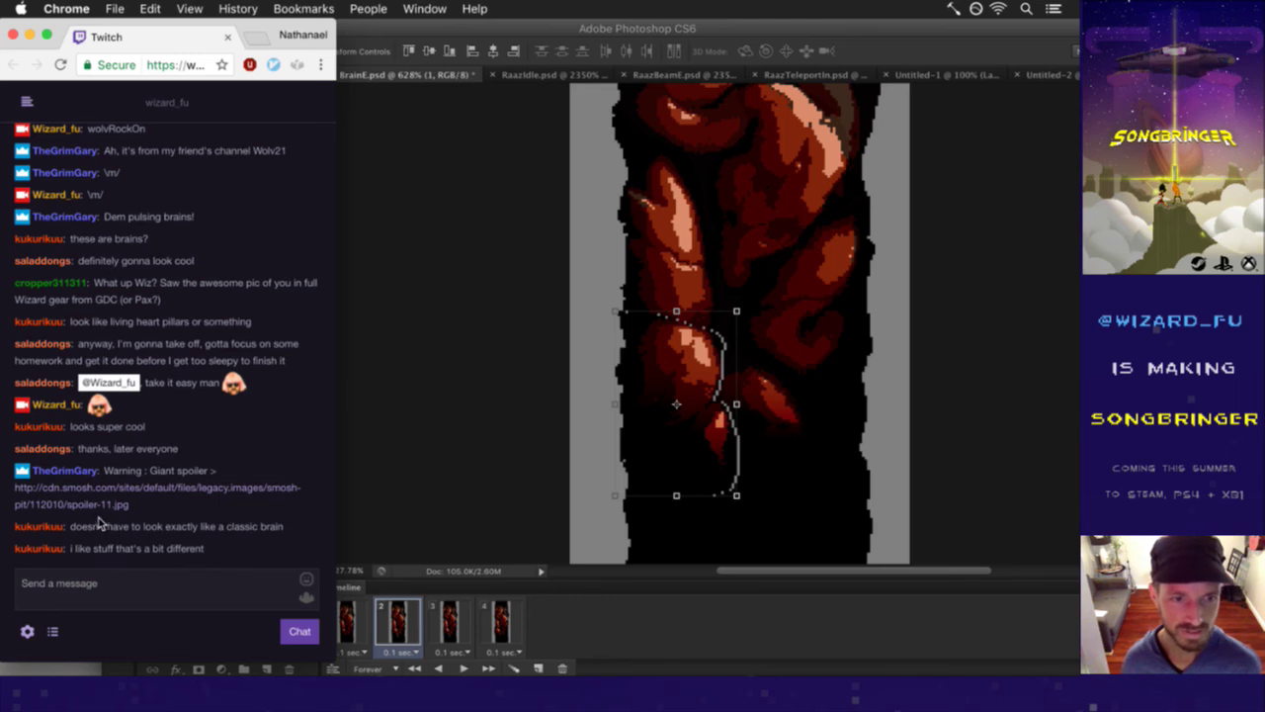
drag(99, 522, 161, 556)
click(211, 557)
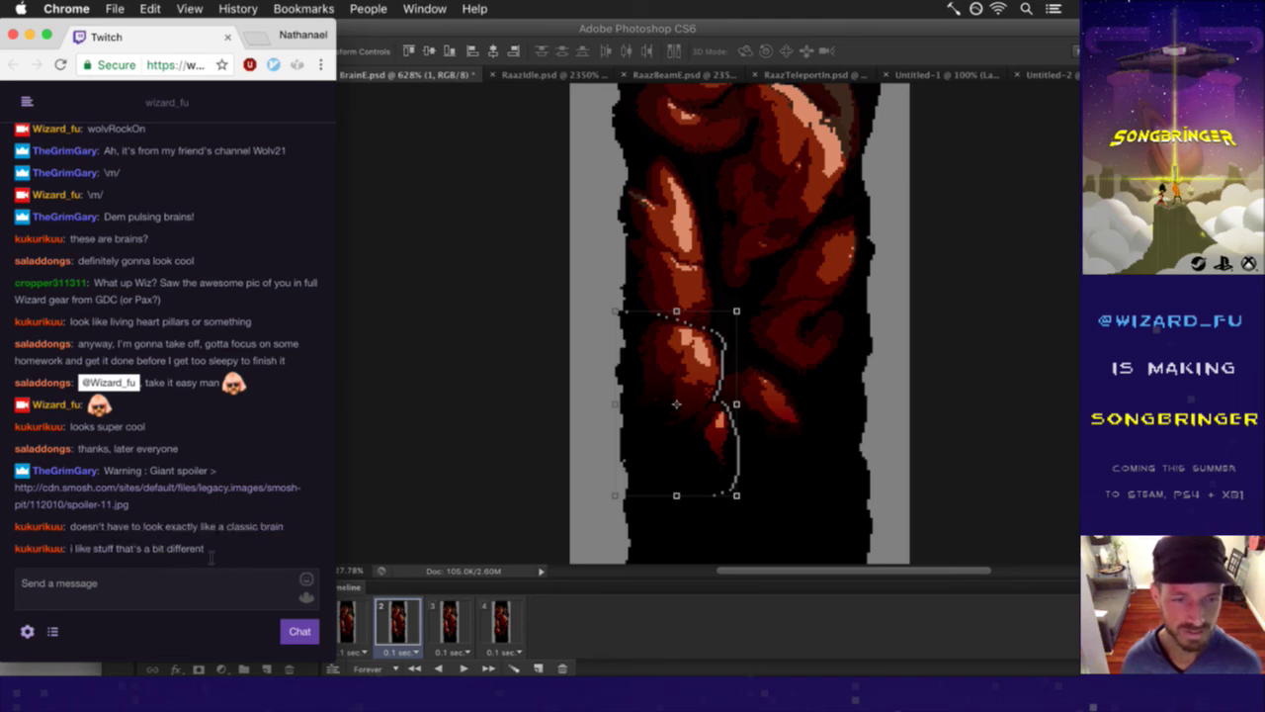
- Return to Photoshop, deselect the moved lobe, and touch up its dark edges on layer 1 with the Pencil and Eraser
click(512, 468)
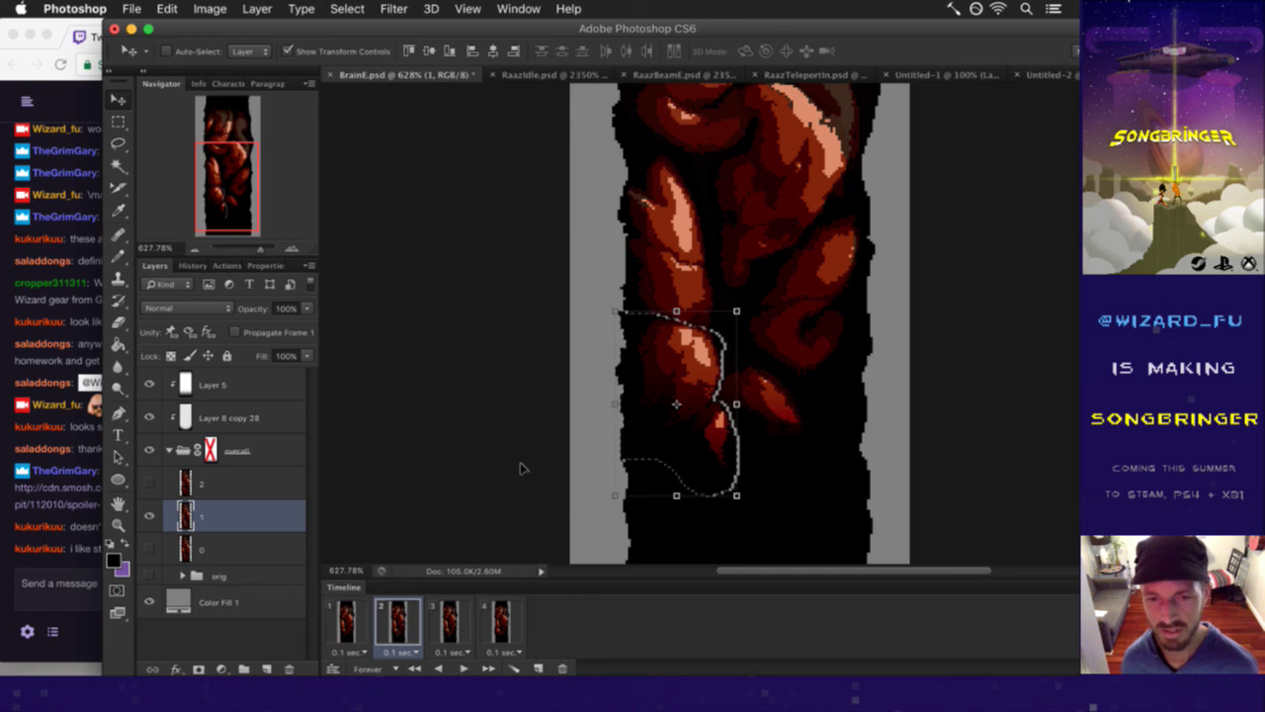
key(m)
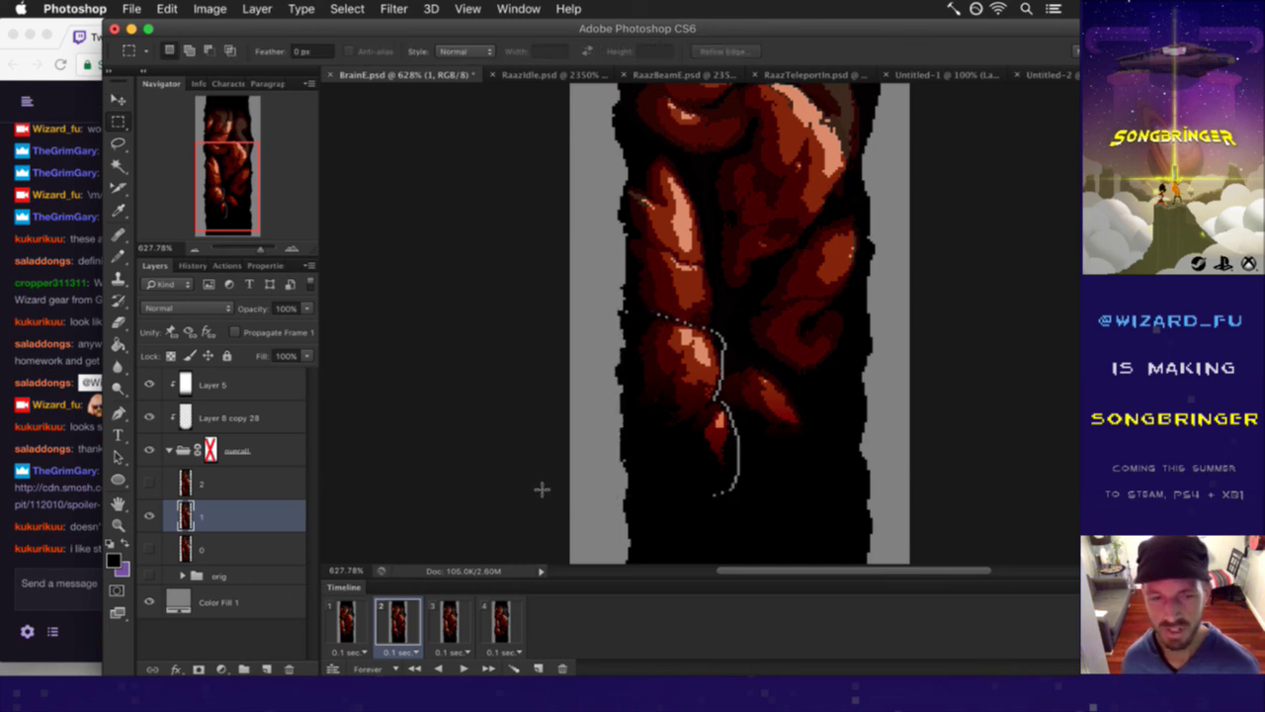
key(b)
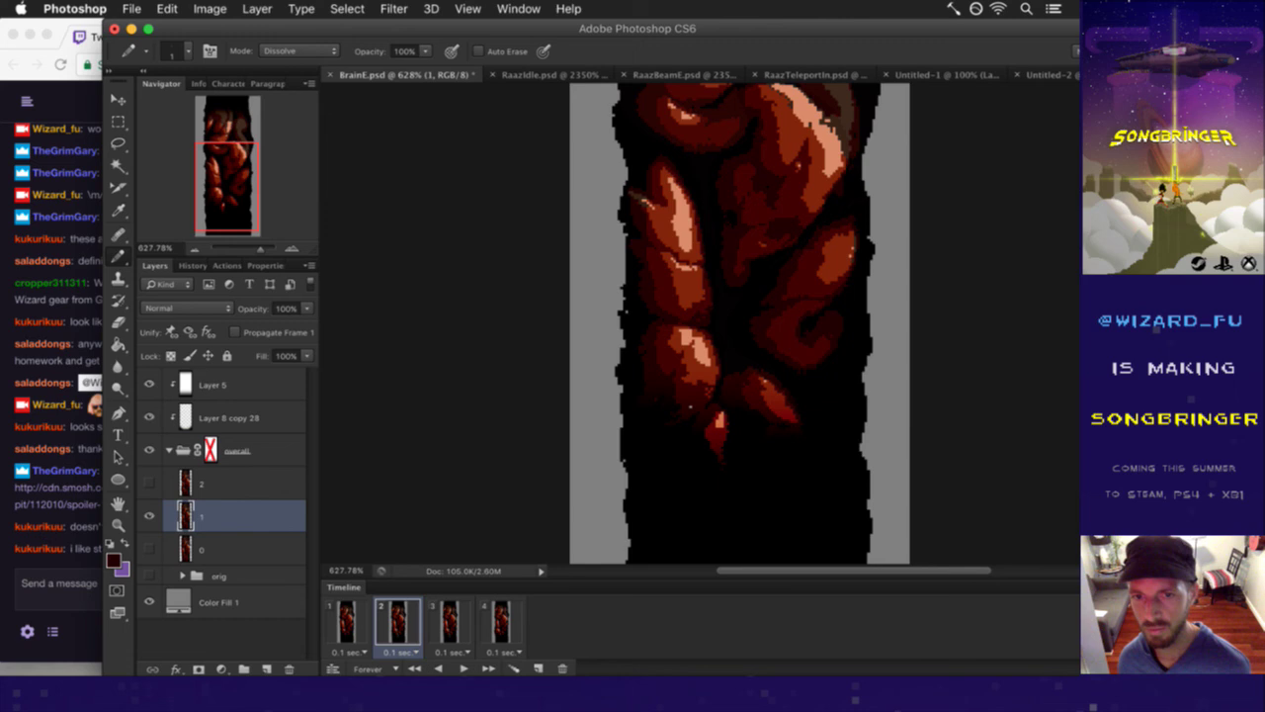
key(e)
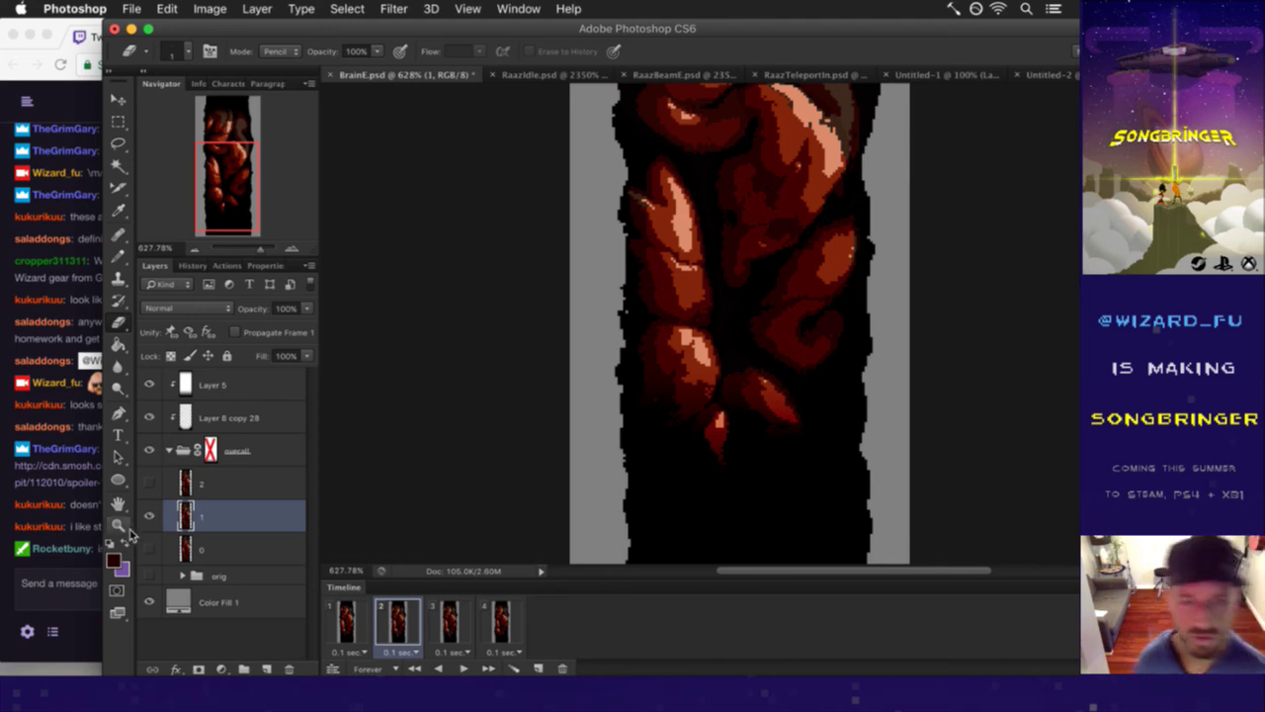
- Switch to the Twitch chat and read the viewer's question about a hidden message
click(79, 523)
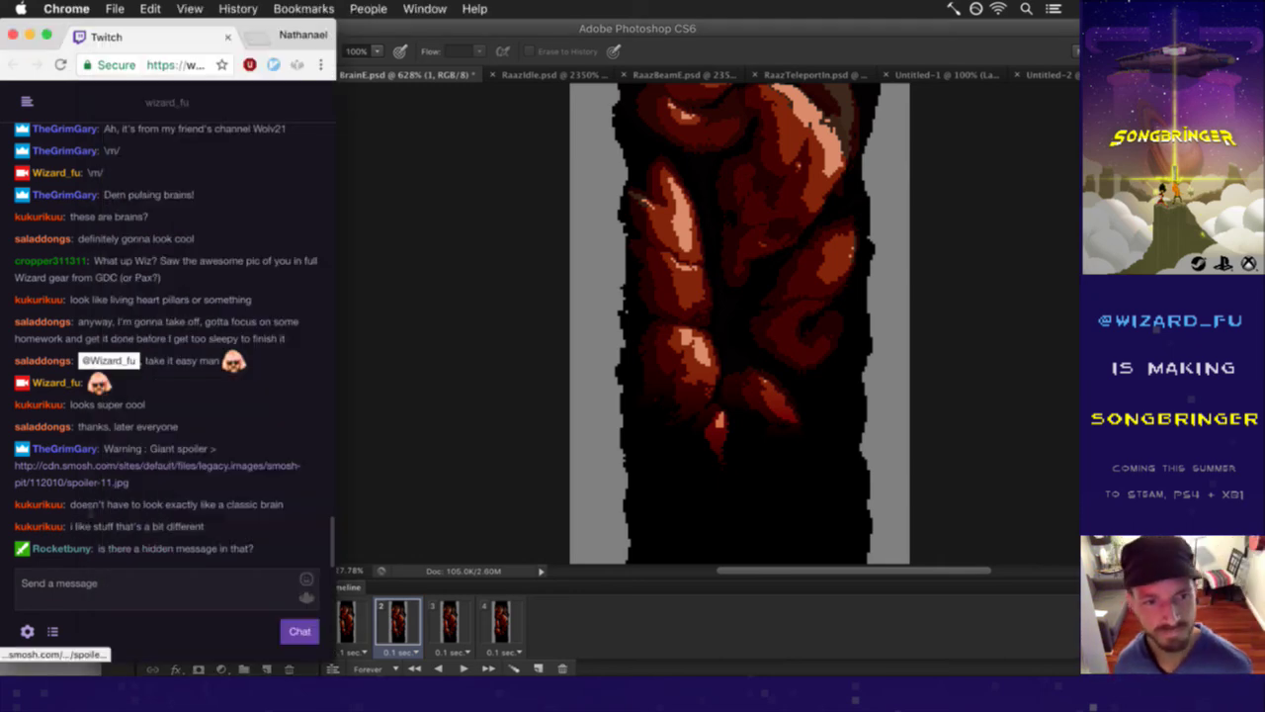
drag(121, 549, 233, 544)
click(233, 534)
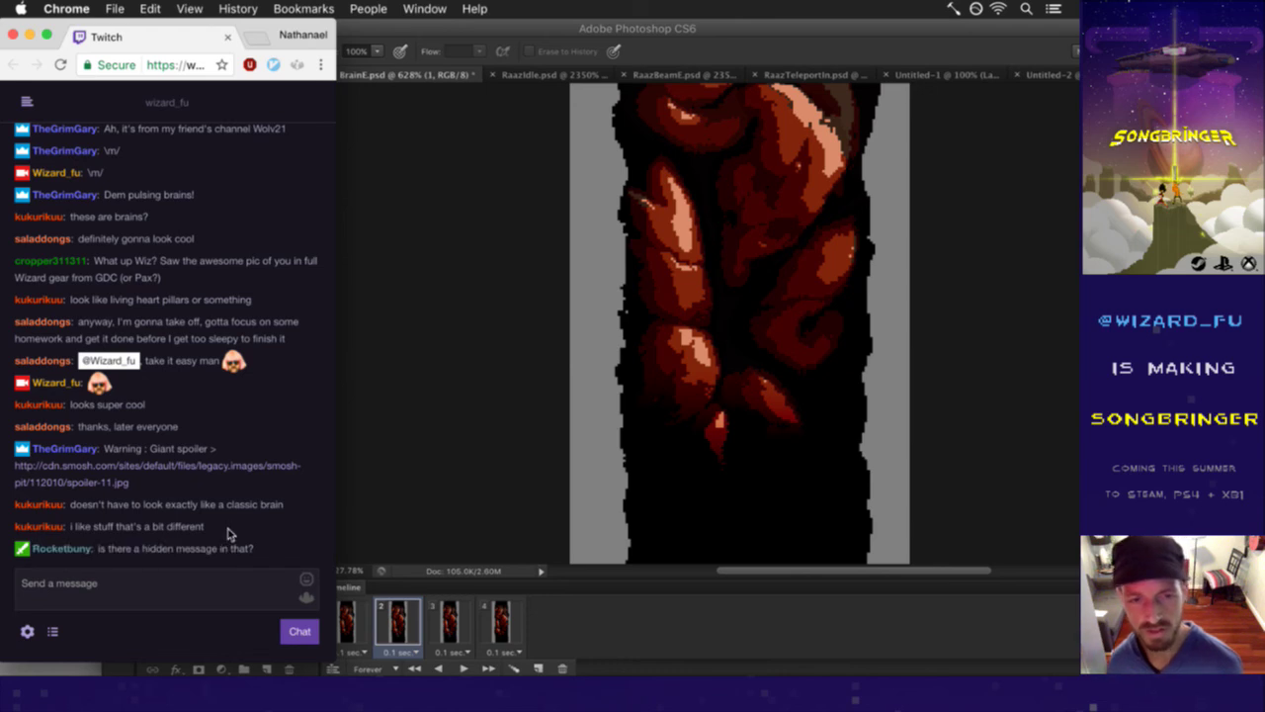
- Return to Photoshop and save BrainE.psd
click(739, 48)
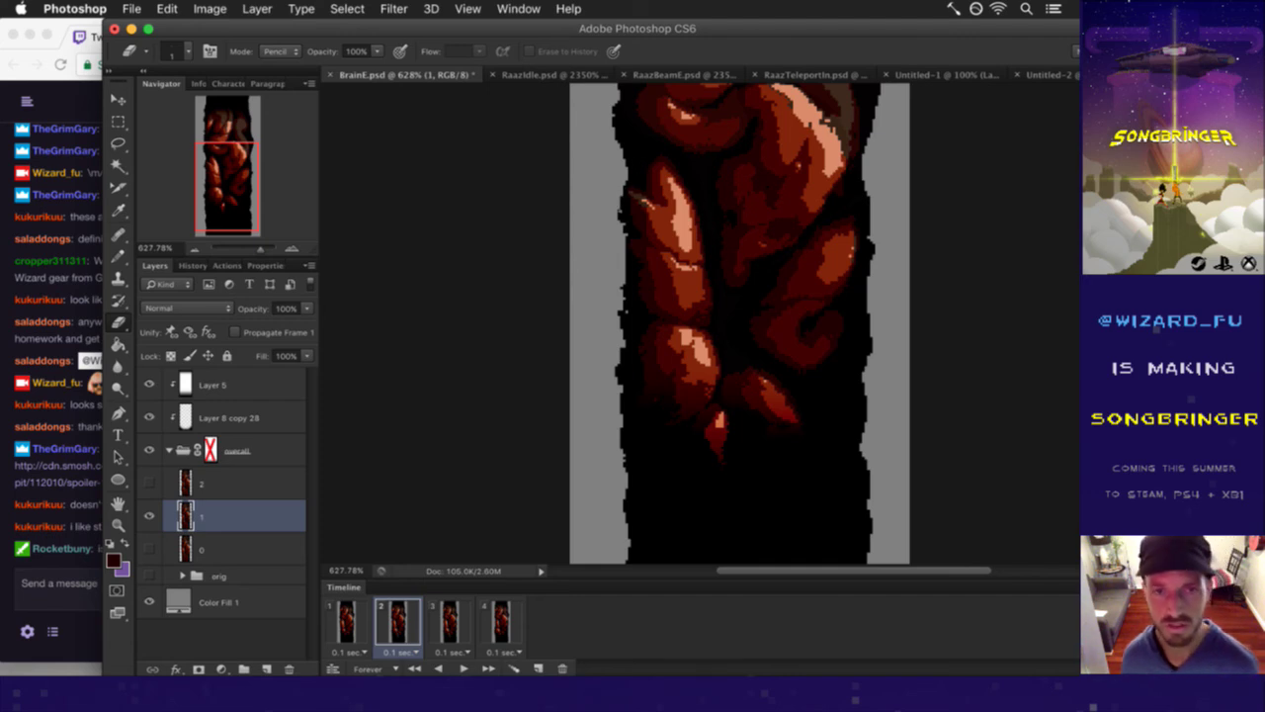
key(super+s)
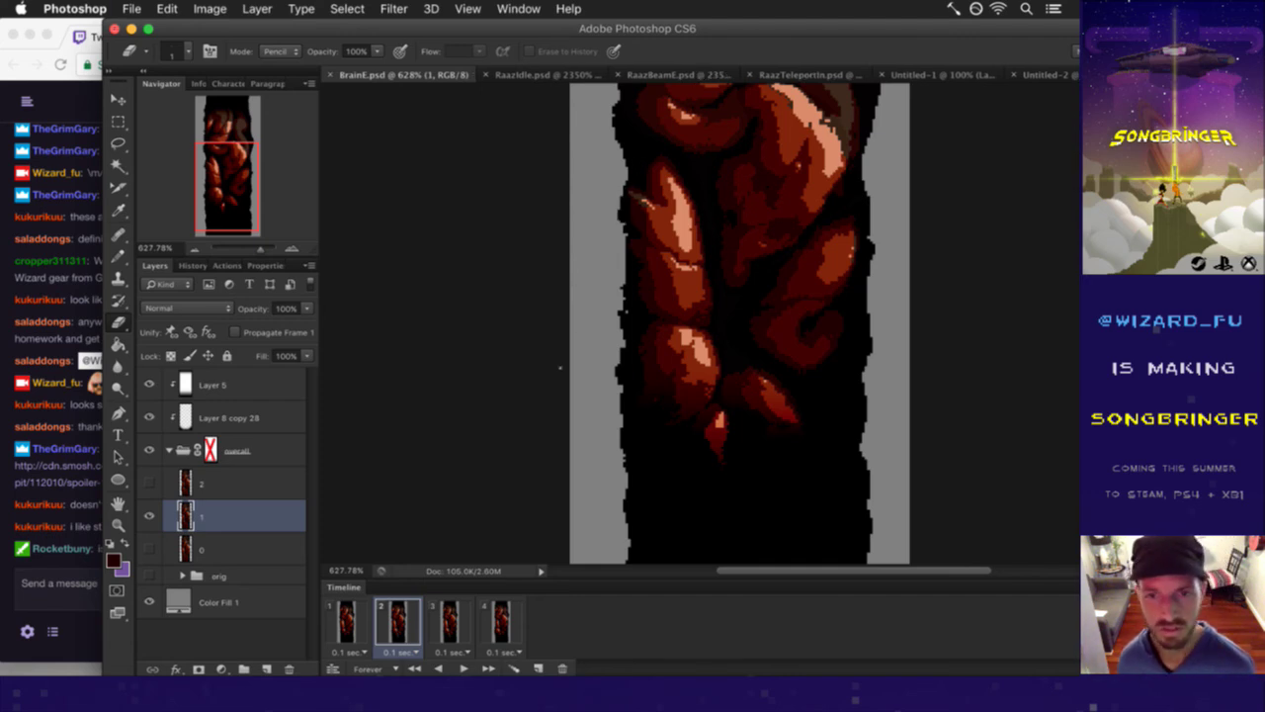
- Step through the four animation frames from the first and play the loop to check the lower brain lobes' motion
click(347, 616)
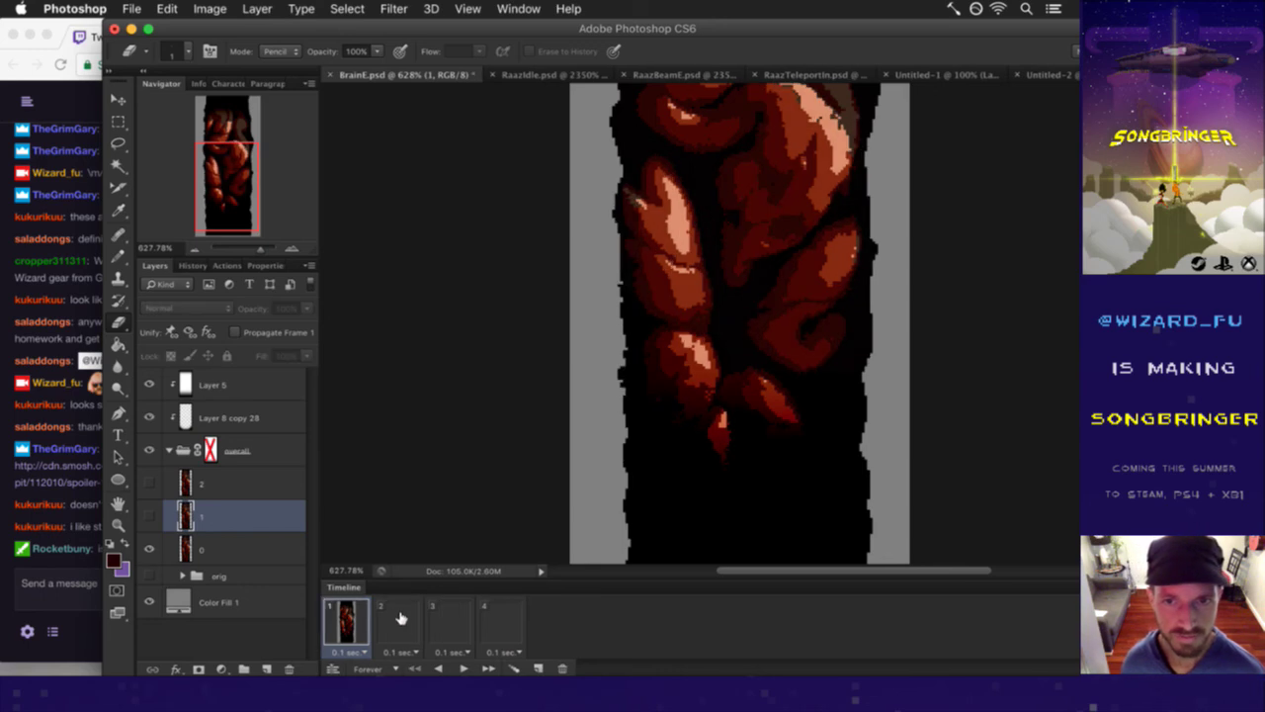
click(404, 626)
click(462, 624)
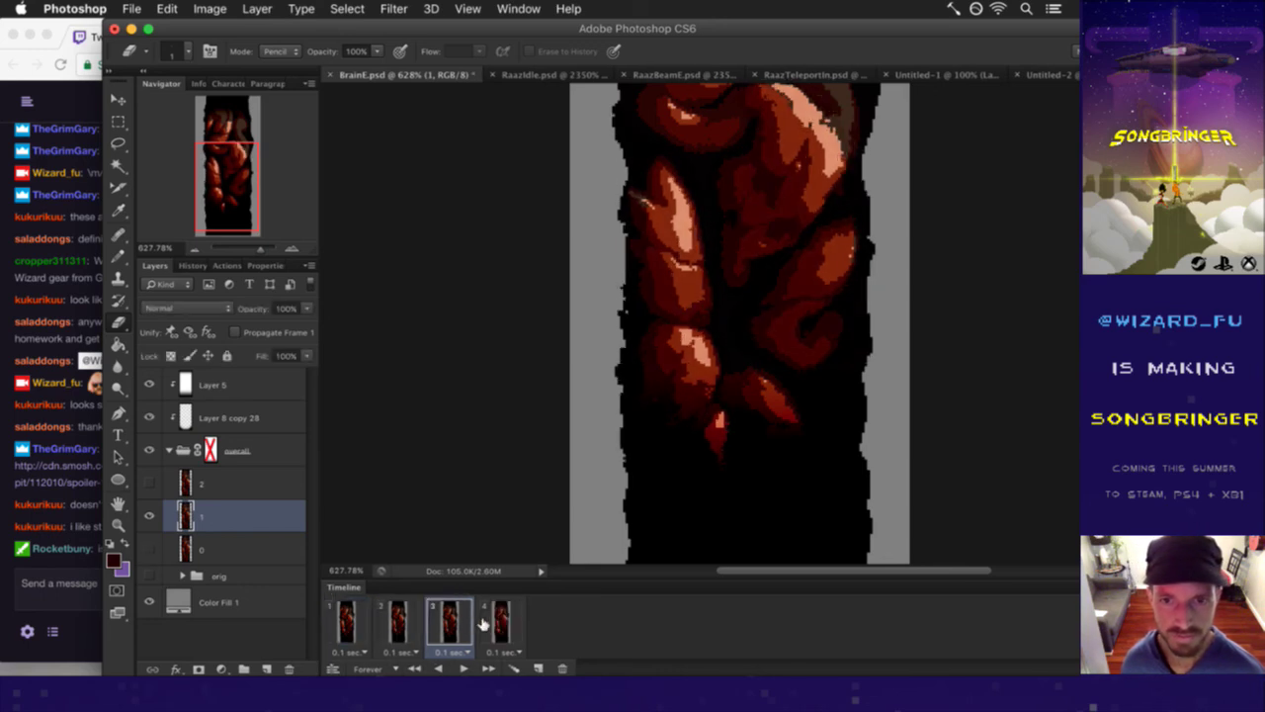
click(503, 621)
click(356, 618)
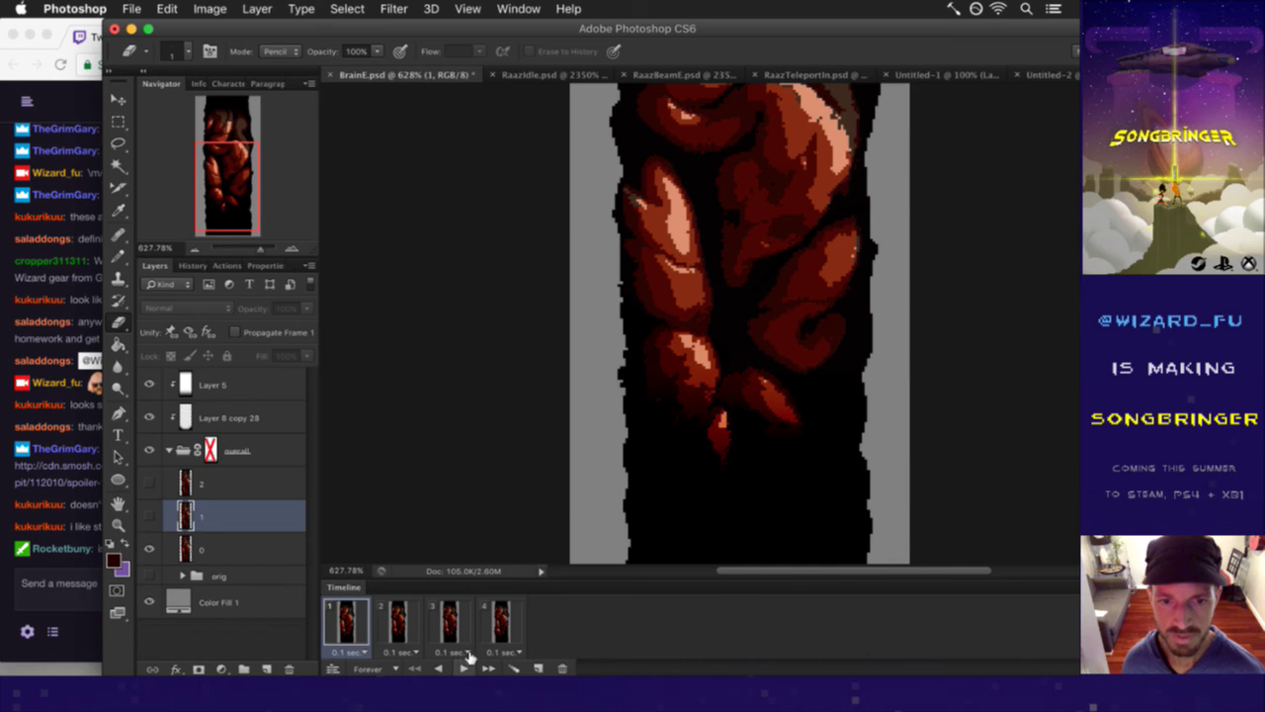
click(465, 664)
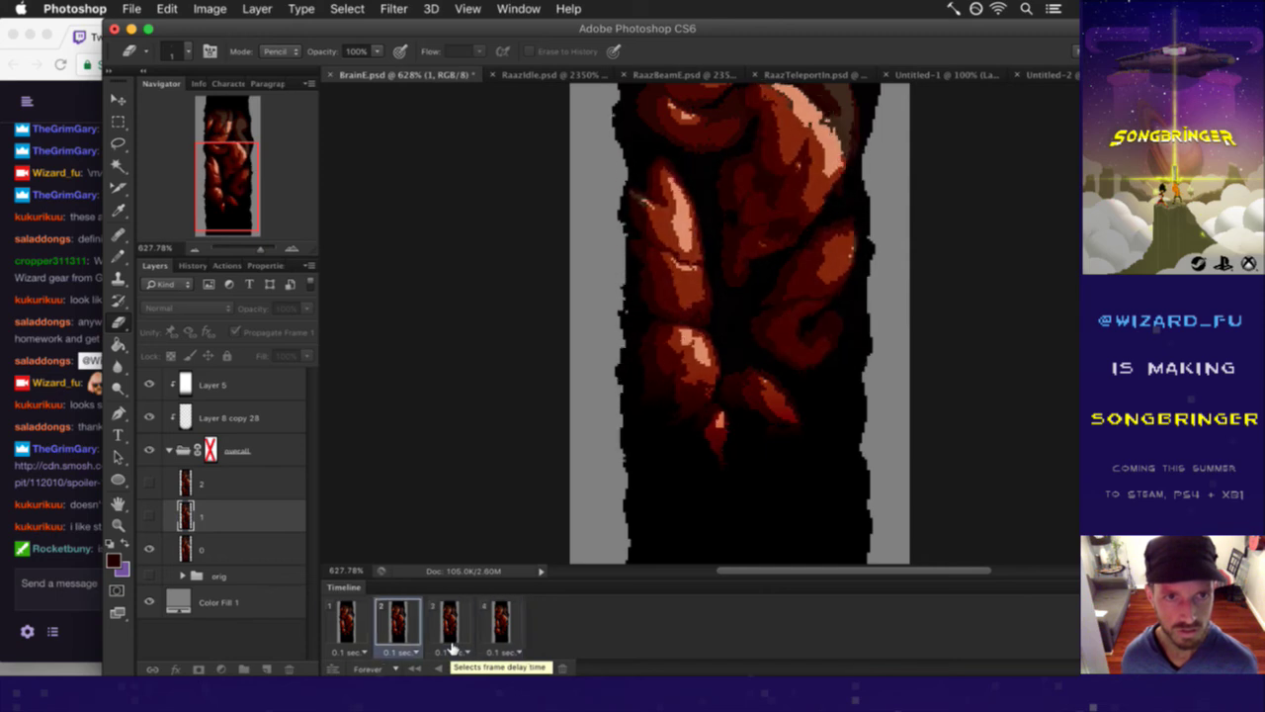
key(m)
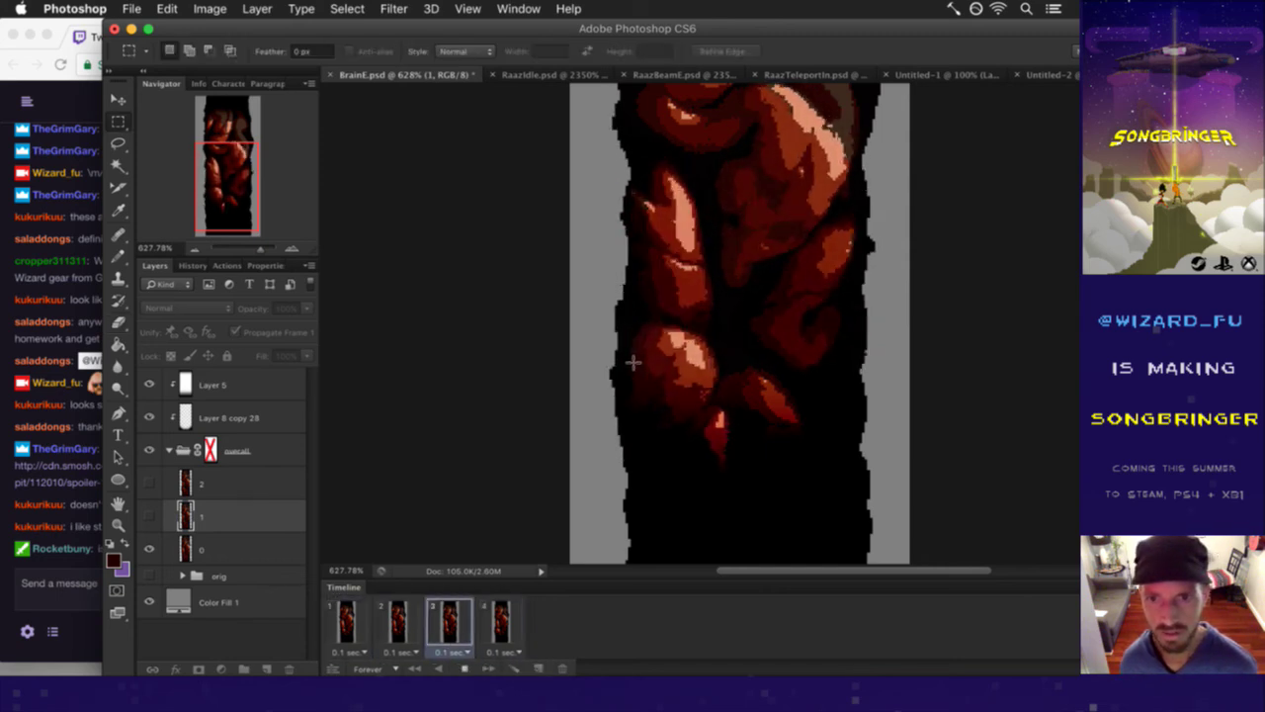
key(space)
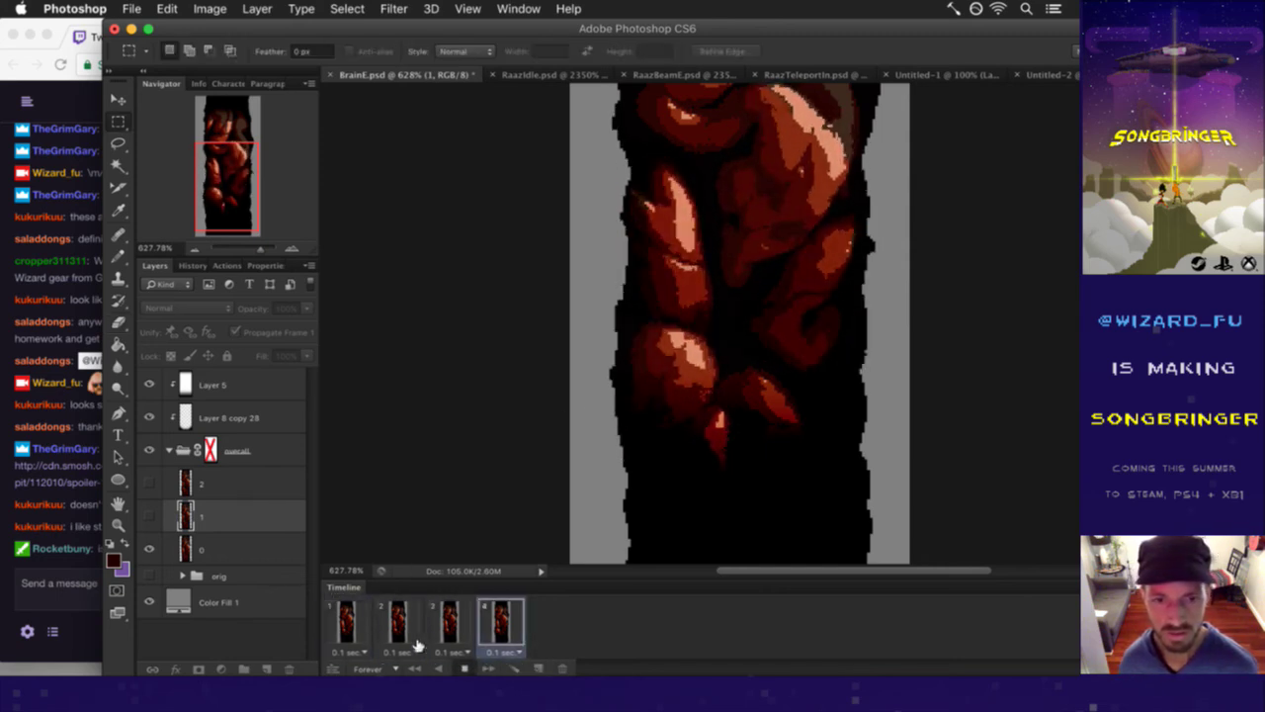
- In frame 1 on layer 0, lasso the small lobe above the black base and warp its upper-left part downward
click(350, 619)
click(185, 547)
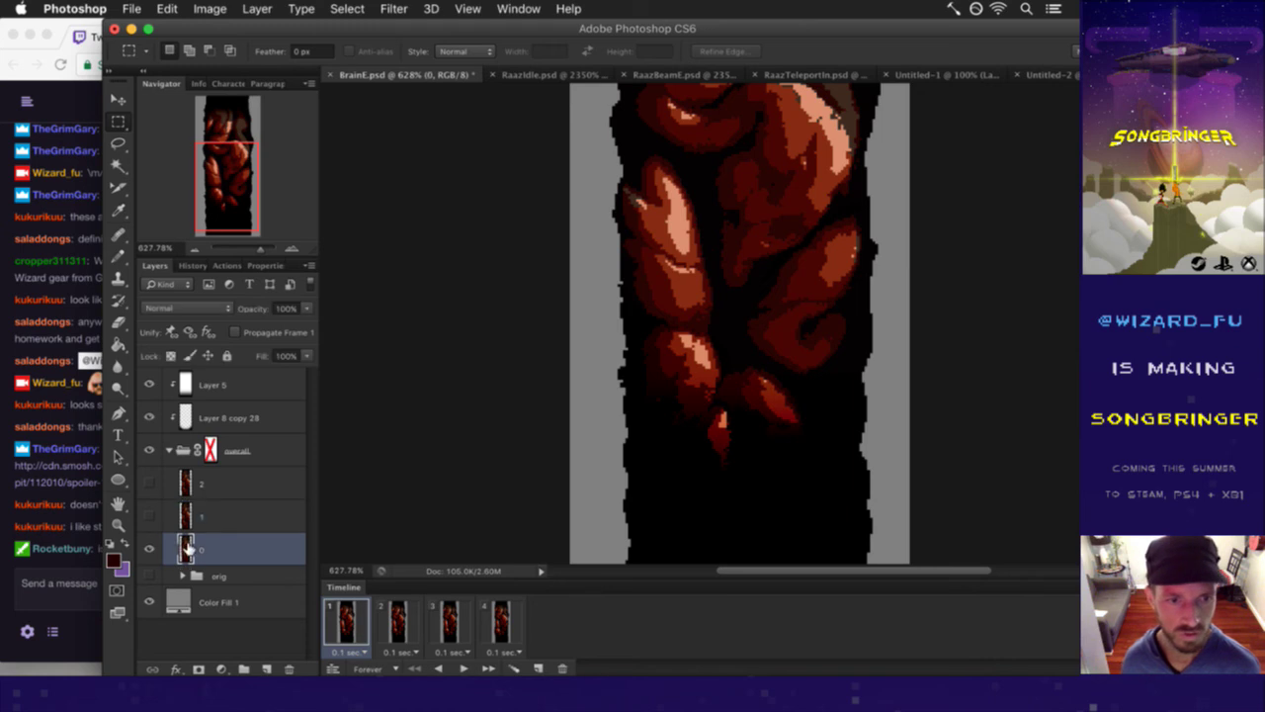
click(118, 144)
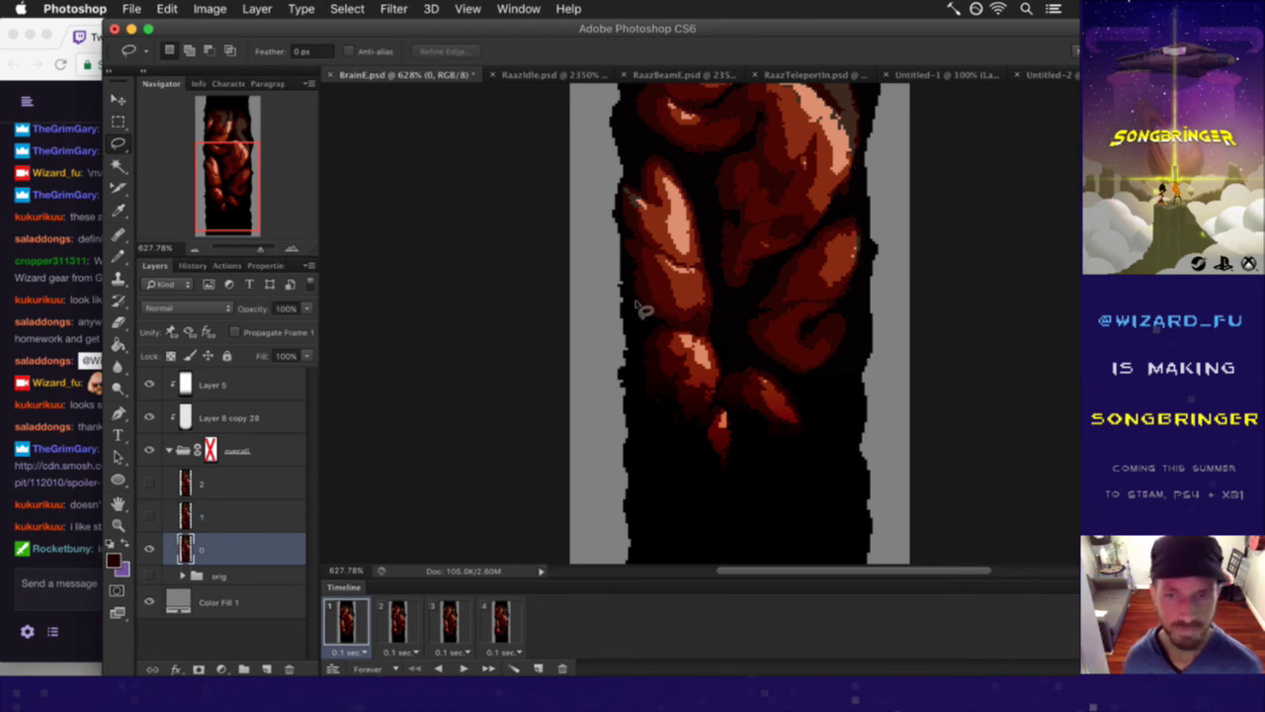
mouse_move(826, 410)
mouse_down()
mouse_move(775, 358)
mouse_move(734, 356)
mouse_move(720, 370)
mouse_move(725, 398)
mouse_move(783, 433)
mouse_move(827, 407)
mouse_up()
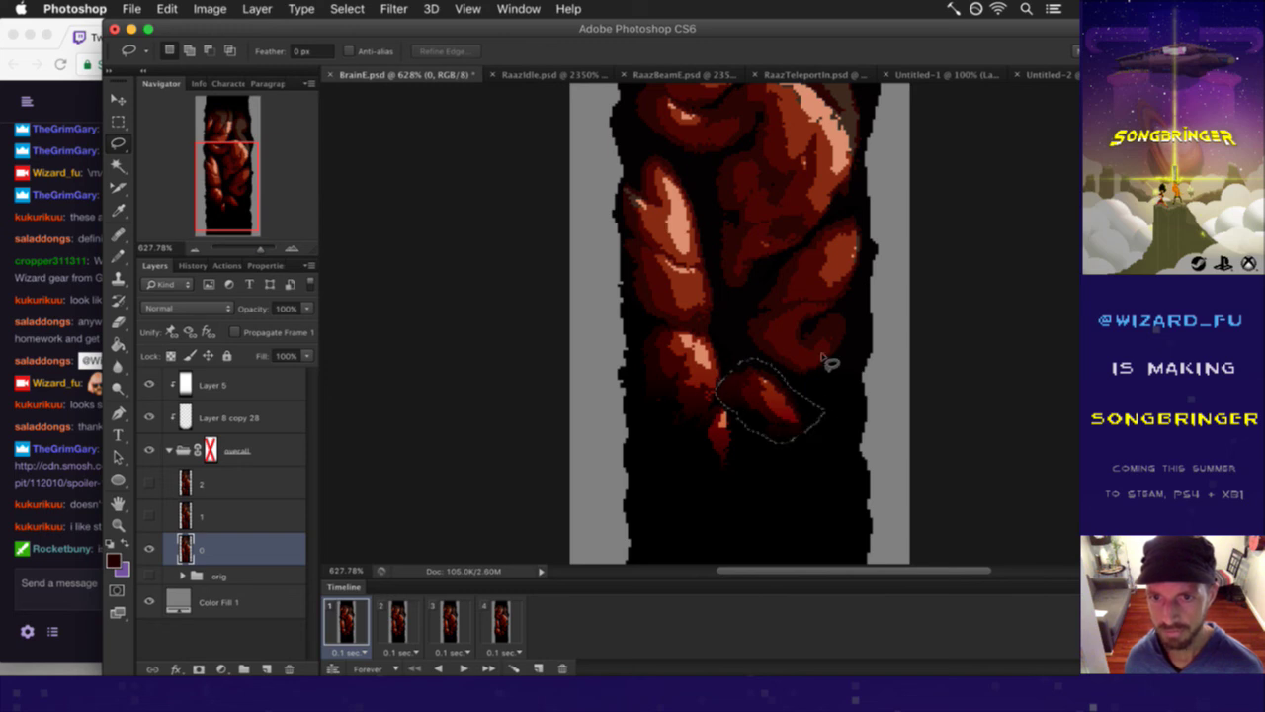
key(v)
click(824, 357)
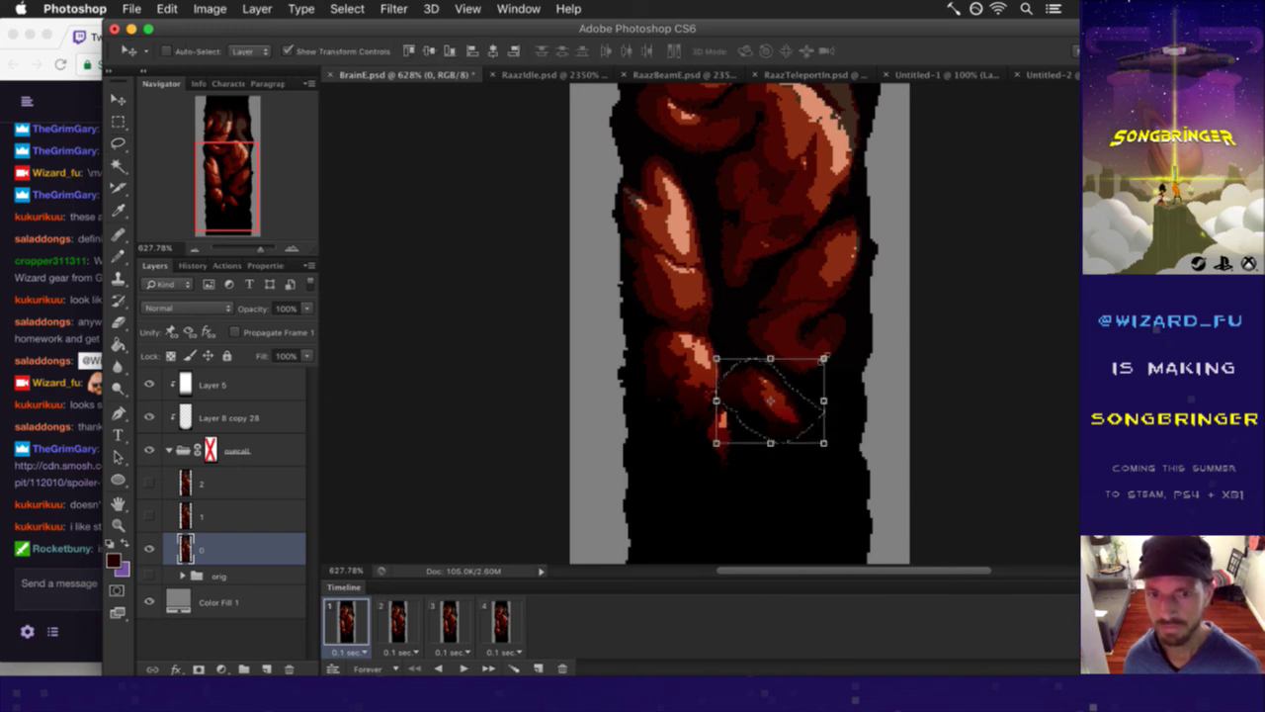
click(902, 51)
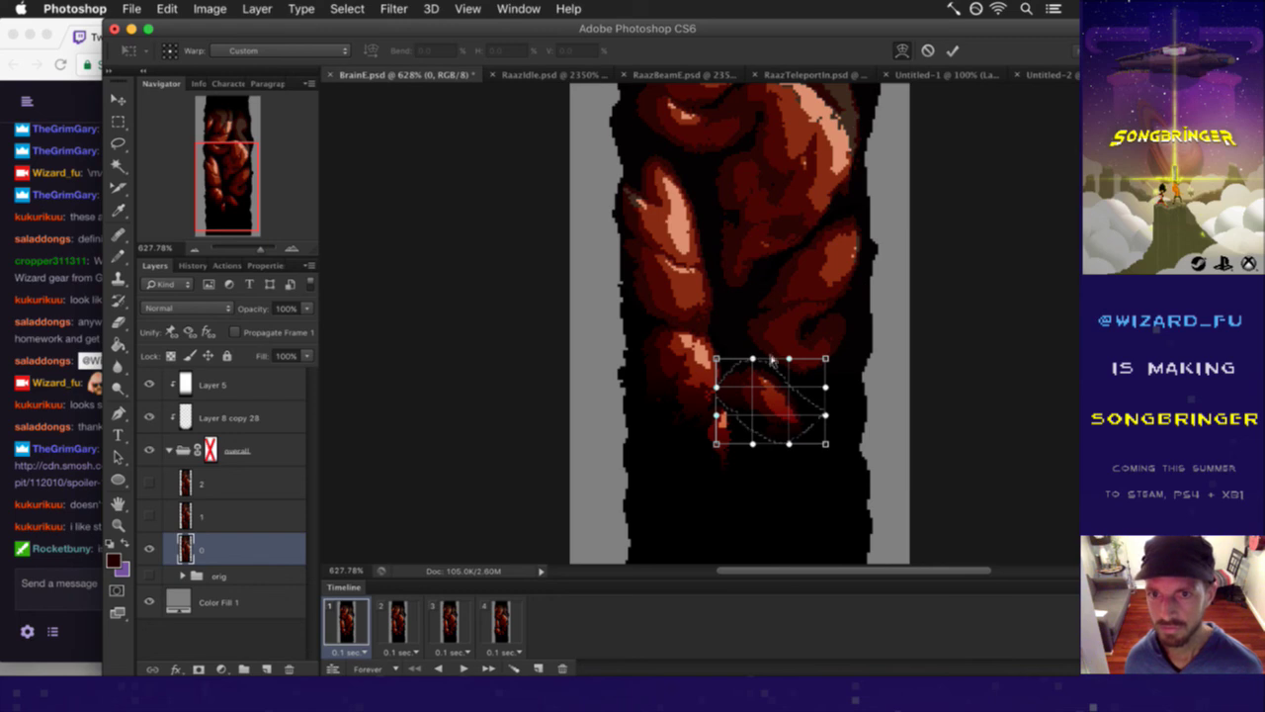
drag(759, 383, 758, 414)
click(952, 50)
- Fill the transparent gaps around the warped lobe on layer 0 with black using the Pencil, and save BrainE.psd
key(g)
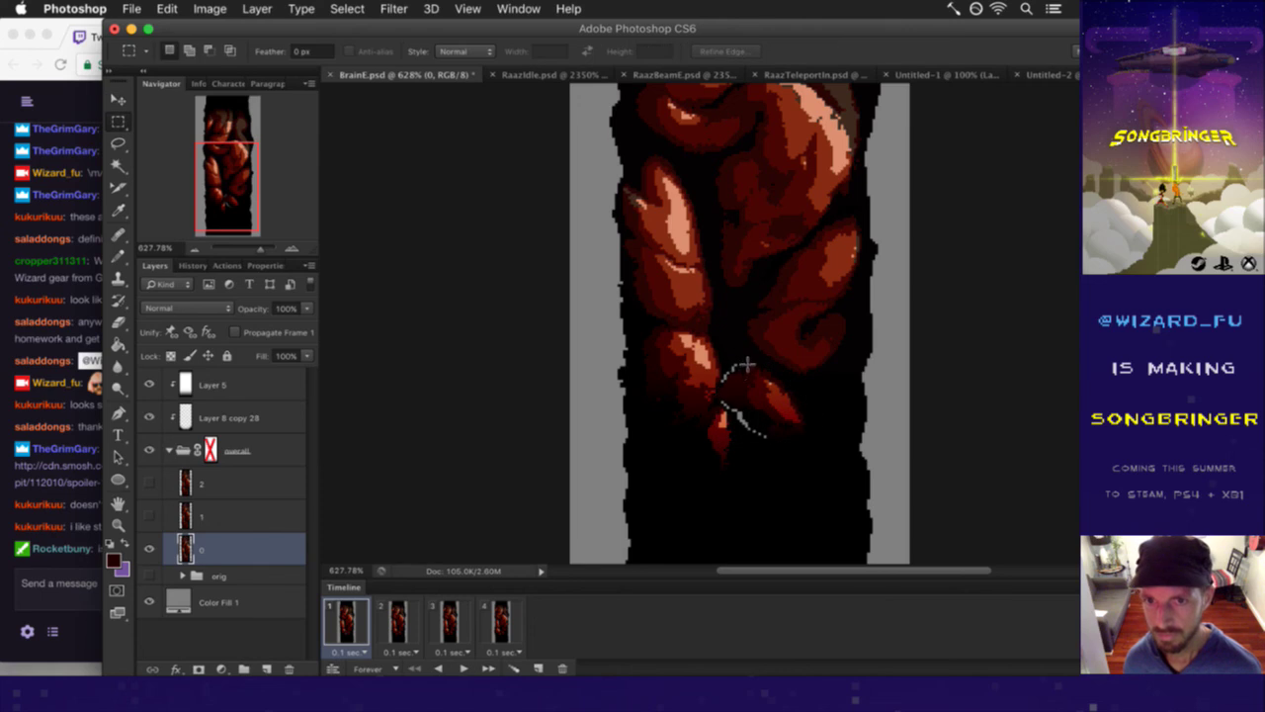
key(b)
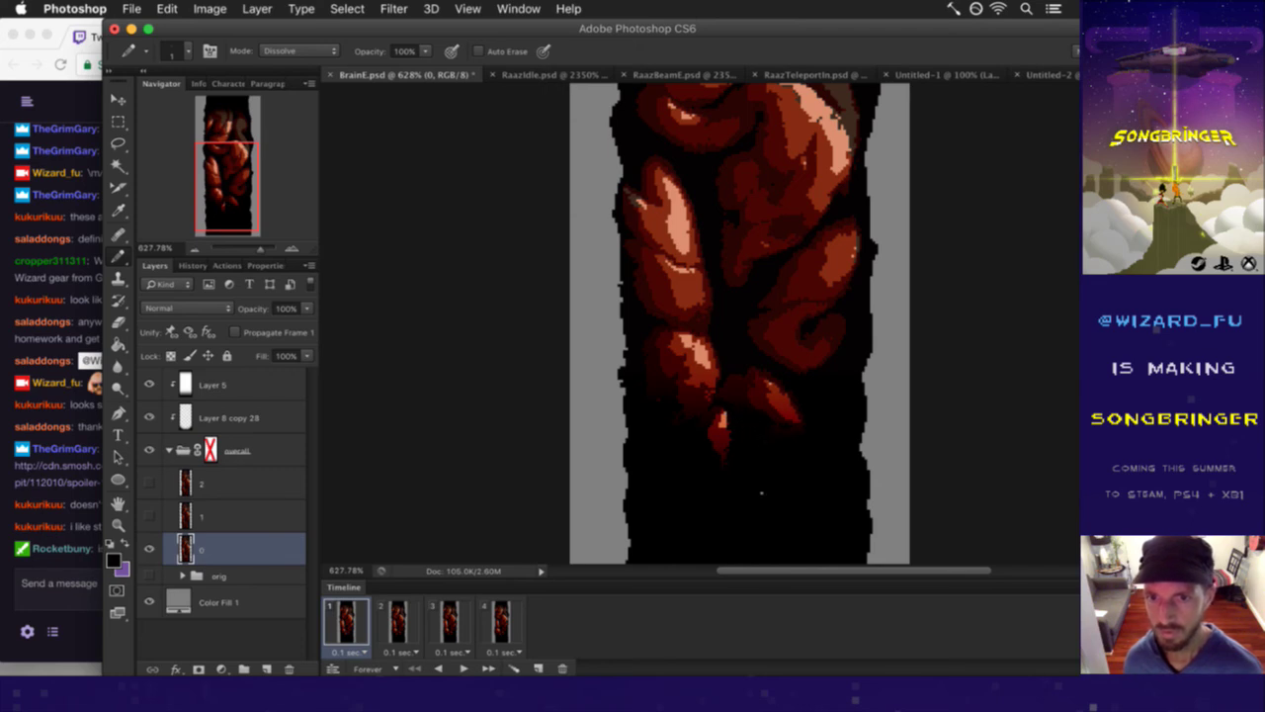
key(m)
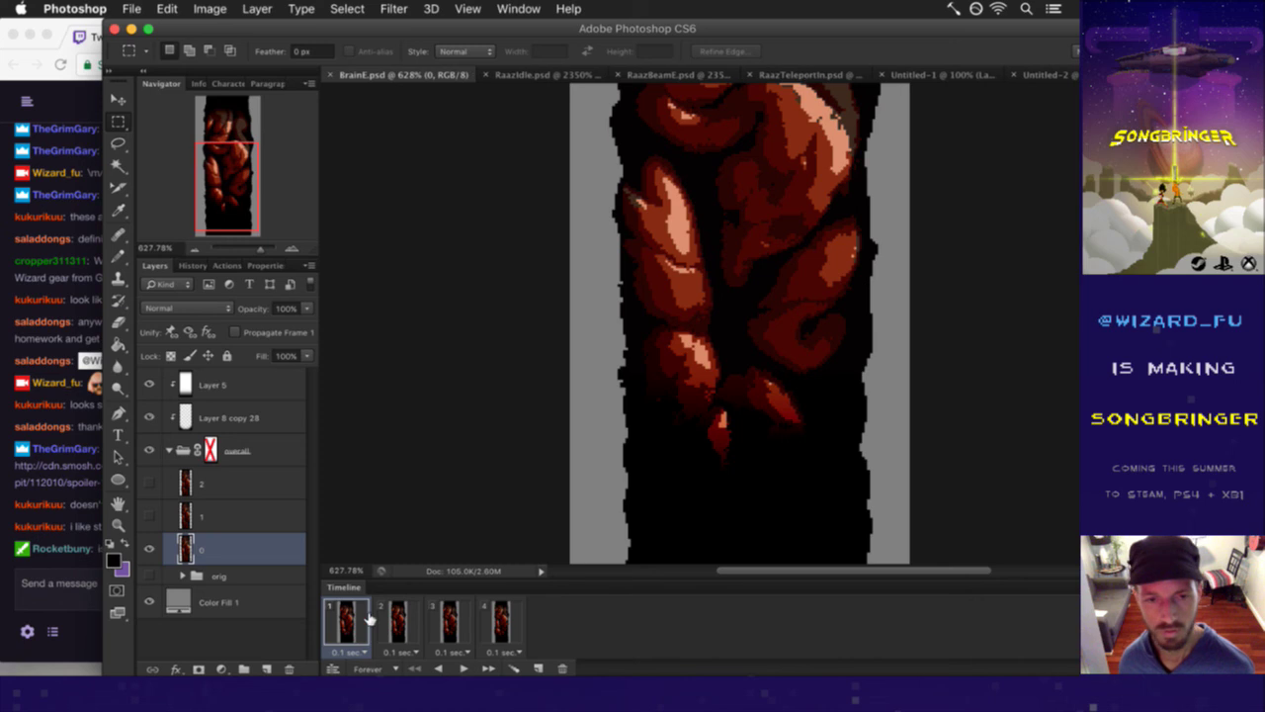
- In frame 4 on layer 2, lasso and warp the same small lower lobe, and touch up its edges with the Pencil
click(399, 621)
click(451, 618)
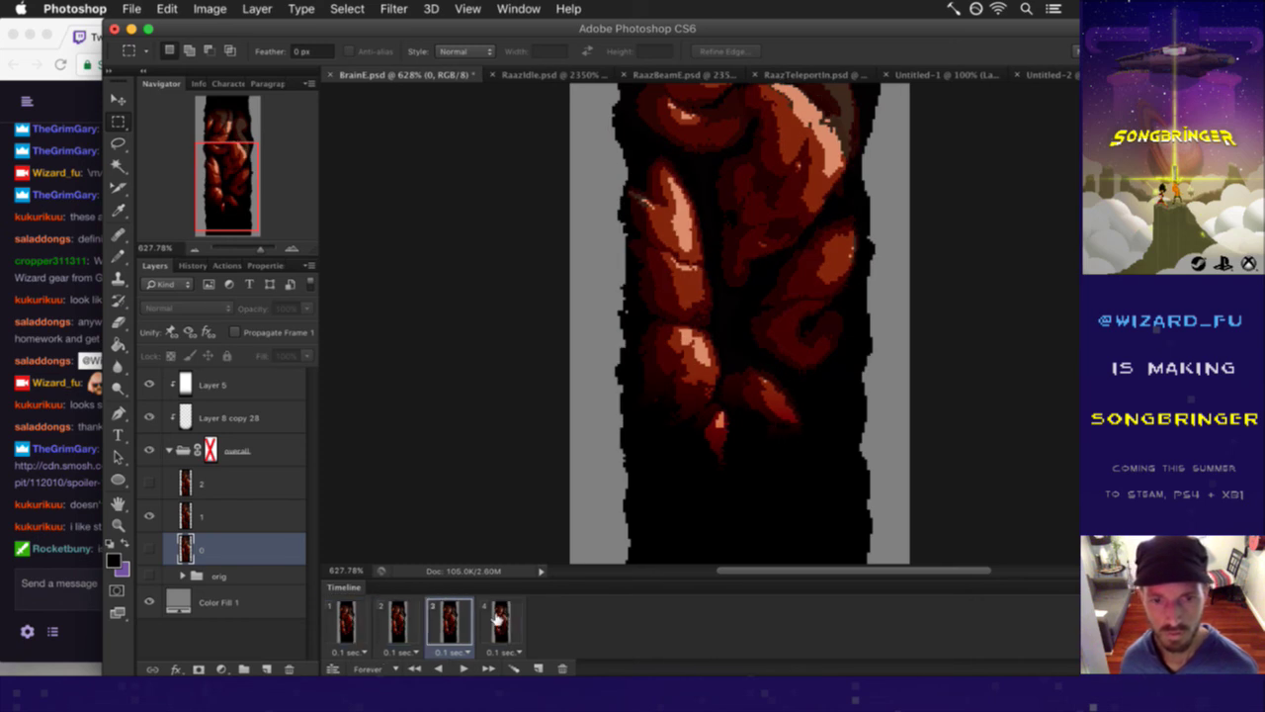
click(498, 619)
click(182, 486)
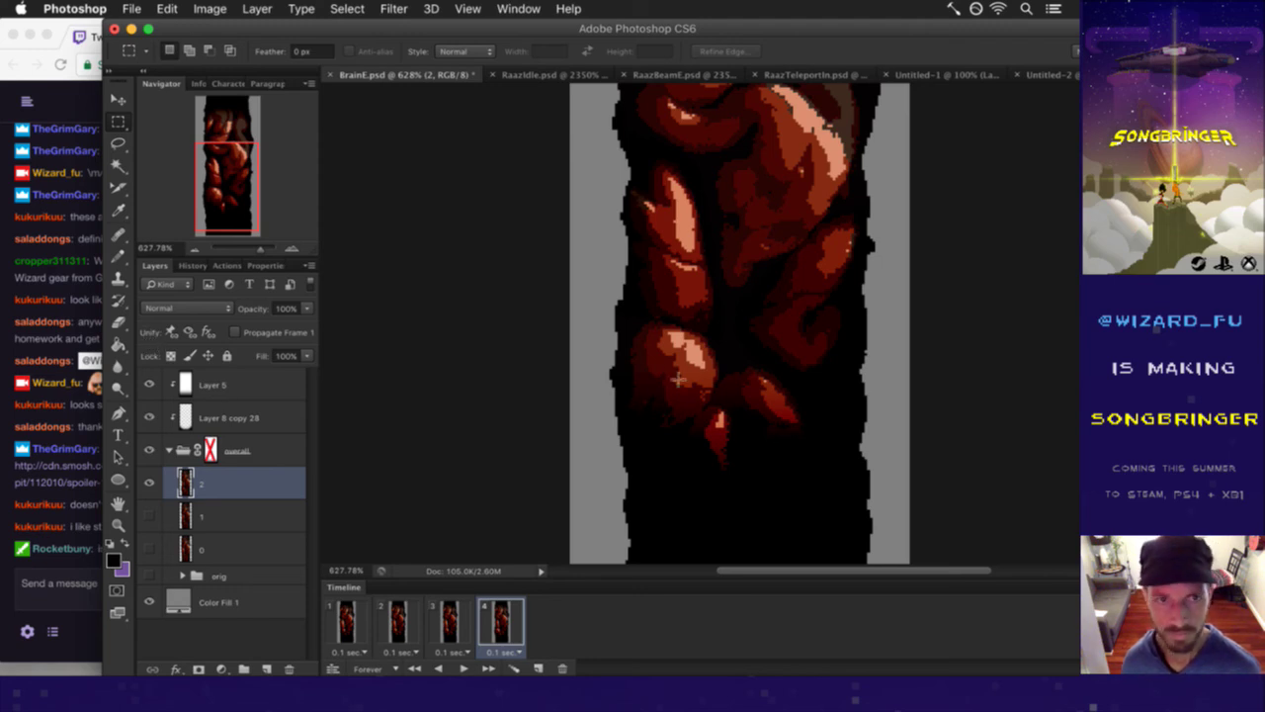
key(l)
mouse_move(820, 404)
mouse_down()
mouse_move(780, 361)
mouse_move(741, 370)
mouse_move(724, 393)
mouse_move(797, 441)
mouse_move(821, 402)
mouse_up()
key(v)
click(819, 404)
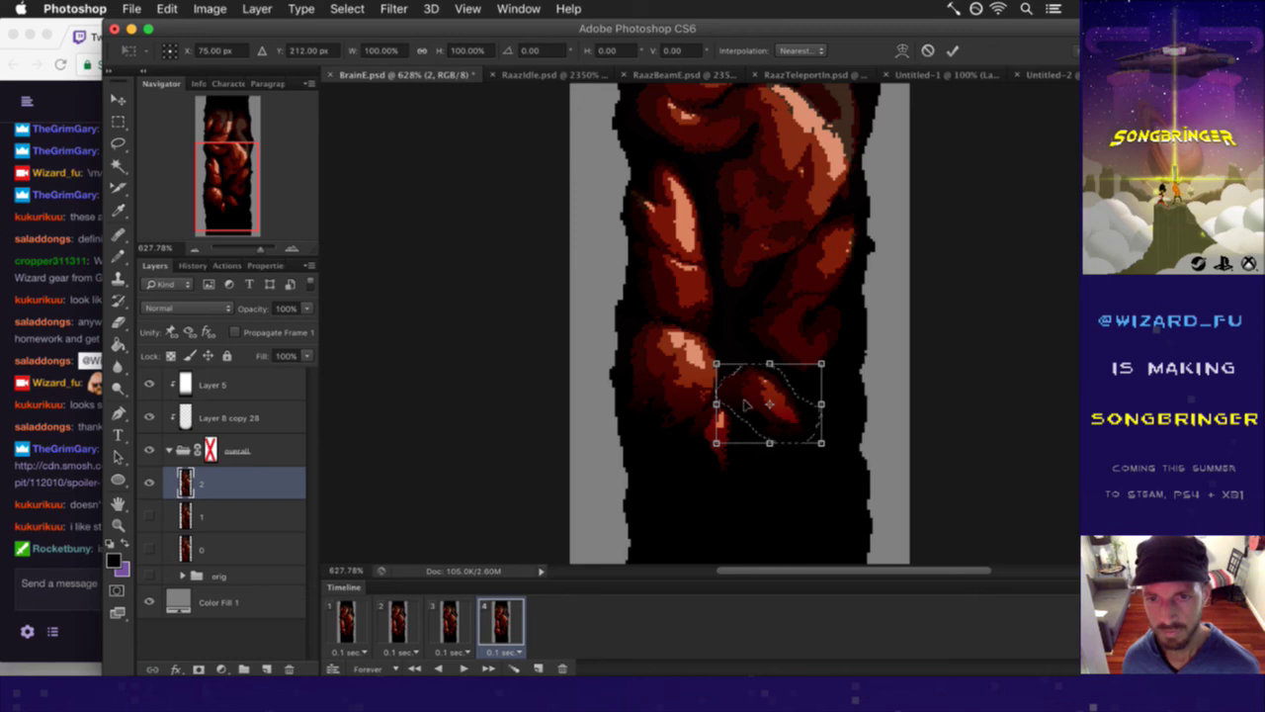
click(902, 51)
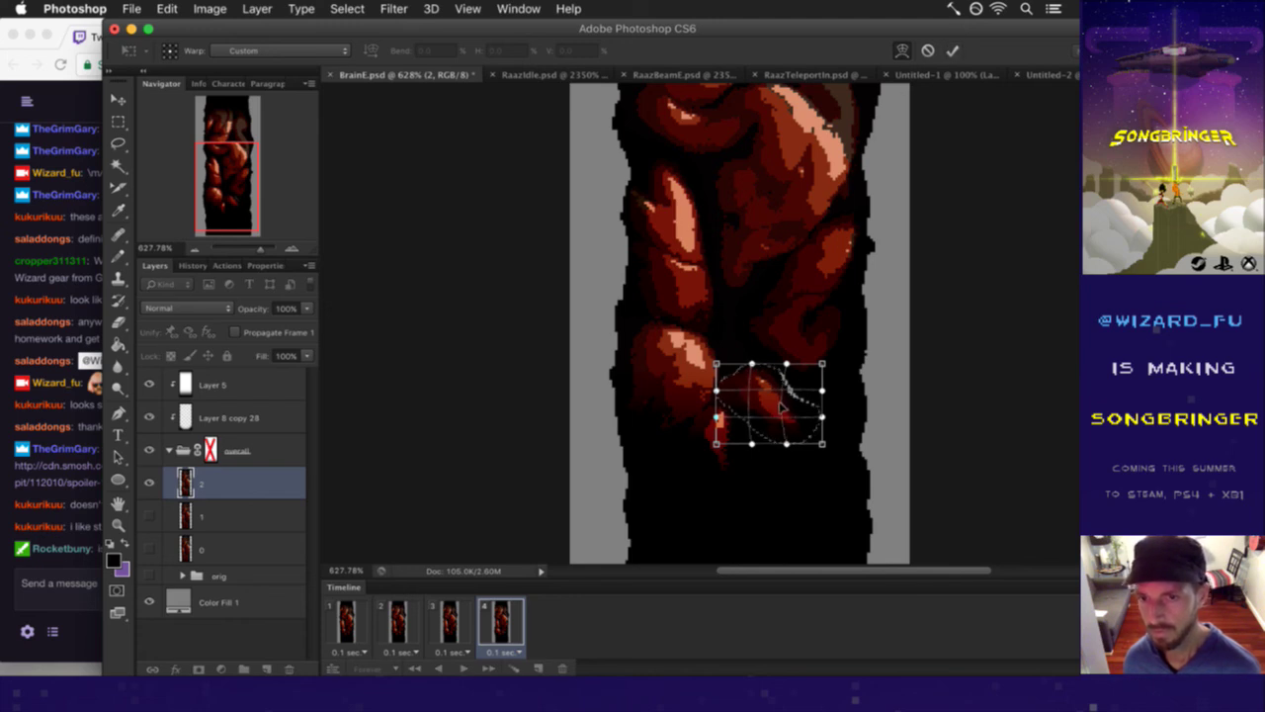
click(953, 50)
key(i)
key(b)
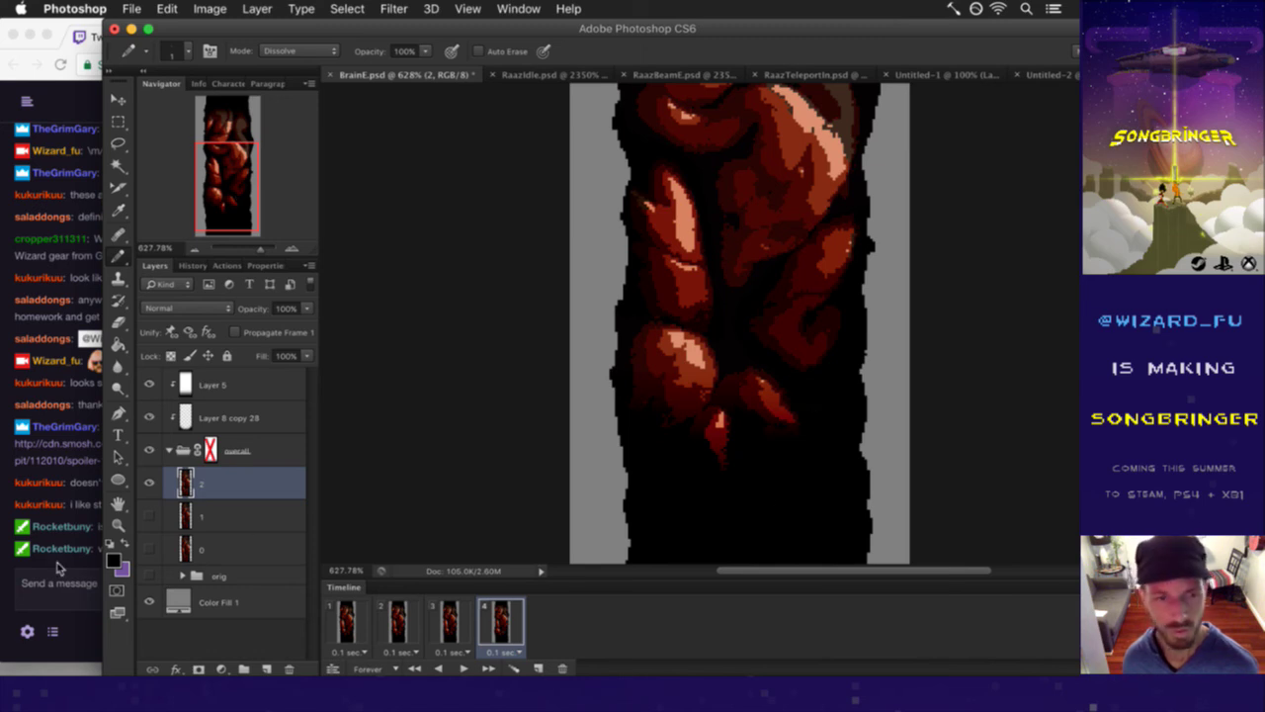
- Switch to the Twitch chat, read the viewers' messages about Java and Javascript, and return to Photoshop
click(87, 566)
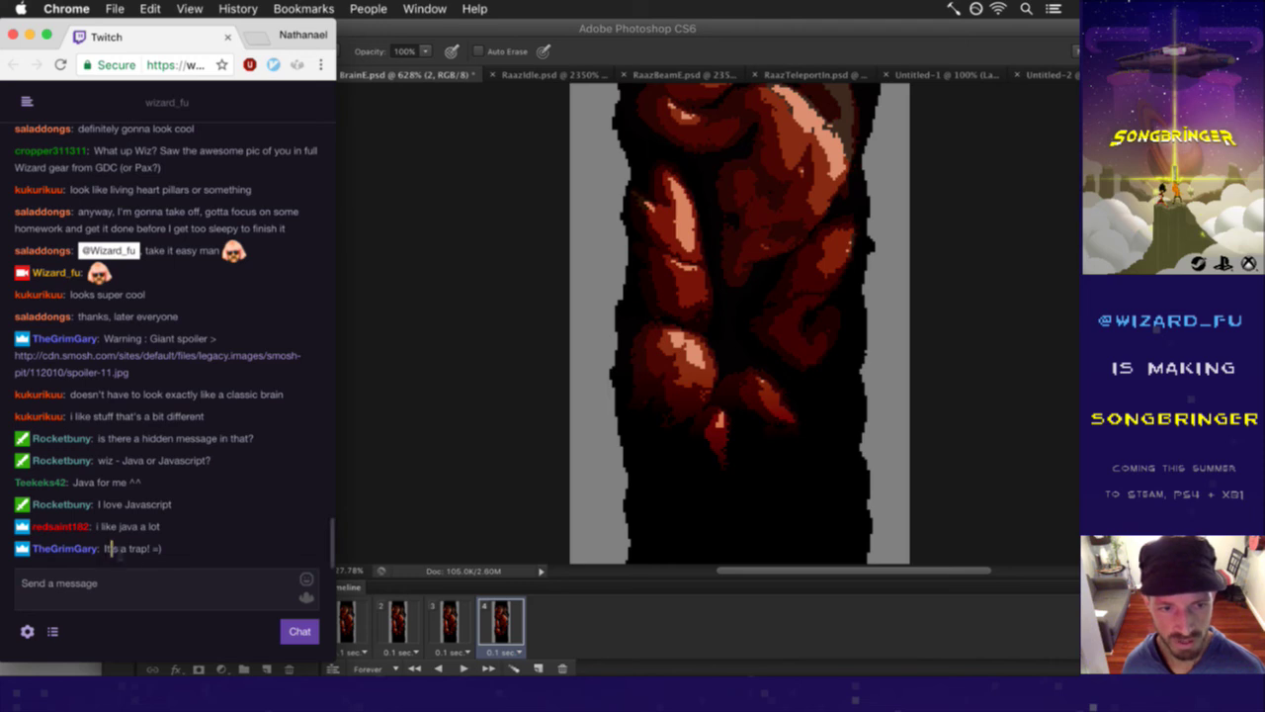
click(466, 470)
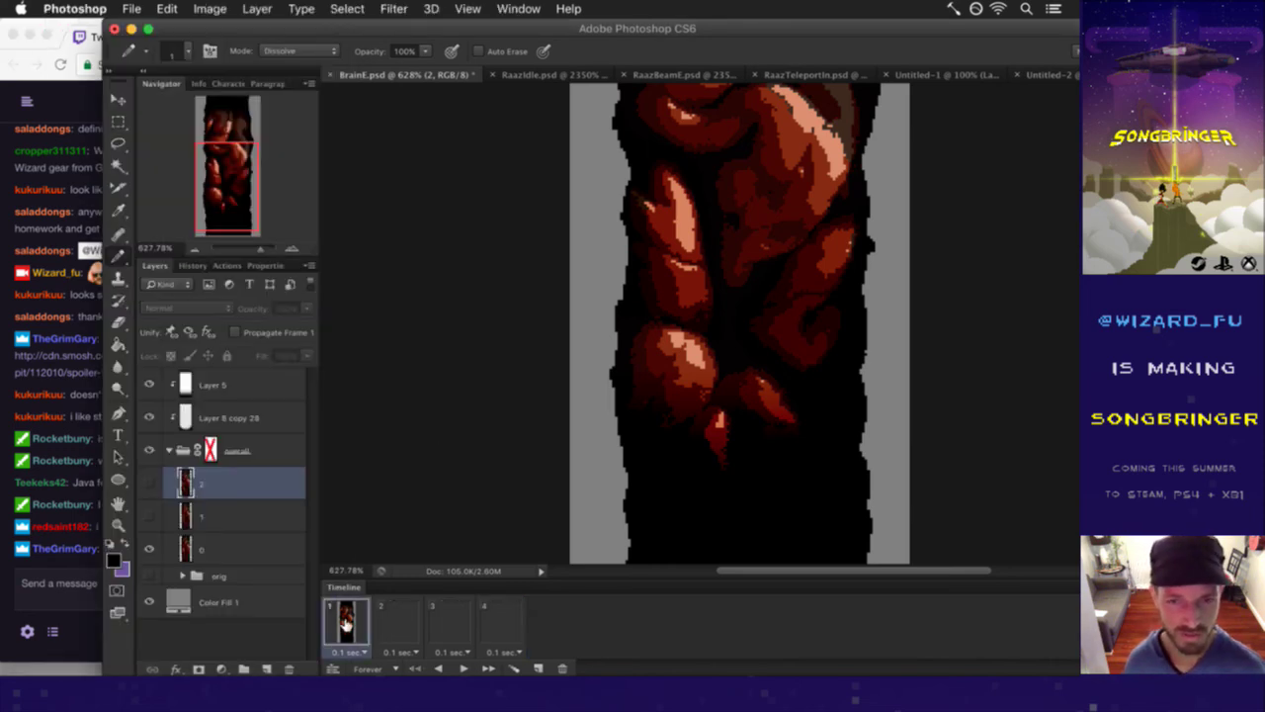
- Compare the four frames one by one and play the animation to review the reshaped small lobe
click(400, 622)
click(450, 620)
click(496, 618)
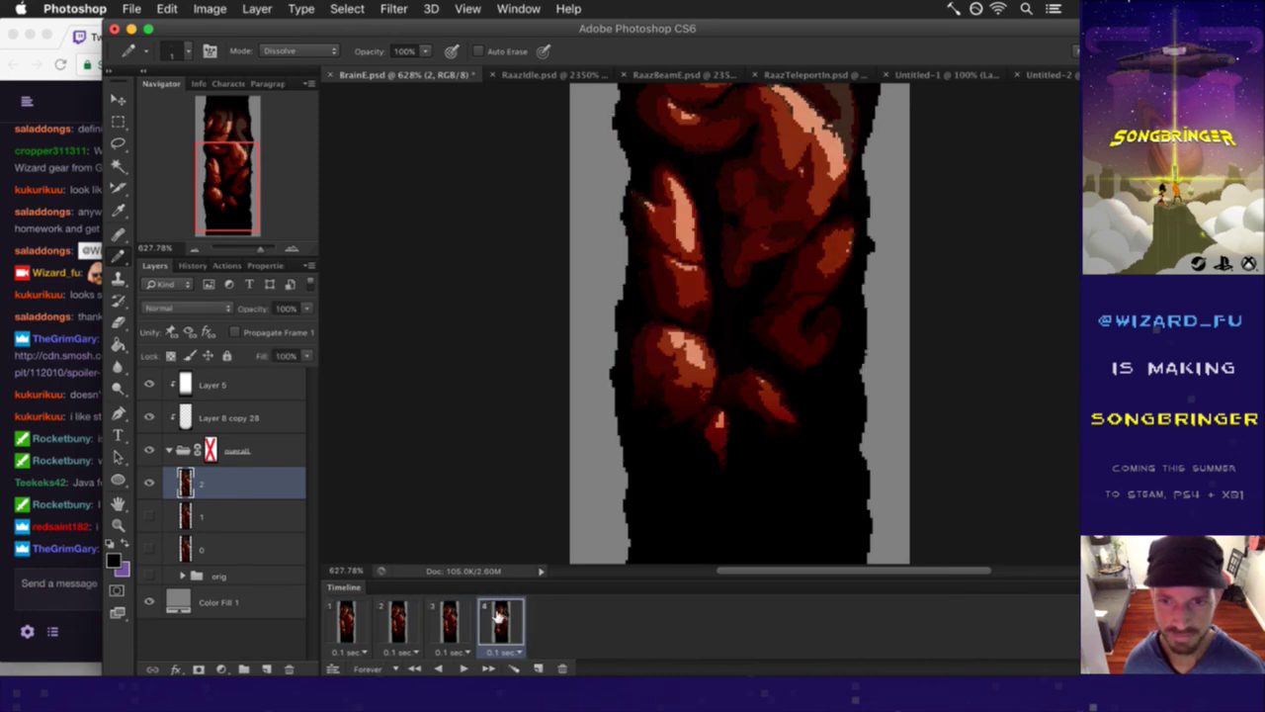
click(348, 618)
click(462, 669)
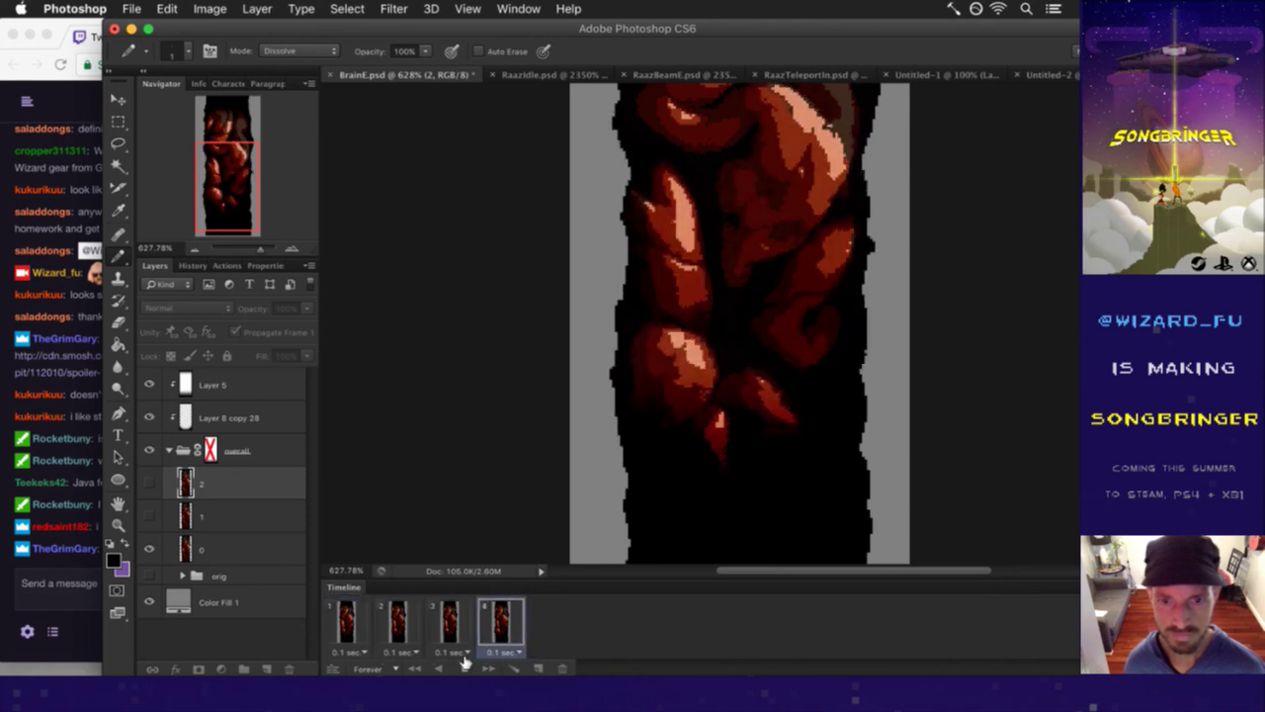
click(464, 668)
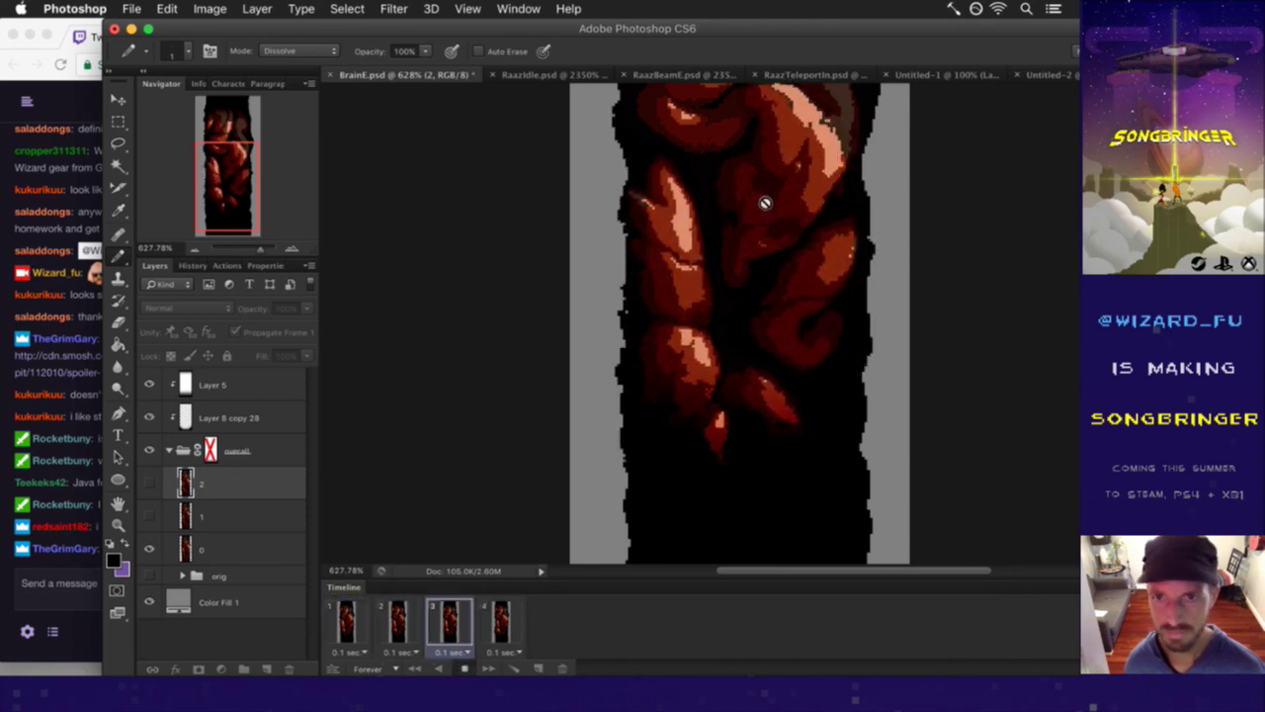
- Play the animation from the first frame to review the upper brain lobes, stop it, and select frame 2
drag(781, 193, 768, 361)
drag(774, 306, 770, 326)
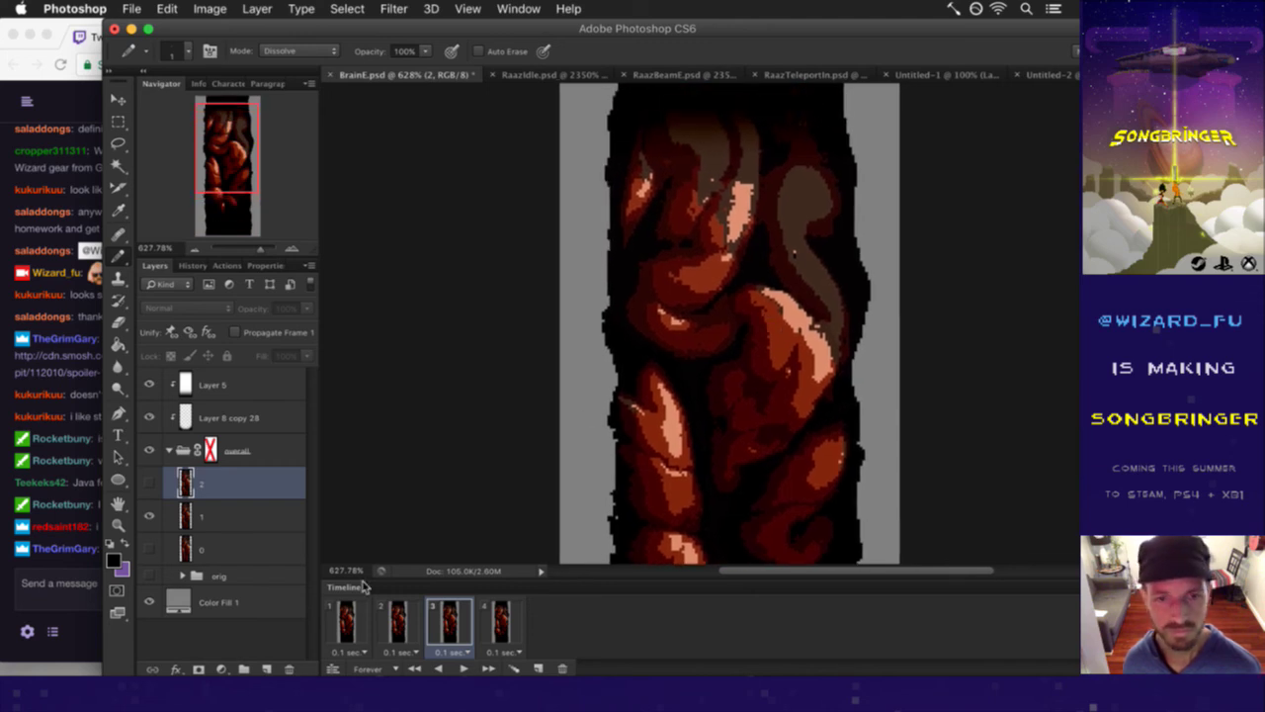
click(414, 668)
click(473, 669)
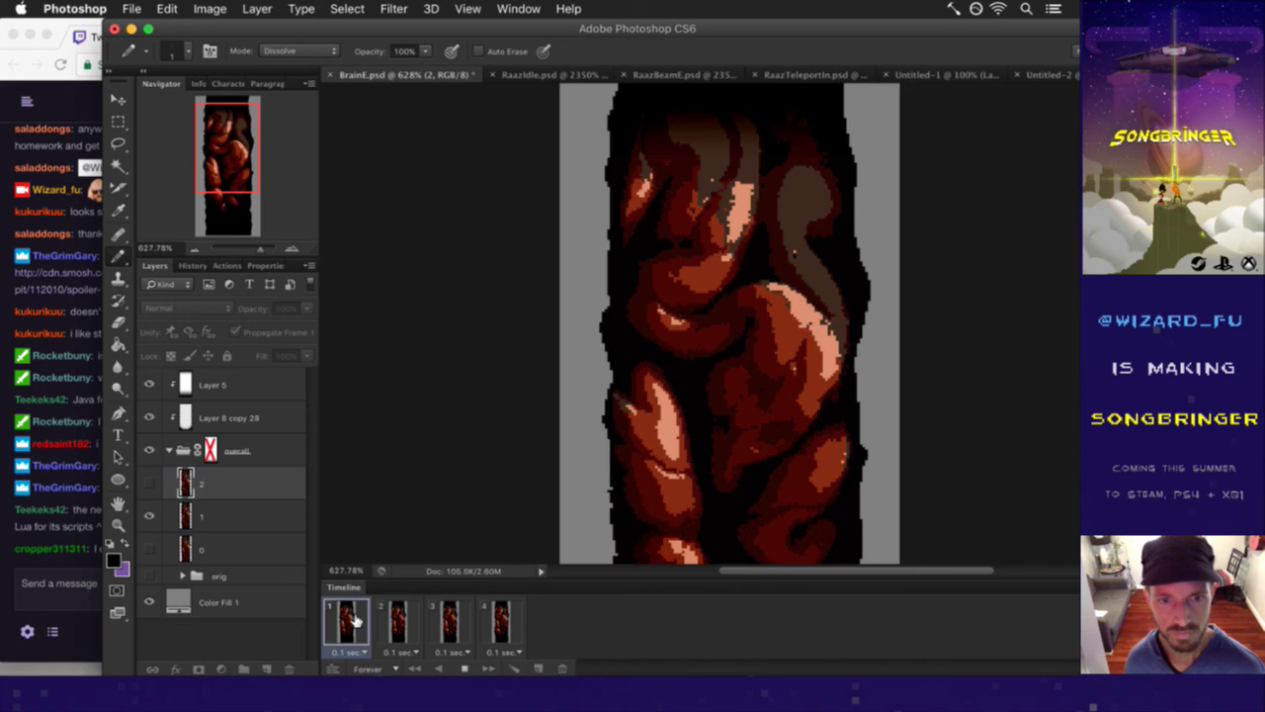
click(466, 668)
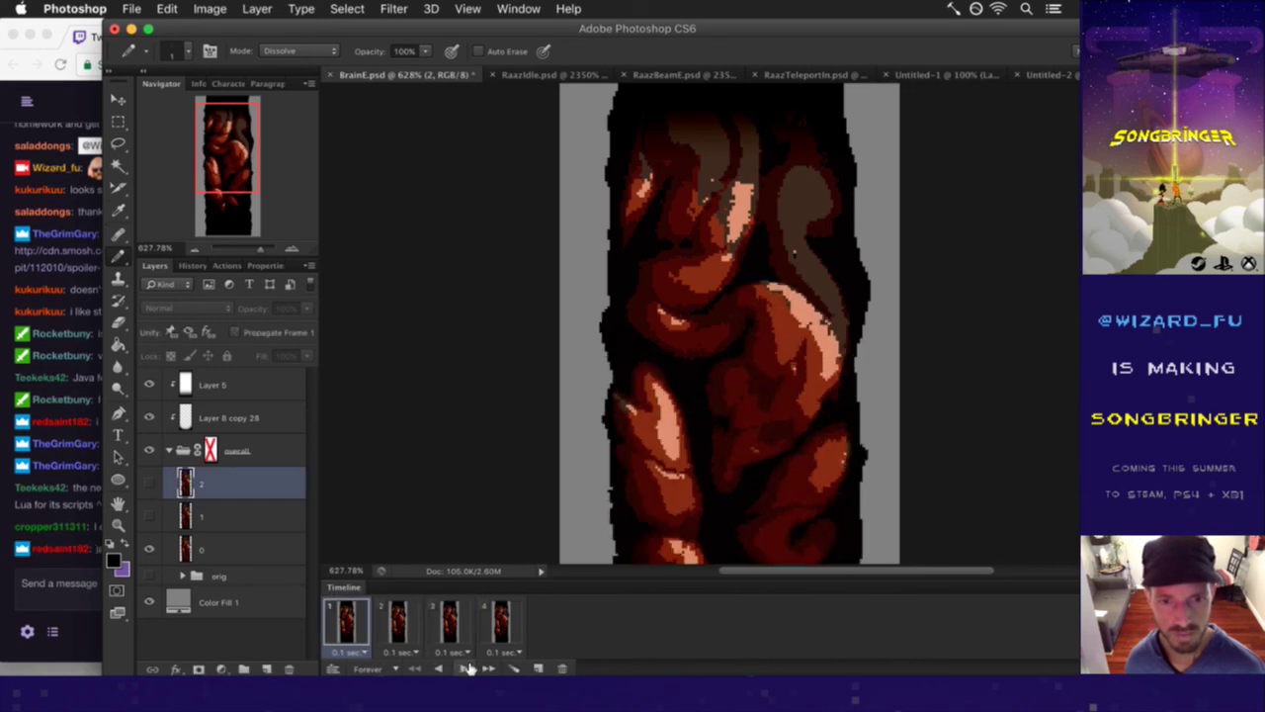
click(401, 621)
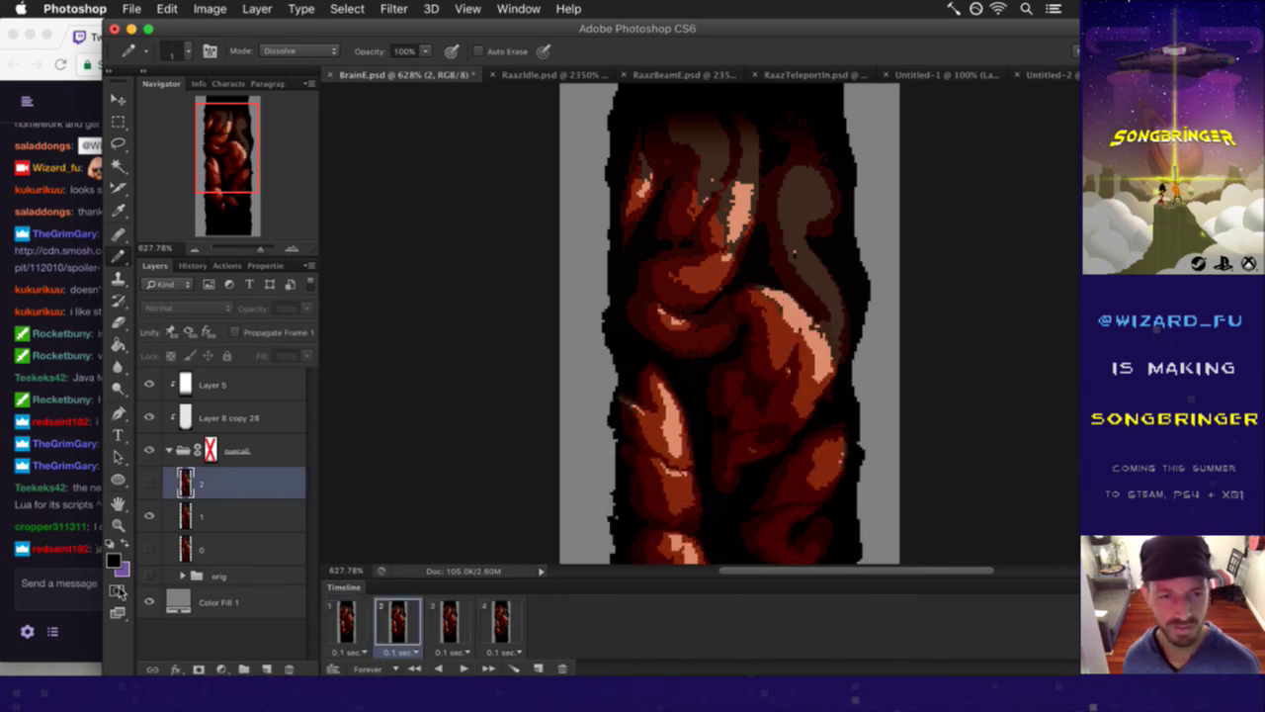
- Switch to the Twitch chat and read the newest messages about engines, c# and Java's garbage collector
click(77, 512)
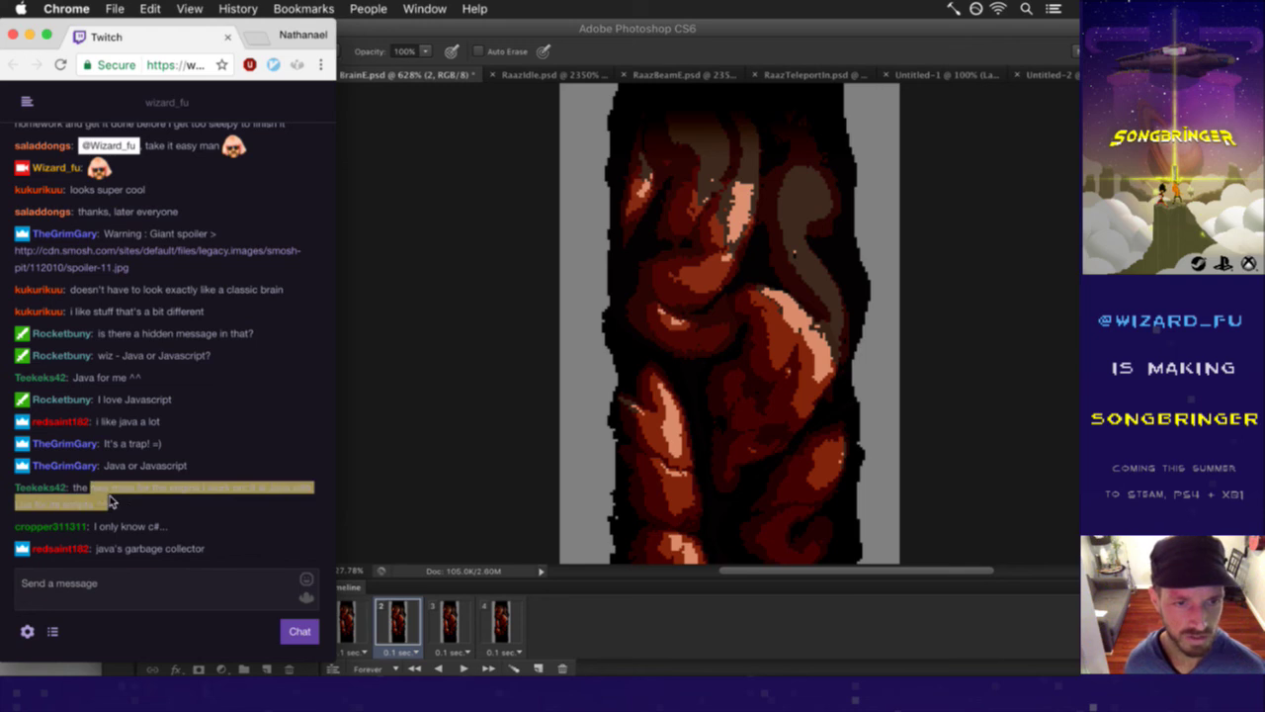
drag(121, 528, 163, 526)
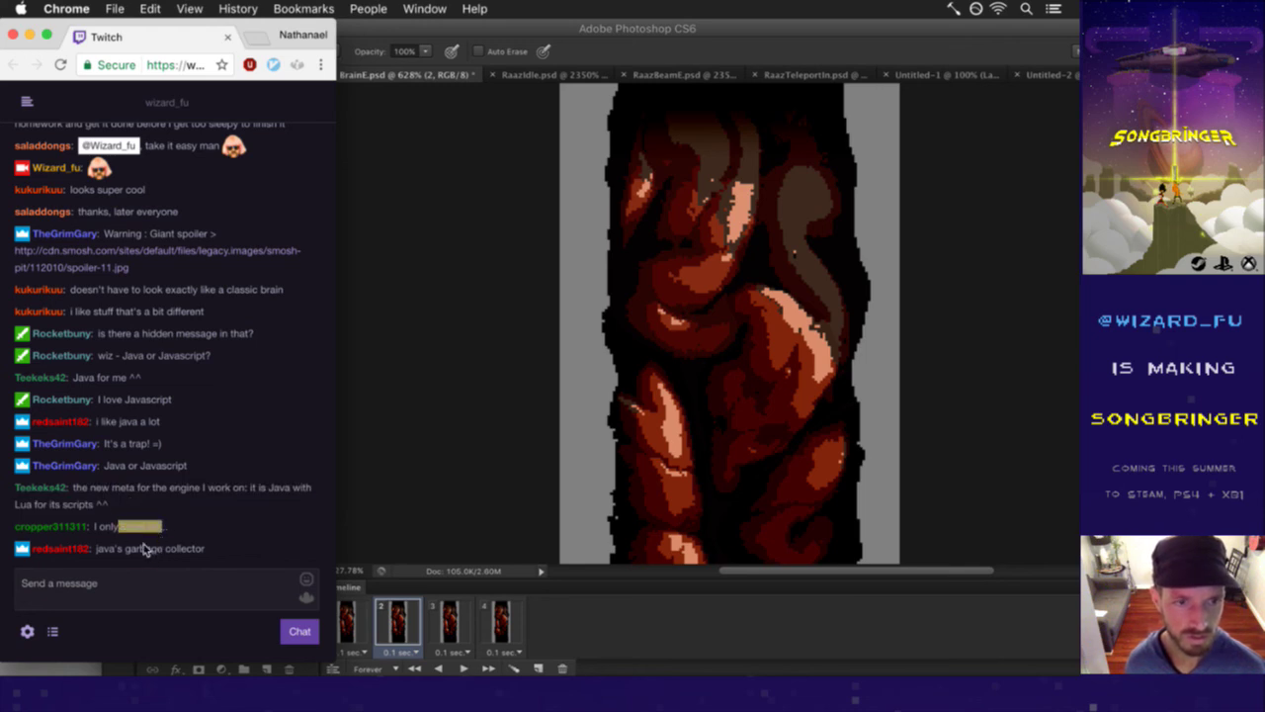
drag(99, 549, 190, 552)
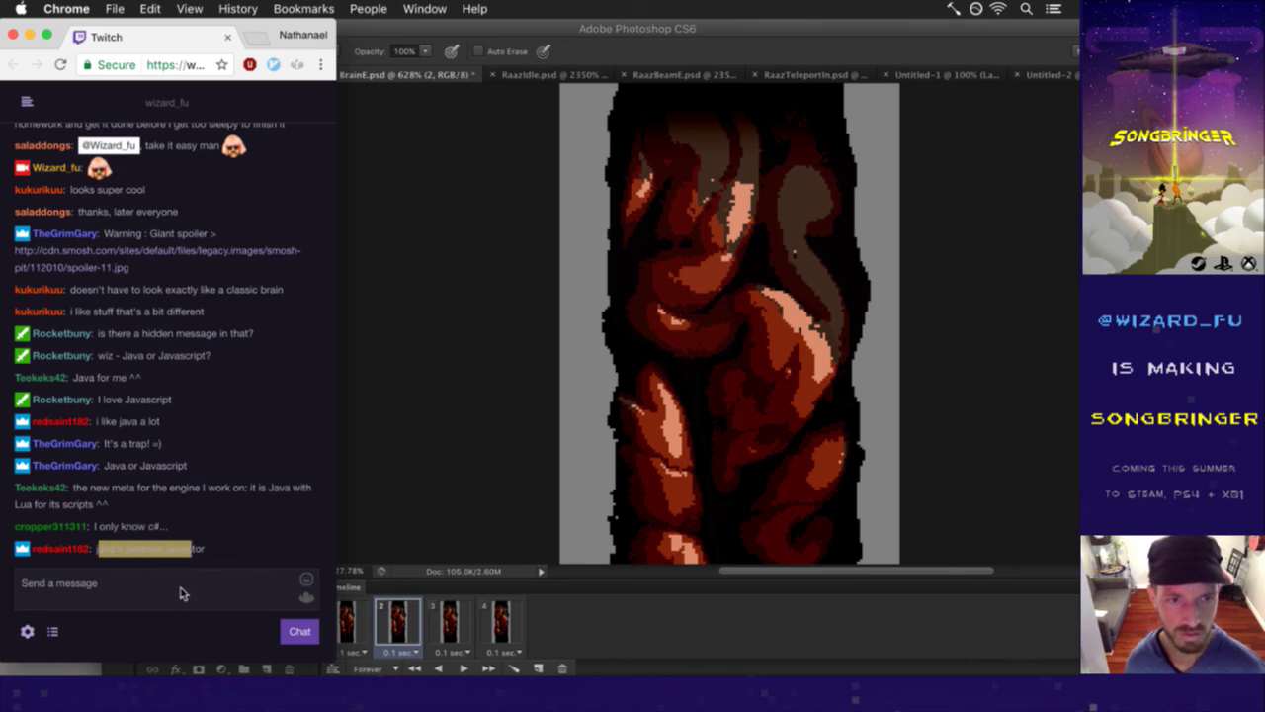
drag(118, 456, 192, 465)
click(192, 464)
- Return to Photoshop, lasso the small curled lobe below the upper lobes on layer 1, and warp it for frame 2
click(802, 50)
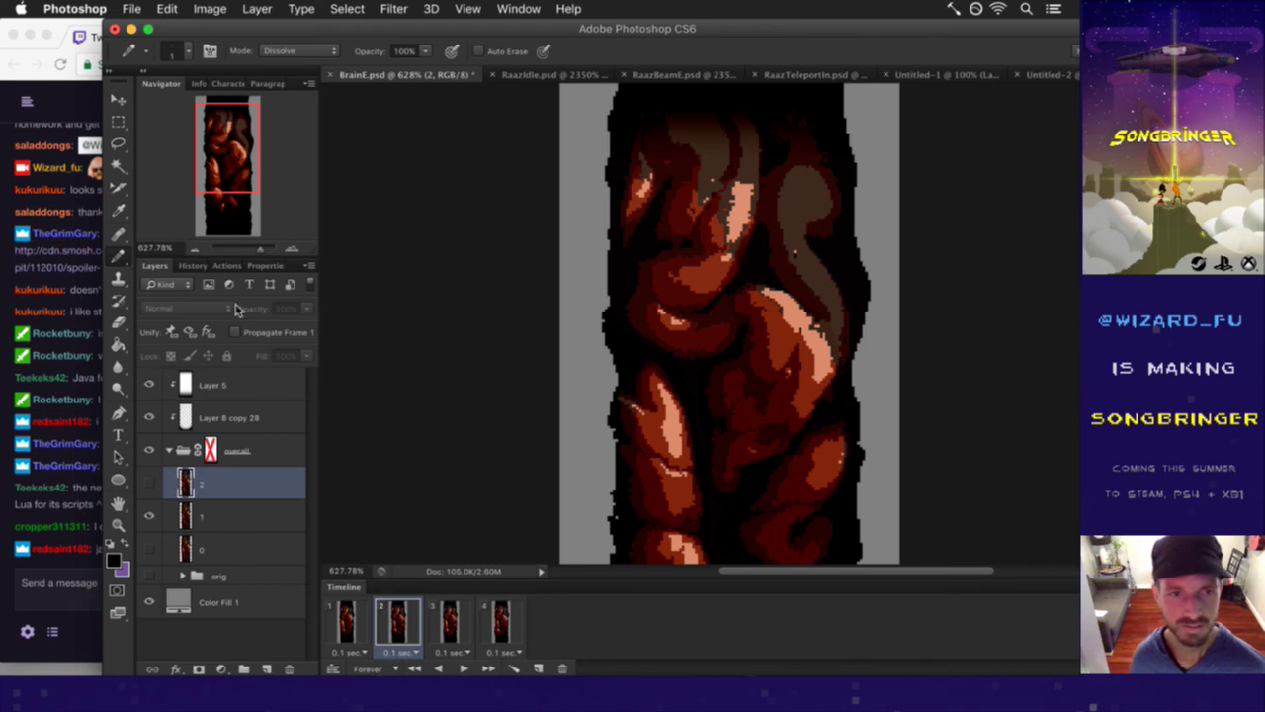
click(219, 515)
click(118, 143)
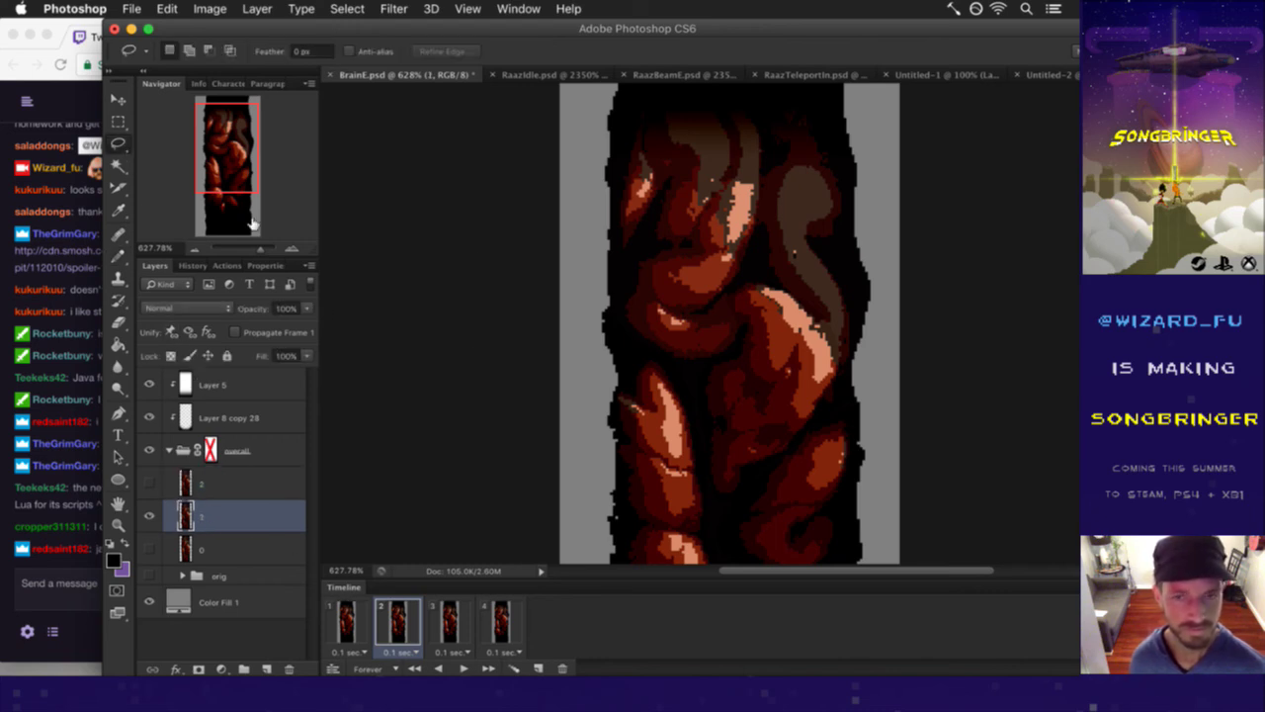
mouse_move(626, 277)
mouse_down()
mouse_move(675, 299)
mouse_move(719, 288)
mouse_move(738, 326)
mouse_move(725, 347)
mouse_move(677, 353)
mouse_move(624, 323)
mouse_move(628, 276)
mouse_up()
key(v)
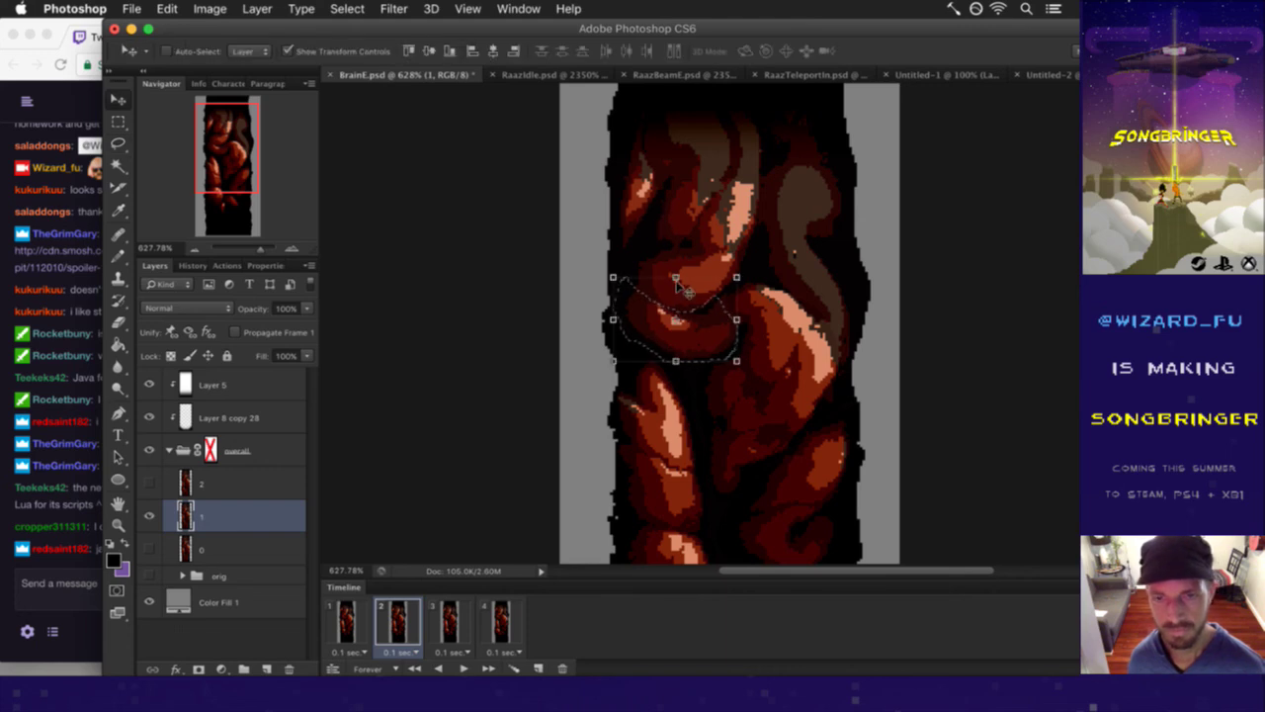
key(super+t)
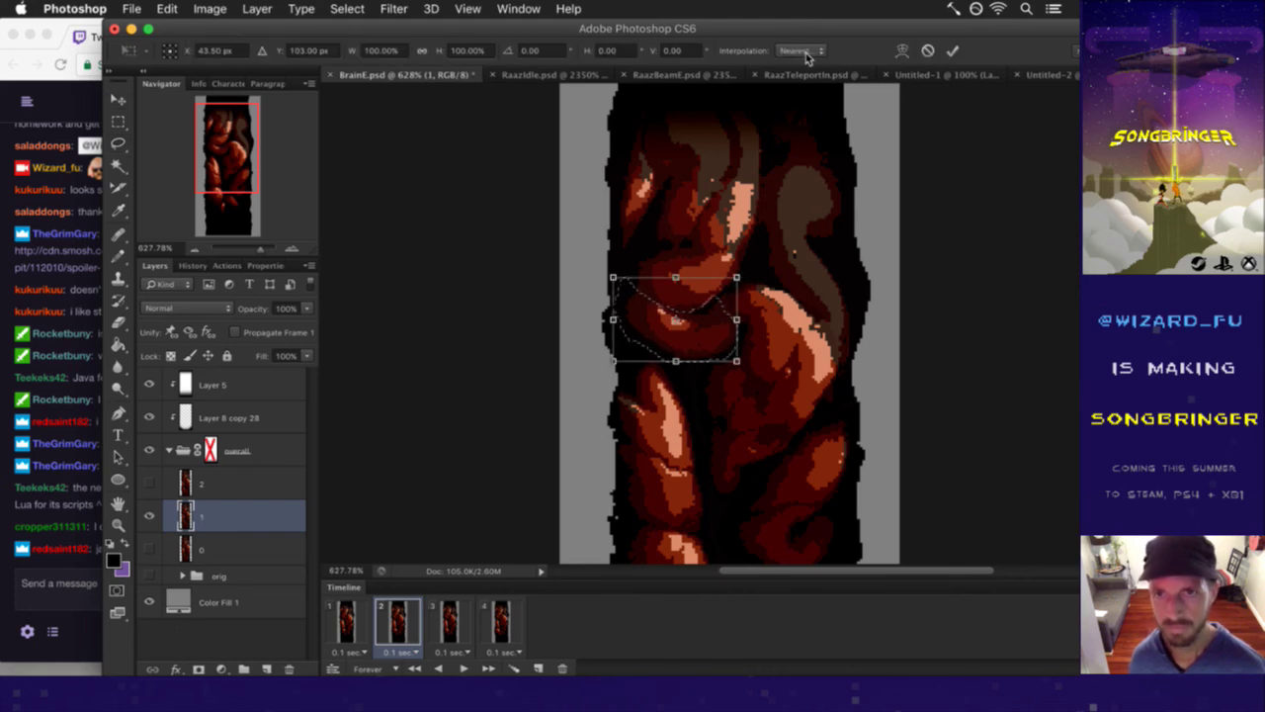
click(901, 51)
drag(652, 326, 699, 308)
click(952, 50)
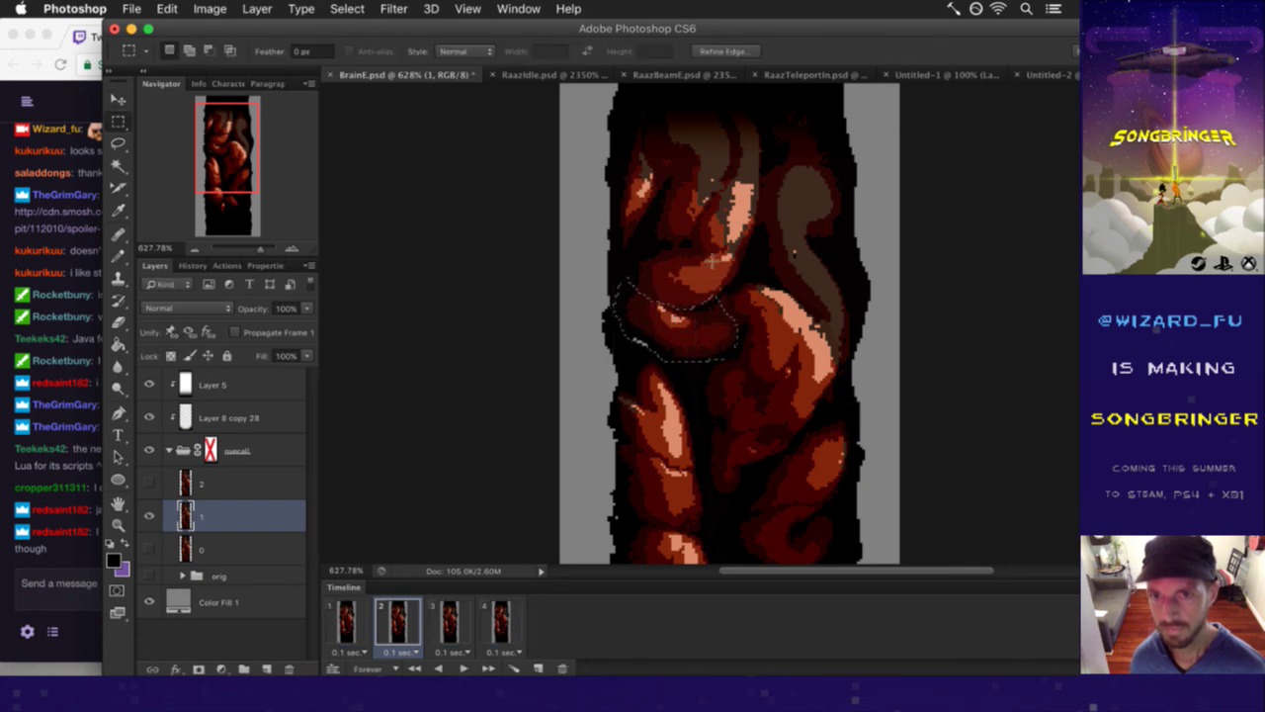
key(b)
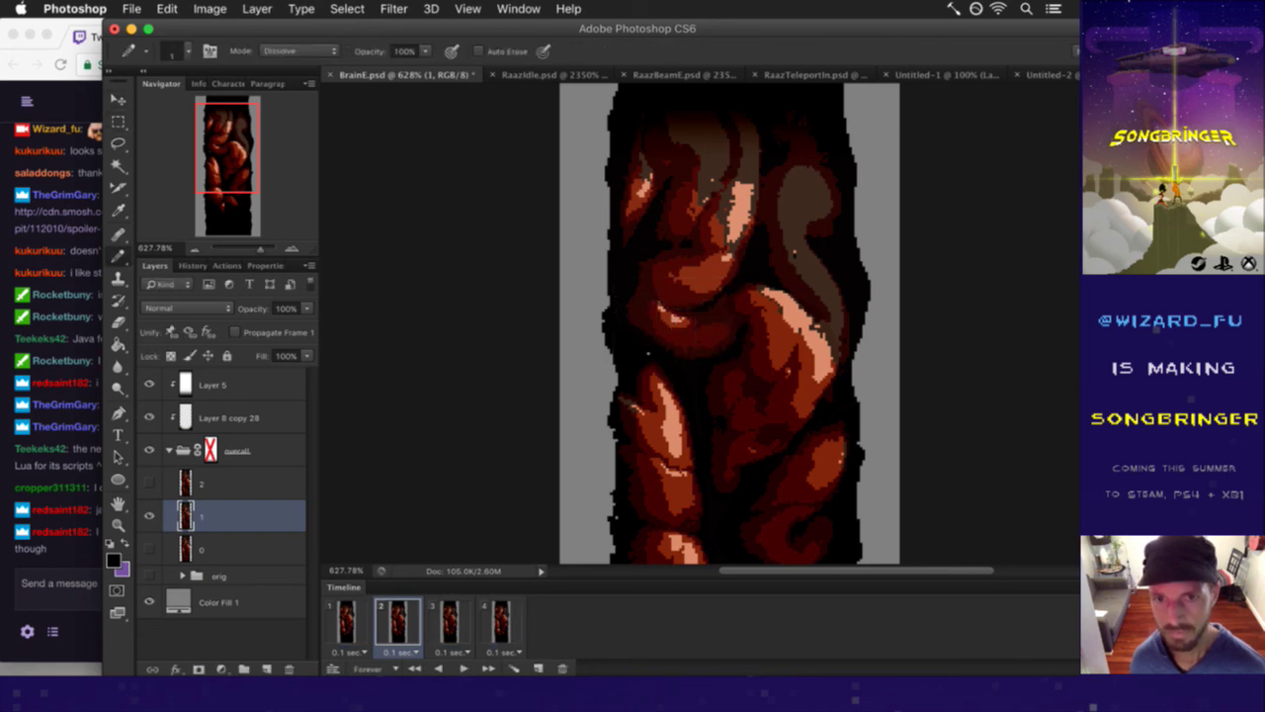
- Show frame 1, read the newest Twitch chat message about the trap joke, and return to Photoshop
click(352, 621)
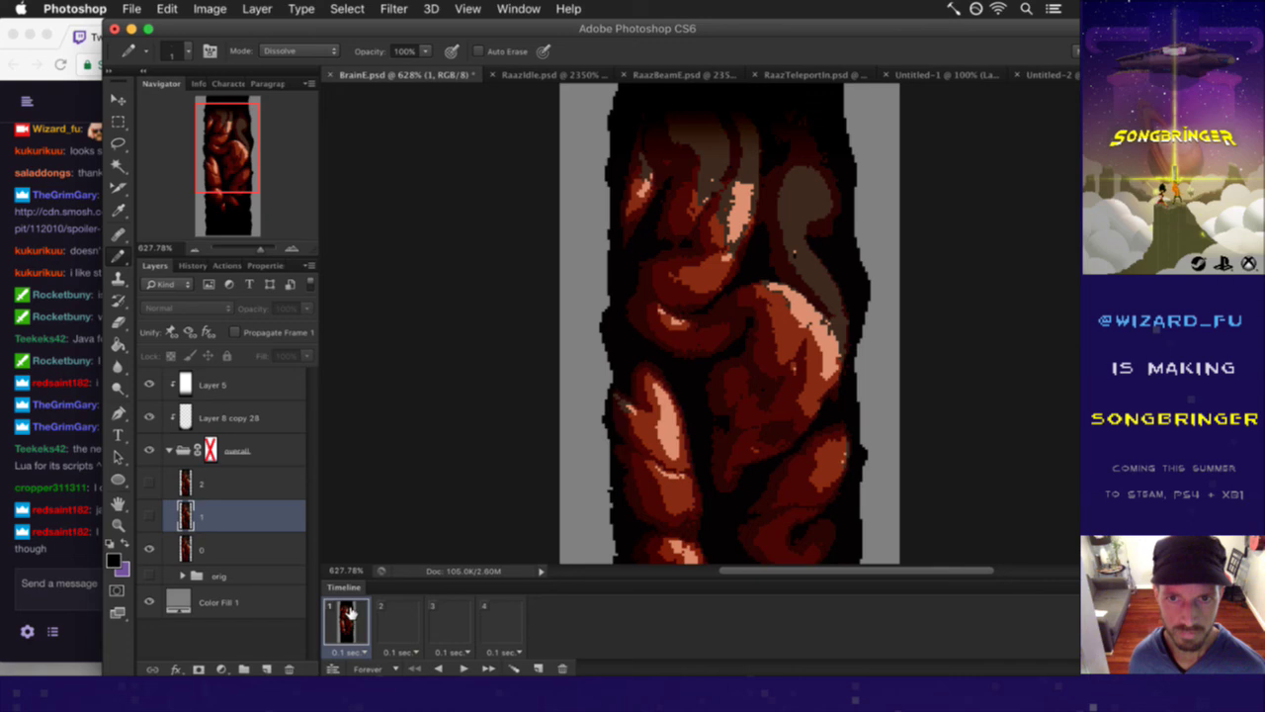
click(79, 554)
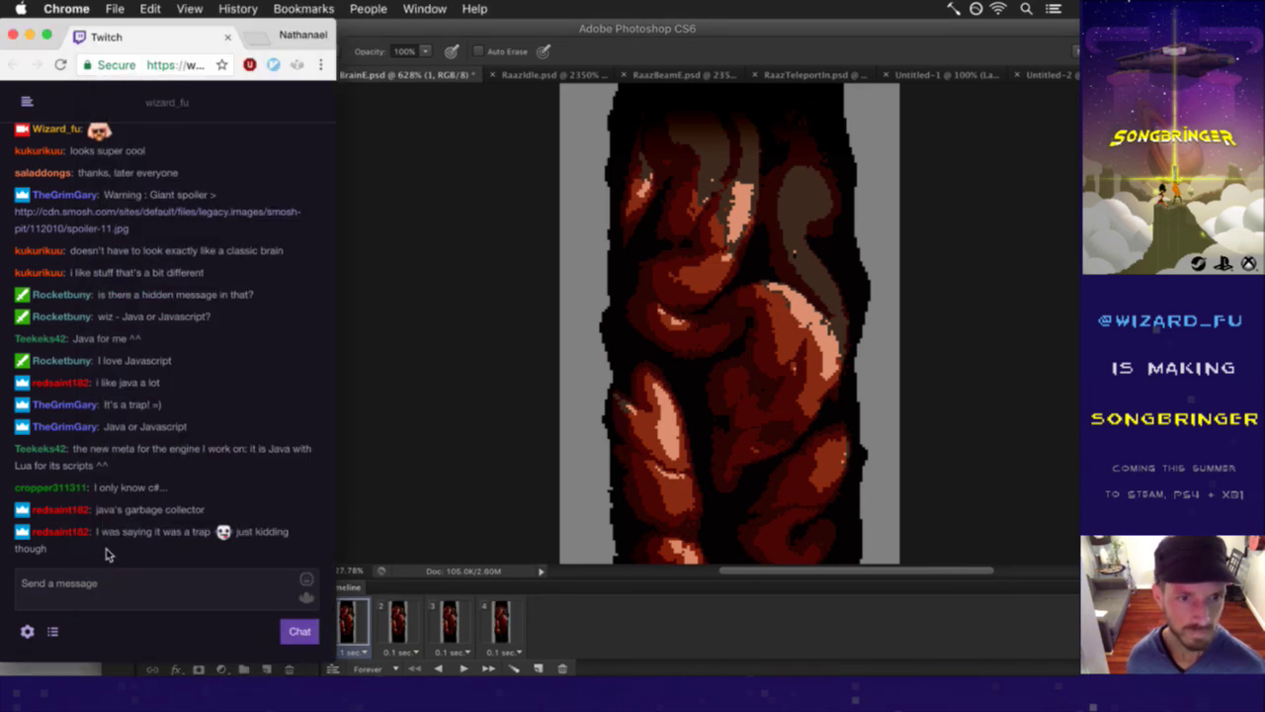
drag(115, 531, 140, 550)
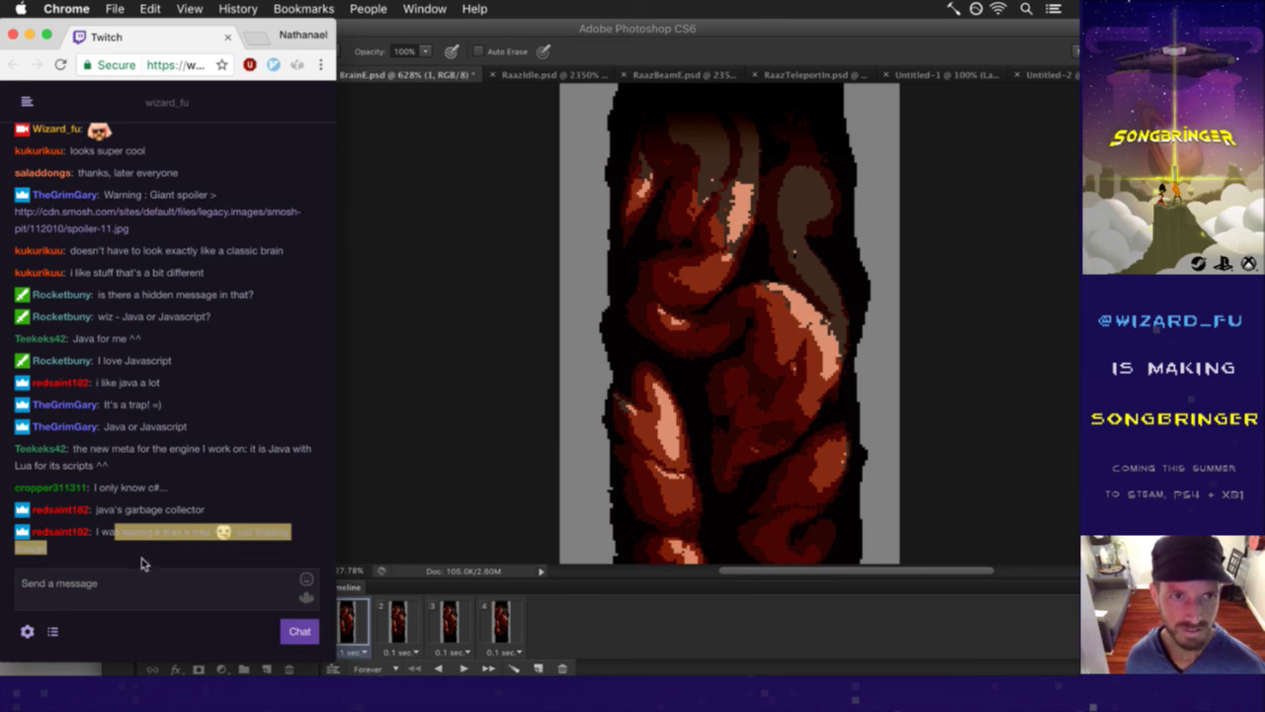
click(141, 567)
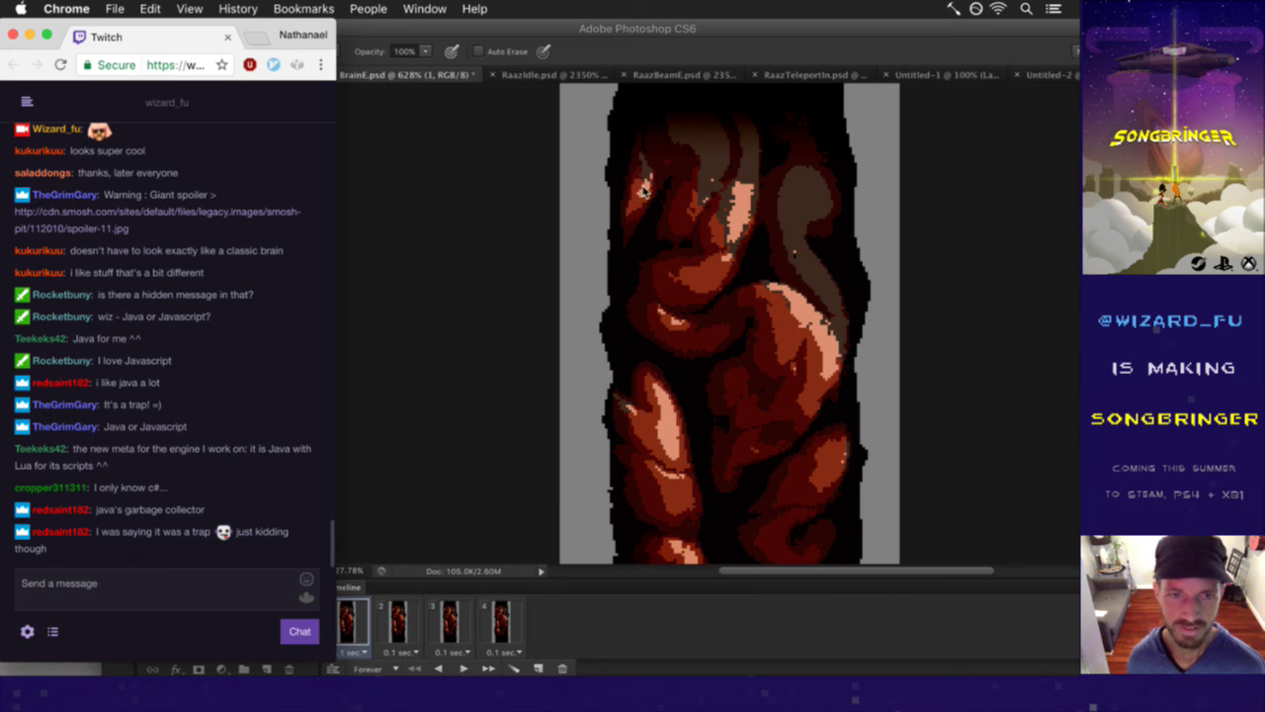
click(702, 54)
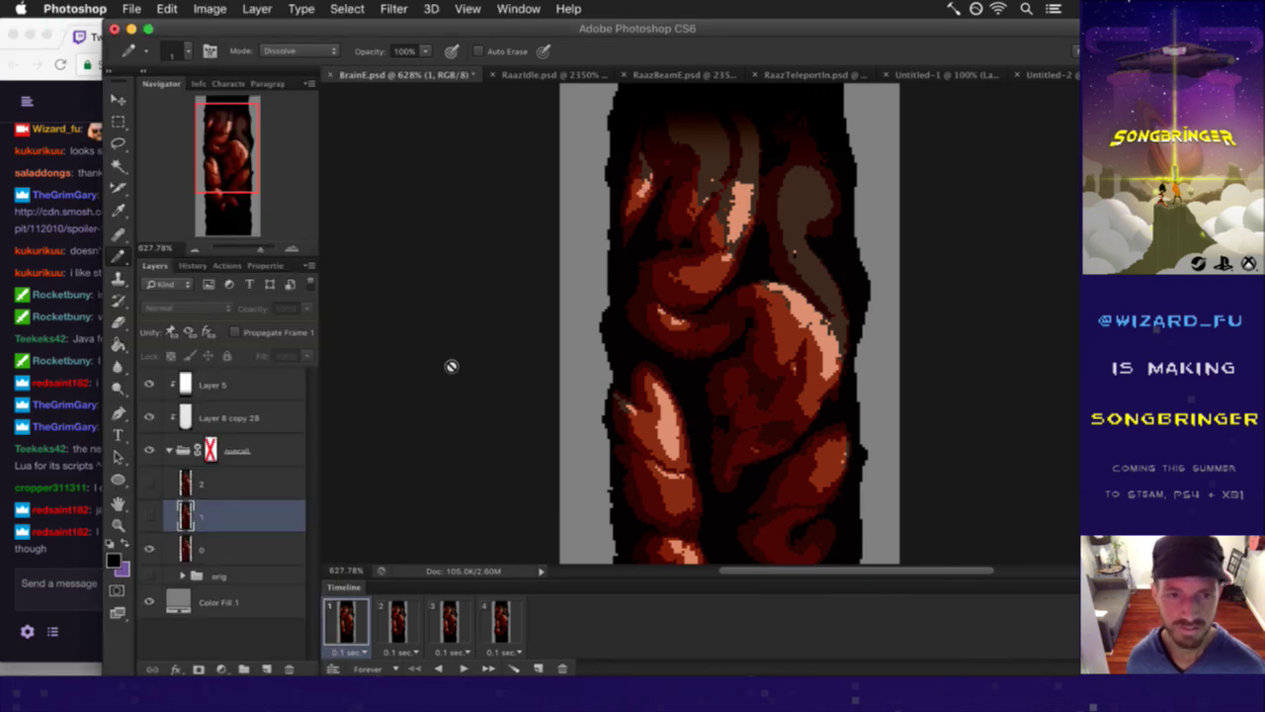
- Lasso the same small curled lobe on layer 0, warp its inner area slightly upward for frame 1, and deselect it
click(221, 550)
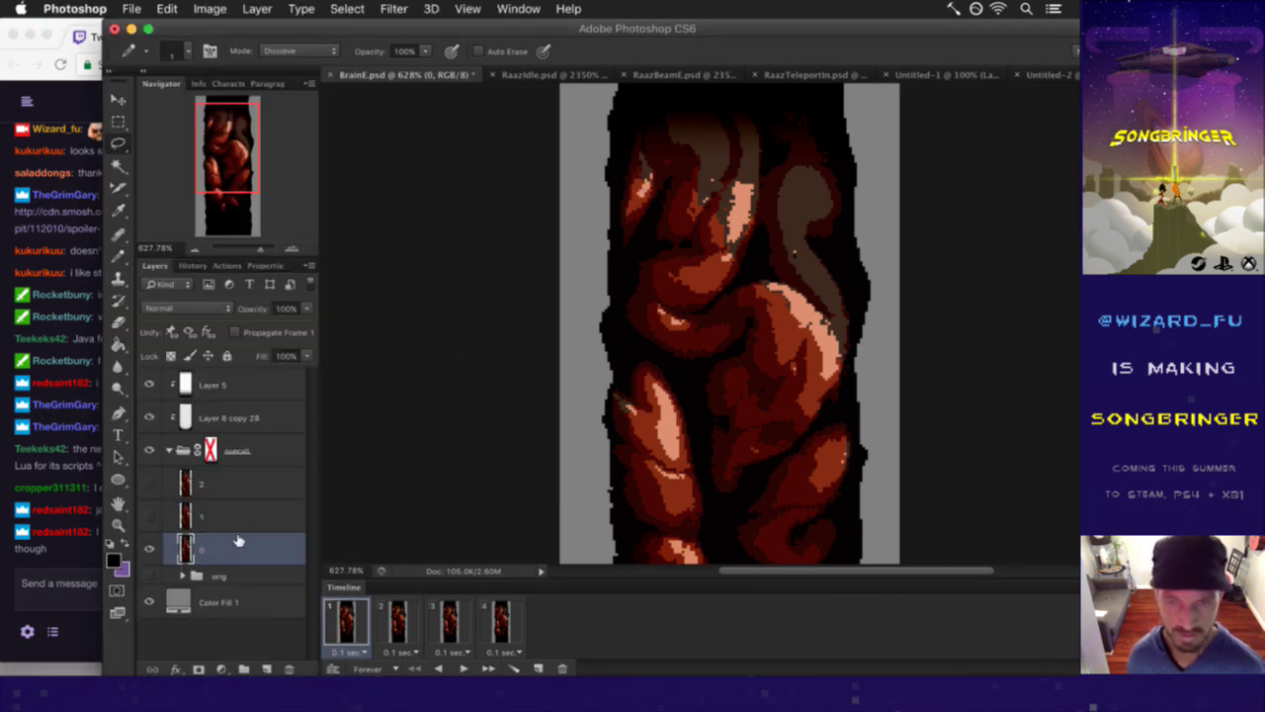
key(l)
mouse_move(629, 269)
mouse_down()
mouse_move(709, 297)
mouse_move(744, 328)
mouse_move(726, 345)
mouse_move(671, 350)
mouse_move(628, 332)
mouse_move(625, 279)
mouse_up()
key(v)
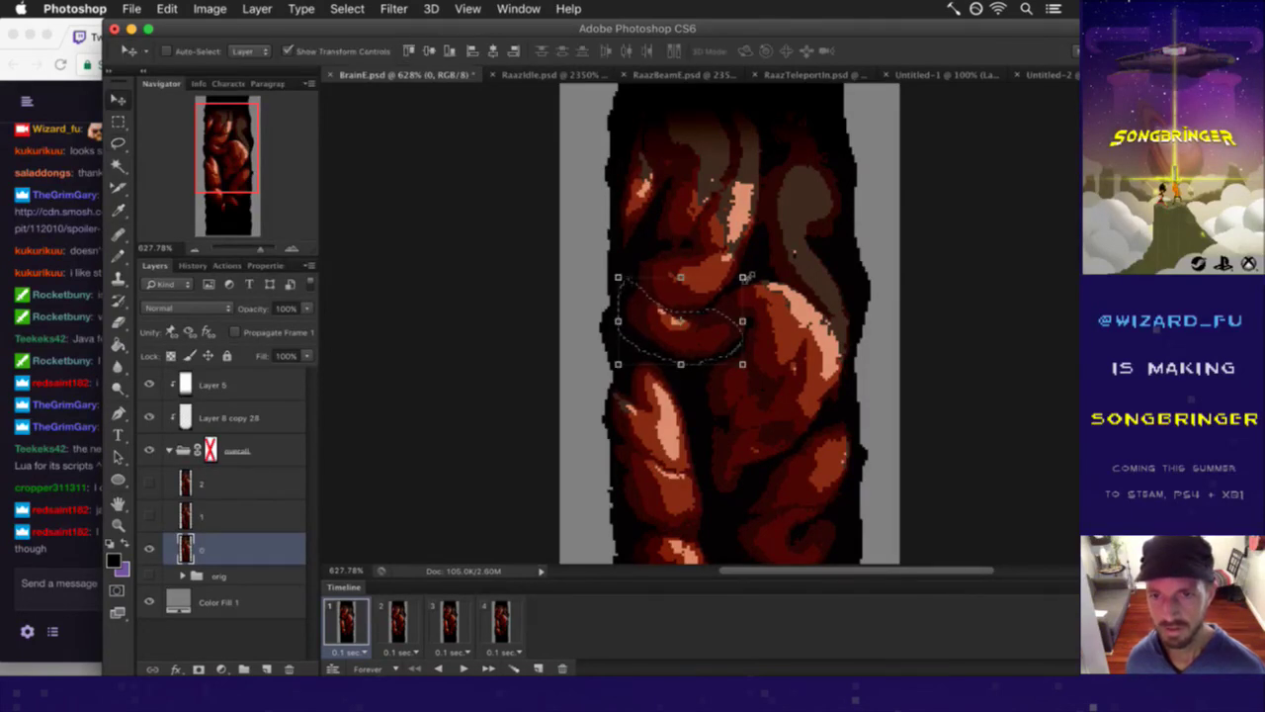
key(super+t)
click(902, 50)
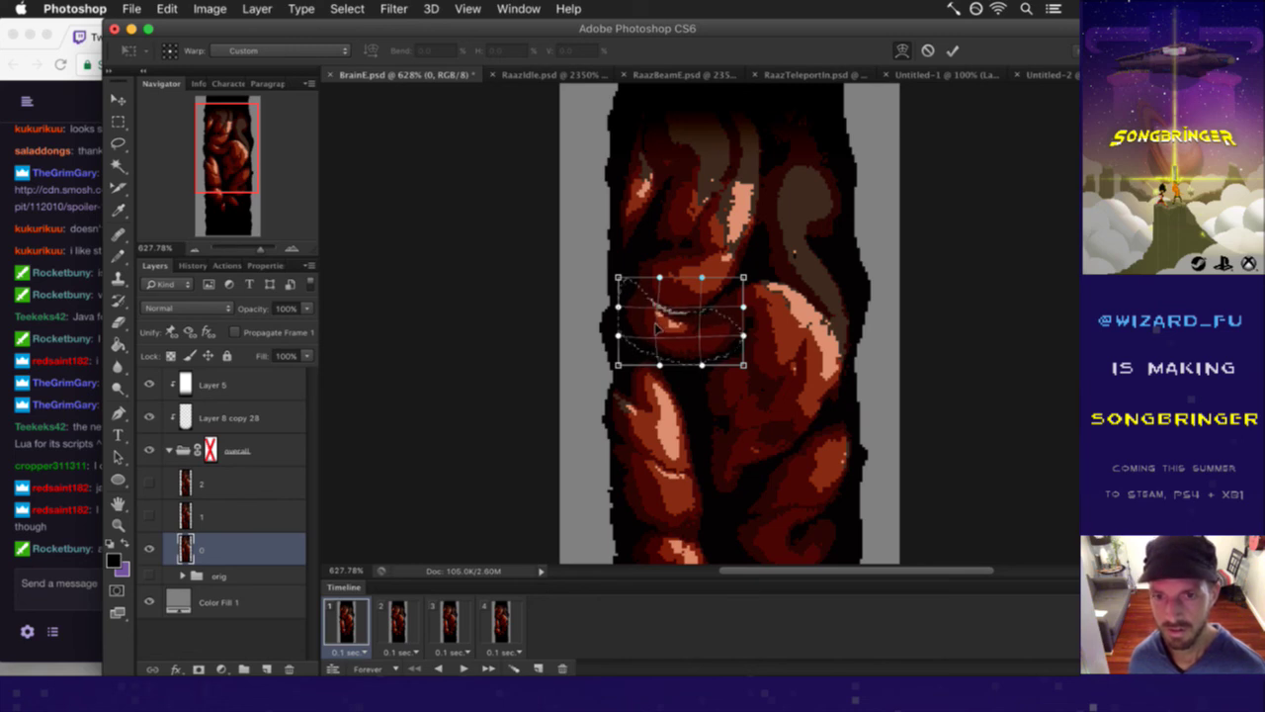
drag(664, 320, 662, 304)
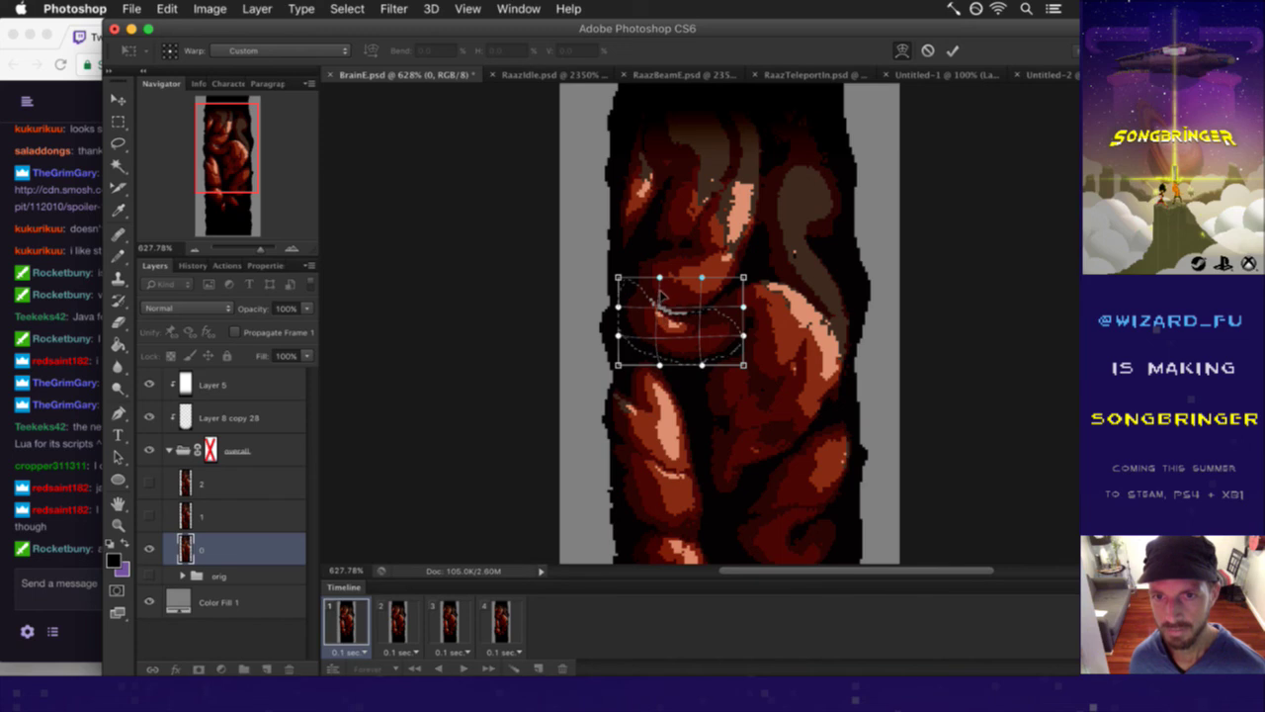
click(952, 51)
click(686, 320)
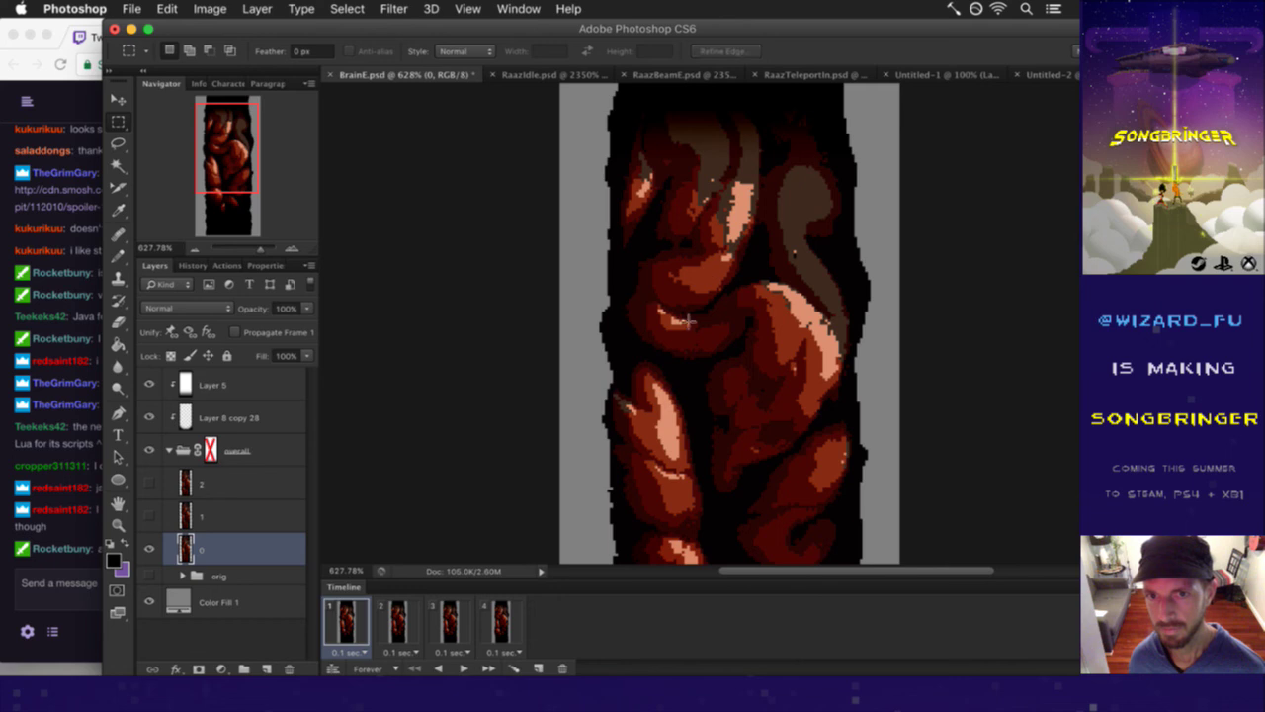
- Check frame 4, then play the animation from frame 1 to review the warped small lobe and stop it
click(501, 620)
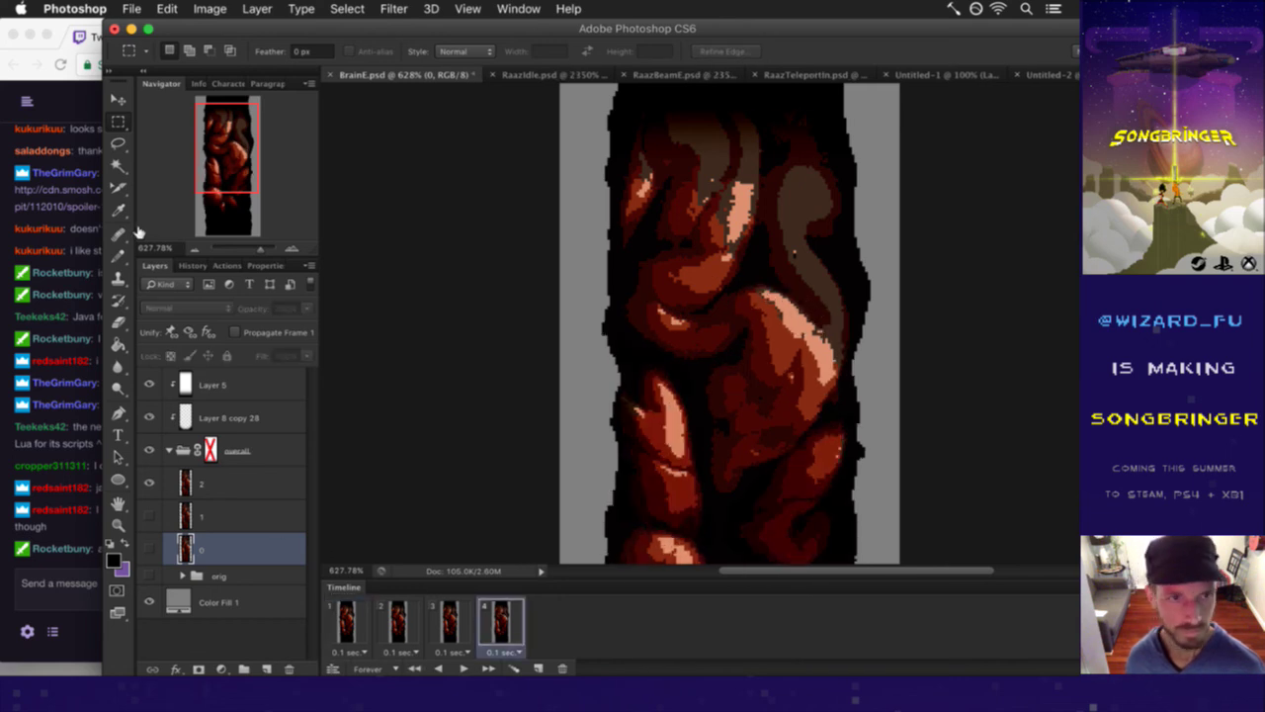
click(368, 615)
click(461, 666)
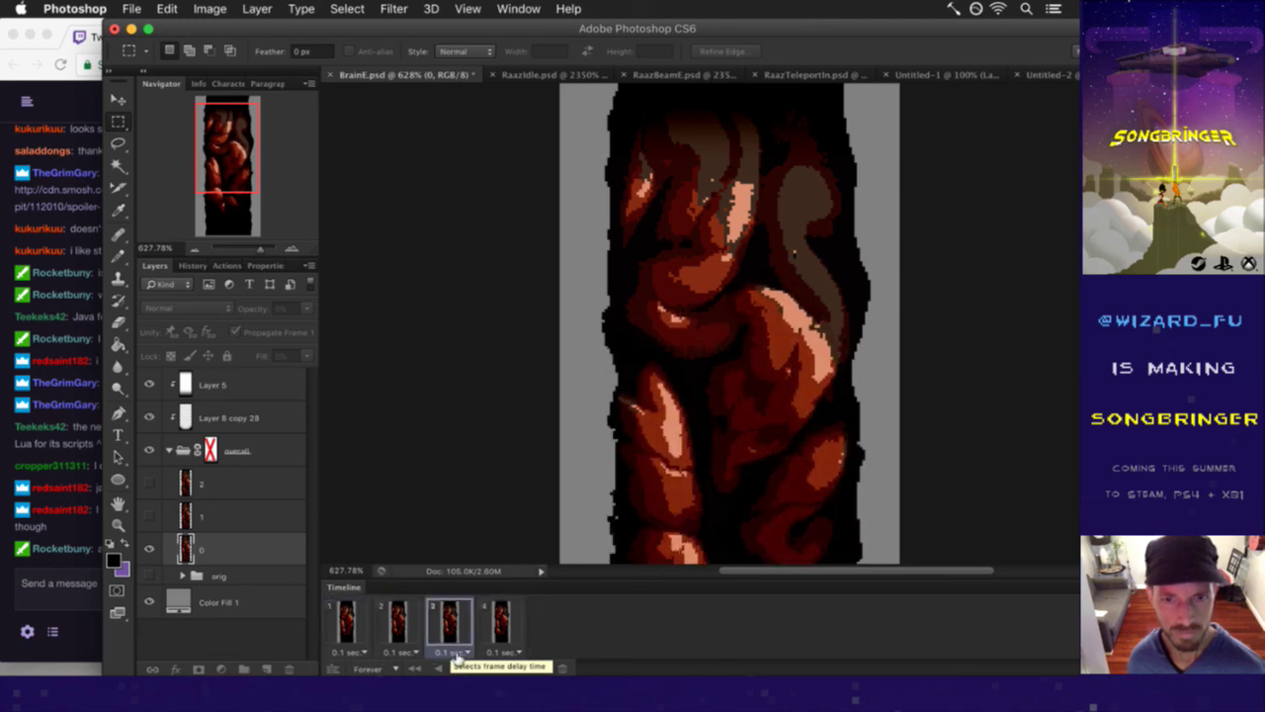
click(462, 667)
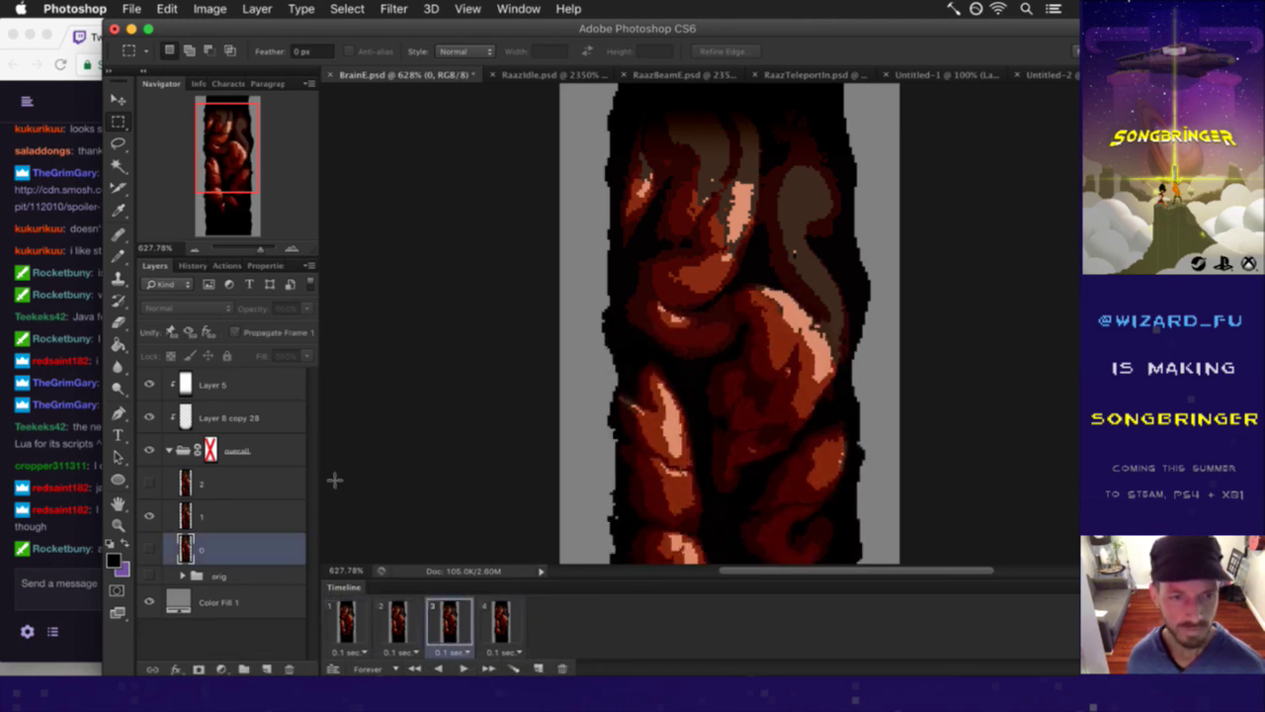
- Switch to the Twitch chat, read the question about running node on rpis, and return to Photoshop
click(63, 567)
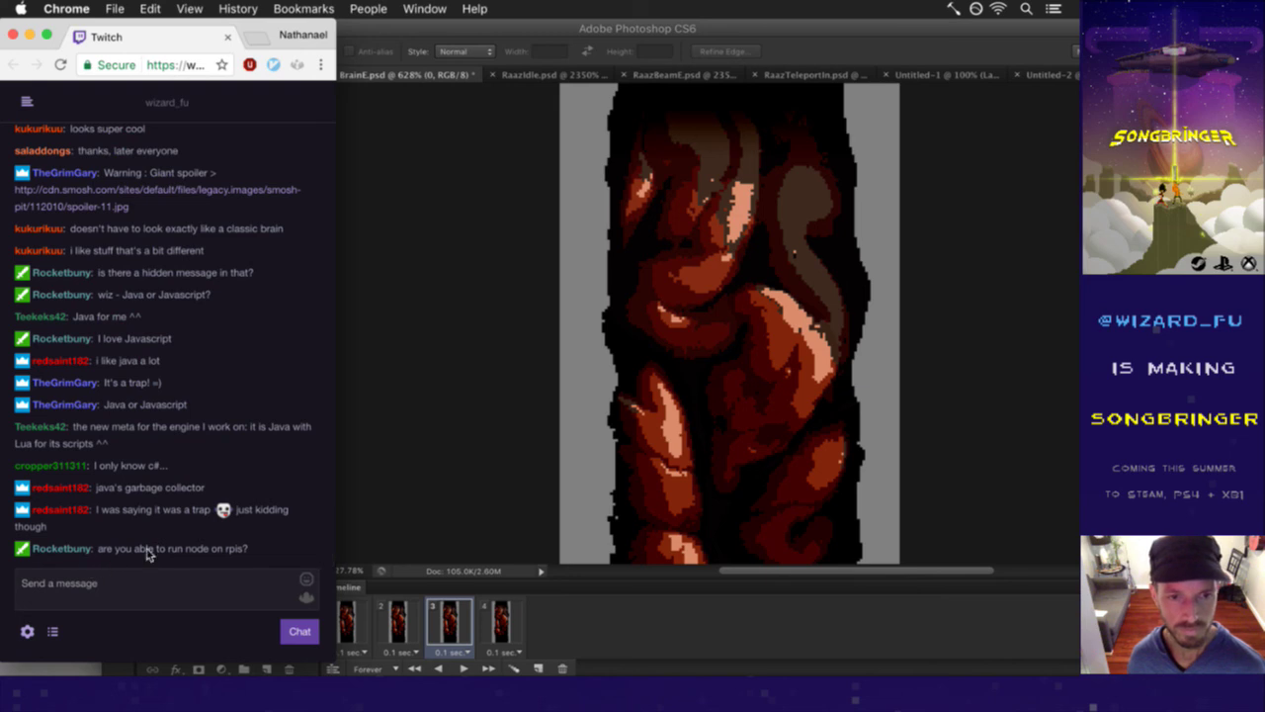
drag(182, 550, 248, 552)
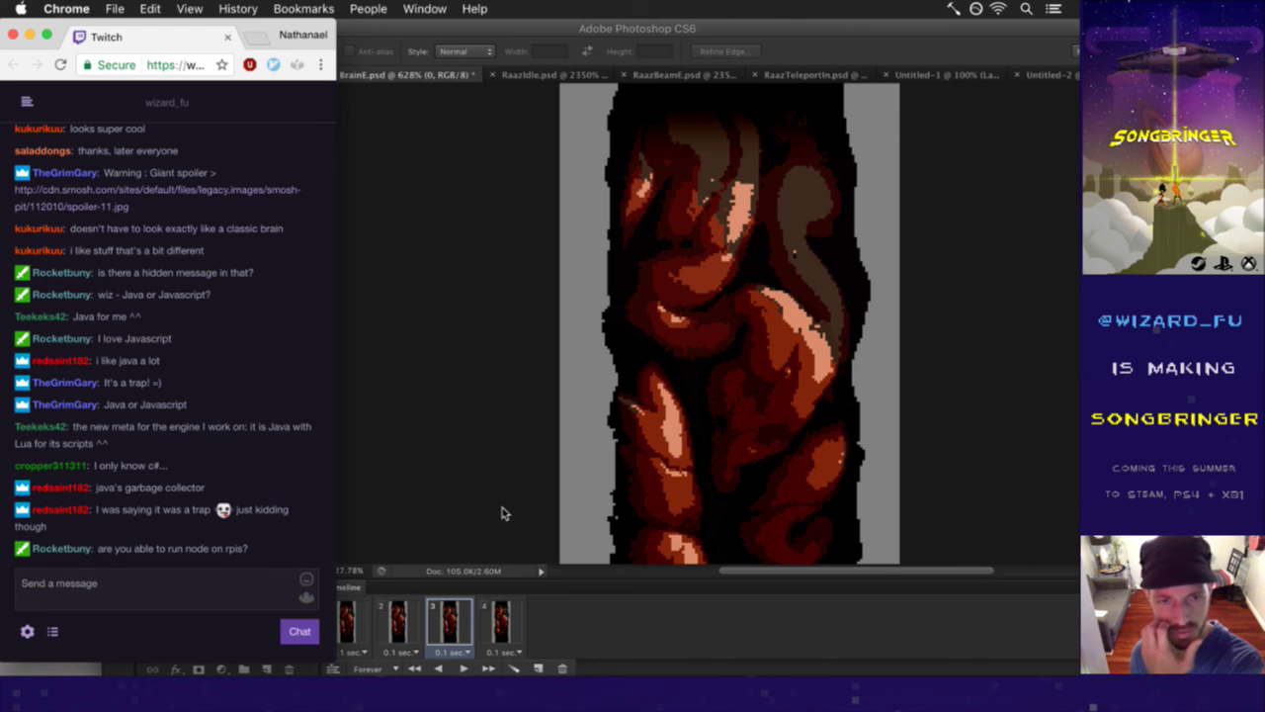
click(473, 457)
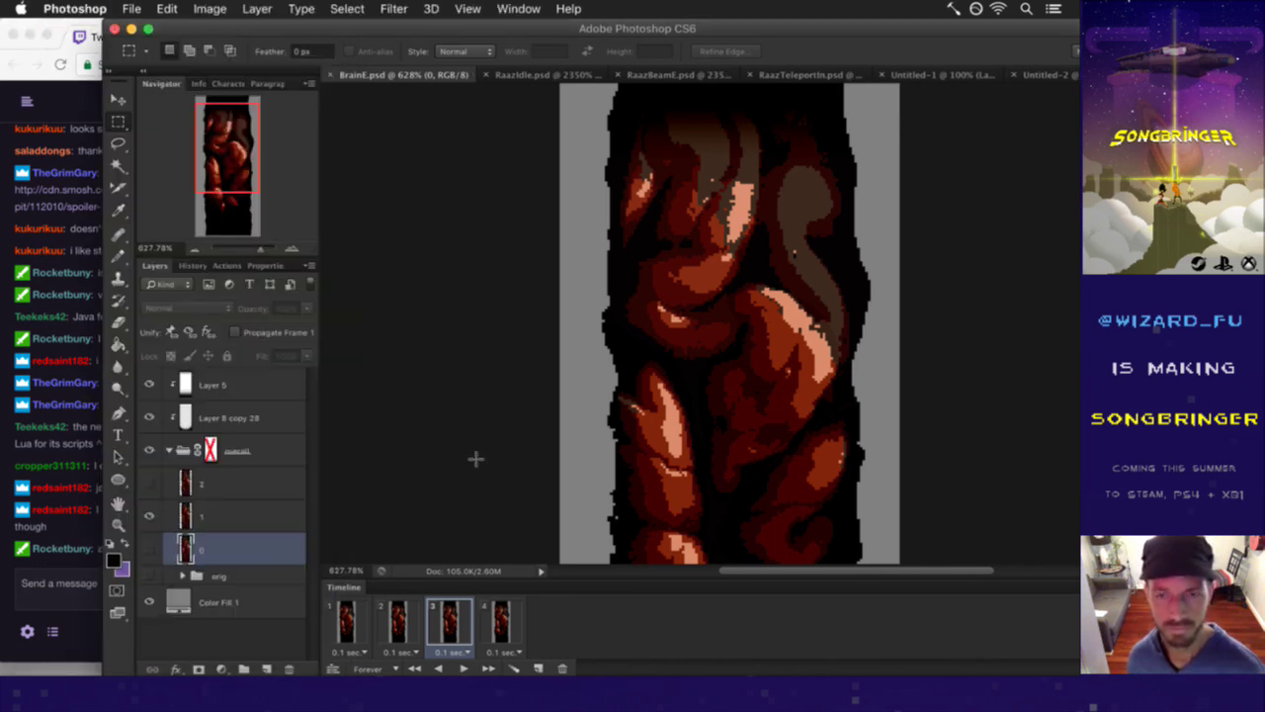
- Compare frames 4, 3, 1 and 2 of the brain animation and return to frame 1
click(504, 625)
click(441, 619)
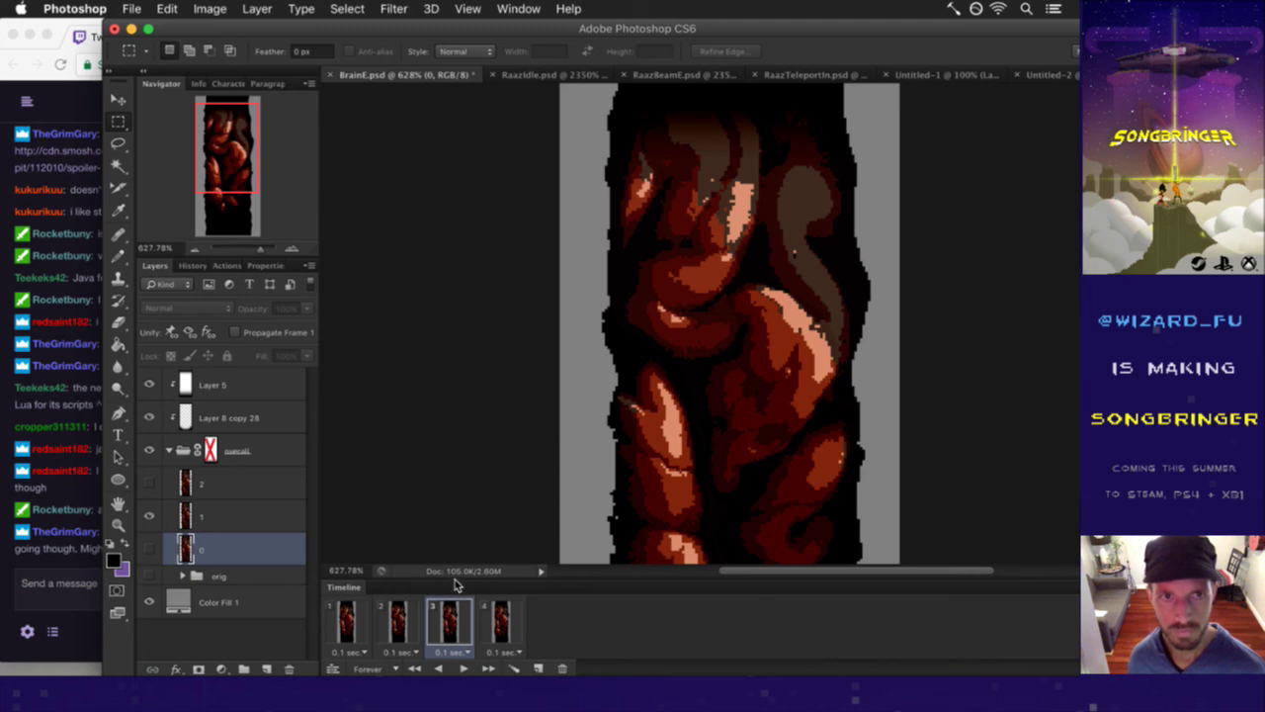
click(348, 608)
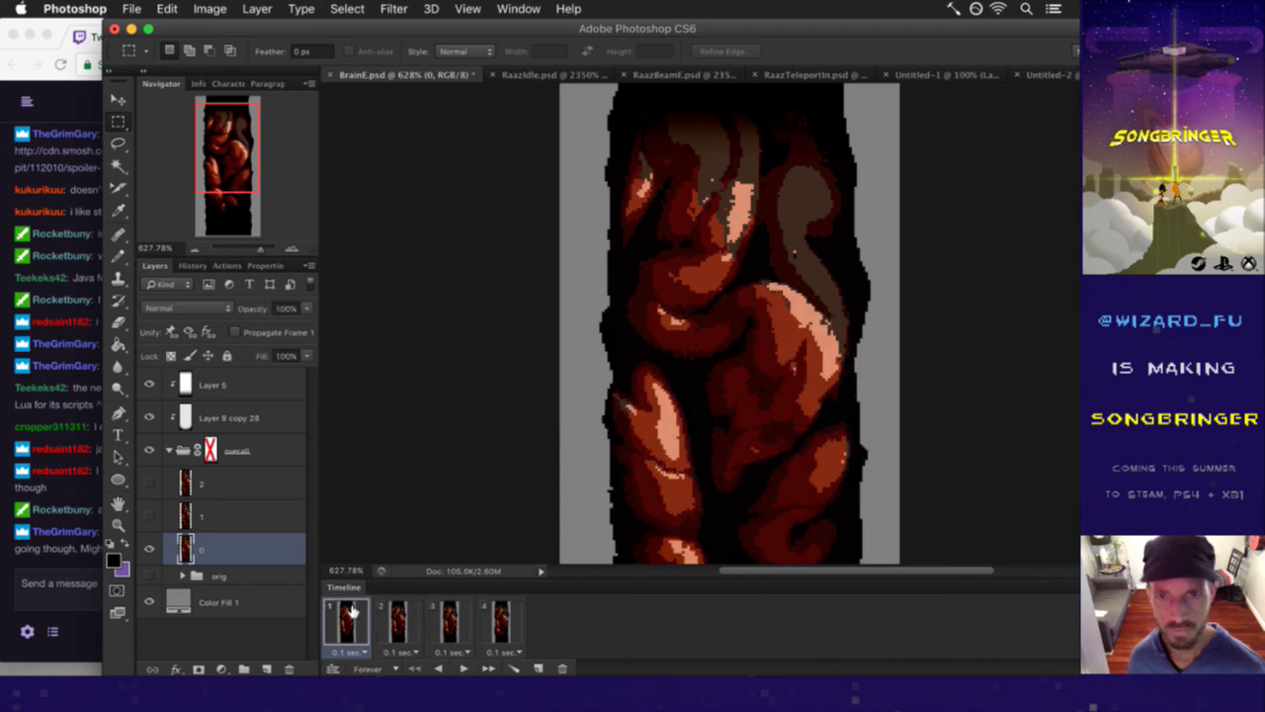
click(400, 618)
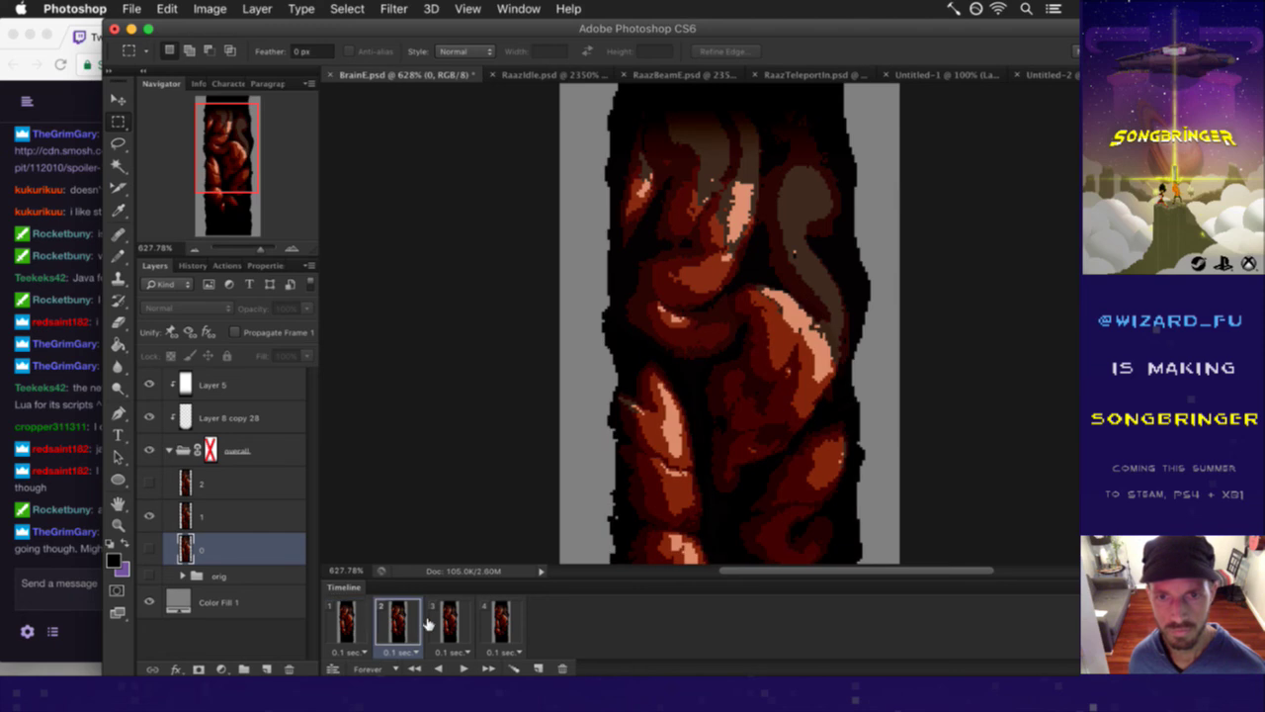
click(358, 615)
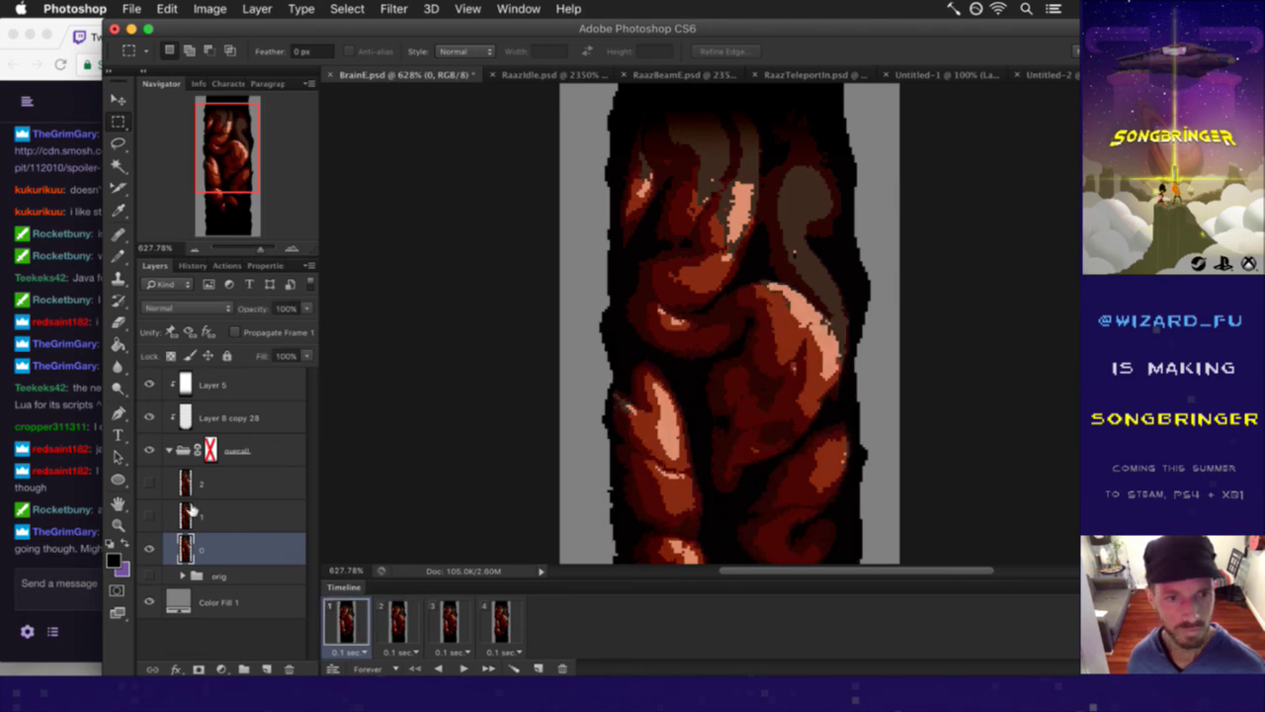
- Switch to the Twitch chat, read the message about Jonathan Blow's "jai" compiler, and return to Photoshop
click(87, 561)
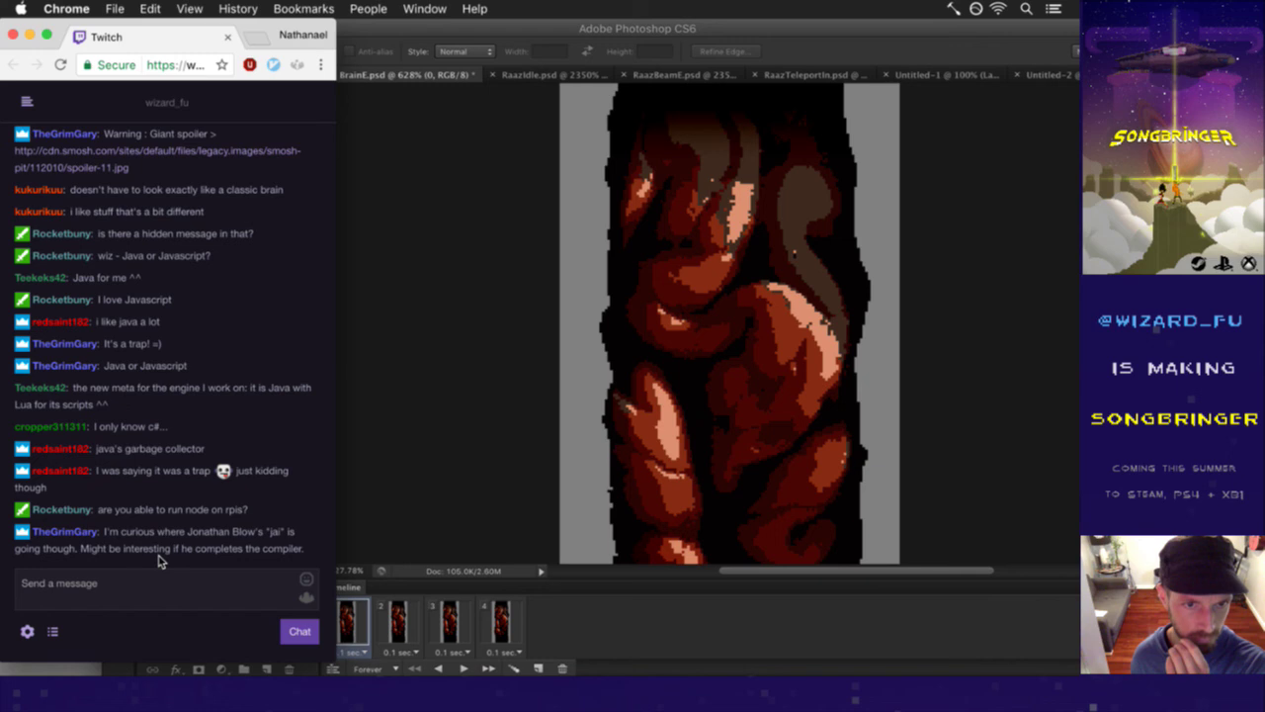
triple_click(138, 534)
drag(173, 549, 209, 554)
click(219, 557)
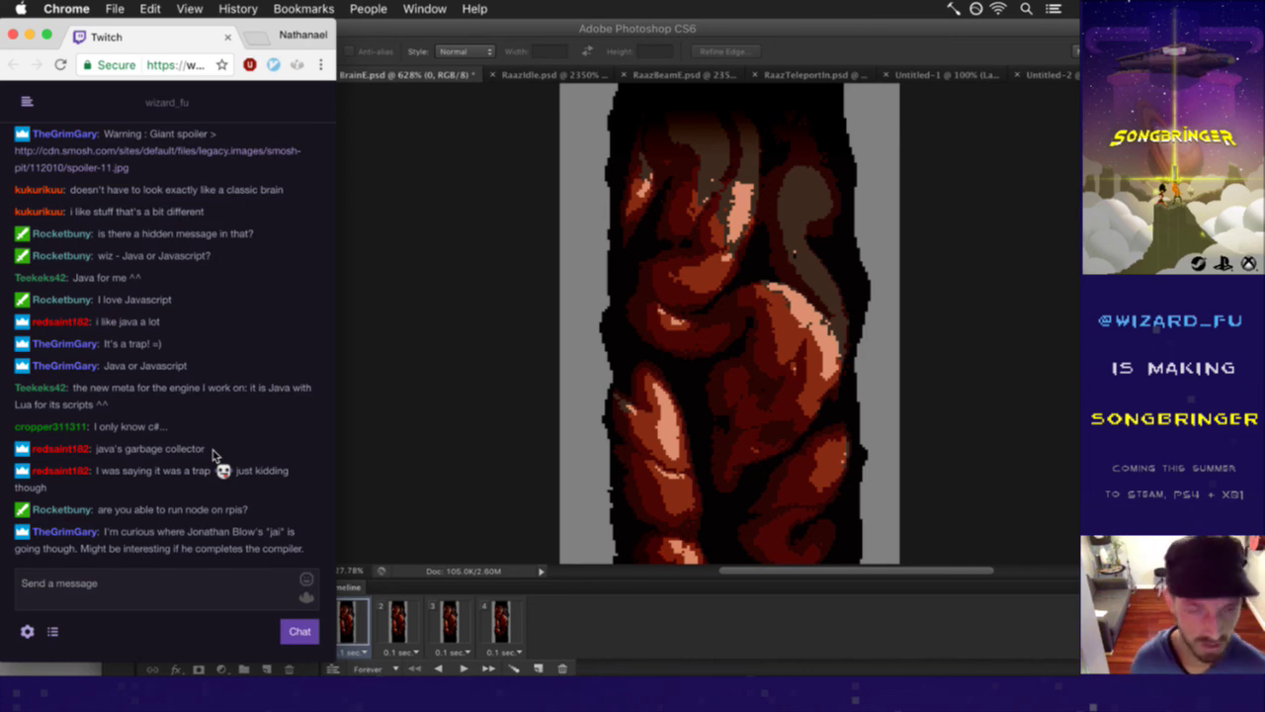
click(487, 203)
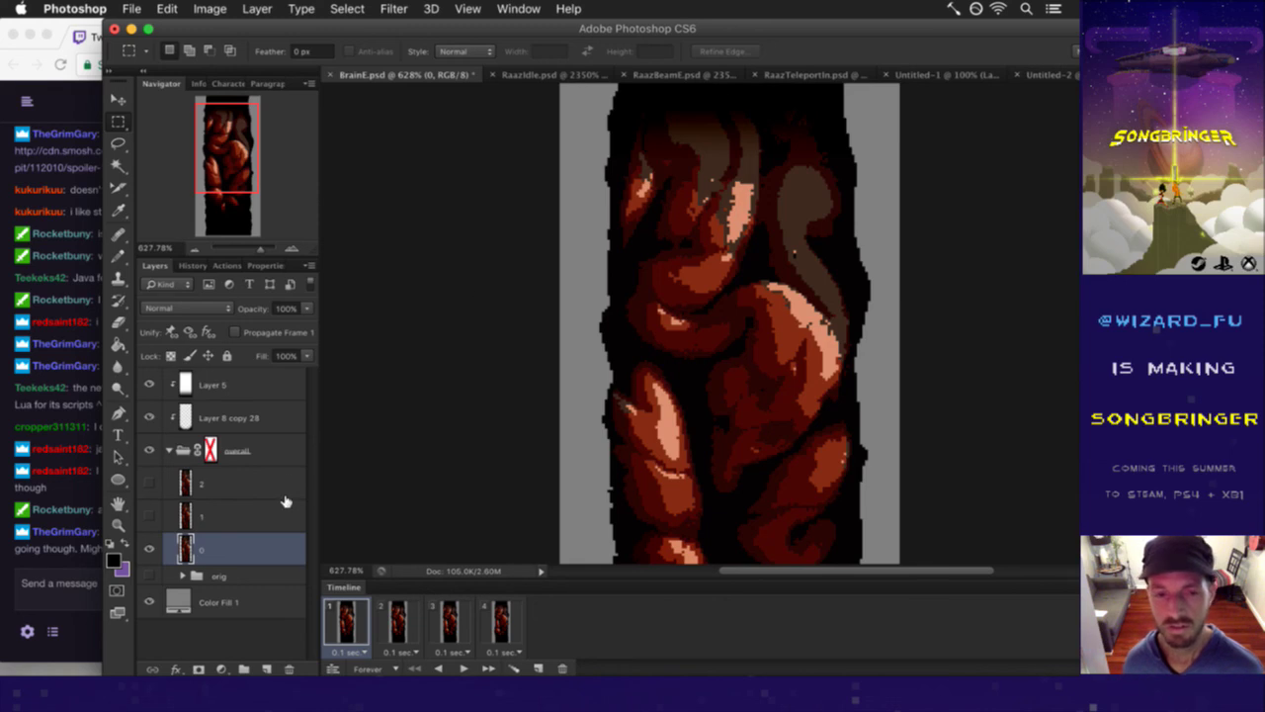
- Alternate between frames 1 and 2 to compare the lobe shapes, ending on frame 1
click(388, 628)
click(362, 623)
click(387, 628)
click(364, 625)
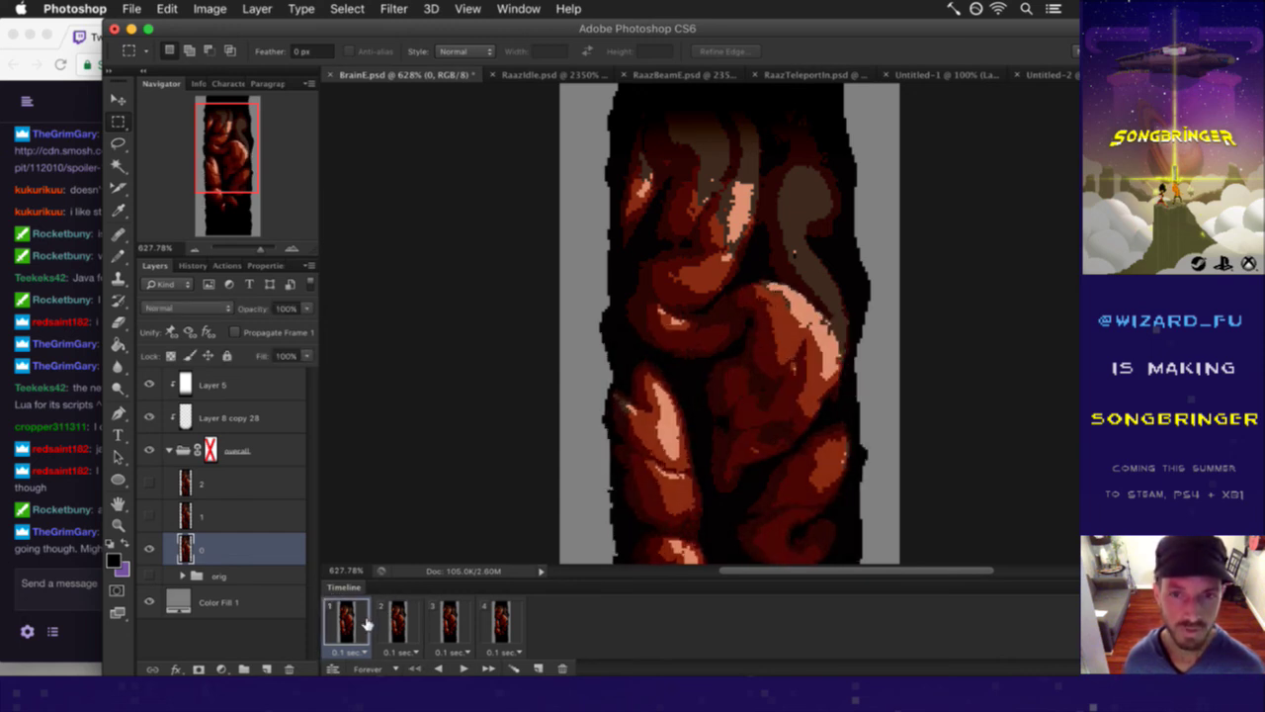
click(391, 621)
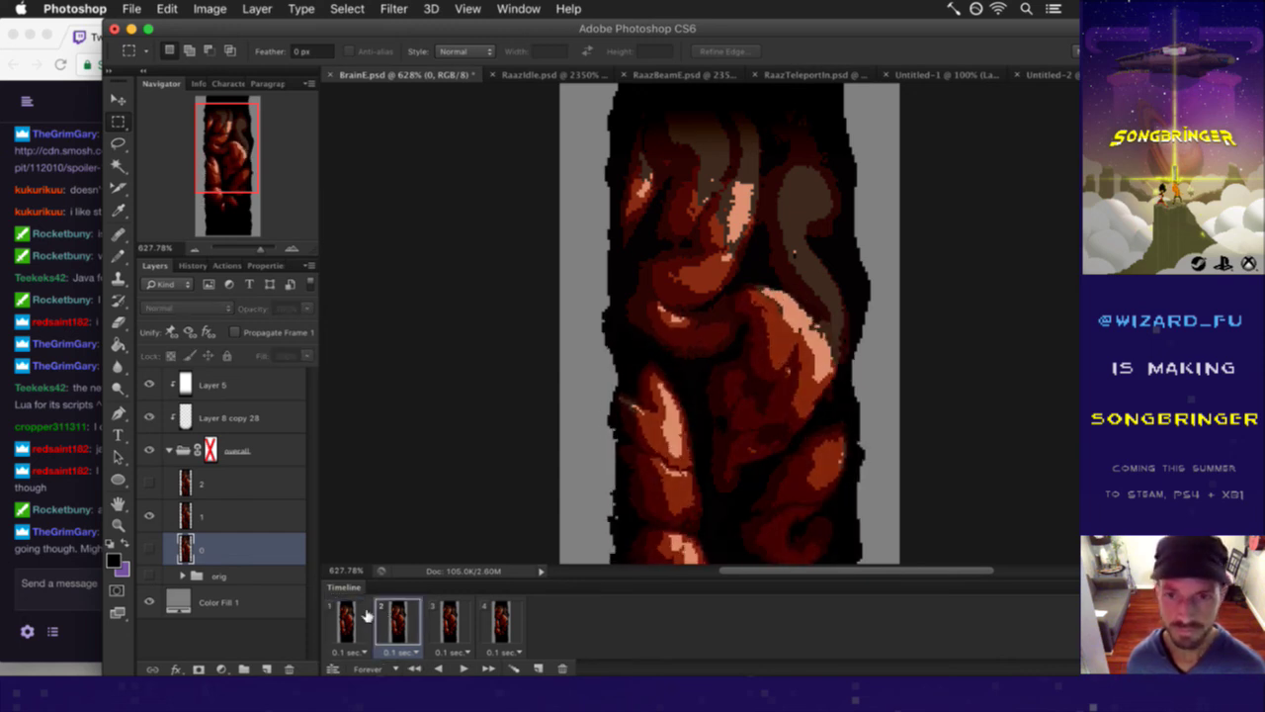
click(358, 621)
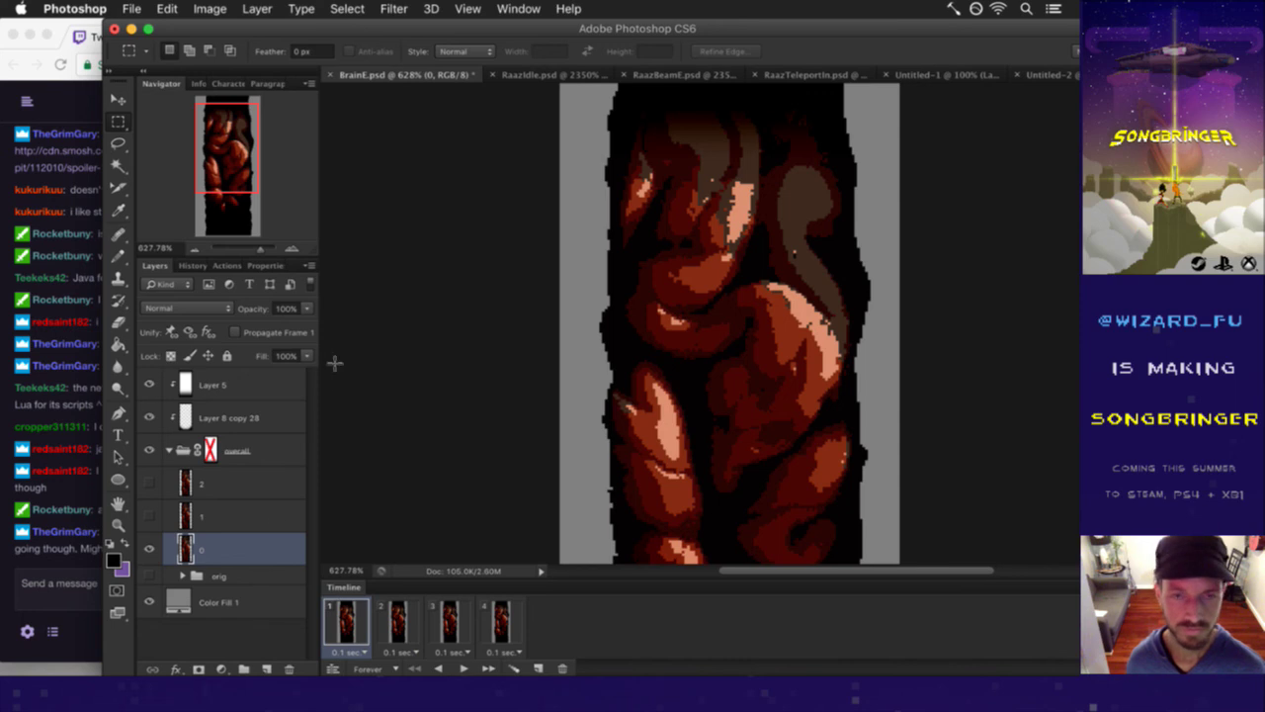
- Lasso the upper-left lobe on layer 0 in frame 1 and warp its outer edge inward with a custom warp
key(l)
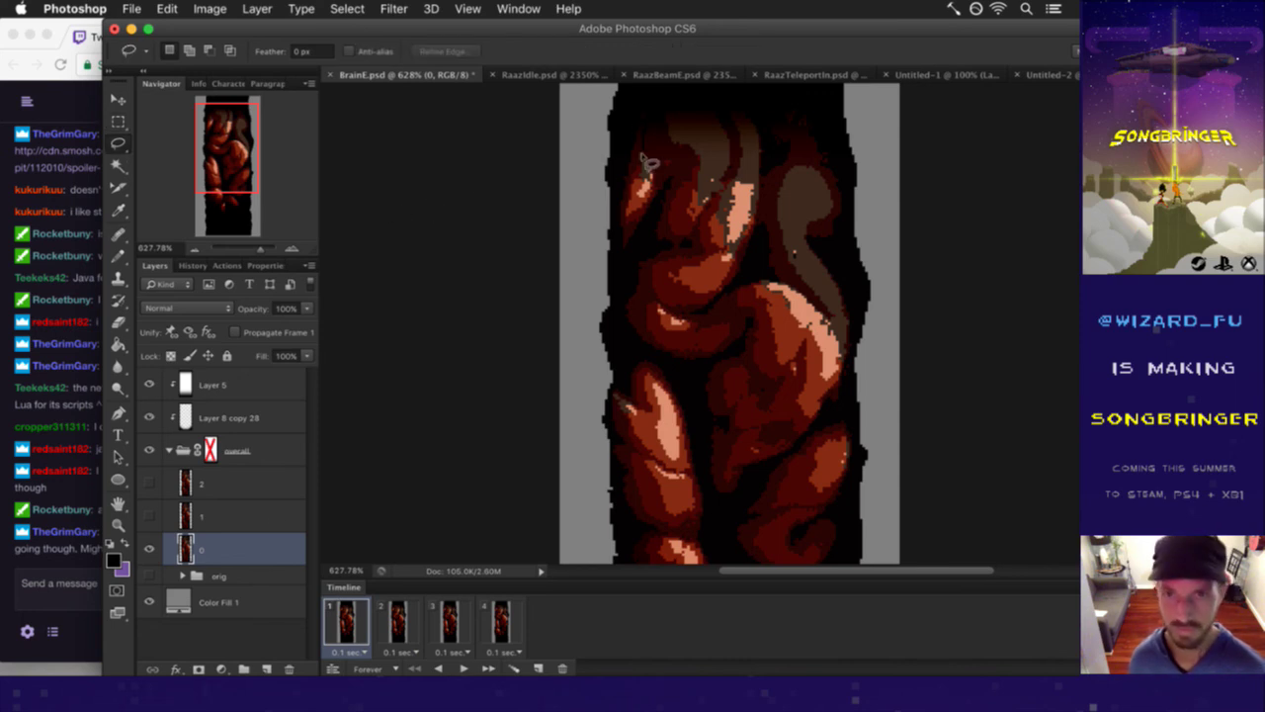
mouse_move(635, 126)
mouse_down()
mouse_move(662, 198)
mouse_move(630, 255)
mouse_move(597, 208)
mouse_move(597, 142)
mouse_move(628, 118)
mouse_up()
key(v)
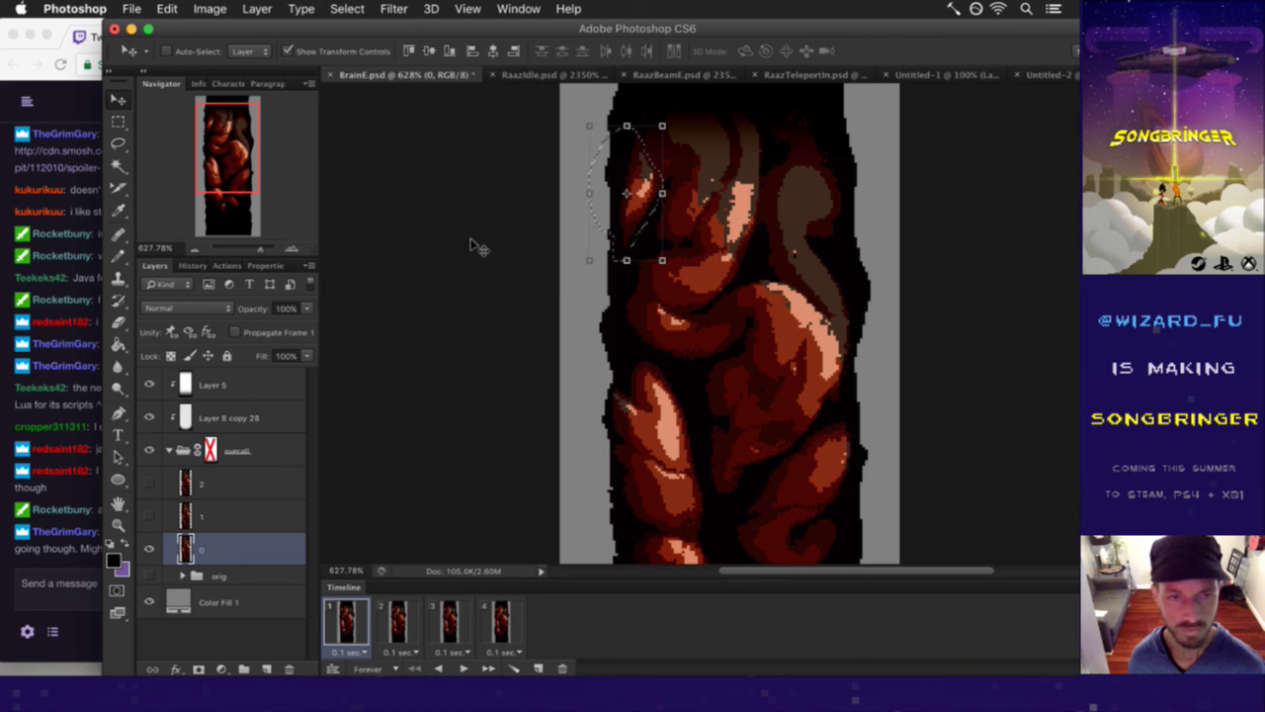
click(664, 125)
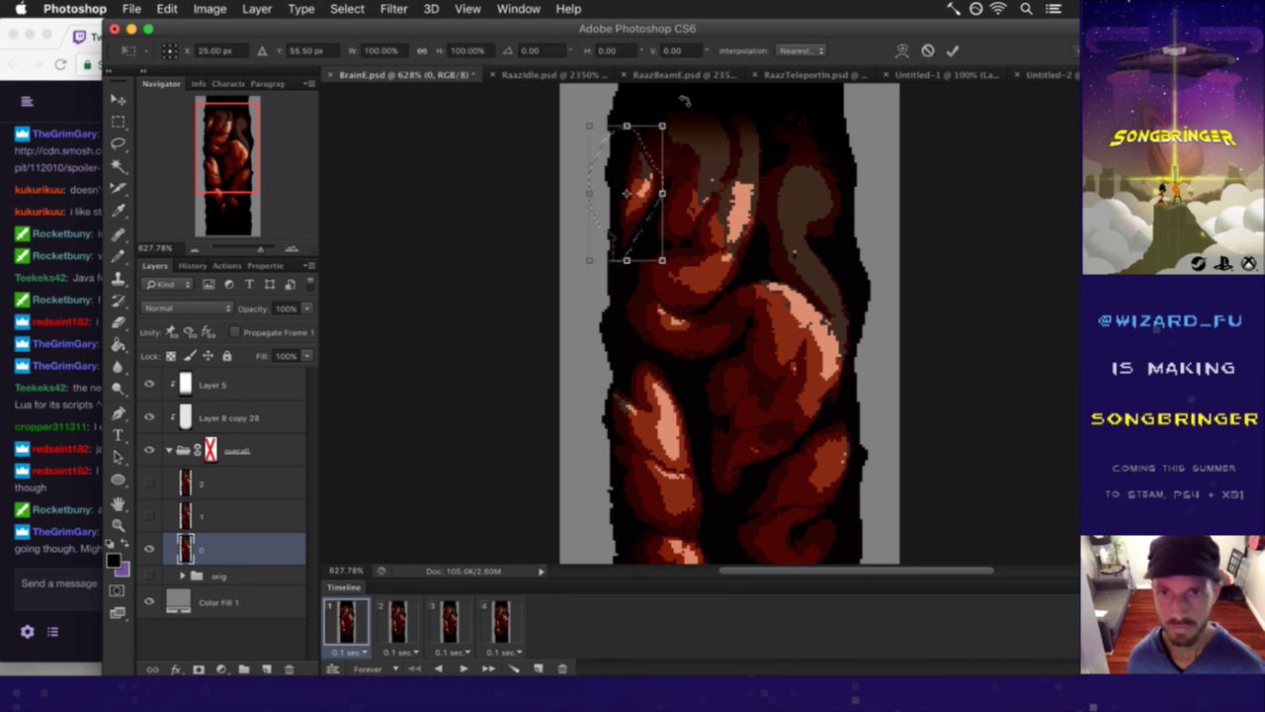
click(901, 50)
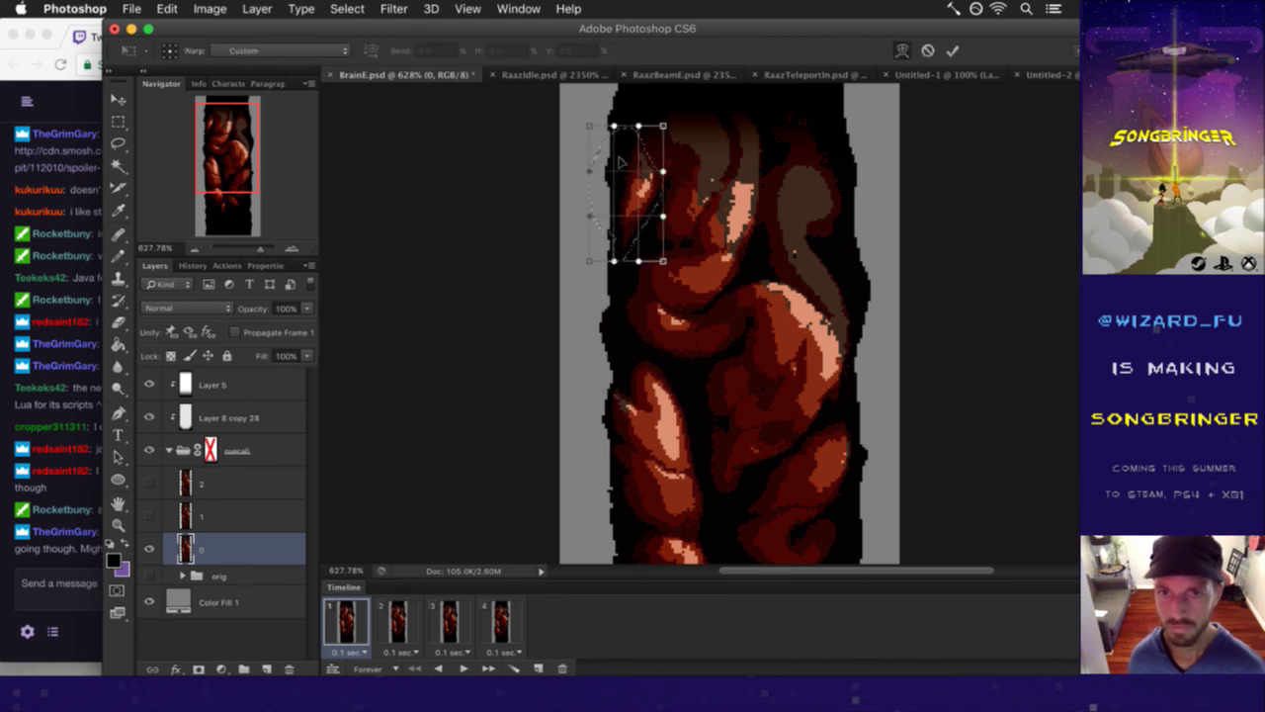
drag(624, 161, 618, 211)
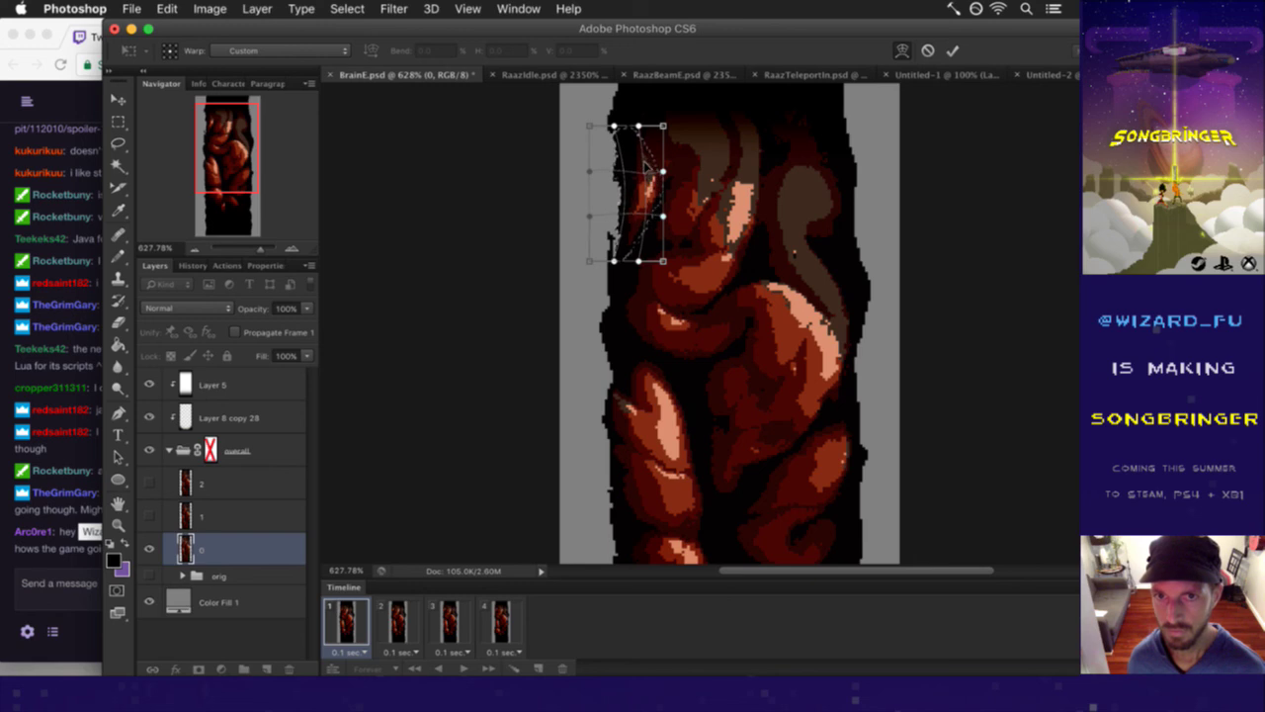
click(952, 50)
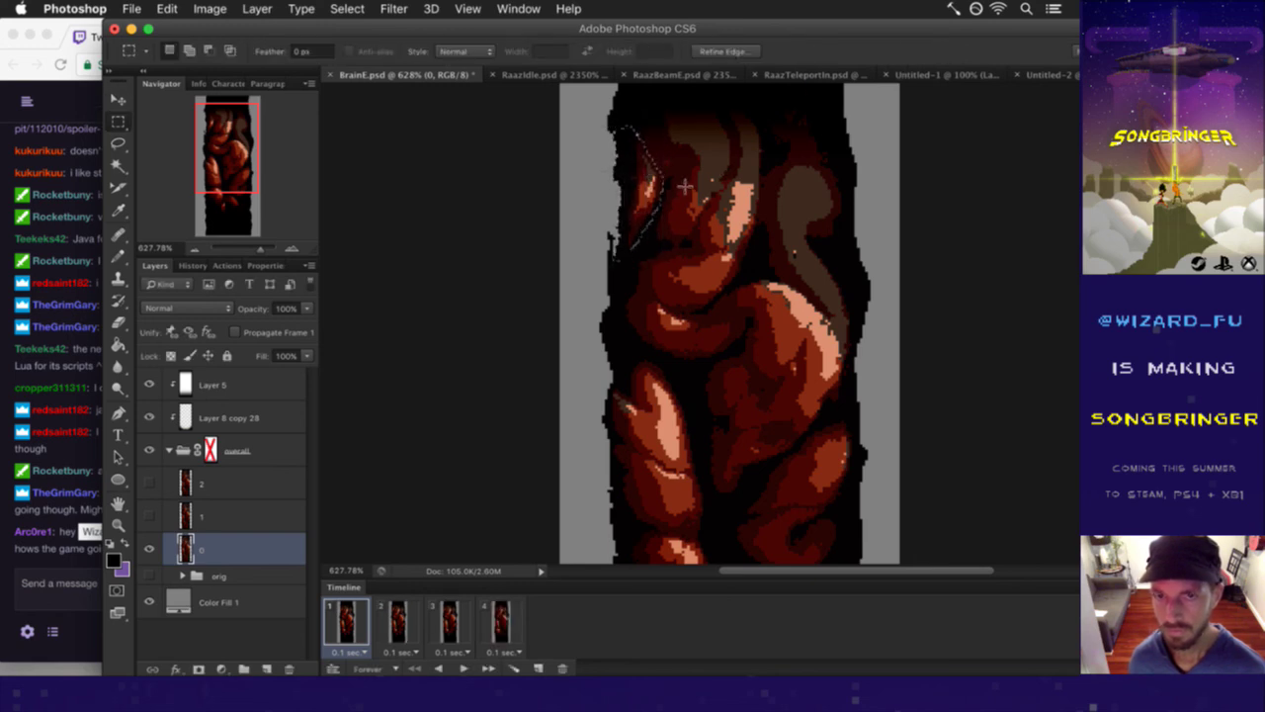
- Switch to the Twitch chat and read the messages asking about the game's progress and the dropped XCode
click(84, 521)
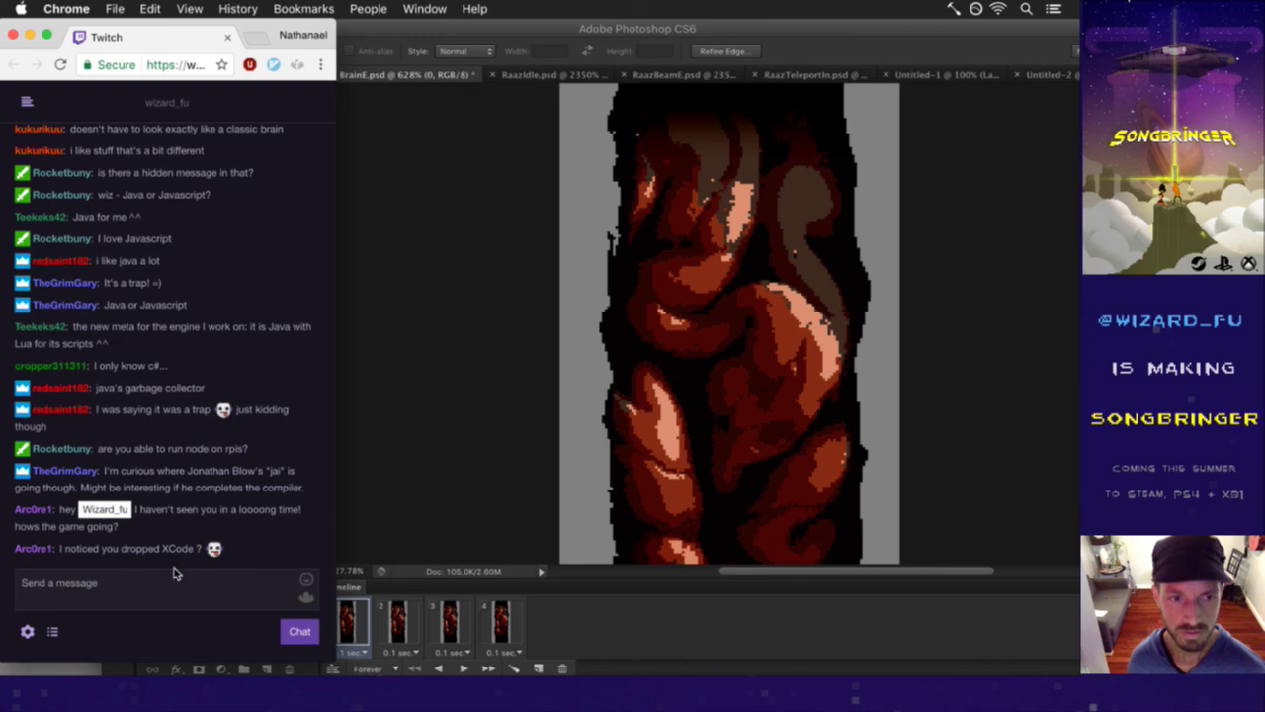
drag(151, 509, 169, 527)
drag(28, 526, 186, 534)
click(149, 537)
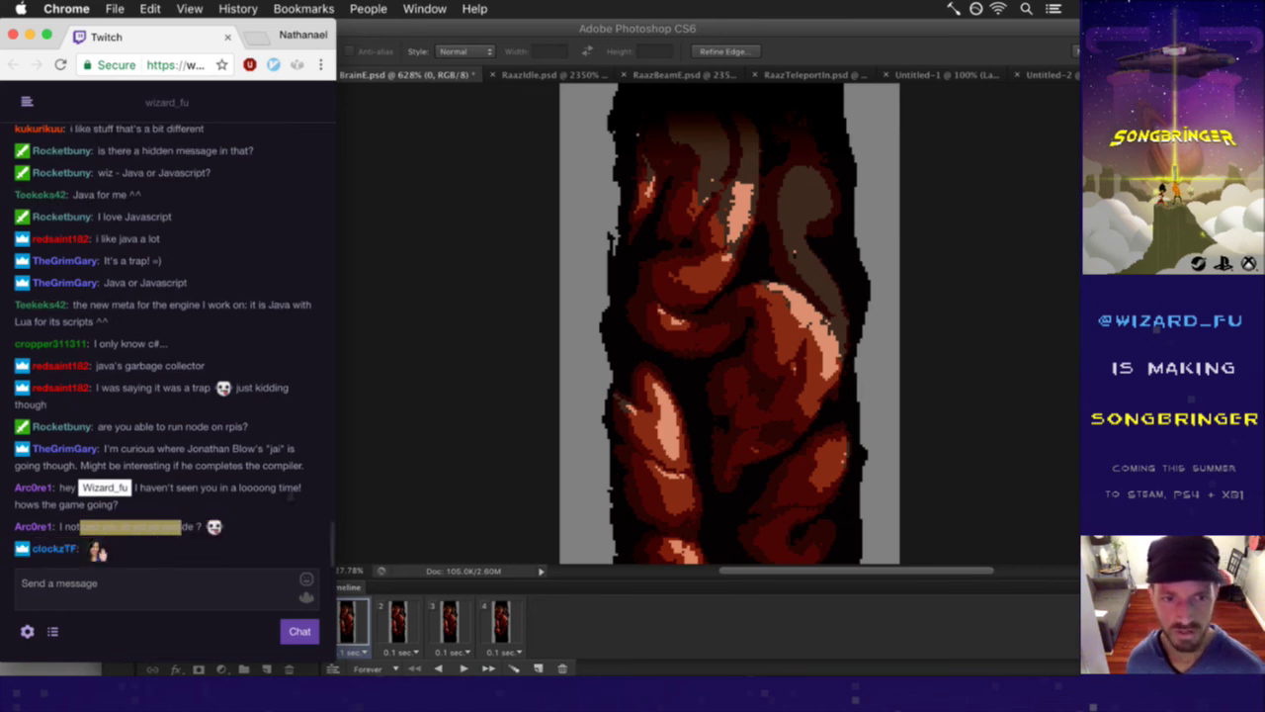
- Switch to iTerm2 and show the Vim session with src/AreaPatterns.cpp open at patternTowerBrain()
key(super+Tab)
key(super+Tab)
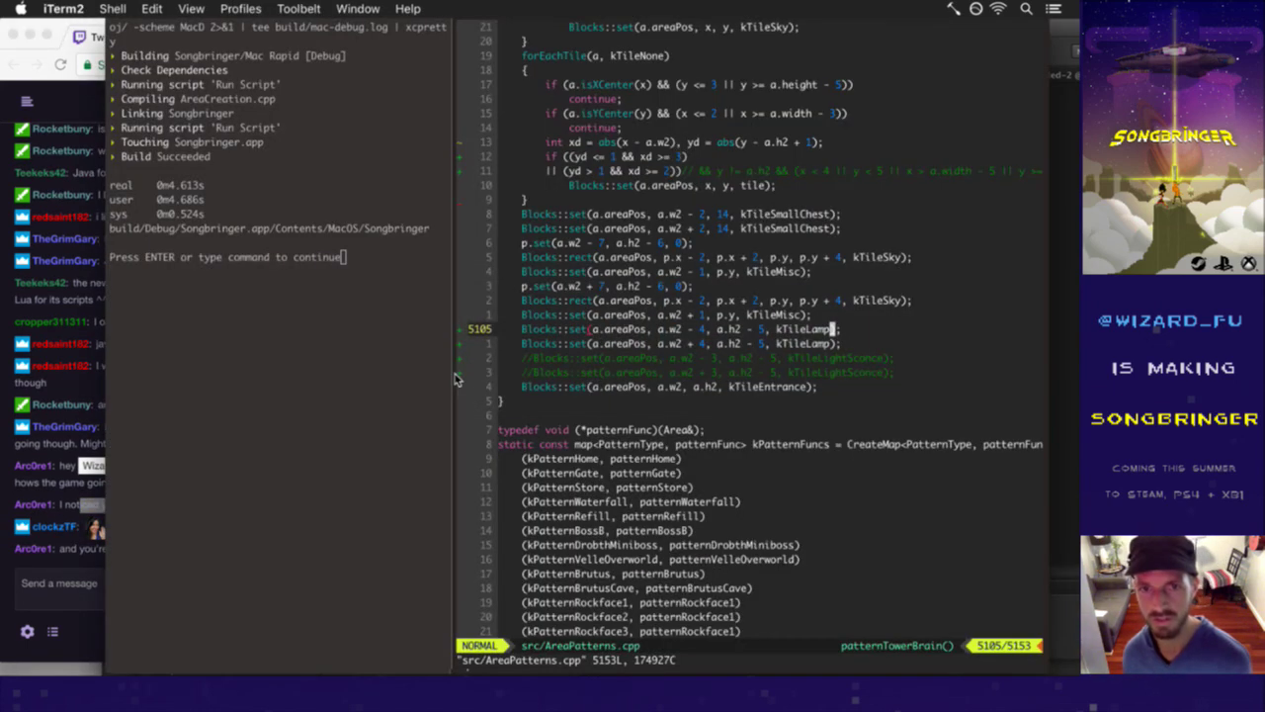
key(ctrl+6)
key(ctrl+6)
key(ctrl+6)
key(ctrl+6)
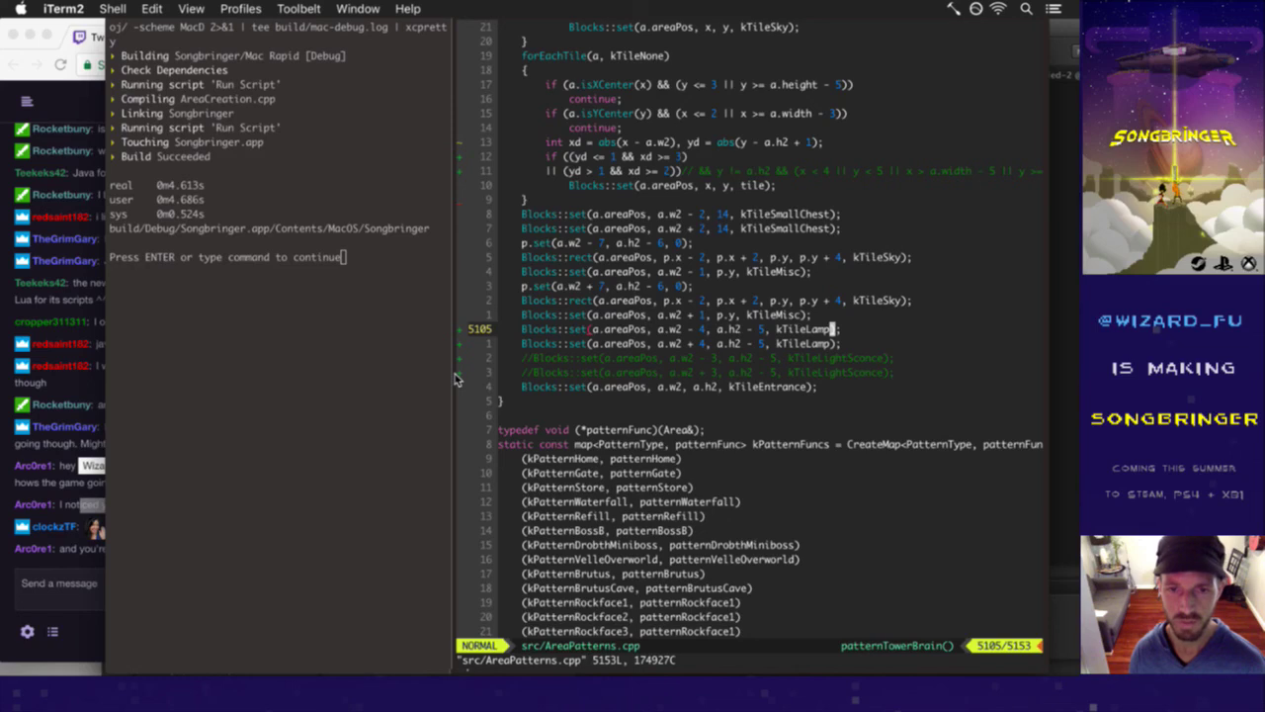
key(Escape)
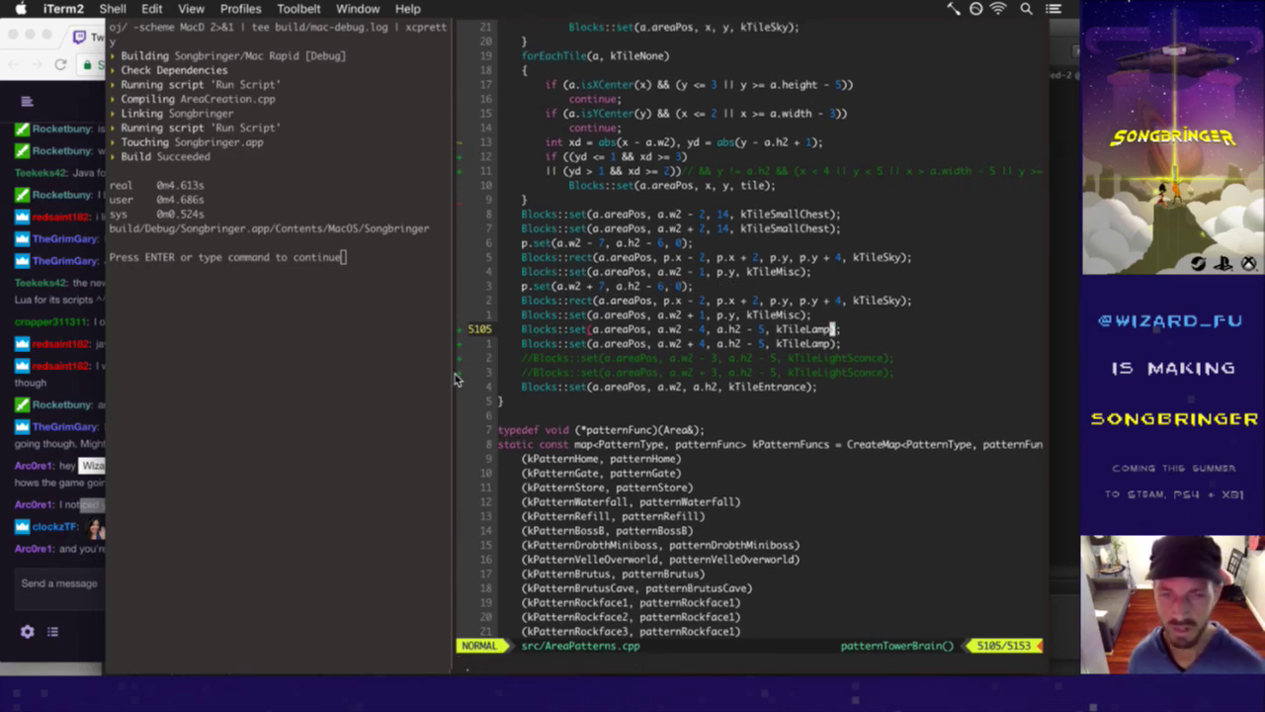
- Return to the Twitch chat and read the new messages about pixel art brains and vim
mouse_move(1077, 144)
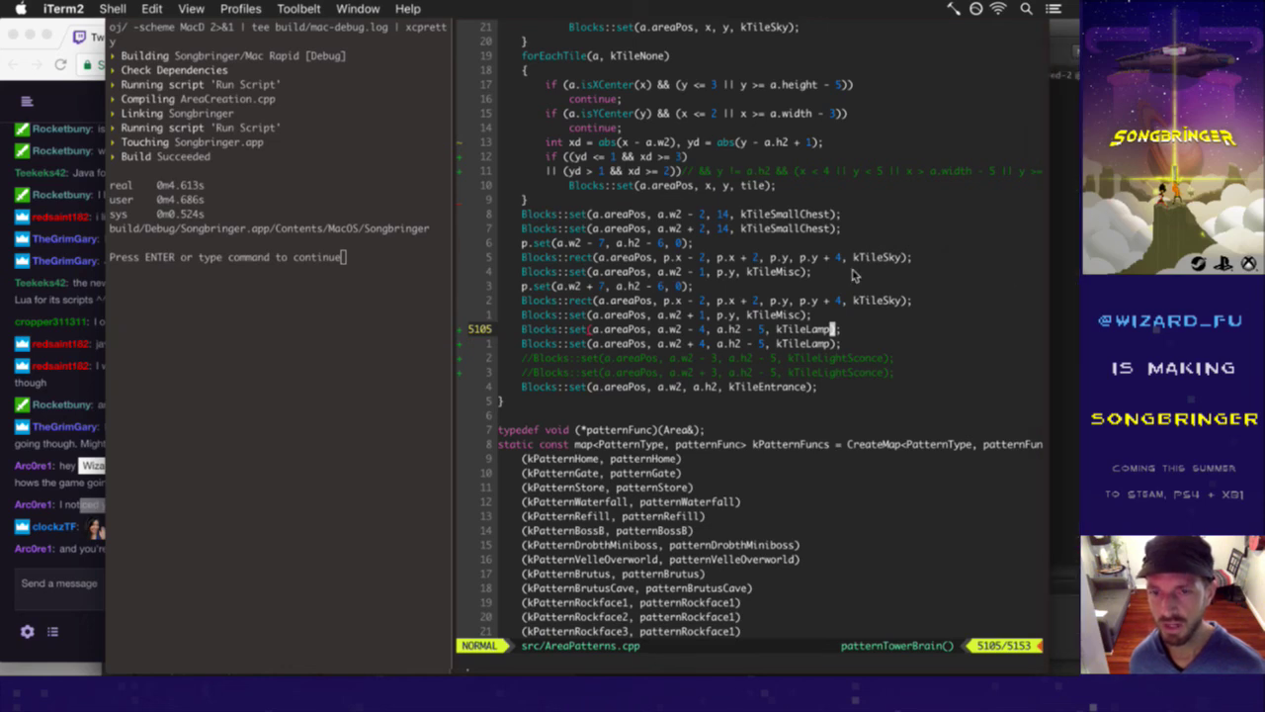
click(75, 571)
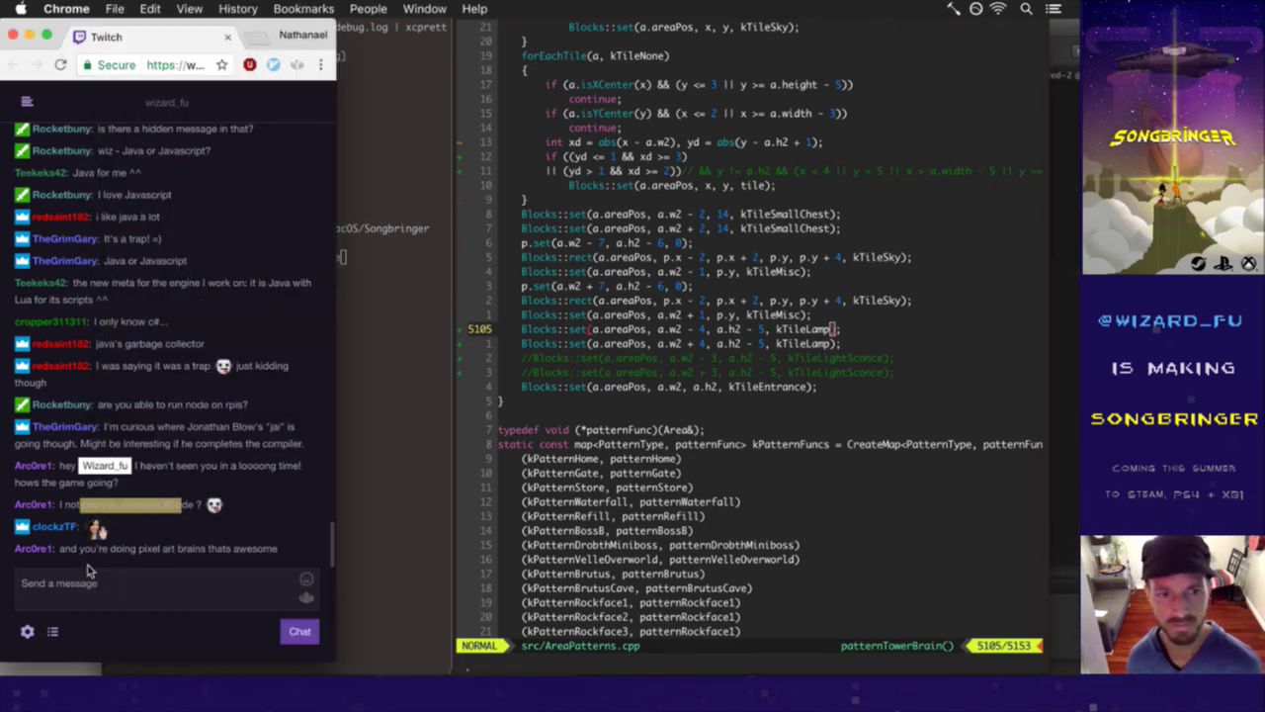
drag(86, 550, 237, 531)
click(192, 550)
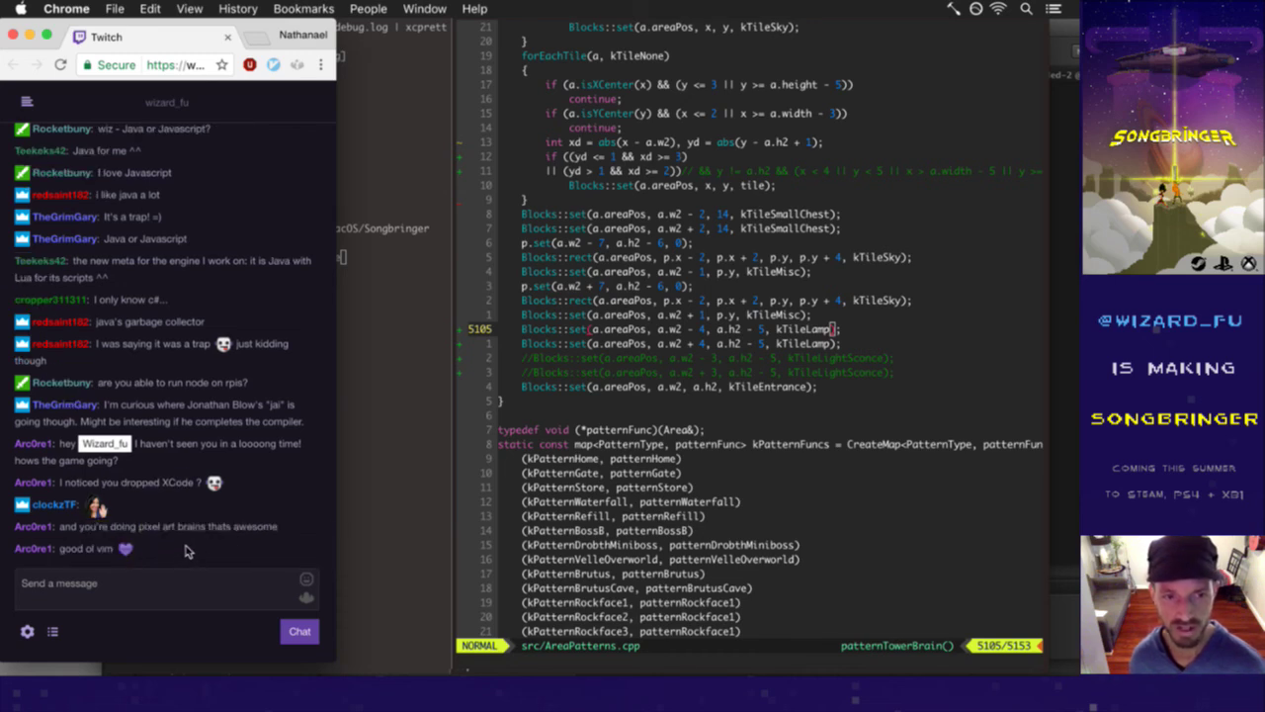
drag(65, 553, 137, 555)
click(180, 550)
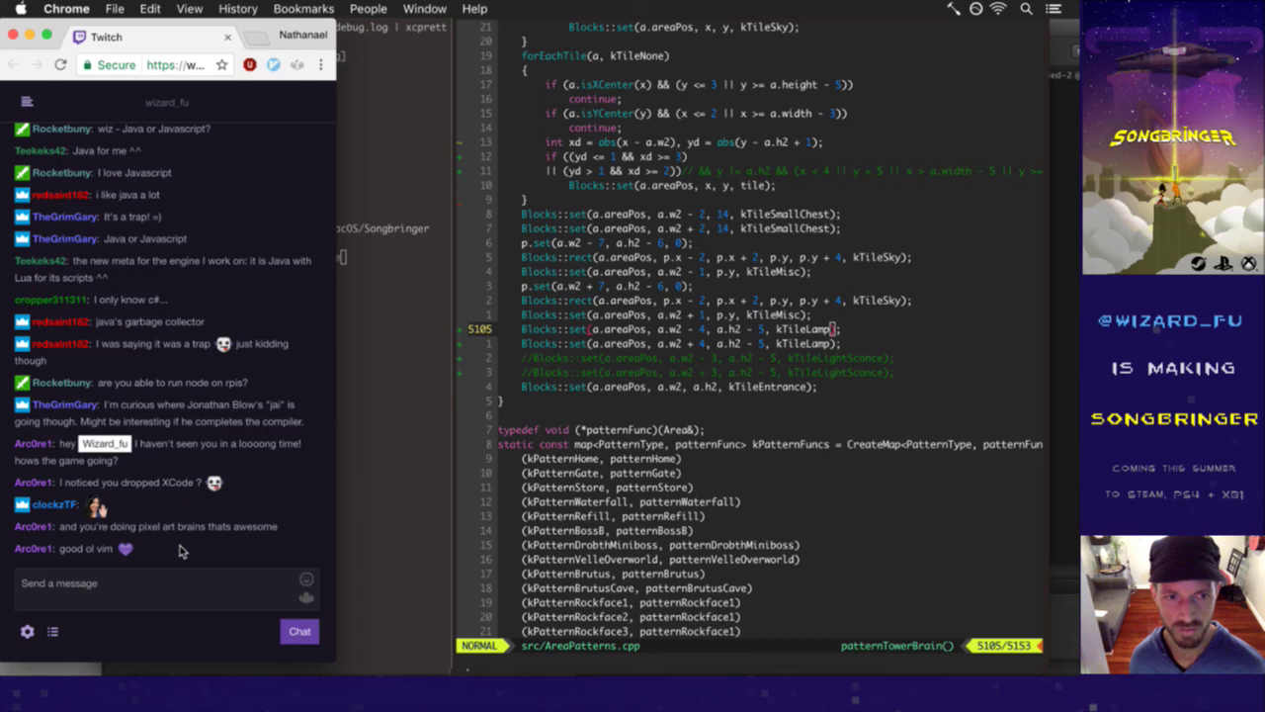
drag(111, 510, 25, 514)
click(116, 544)
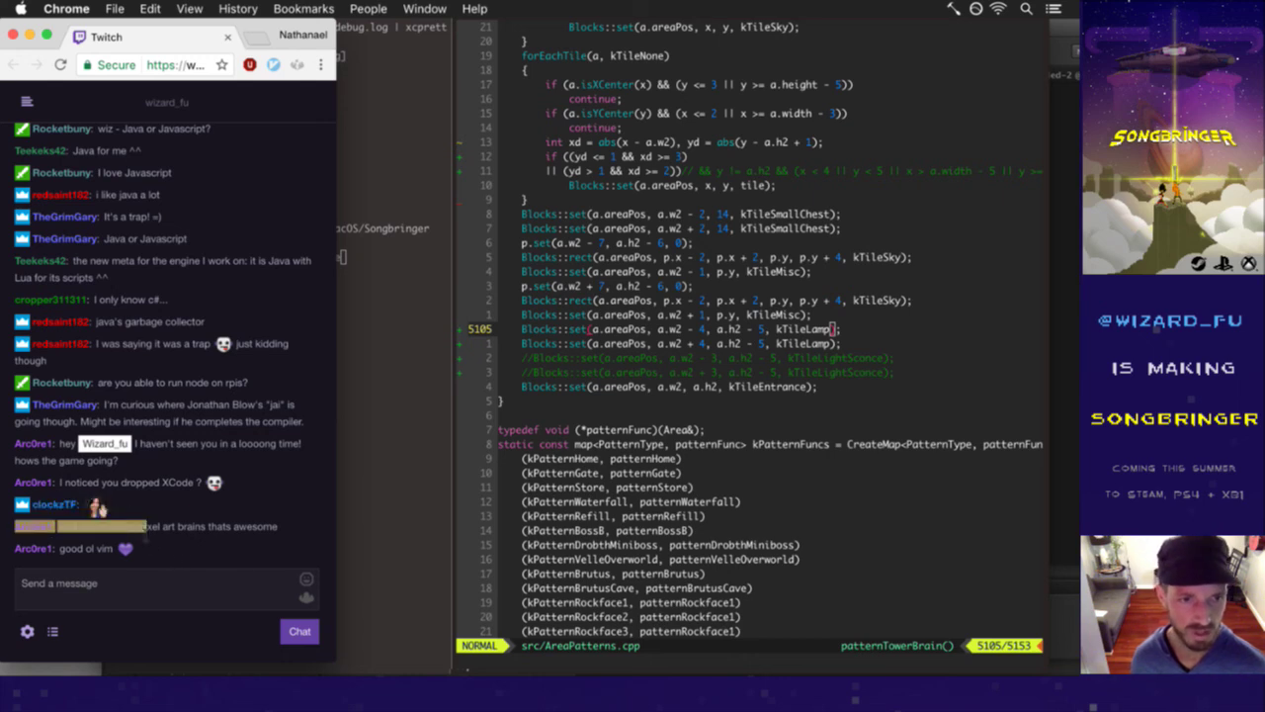
- Send "HeyGuys" in the Twitch chat and switch back to Photoshop
click(109, 606)
text(HeyGuys)
key(Return)
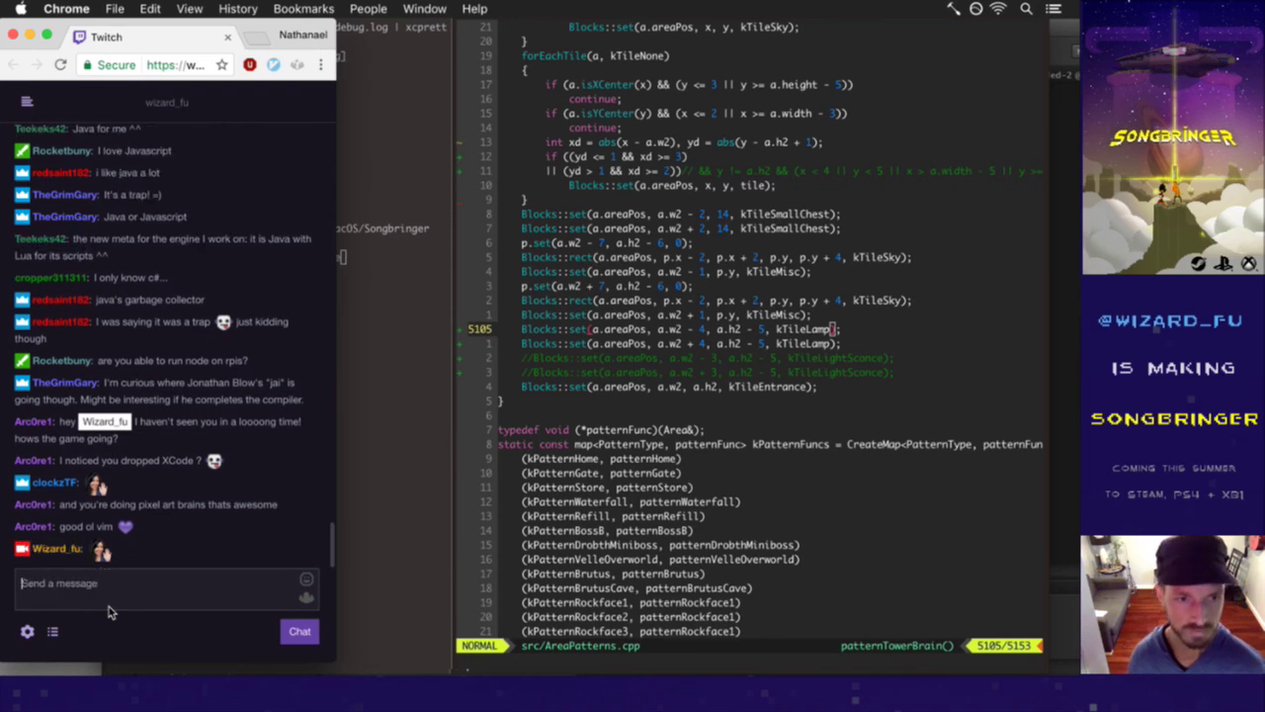
click(582, 408)
key(super+Tab)
key(super+Tab)
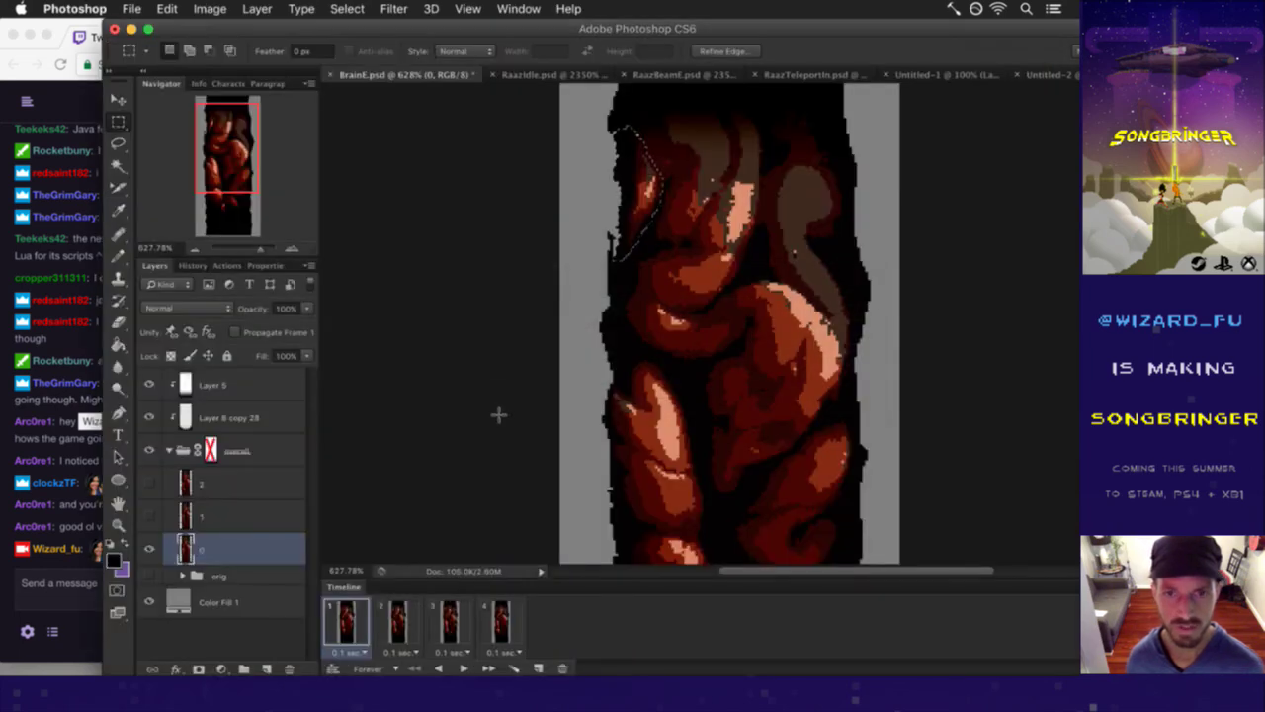
- Deselect the warped upper-left lobe and make the Eraser the active tool
click(593, 245)
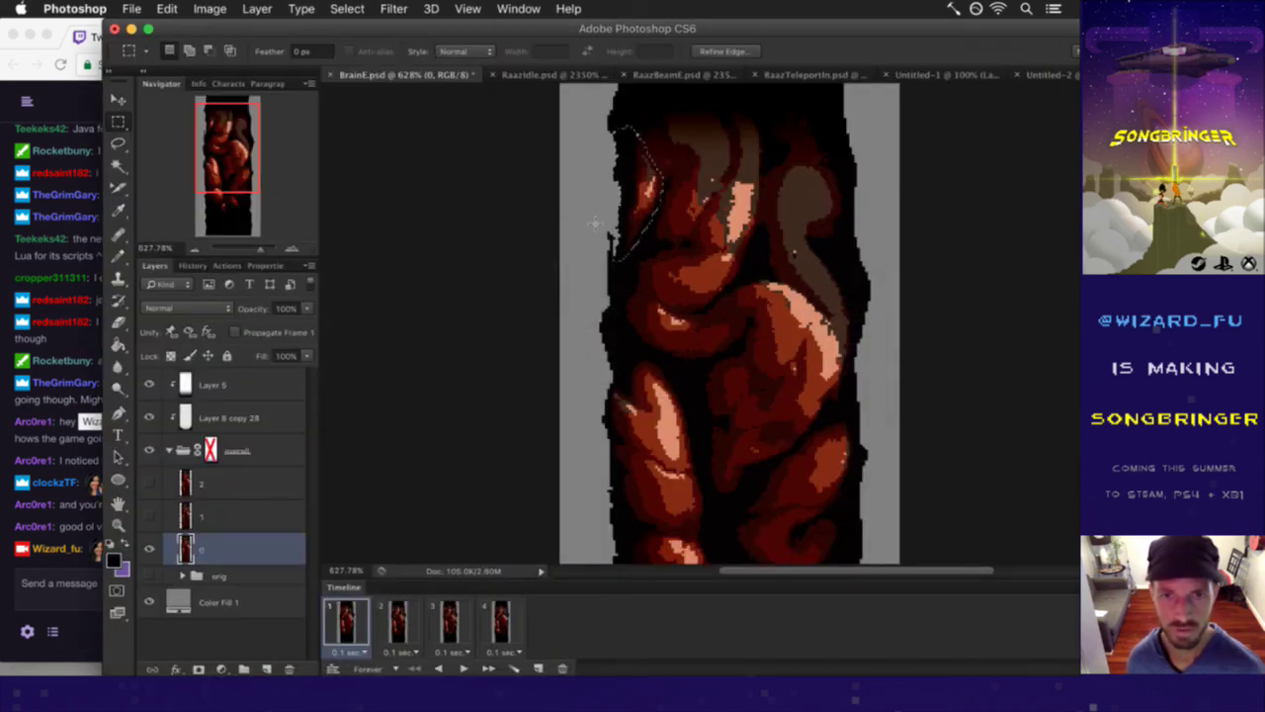
key(b)
key(shift+b)
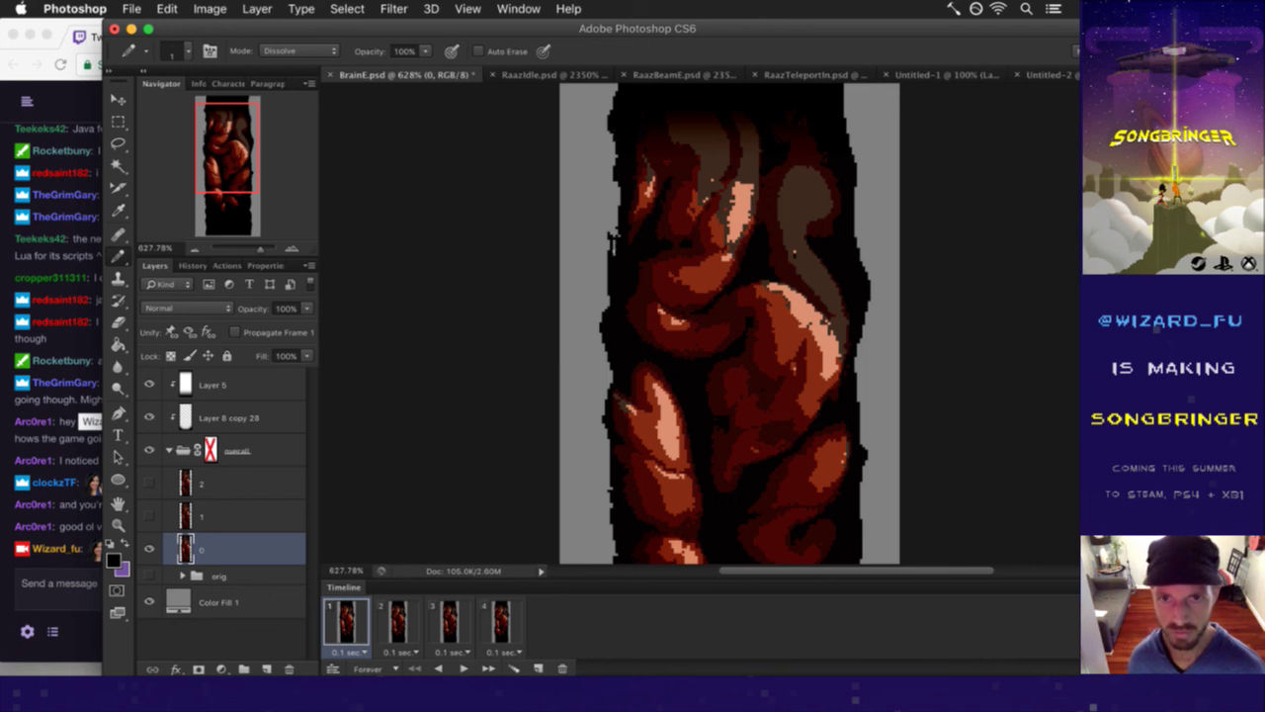
key(e)
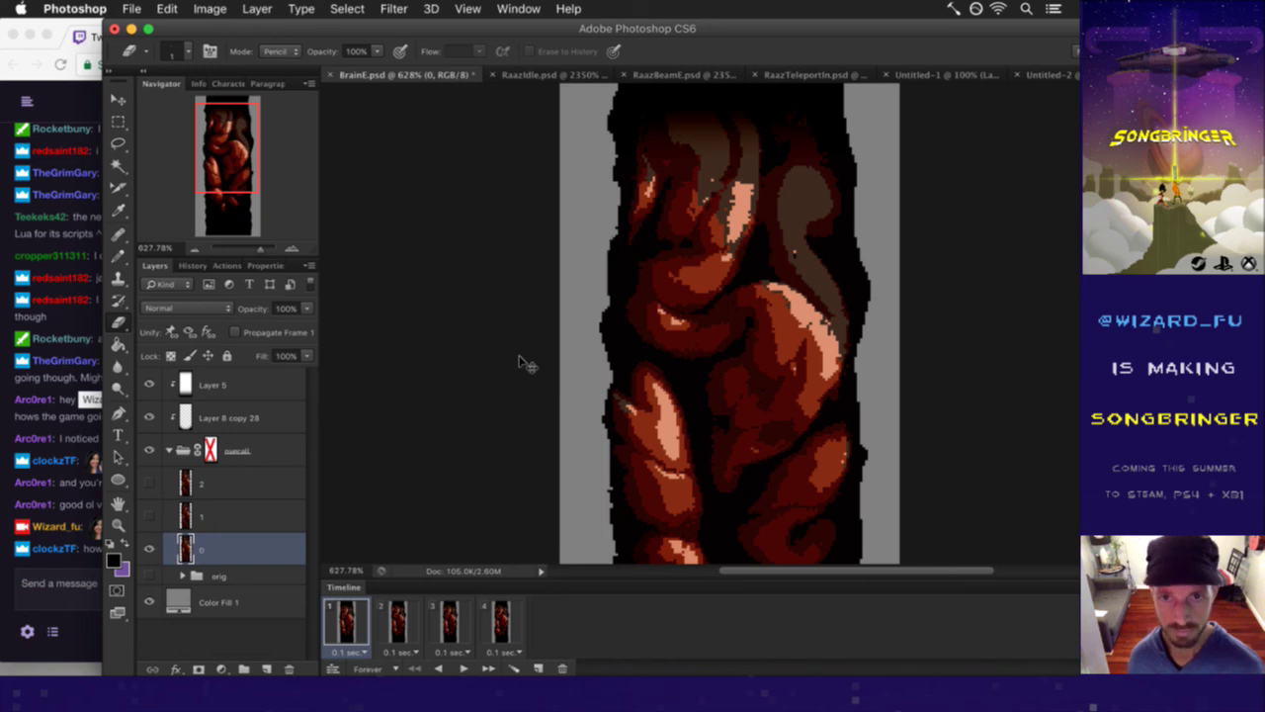
- Switch to the Twitch chat, read the "how's life?" message and the comment about the game going well, and return to Photoshop
click(72, 575)
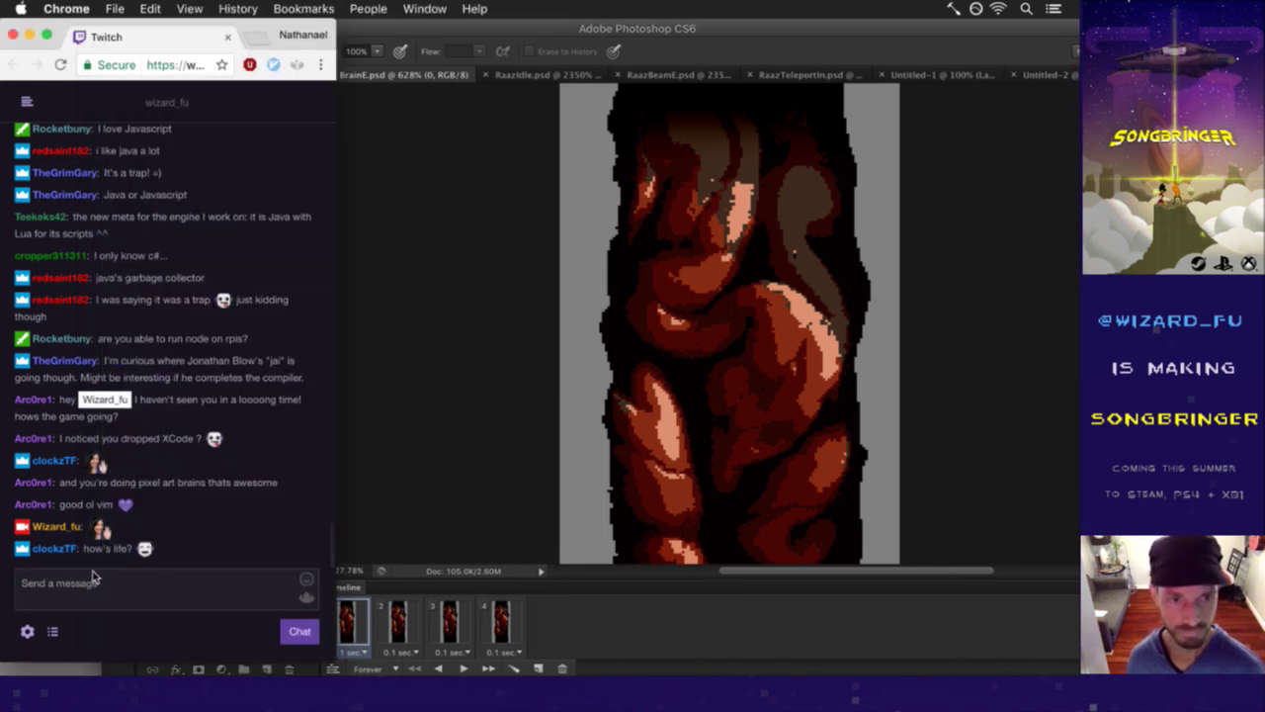
drag(87, 550, 121, 551)
click(163, 564)
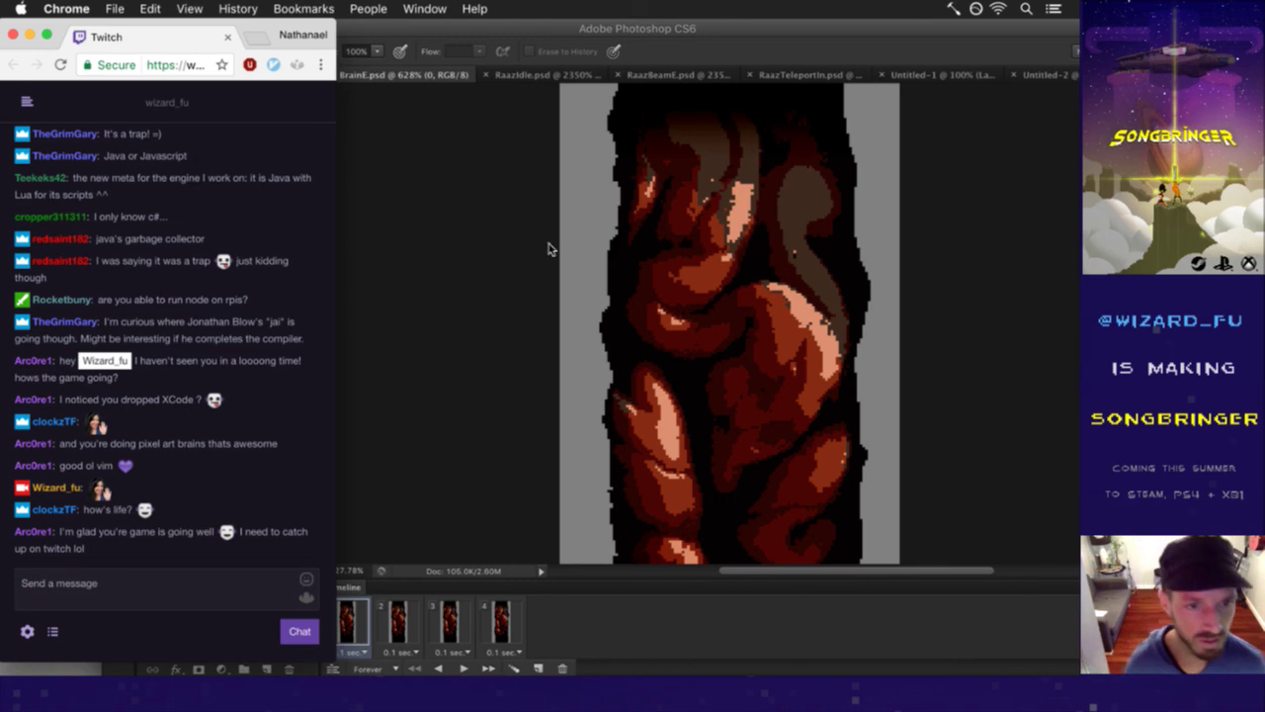
drag(85, 534, 114, 542)
click(119, 541)
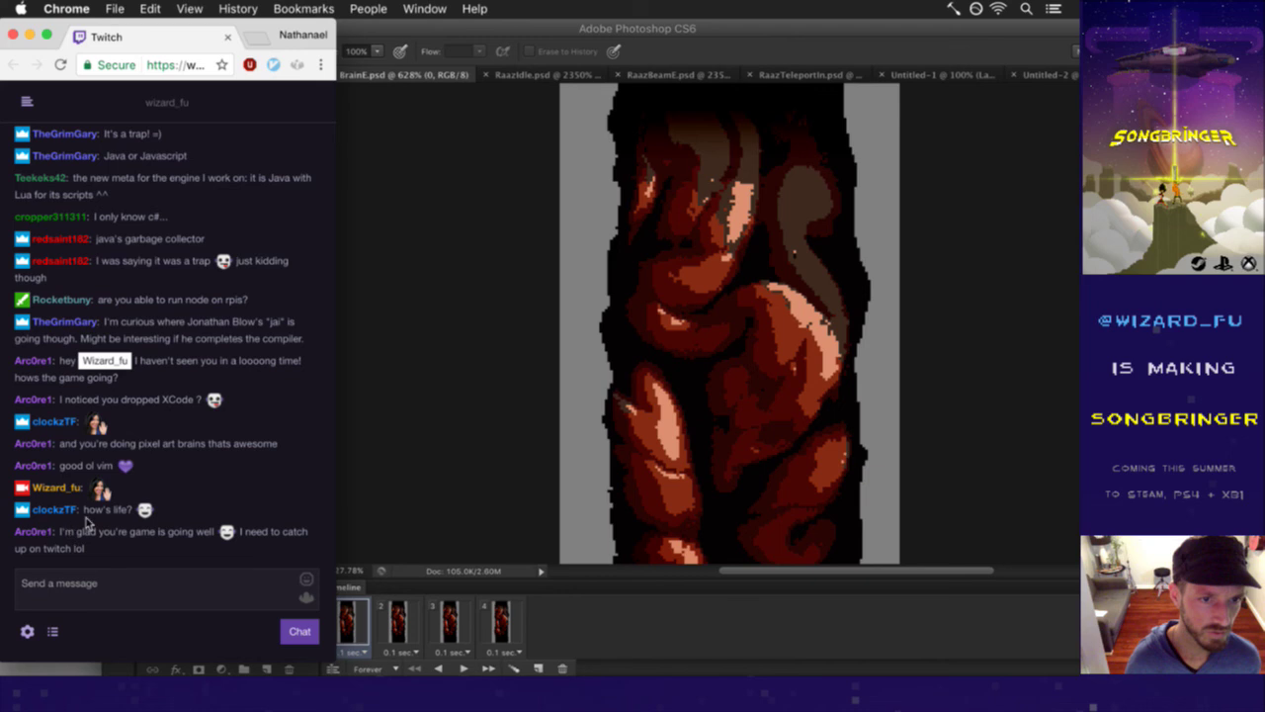
drag(64, 533, 96, 544)
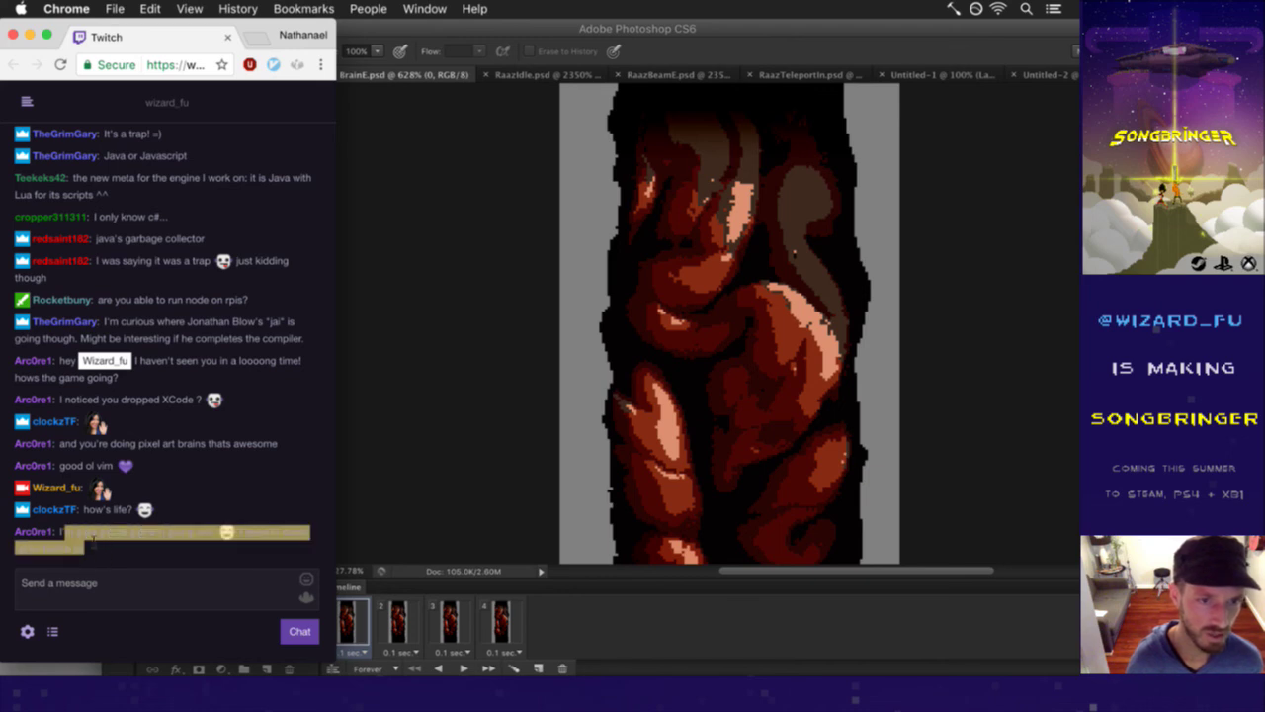
click(96, 514)
mouse_move(97, 490)
mouse_down()
mouse_move(119, 494)
mouse_move(109, 489)
mouse_up()
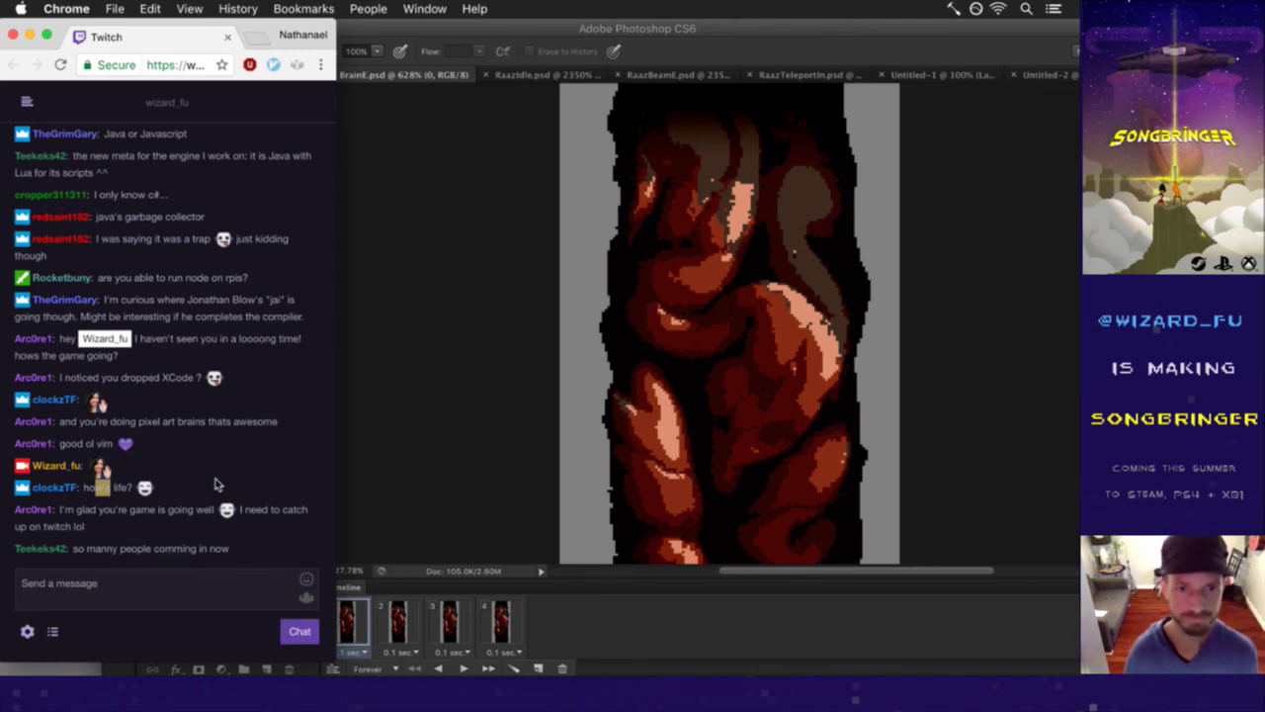
click(443, 336)
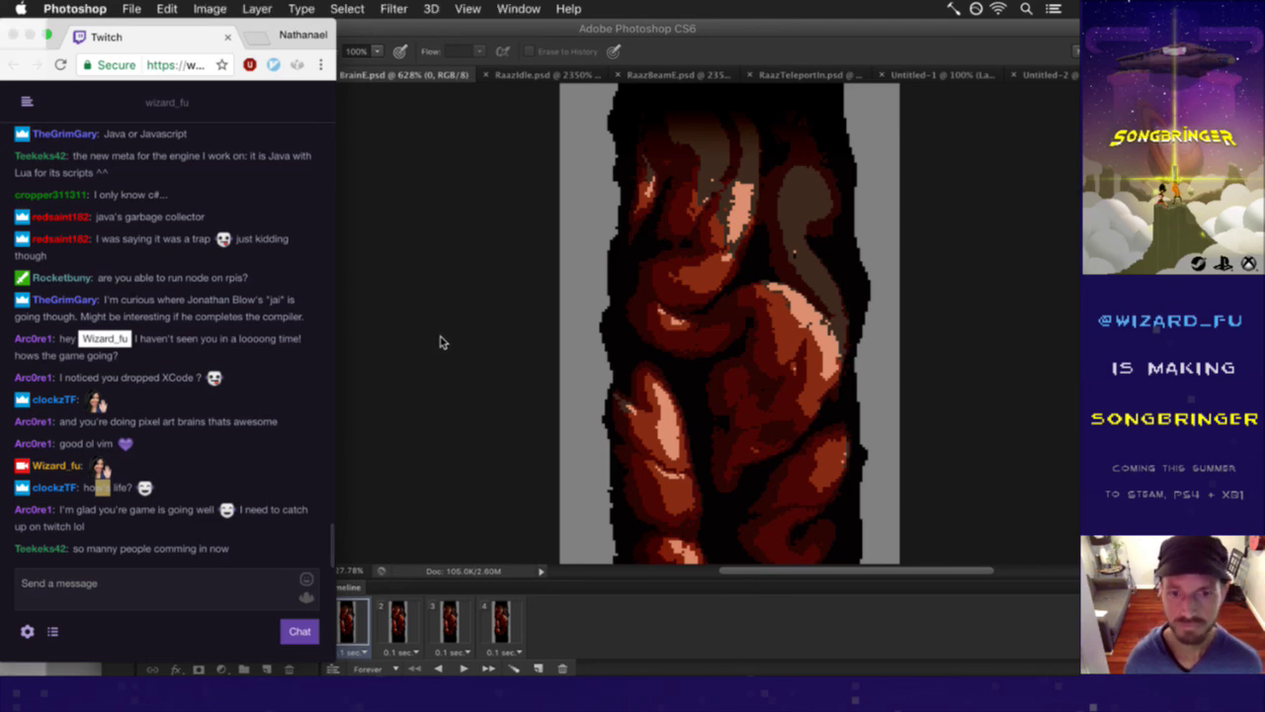
- Lasso the upper-left lobe on layer 0 and darken it with Levels, setting the input black level to 17
key(super+z)
key(super+z)
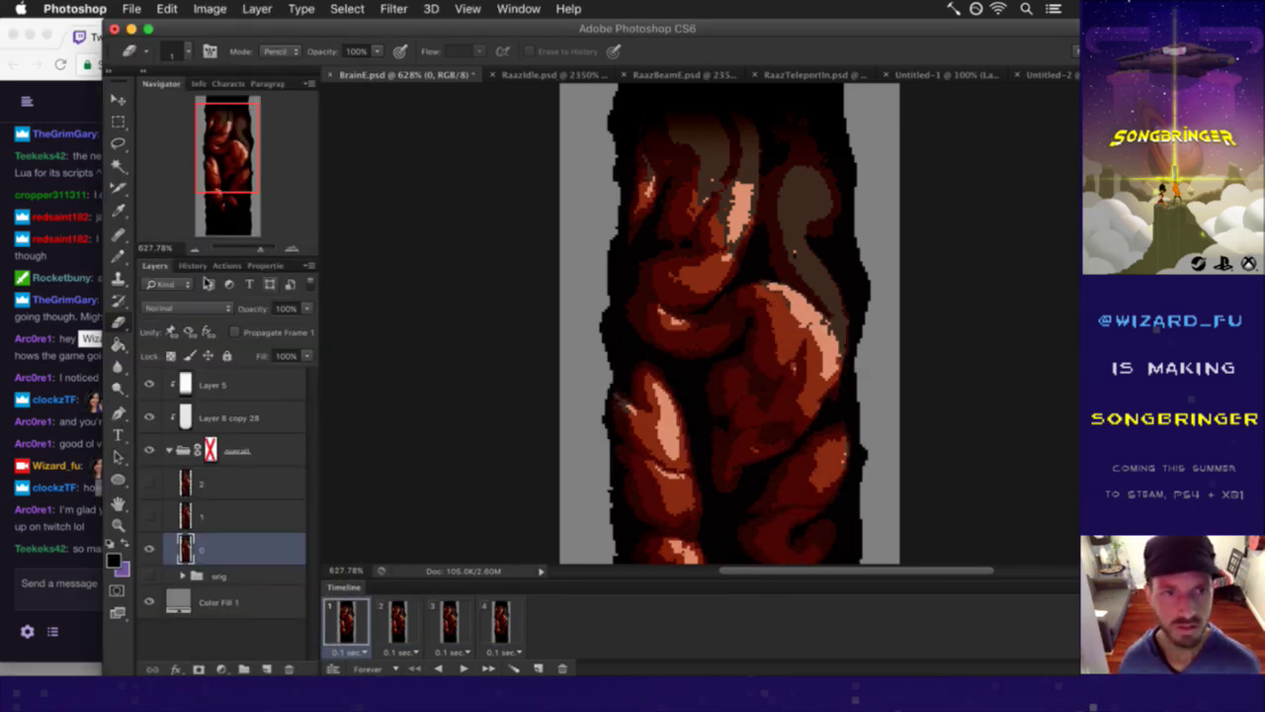
click(118, 143)
mouse_move(636, 128)
mouse_down()
mouse_move(665, 173)
mouse_move(628, 244)
mouse_move(638, 138)
mouse_up()
click(212, 8)
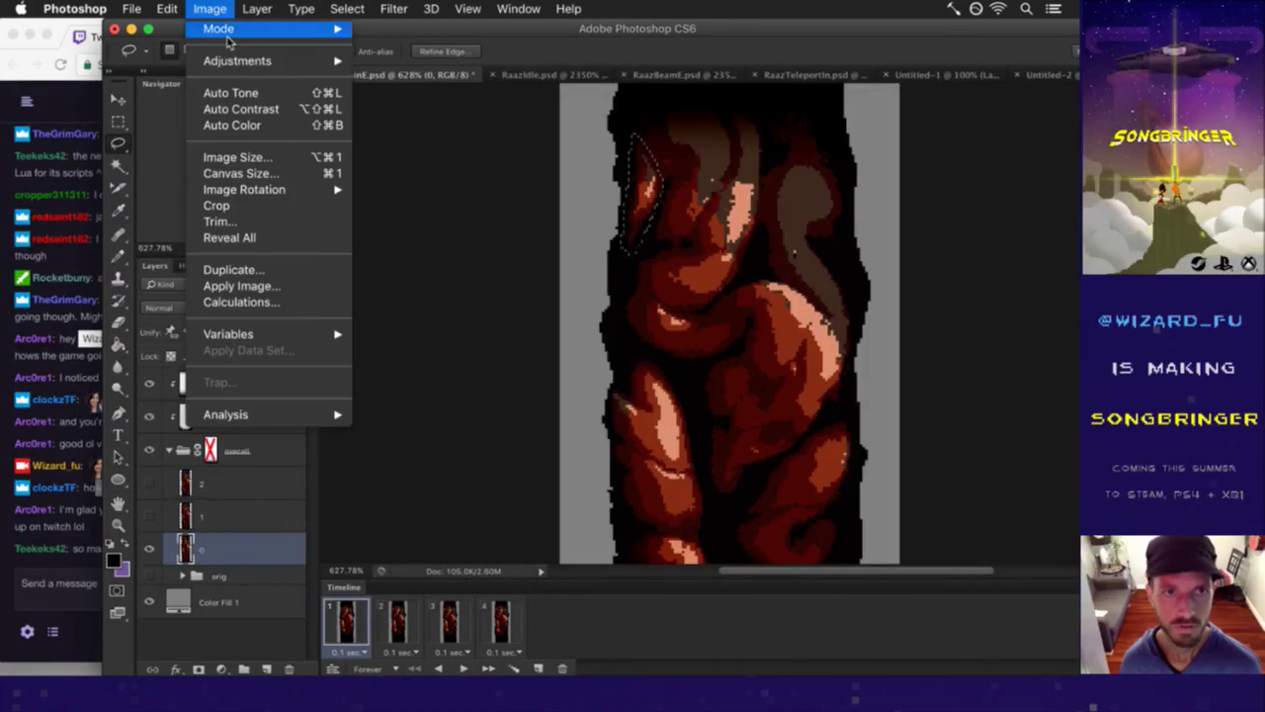
mouse_move(301, 61)
click(393, 77)
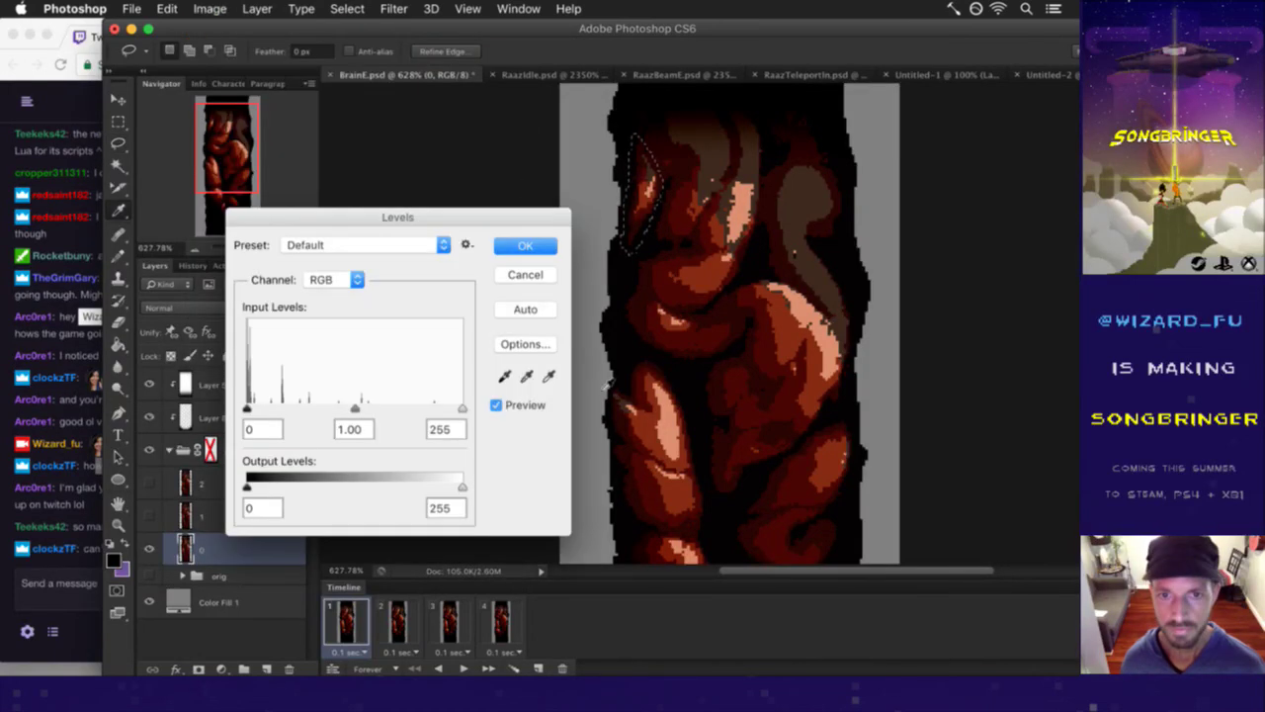
click(263, 435)
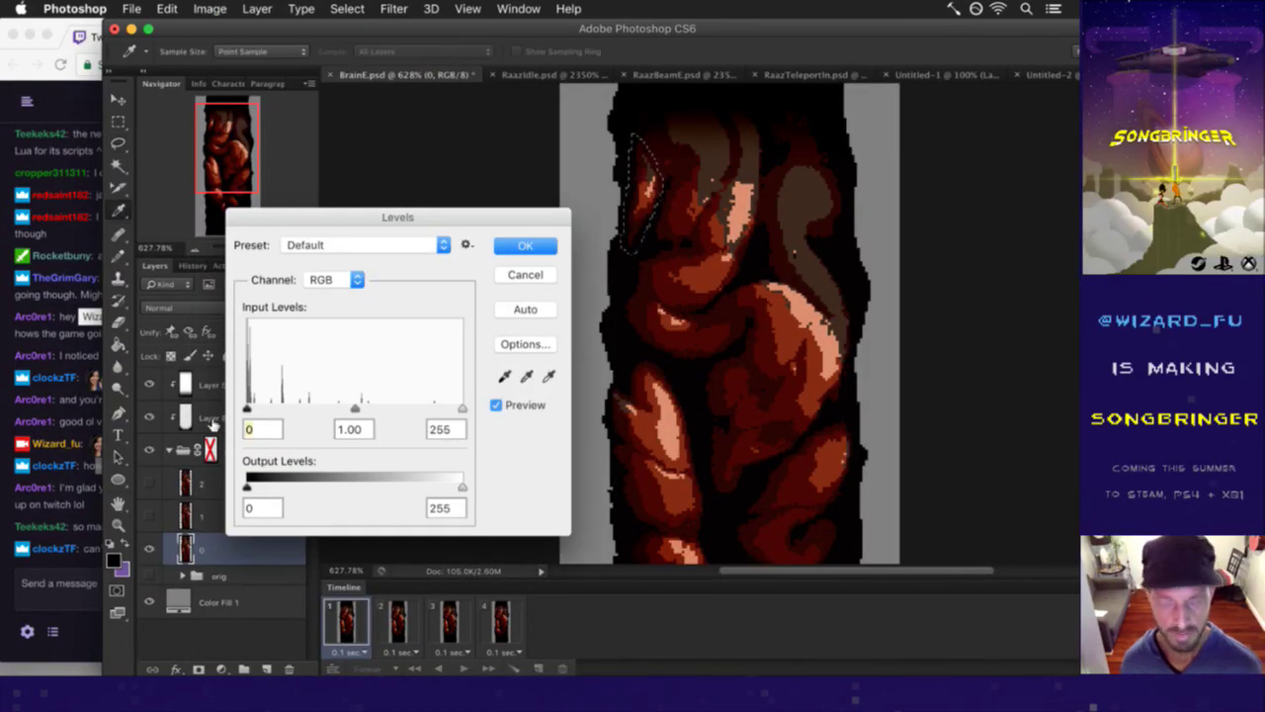
text(15)
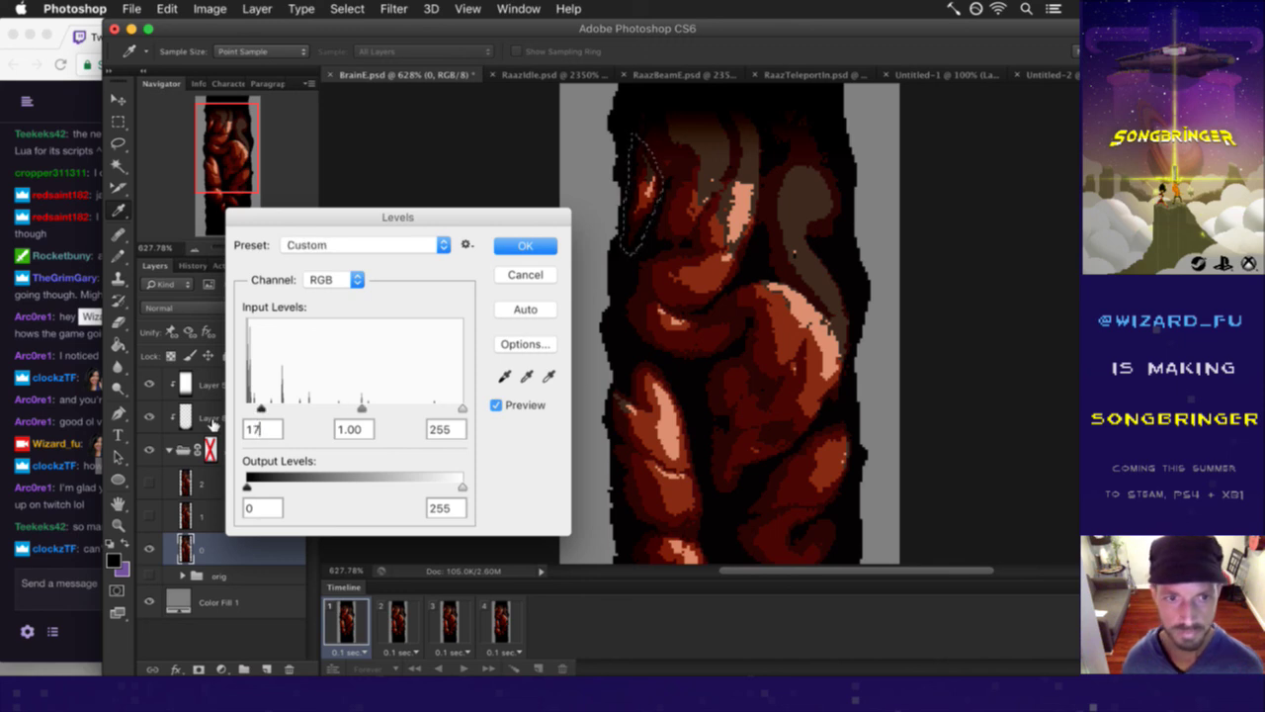
key(Return)
key(m)
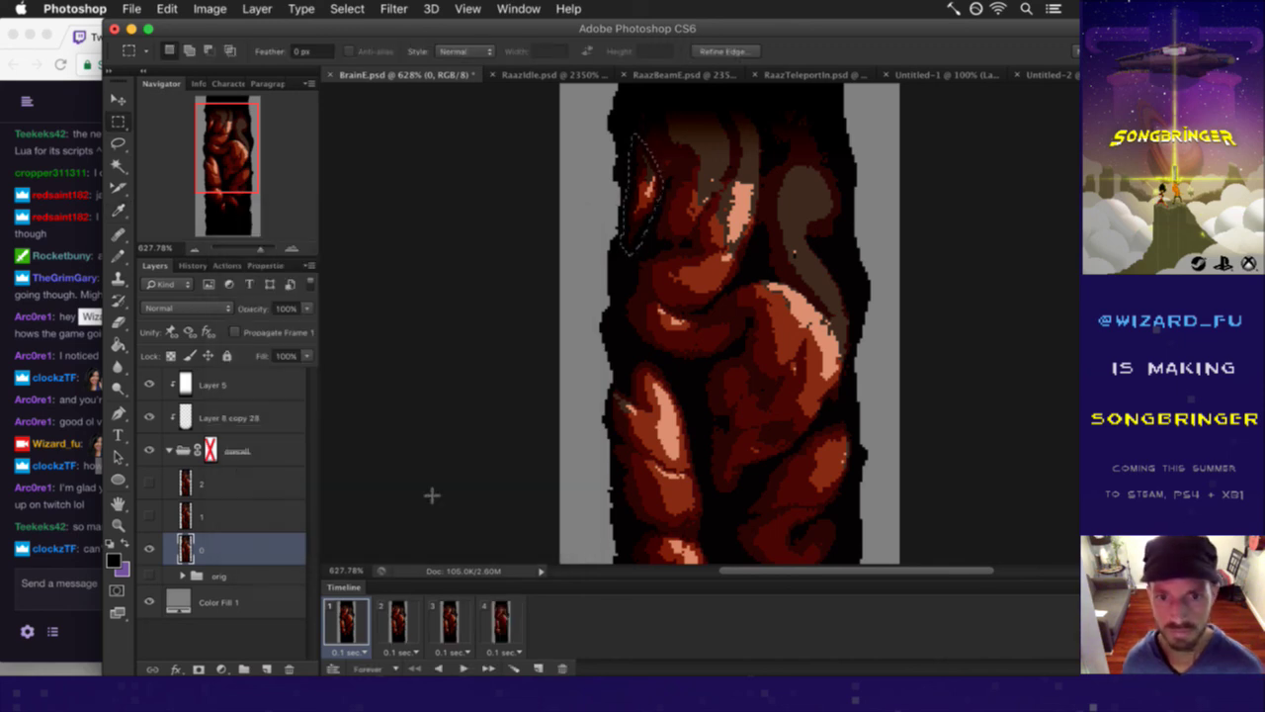
- Switch to the Twitch chat, read the "can't complain" reply, and return to Photoshop
click(59, 571)
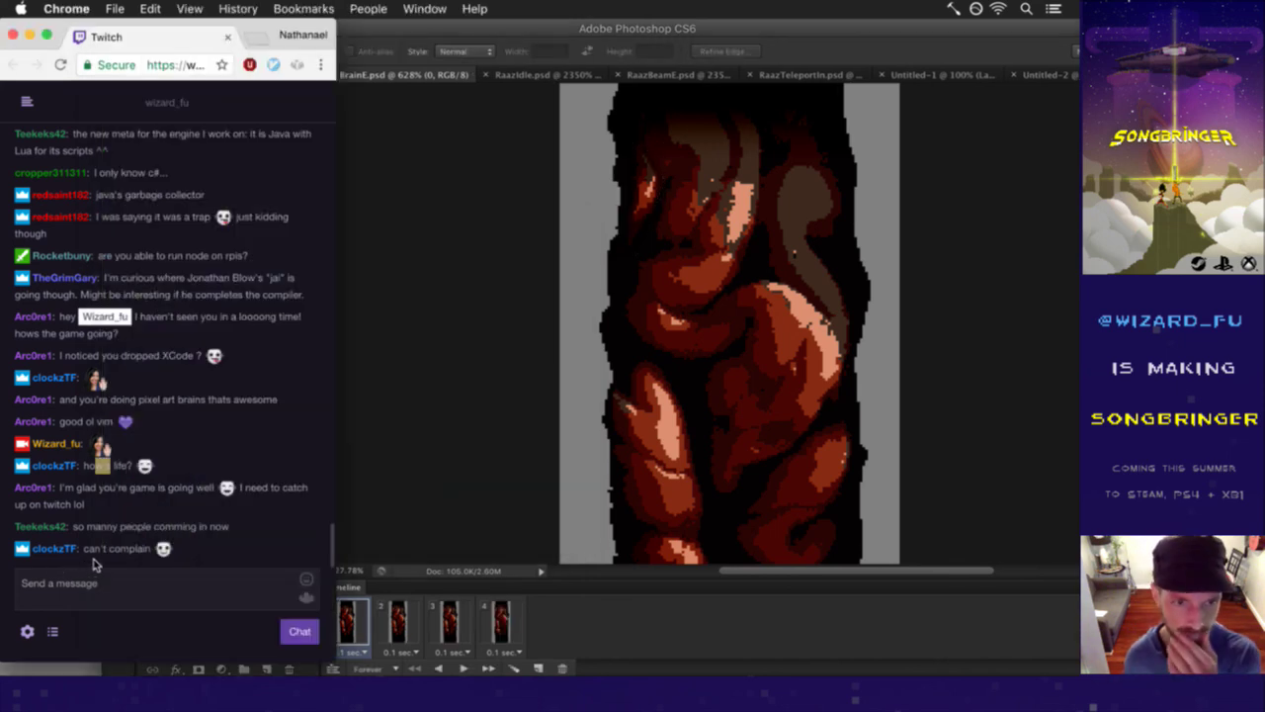
drag(85, 549, 129, 561)
click(484, 456)
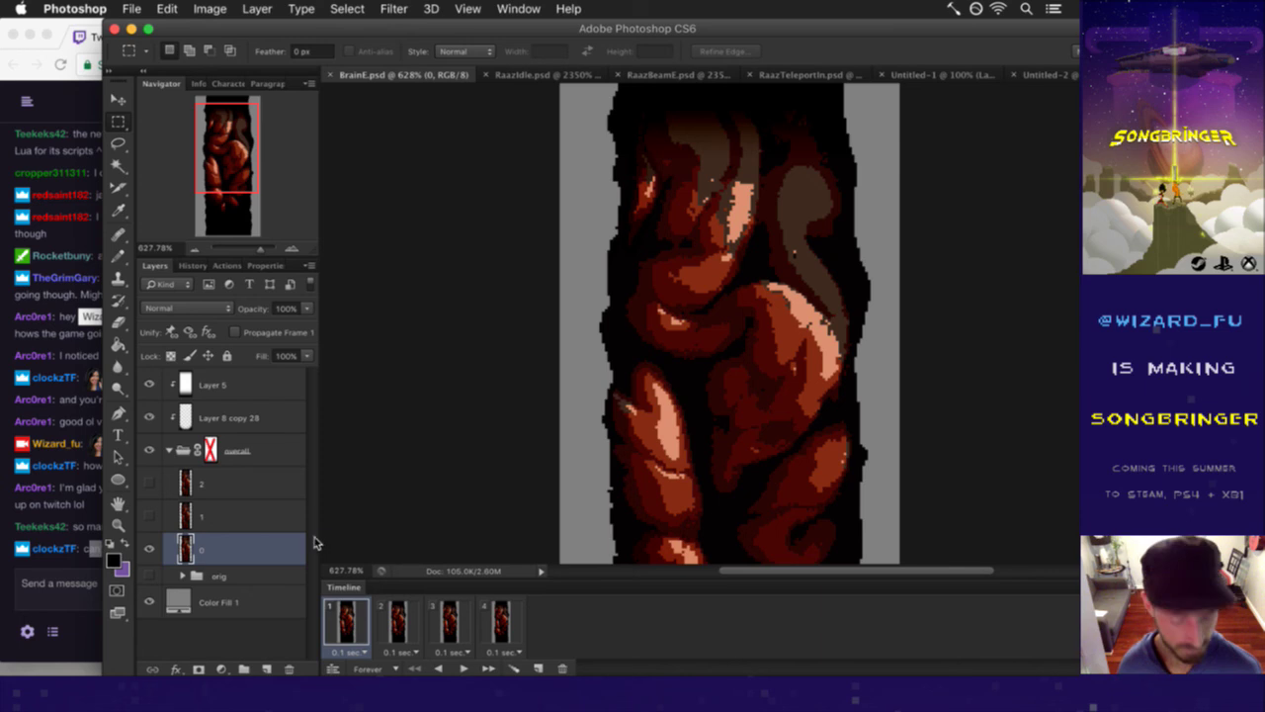
- Make the Lasso the active tool and view frames 2, 3 and 4 one after another
key(l)
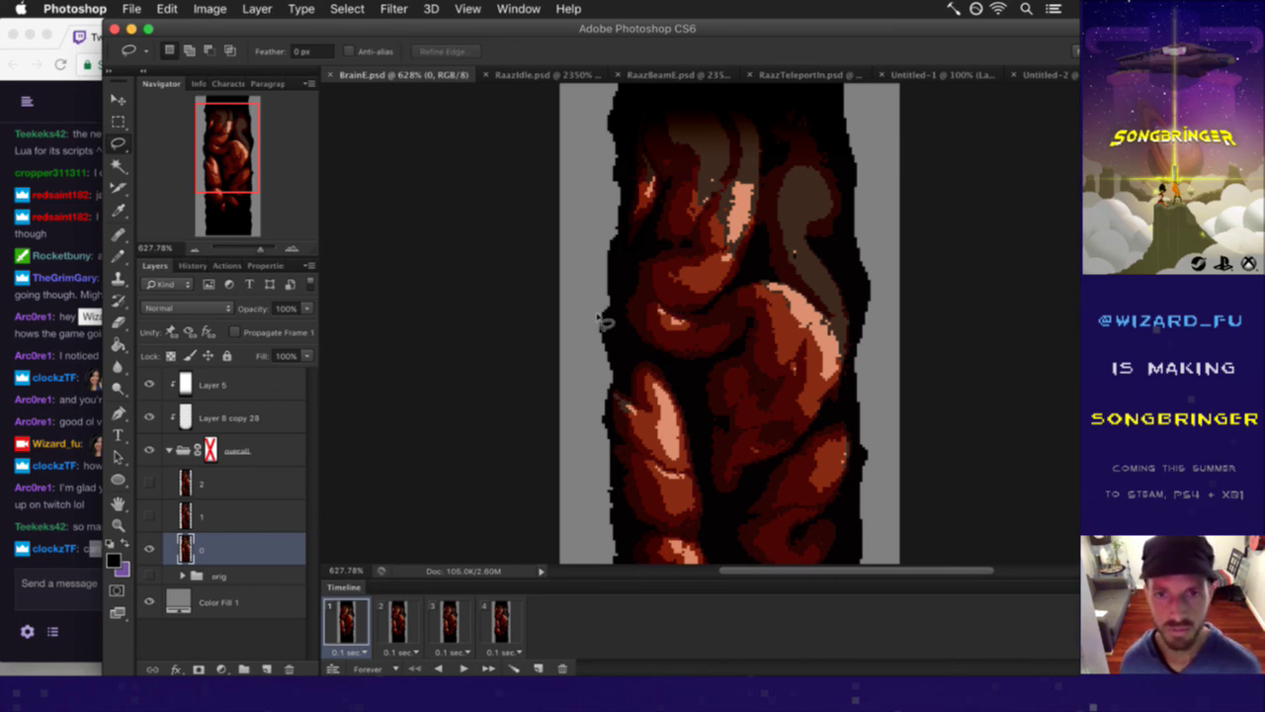
click(405, 623)
click(453, 621)
click(497, 624)
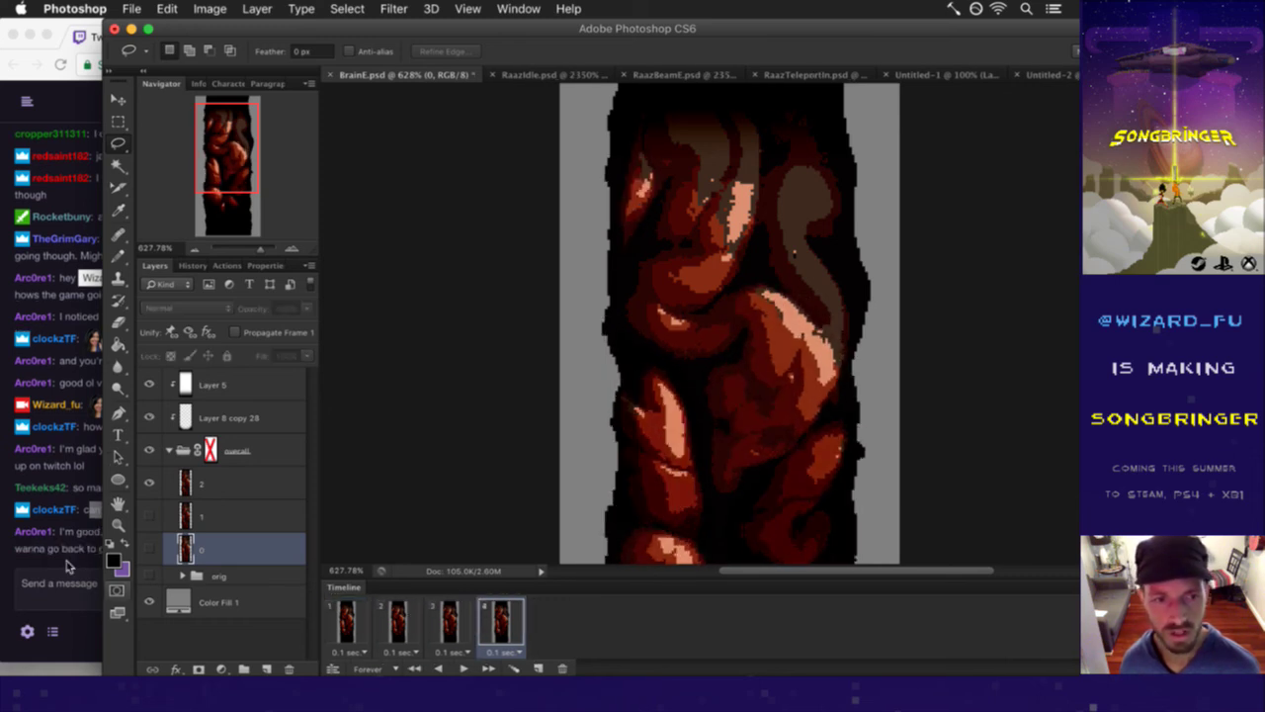
- Switch to the Twitch chat, read the message about .NET work and gamedev, and return to Photoshop
click(83, 559)
click(71, 535)
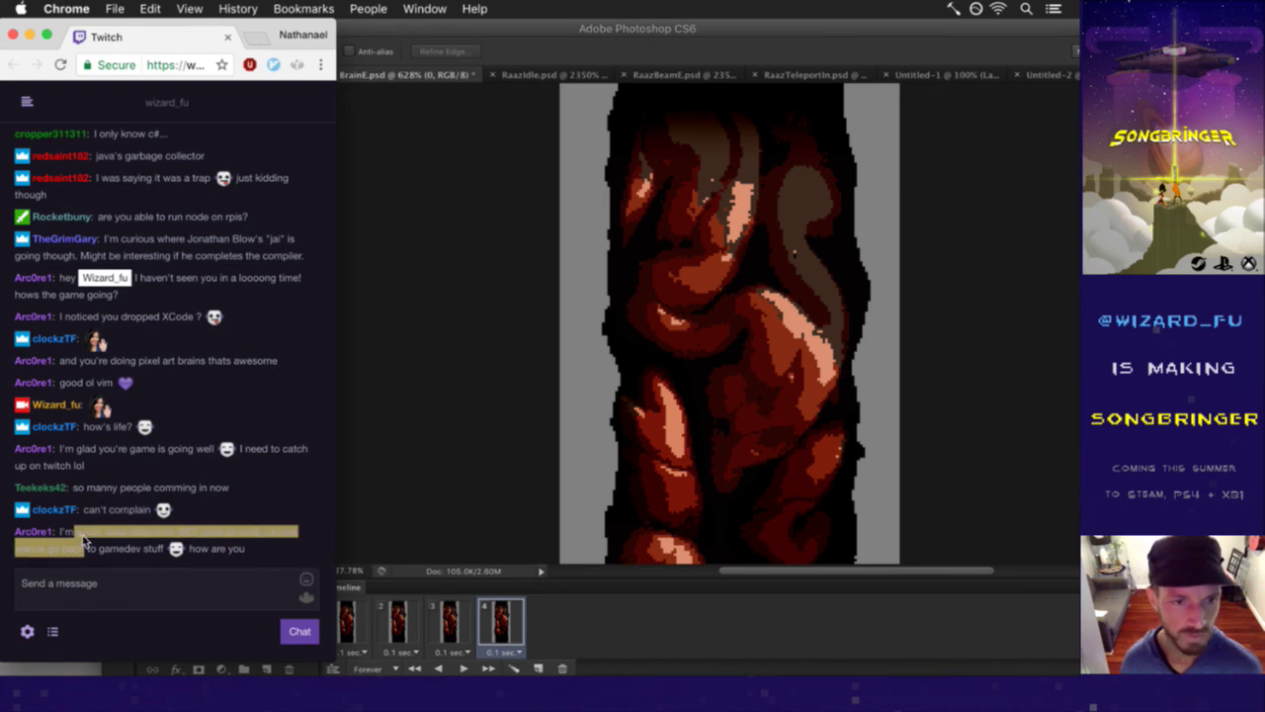
drag(71, 535, 129, 555)
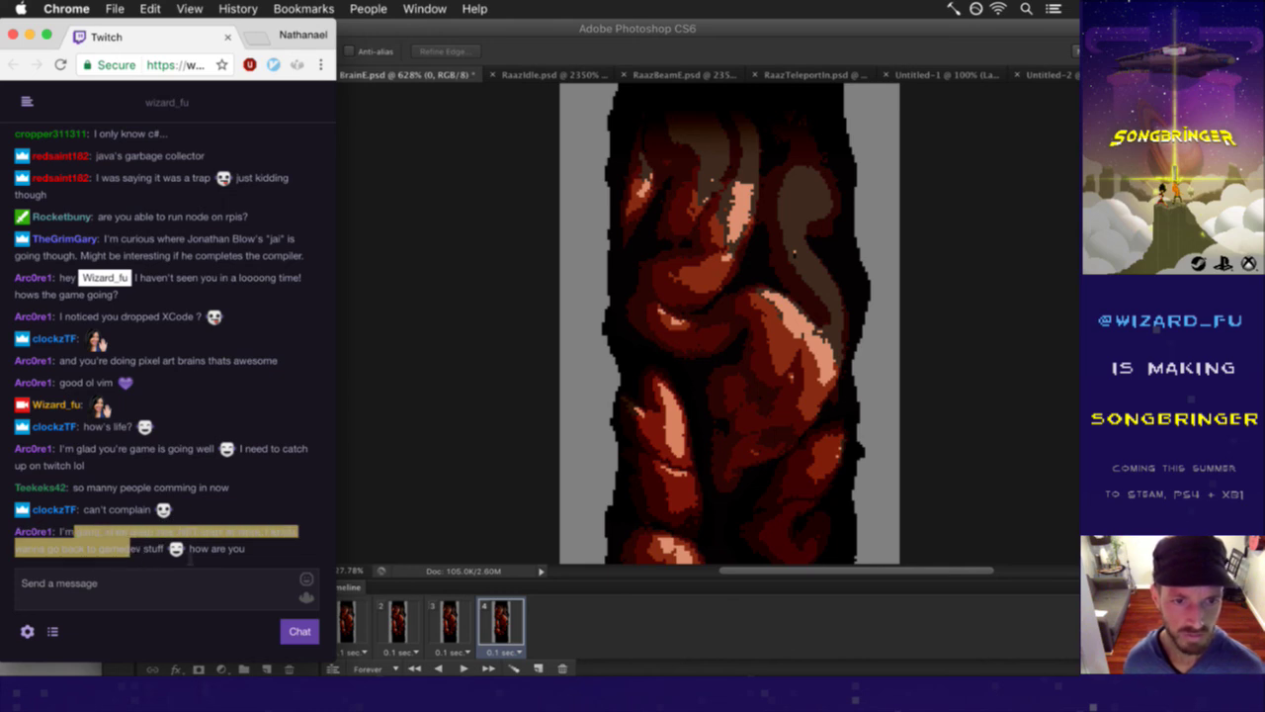
click(129, 554)
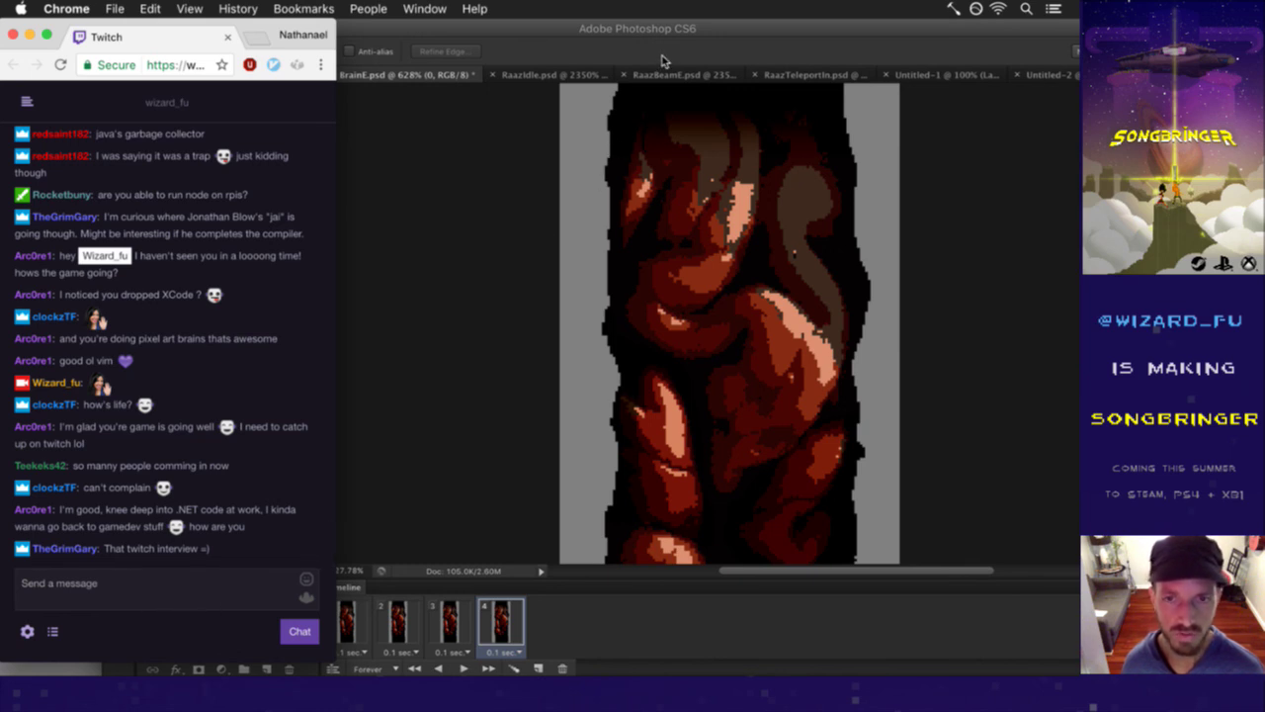
click(689, 51)
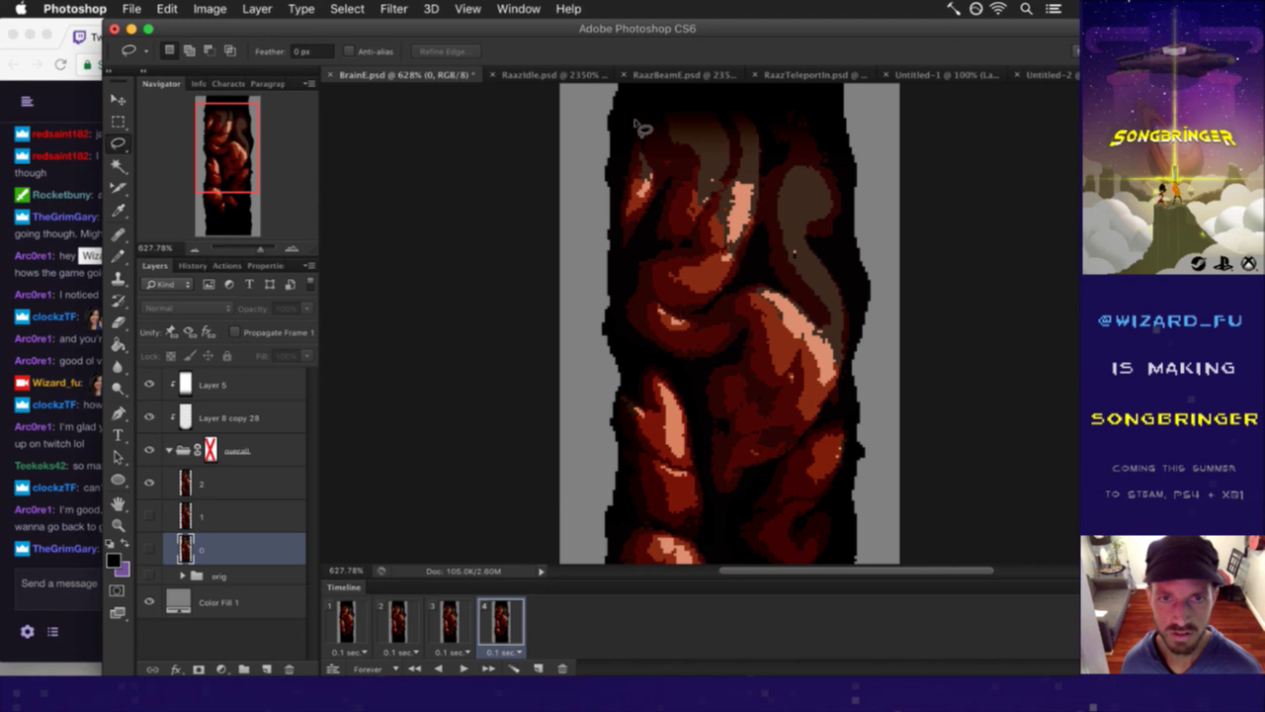
- Go through frames 1 to 4 and back to frame 1 to compare the lobes between frames
click(362, 629)
click(396, 624)
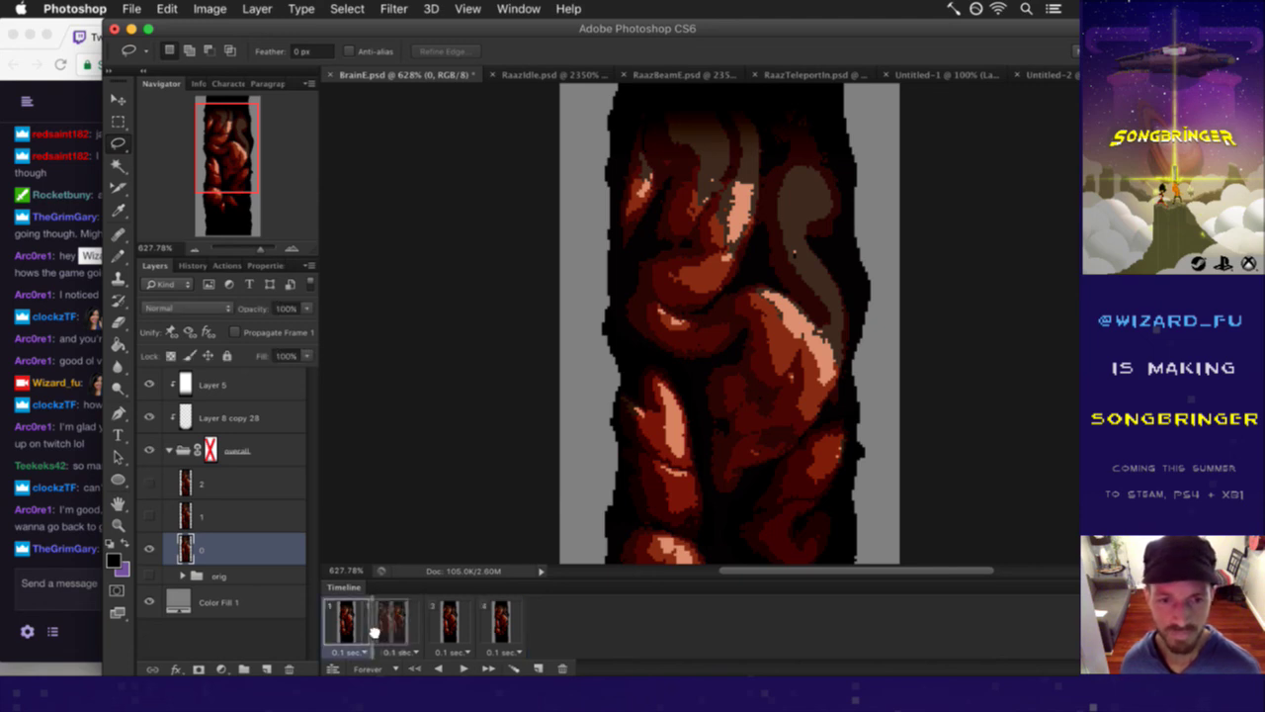
click(447, 619)
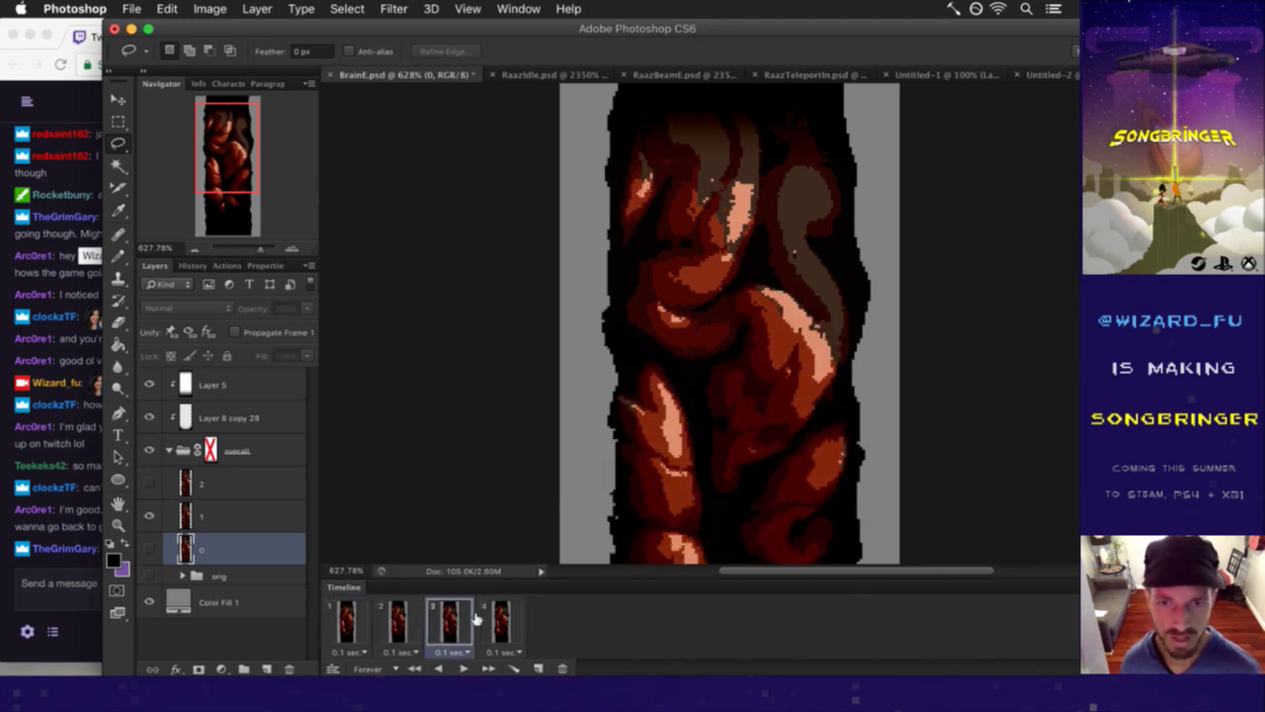
click(497, 620)
click(450, 631)
click(404, 619)
click(347, 613)
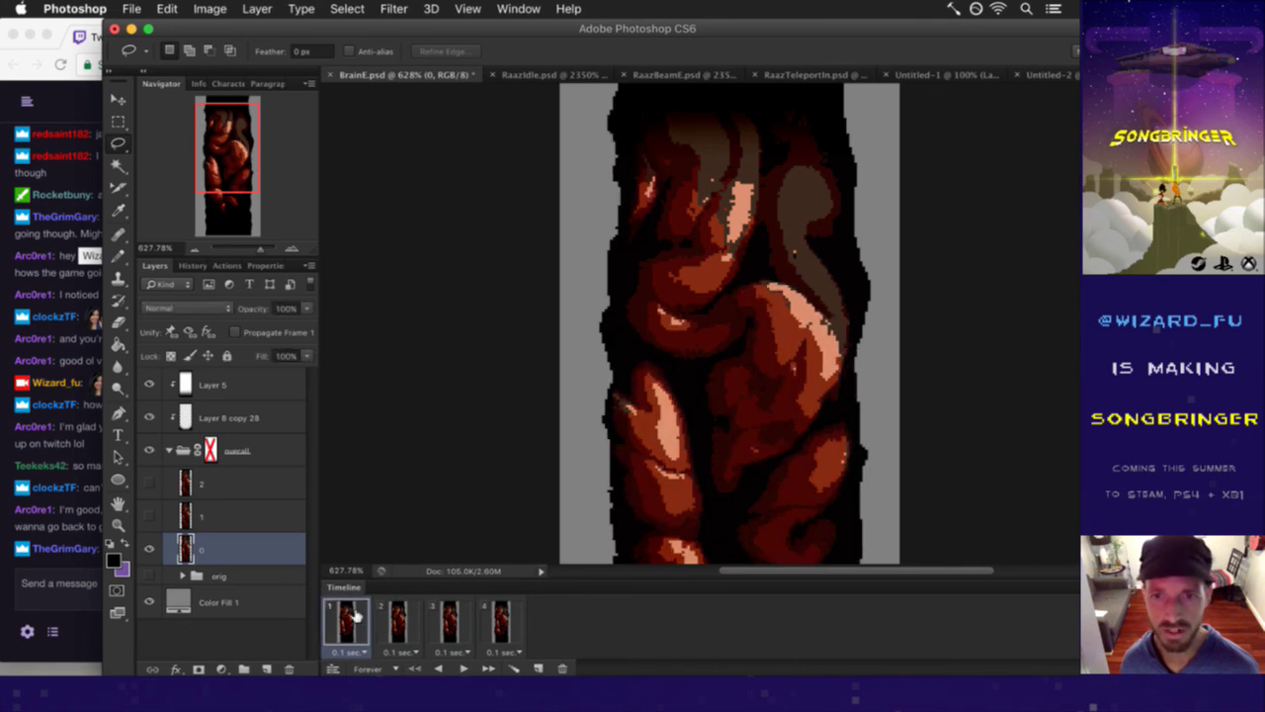
- Show frame 2, activate layer 1, check the Twitch chat, and lasso the upper-left lobe
click(408, 620)
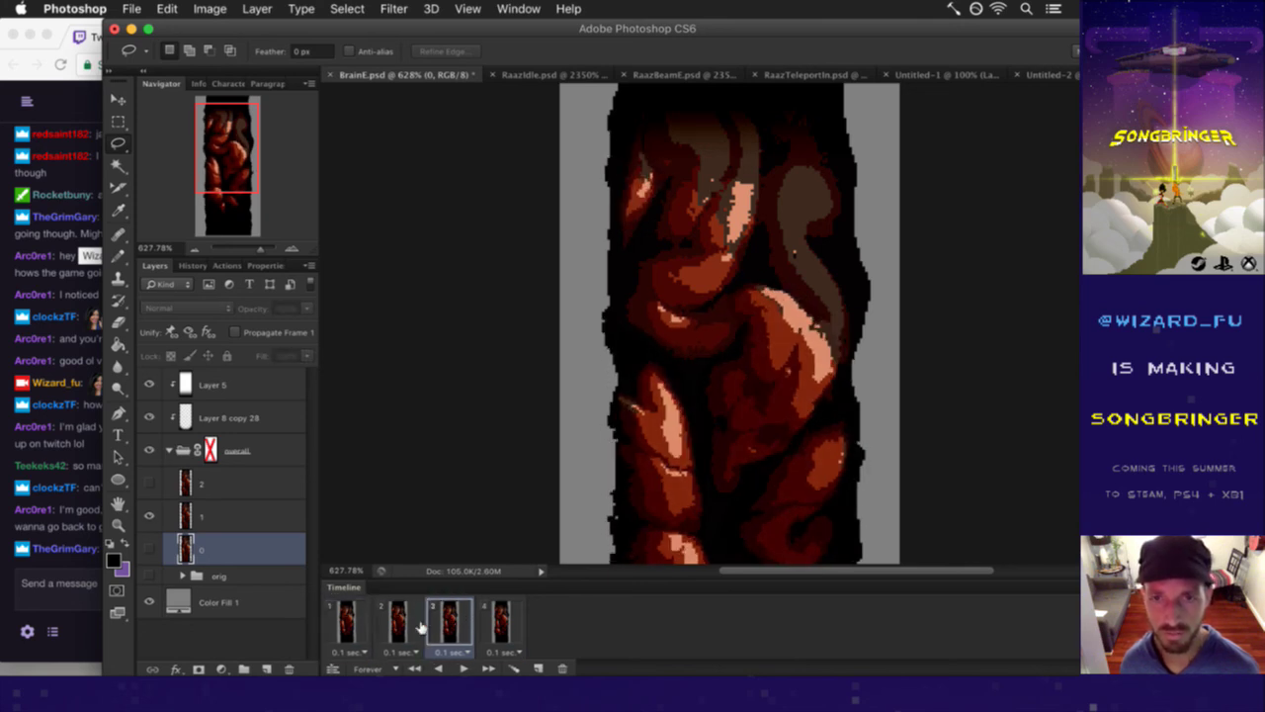
click(179, 508)
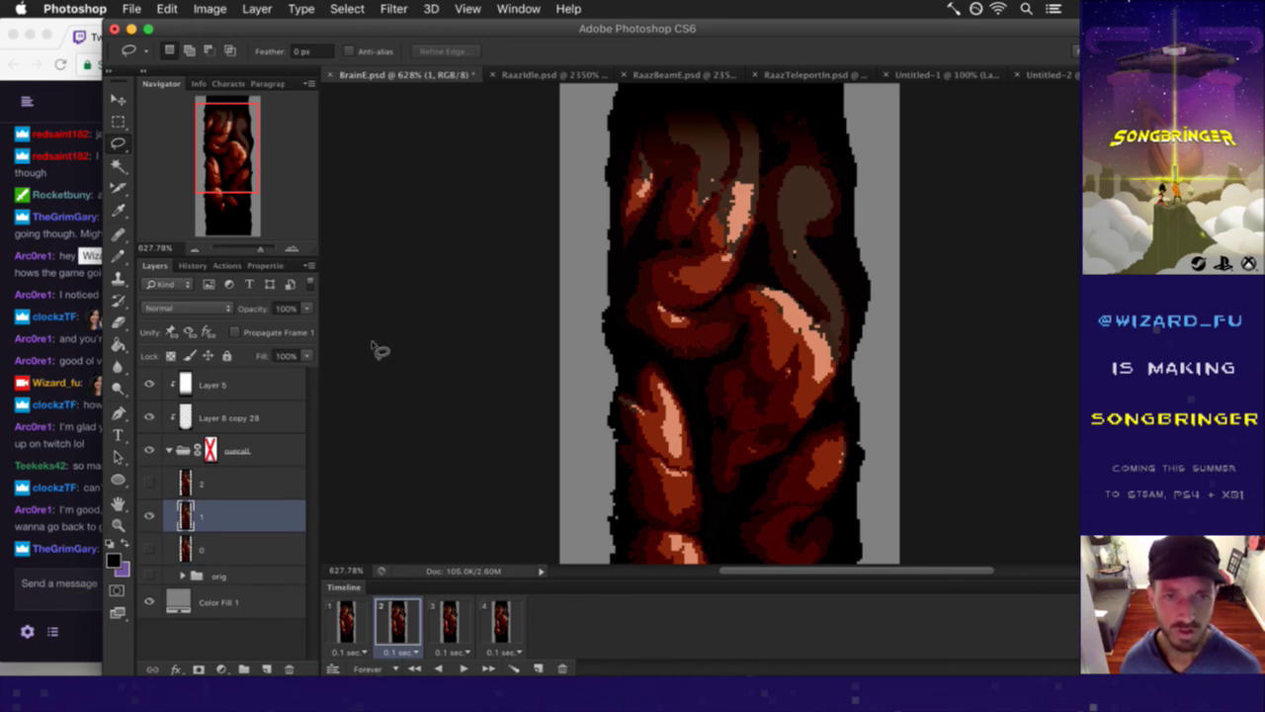
click(89, 565)
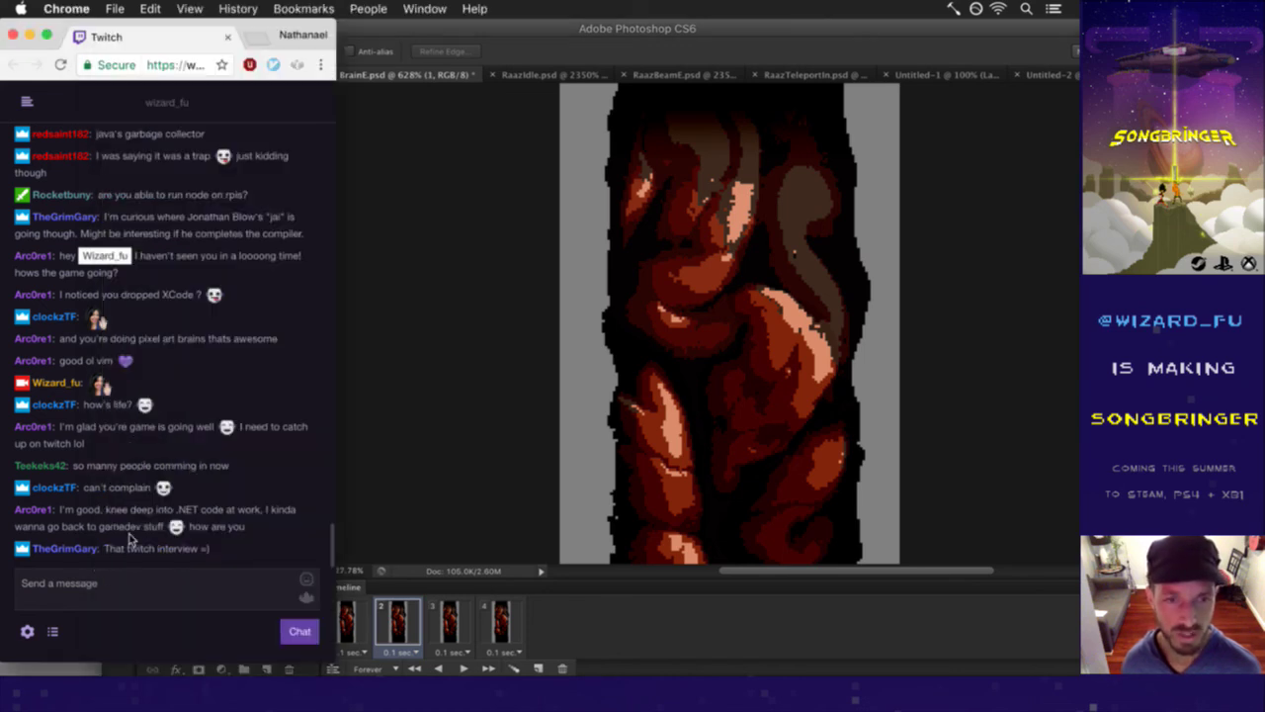
click(624, 60)
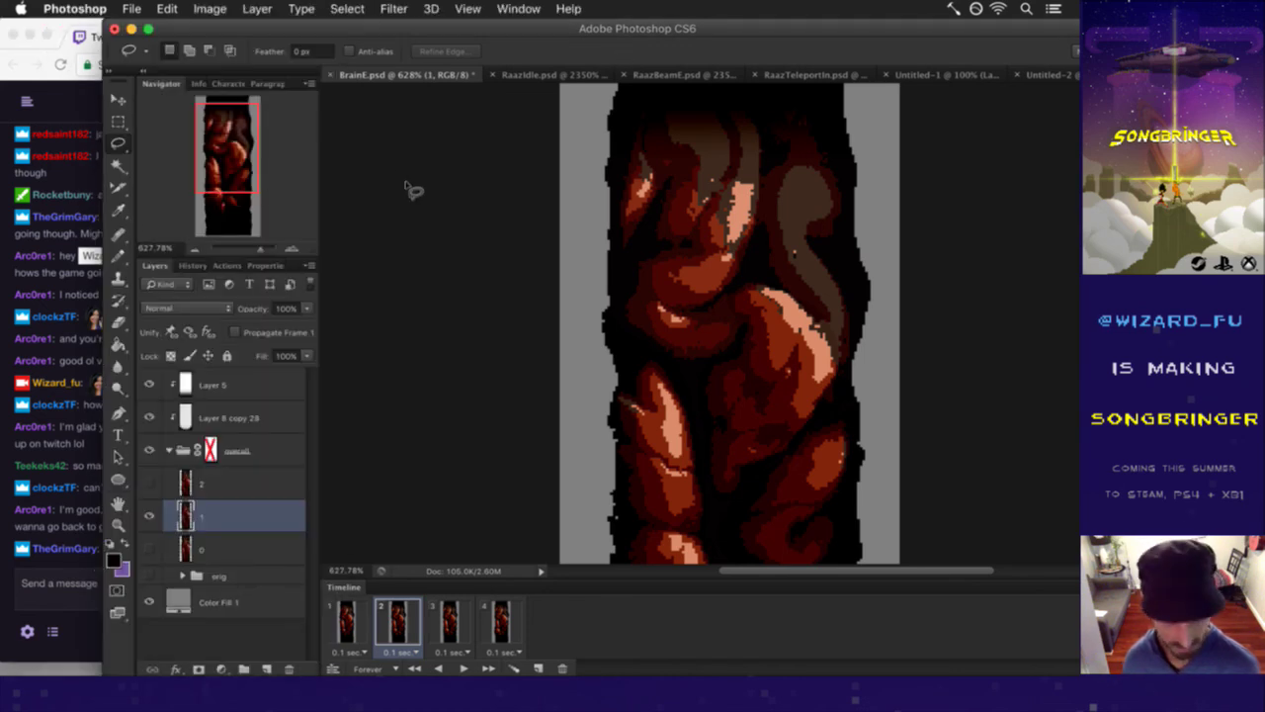
mouse_move(661, 150)
mouse_down()
mouse_move(631, 119)
mouse_move(620, 167)
mouse_move(617, 116)
mouse_move(597, 124)
mouse_move(595, 205)
mouse_move(610, 248)
mouse_move(622, 253)
mouse_move(657, 203)
mouse_move(676, 136)
mouse_up()
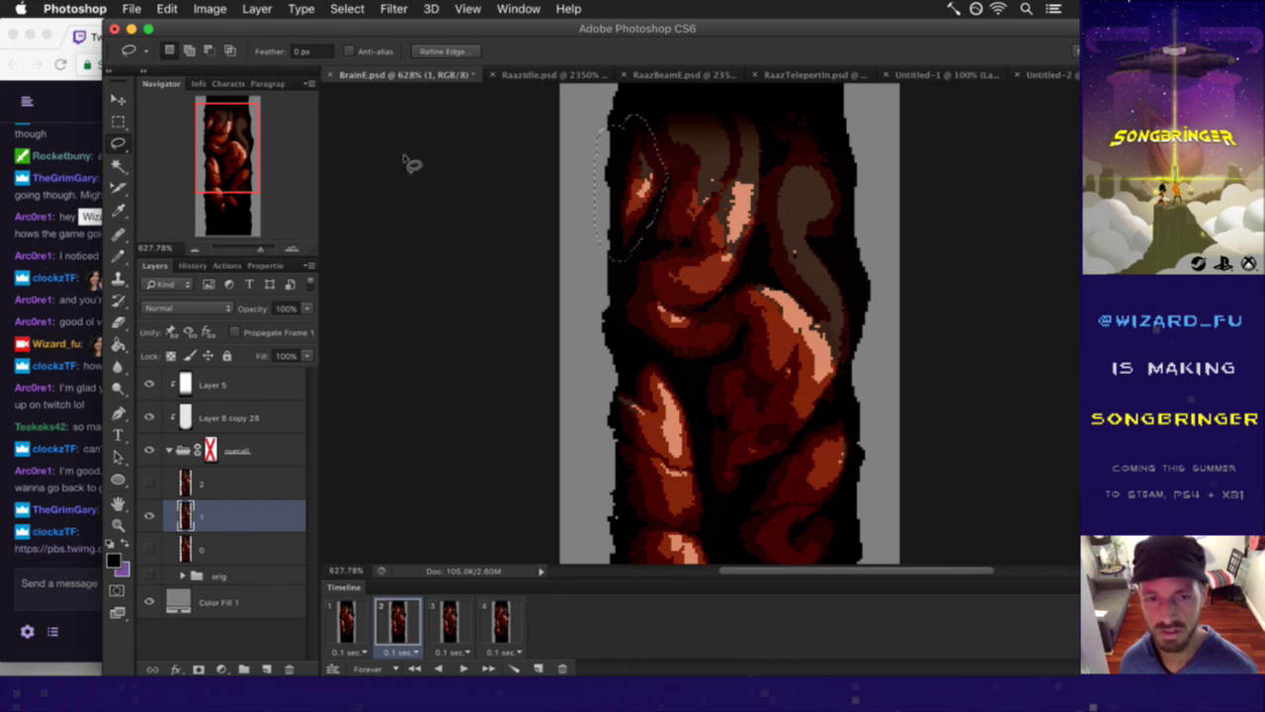
- Switch to the Twitch chat, open the posted pbs.twimg.com image link, close its tab and return to Photoshop
click(85, 494)
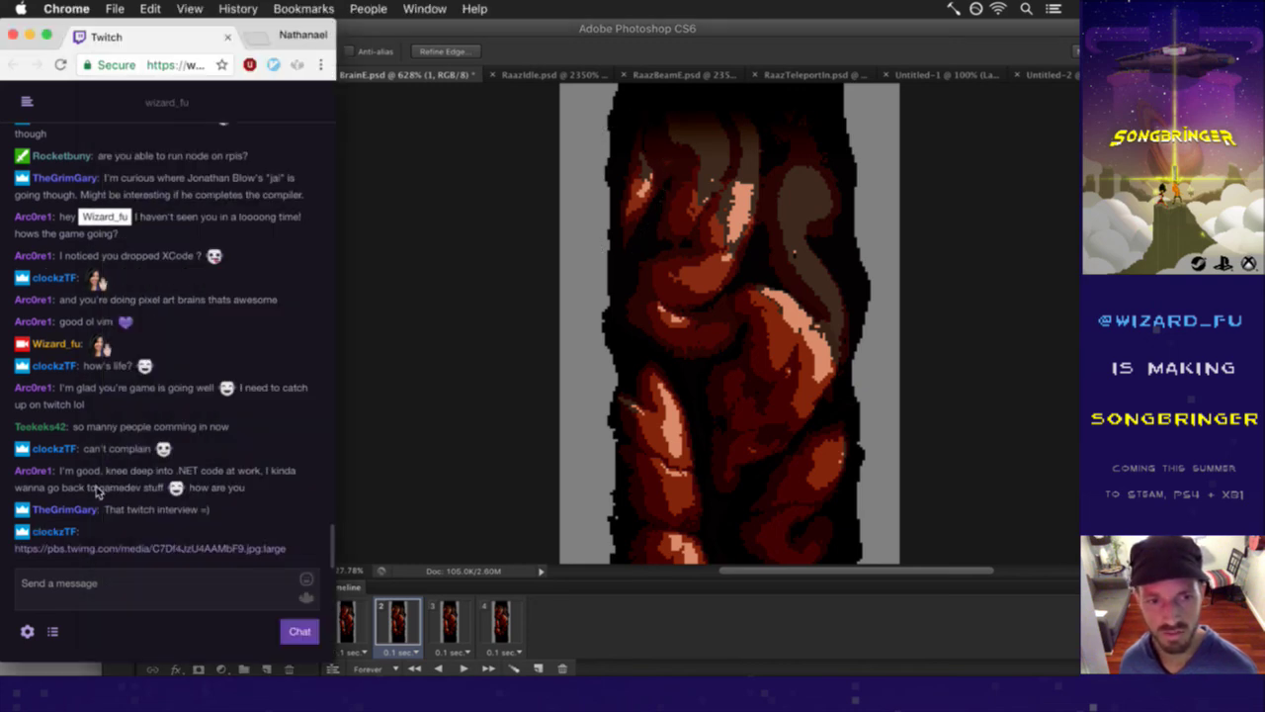
click(129, 548)
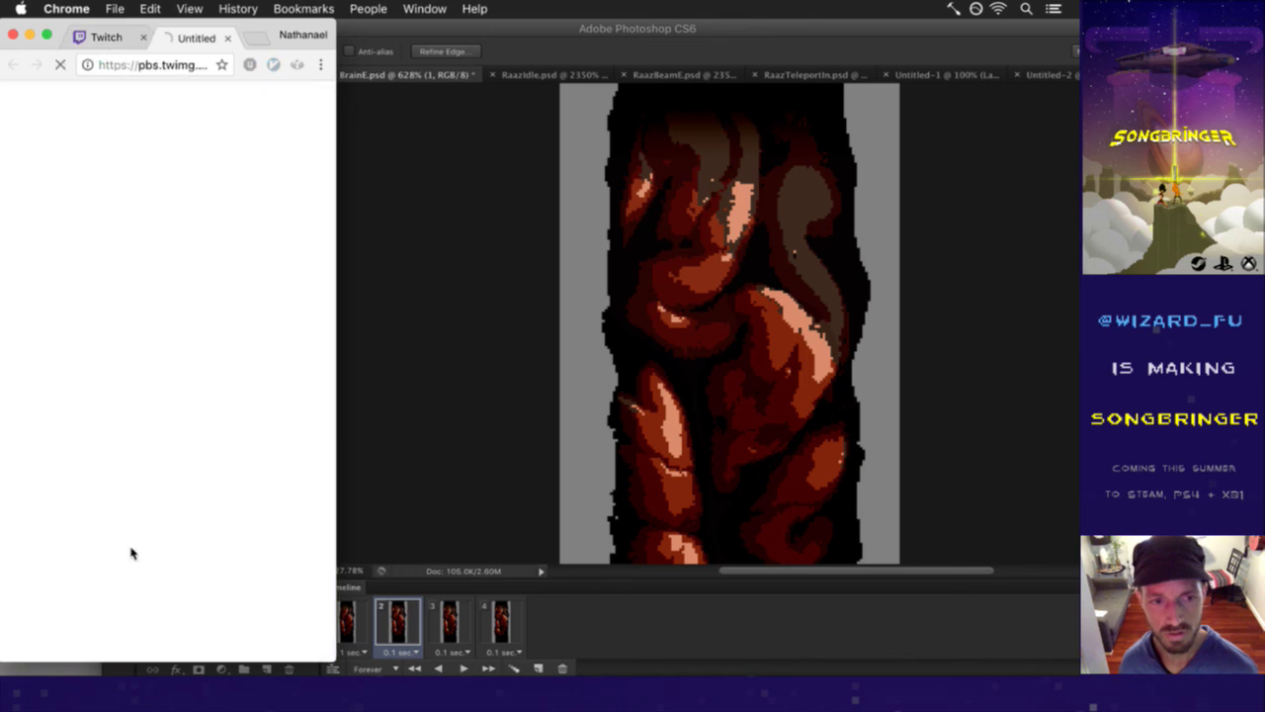
click(227, 37)
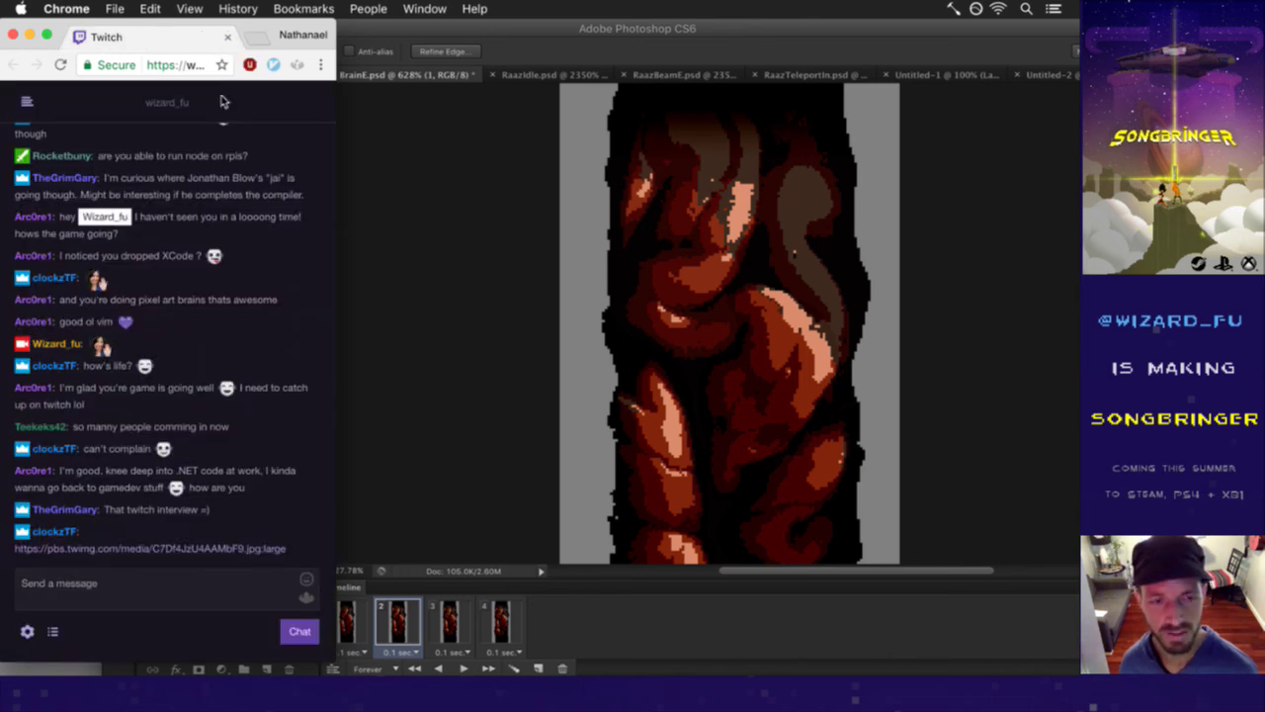
click(736, 29)
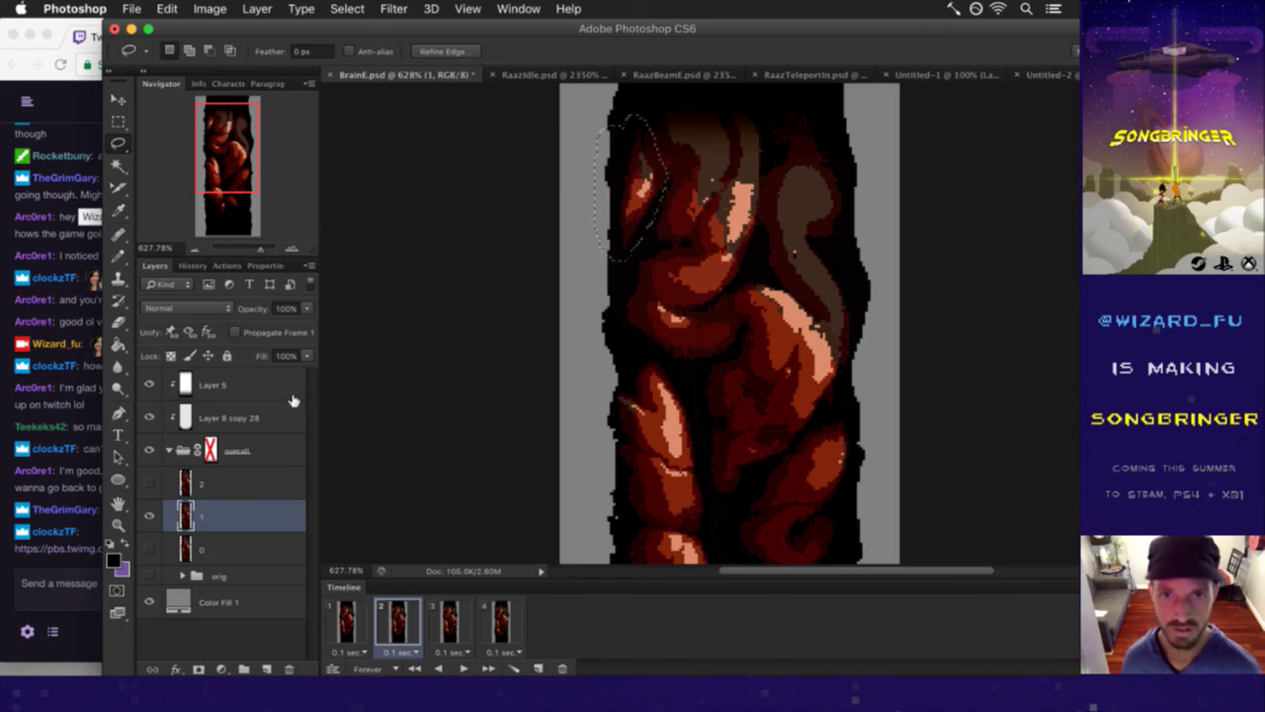
- Warp the selected upper-left lobe on layer 1 inward, pushing its upper part toward the middle of the brain
key(v)
key(ctrl+t)
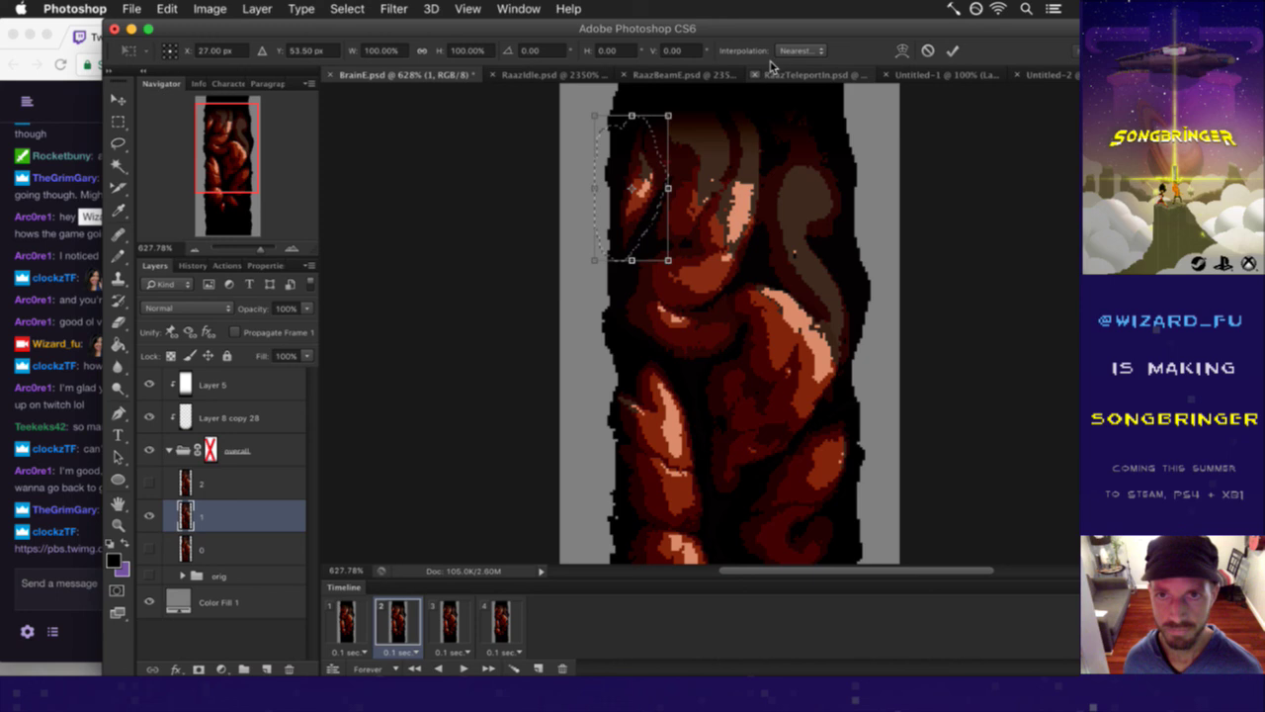
click(903, 51)
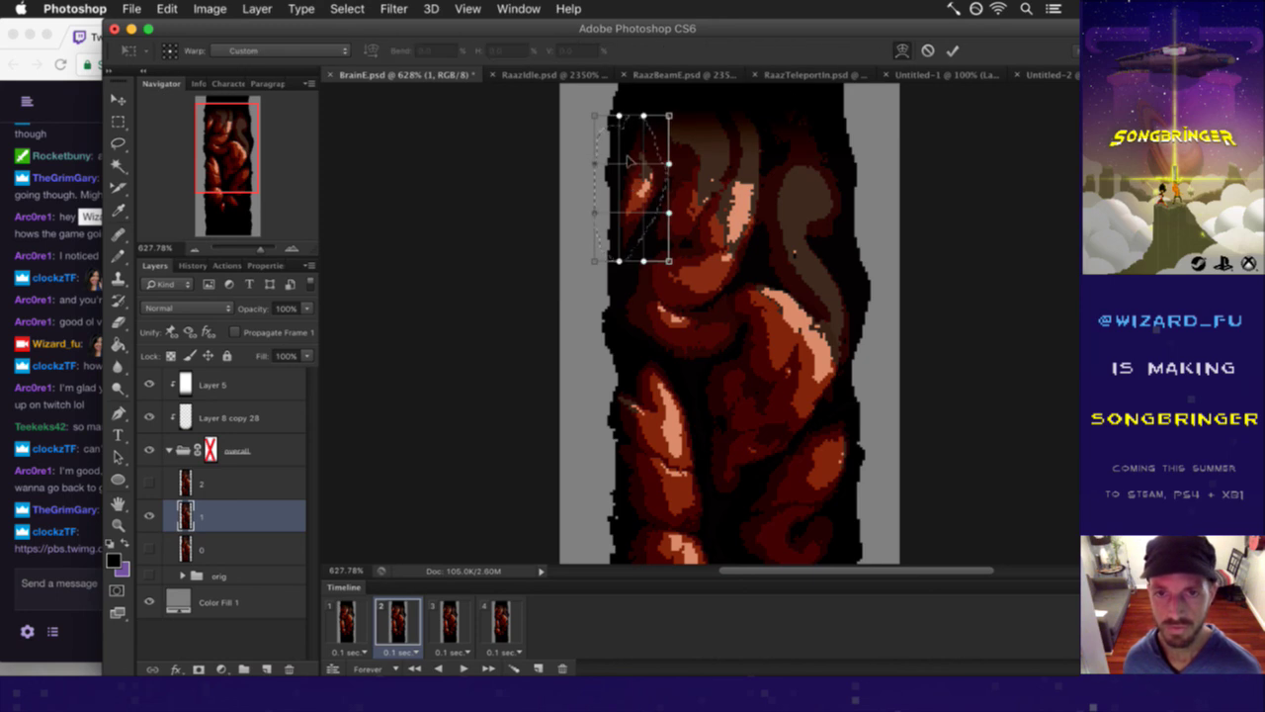
drag(626, 155, 653, 156)
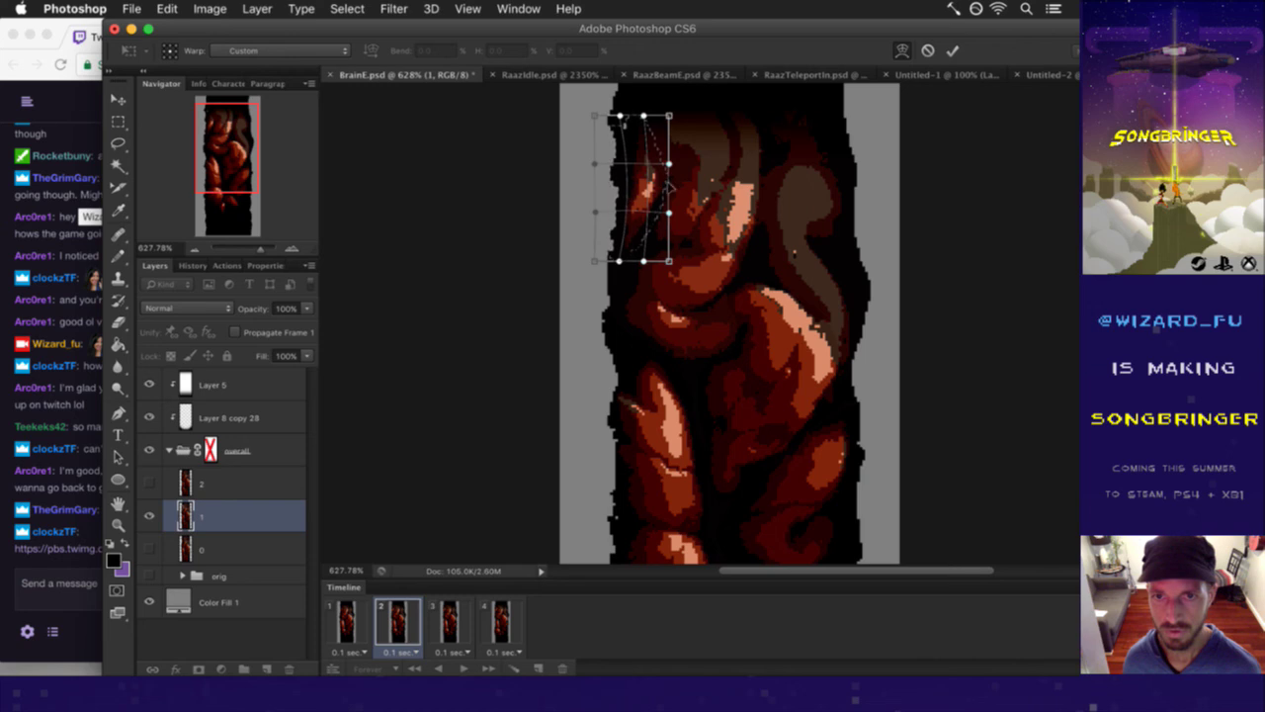
click(952, 50)
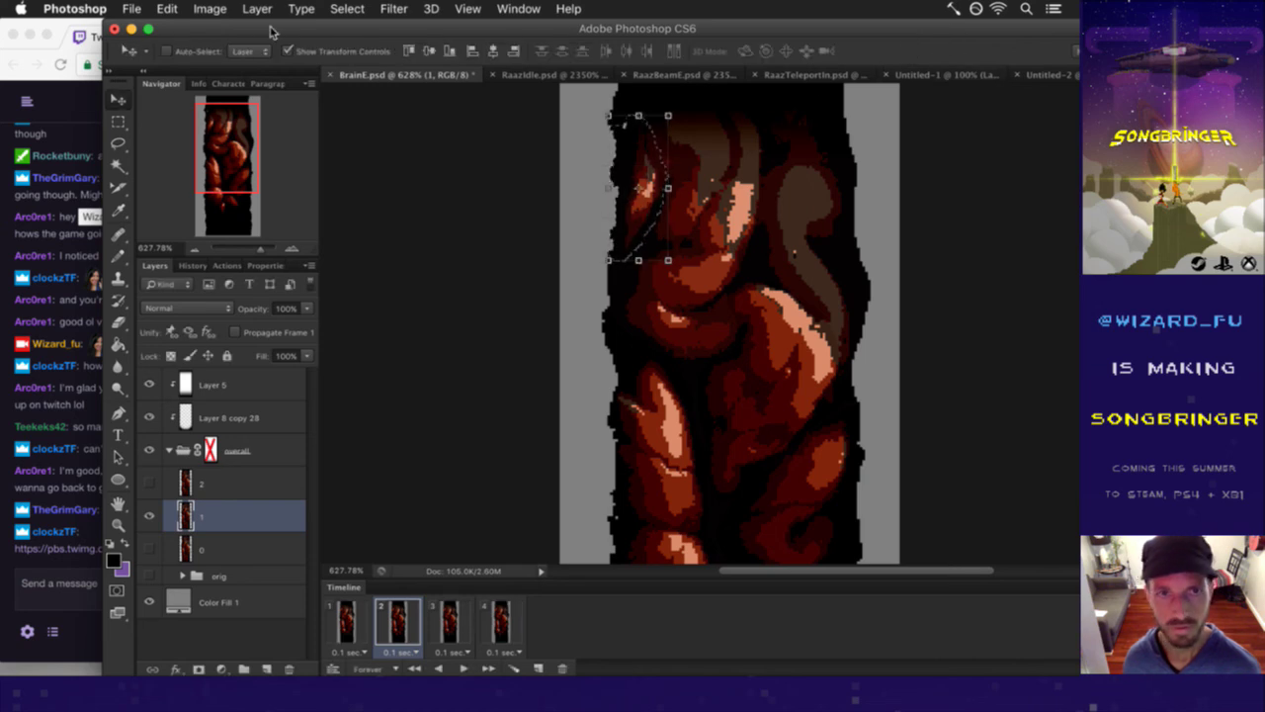
- Darken the selected lobe on layer 1 with Levels, setting the input black level to 10
click(207, 8)
mouse_move(277, 58)
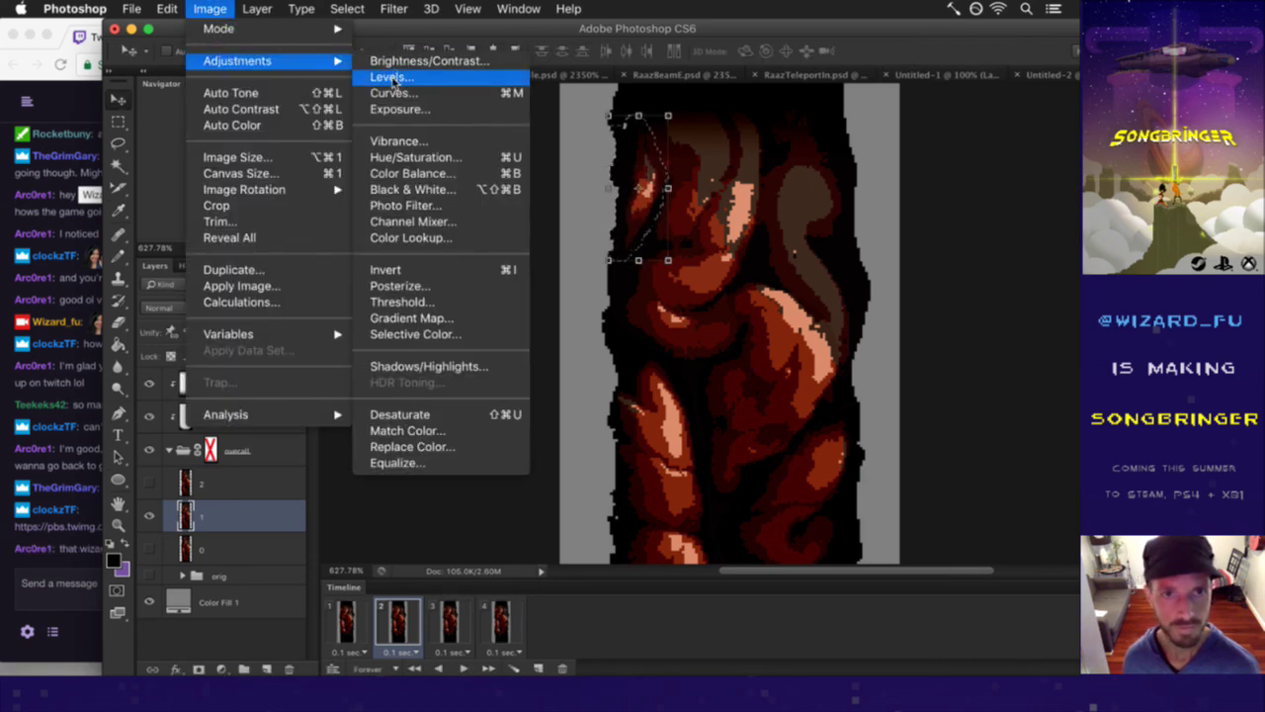
click(395, 81)
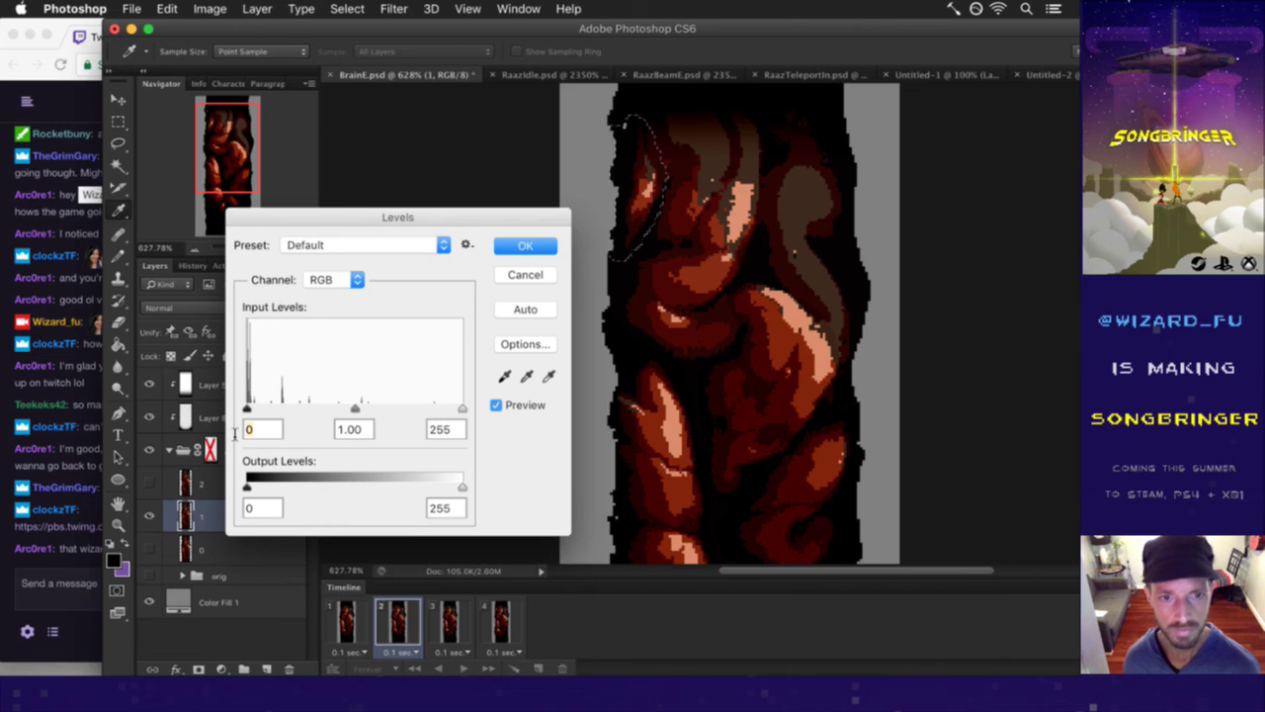
text(10)
key(Return)
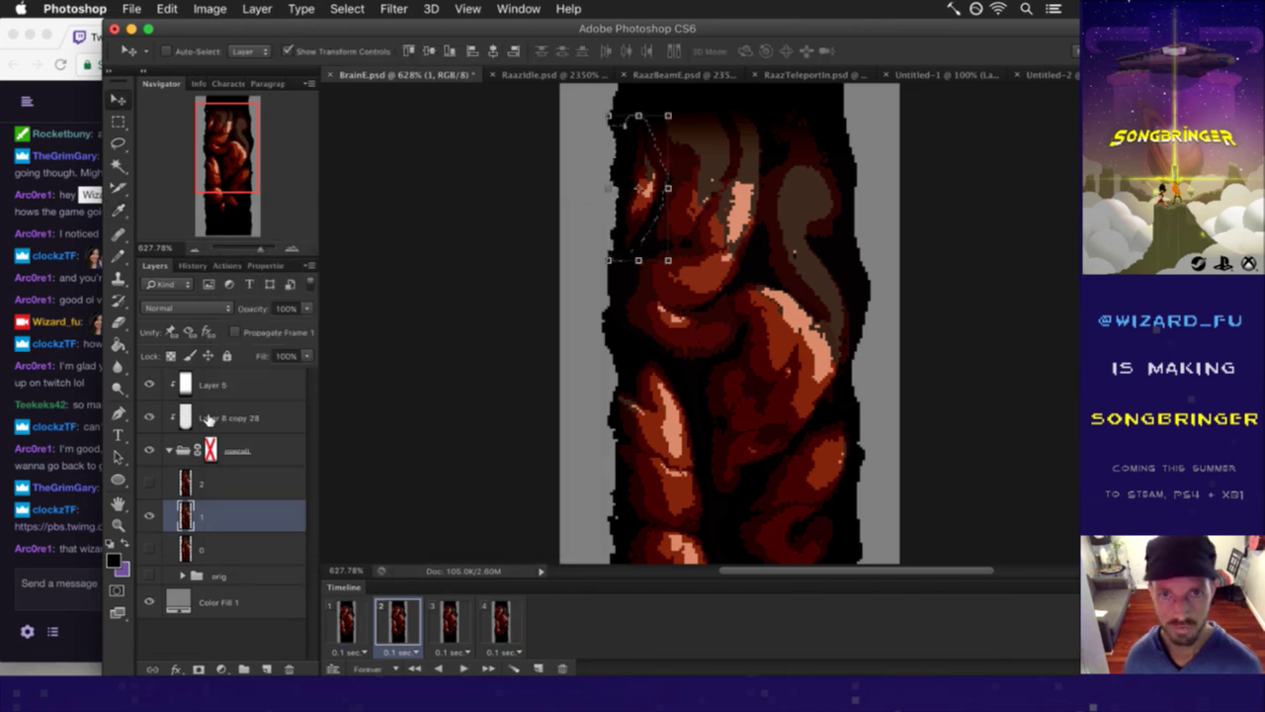
- Restore layer 1's opacity to 100%, deselect the upper-left lobe and save BrainE.psd
key(2)
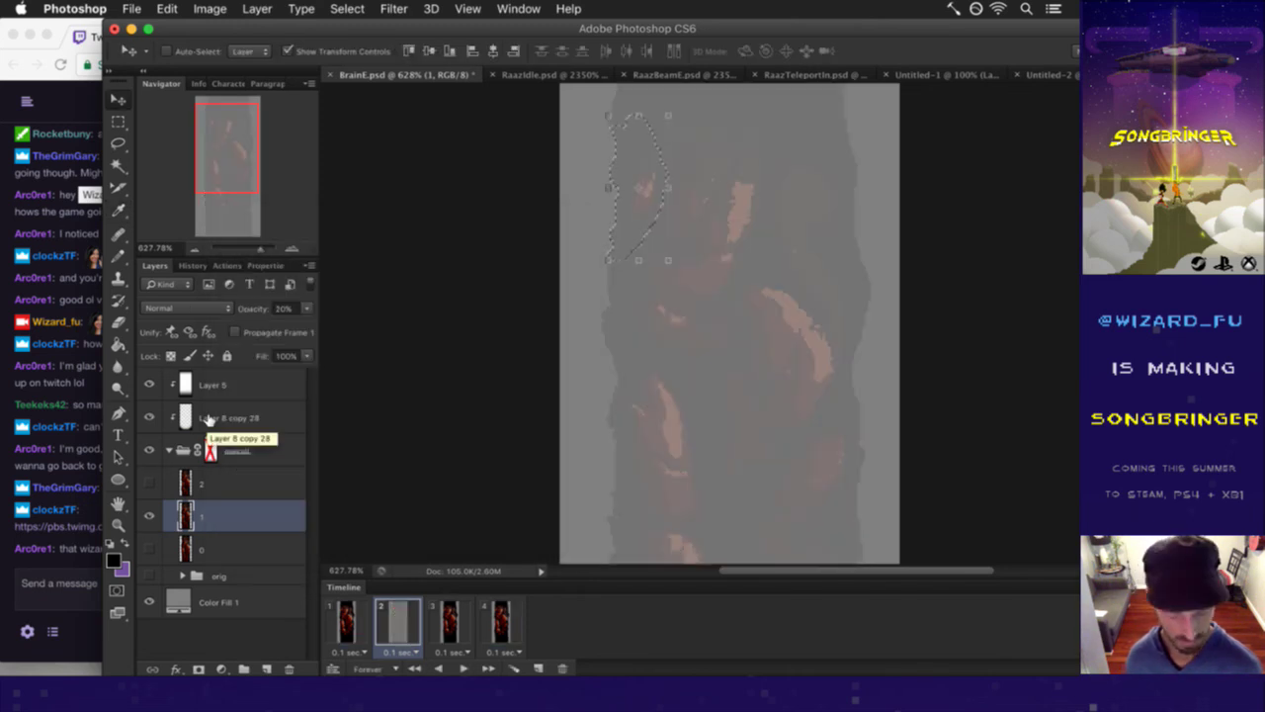
key(0)
key(m)
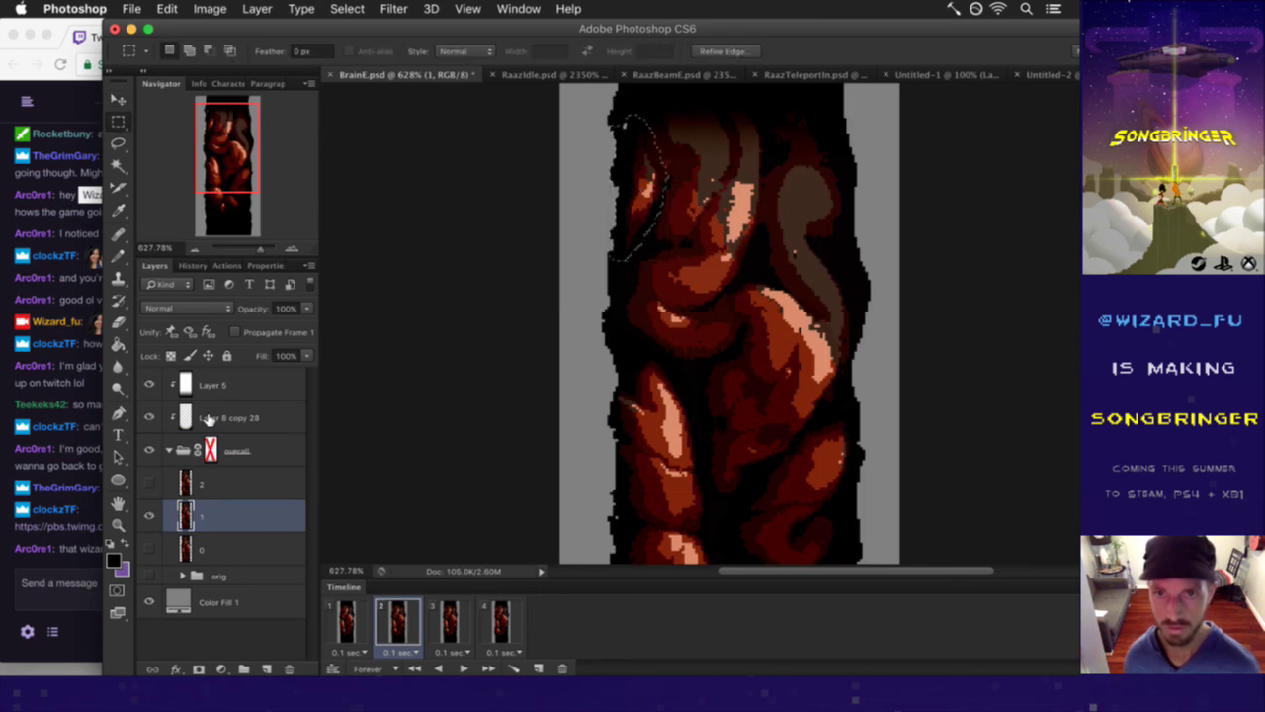
key(super+d)
key(super+s)
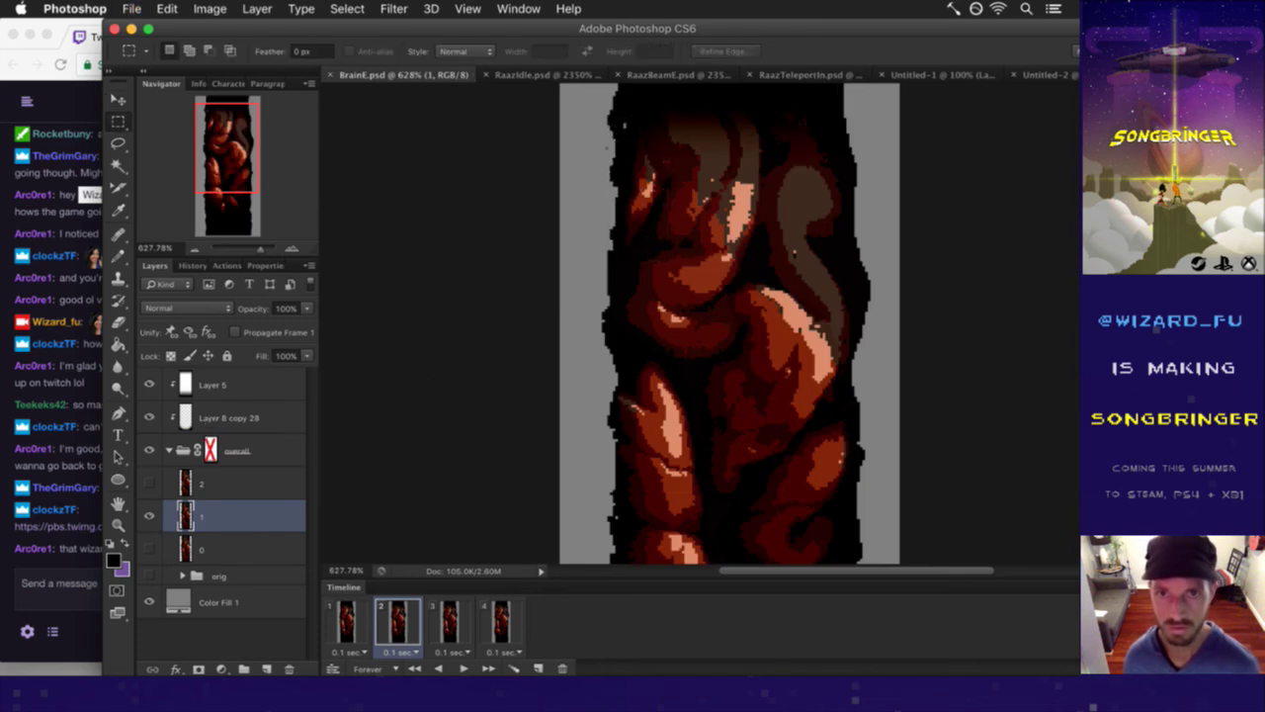
- Make the Pencil the active tool, read the "that wizard" message in the Twitch chat, and return to Photoshop
key(b)
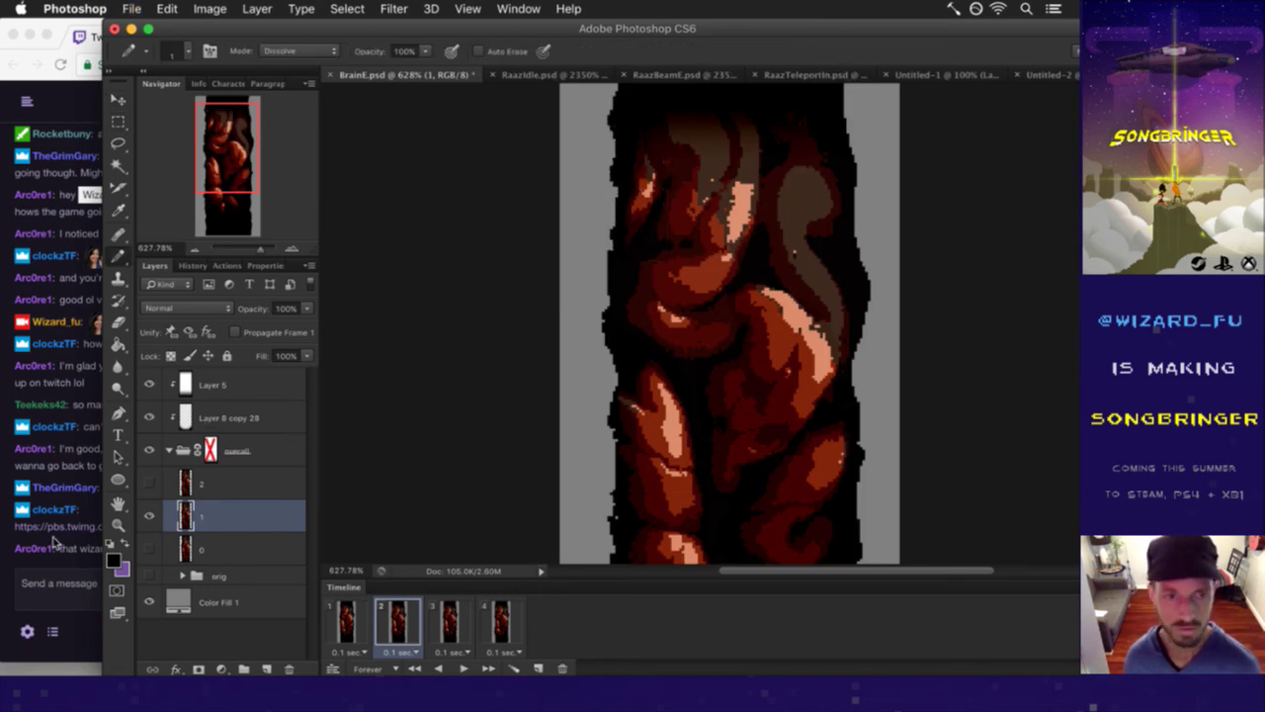
click(80, 548)
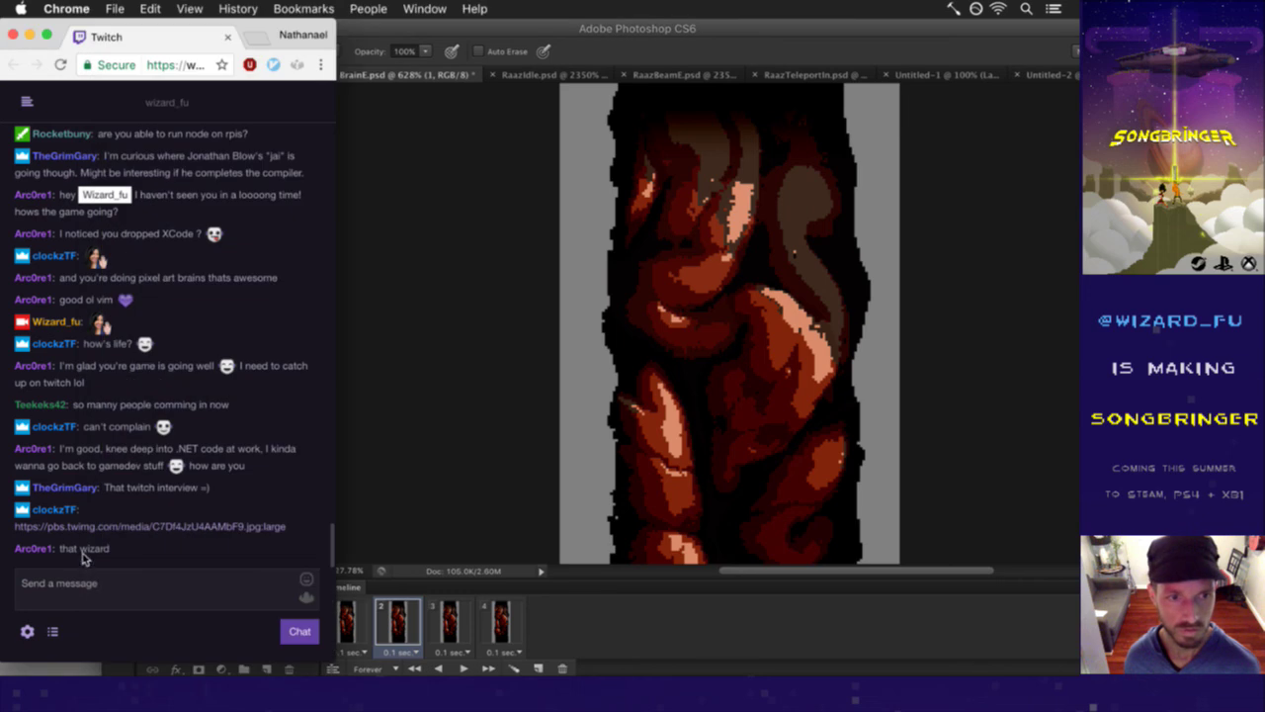
click(426, 443)
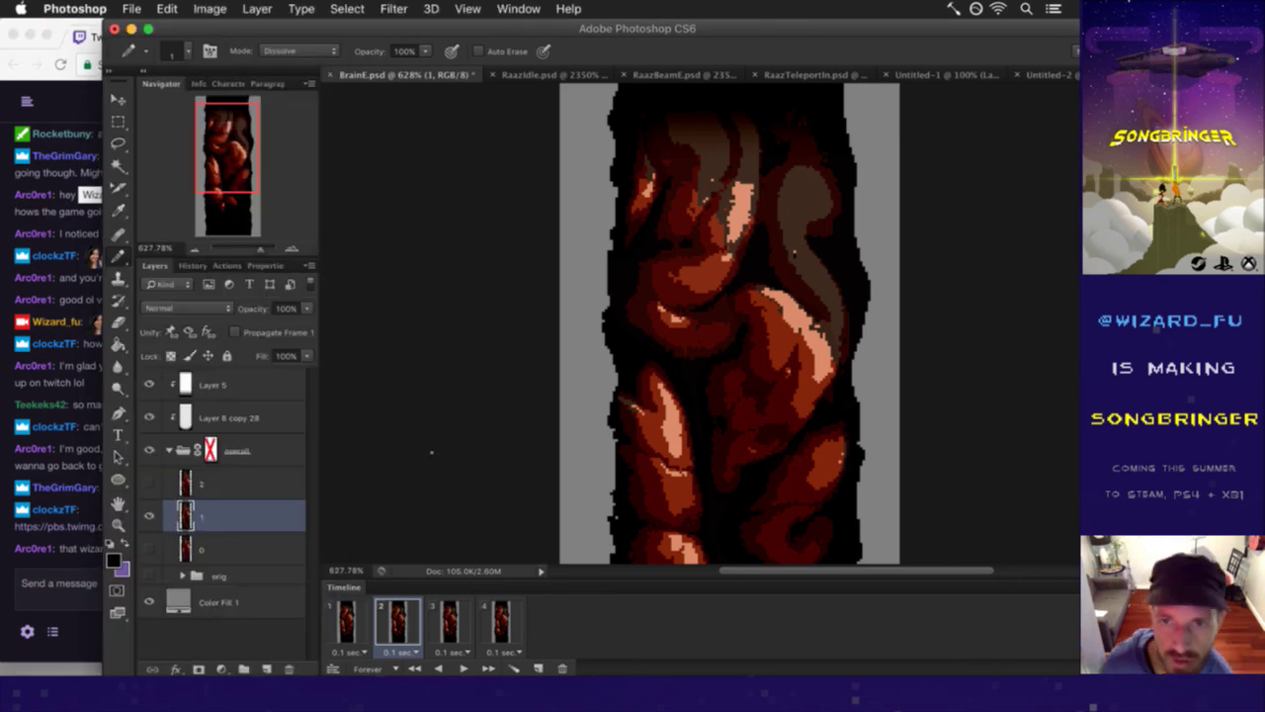
- Alternate between frames 1 and 2, play the animation loop to check the upper-left lobe's motion, and return to frame 1
click(358, 605)
click(395, 619)
click(348, 621)
click(394, 623)
click(353, 618)
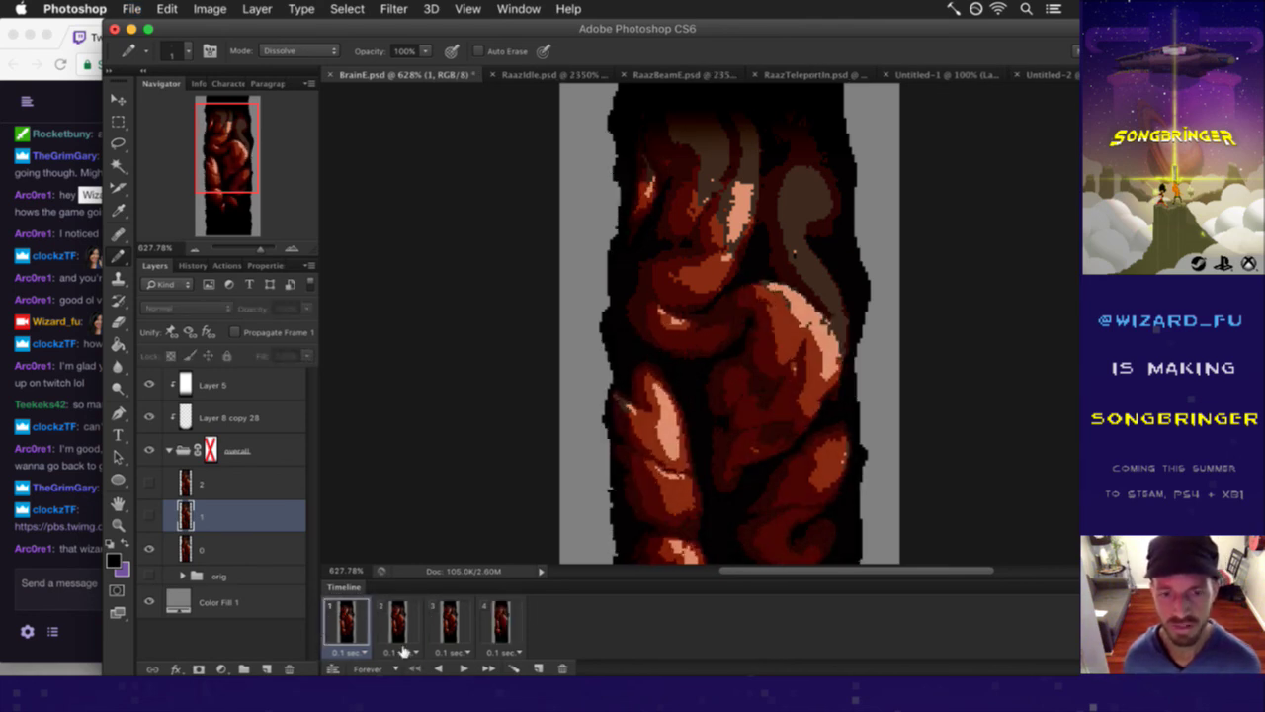
click(462, 668)
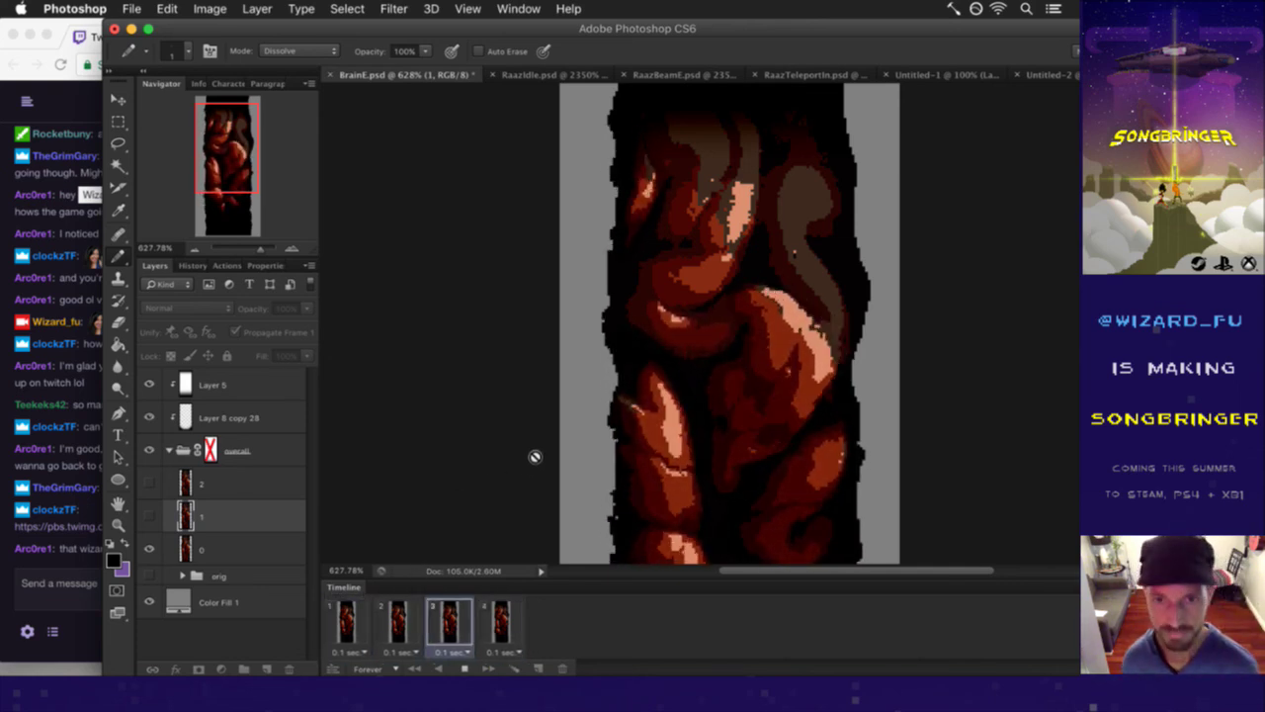
click(399, 623)
click(358, 621)
- Save BrainE.psd again and make the Lasso the active tool
key(super+s)
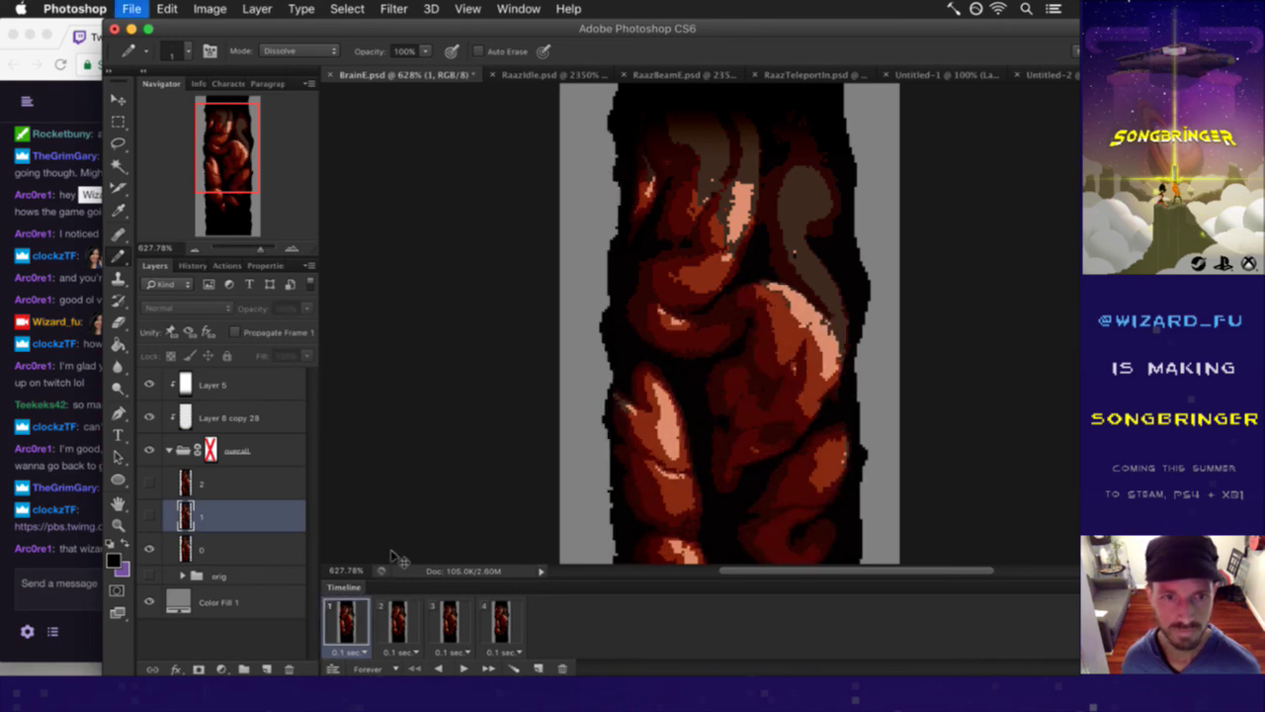
key(l)
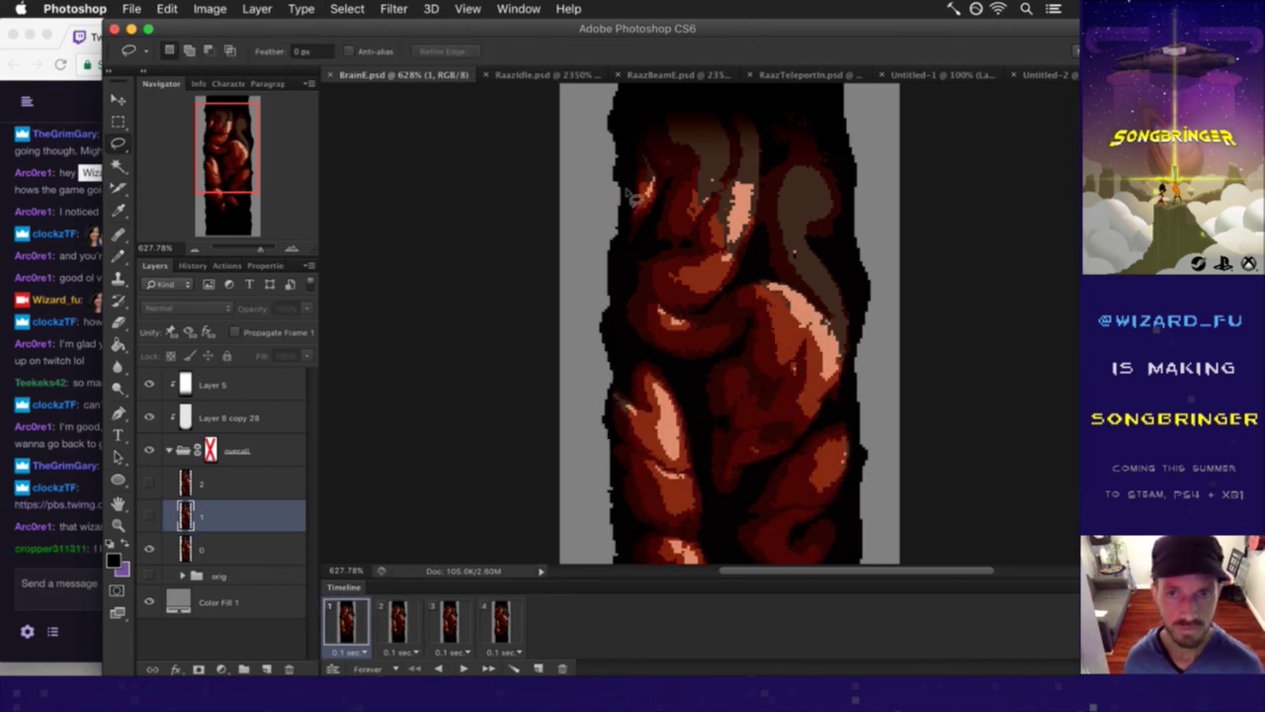
- Alternate between frames 1 and 2 to compare the lobes, ending on frame 2
click(403, 633)
click(350, 618)
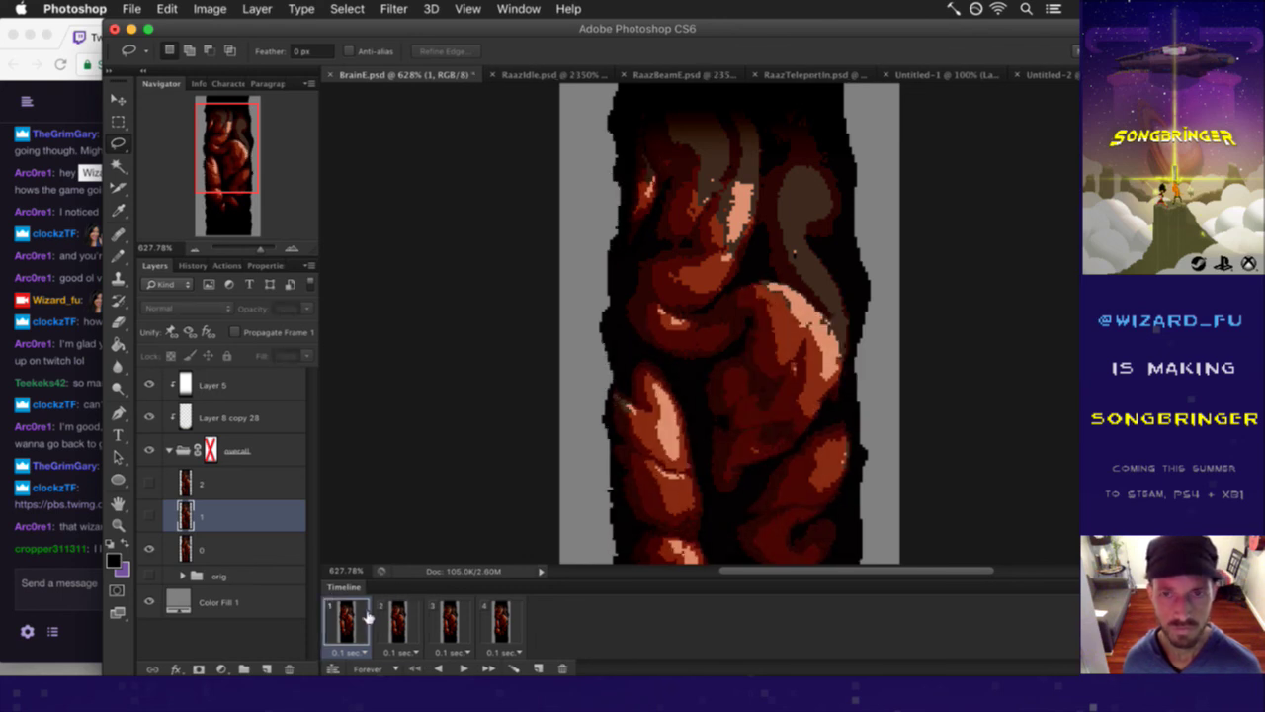
click(398, 617)
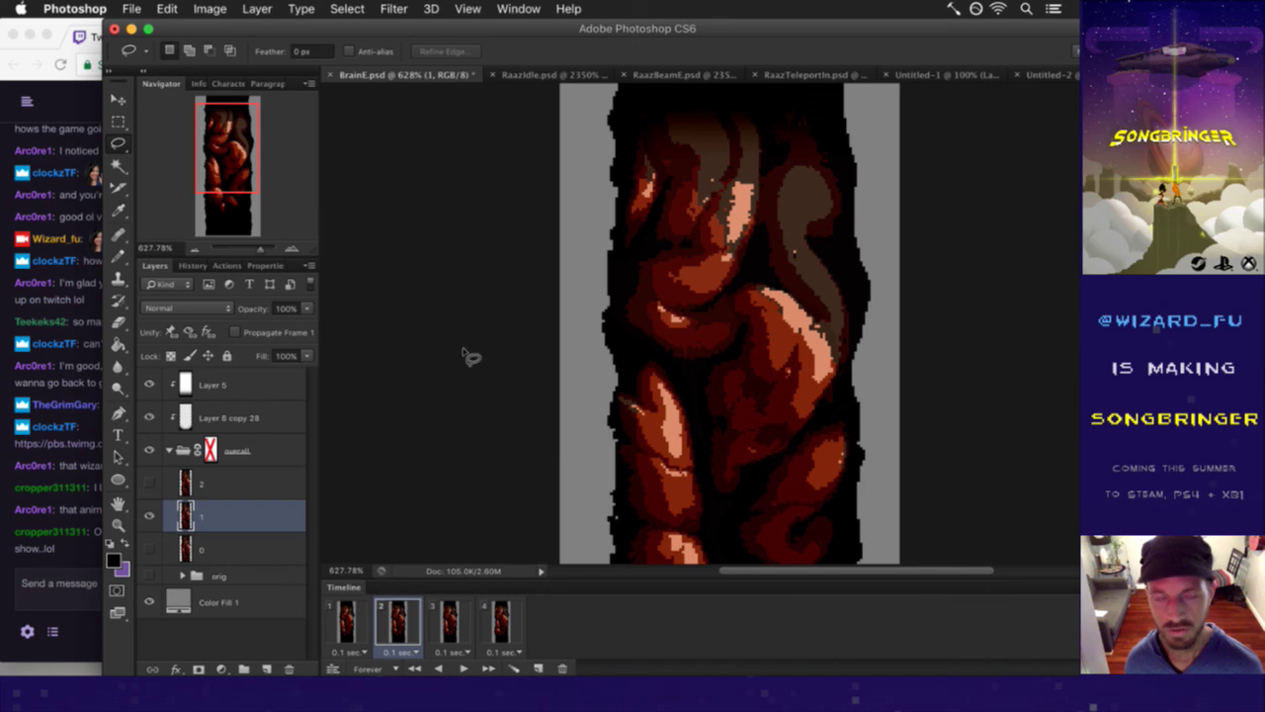
- Switch to the Twitch chat, read the messages about showing a game at a con and zombie survival, and return to Photoshop
click(87, 510)
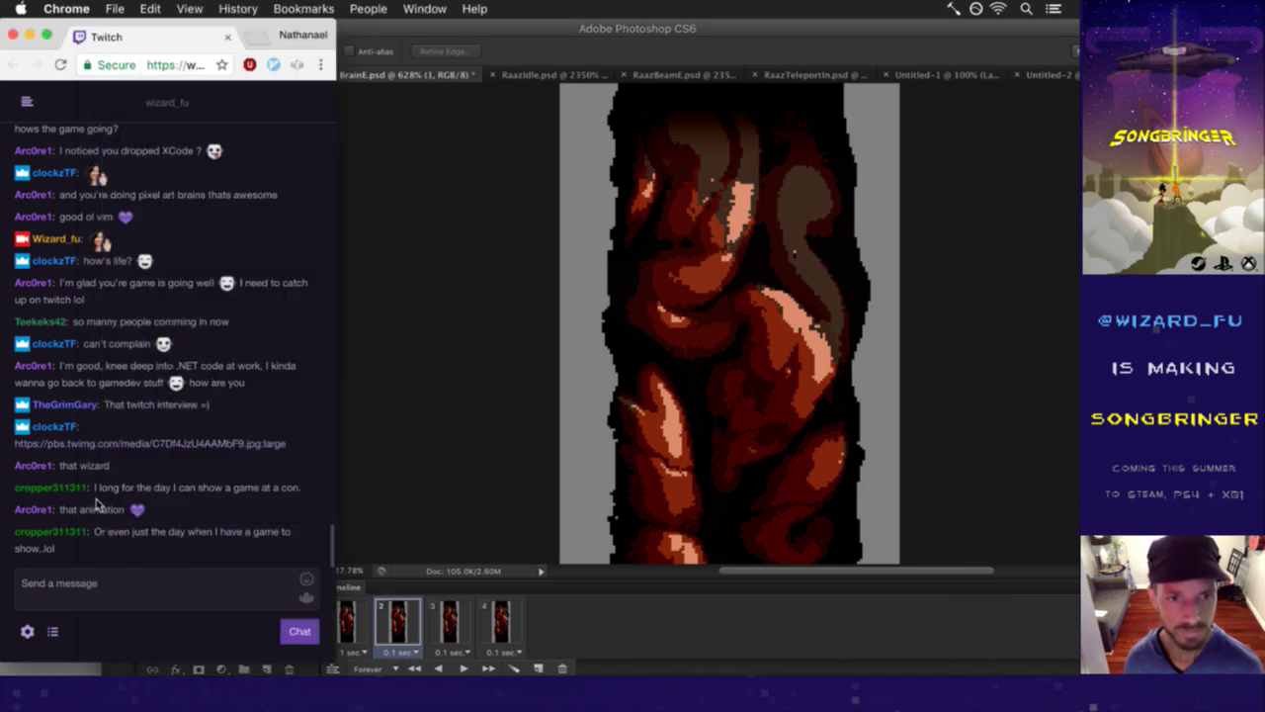
drag(99, 490, 290, 490)
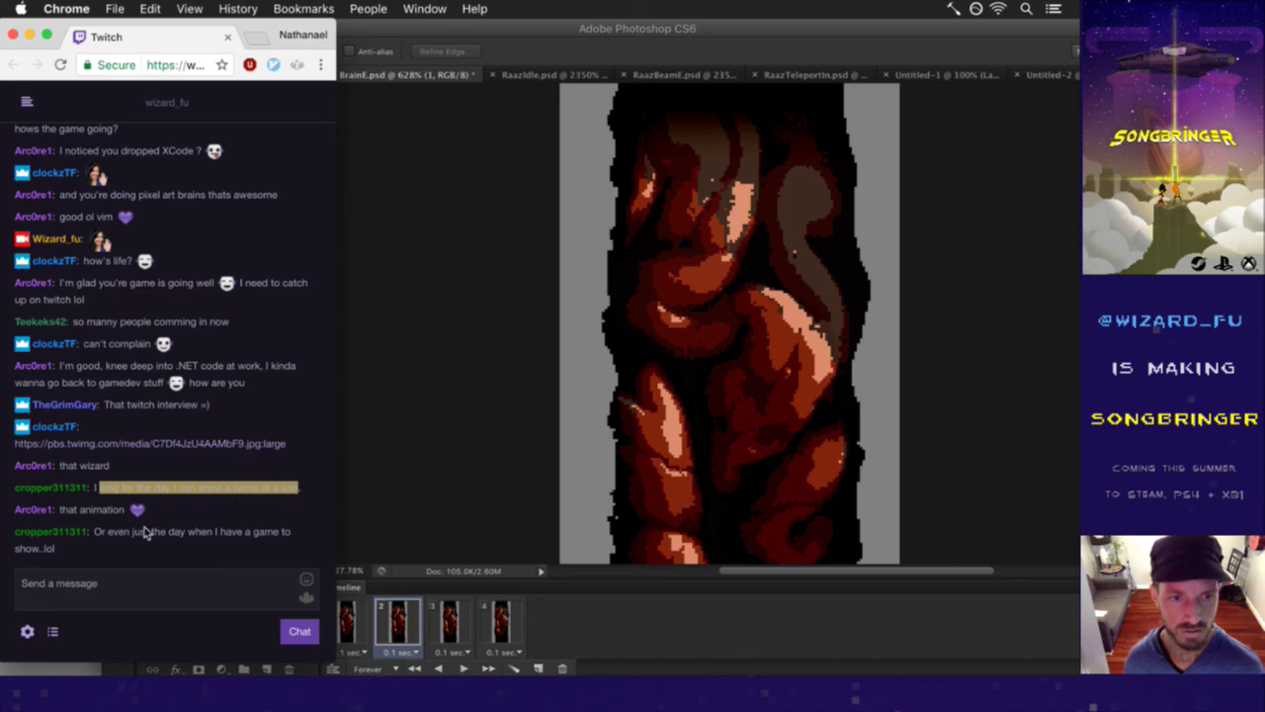
drag(110, 526, 170, 542)
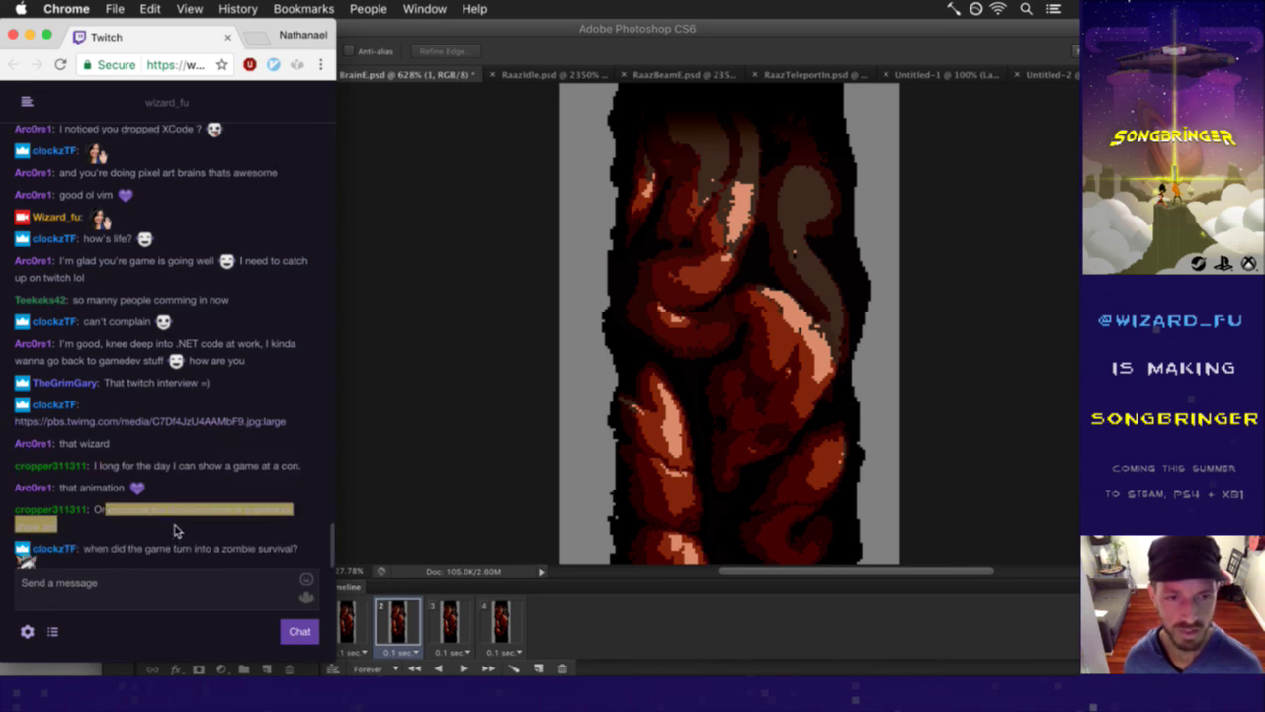
click(185, 536)
click(178, 557)
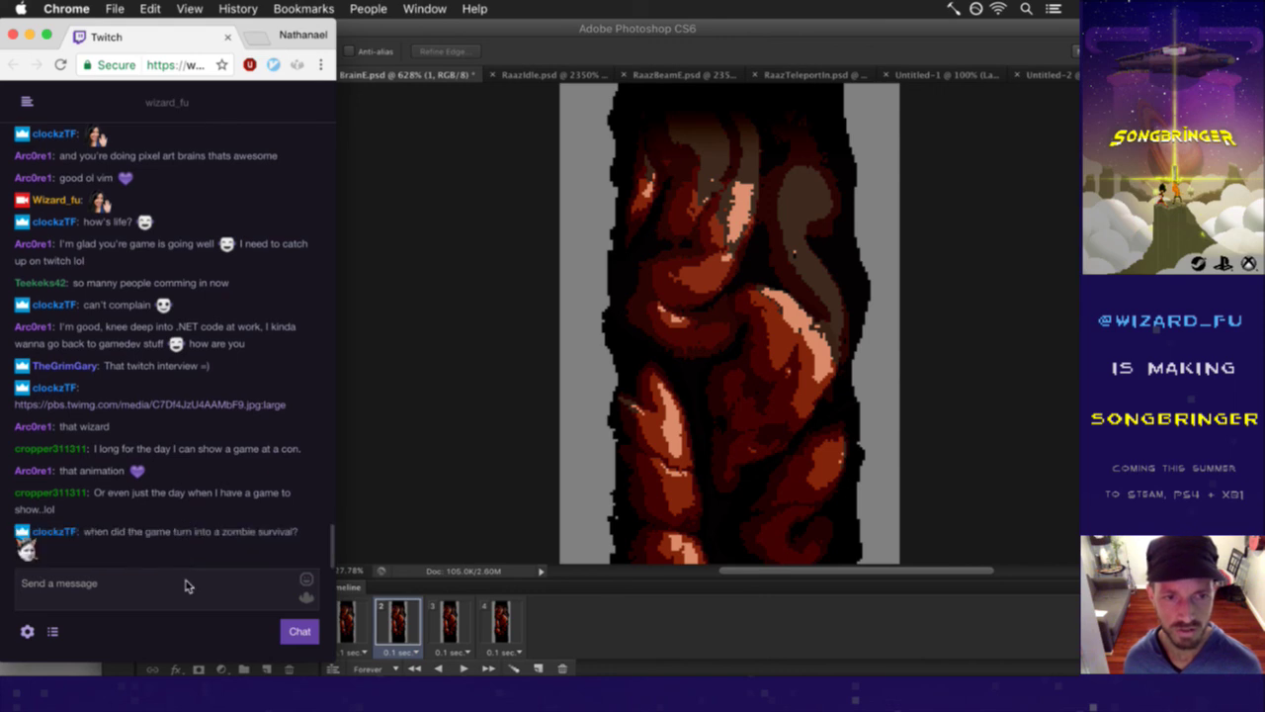
drag(105, 530, 222, 531)
click(256, 534)
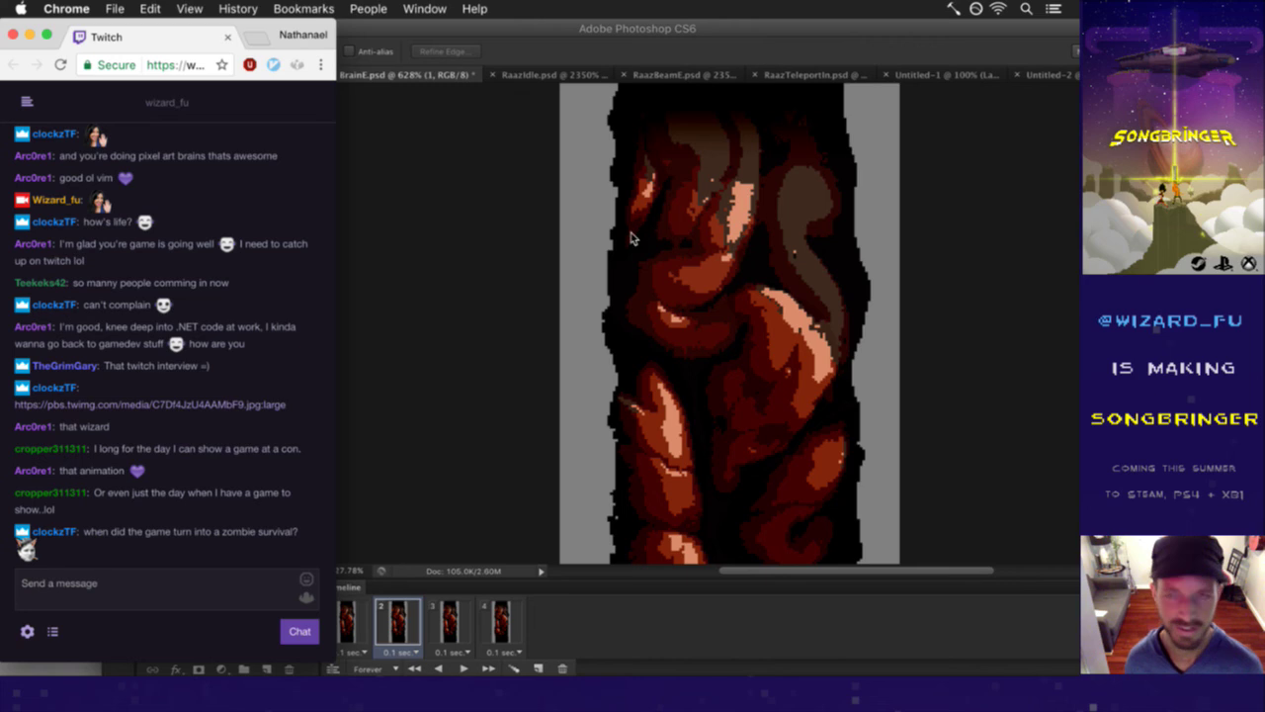
click(786, 46)
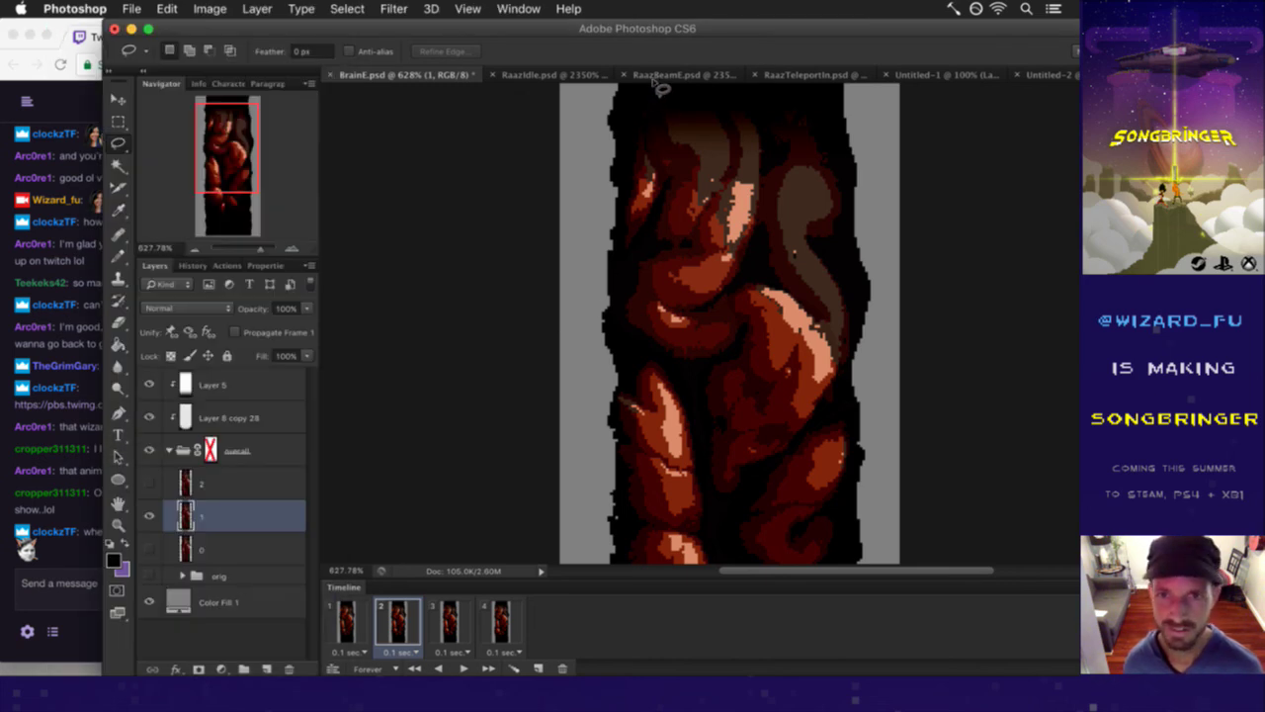
- Lasso the large upper-middle lobe down to its curled lower end, and target layer 0 in frame 1
mouse_move(650, 87)
mouse_down()
mouse_move(648, 120)
mouse_move(668, 164)
mouse_move(649, 220)
mouse_move(665, 234)
mouse_move(632, 268)
mouse_move(689, 301)
mouse_move(748, 256)
mouse_move(760, 221)
mouse_move(767, 136)
mouse_move(731, 81)
mouse_up()
drag(650, 98, 646, 95)
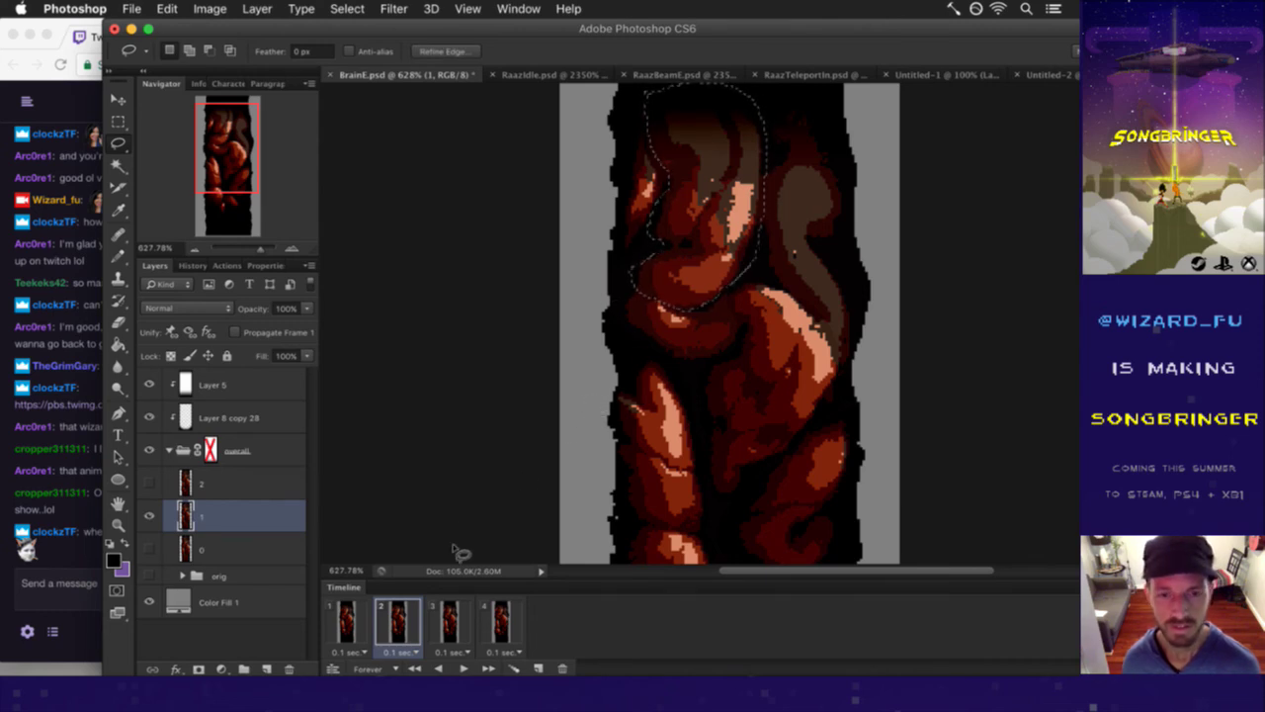
click(348, 617)
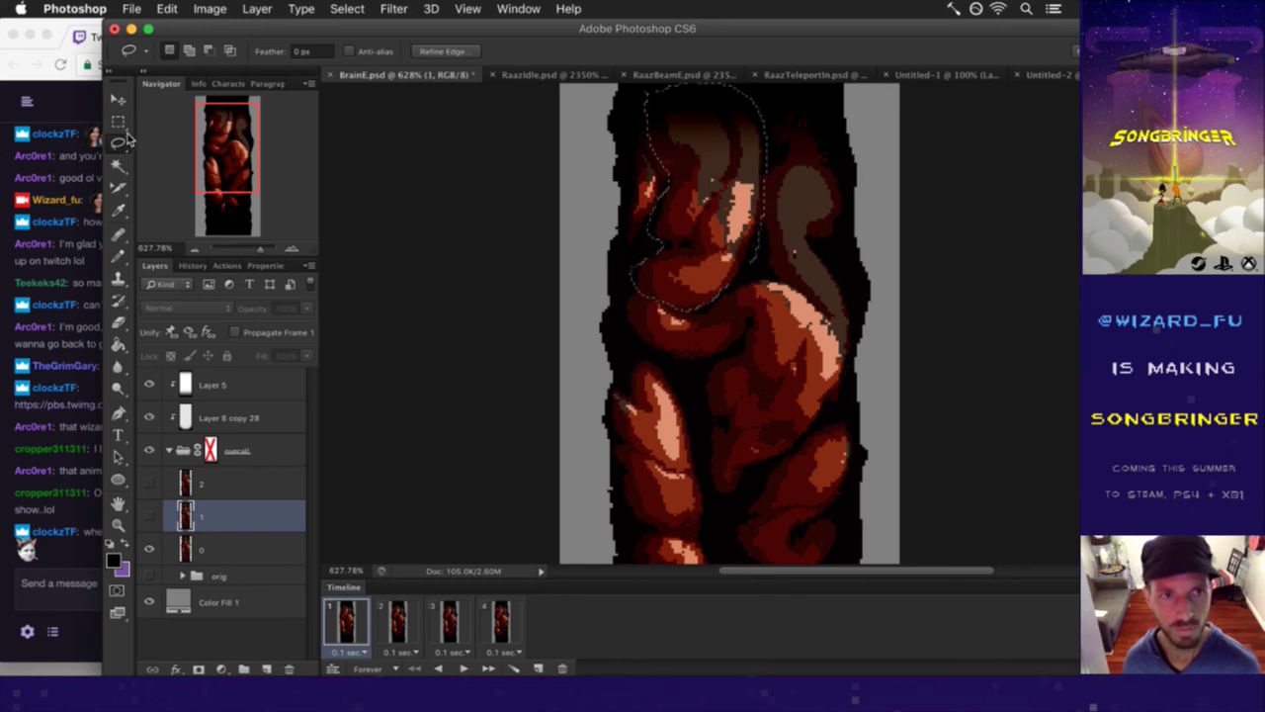
key(v)
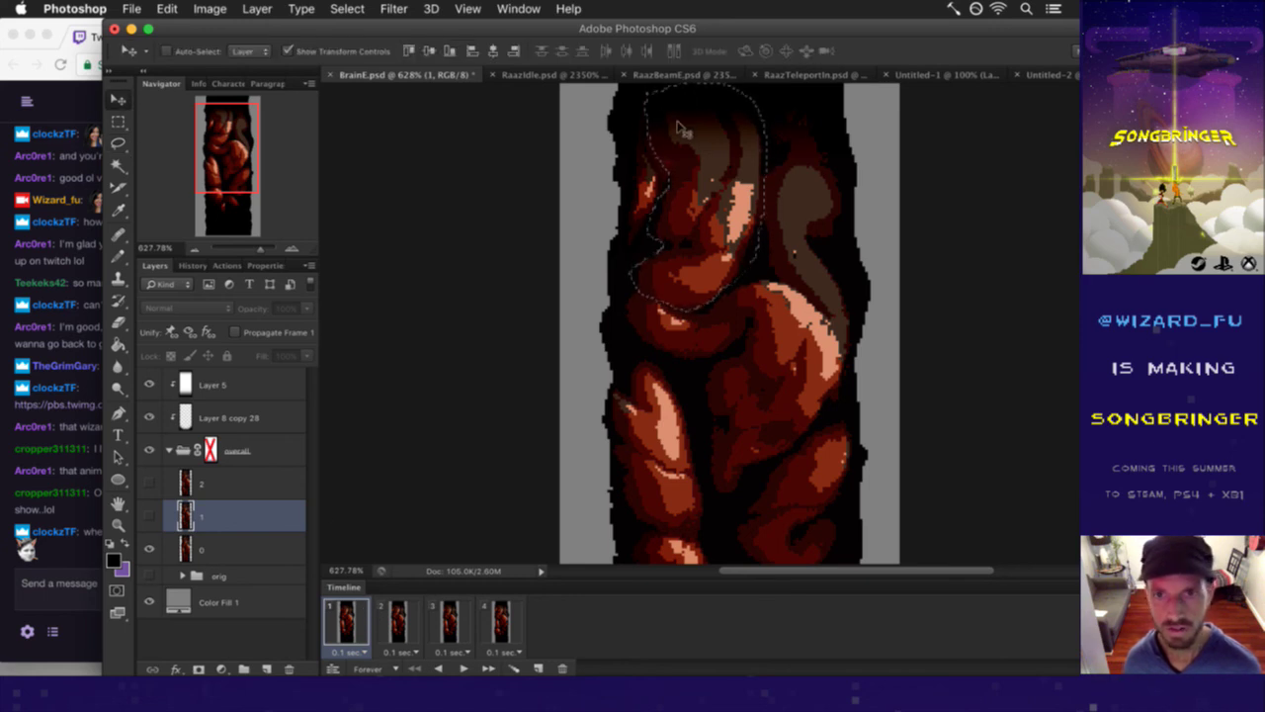
click(225, 549)
- Warp the selected upper-middle lobe on layer 0 slightly to the right, apply the transform and deselect
scroll(818, 170, down, 3)
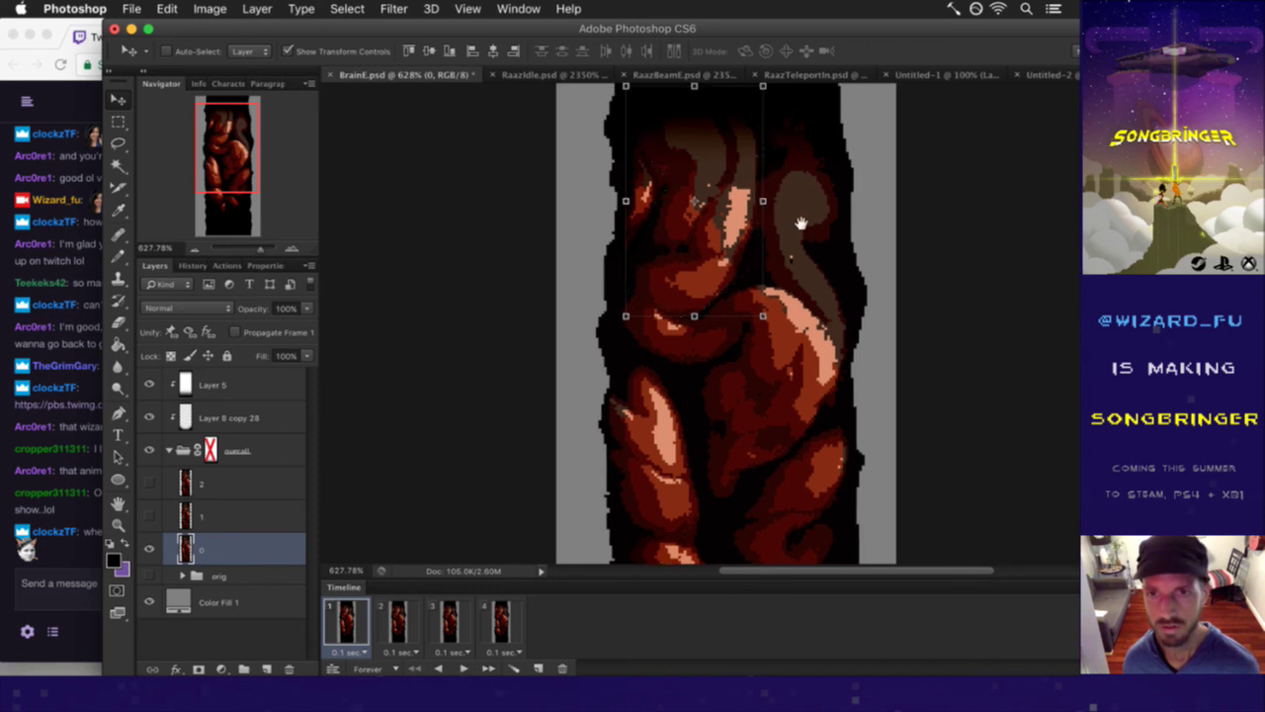
scroll(799, 218, up, 5)
scroll(799, 217, right, 2)
key(super+t)
click(900, 50)
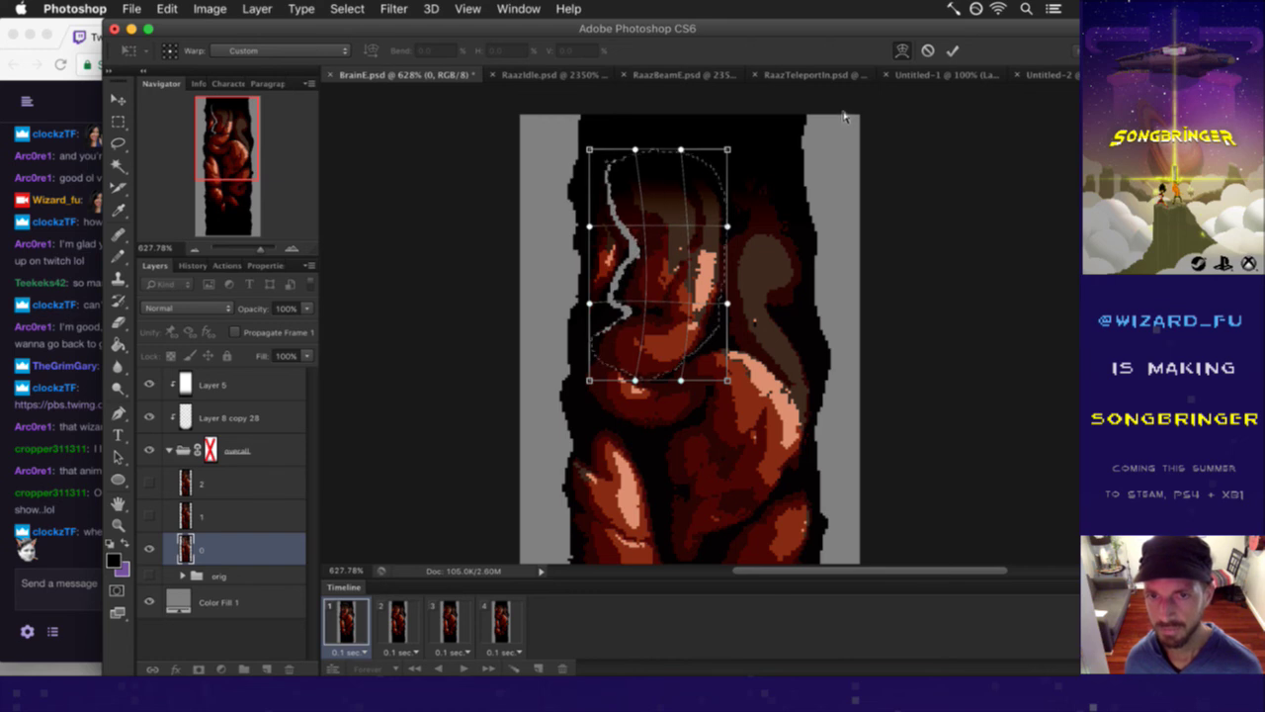
drag(645, 218, 689, 265)
click(952, 50)
key(ctrl+d)
- Paint over the pale seam on the warped lobe's left side in layer 0, and read the motherbrain message in the Twitch chat
key(b)
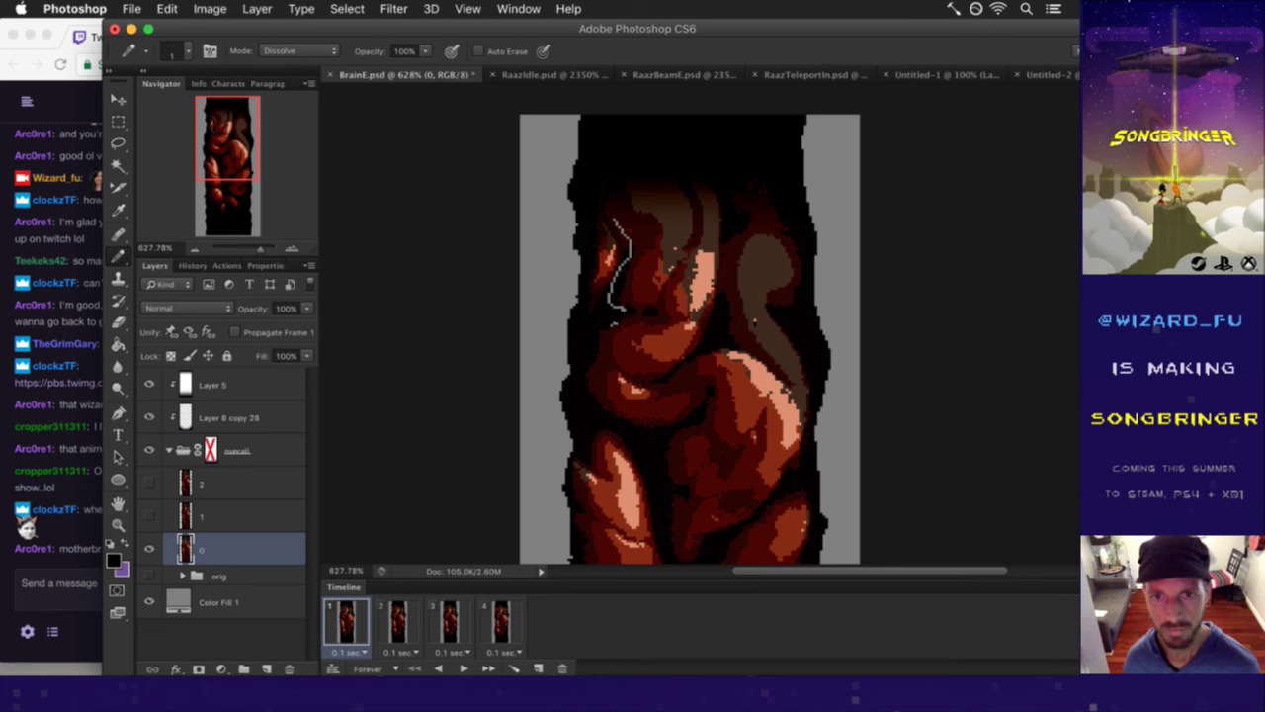
key(g)
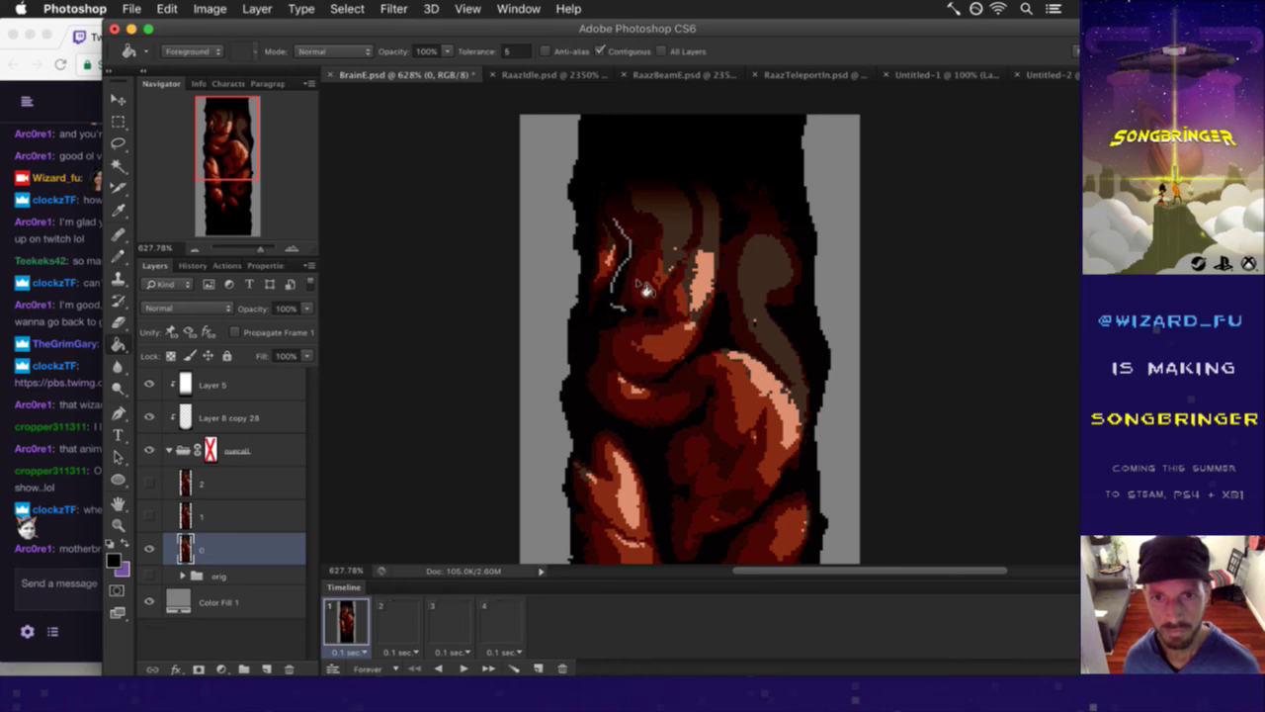
key(b)
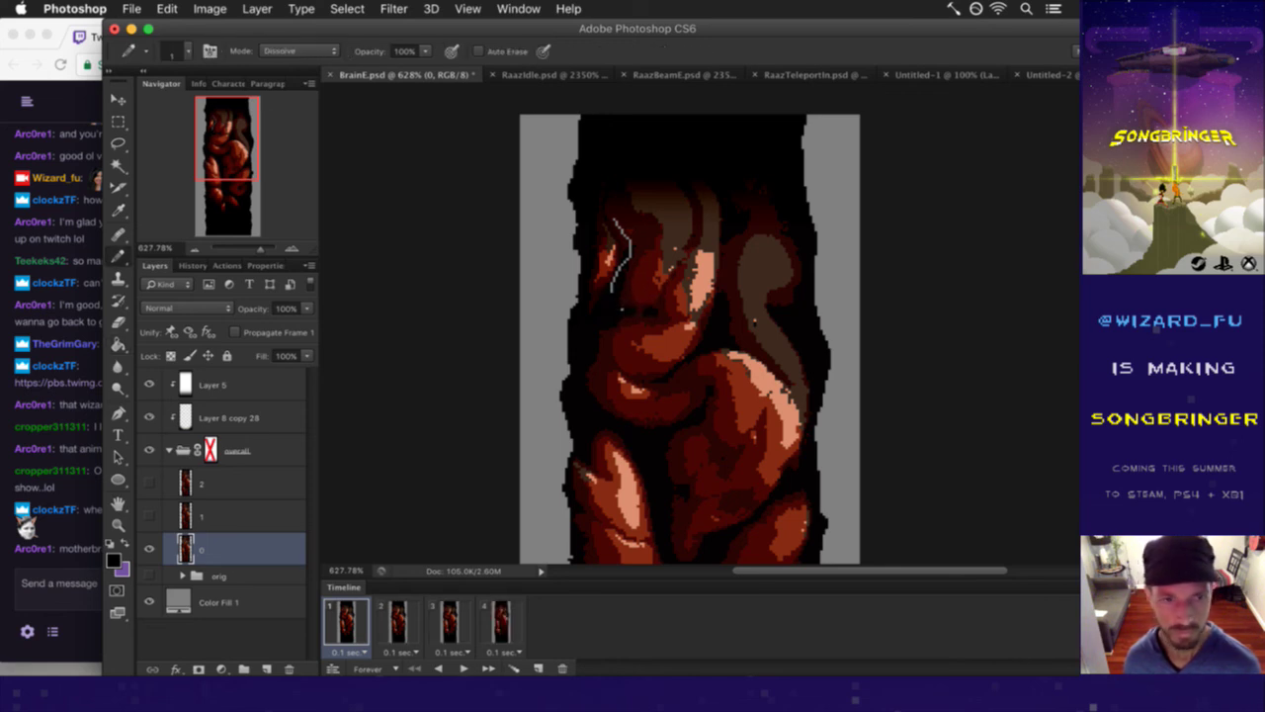
click(97, 571)
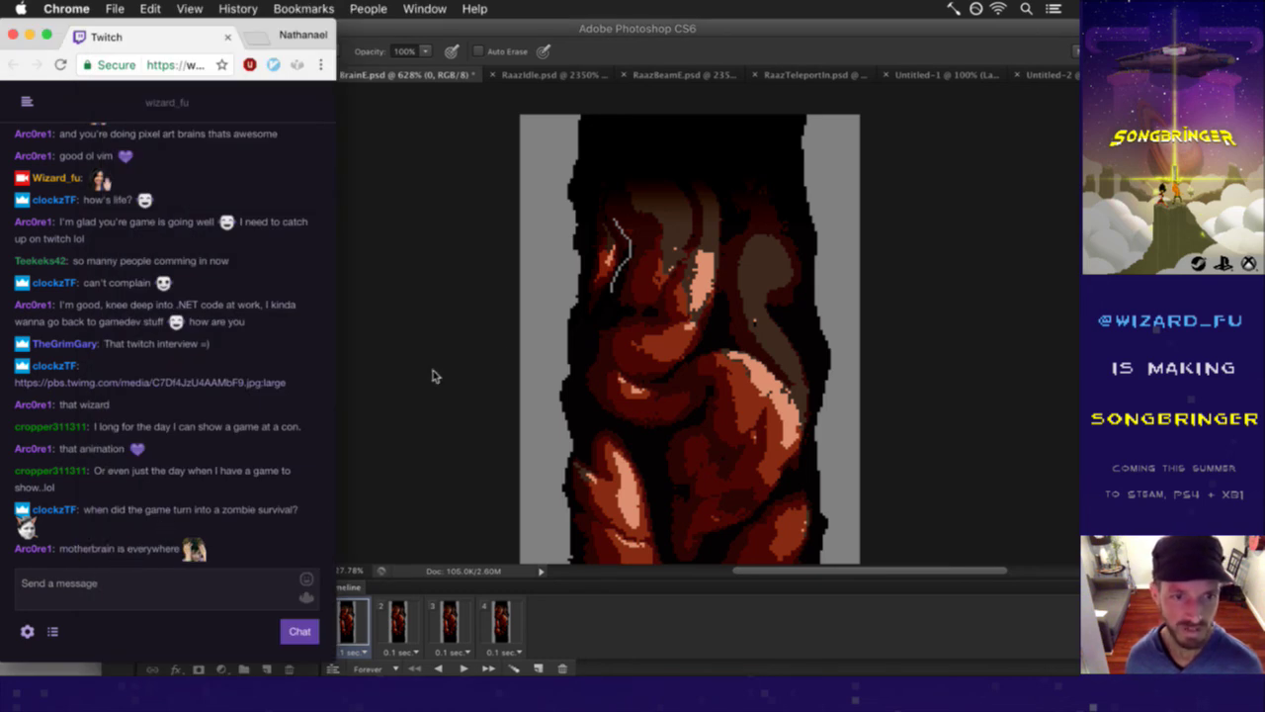
click(488, 345)
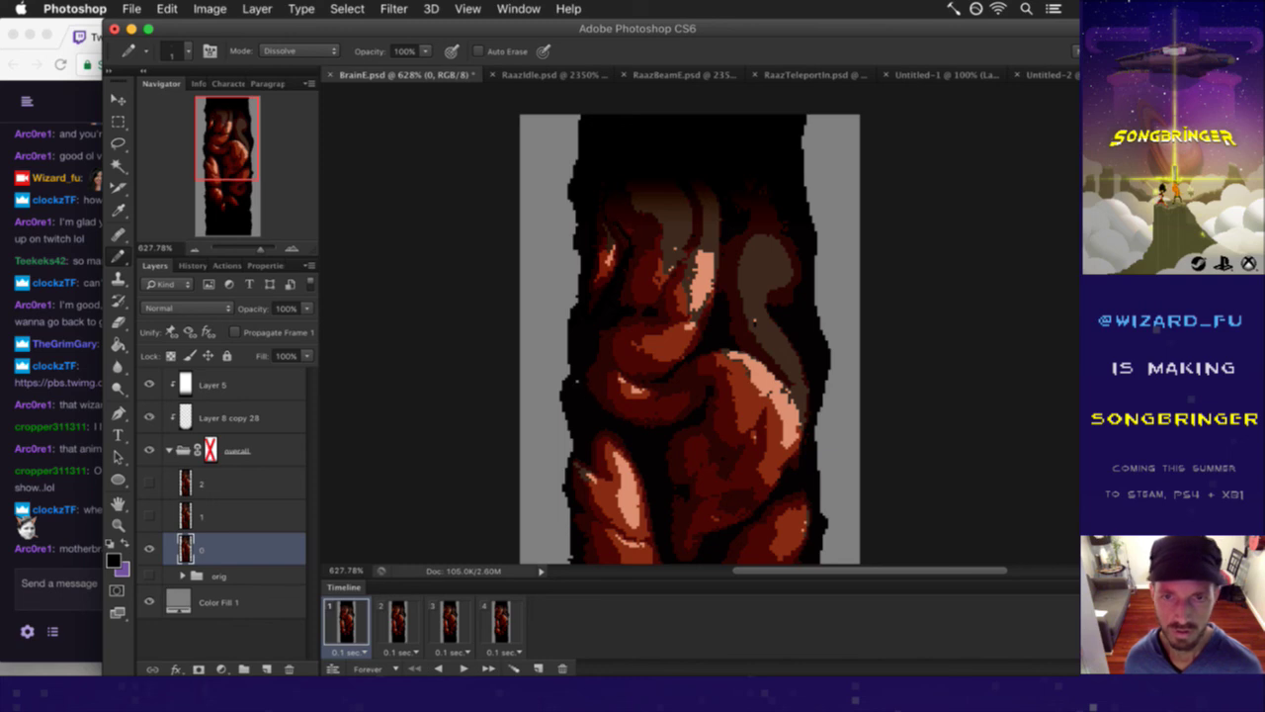
- Compare frames 1 and 2 and step through to frame 4 to check the upper-middle lobe's motion
click(398, 623)
click(351, 623)
click(400, 625)
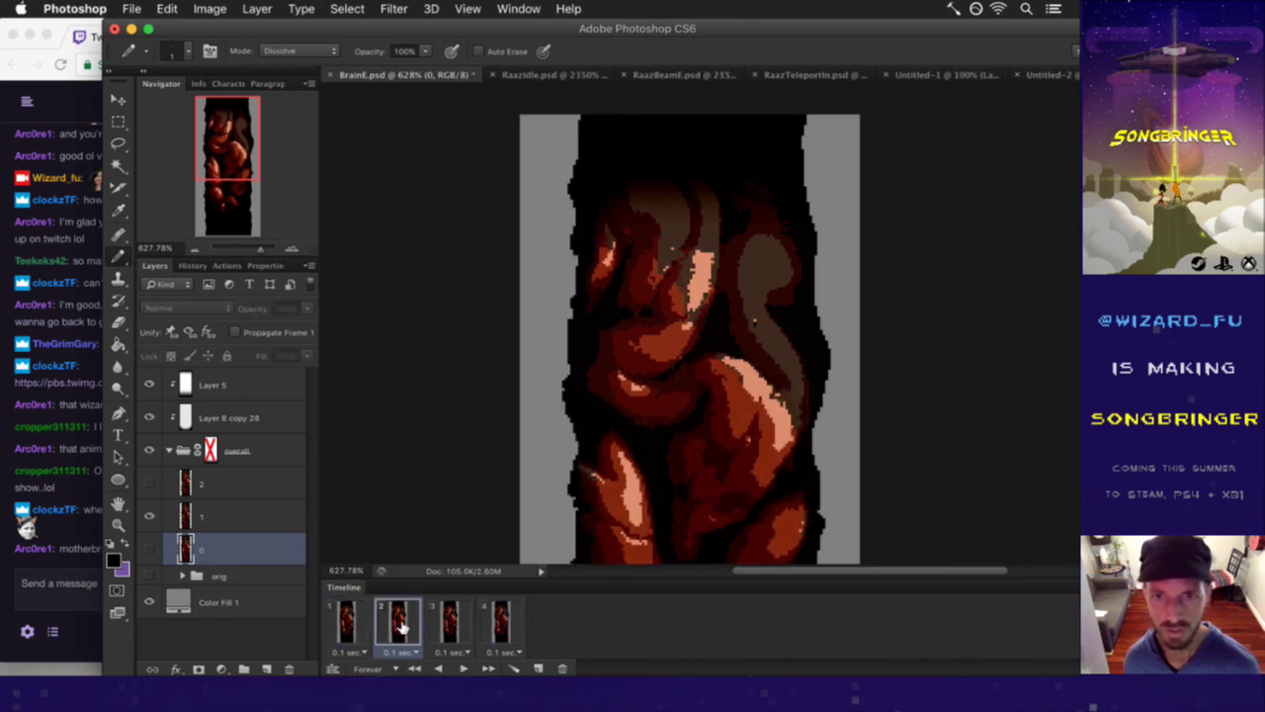
click(450, 621)
click(487, 619)
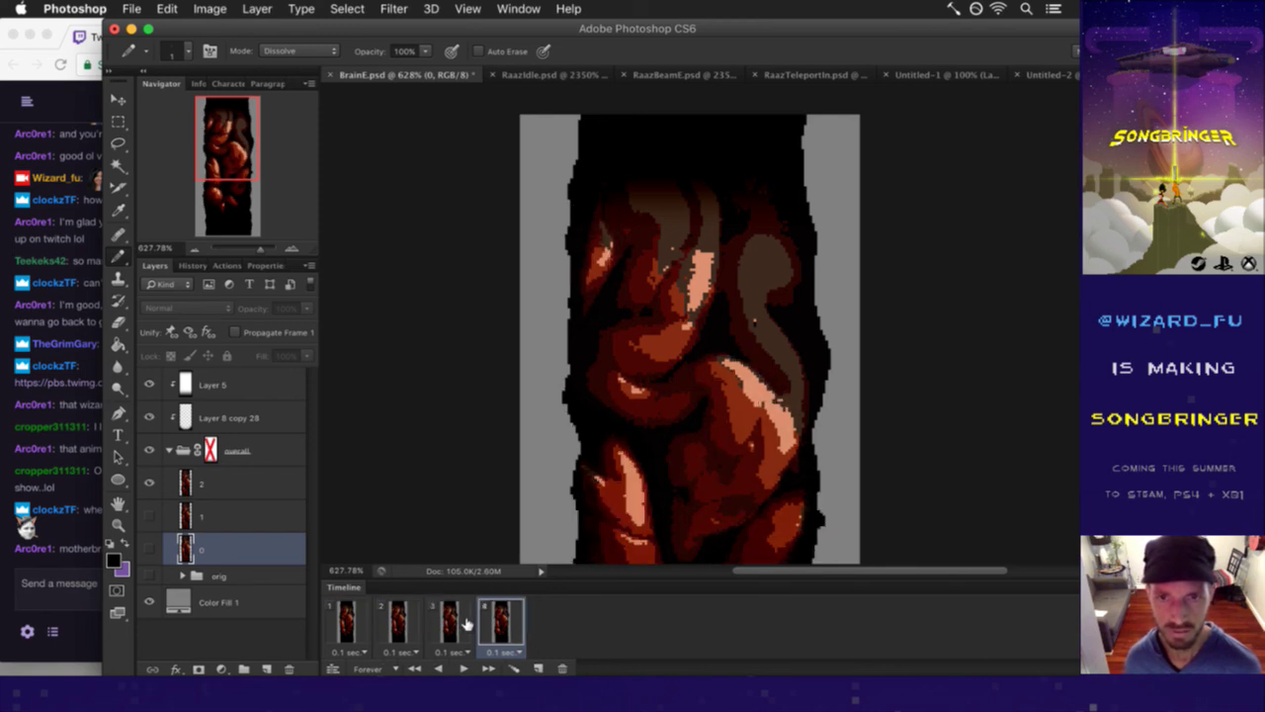
- Read the Twitch chat message about the game's Steam page screenshots and return to Photoshop
click(76, 571)
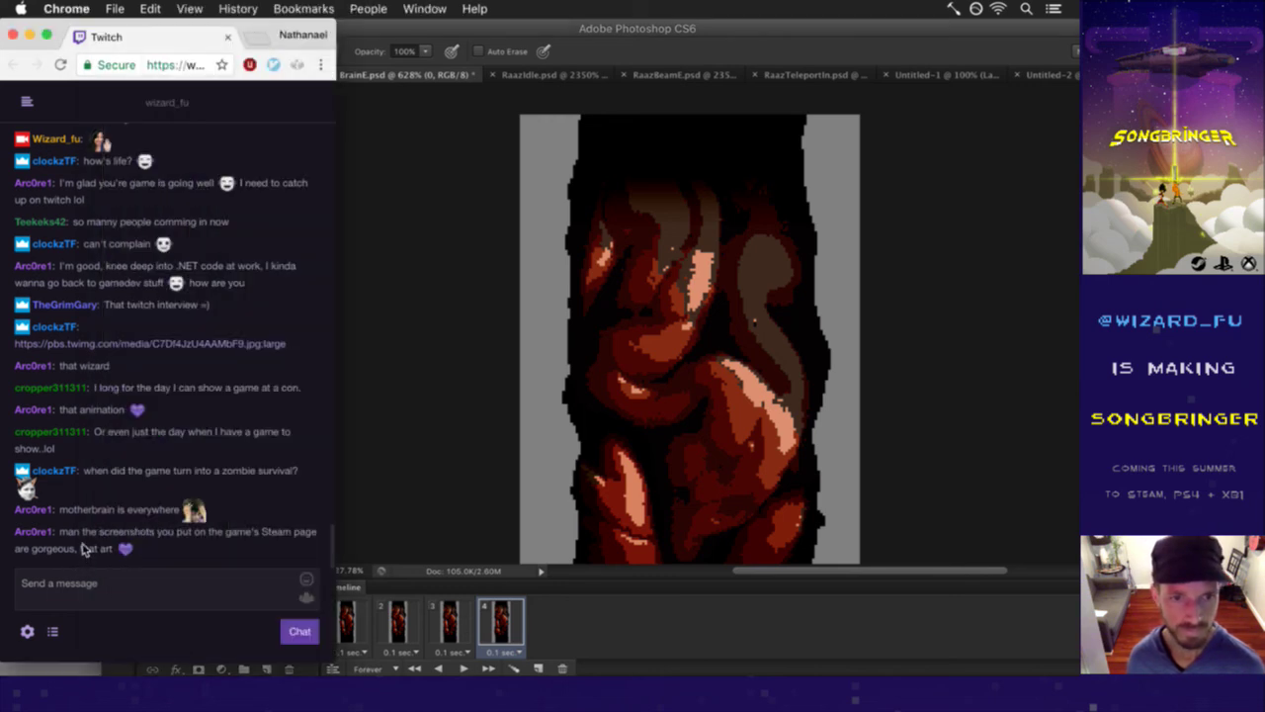
drag(77, 534, 107, 554)
click(109, 551)
click(162, 554)
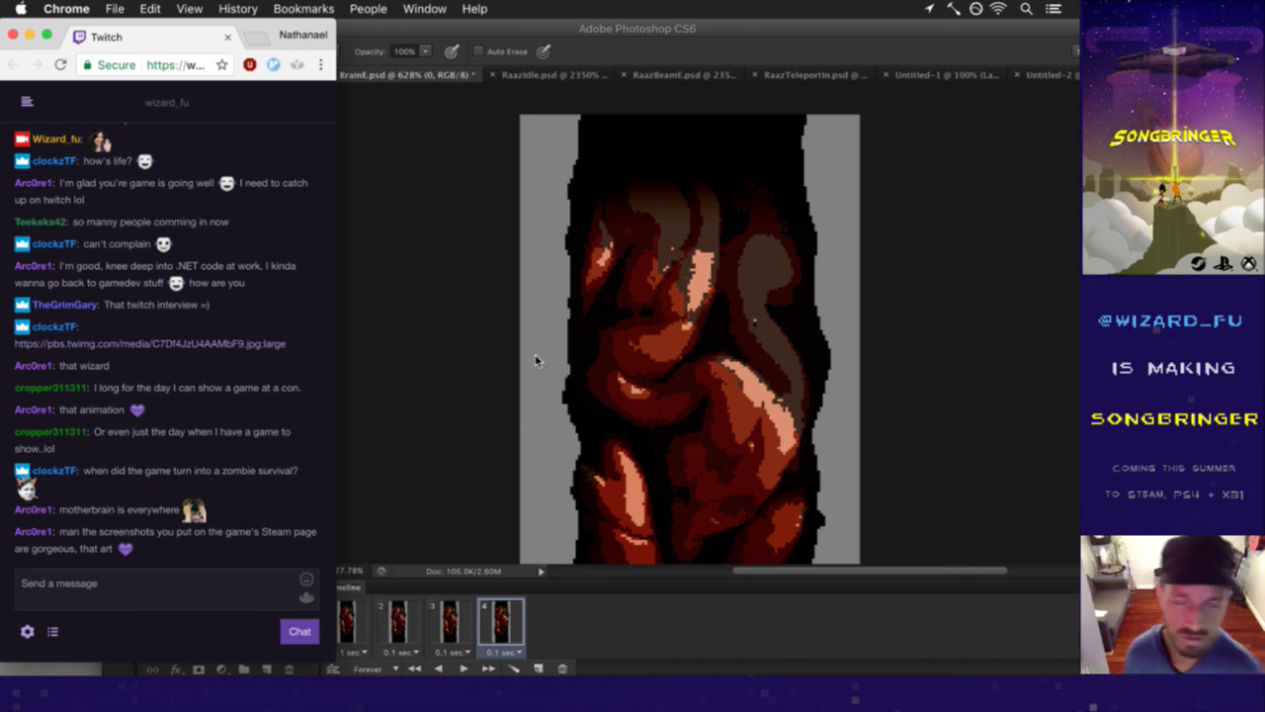
click(640, 51)
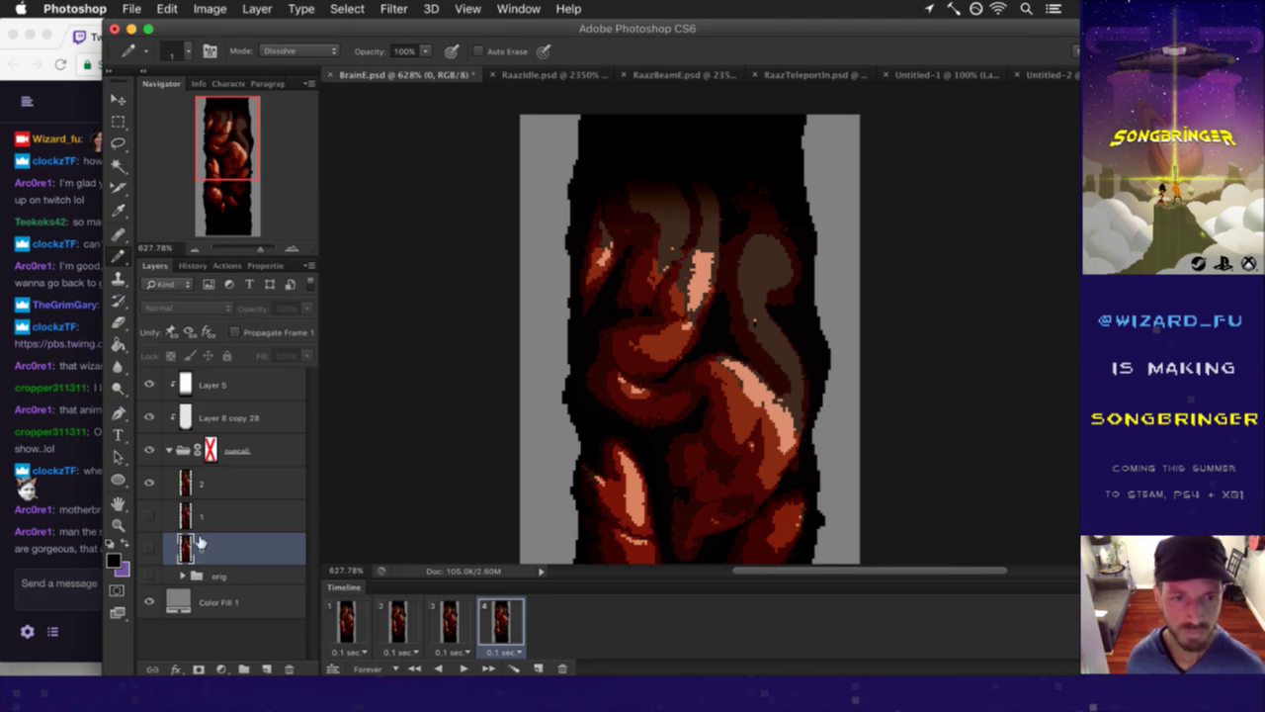
- Lasso the upper-middle lobe on layer 2 in frame 4
click(216, 475)
key(l)
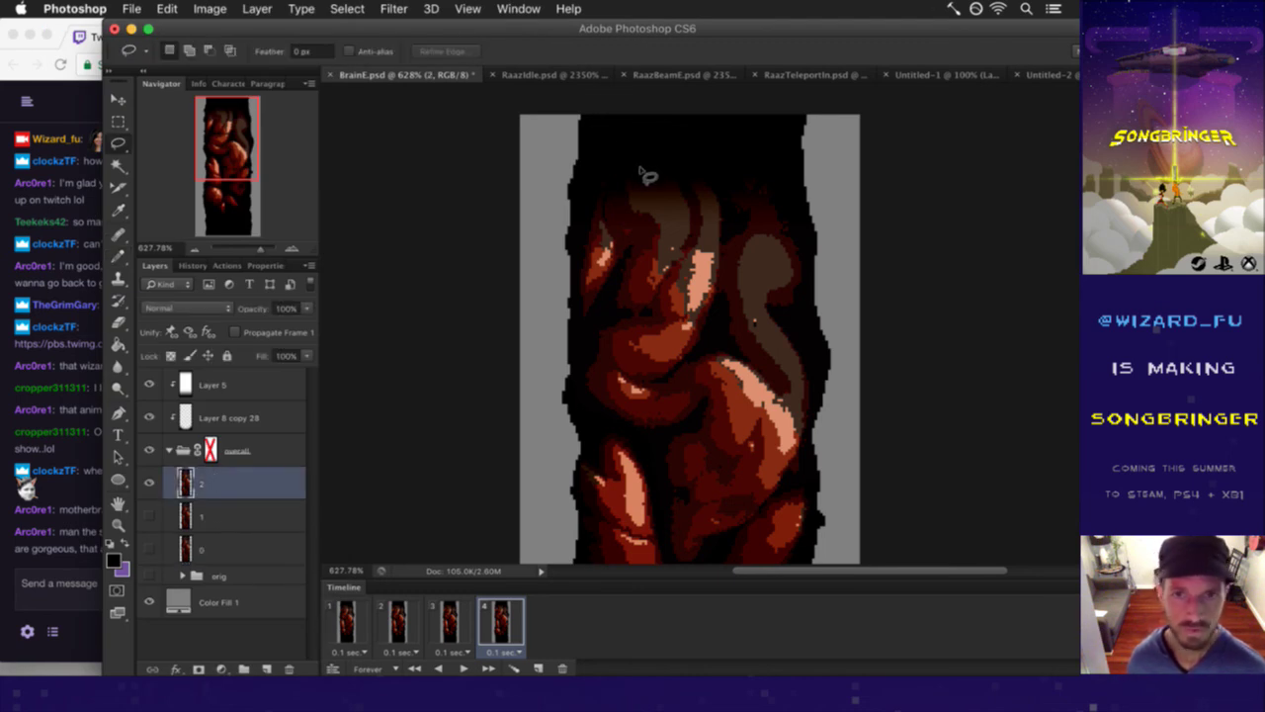
mouse_move(625, 159)
mouse_down()
mouse_move(612, 172)
mouse_move(619, 312)
mouse_move(605, 342)
mouse_move(644, 376)
mouse_move(706, 340)
mouse_move(732, 268)
mouse_move(733, 201)
mouse_move(692, 158)
mouse_move(640, 157)
mouse_up()
- Warp layer 2's selected lobe so its right side bulges outward, and paint over the pale seam on its left side
key(v)
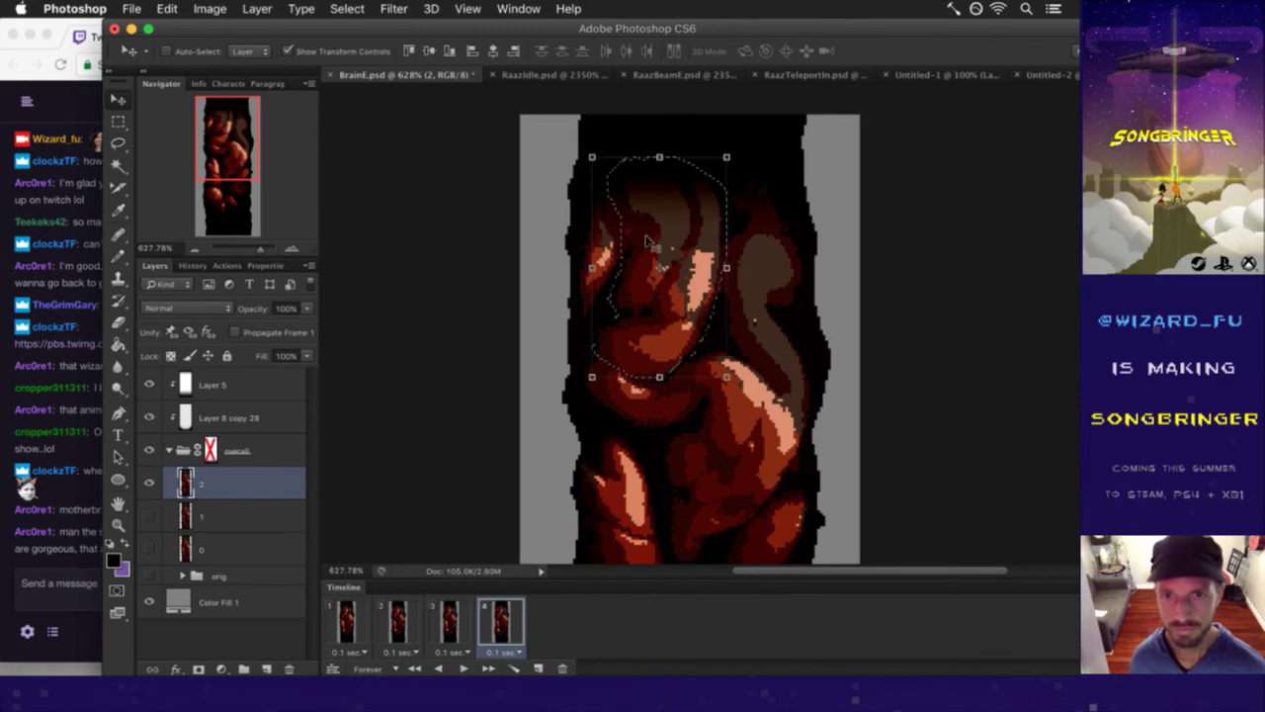
click(728, 157)
click(902, 50)
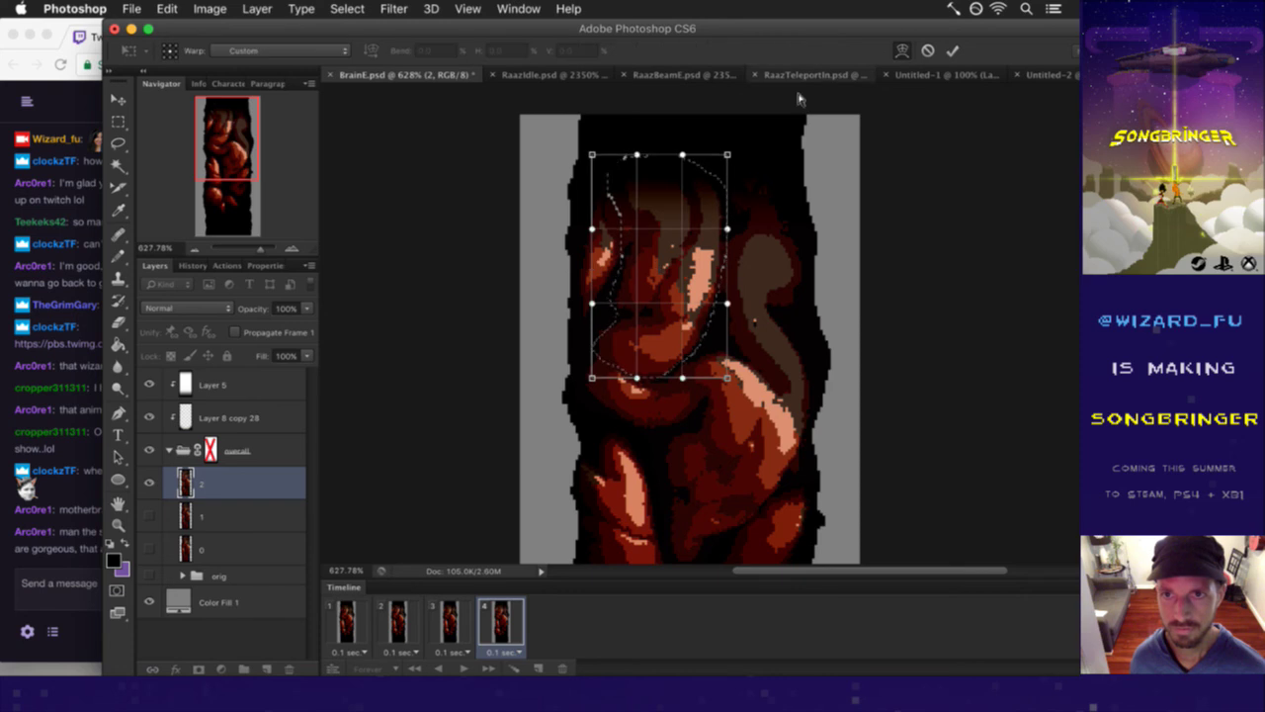
drag(687, 225, 689, 224)
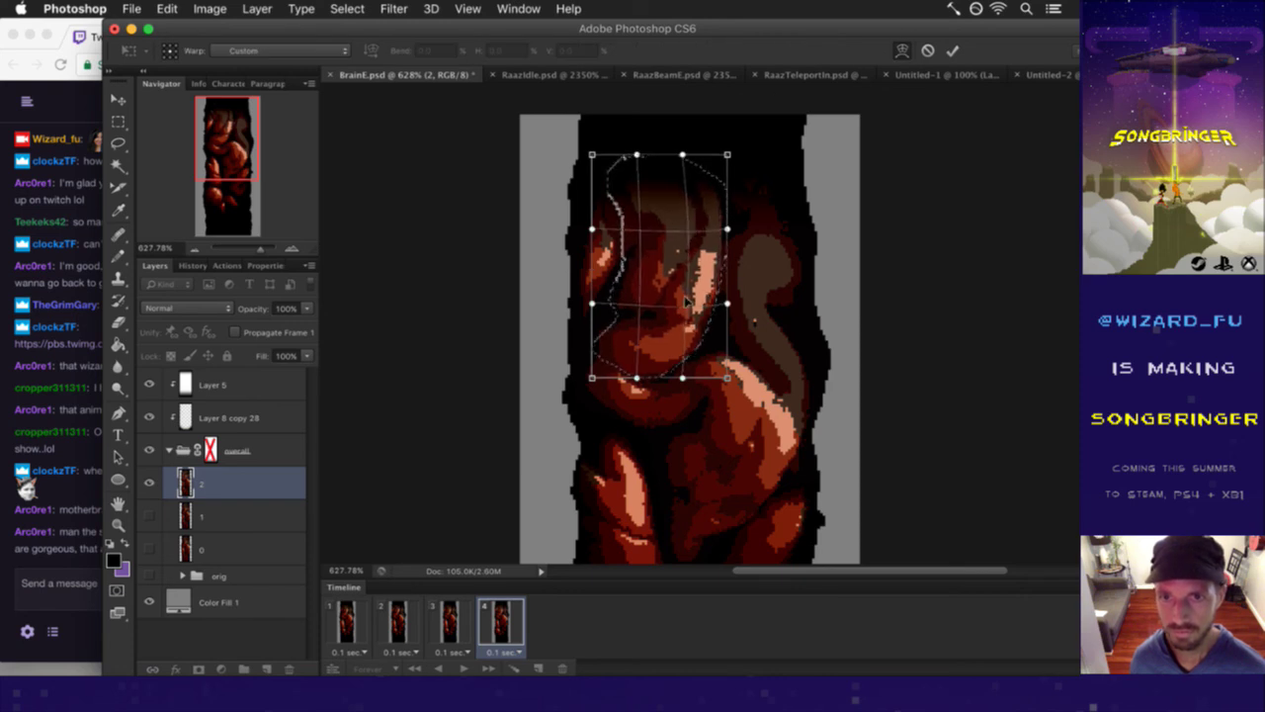
drag(730, 291, 743, 314)
drag(727, 230, 738, 229)
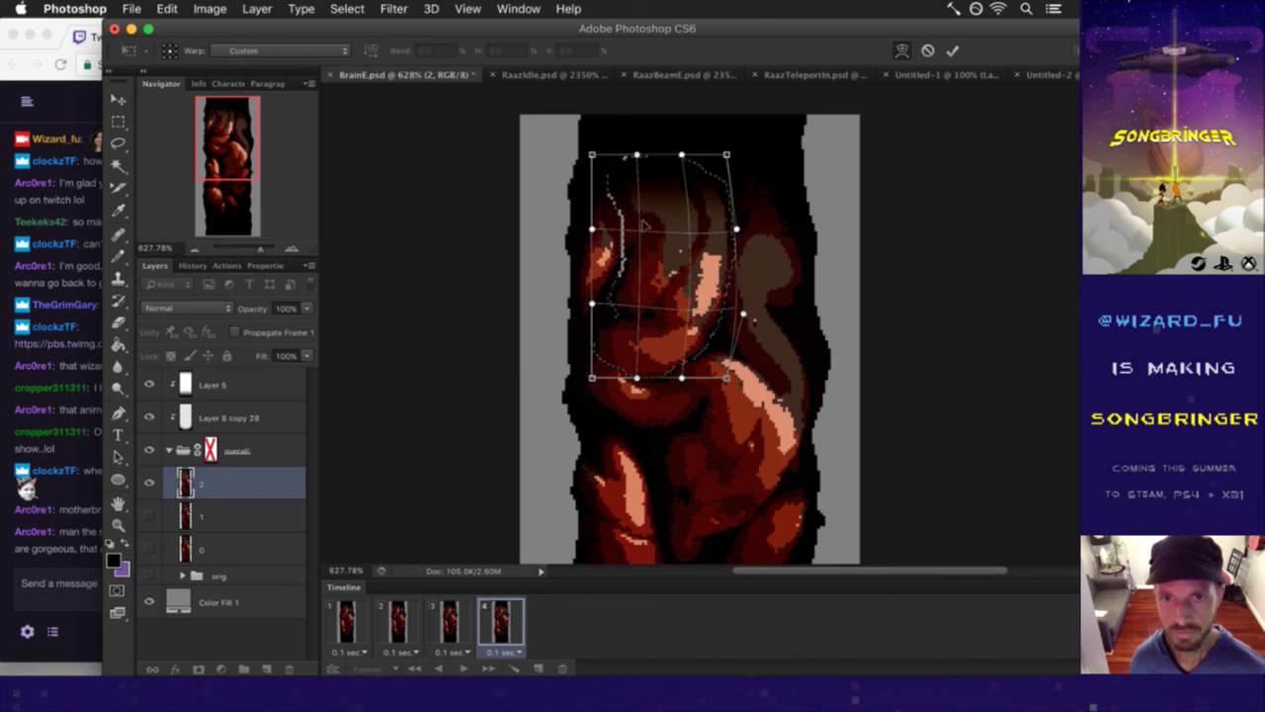
drag(642, 301, 651, 293)
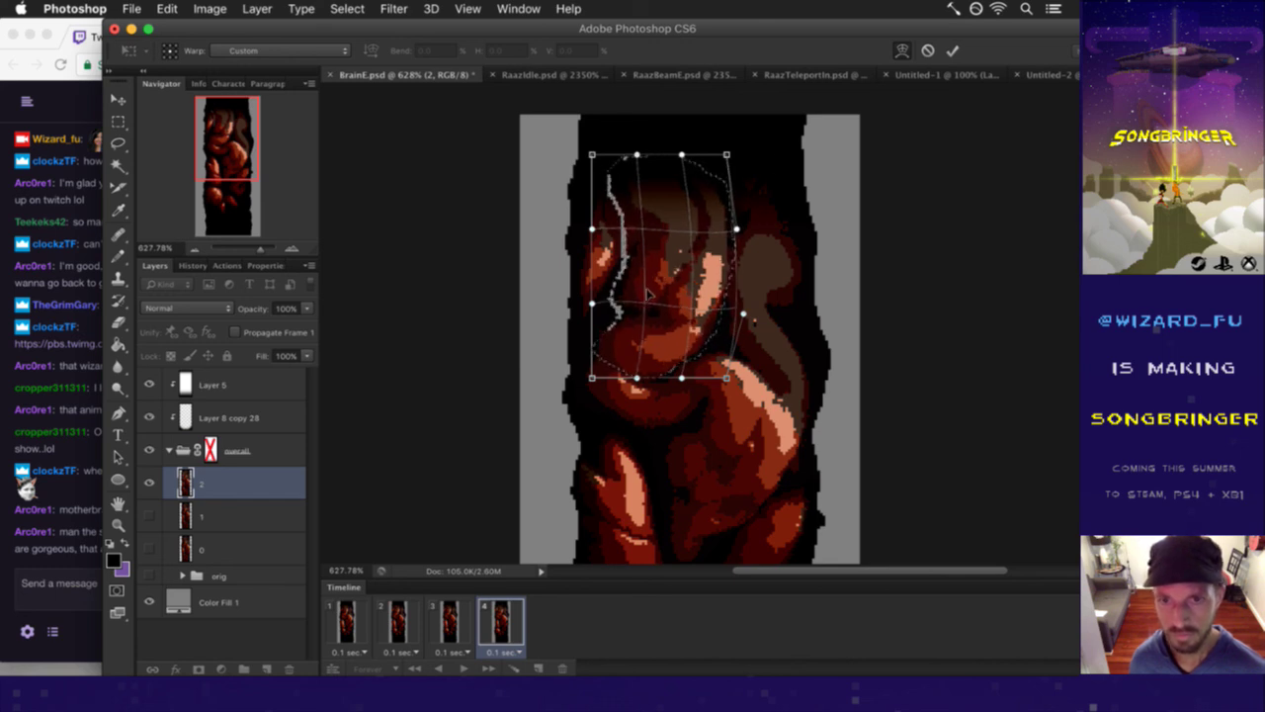
click(952, 51)
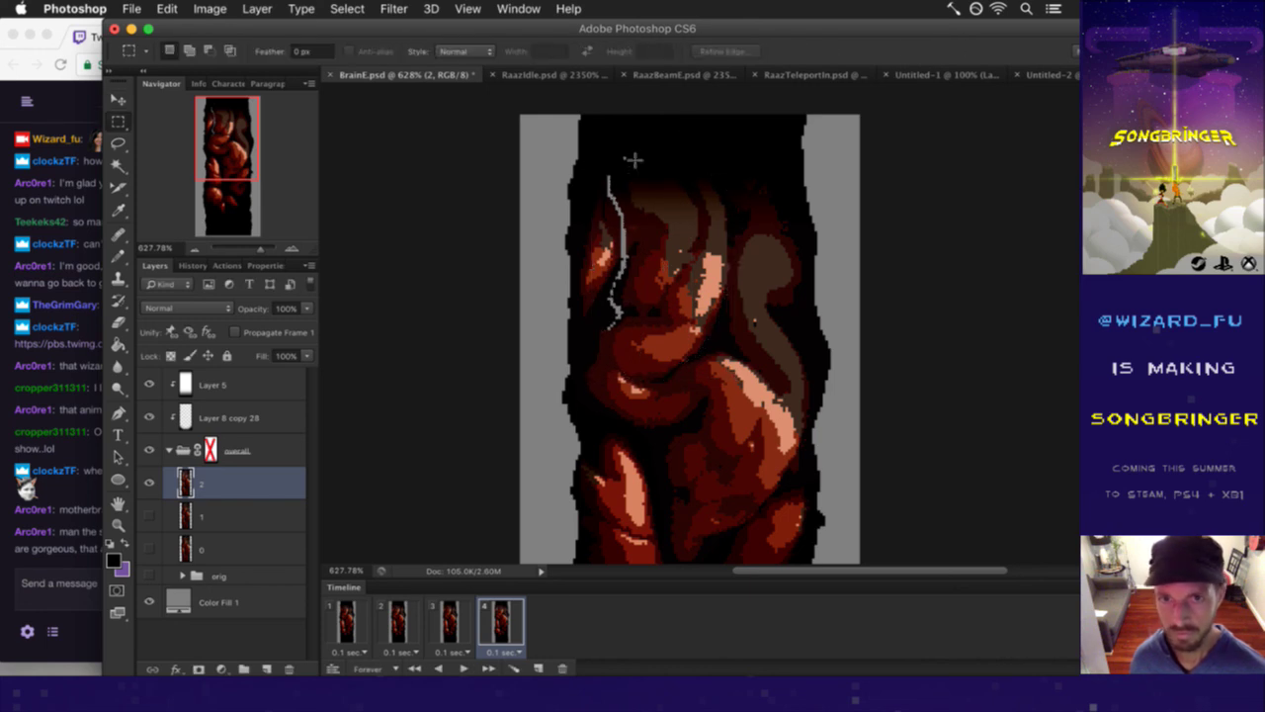
key(b)
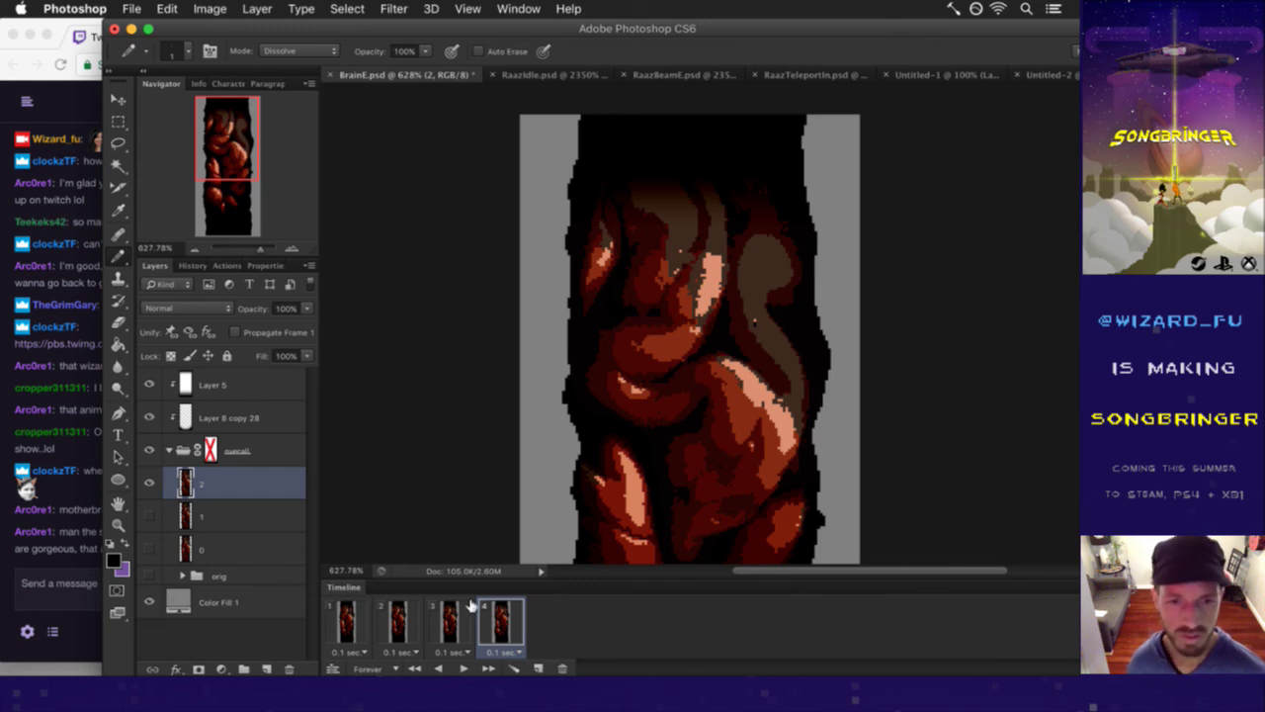
- Step through frames 1 to 3, play the animation loop with the whole brain in view, and stop playback
click(344, 621)
click(408, 626)
click(441, 624)
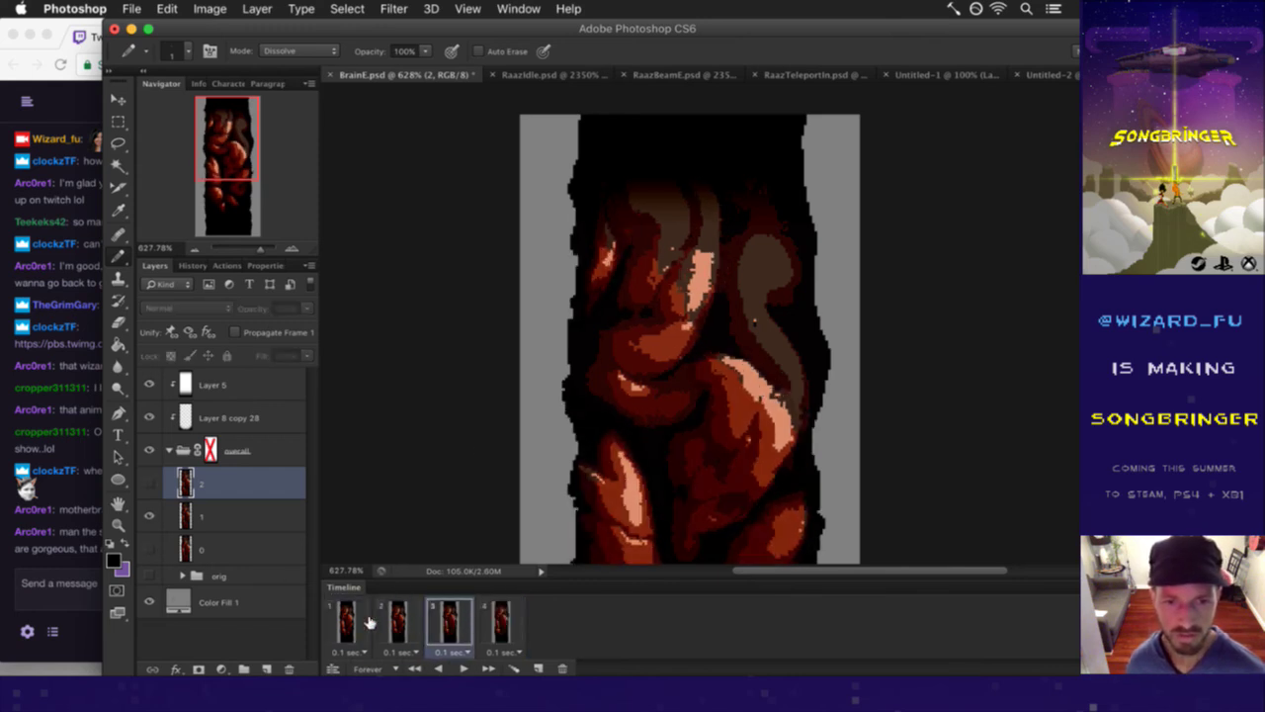
click(465, 668)
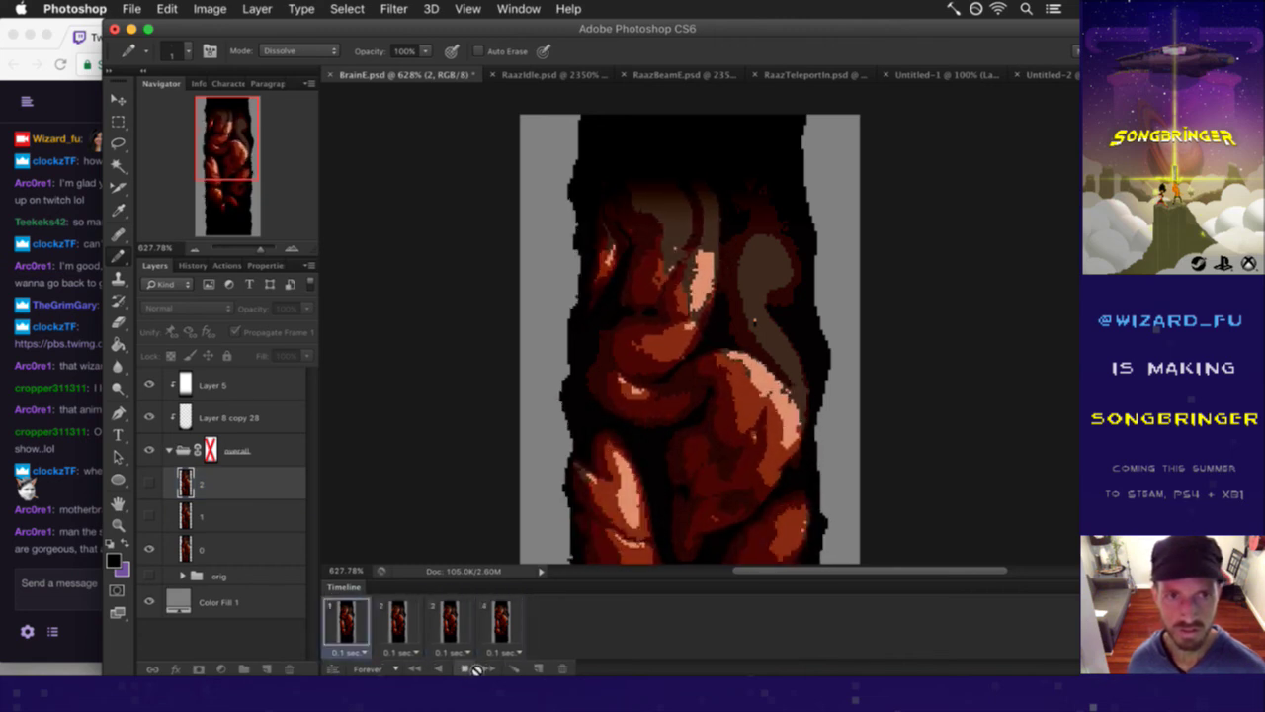
alt+click(633, 403)
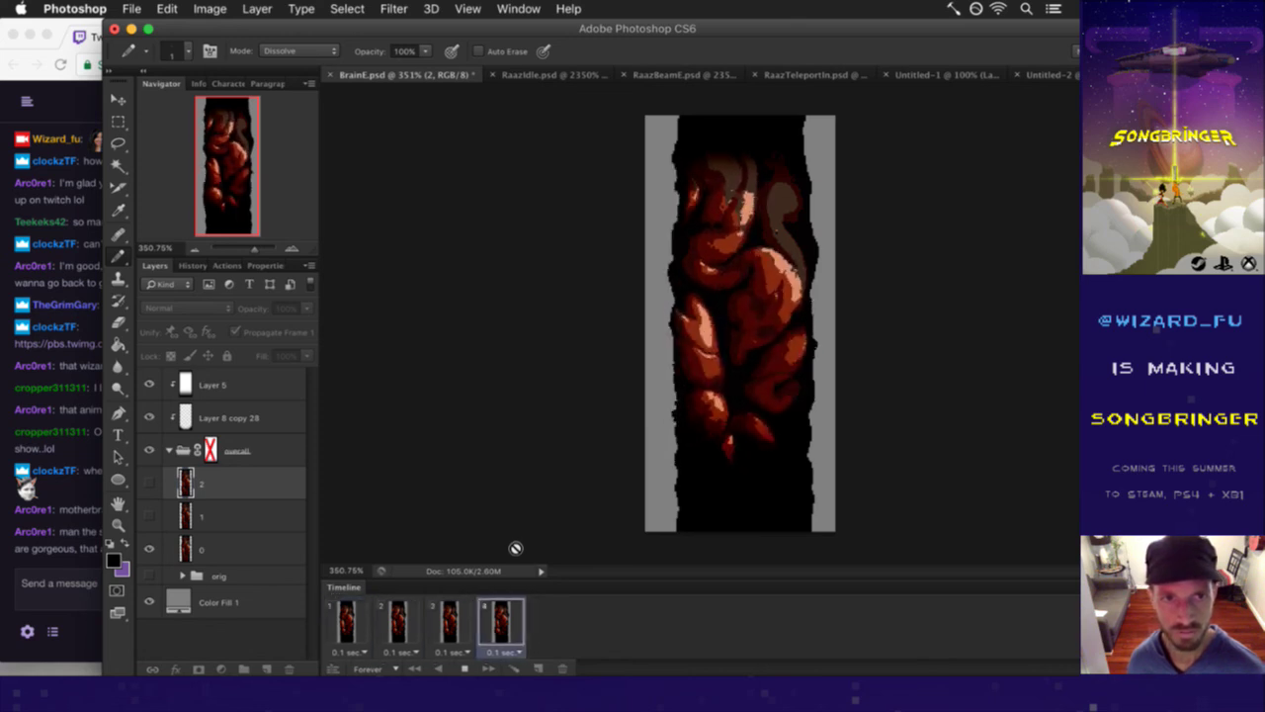
key(space)
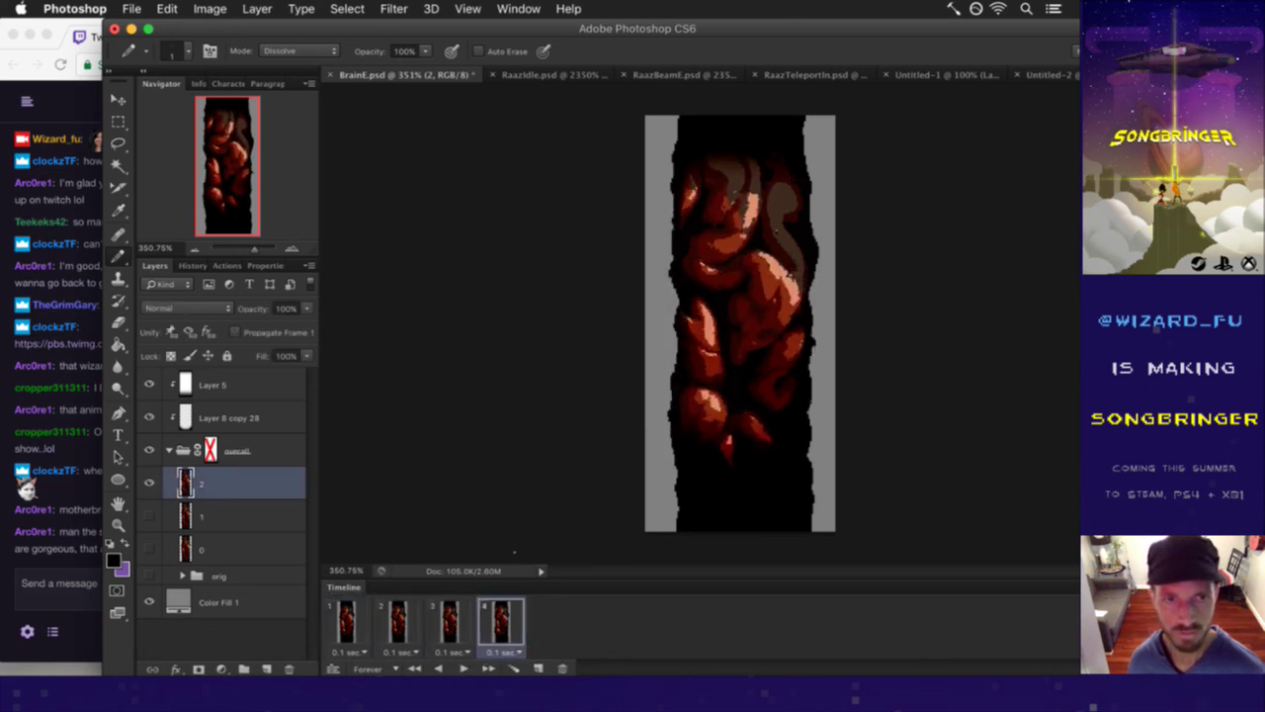
- Save the BrainE.psd document
key(super+s)
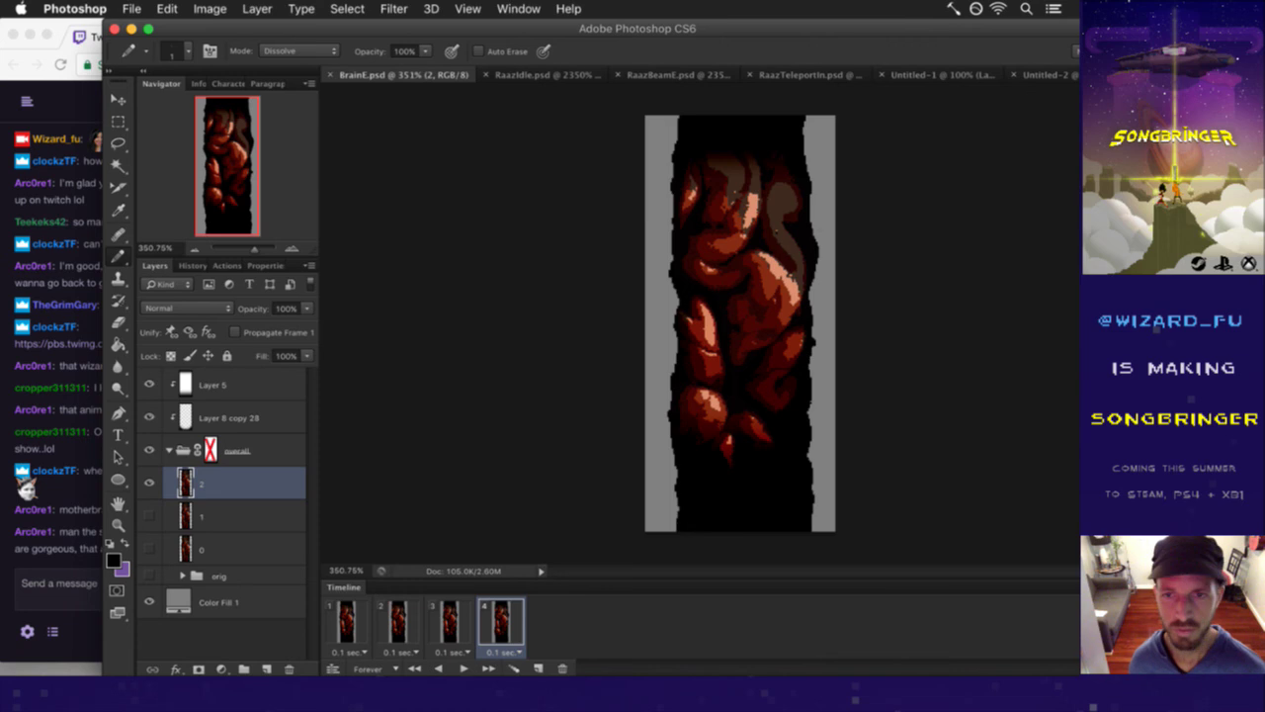
scroll(772, 251, up, 5)
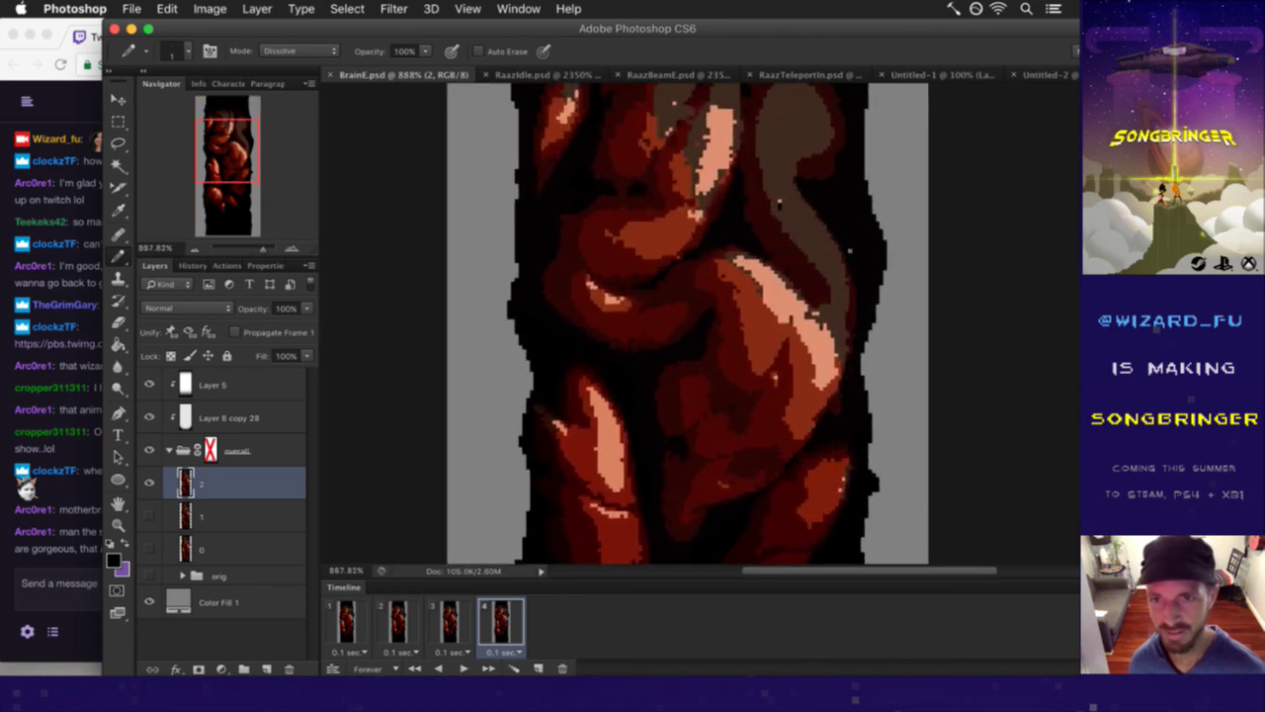
drag(822, 233, 762, 339)
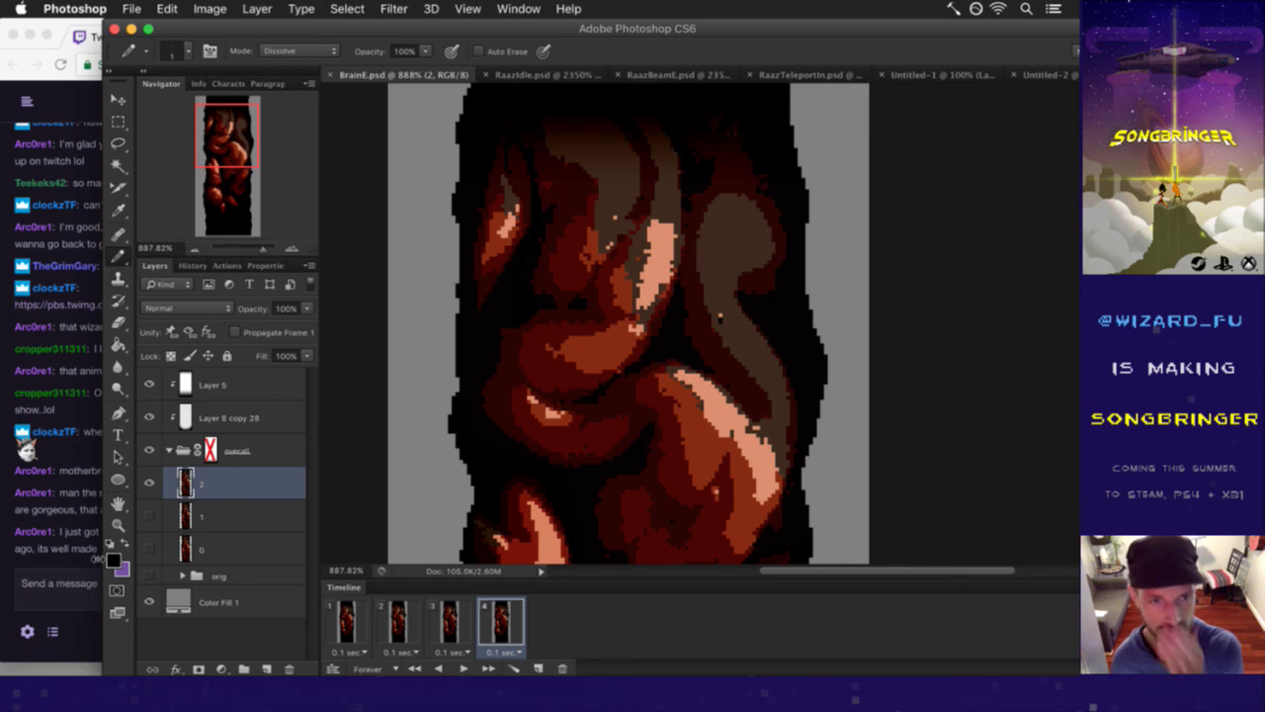
- Read the Twitch chat messages about the Turok 2 remaster and Overwatch, and return to Photoshop
click(86, 562)
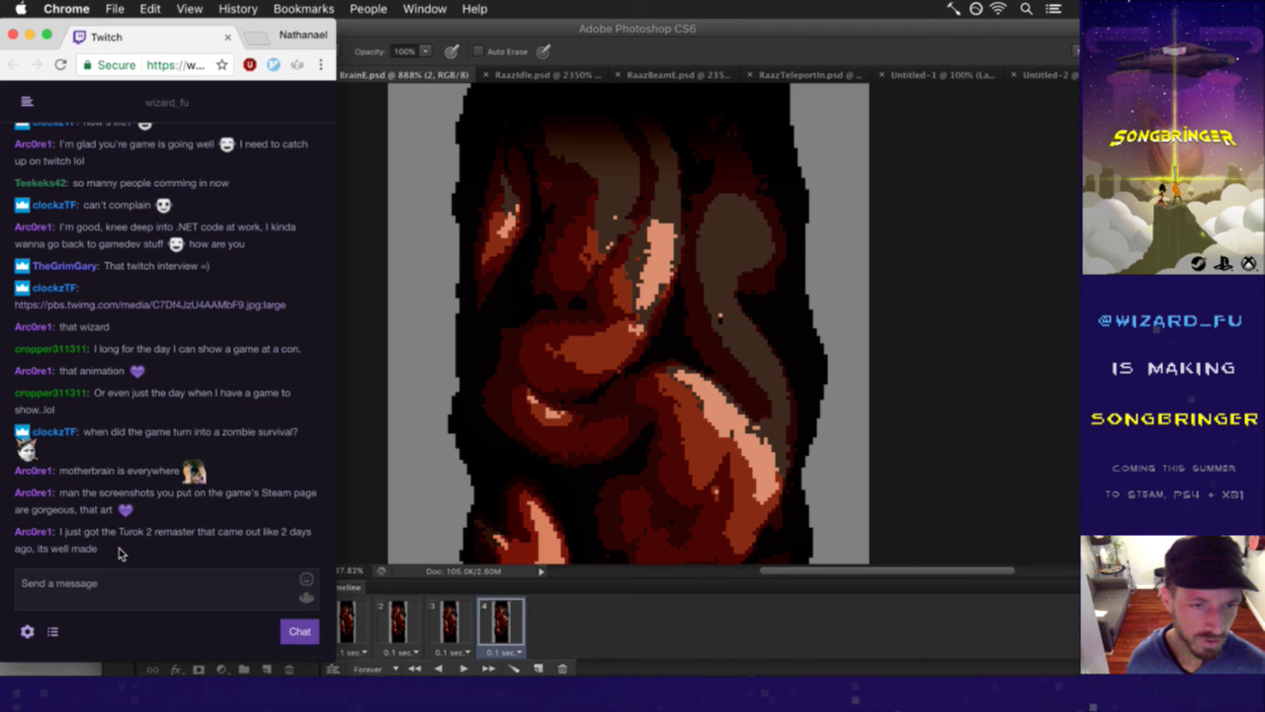
drag(120, 532, 180, 536)
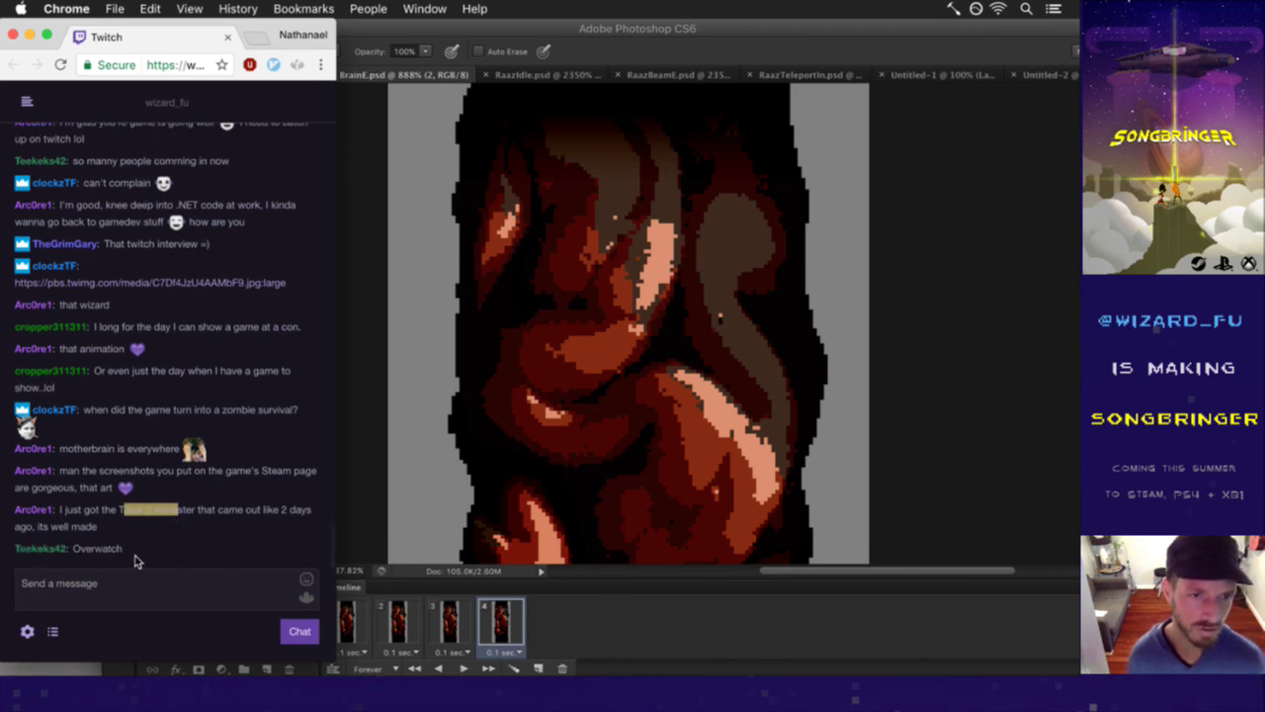
click(93, 550)
drag(91, 550, 128, 554)
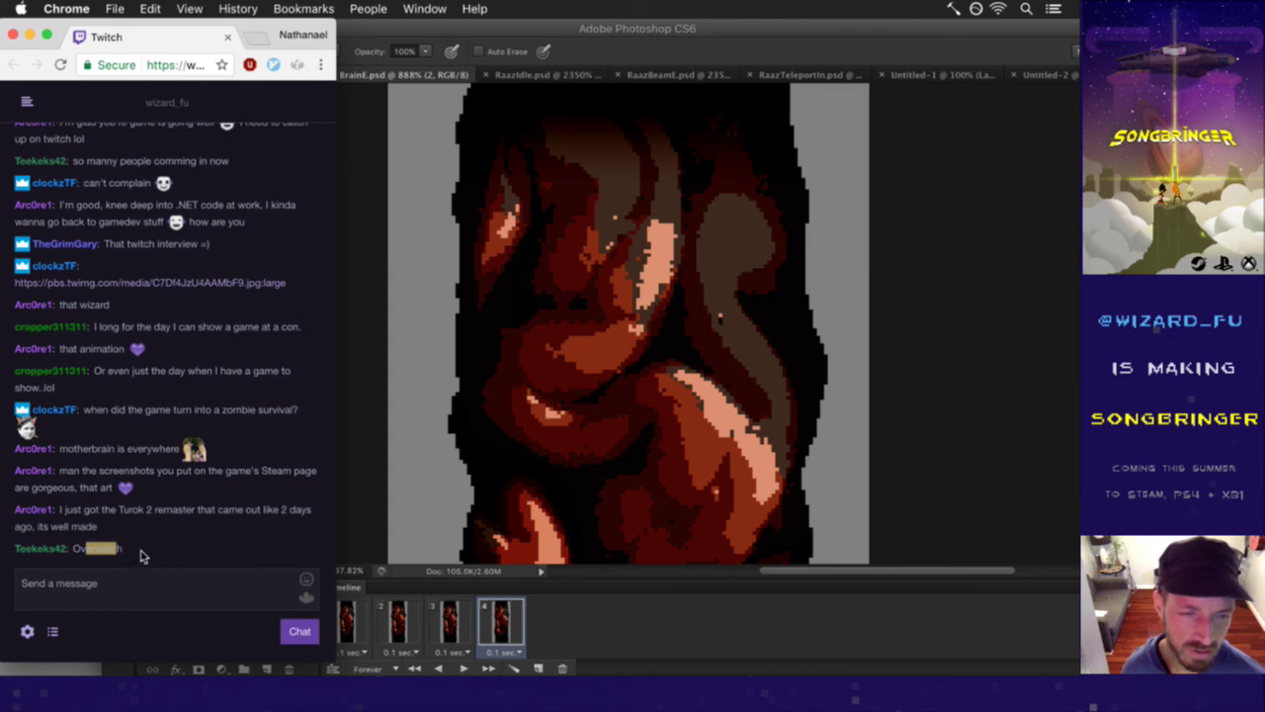
click(143, 539)
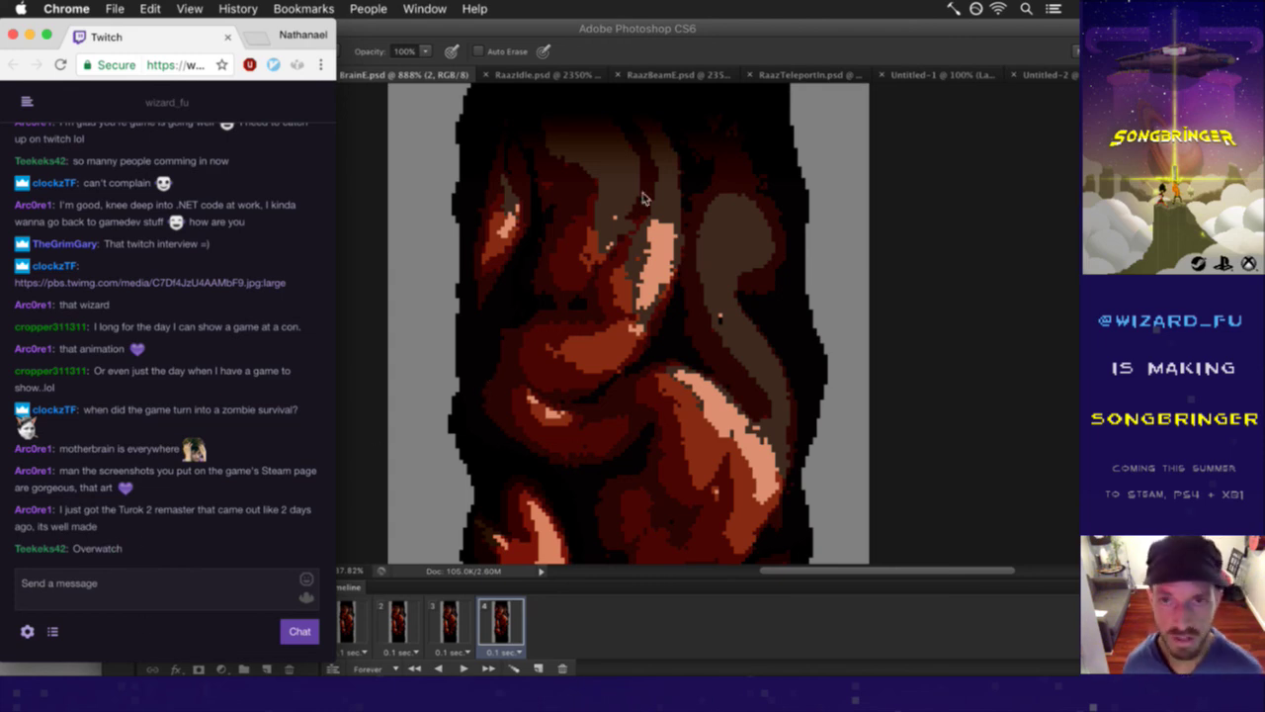
click(756, 54)
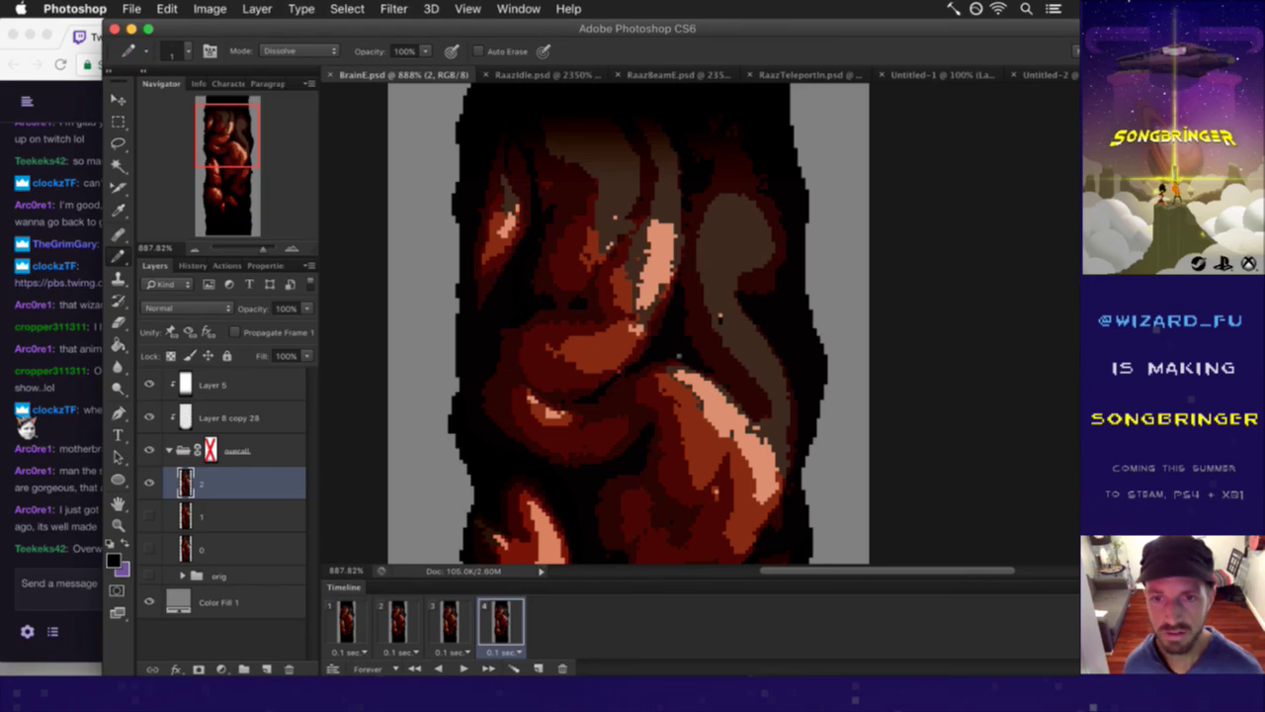
- Show frame 1 of the animation and make layer 0 the active layer
scroll(703, 396, down, 1)
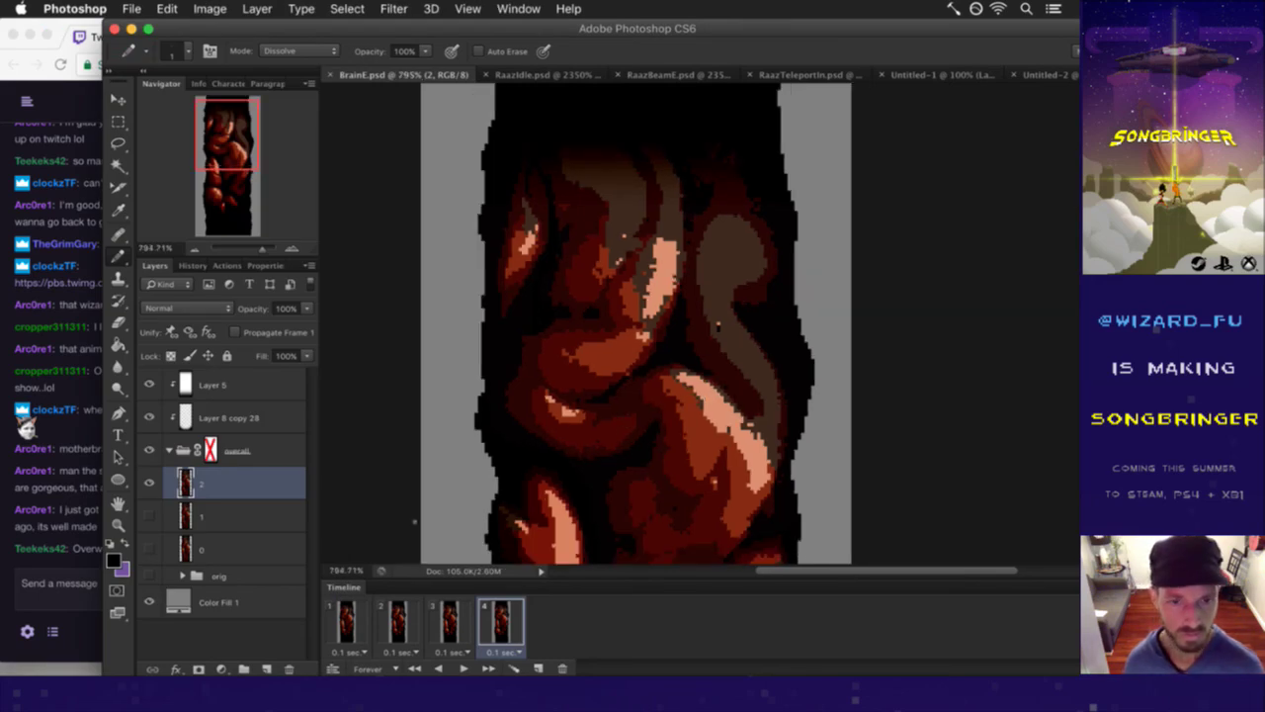
click(356, 621)
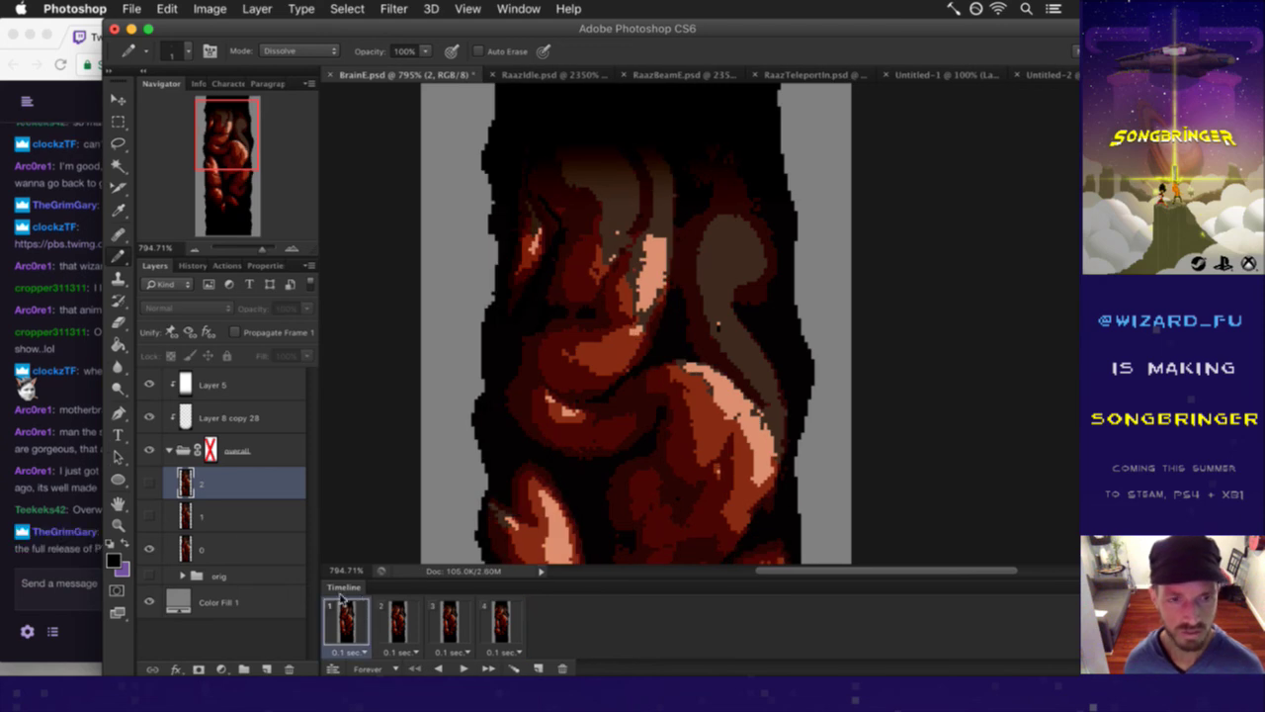
click(185, 551)
- Read the Twitch chat message about Pixel Privateers, search Google for pixel privateers in a new Chrome window and open the game's Steam page
click(72, 559)
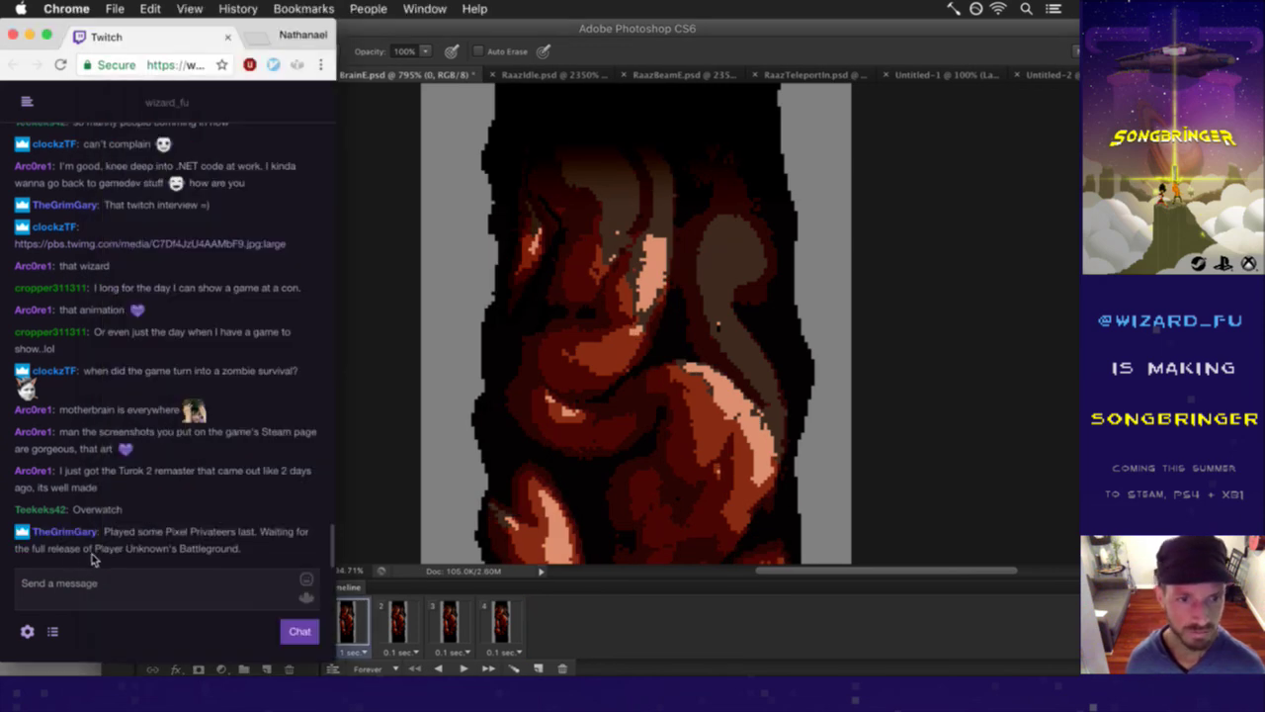
drag(123, 532, 210, 535)
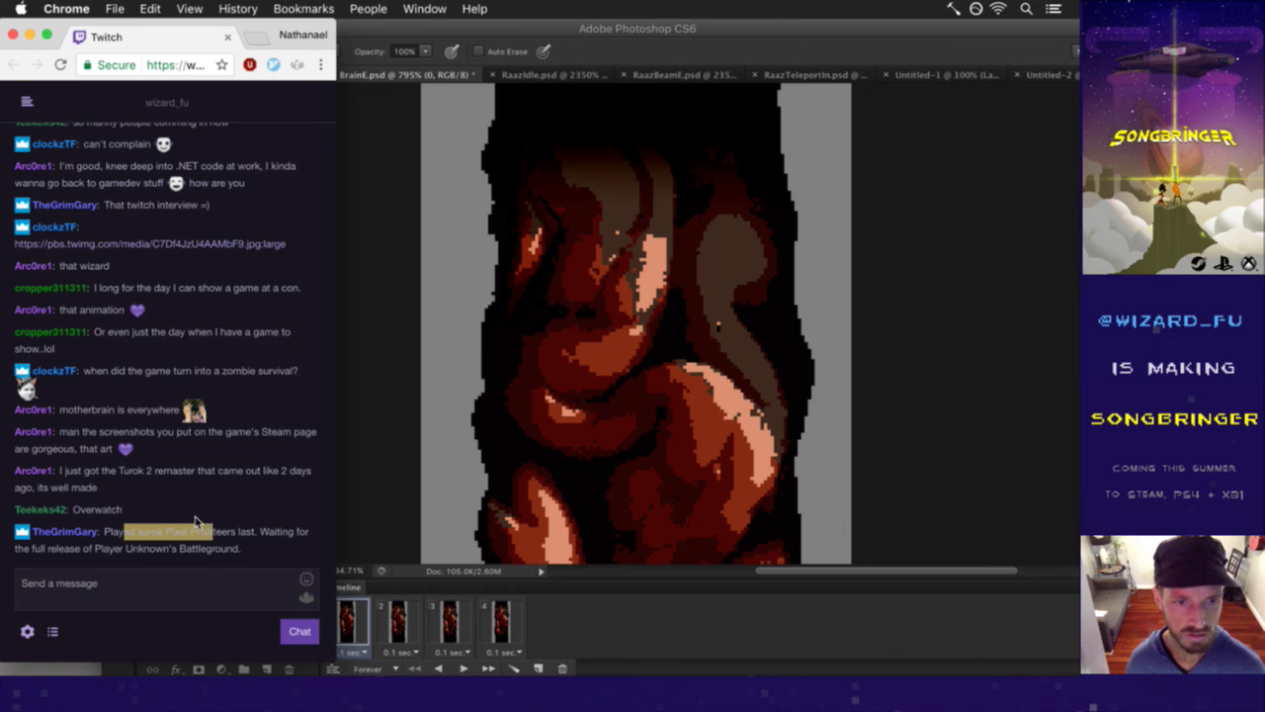
key(super+n)
drag(183, 42, 543, 69)
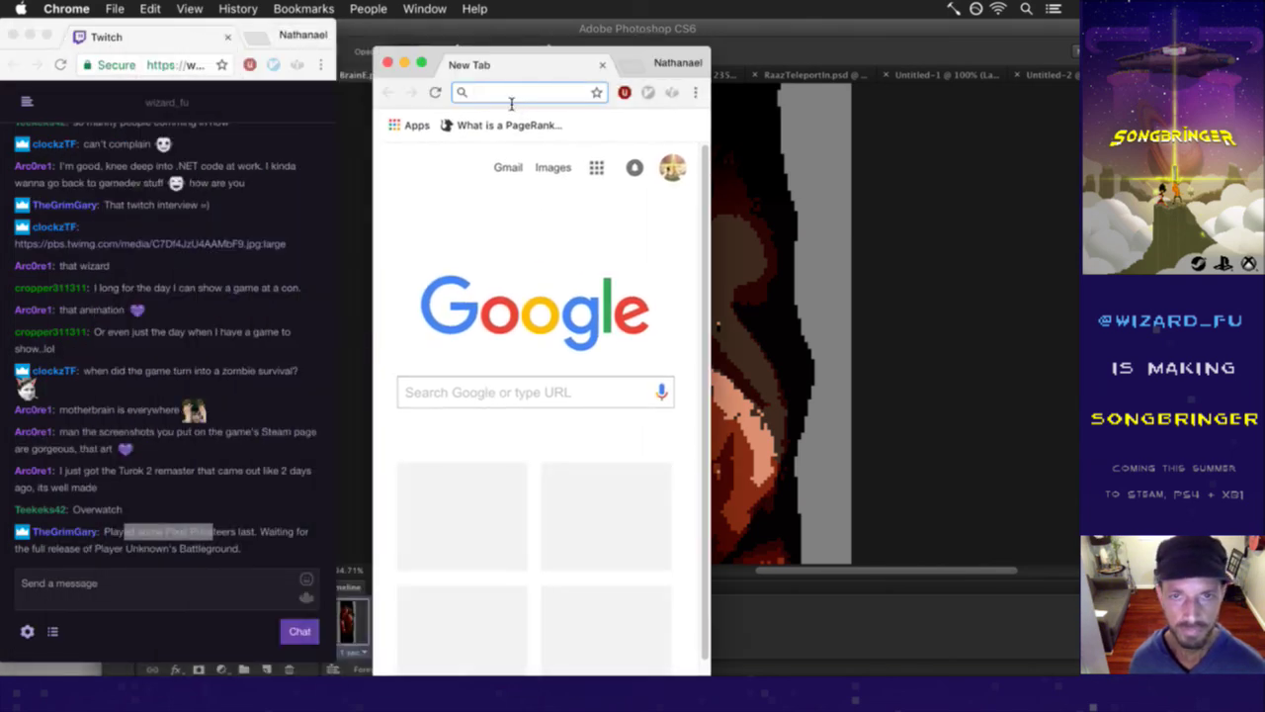
text(pixel priv)
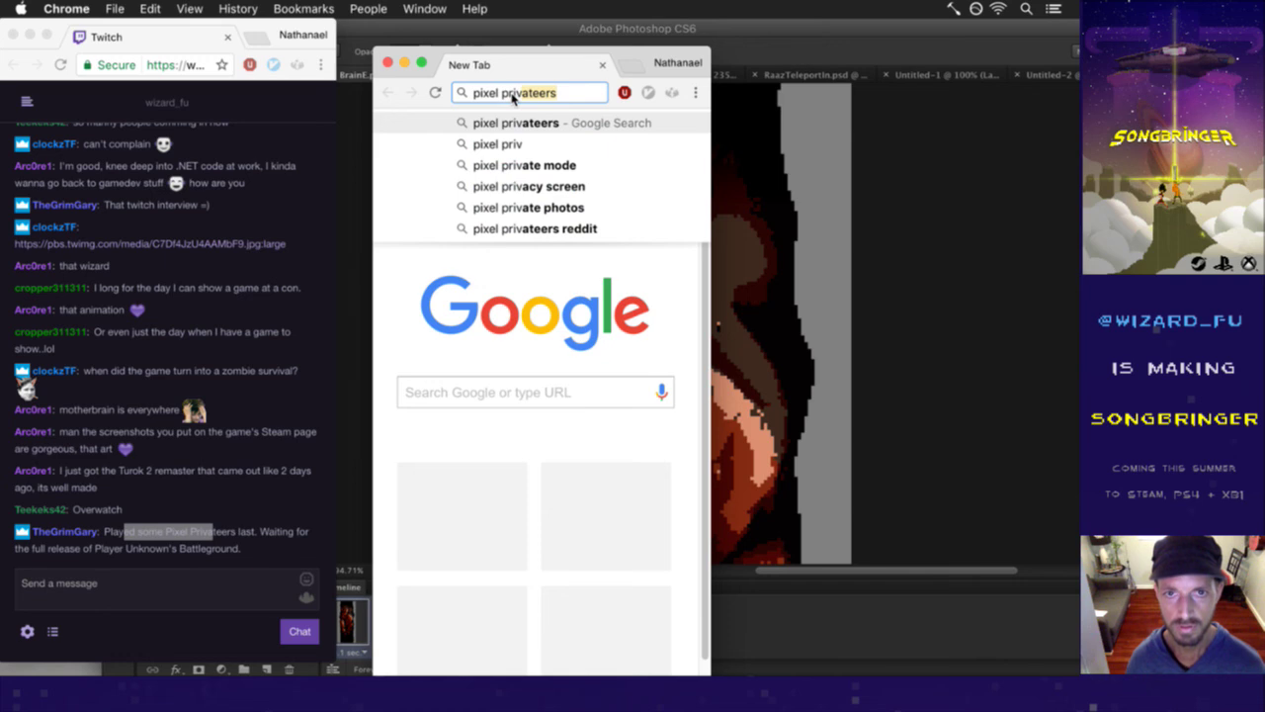
key(Return)
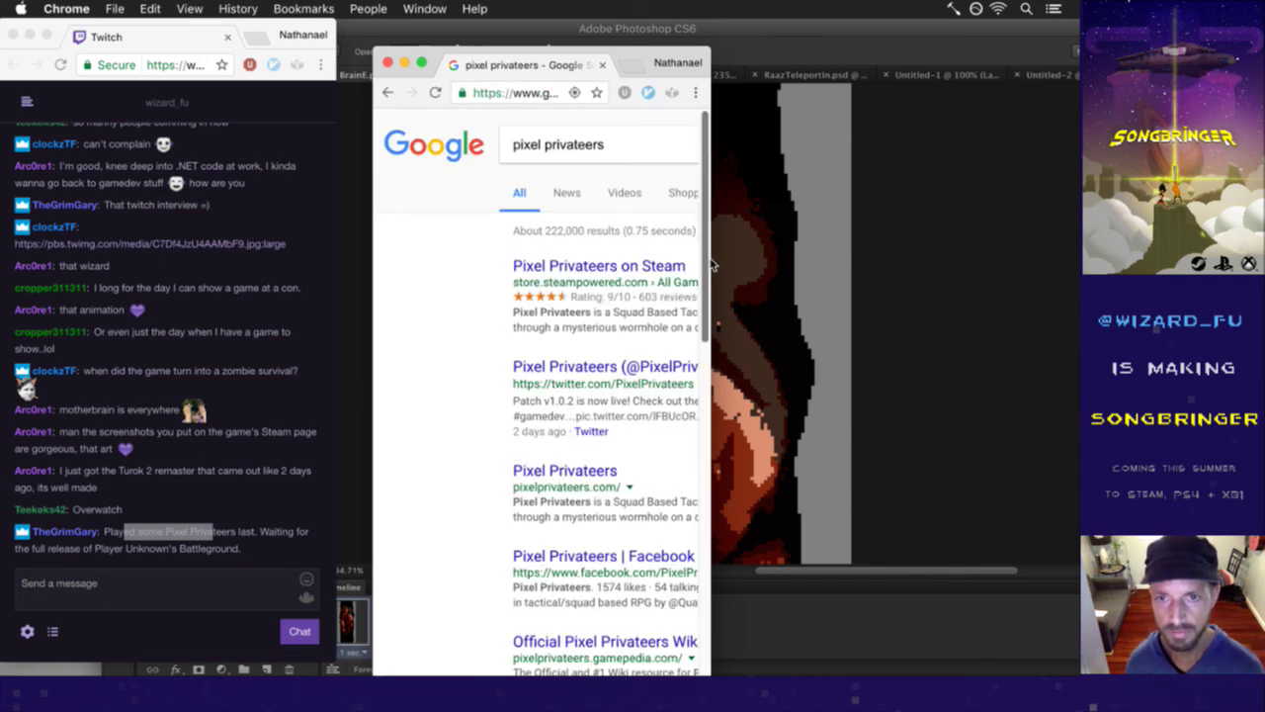
drag(712, 264, 997, 265)
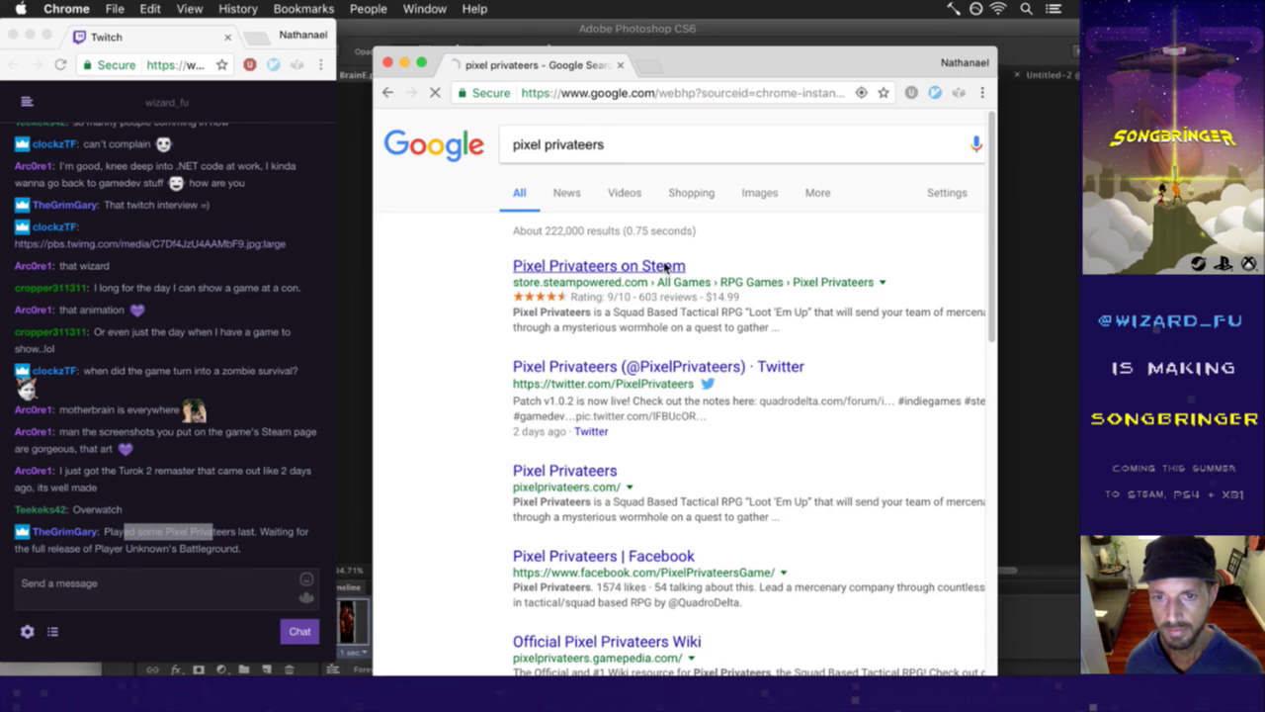
click(666, 261)
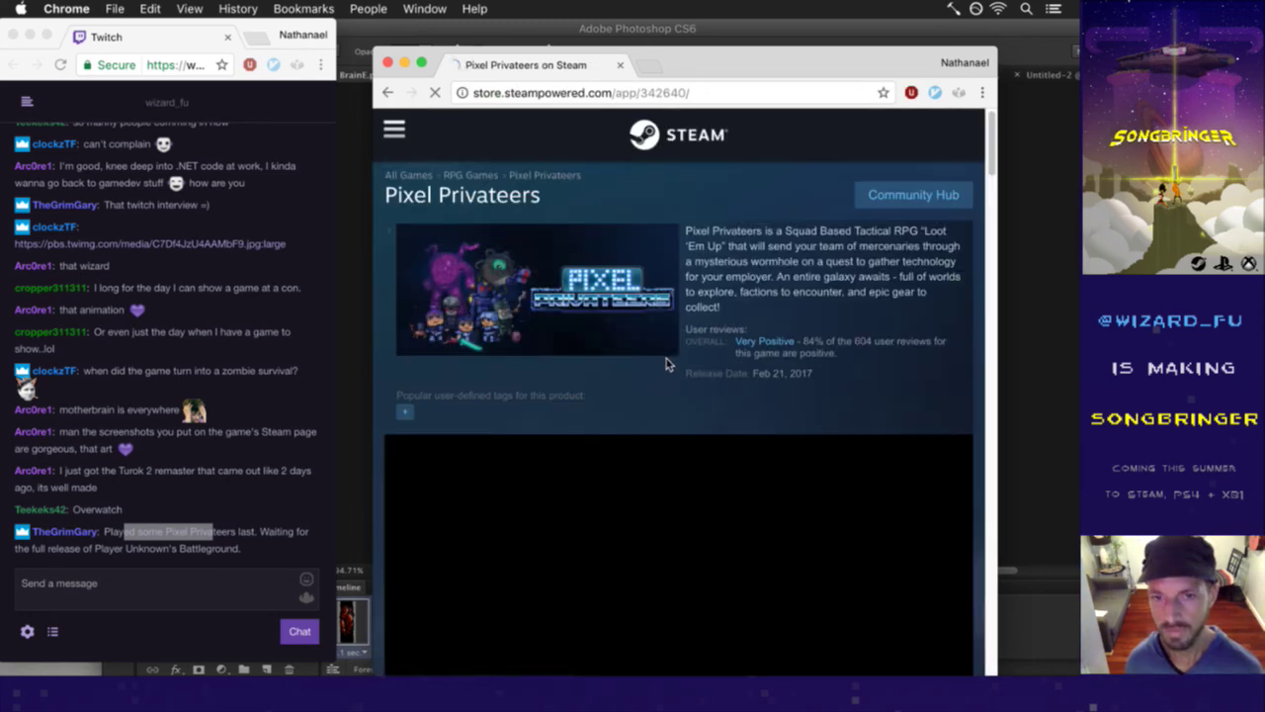
- Look through the Pixel Privateers screenshots on the Steam store page and close that browser window
drag(993, 164, 994, 210)
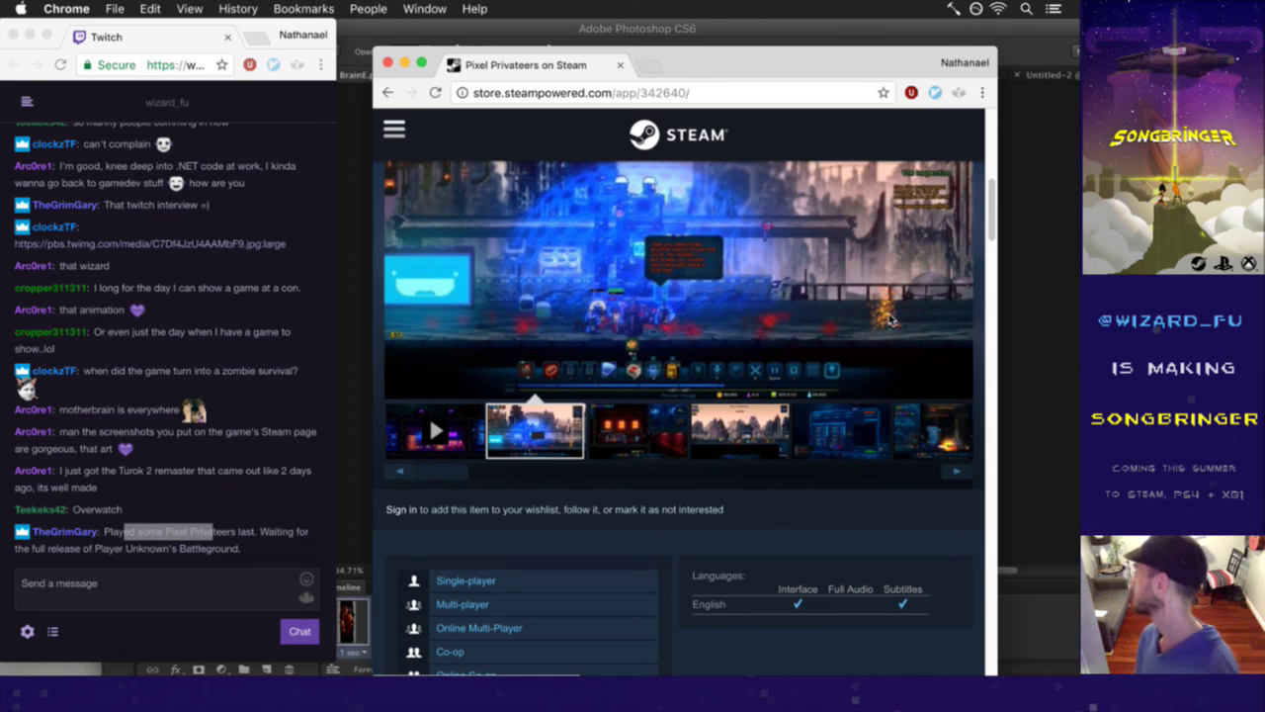
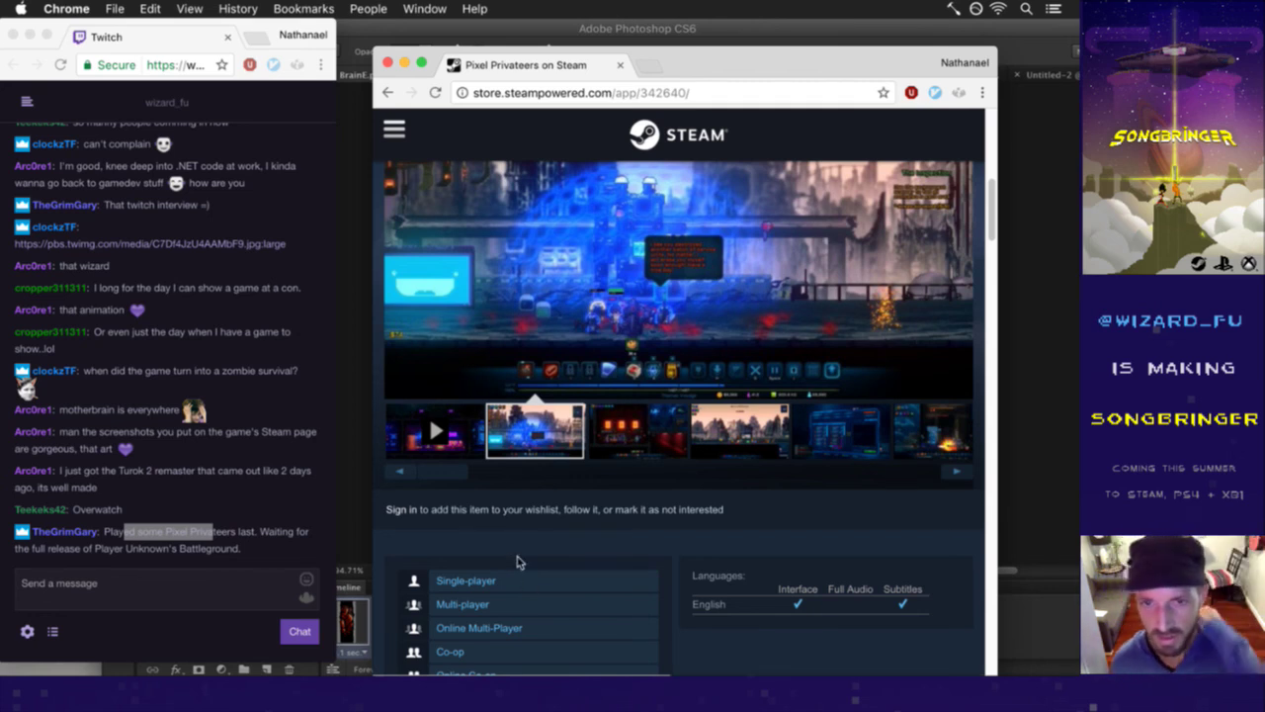
click(630, 435)
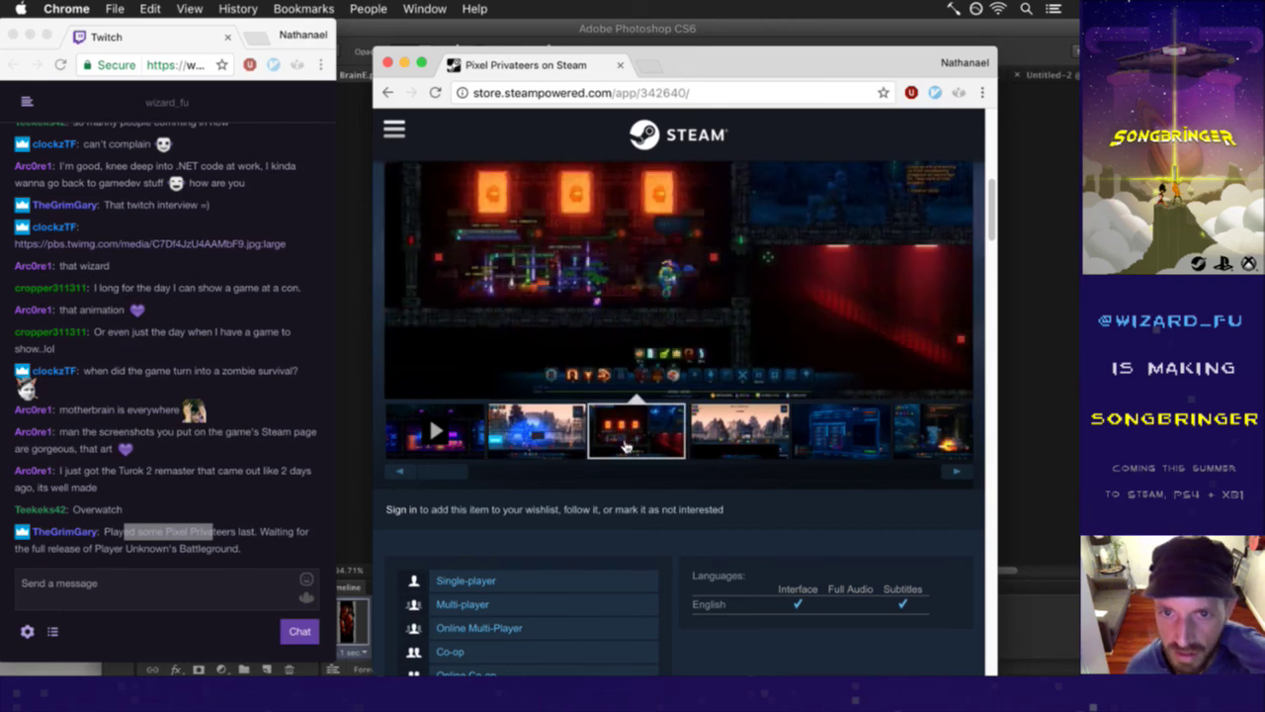
click(737, 435)
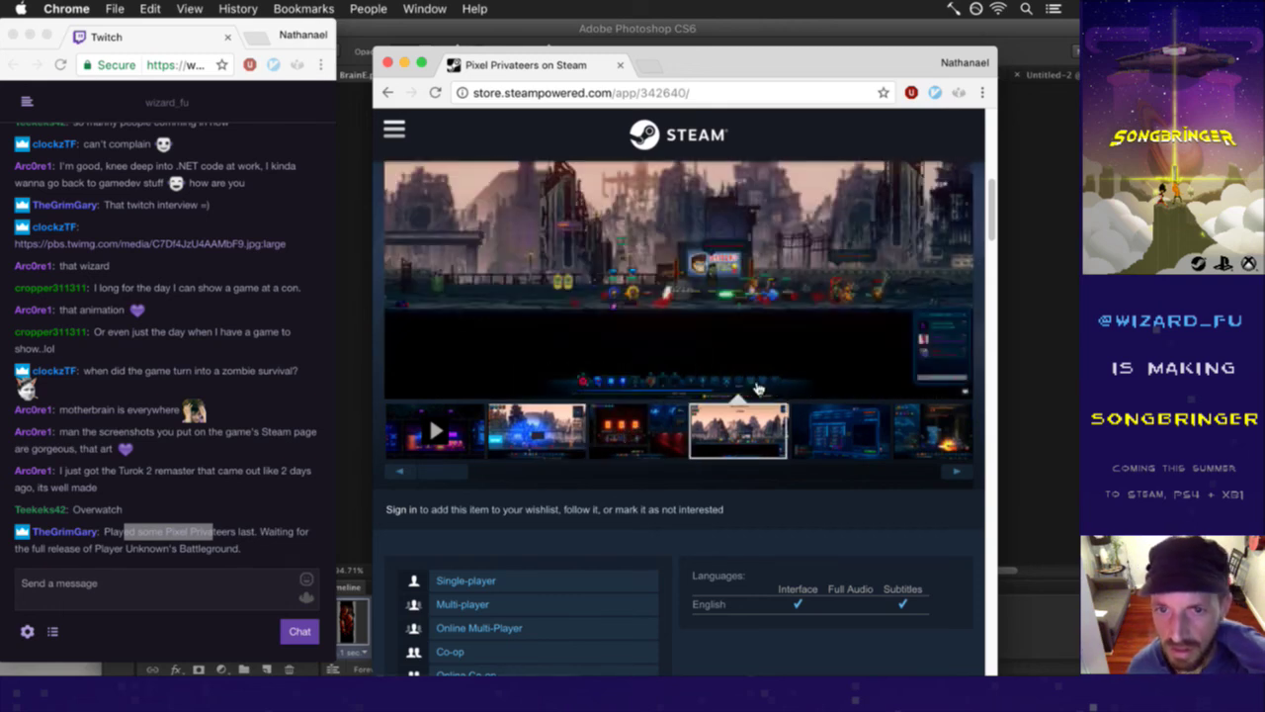
click(845, 442)
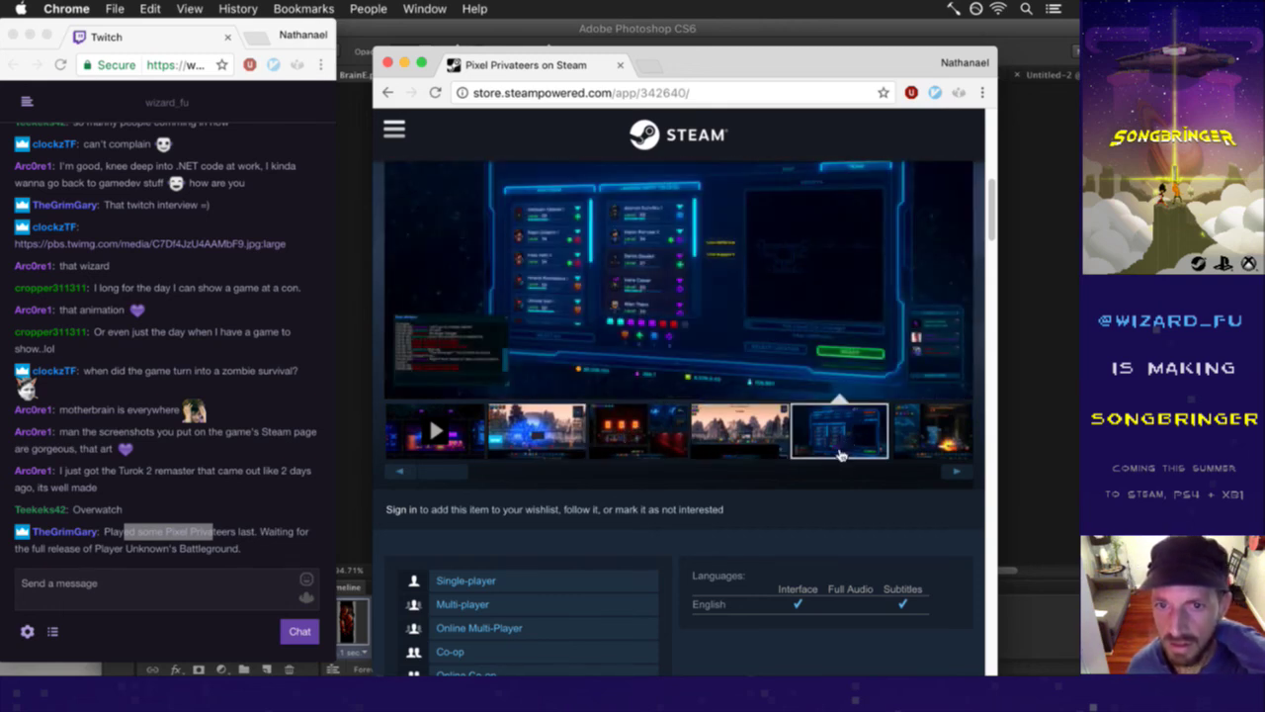
click(925, 451)
click(776, 440)
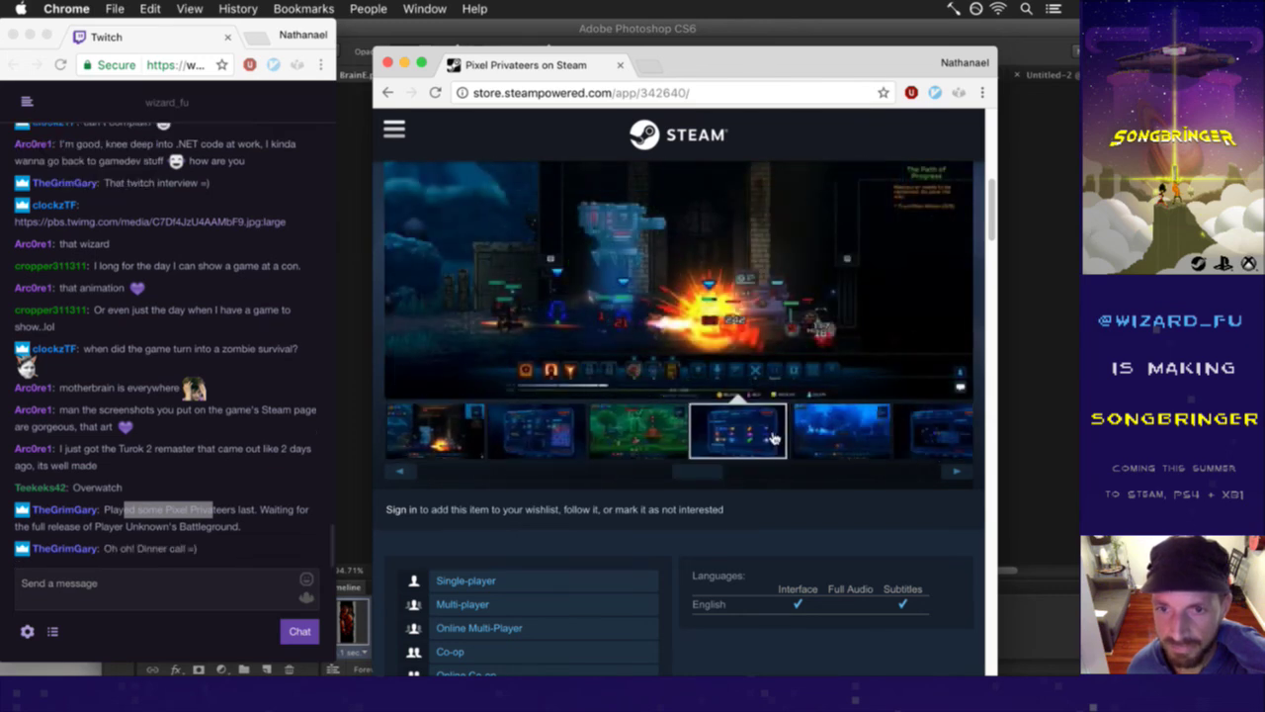
click(846, 444)
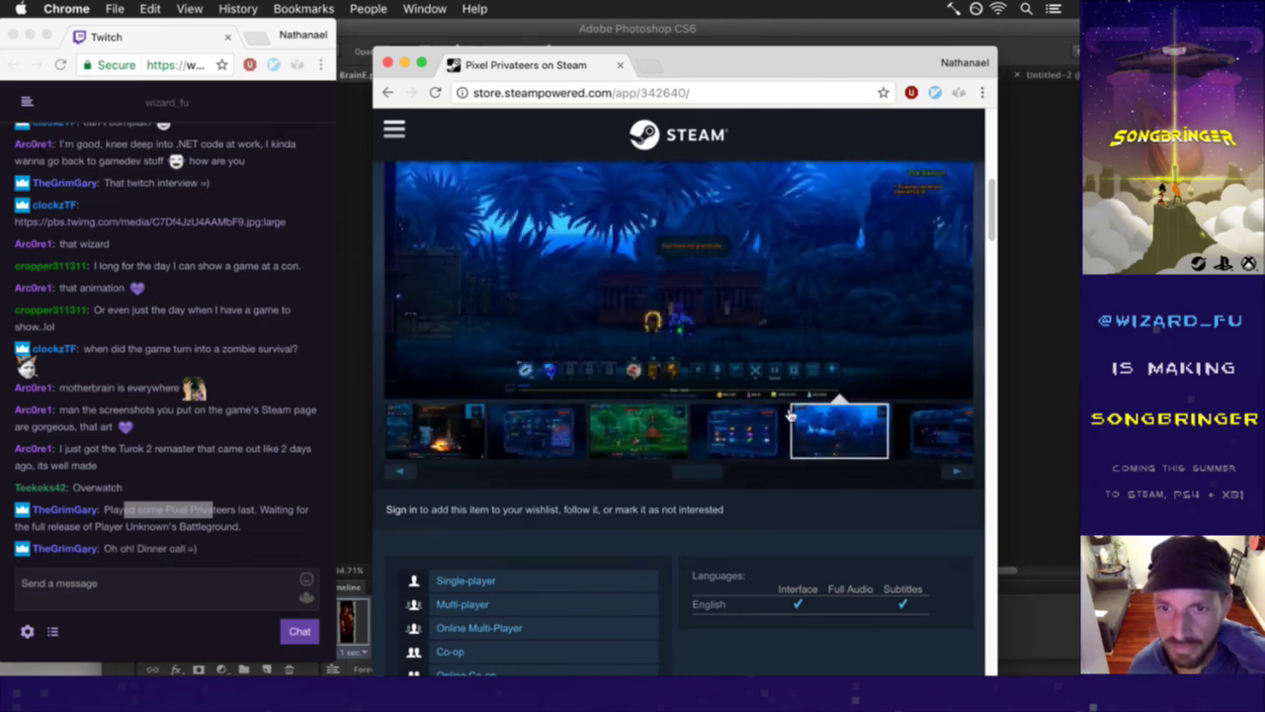
click(919, 441)
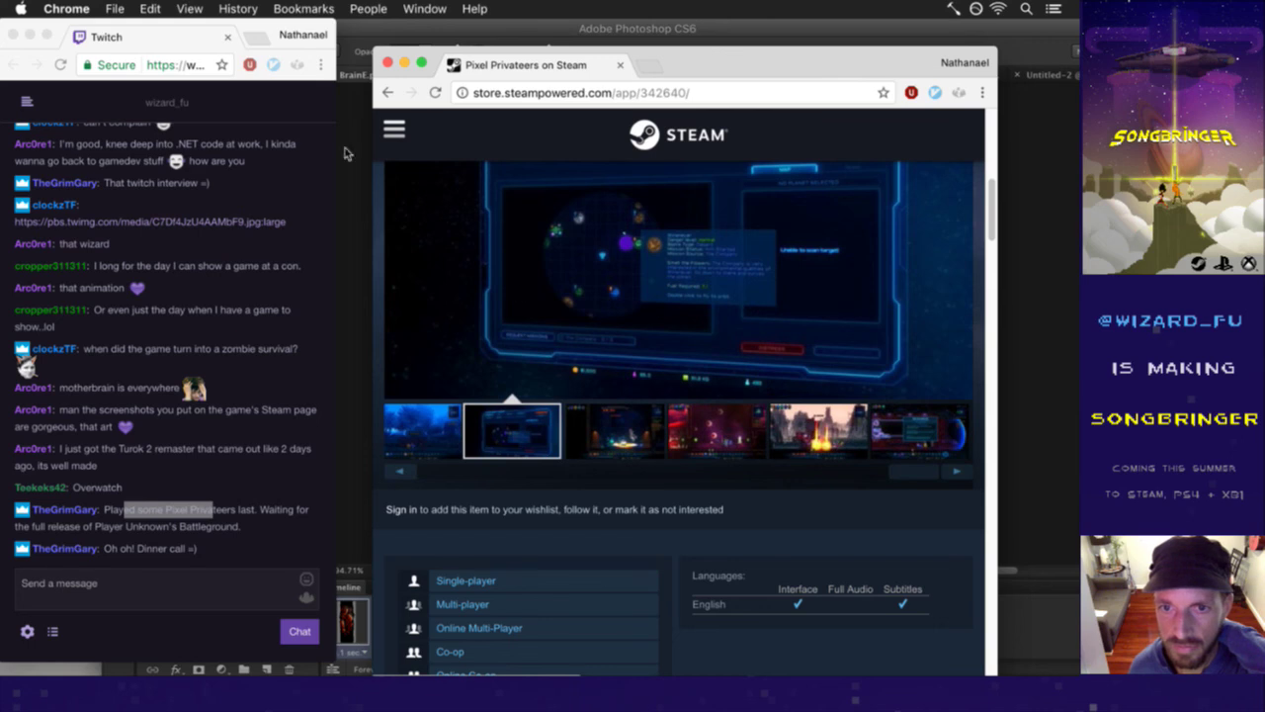
click(387, 65)
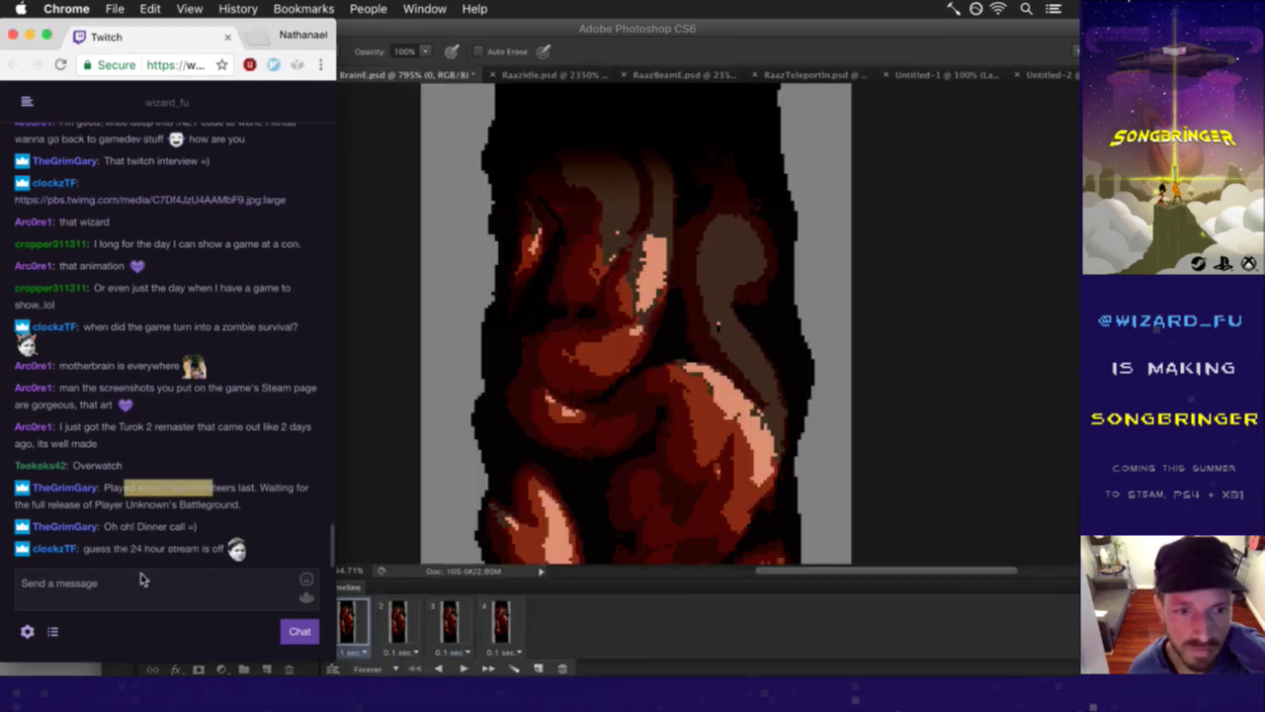
- Read the Twitch chat messages about the 24 hour stream and dinner, and return to Photoshop
drag(116, 526, 156, 550)
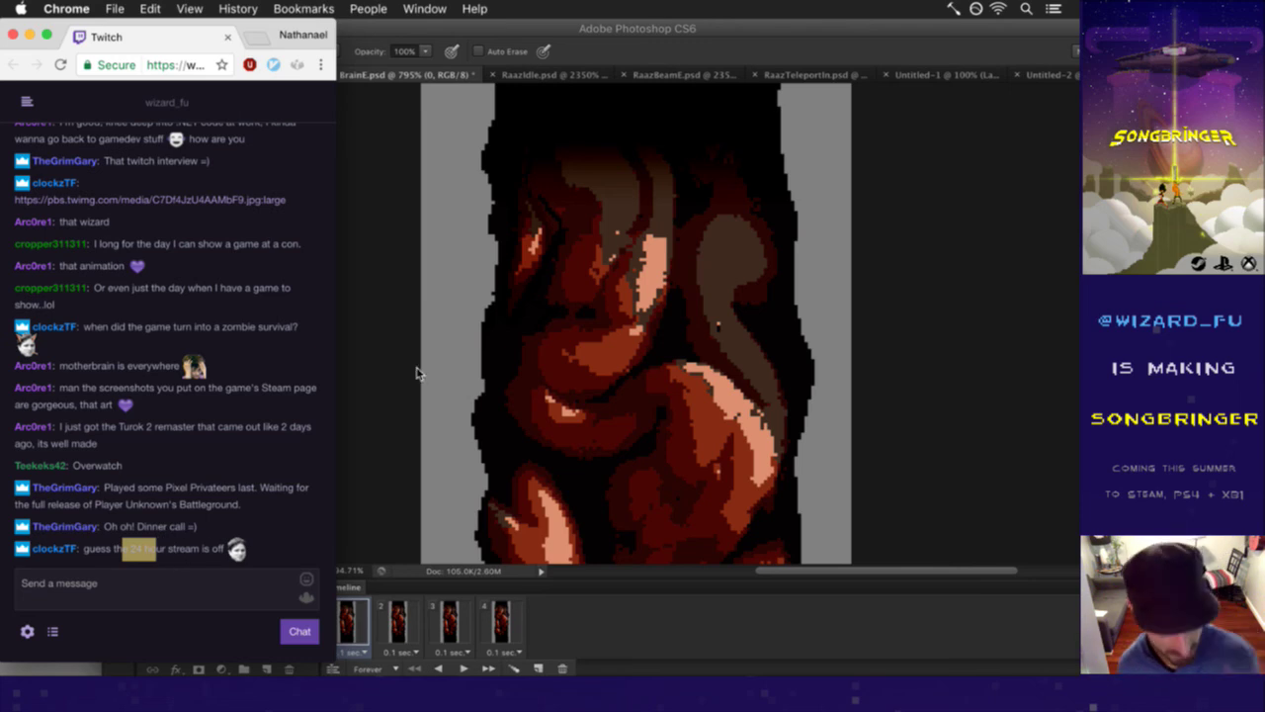
click(840, 48)
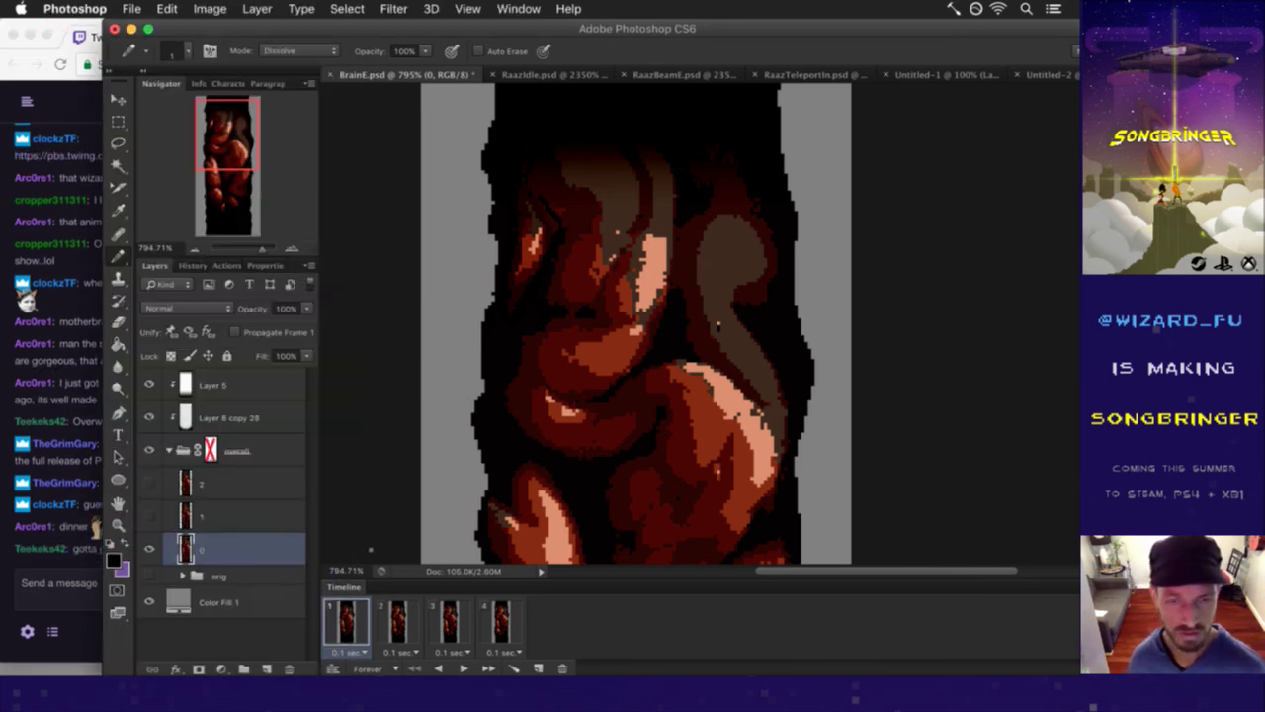
drag(609, 411, 564, 413)
drag(675, 372, 698, 258)
click(41, 561)
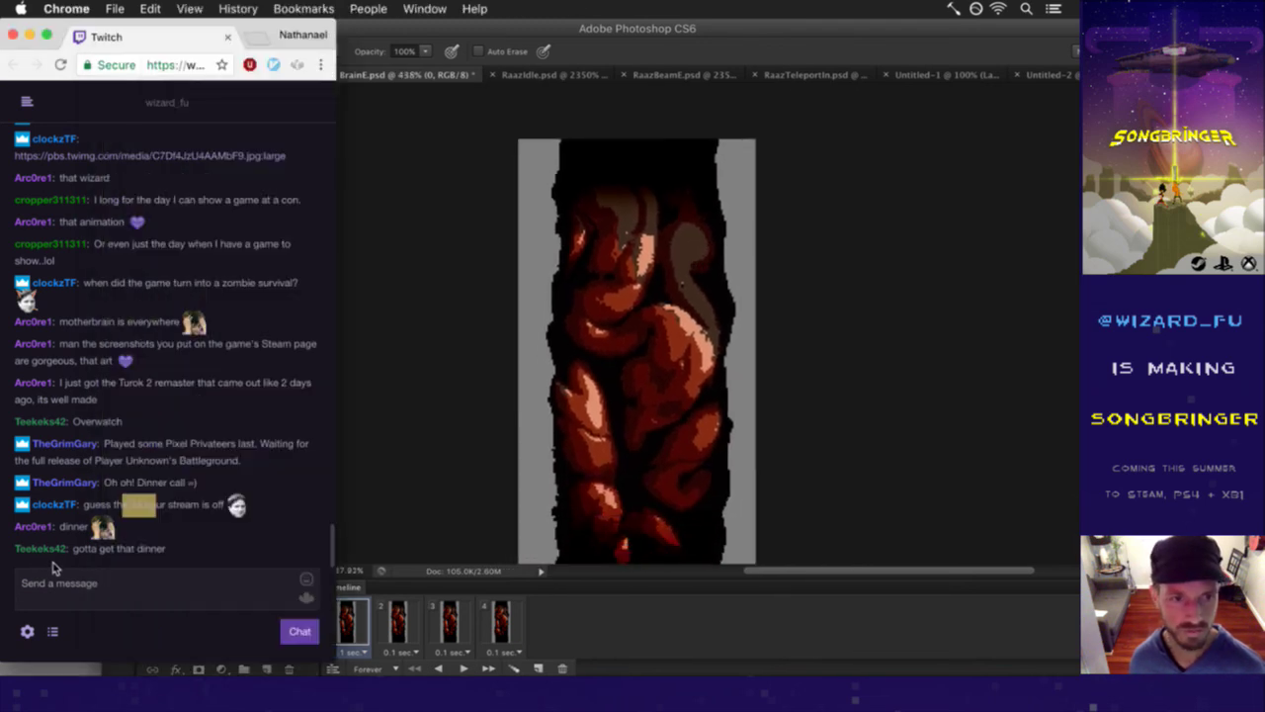
drag(79, 556, 162, 519)
click(481, 352)
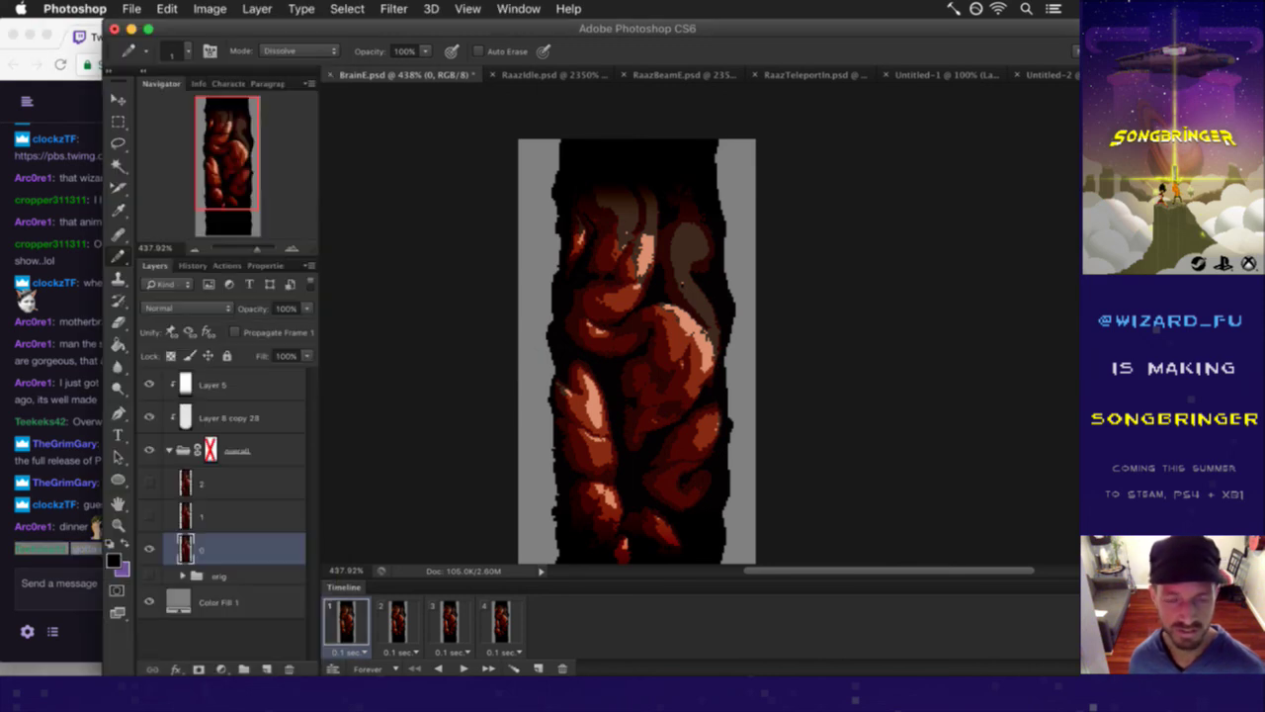
- Play the brain animation loop, step through frames 1 to 3, and return to frame 1
click(464, 668)
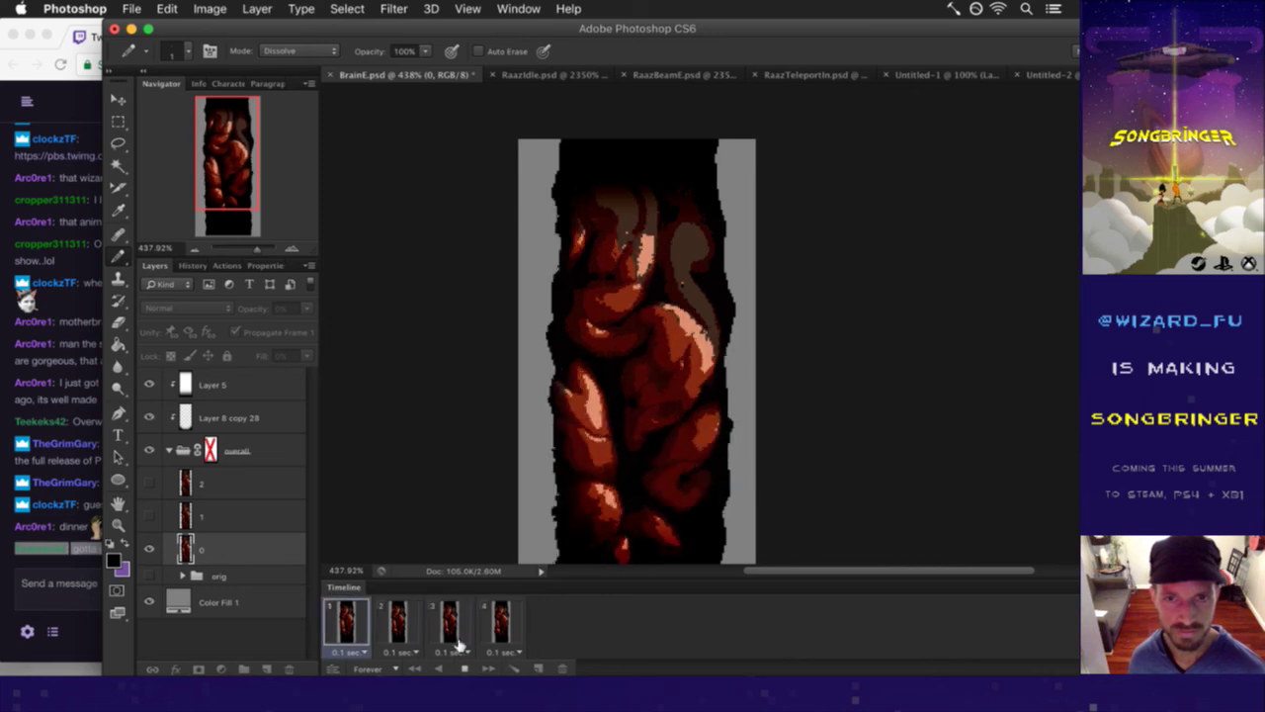
click(347, 621)
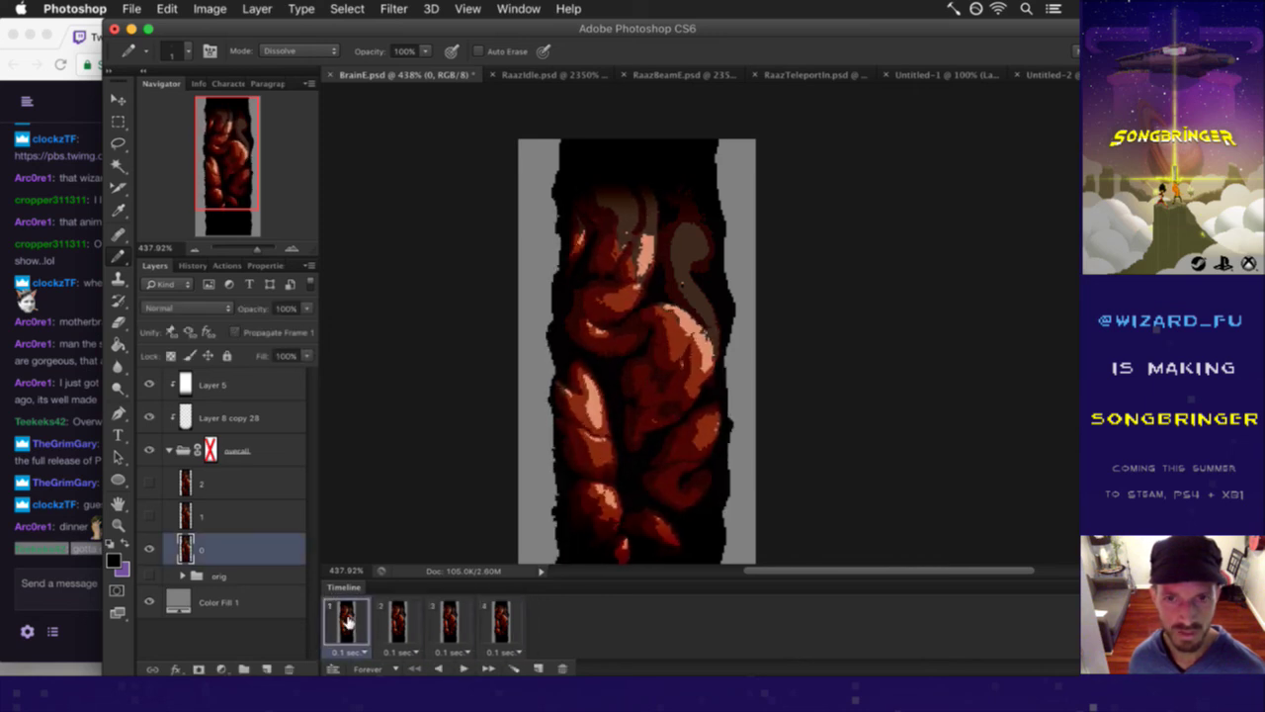
click(405, 624)
click(445, 626)
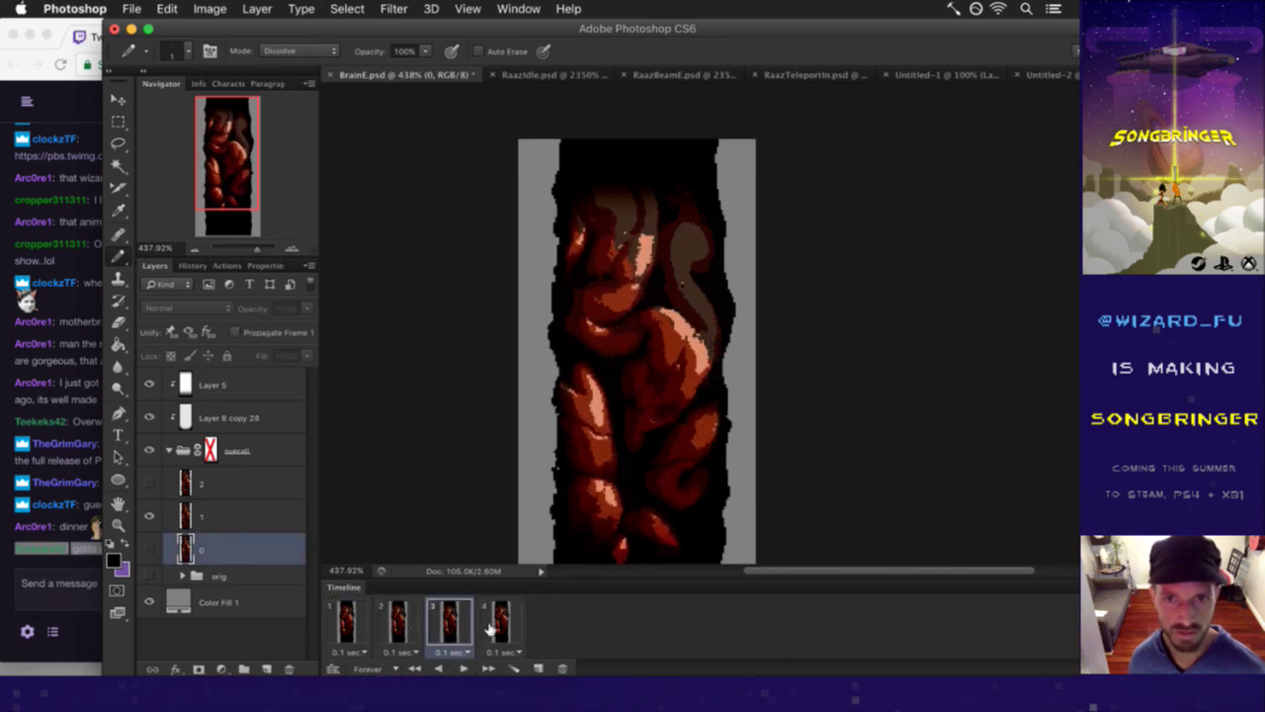
click(348, 621)
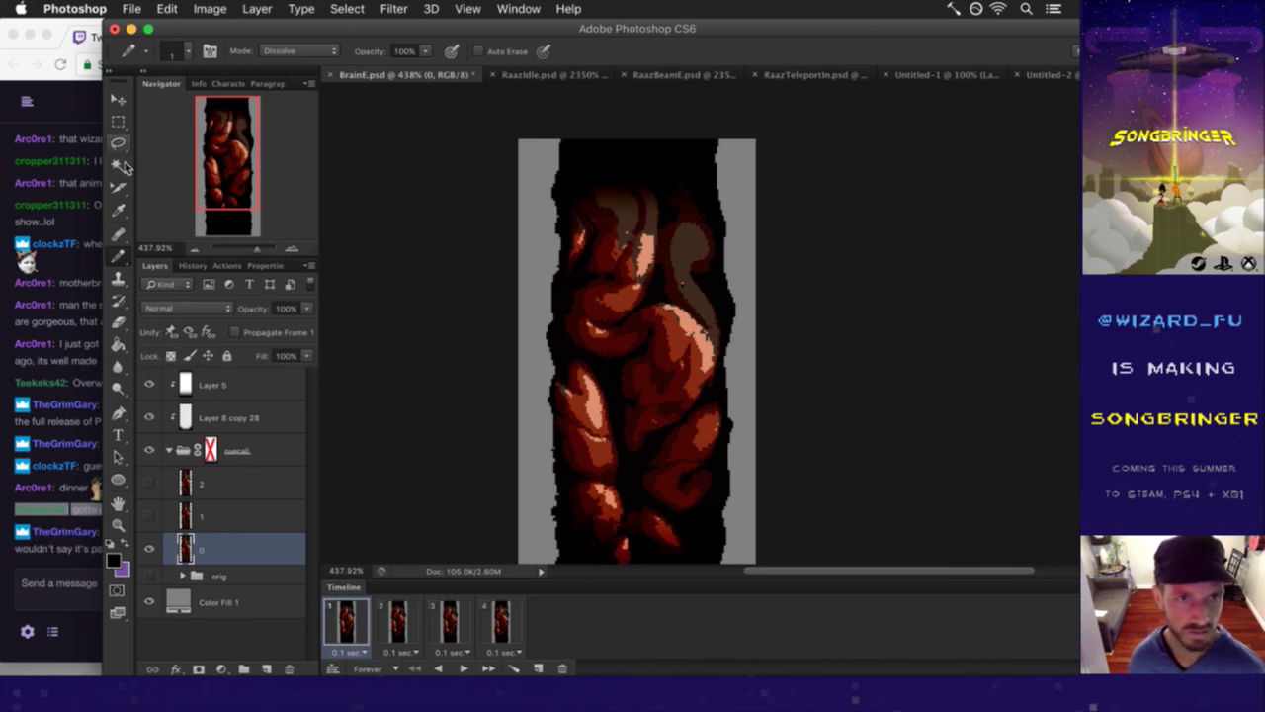
- Read the Twitch chat message describing Pixel Privateers as a good little time waster, and return to Photoshop
click(84, 479)
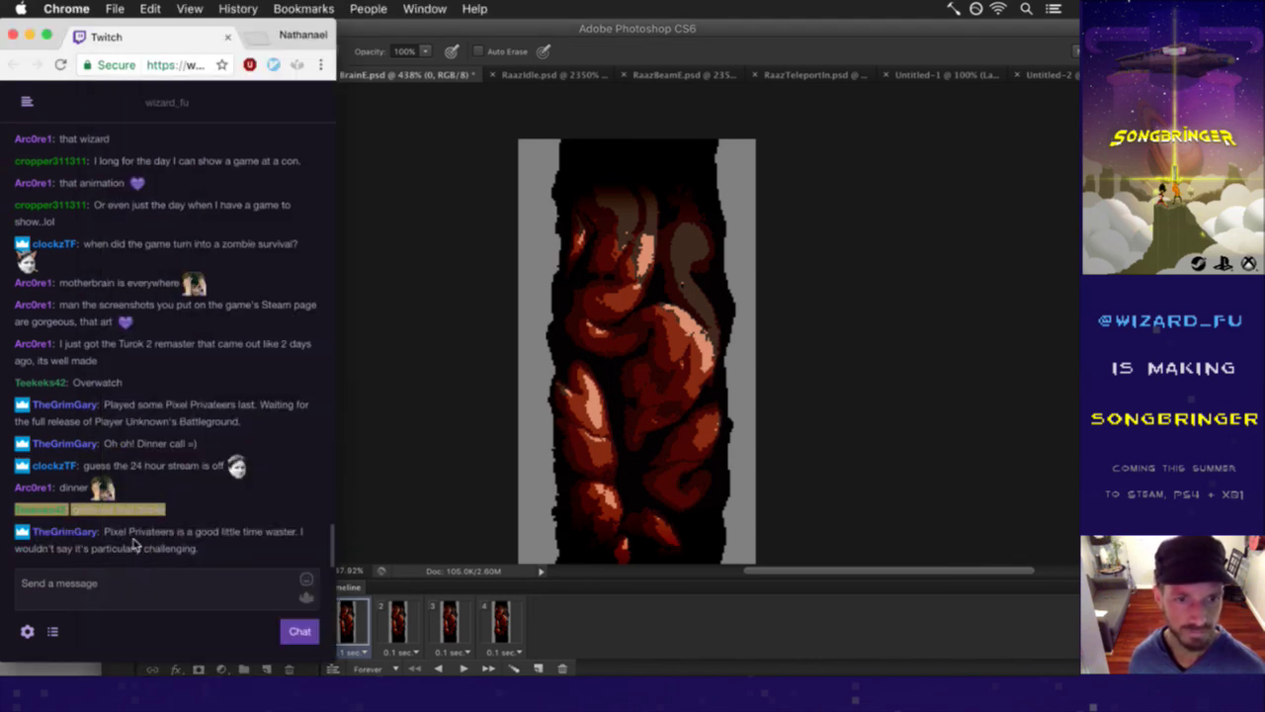
drag(141, 535, 229, 559)
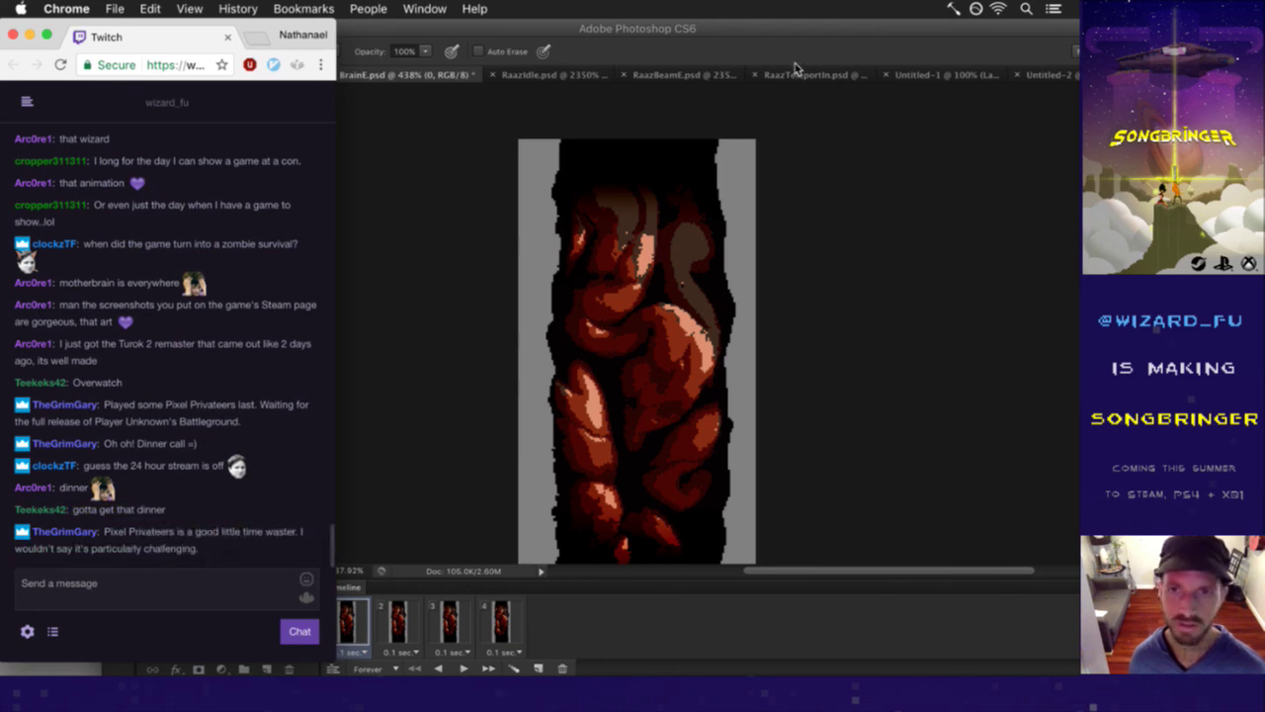
click(759, 99)
- Lasso the upper-right lobe on layer 0 in frame 1, warp it slightly inward, fill the exposed gaps with black and deselect
key(l)
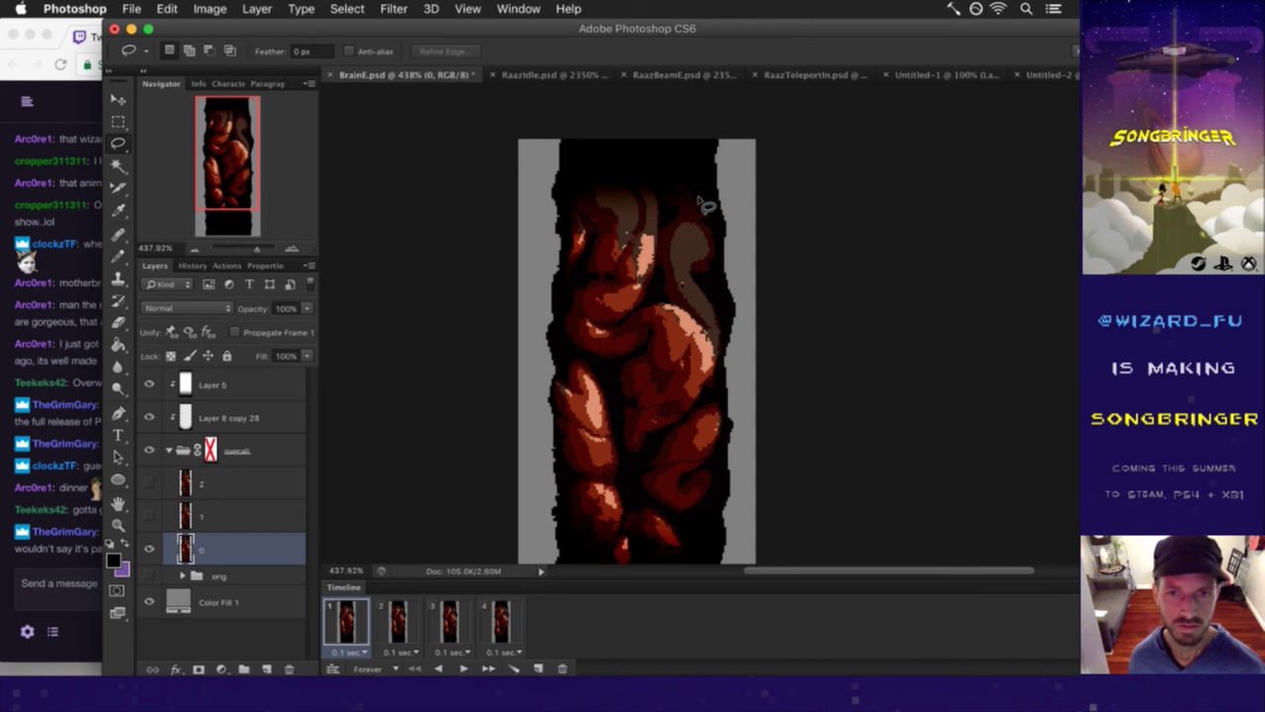
mouse_move(704, 178)
mouse_down()
mouse_move(667, 161)
mouse_move(660, 174)
mouse_move(657, 275)
mouse_move(727, 344)
mouse_move(746, 316)
mouse_move(704, 178)
mouse_up()
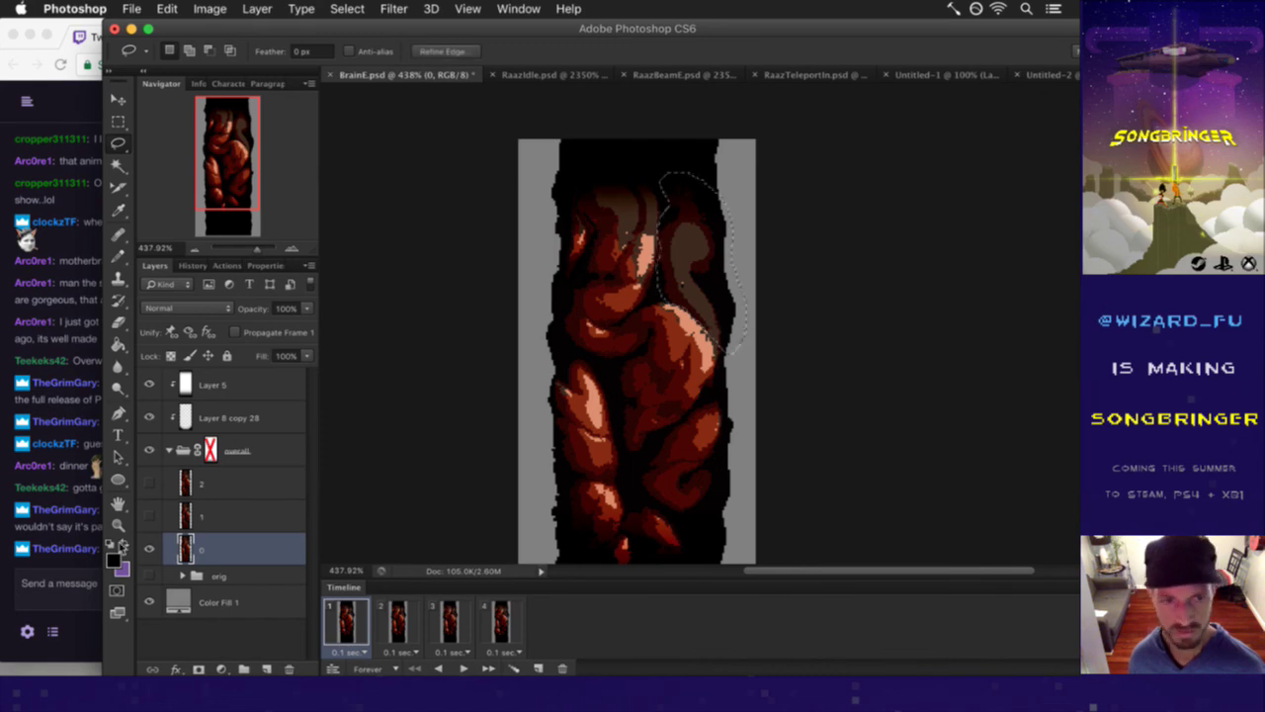
click(62, 561)
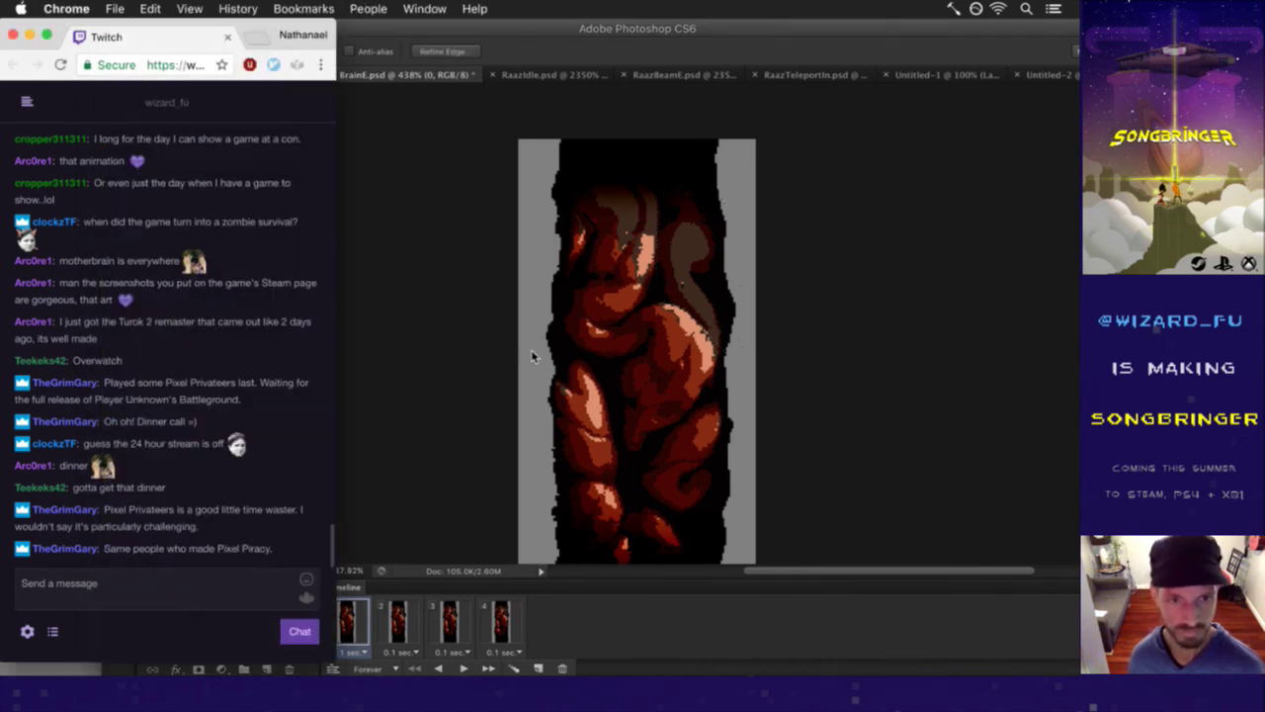
click(751, 30)
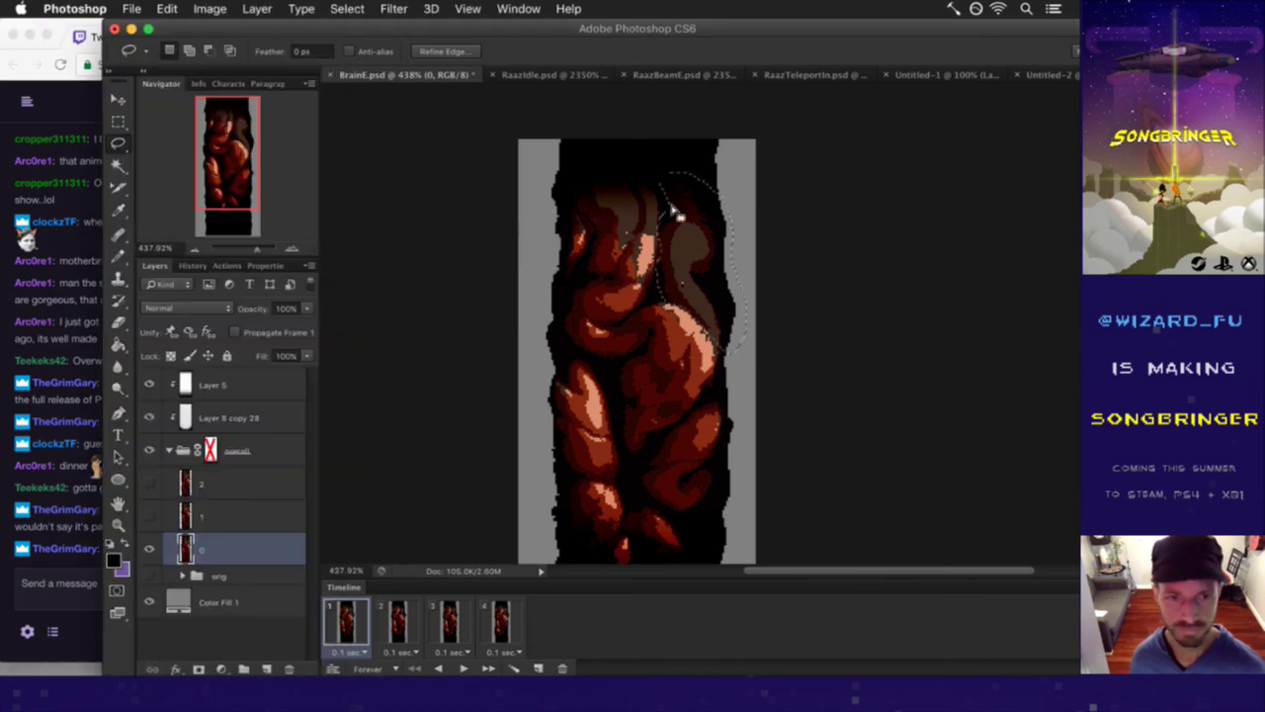
key(super+t)
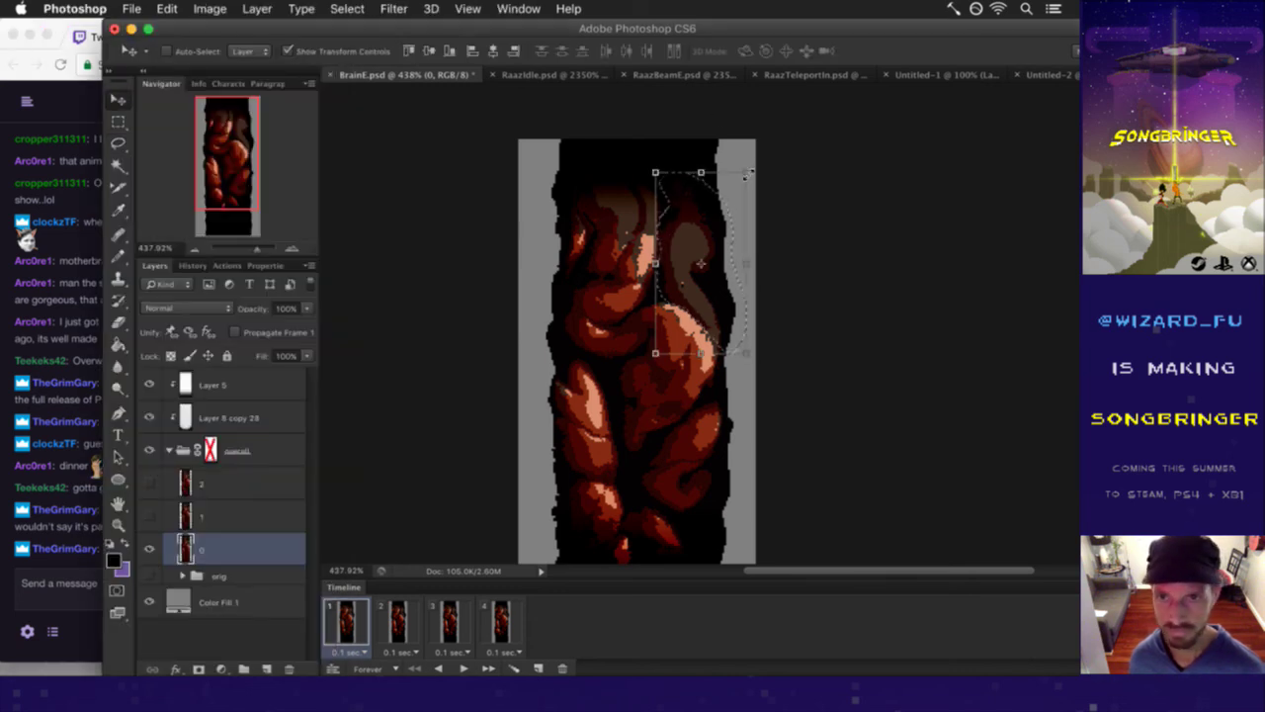
click(902, 51)
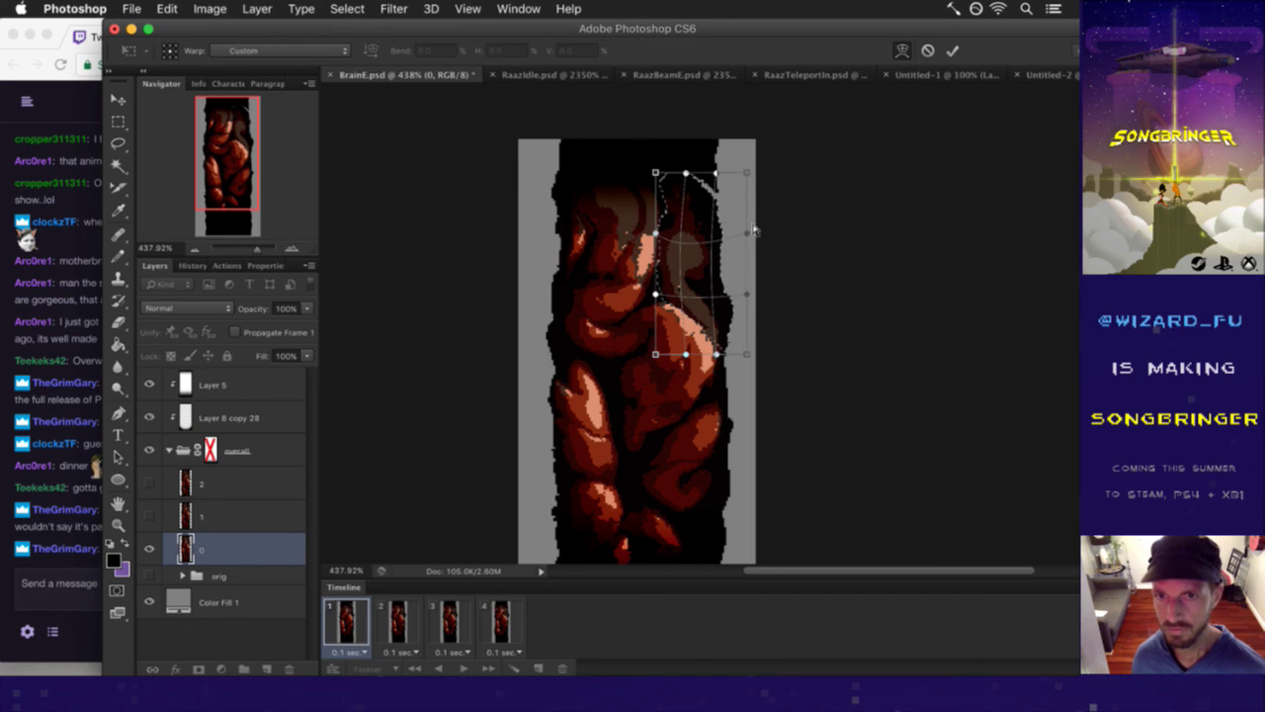
click(952, 51)
key(b)
key(ctrl+d)
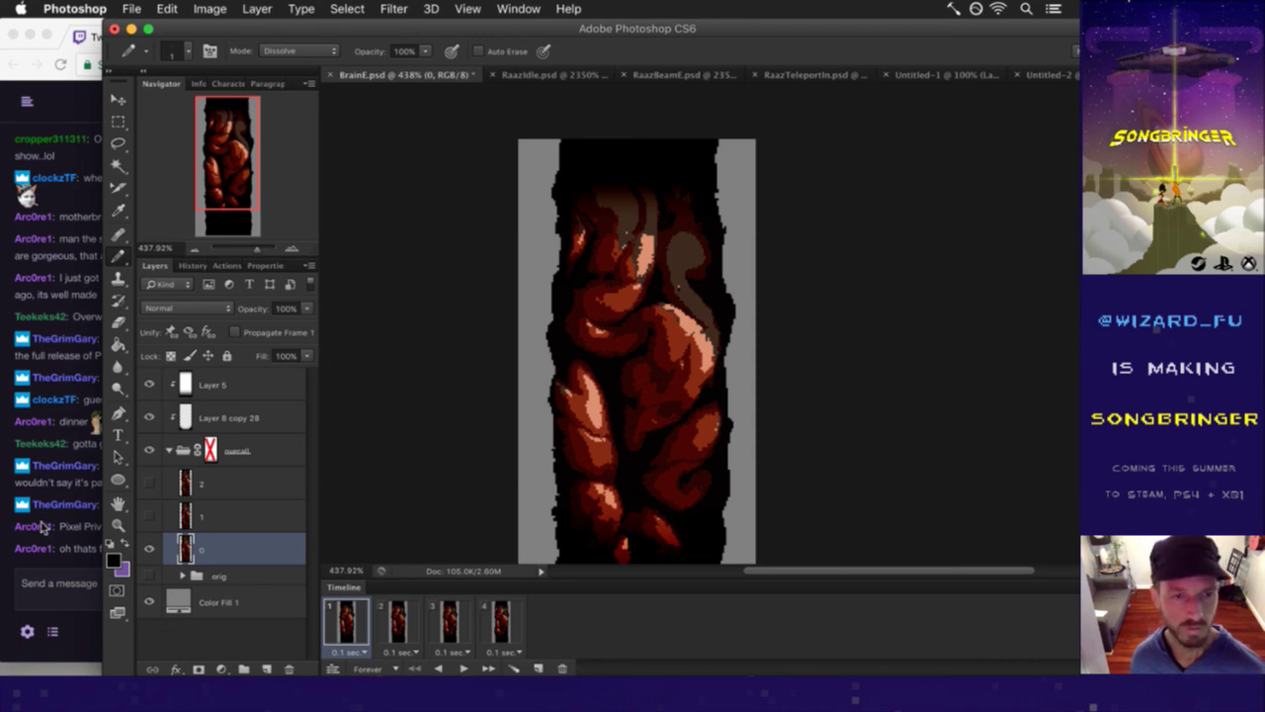
- Read the Twitch chat messages about the makers of Pixel Privateers and return to Photoshop
click(77, 552)
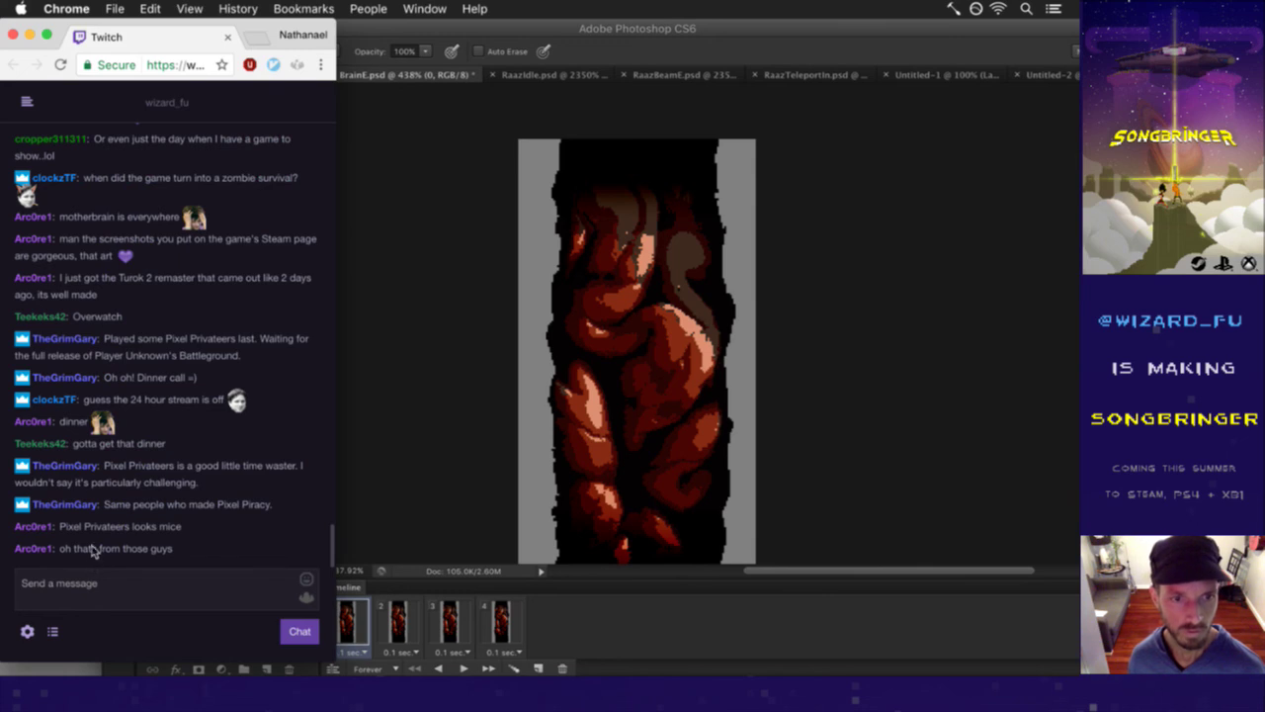
drag(71, 526, 99, 549)
click(163, 550)
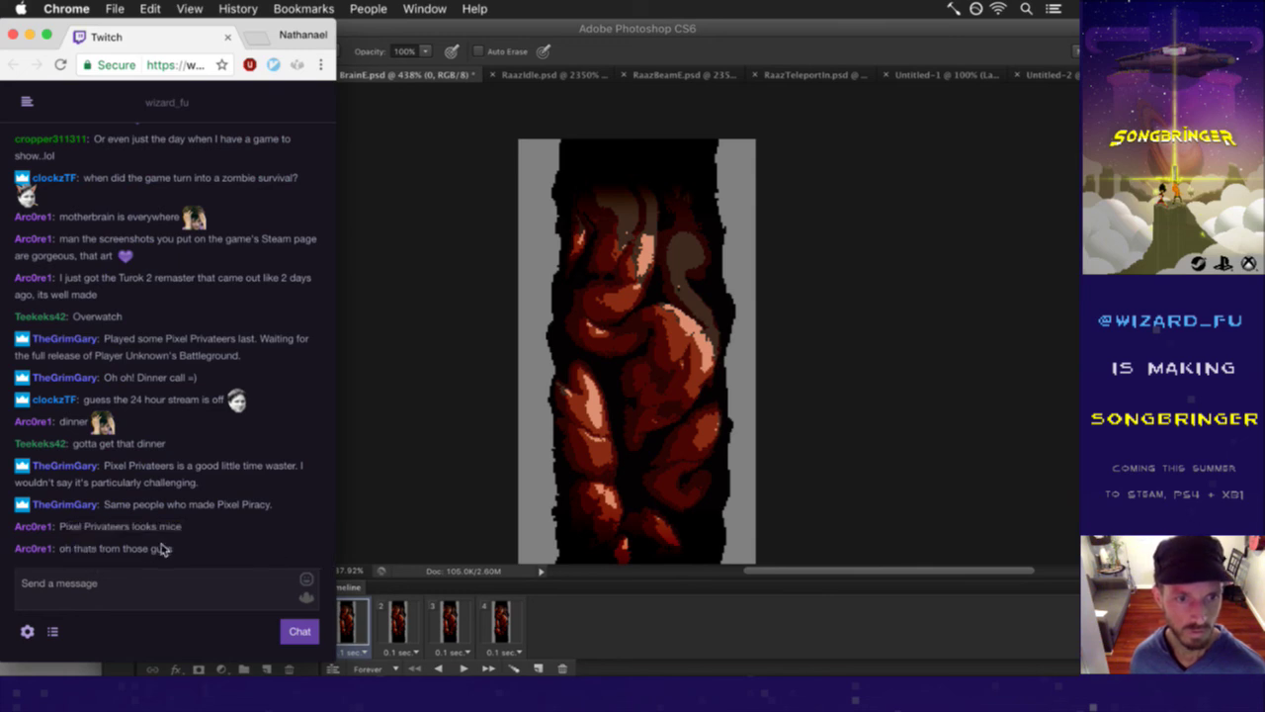
click(837, 37)
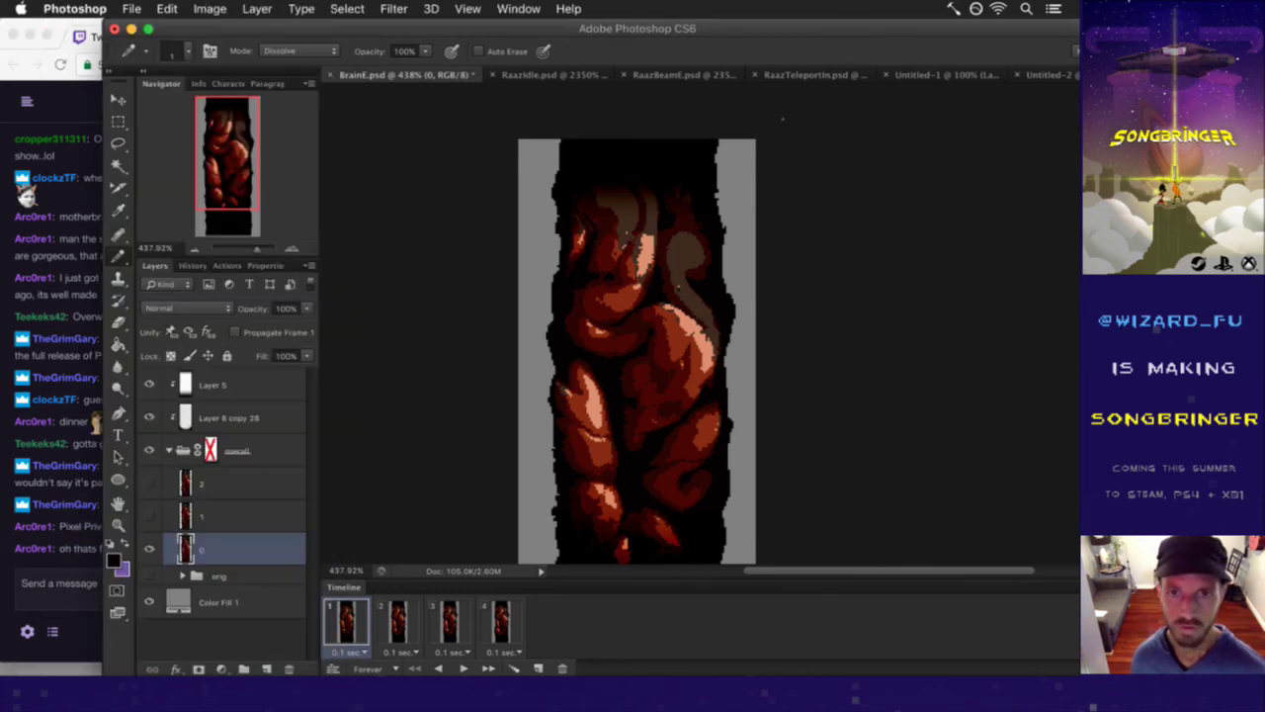
- Save BrainE.psd and step through animation frames 2 to 4
key(super+s)
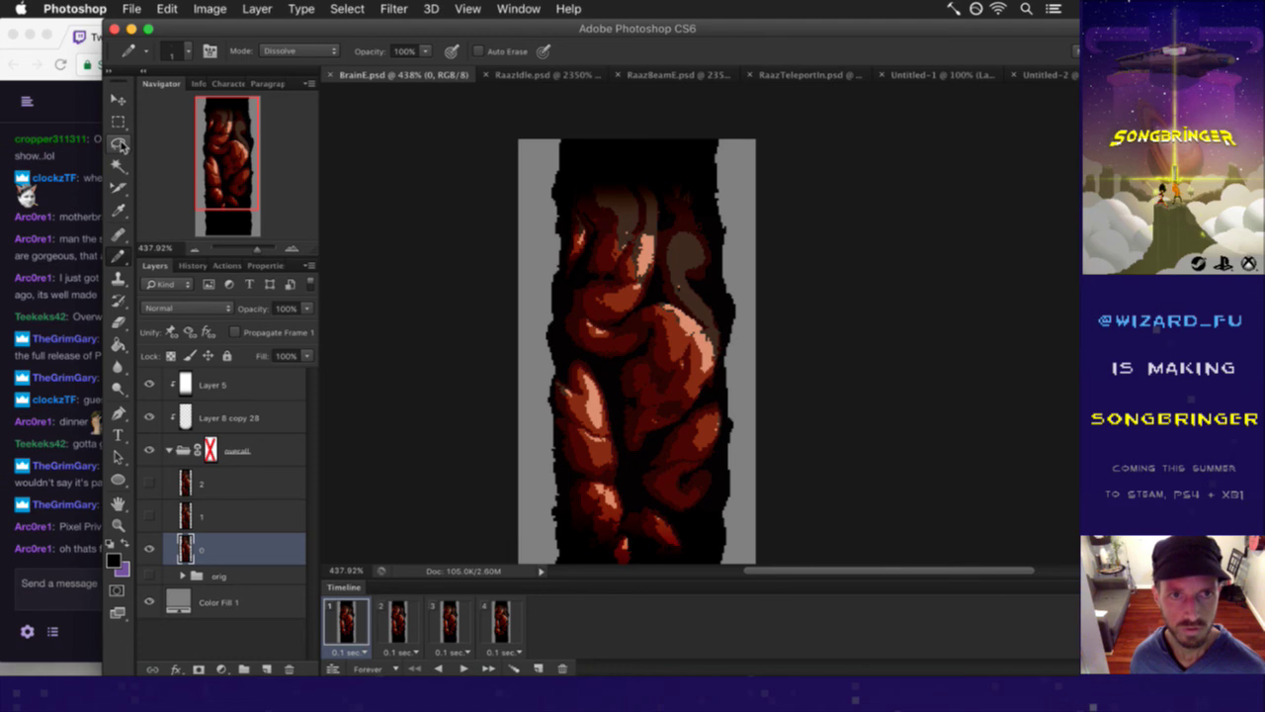
click(404, 614)
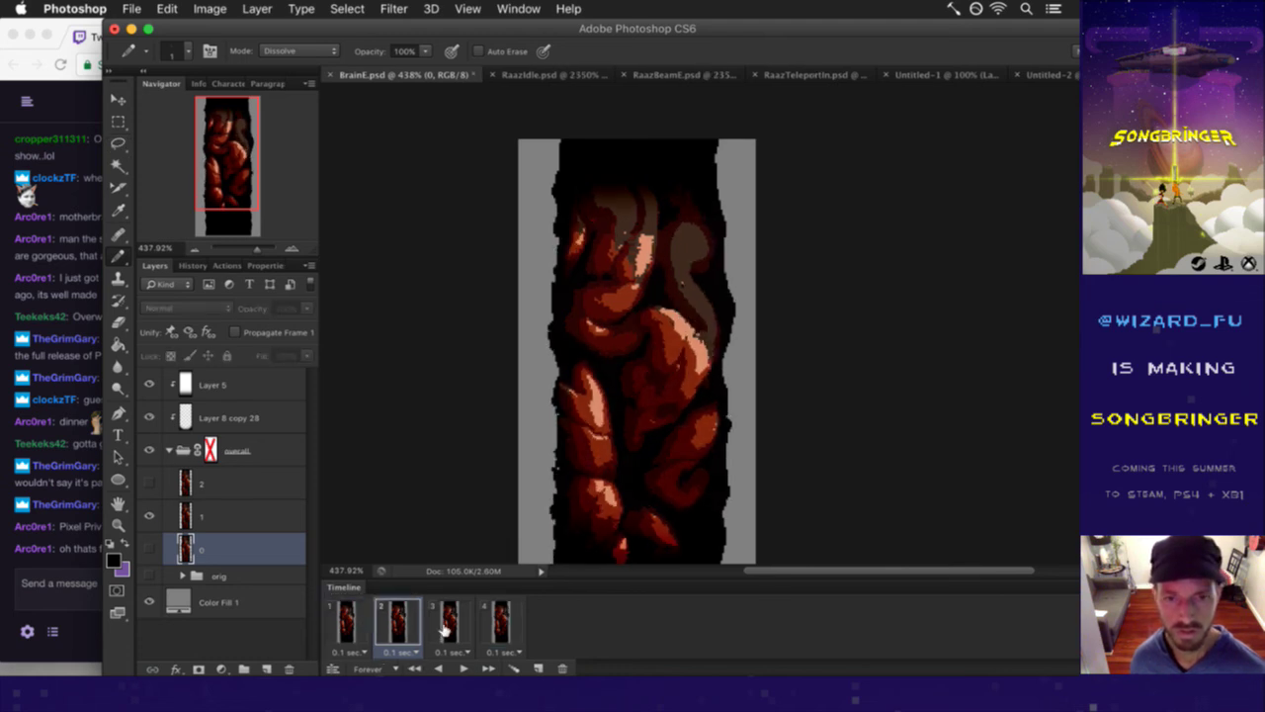
click(447, 623)
click(501, 623)
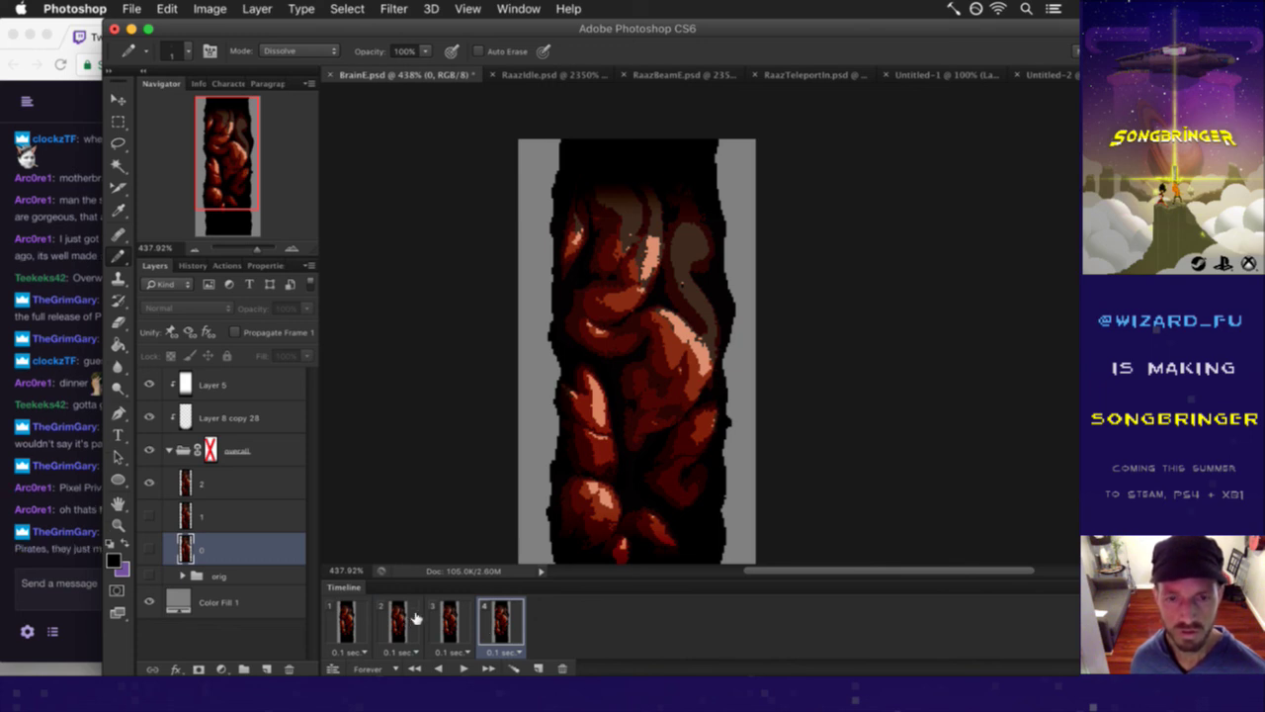
- Lasso the upper-right lobe in frame 4, warp it outward to the right on layer 2, and fill the exposed gaps with black
click(118, 142)
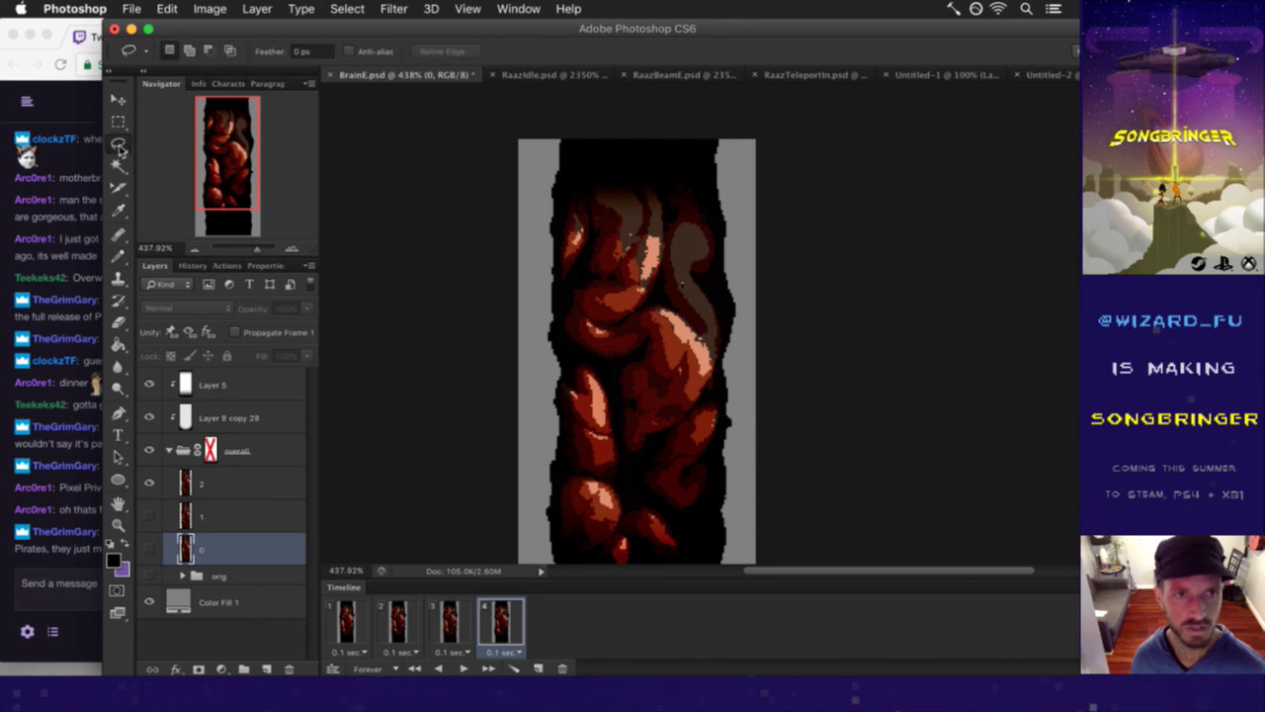
mouse_move(681, 249)
mouse_down()
mouse_move(726, 188)
mouse_move(703, 160)
mouse_move(678, 203)
mouse_move(669, 290)
mouse_move(727, 352)
mouse_move(756, 322)
mouse_move(713, 170)
mouse_up()
key(v)
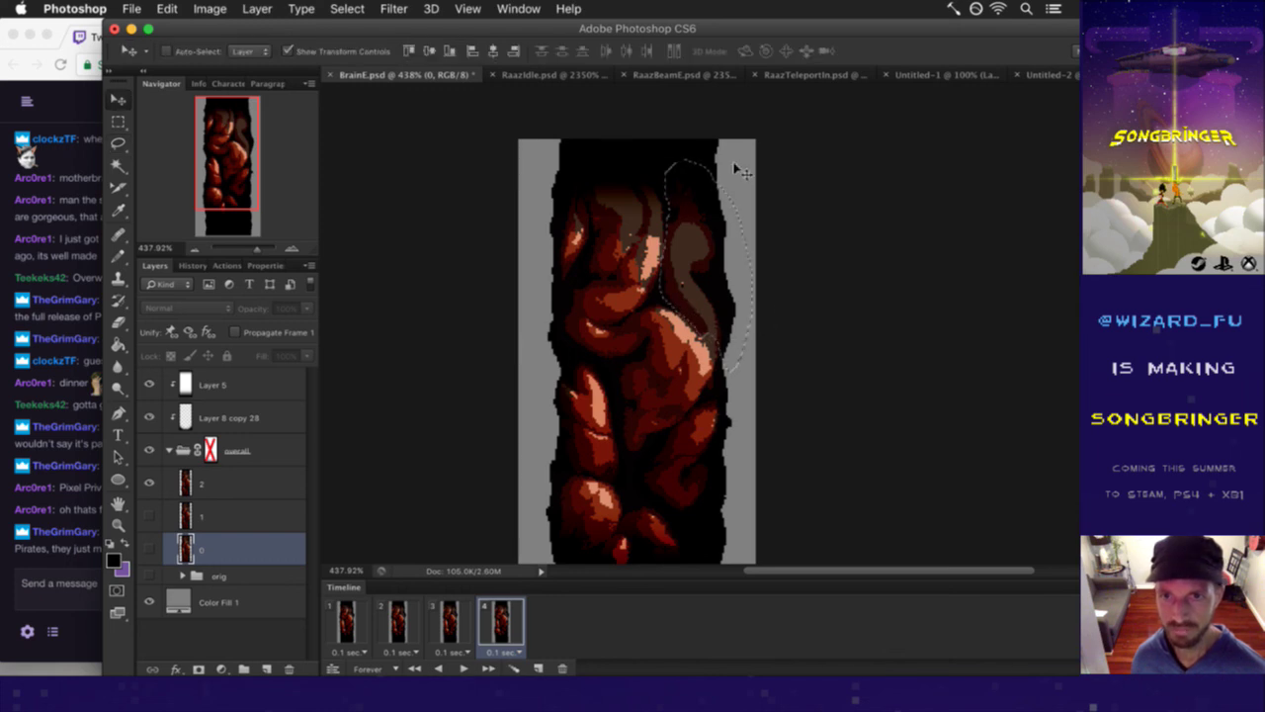
click(213, 482)
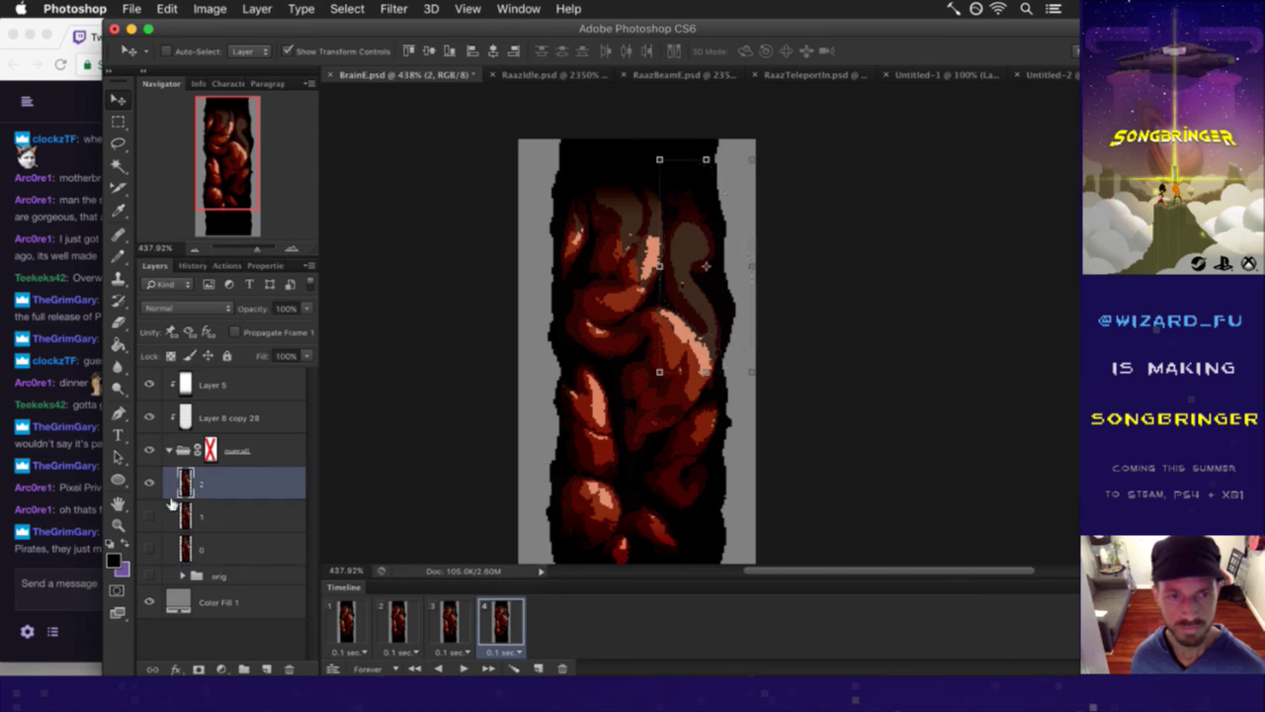
key(super+Tab)
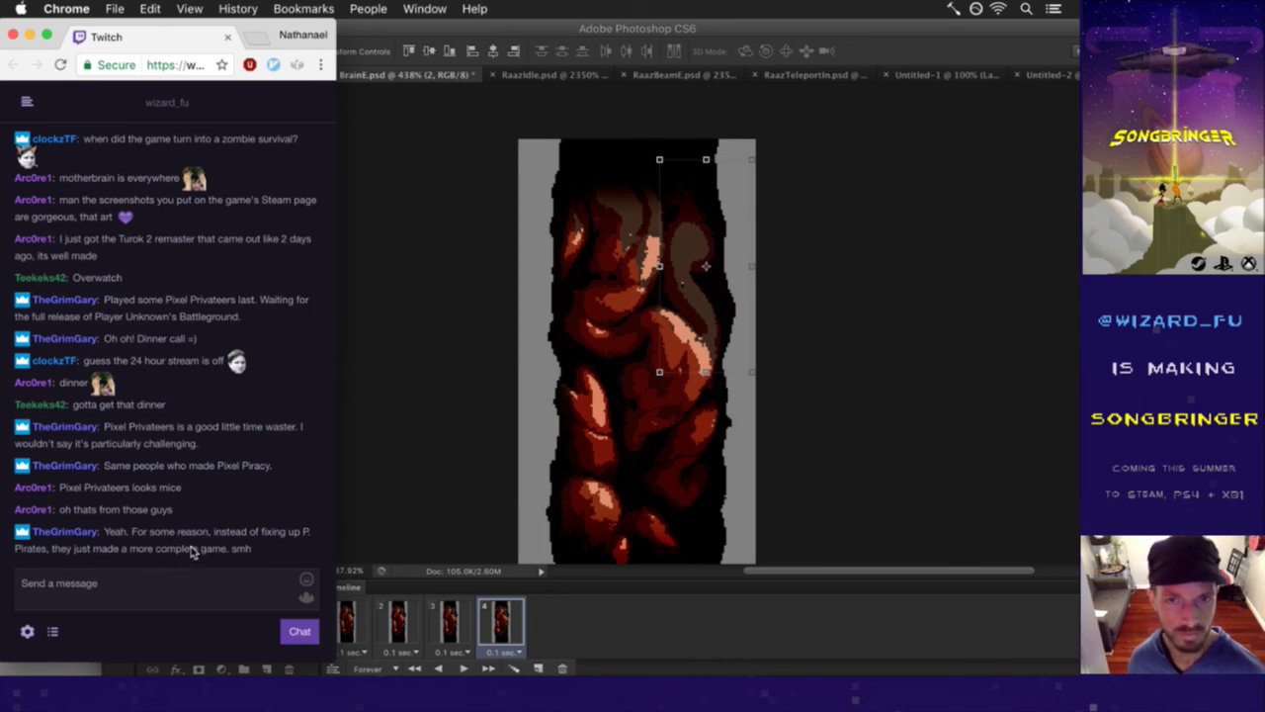
key(super+Tab)
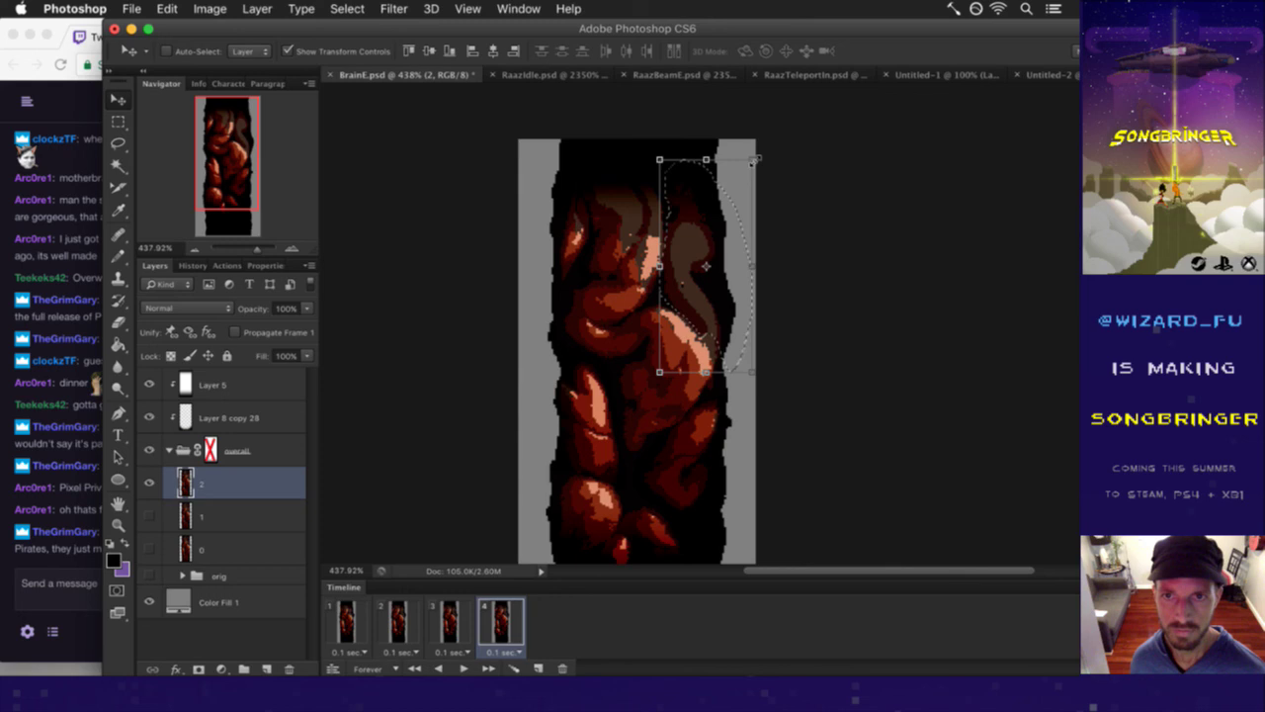
key(ctrl+t)
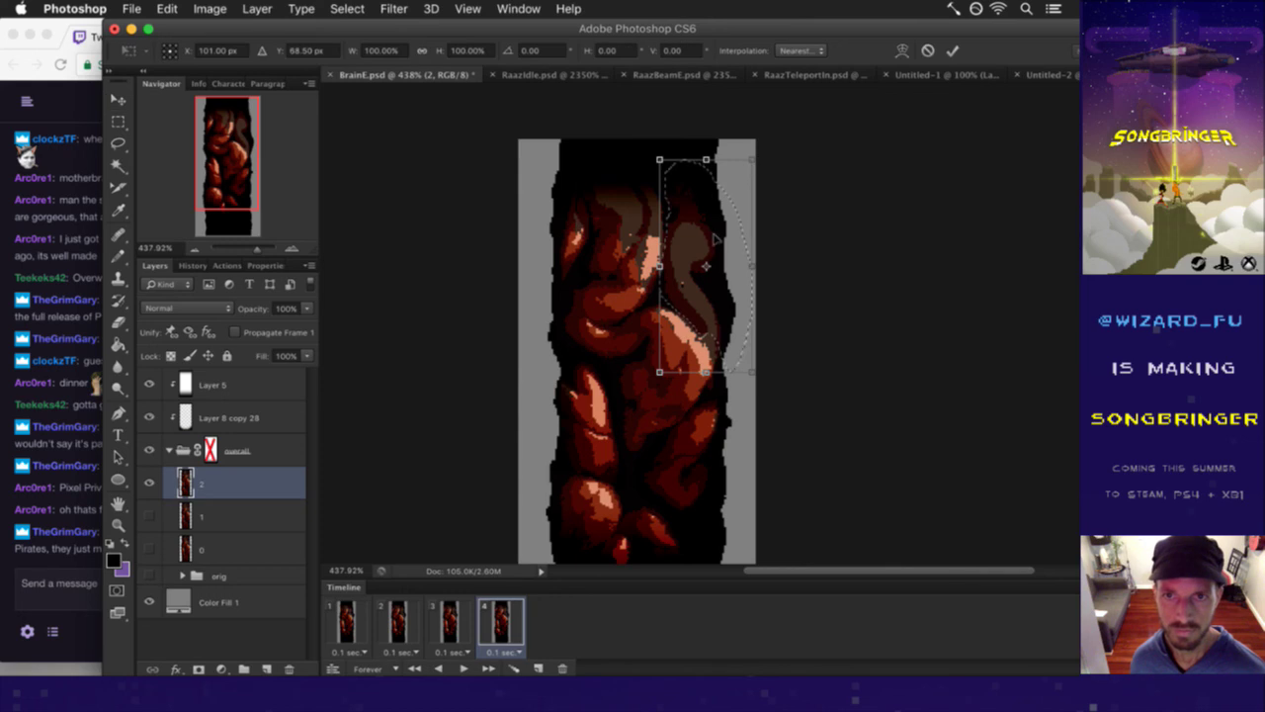
click(902, 52)
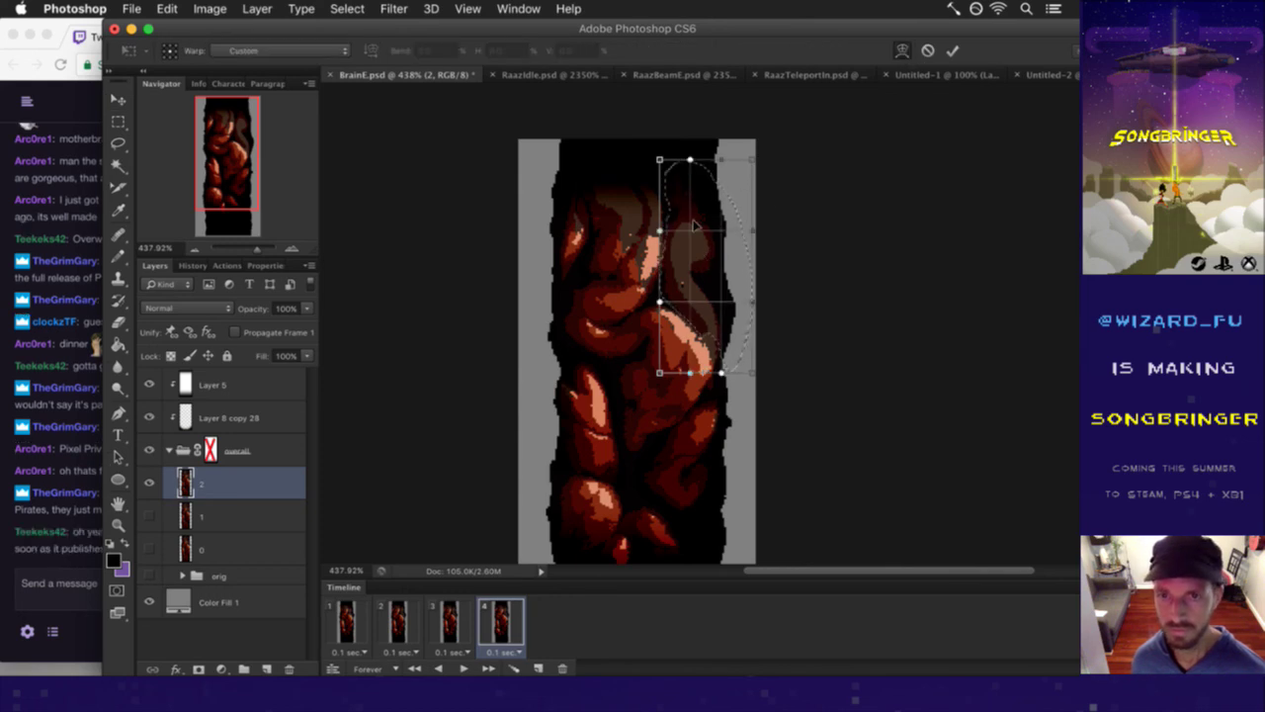
drag(695, 226, 731, 302)
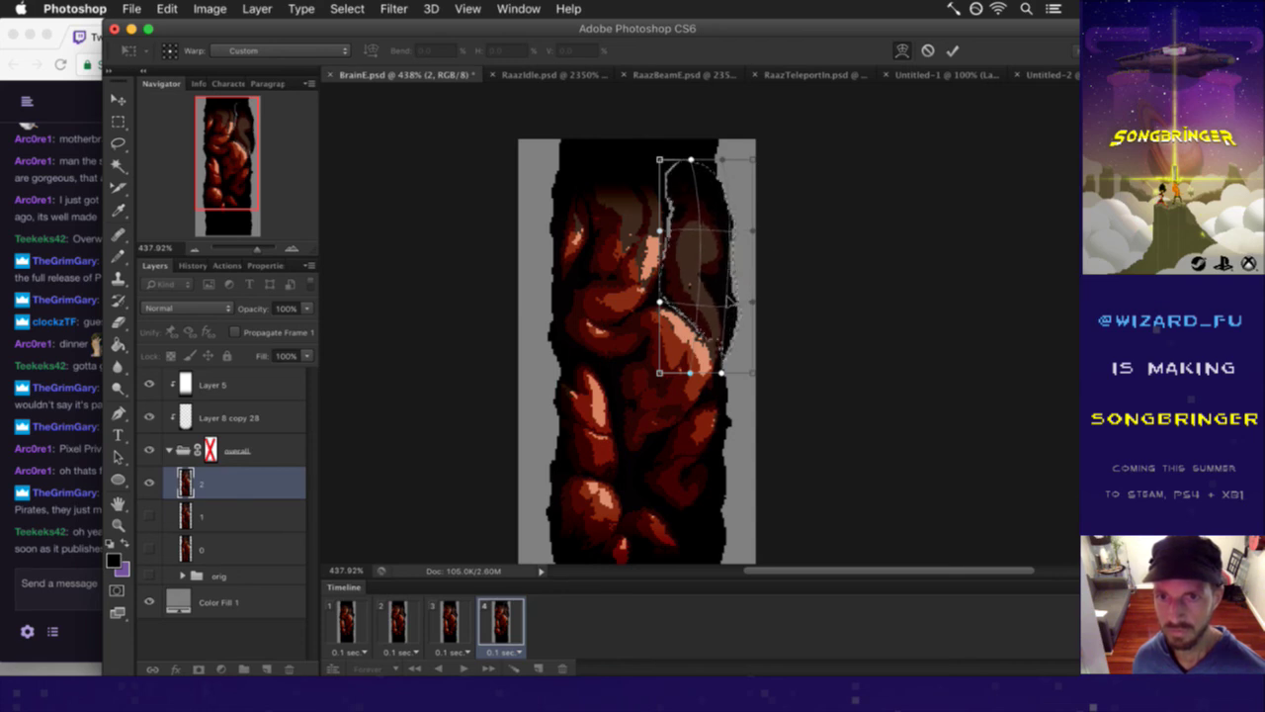
click(951, 50)
key(m)
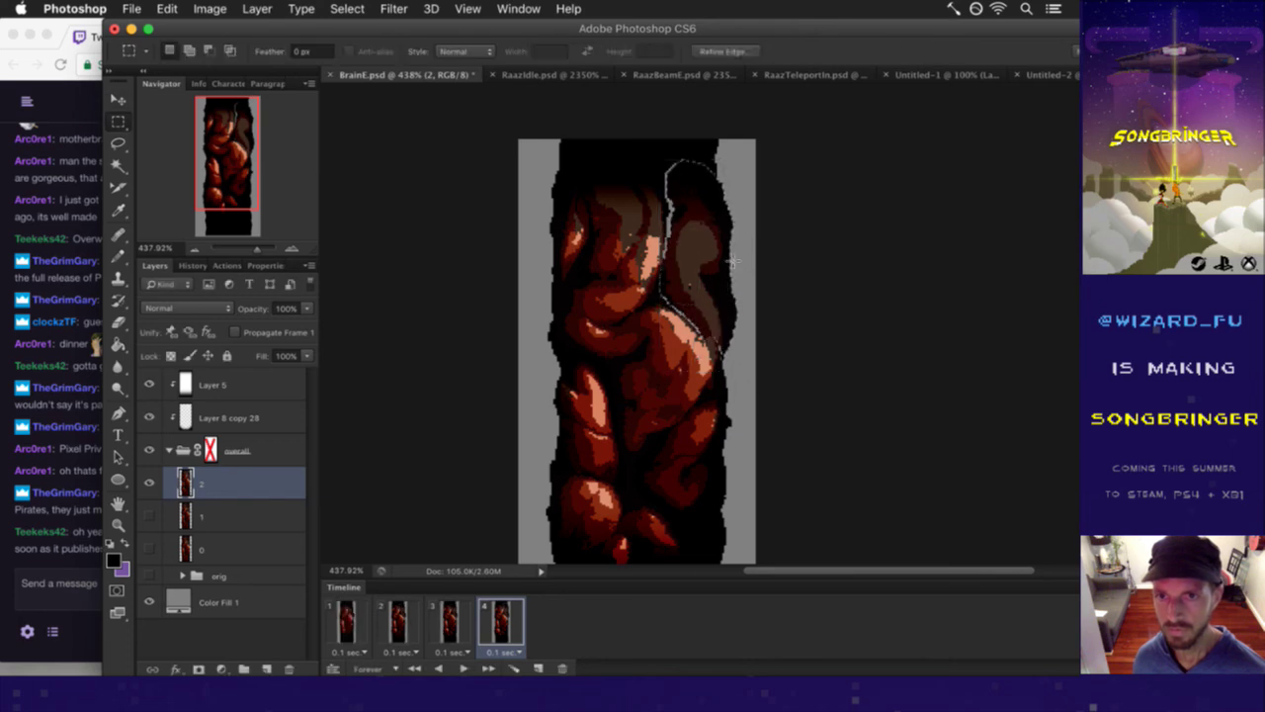
key(g)
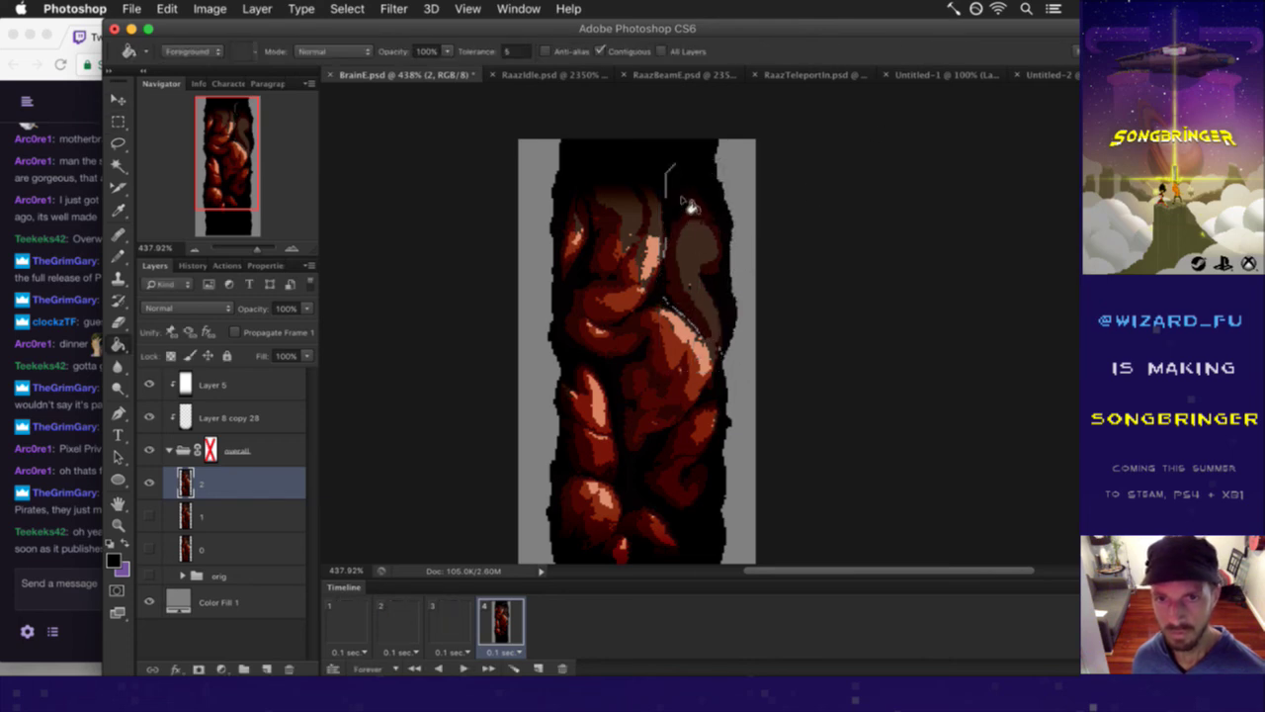
key(b)
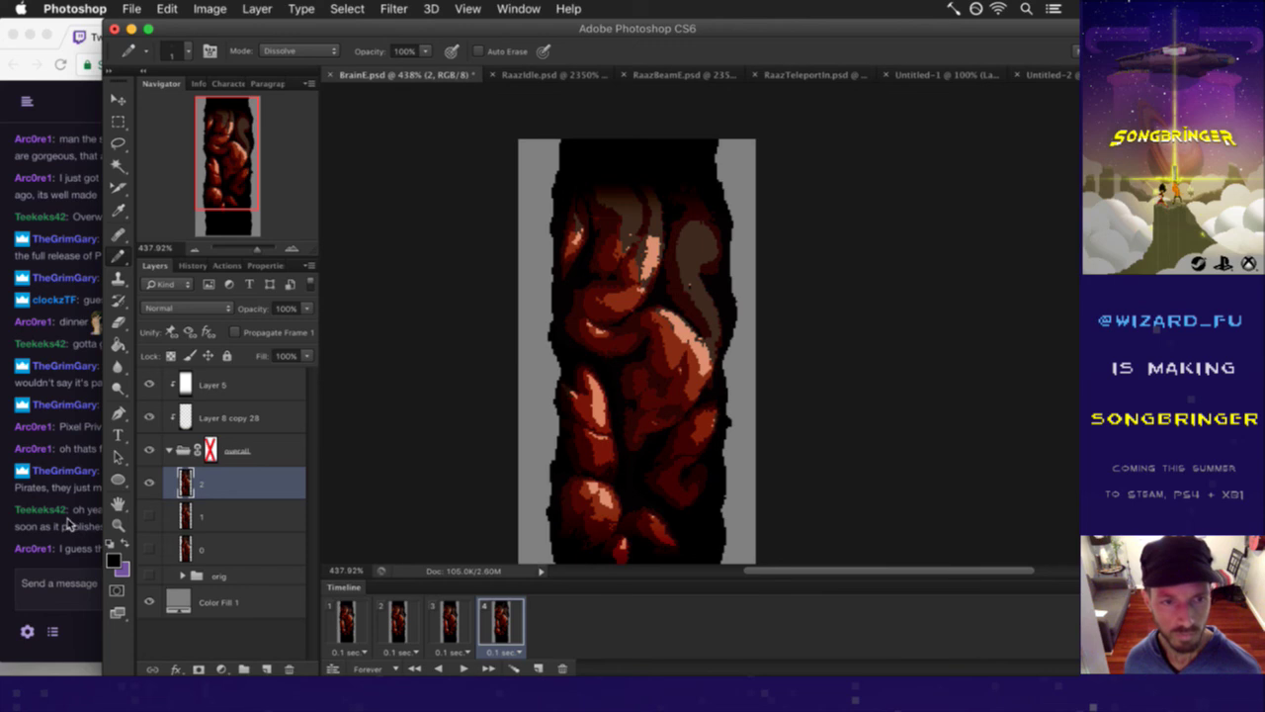
- Read the Twitch chat messages about PU's Battleground and Pixel Piracy, and return to Photoshop
click(67, 524)
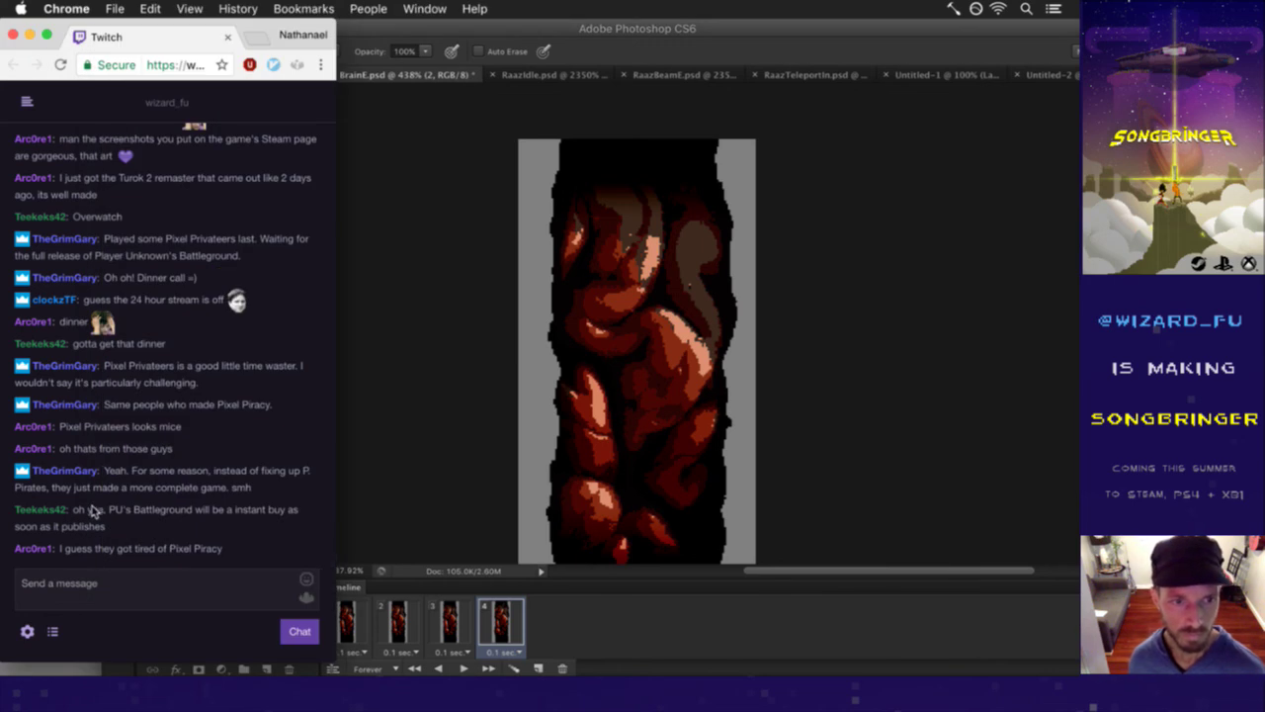
drag(87, 510, 119, 526)
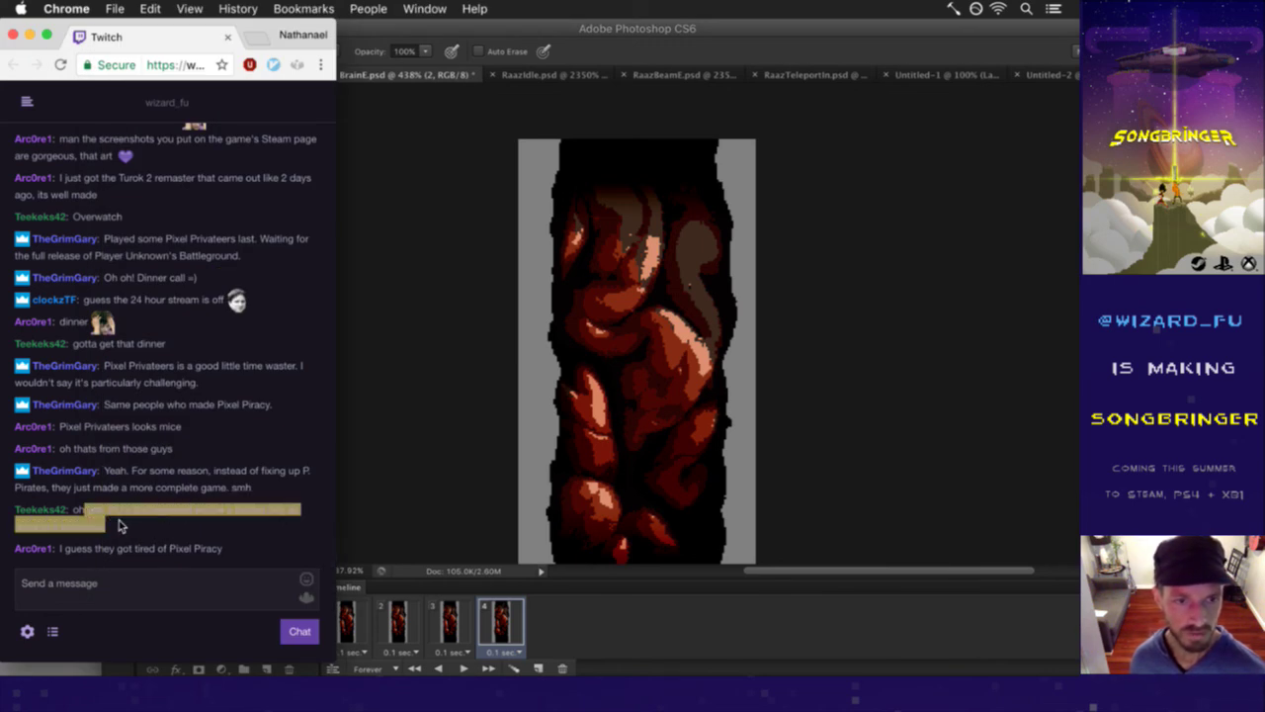
click(129, 547)
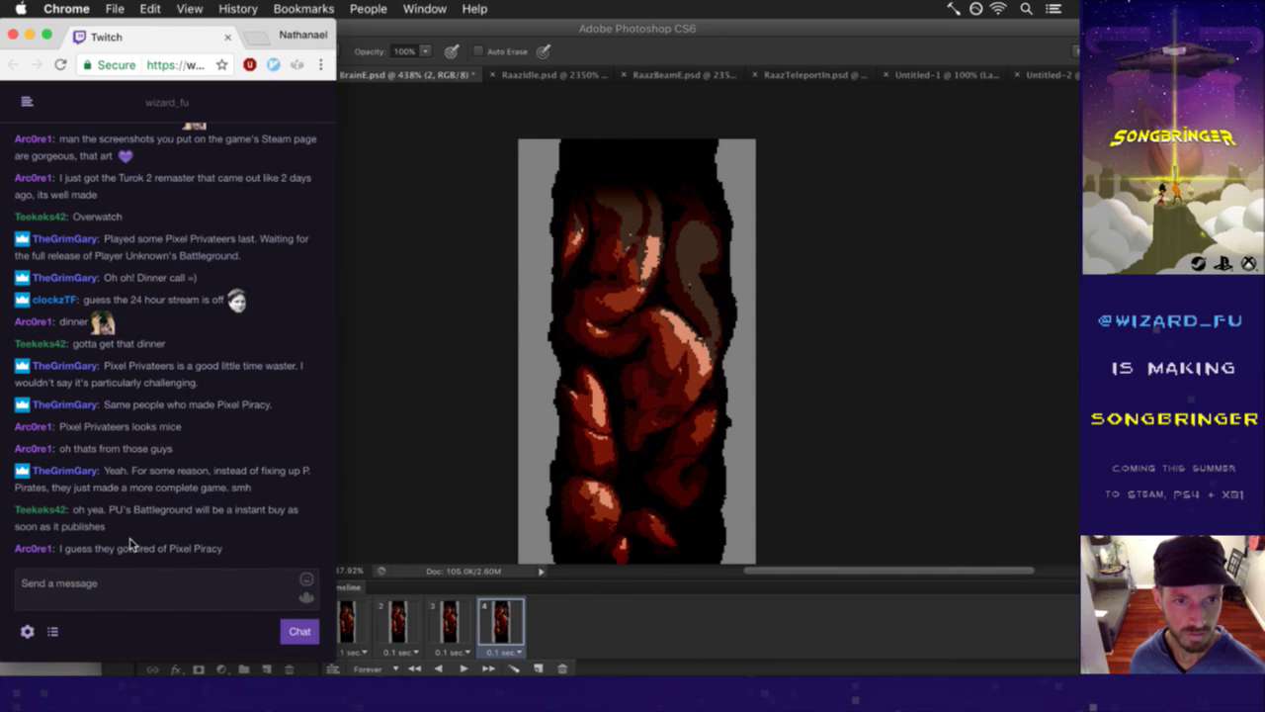
click(828, 51)
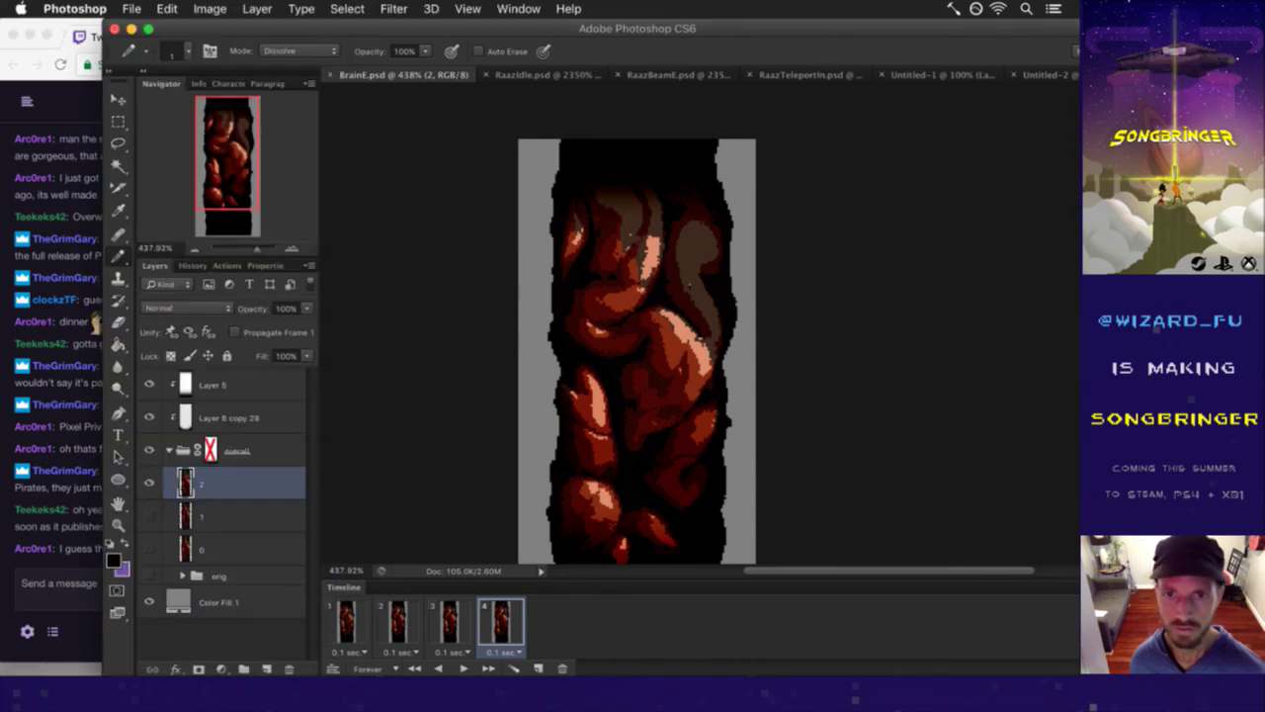
- Play the brain animation loop with the whole column in view, stop it and view frame 2
drag(620, 466, 669, 396)
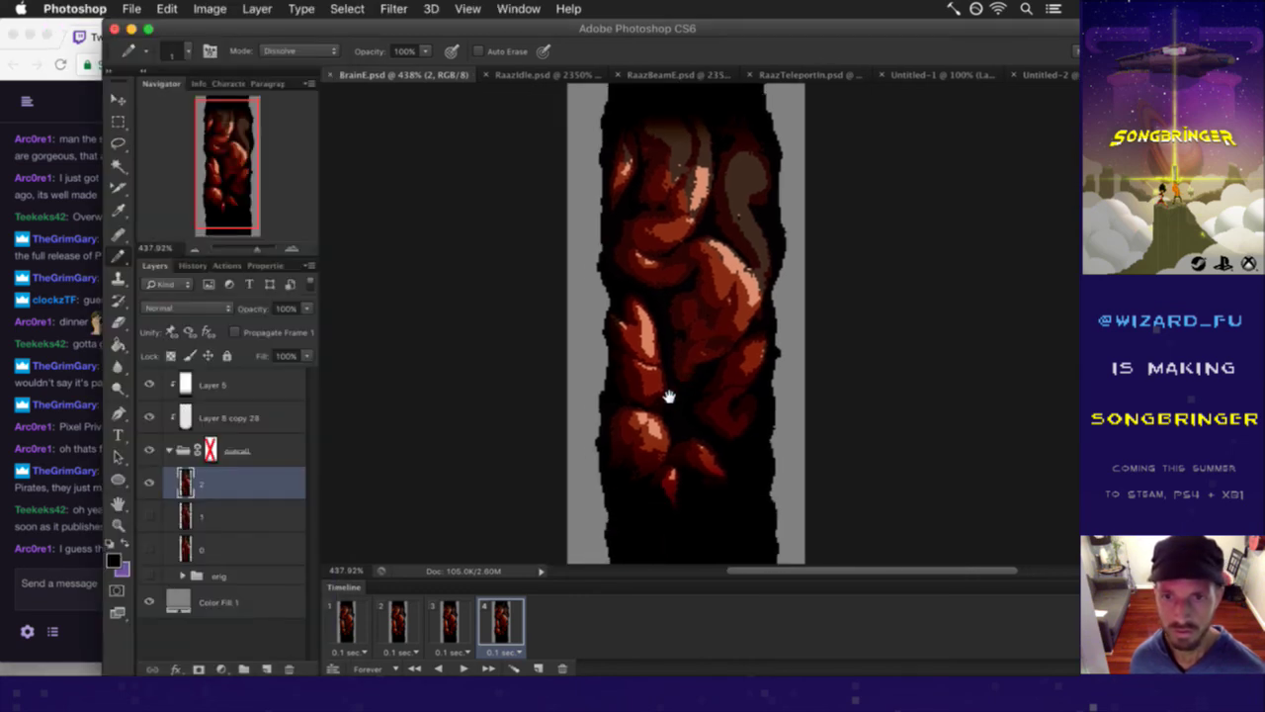
key(space)
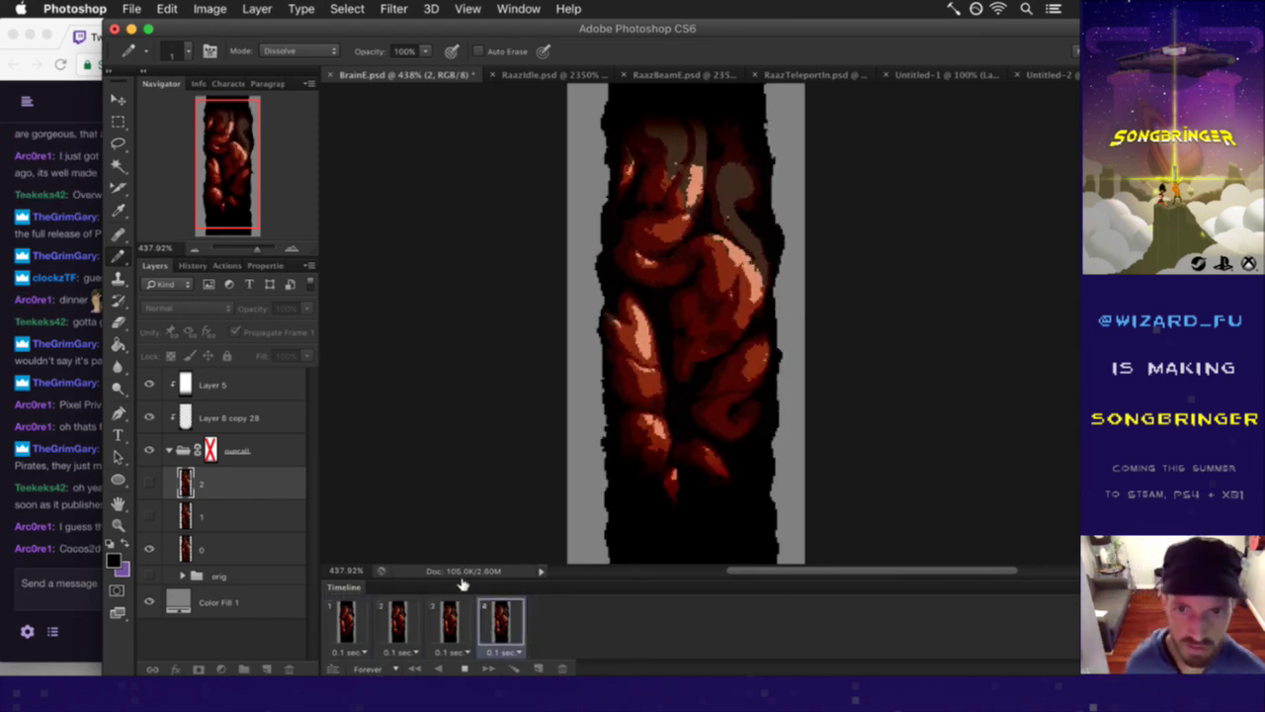
click(381, 604)
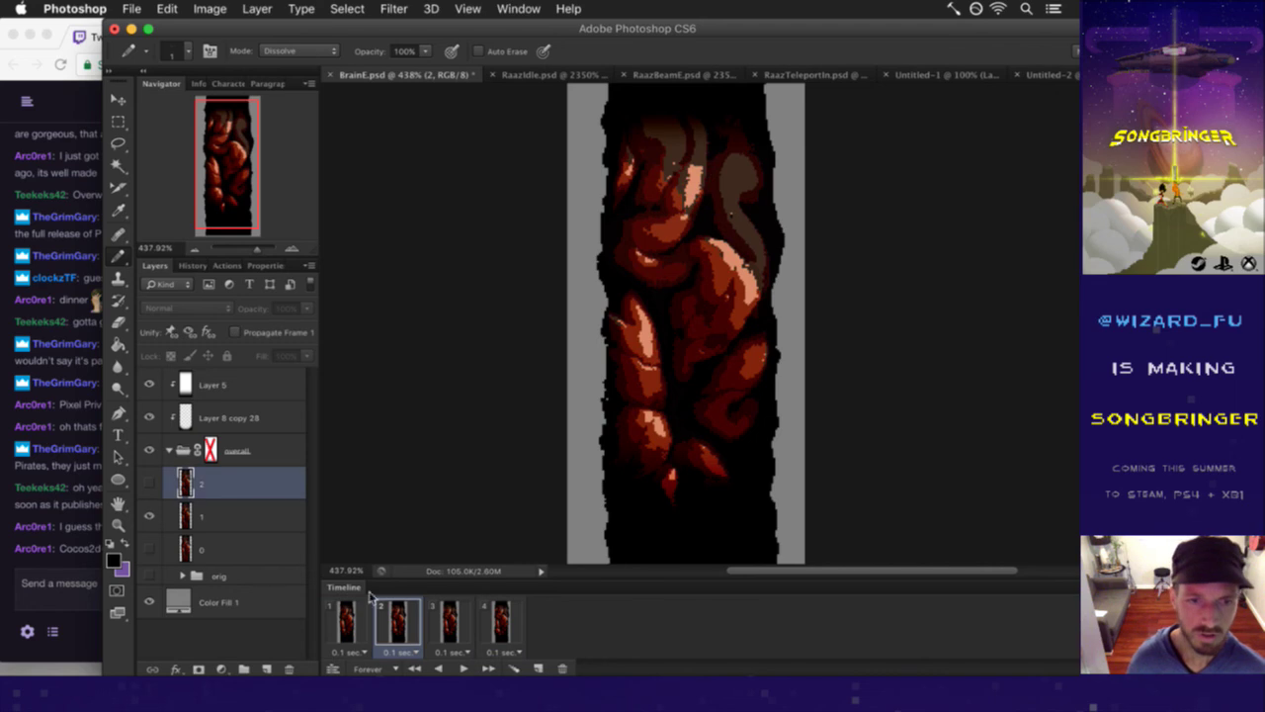
- Select all four animation frames and hide the Color Fill 1 background layer in them
click(346, 621)
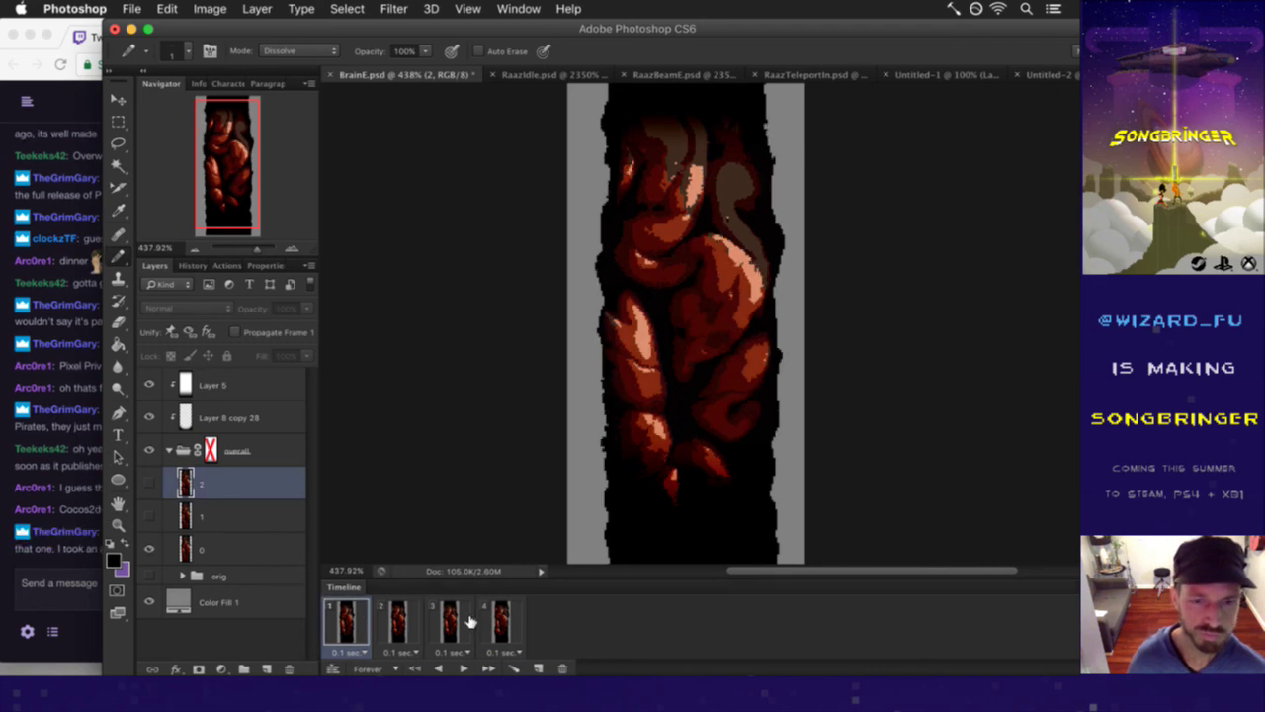
shift+click(501, 623)
click(152, 602)
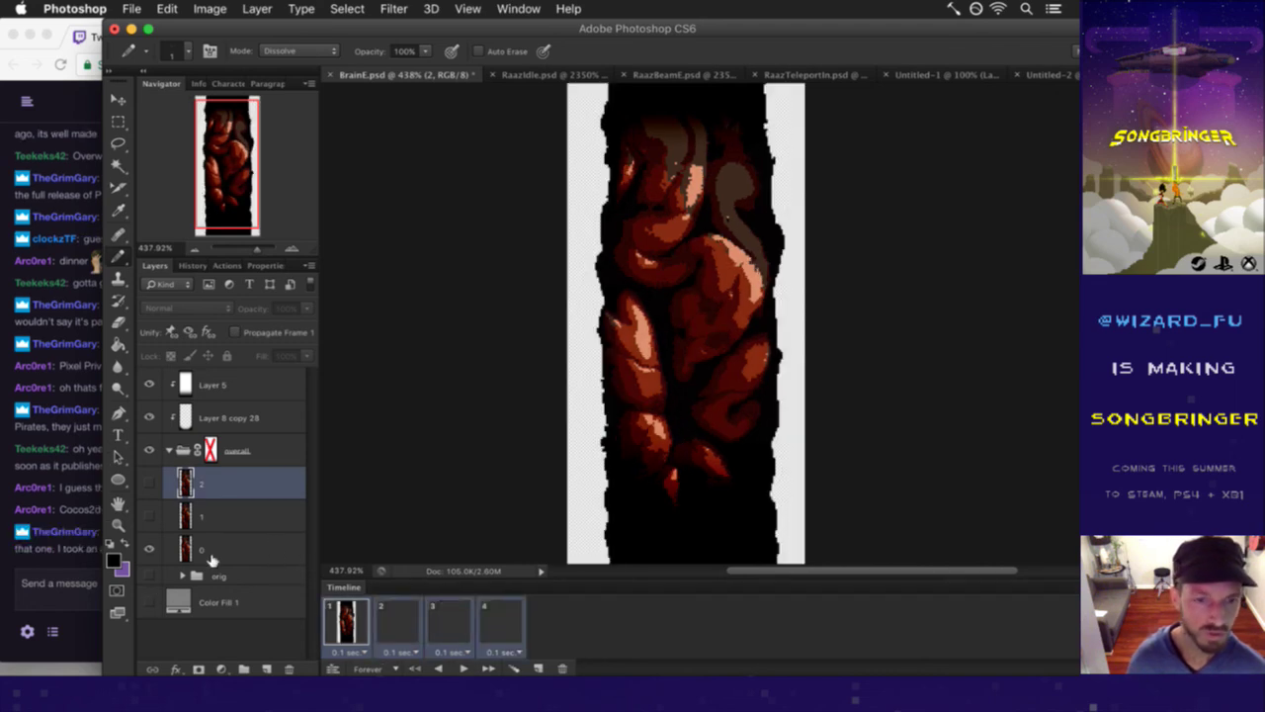
- Re-enable the layer mask on the overall group, check it in frame 2, and save BrainE.psd with frame 1 active
shift+click(210, 453)
click(210, 455)
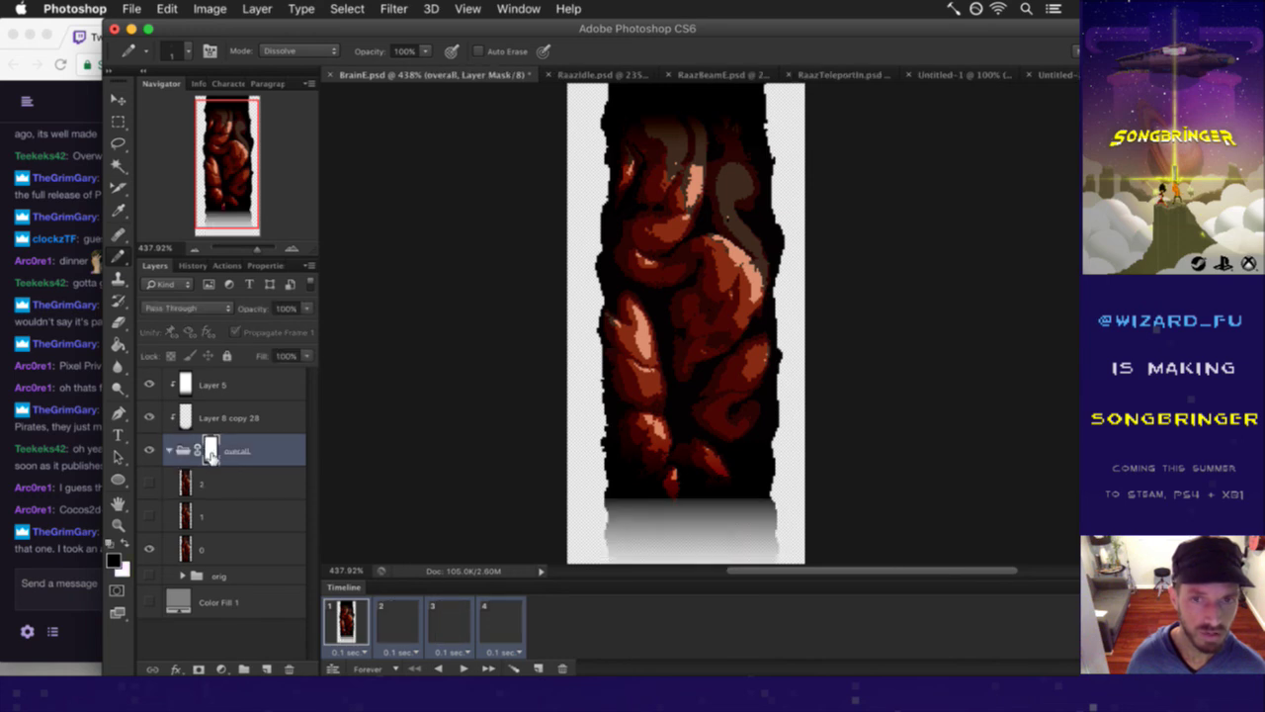
click(391, 626)
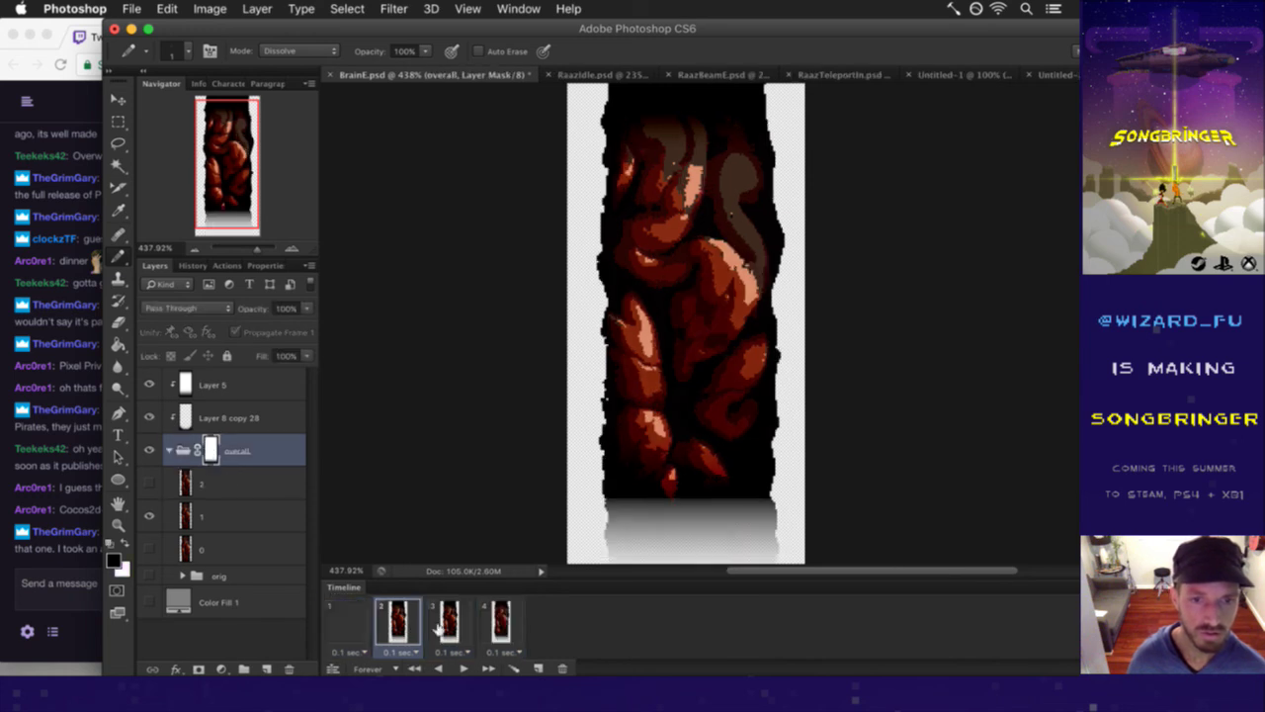
click(348, 618)
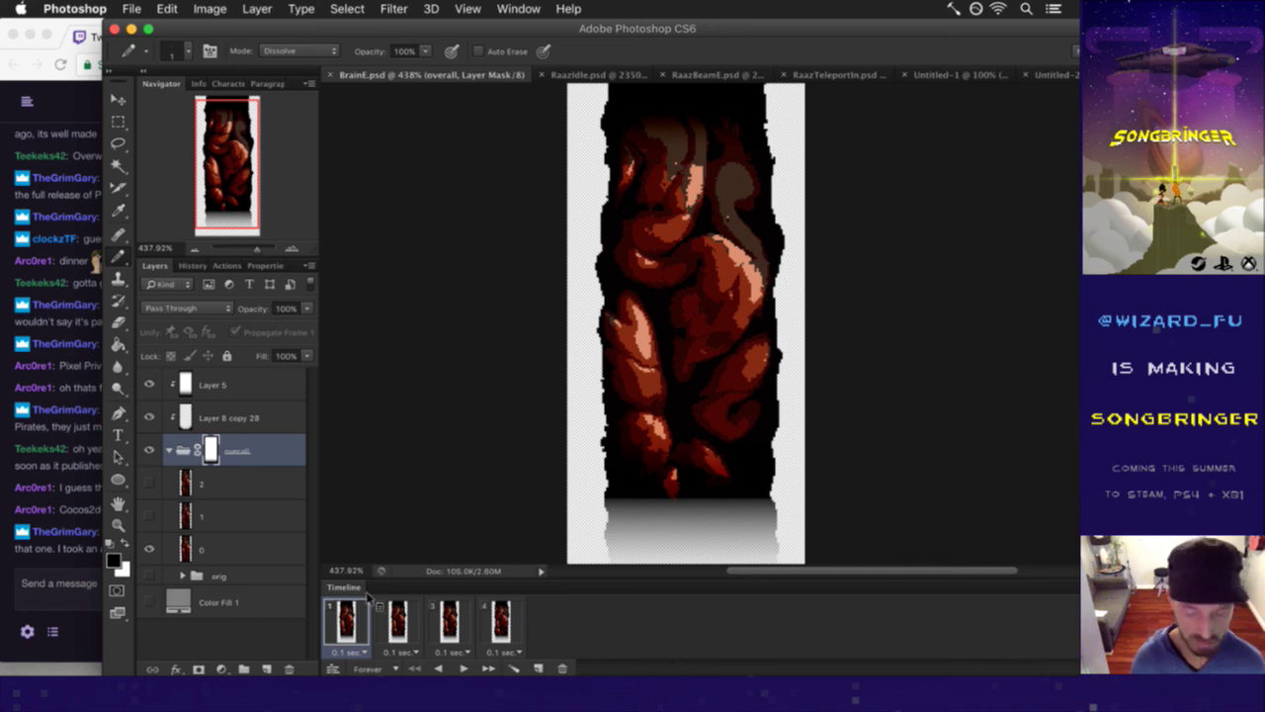
- Run the frame export script on the brain animation and accept its default options
key(super+alt+shift+r)
key(Return)
key(Return)
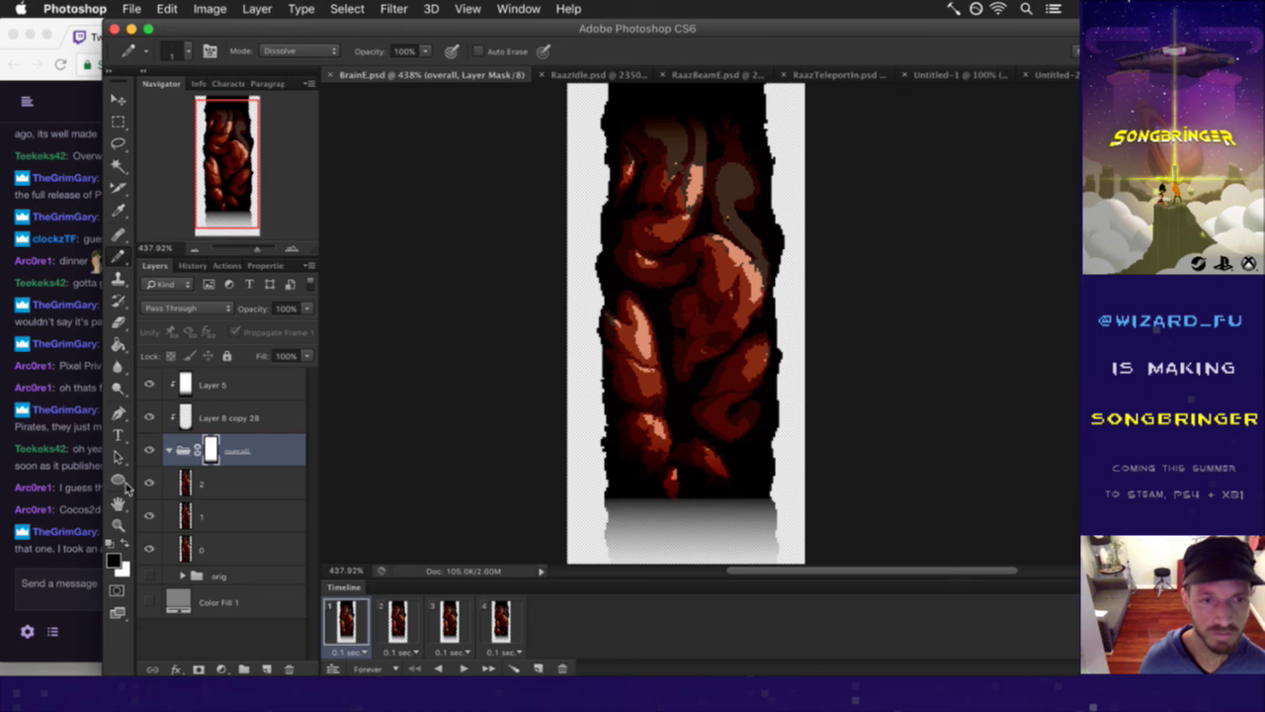
- Switch to Chrome and read the newest Twitch chat messages about Cocos2d-x and Pixel Privateers
click(89, 511)
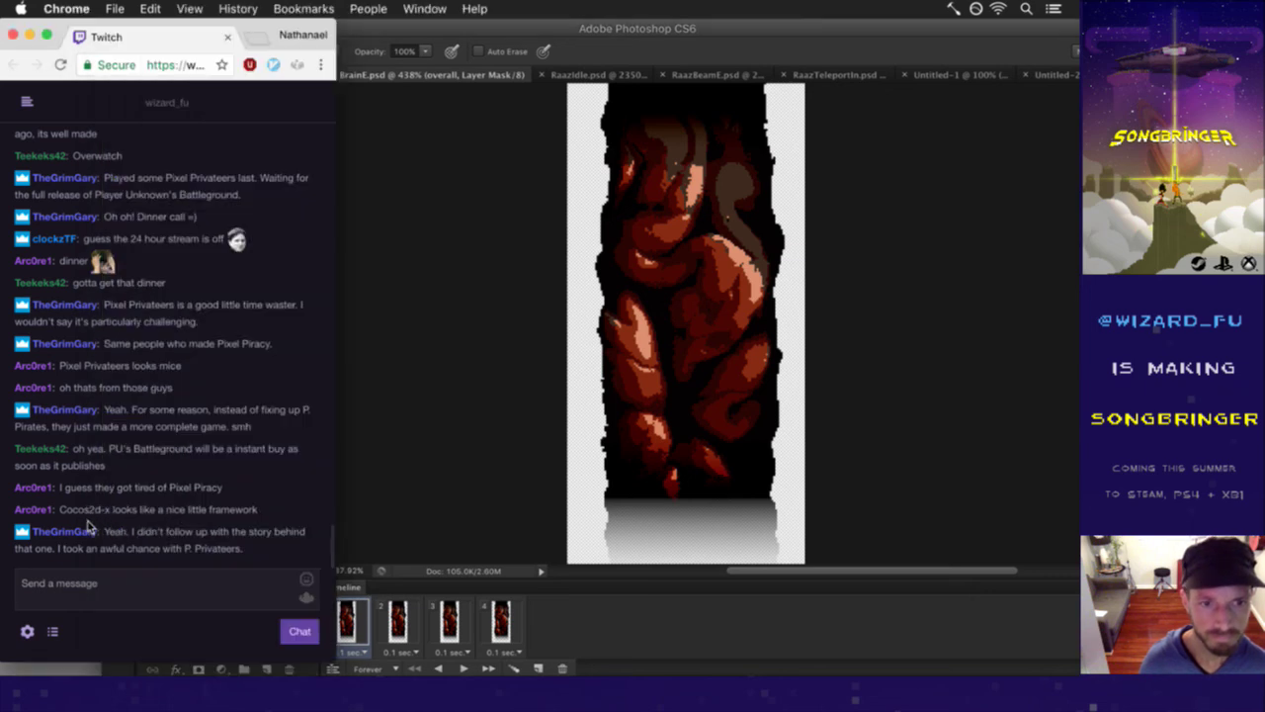
drag(69, 516, 255, 508)
drag(146, 530, 211, 552)
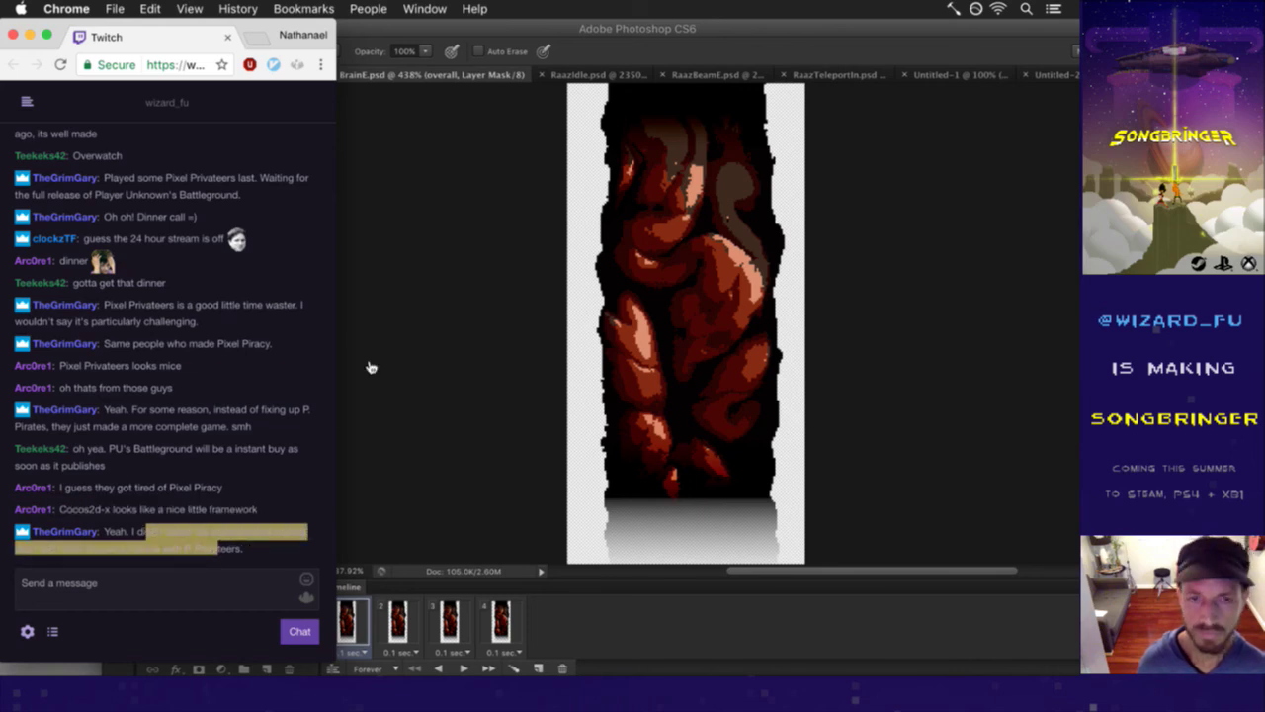
- Switch to iTerm2, dismiss the finished build output, and rebuild Songbringer
key(super+Tab)
key(super+Tab)
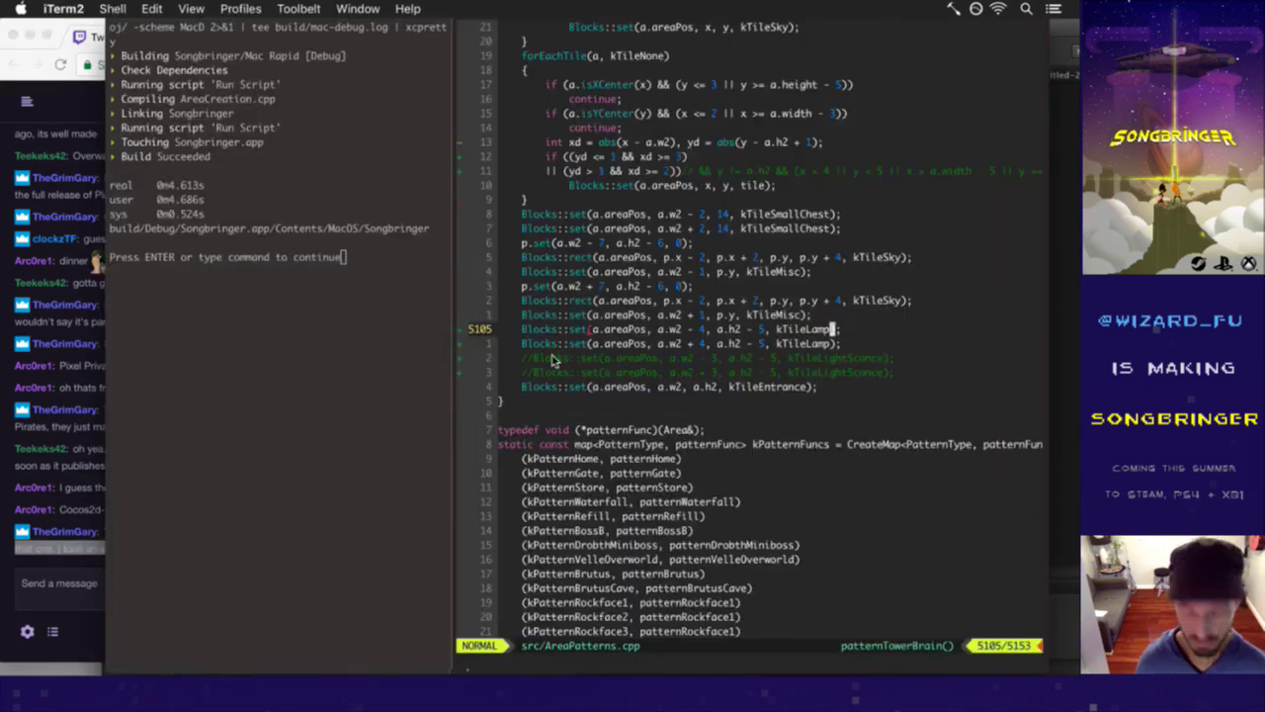
key(Return)
key(super+b)
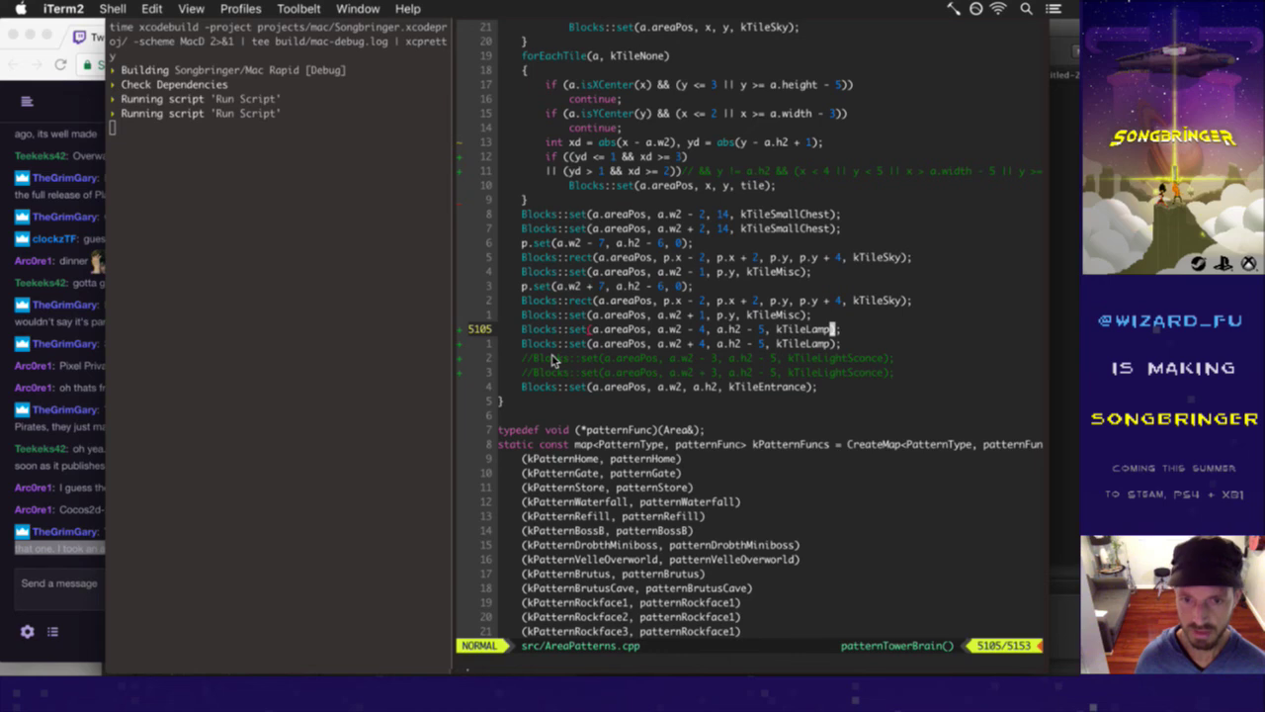
- Go to data/game/Entities.txt and set the animDelay of towerBrainL to 0.57, without the trailing h
key(ctrl+6)
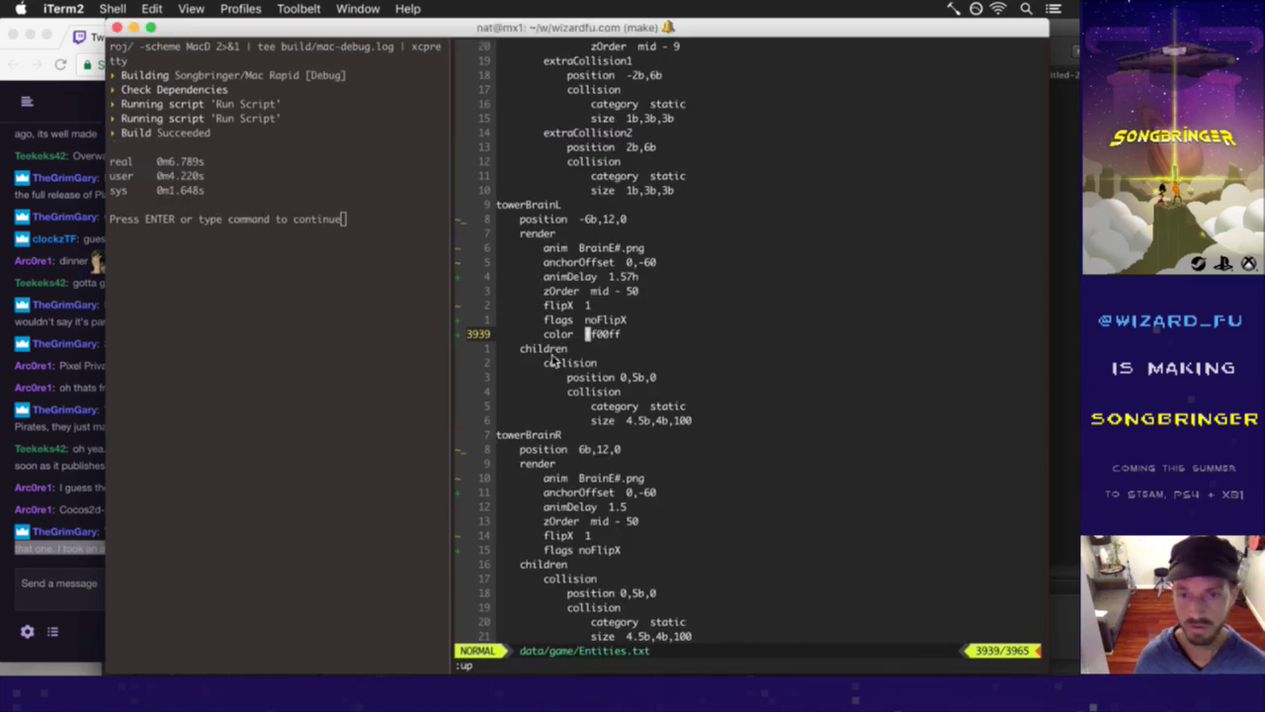
key(j)
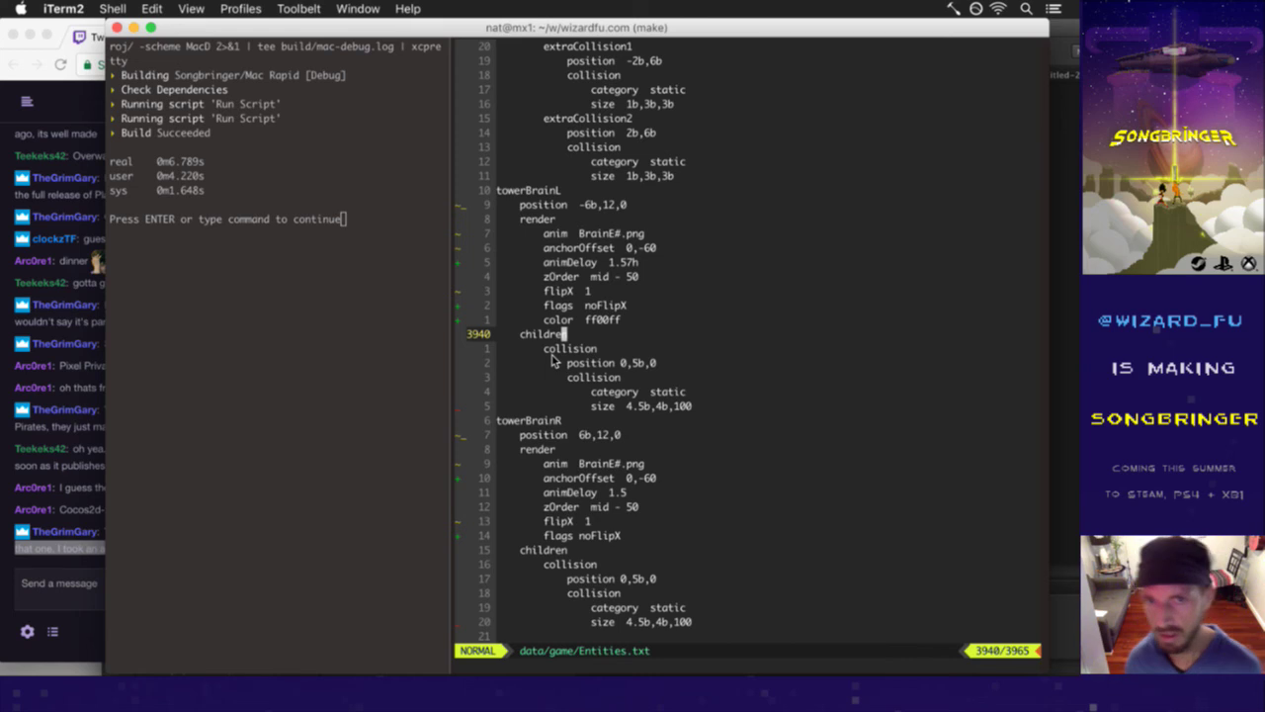
key(0)
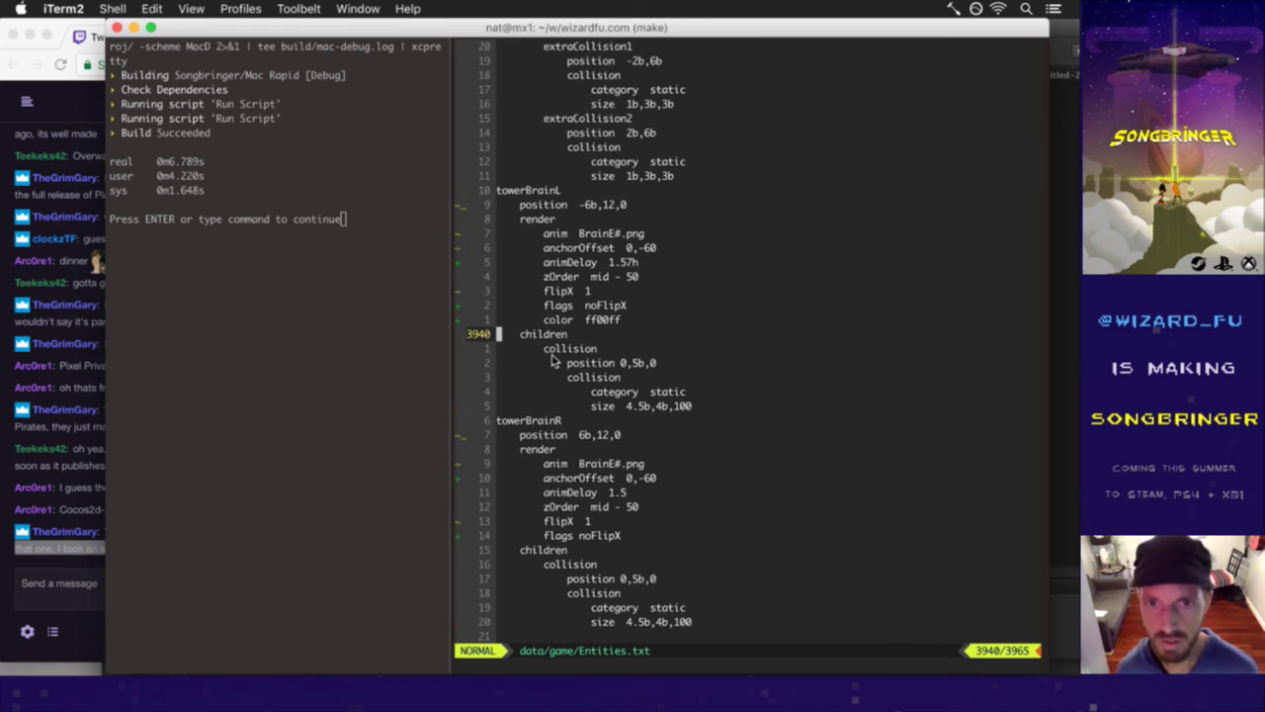
key(k)
key(k)
key(k)
key(k)
key(k)
key($)
key(h)
key(h)
key(h)
key(h)
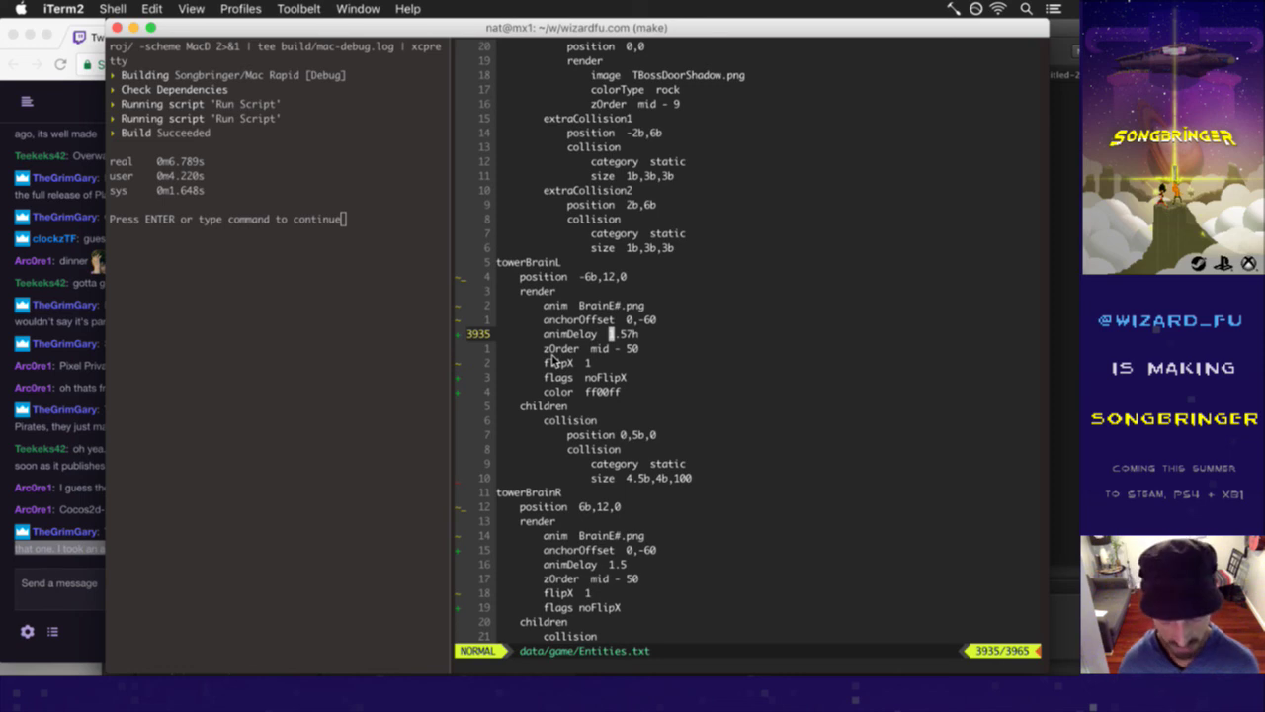
key(r)
key(2)
key(j)
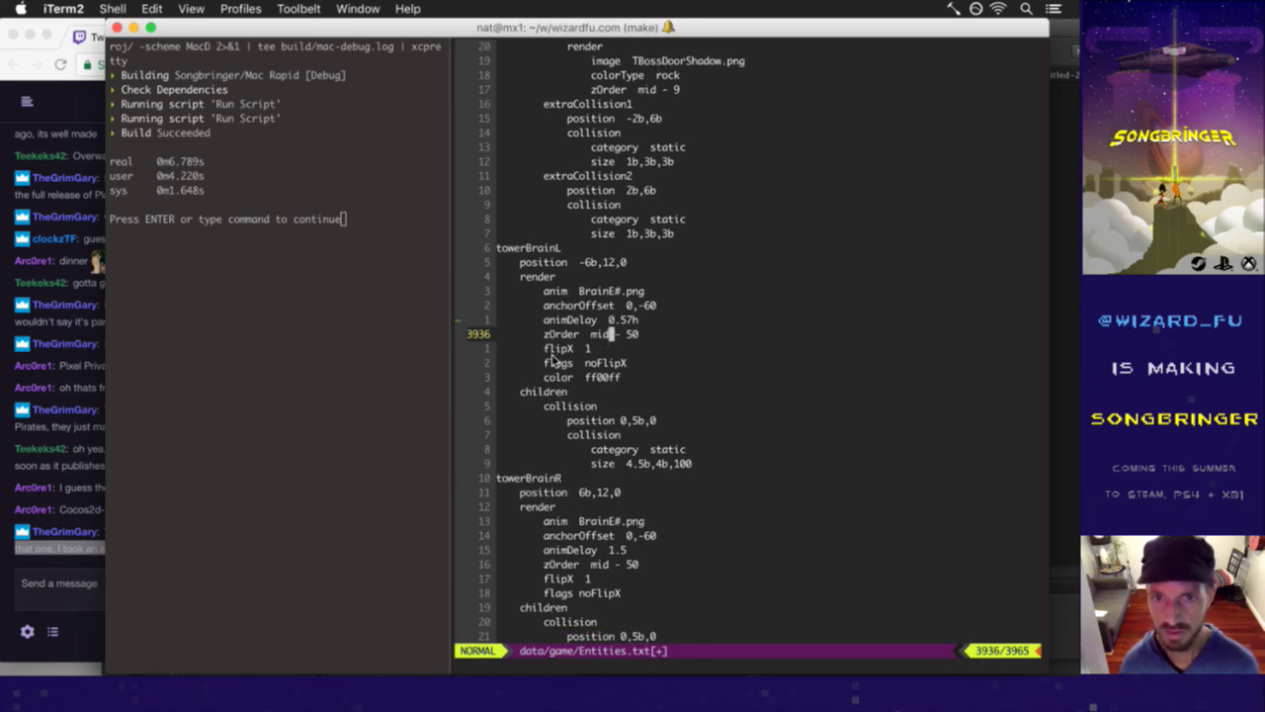
key(k)
- Set the animDelay of towerBrainR to 0.5
key(j)
key(j)
key(j)
key(j)
key(j)
key(j)
key(j)
key(j)
key(j)
key(j)
key(j)
key(j)
key(j)
key(j)
key(j)
key(j)
key(h)
key(h)
- Save Entities.txt, rebuild and launch Songbringer to watch the brain columns animate in the room, and quit the game
text(:w)
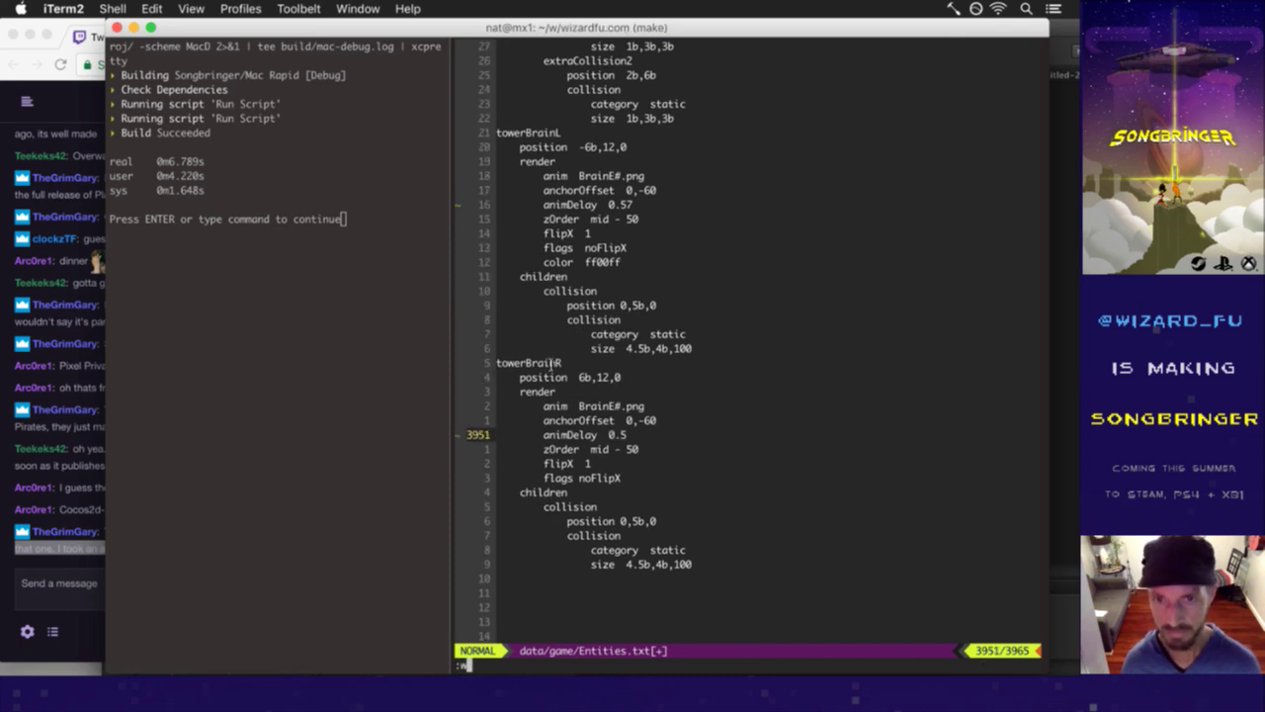
key(Return)
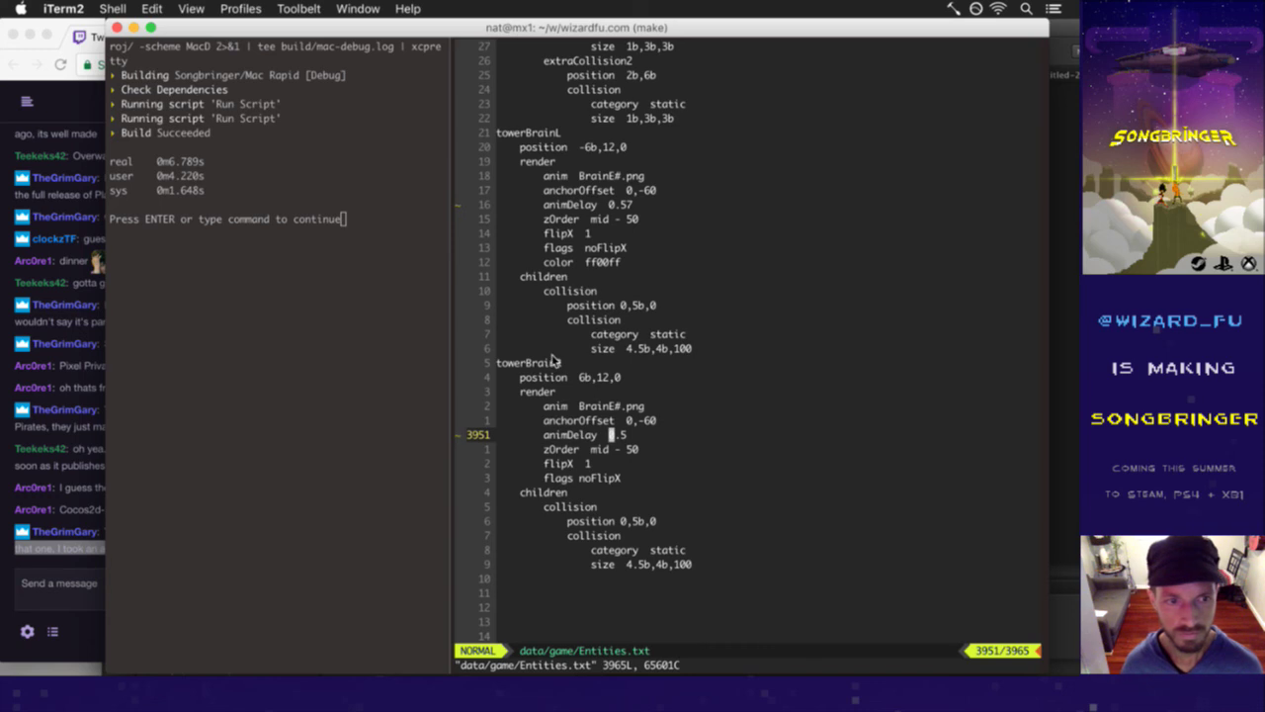
key(F5)
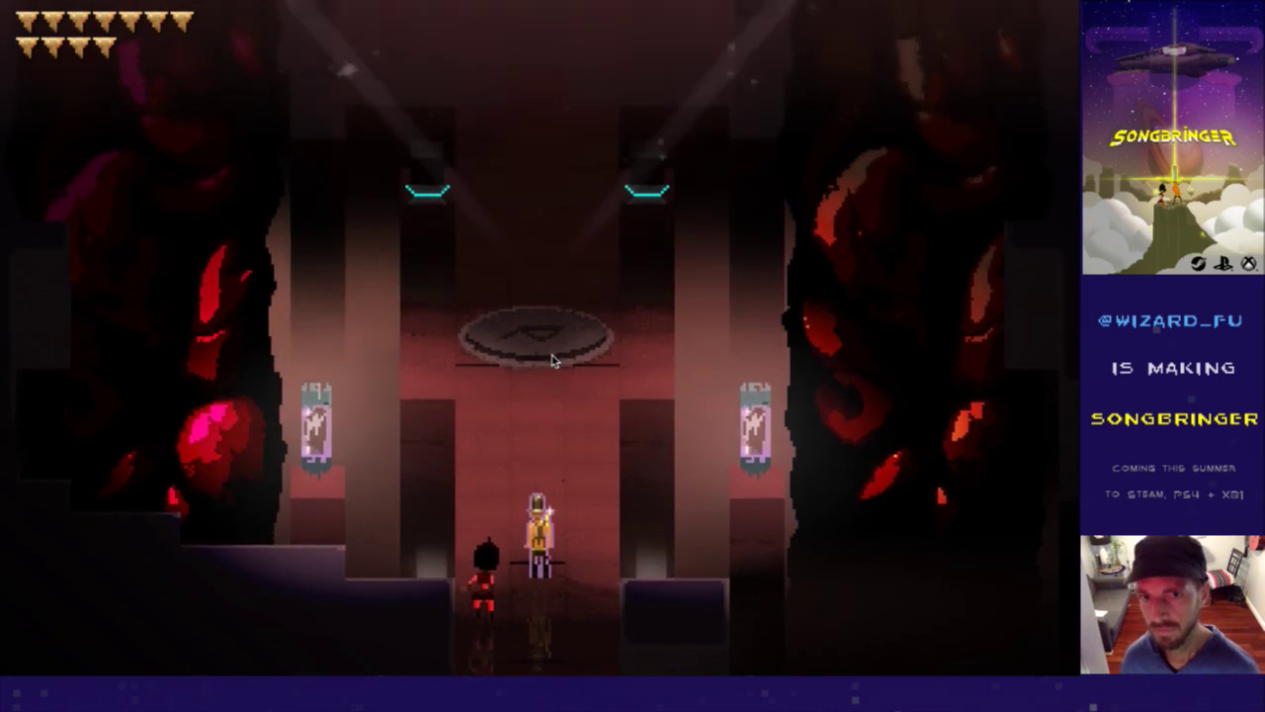
key(super+q)
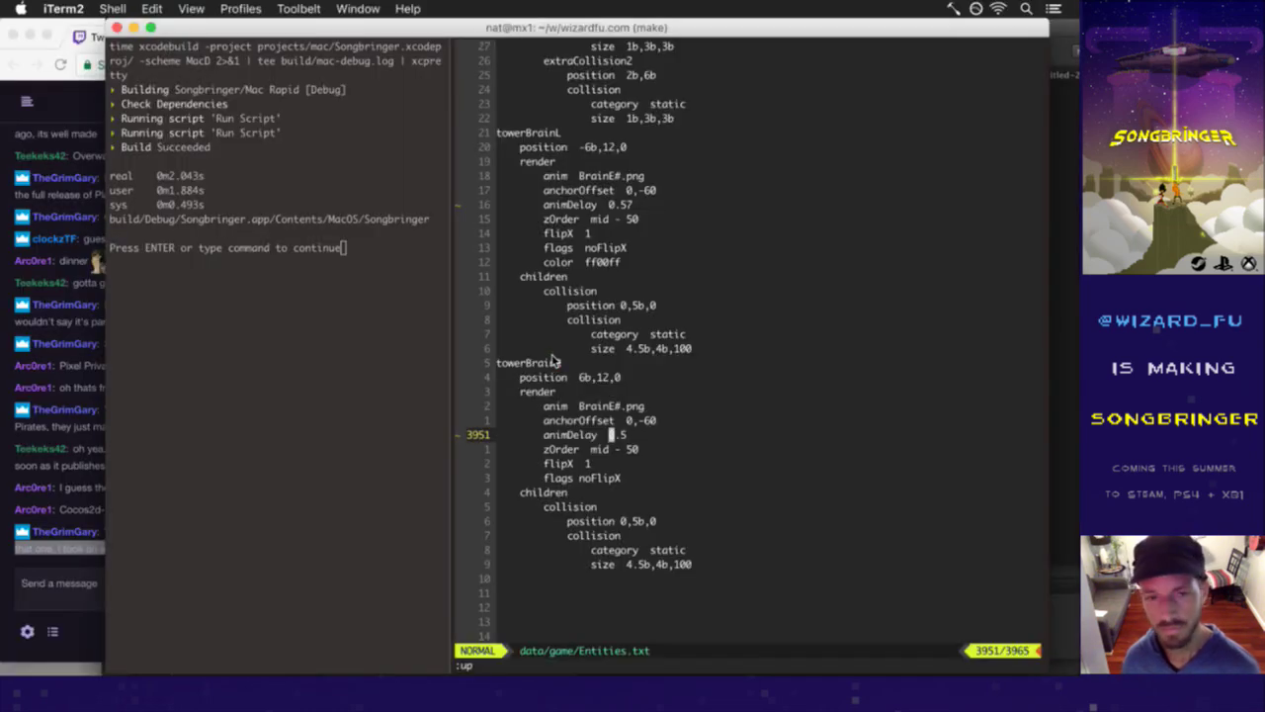
- Set the animDelay of towerBrainR to 0.2
key(k)
key(j)
key(dollar)
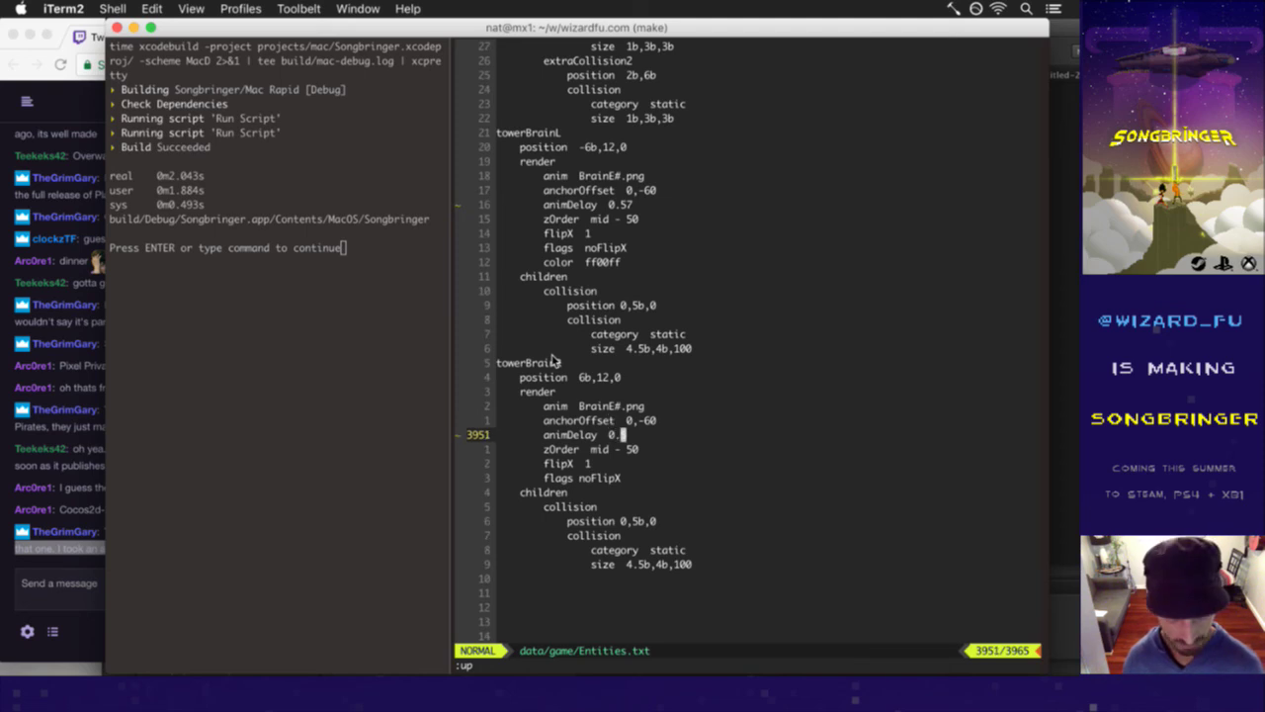
key(r)
key(2)
- Replace the first decimal digit of the animDelay of towerBrainL to adjust its animation speed
key(k)
key(k)
key(k)
key(k)
key(k)
key(k)
key(k)
key(k)
key(k)
key(k)
key(k)
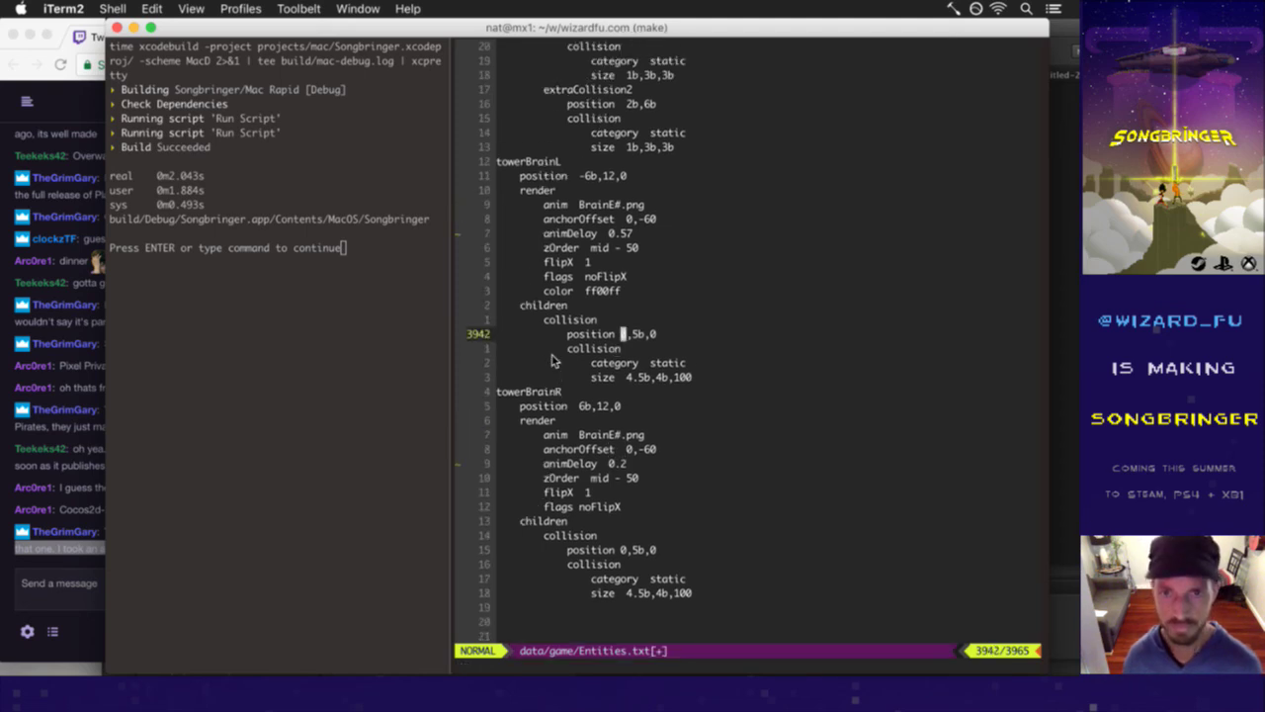
key(k)
key(k)
key(k)
key(k)
key(k)
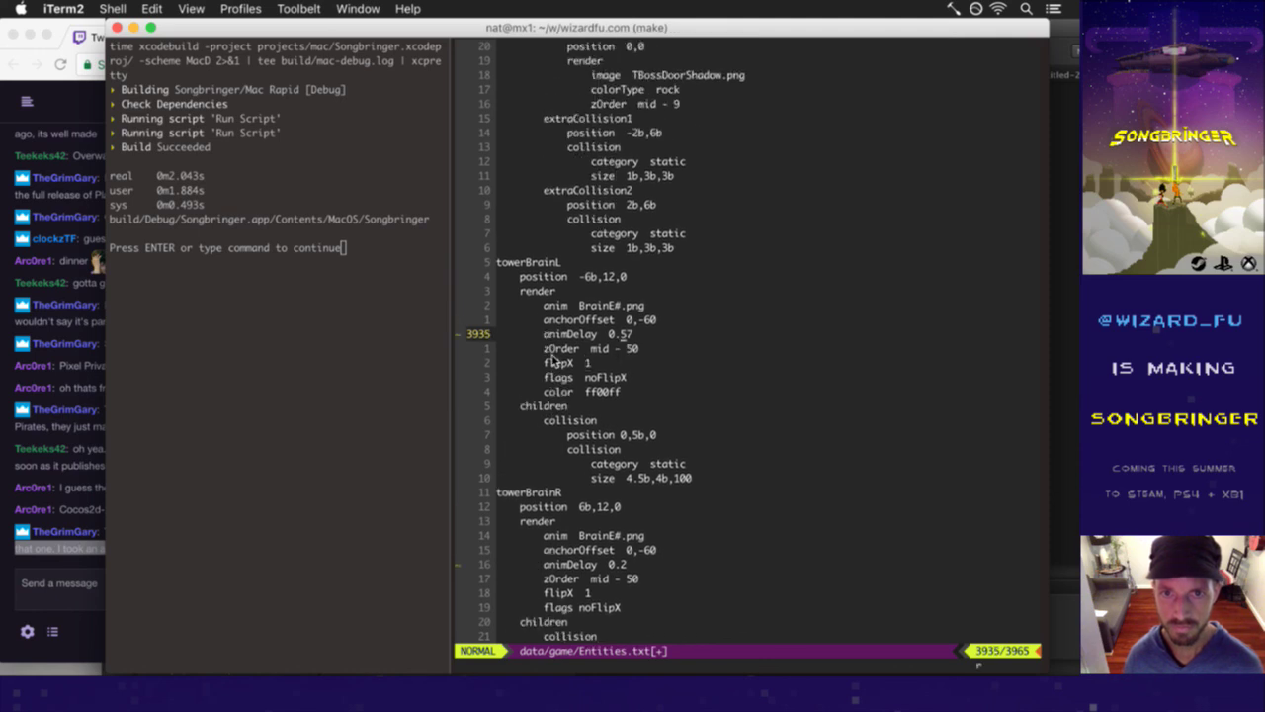
- Save Entities.txt and start another Songbringer build with the new animation delays
text(:w)
key(Return)
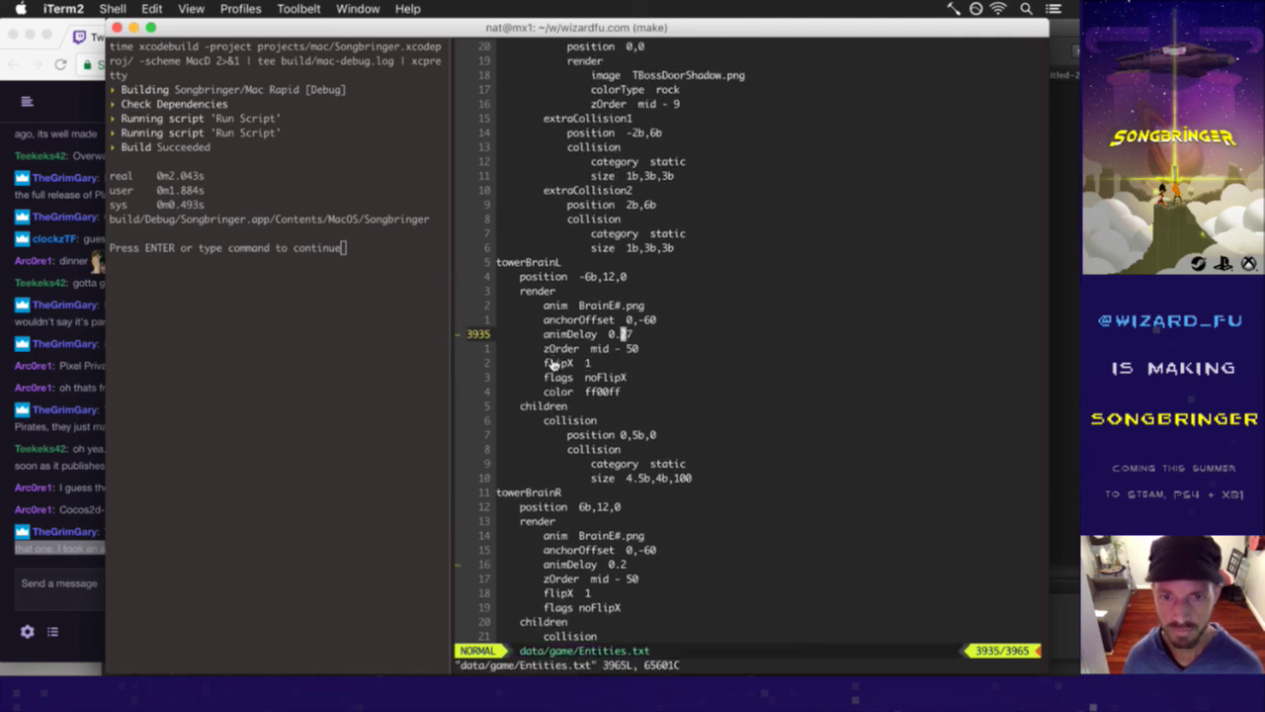
key(Escape)
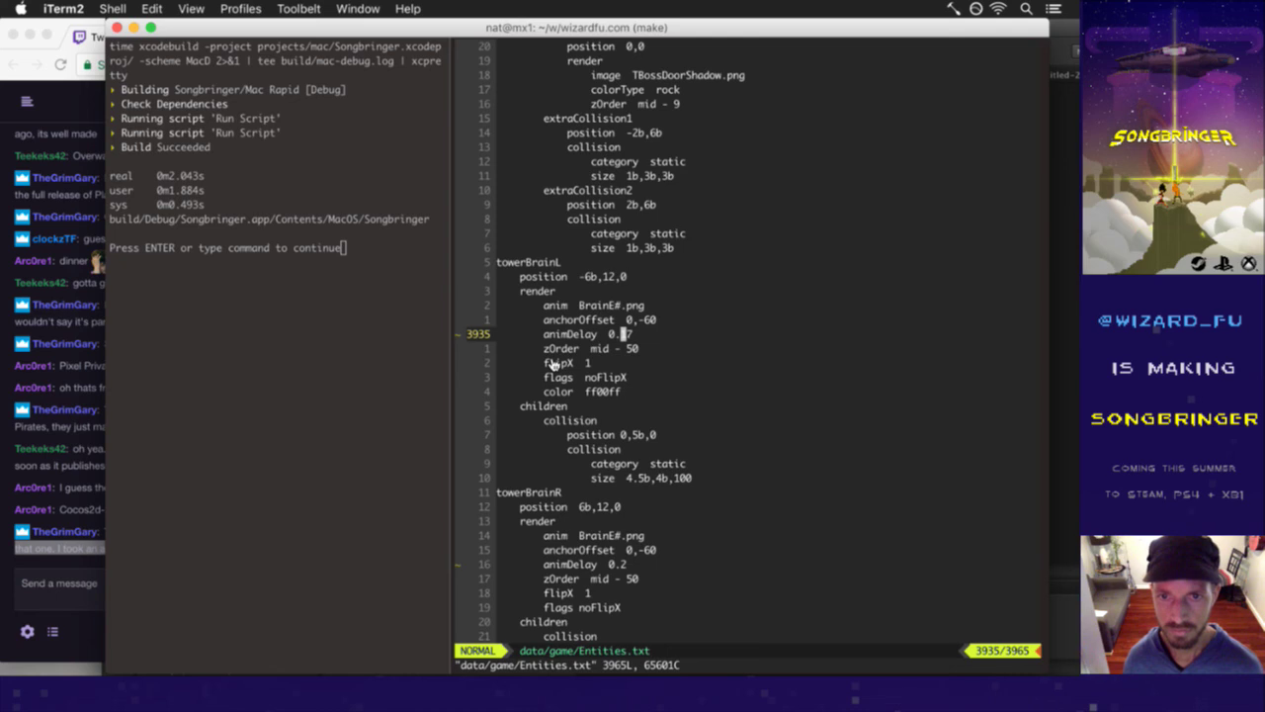
key(Return)
text(:up)
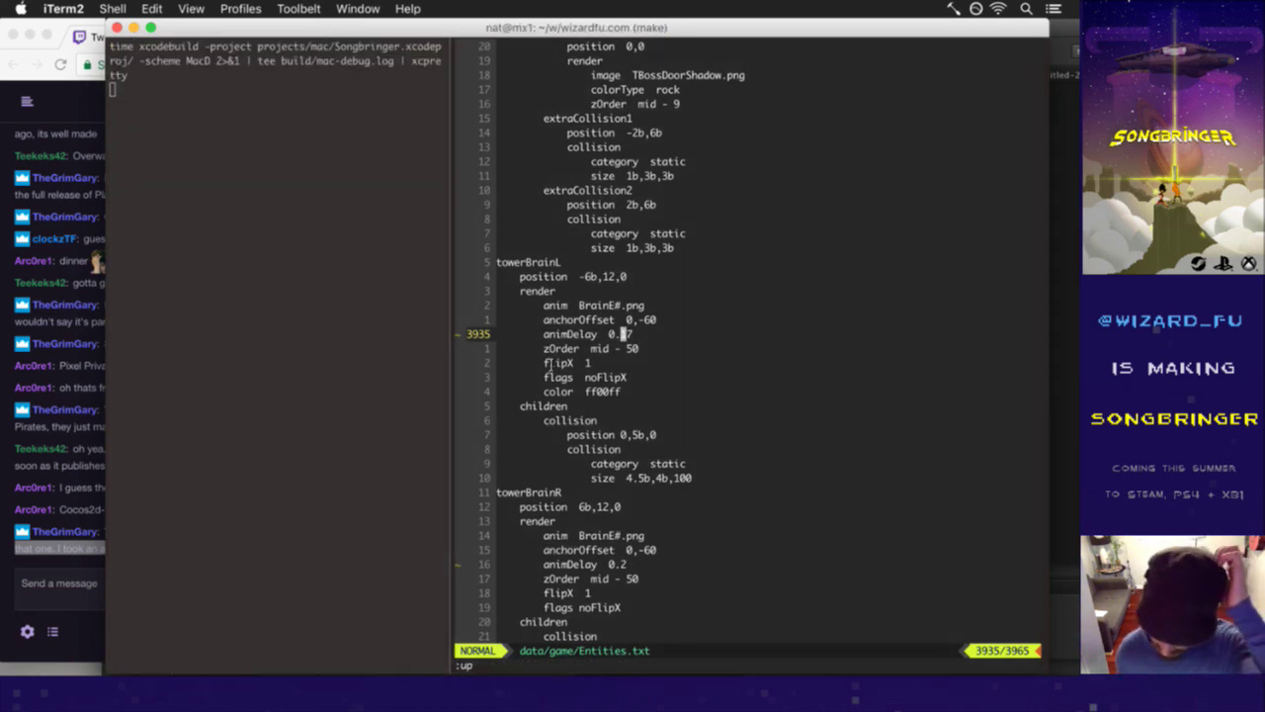